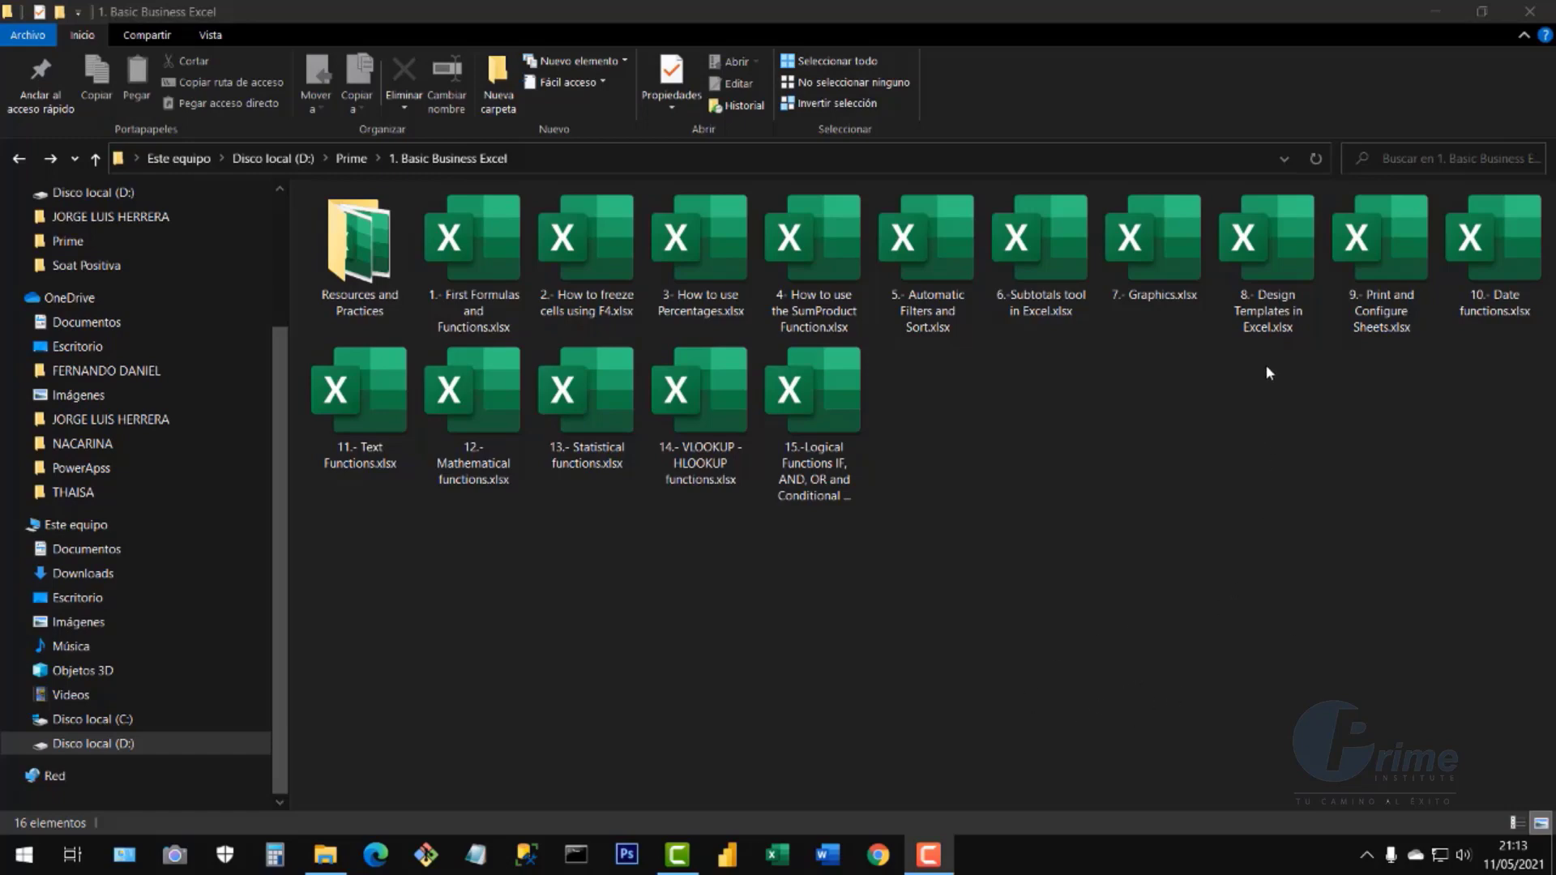
- Open the workbook "8.- Design Templates in Excel.xlsx" from the 1. Basic Business Excel folder
left_click_drag(1266, 365, 1383, 255)
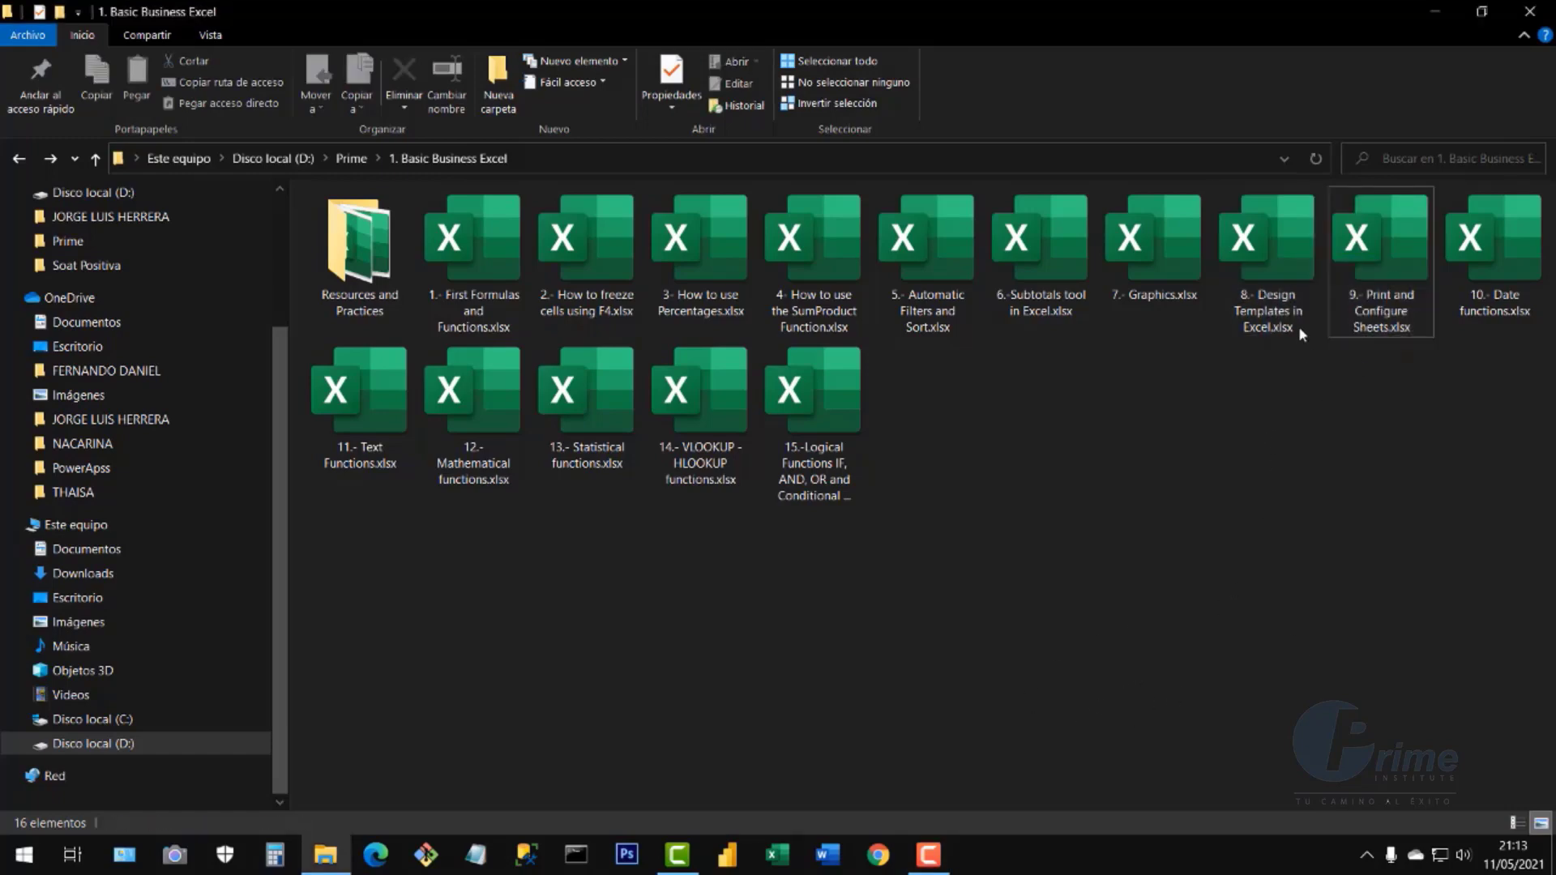
left_click(1277, 284)
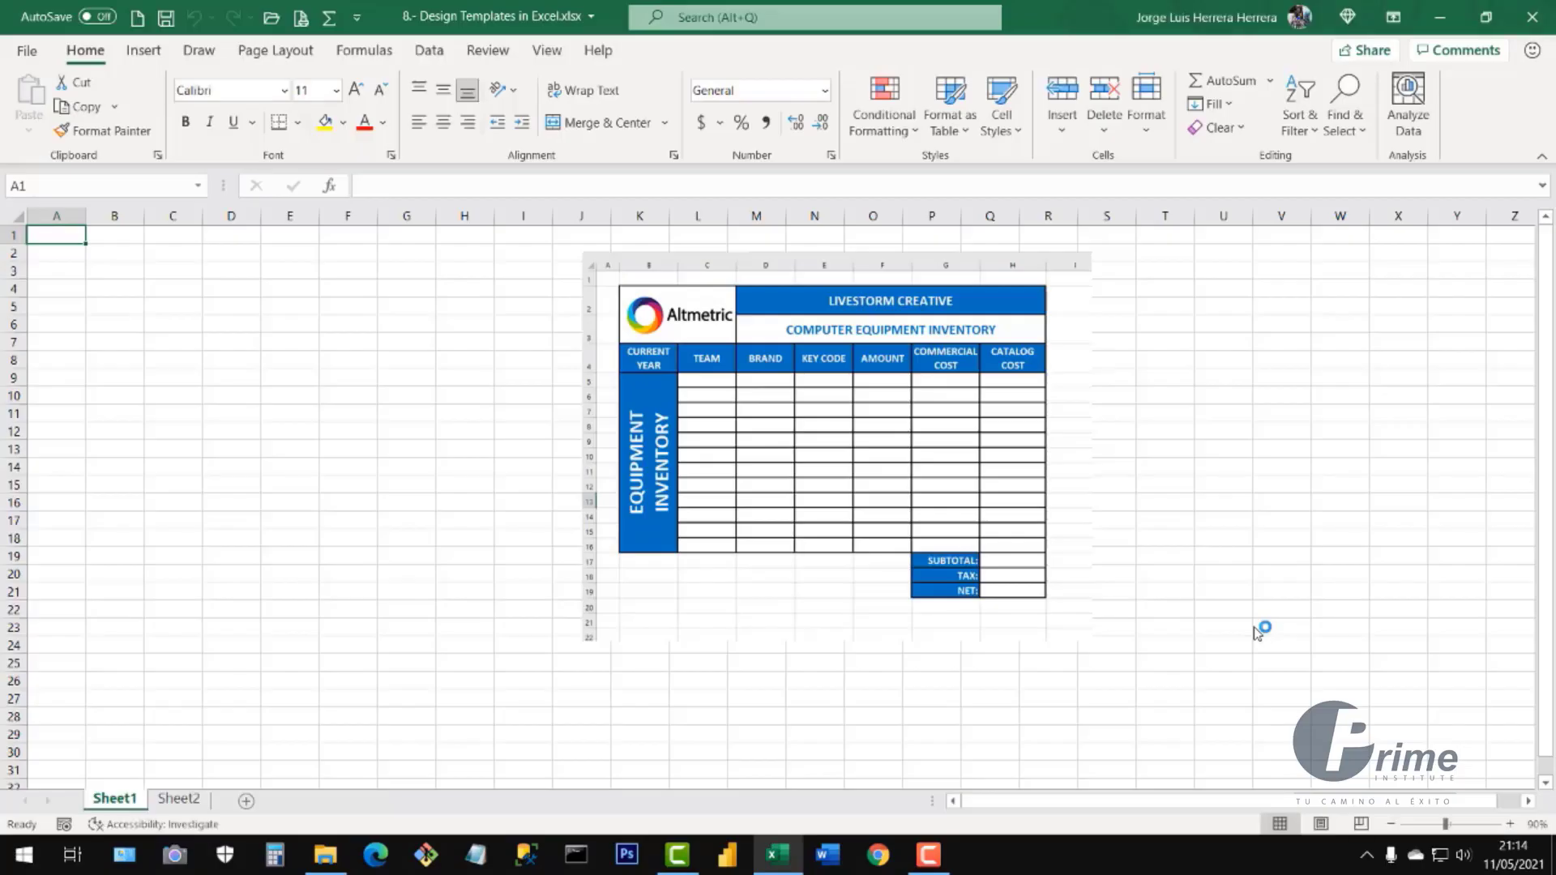
left_click(431, 515)
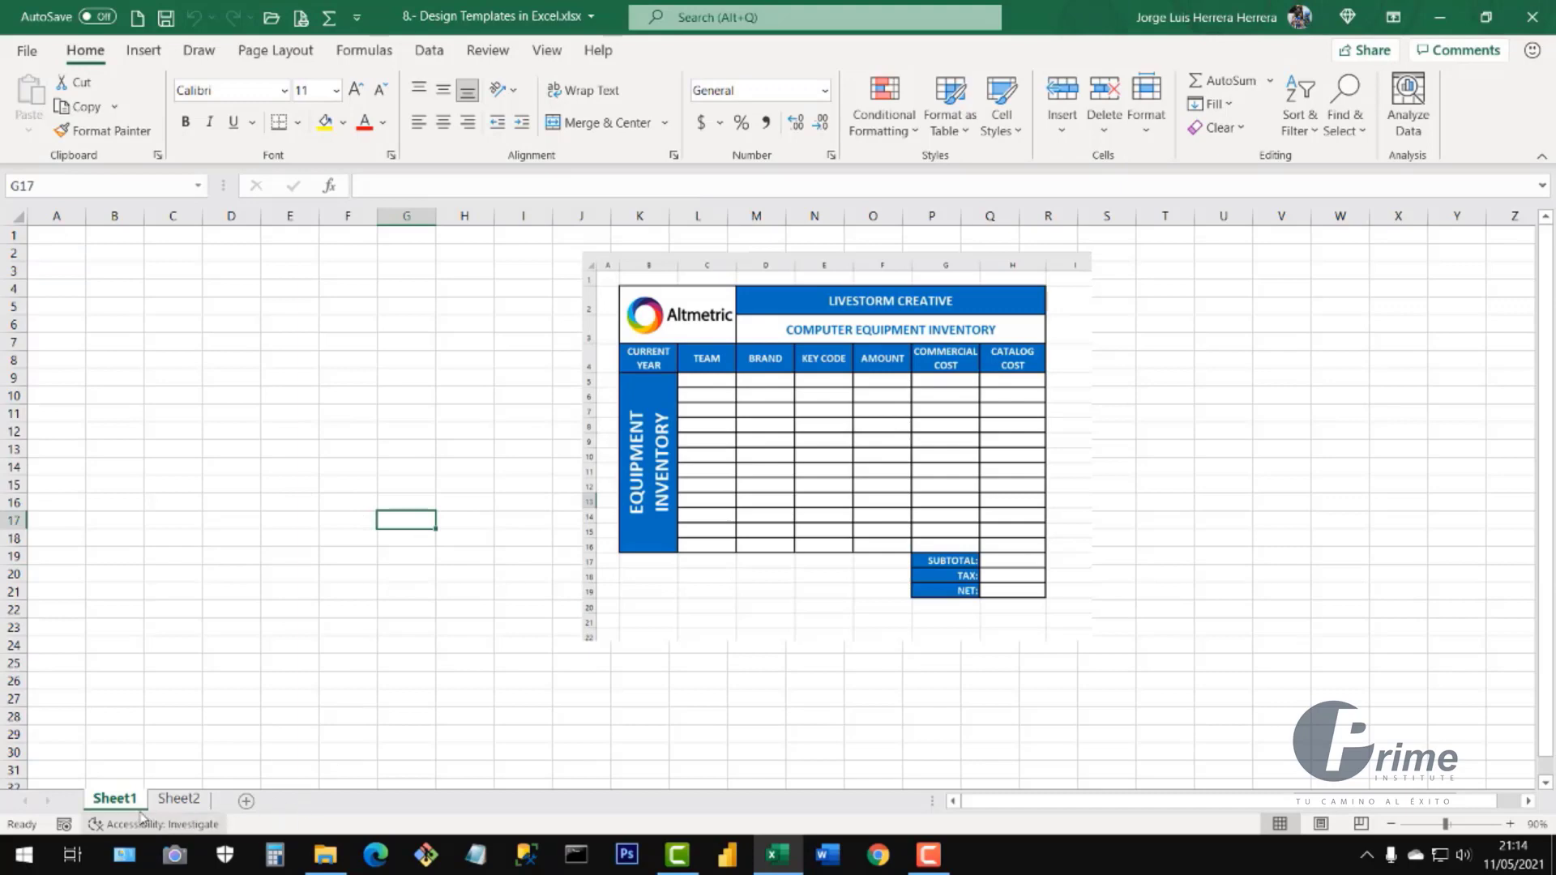
- Move the computer equipment inventory picture on Sheet1 to the right, starting near column L, to free the cells beside it
left_click(857, 393)
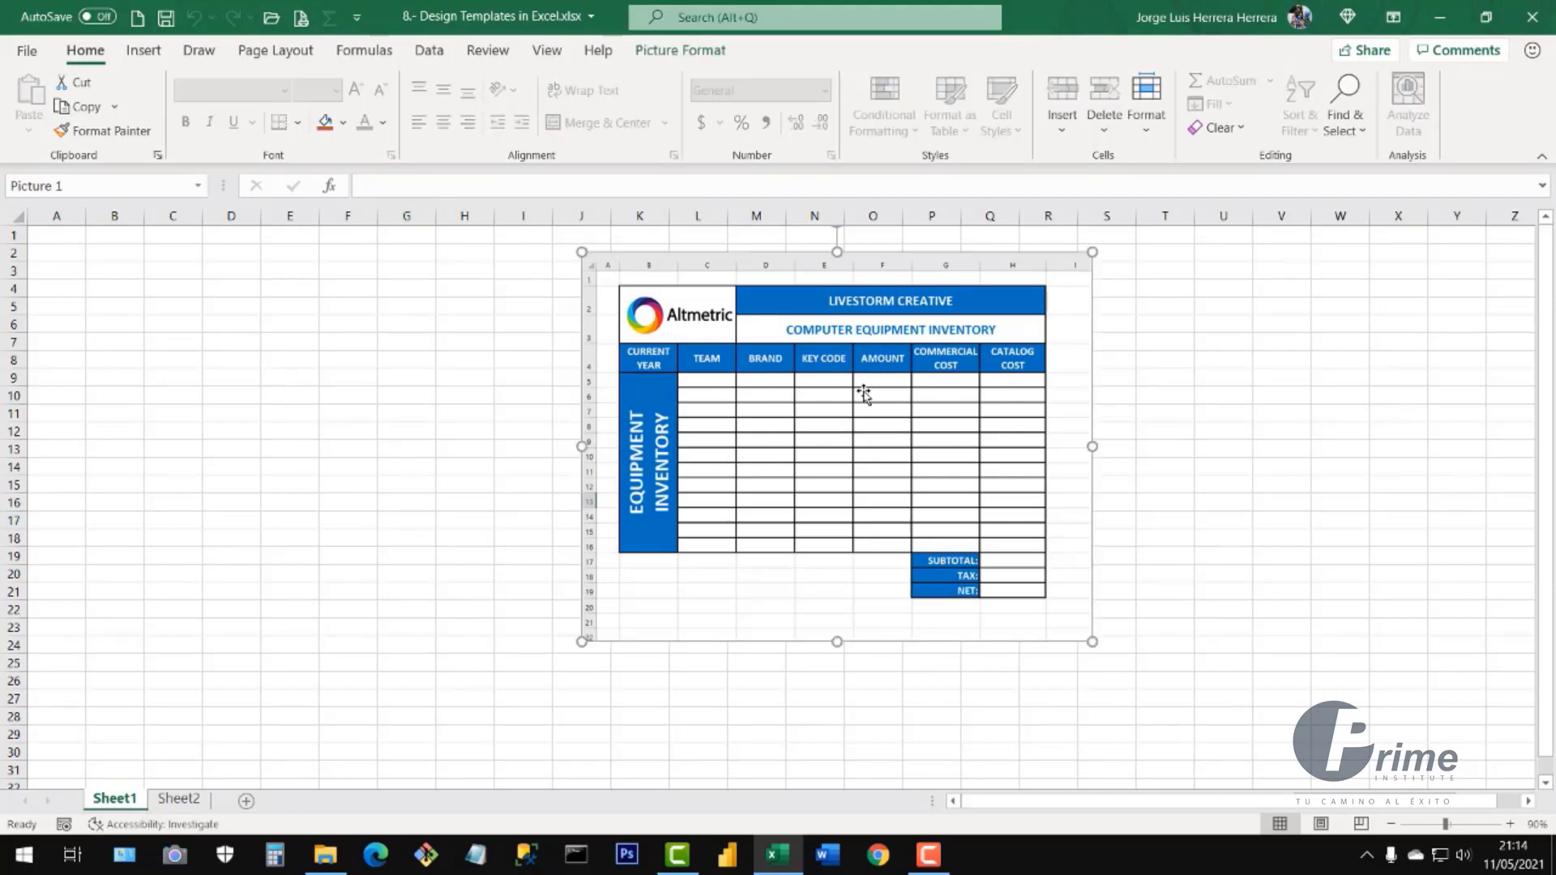
left_click_drag(857, 394, 938, 397)
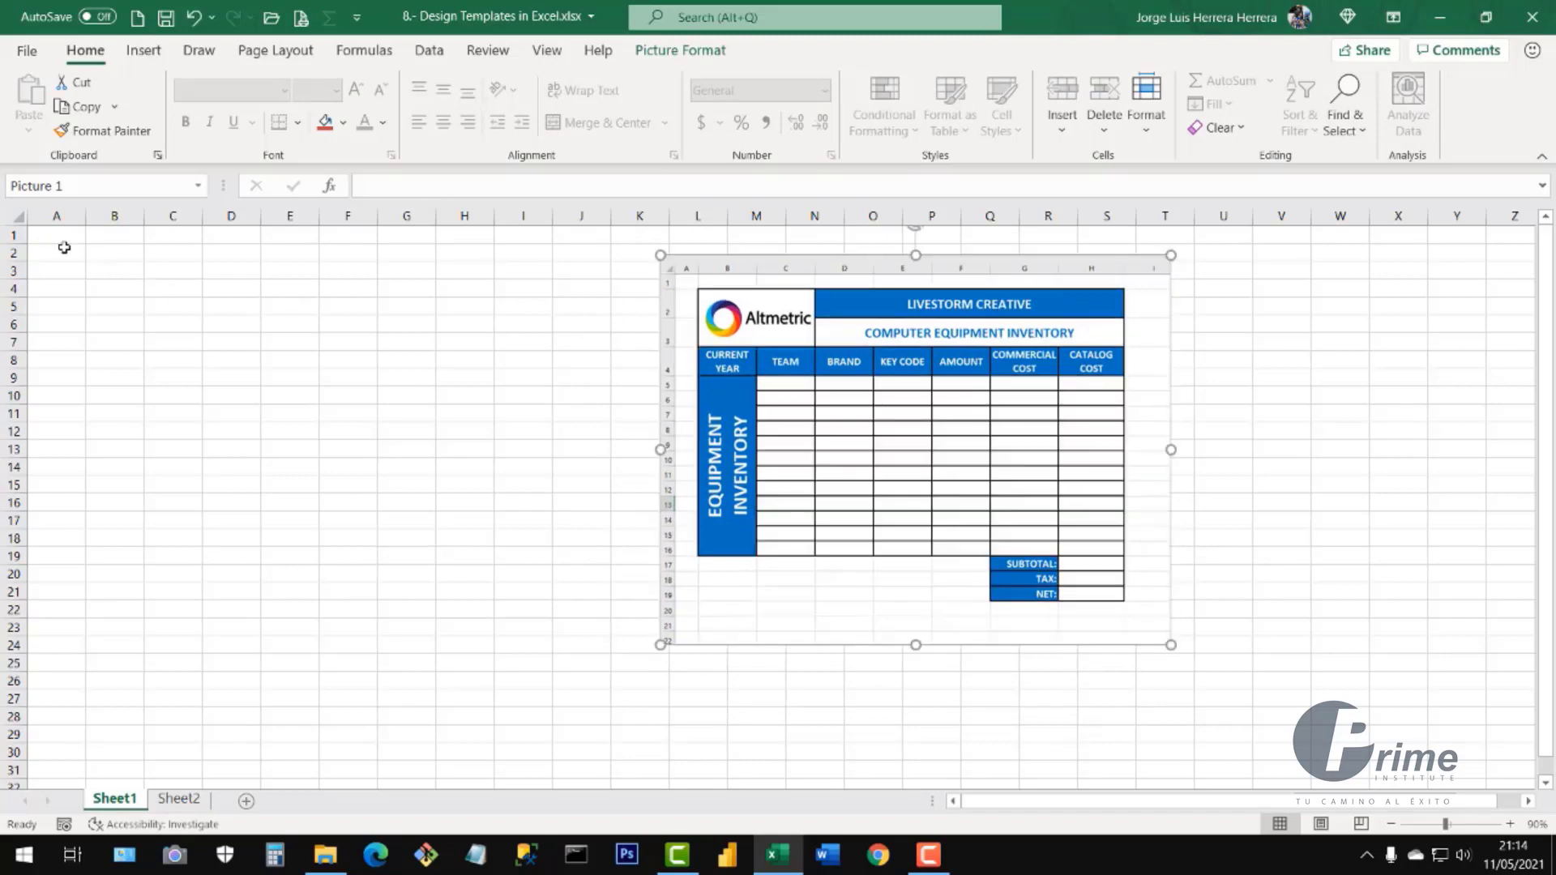
left_click_drag(53, 235, 488, 604)
left_click(325, 736)
- On Sheet2, move the CyberGhost template picture down to start at about row 15, leaving empty rows above it
left_click(179, 798)
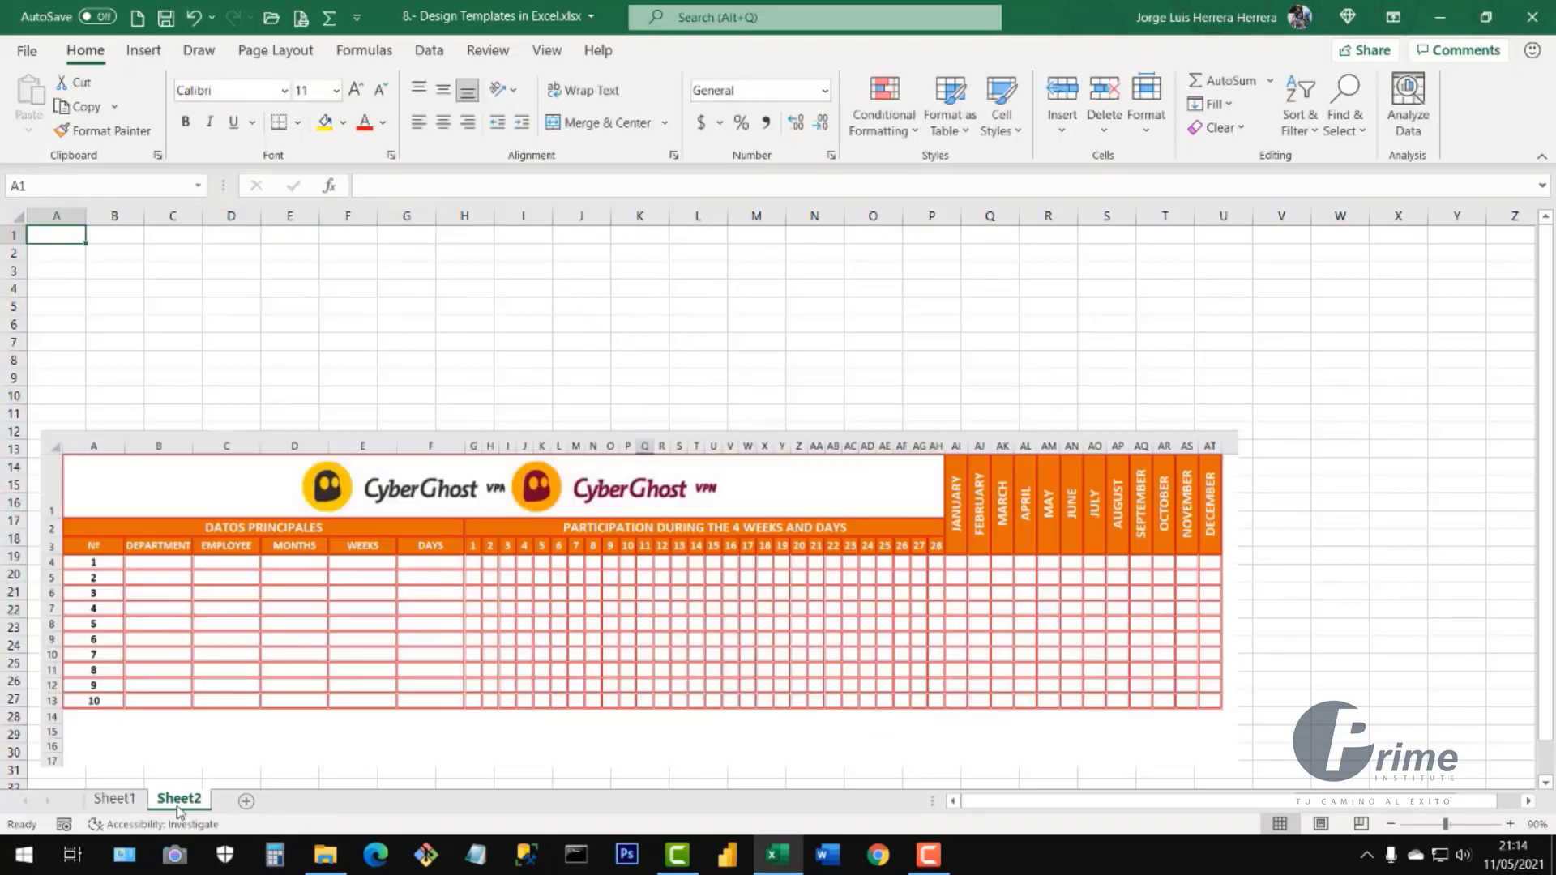
left_click(583, 591)
left_click_drag(705, 600, 708, 648)
left_click_drag(51, 236, 1225, 441)
left_click_drag(803, 583, 800, 583)
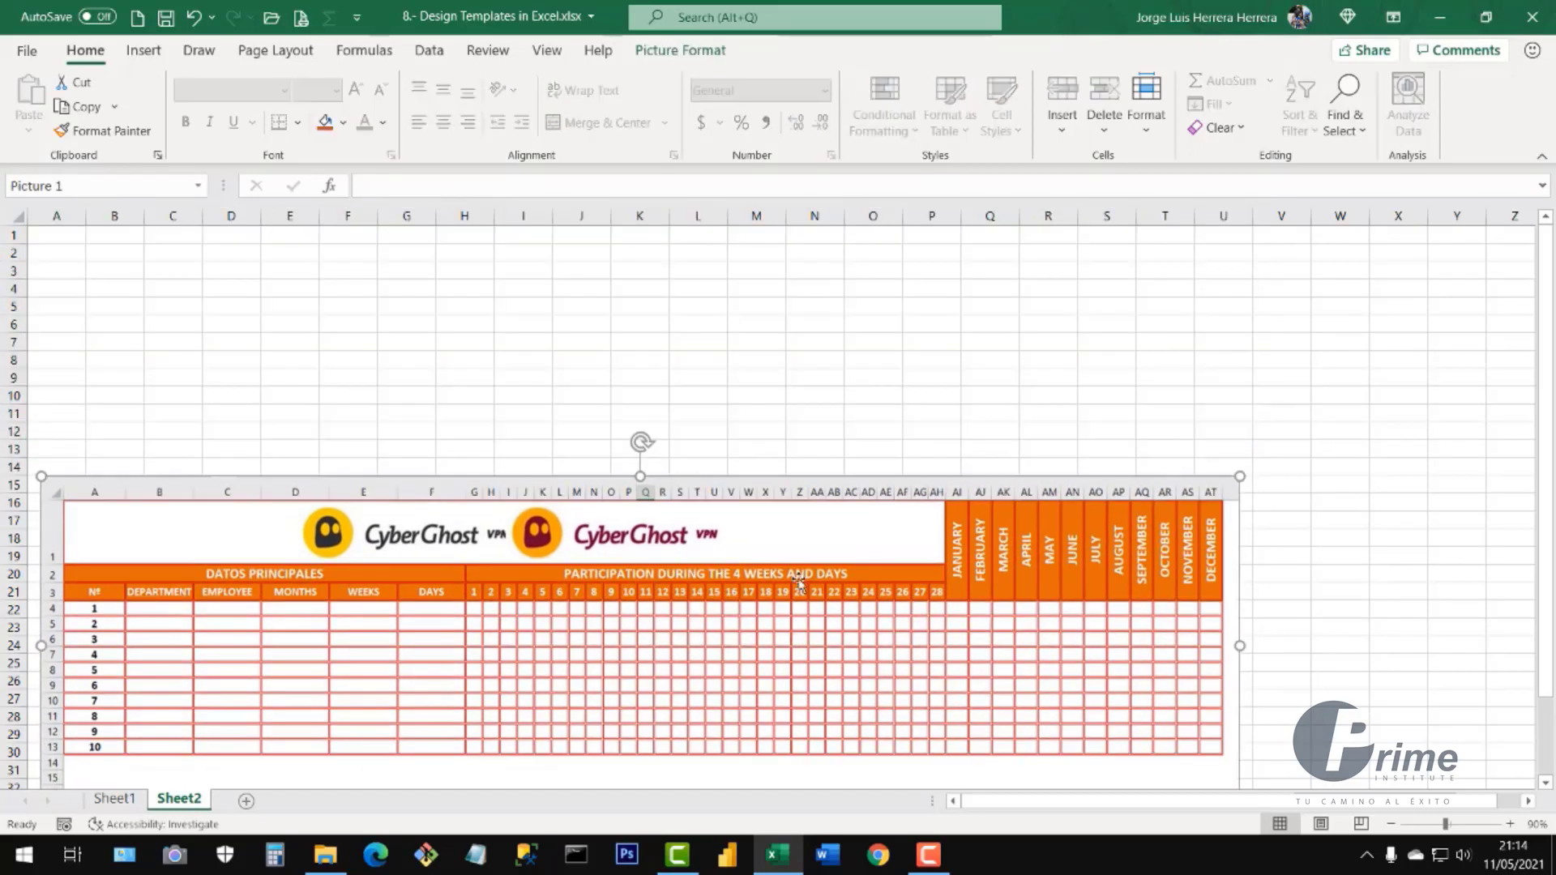
- Return to Sheet1, set the zoom to 100%, and reposition the inventory picture to start just before column K
left_click(115, 801)
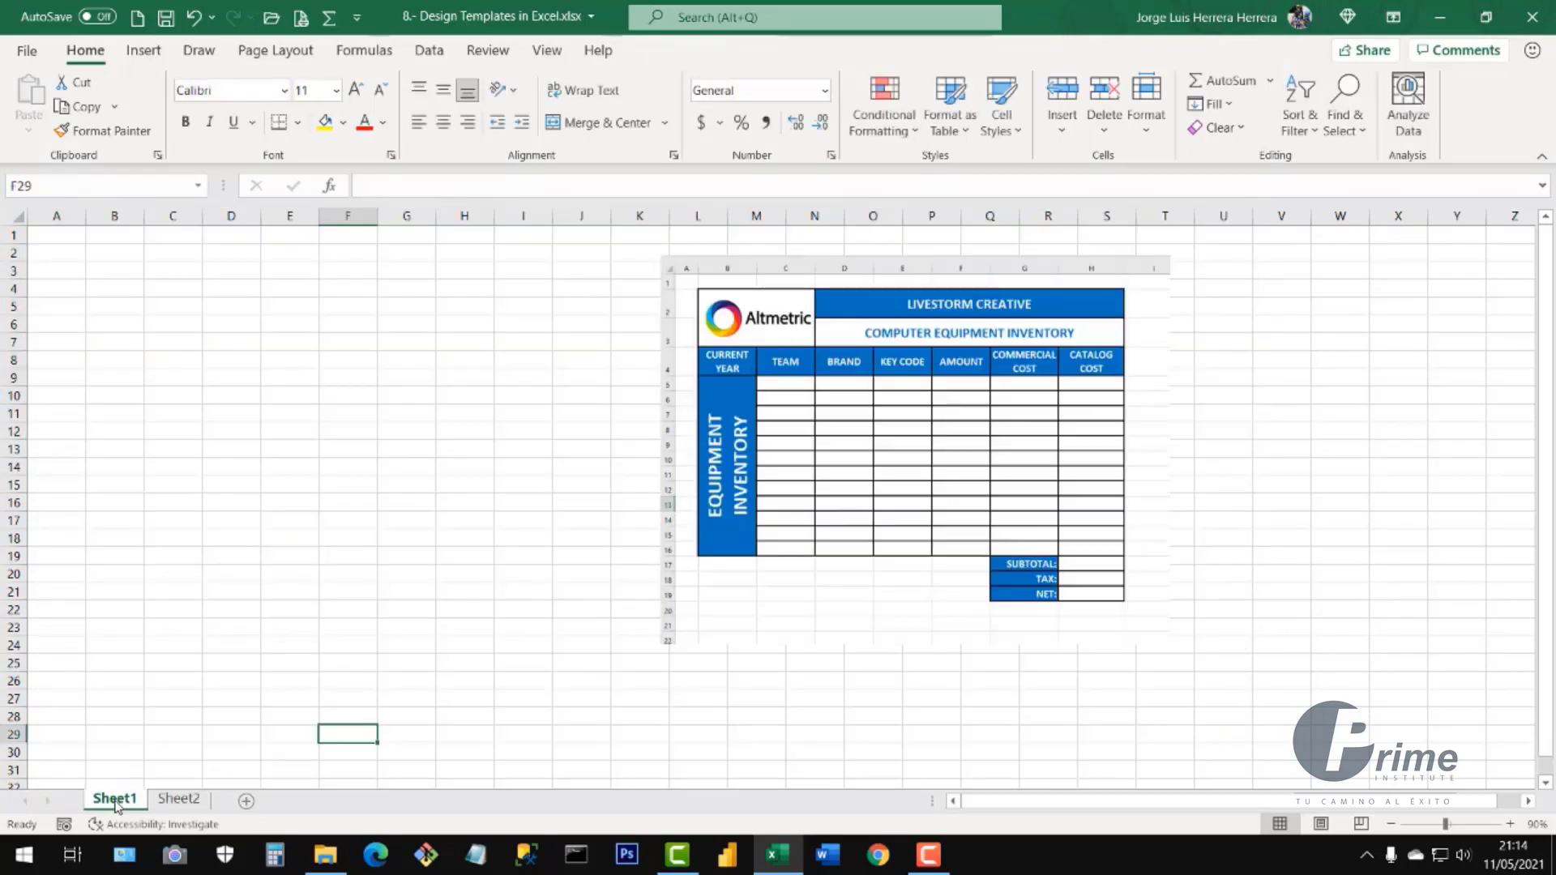
left_click(513, 504)
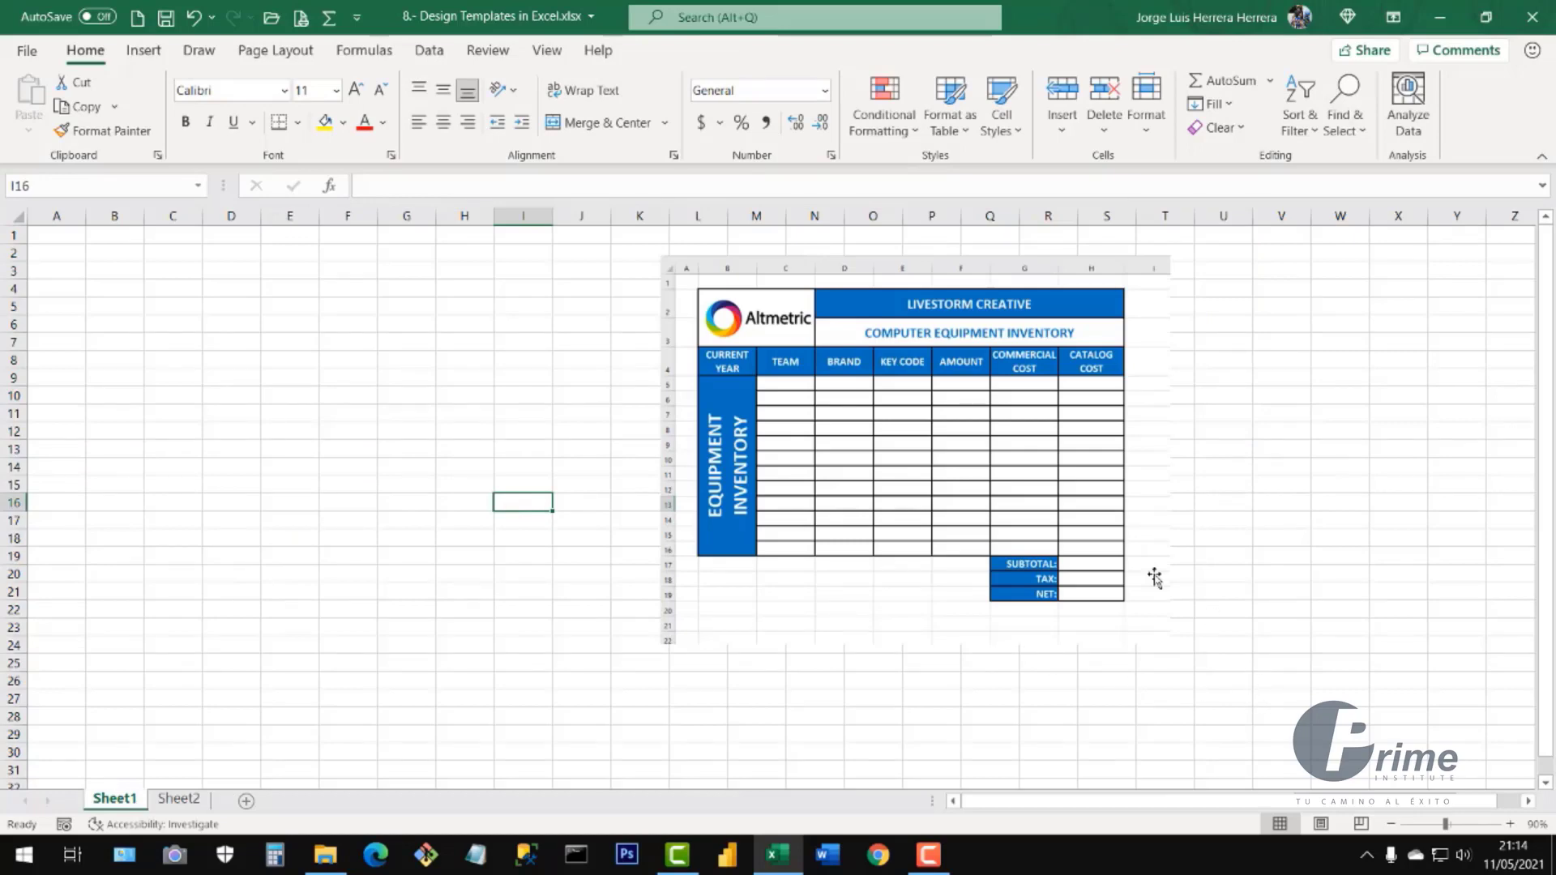
left_click(1508, 825)
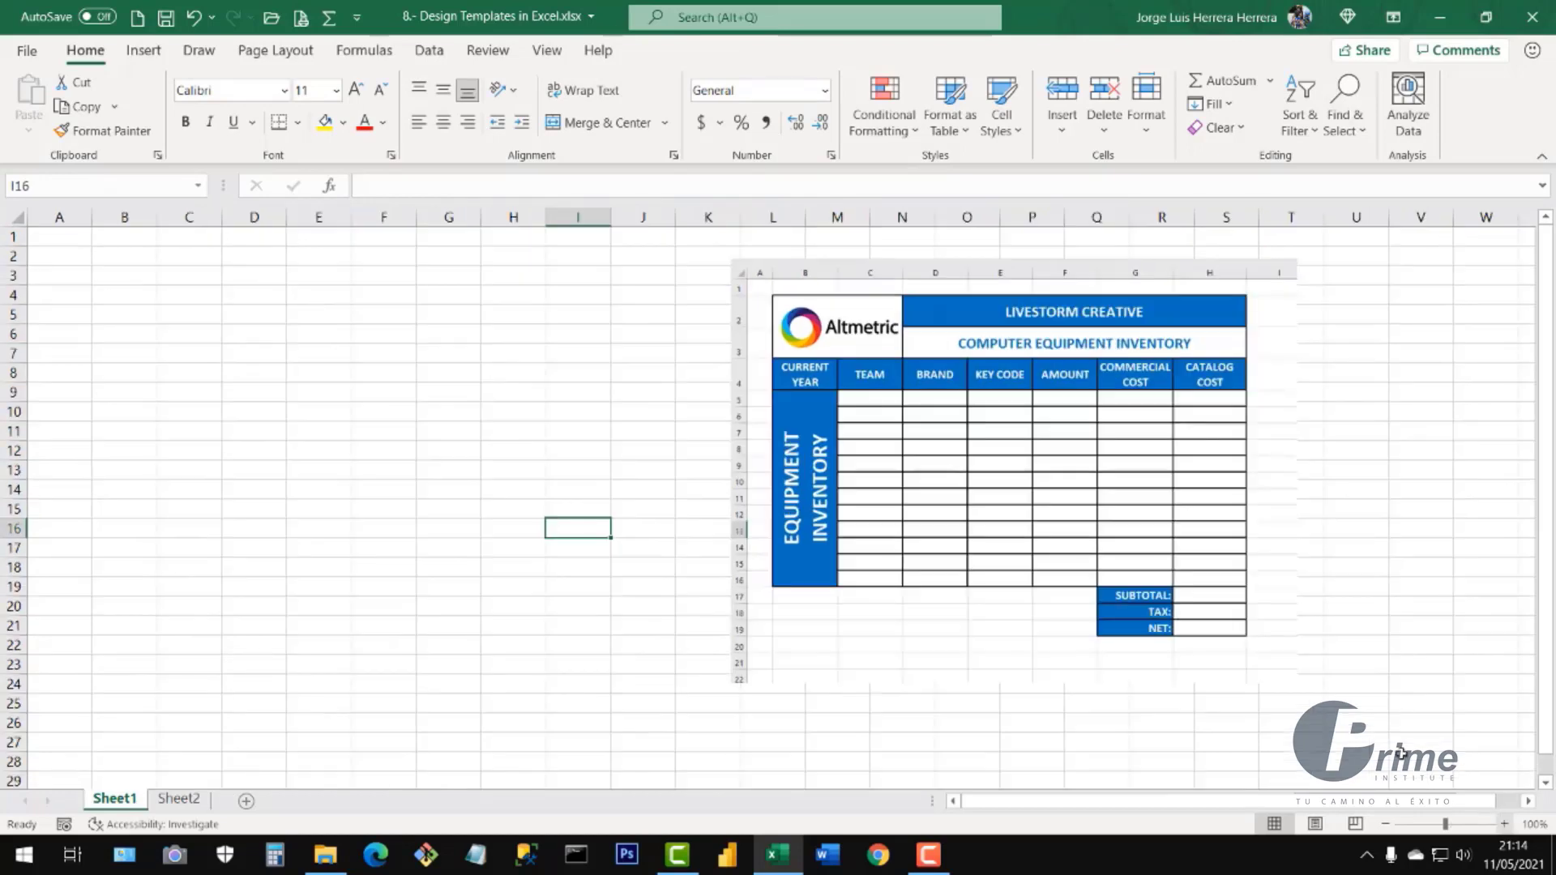
left_click(897, 375)
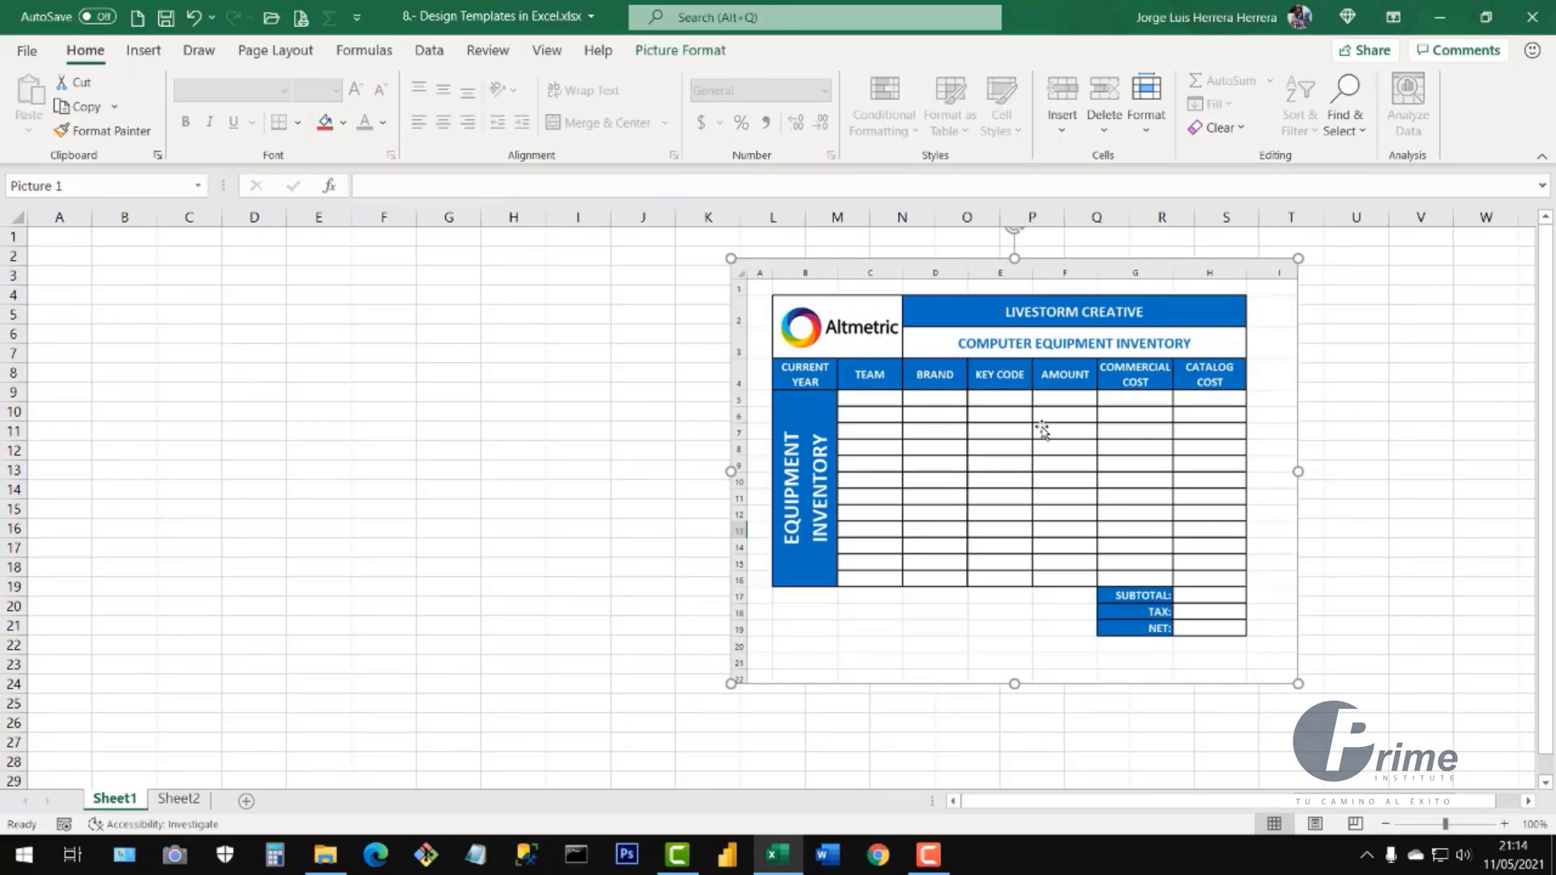
left_click_drag(1042, 427, 940, 426)
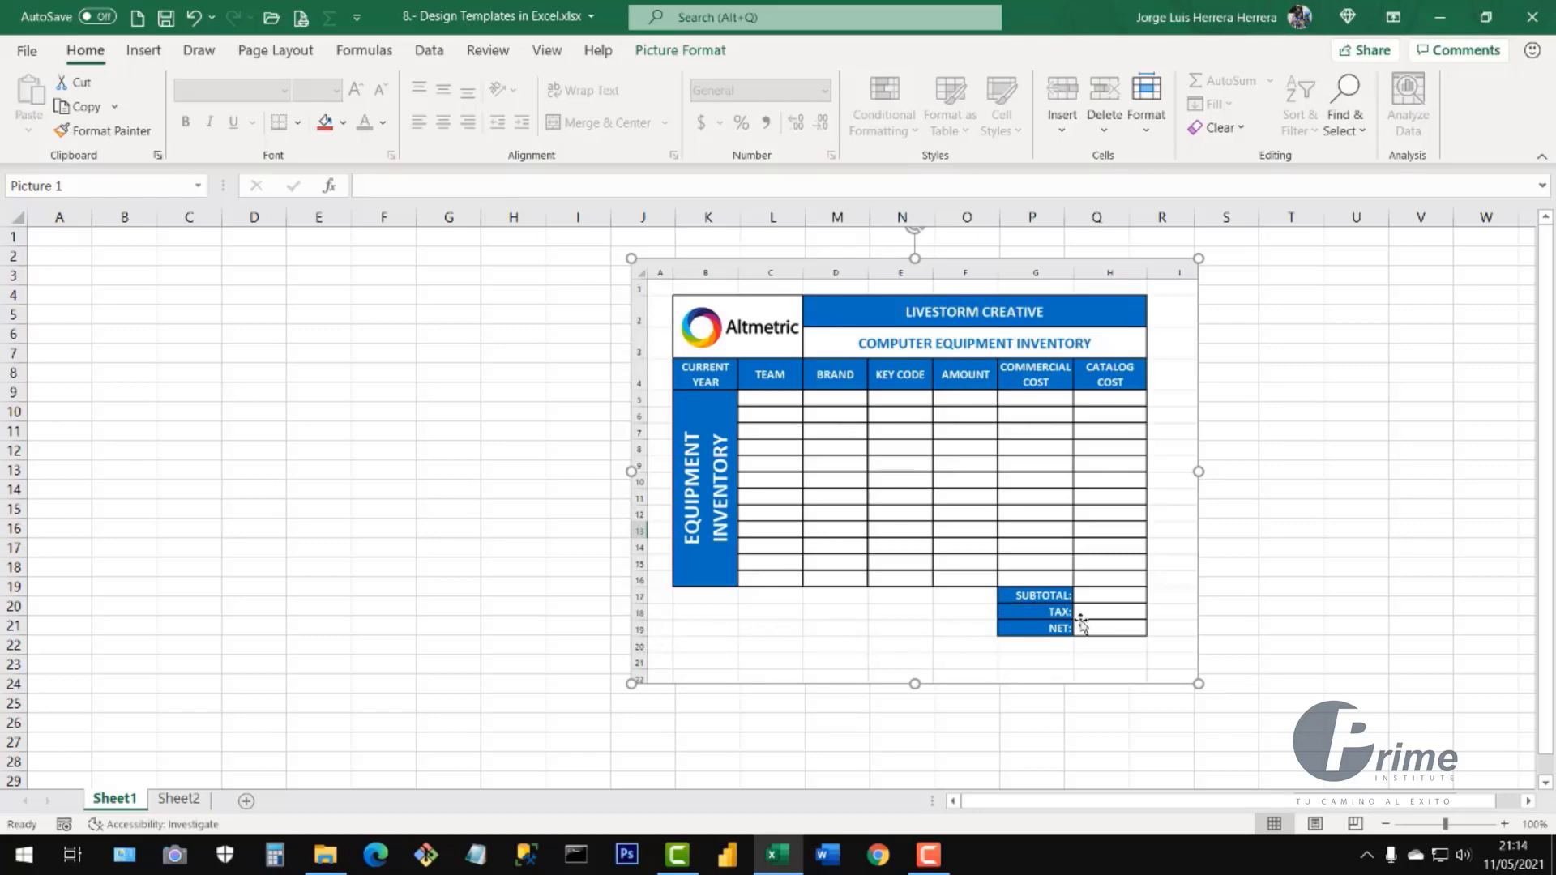
left_click_drag(1024, 357, 1056, 355)
- Review the border, fill color, font size and font family options available for formatting the template cells
left_click(231, 357)
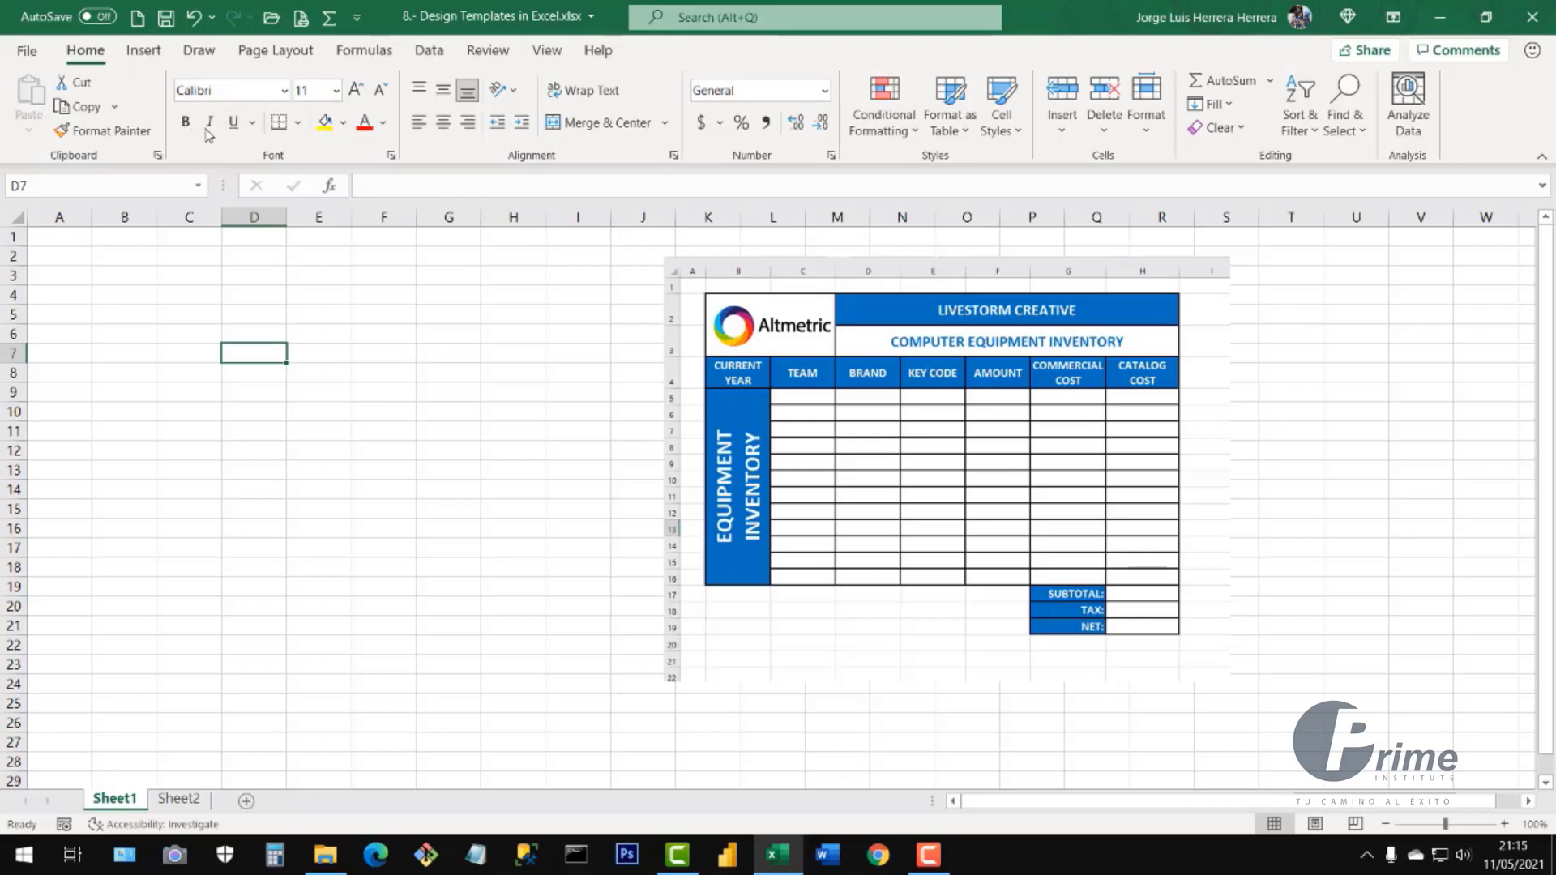
left_click(298, 122)
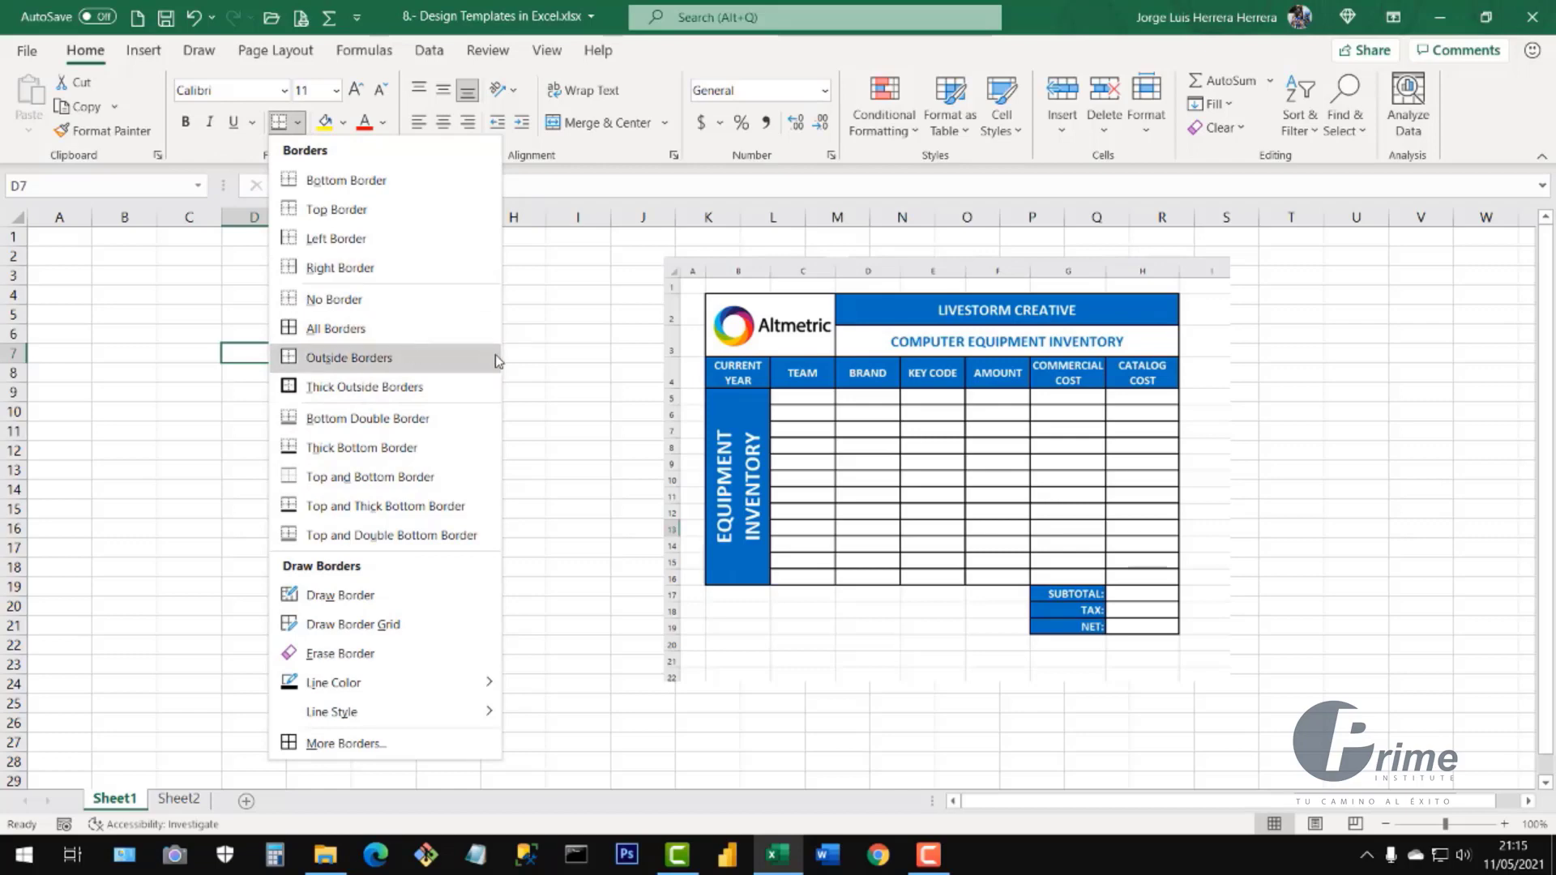
left_click(477, 281)
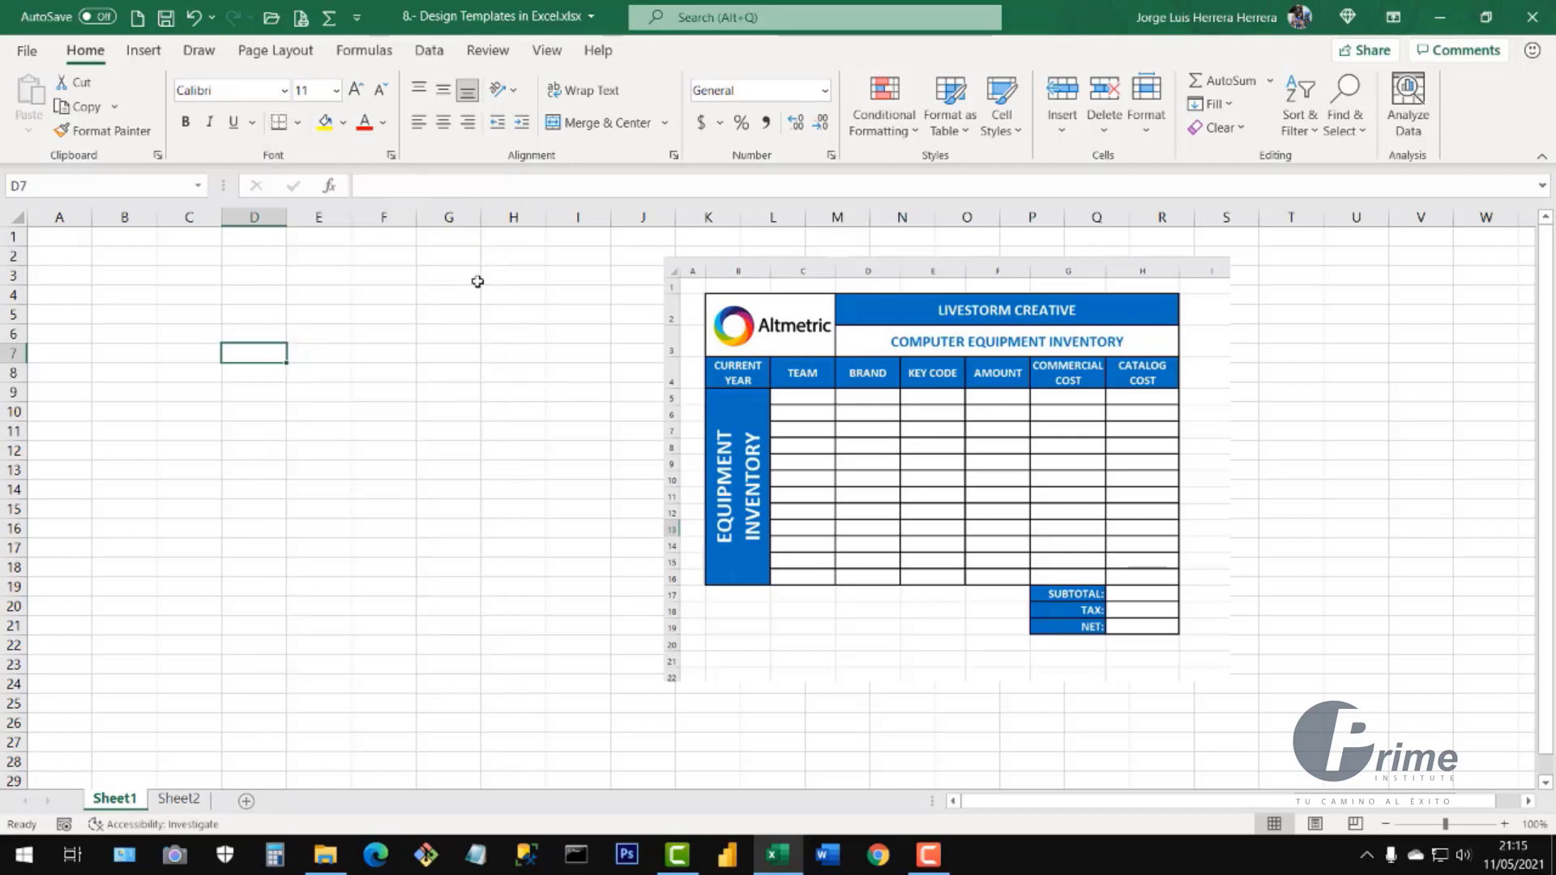
left_click(383, 122)
left_click(388, 127)
left_click(344, 125)
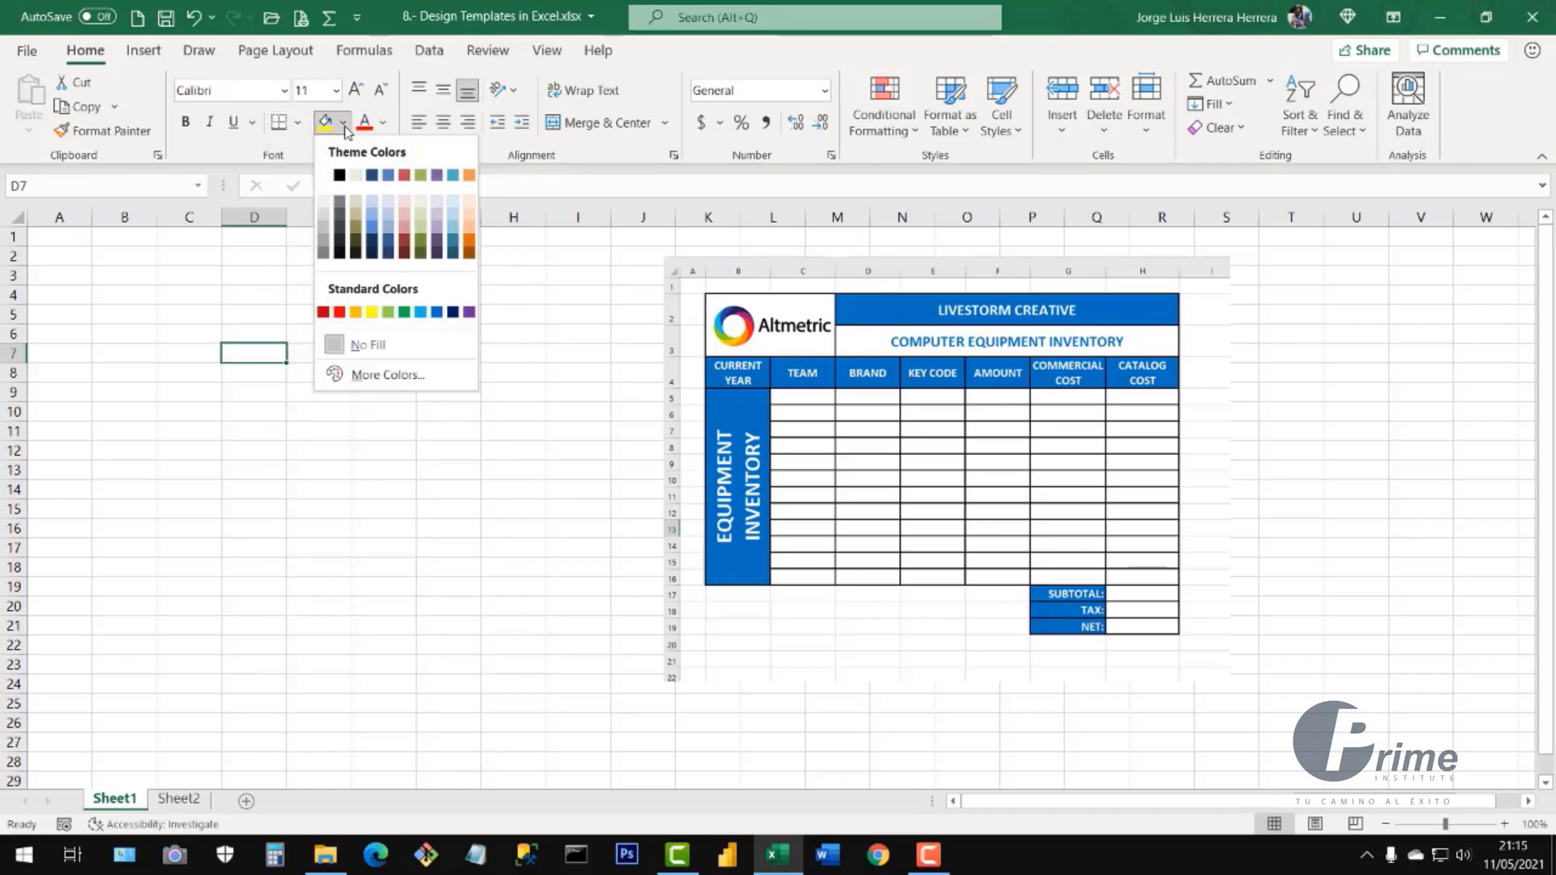
left_click(344, 125)
left_click(338, 92)
left_click(339, 92)
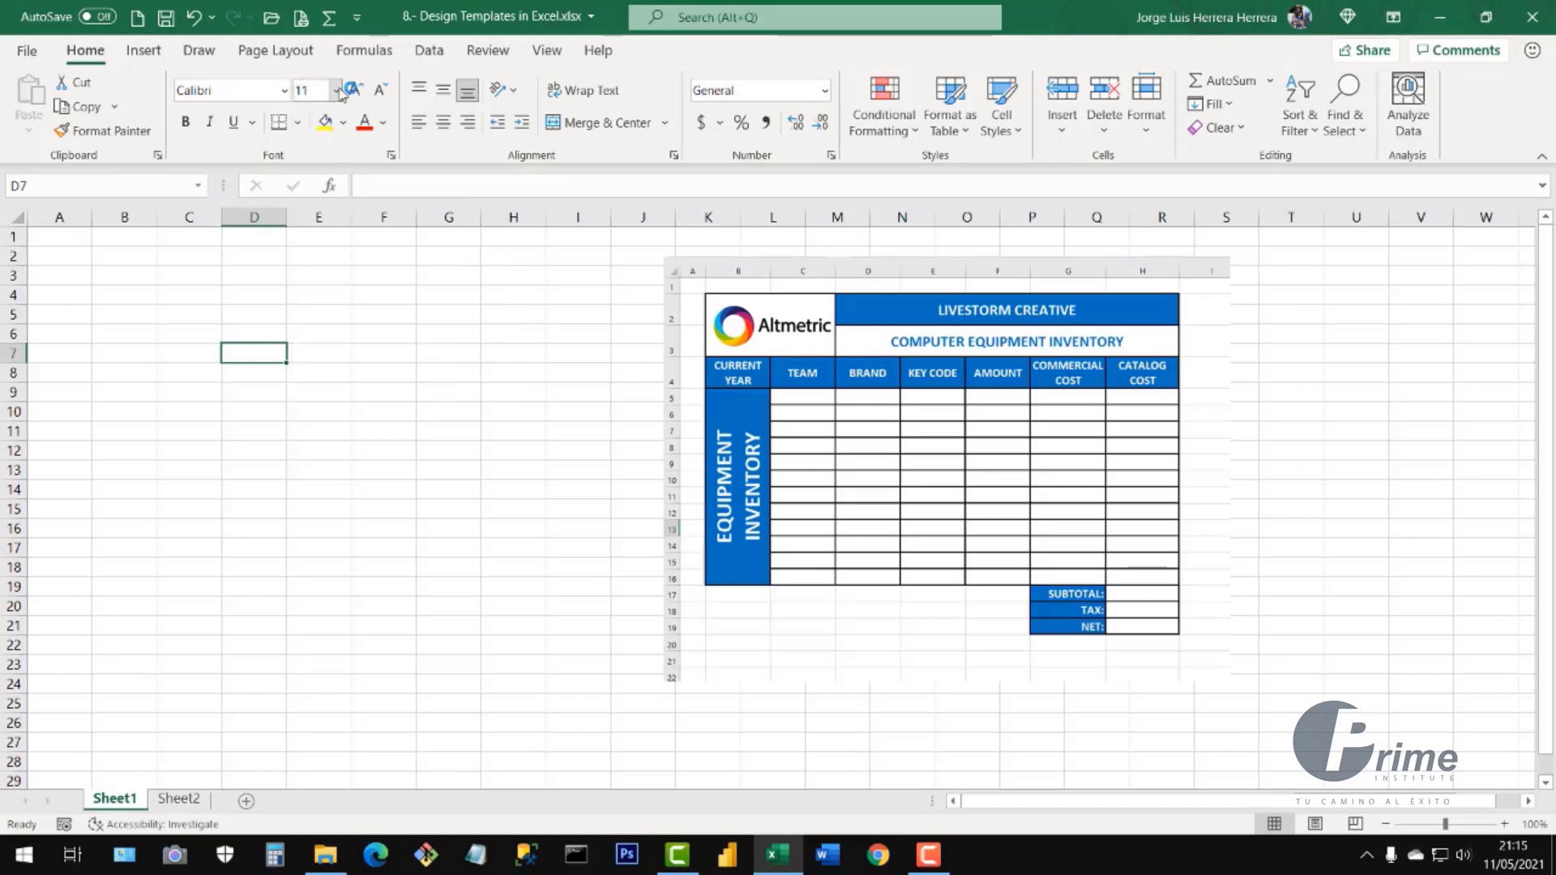
left_click(285, 92)
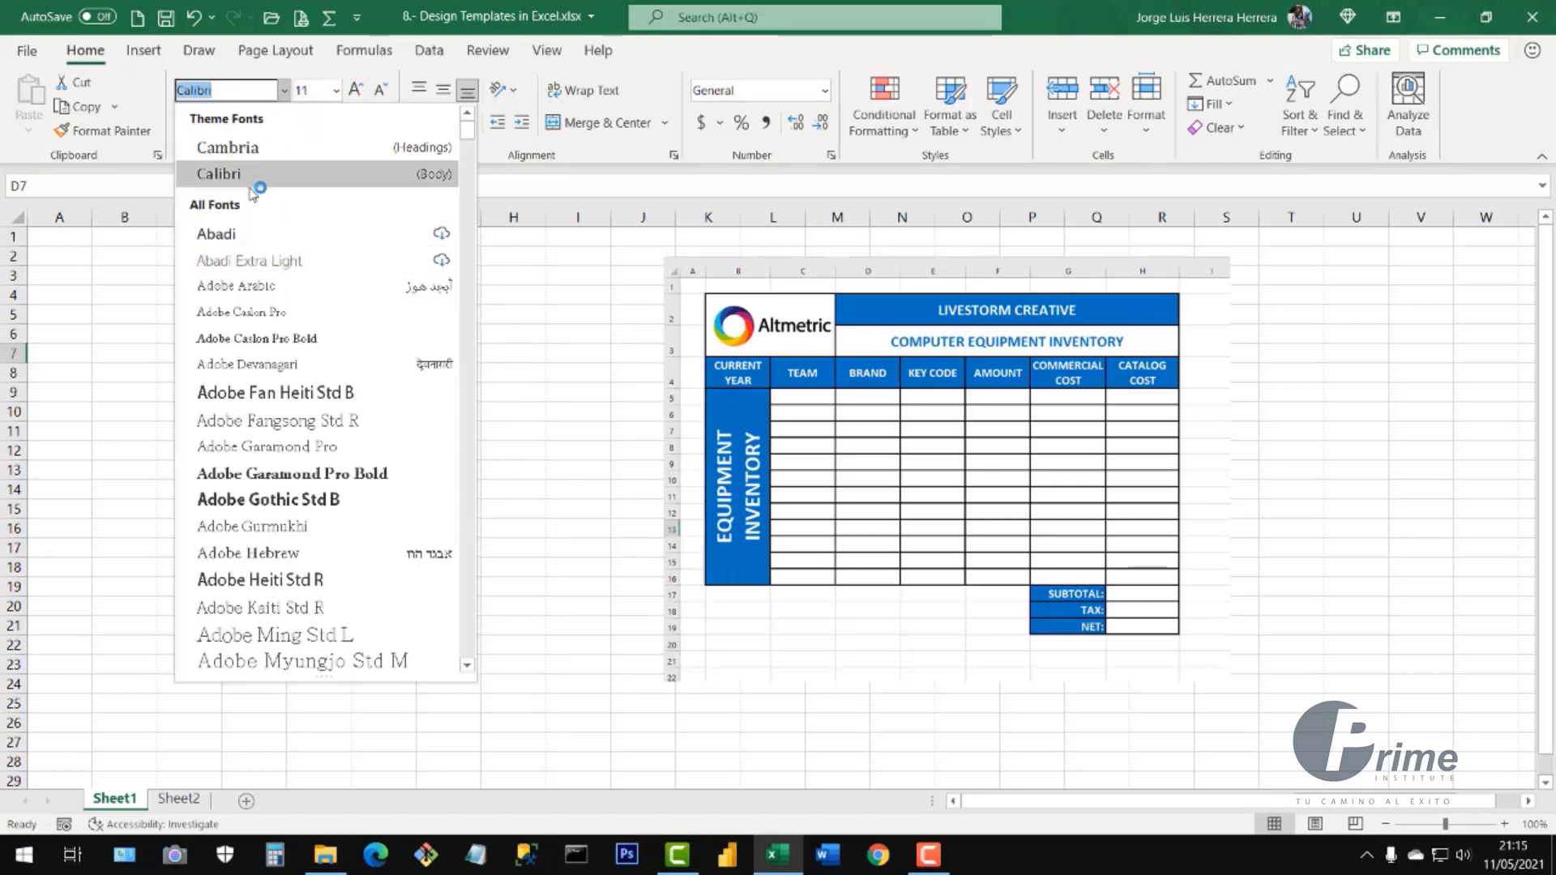
left_click(536, 311)
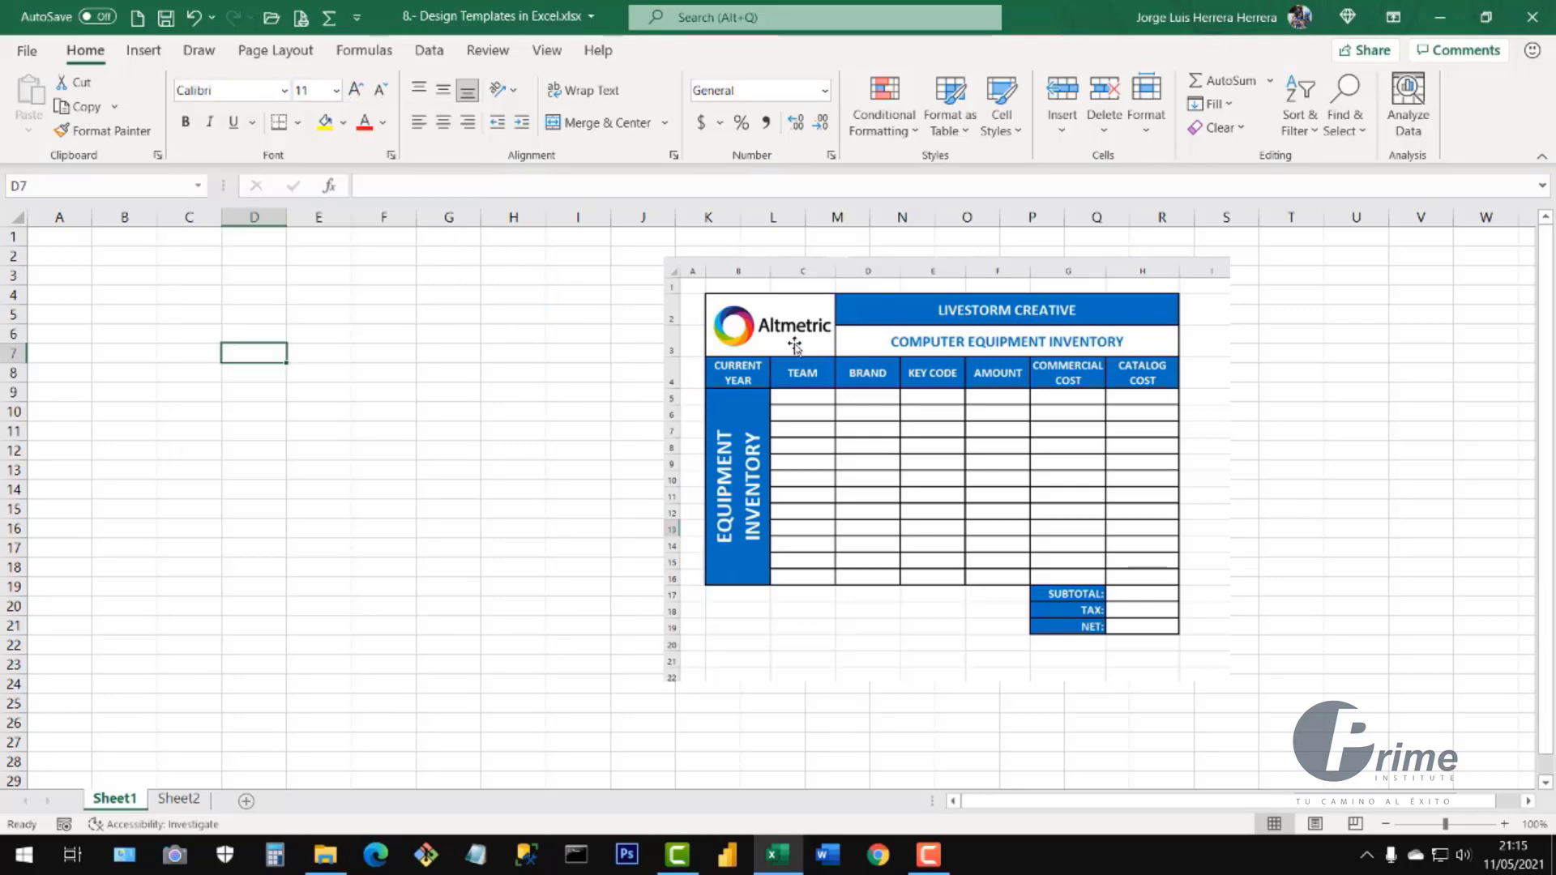
- Locate logo1.png and logo2.jpg in the Resources and Practices folder in File Explorer, and return to the Excel workbook
left_click(757, 329)
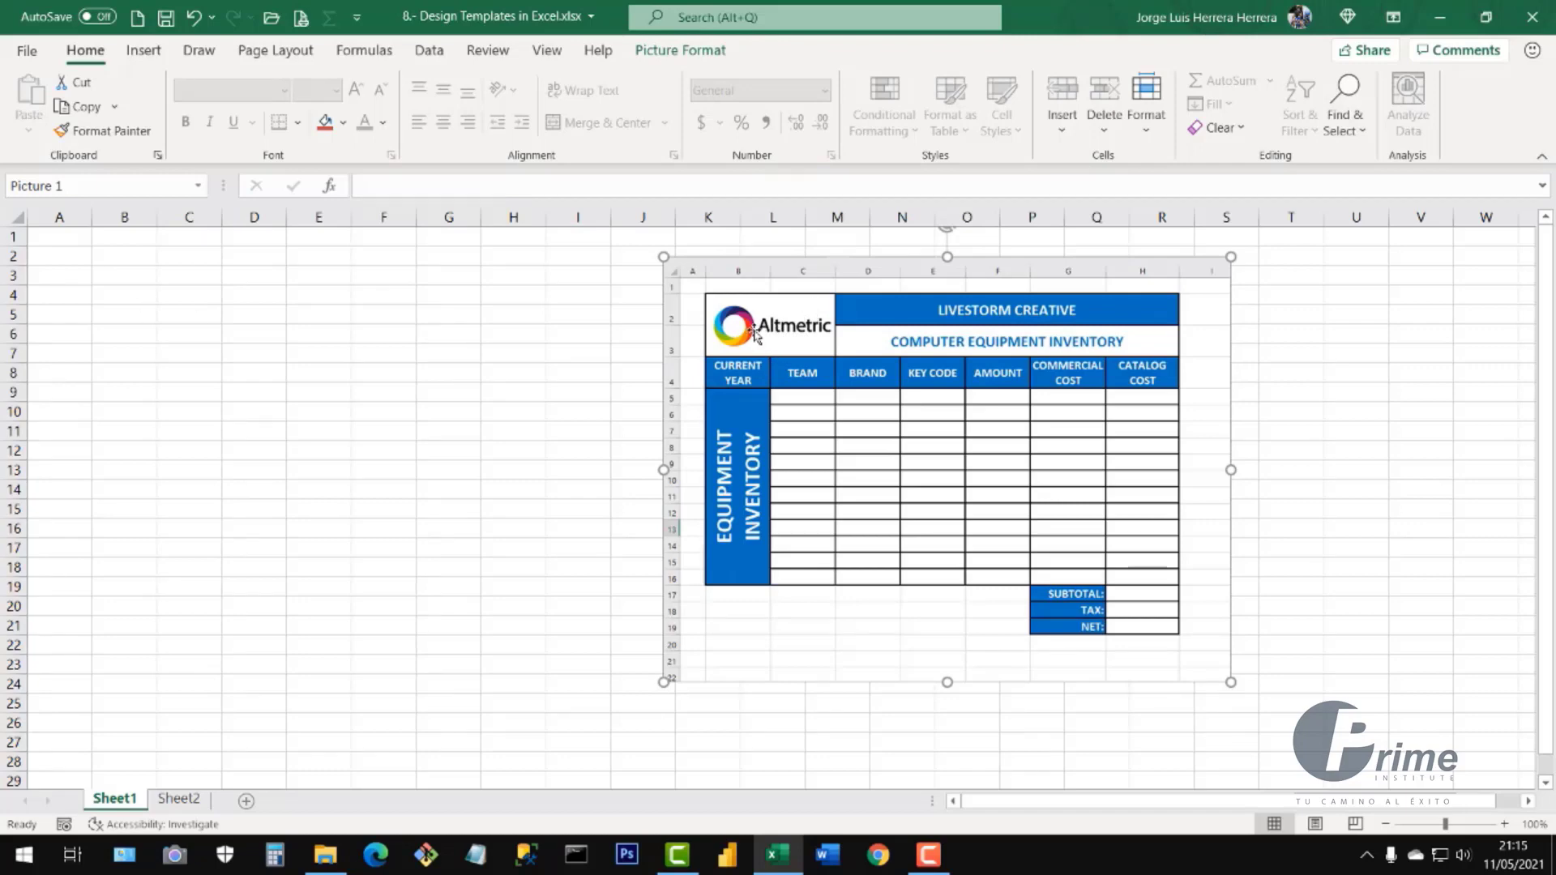
left_click(566, 423)
left_click(325, 854)
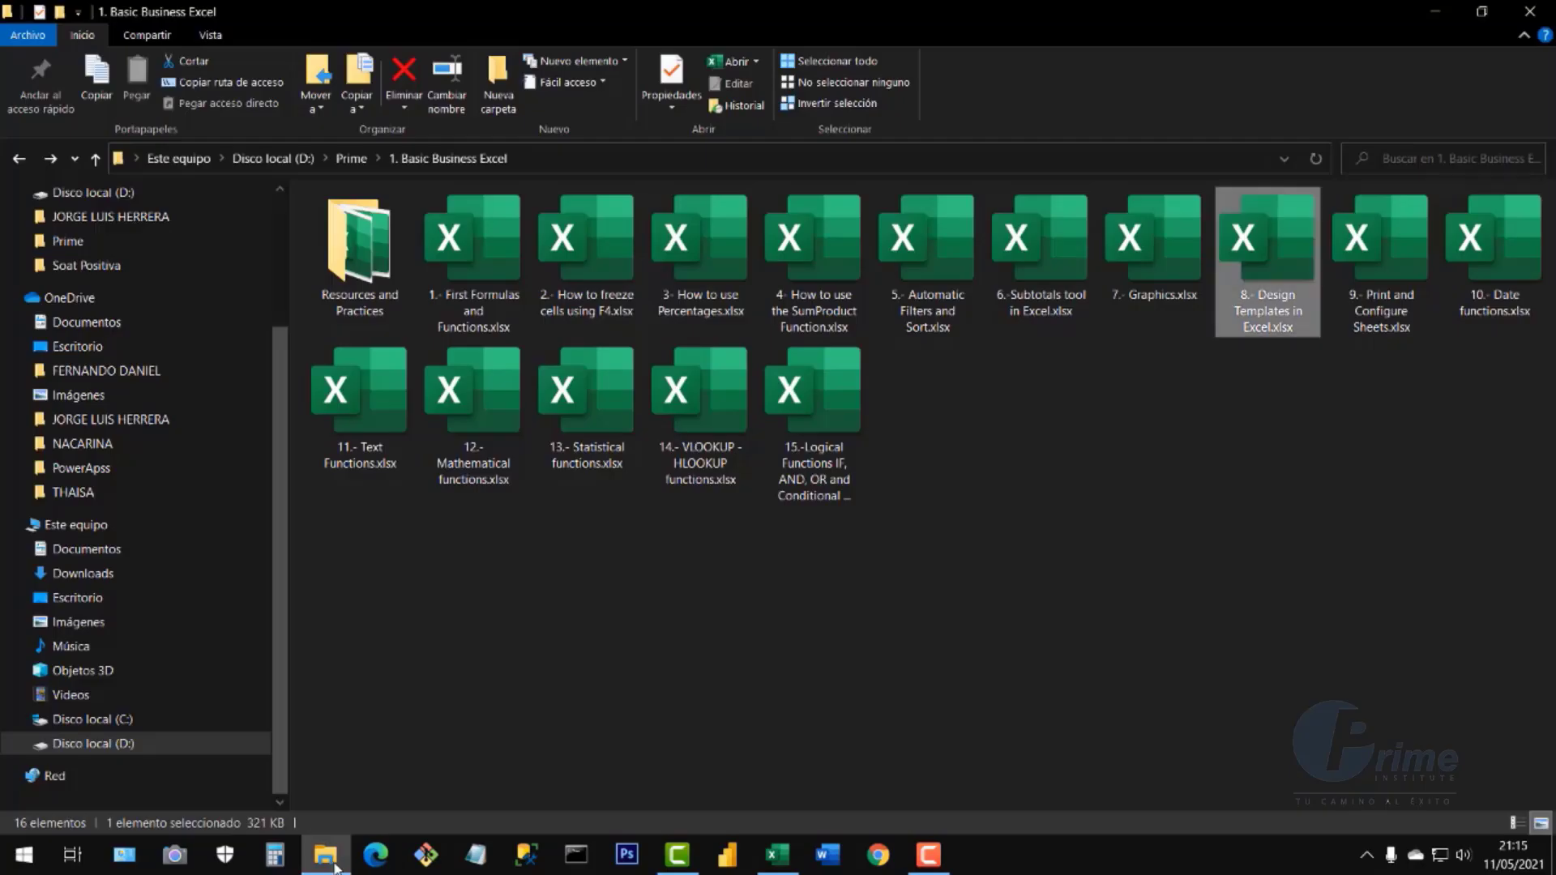
double_click(373, 238)
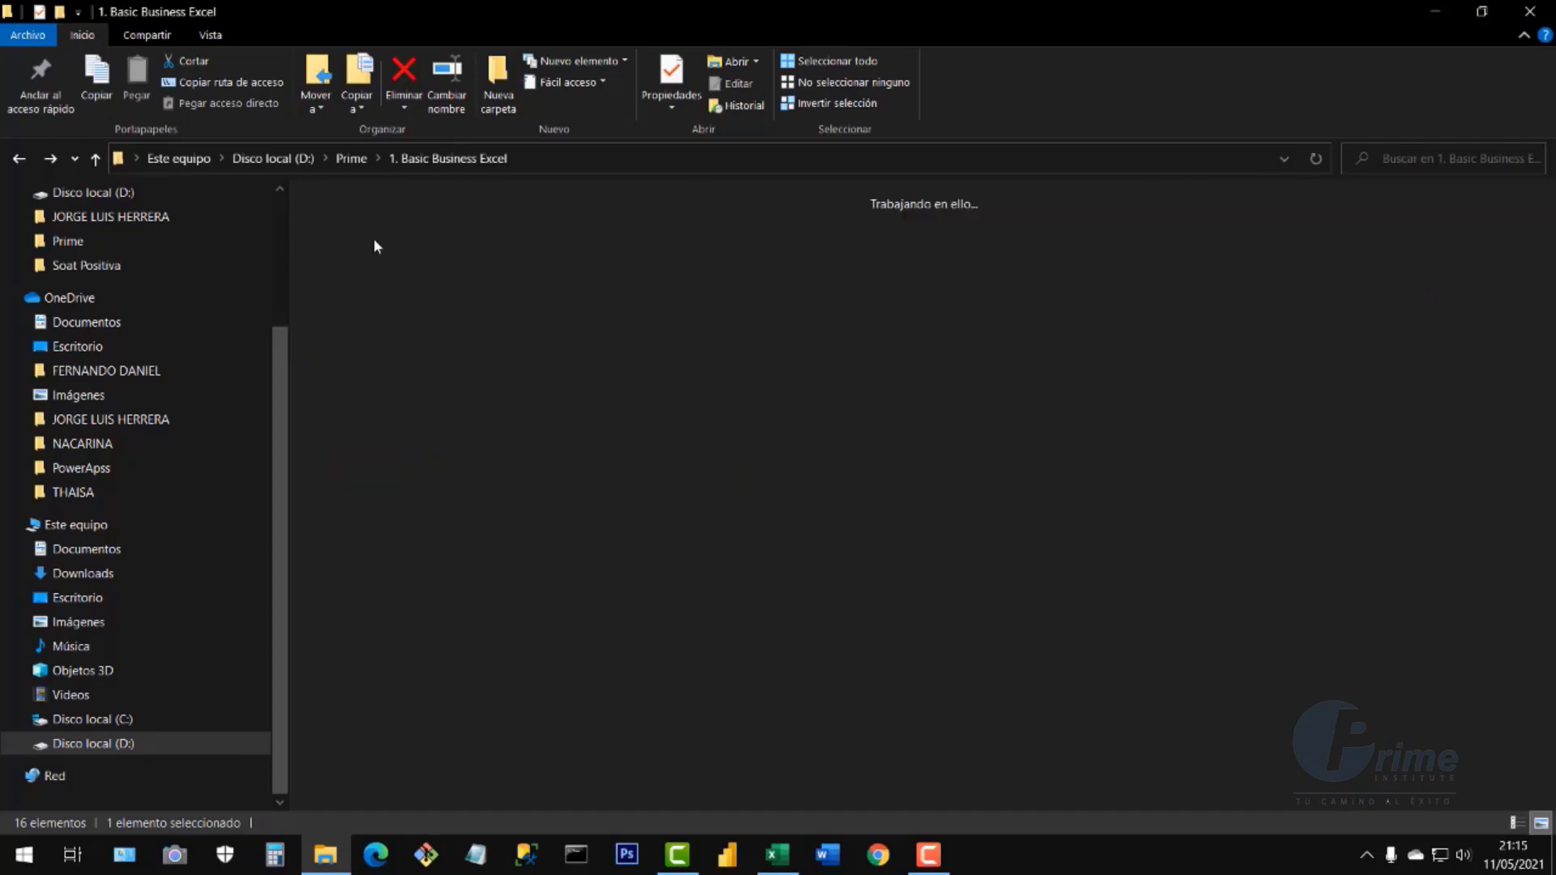
left_click(1151, 278)
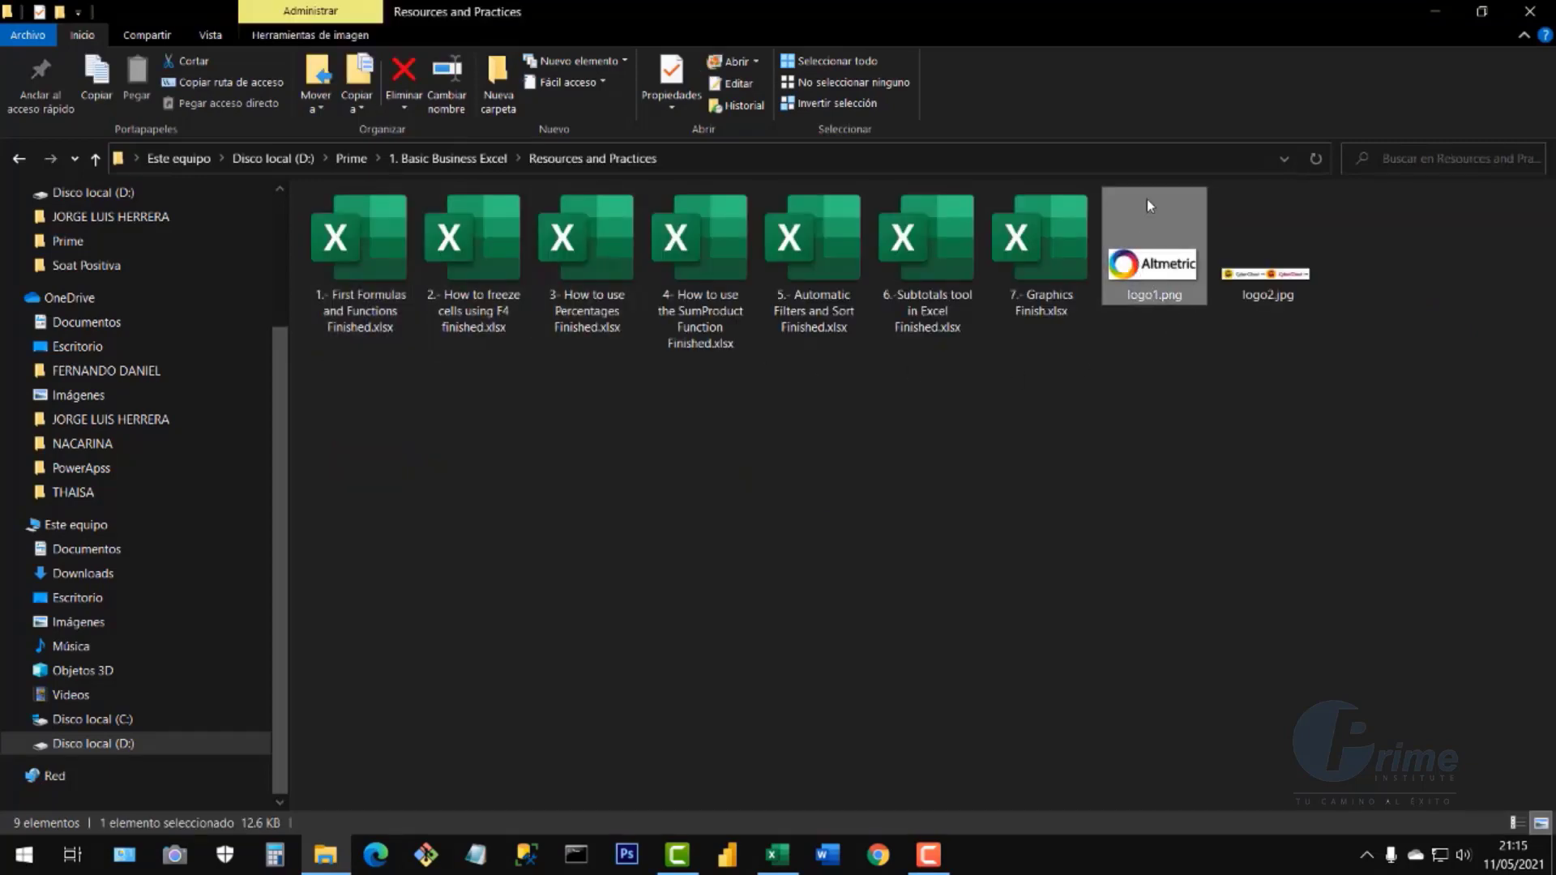
left_click(1268, 256)
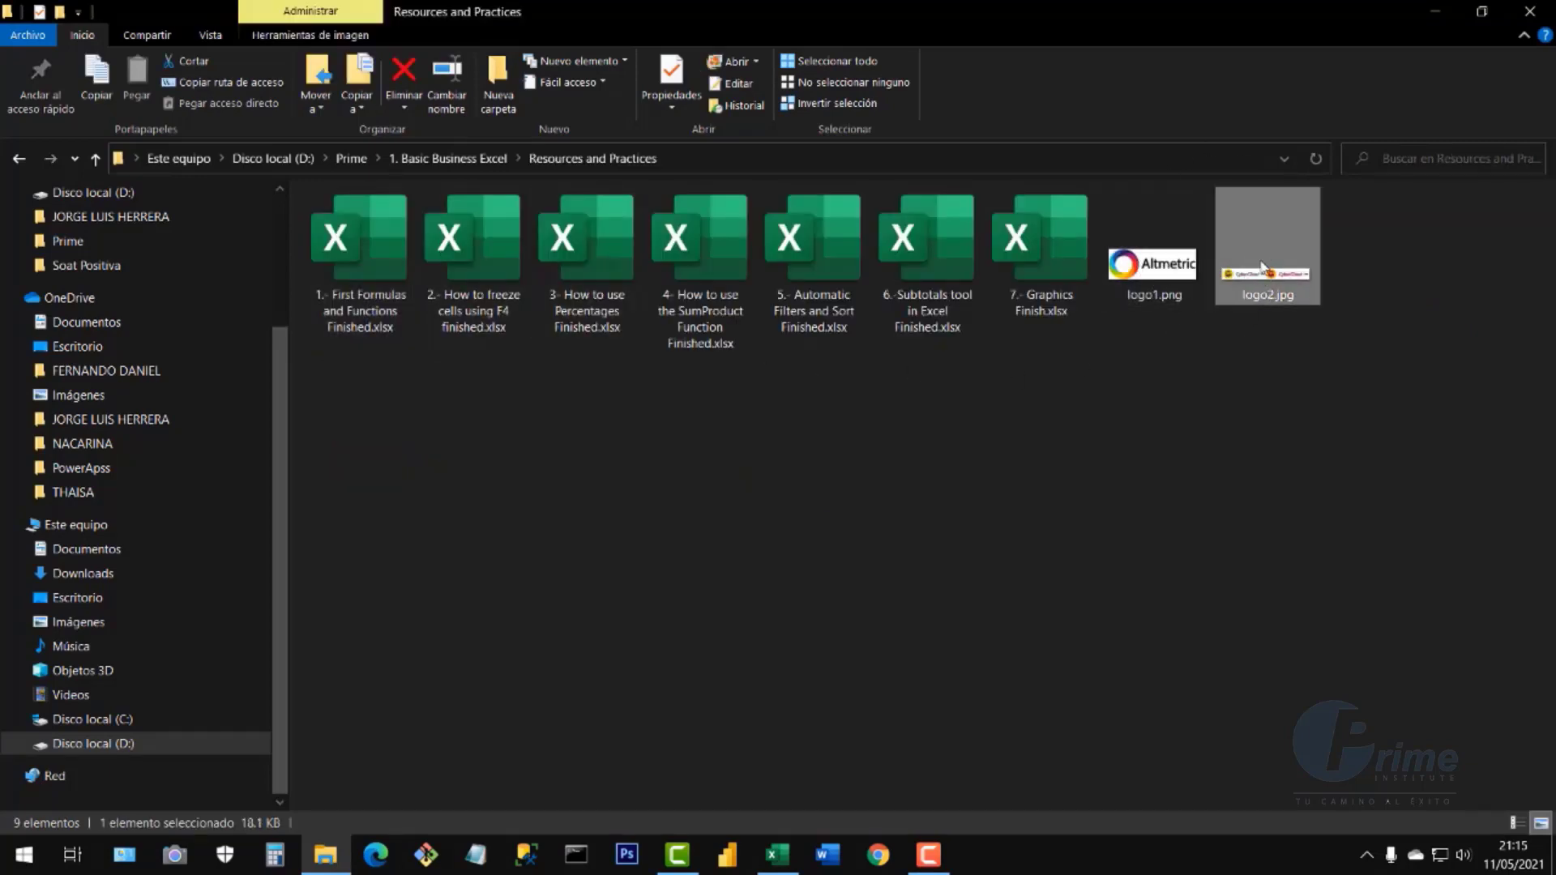
left_click_drag(1164, 339, 1297, 245)
left_click(1015, 758)
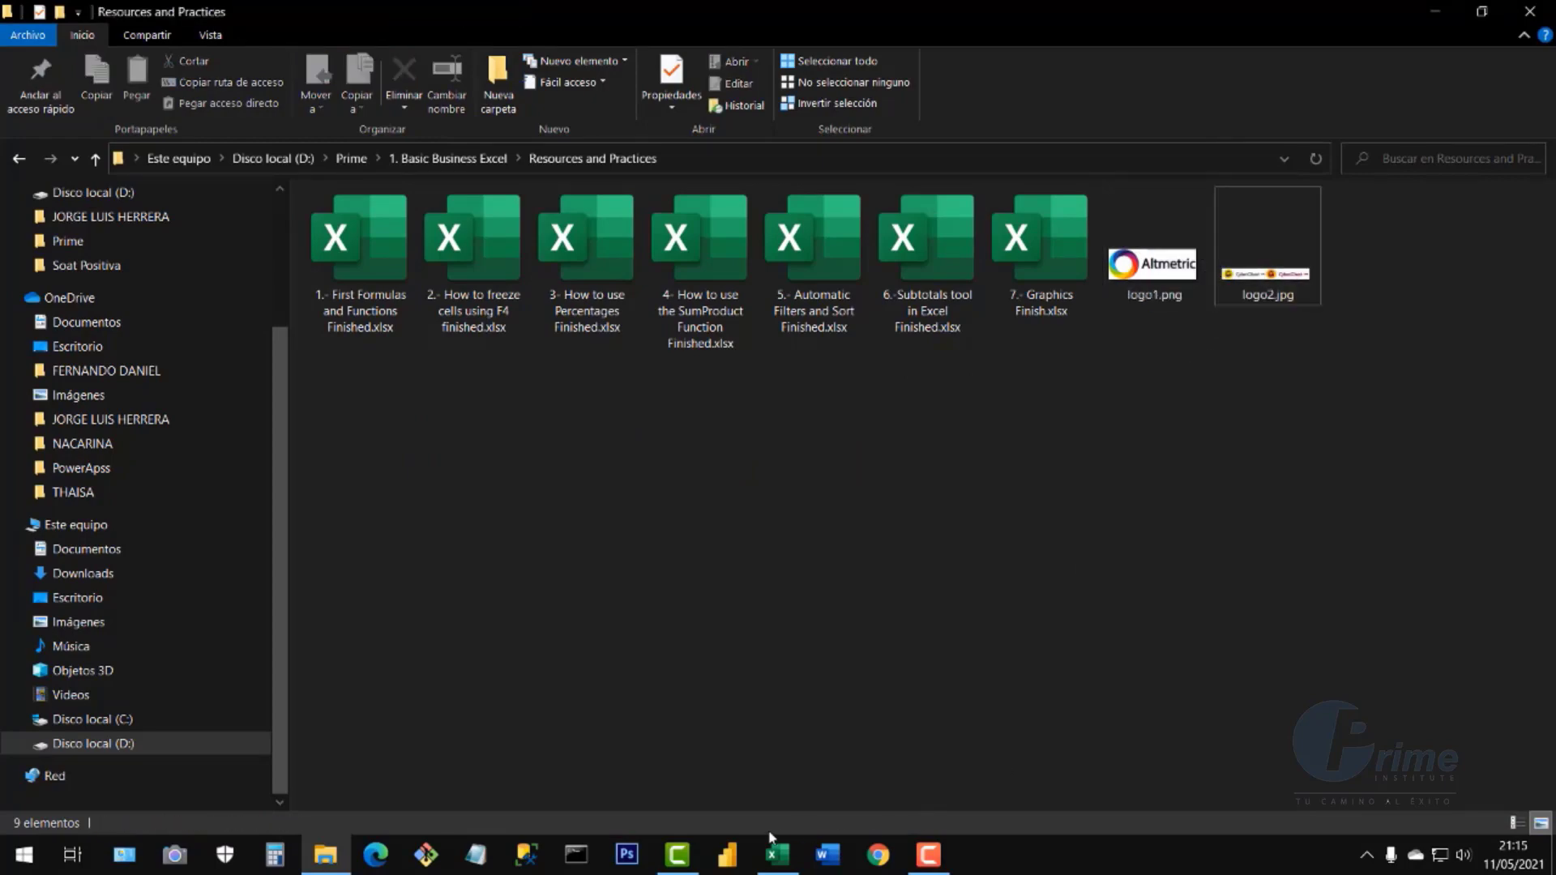
left_click(776, 855)
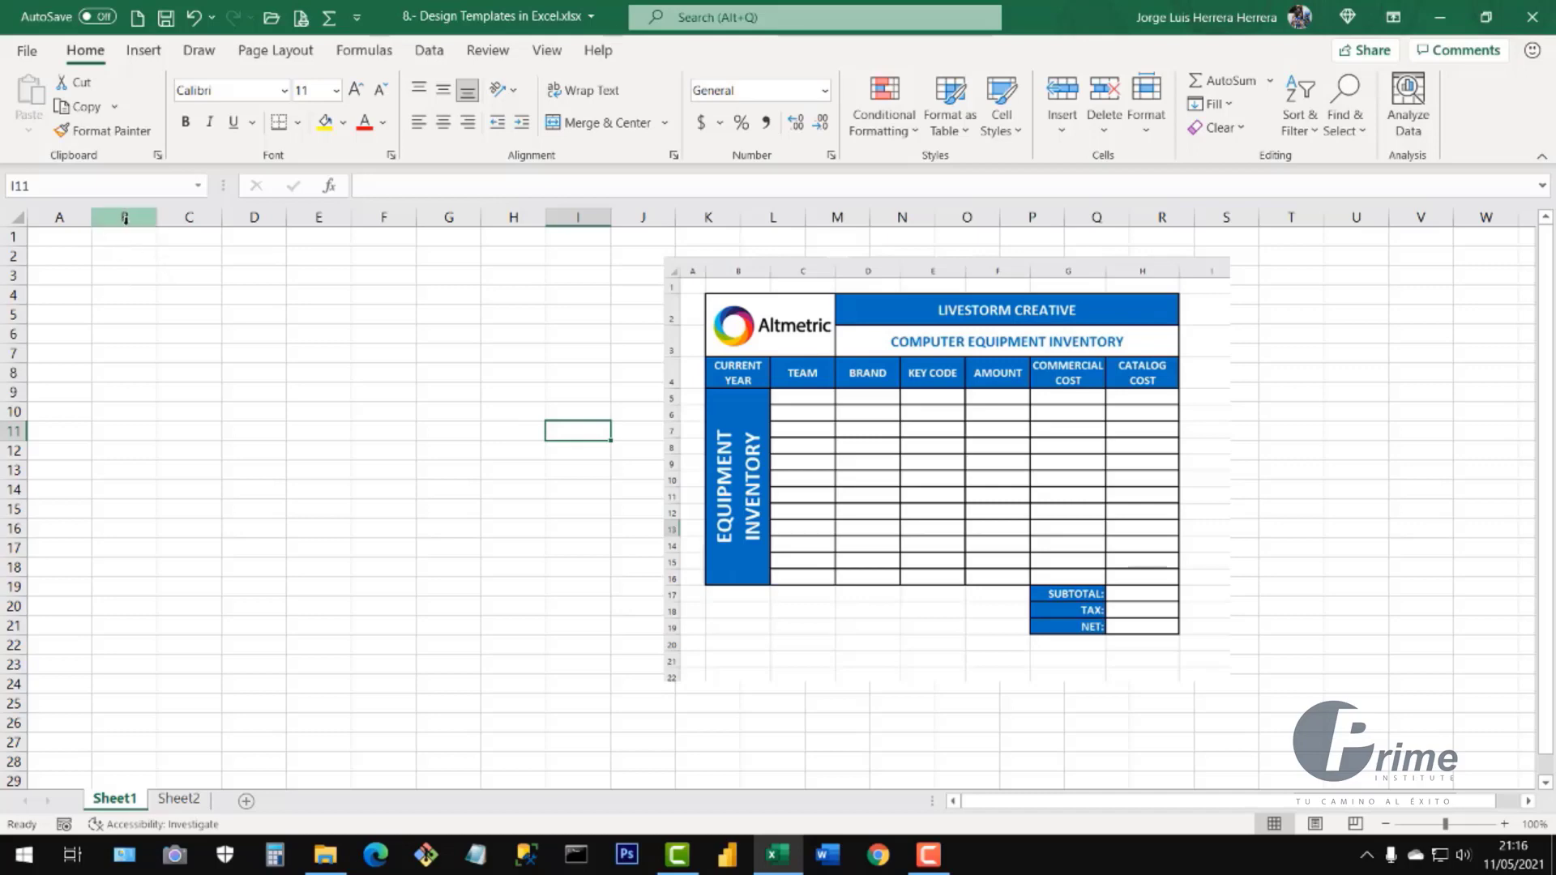
- Enter the header CURRENT YEAR in cell B4 of Sheet1
left_click(119, 300)
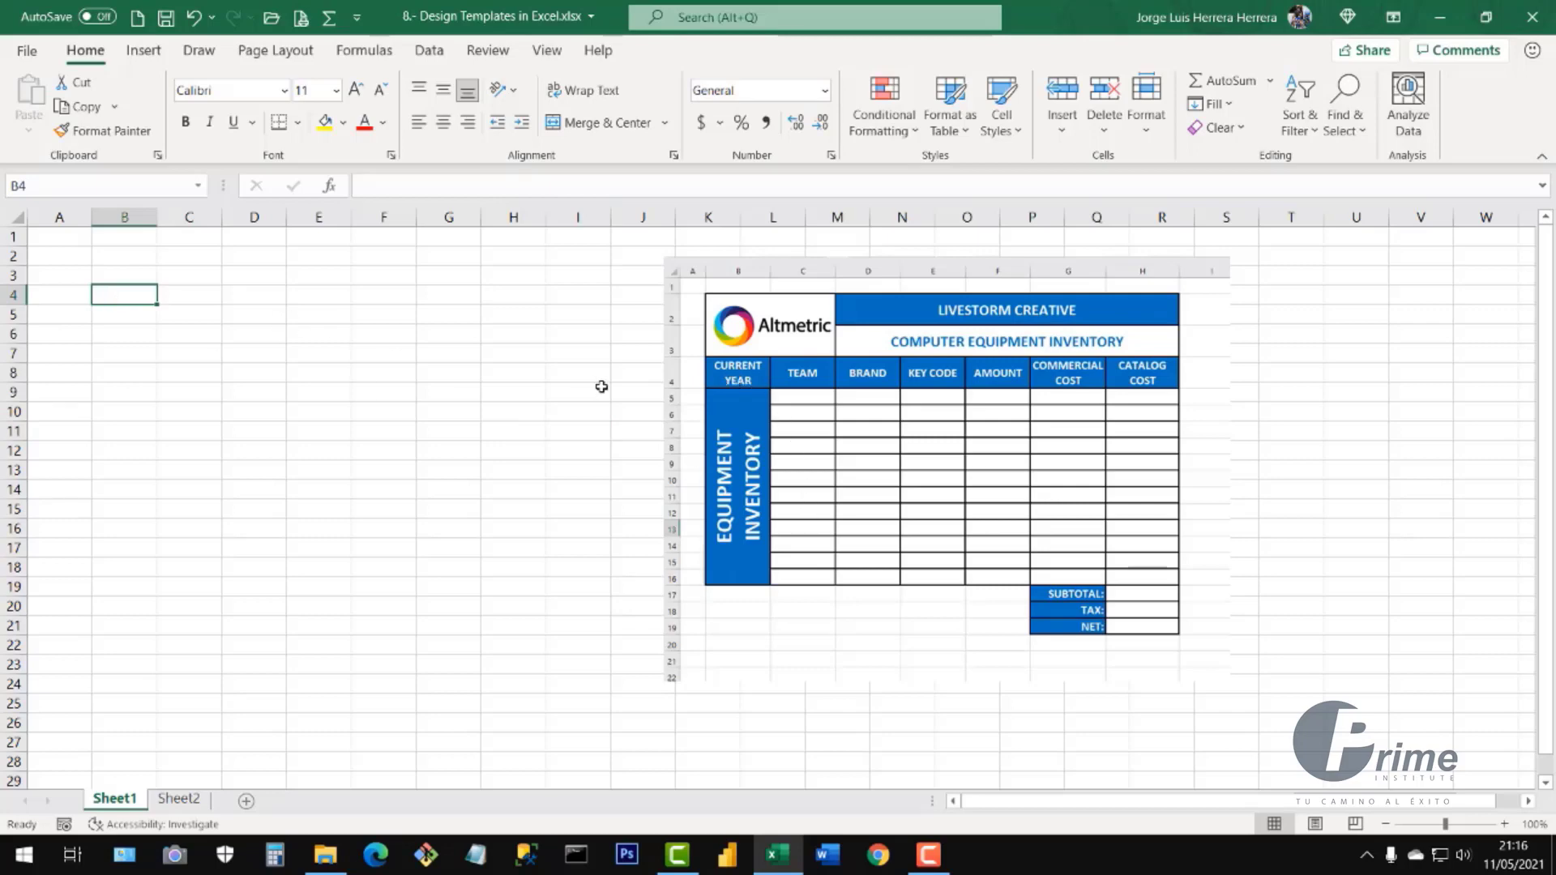
type("CJ")
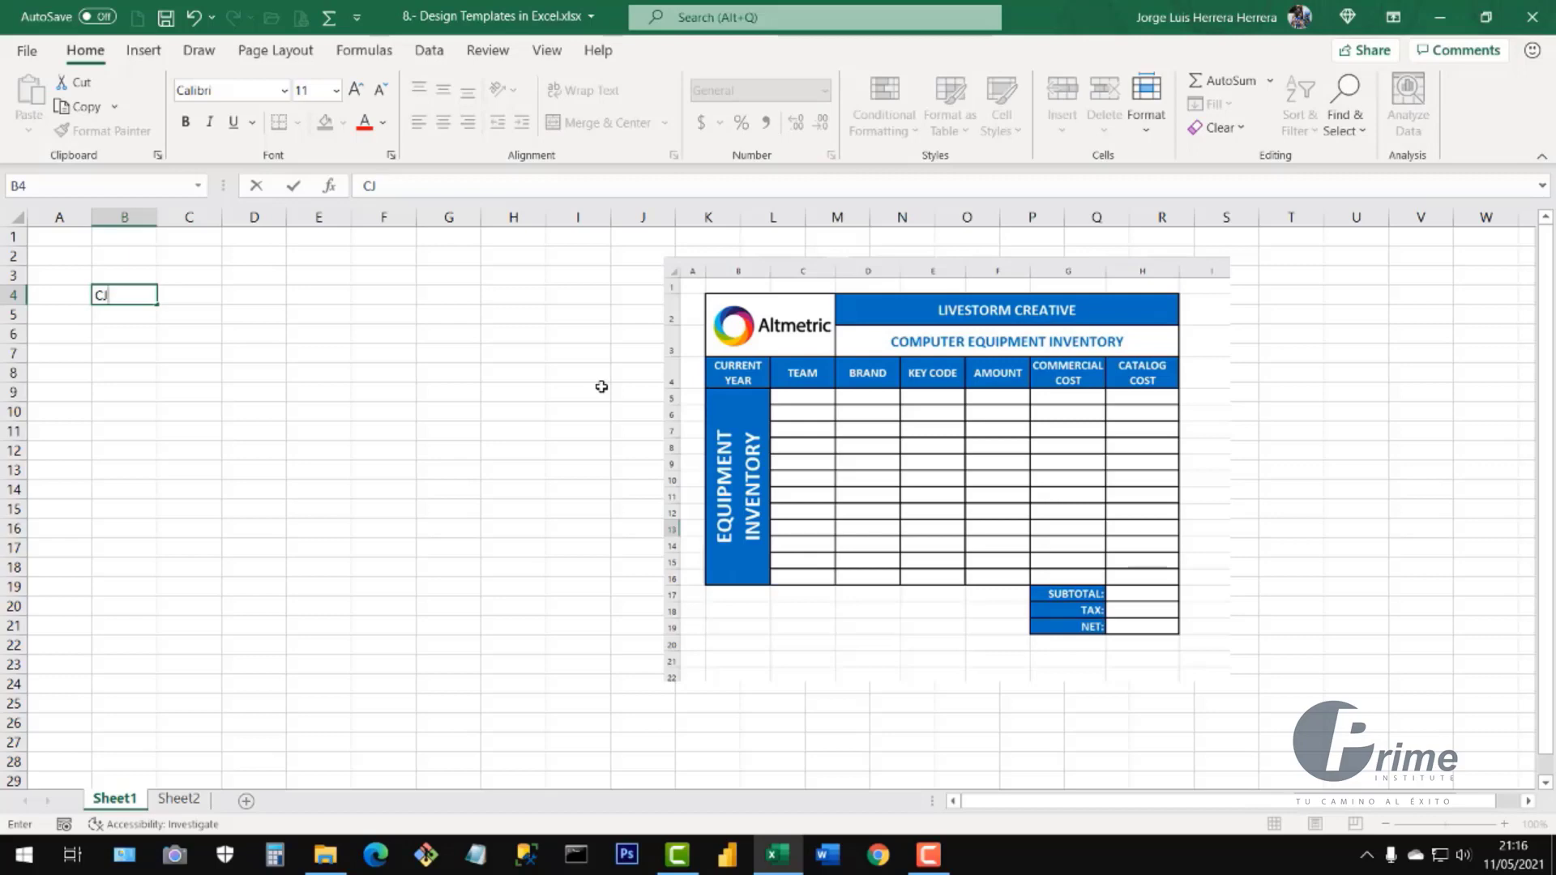
type("URENT YEAR")
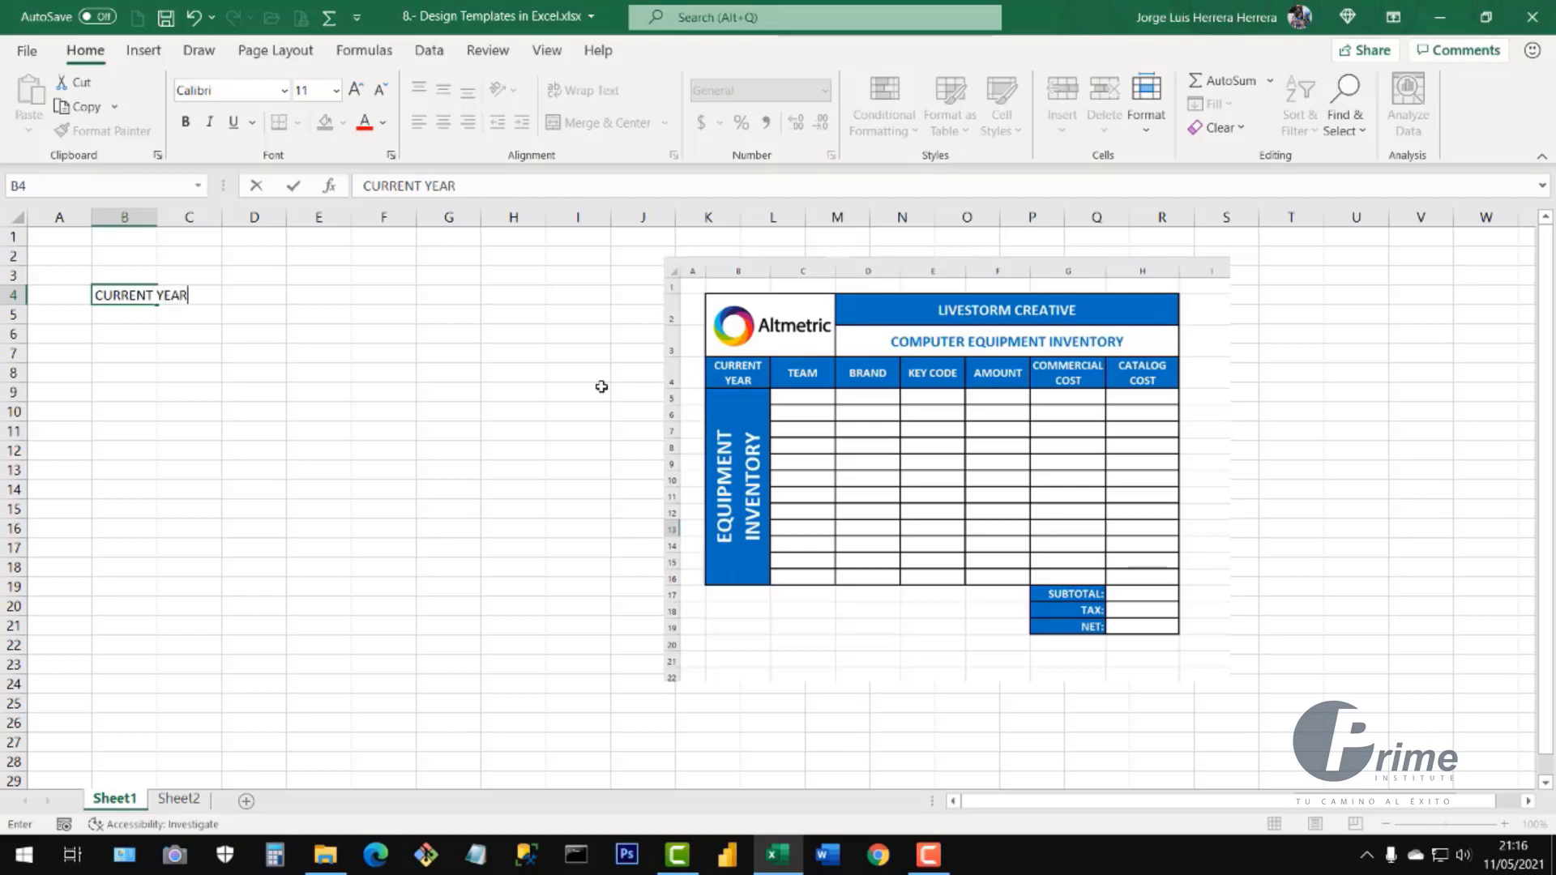
key("Return")
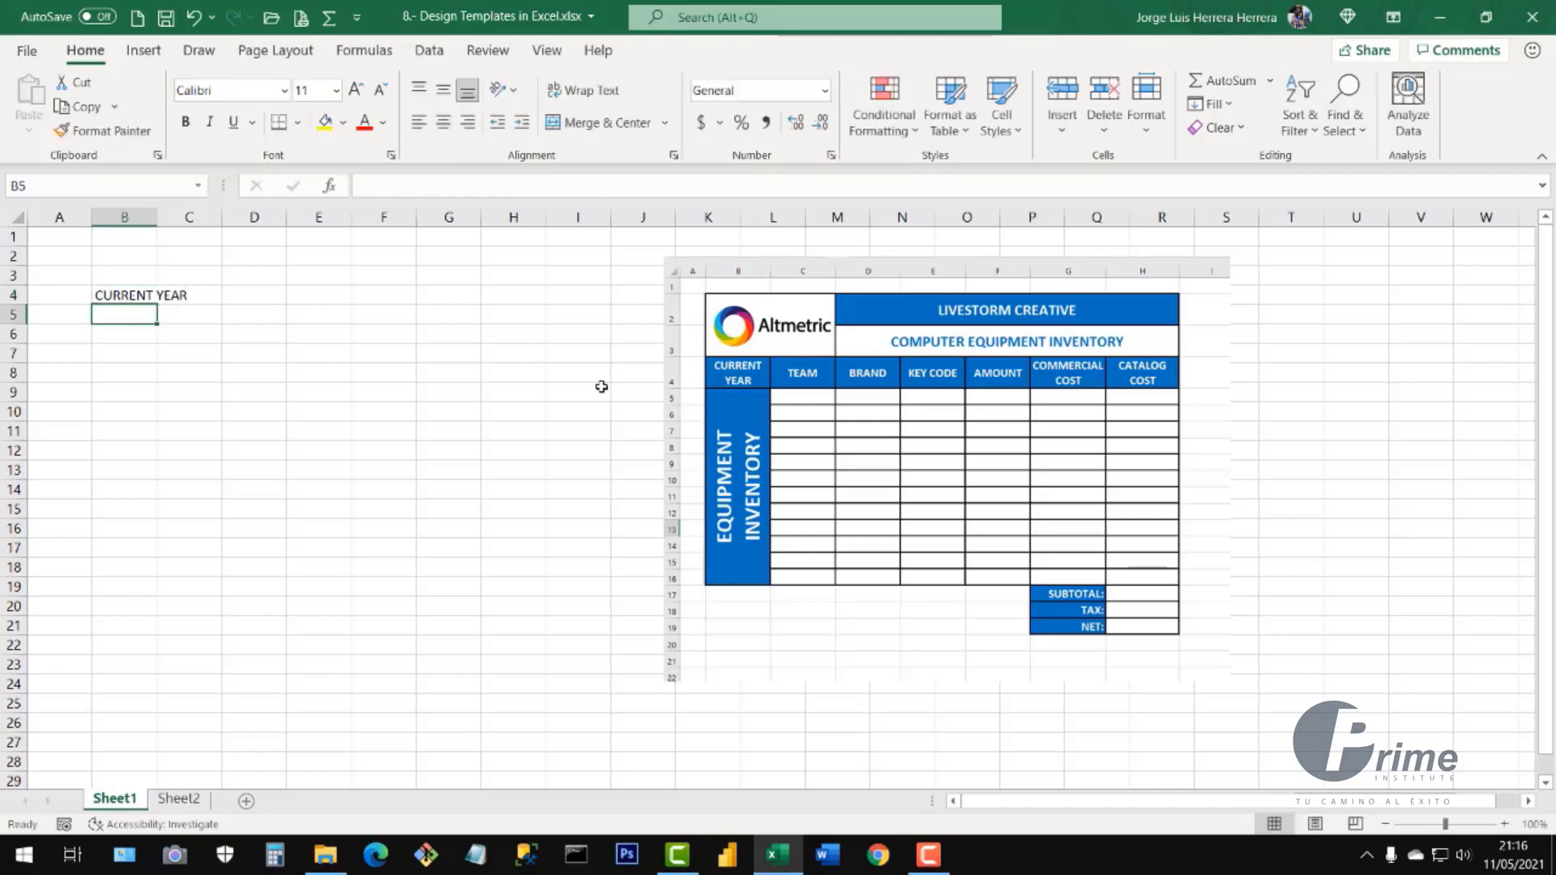
- Compare the contents of cells B4 and C4 to check which cell holds the CURRENT YEAR text
key("Up")
key("Right")
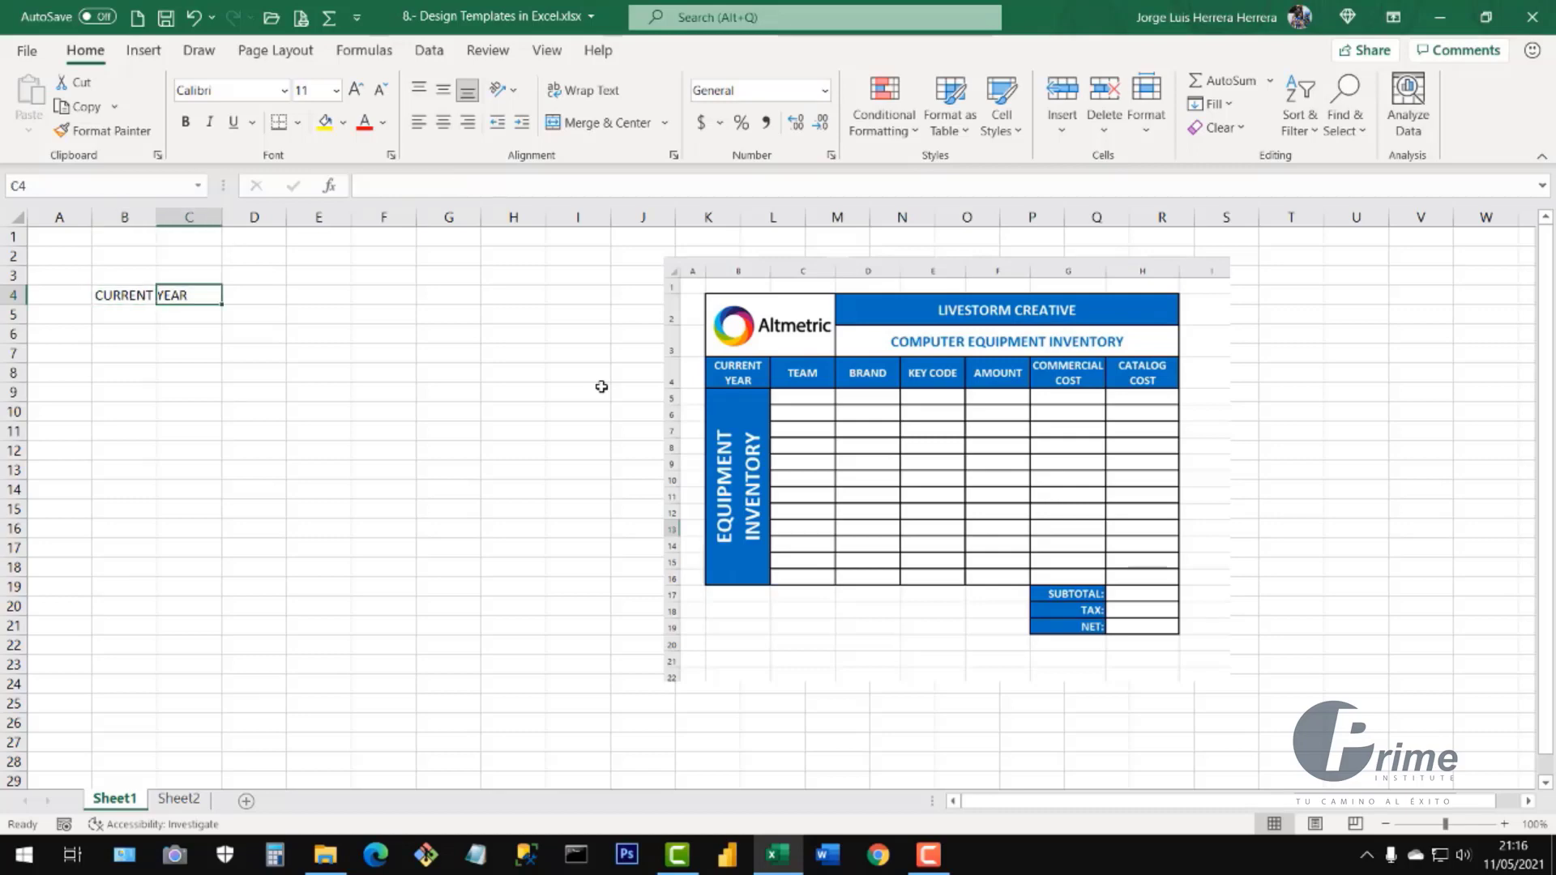
key("Left")
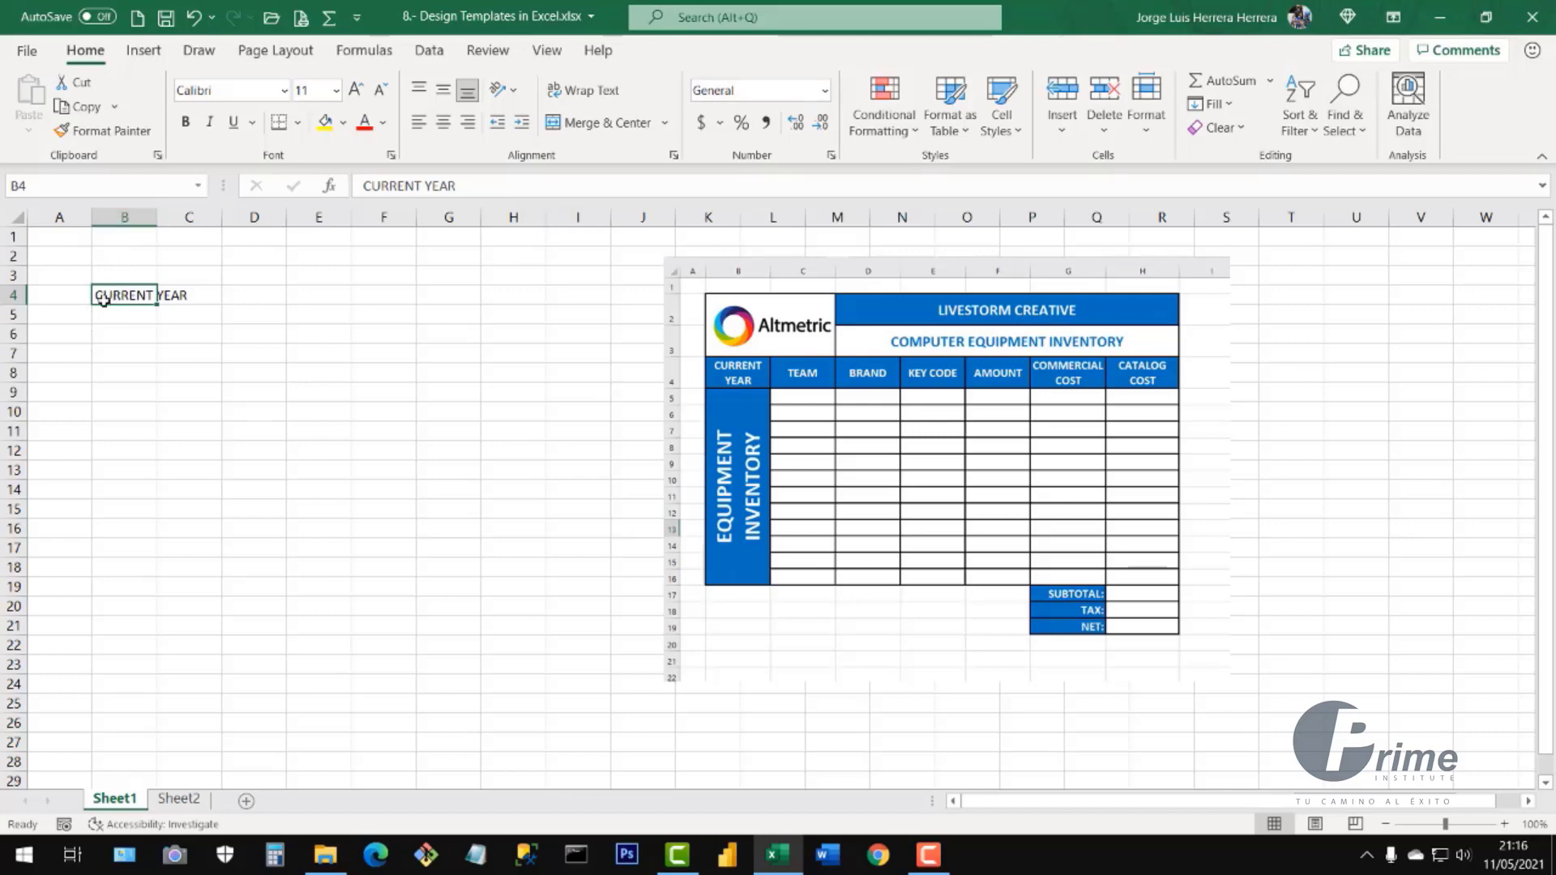
left_click_drag(463, 186, 360, 185)
left_click(271, 353)
left_click(172, 294)
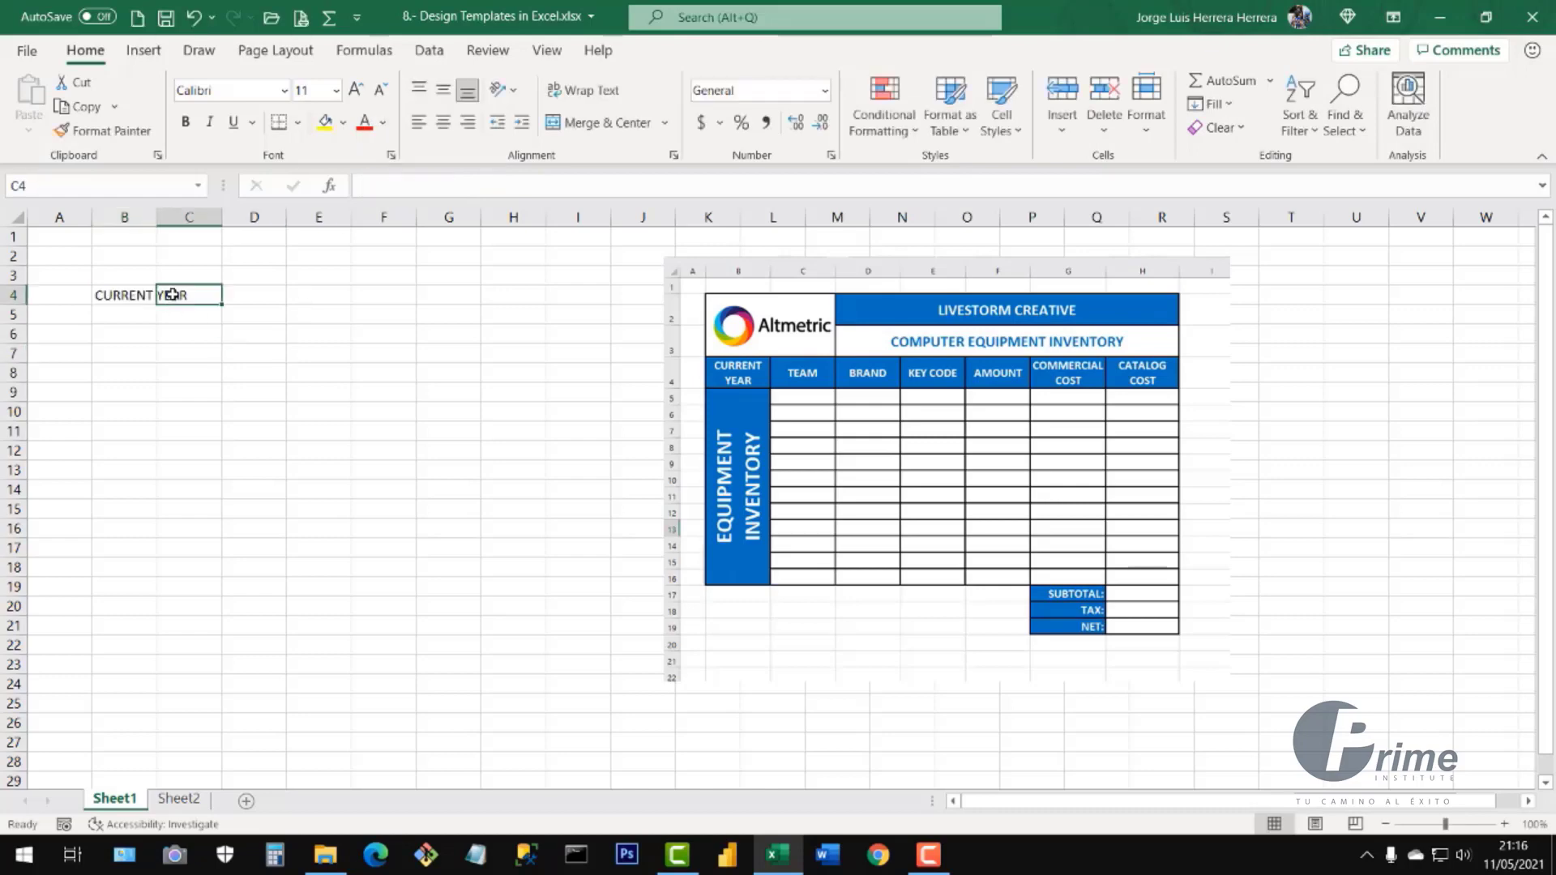
left_click(363, 181)
- Widen column B so the CURRENT YEAR header fits inside cell B4
left_click(167, 373)
left_click_drag(161, 218, 211, 218)
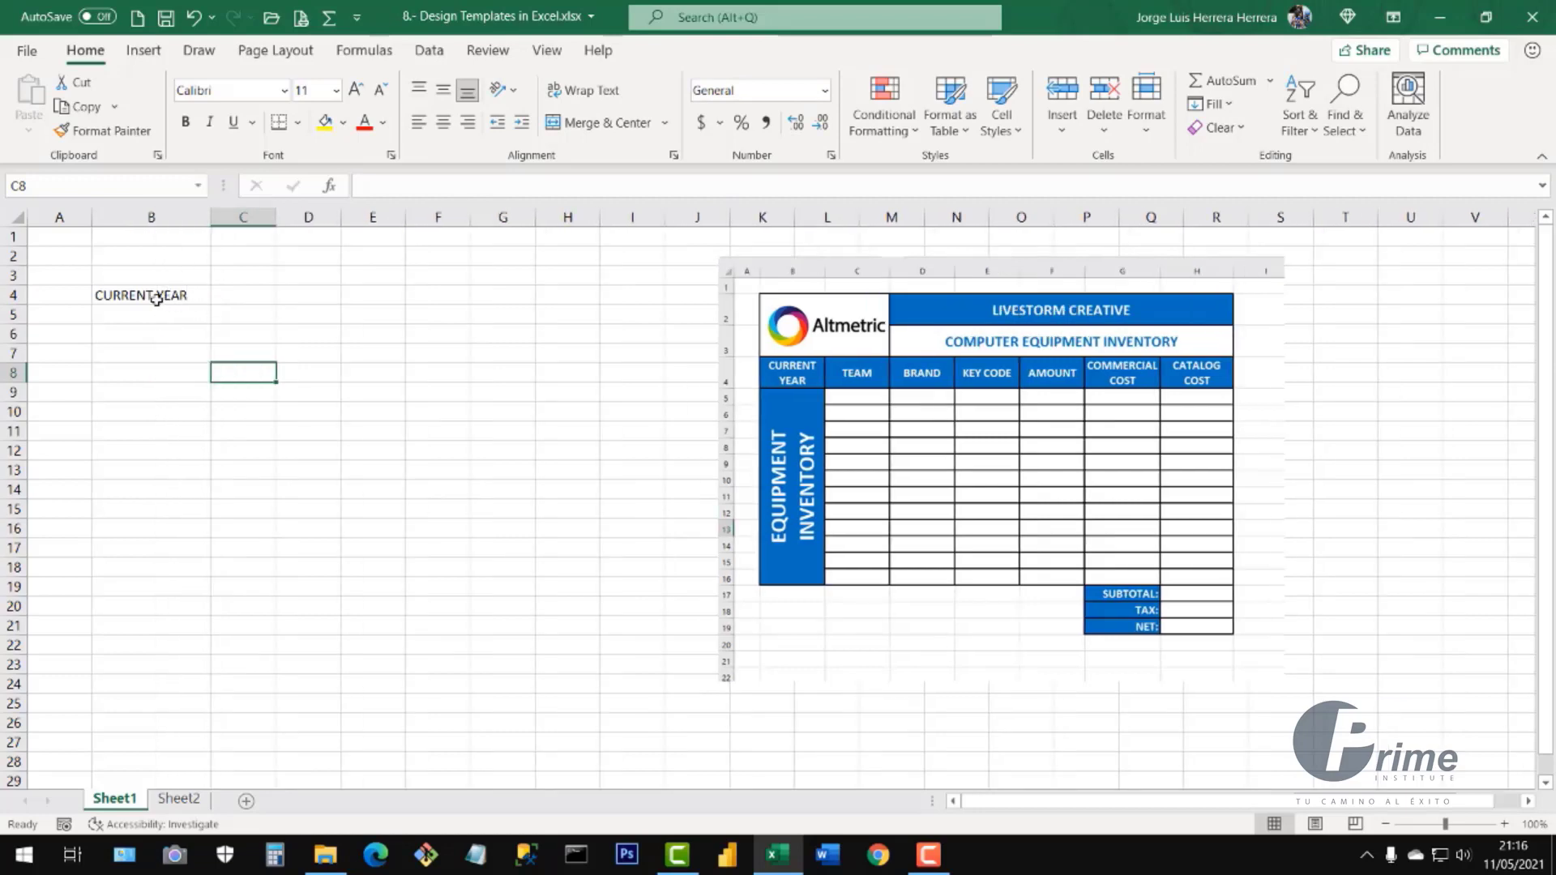
left_click(156, 297)
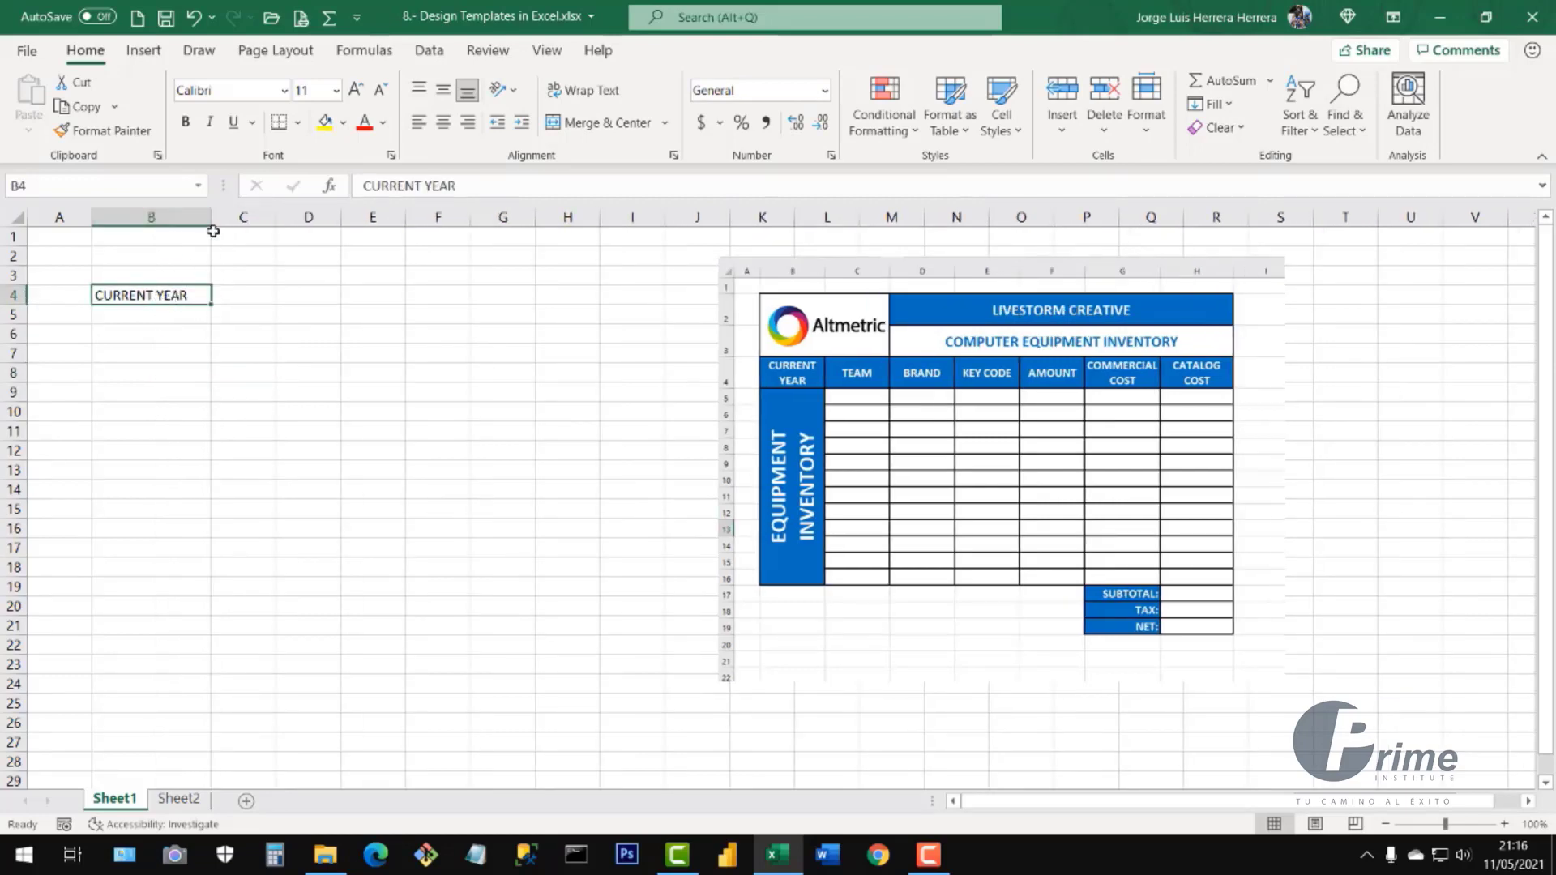
- Narrow column B back to about the standard width, and enter the headers TEAM in C4 and BRAND in D4
left_click_drag(210, 218, 159, 218)
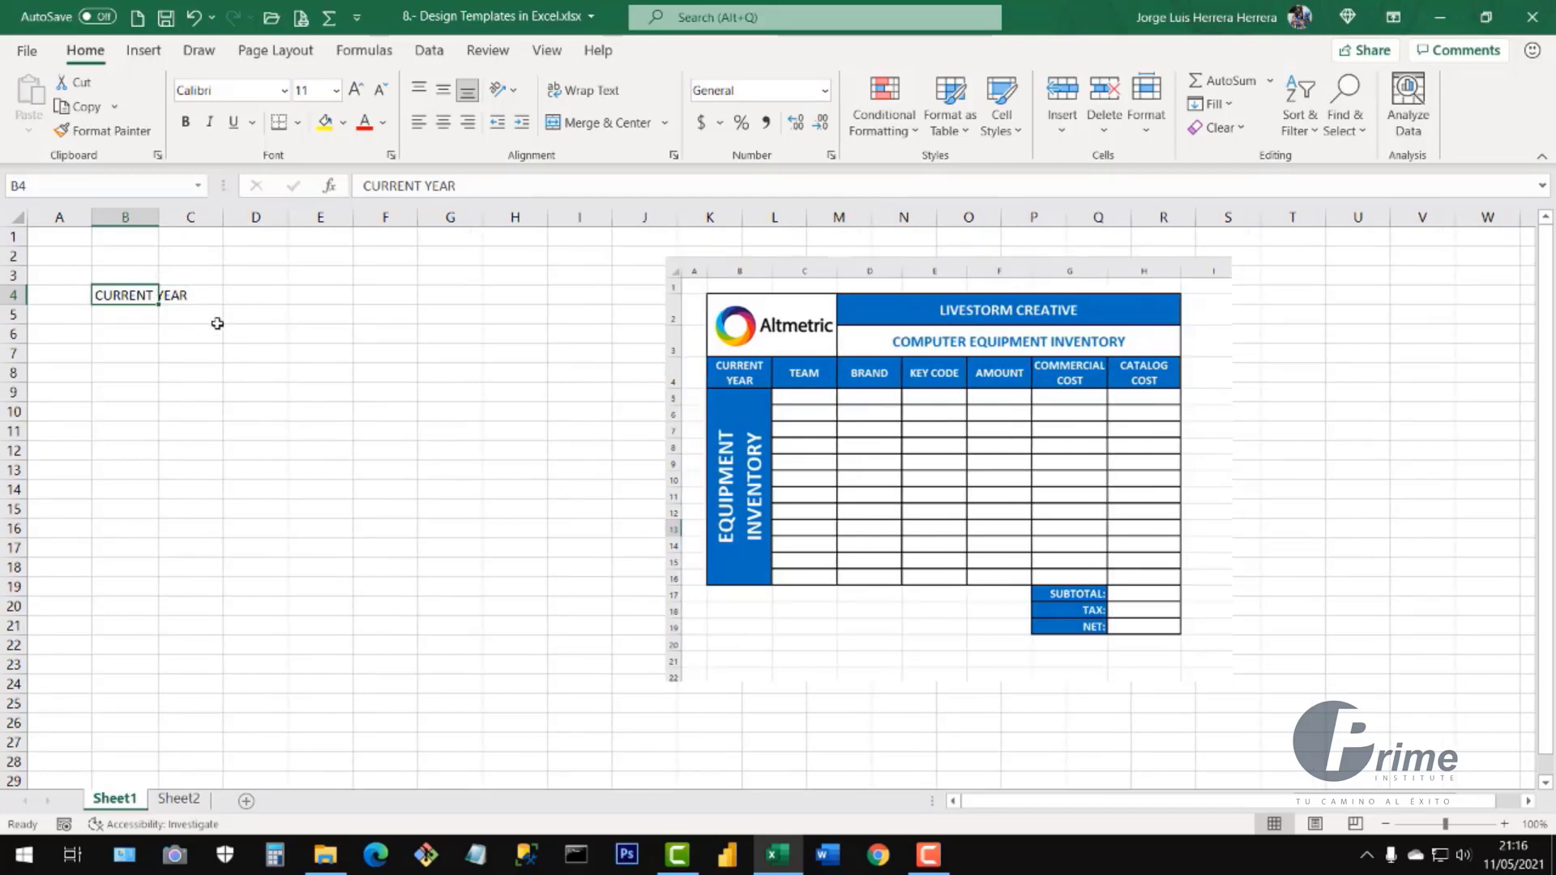
left_click(184, 297)
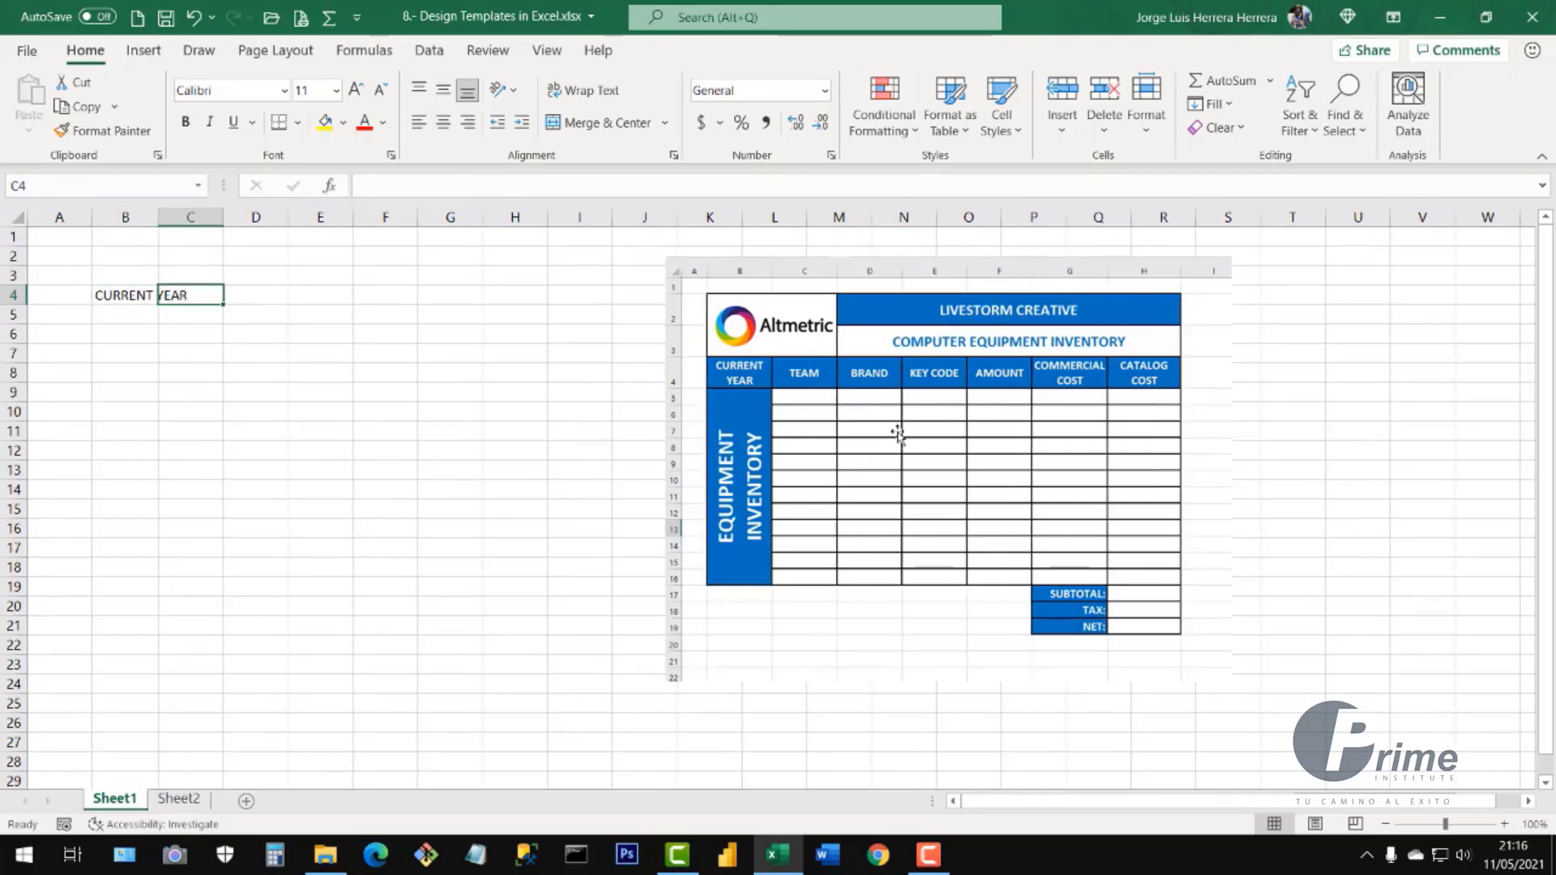
type("TEAM")
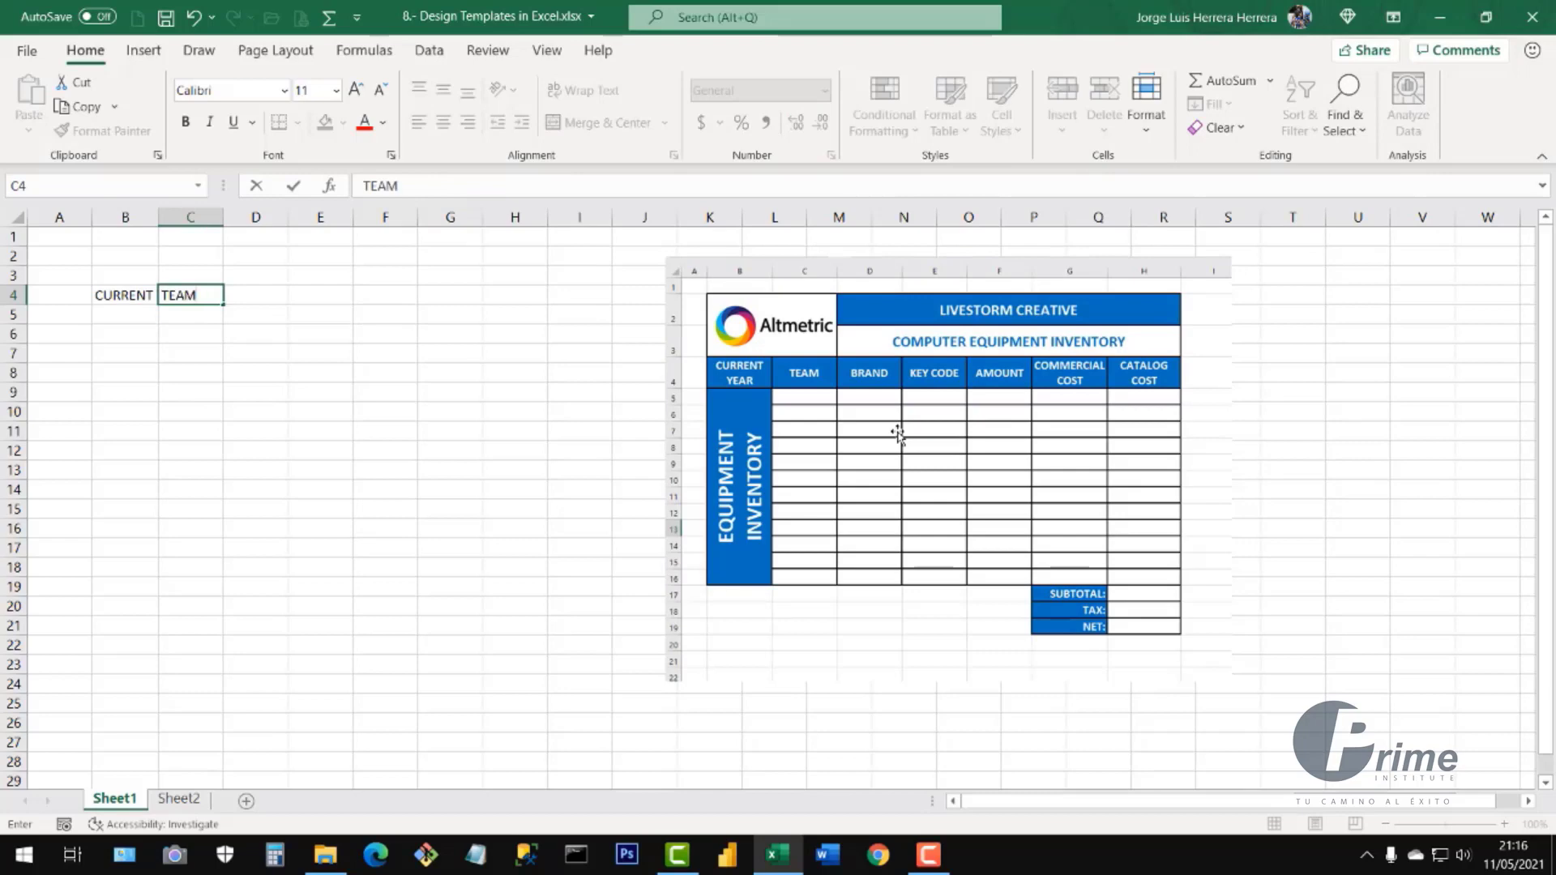
key("Tab")
type("ND")
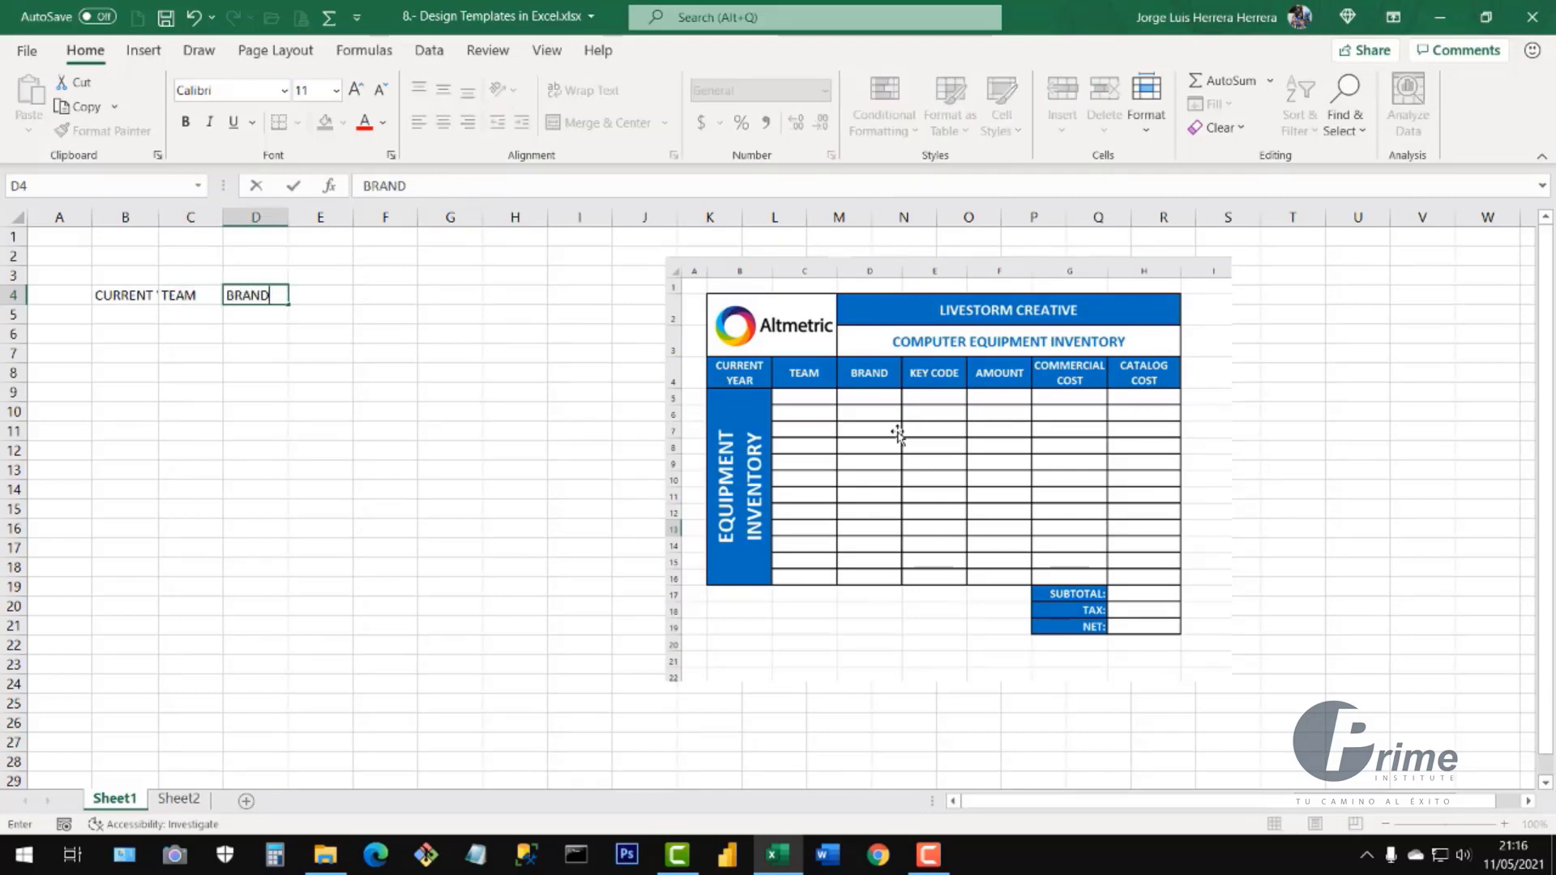
key("Tab")
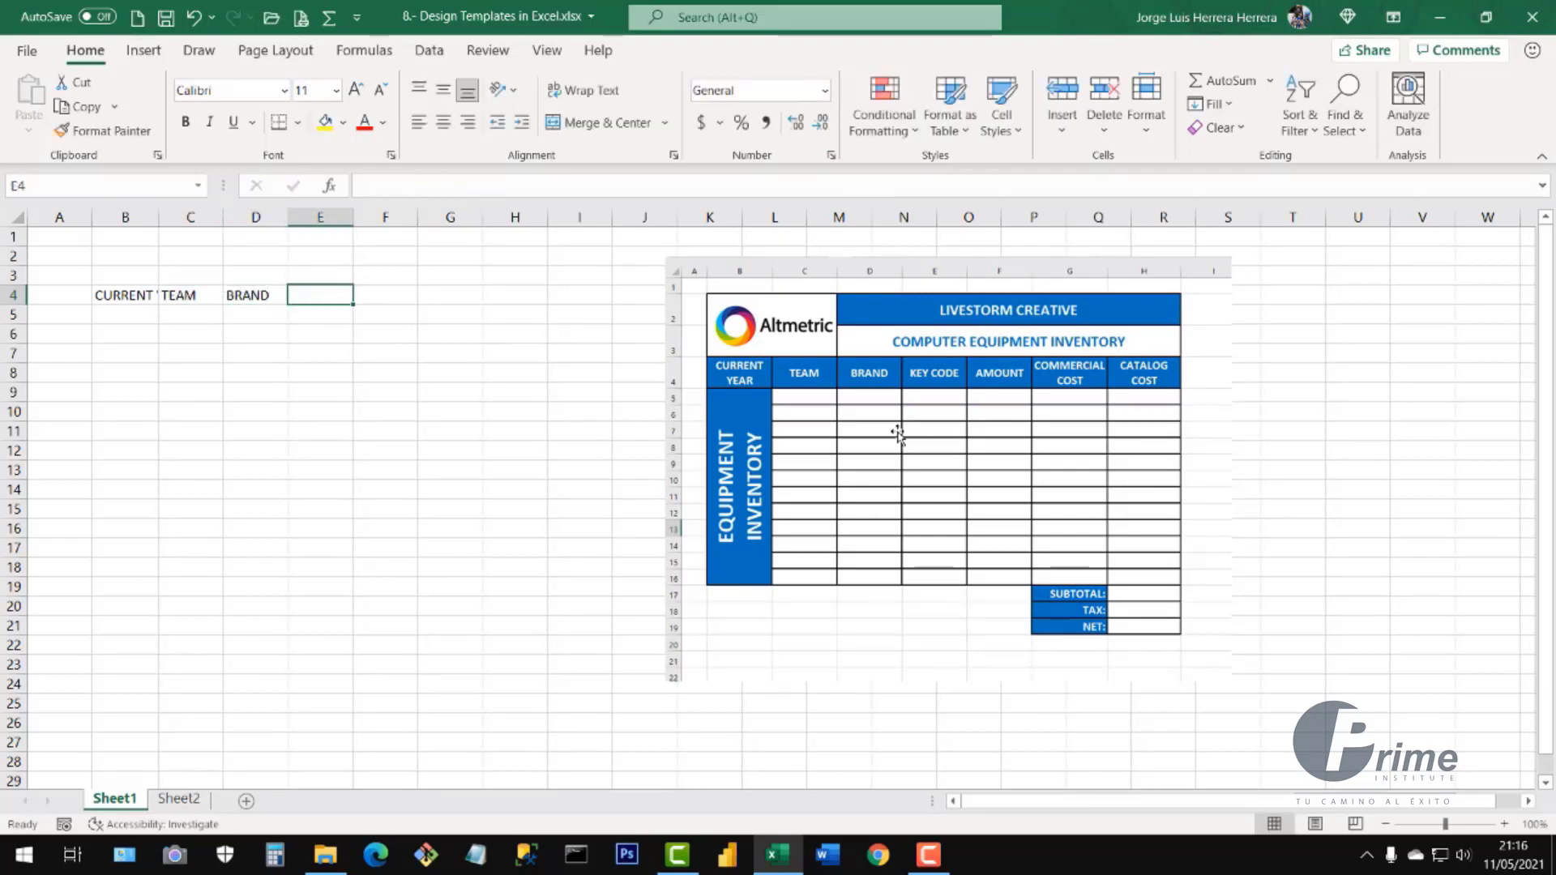
- Enter the headers KEY CODE in cell E4 and AMOUNT in cell F4
type("KEY COD")
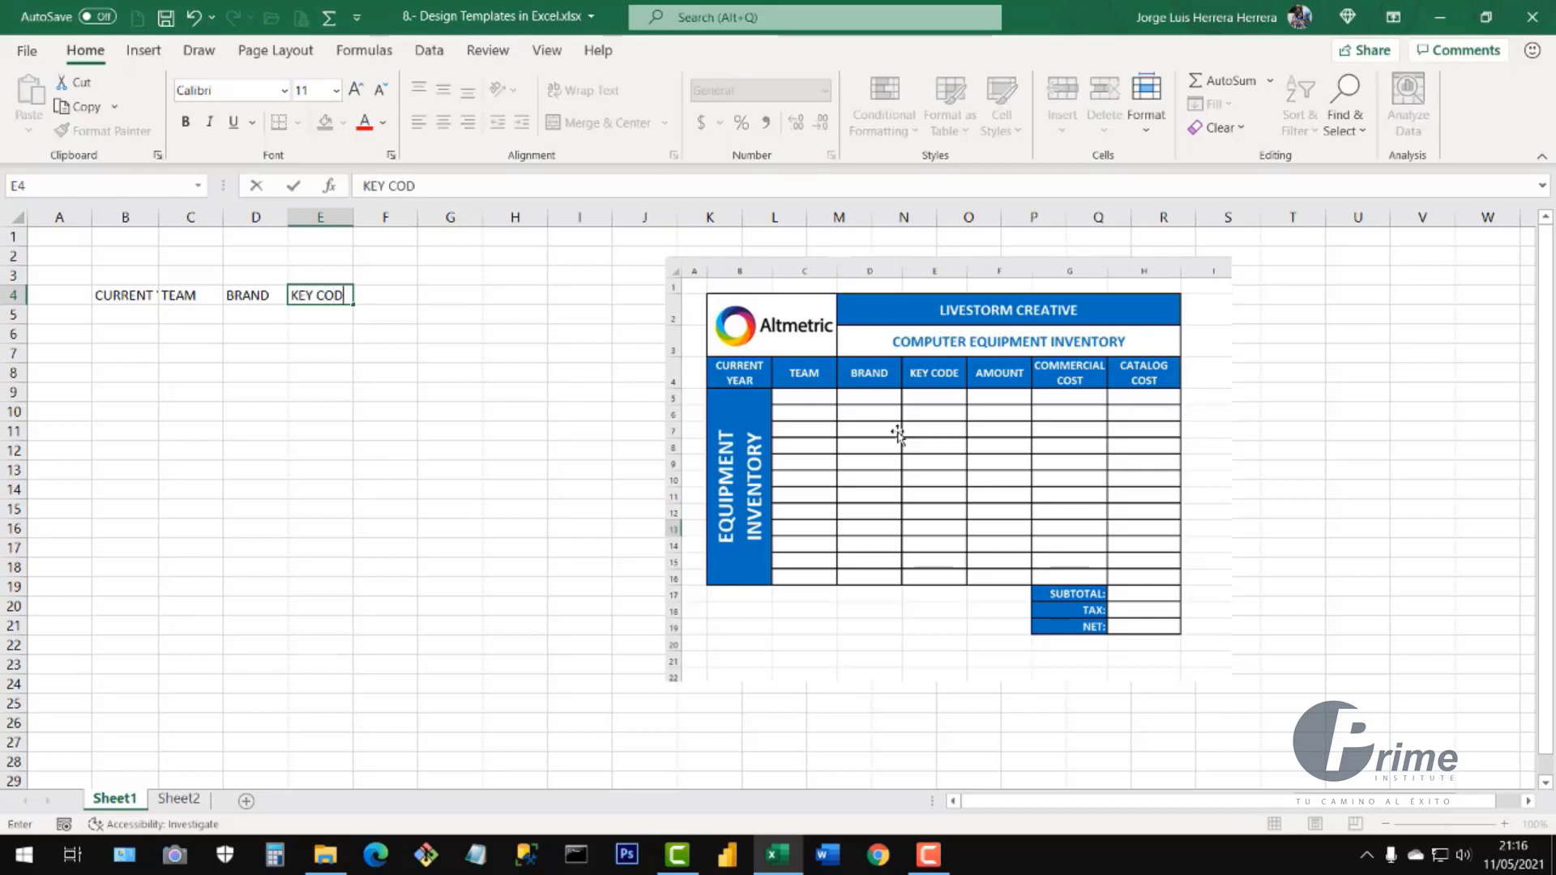
type("E")
key("Tab")
type("AMO")
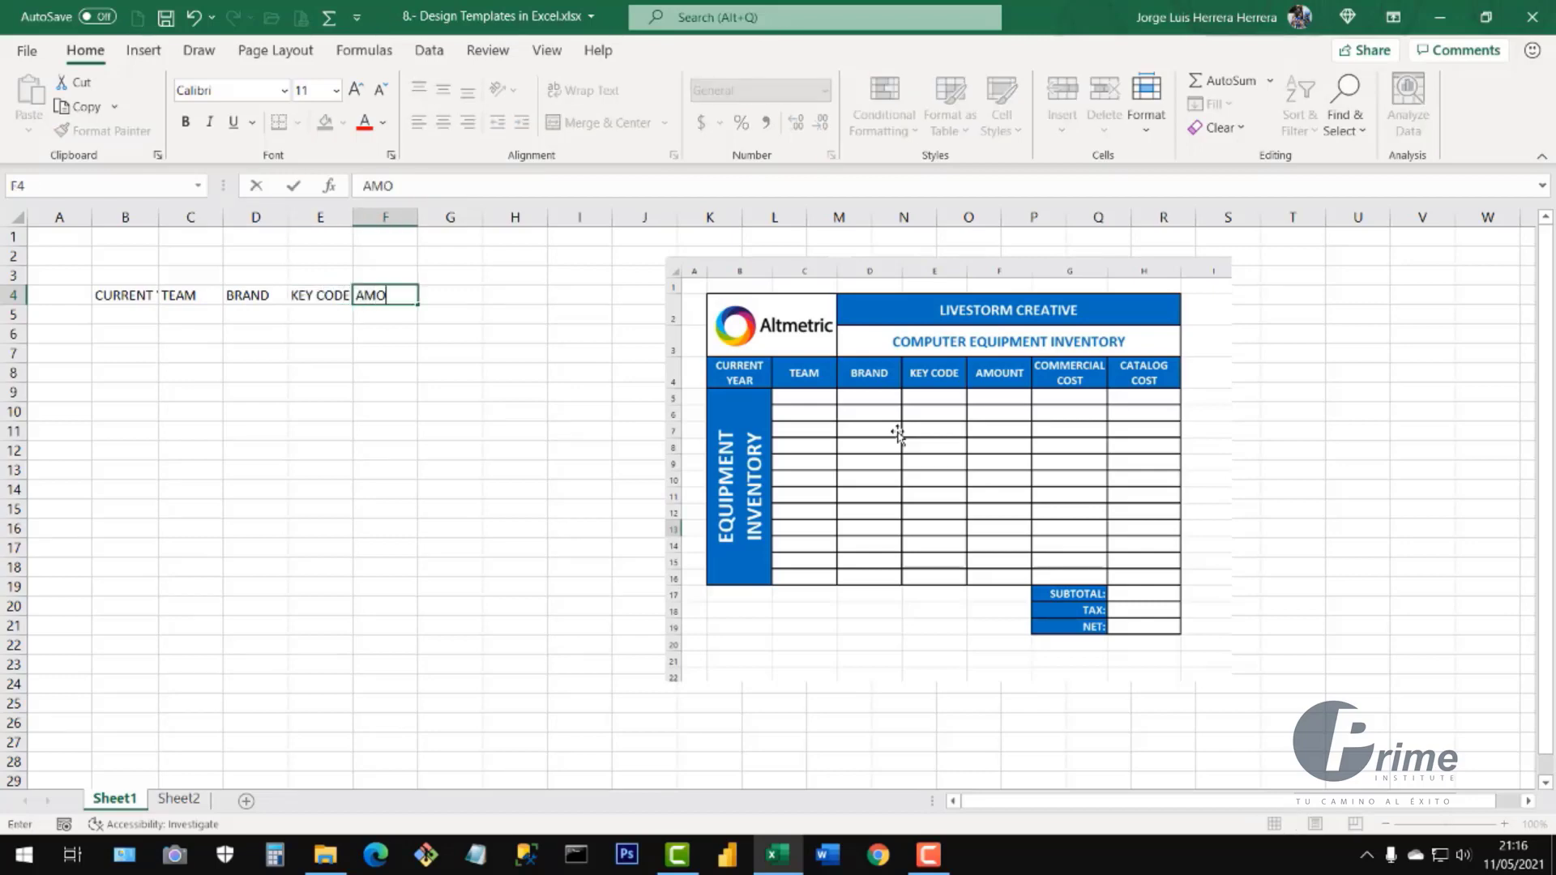
type("UNT")
key("Tab")
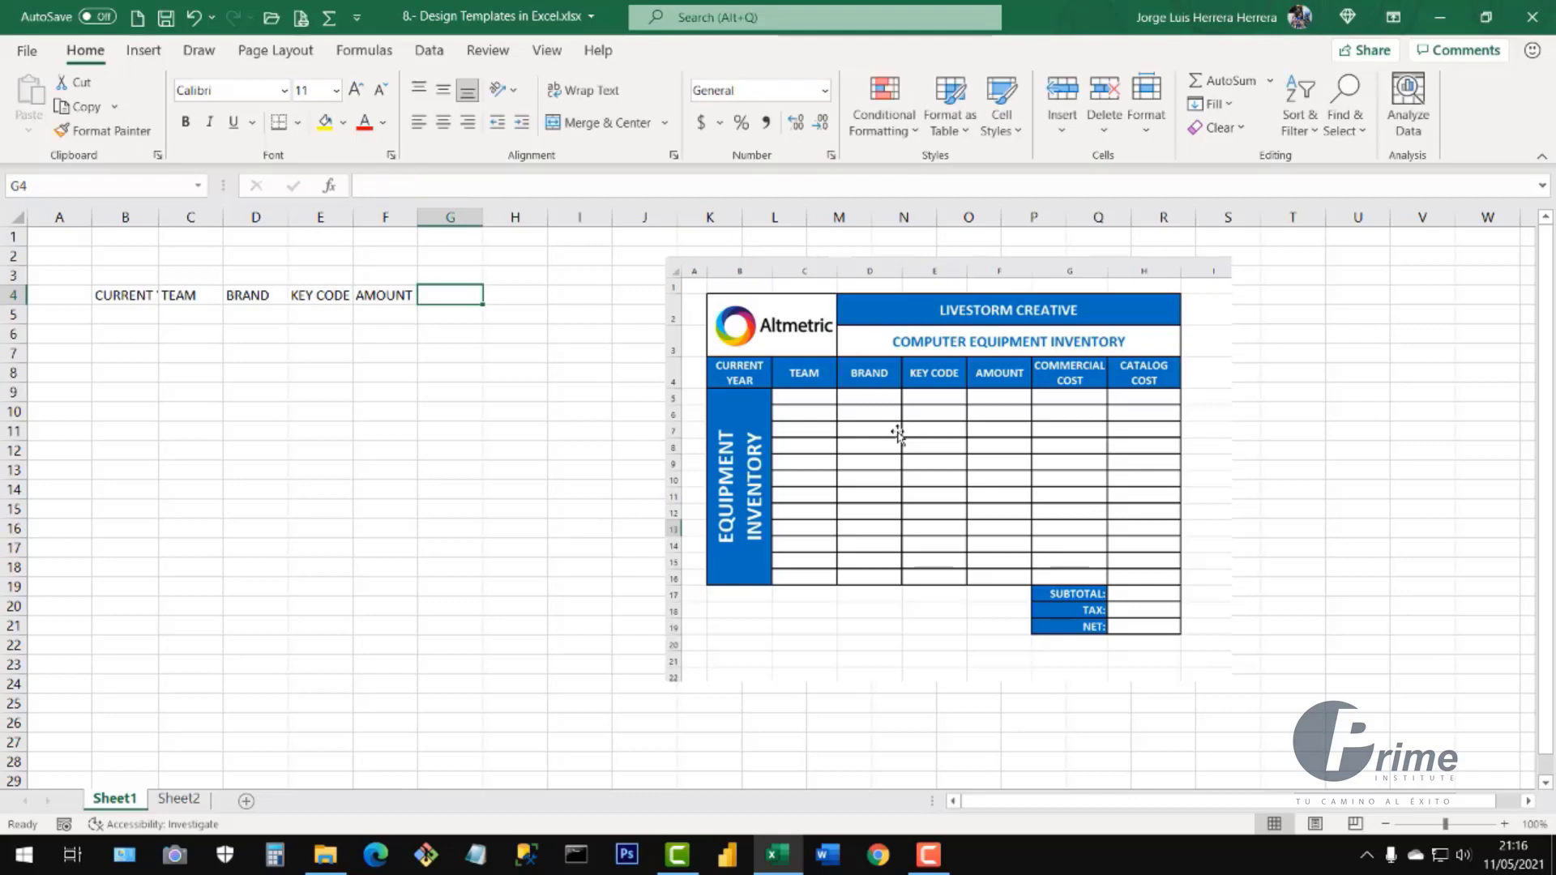
- Enter the headers COMMERCIAL COST in cell G4 and CATALOG COST in cell H4
type("COMMER")
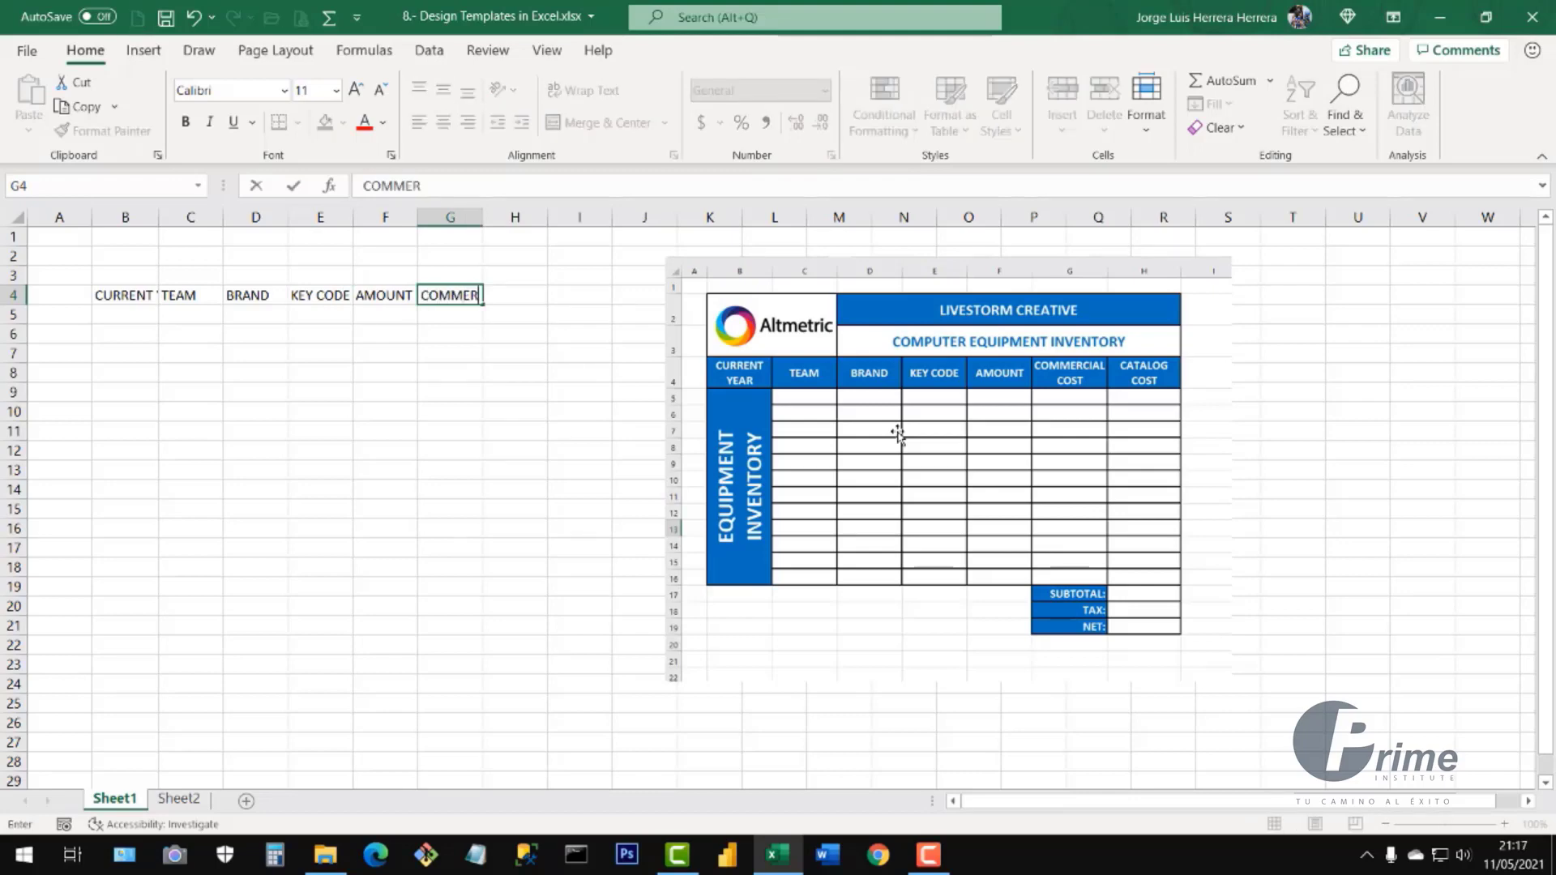
type("CIAL COSTO")
key("BackSpace")
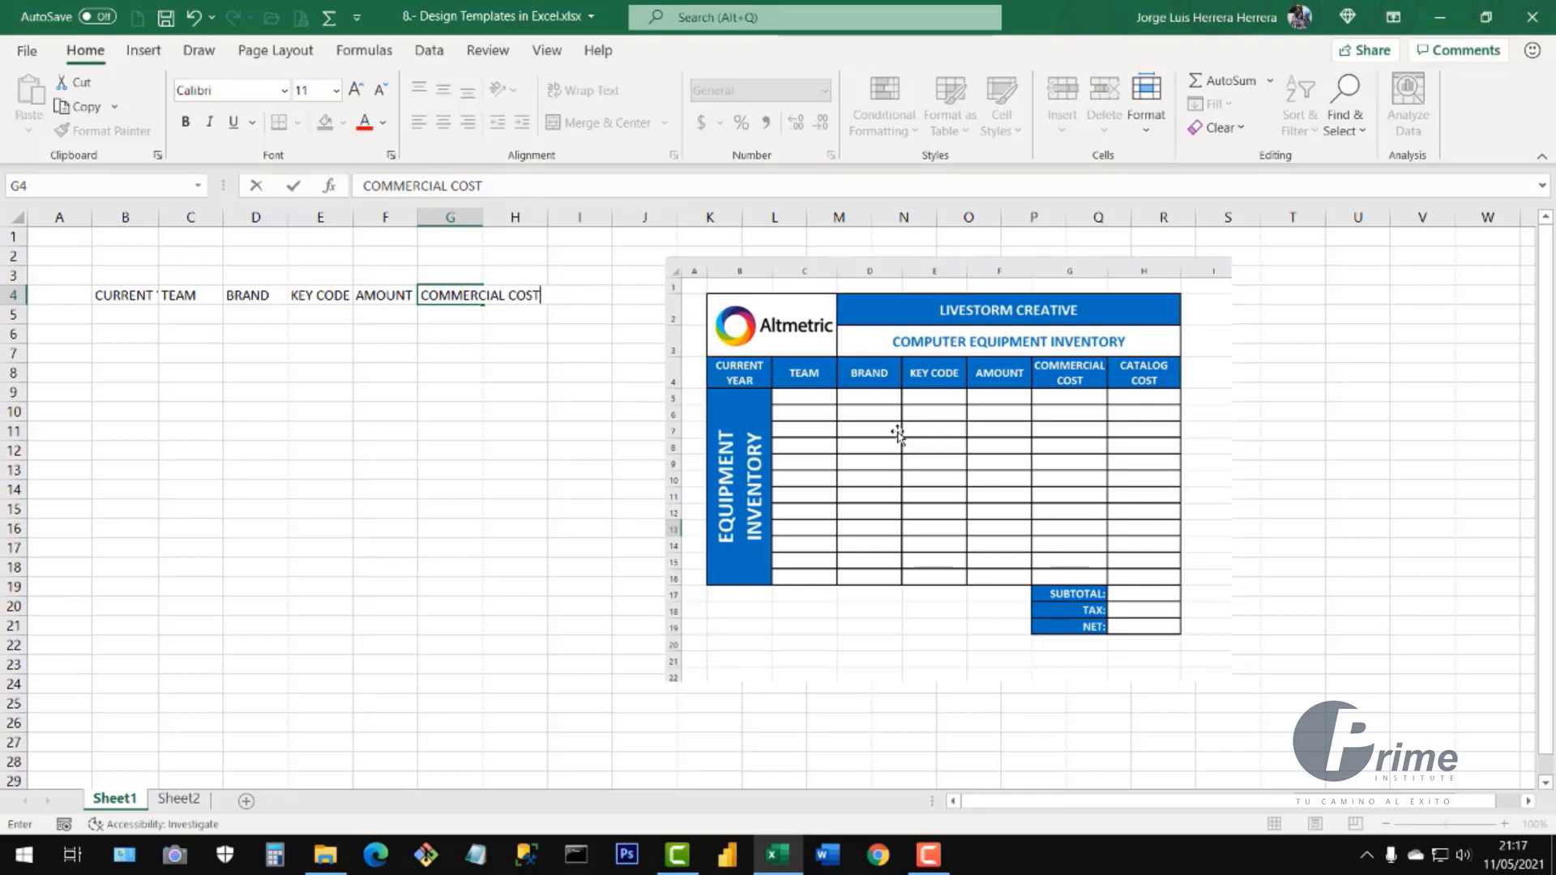
key("Tab")
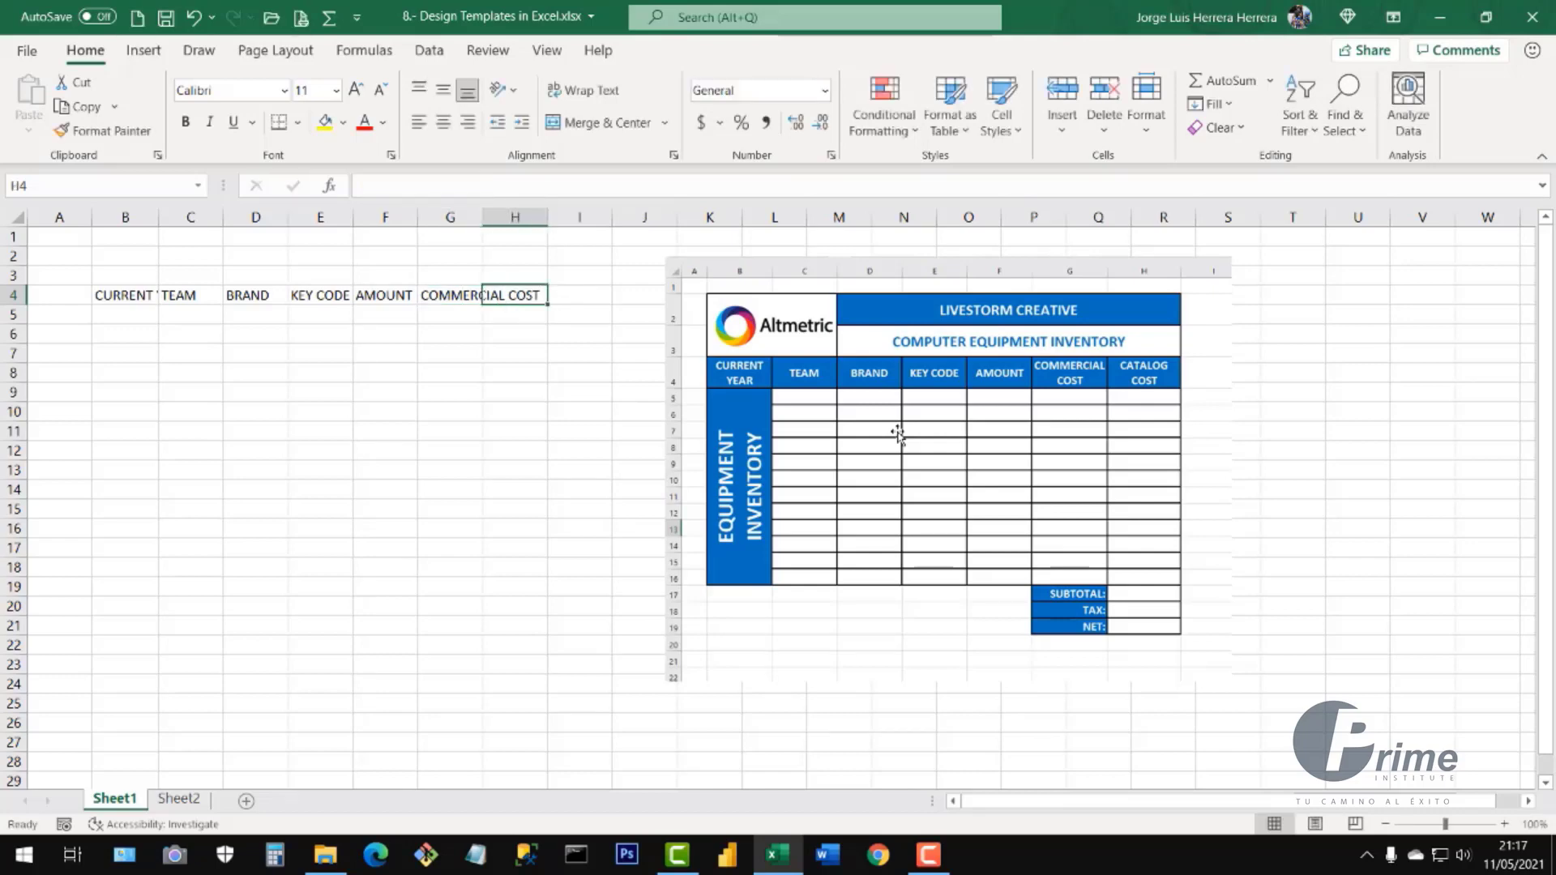
type("CATALO")
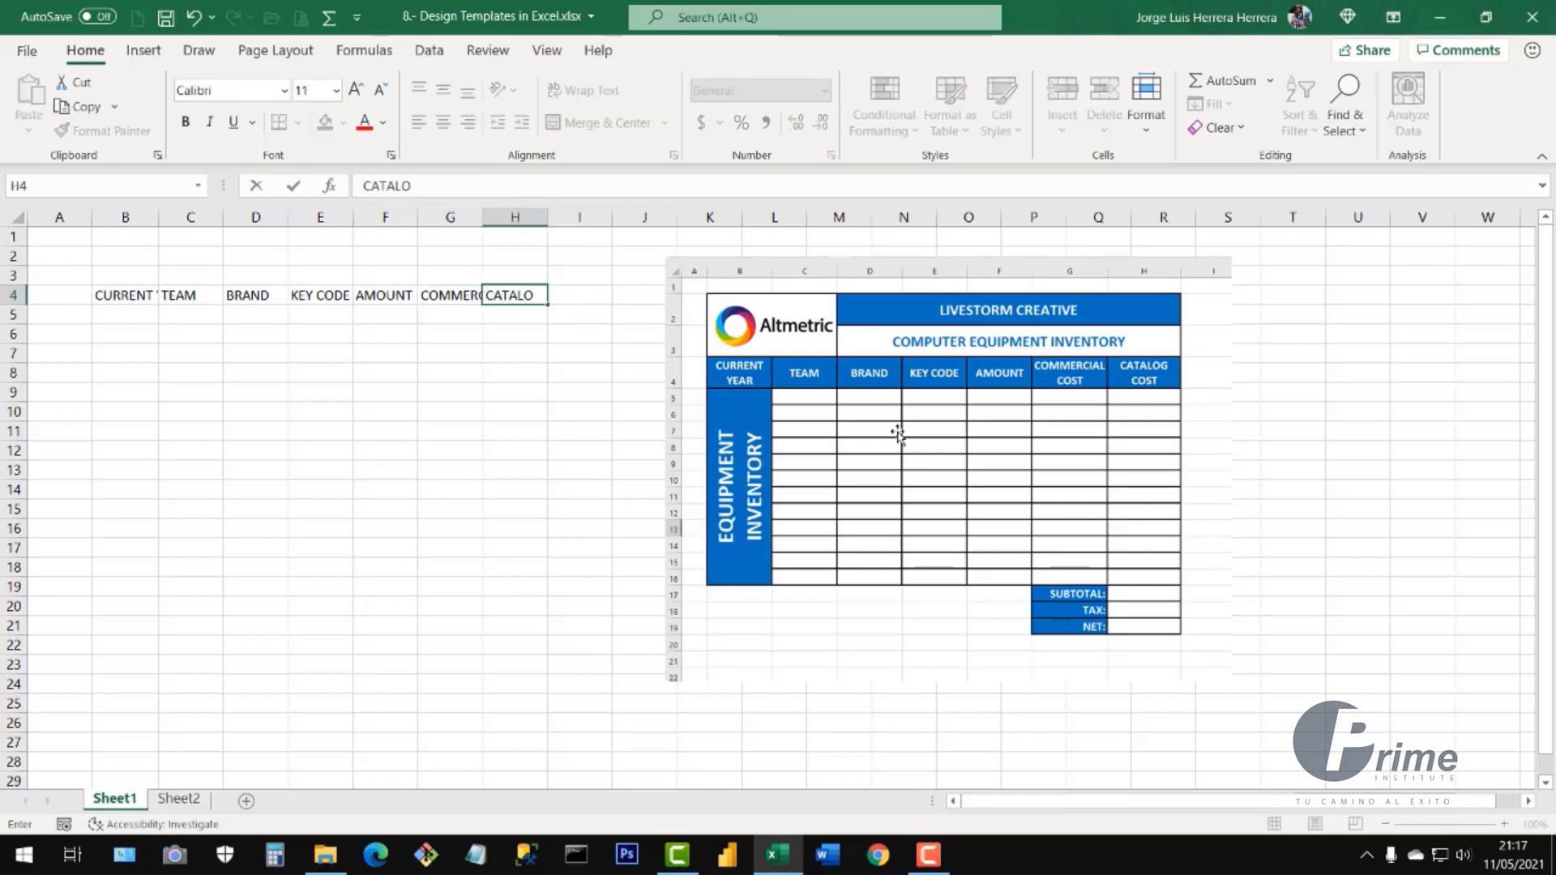
type("G COST")
key("Return")
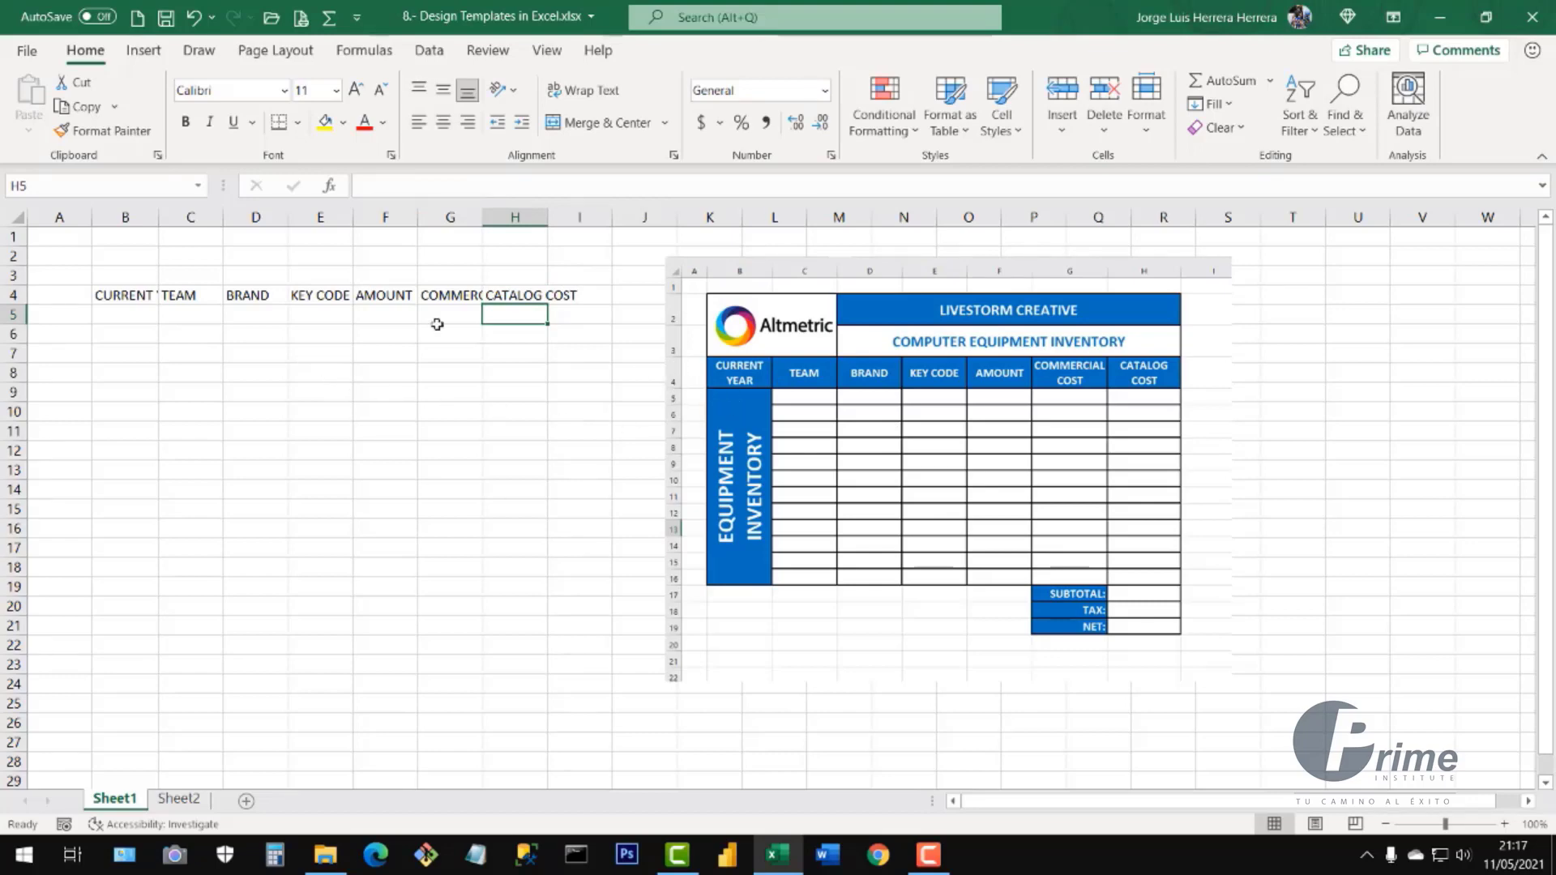
- Make row 4 about twice as tall and wrap the text of the headers in B4:H4
left_click_drag(13, 303, 15, 322)
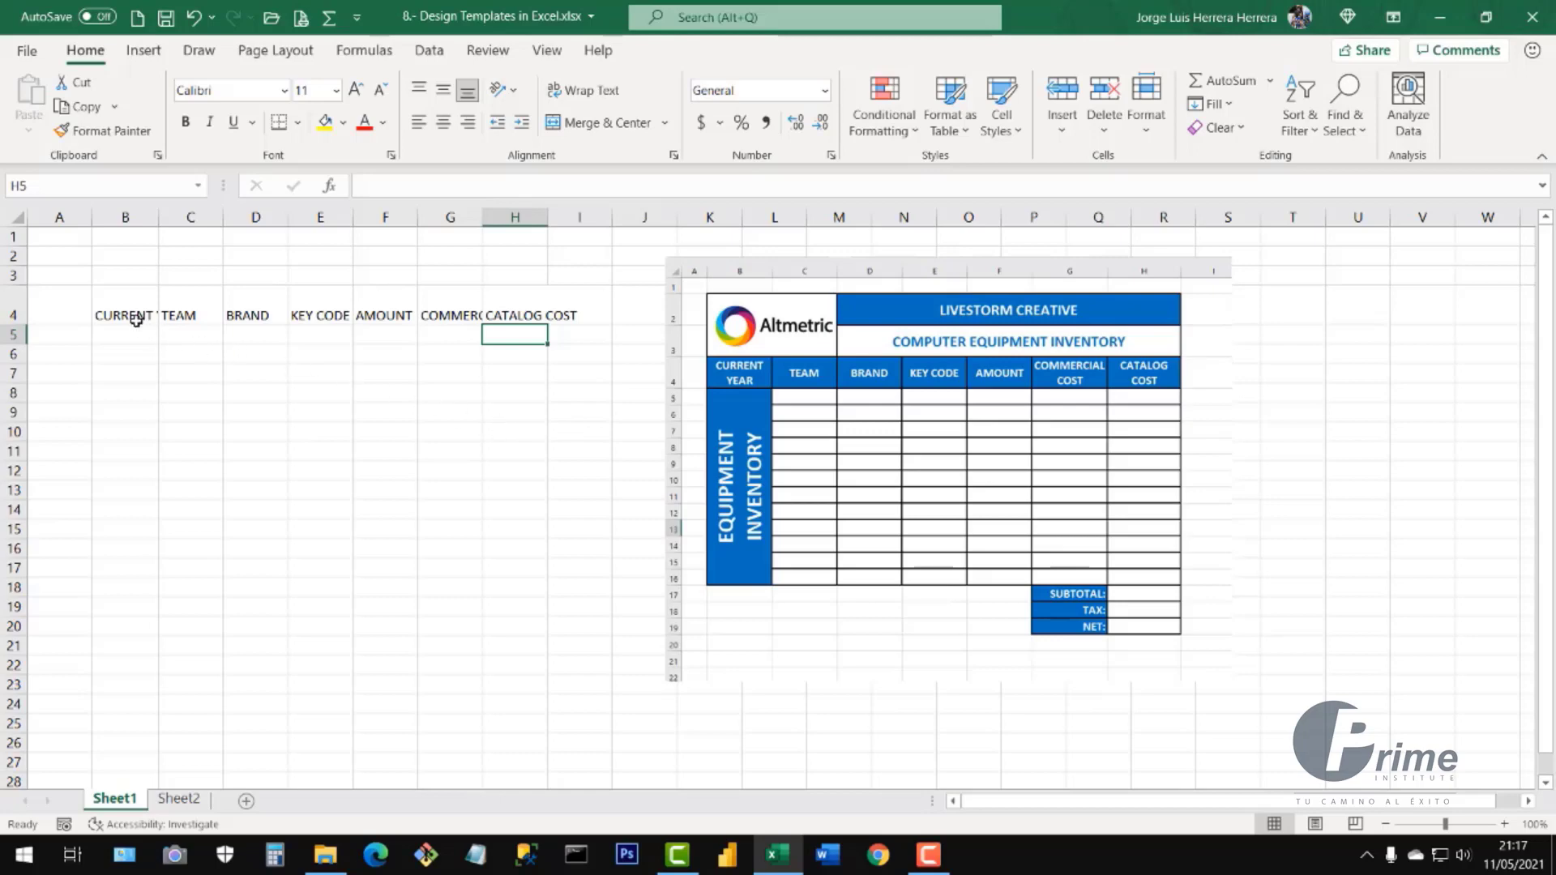
left_click_drag(123, 309, 544, 305)
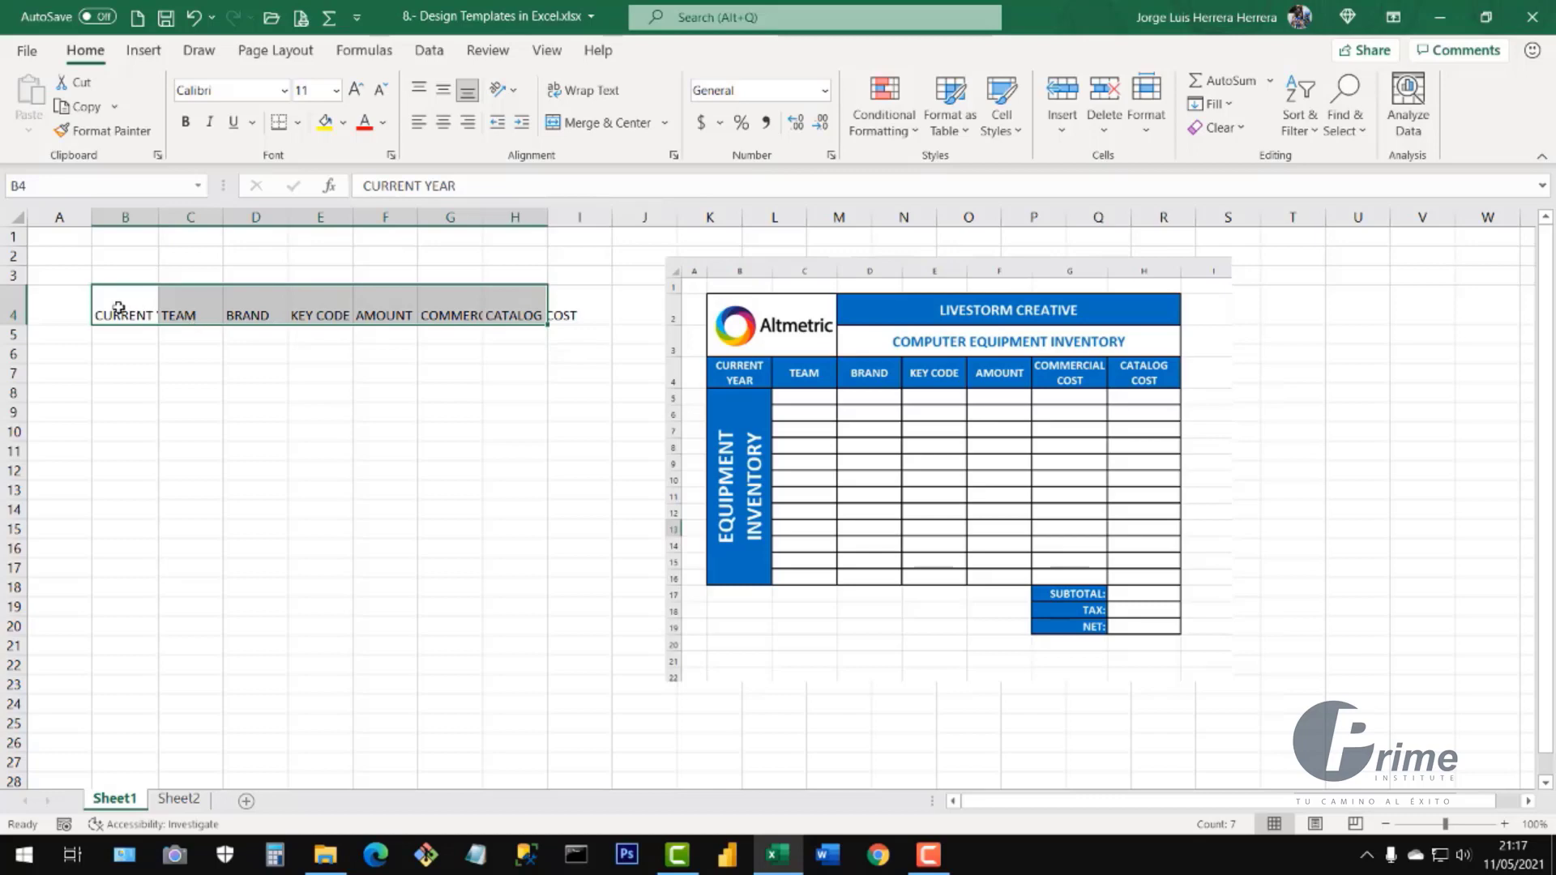
left_click_drag(120, 306, 521, 305)
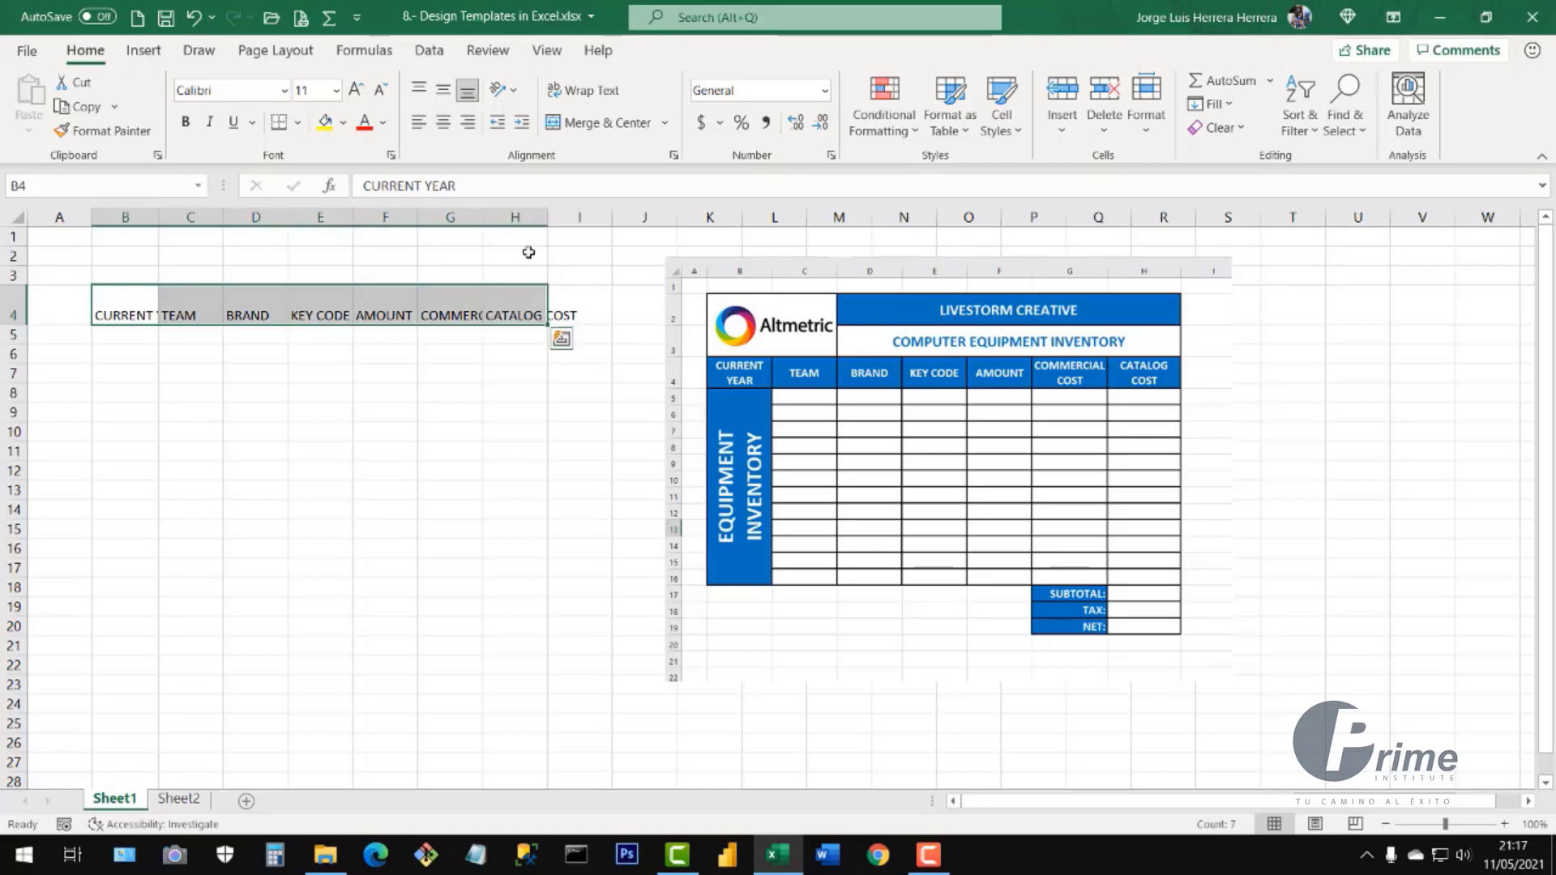
left_click(593, 98)
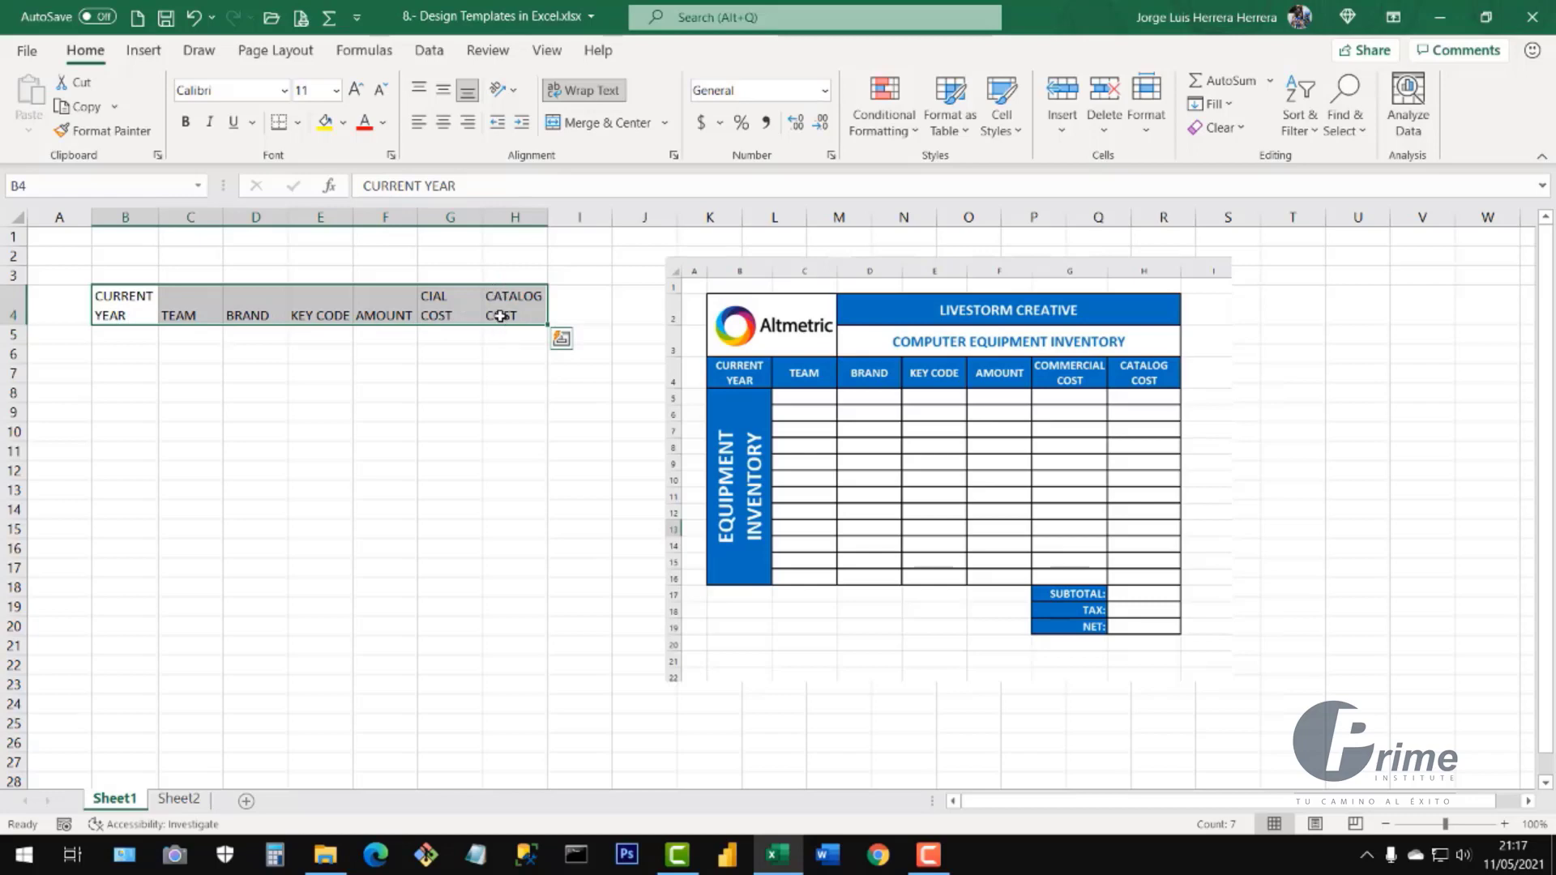
- Toggle Wrap Text off and back on for the B4:H4 headers to compare both displays
left_click(572, 98)
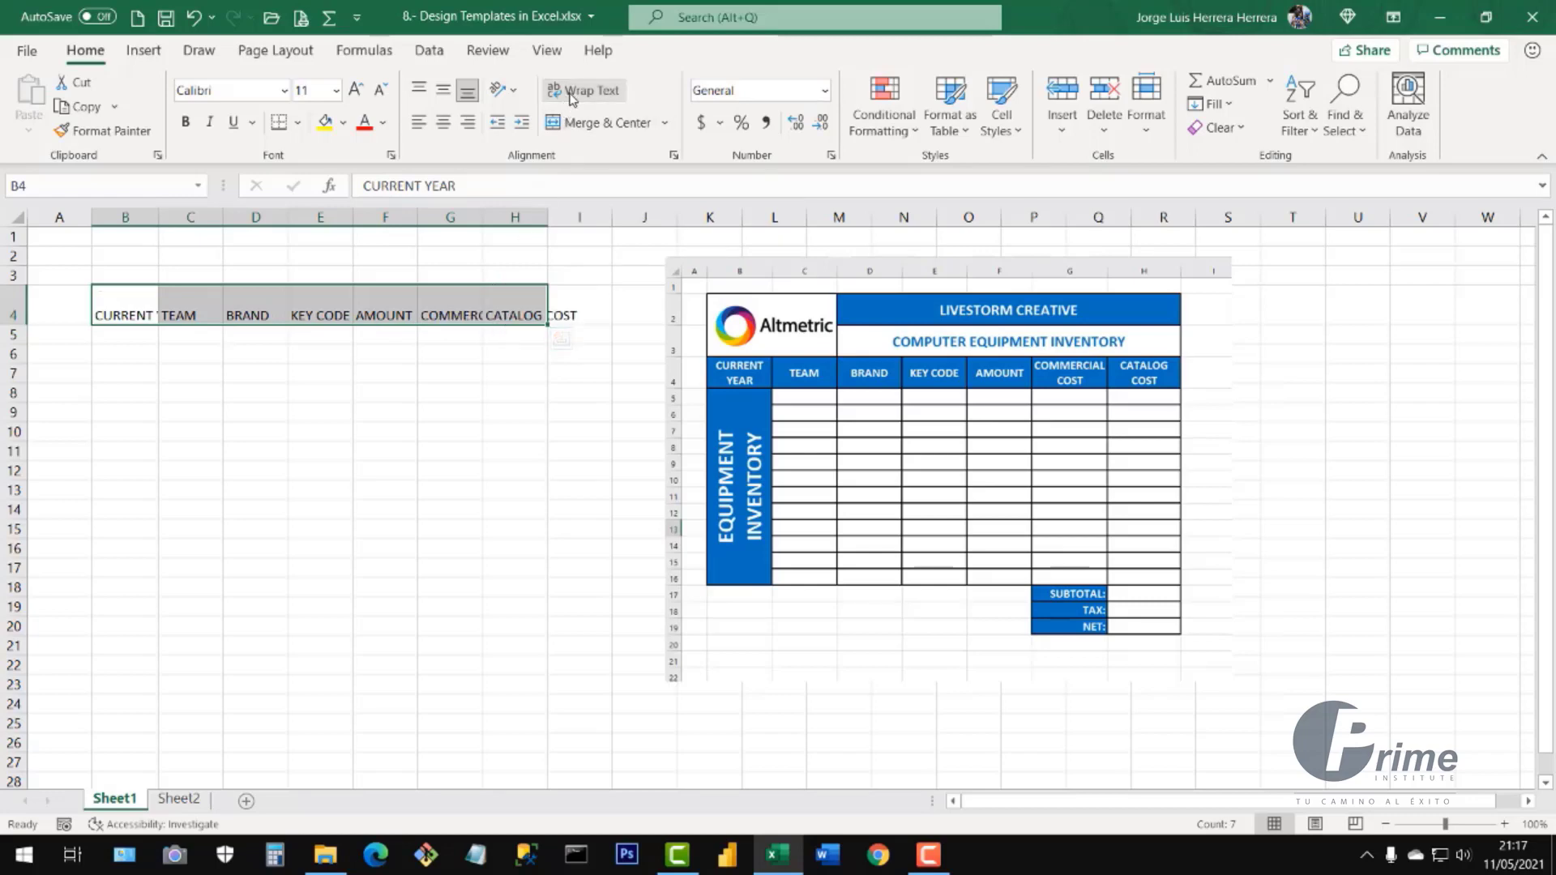
left_click(572, 98)
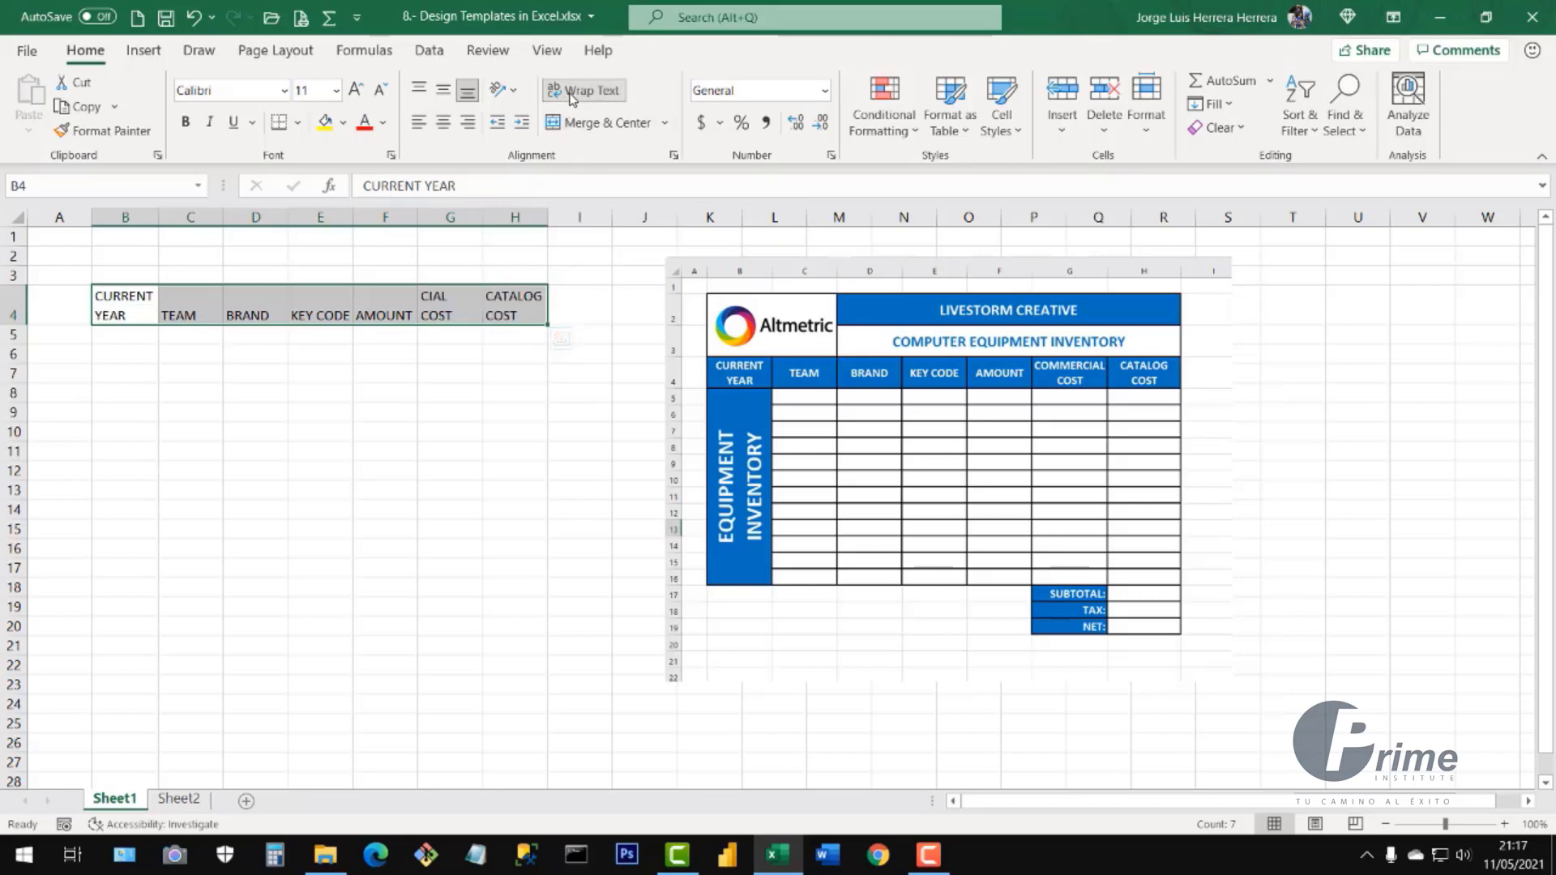
left_click(572, 98)
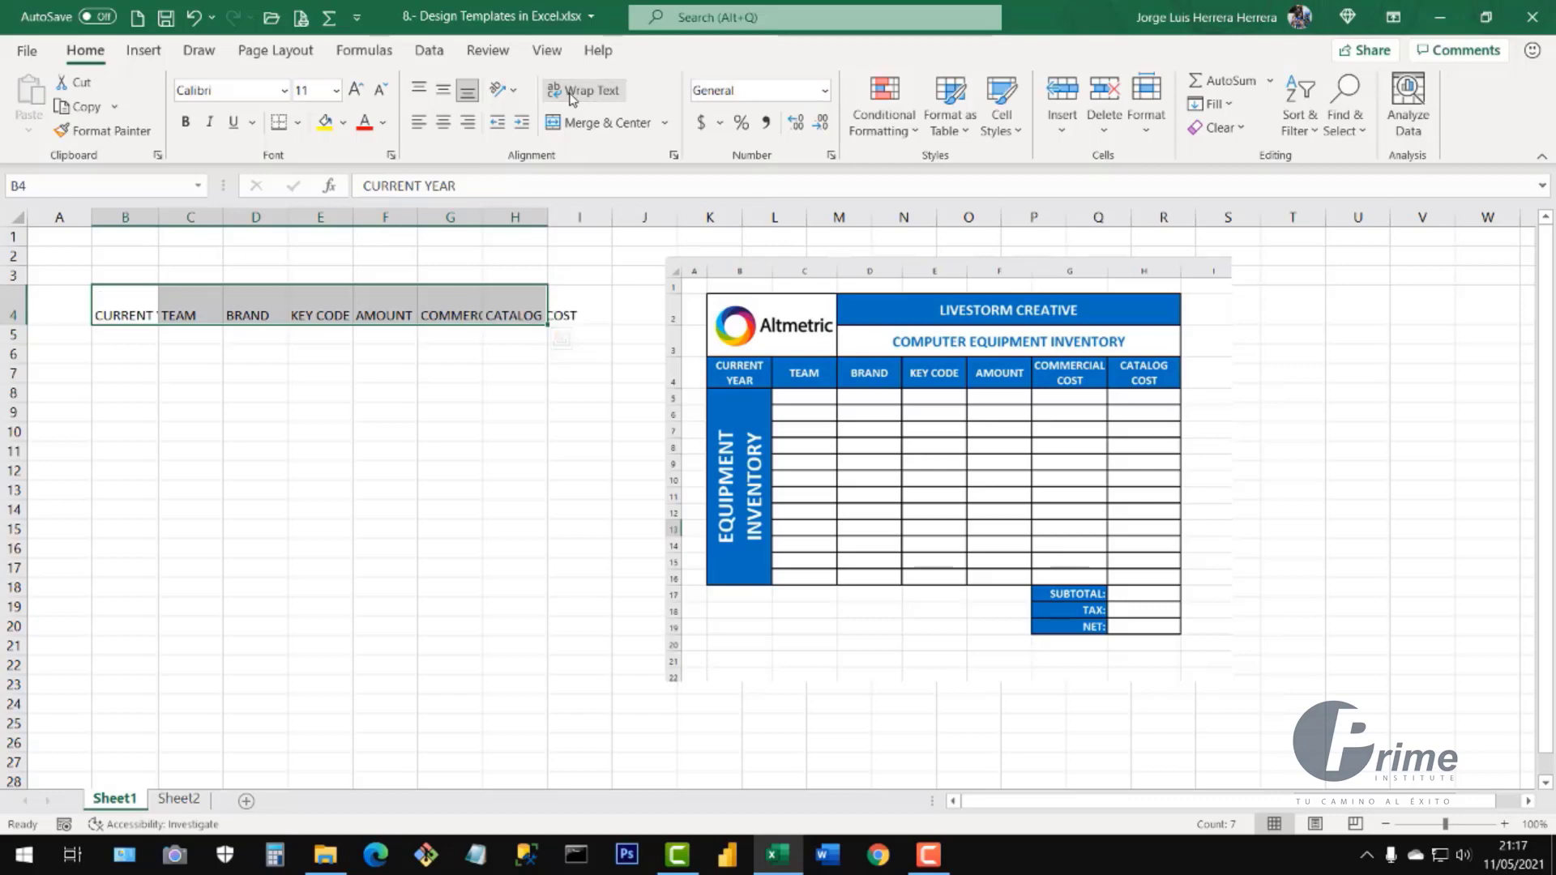
left_click(573, 98)
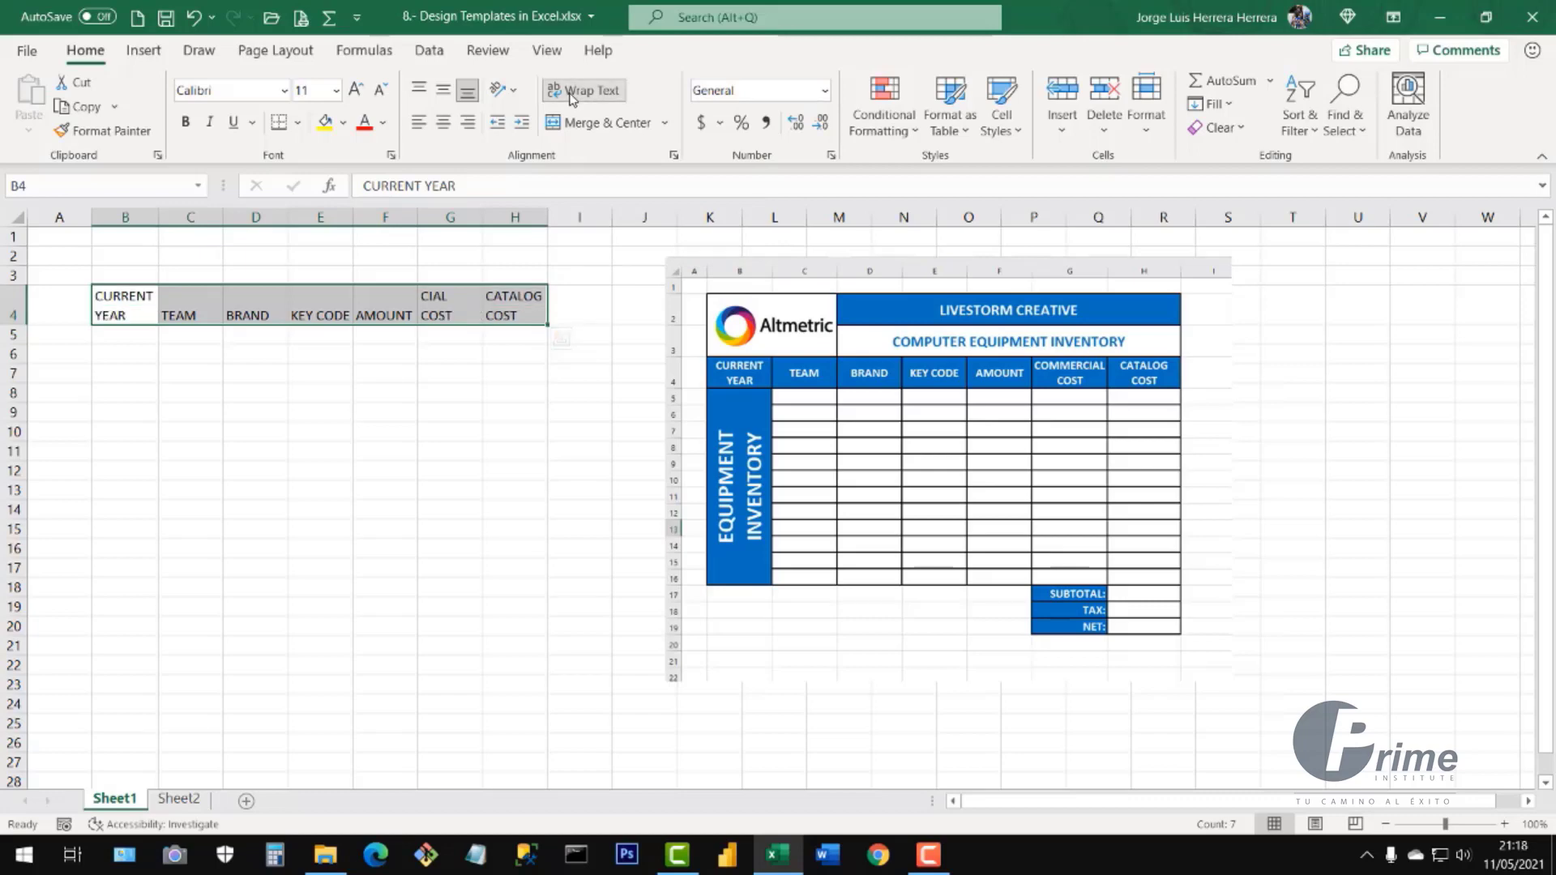
left_click(572, 98)
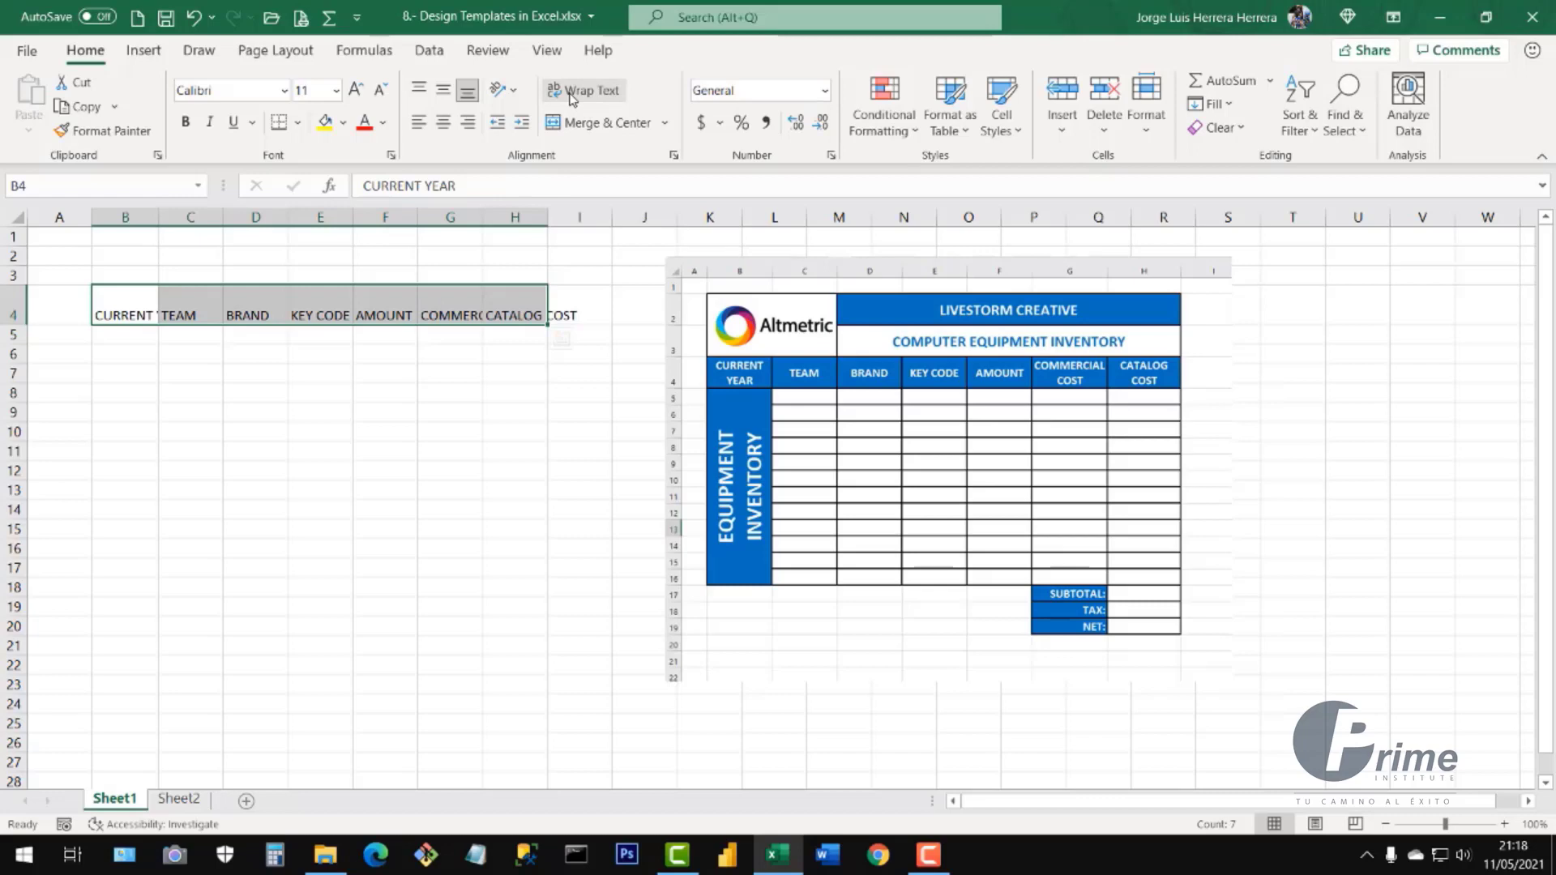
left_click(572, 98)
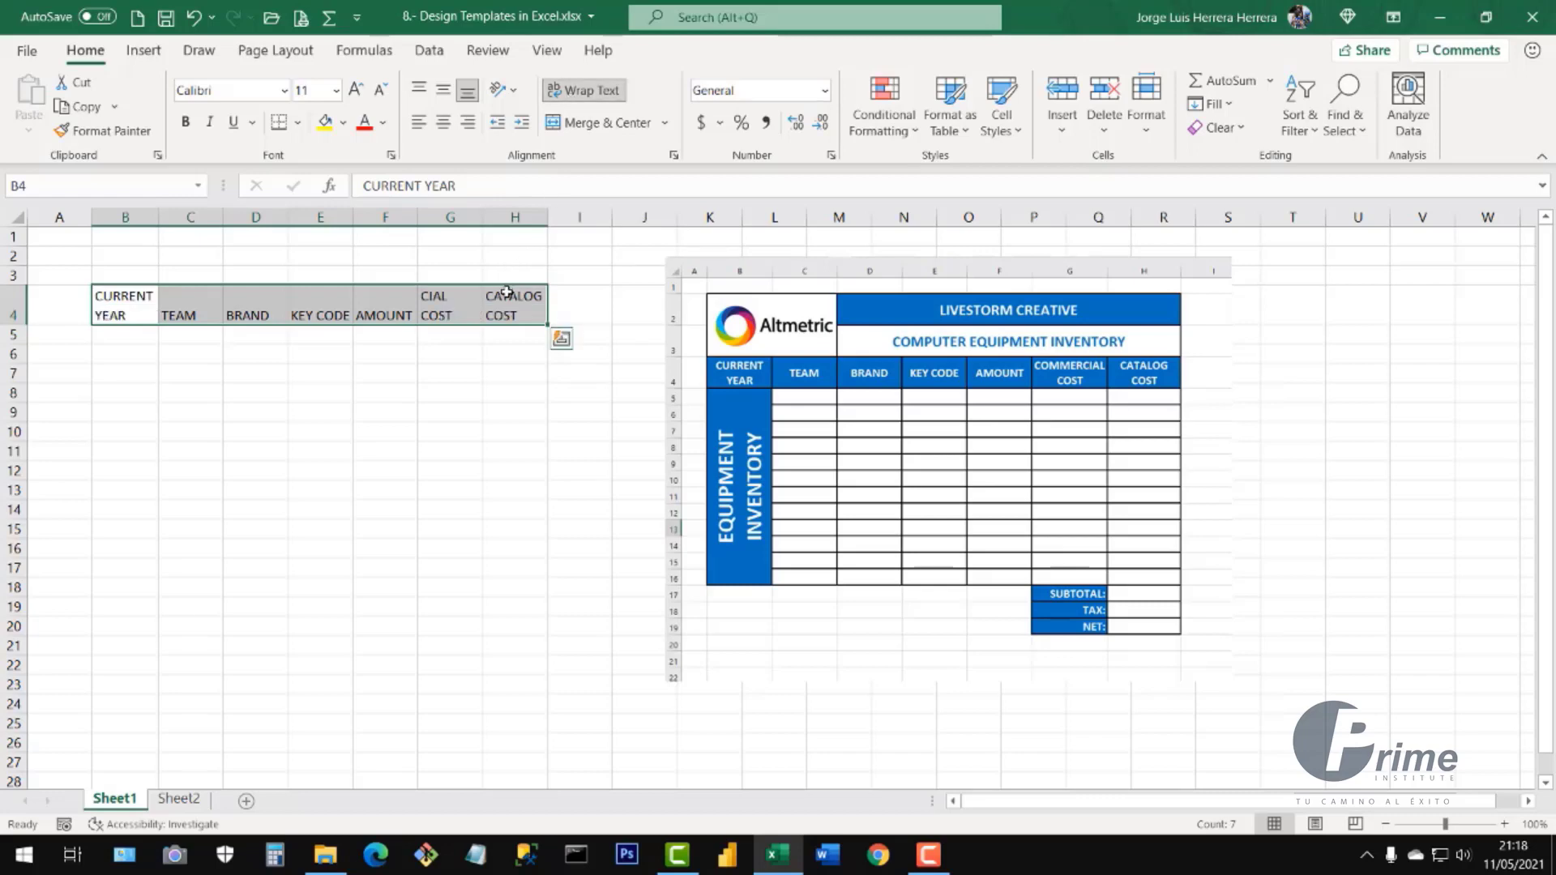
- Center the B4:H4 headers horizontally and vertically, and widen column G so COMMERCIAL COST fits on two lines
left_click(443, 122)
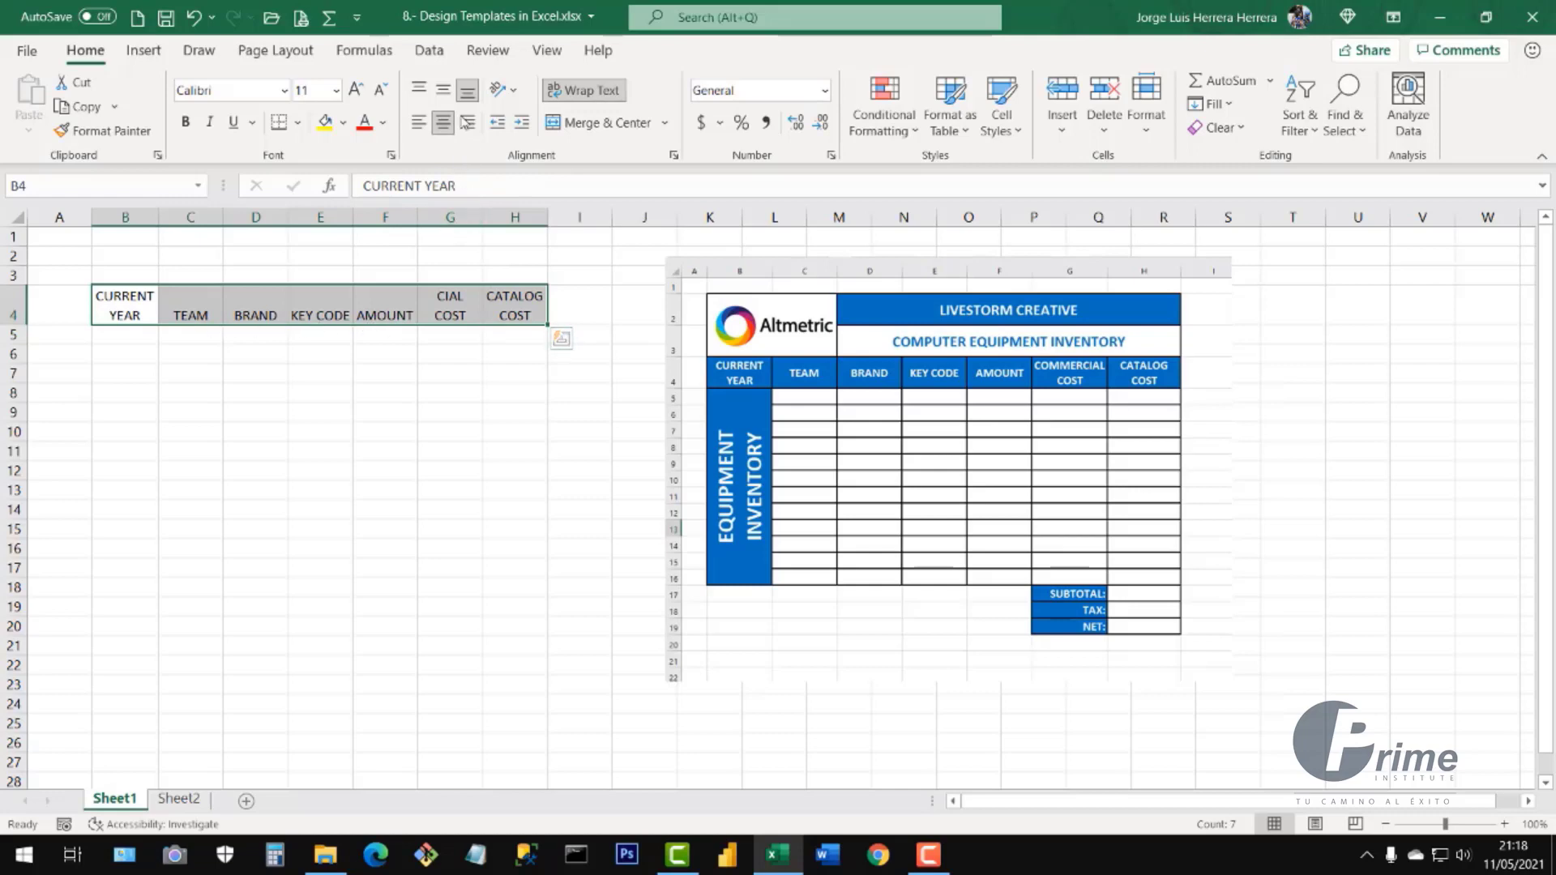
left_click(443, 90)
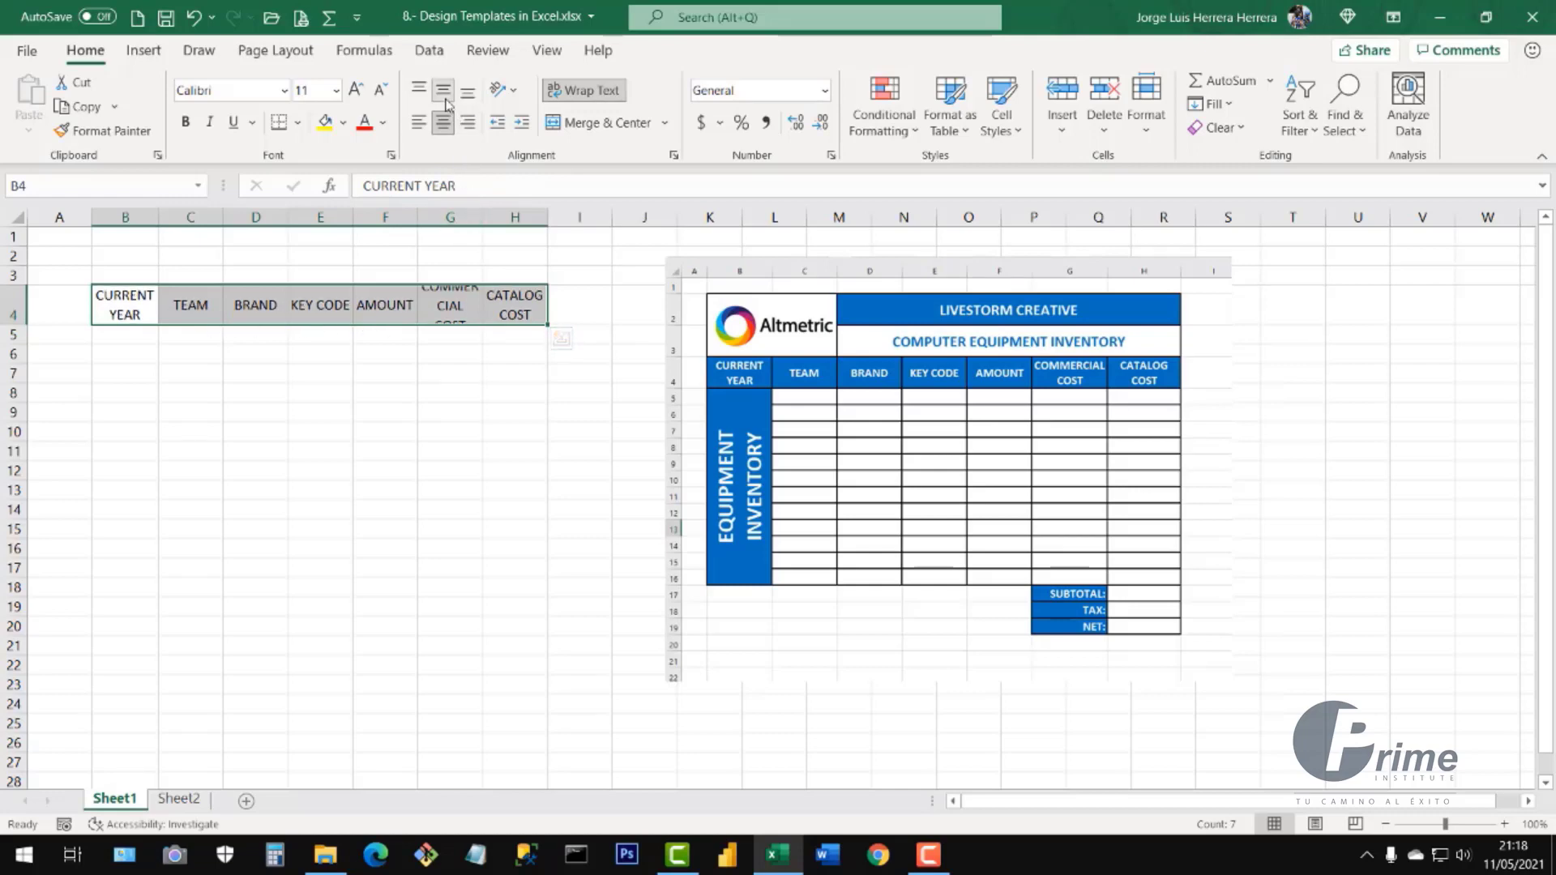
left_click(451, 306)
left_click_drag(484, 217, 597, 215)
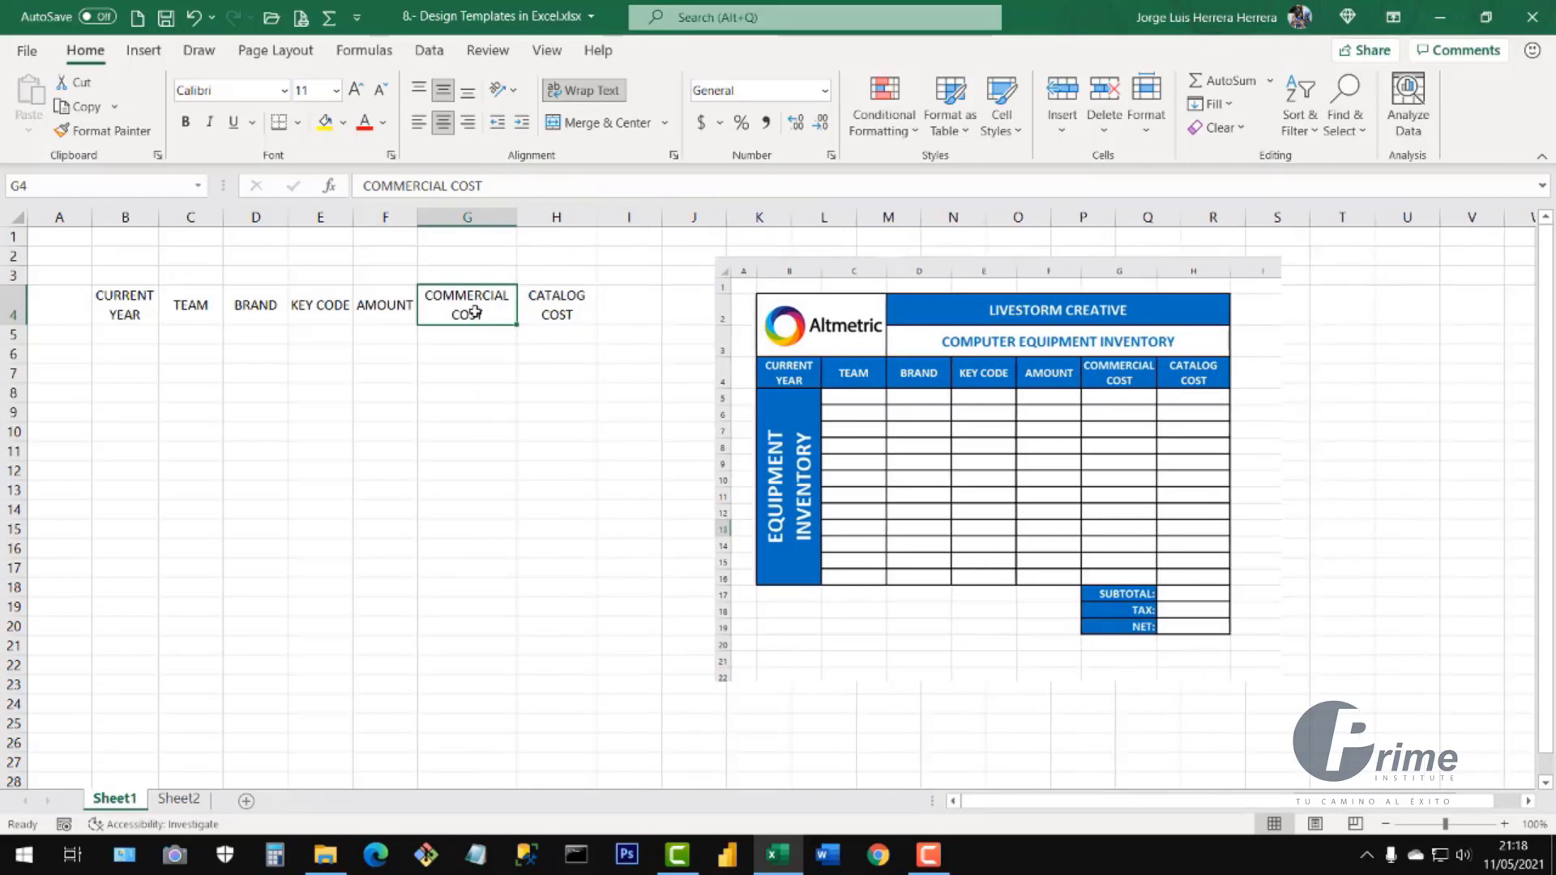
left_click(142, 306)
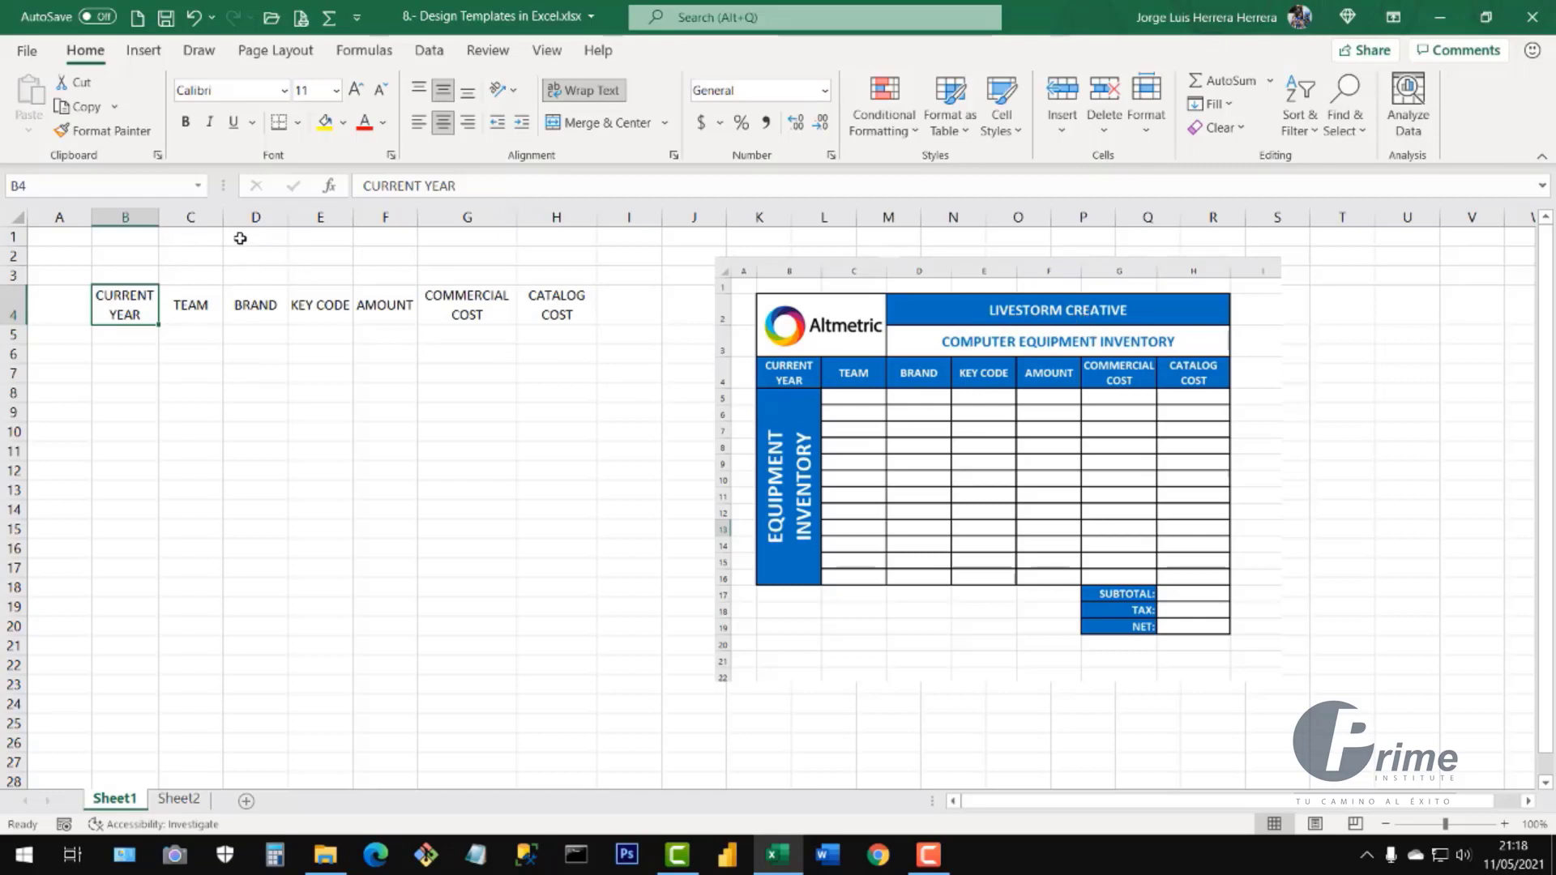
- Enter the company title LIVESTORM CREATIVE in cell D2
left_click(253, 258)
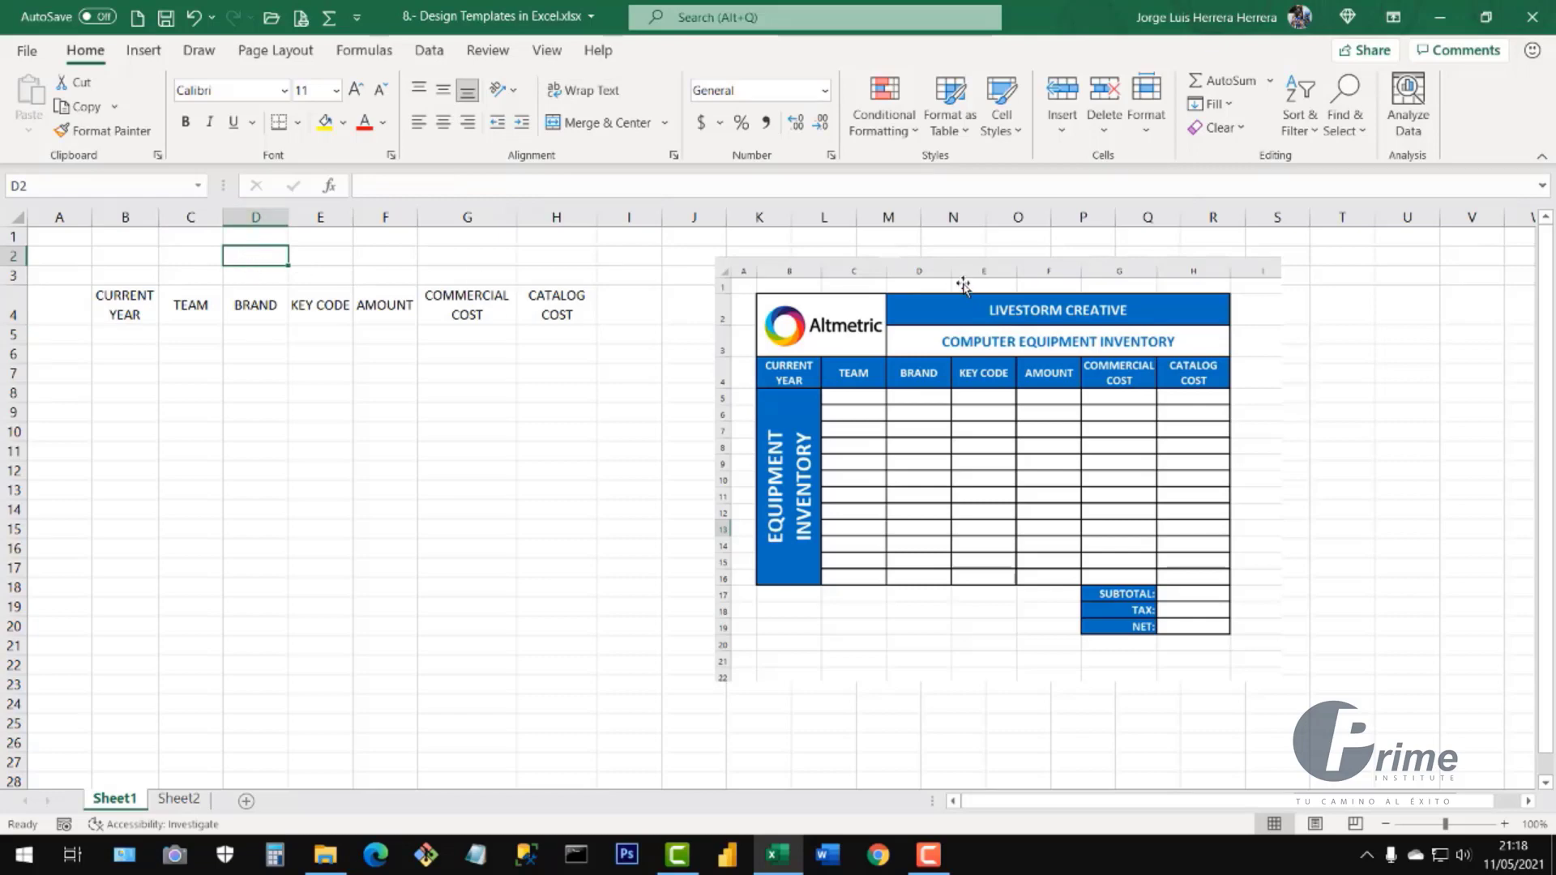
type("LIVES")
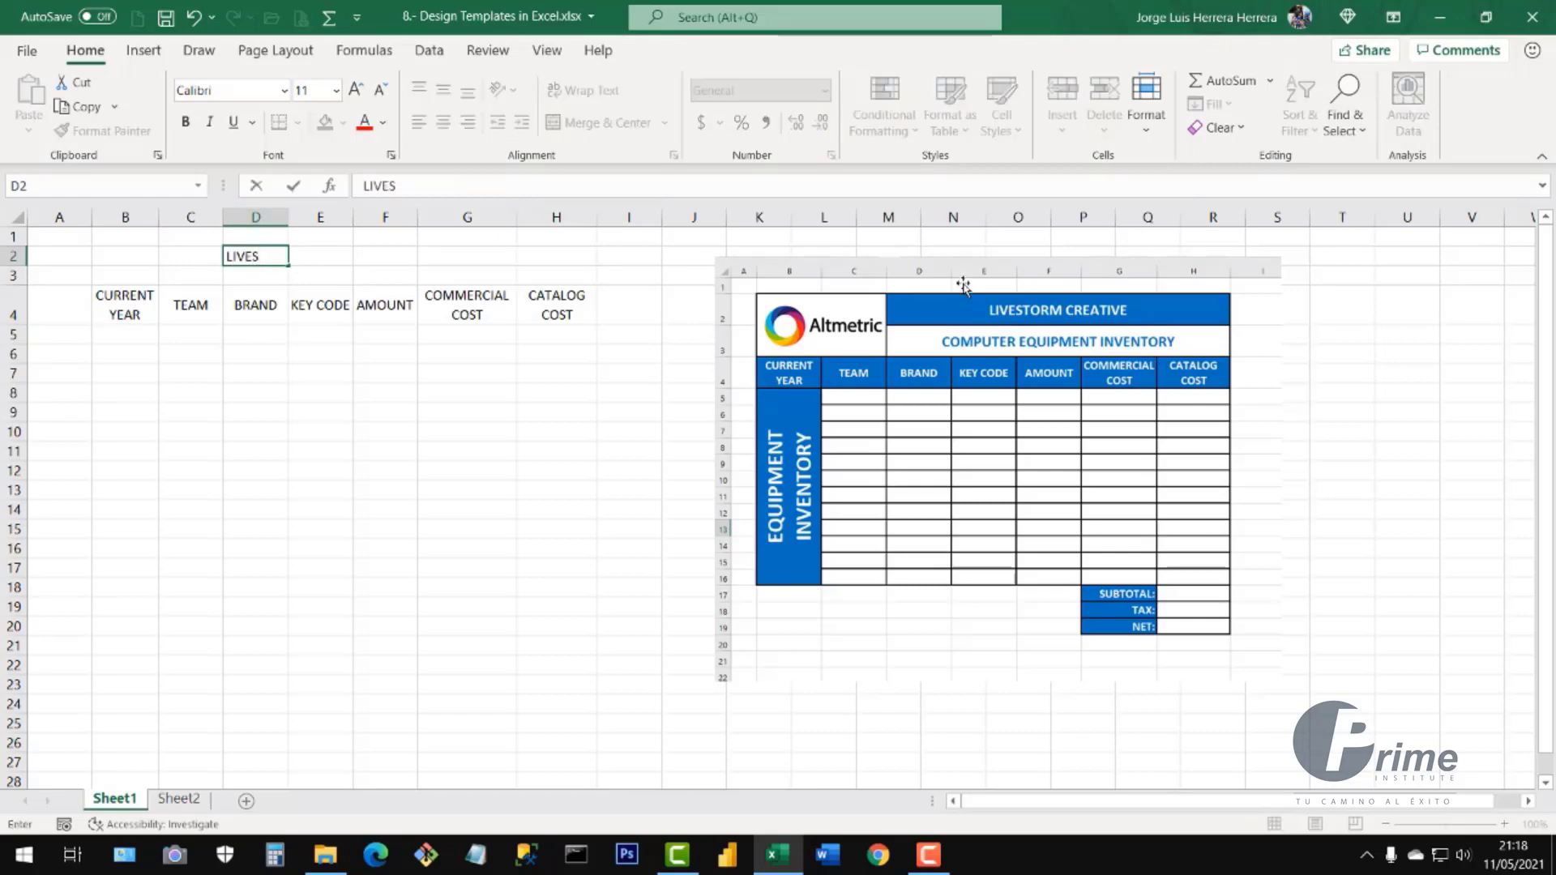
type("TORM CREATE")
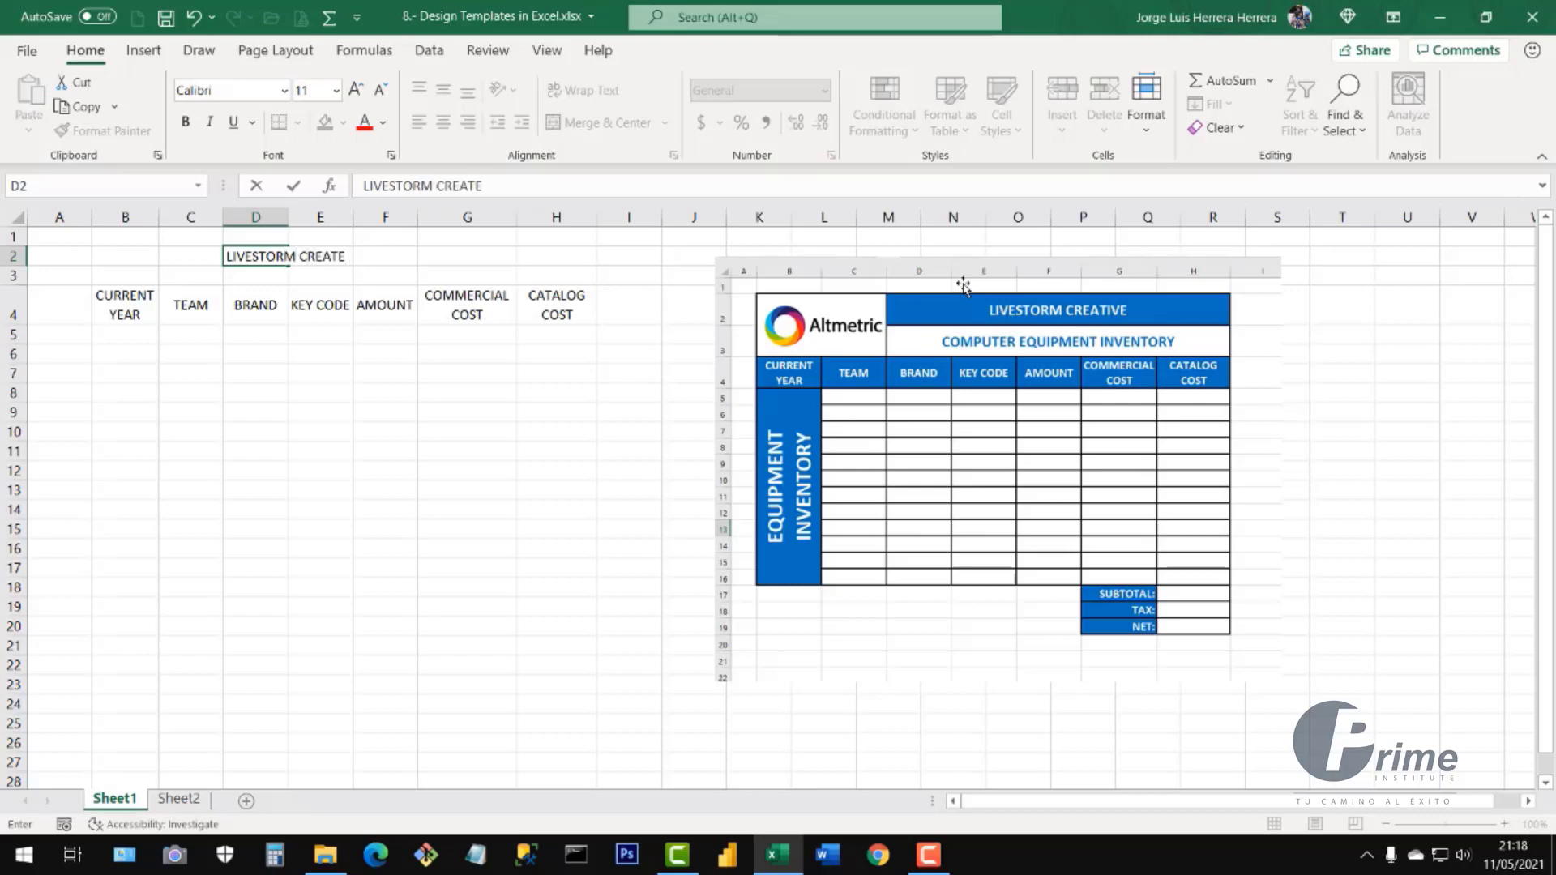
key("BackSpace")
type("IVE")
key("Return")
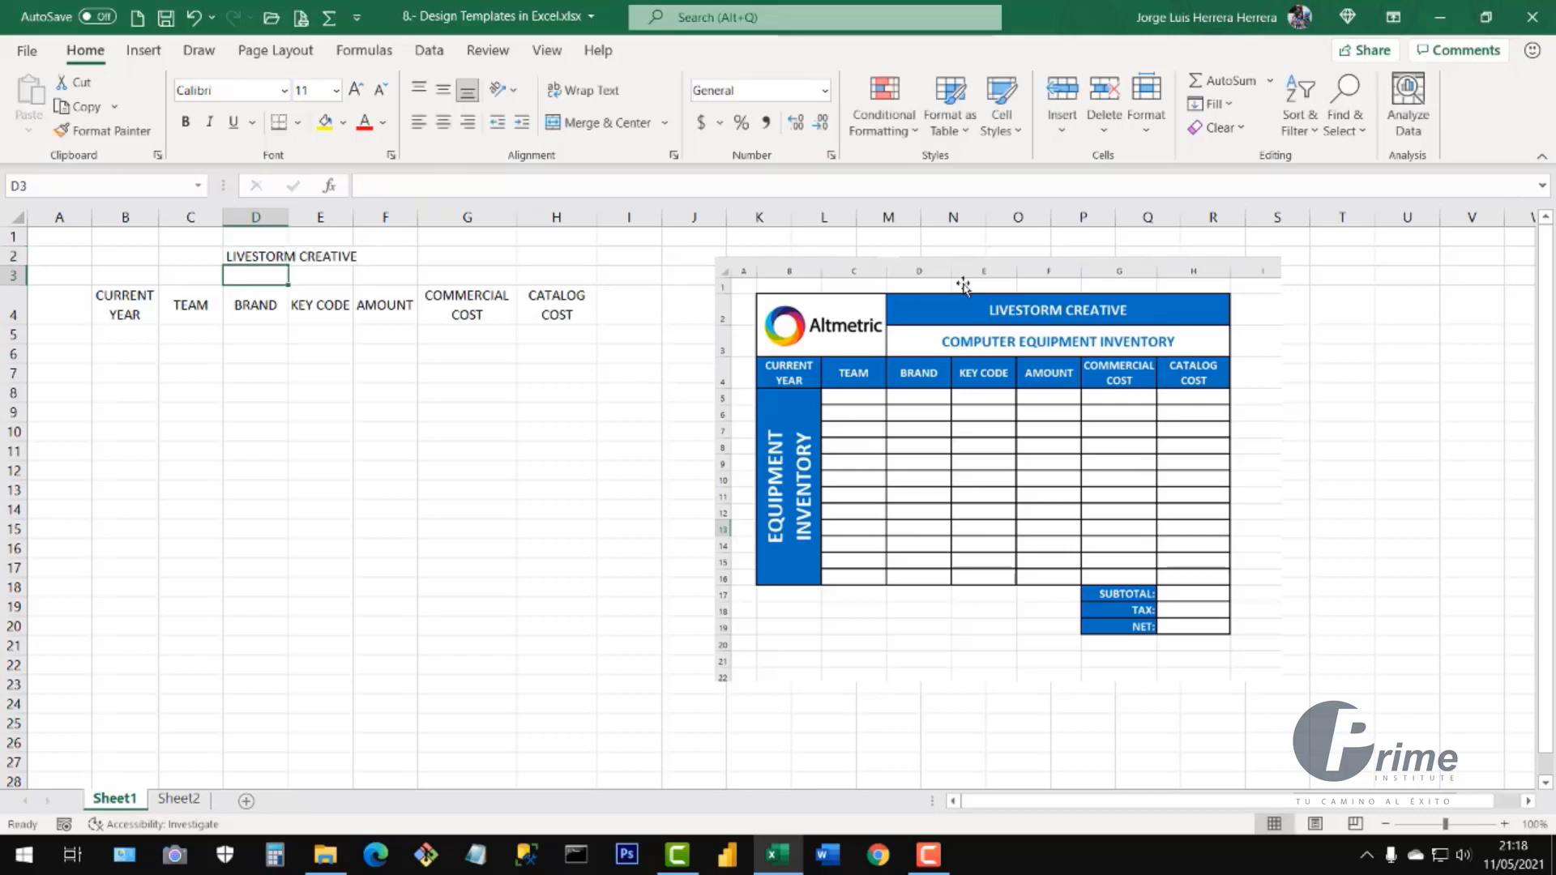
- Enter the subtitle COMPUTER EQUIPMENT INVENTORY in cell D3
type("COMP")
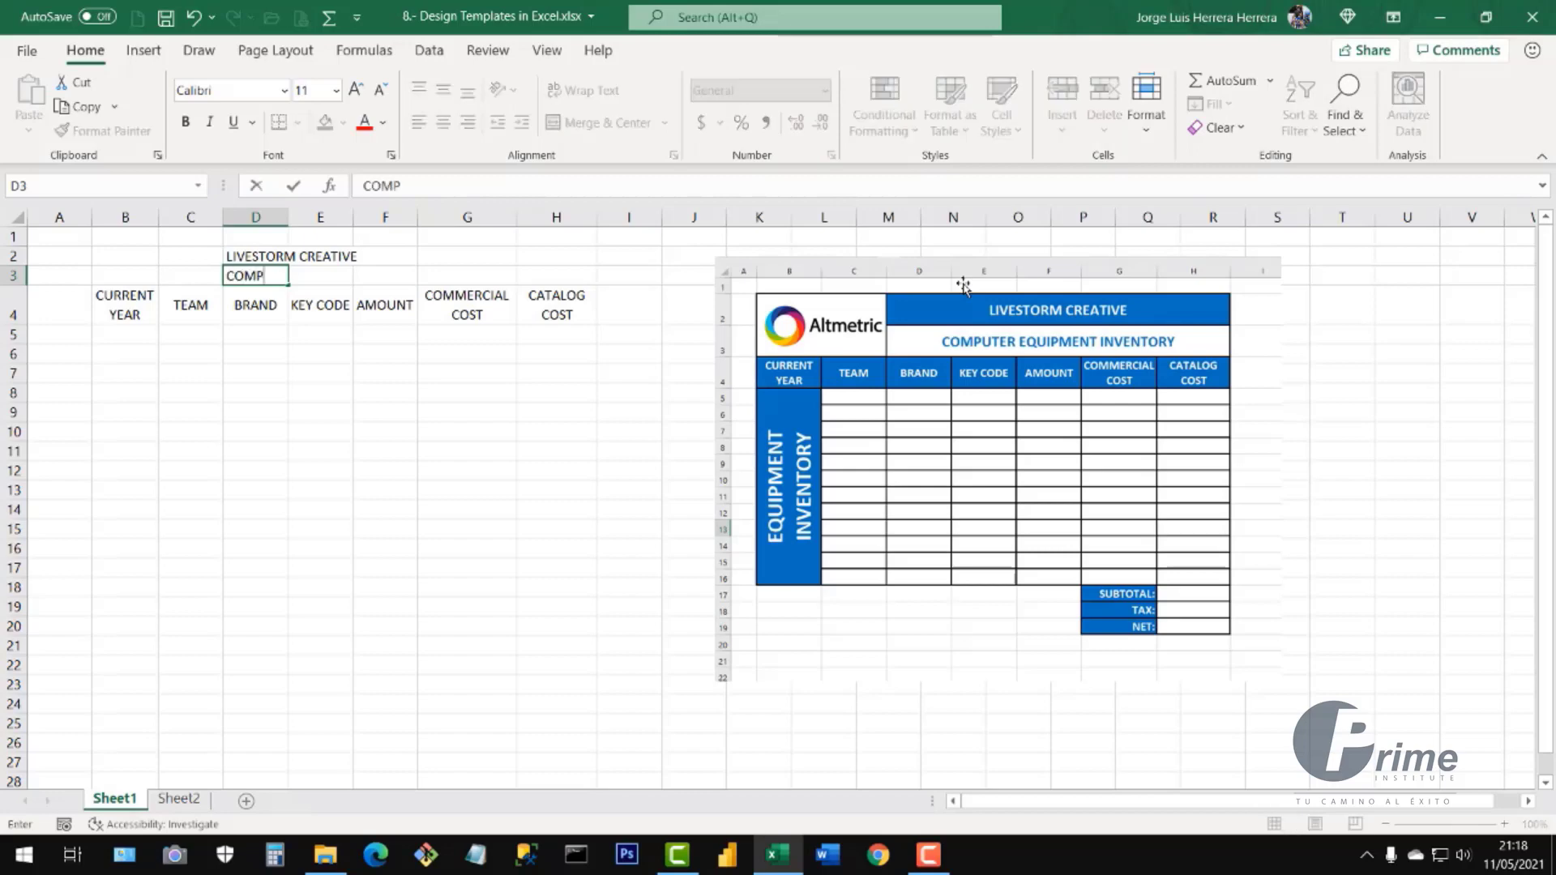
type("UTER EQU")
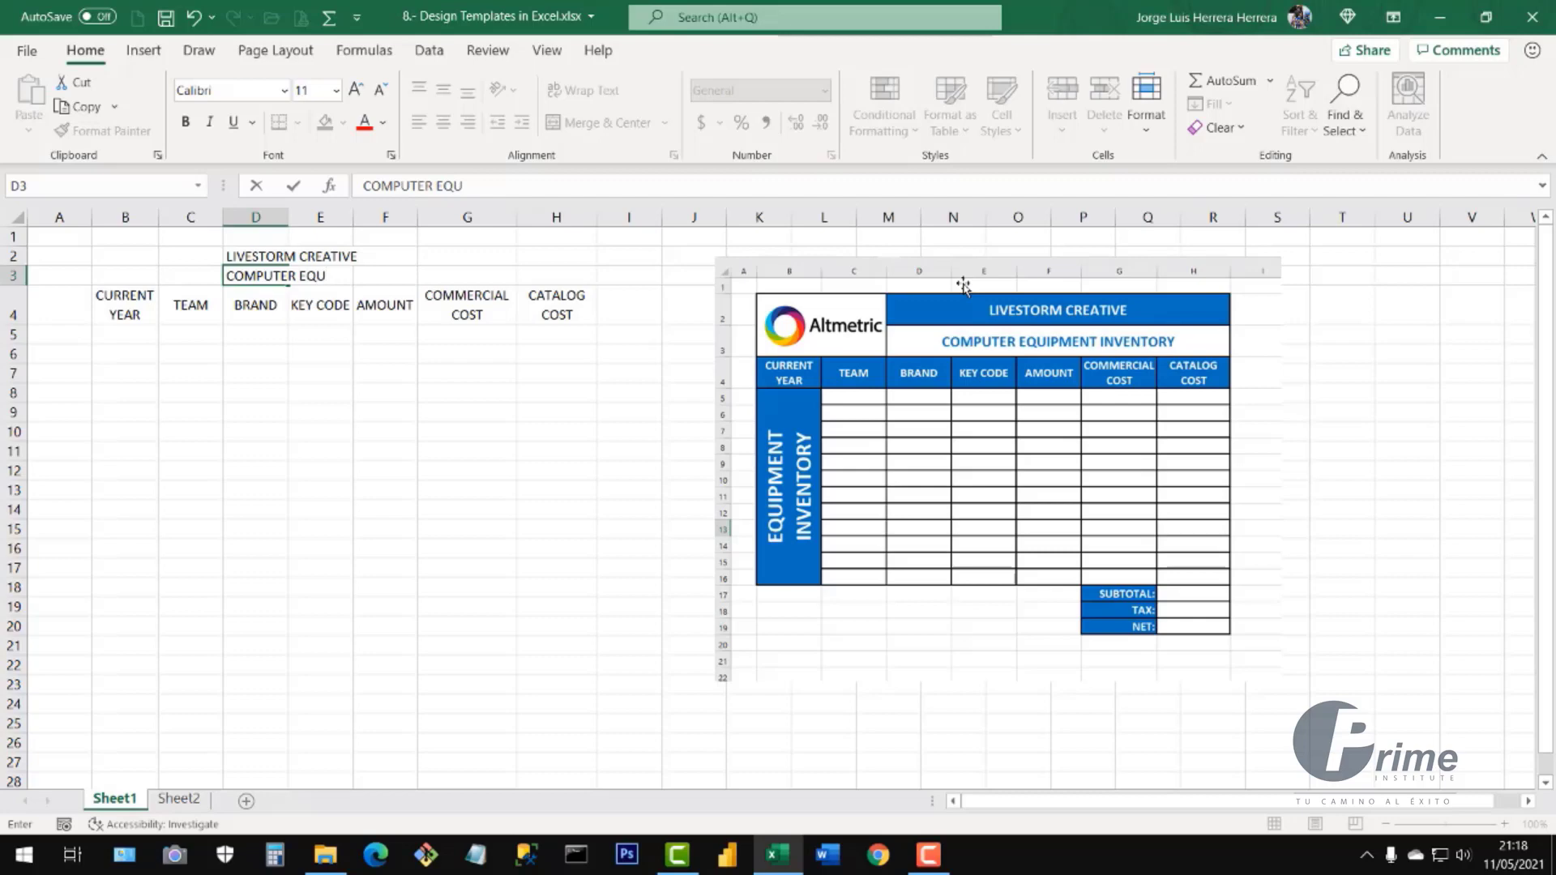
type("PMEN")
key("BackSpace")
key("BackSpace")
key("BackSpace")
key("BackSpace")
key("BackSpace")
type("UIPMENT INVENTORY")
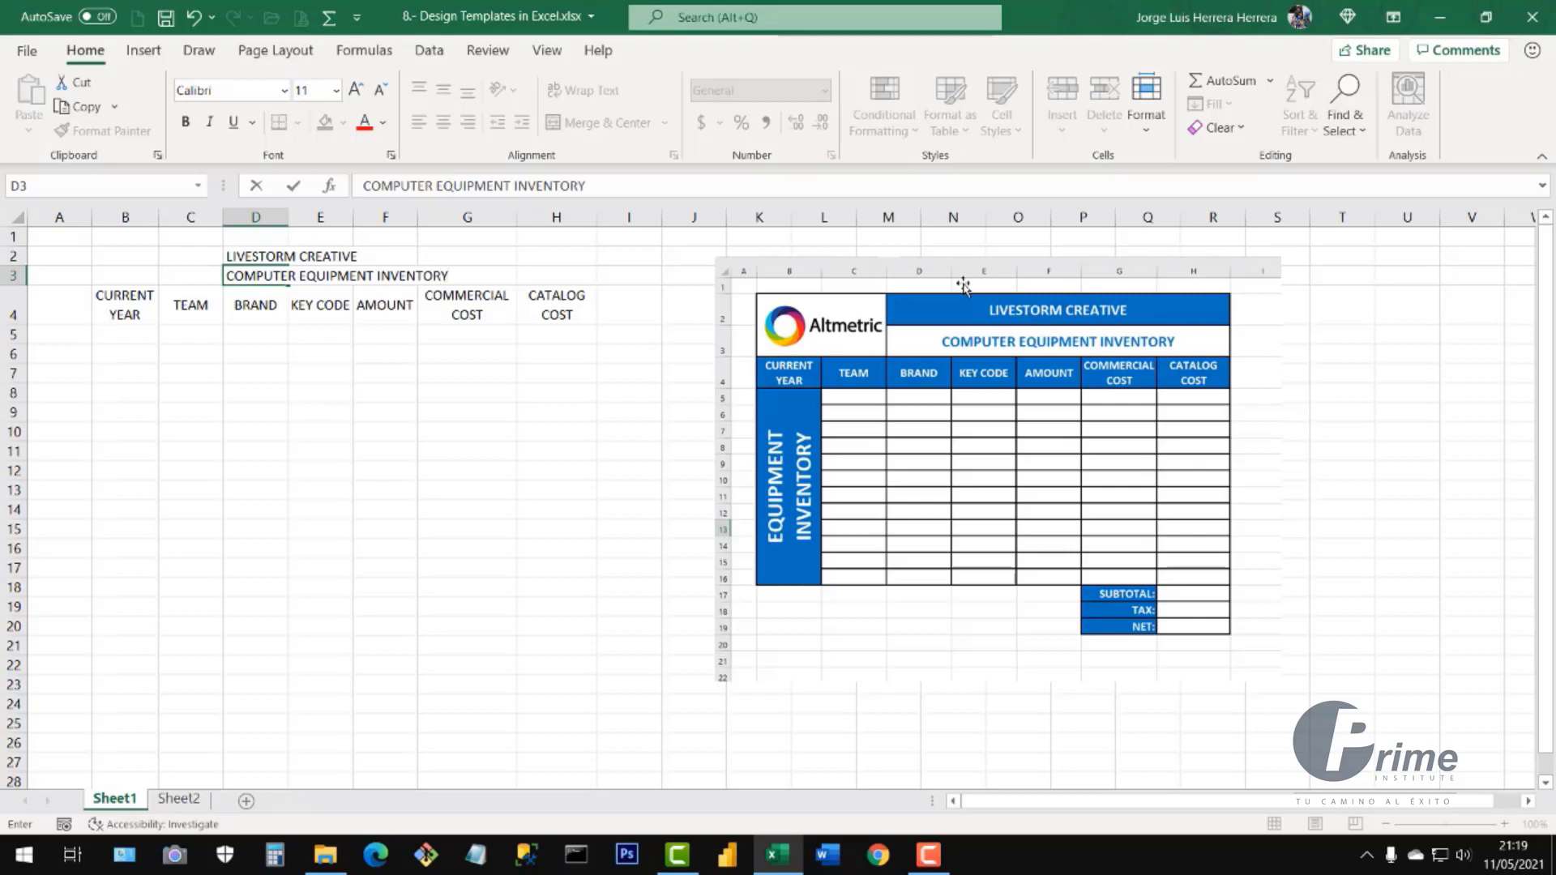
key("Return")
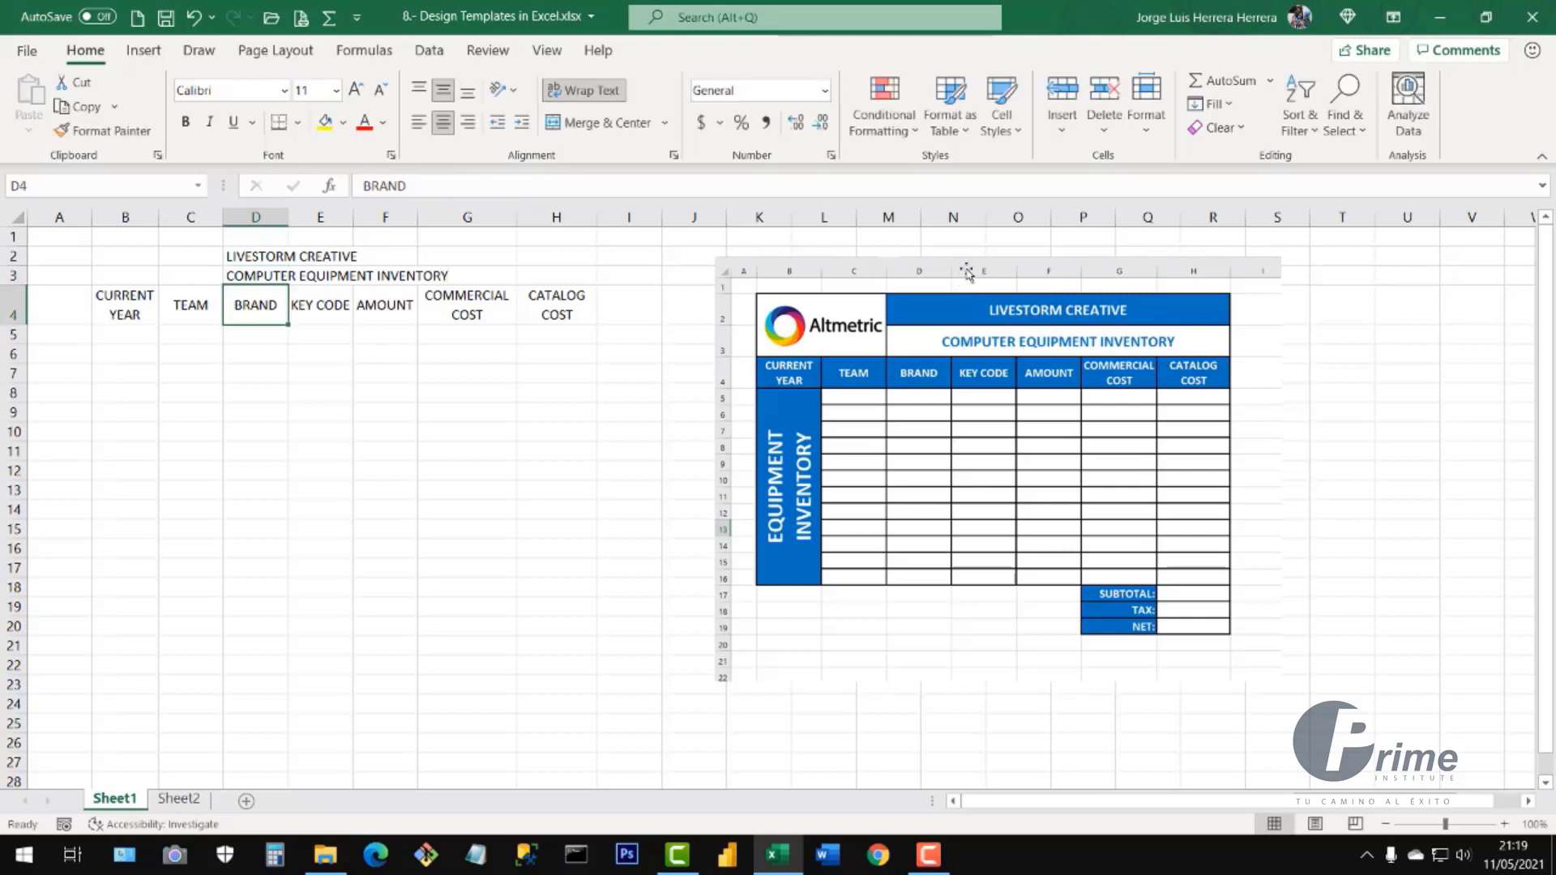
left_click(254, 260)
left_click_drag(255, 260, 578, 261)
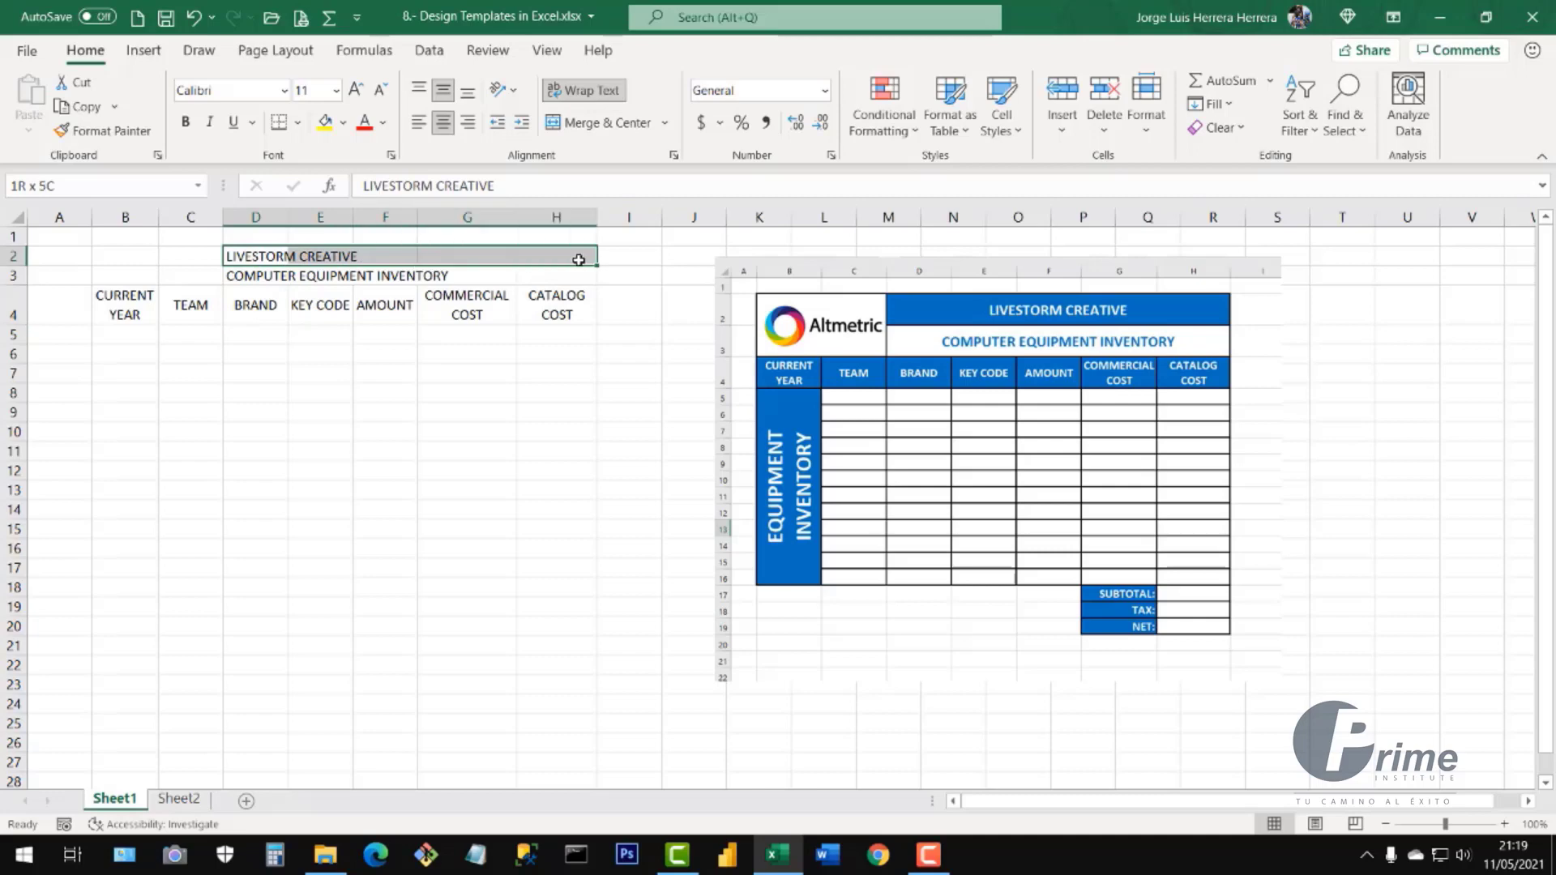
left_click_drag(255, 259, 579, 259)
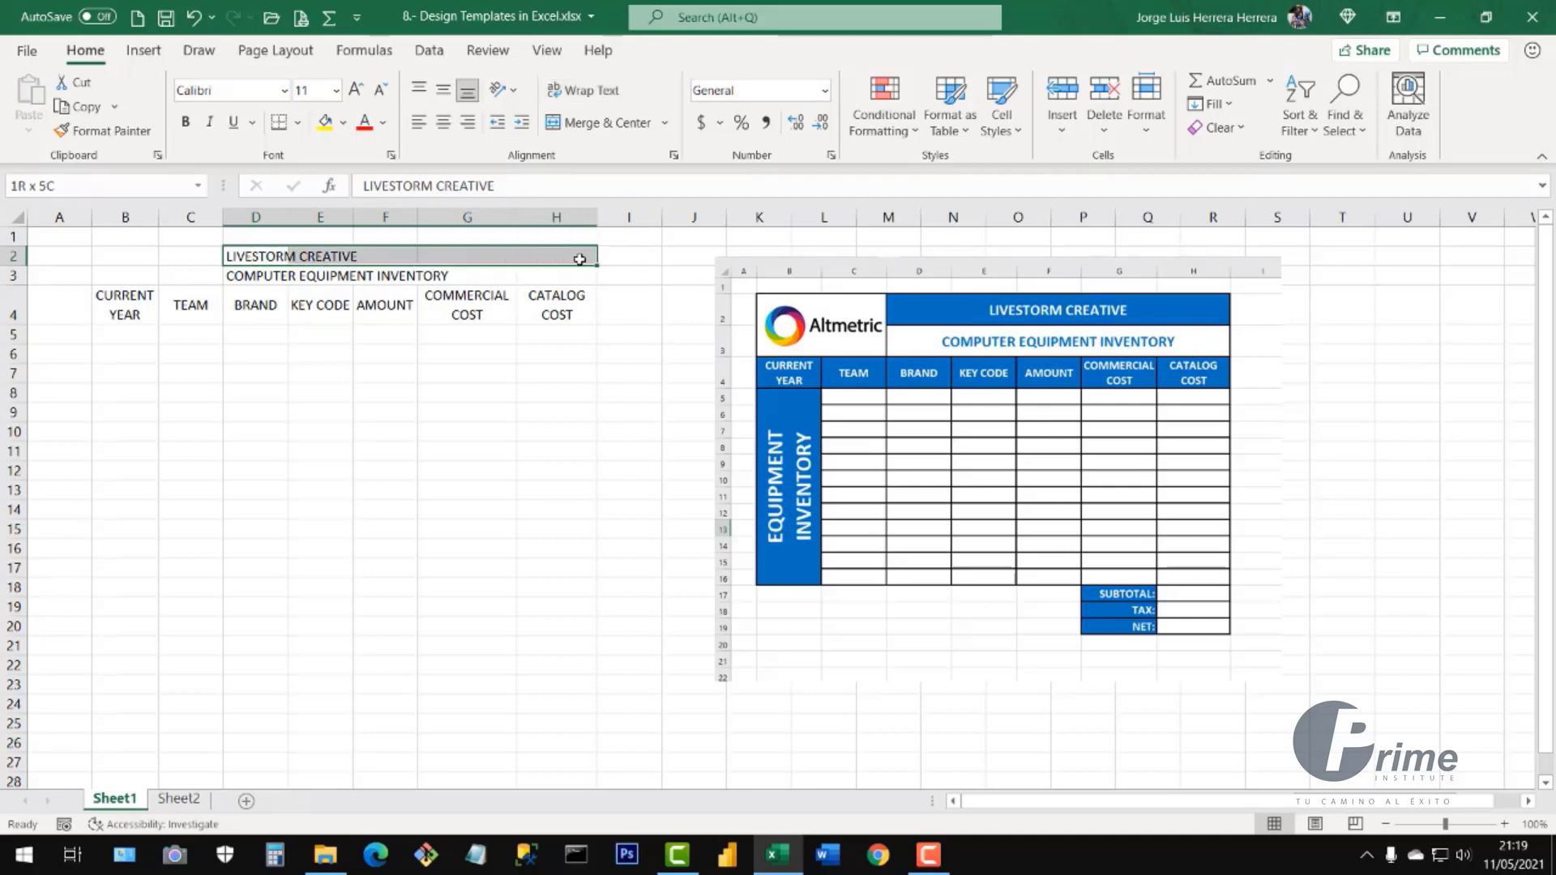
left_click(589, 124)
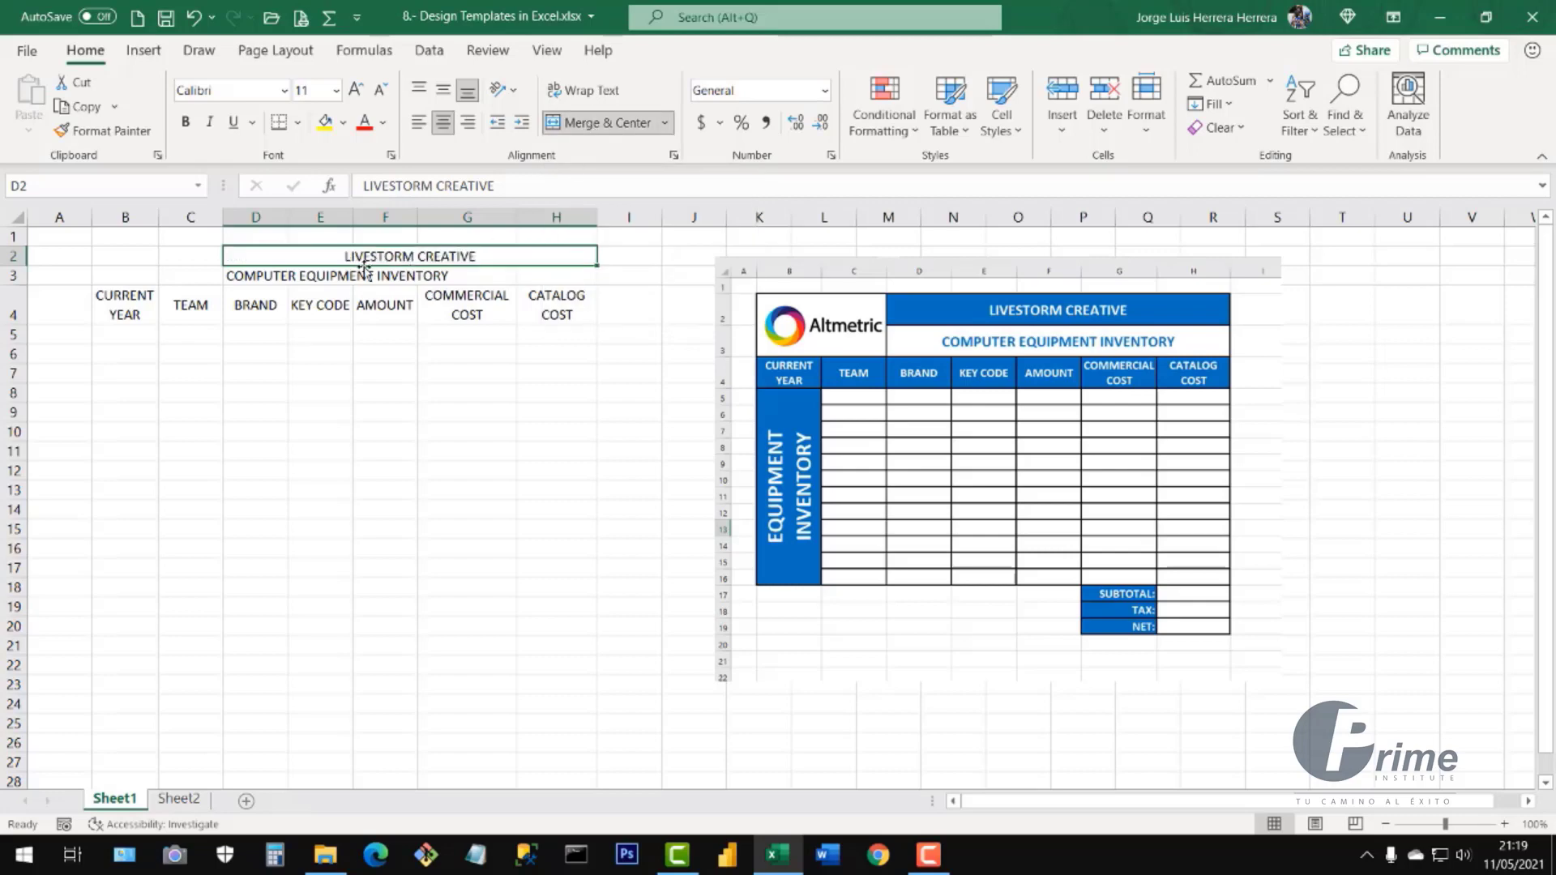
left_click(609, 126)
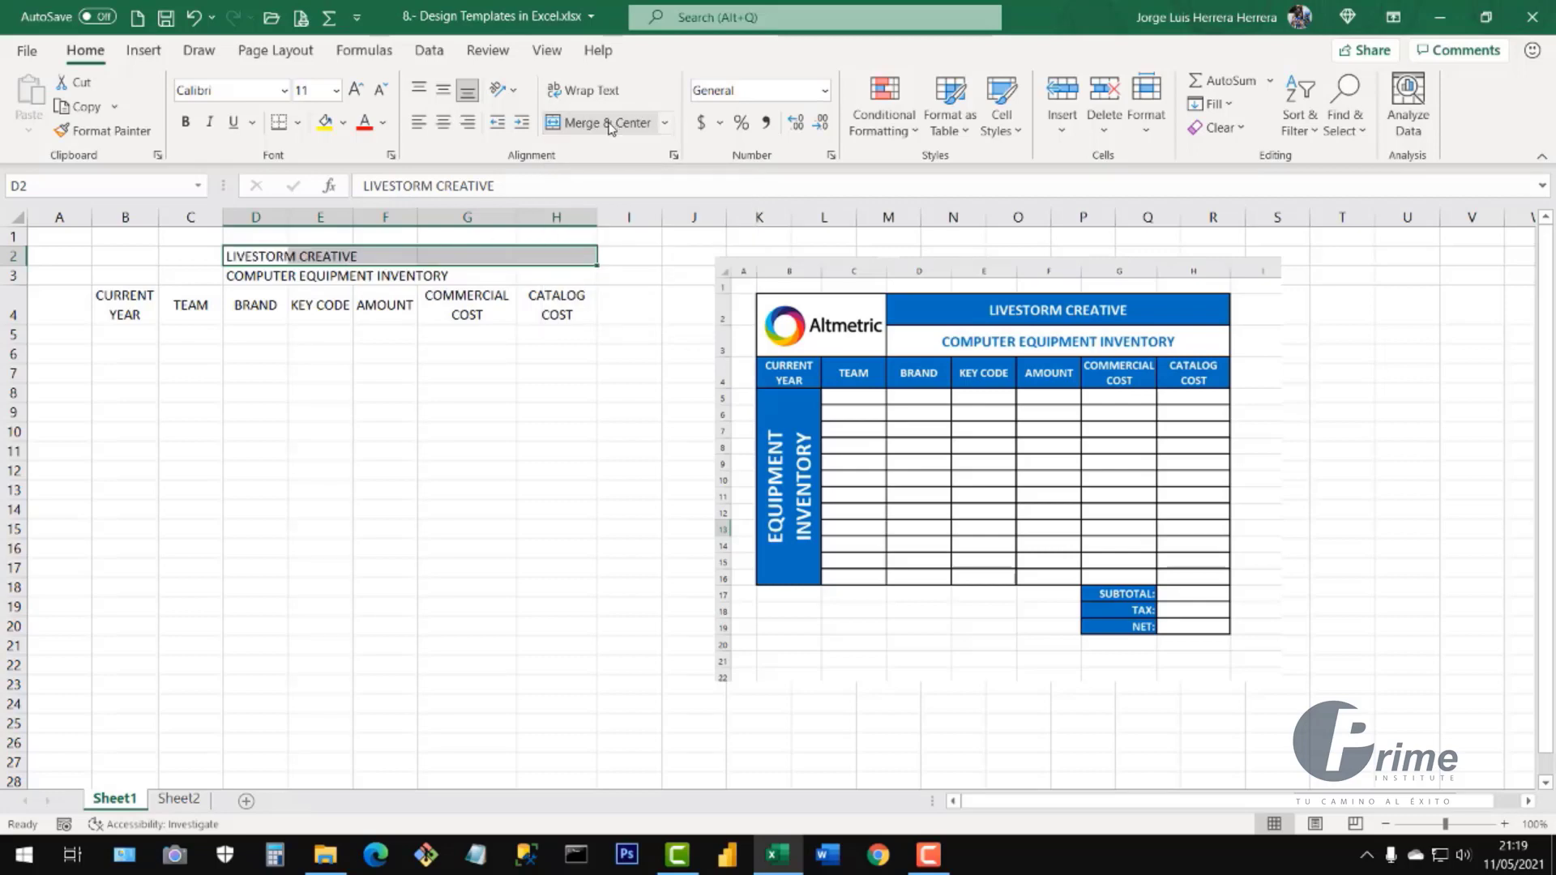
left_click(260, 261)
left_click(322, 257)
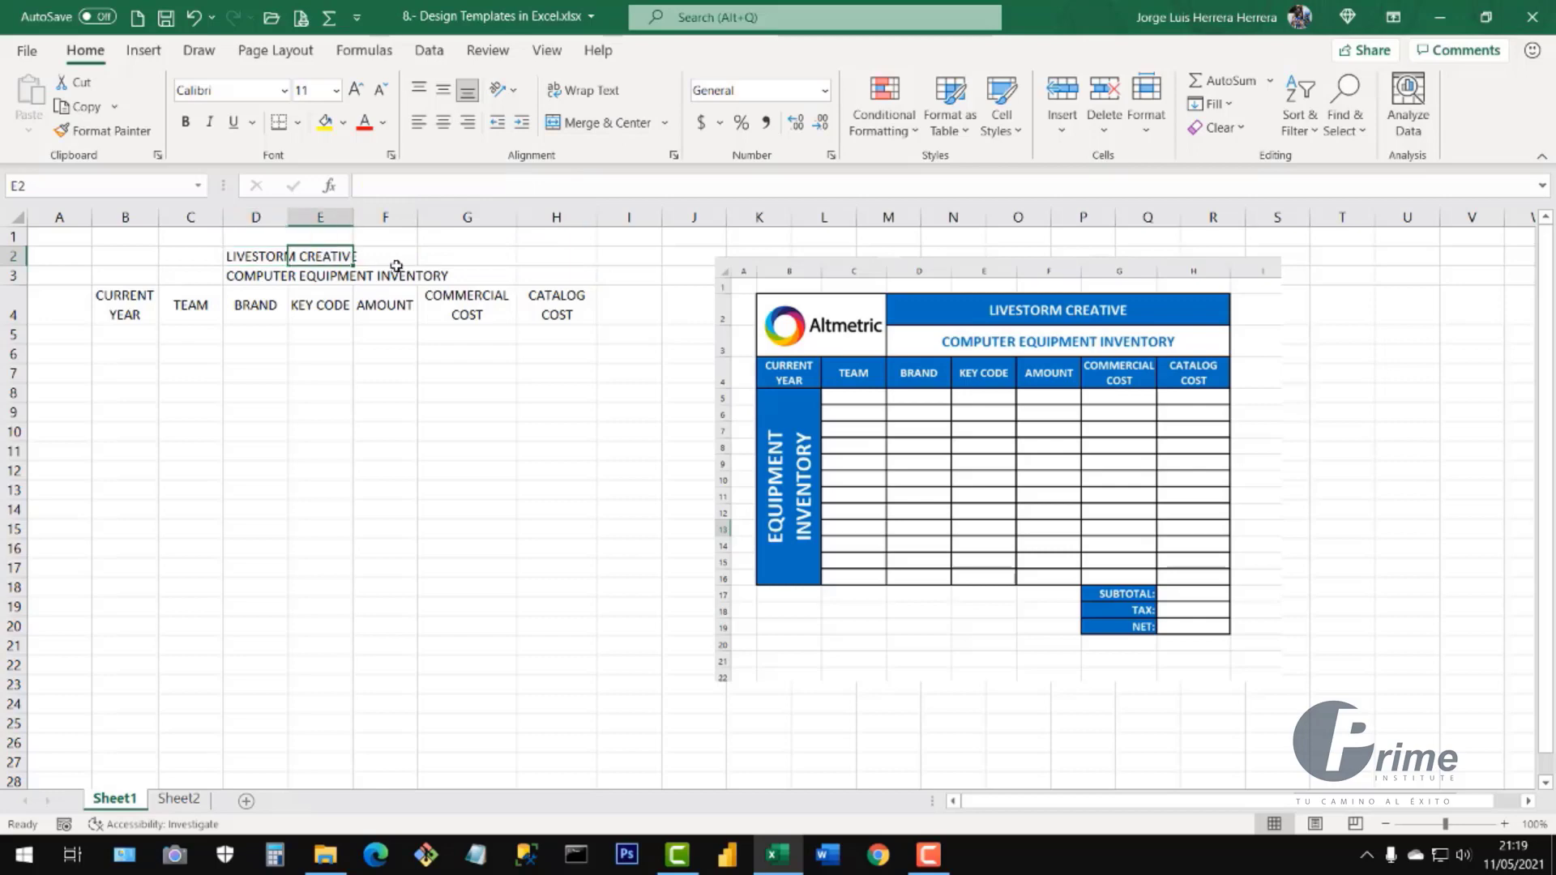
left_click(395, 268)
left_click(462, 261)
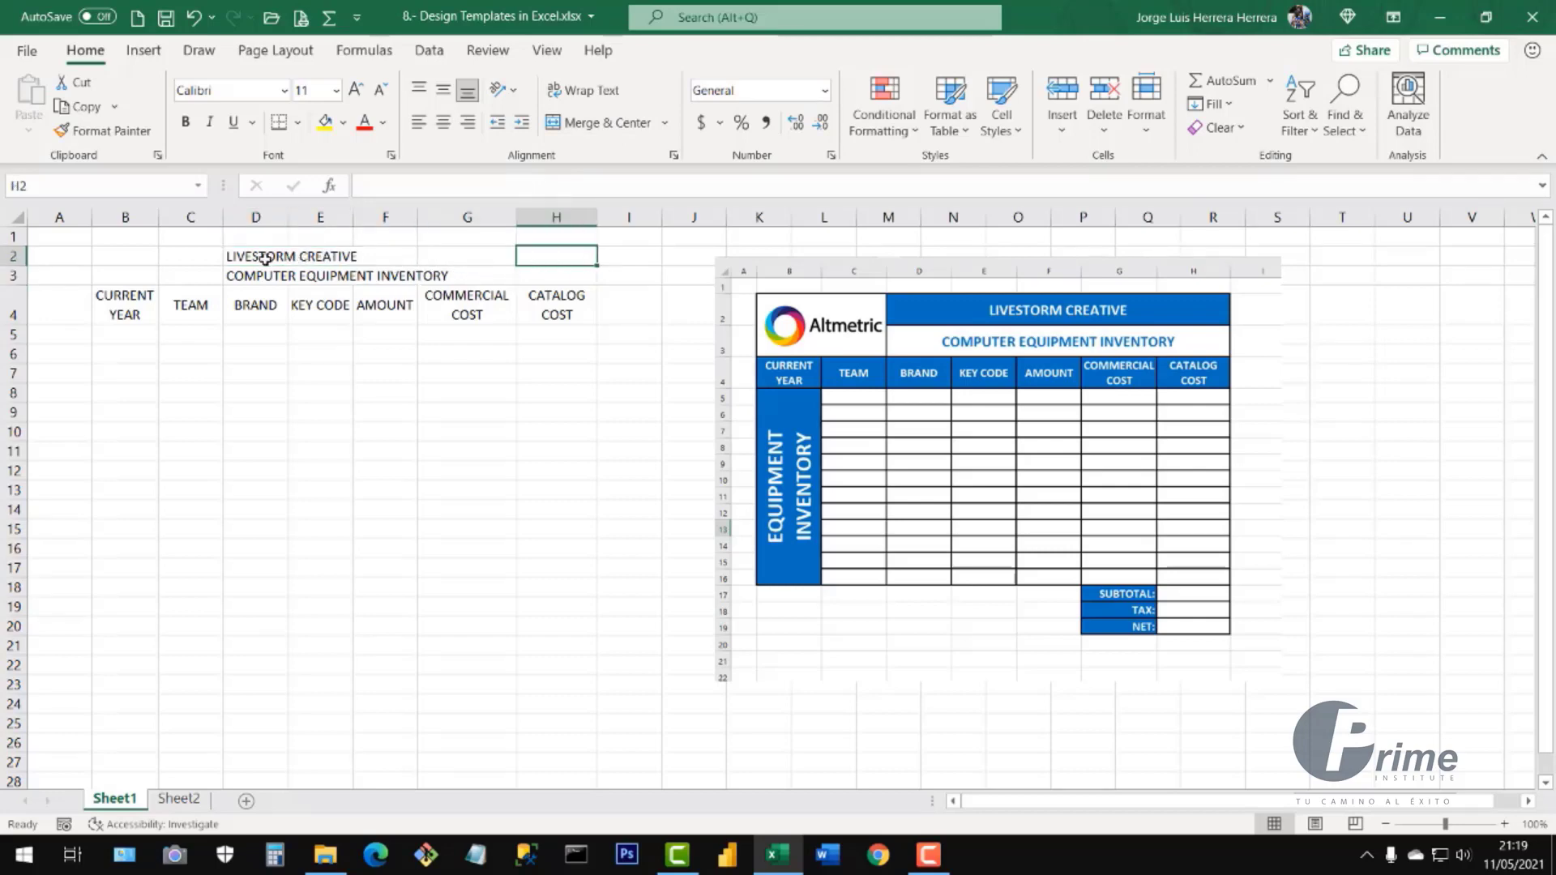
- Merge and center the LIVESTORM CREATIVE title across D2:H2 and the COMPUTER EQUIPMENT INVENTORY subtitle across D3:H3
left_click_drag(265, 257, 542, 257)
left_click(598, 126)
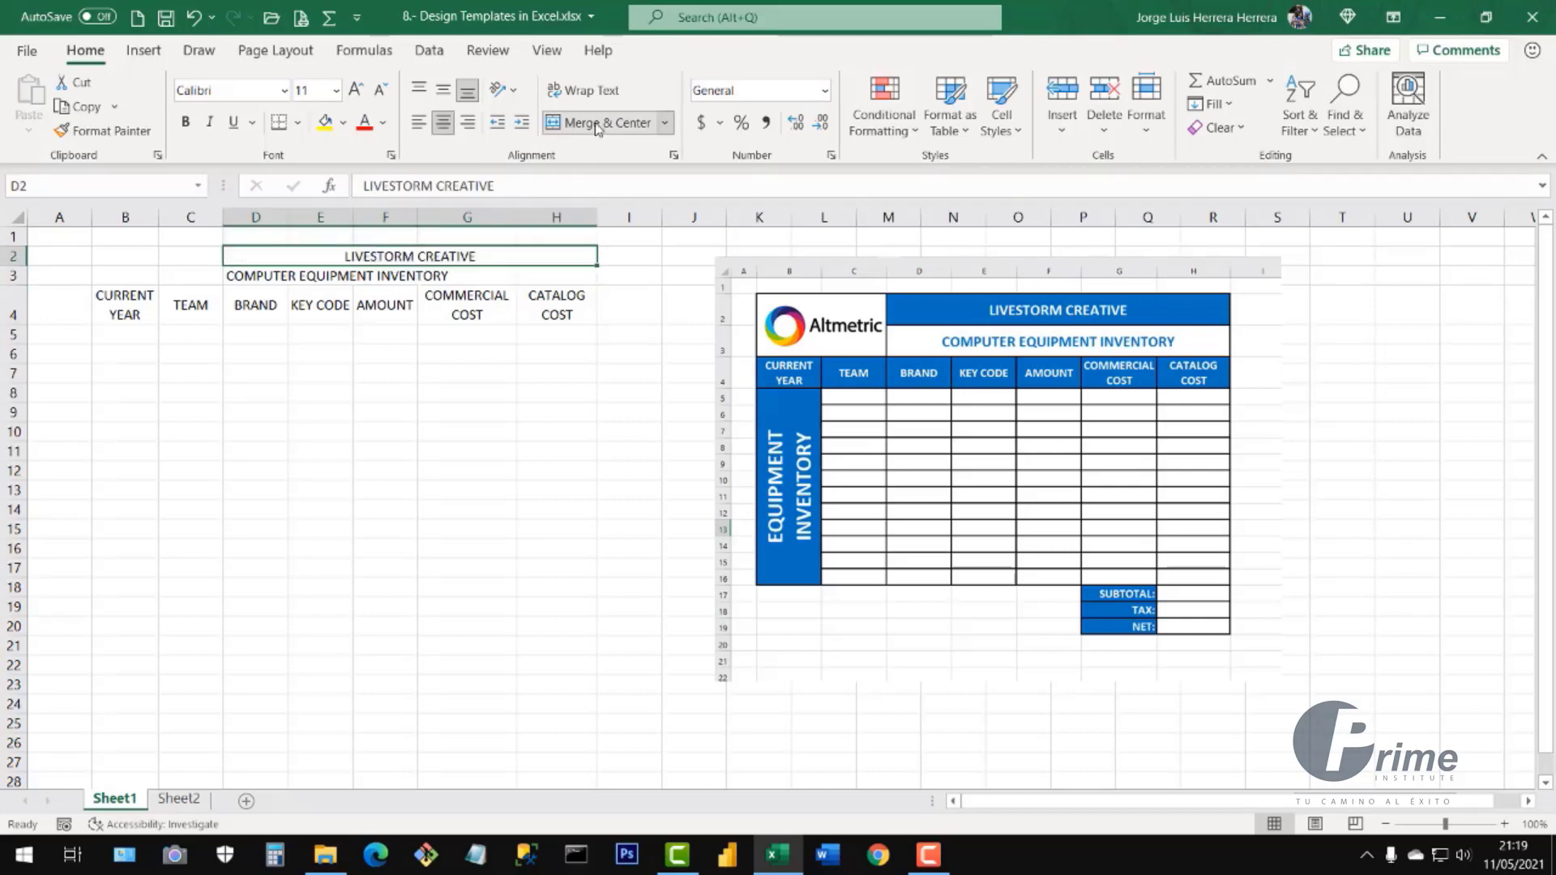
left_click_drag(262, 277, 568, 277)
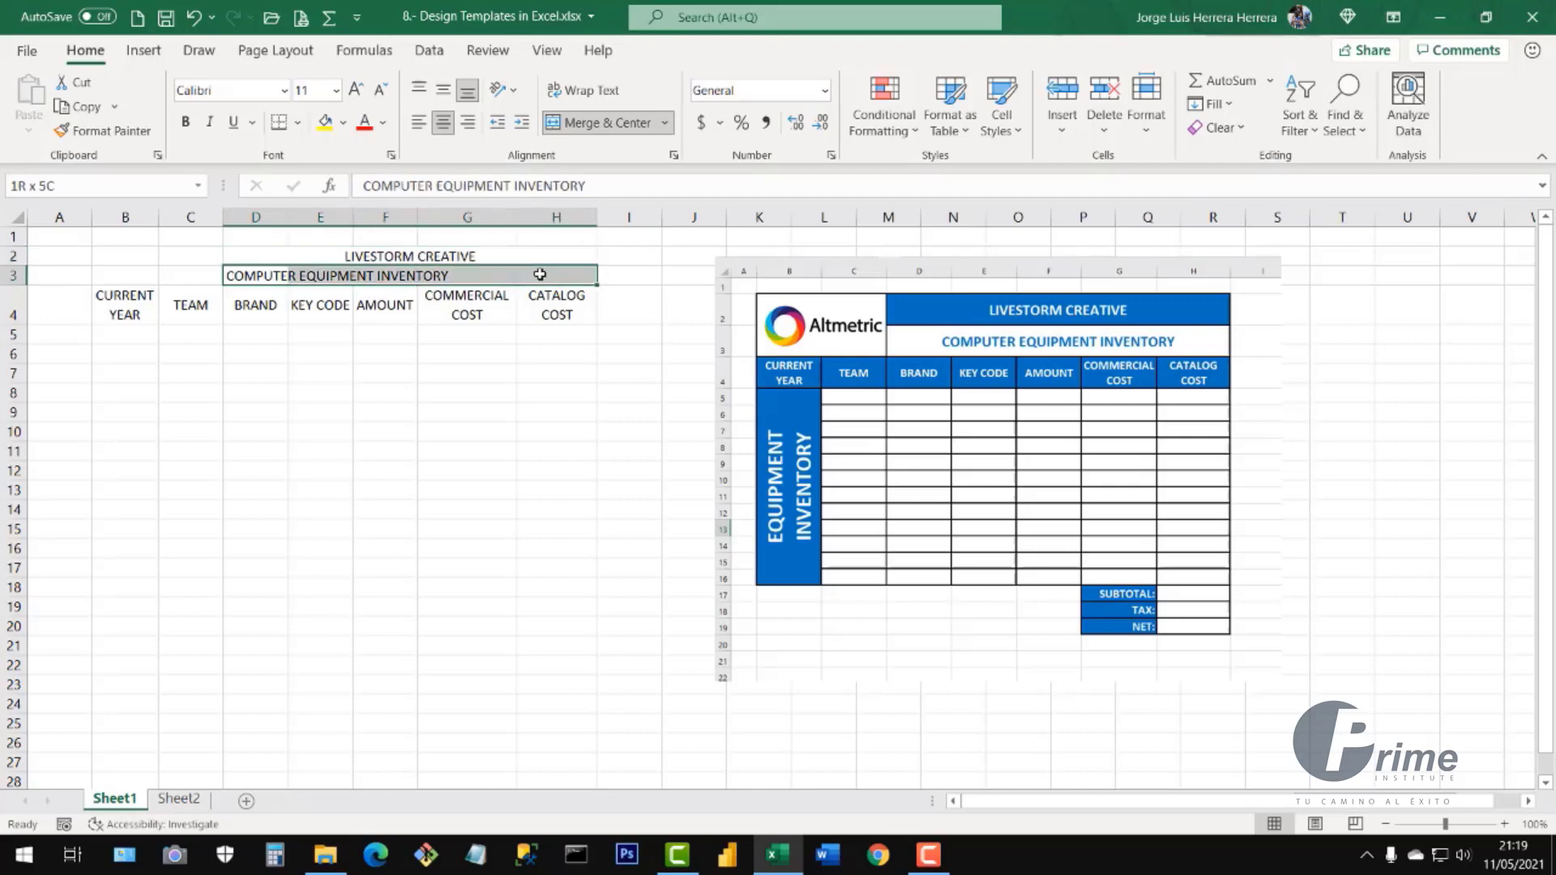
left_click(577, 125)
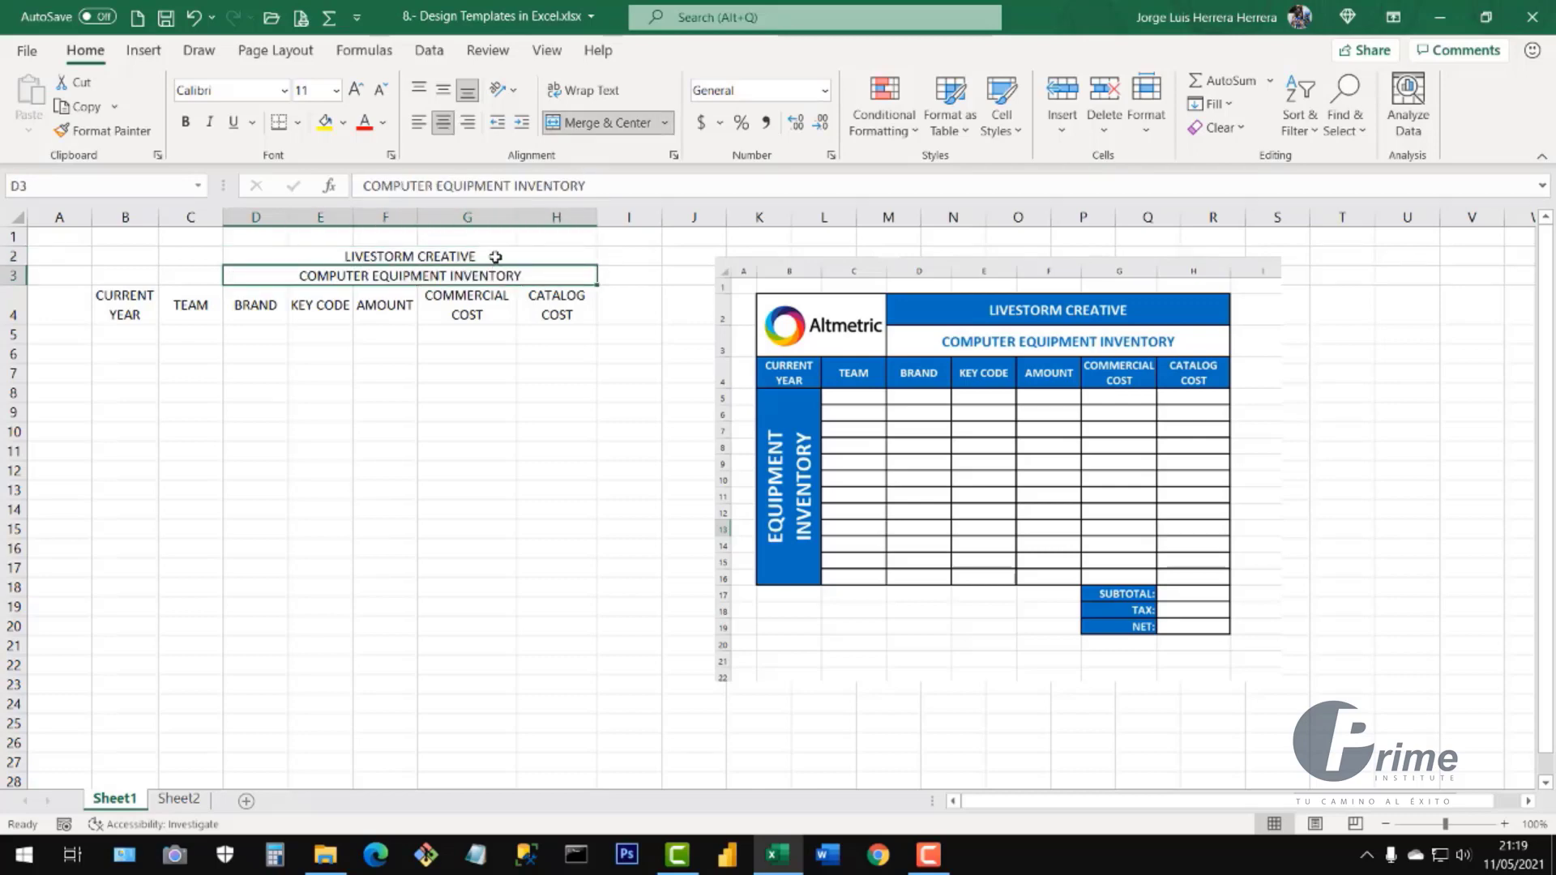
- Middle-align the title and subtitle vertically and increase the height of rows 2 and 3 equally to about double
left_click_drag(496, 258, 496, 270)
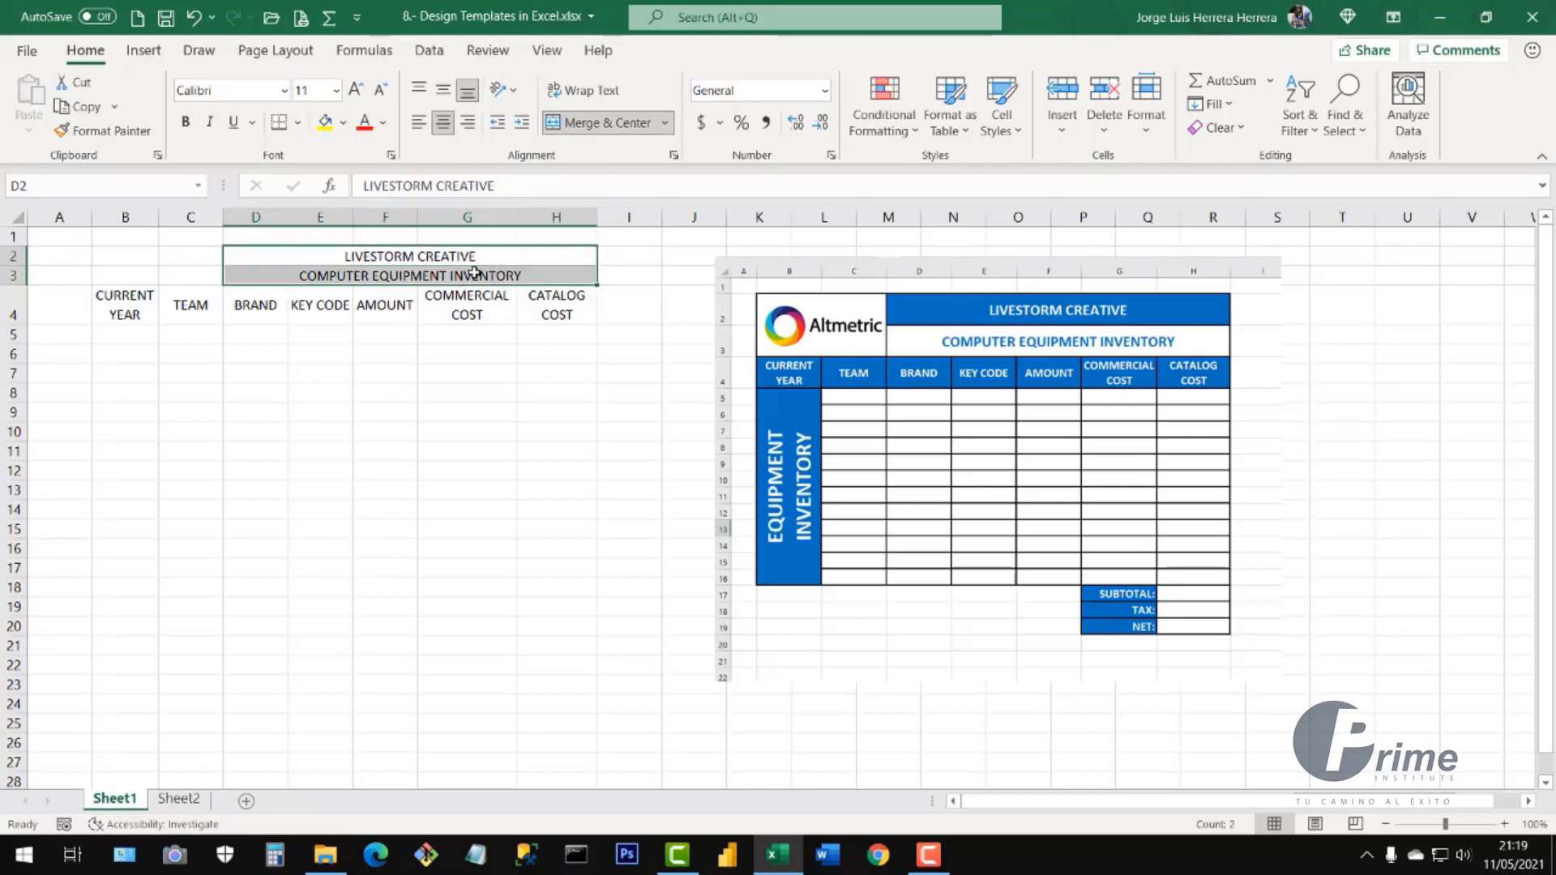
left_click(443, 89)
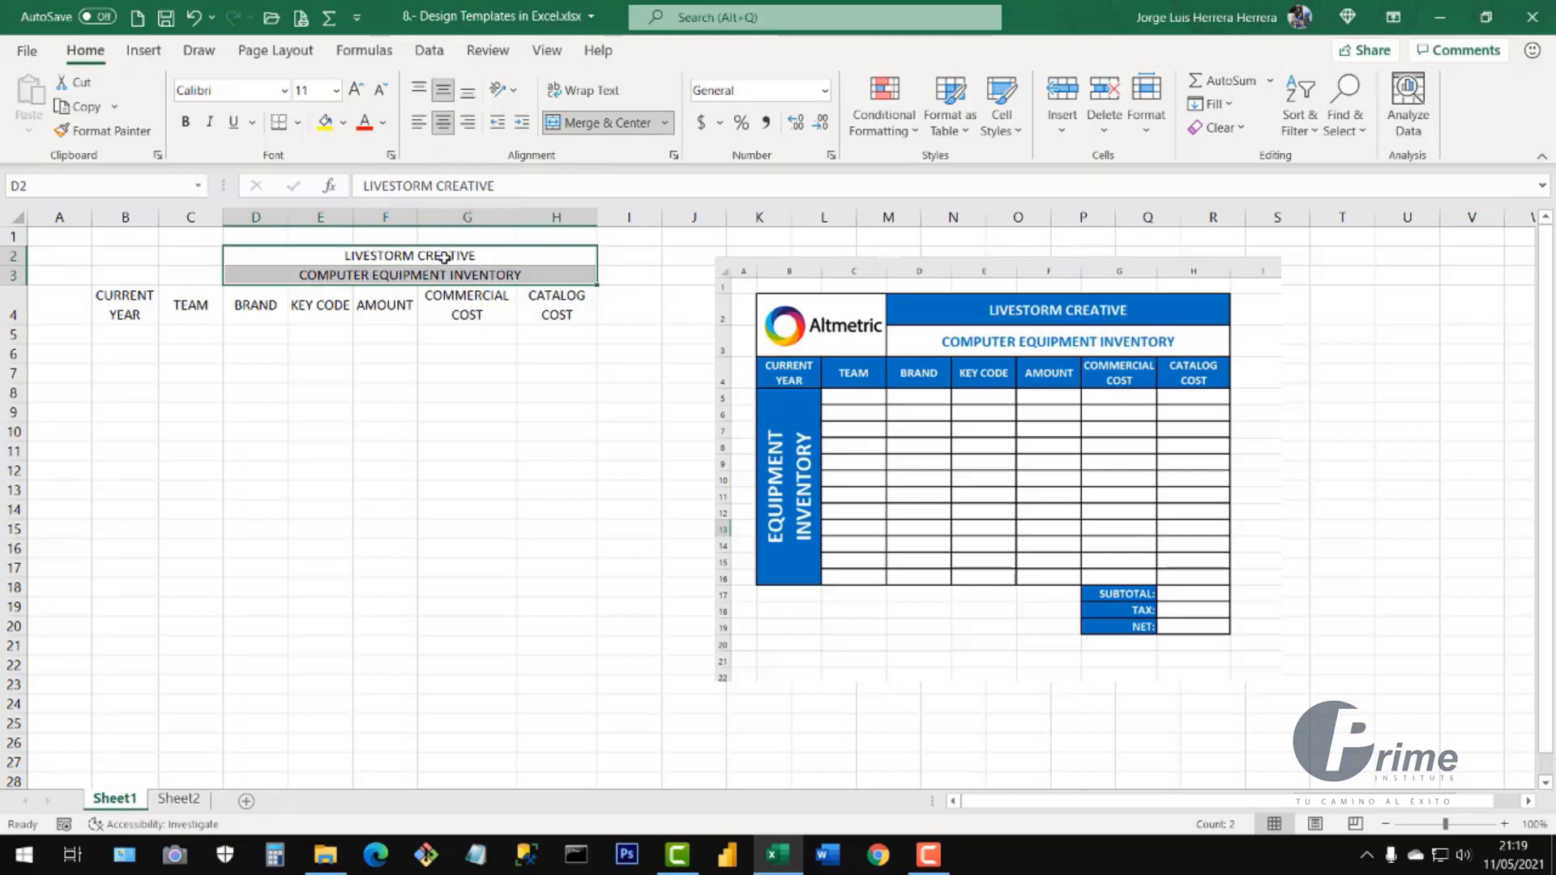
left_click(370, 393)
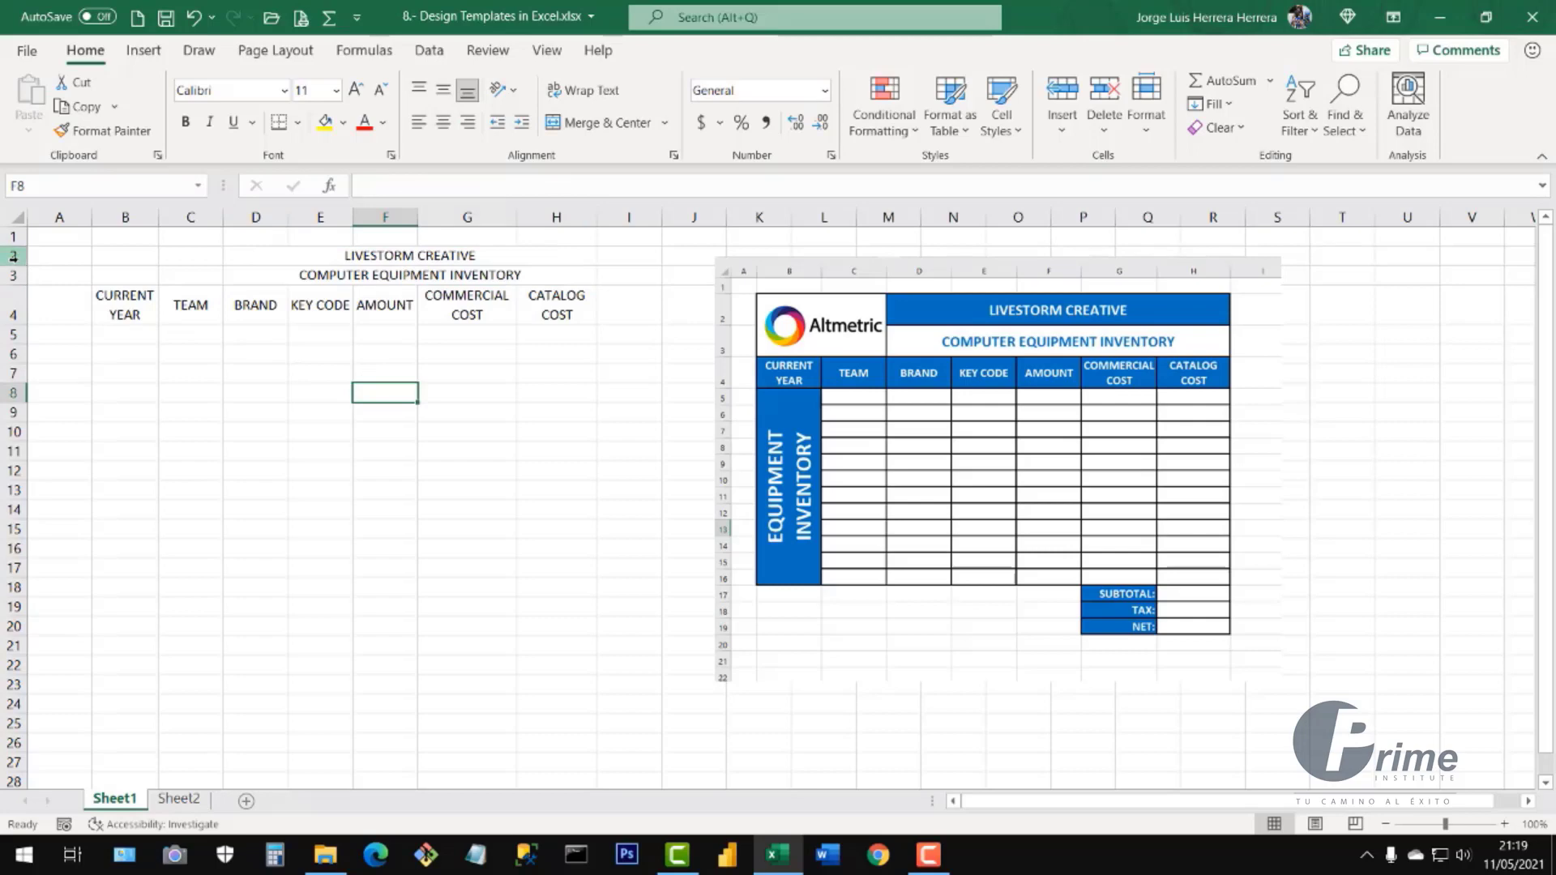
left_click_drag(13, 256, 21, 305)
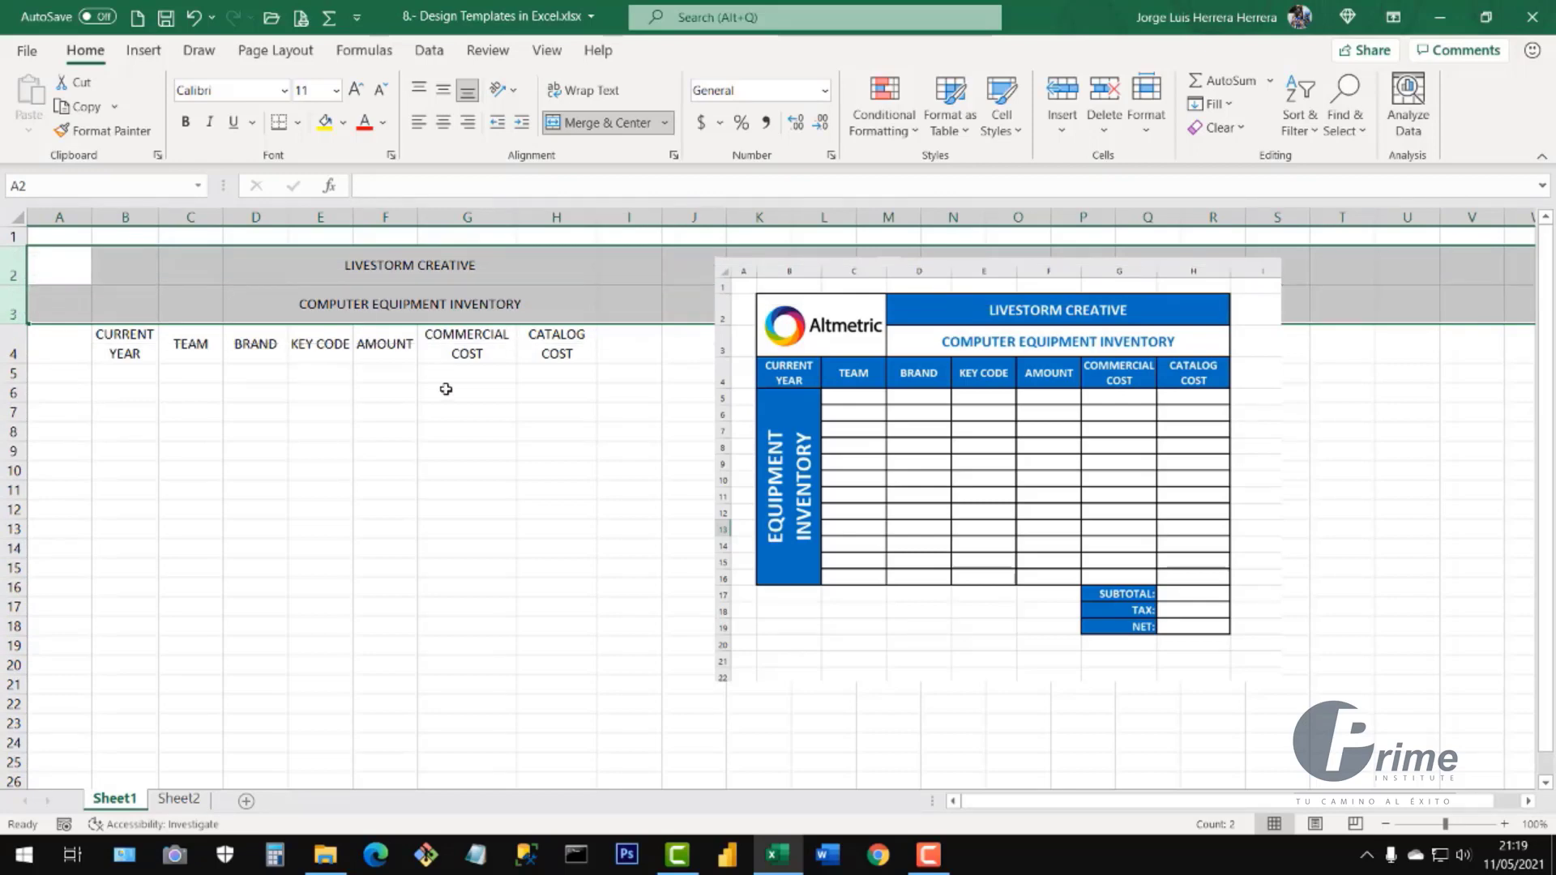
left_click(459, 412)
left_click_drag(370, 272, 370, 302)
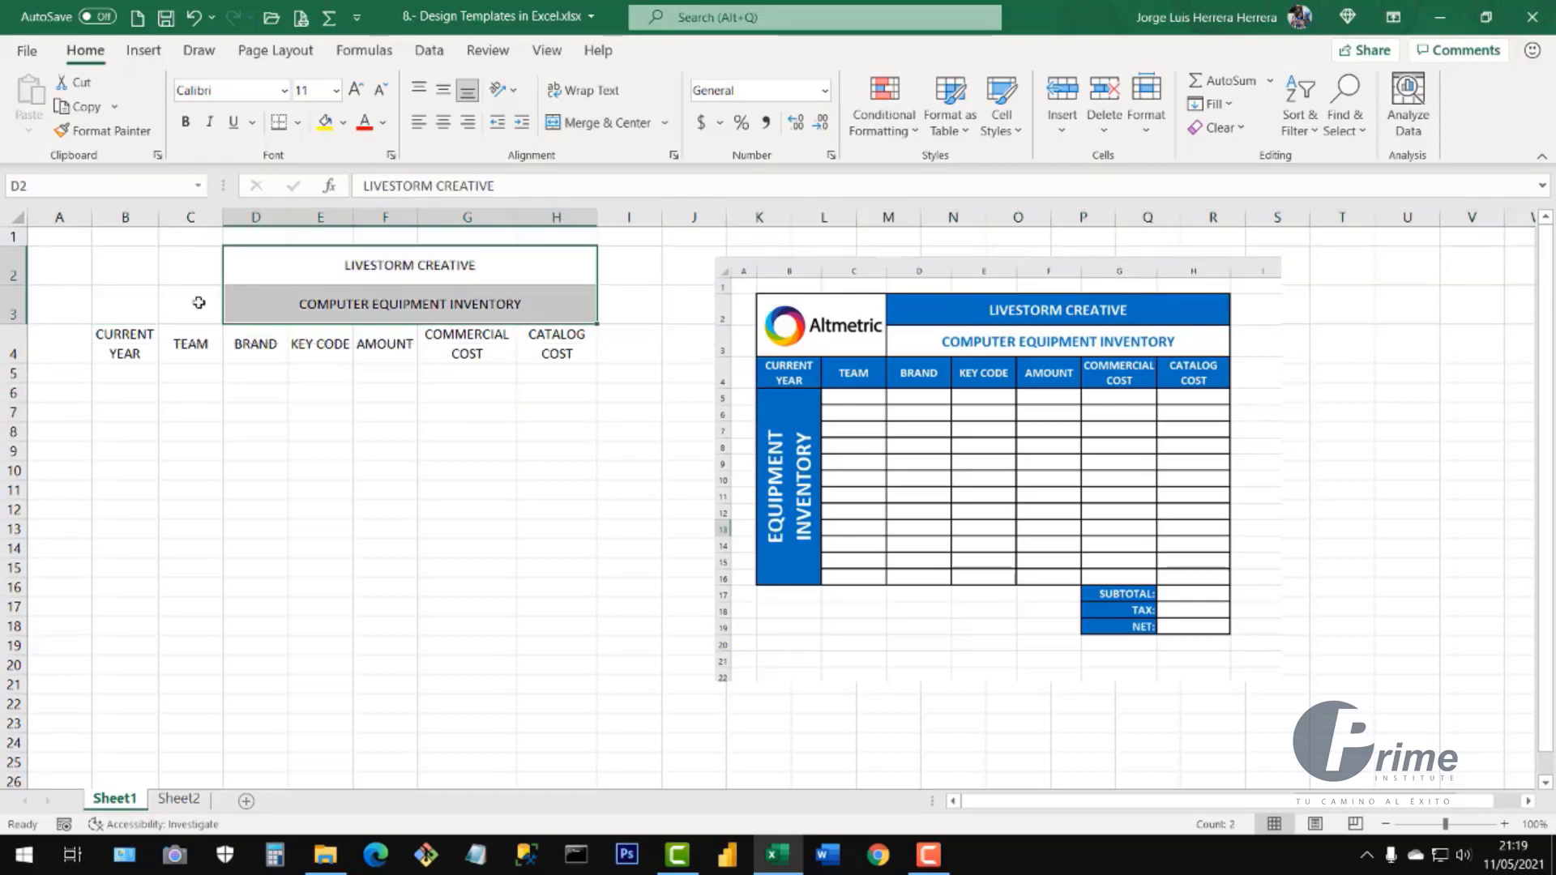
left_click_drag(76, 264, 186, 305)
left_click(326, 451)
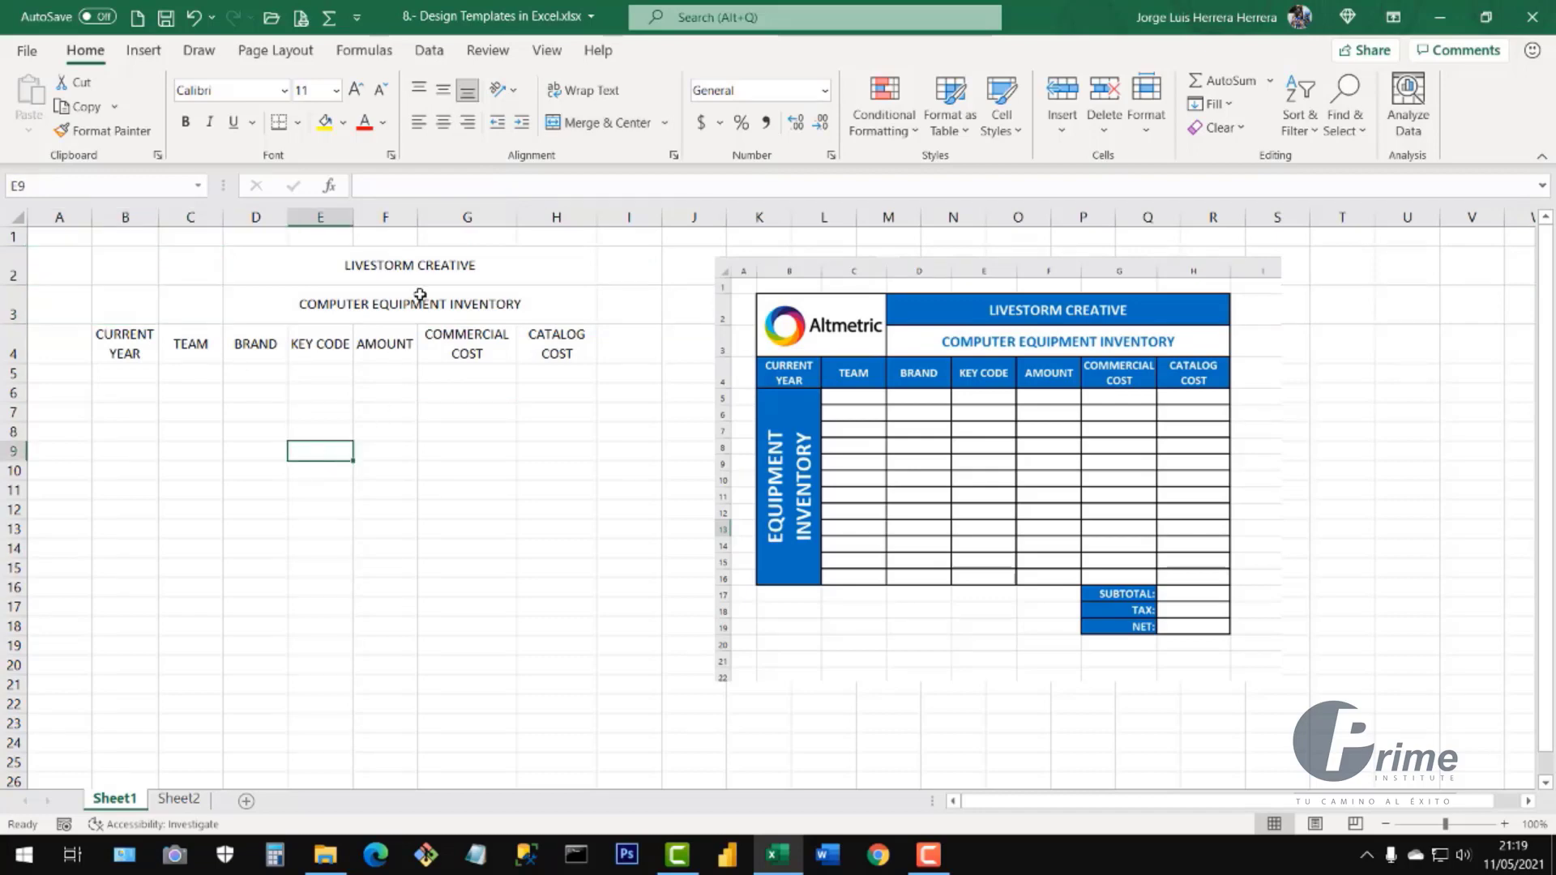
left_click(413, 267)
left_click(421, 304)
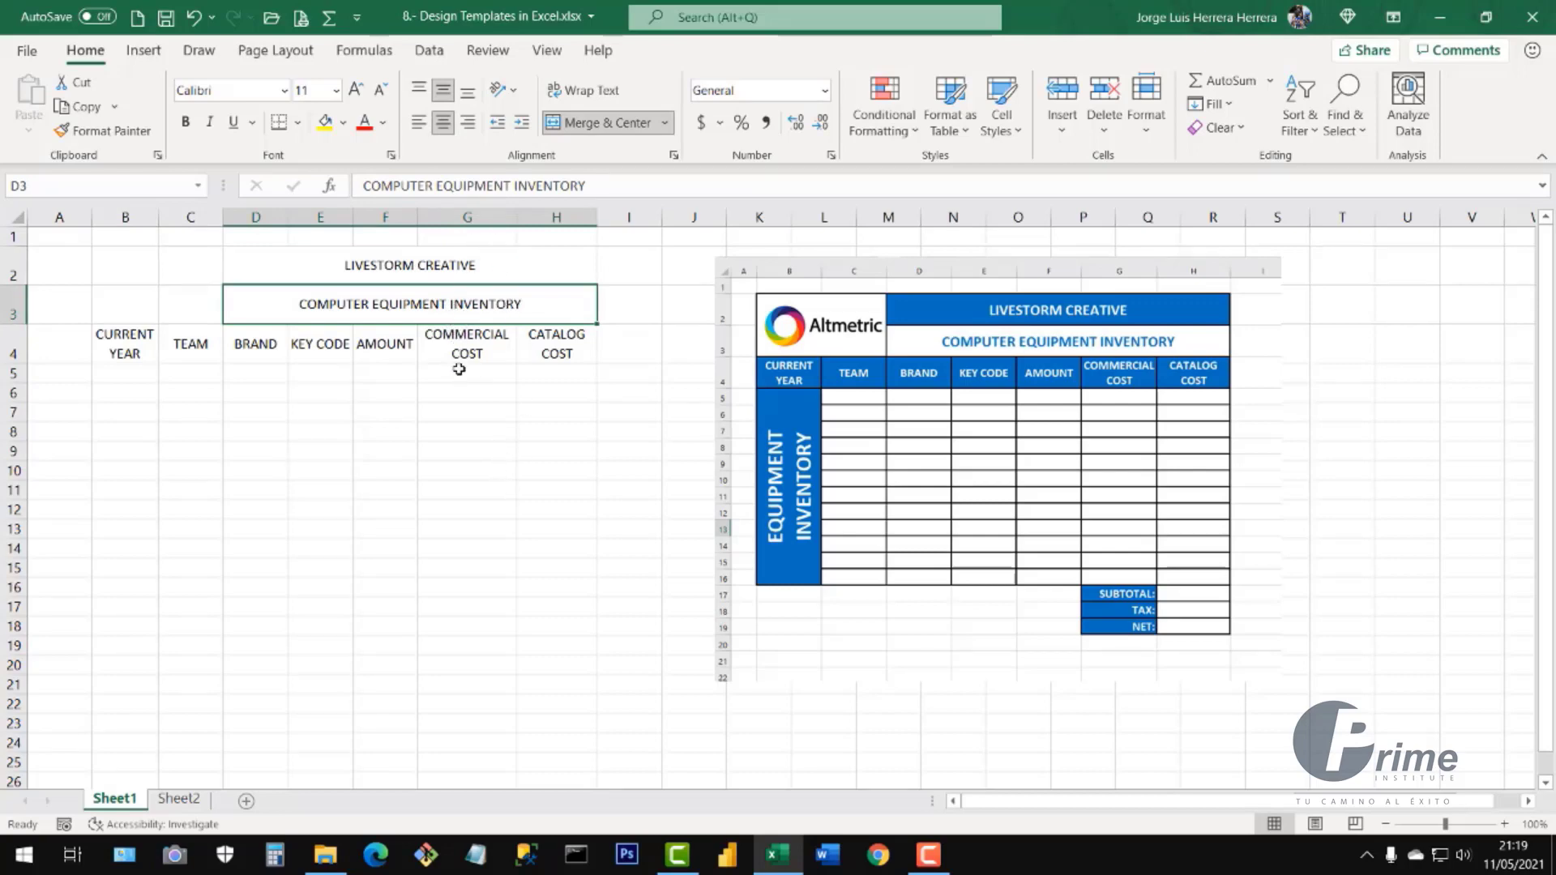
- Enter the labels SUBTOTAL:, TAX: and NET: in cells G17, G18 and G19
left_click(467, 218)
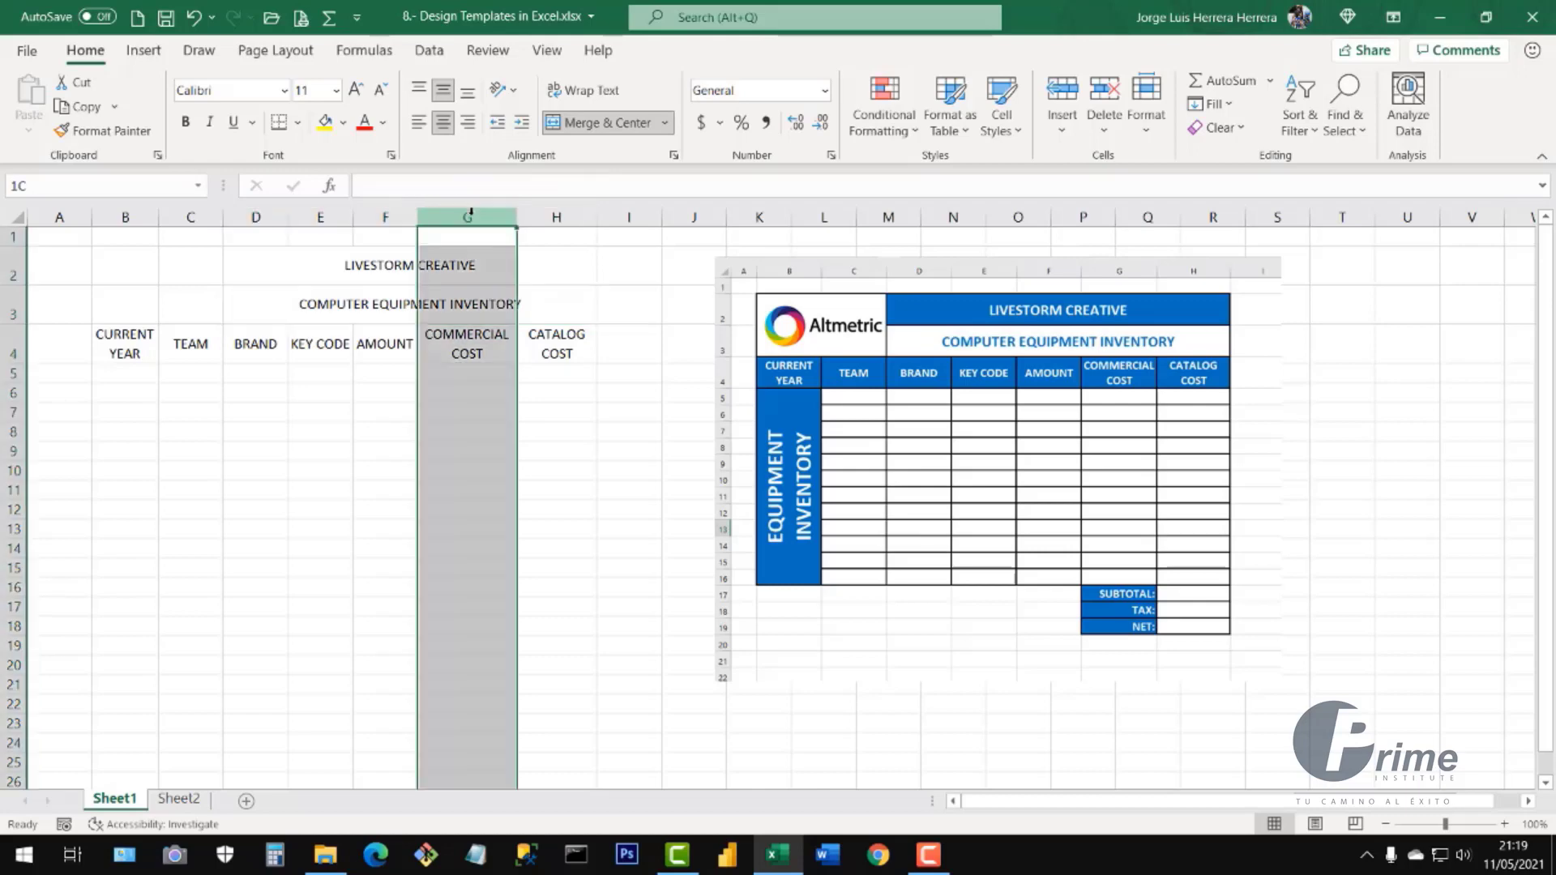
left_click(450, 607)
type("SUBTOTAL")
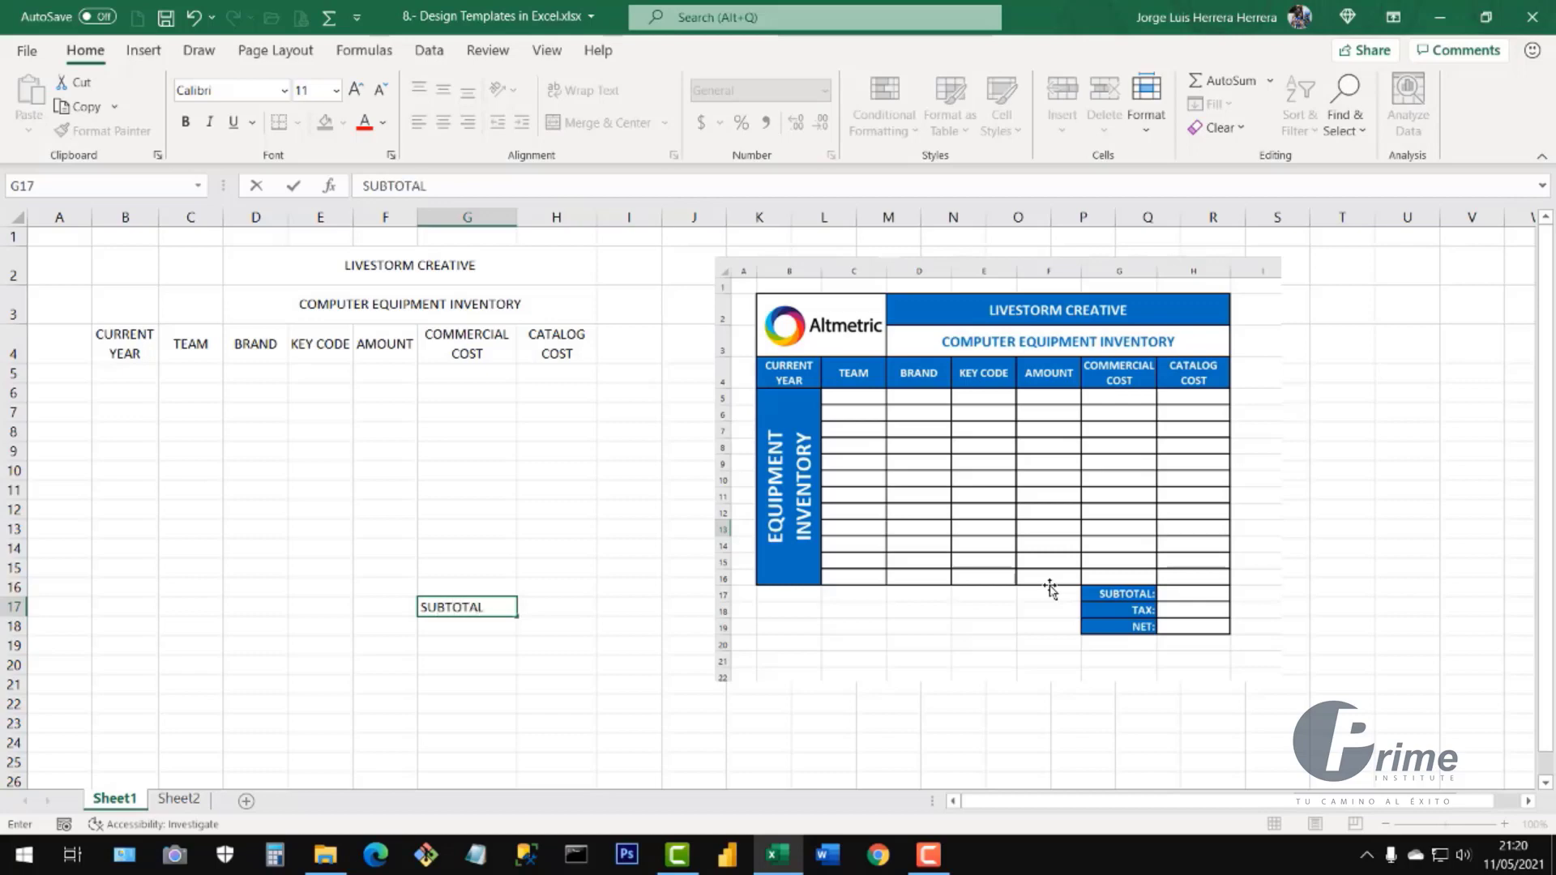
type(":")
key("Return")
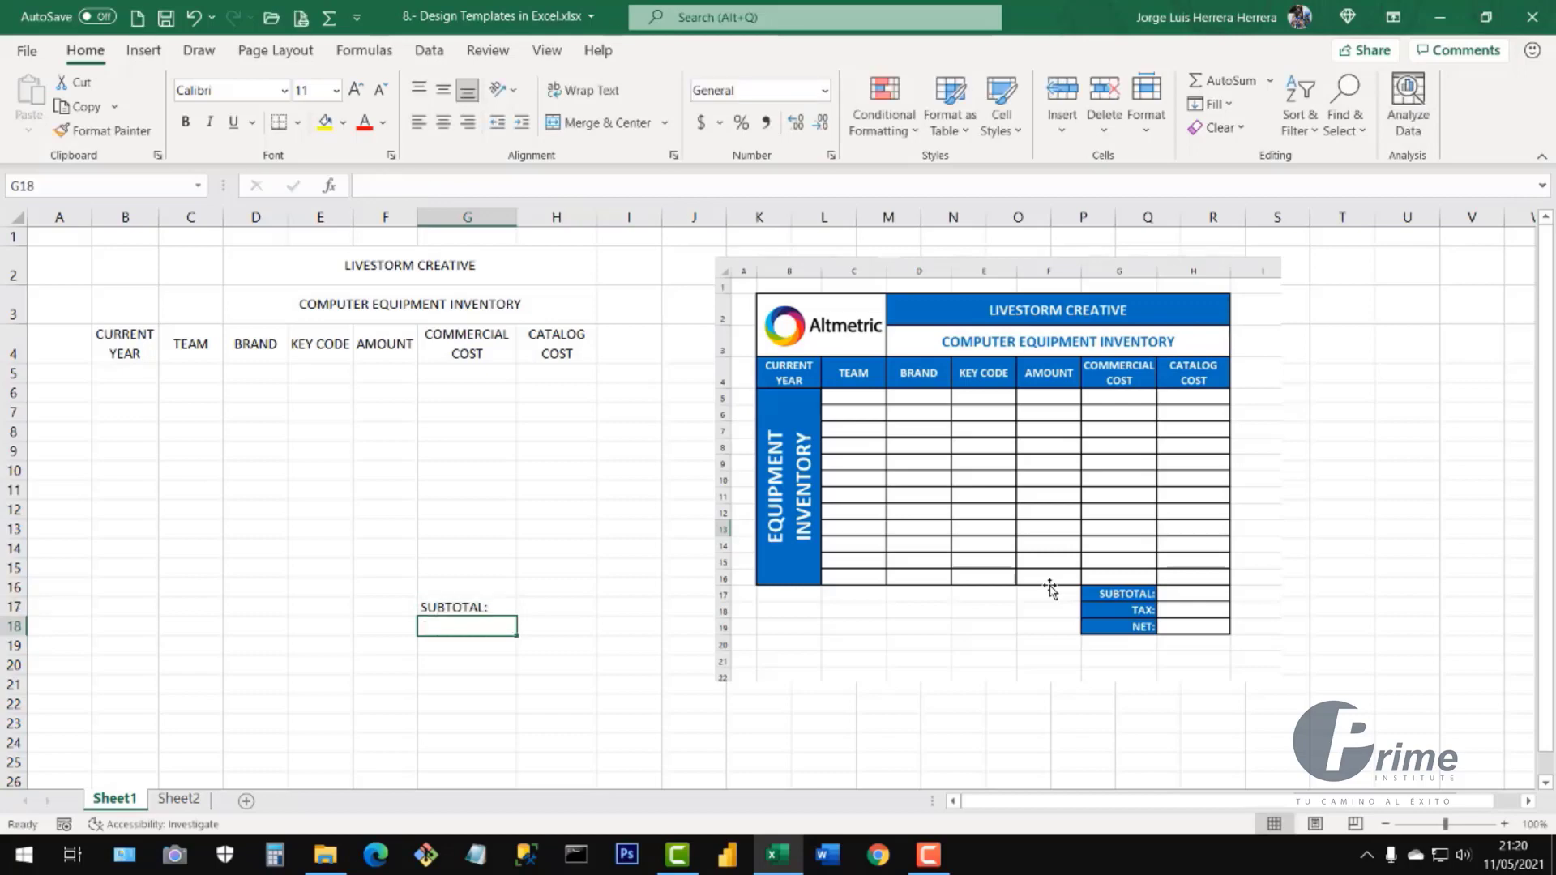
type("TAX:")
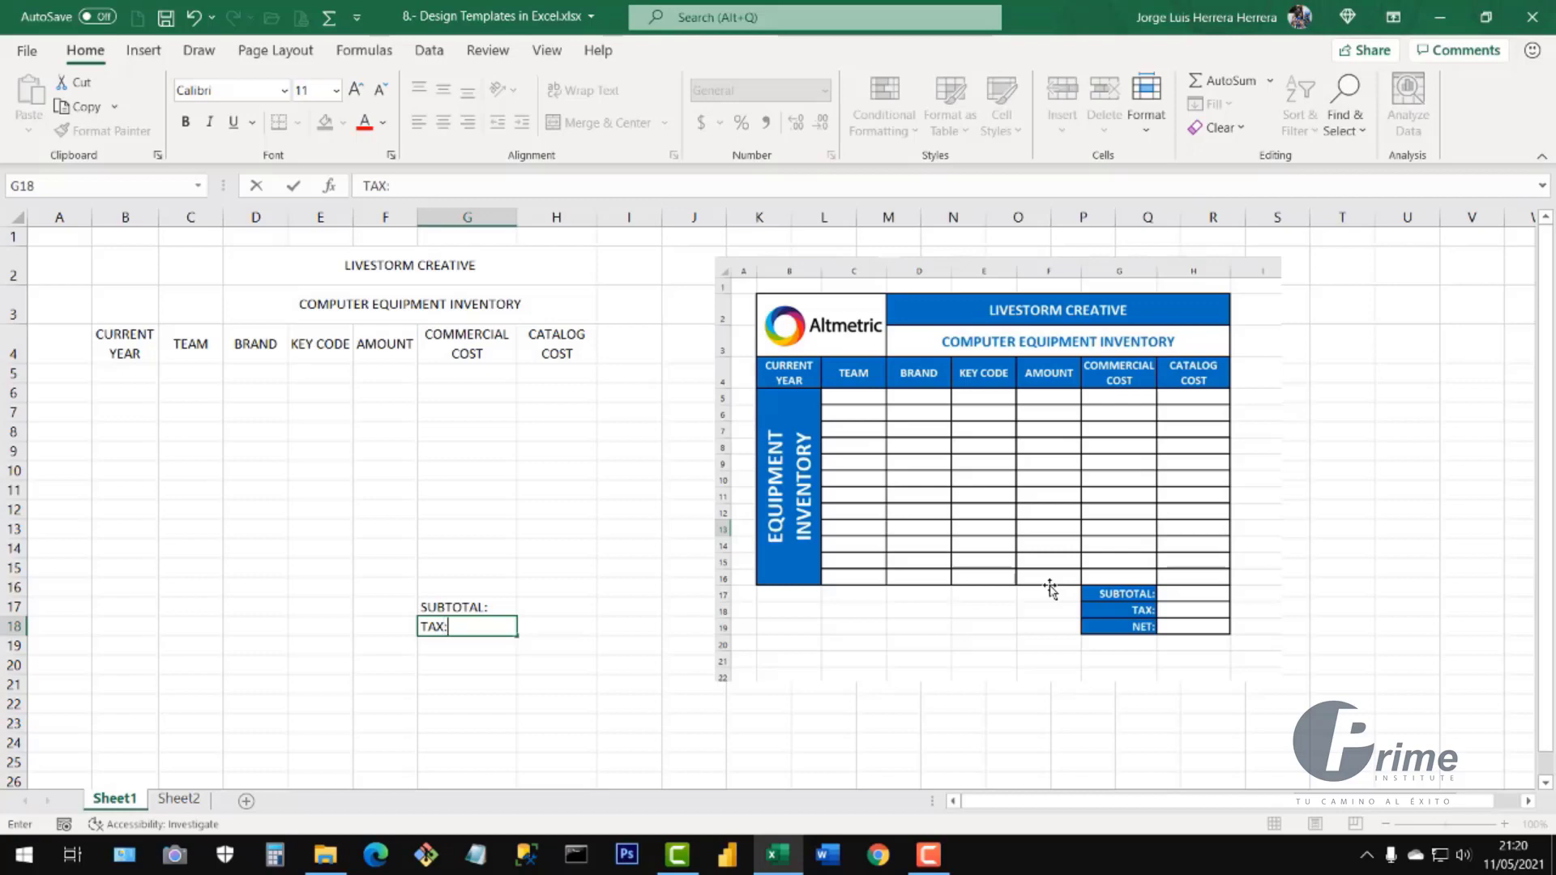
key("Return")
type("NET:")
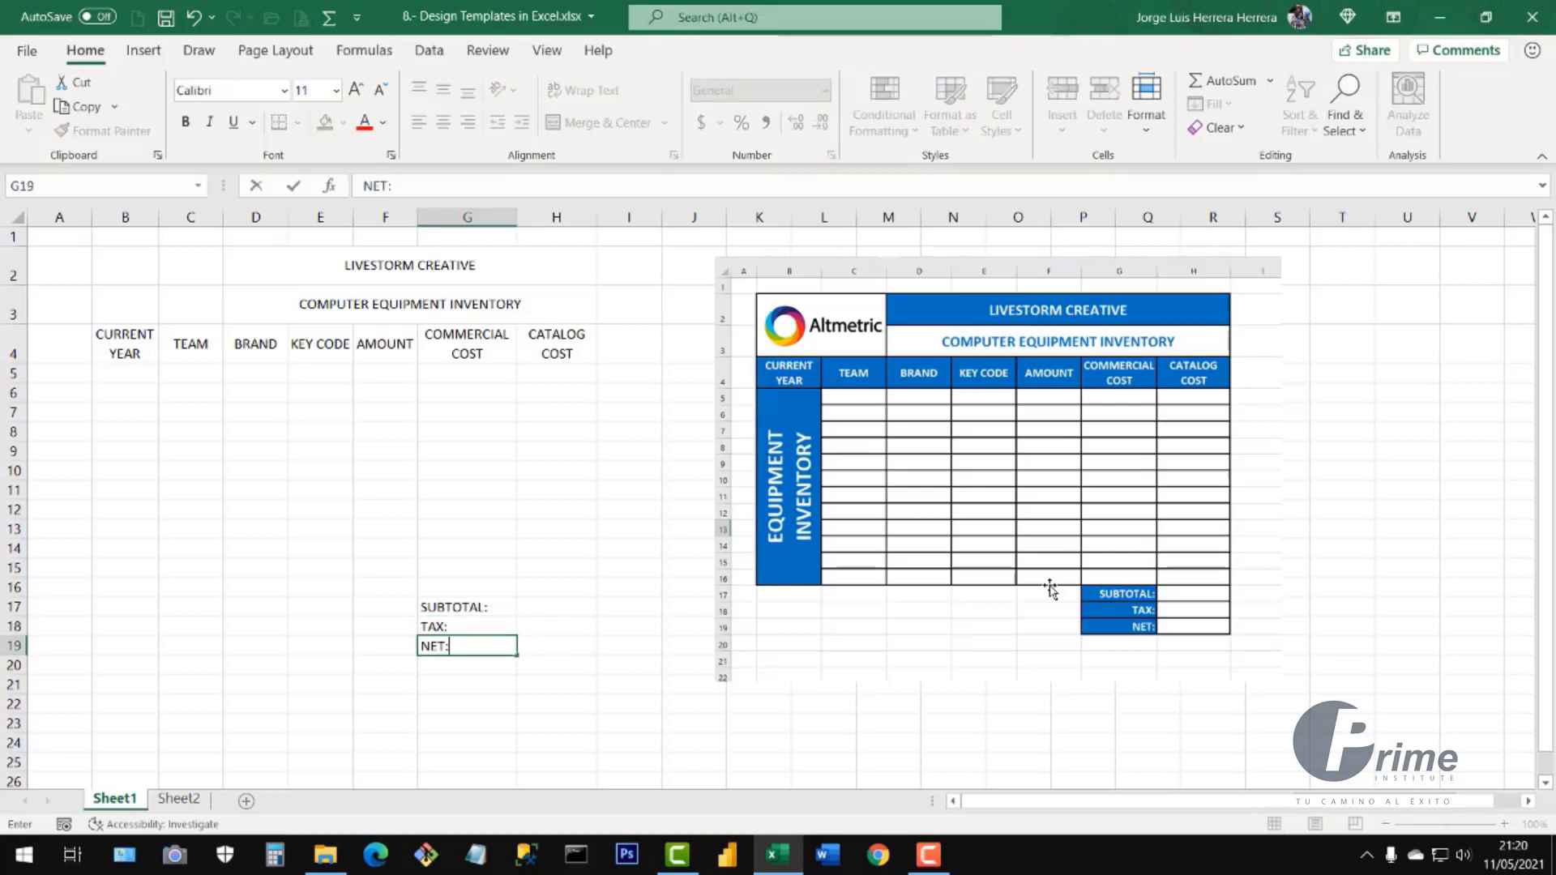
key("Return")
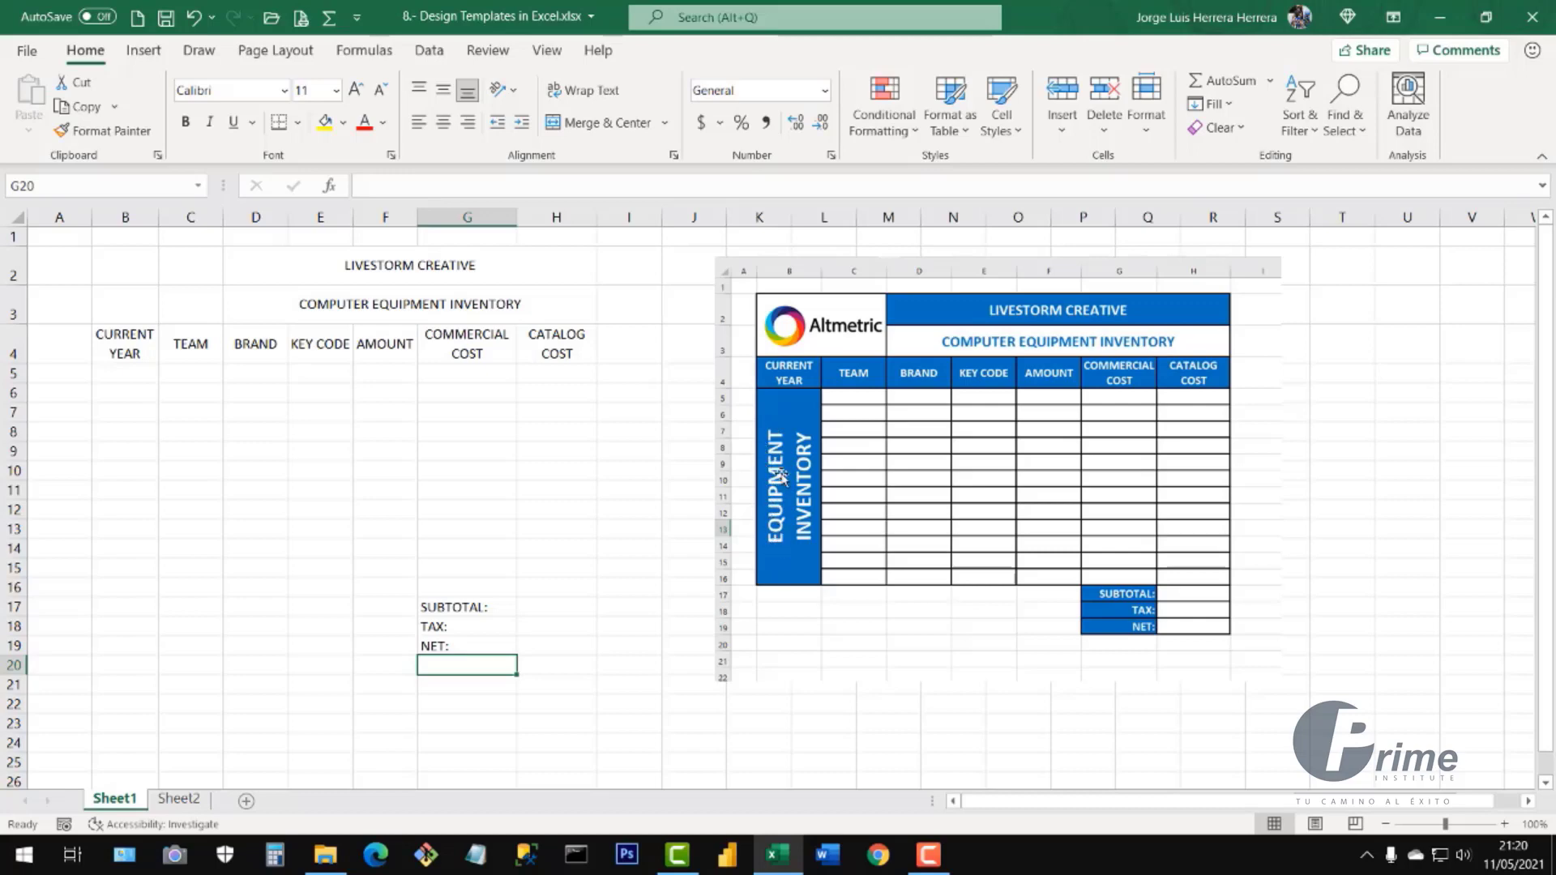
- Enter the side label EQUIPMENT INVENTORY in cell B5
left_click(126, 378)
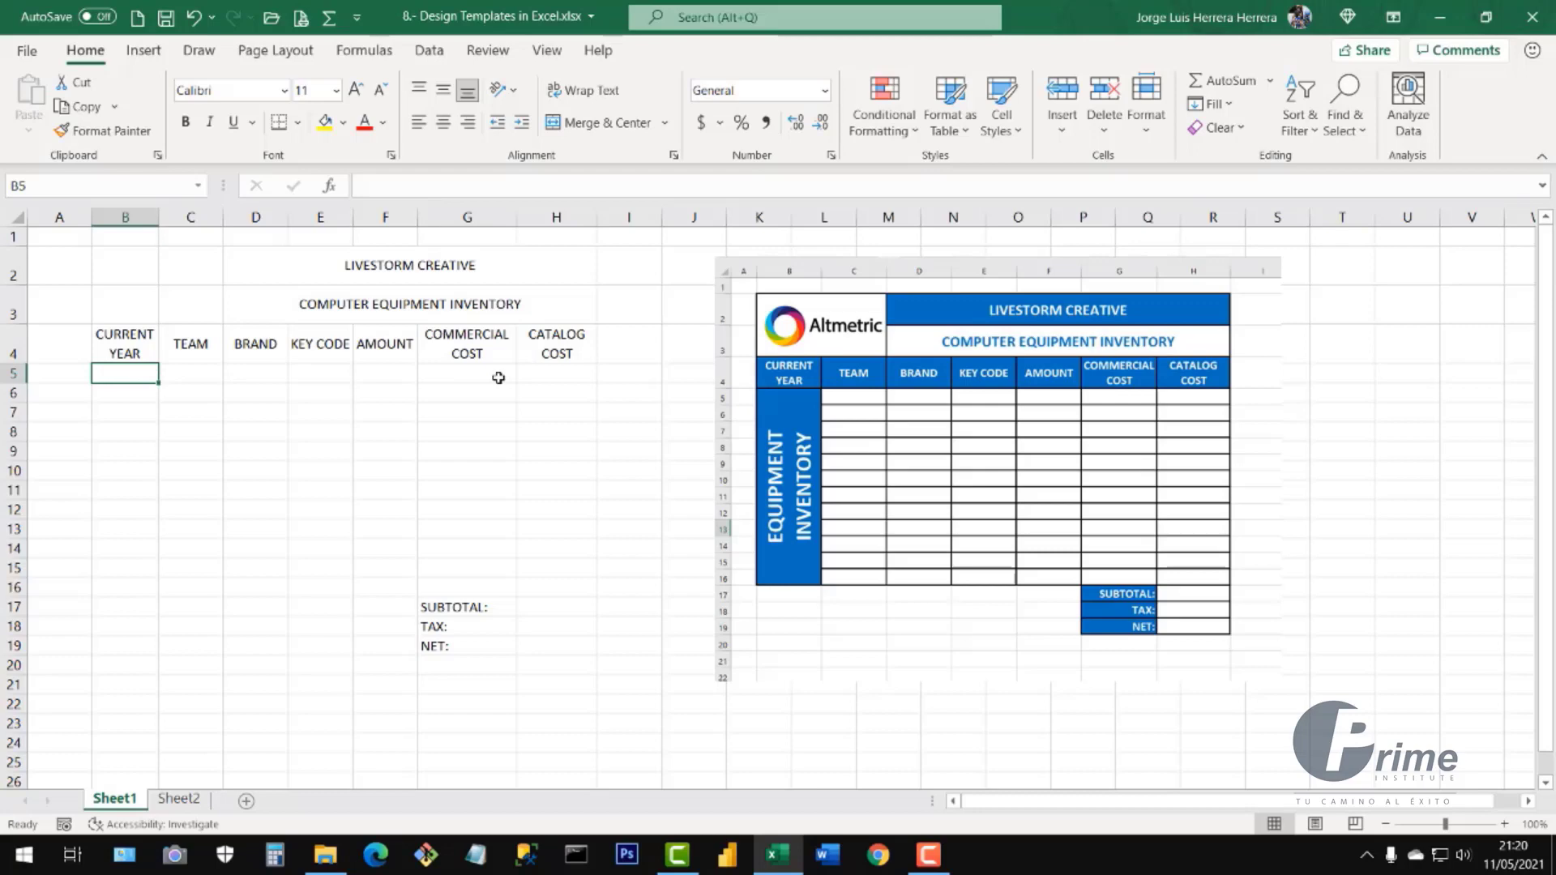
type("EQ")
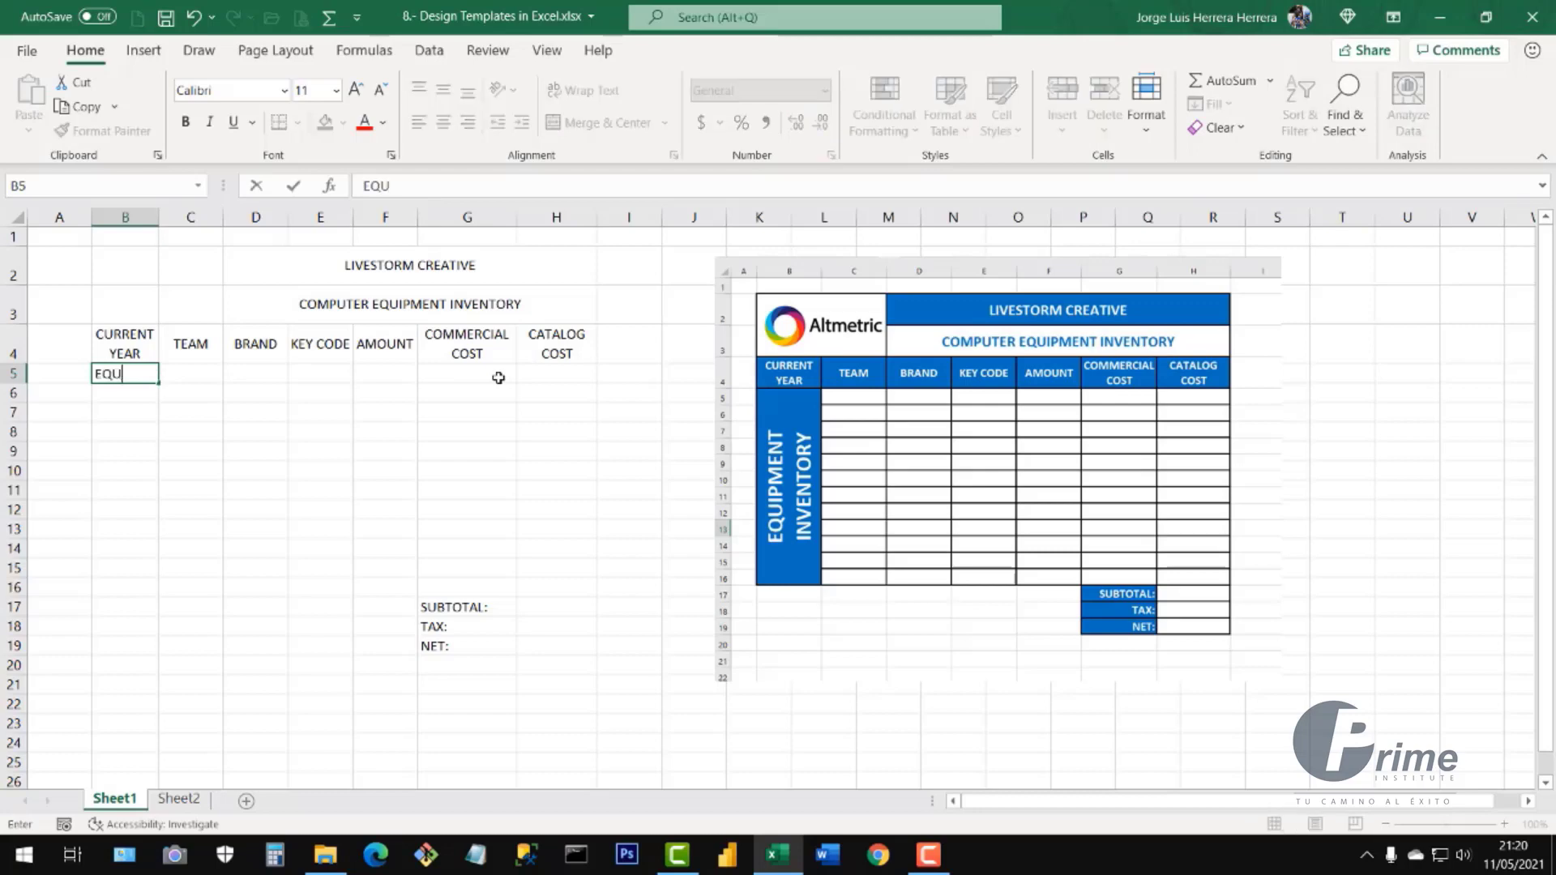
type("UIOPM")
type("MENT IN")
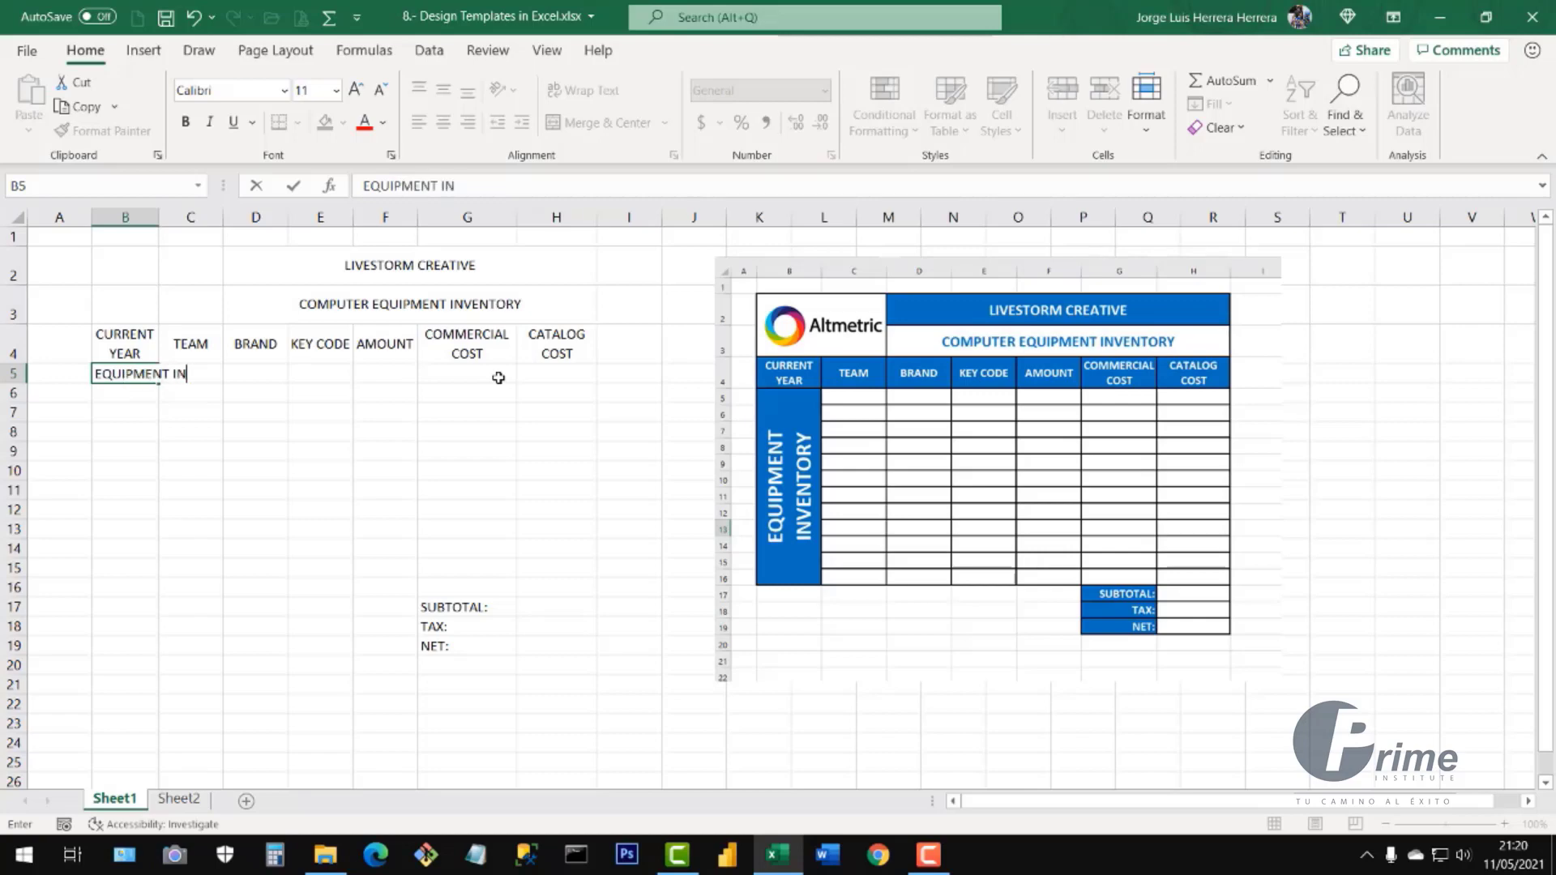
type("VENTORY")
key("Return")
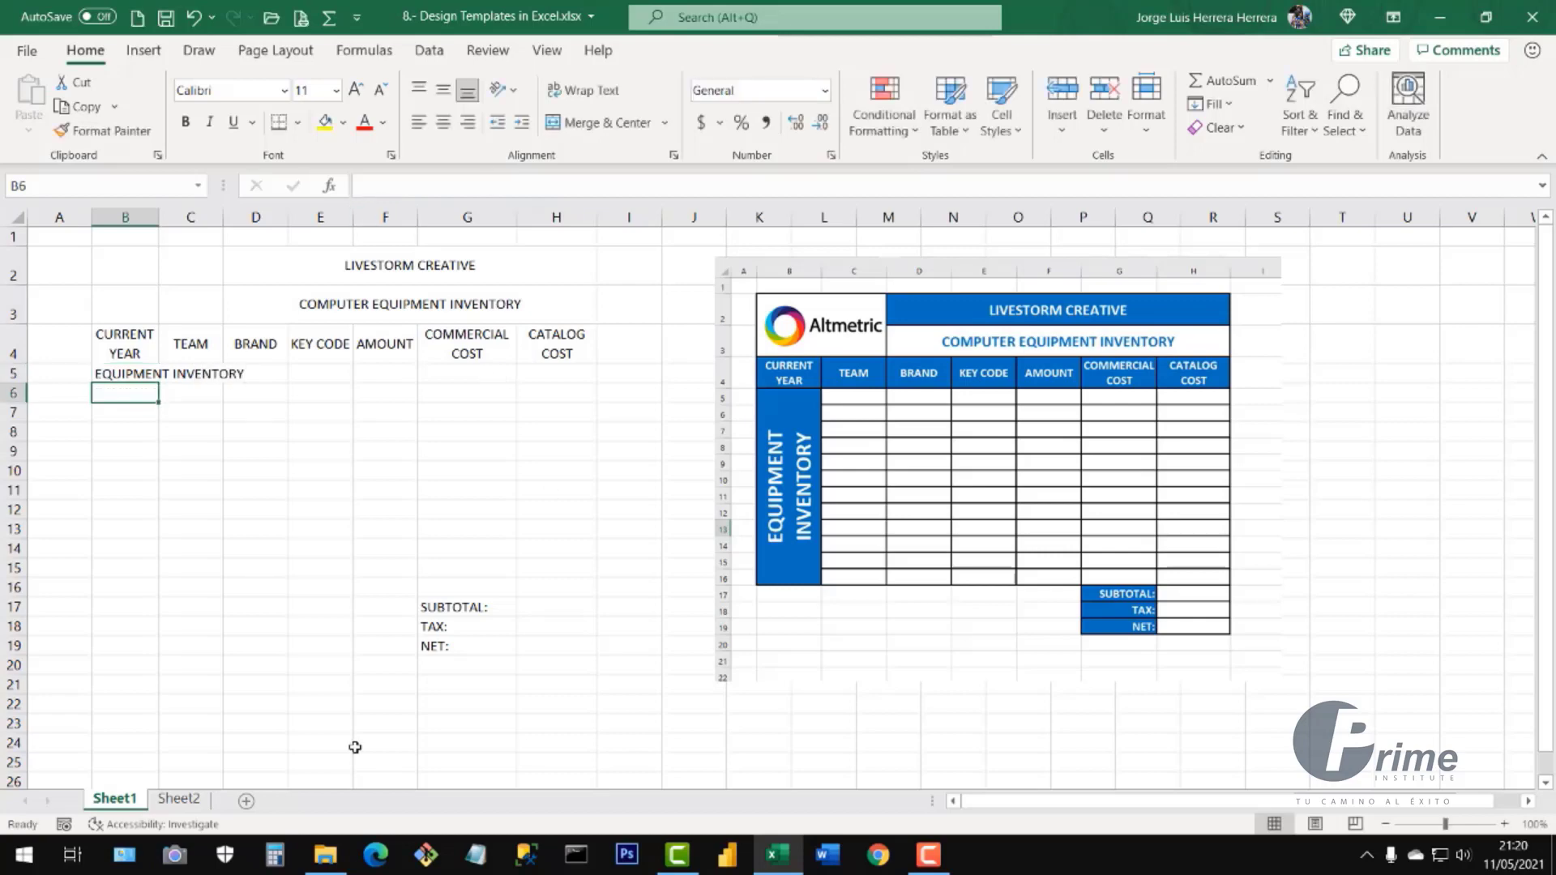
- Merge and center B5:B16 for the EQUIPMENT INVENTORY label and wrap its text
left_click(134, 377)
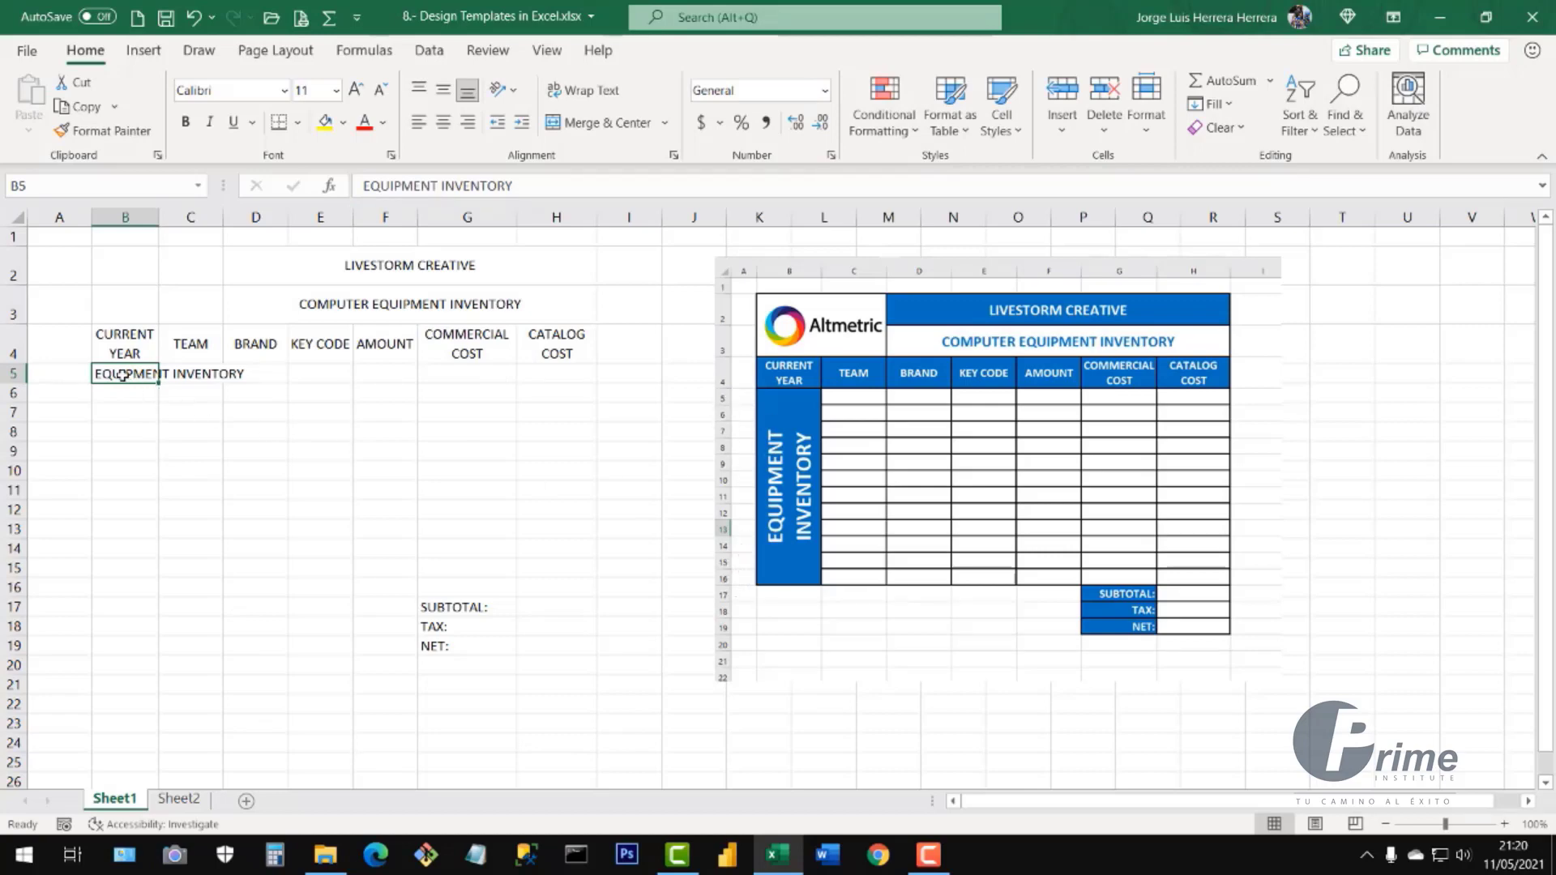
left_click_drag(122, 400, 122, 585)
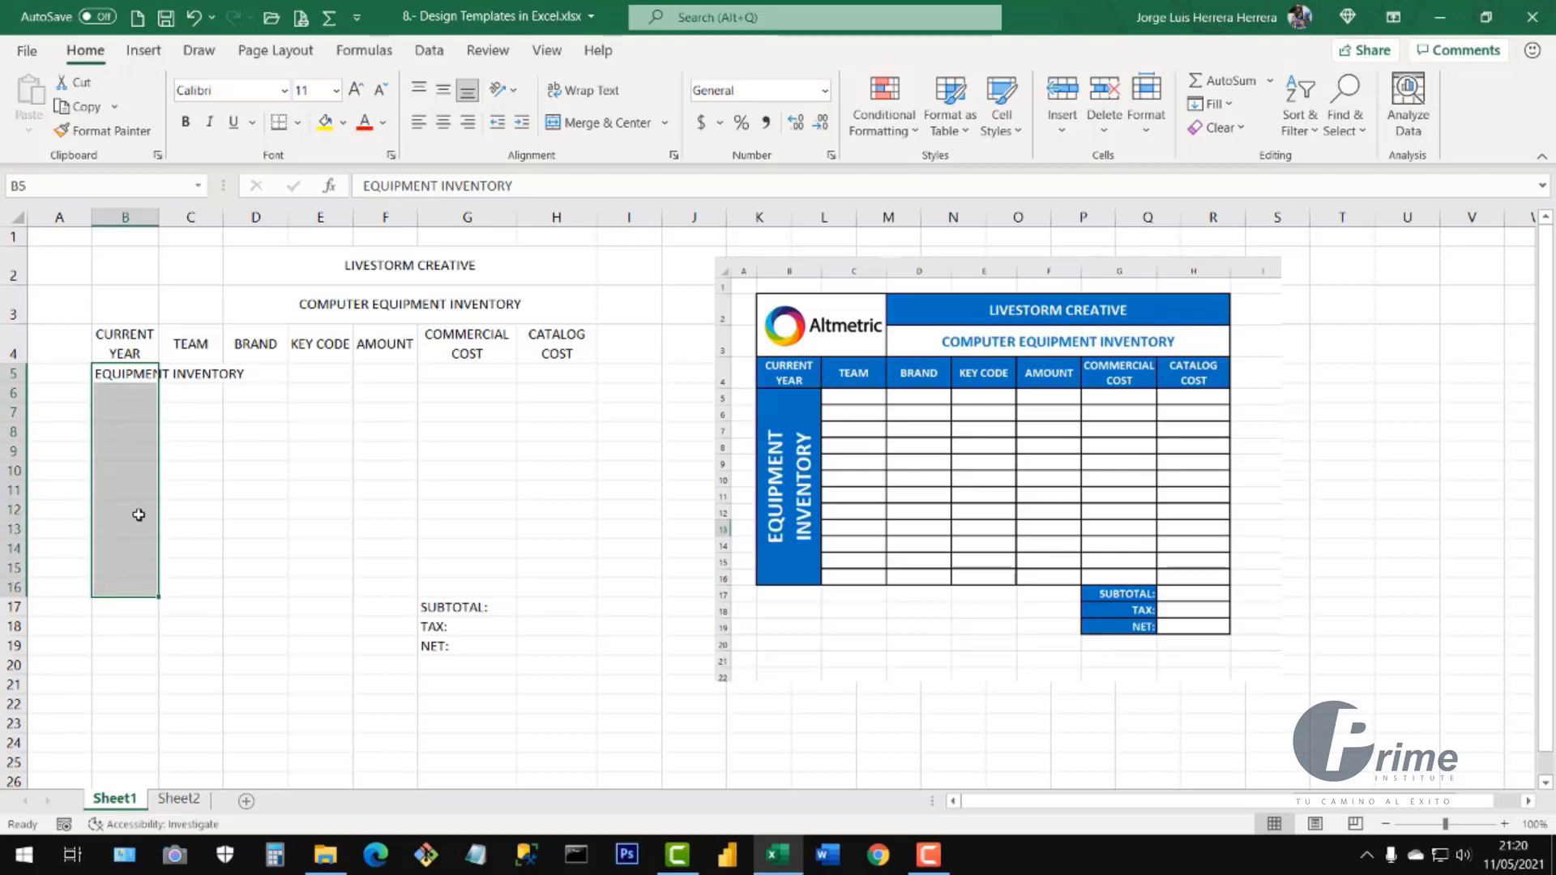
left_click(136, 604)
left_click_drag(132, 380, 133, 590)
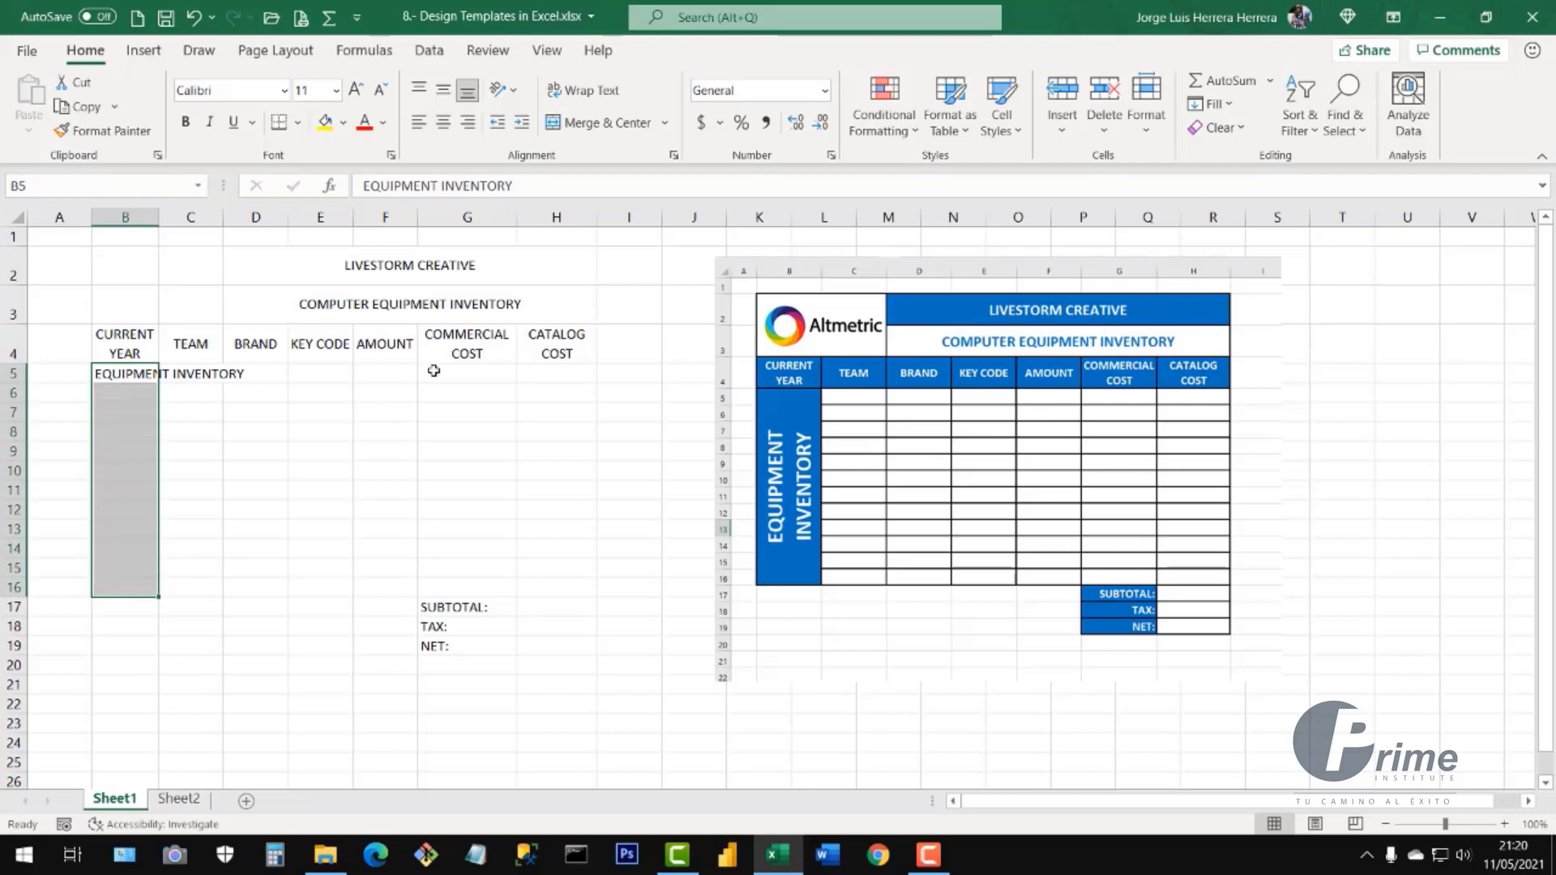
left_click(598, 126)
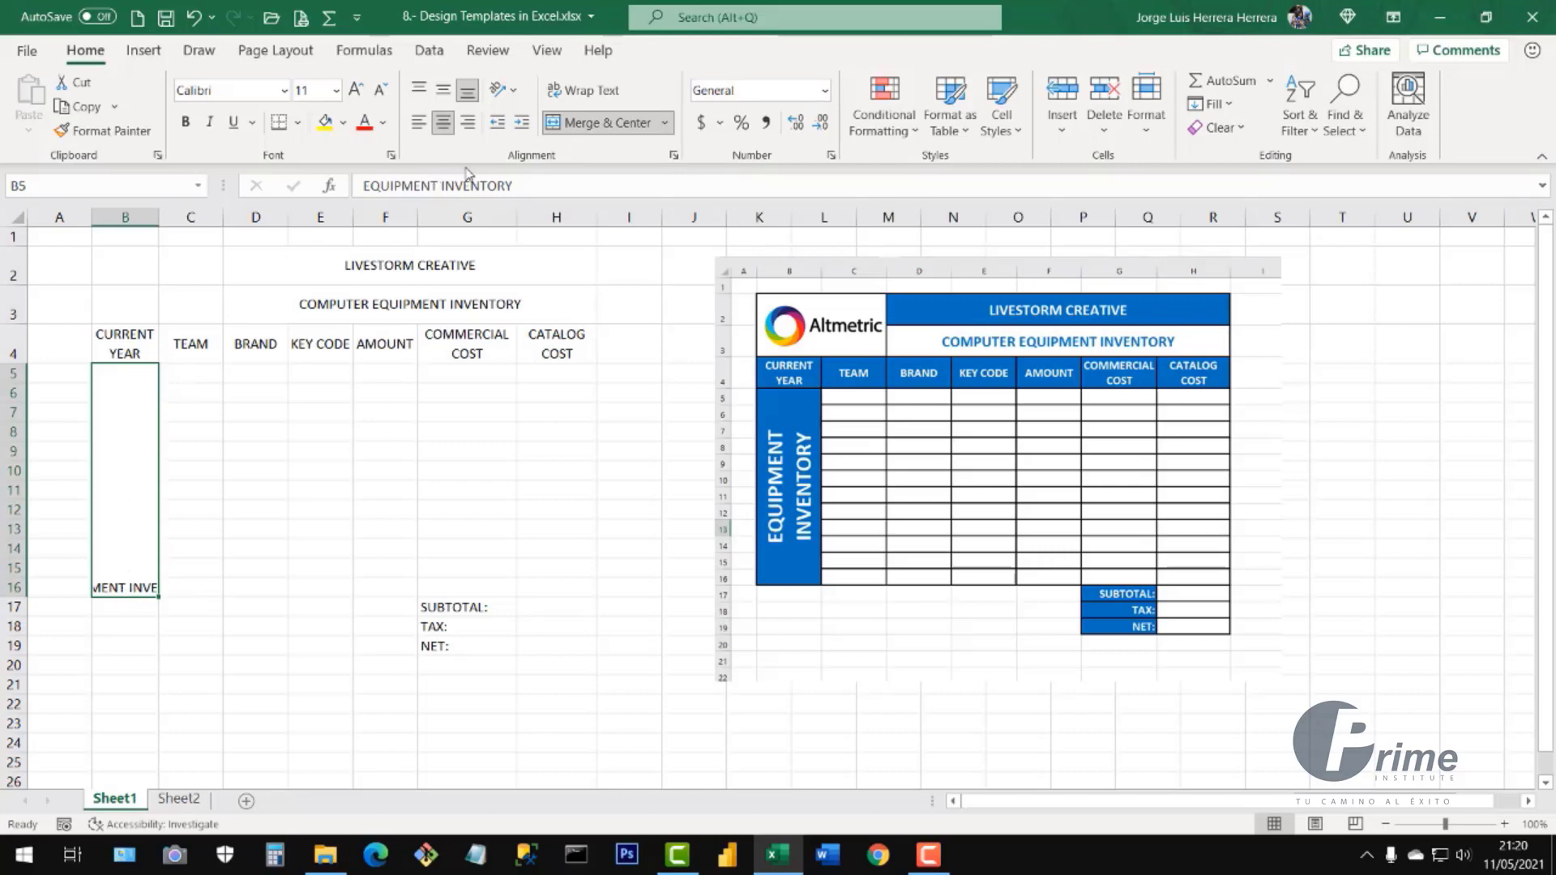
left_click(588, 98)
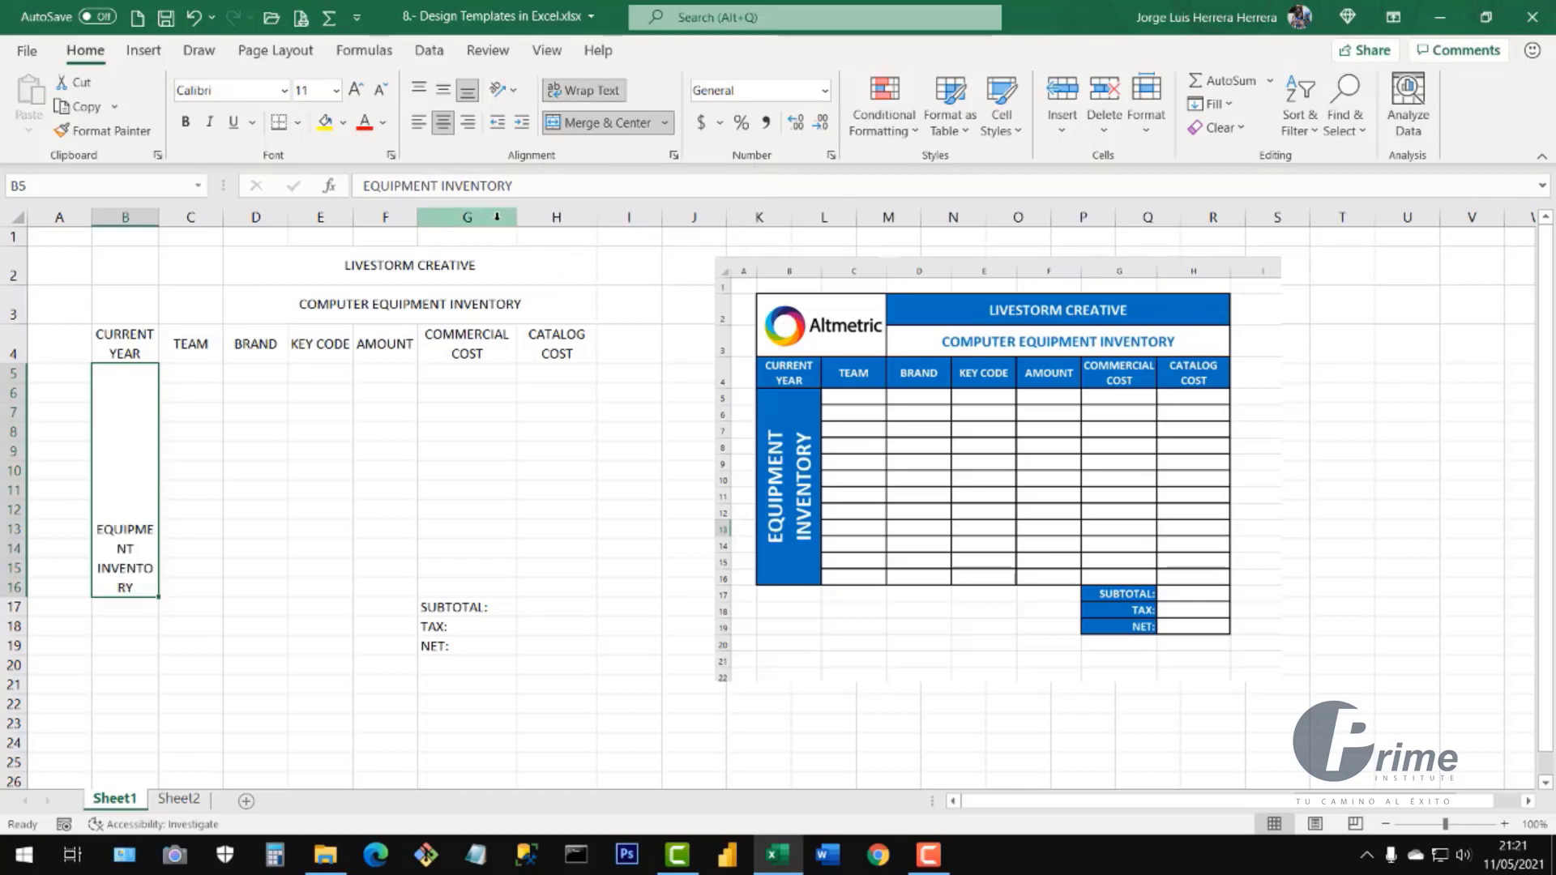
- Try the angled counterclockwise, angled clockwise, vertical, rotated-up and rotated-down text orientations on the EQUIPMENT INVENTORY label
left_click(513, 92)
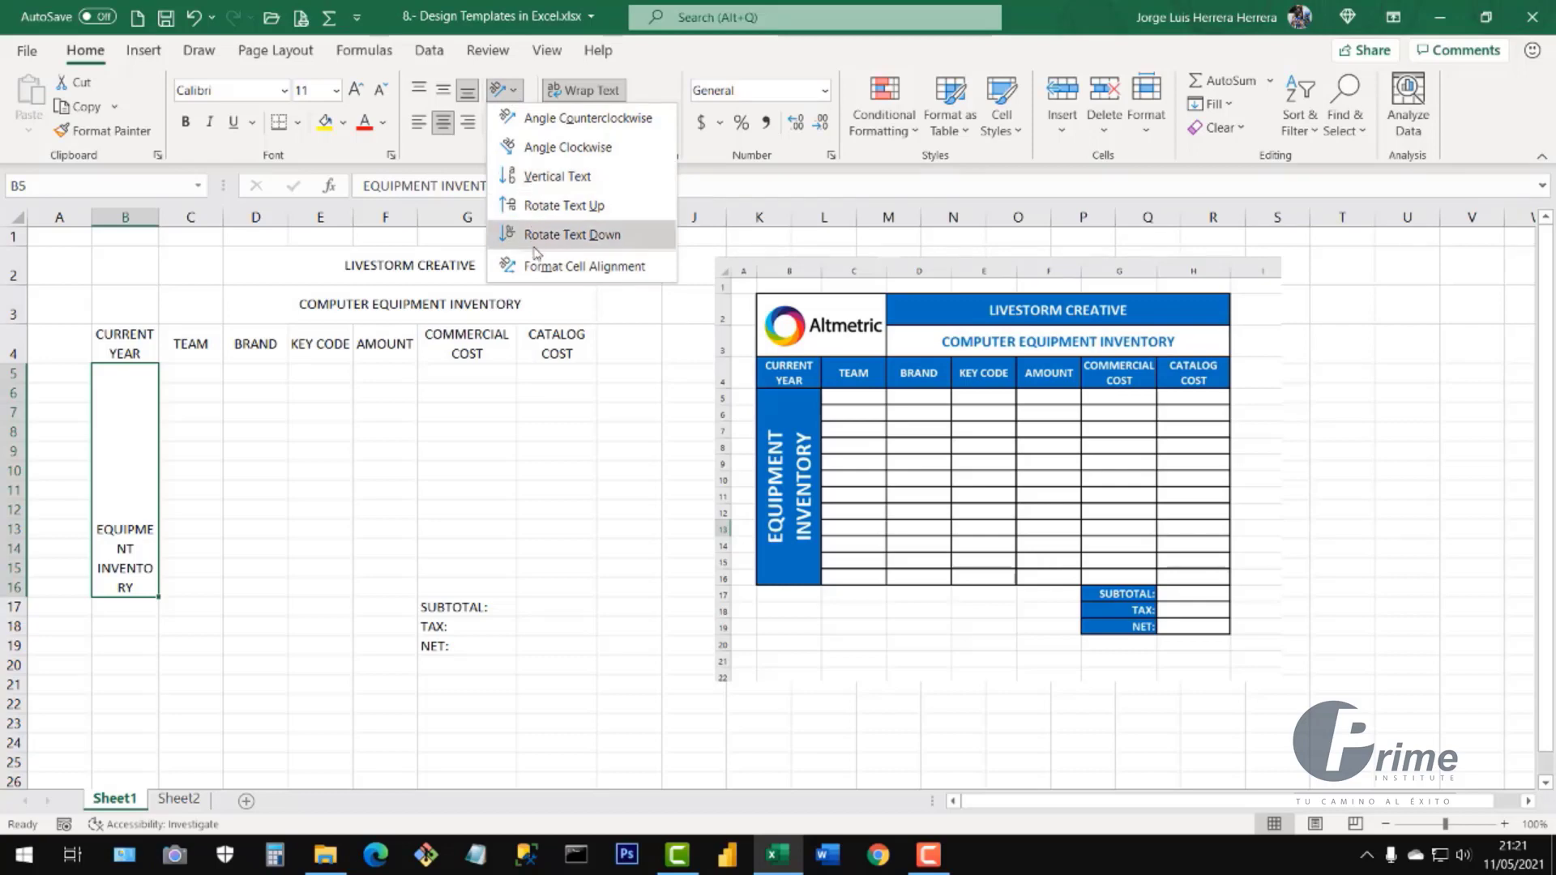
left_click(579, 119)
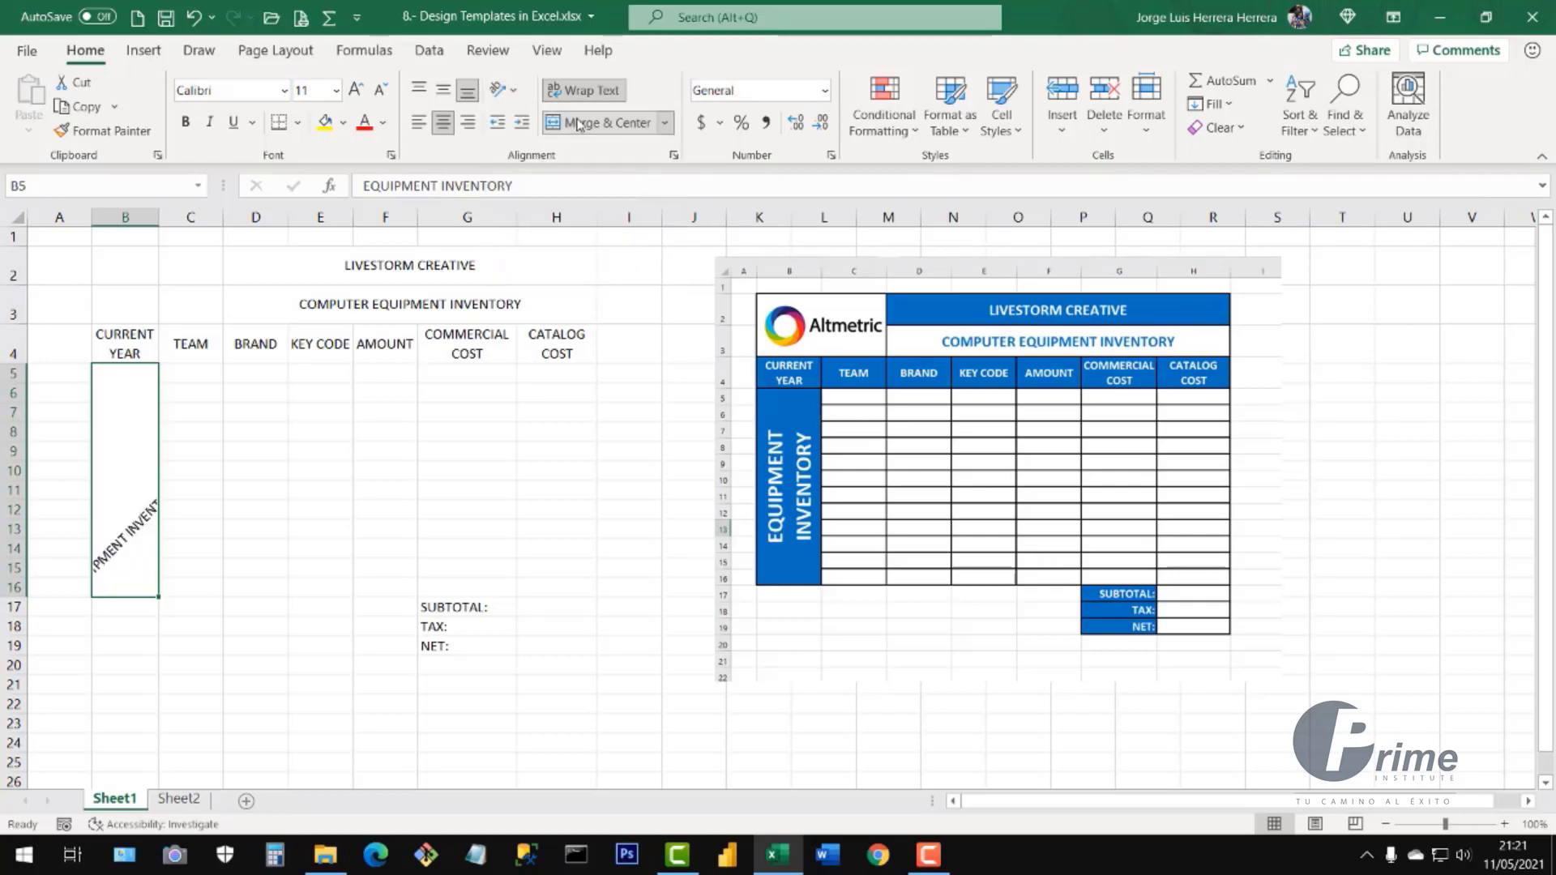
left_click(504, 90)
left_click(536, 147)
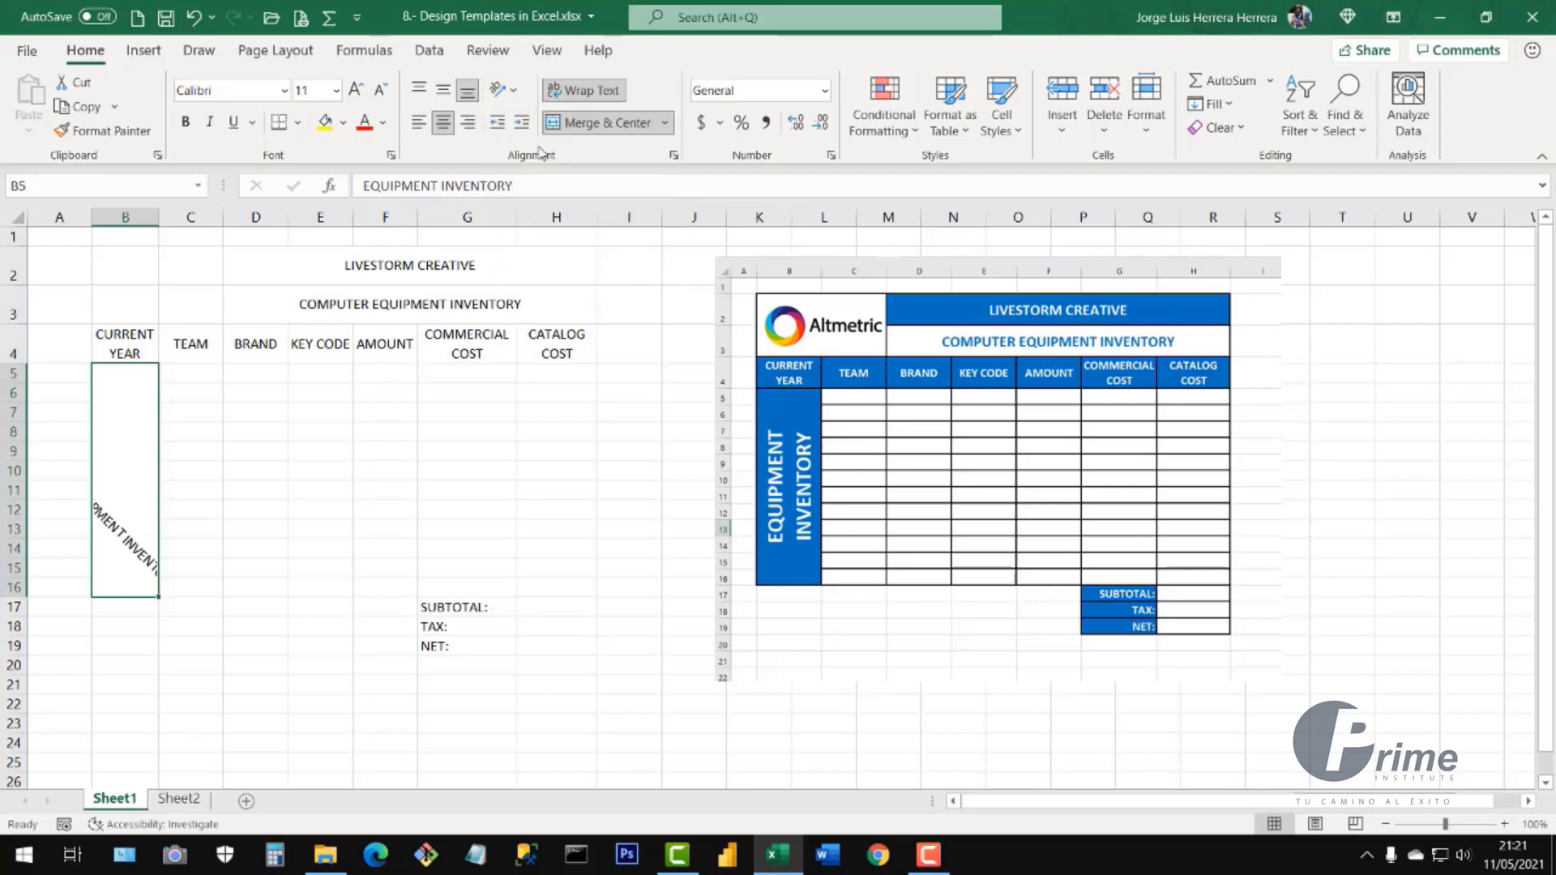
left_click(504, 90)
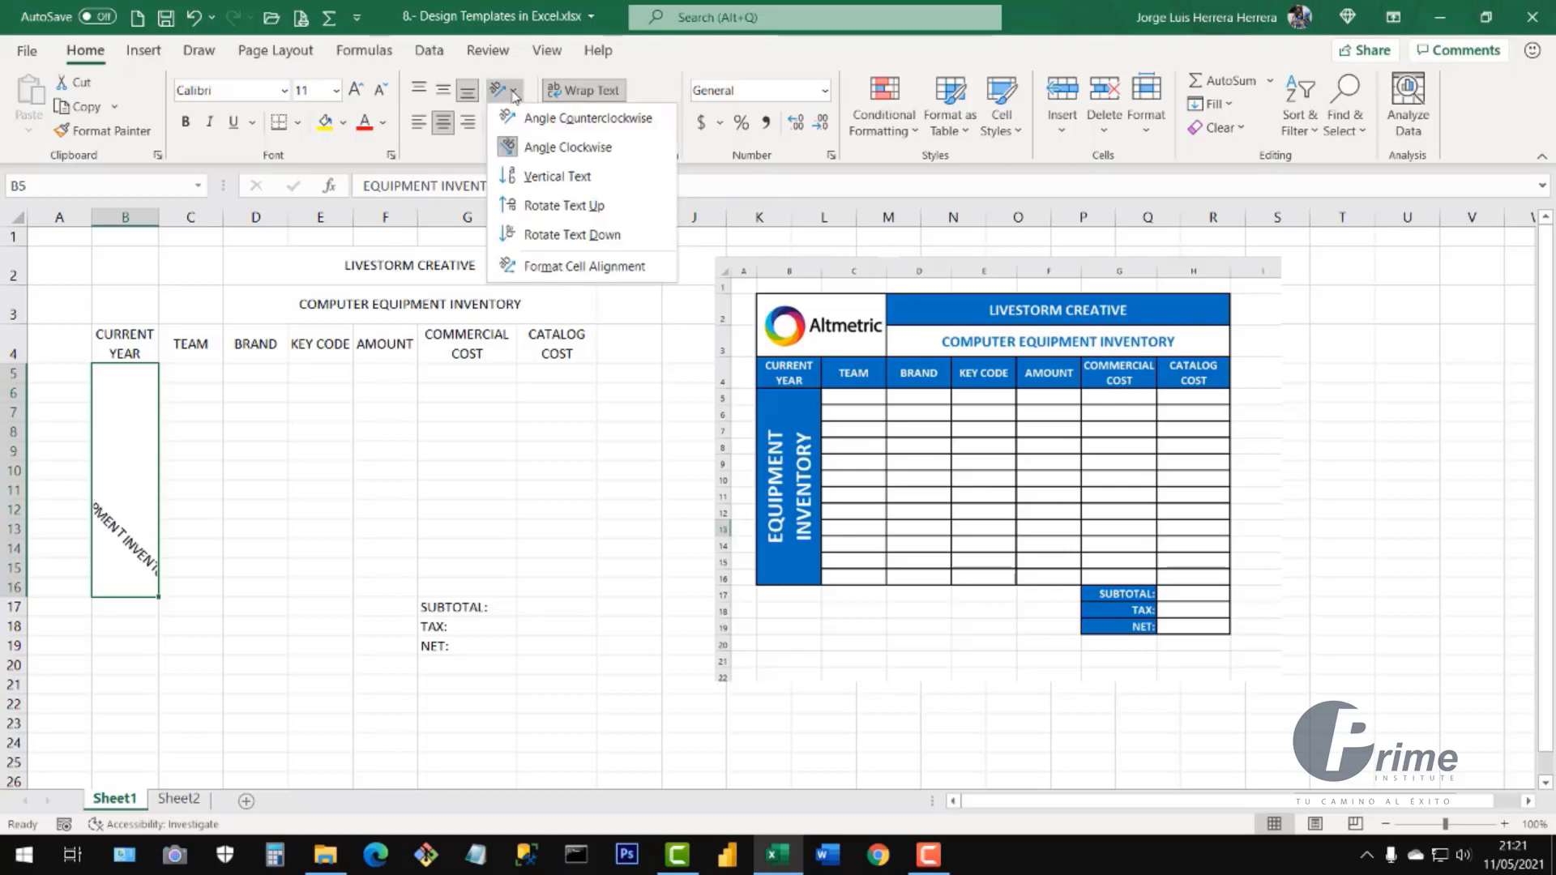
left_click(545, 175)
left_click(504, 90)
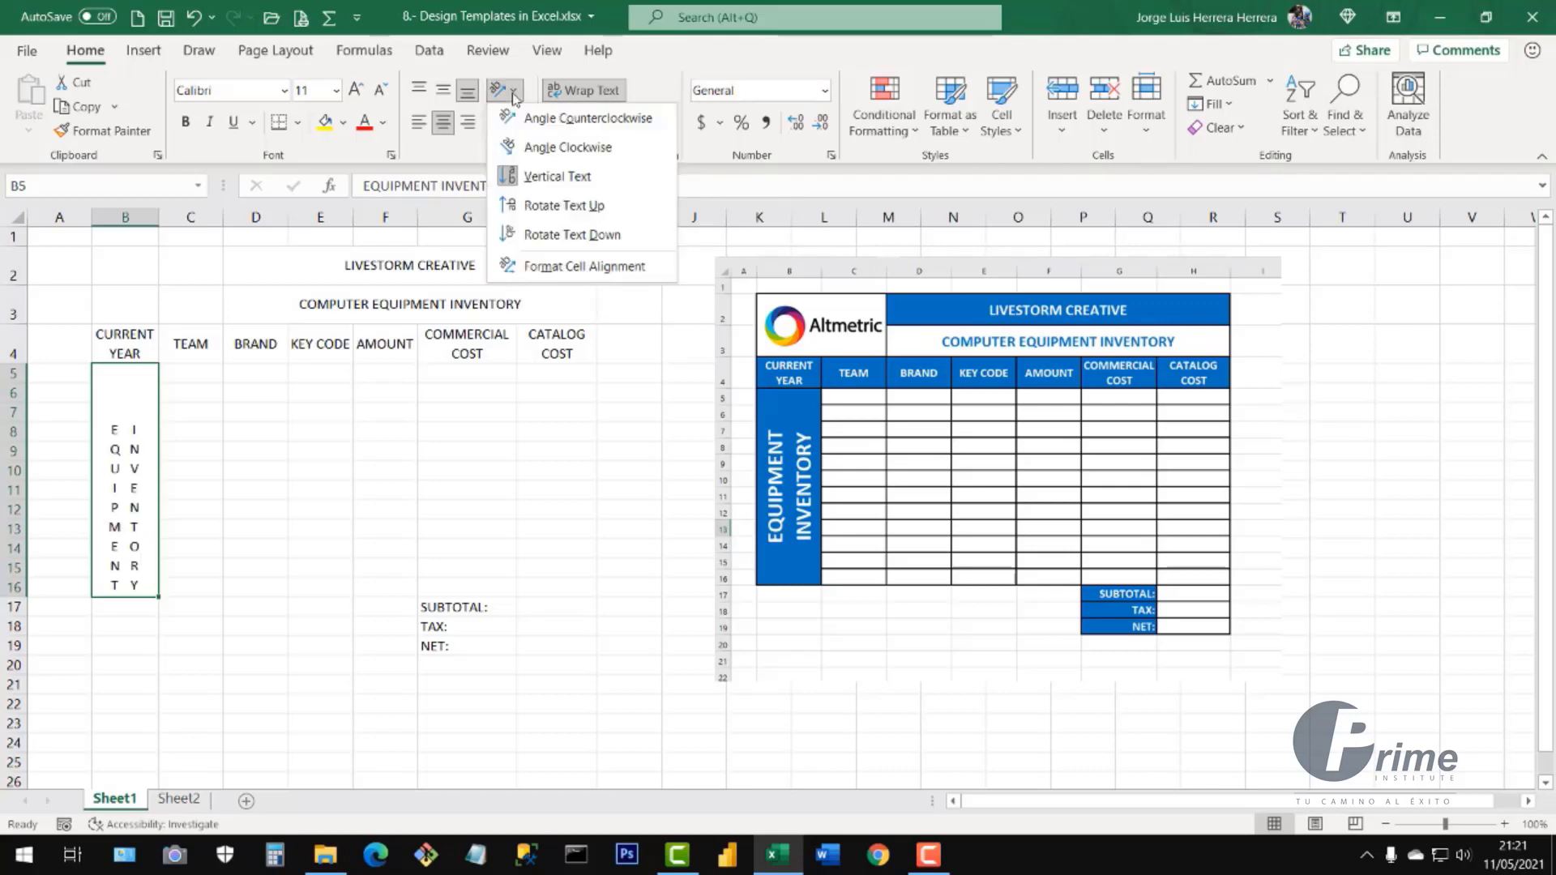
left_click(543, 205)
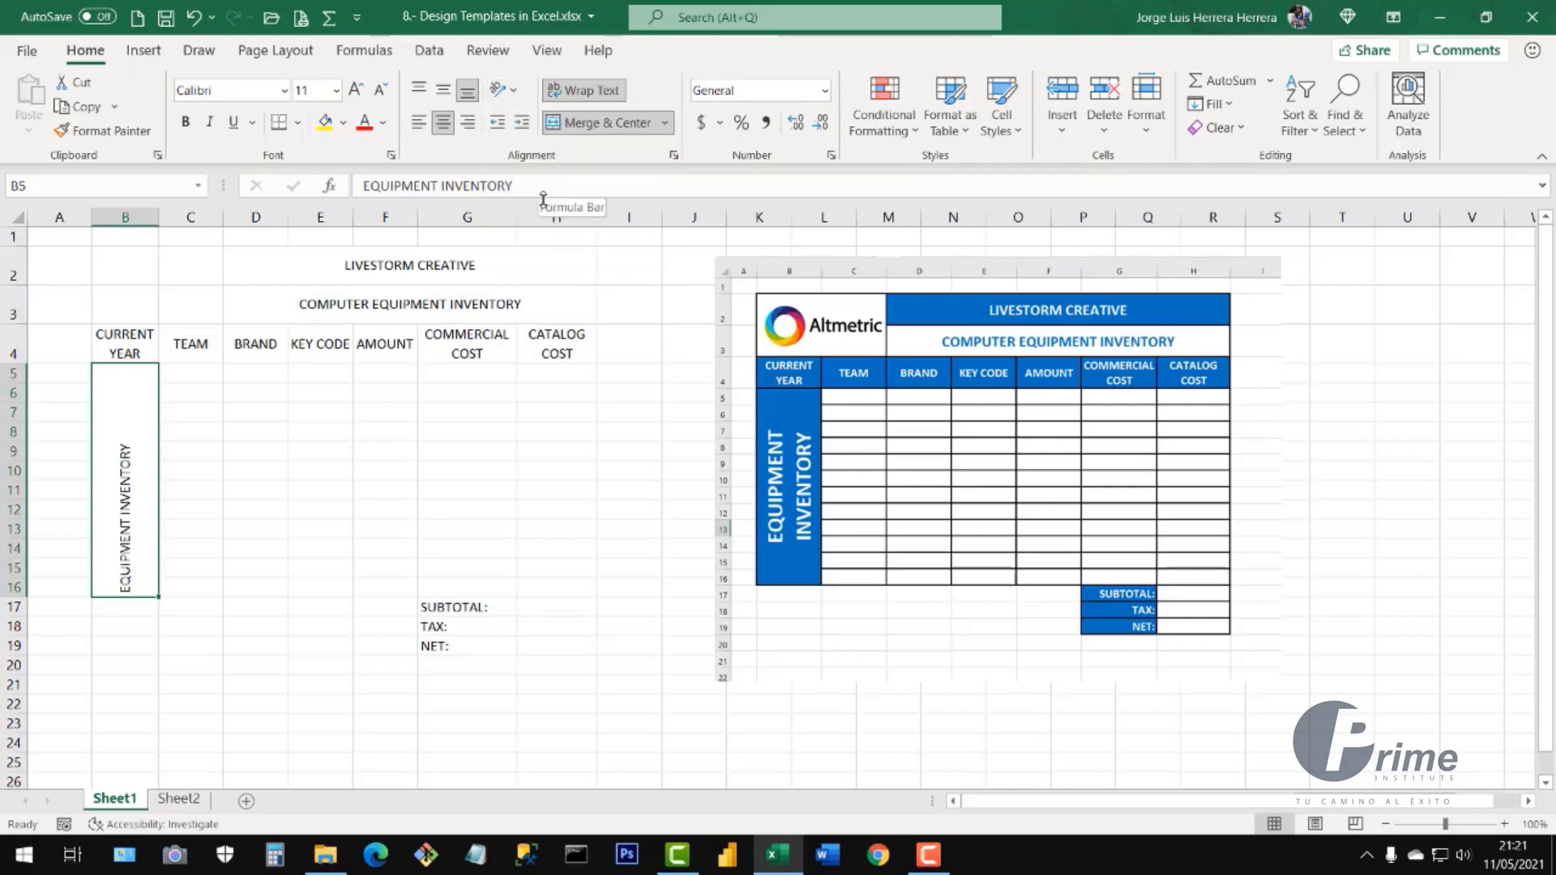
left_click(504, 90)
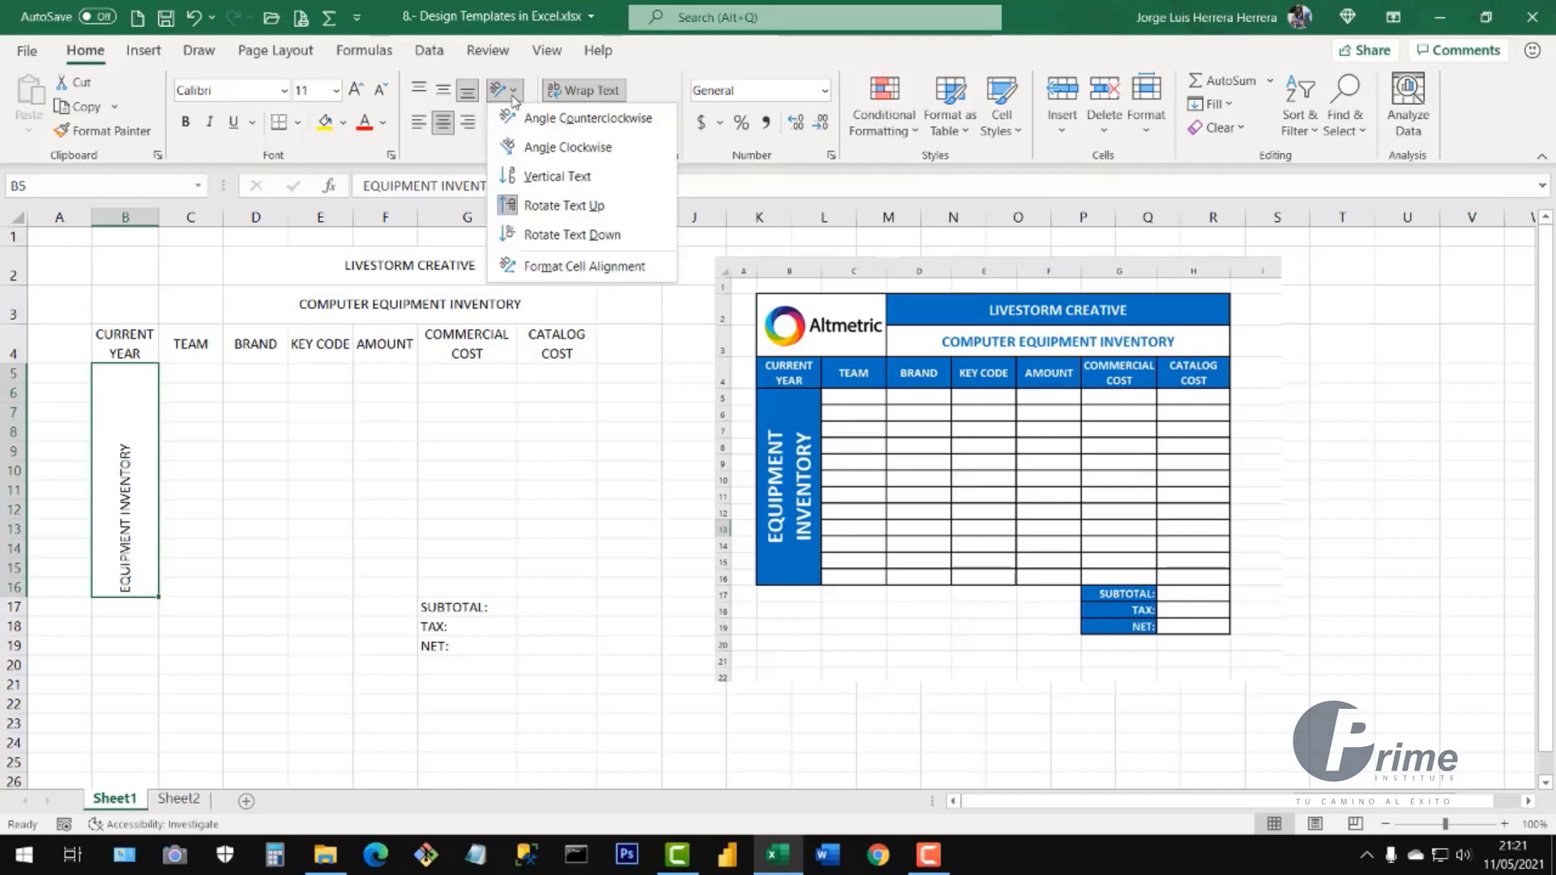
left_click(551, 234)
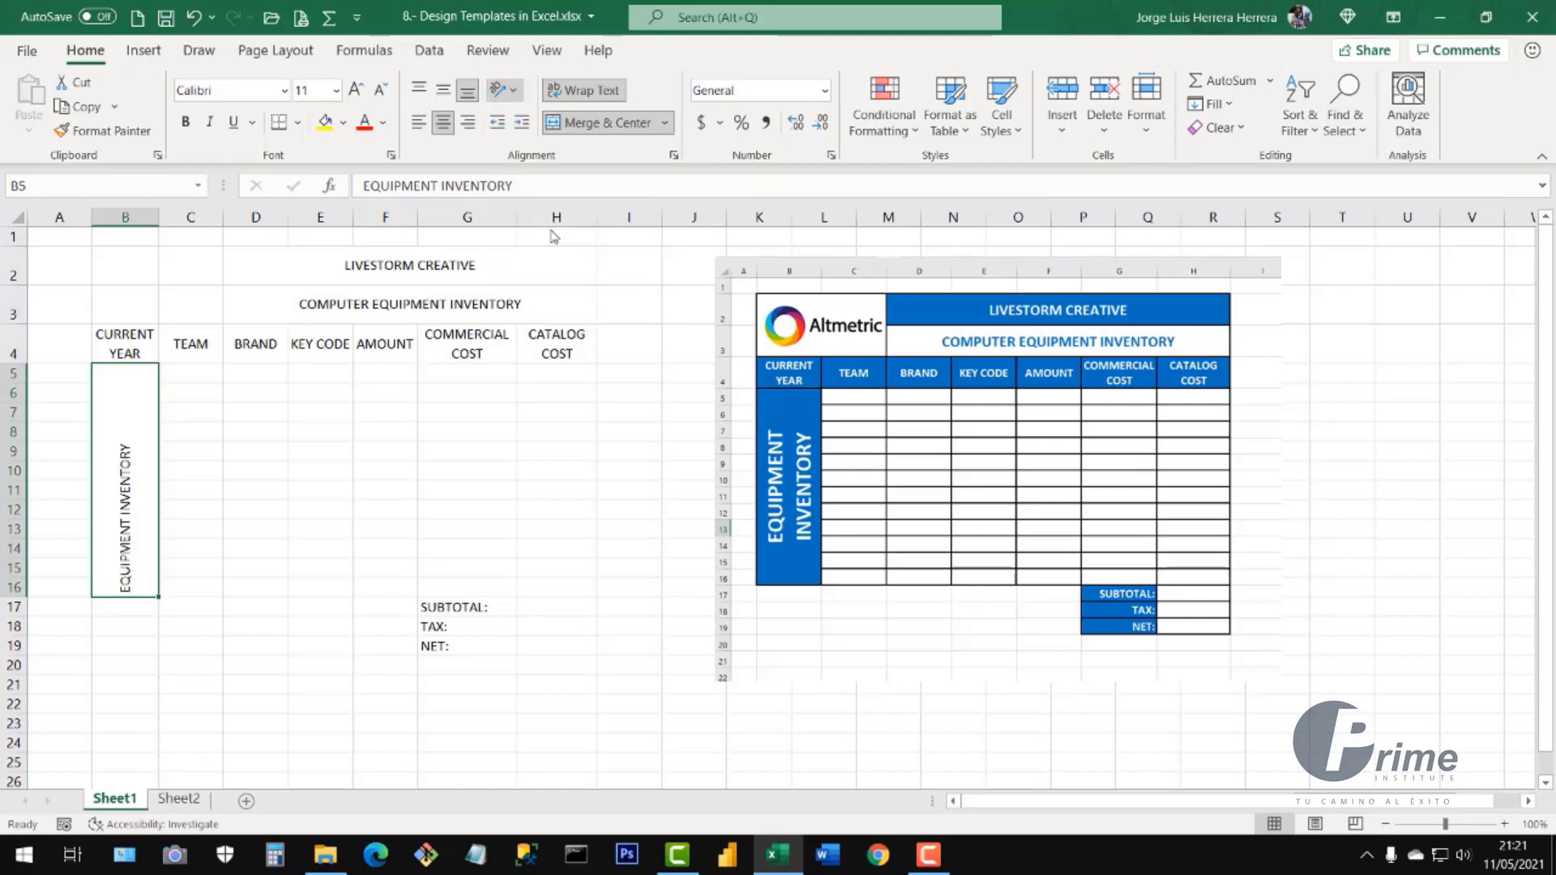
left_click(510, 92)
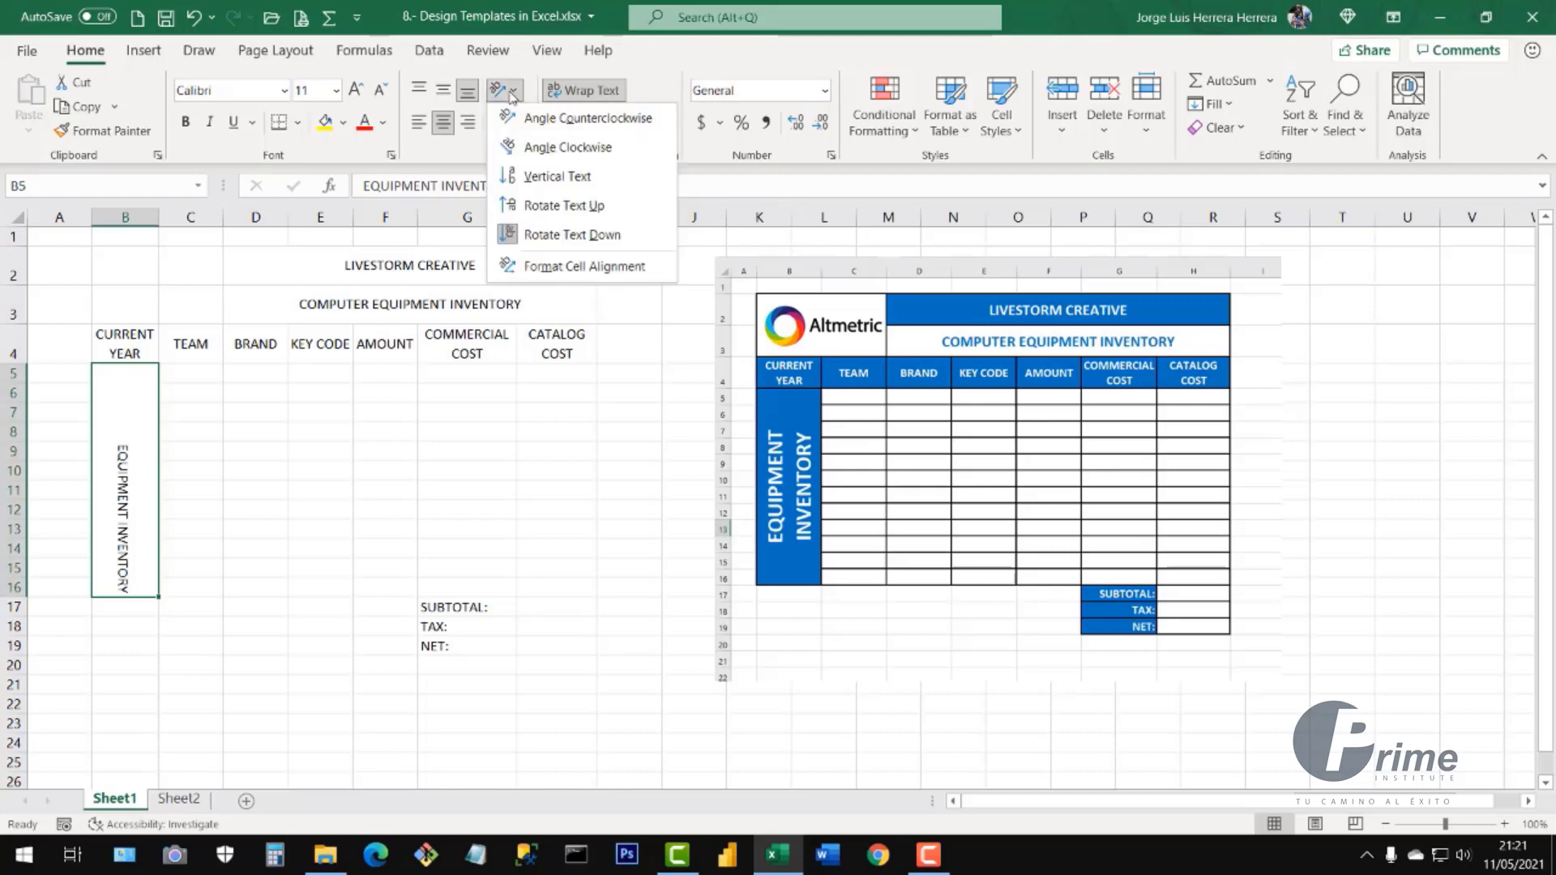
left_click(594, 272)
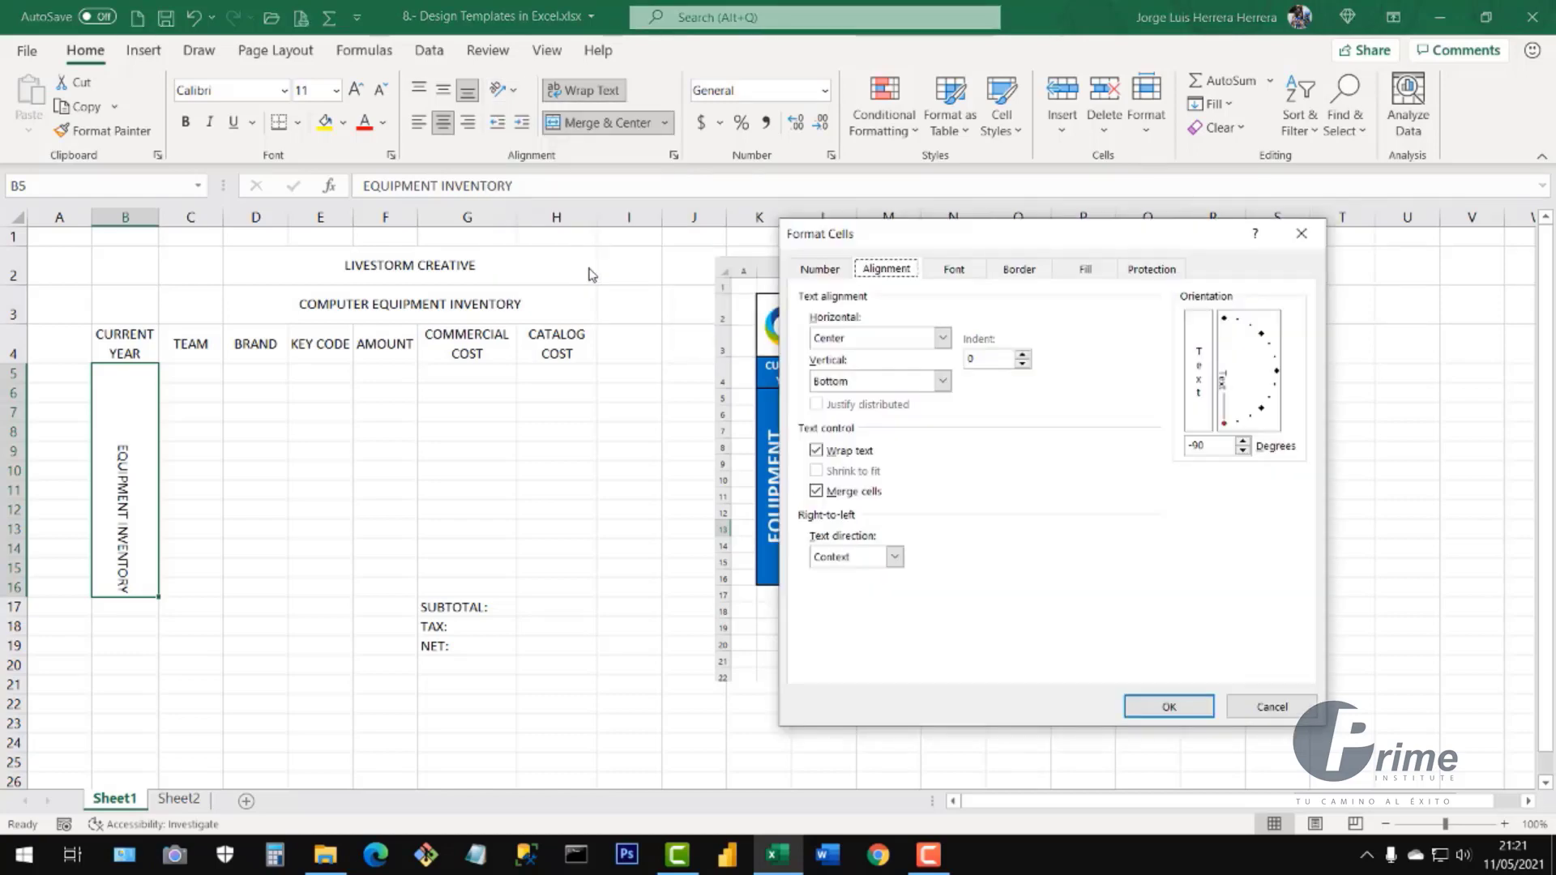
left_click_drag(1082, 236, 791, 254)
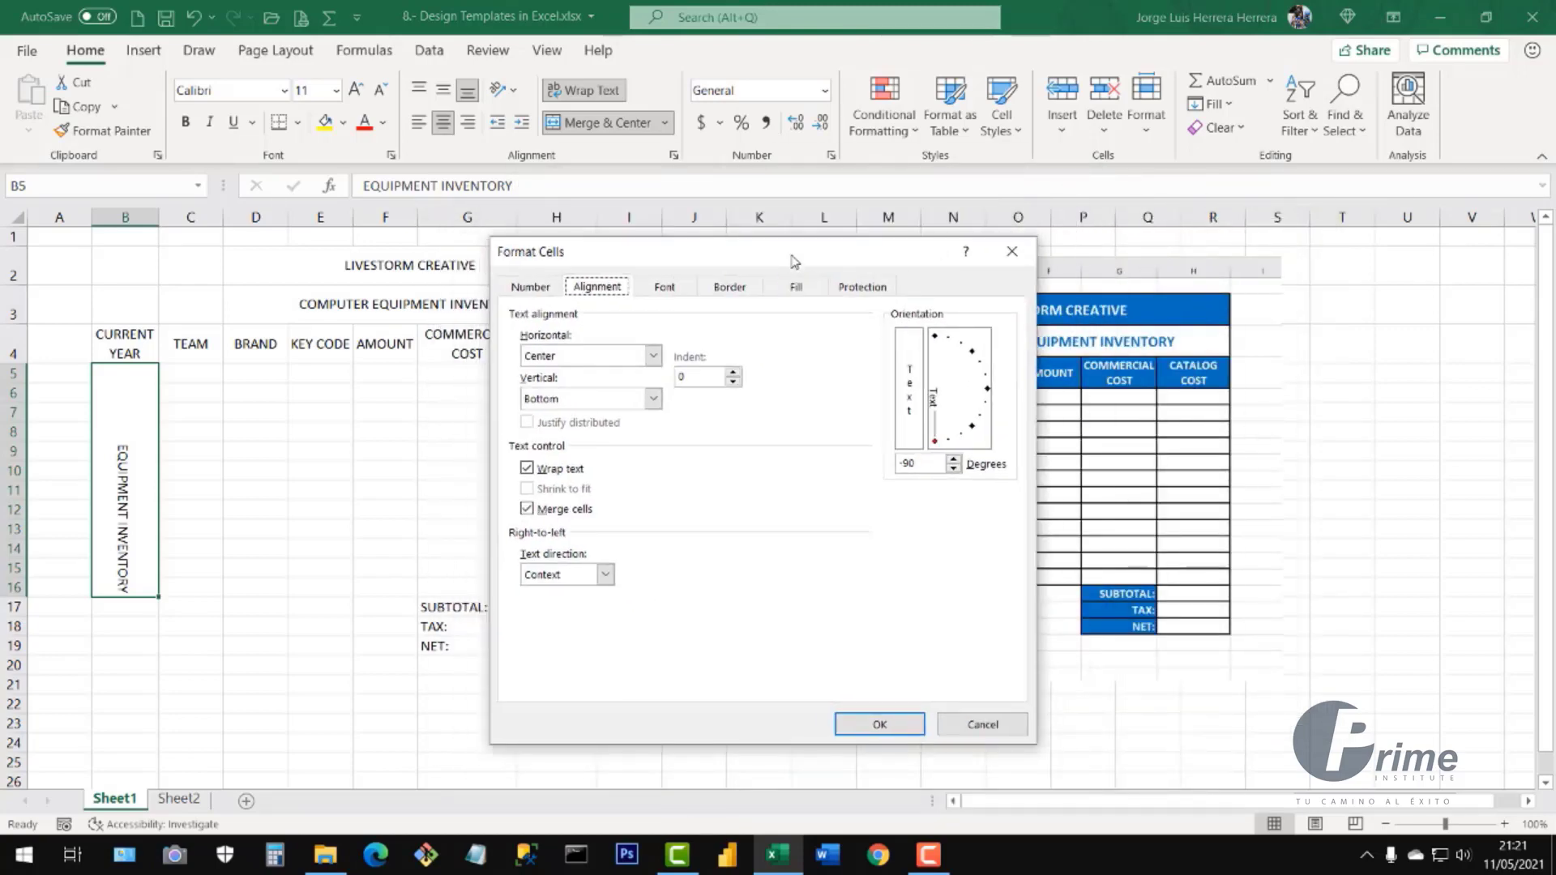
left_click(1011, 252)
- Rotate the EQUIPMENT INVENTORY label's text upward and middle-align it vertically in its merged cell
left_click(515, 91)
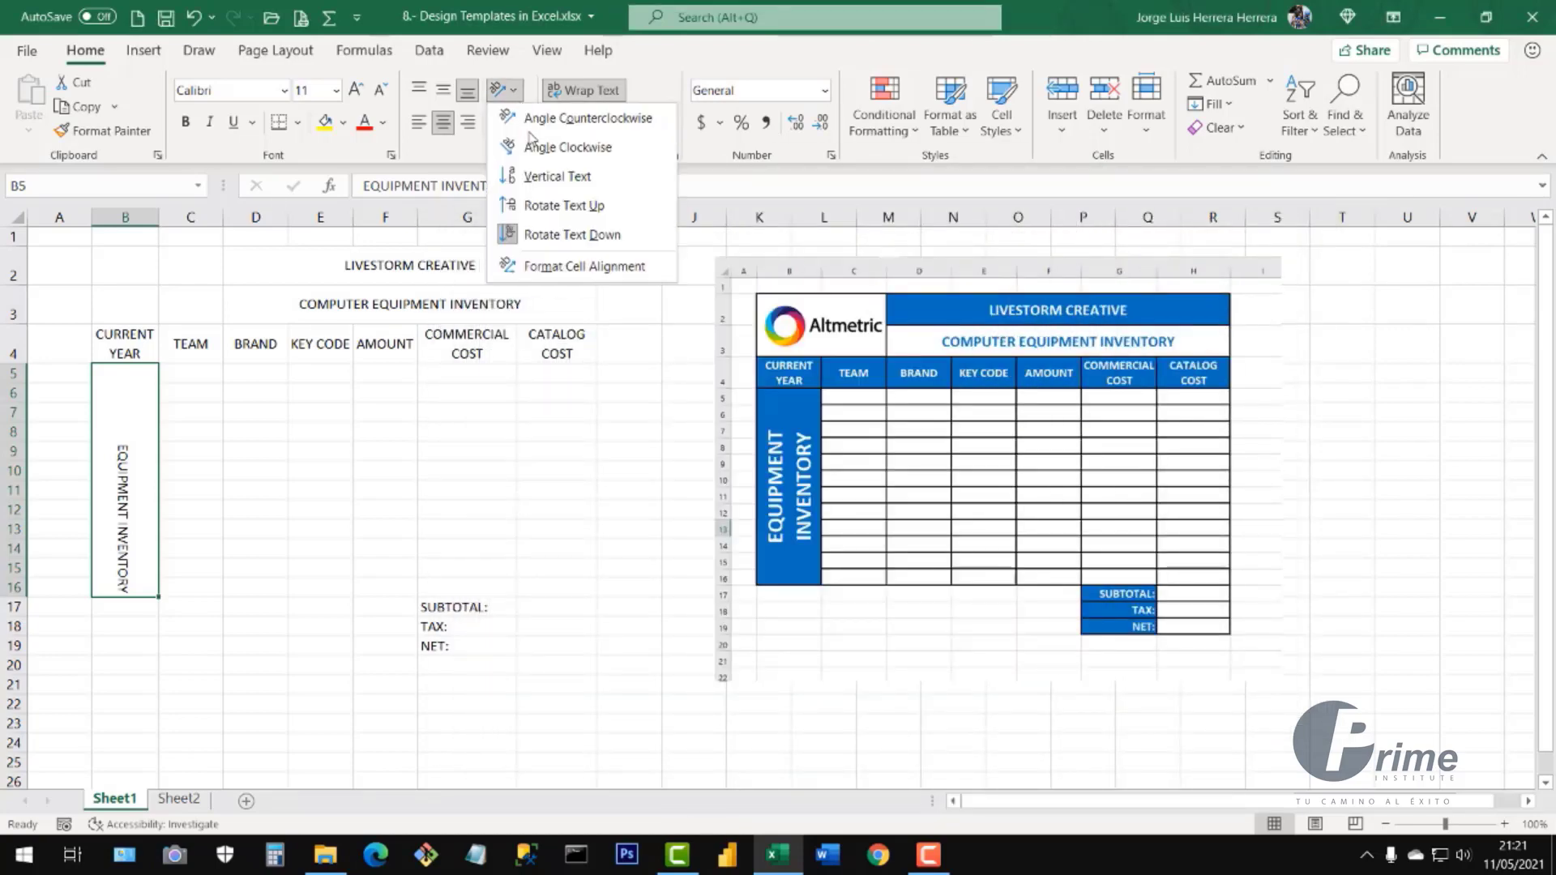
left_click(564, 207)
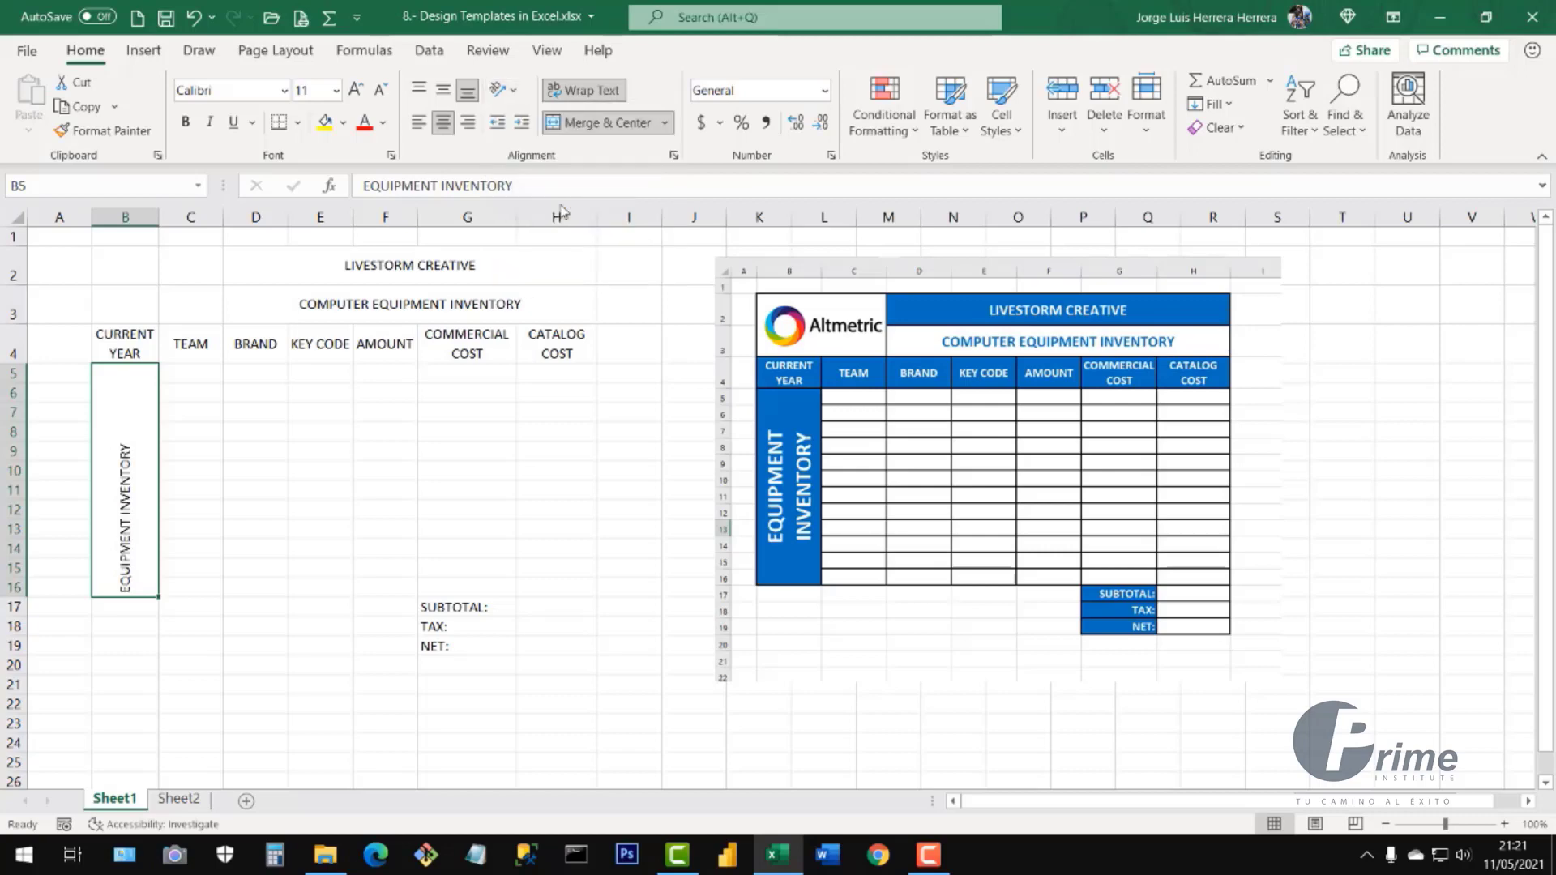
left_click(443, 89)
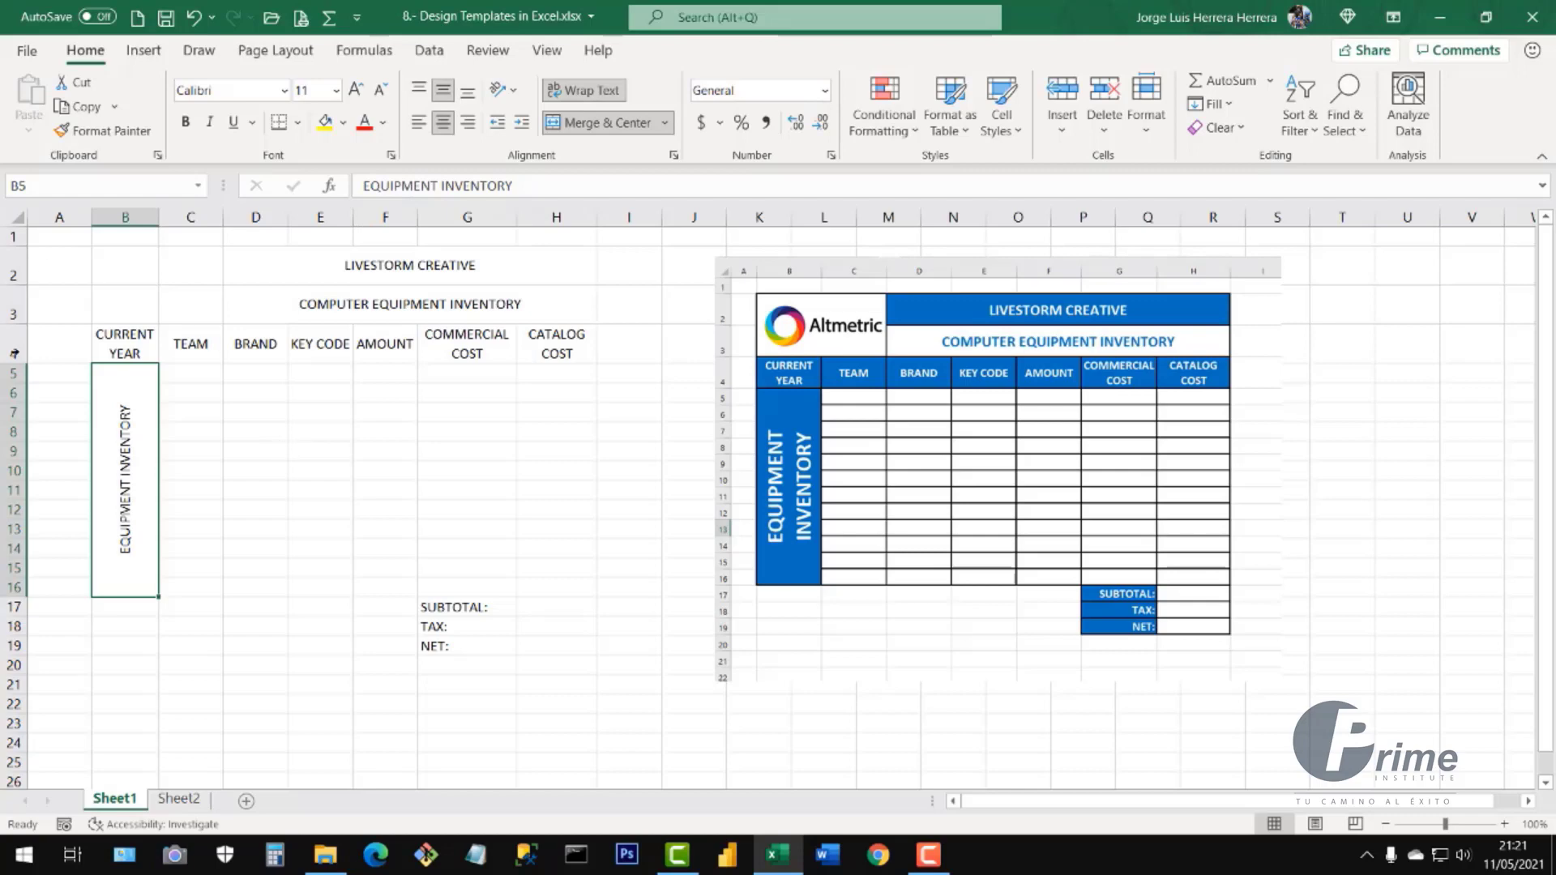
left_click(209, 468)
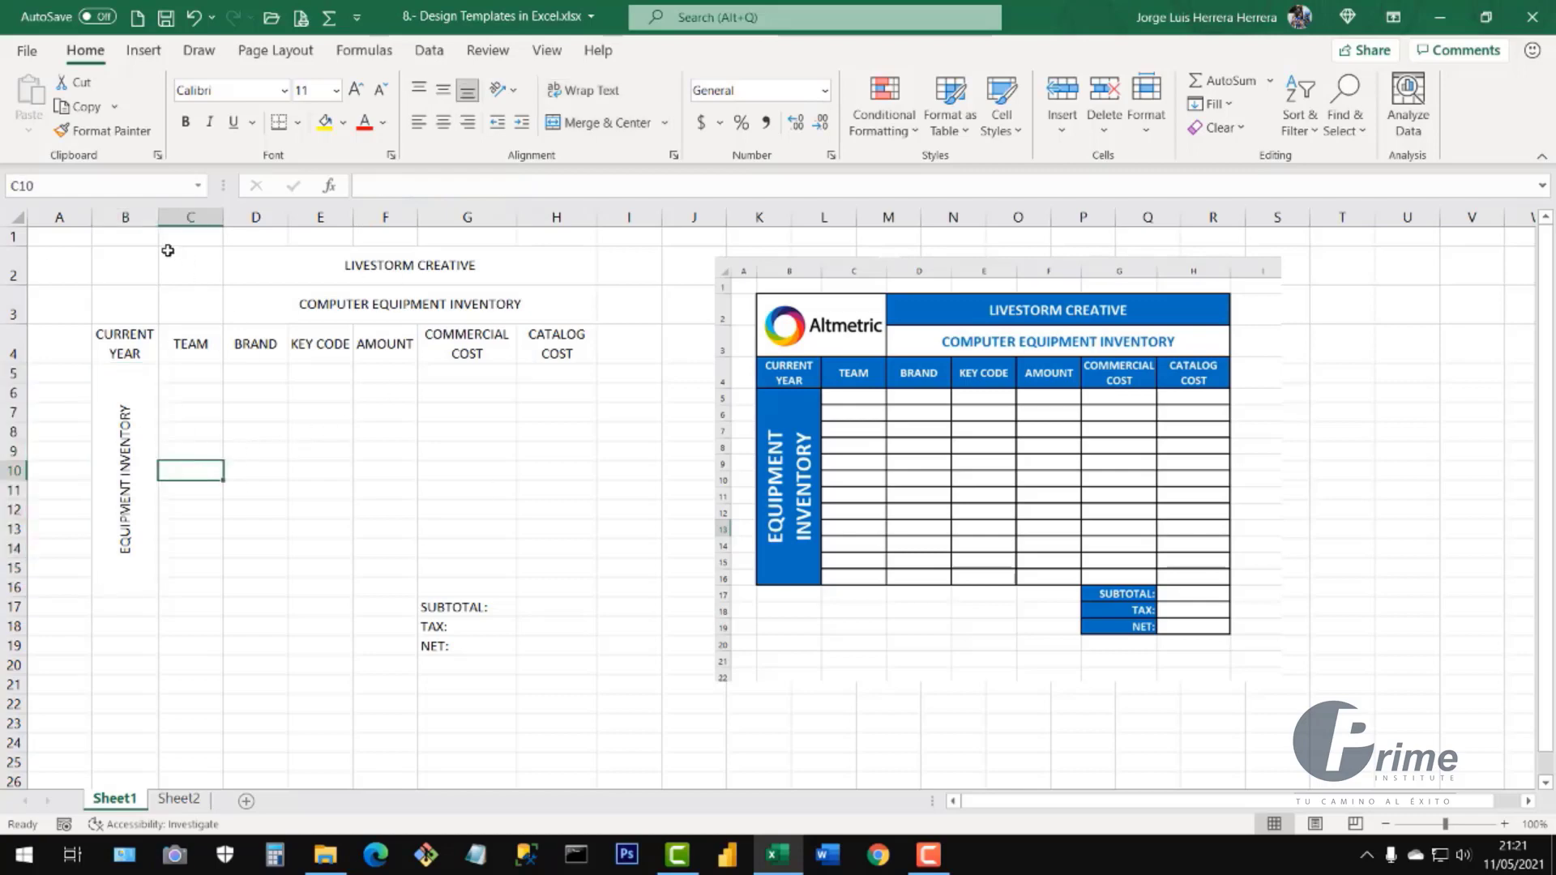
left_click_drag(69, 247, 541, 470)
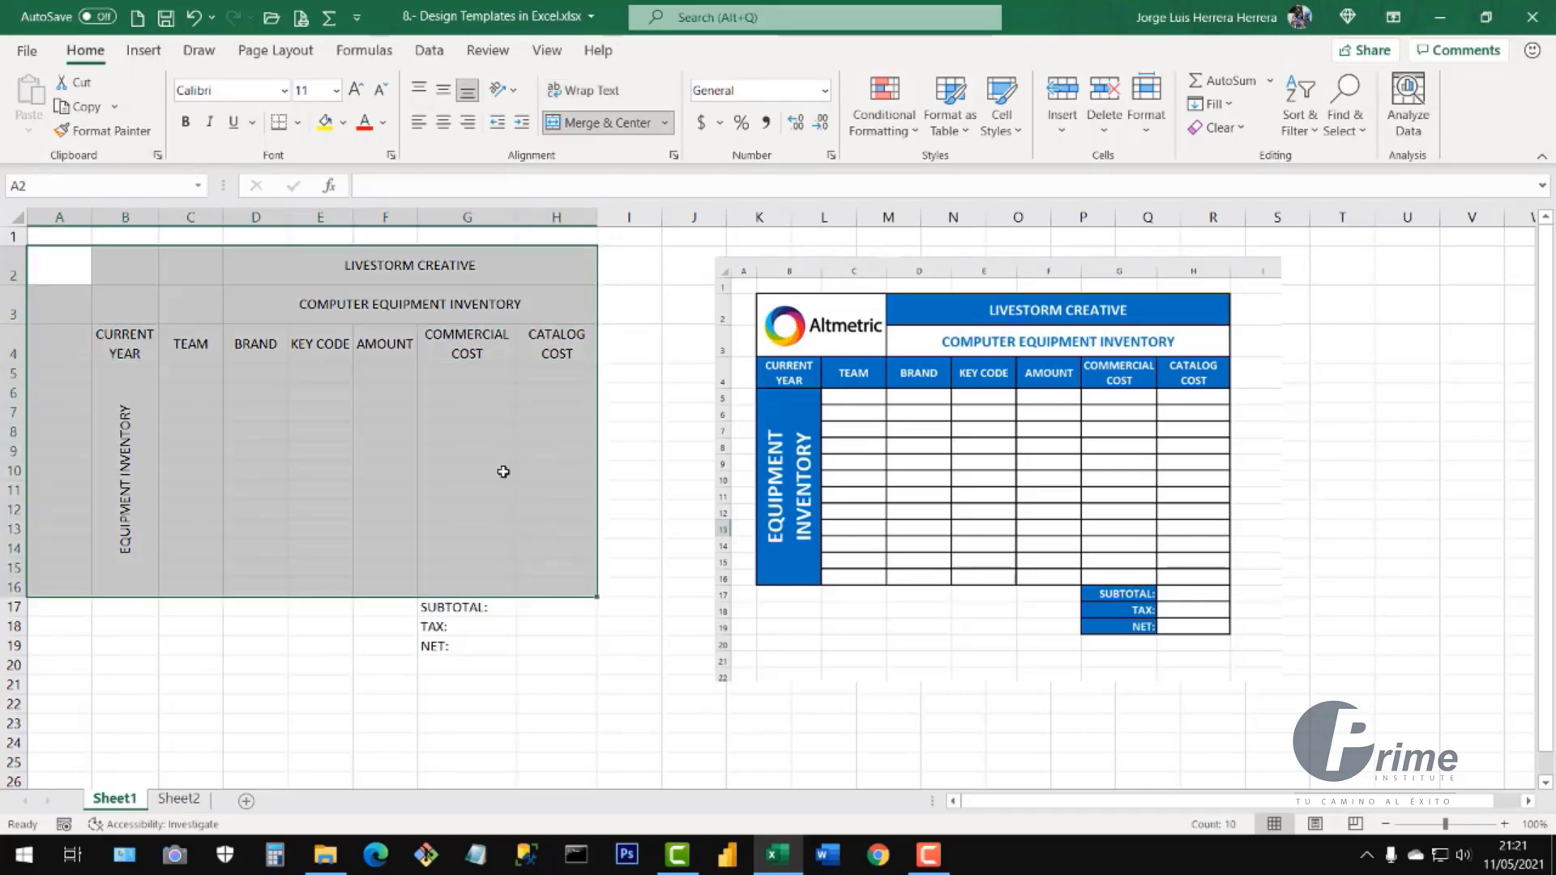
left_click(479, 451)
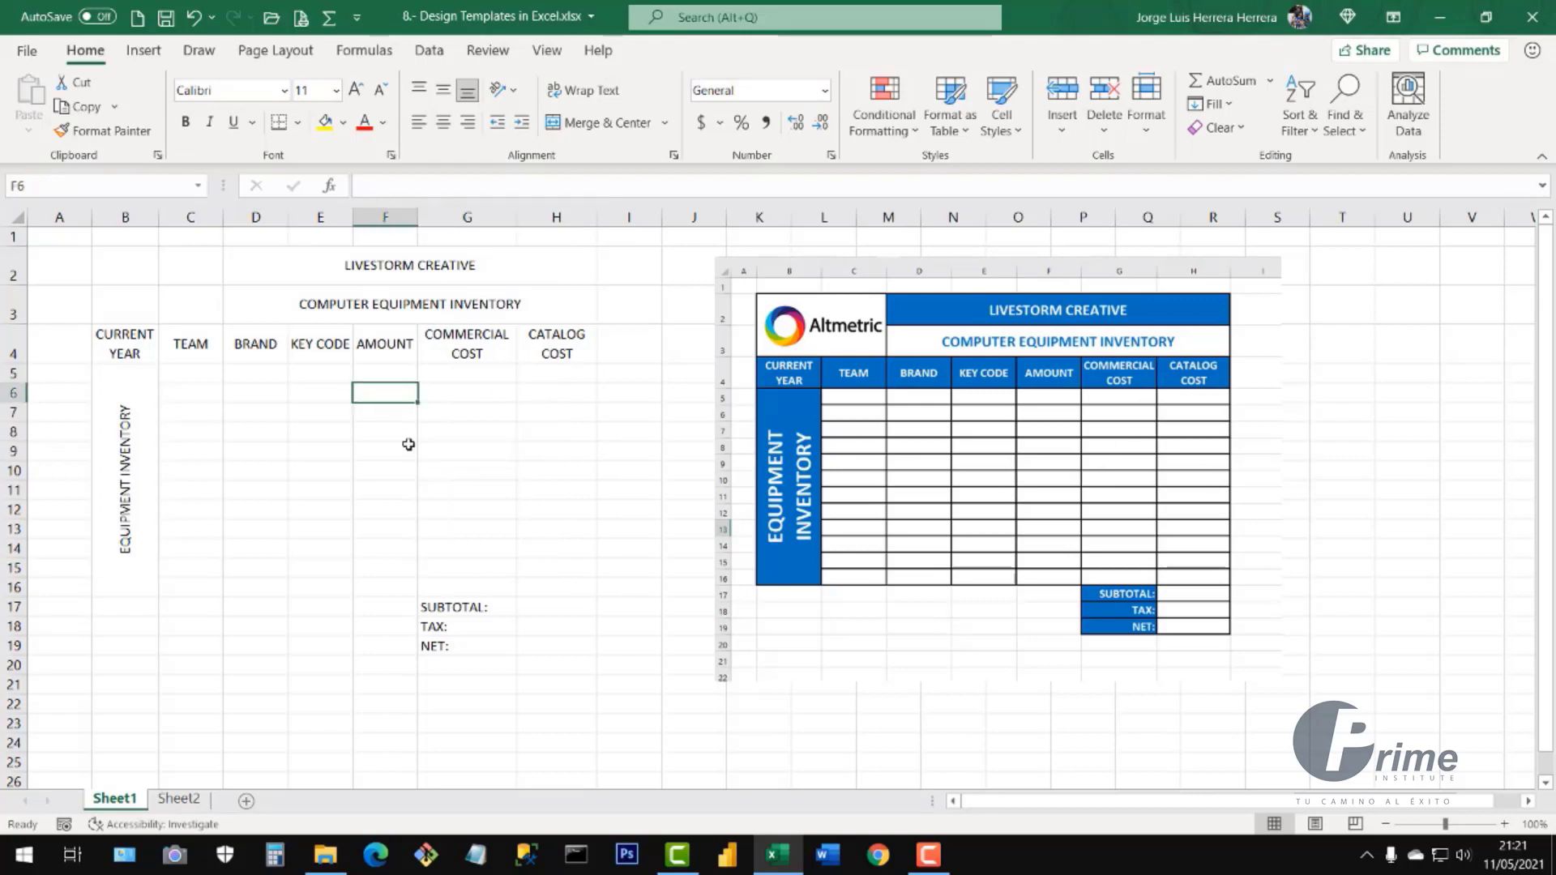
- Fill the LIVESTORM CREATIVE title cell with the standard blue and color its text white
left_click(359, 273)
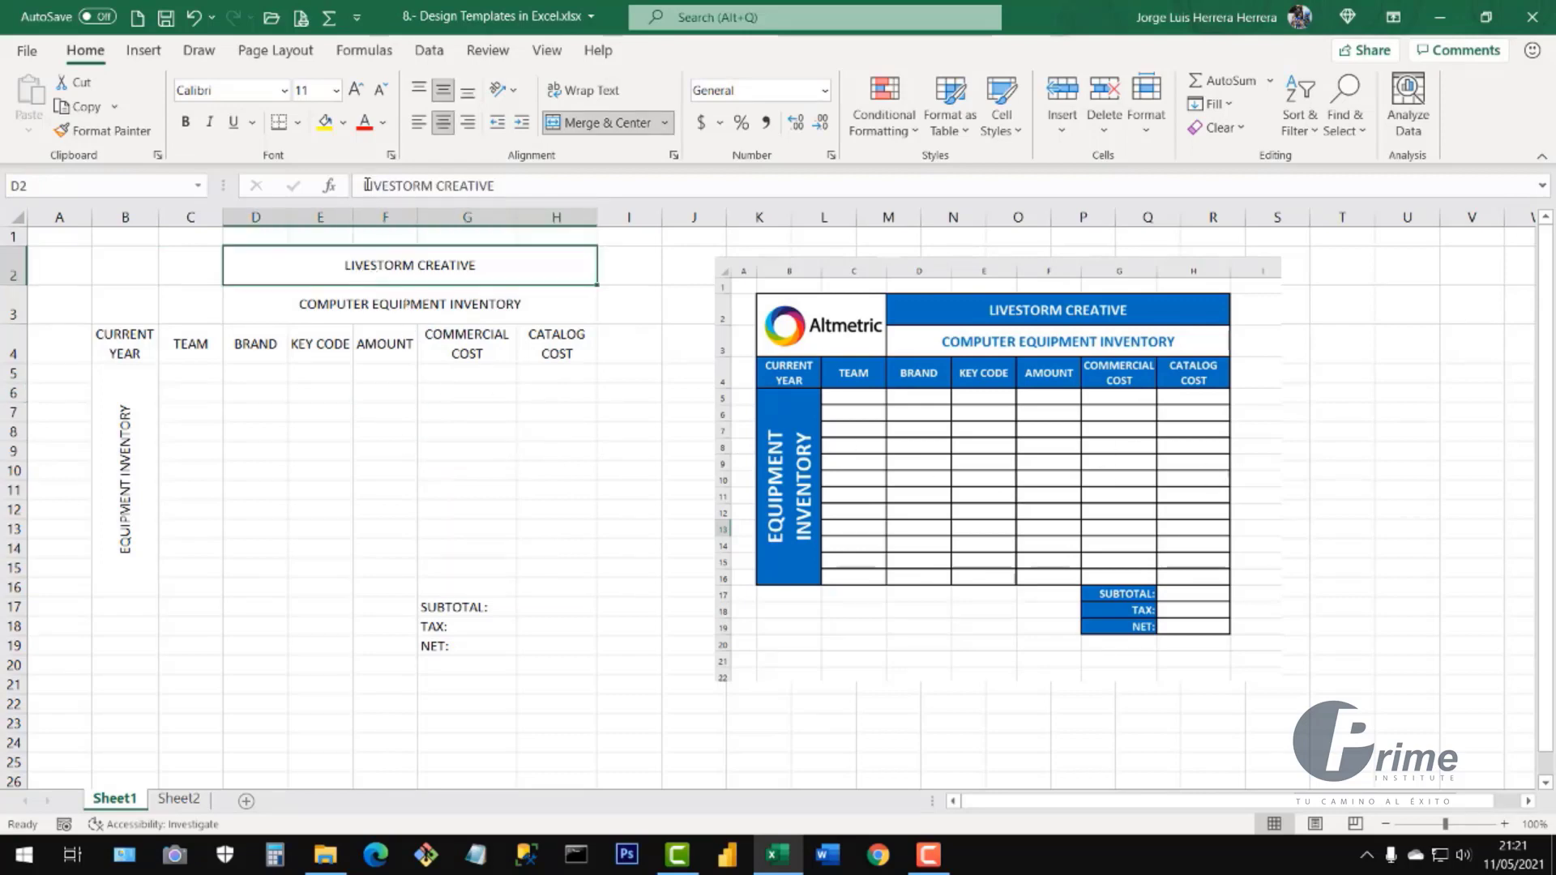
left_click(343, 122)
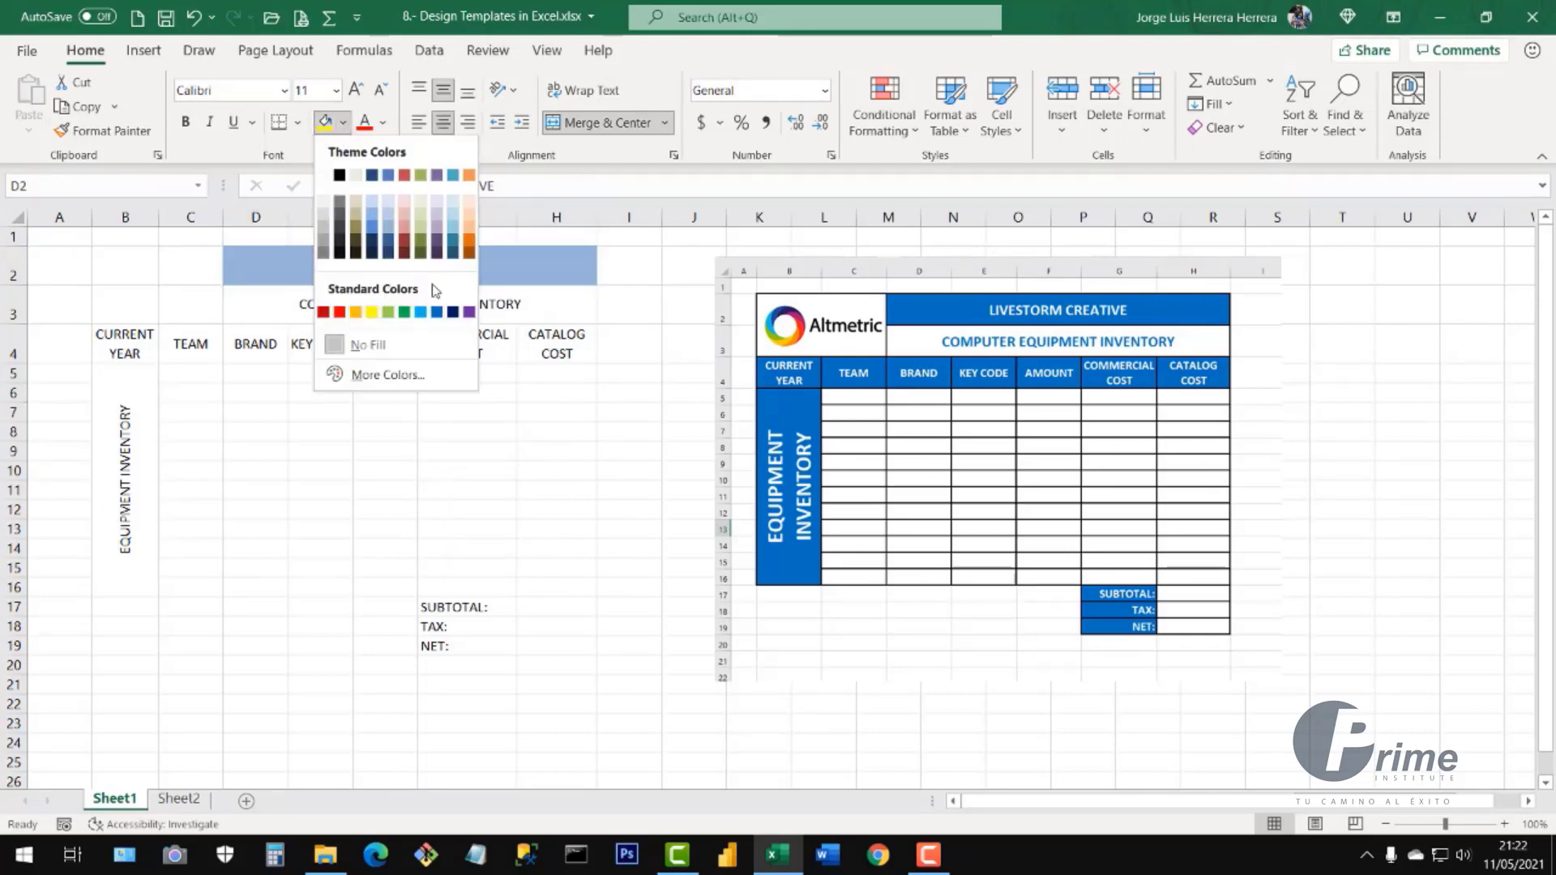
left_click(436, 313)
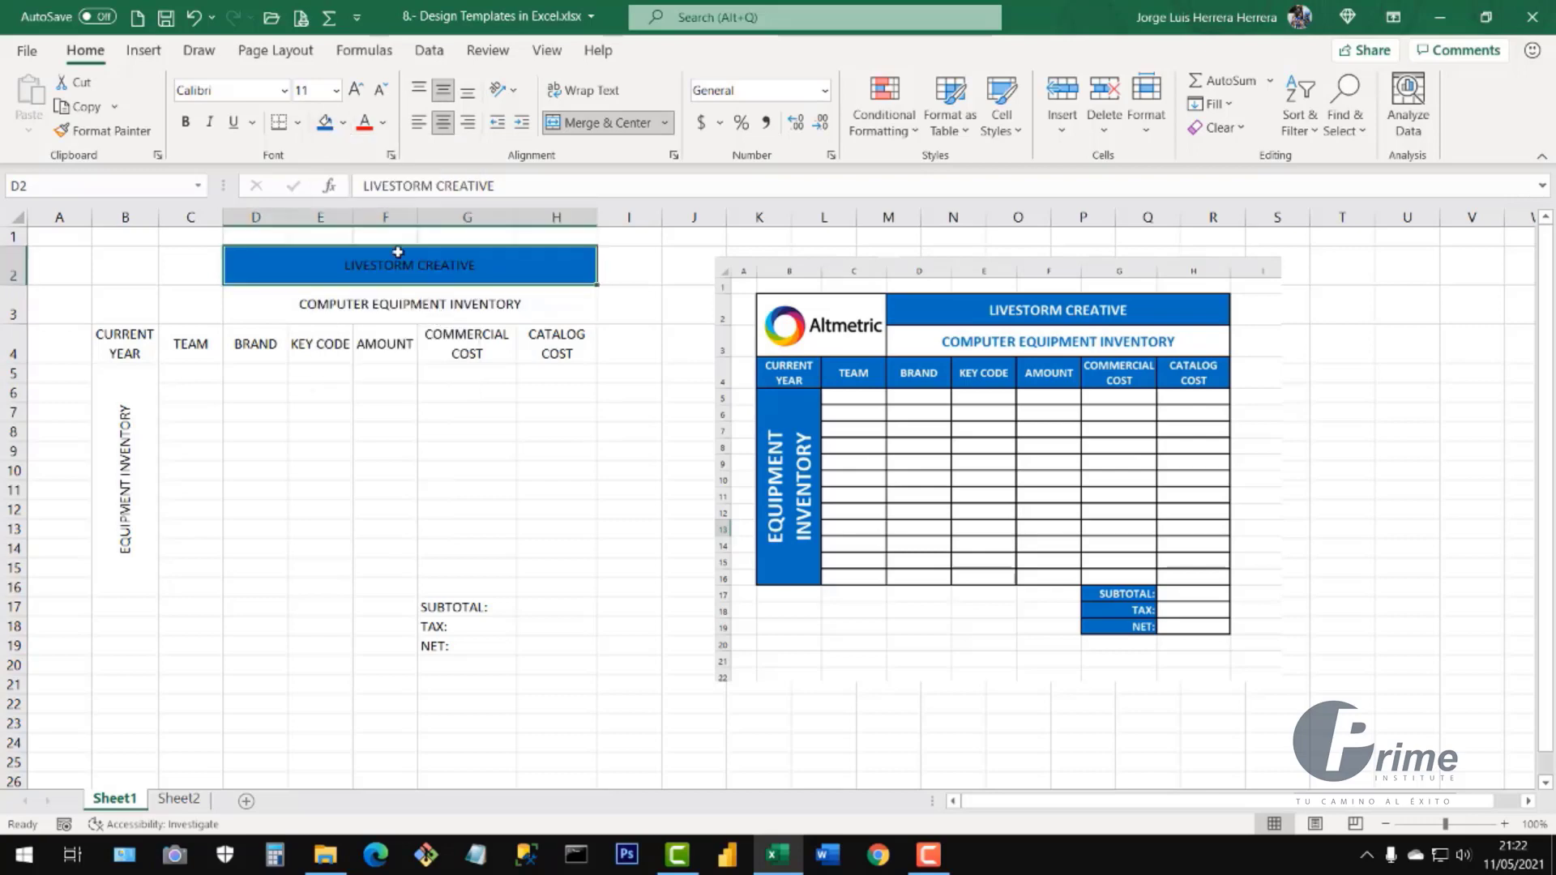
left_click(384, 127)
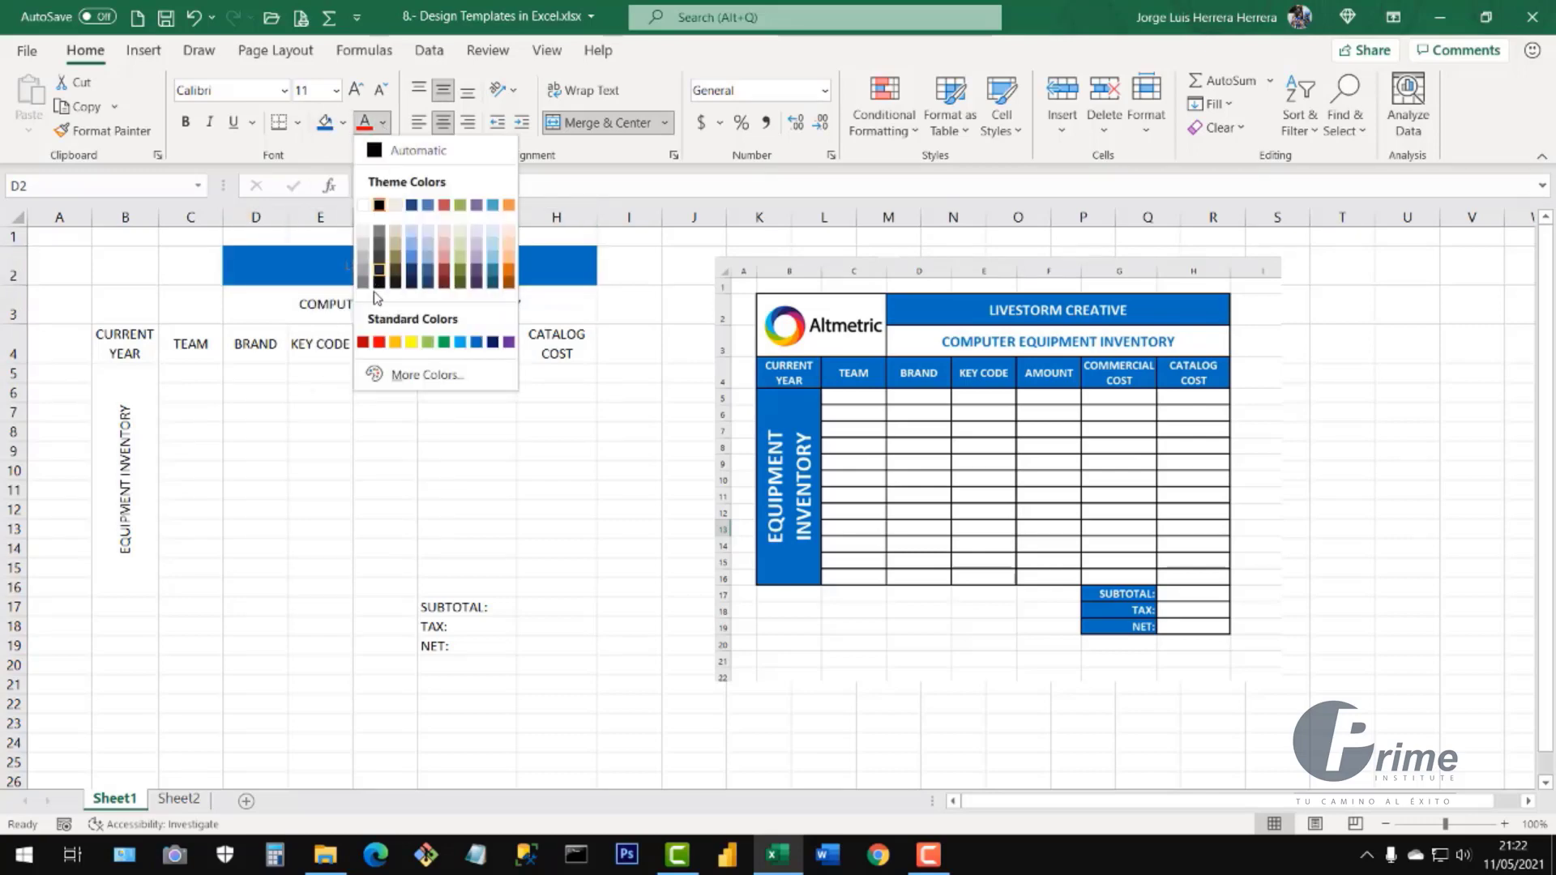
left_click(364, 232)
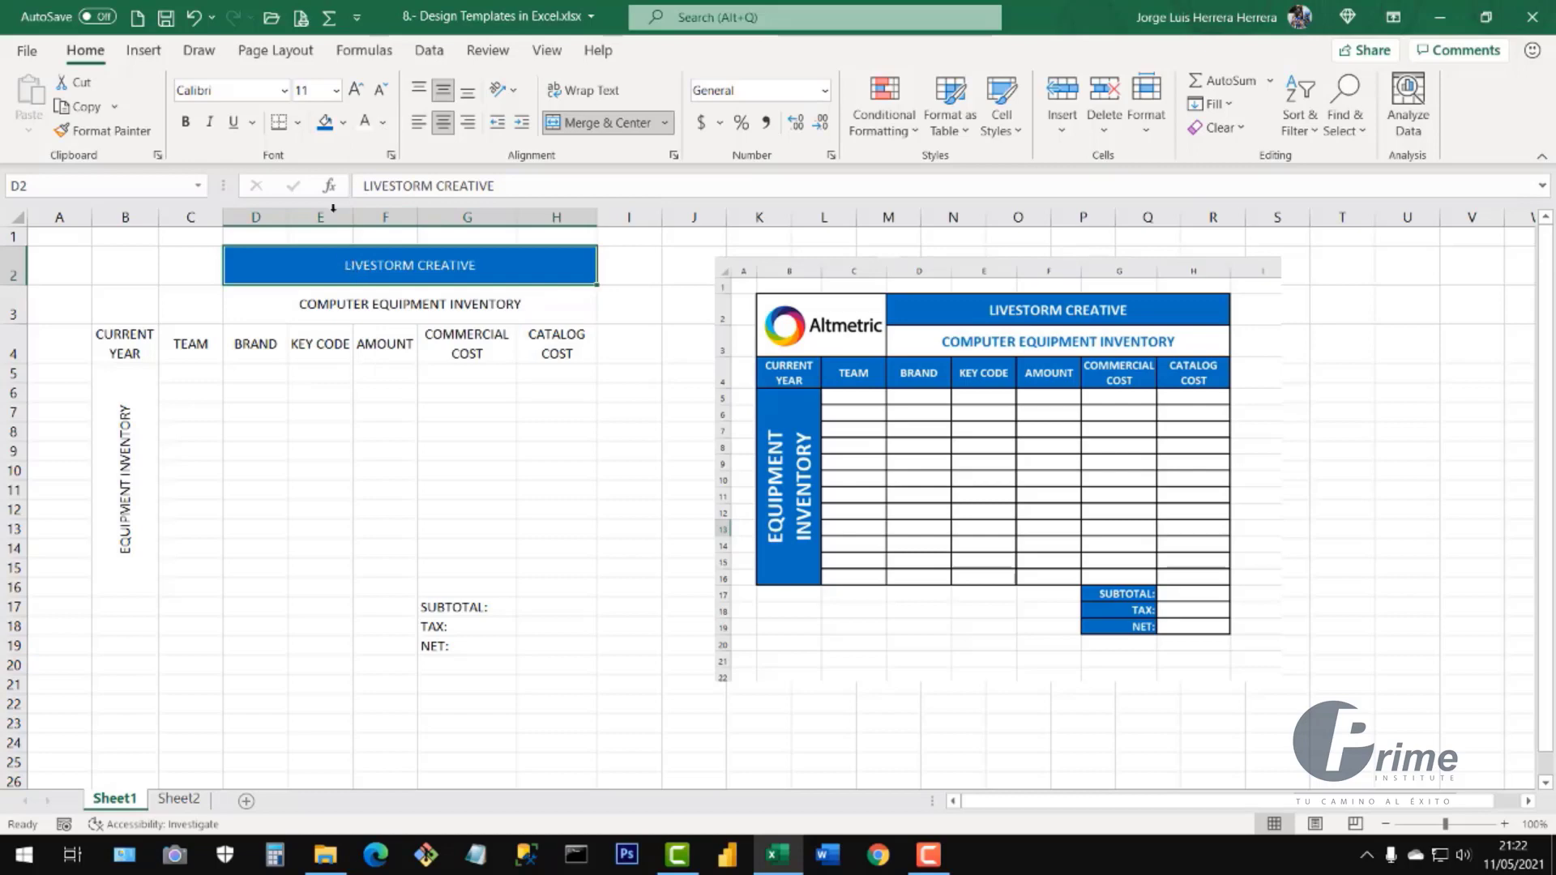
- Make the LIVESTORM CREATIVE title bold and set its font size to 16
left_click(185, 123)
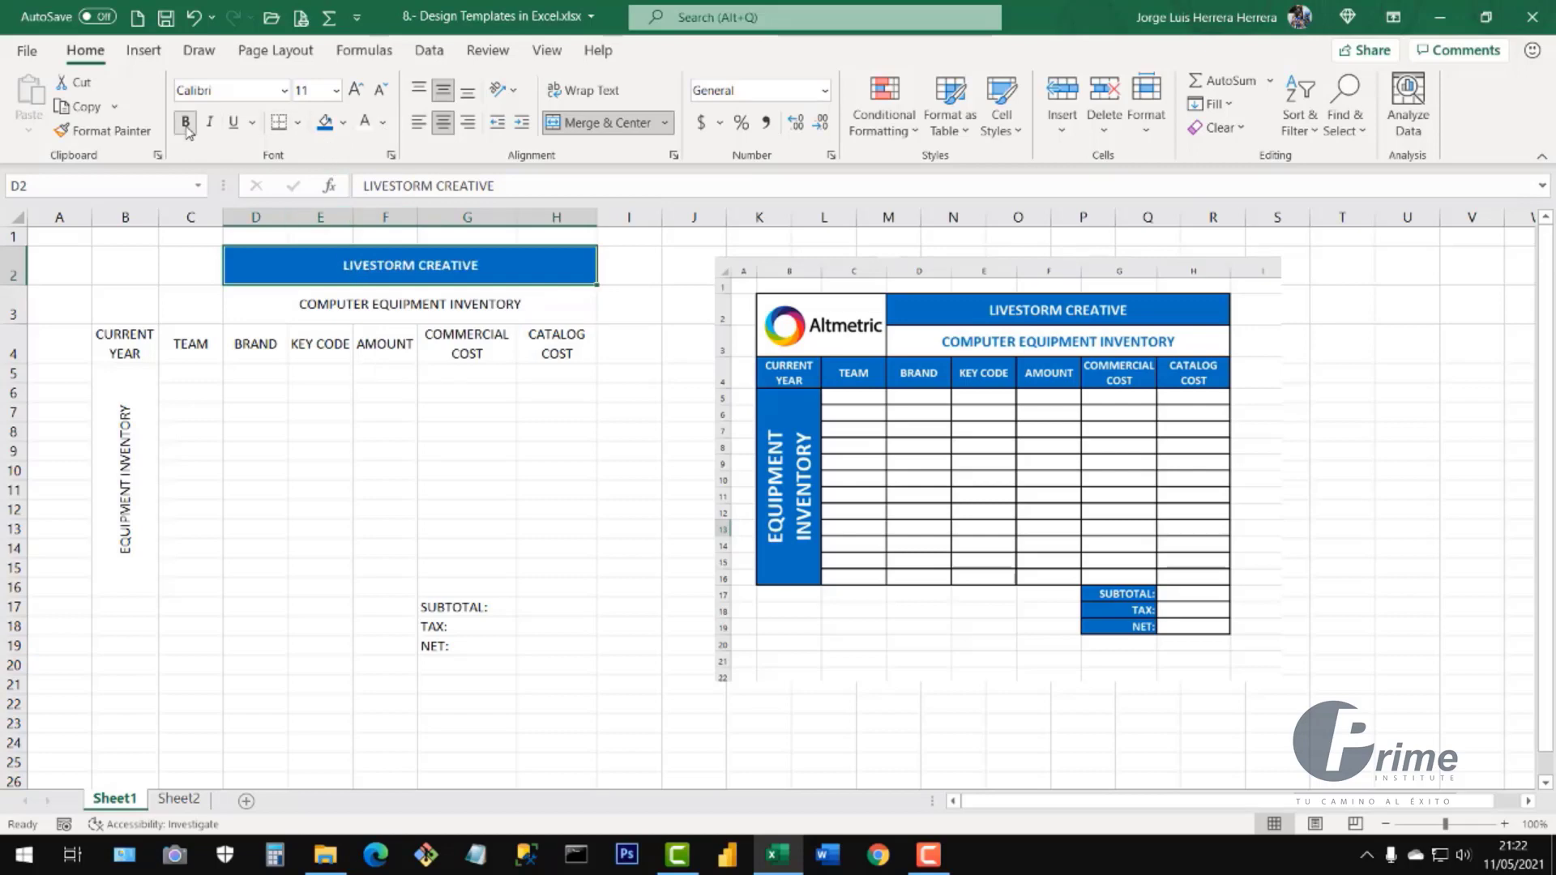
left_click(336, 90)
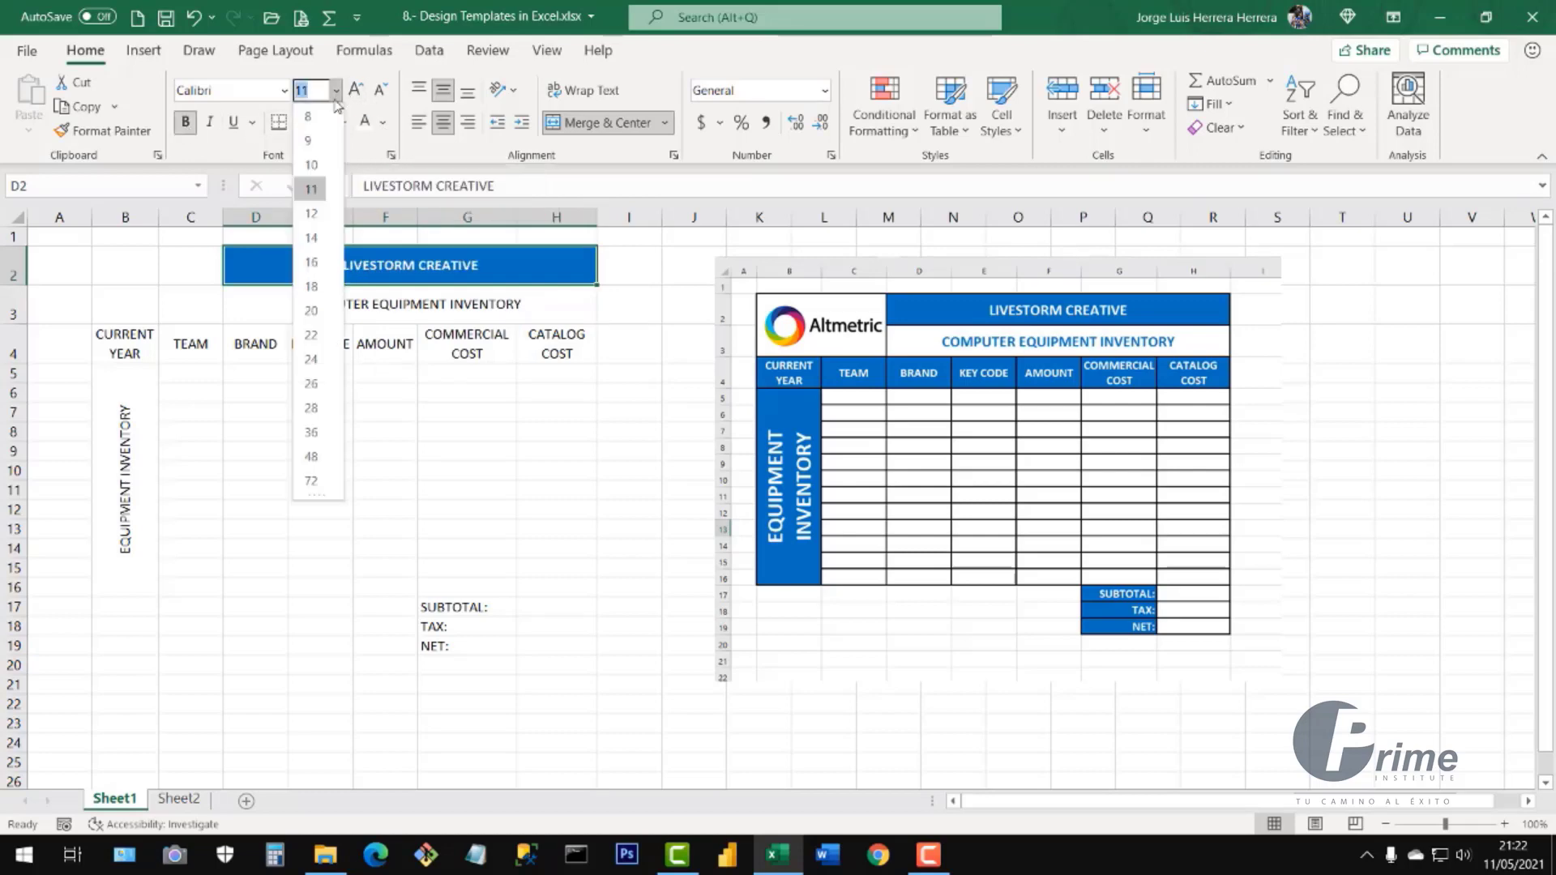
left_click(311, 287)
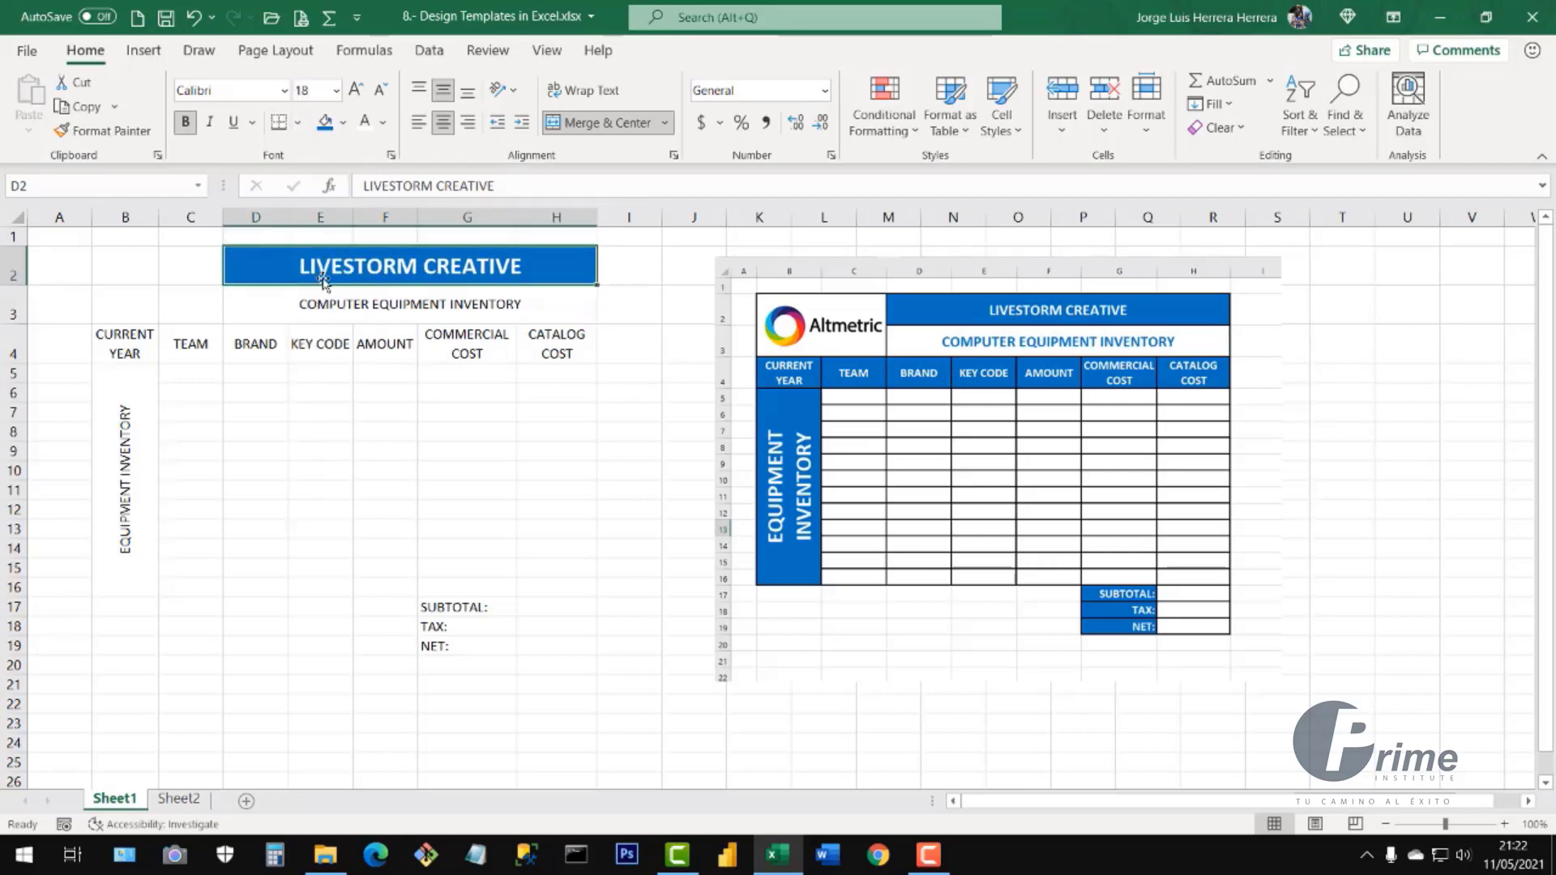
left_click(380, 92)
left_click(379, 92)
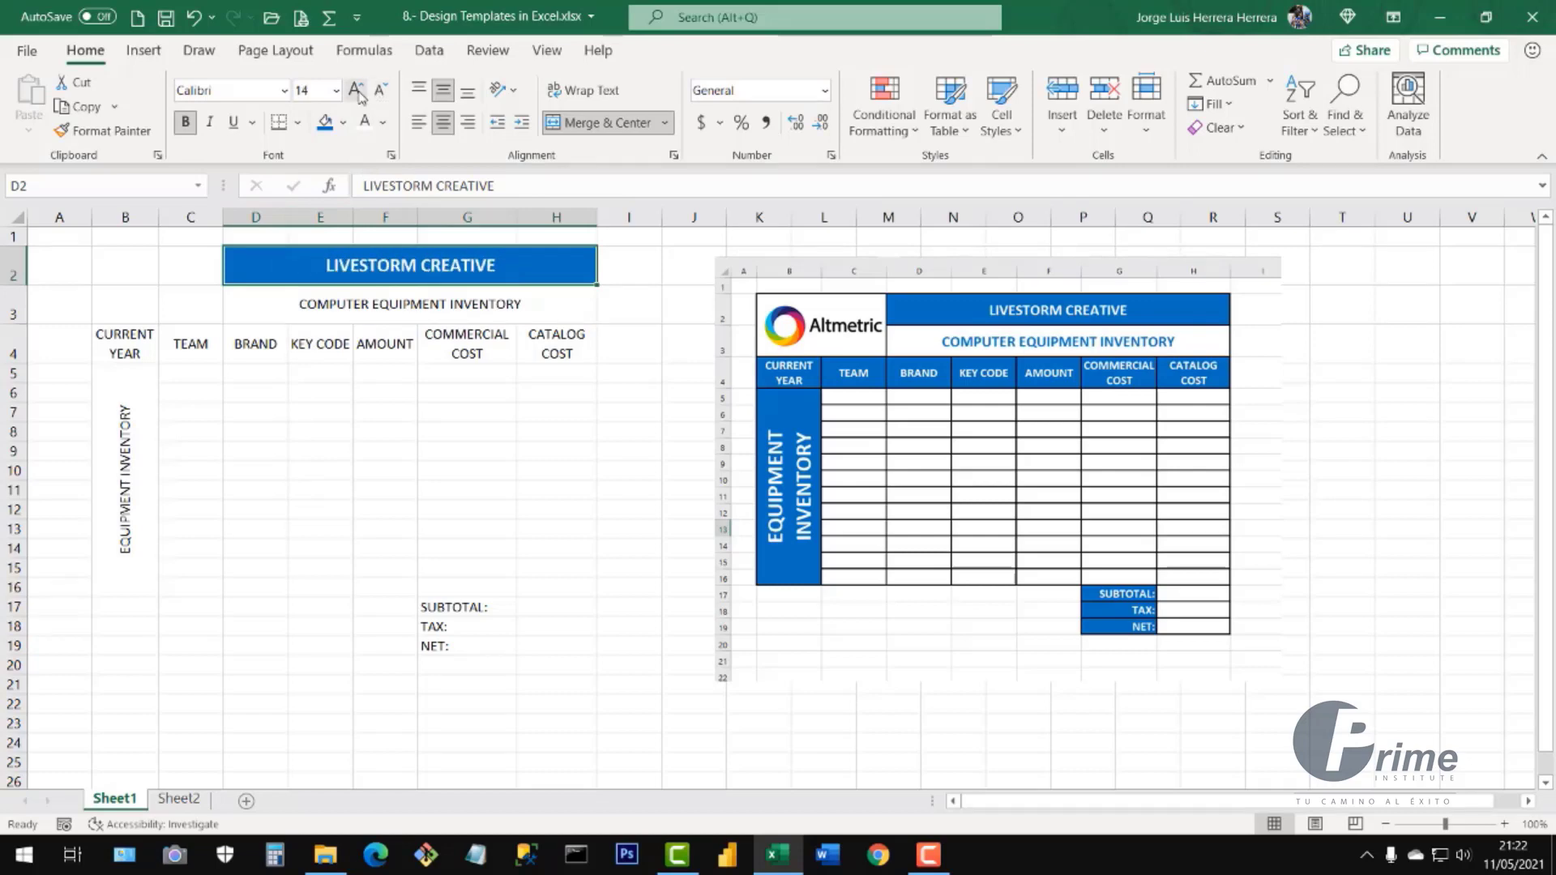
left_click(356, 93)
left_click(356, 92)
left_click(379, 92)
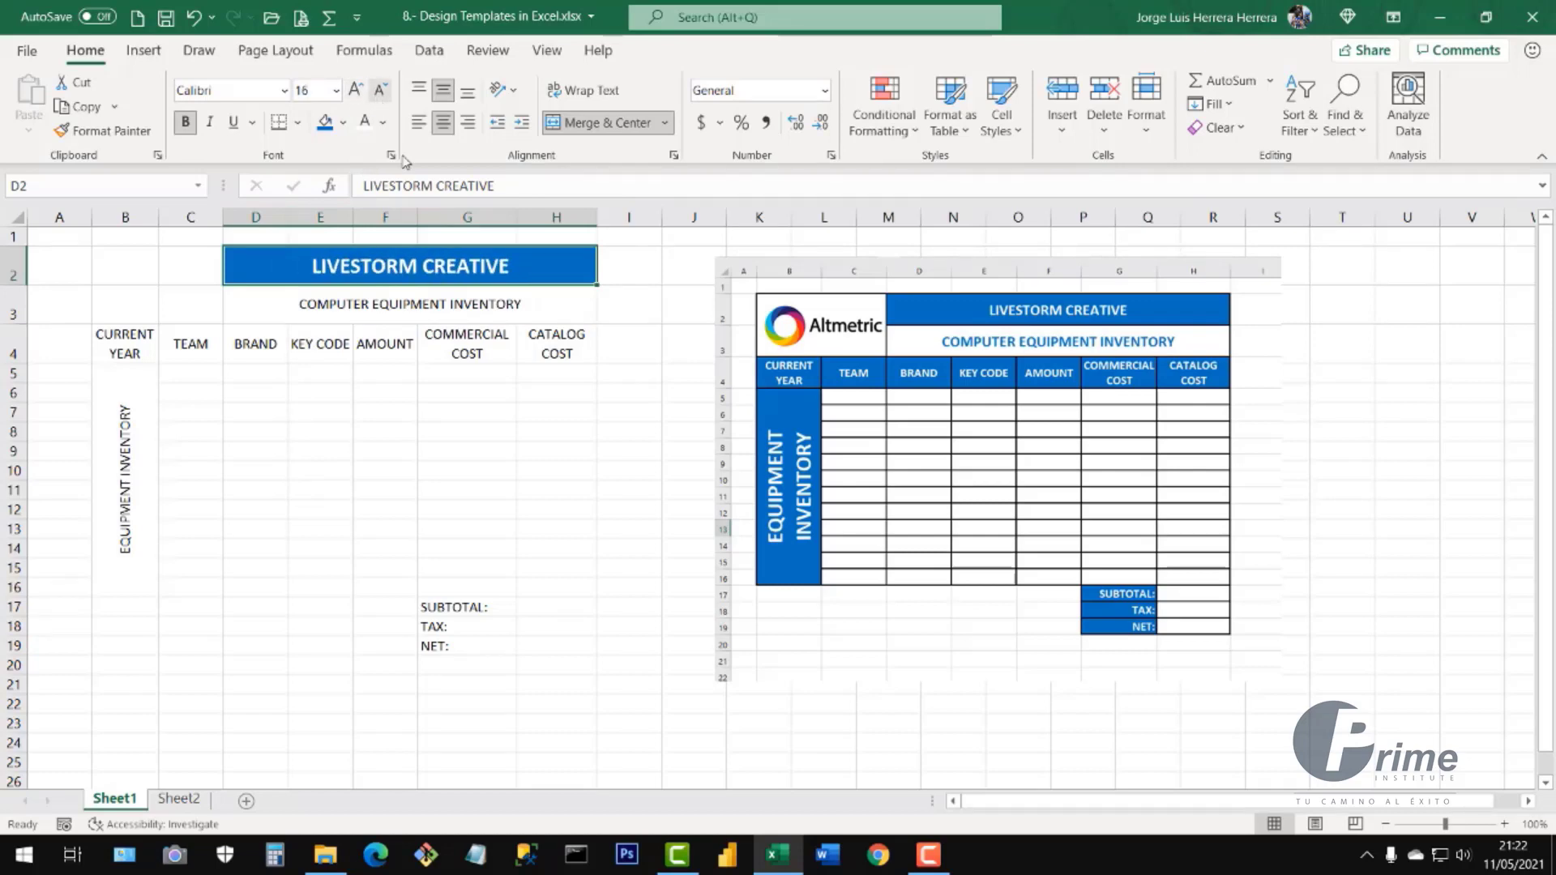
- Format the COMPUTER EQUIPMENT INVENTORY subtitle as bold, standard blue text at font size 12
left_click(410, 309)
left_click(382, 122)
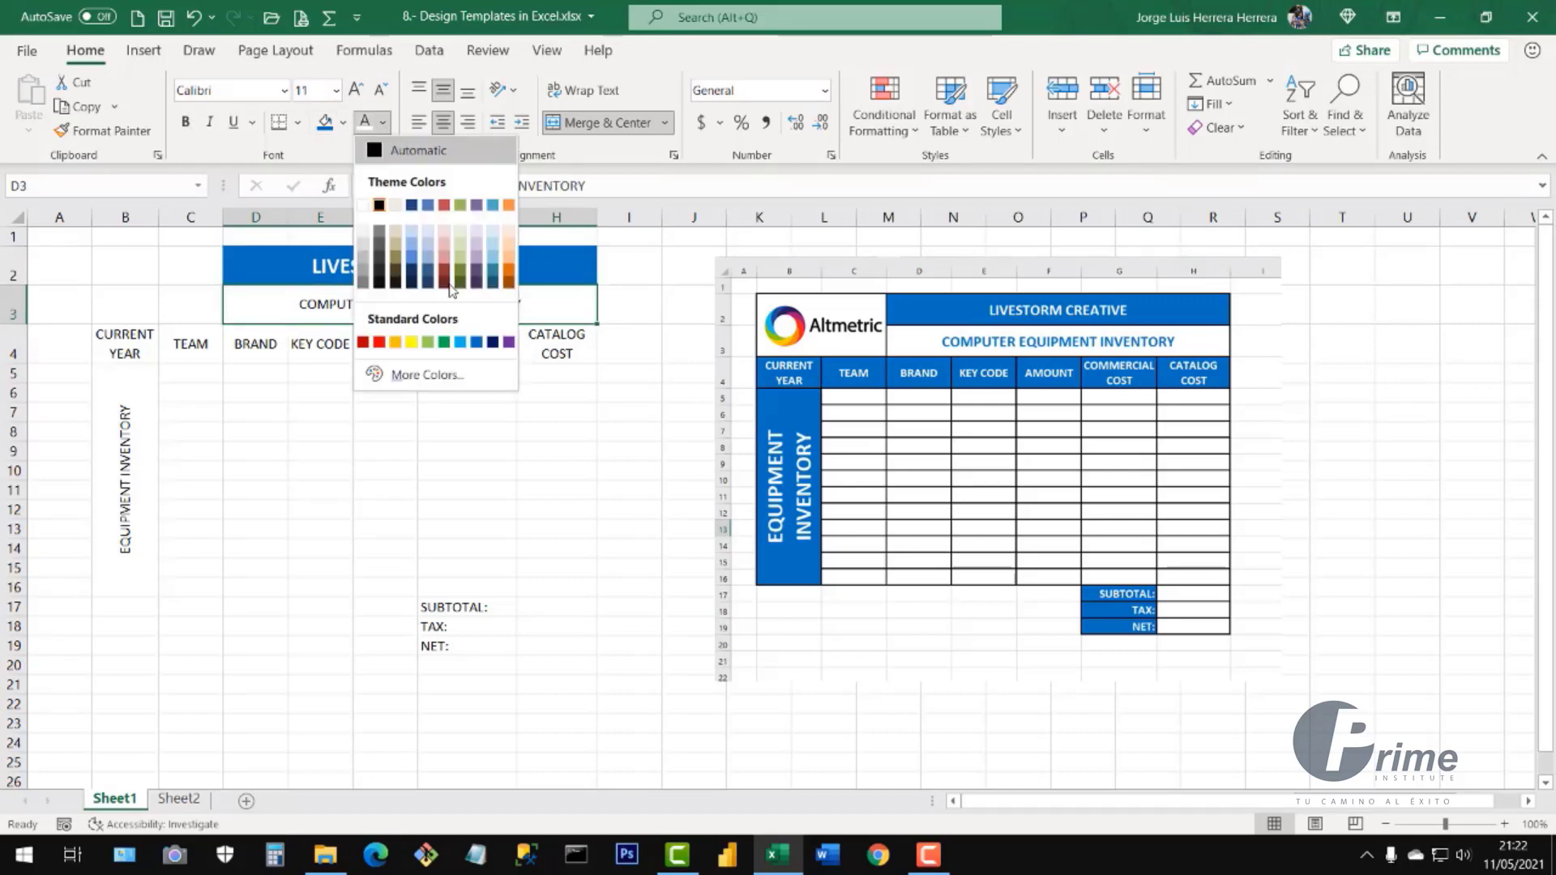
left_click(478, 342)
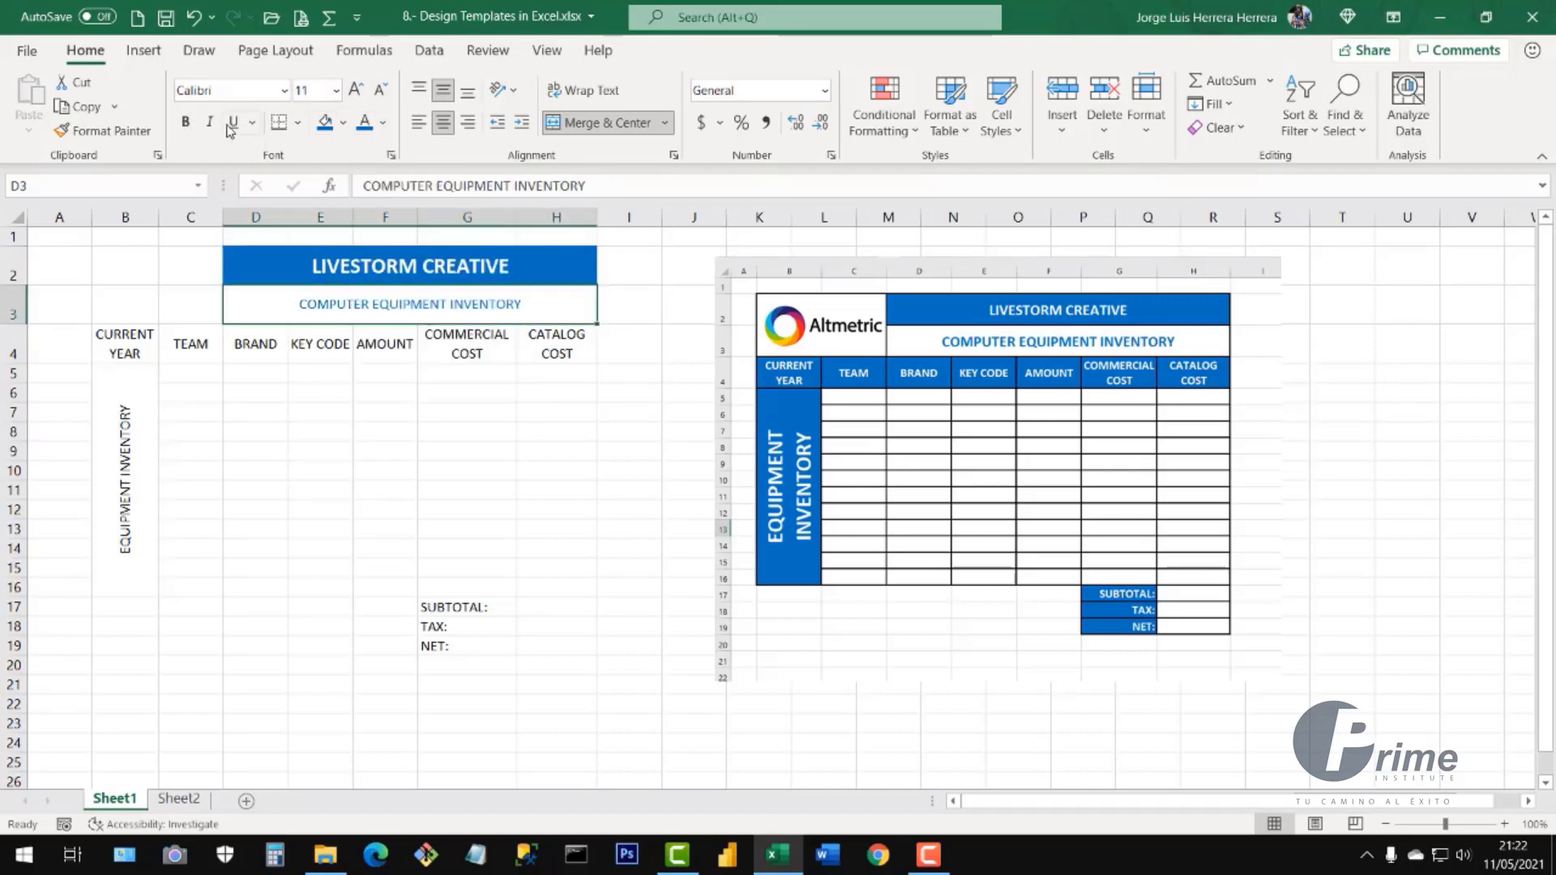
left_click(185, 123)
left_click(380, 90)
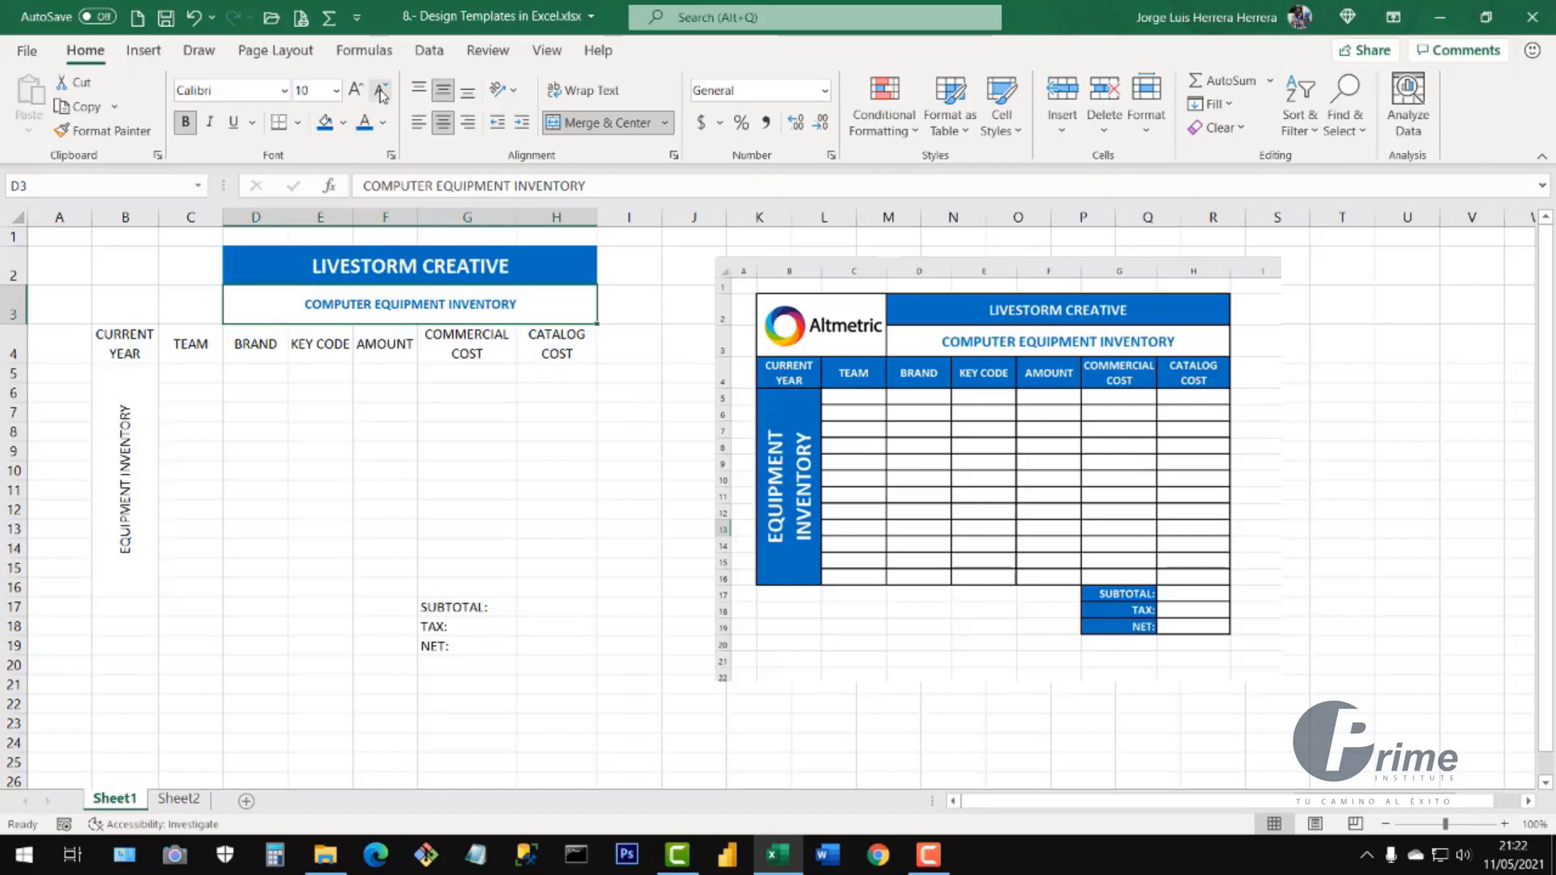
left_click(381, 90)
left_click(357, 90)
left_click(356, 90)
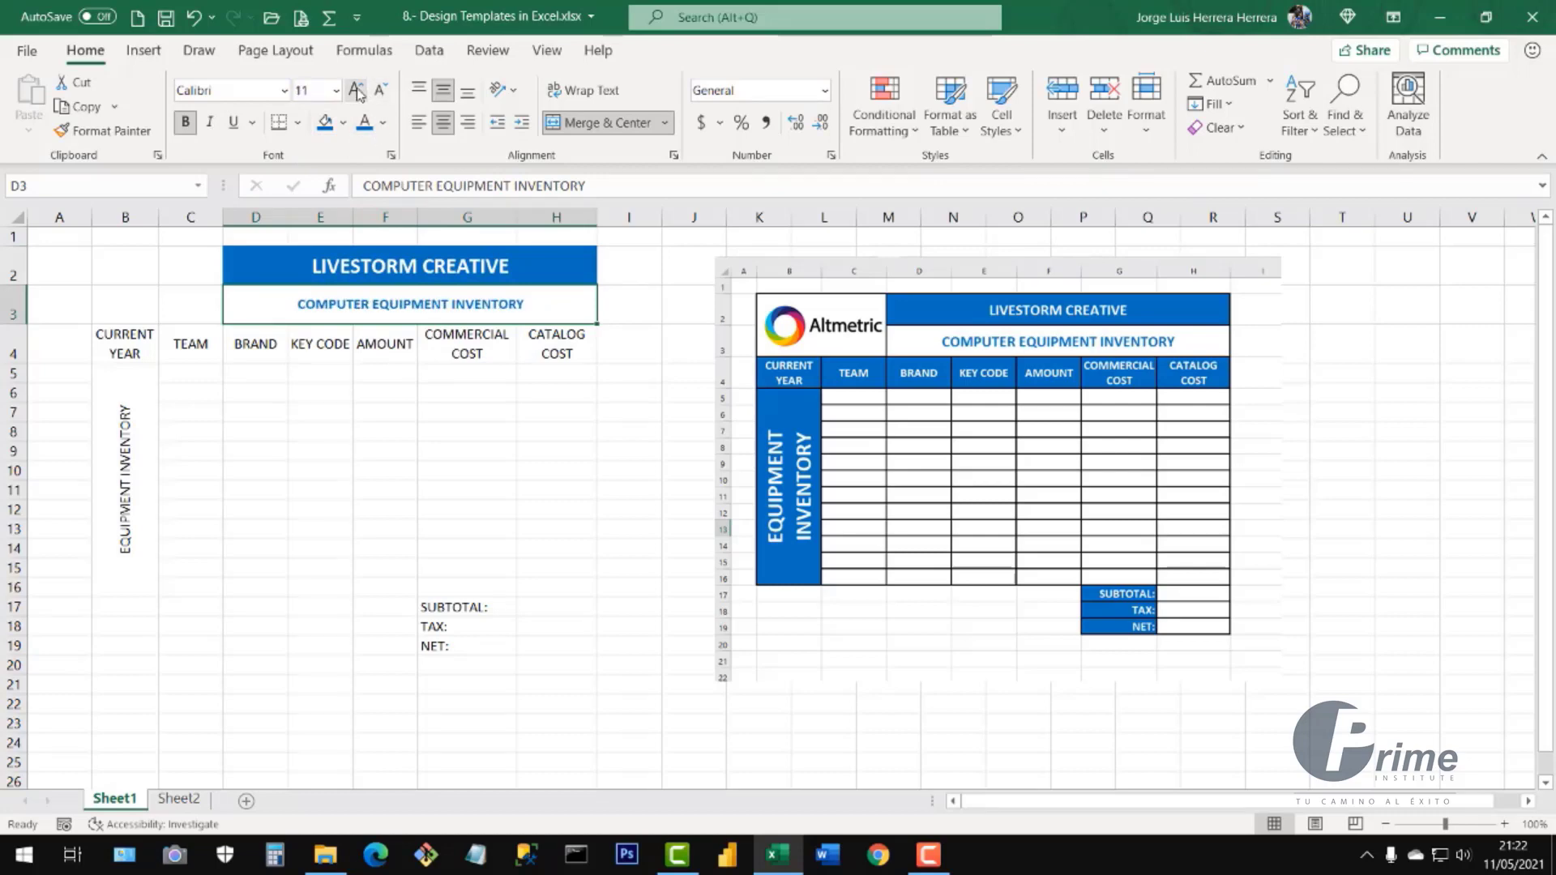
left_click(356, 90)
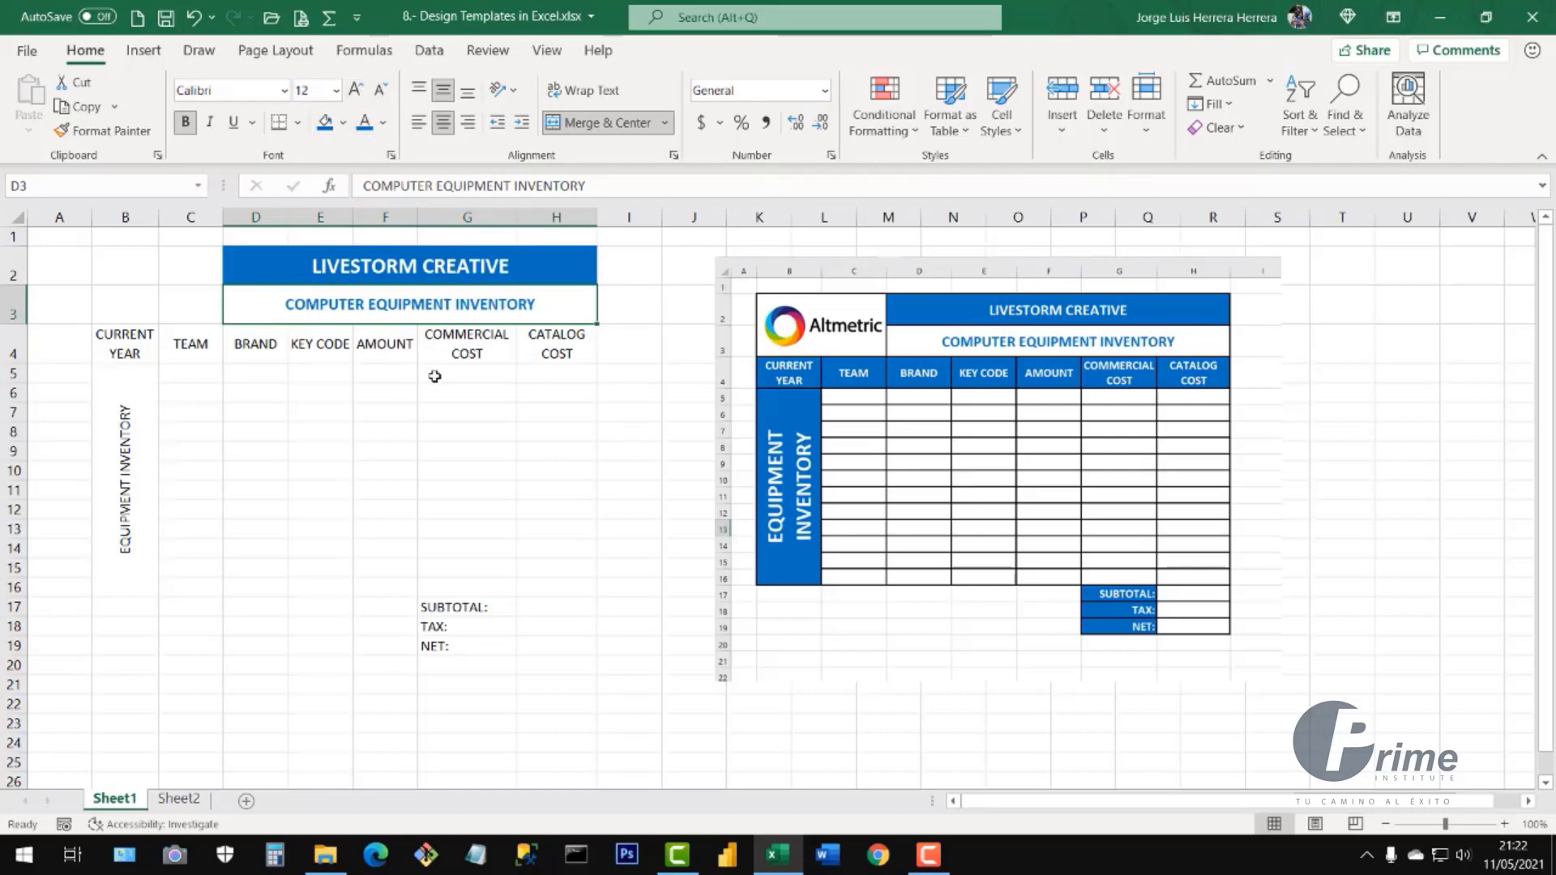
left_click(381, 386)
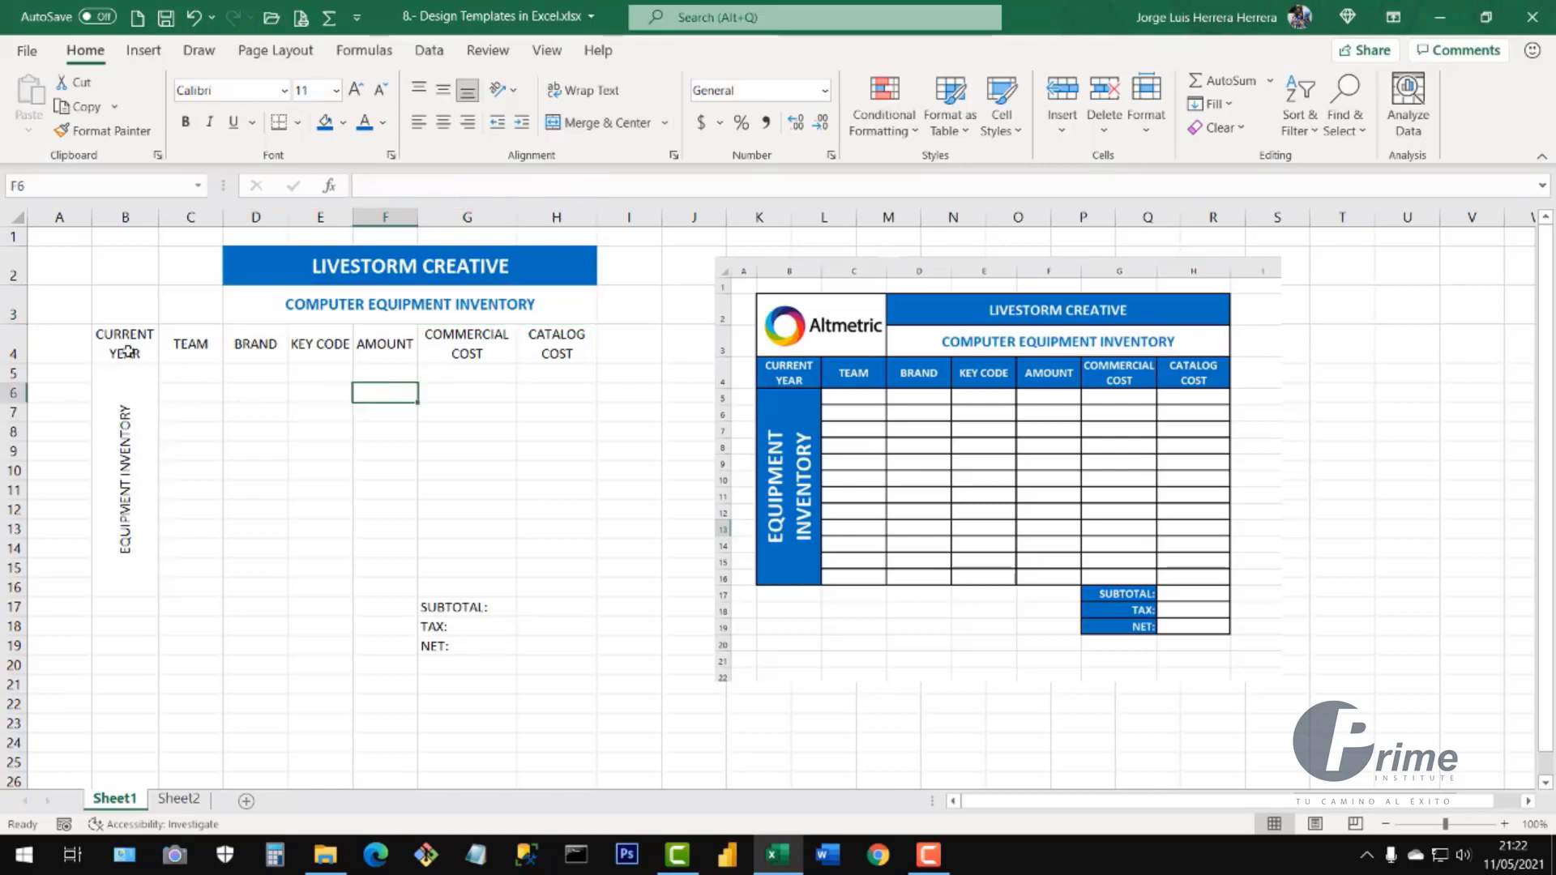
- Fill the column header row from CURRENT YEAR to CATALOG COST with standard blue and make its text white and bold
left_click_drag(127, 350, 560, 352)
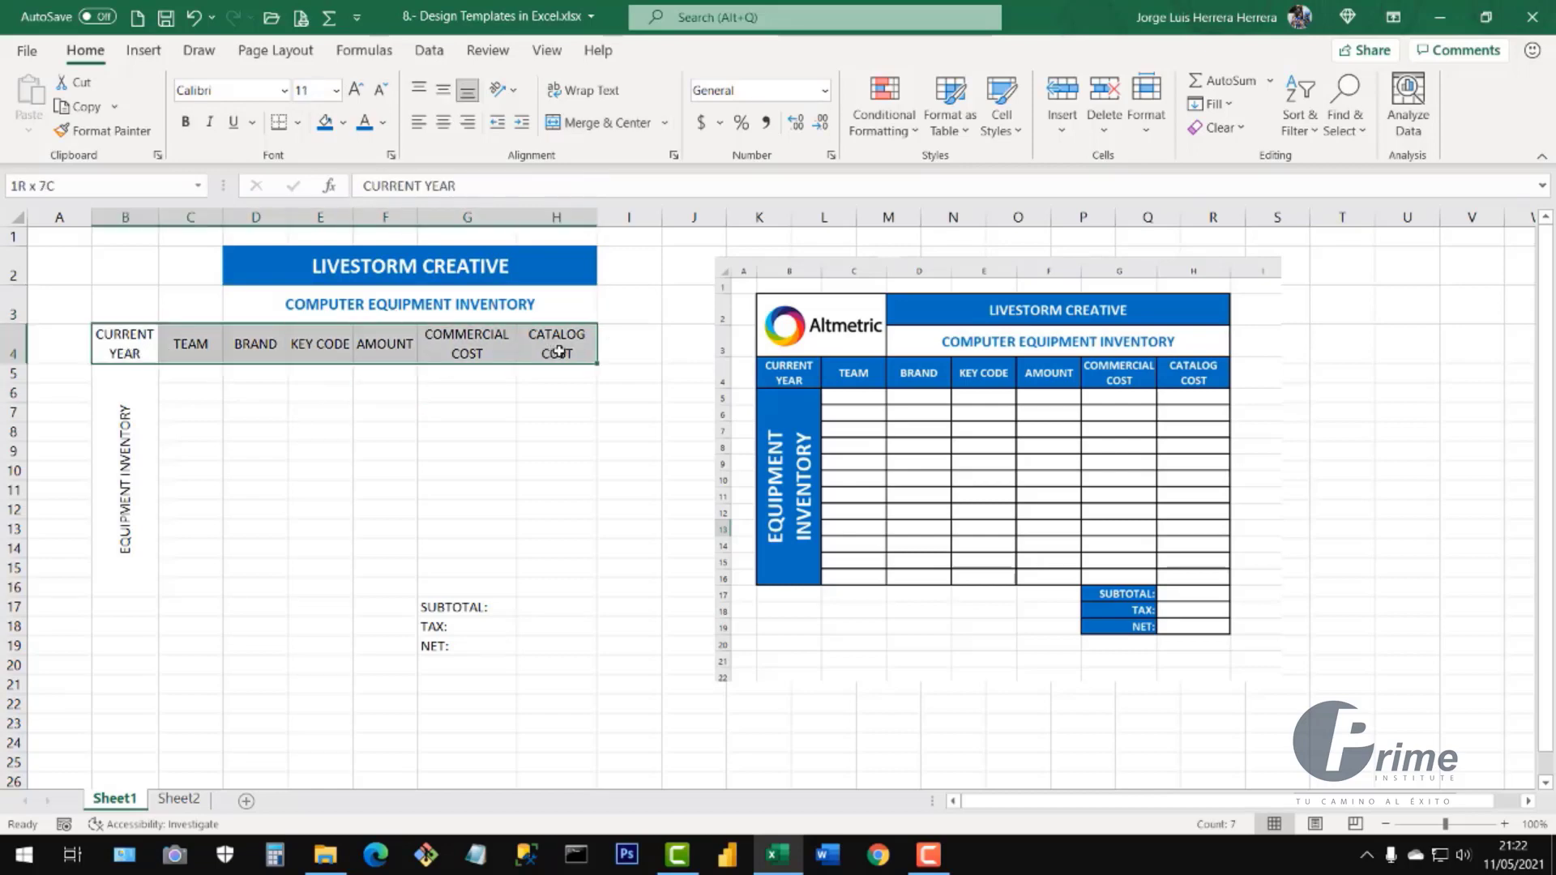
left_click(325, 122)
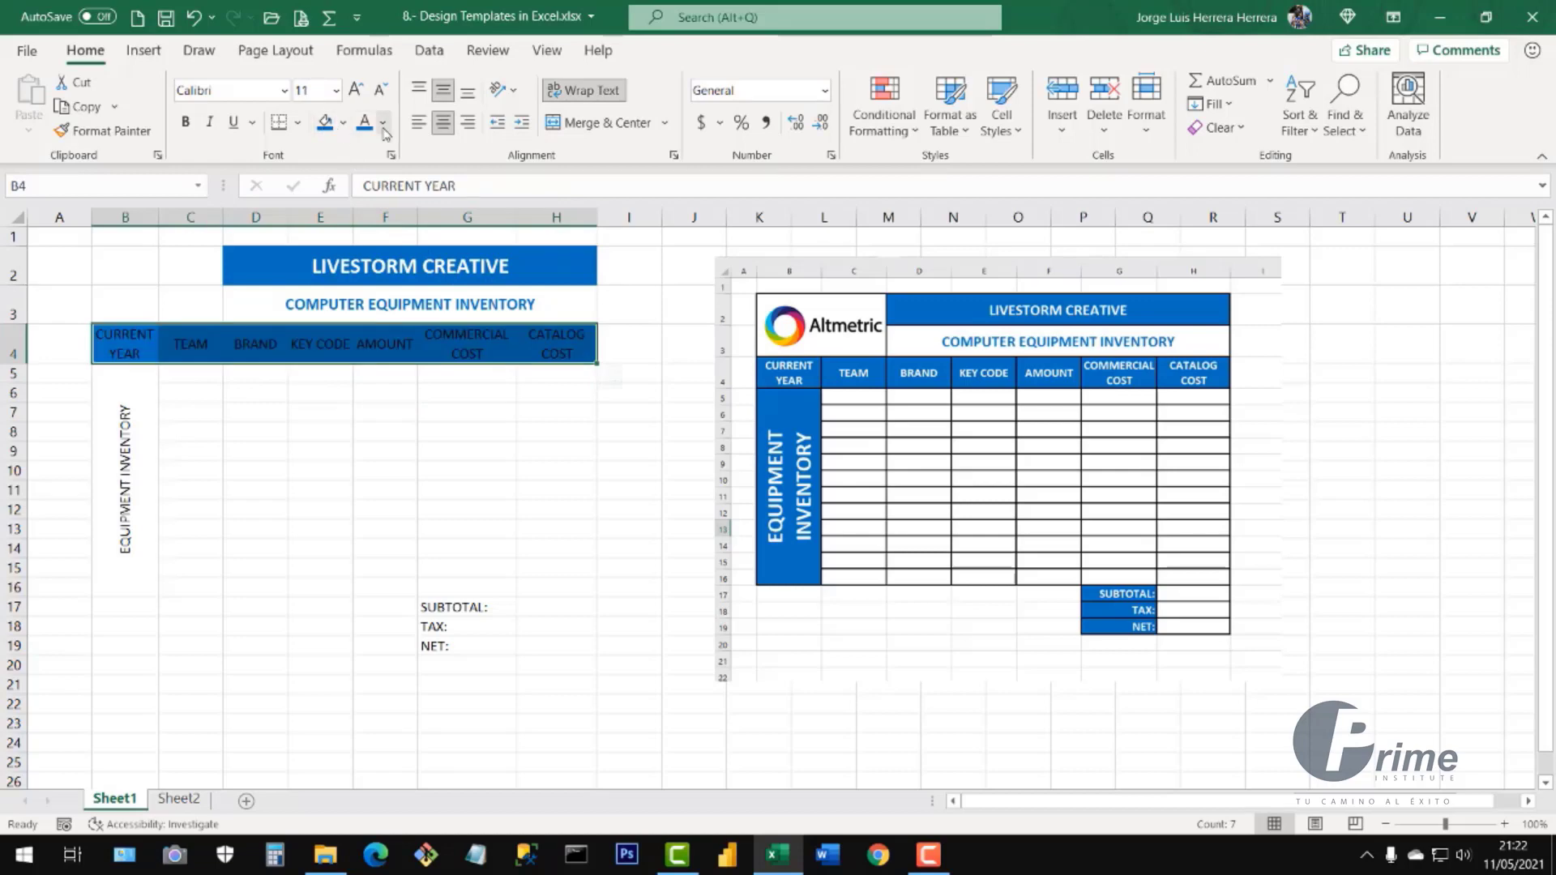
left_click(381, 124)
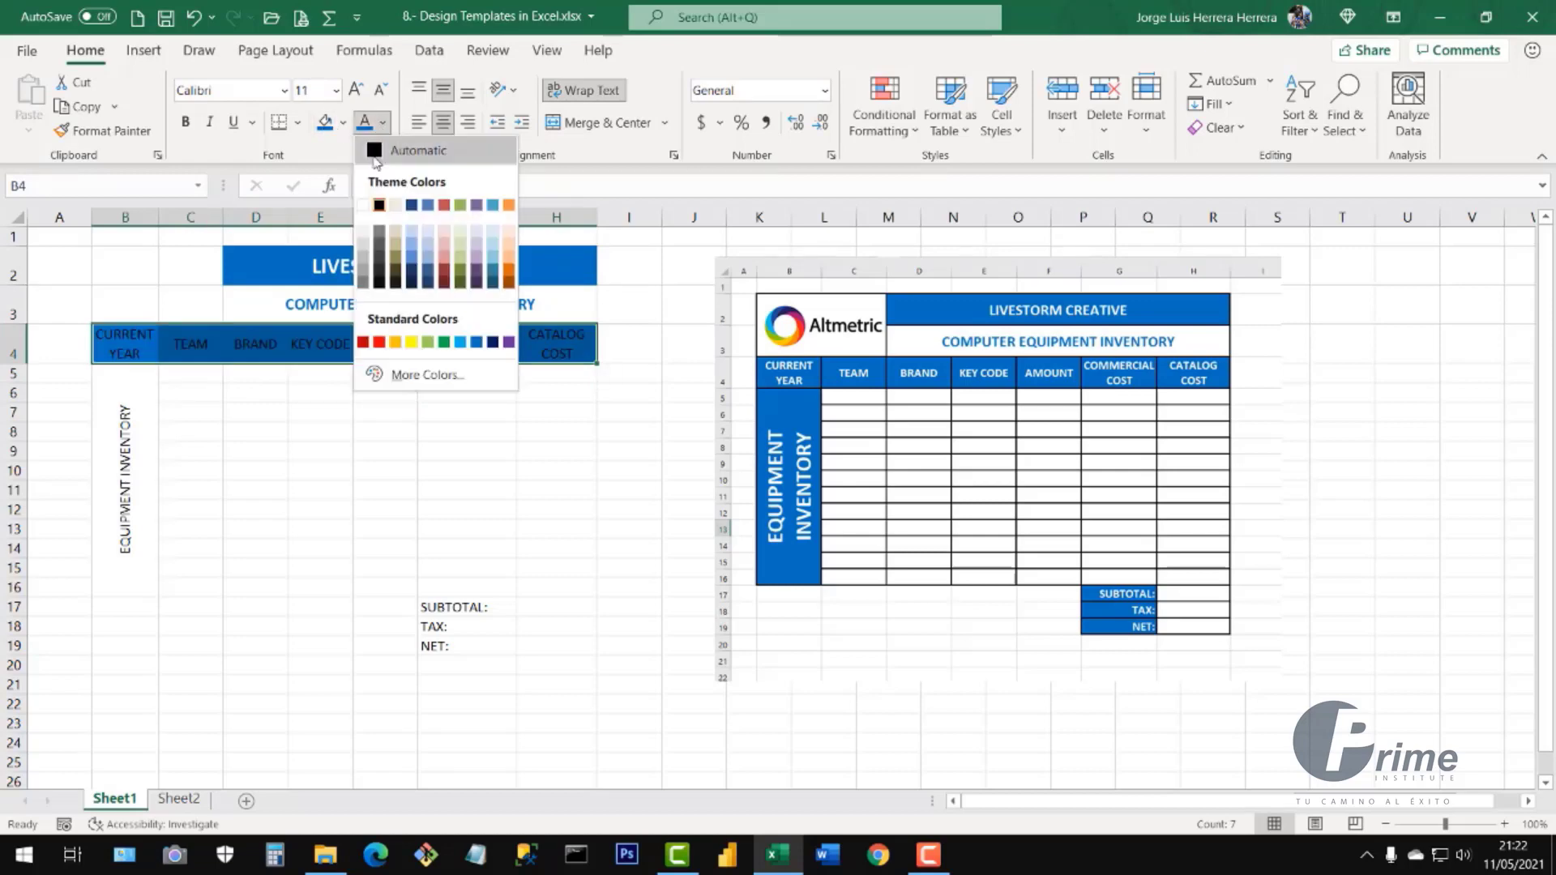
left_click(362, 206)
left_click(186, 123)
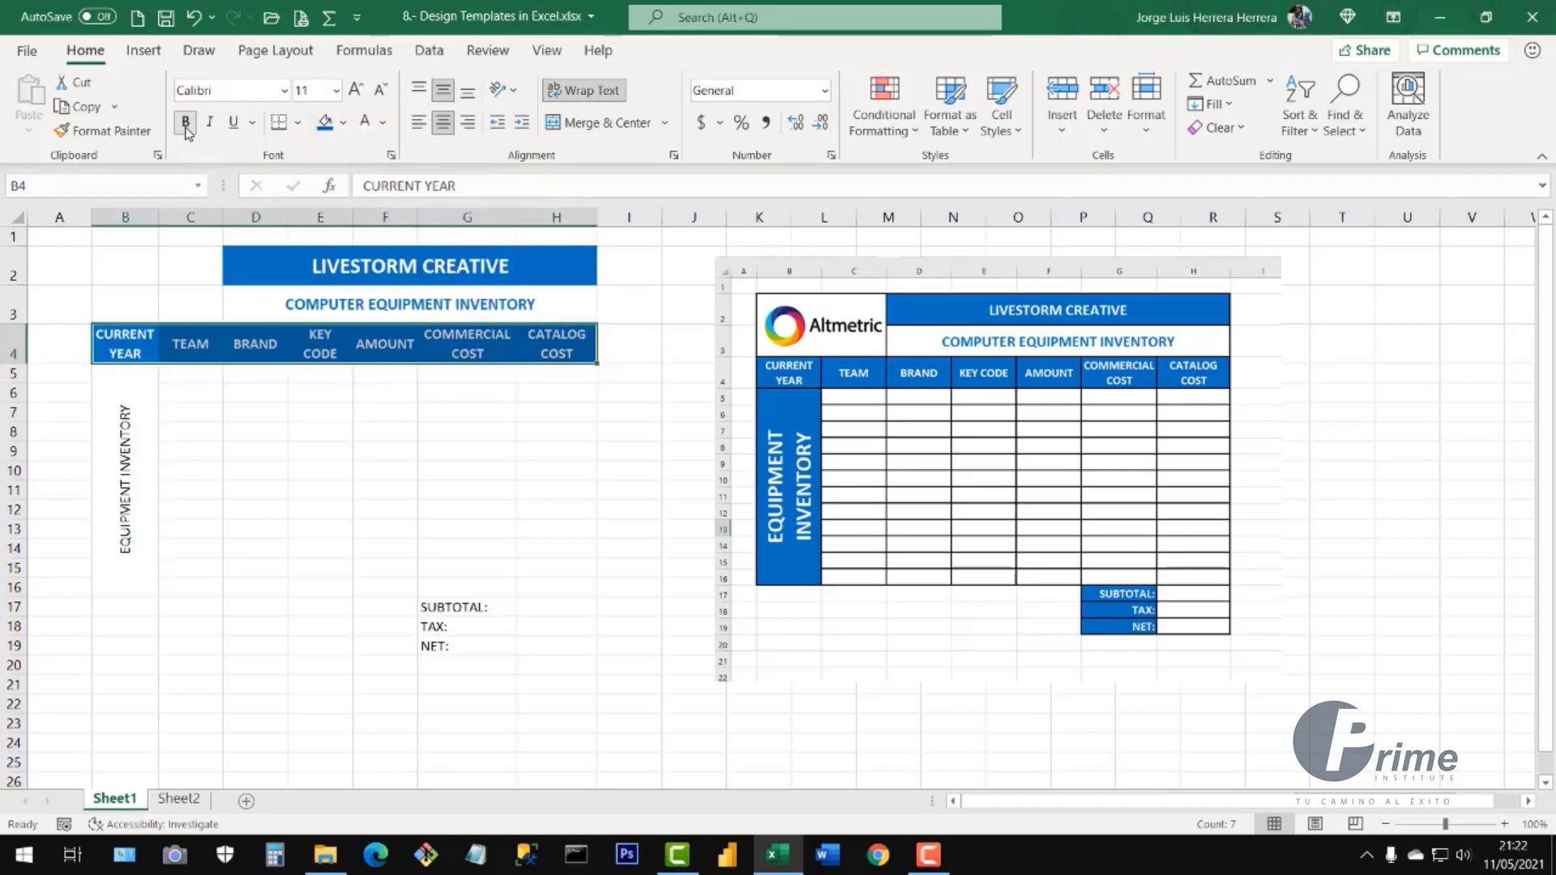
- Copy the AMOUNT header's formatting onto the SUBTOTAL: cell with Format Painter
left_click_drag(452, 609, 452, 648)
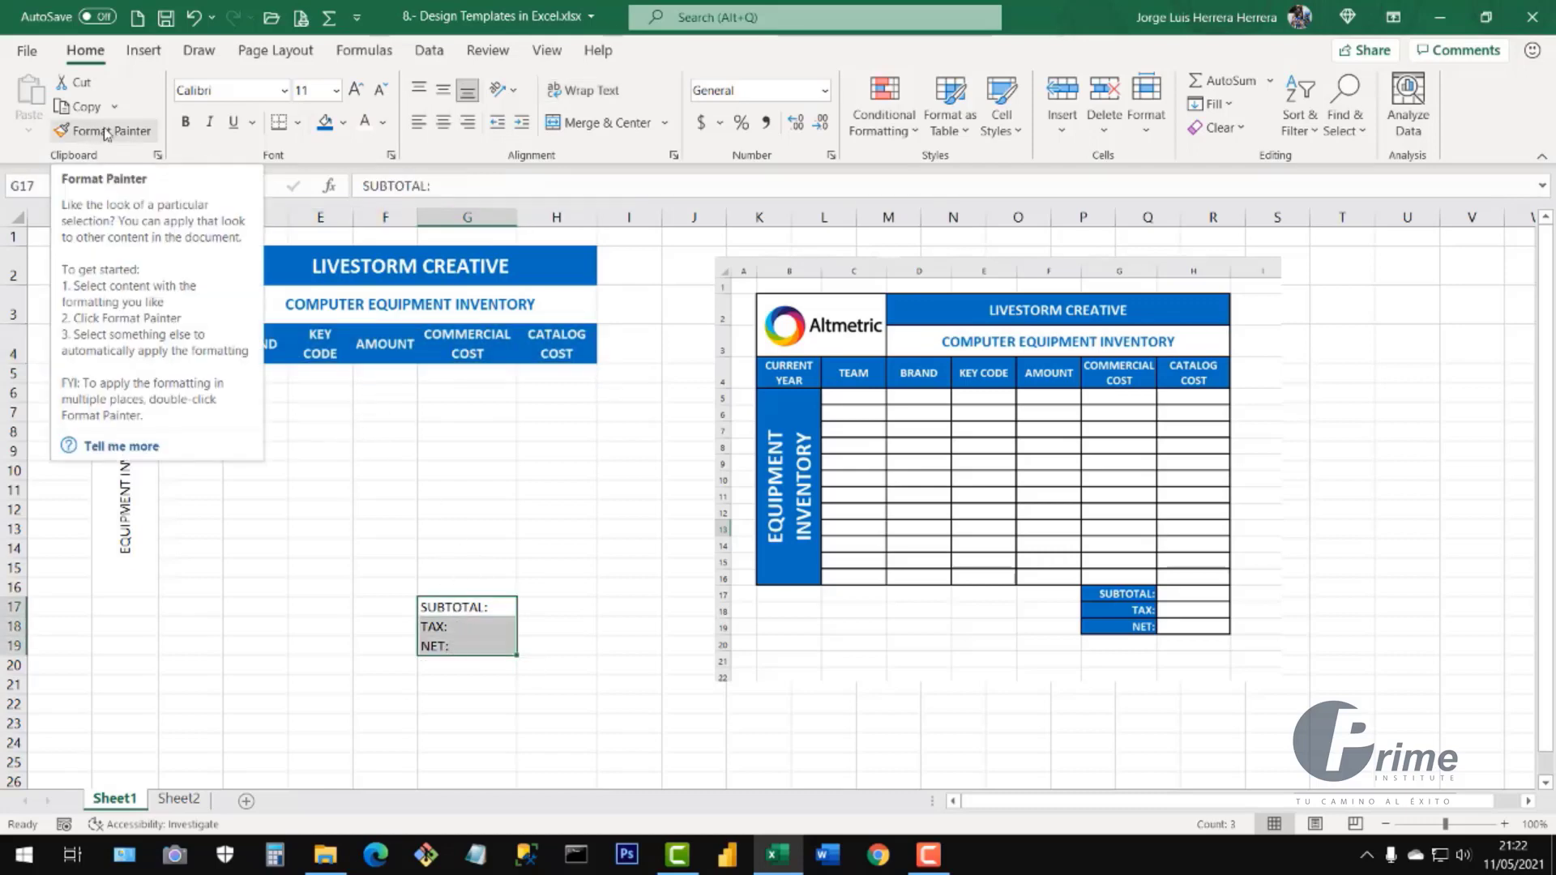
left_click(430, 434)
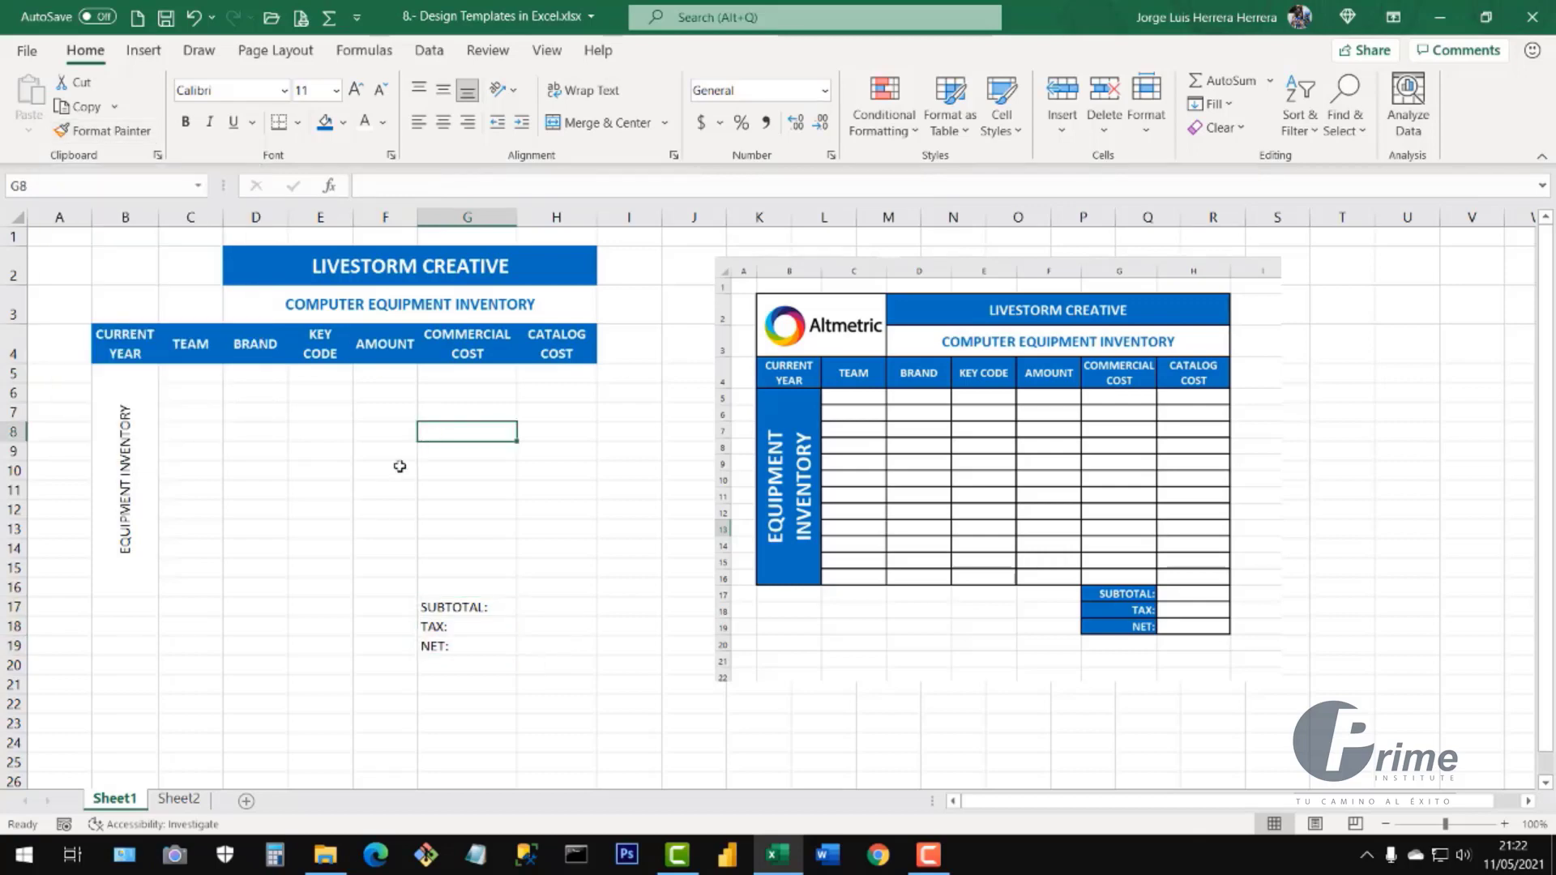
left_click(193, 349)
left_click(263, 345)
left_click(369, 344)
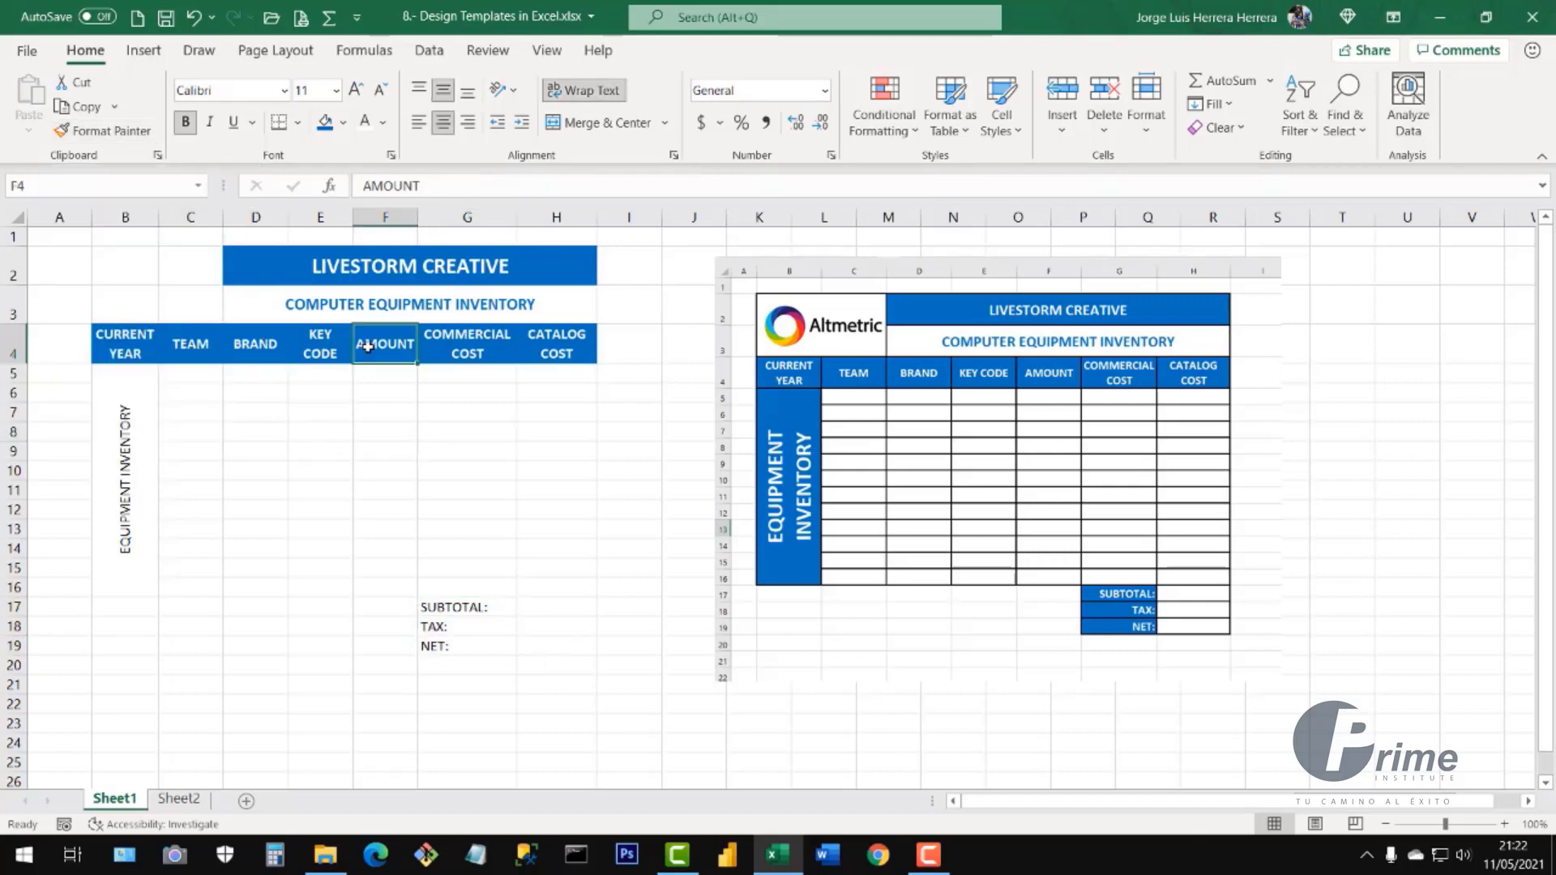
left_click(270, 345)
left_click(372, 343)
left_click(108, 132)
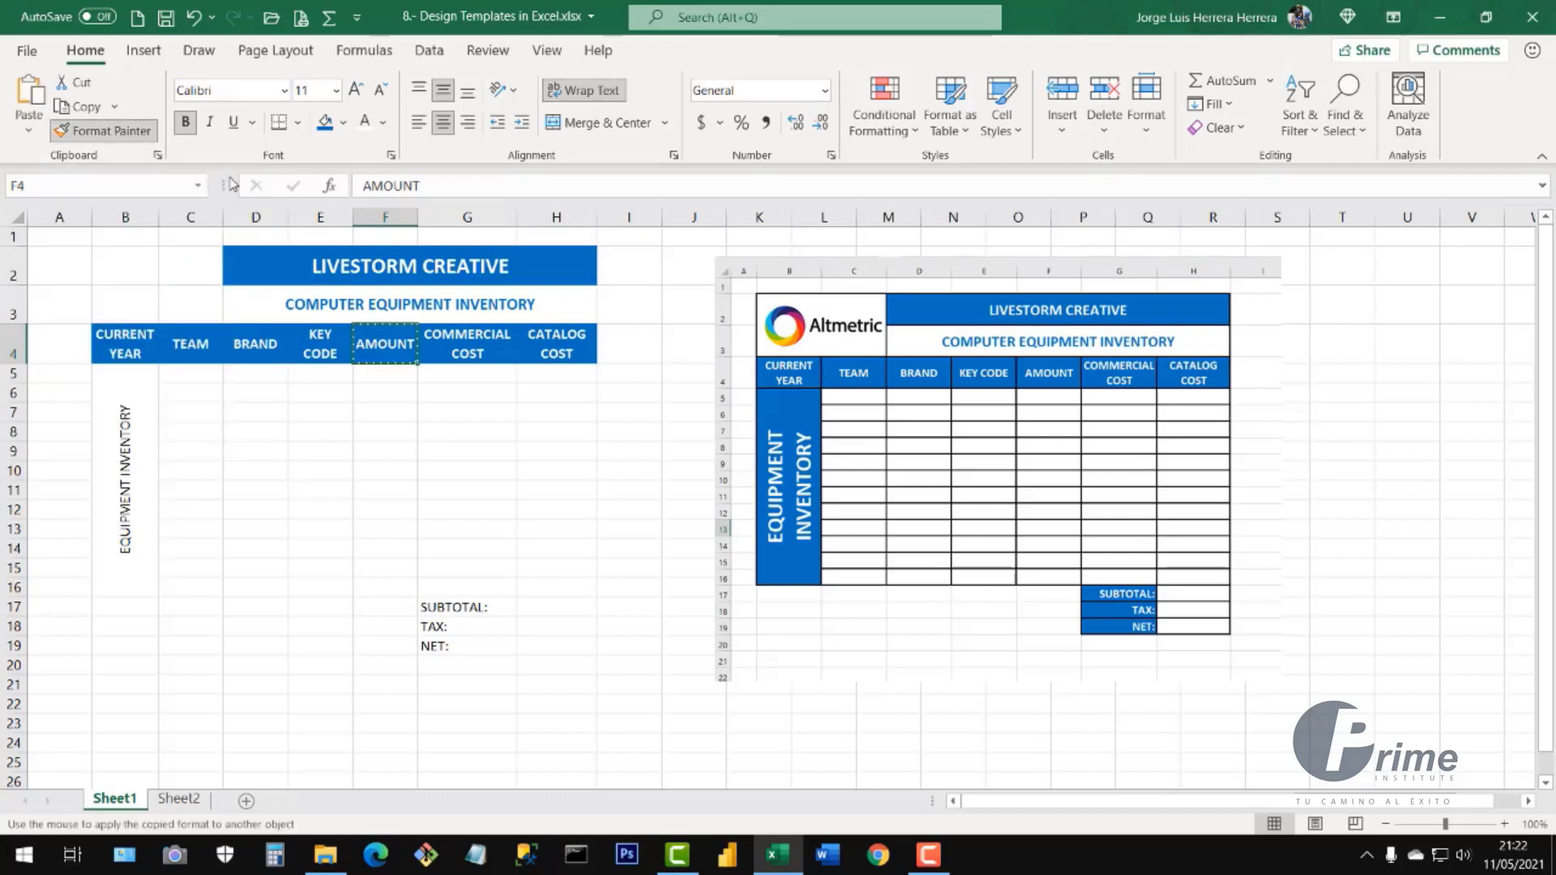
left_click(466, 605)
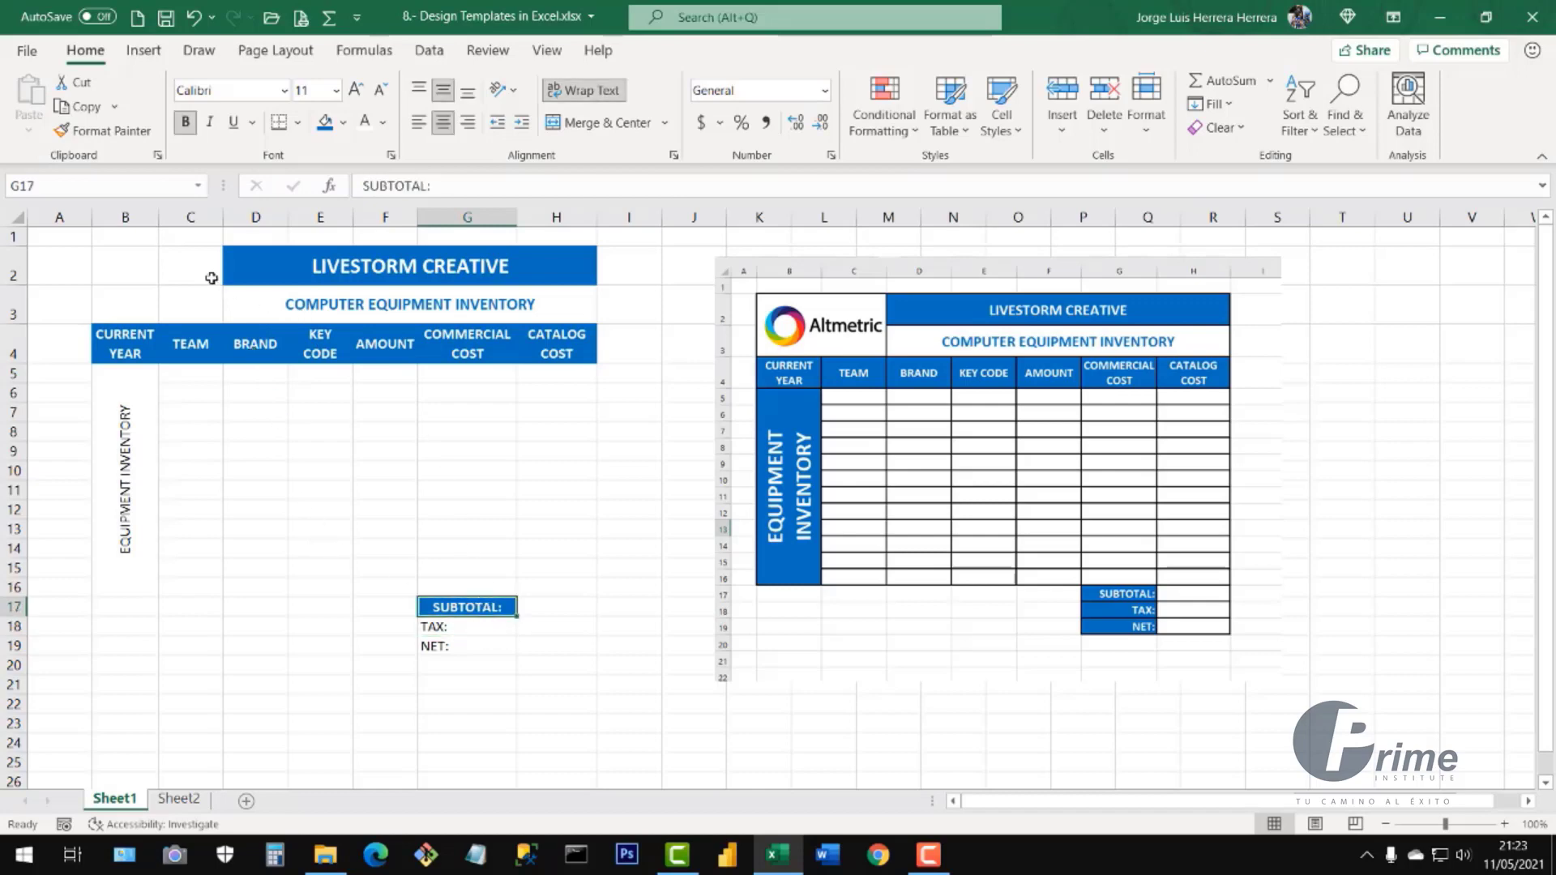
- Copy the SUBTOTAL: cell's formatting onto the TAX: cell and from there onto the NET: cell
left_click(502, 350)
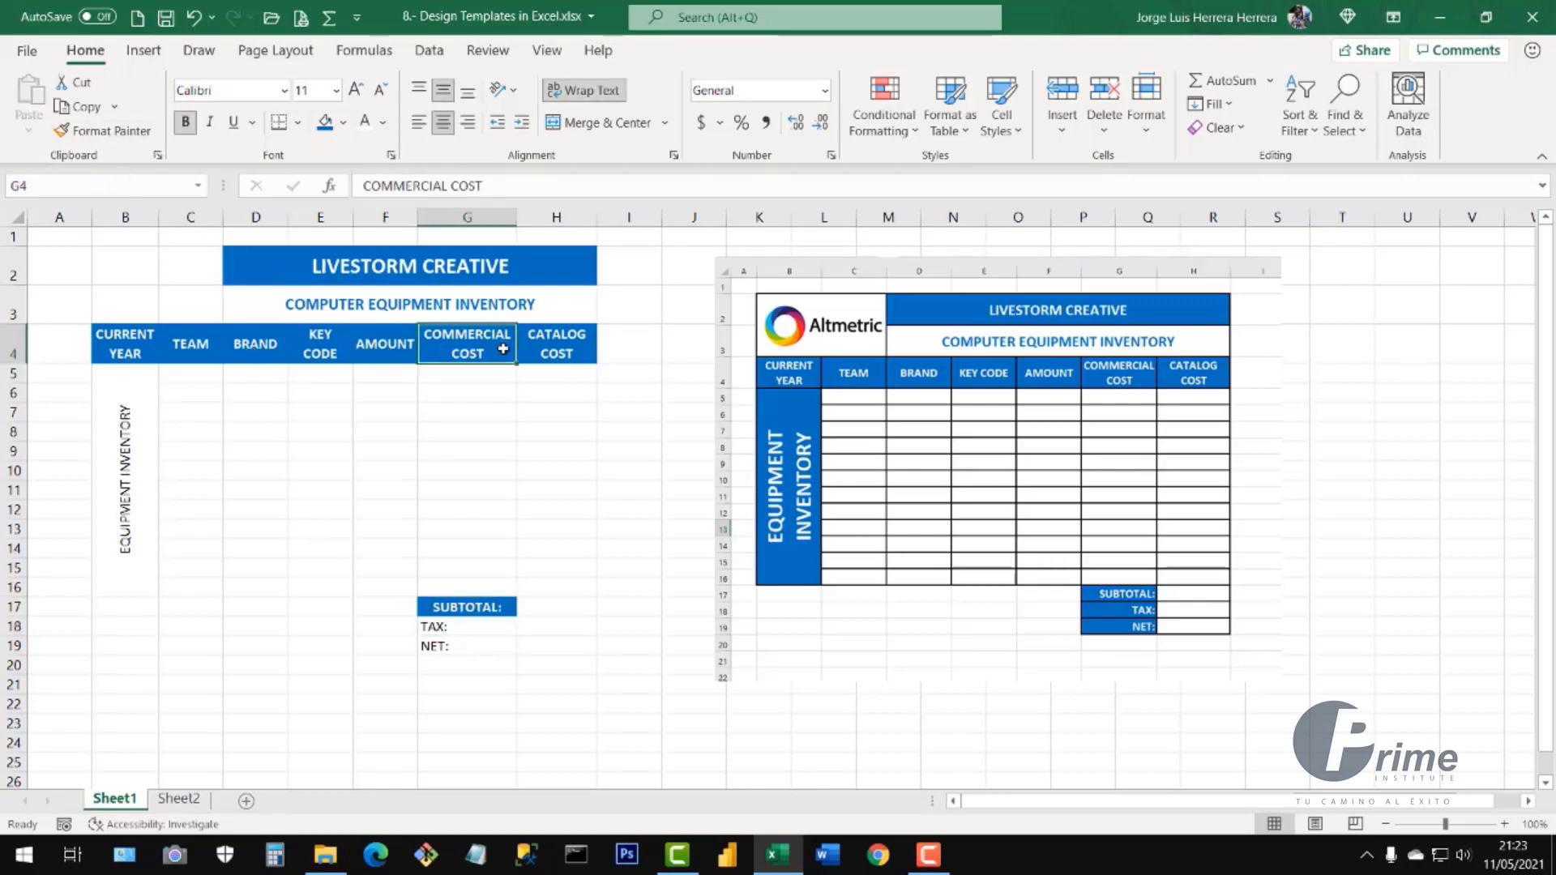
left_click(498, 606)
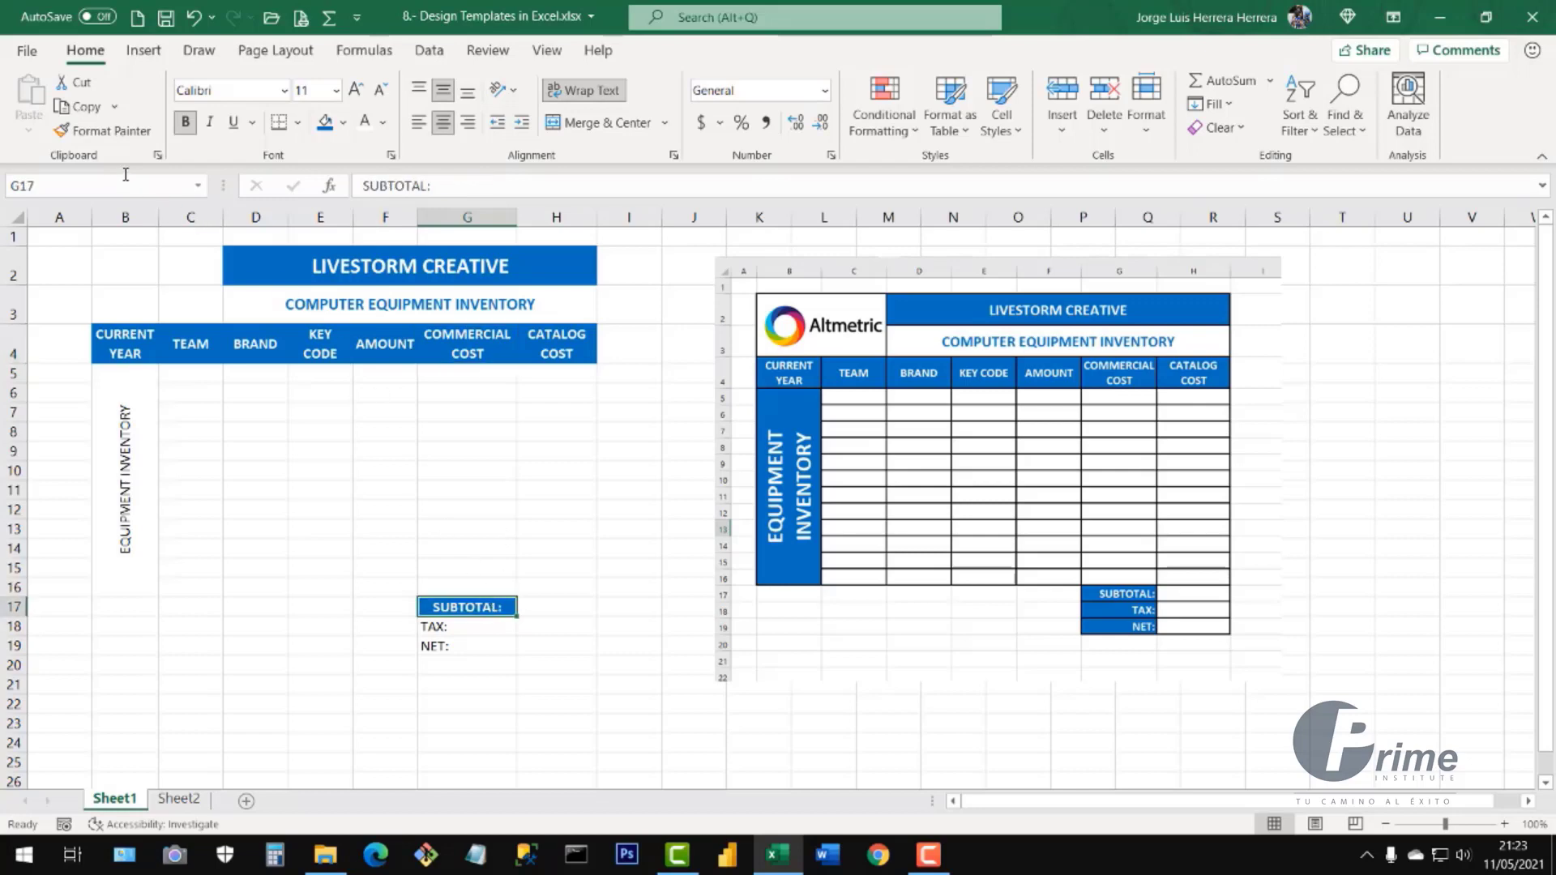
left_click(104, 131)
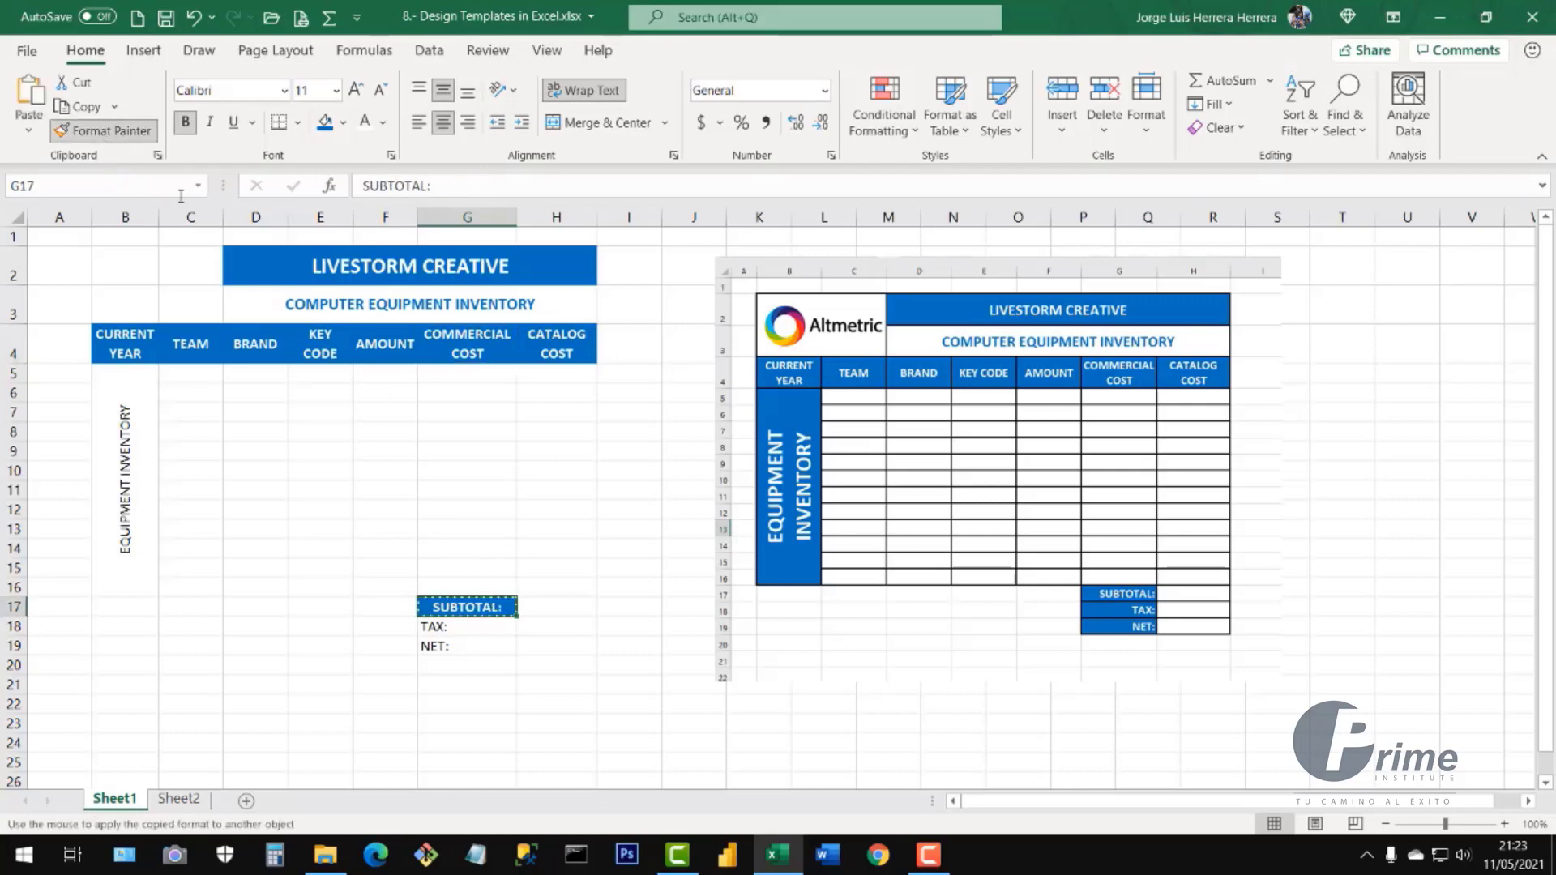
left_click(460, 624)
left_click(104, 131)
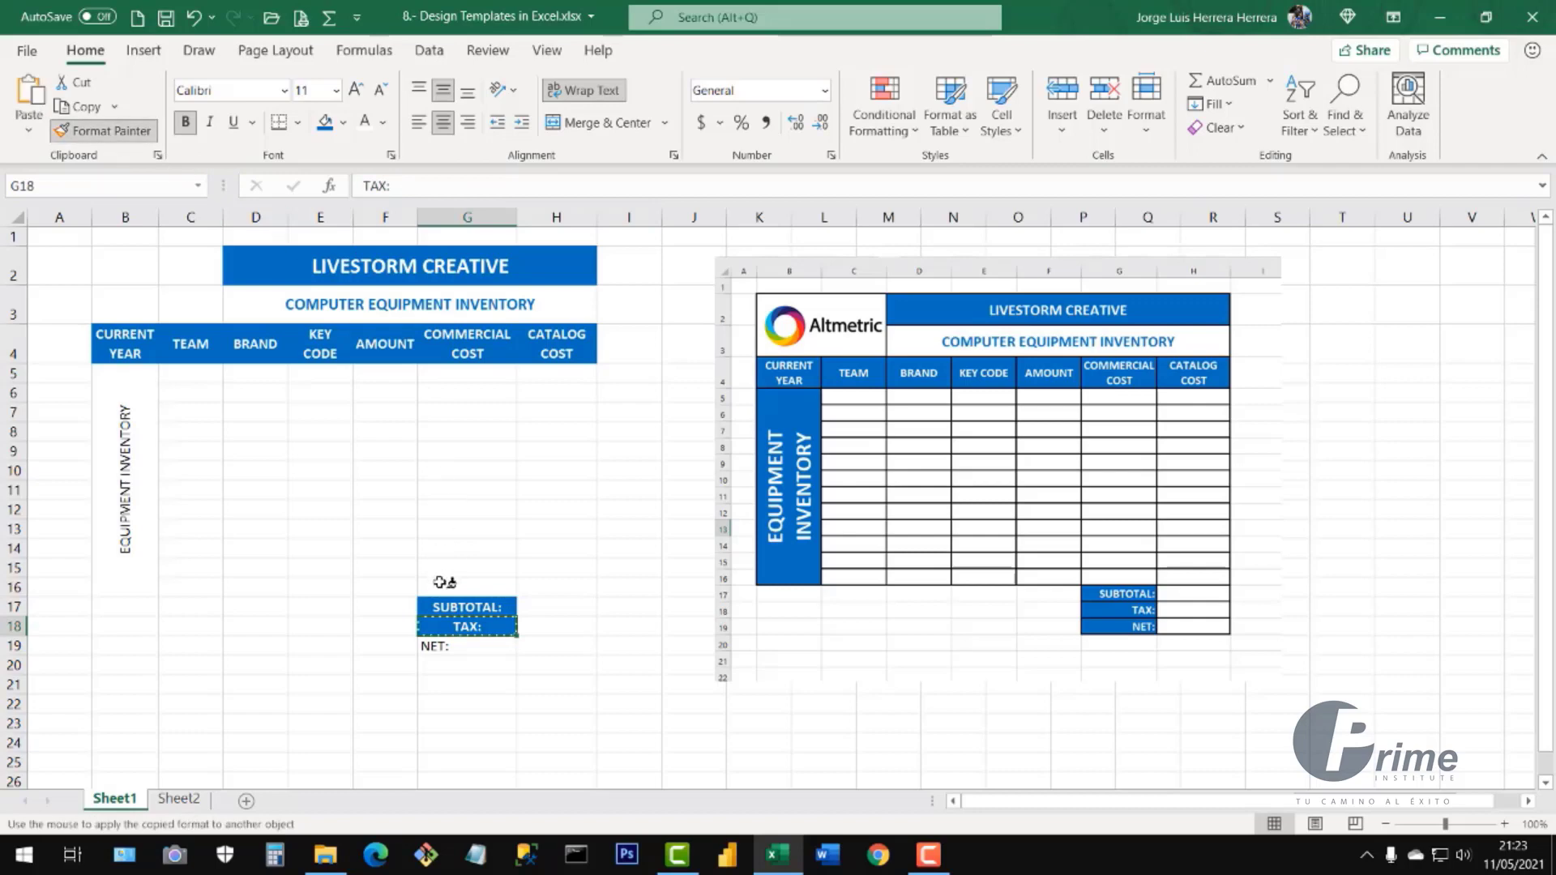
left_click(455, 646)
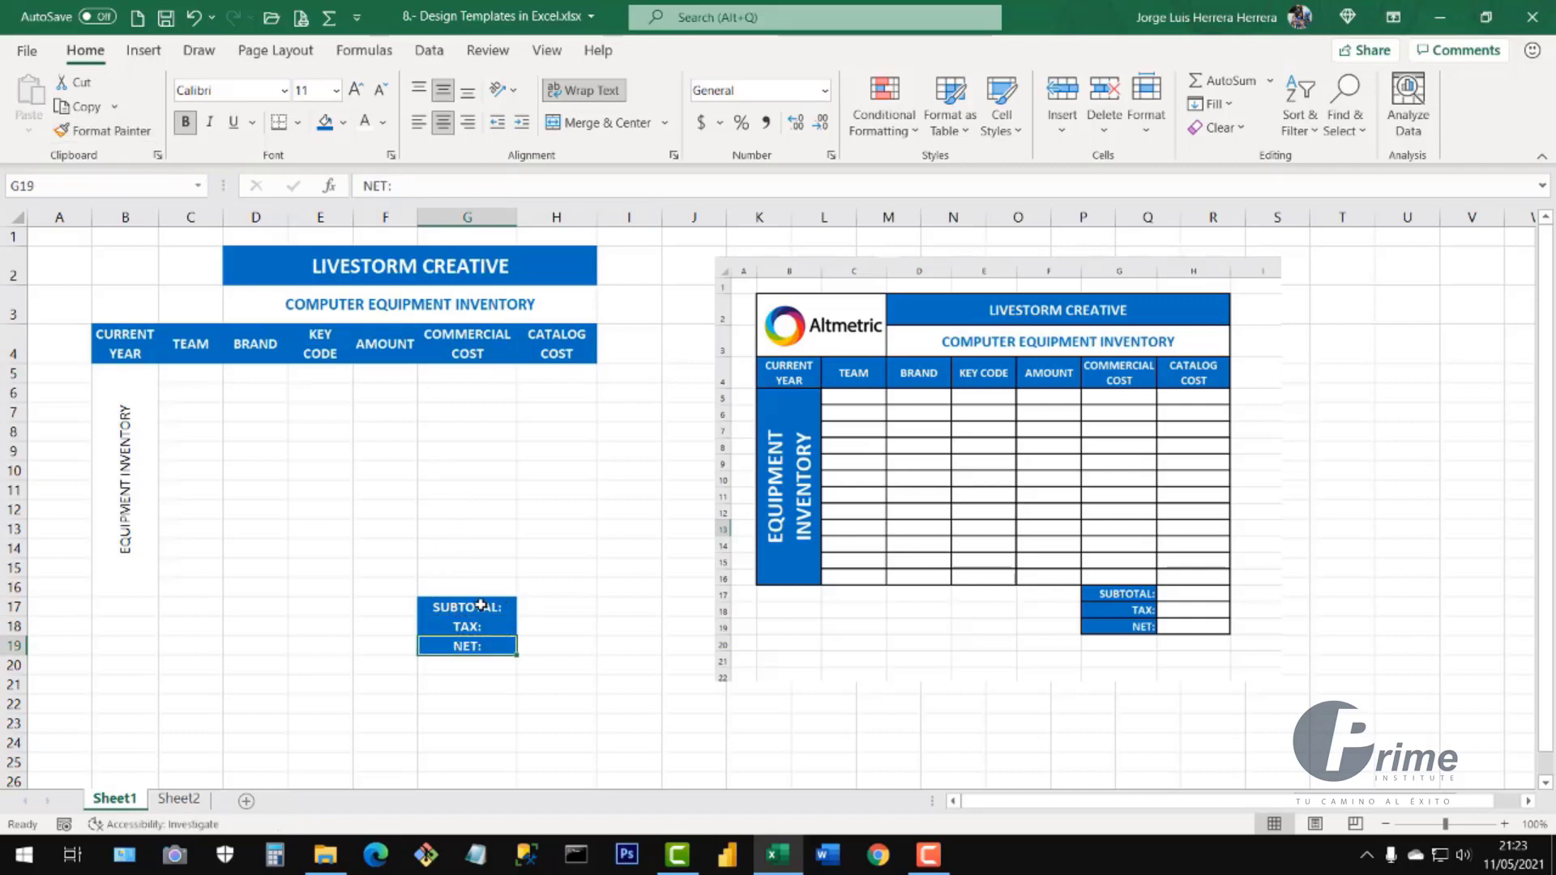
- Undo the formatting copied onto the SUBTOTAL:, TAX: and NET: cells
key("ctrl+z")
key("ctrl+z")
key("ctrl+z")
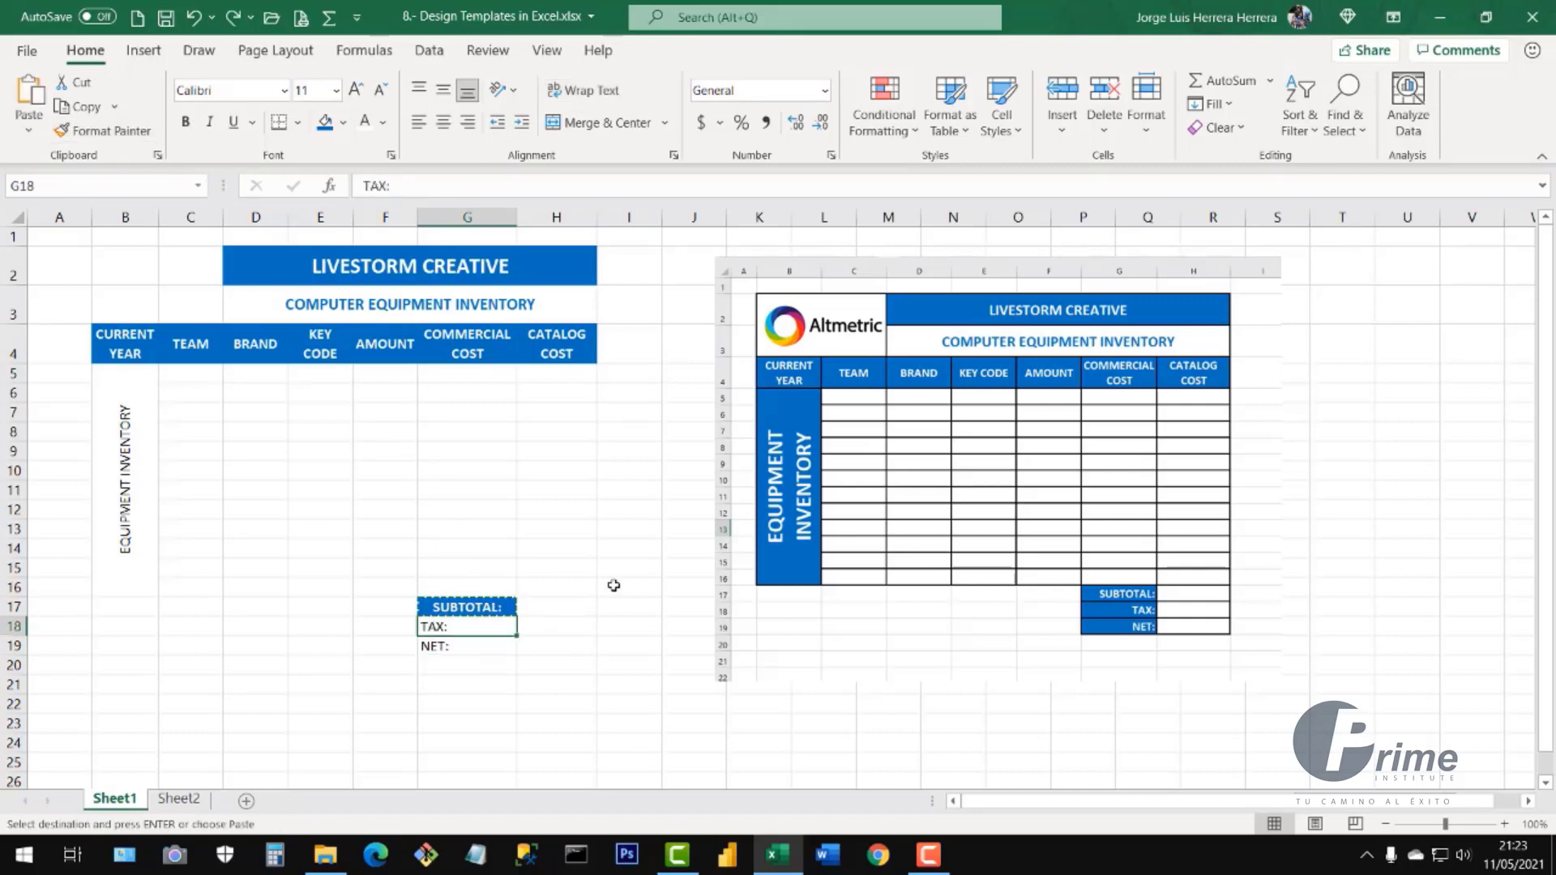
left_click(422, 526)
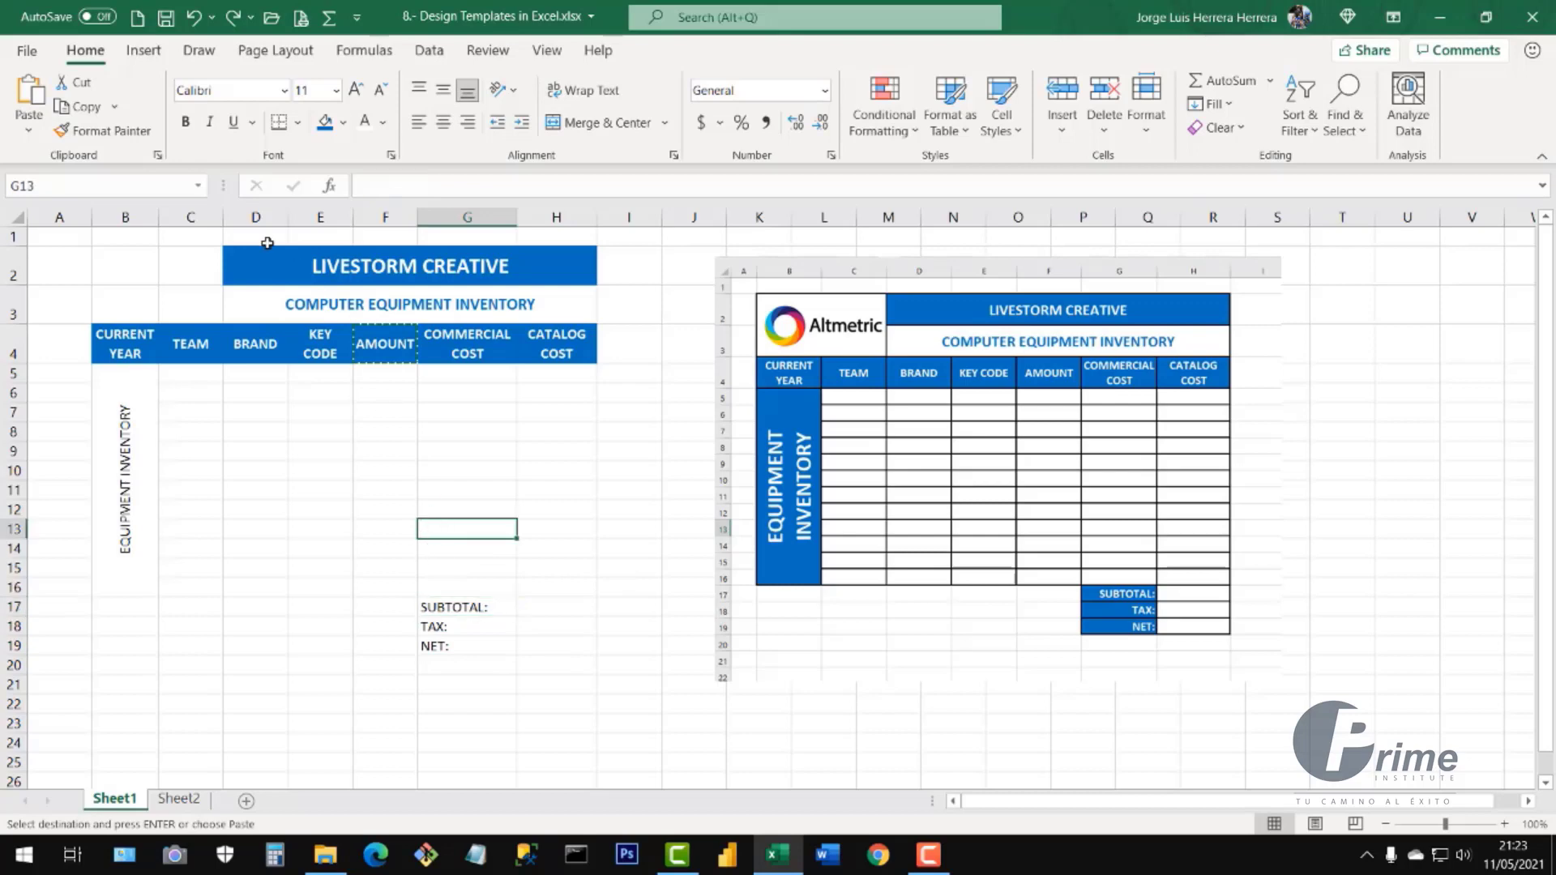
- Copy the TEAM header's formatting onto the SUBTOTAL:, TAX: and NET: cells in one pass, and undo it
left_click(282, 351)
left_click(362, 348)
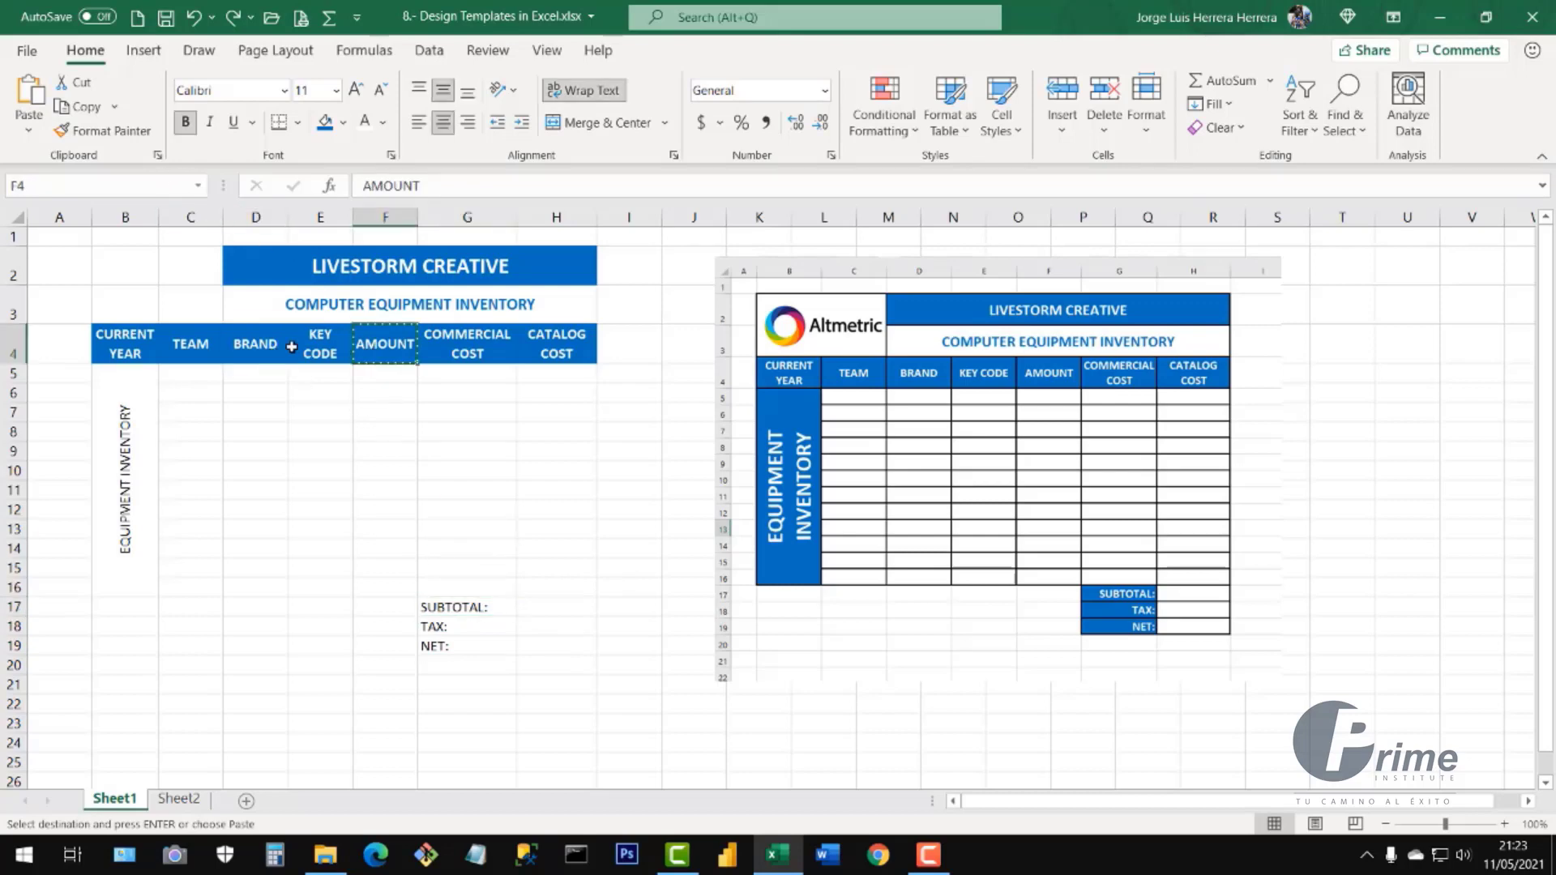
left_click(302, 347)
left_click(267, 347)
left_click(199, 349)
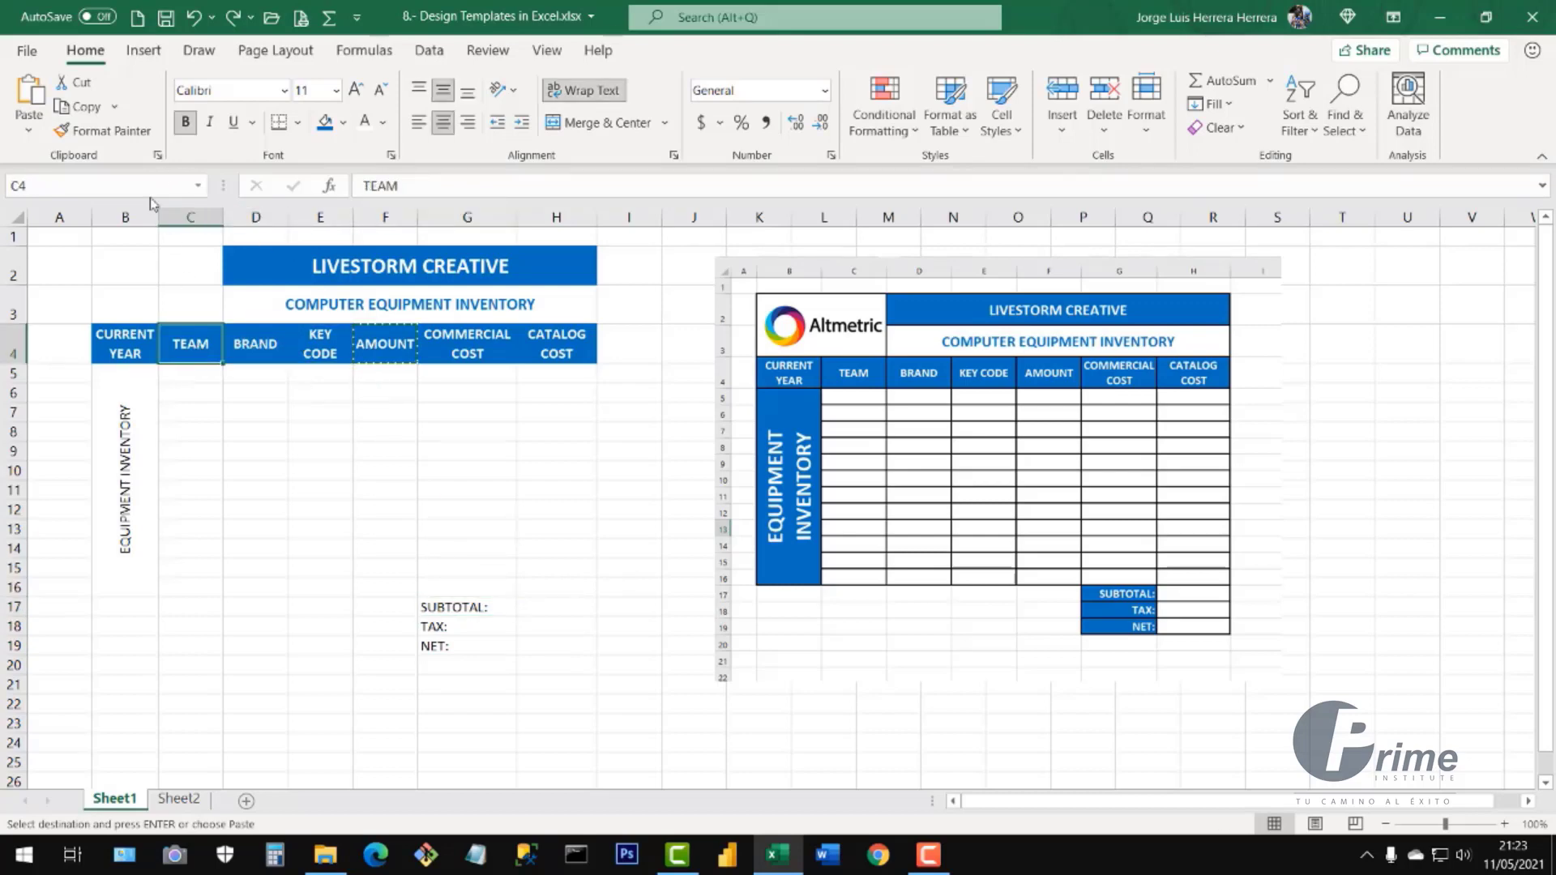
left_click(104, 130)
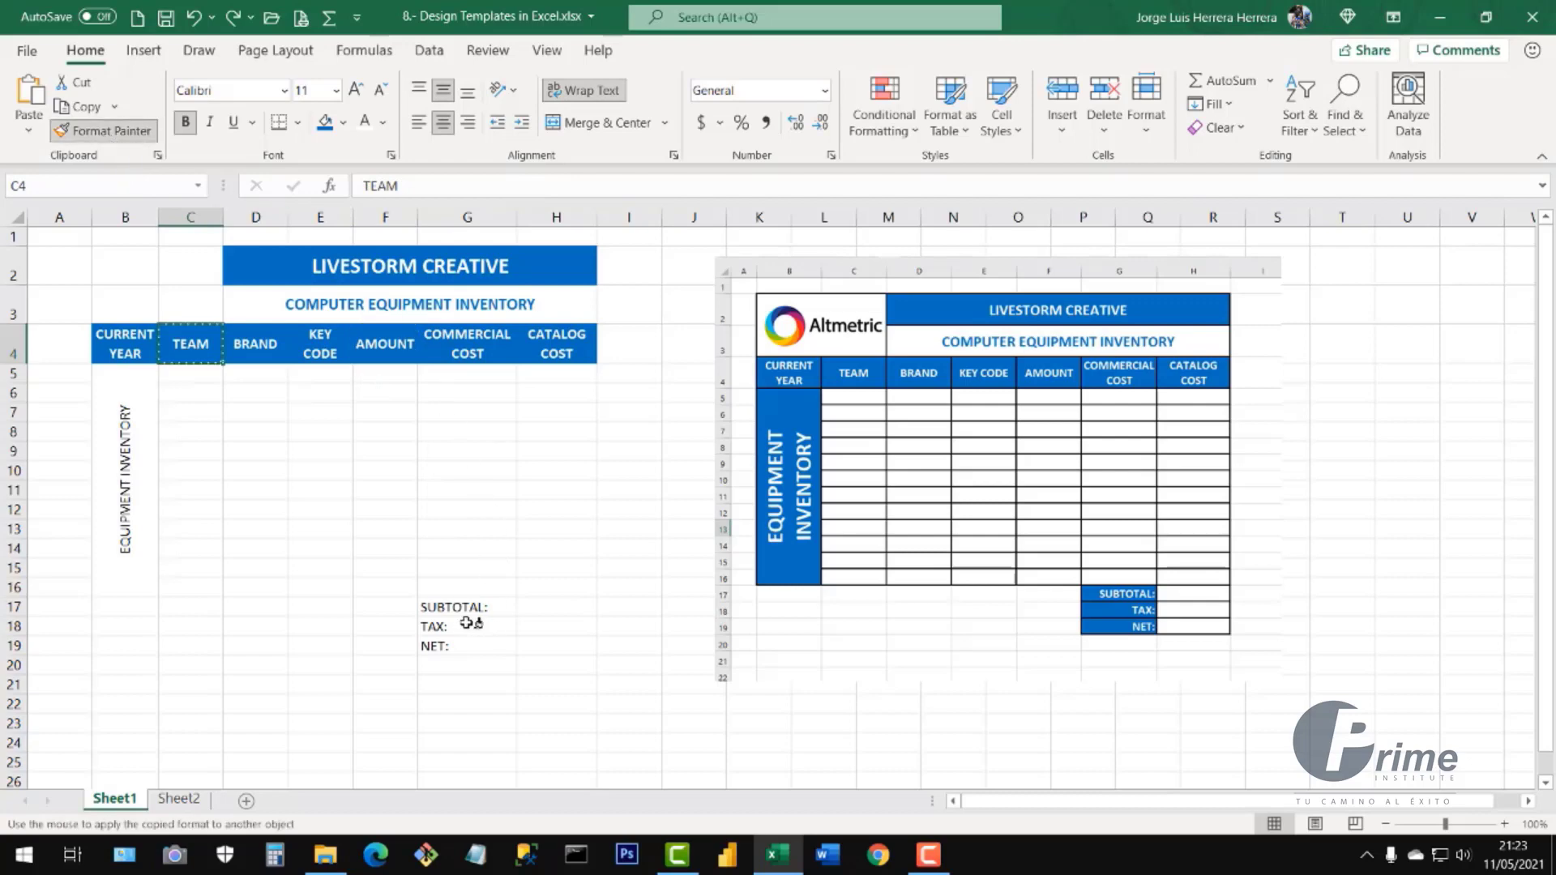
left_click_drag(467, 607, 461, 653)
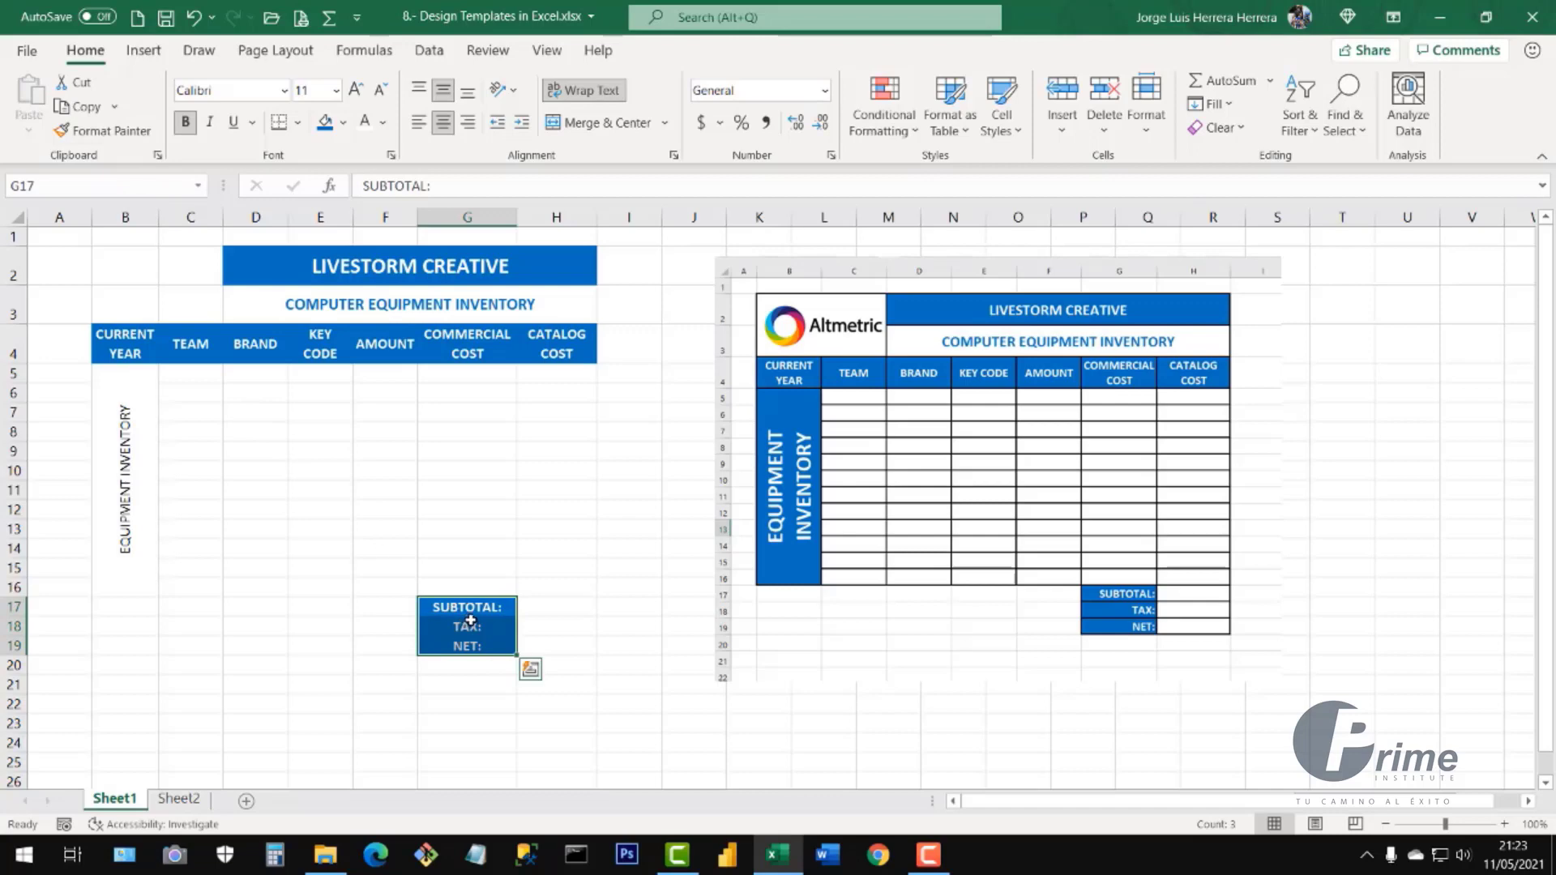
key("ctrl+z")
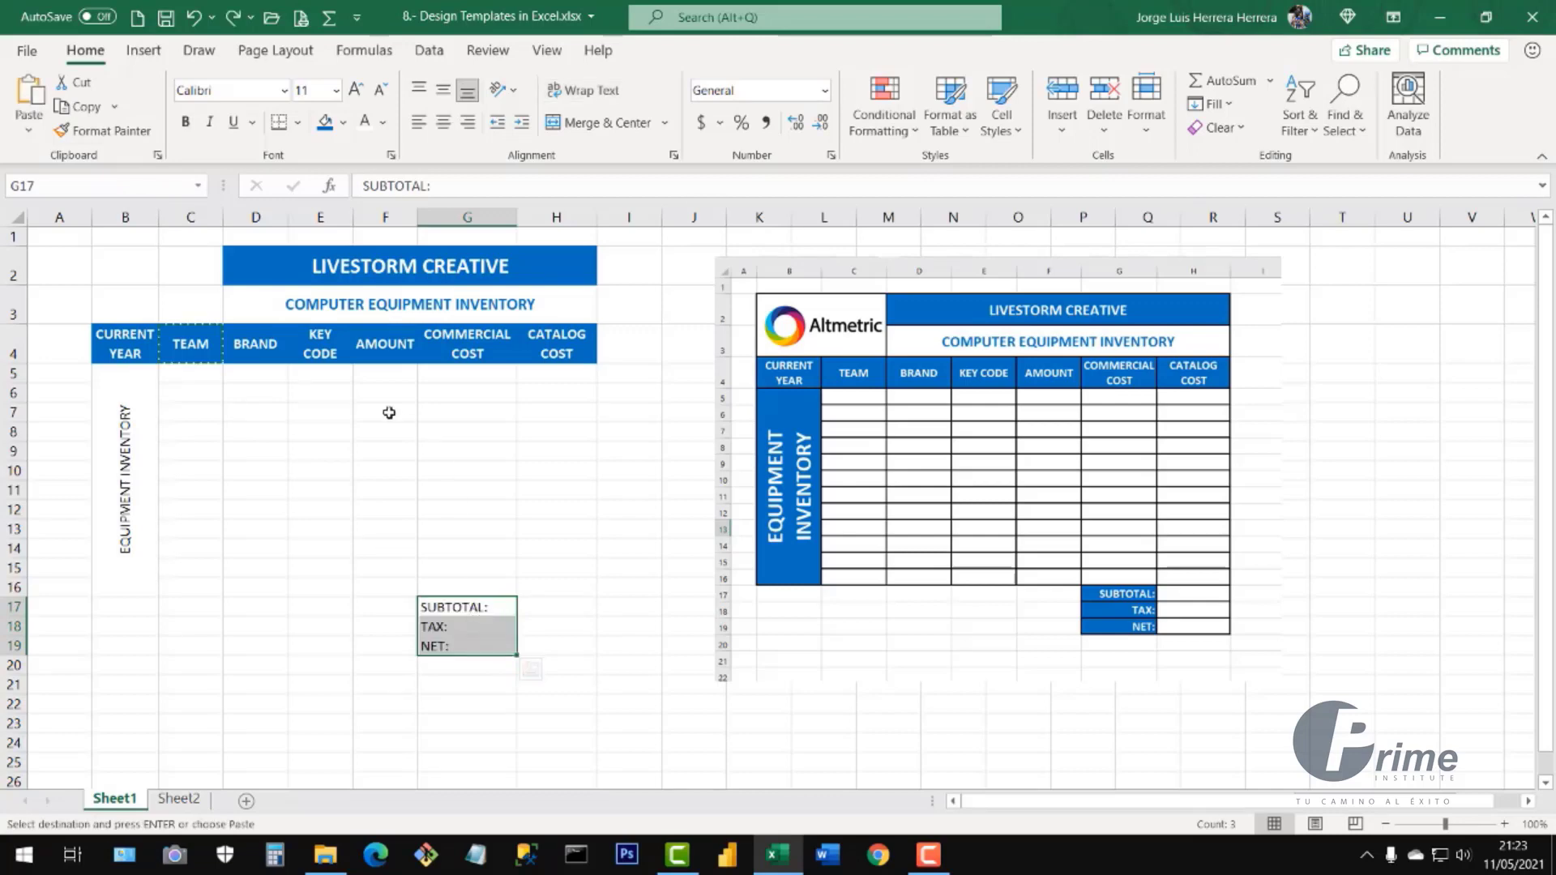
- Apply the AMOUNT header's formatting to the SUBTOTAL:, TAX: and NET: cells one by one with Format Painter kept active, and right-align all three
left_click(376, 345)
left_click(349, 350)
left_click(493, 350)
left_click(384, 342)
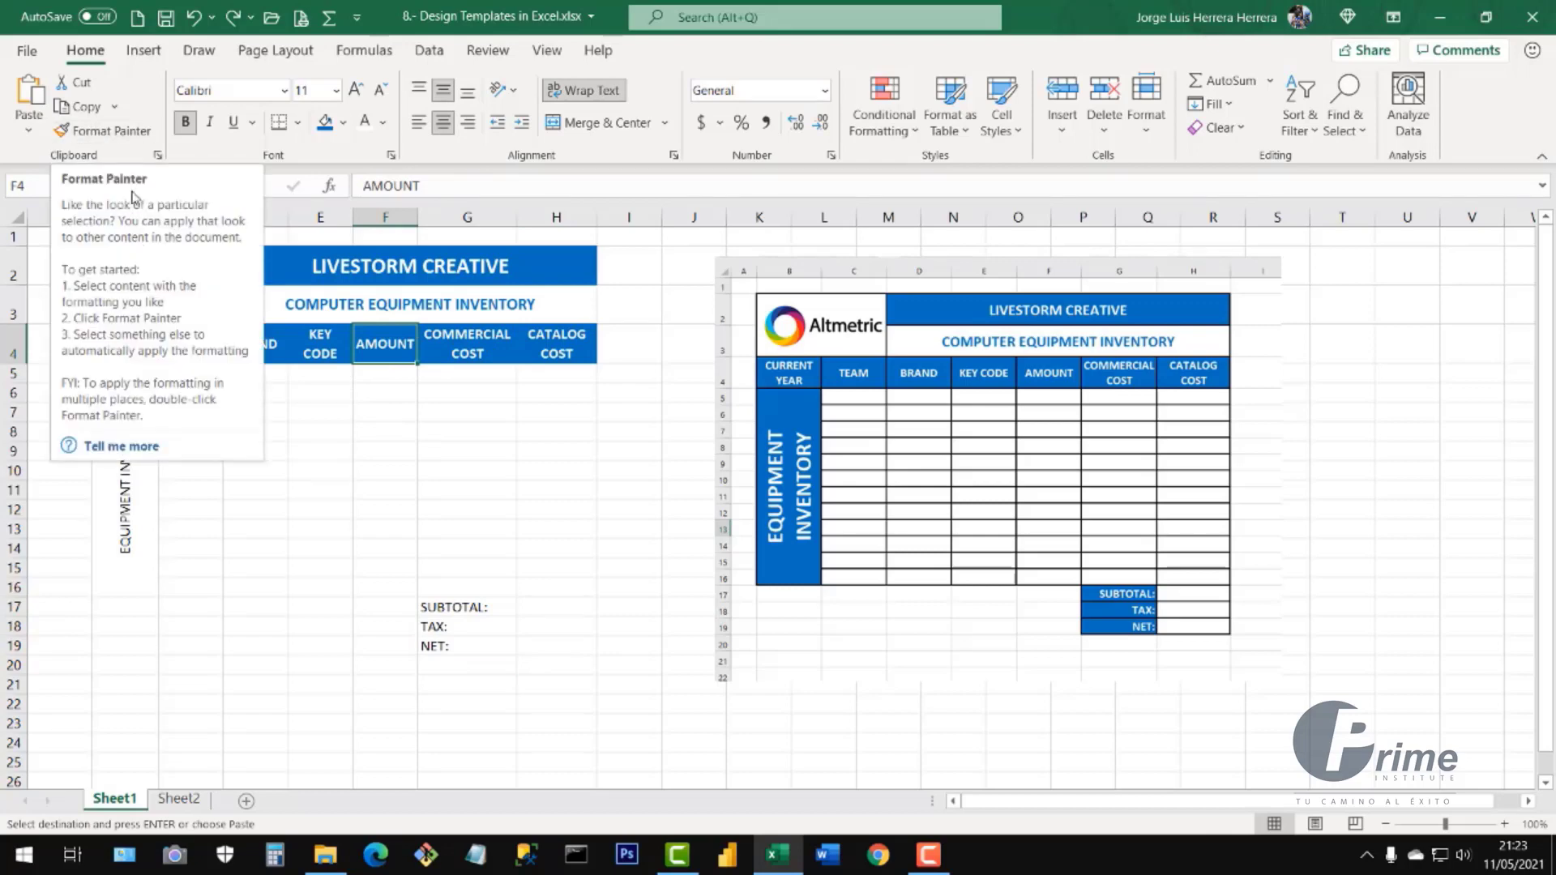
left_click(100, 139)
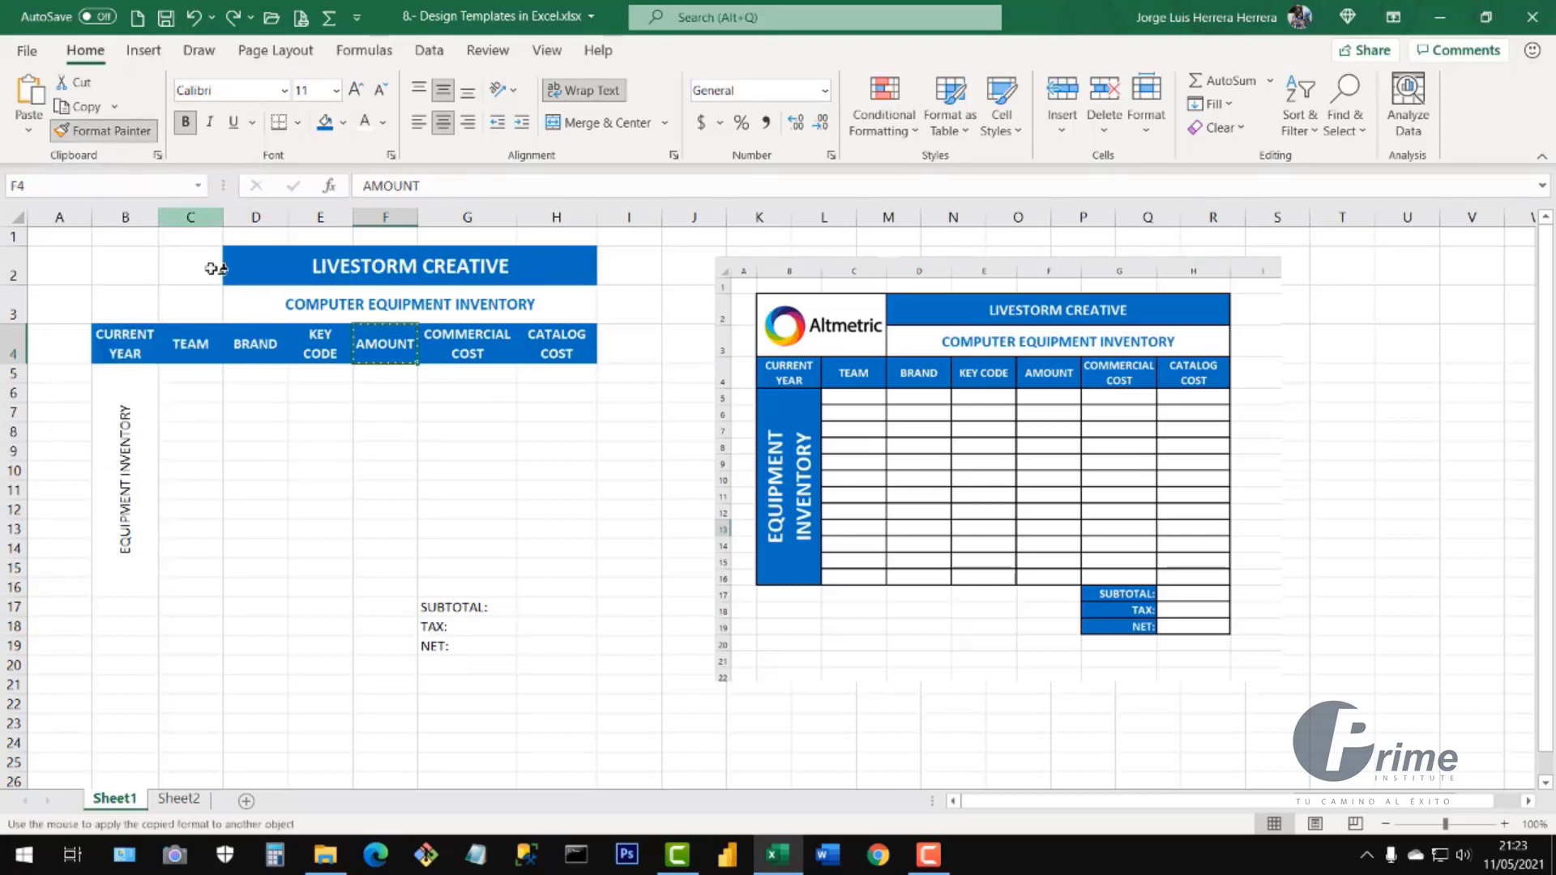
left_click(474, 610)
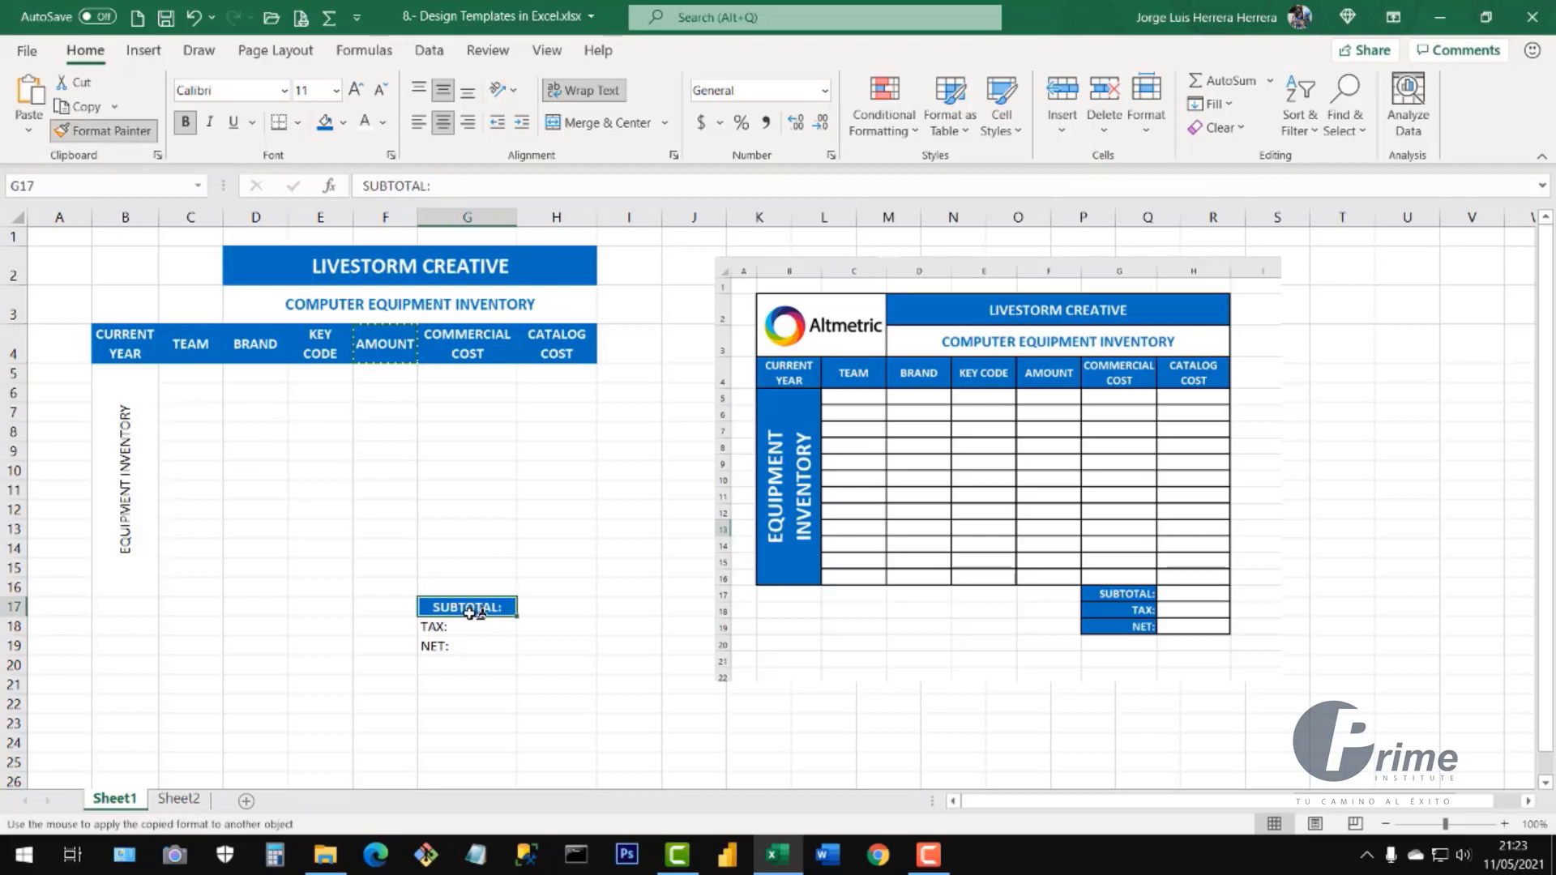
left_click(475, 627)
left_click(474, 645)
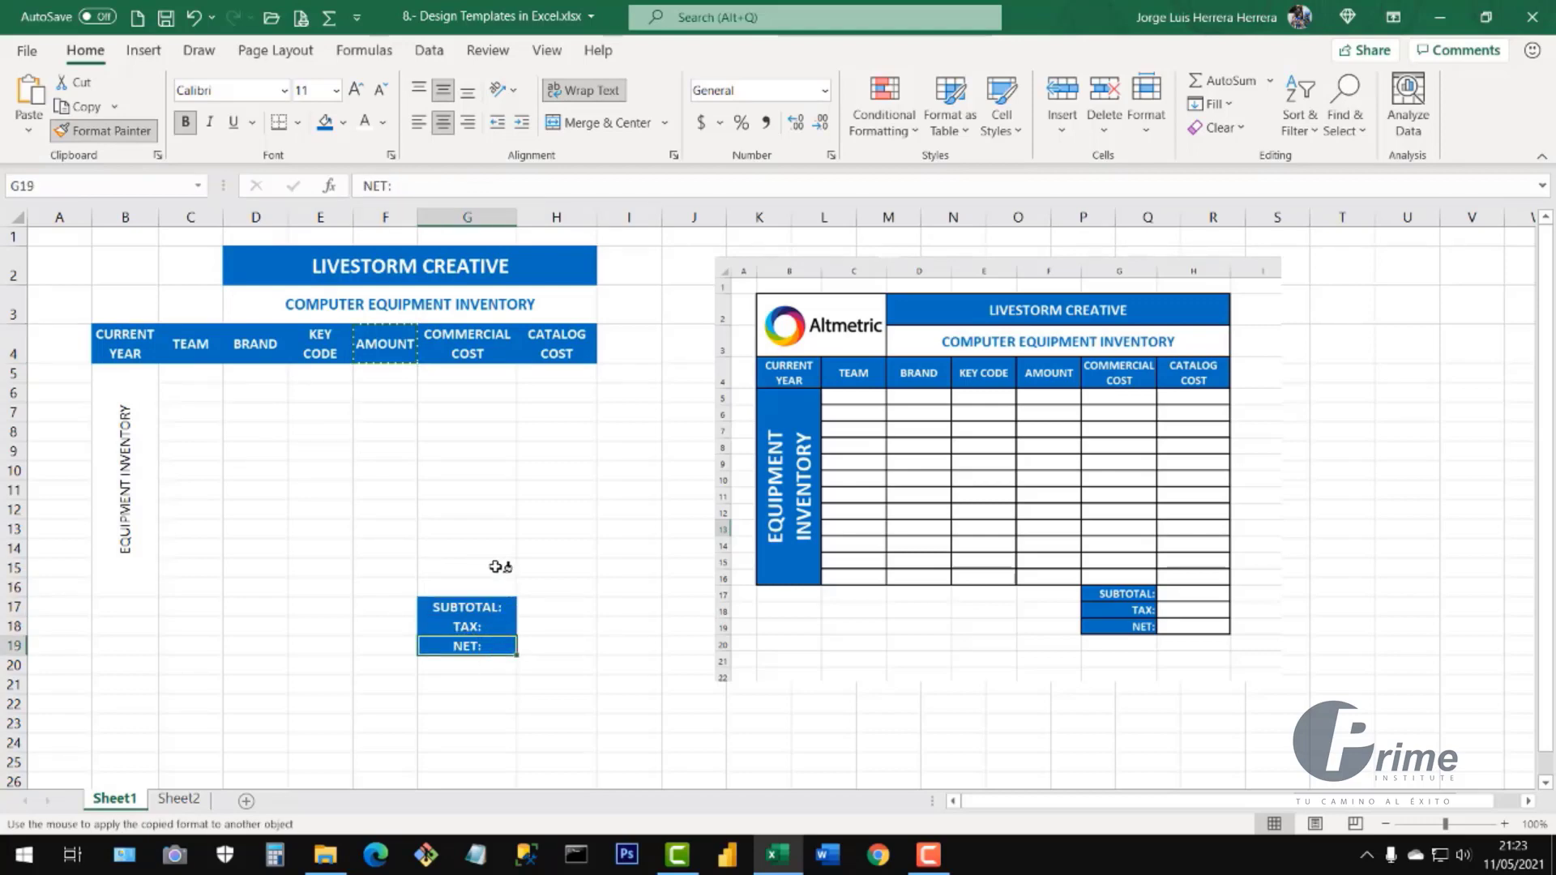
key("Escape")
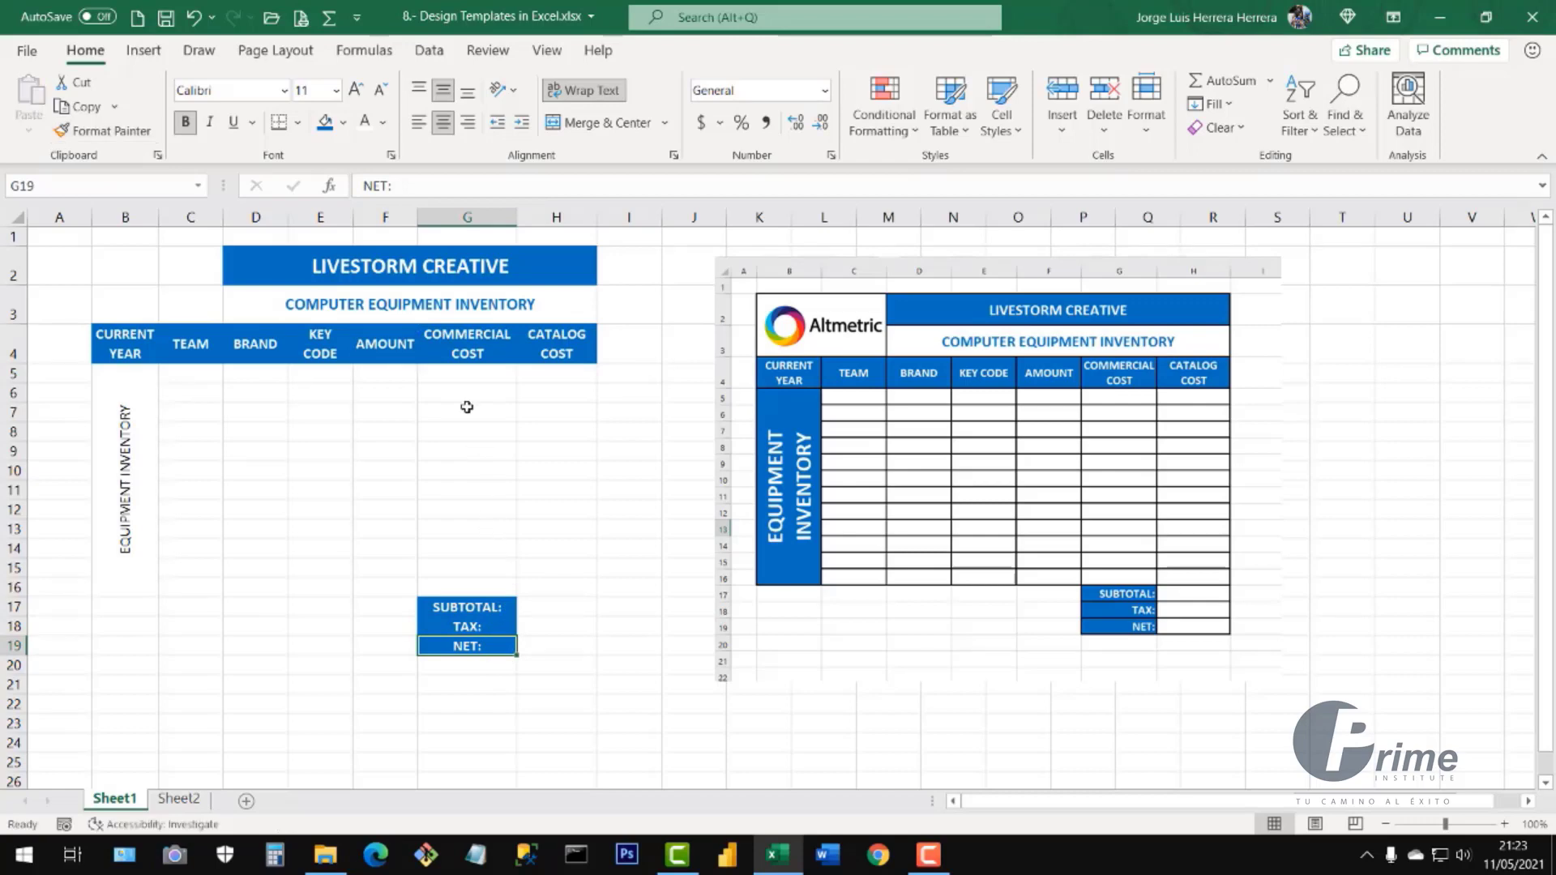
left_click_drag(505, 600, 519, 649)
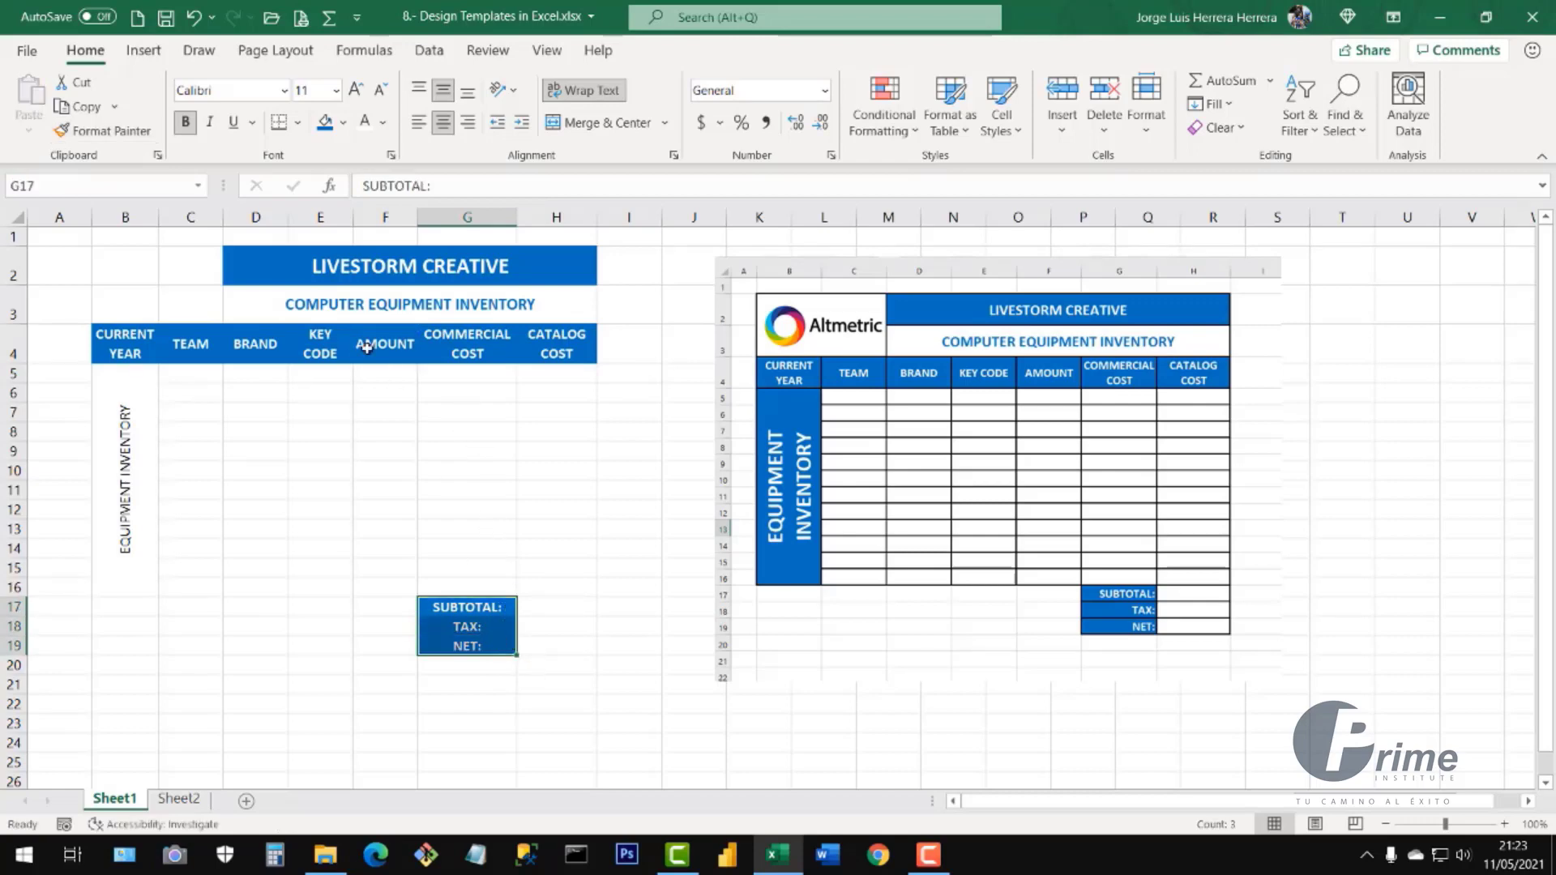
left_click(468, 124)
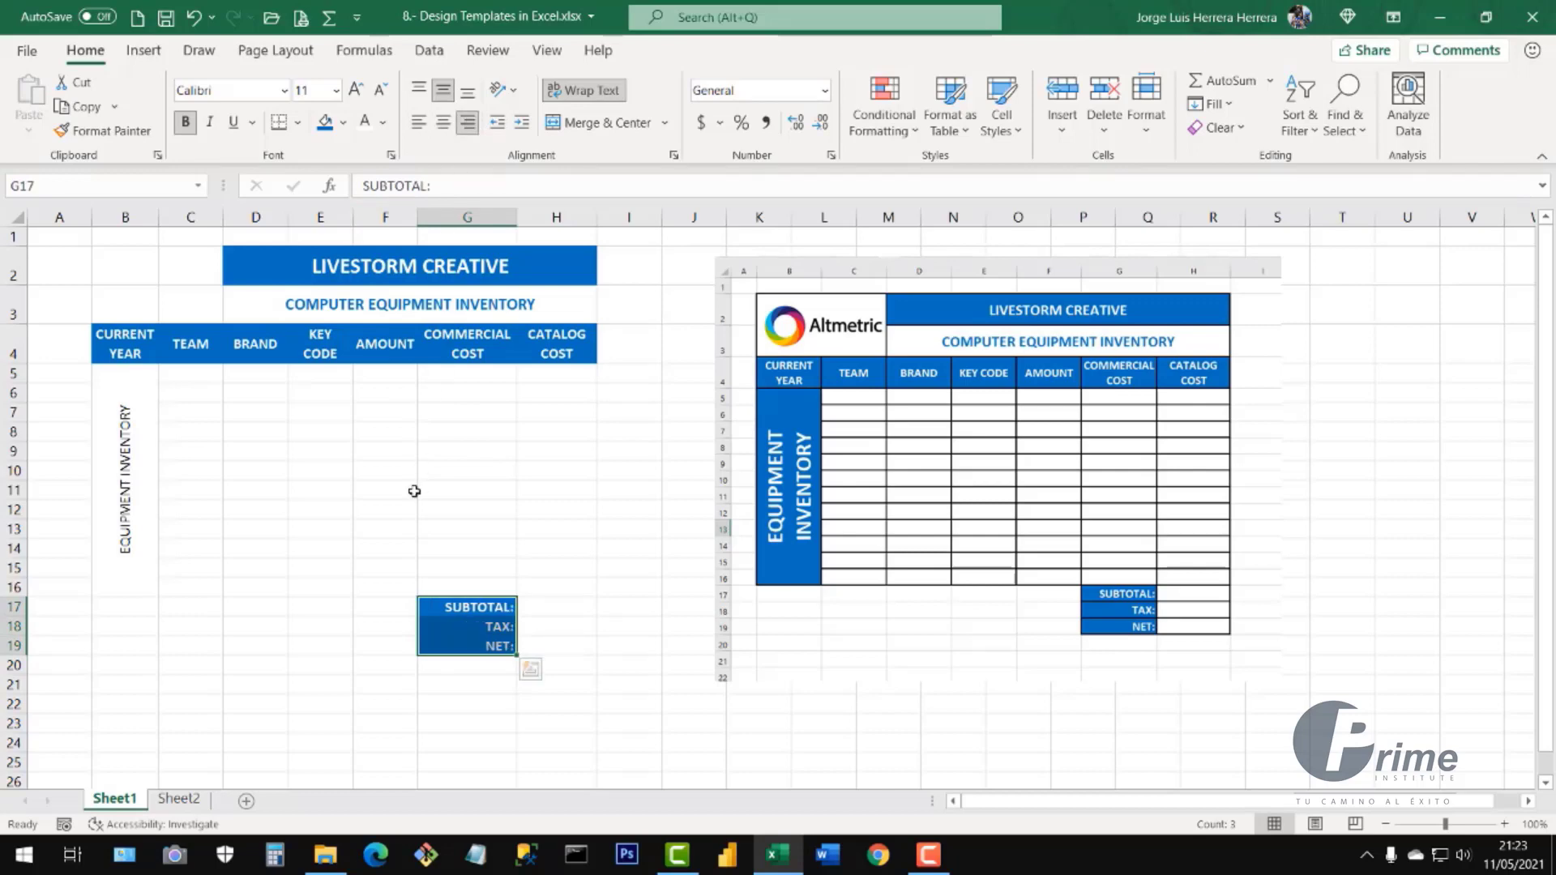
- Fill the merged EQUIPMENT INVENTORY side cell with standard blue and make its text white and bold
left_click(134, 433)
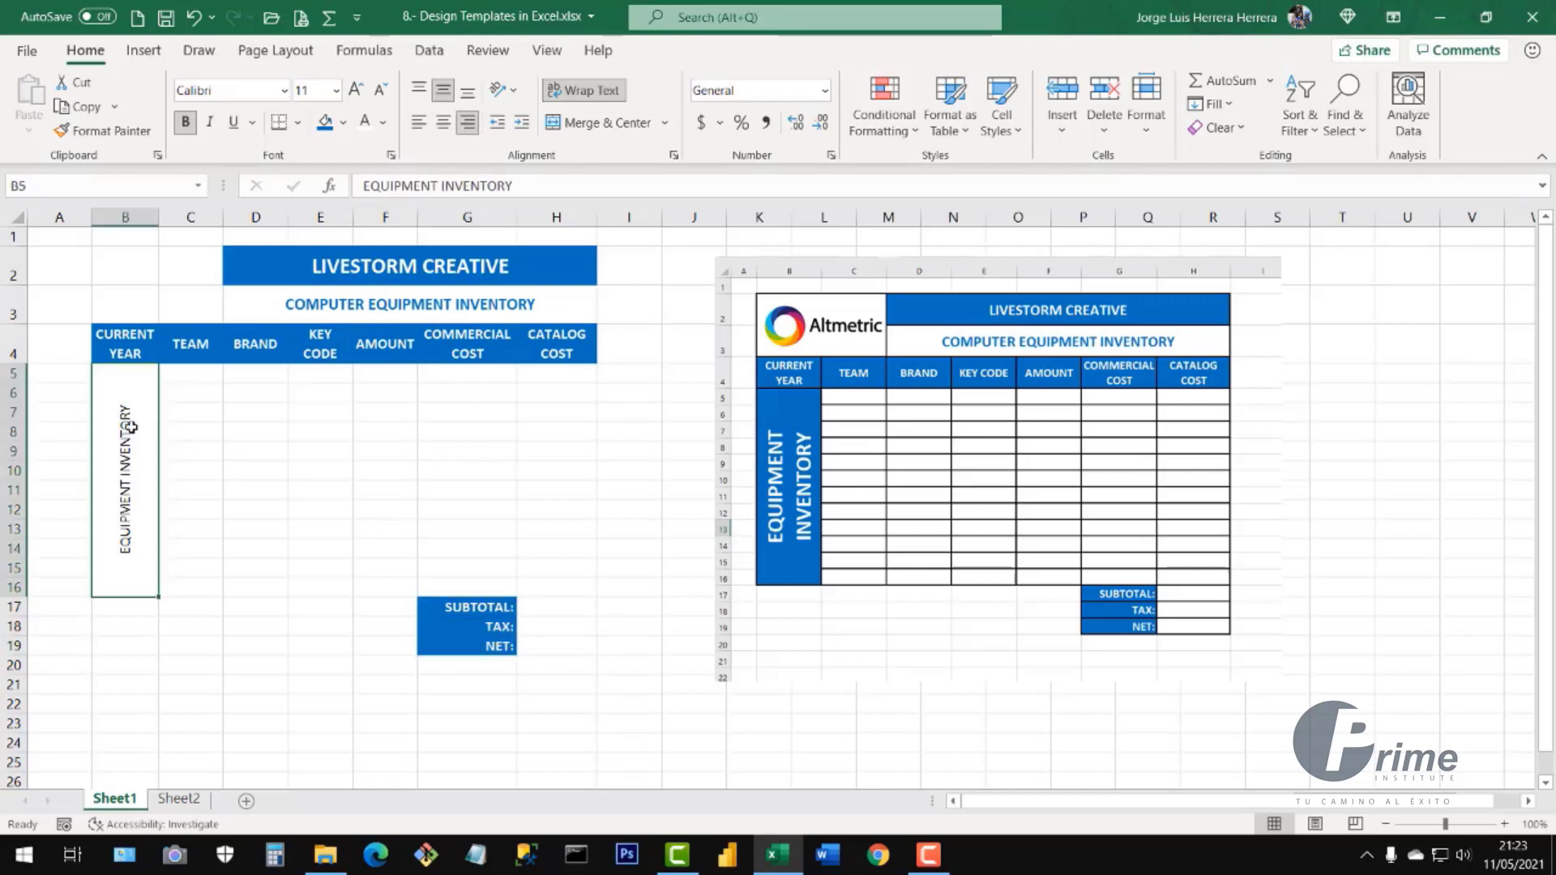
left_click(324, 124)
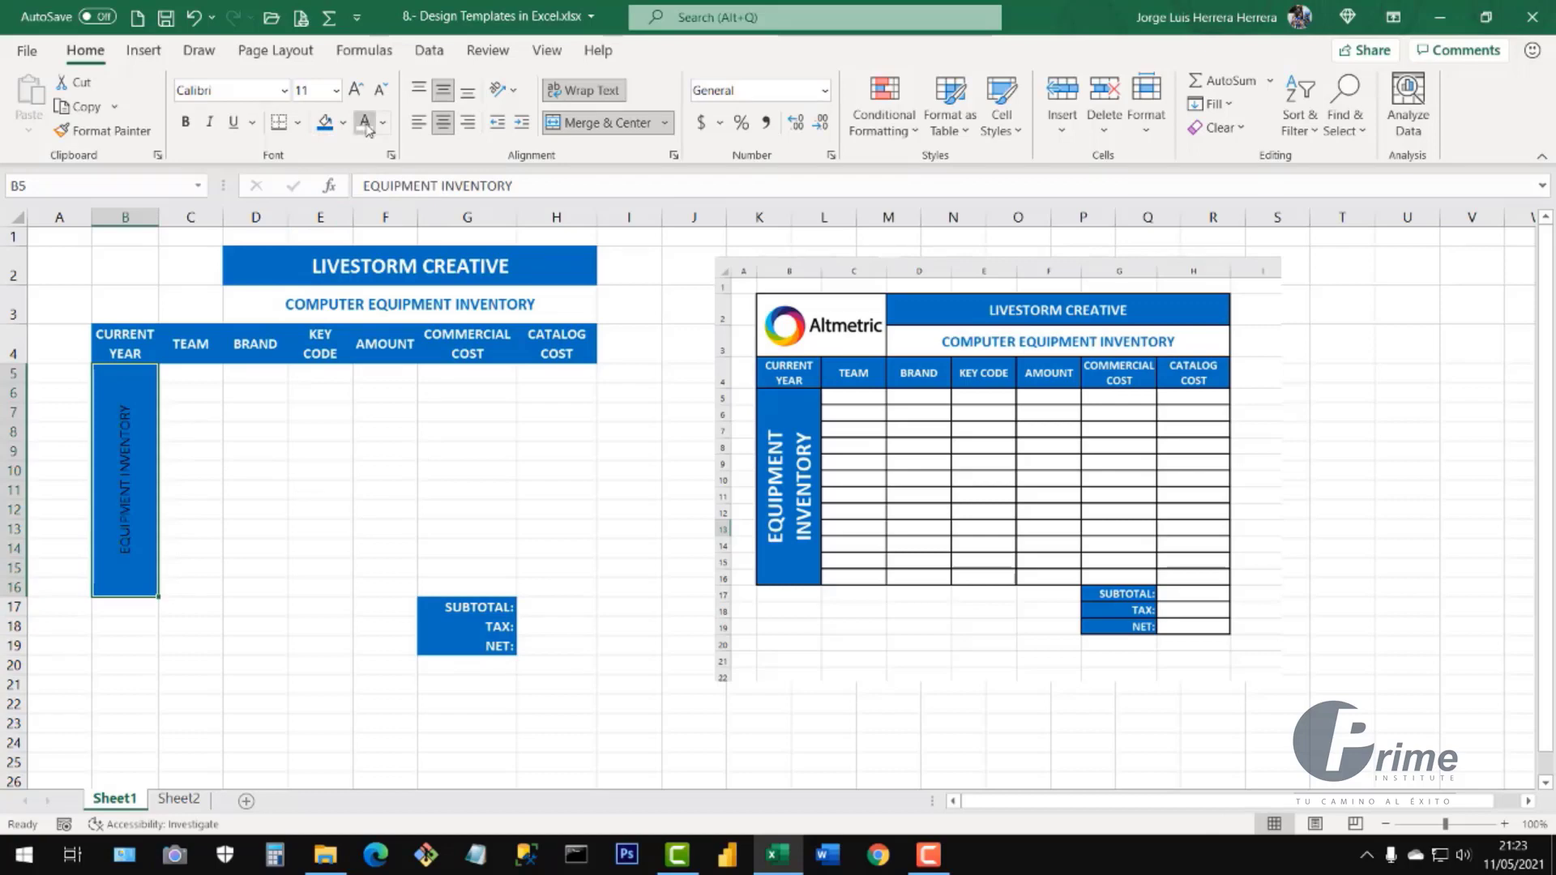
left_click(365, 122)
left_click(185, 122)
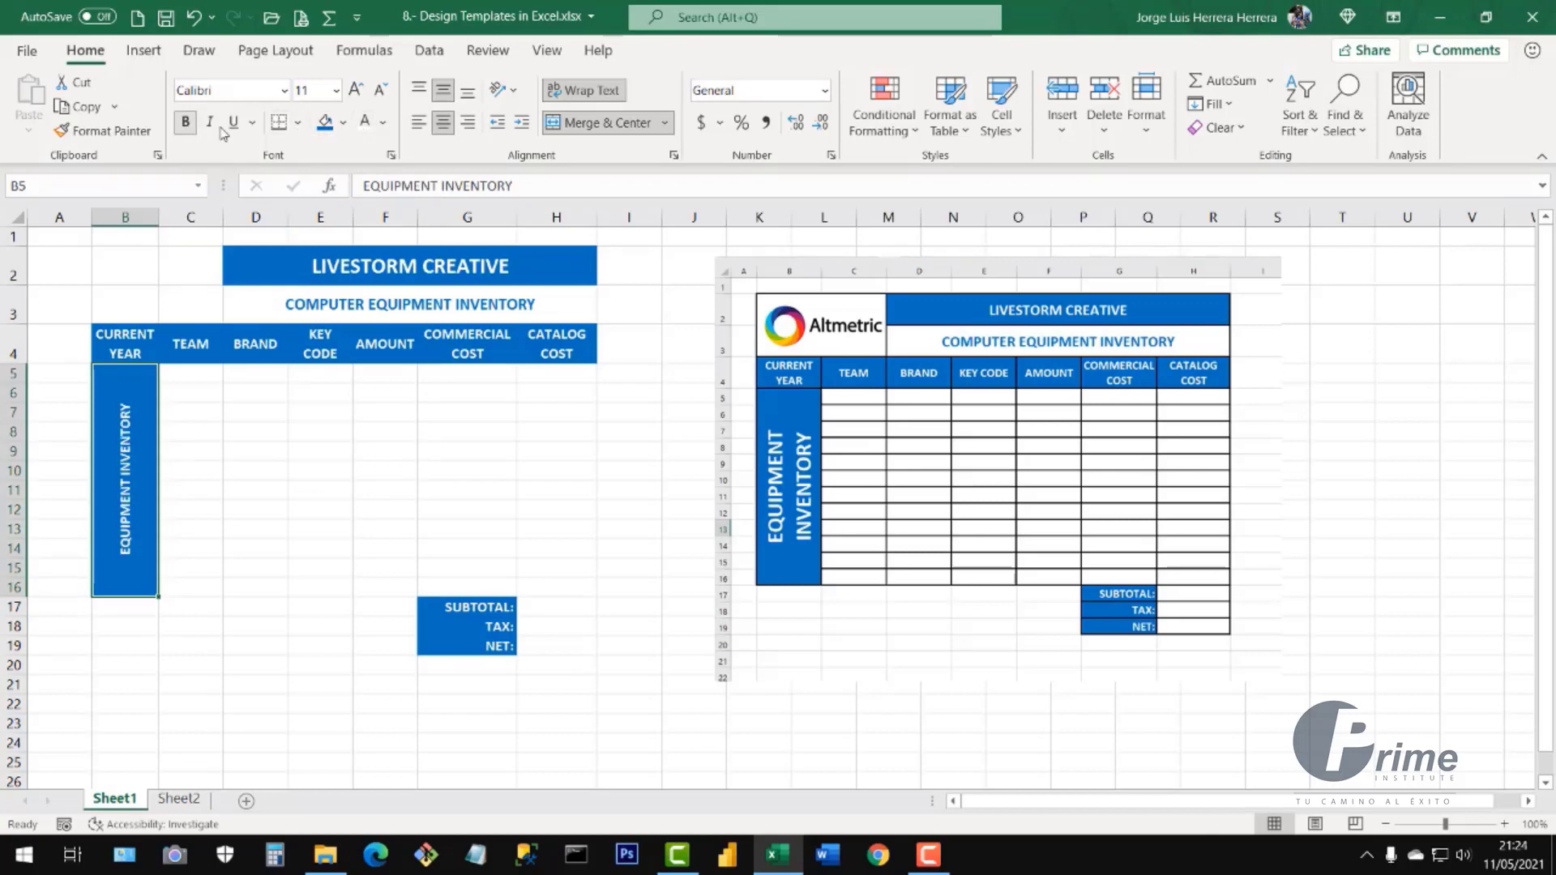
- Enlarge the EQUIPMENT INVENTORY side label's font to size 20 and reduce it by one size step
left_click(354, 90)
left_click(353, 90)
left_click(353, 90)
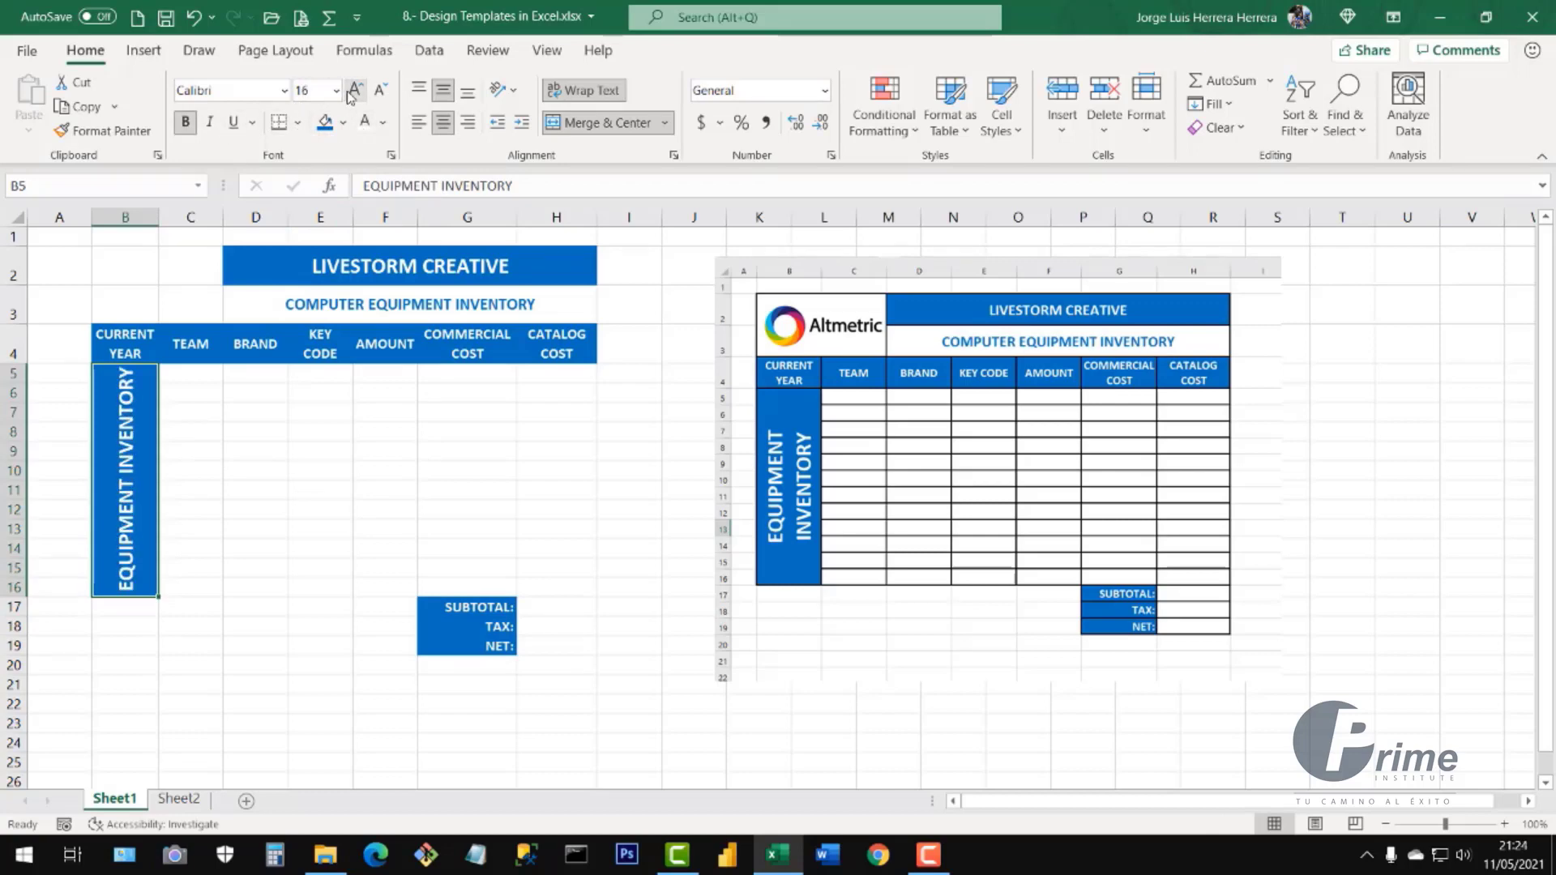
left_click(353, 90)
left_click(351, 94)
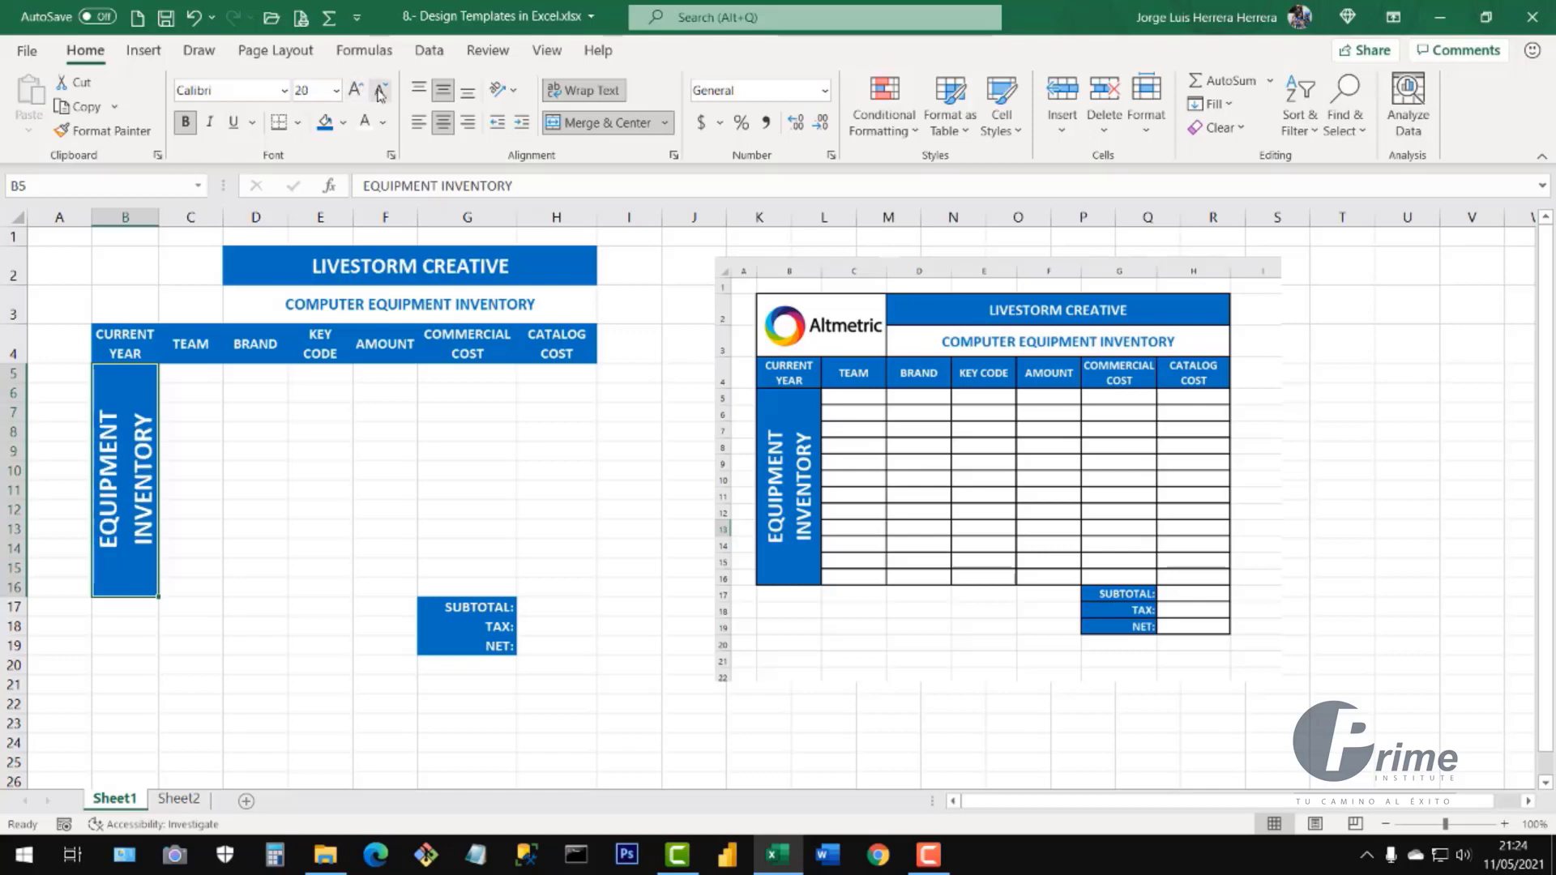
left_click(379, 91)
left_click(329, 487)
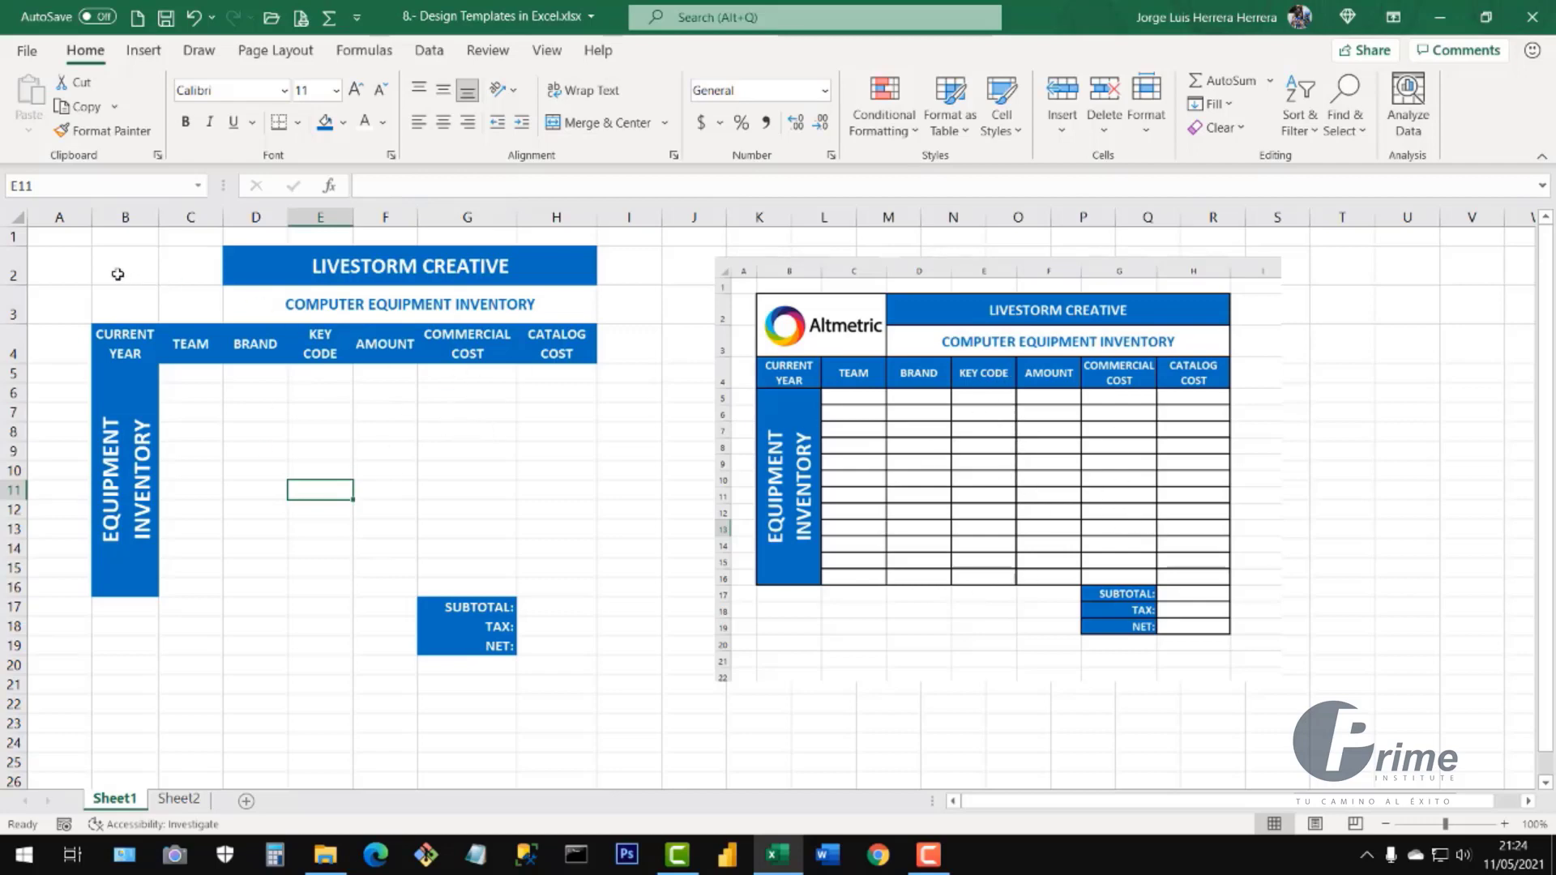
left_click_drag(125, 272, 506, 274)
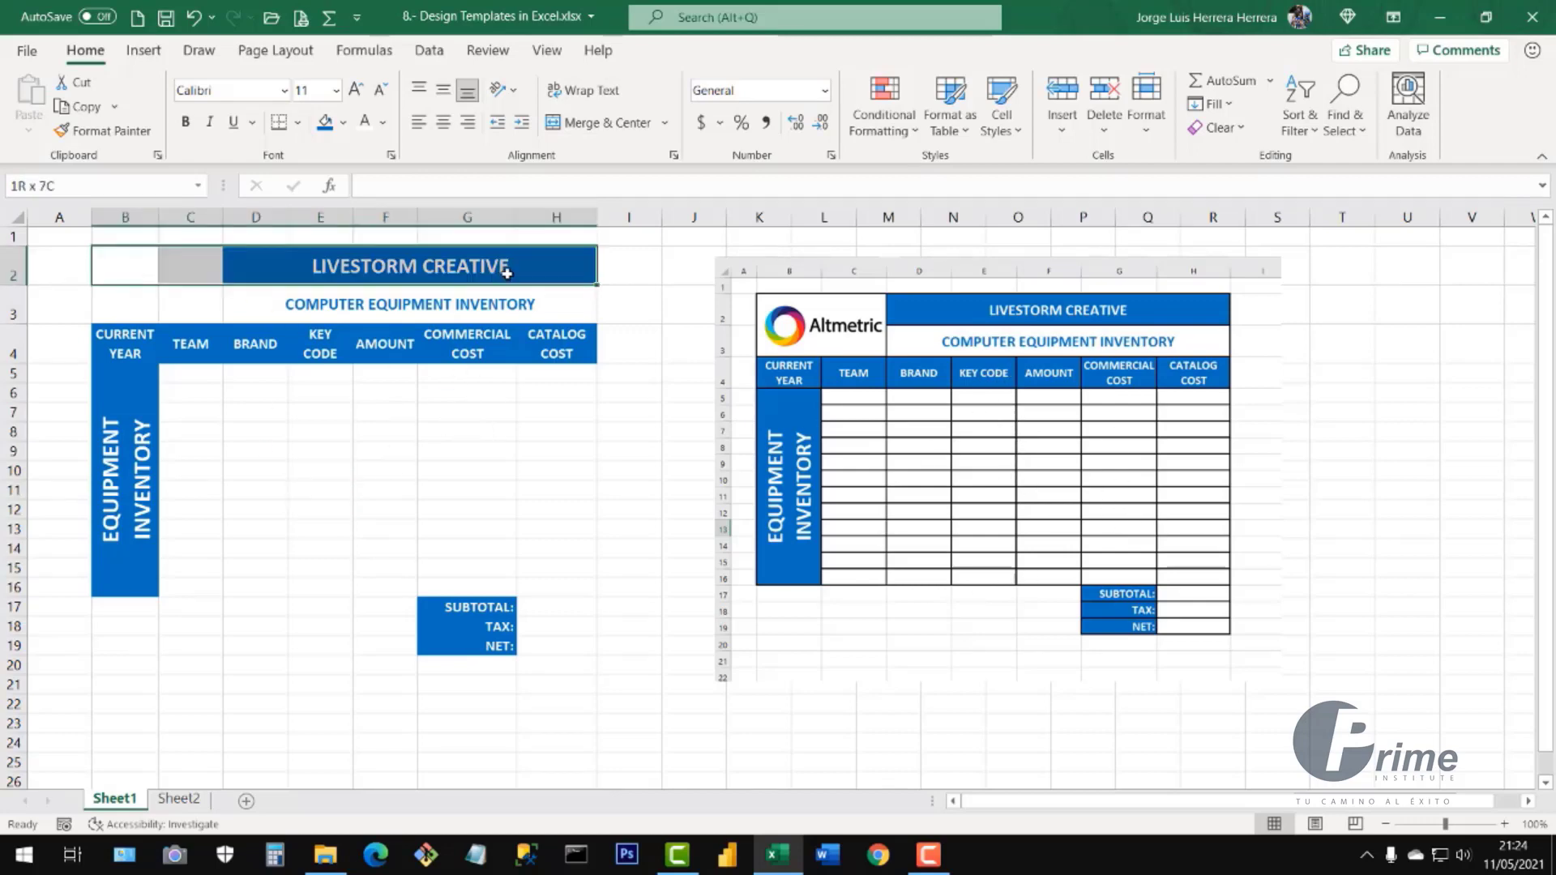
left_click(374, 360)
left_click_drag(124, 267, 533, 587)
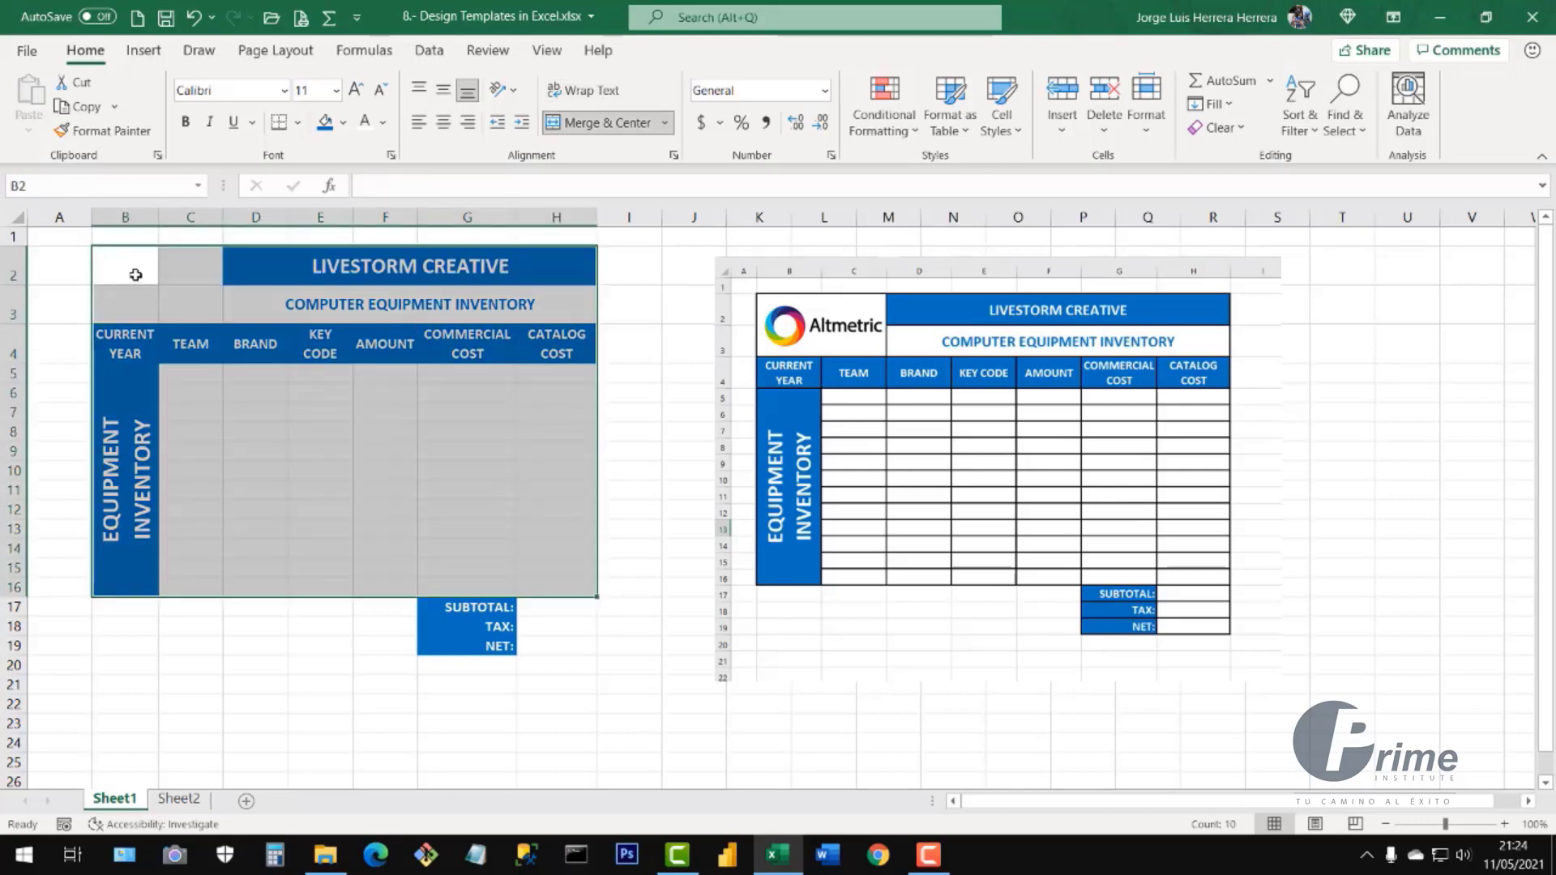
left_click_drag(135, 275, 562, 449)
left_click_drag(562, 553, 562, 553)
left_click_drag(436, 609, 584, 646)
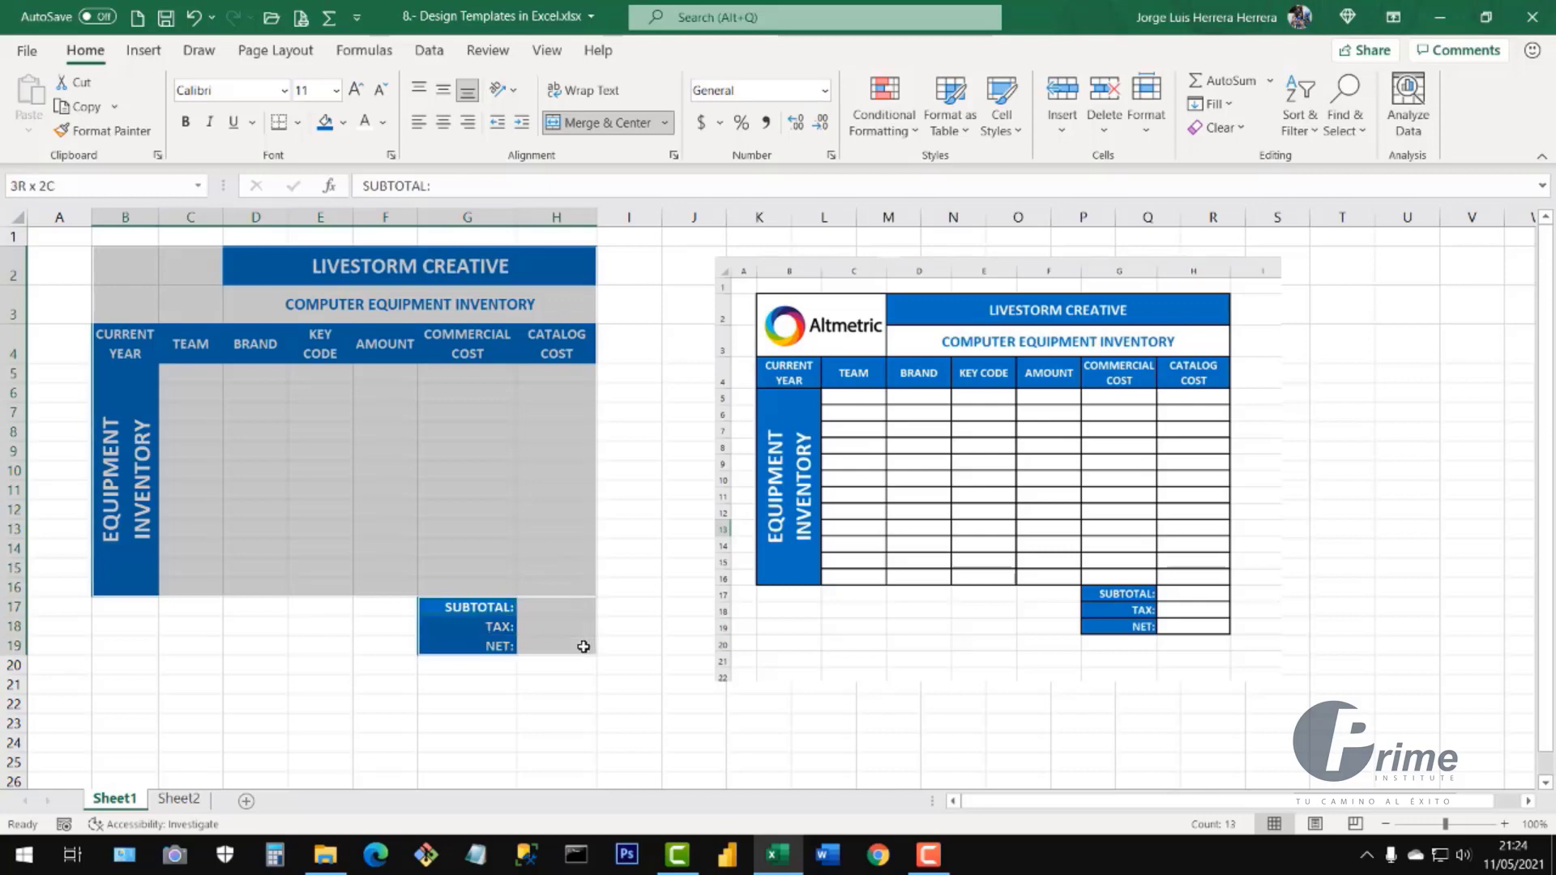
left_click(404, 525)
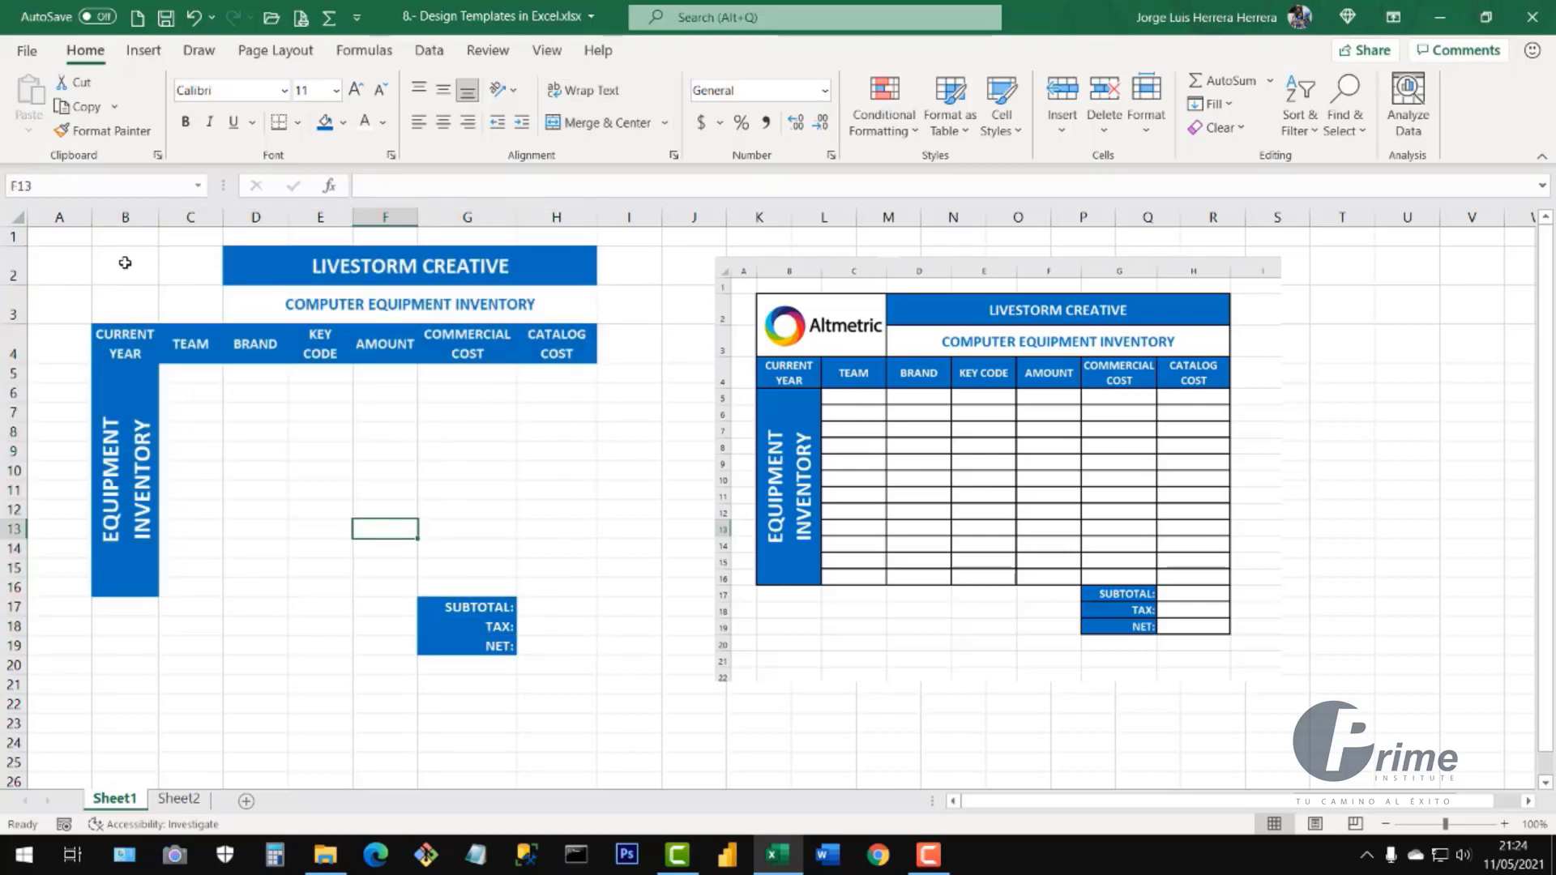
- Apply All Borders to the table range B2:H16 together with the totals block G17:H19
left_click_drag(124, 263, 523, 508)
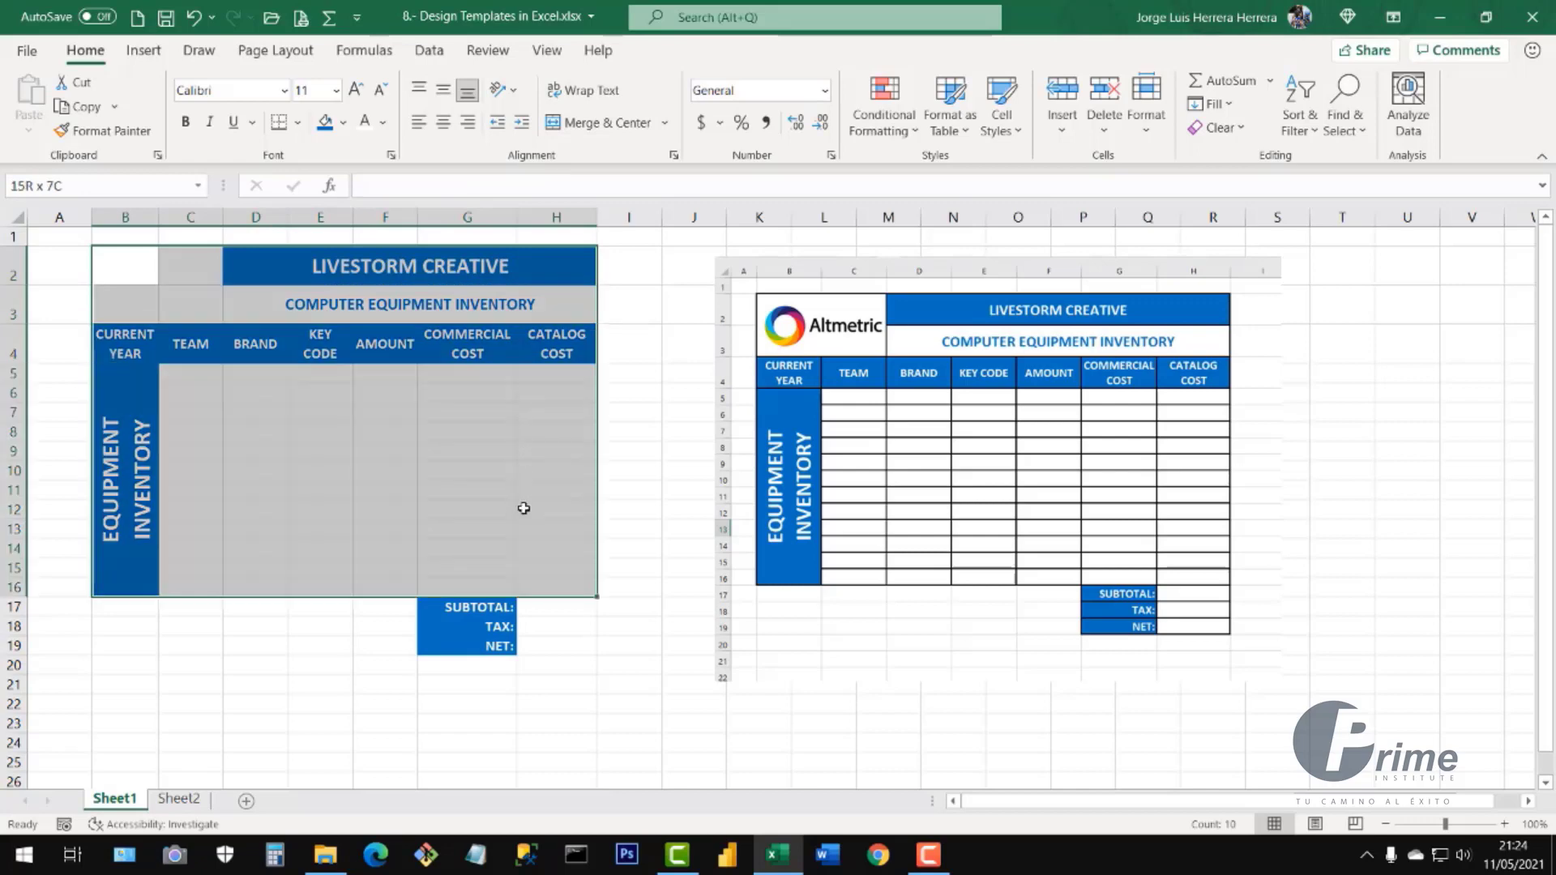
left_click_drag(532, 588, 542, 650)
left_click(298, 123)
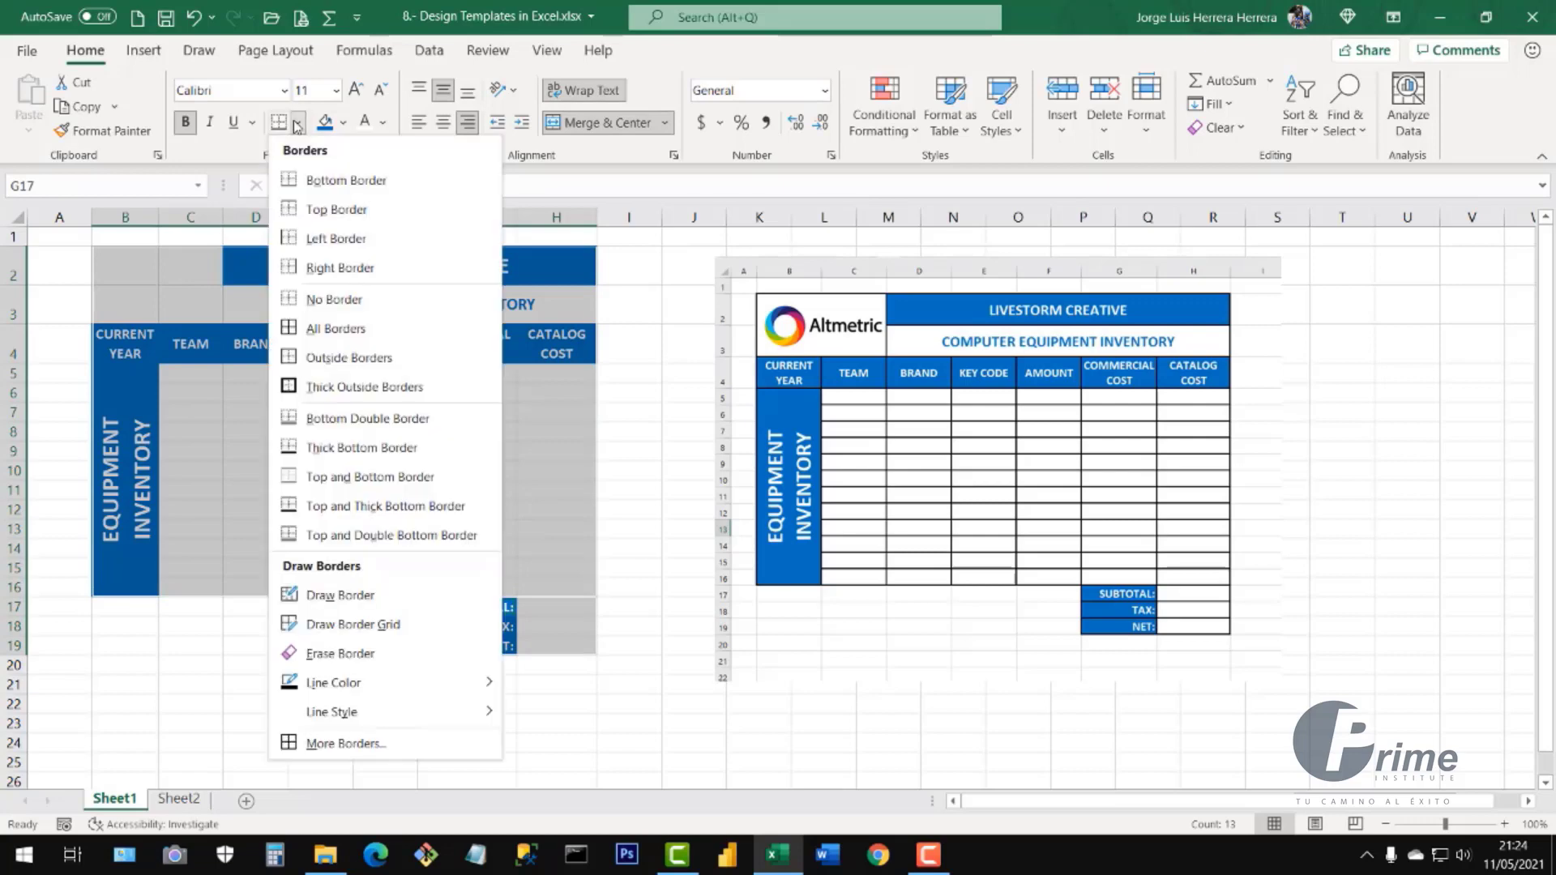
left_click(337, 330)
left_click(432, 541)
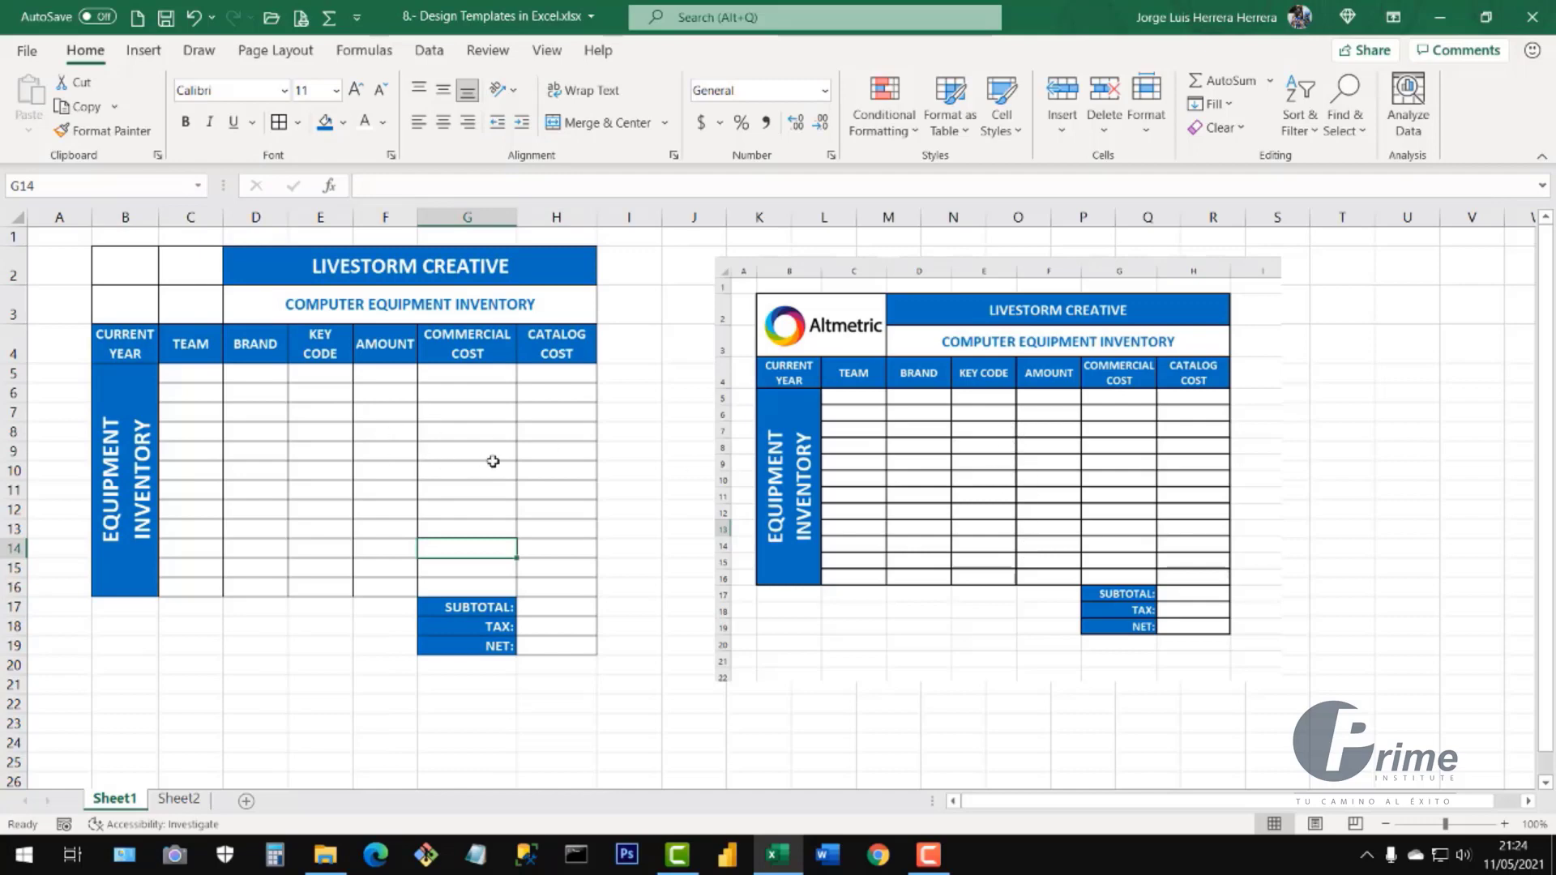
- Merge and center the four empty cells B2:C3 above CURRENT YEAR and TEAM into one logo cell
left_click_drag(128, 268, 186, 312)
left_click(129, 275)
left_click(191, 271)
left_click(191, 307)
left_click(127, 306)
left_click(197, 314)
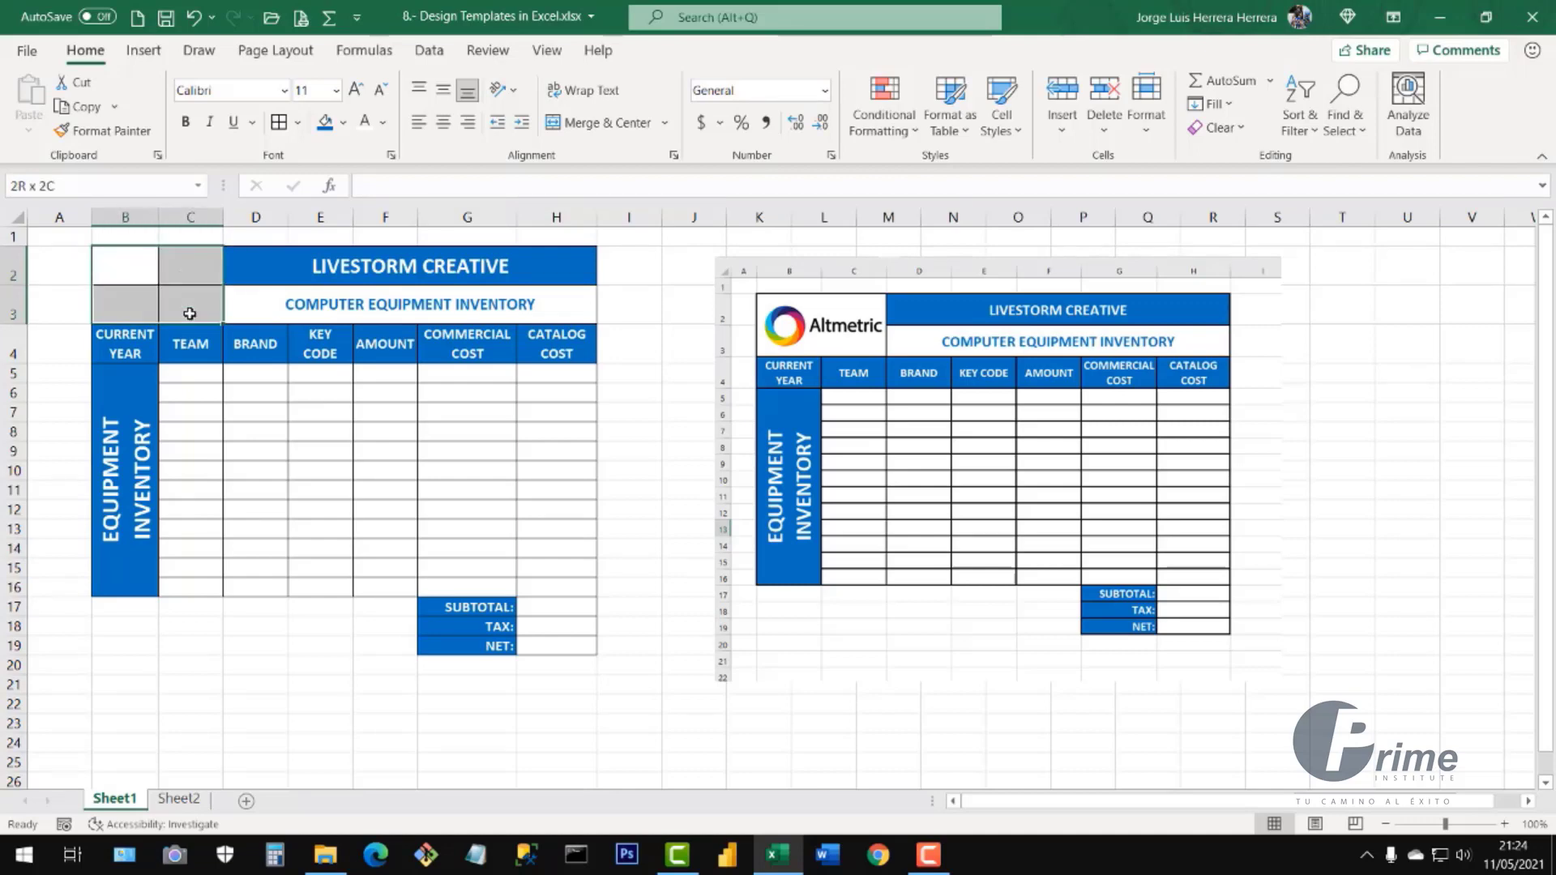
left_click(593, 128)
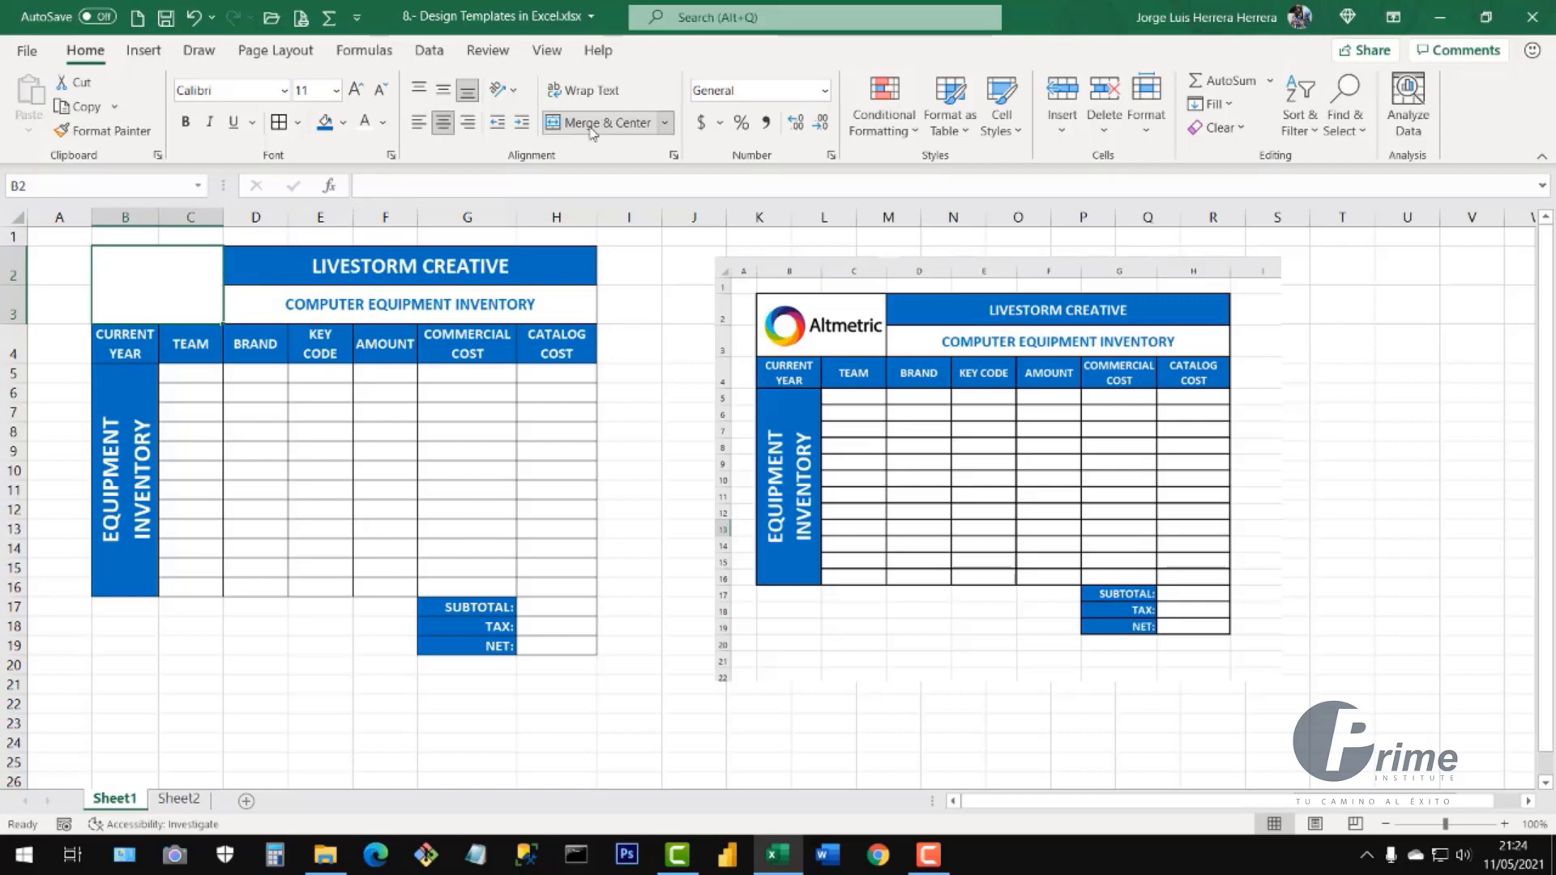
left_click(231, 366)
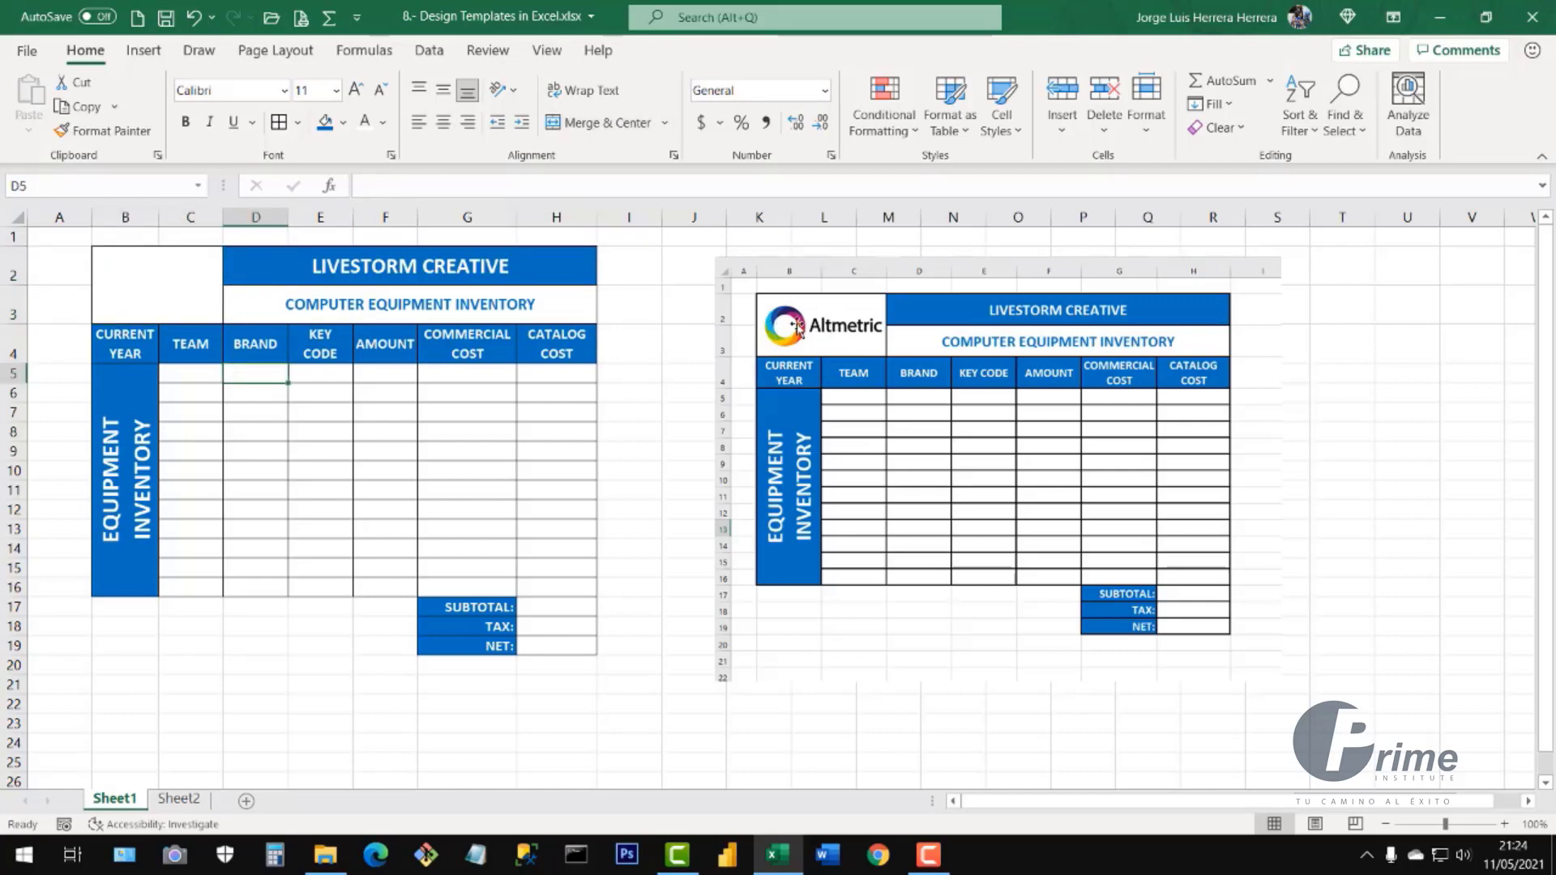
left_click(220, 411)
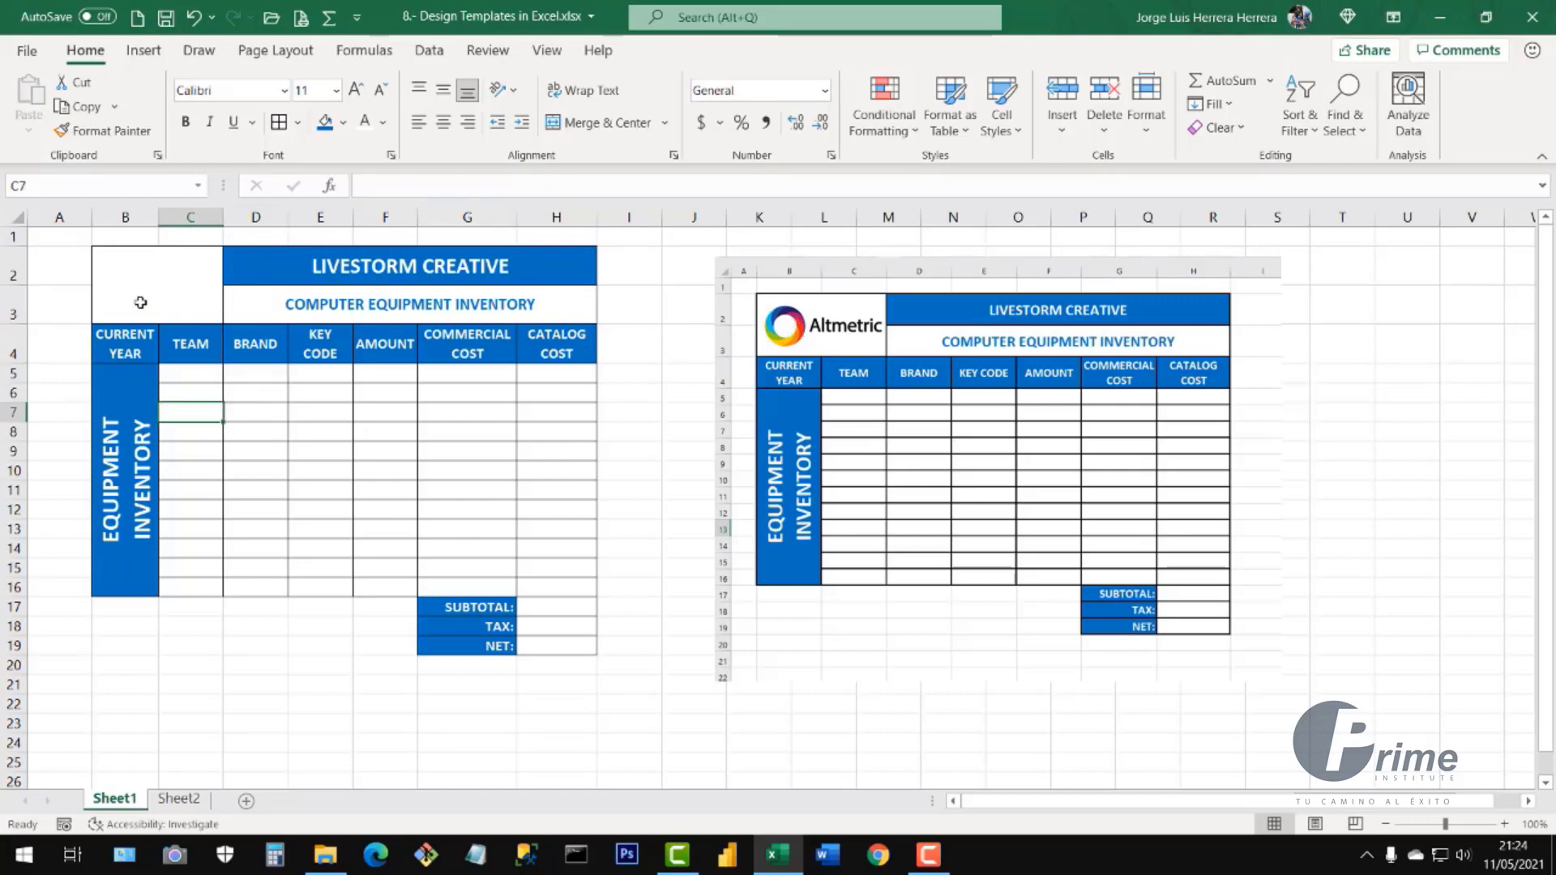
- Reduce the height of rows 2 and 3, which hold the titles and the merged logo cell
left_click(140, 301)
mouse_move(9, 270)
left_mouse_down()
mouse_move(18, 319)
mouse_move(18, 299)
left_mouse_up()
left_click(391, 416)
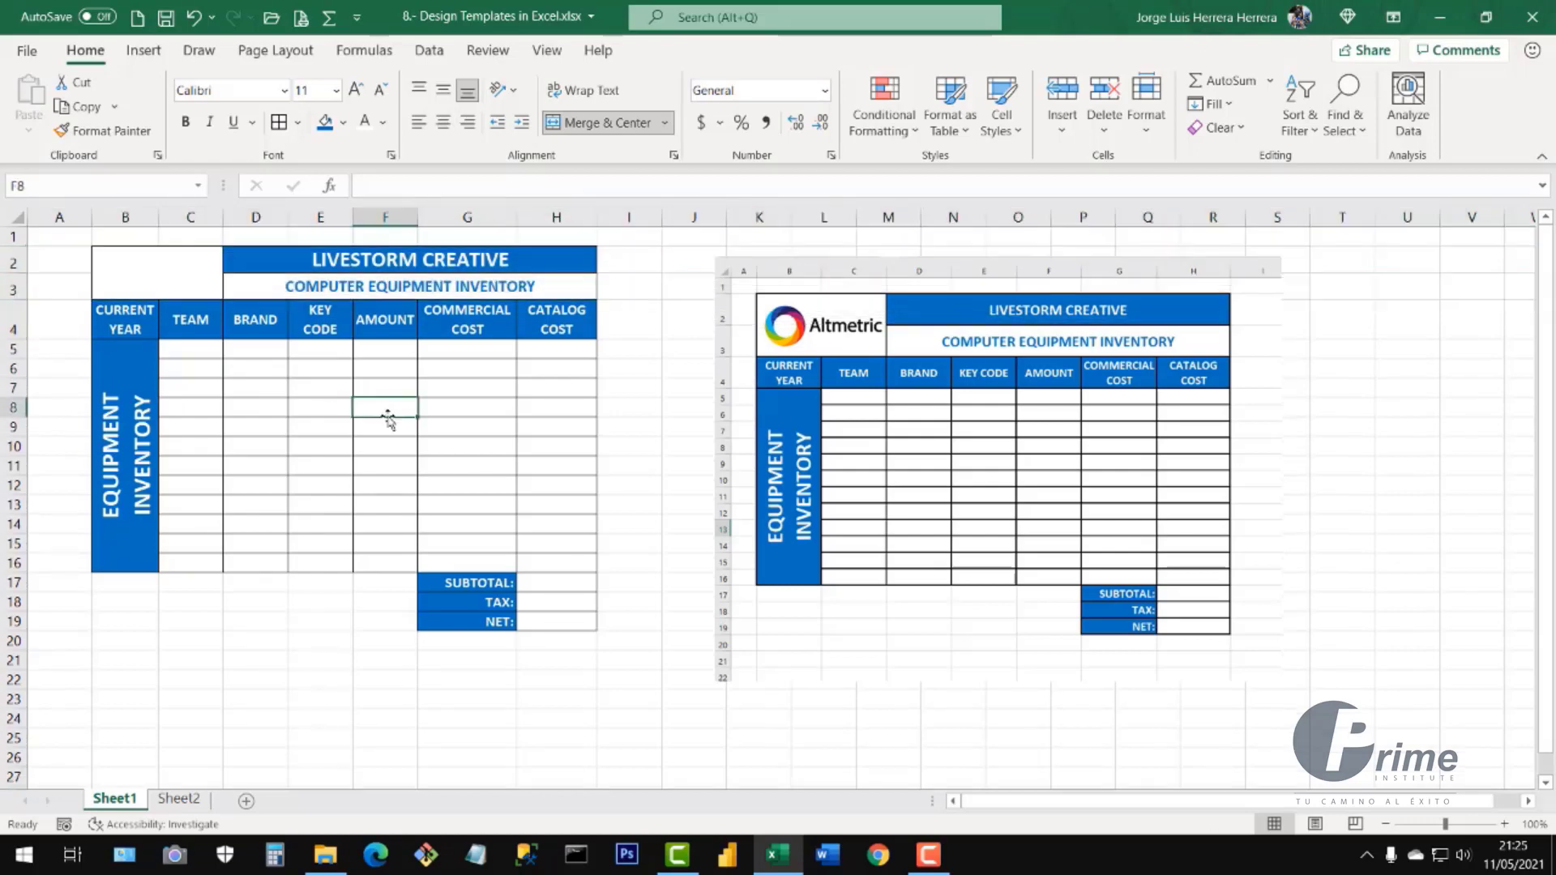
left_click(140, 284)
left_click(330, 407)
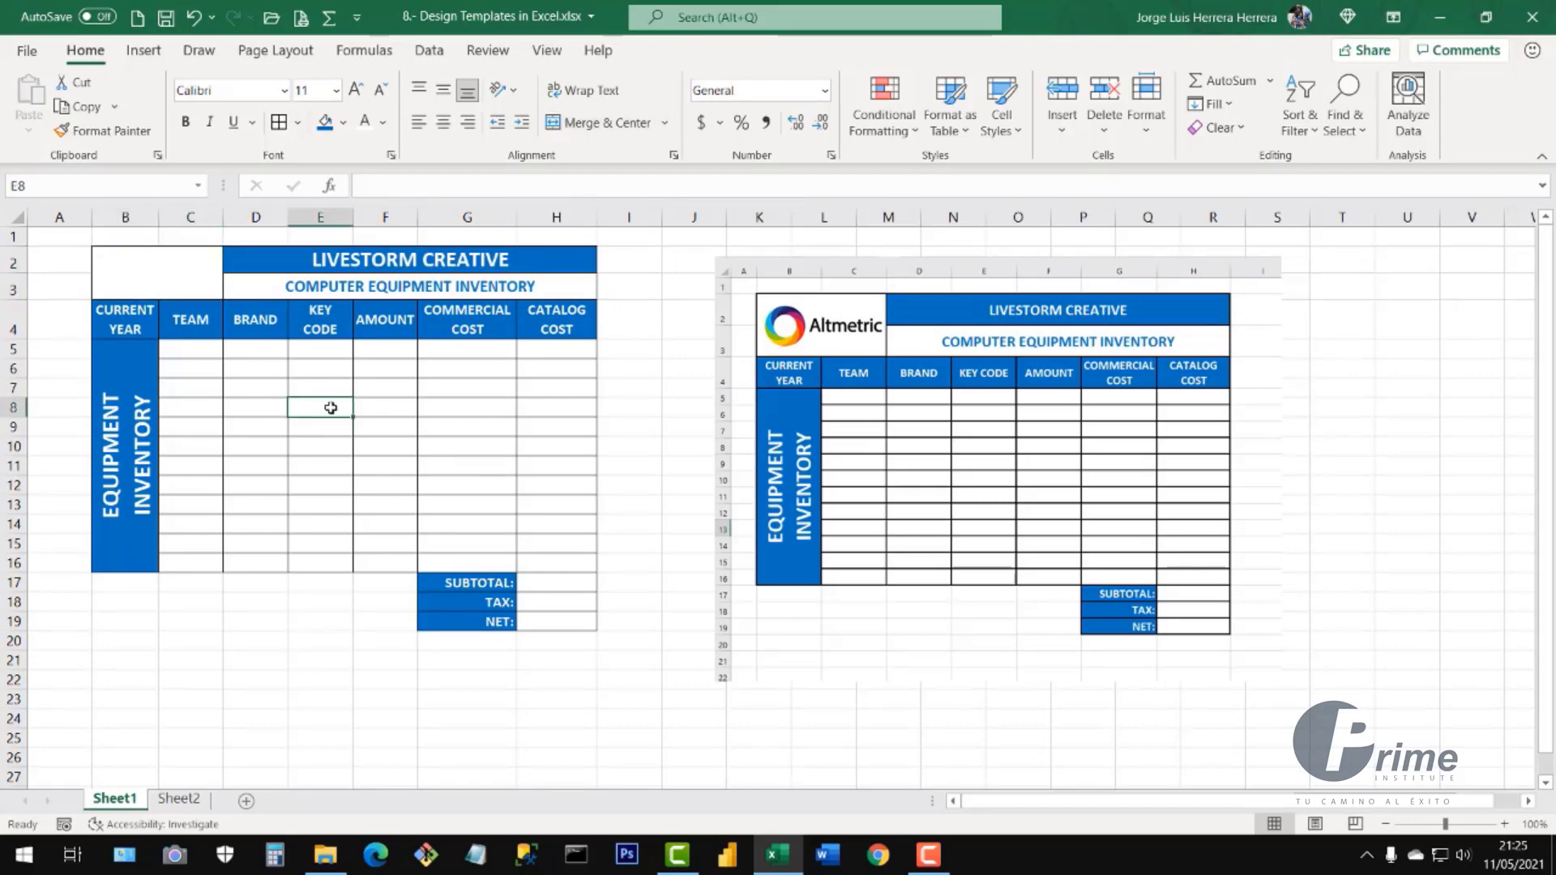
- Insert the picture logo1.png from the device folder D:\Prime\1. Basic Business Excel\Resources and Practices, with the merged logo cell selected
left_click(145, 269)
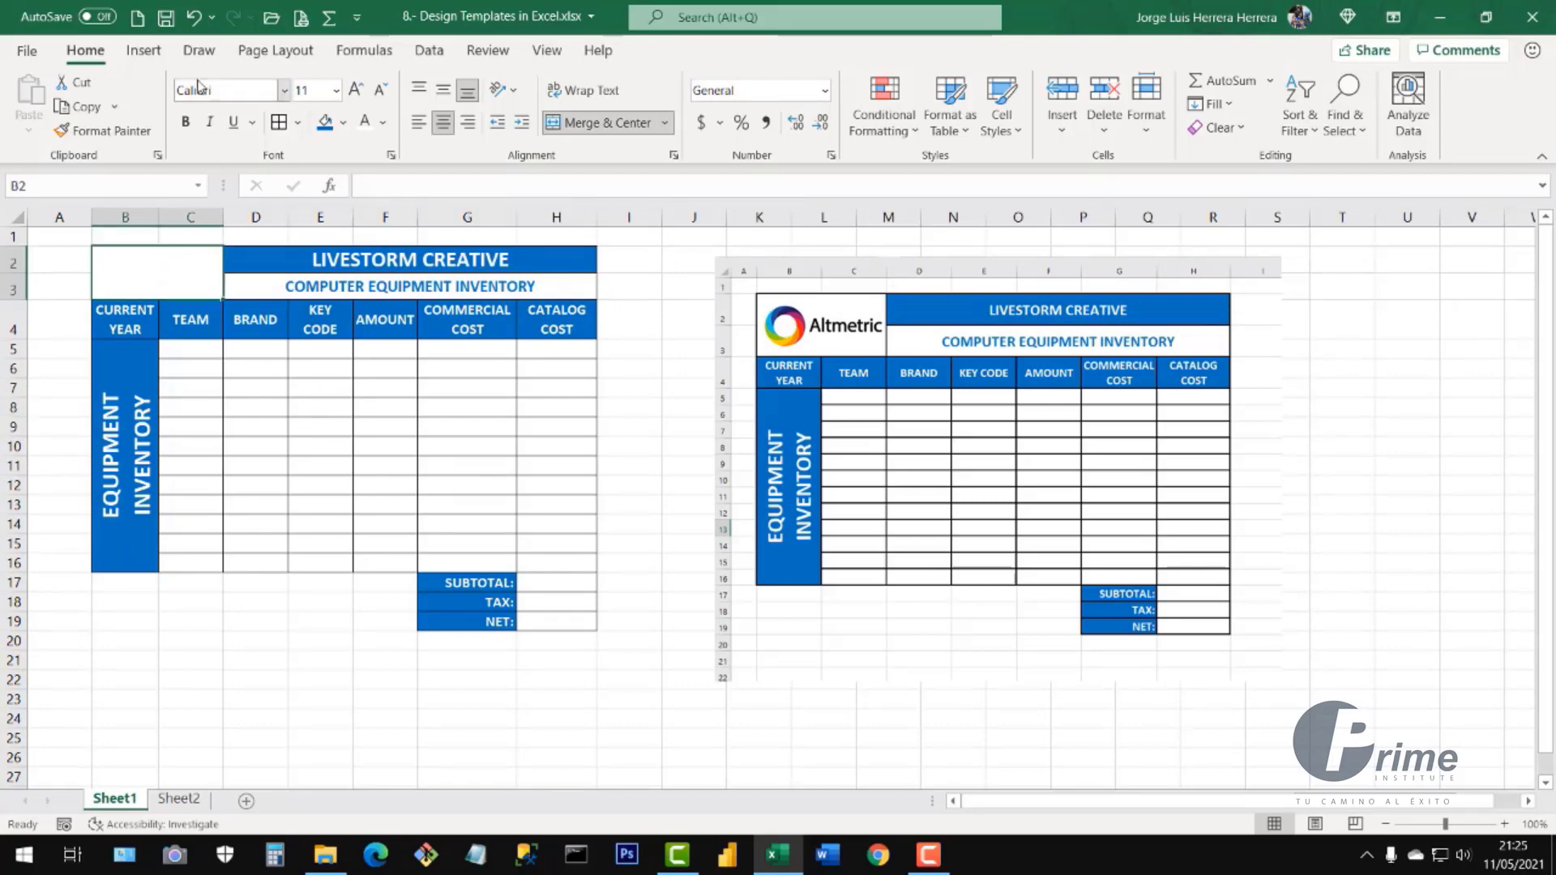
left_click(150, 57)
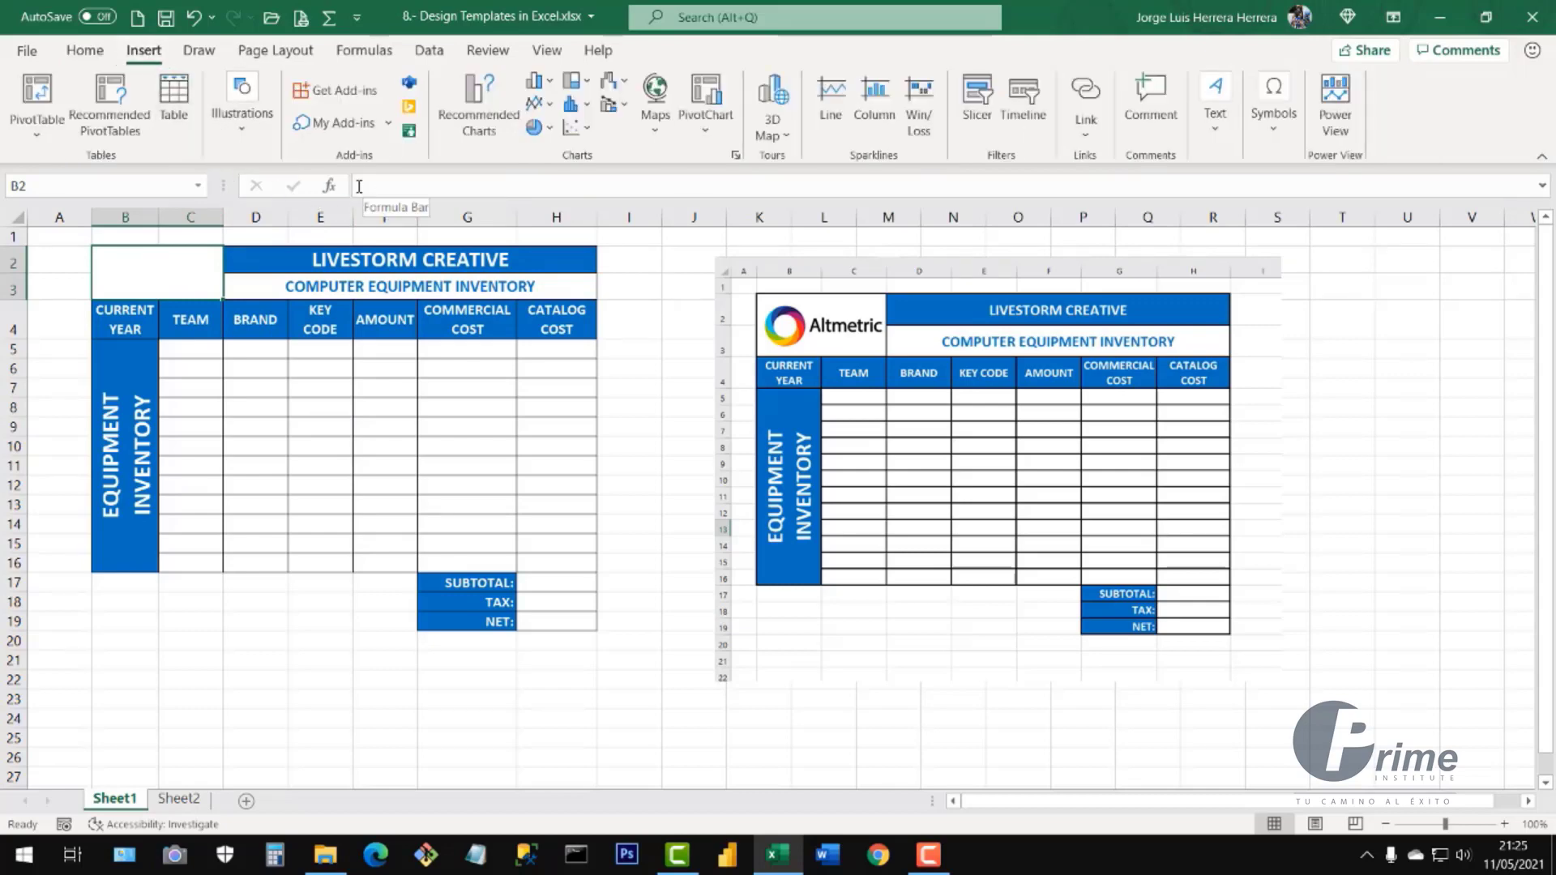
left_click(243, 130)
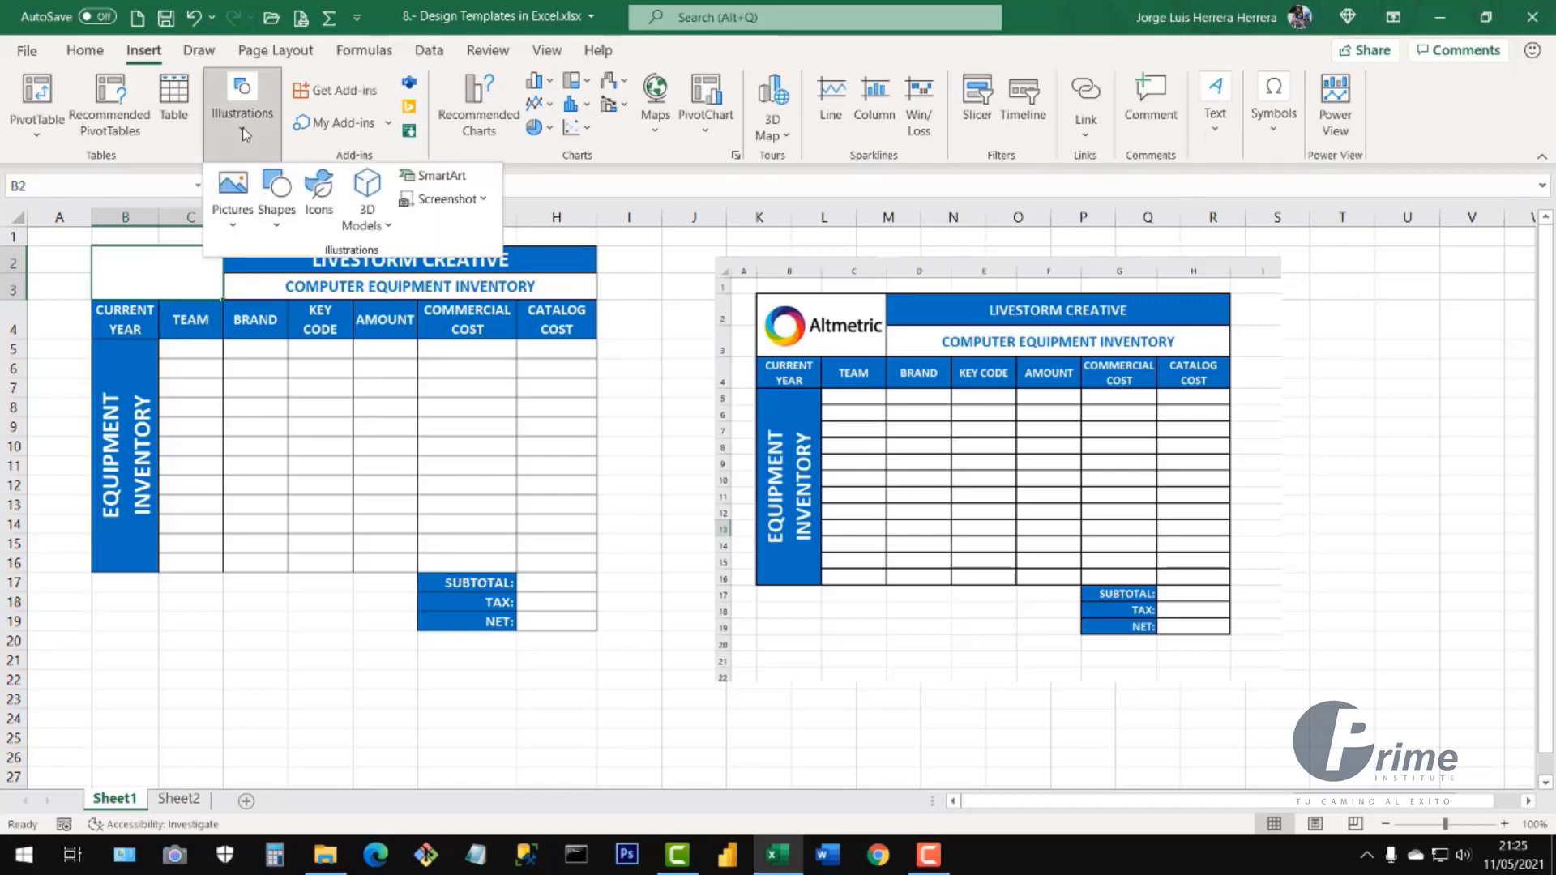
left_click(234, 230)
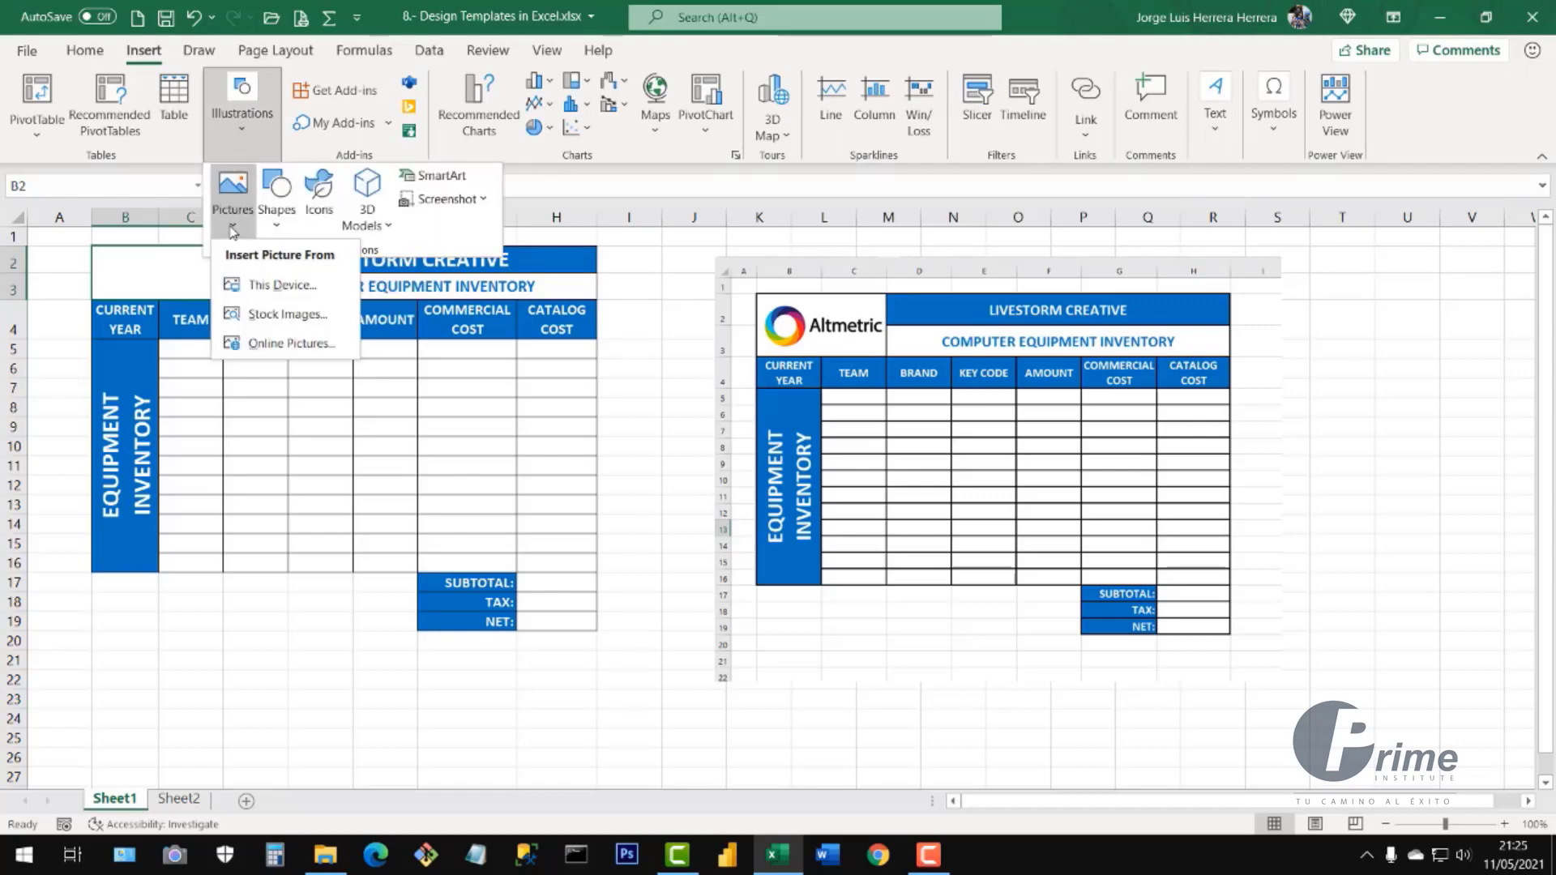
left_click(274, 293)
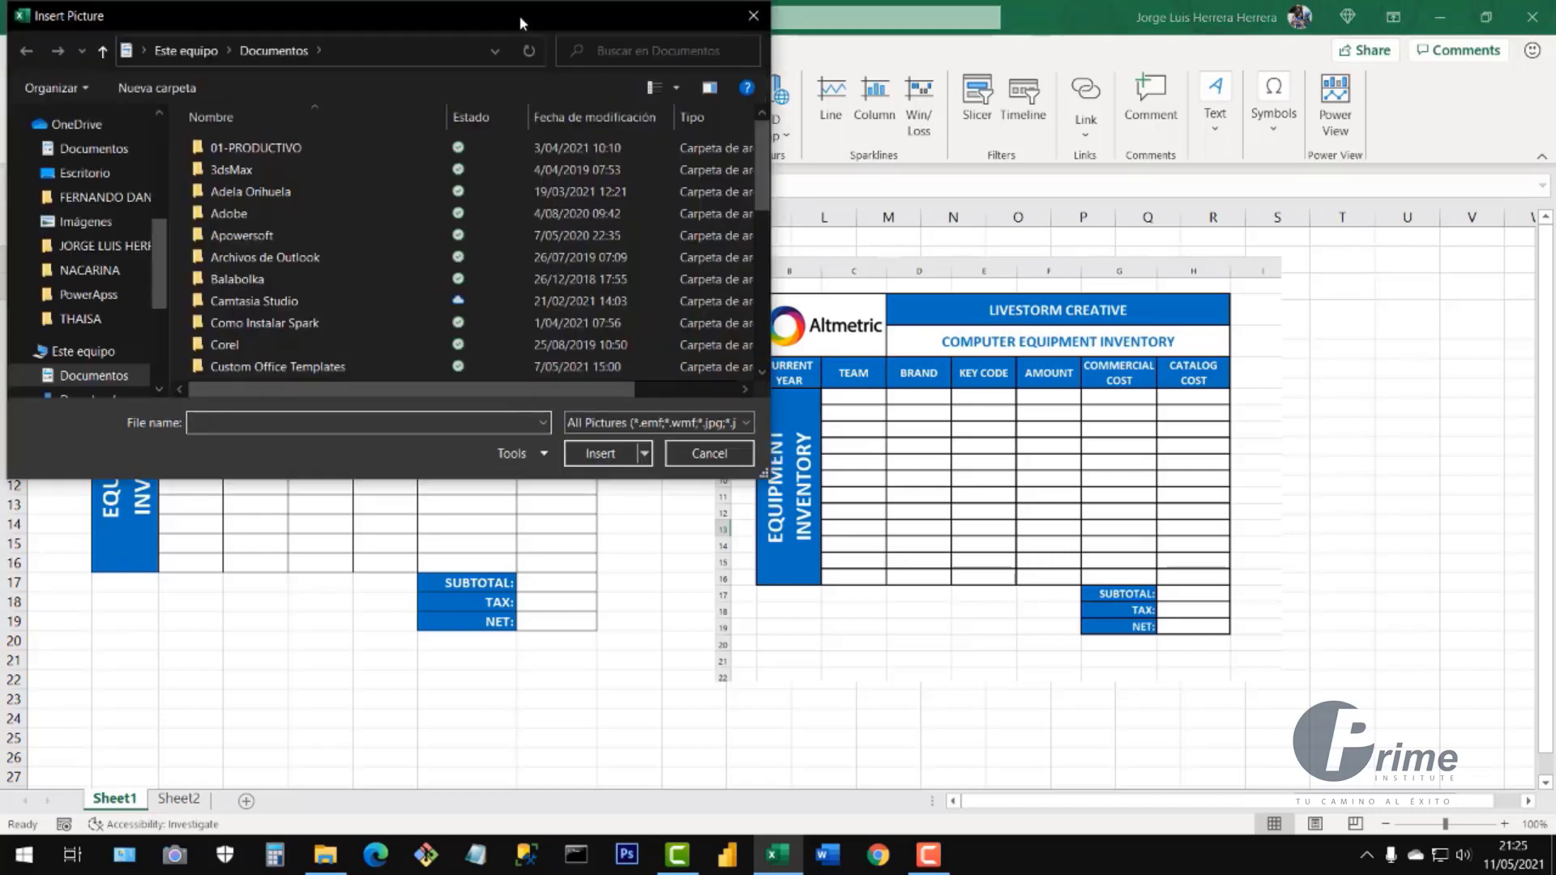
left_click_drag(521, 23, 965, 156)
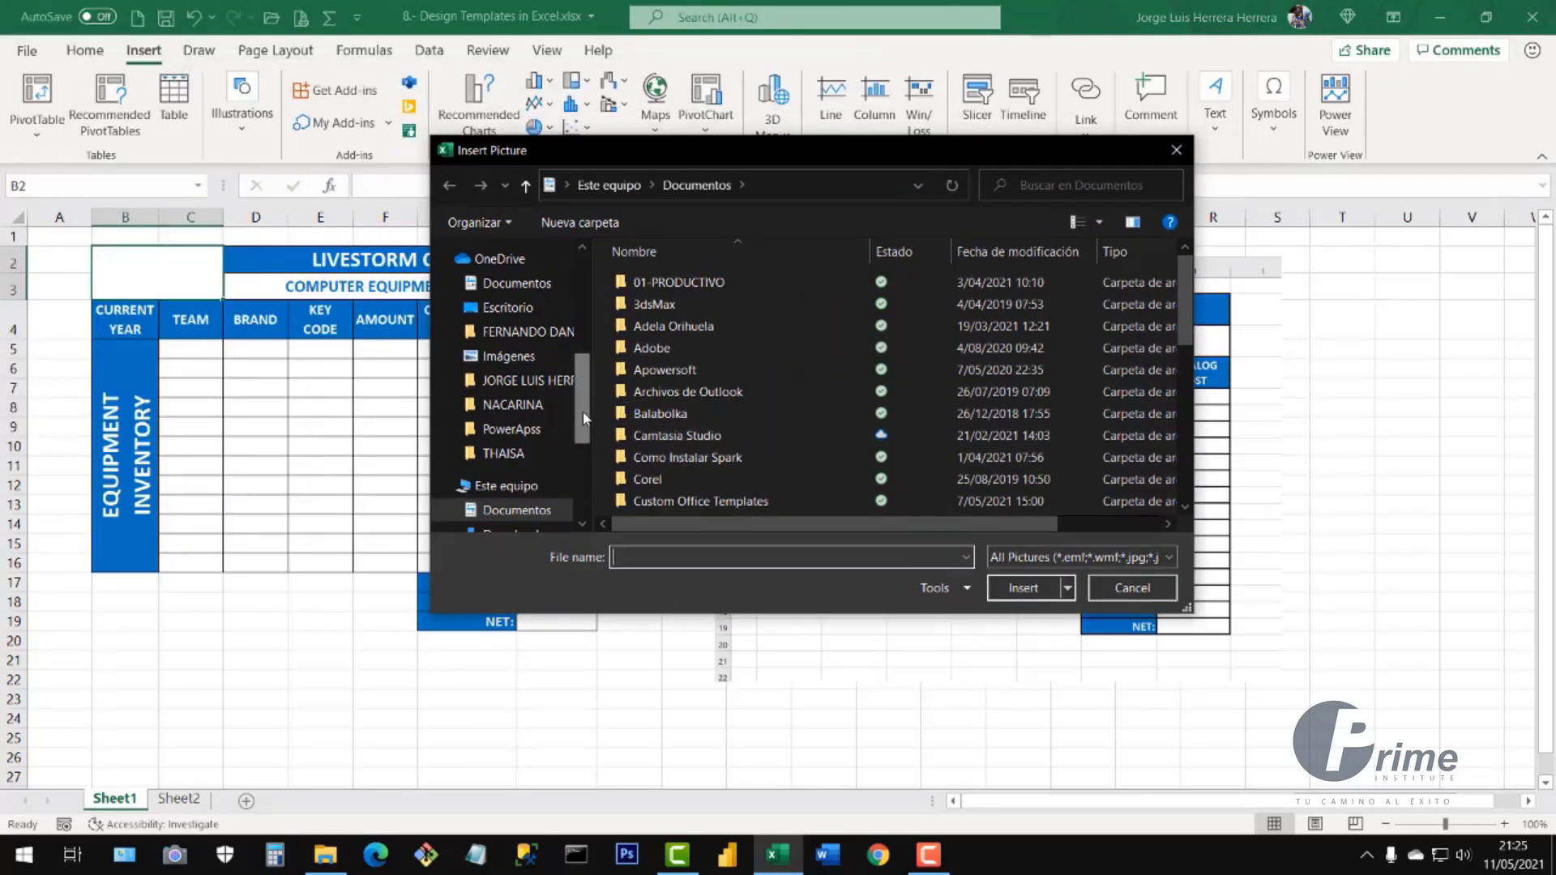
left_click_drag(582, 412, 583, 483)
left_click(518, 477)
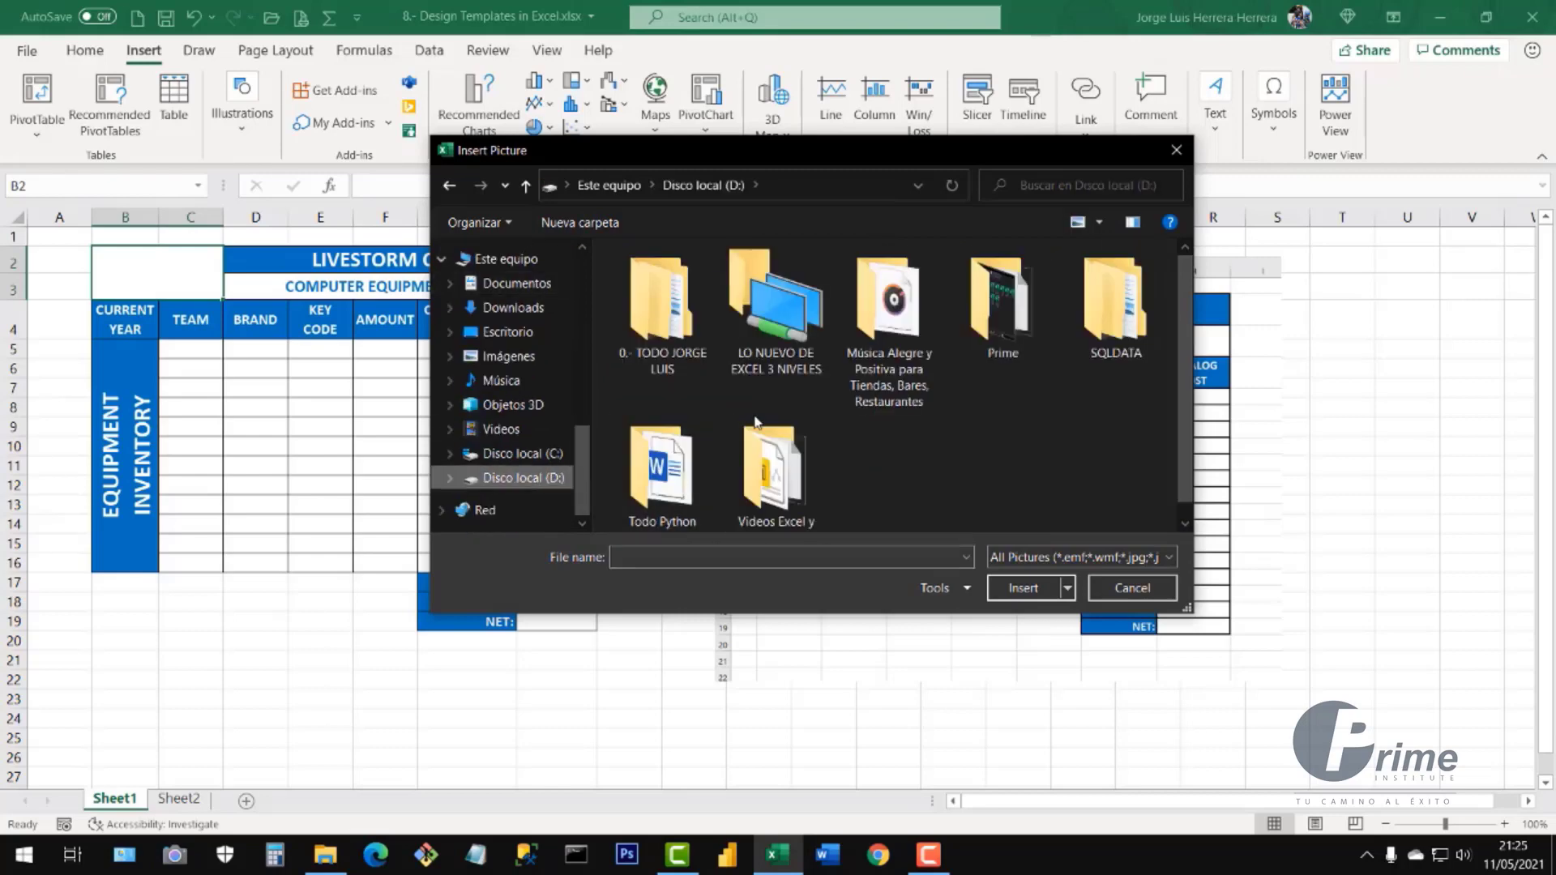
double_click(1005, 308)
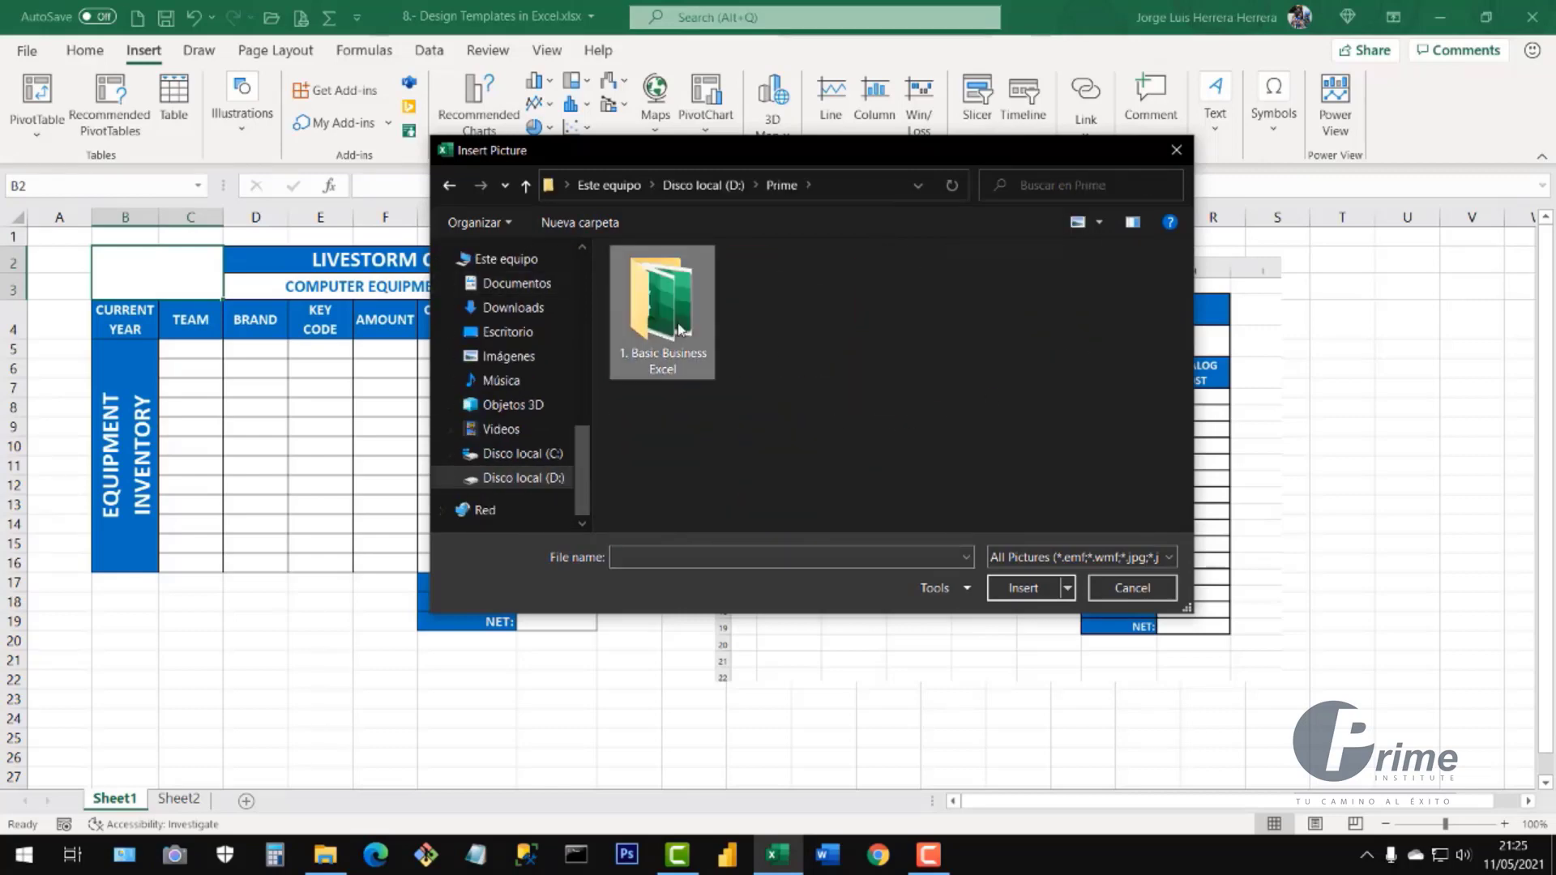
double_click(679, 330)
double_click(661, 291)
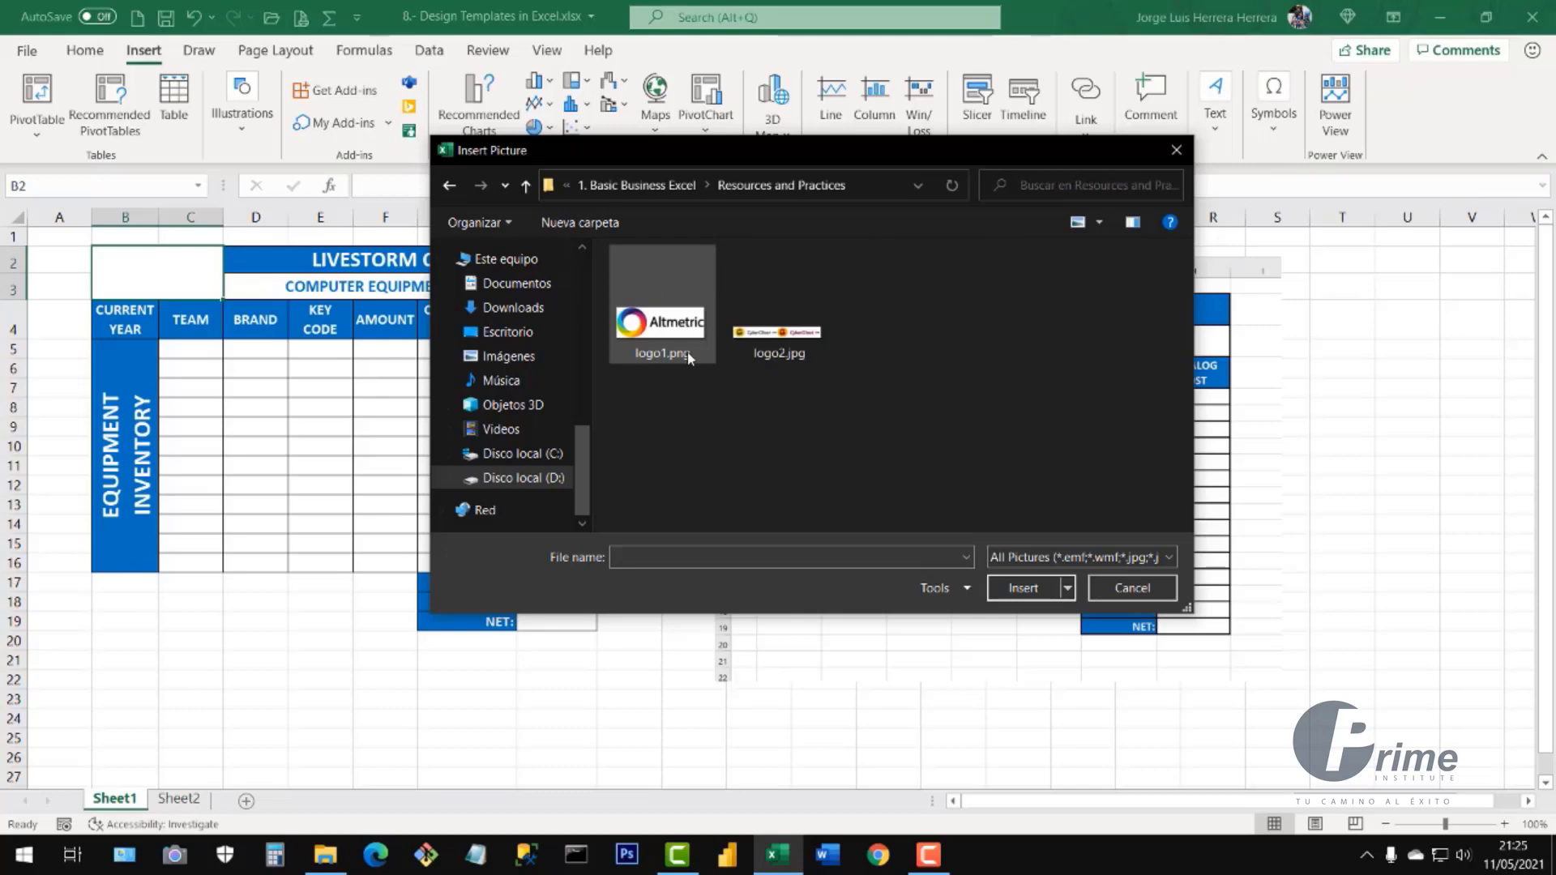
left_click(655, 335)
left_click(1023, 587)
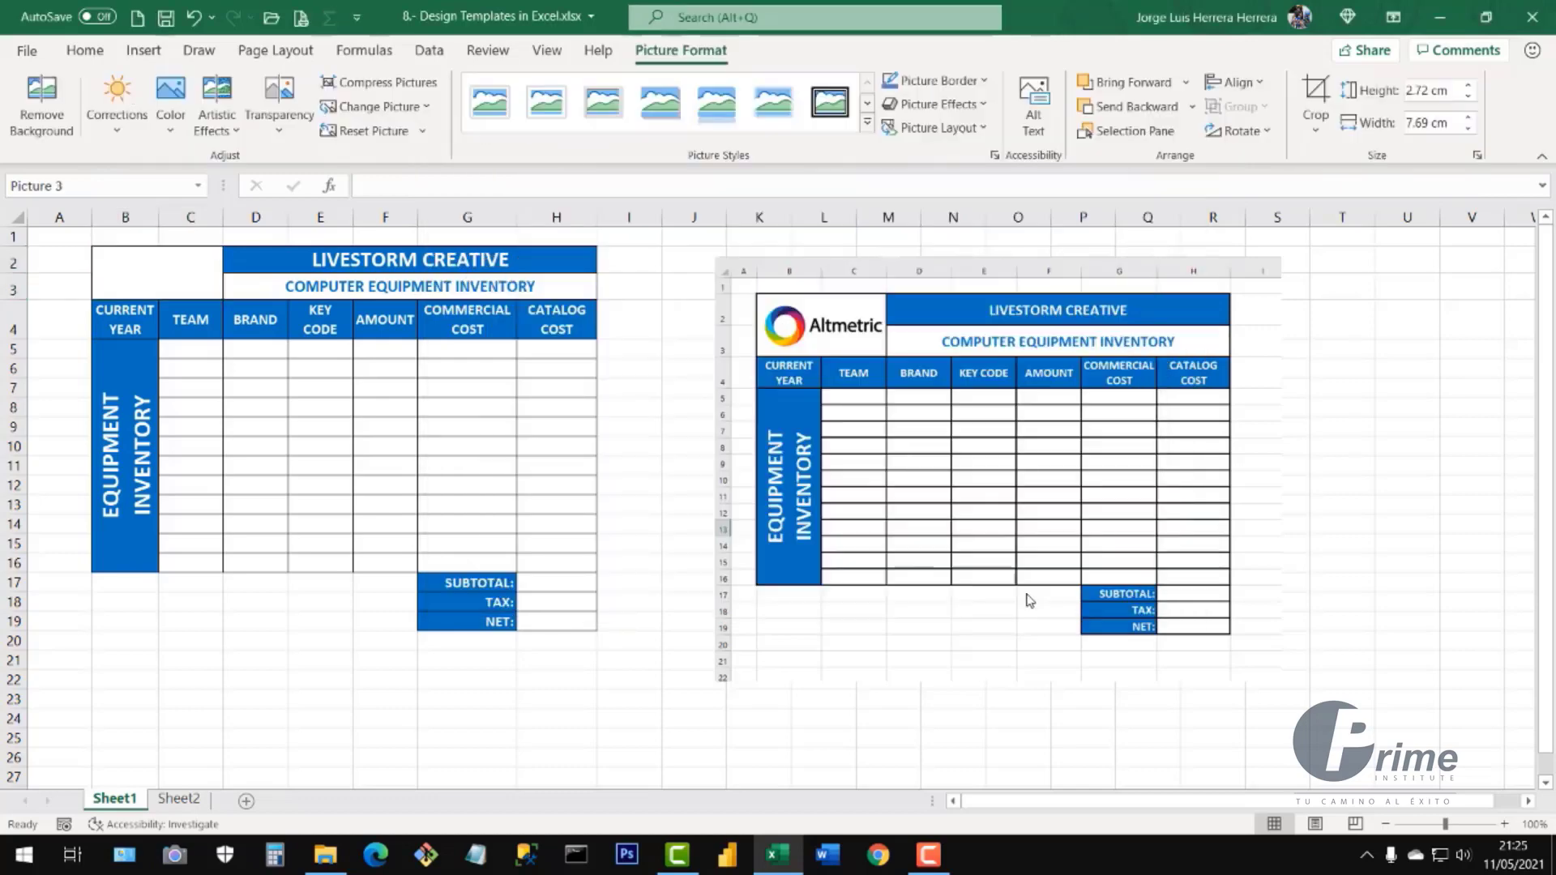
- Move the Altmetric logo over the empty table rows and enlarge it proportionally to about 2.92 by 8.27 cm
left_click_drag(290, 321, 471, 493)
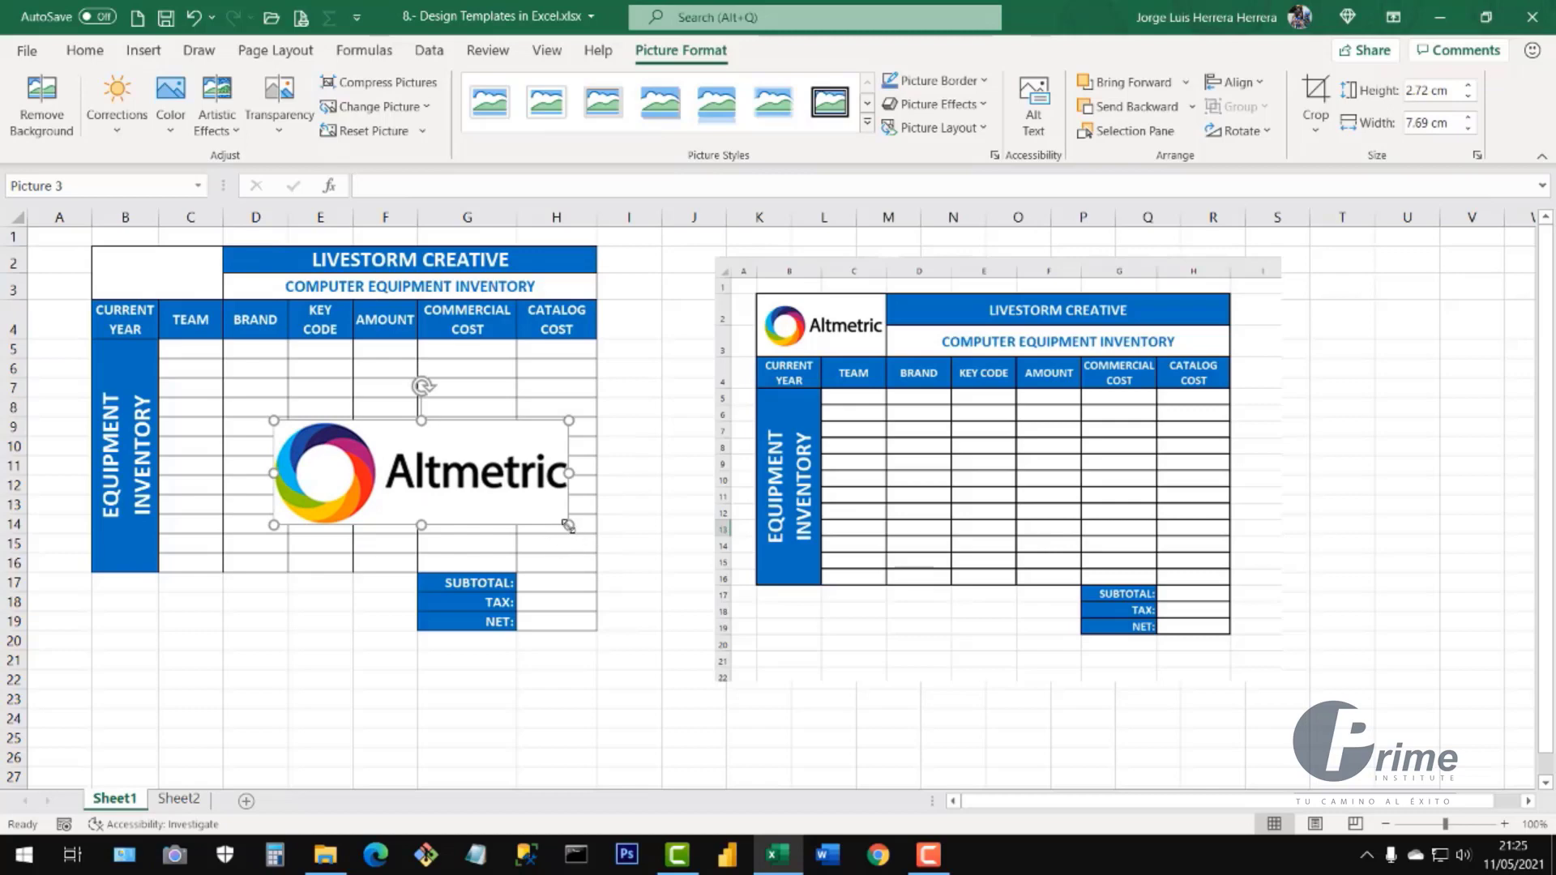
mouse_move(566, 526)
left_mouse_down()
mouse_move(420, 469)
mouse_move(590, 532)
left_mouse_up()
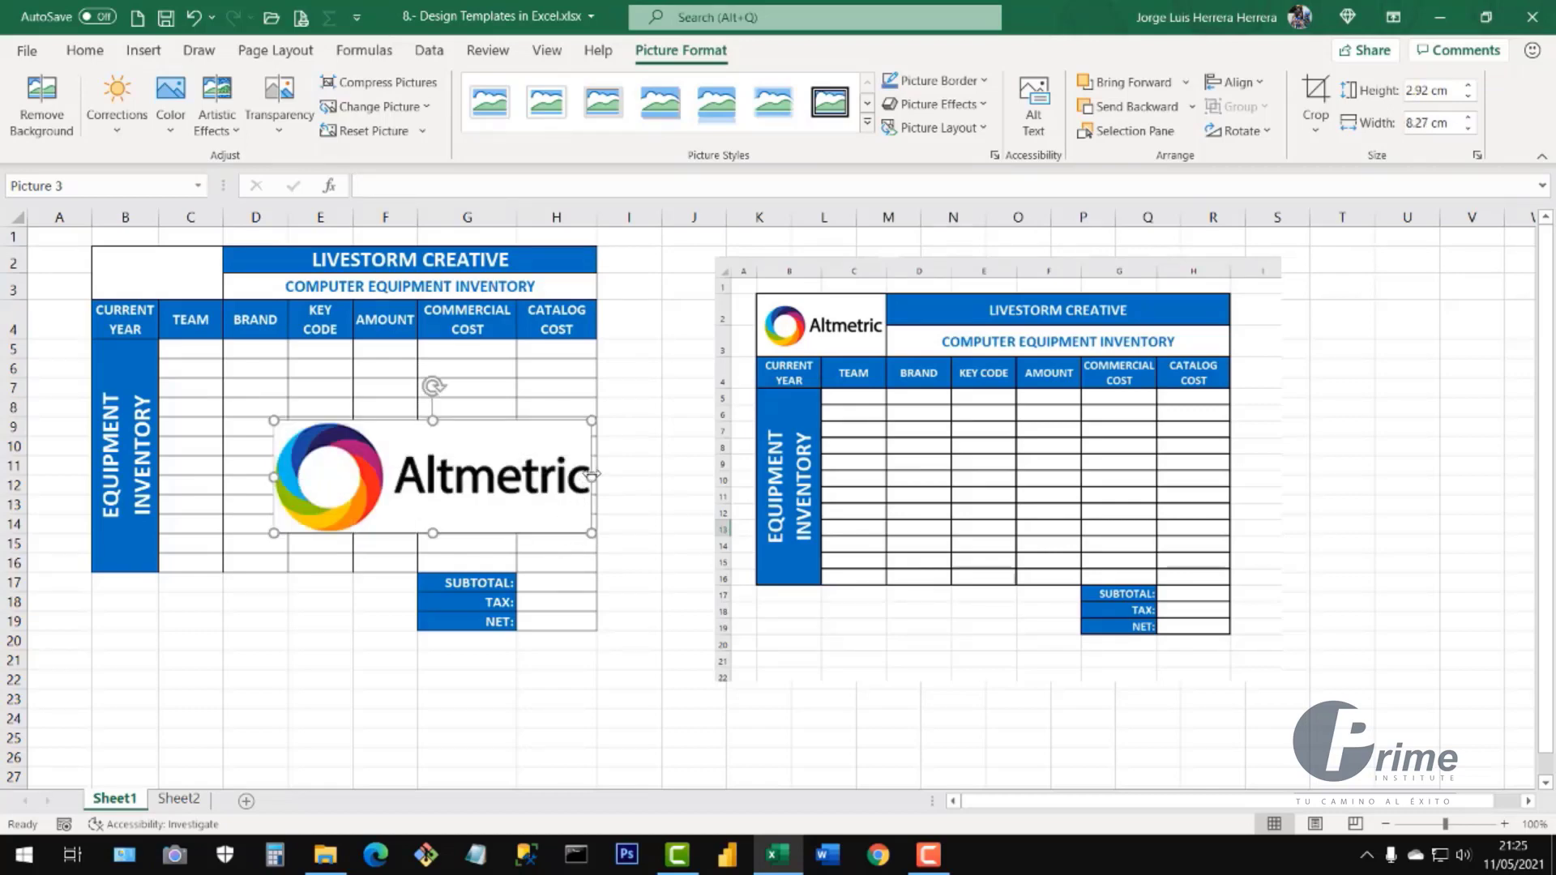
- Try narrowing the logo to about 4.3 cm wide and flattening it to about 1.36 cm high, and undo these distortions
left_click_drag(590, 478, 439, 477)
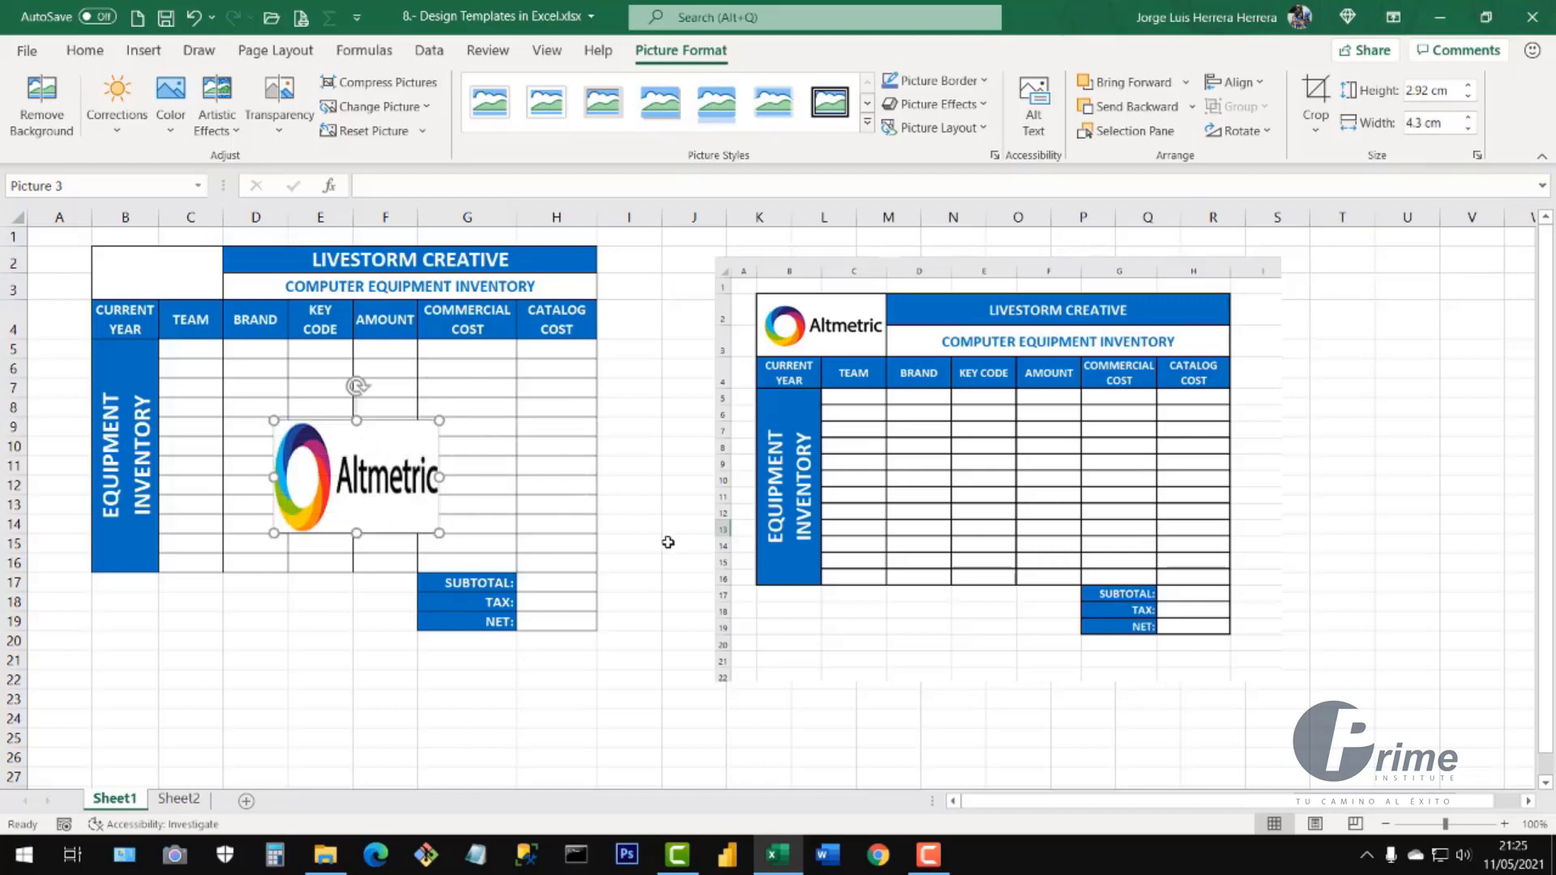
key("ctrl+z")
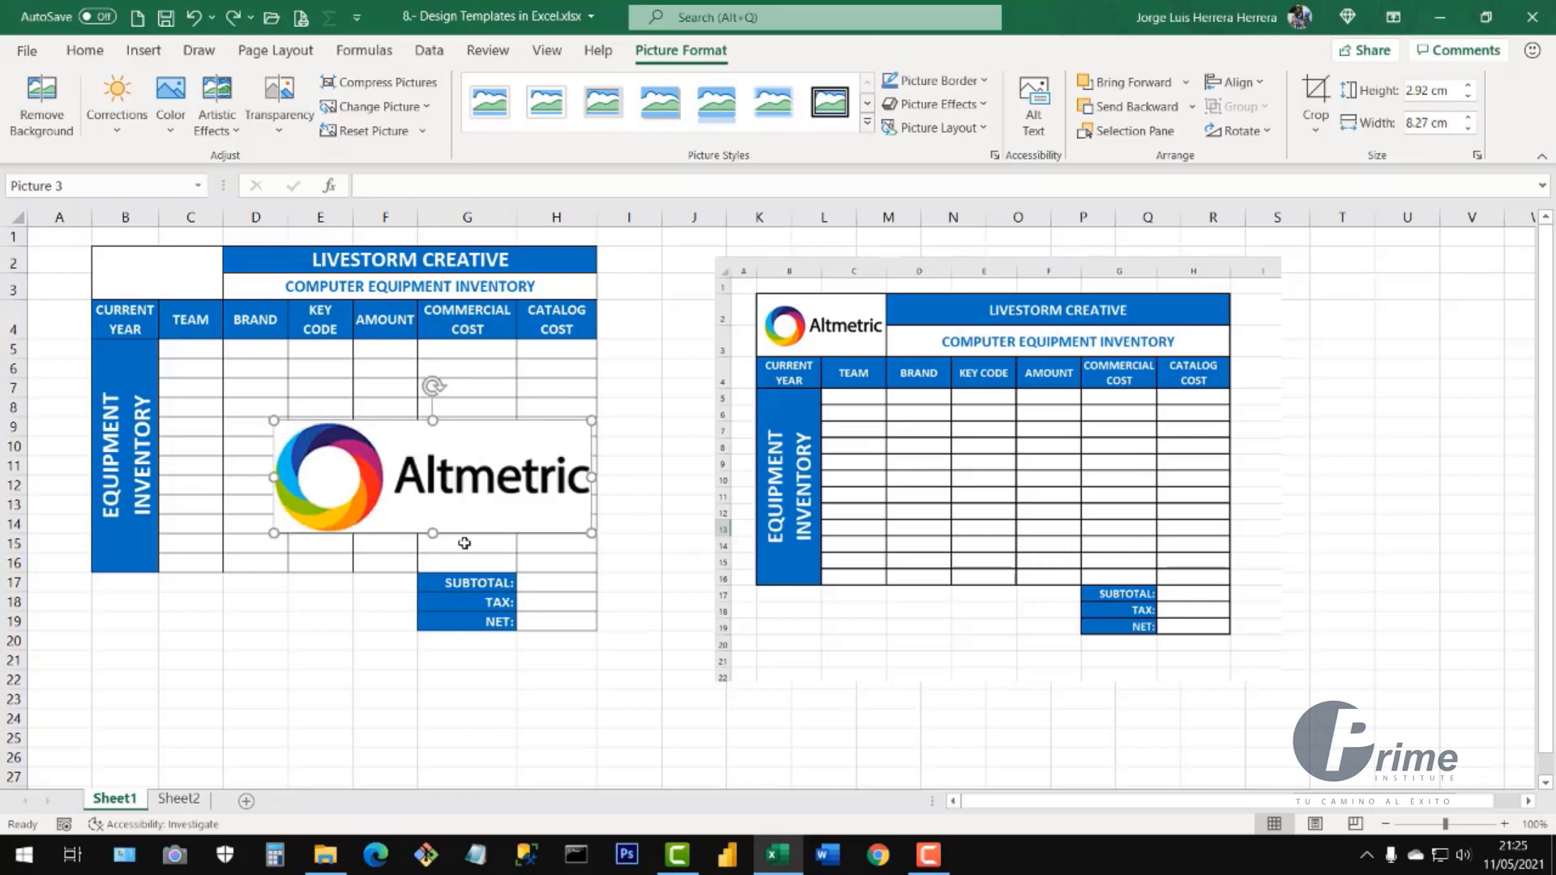
left_click_drag(434, 533, 436, 476)
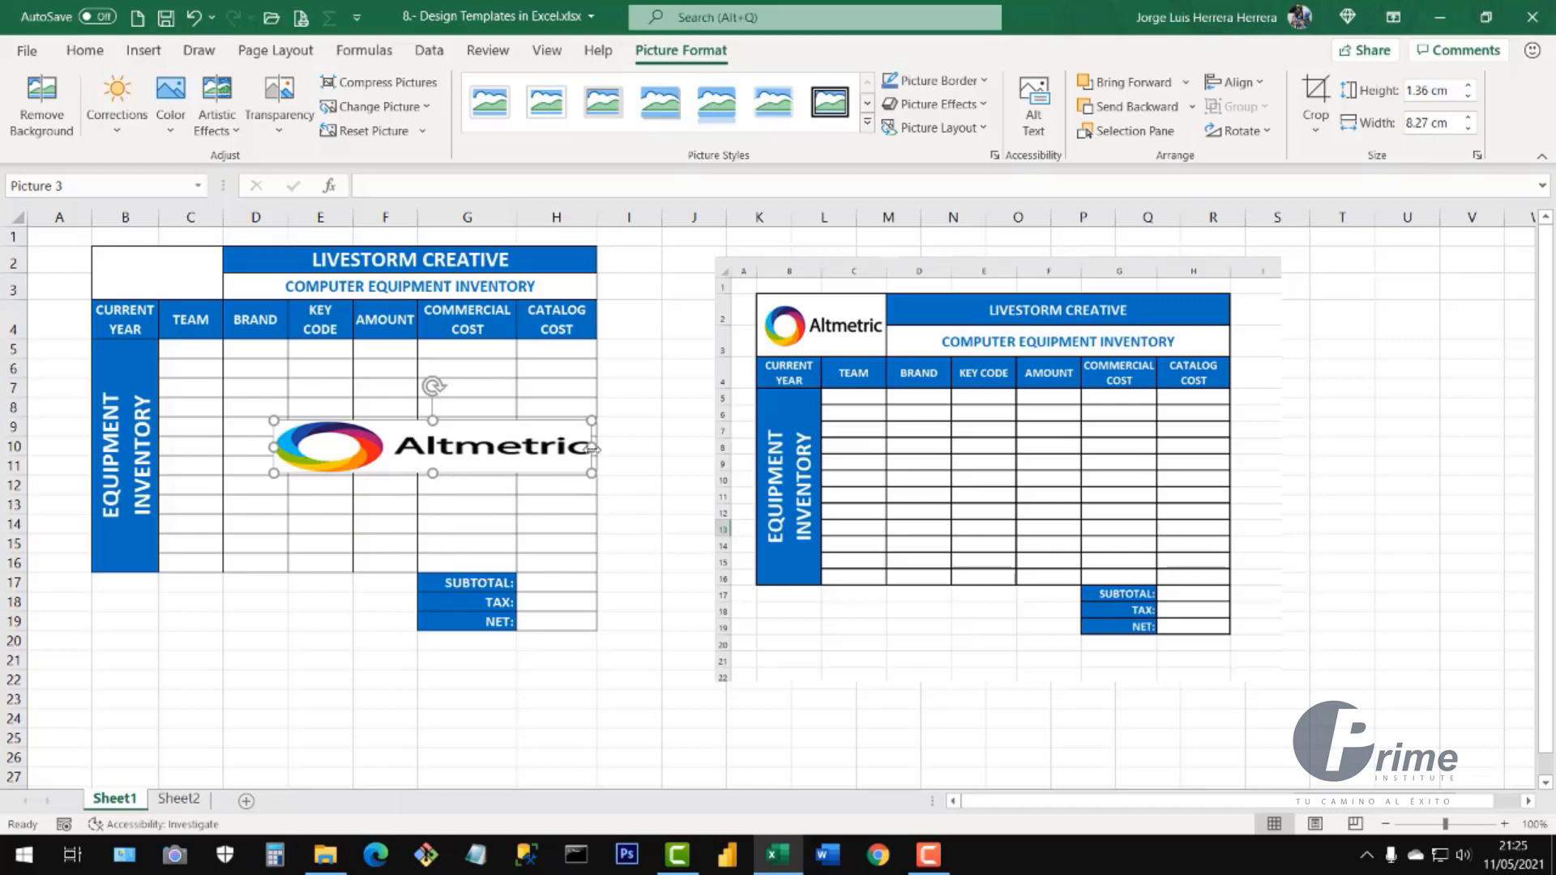
left_click_drag(591, 449, 493, 452)
key("ctrl+z")
key("ctrl+z")
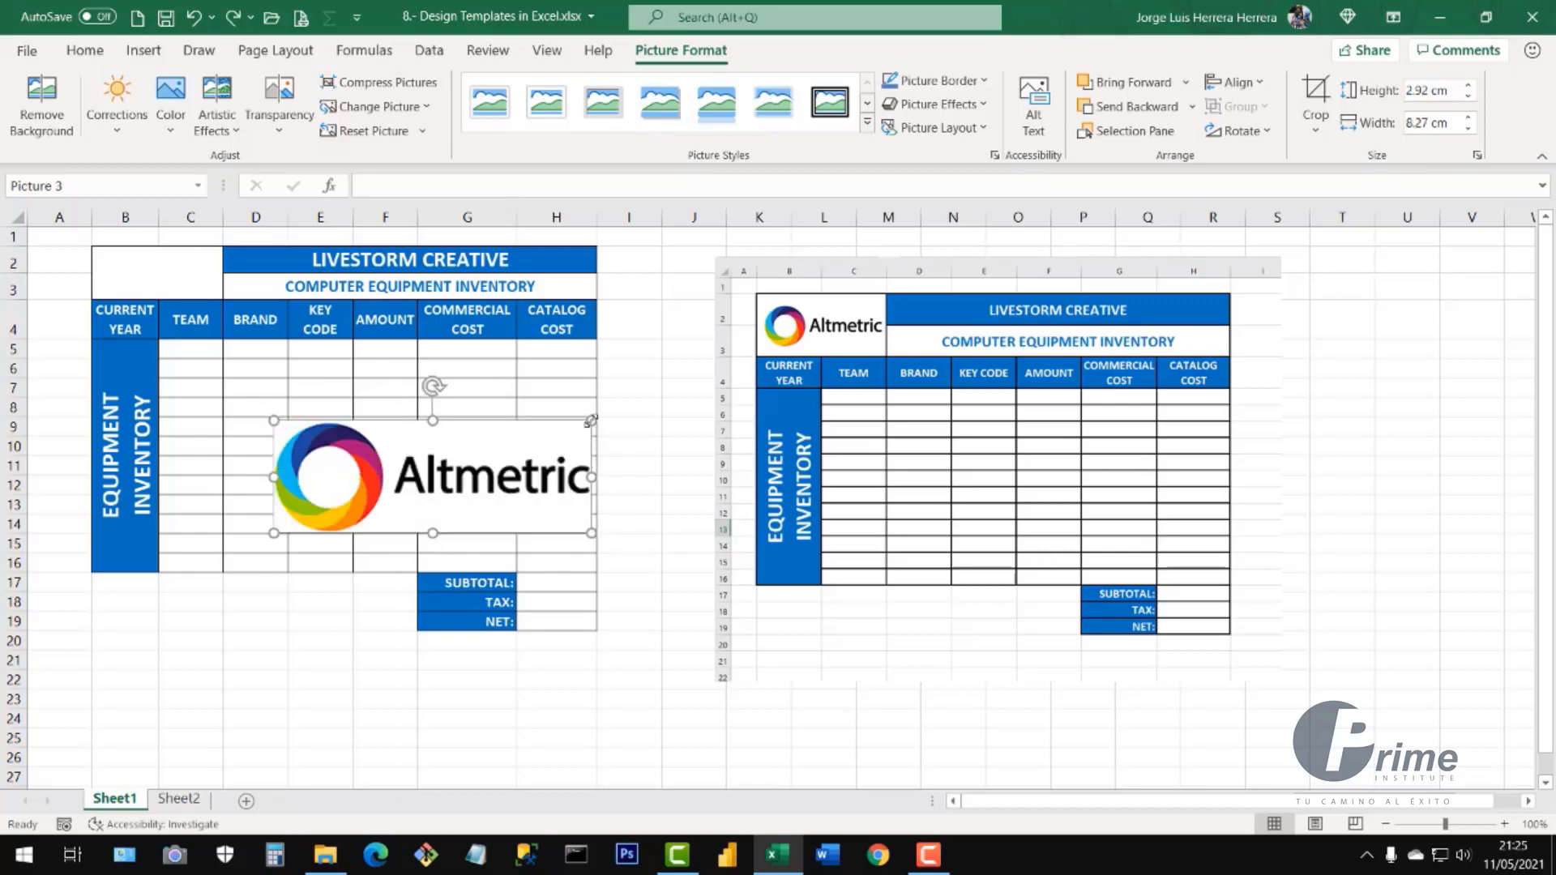
- Shrink the logo proportionally to about 1.04 by 2.94 cm and place it inside the merged cell beside the LIVESTORM CREATIVE title
left_click_drag(590, 419, 188, 273)
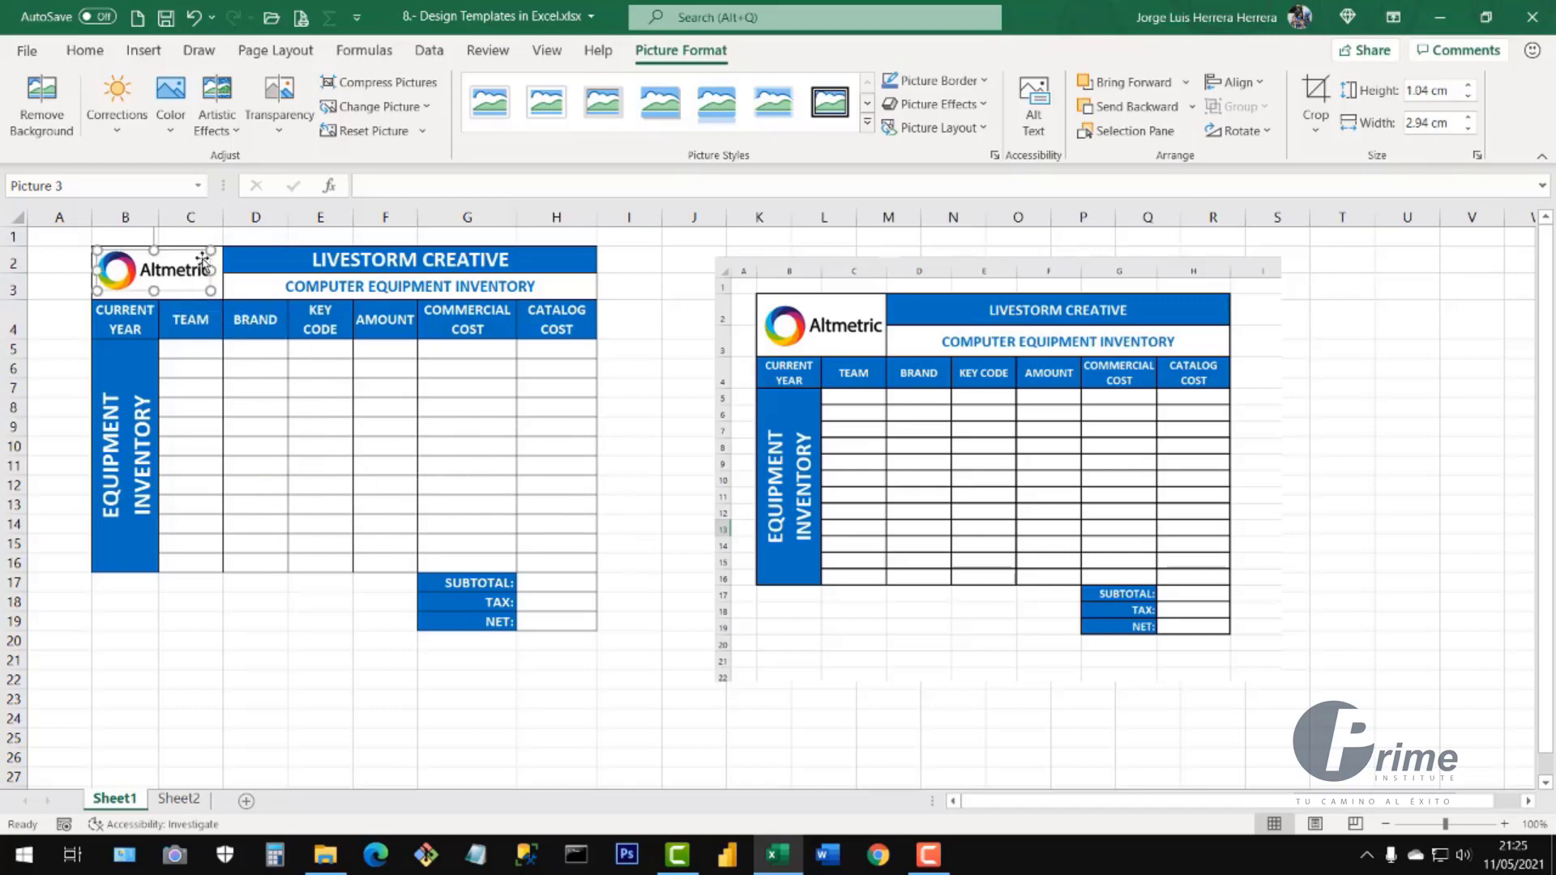
left_click(377, 501)
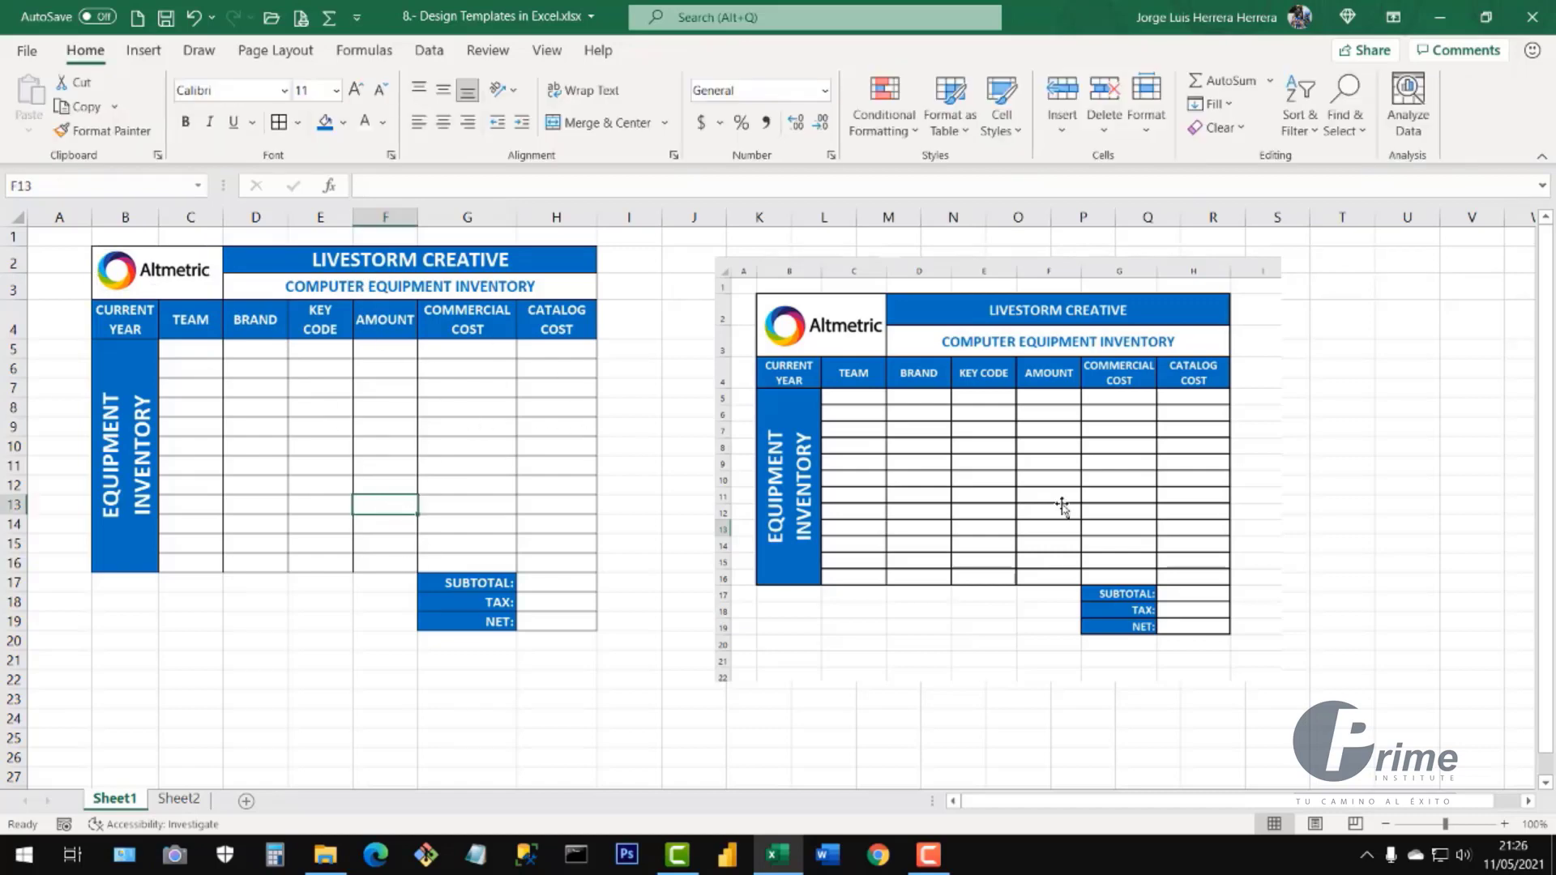
left_click(1030, 441)
left_click(482, 412)
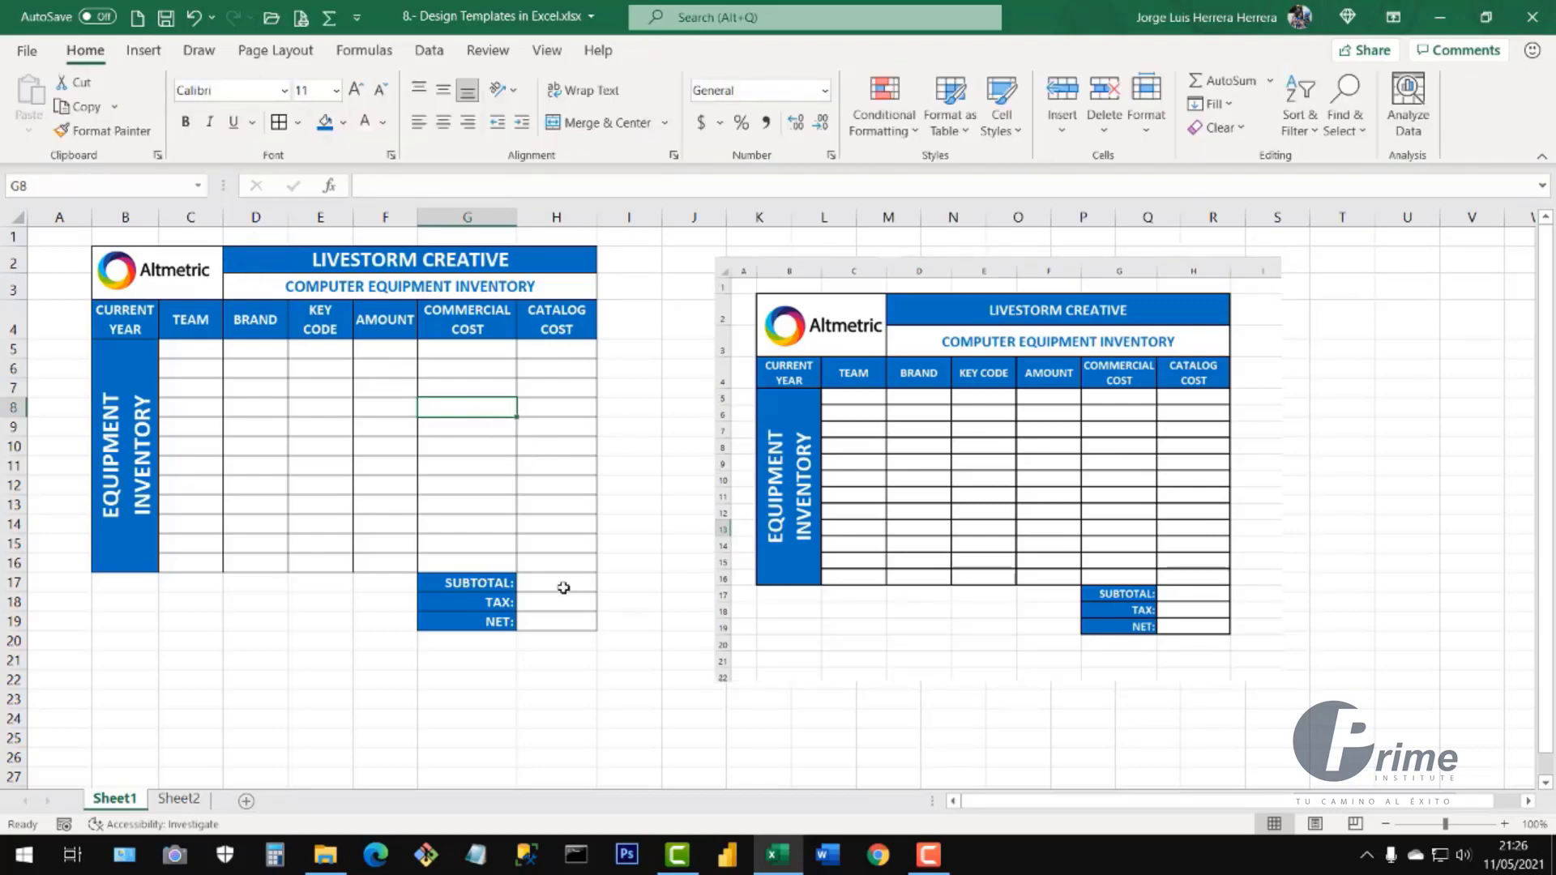
- Select the table B2:H16 together with the totals block G17:H19 and choose a medium solid green line for its borders
mouse_move(564, 563)
left_mouse_down()
mouse_move(462, 556)
mouse_move(198, 382)
mouse_move(125, 273)
left_mouse_up()
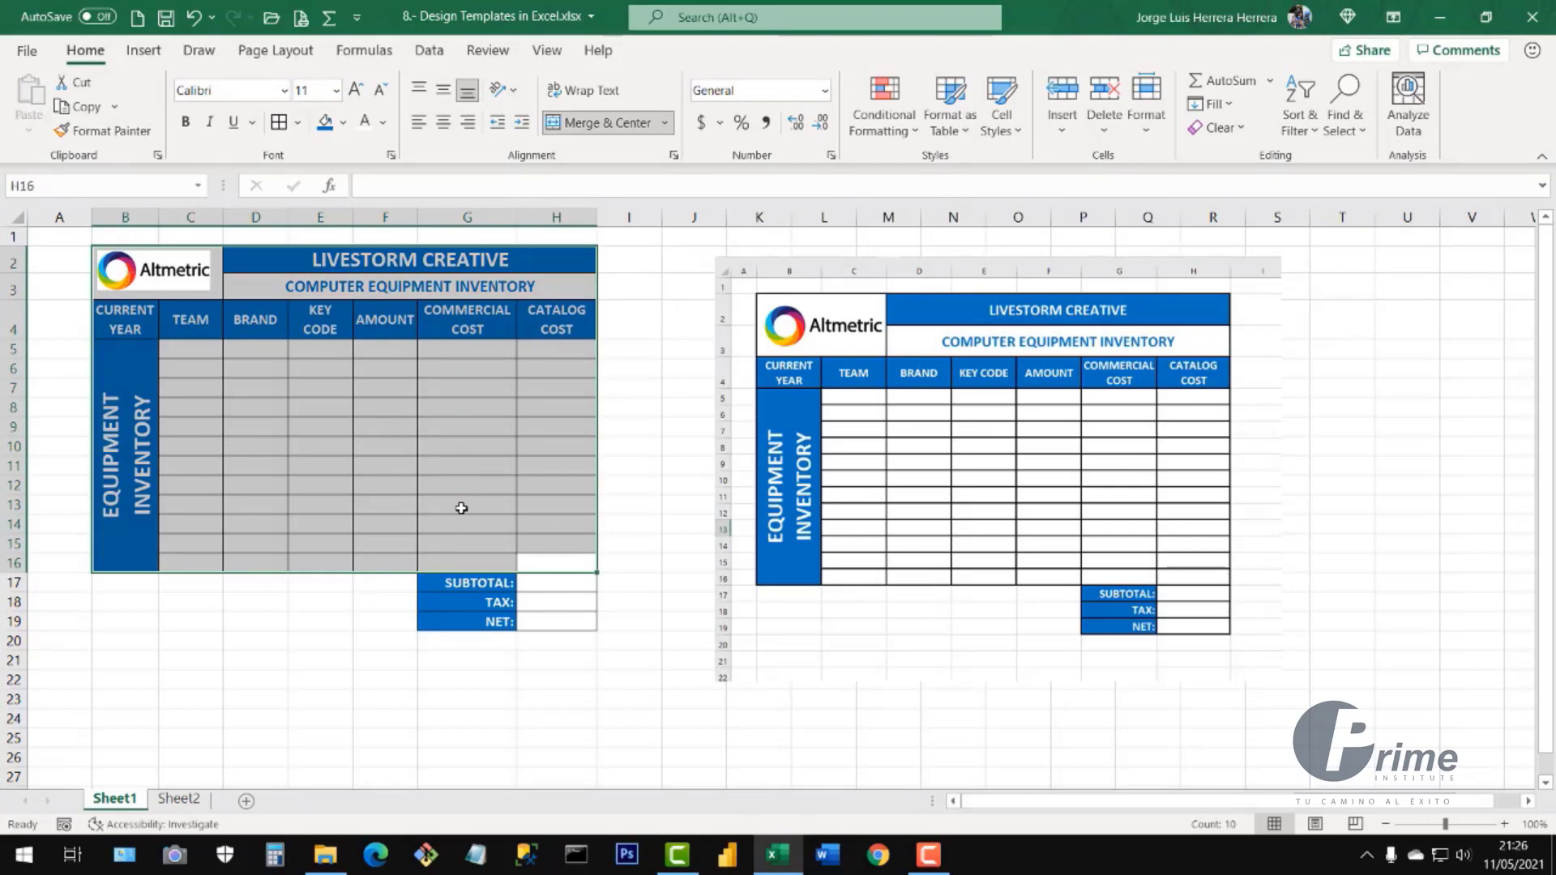
left_click_drag(461, 586, 548, 621)
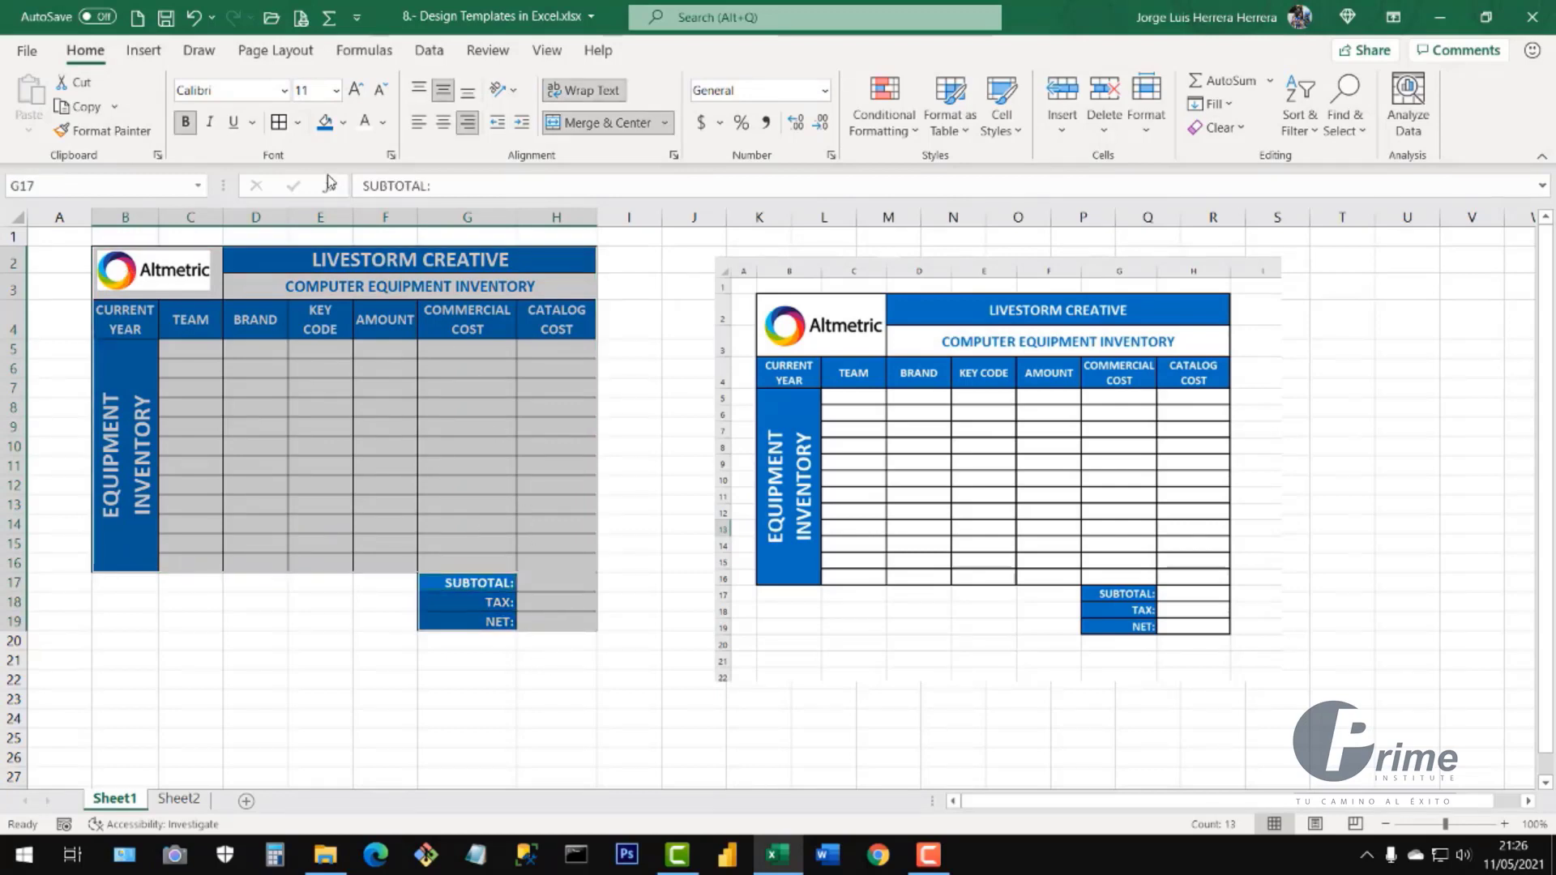
left_click(298, 123)
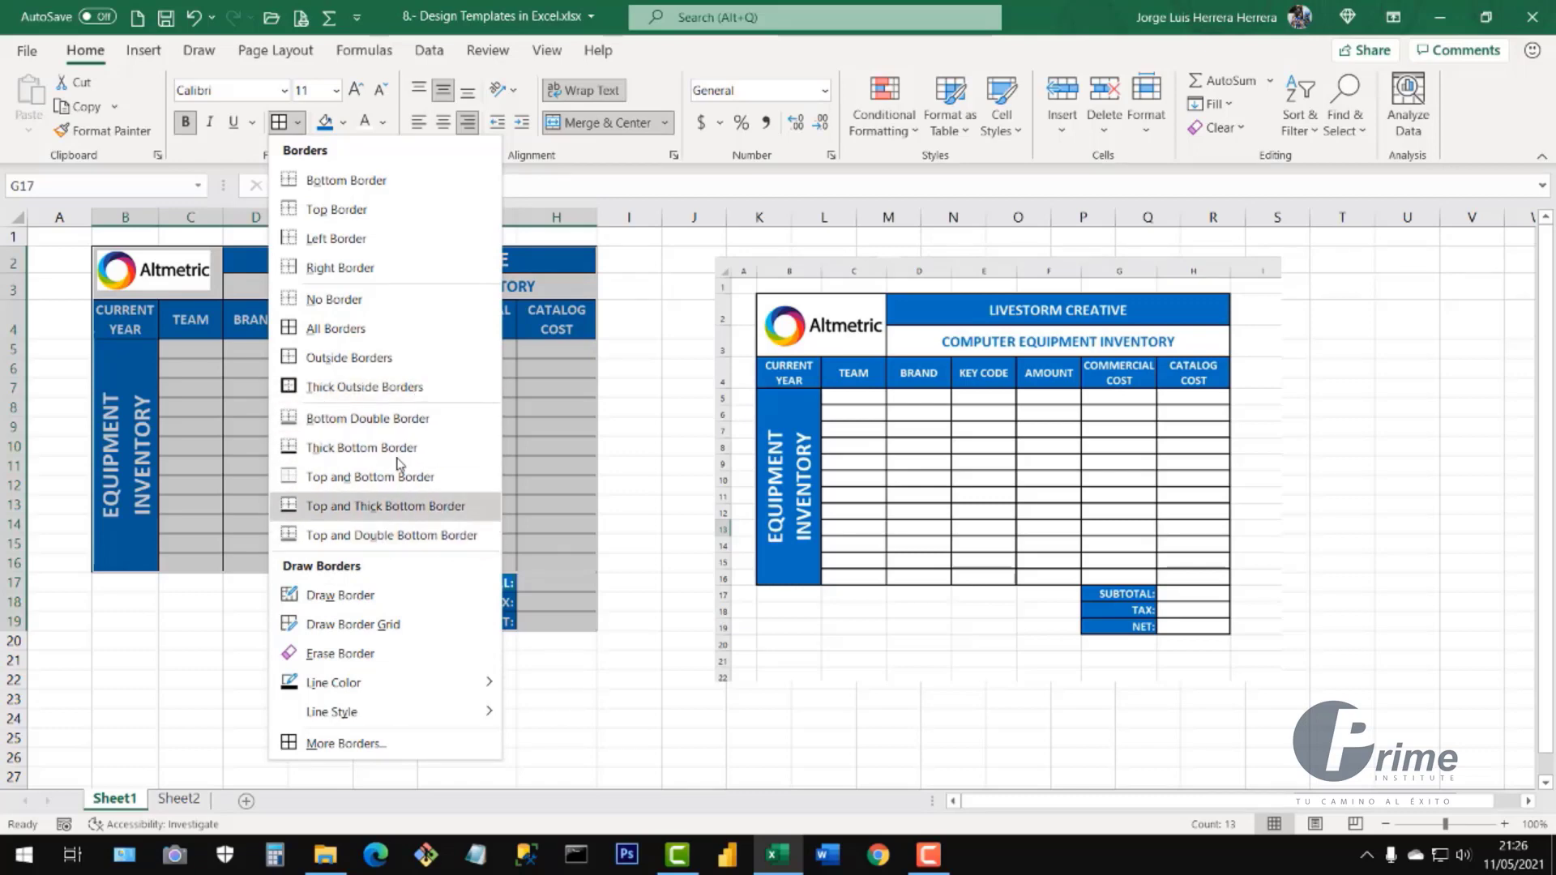
left_click(366, 750)
left_click_drag(742, 253, 956, 215)
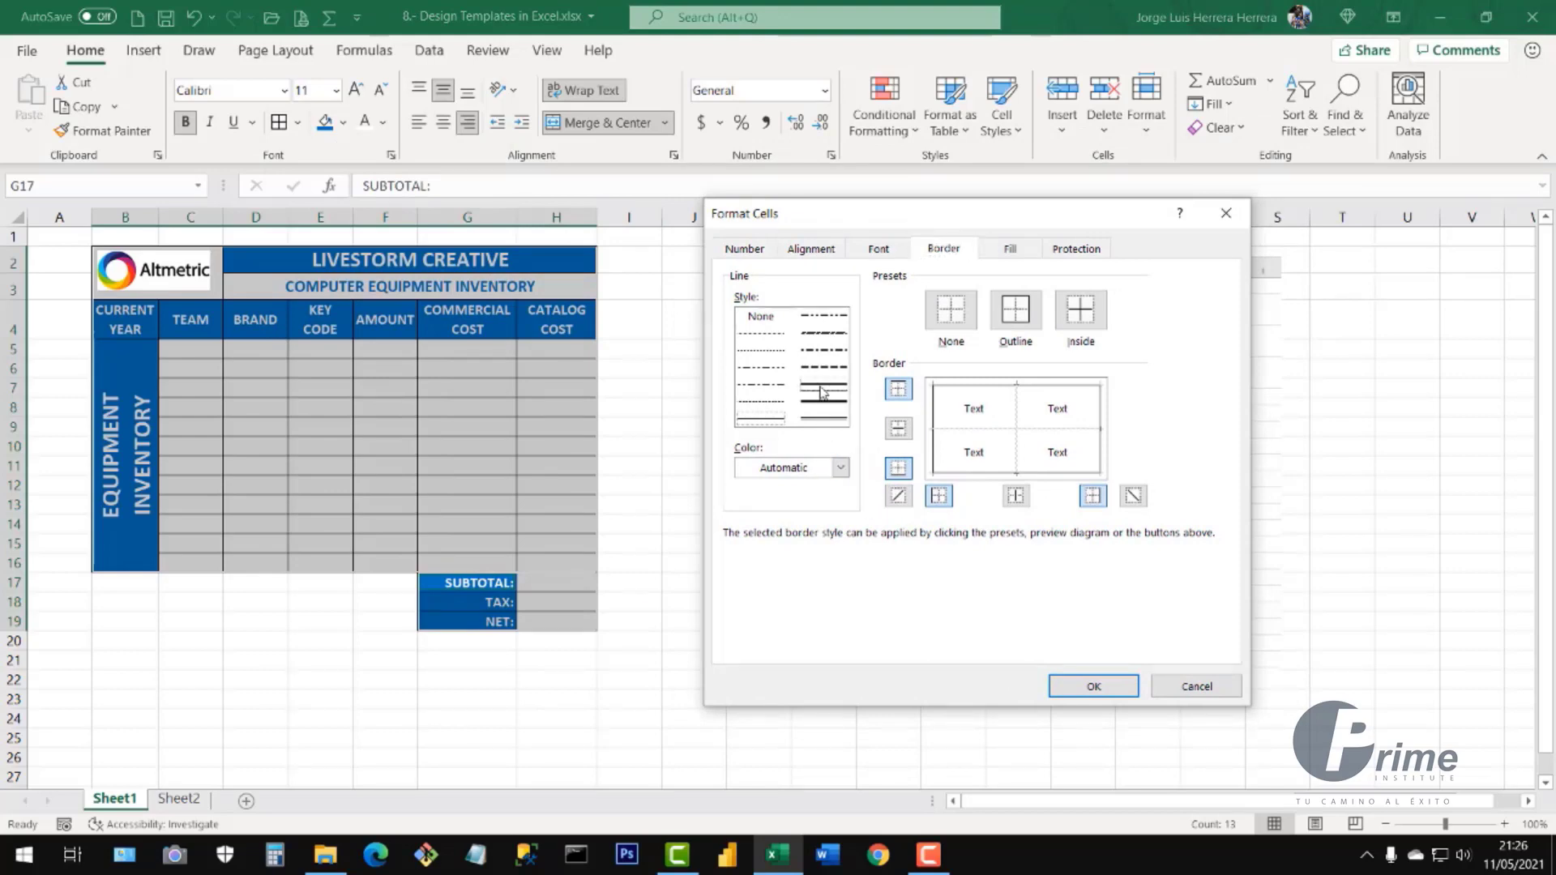
left_click(823, 384)
left_click(821, 403)
left_click(820, 385)
left_click(841, 467)
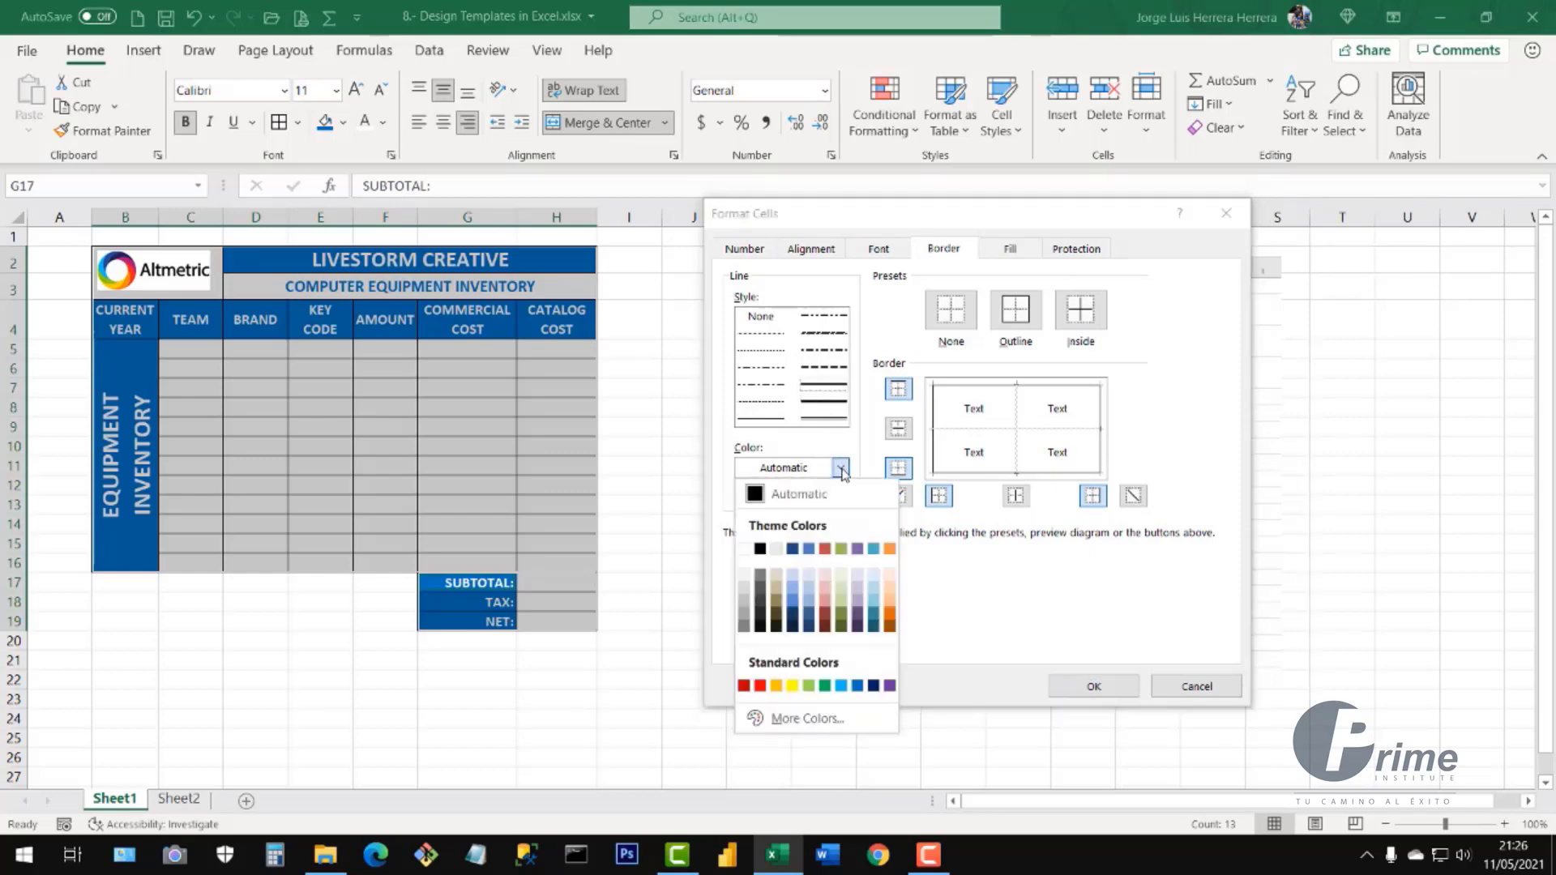
left_click(825, 686)
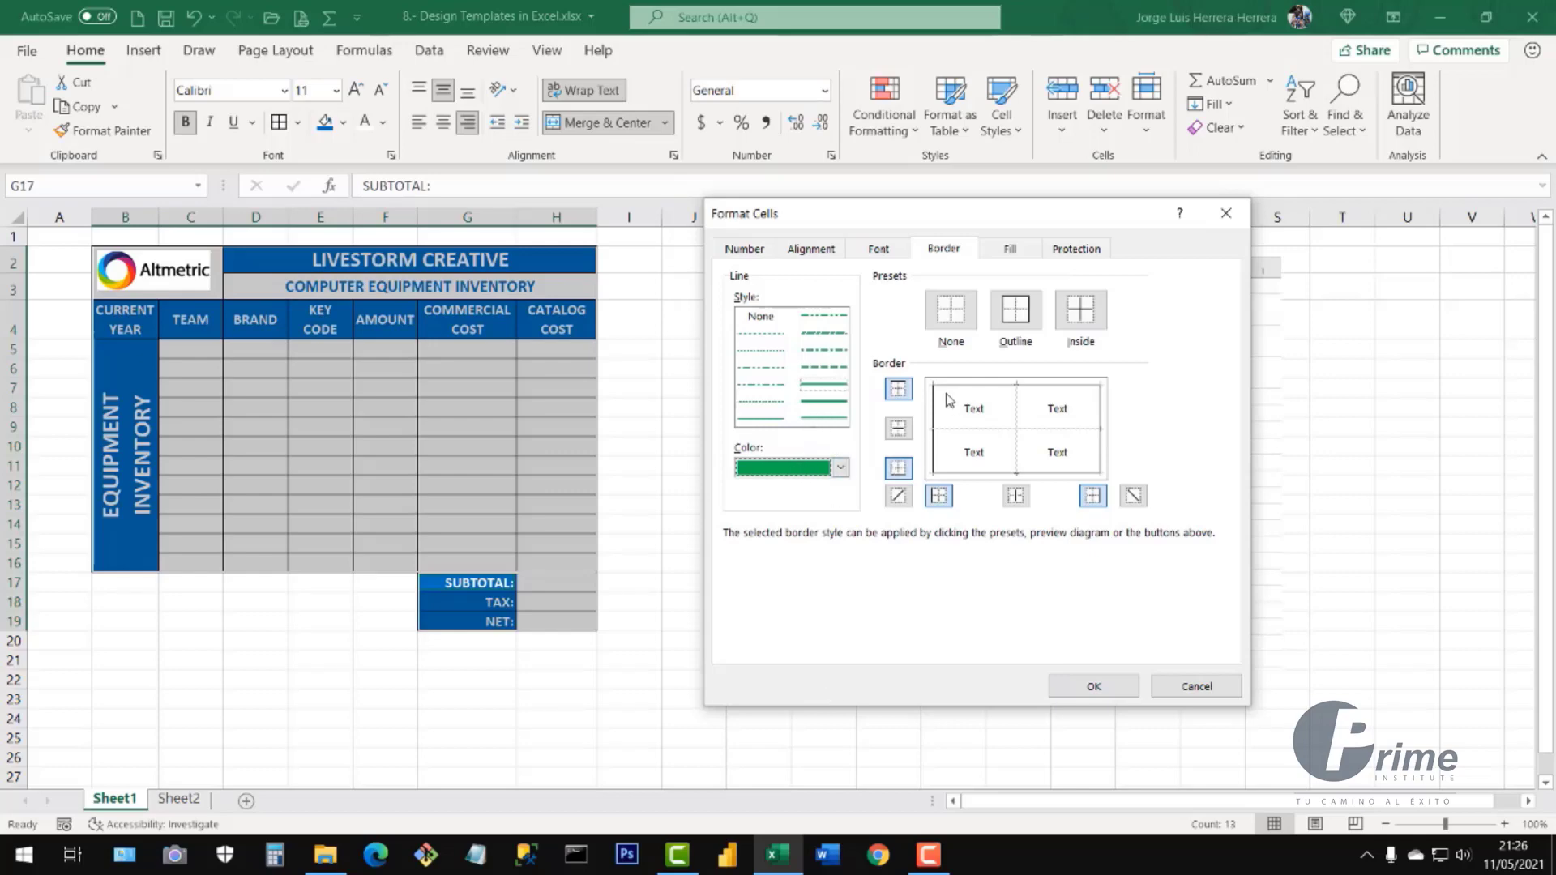
- Clear the selection's existing borders and apply the green line as both outline and inside borders
left_click(953, 318)
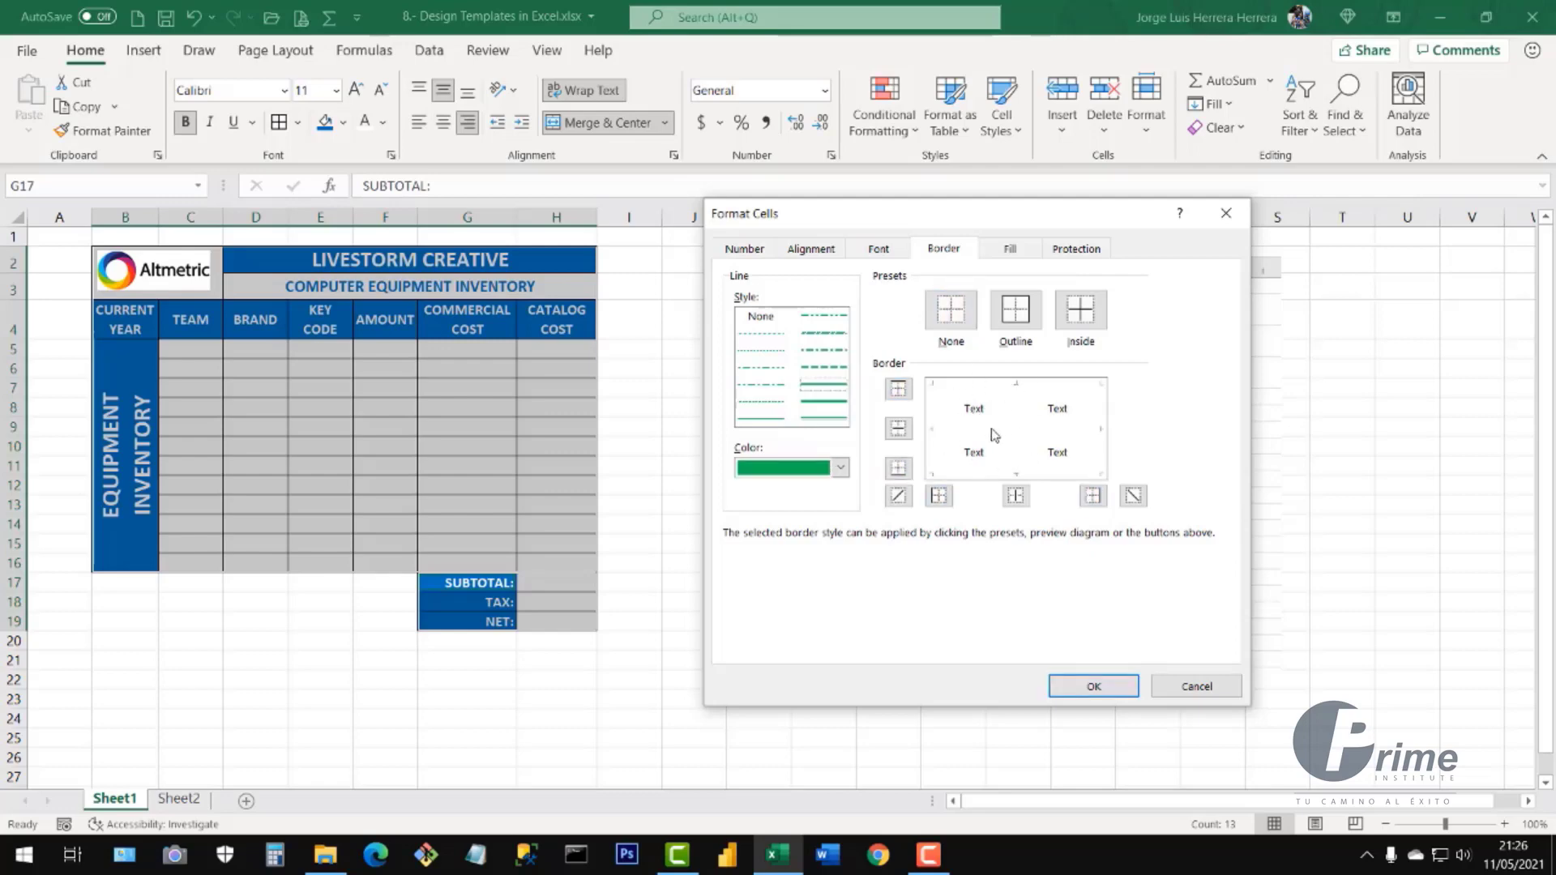
left_click(1013, 320)
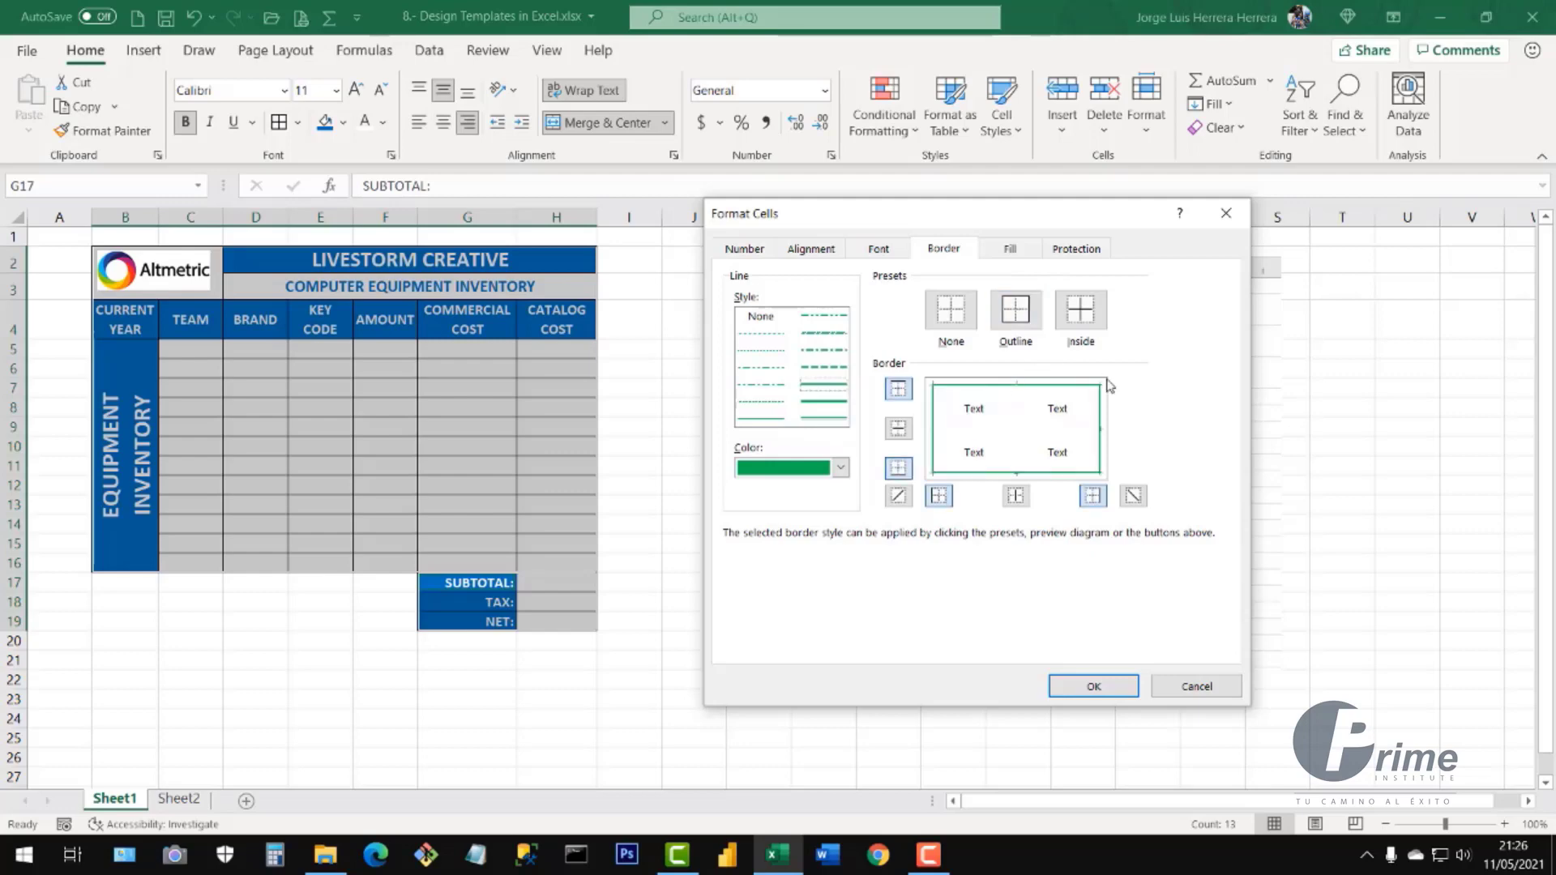
left_click(1076, 308)
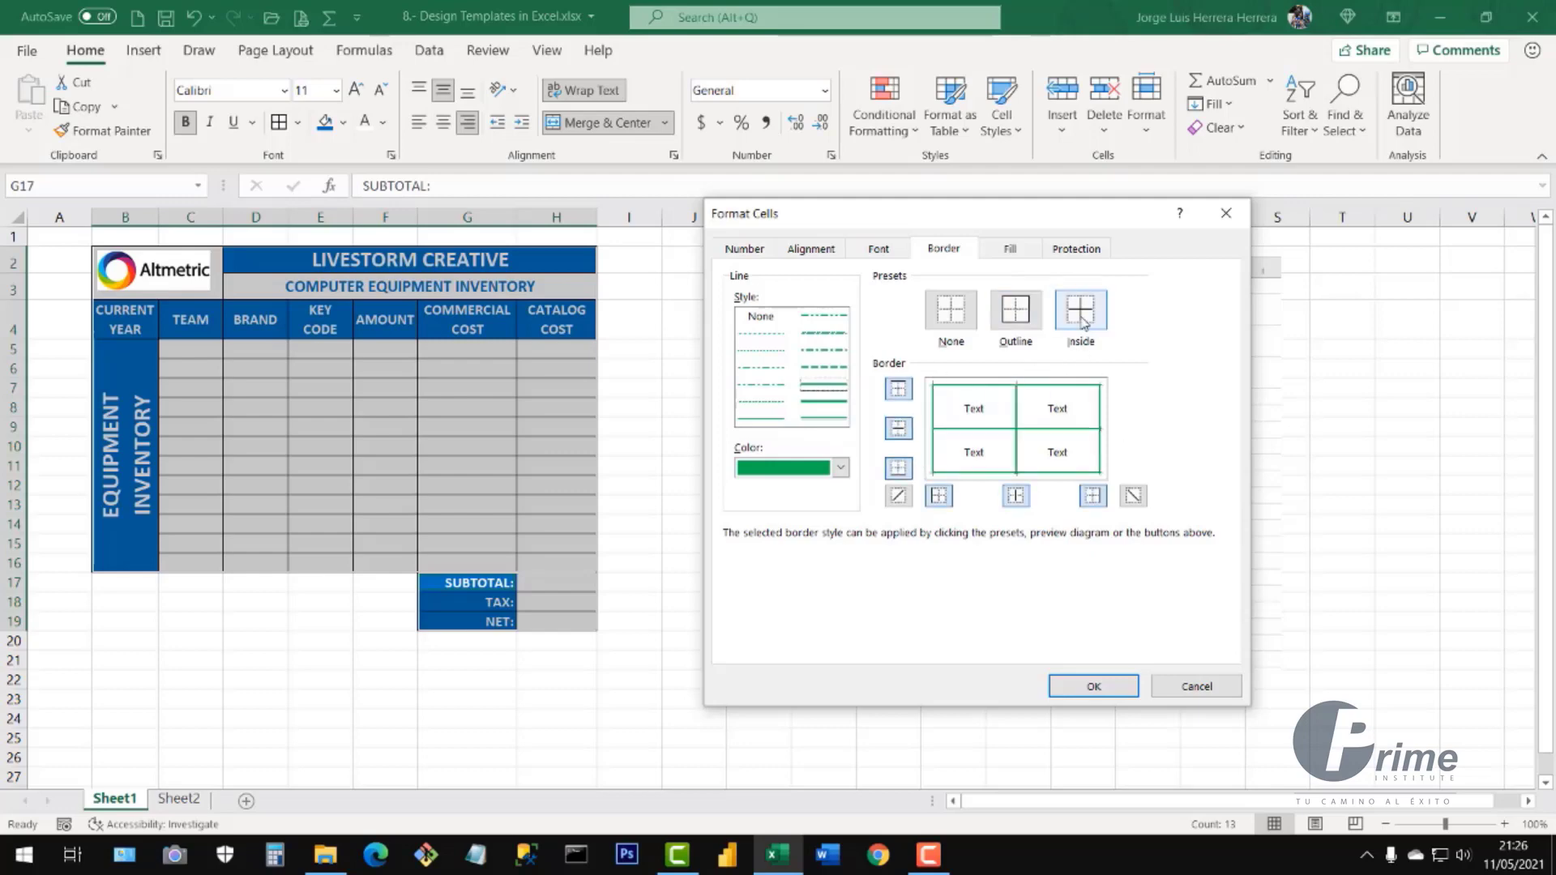
left_click(954, 321)
left_click(1015, 315)
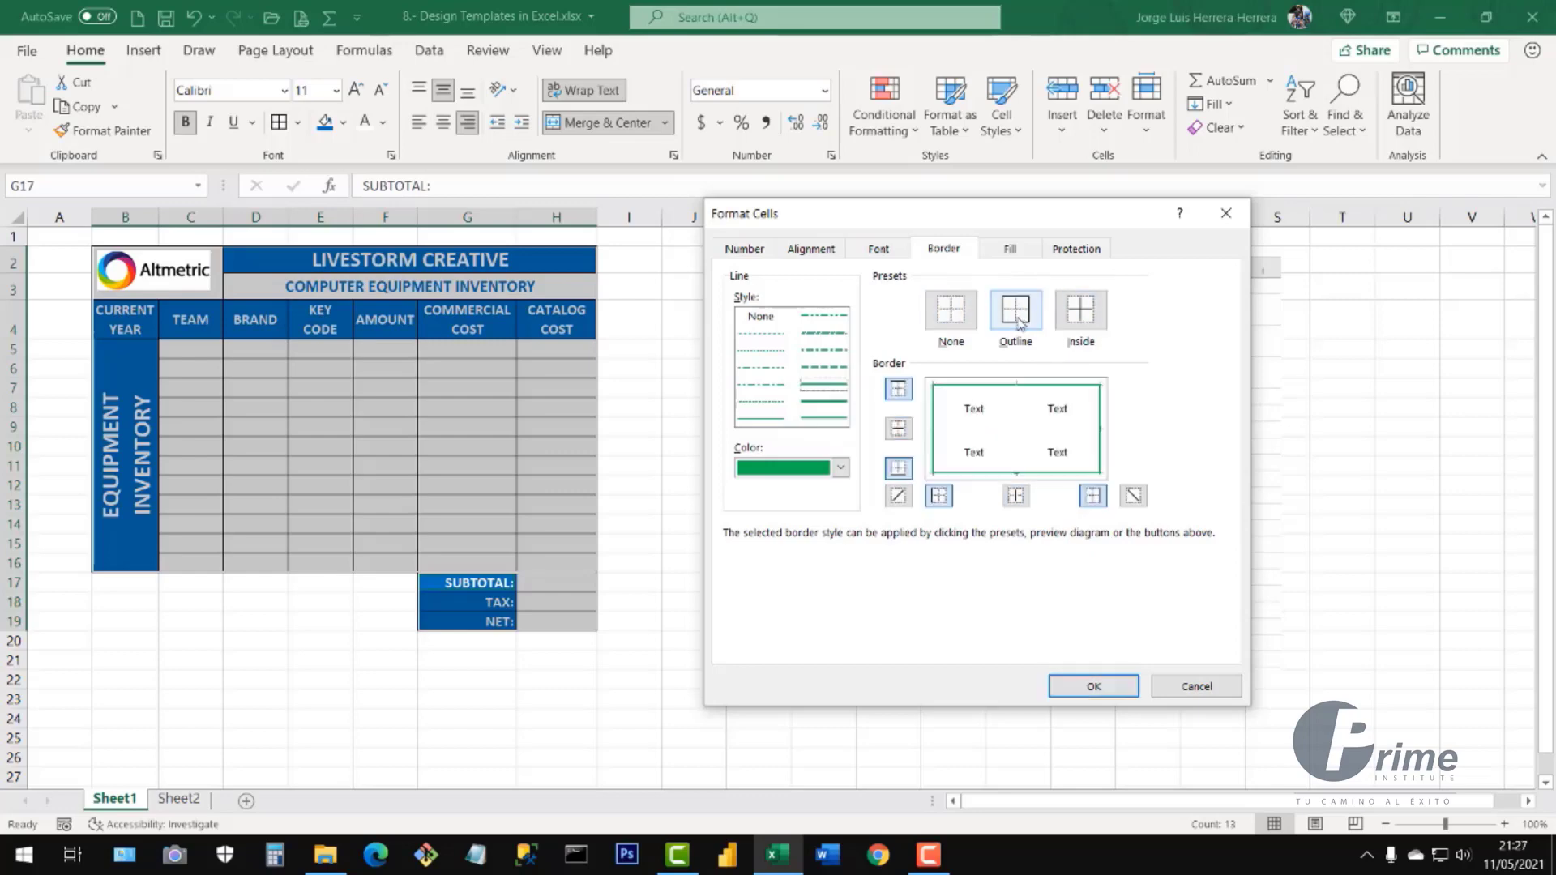
left_click(1076, 314)
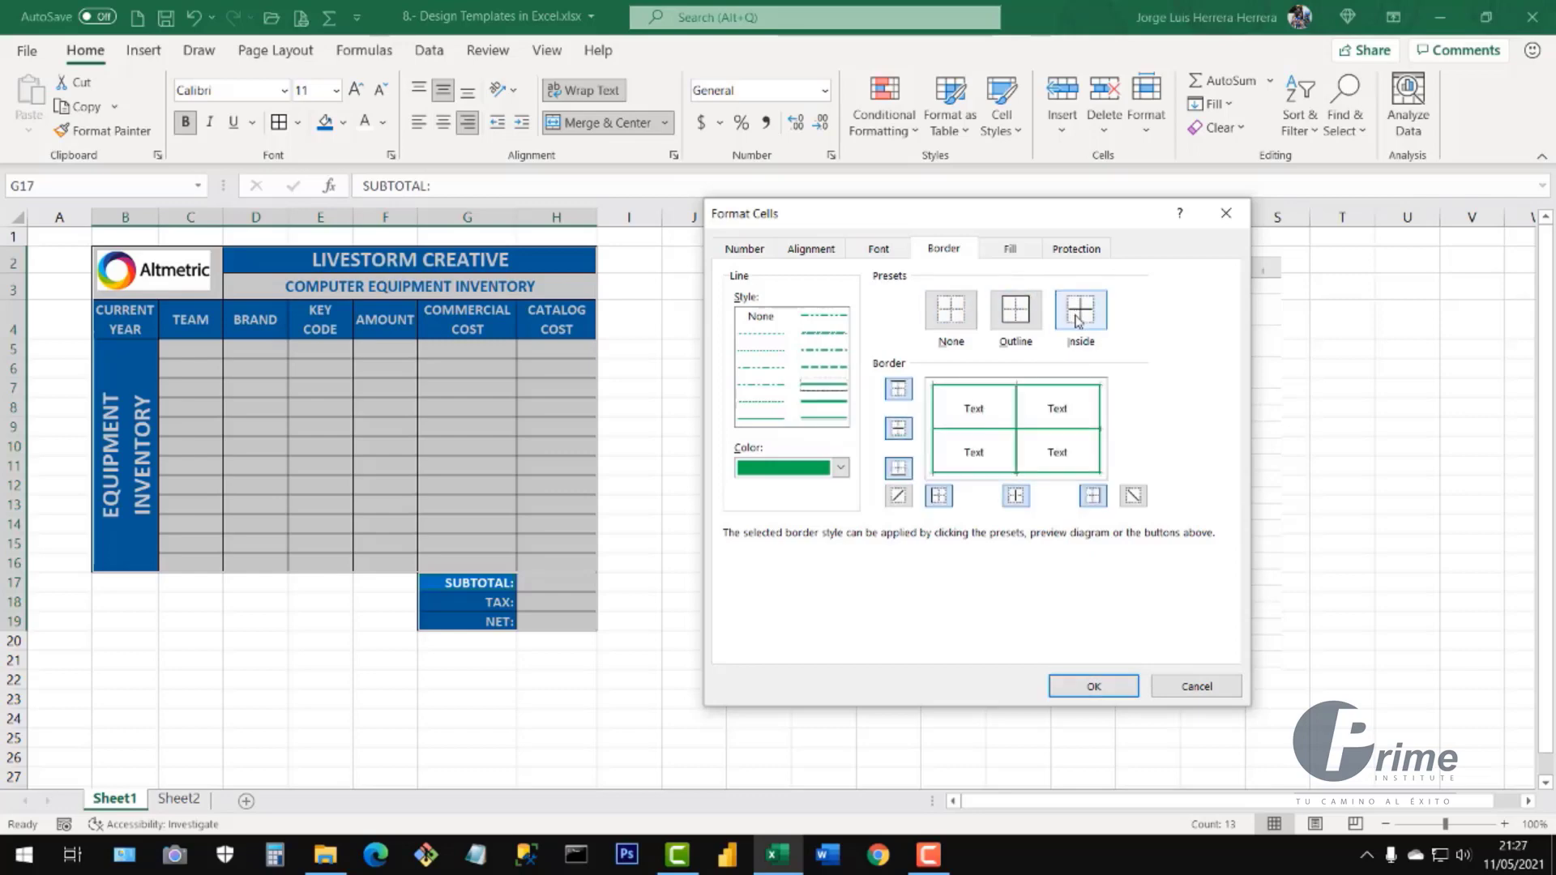
left_click(1094, 685)
left_click(649, 732)
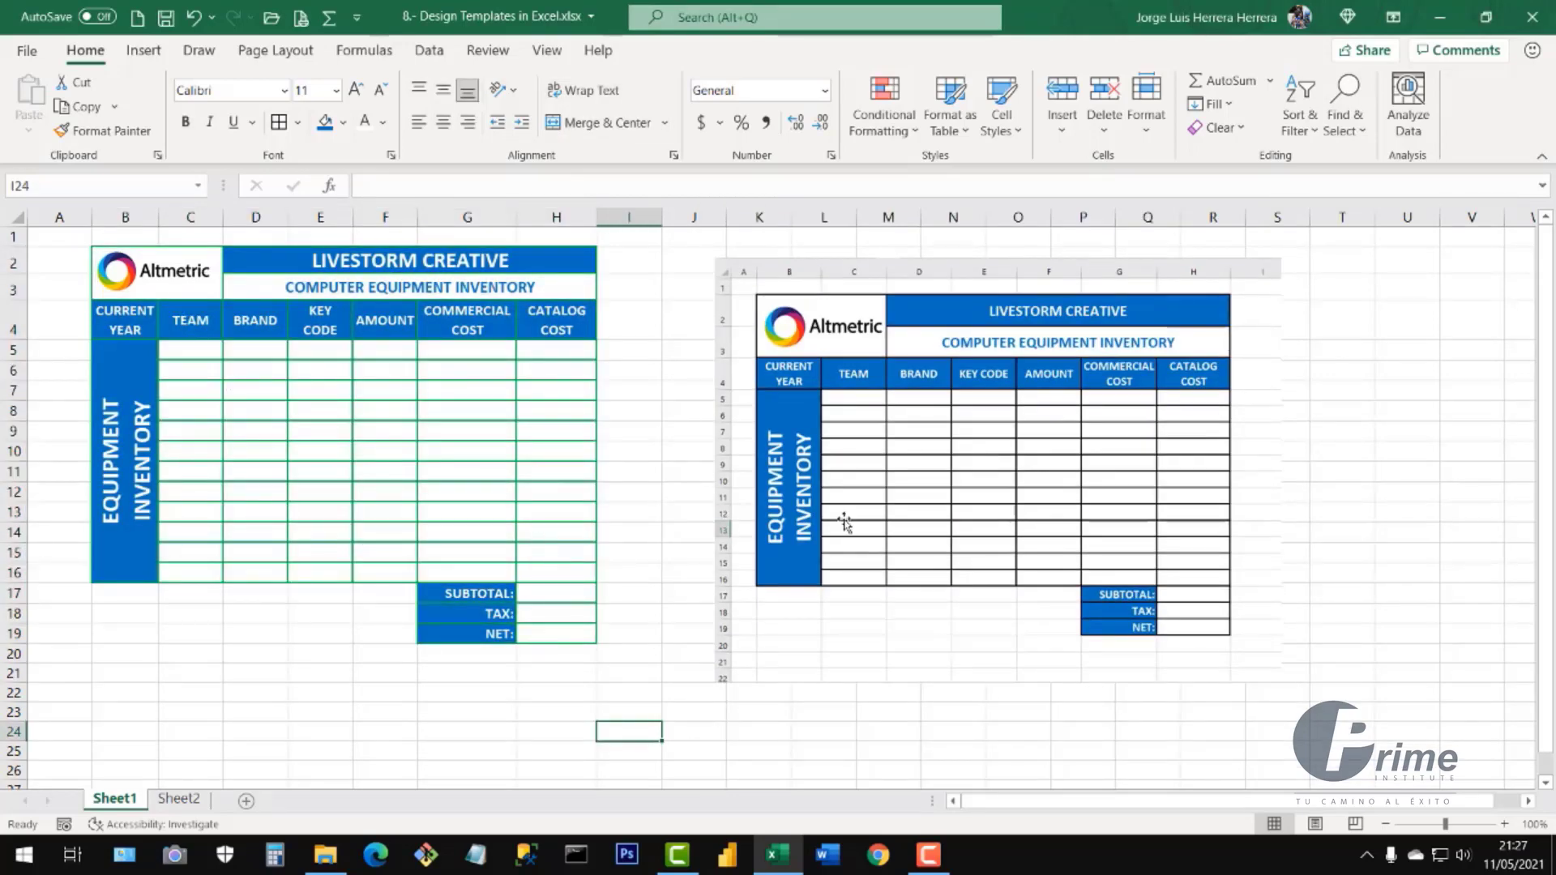
- Select B2:H16 and G17:H19 again and set the border line to medium solid in the Automatic color
left_click(558, 573)
mouse_move(506, 568)
left_mouse_down()
mouse_move(219, 445)
mouse_move(120, 260)
left_mouse_up()
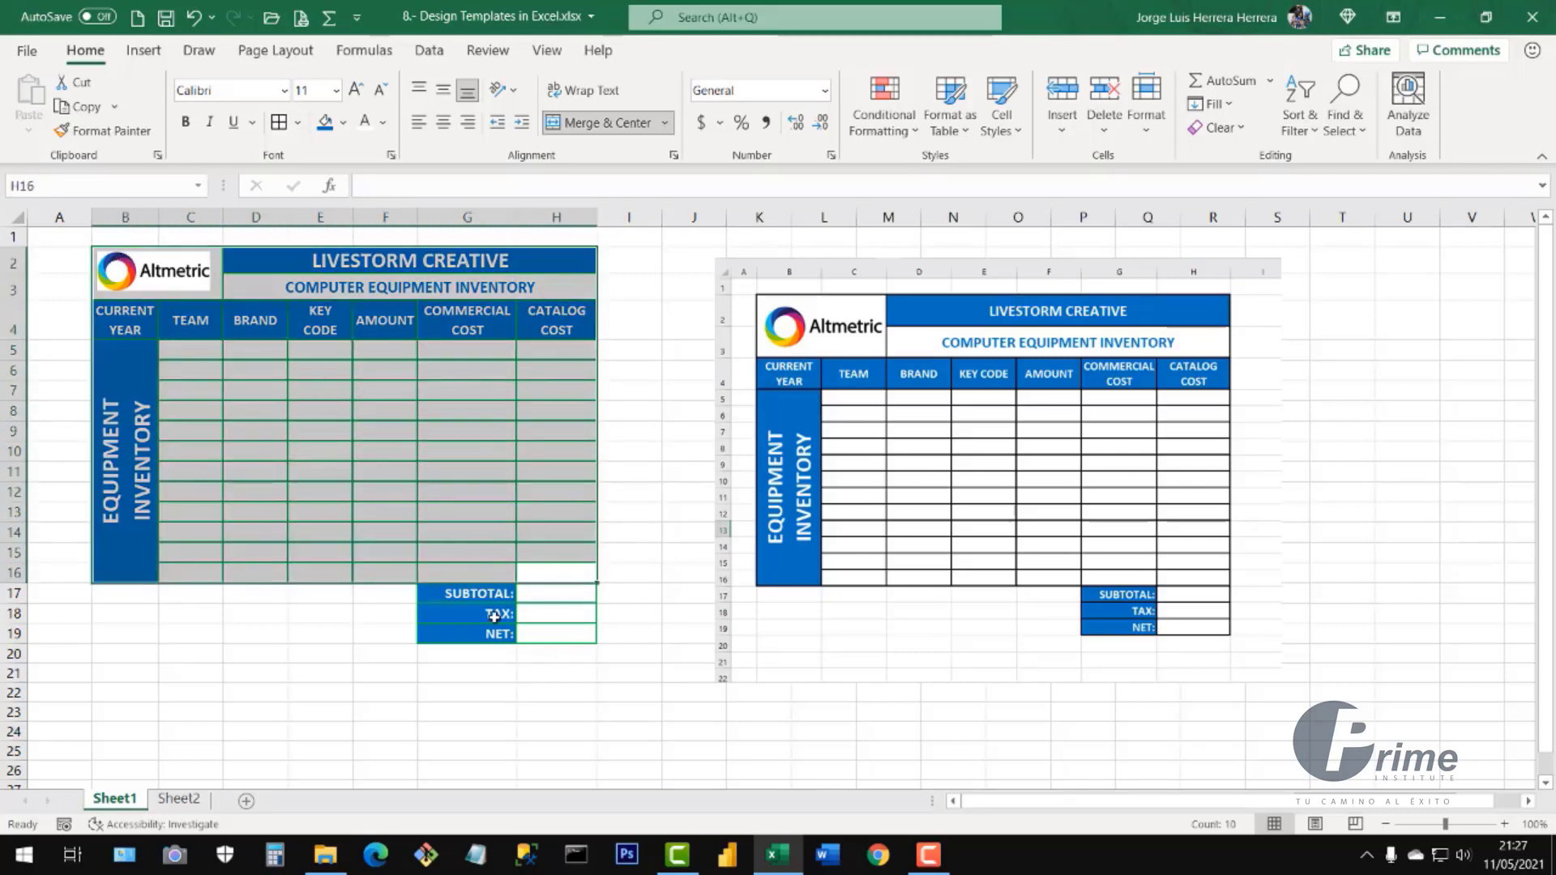
left_click_drag(466, 598, 585, 639)
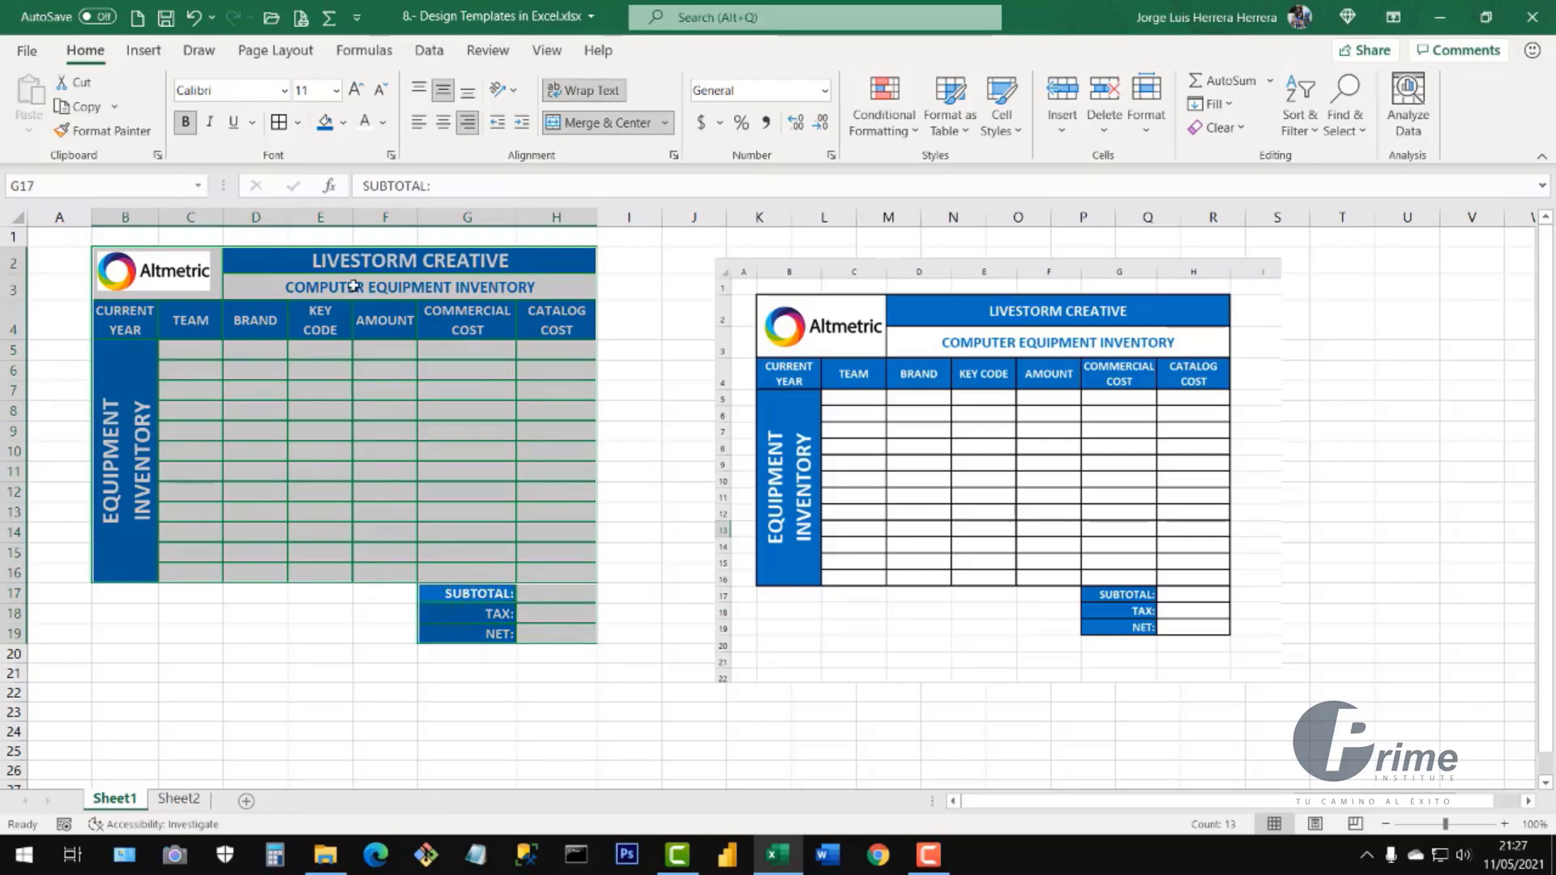
left_click(298, 123)
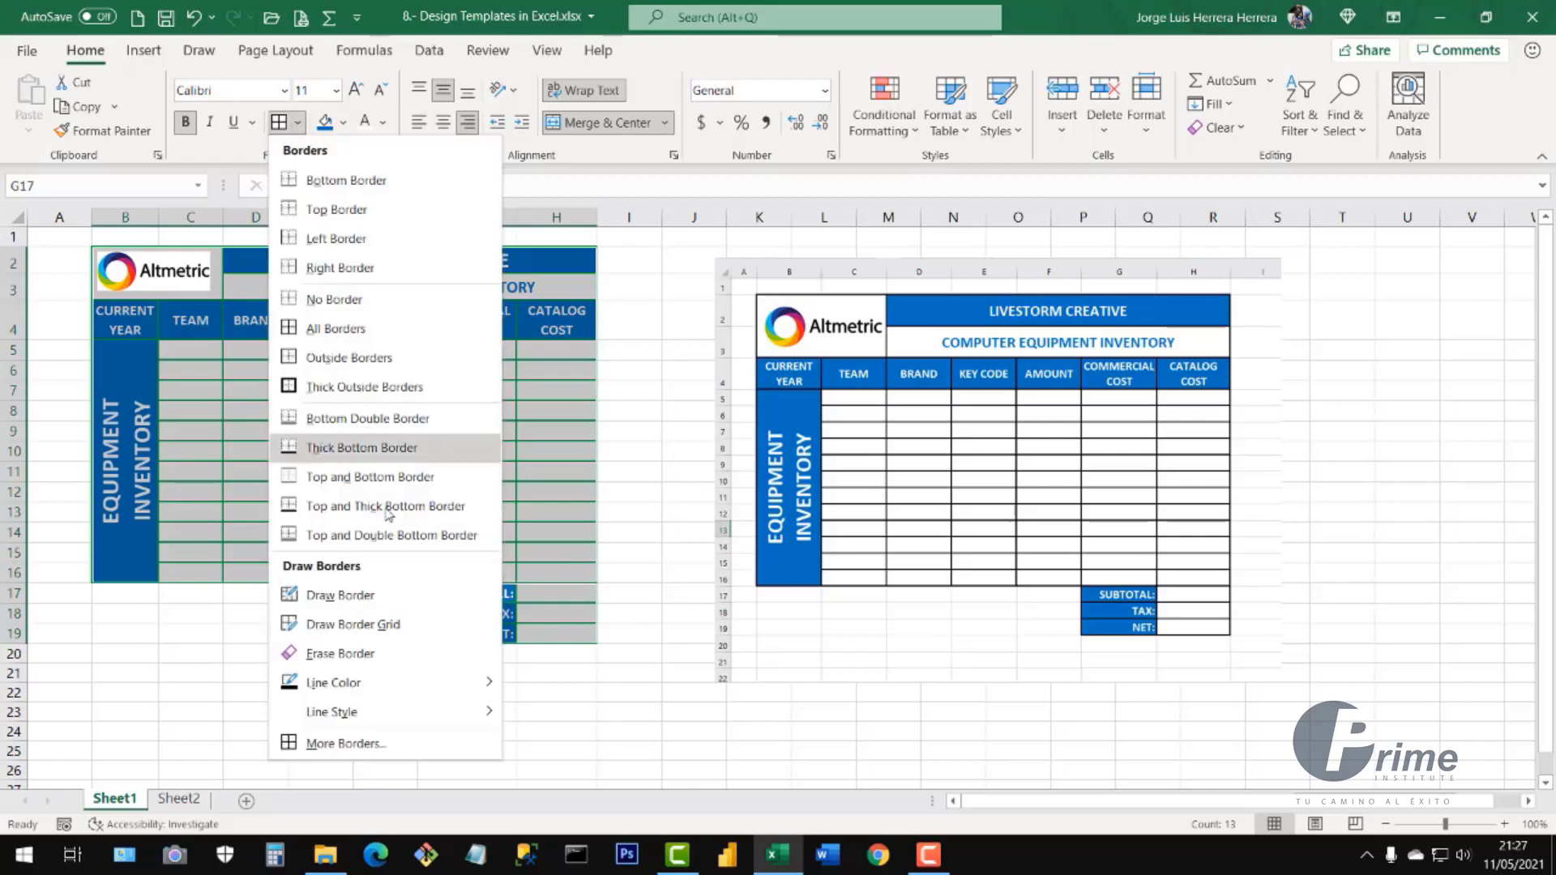
left_click(381, 751)
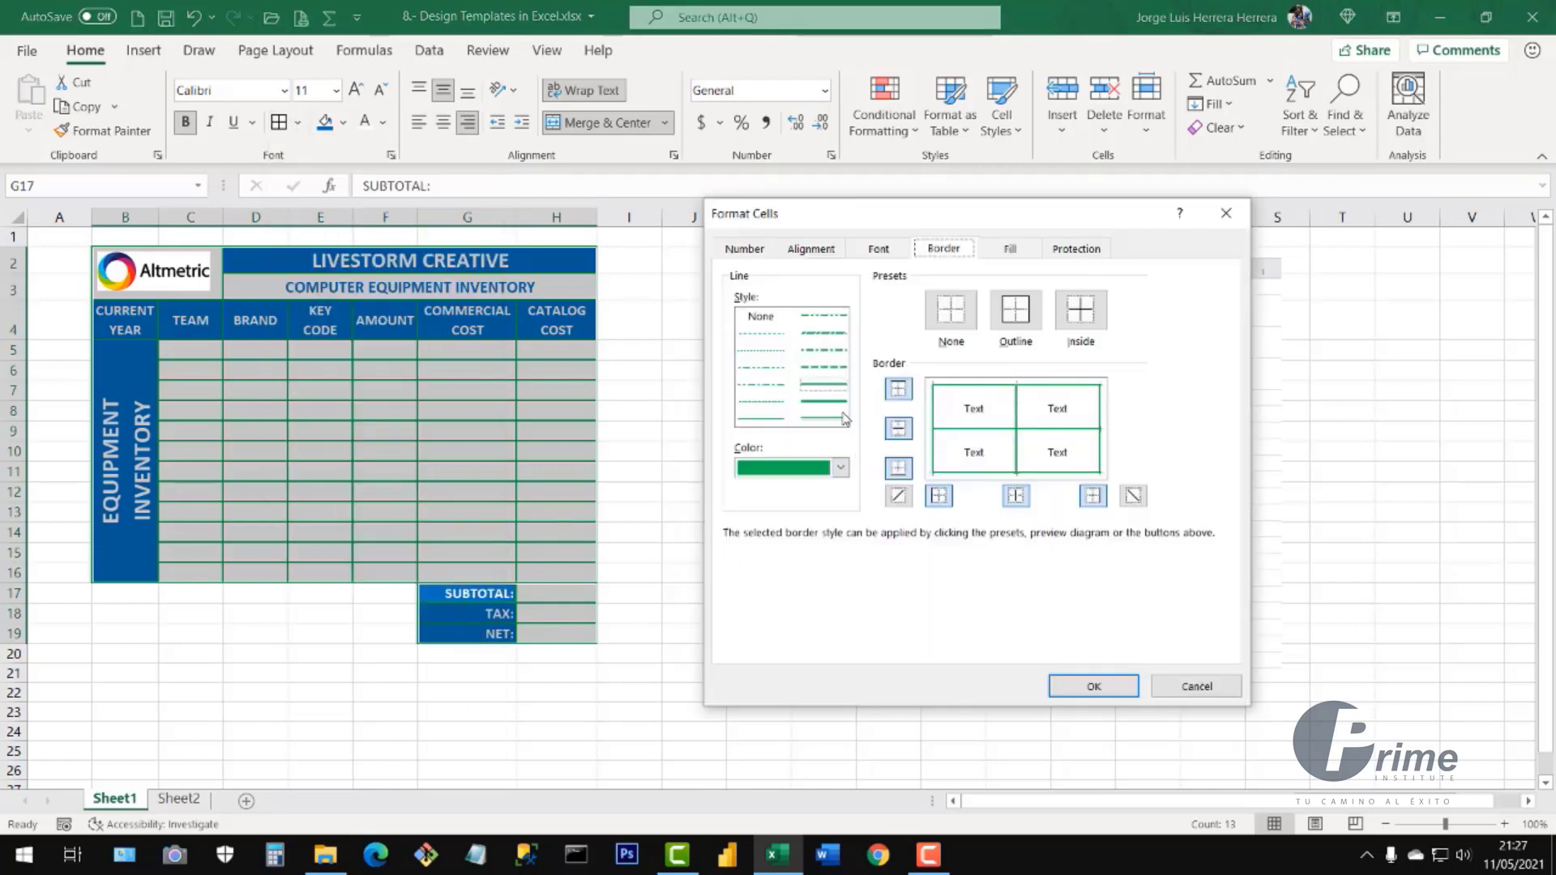
left_click(823, 387)
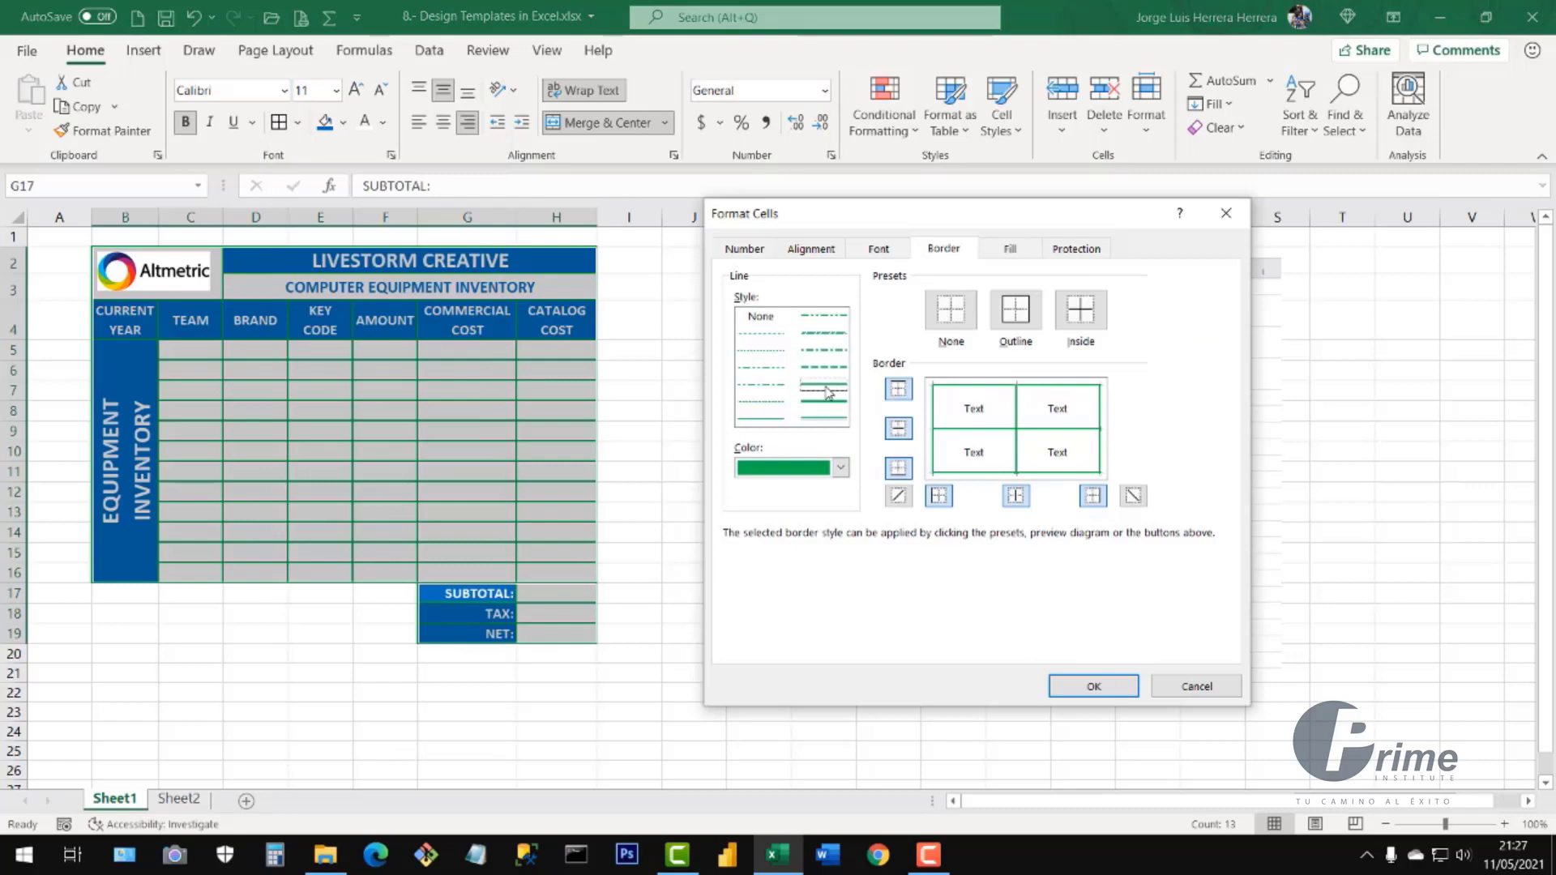
left_click(841, 468)
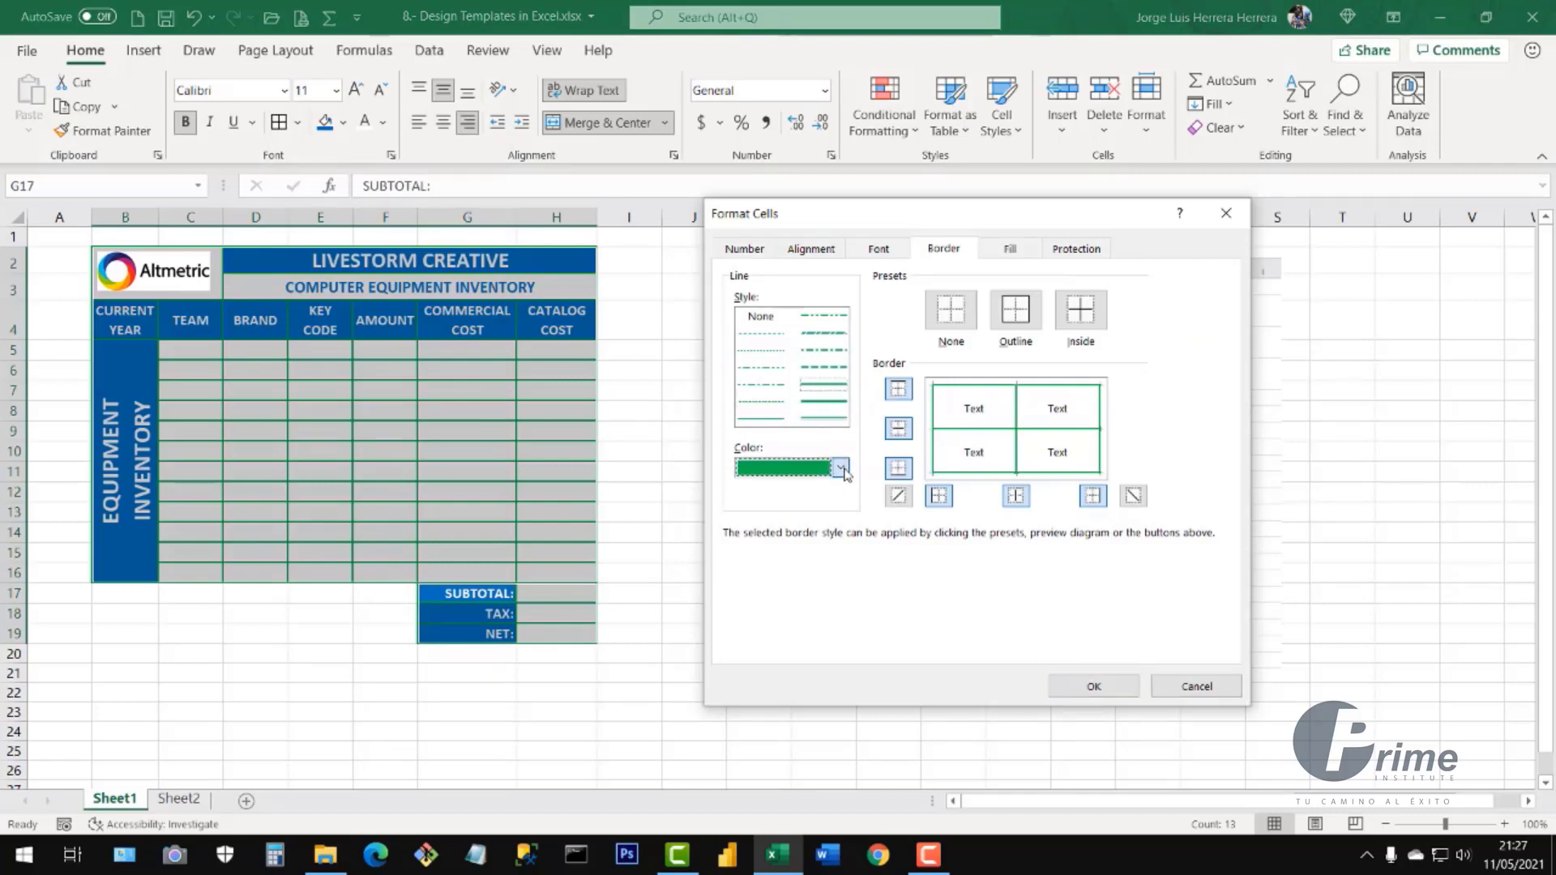
left_click(765, 495)
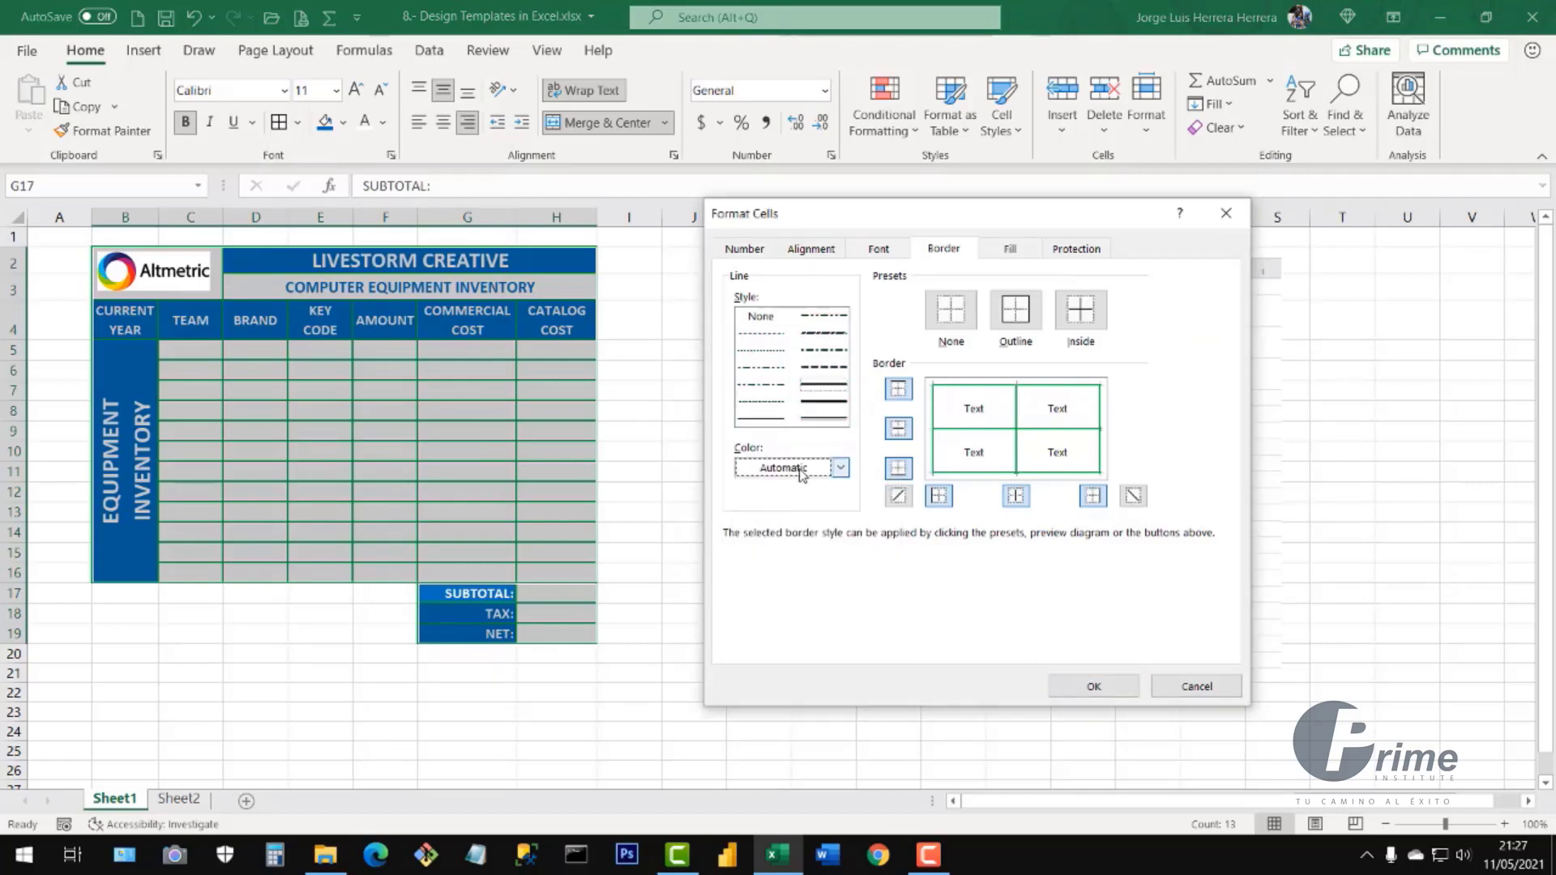
- Replace the green borders of the selected template with outline and inside borders in the Automatic color
left_click(960, 326)
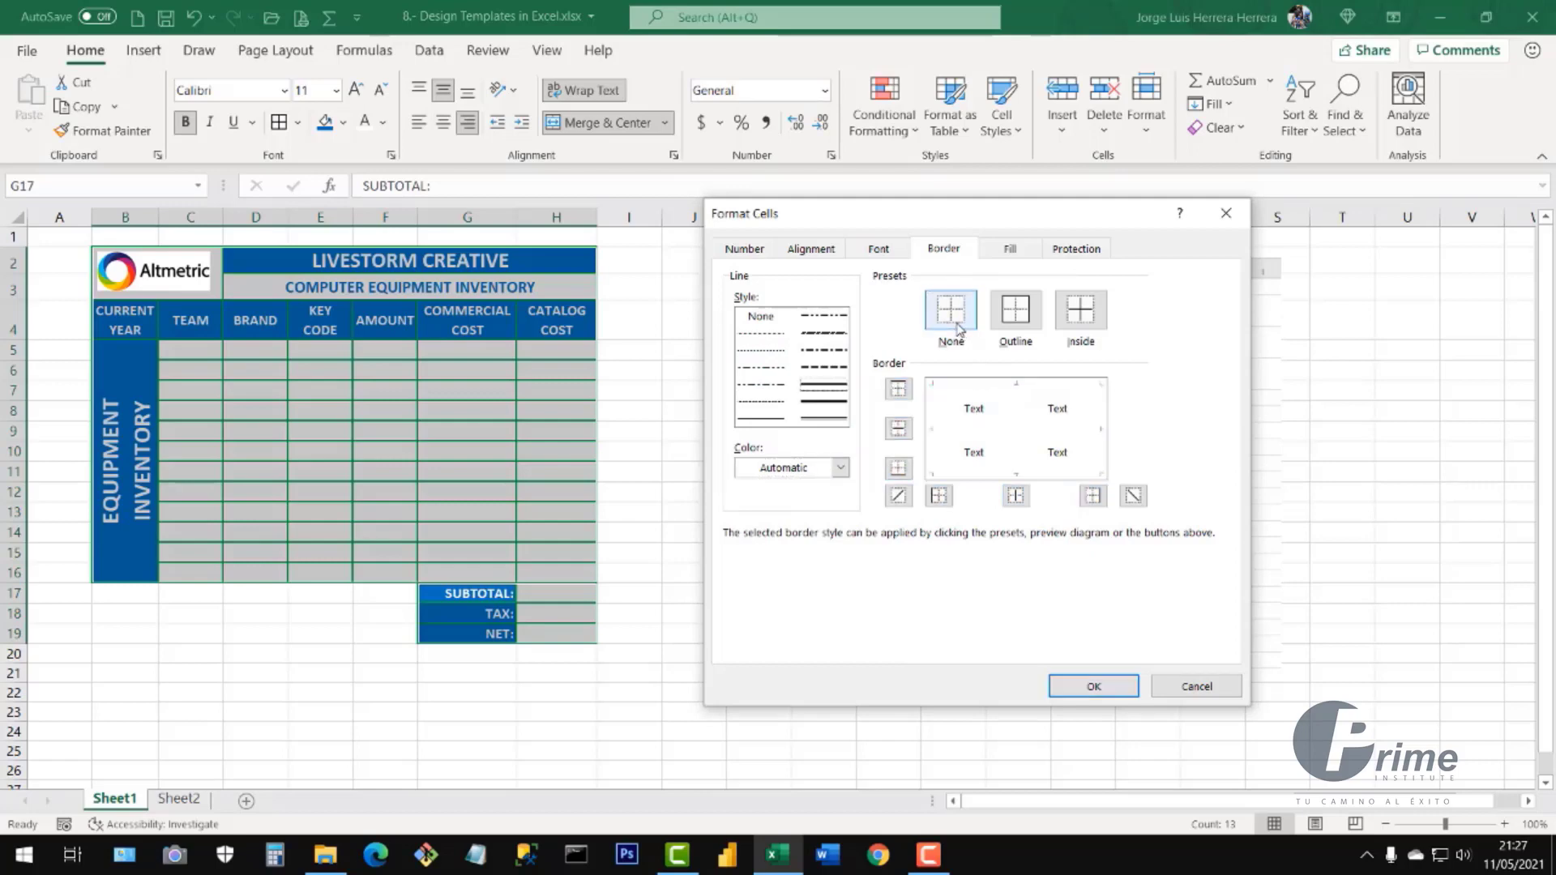
left_click(1008, 317)
left_click(1081, 310)
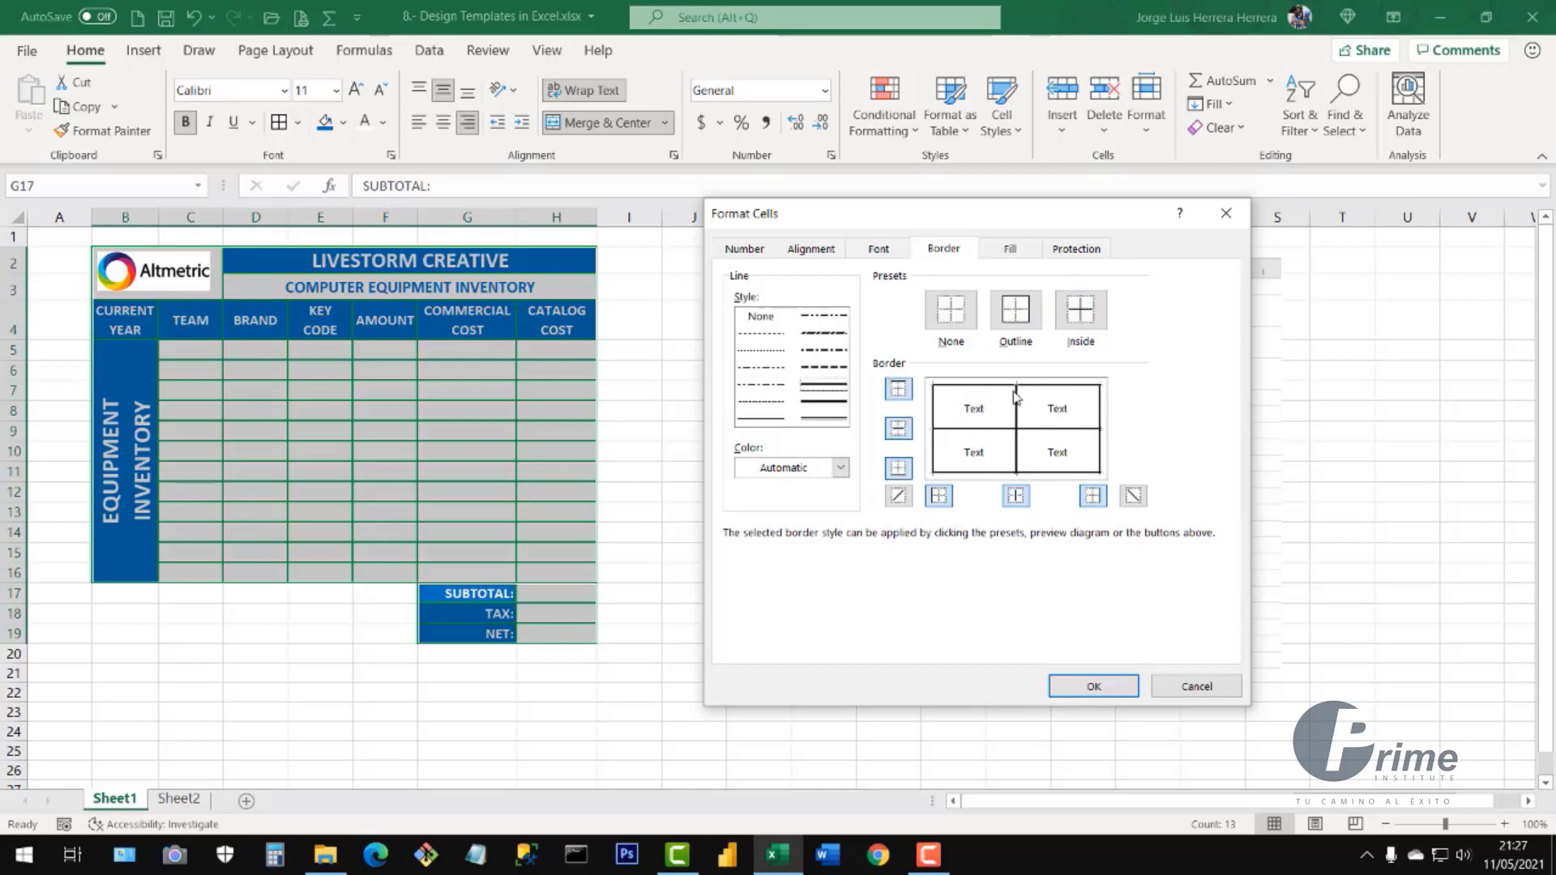
left_click(1093, 686)
left_click(437, 687)
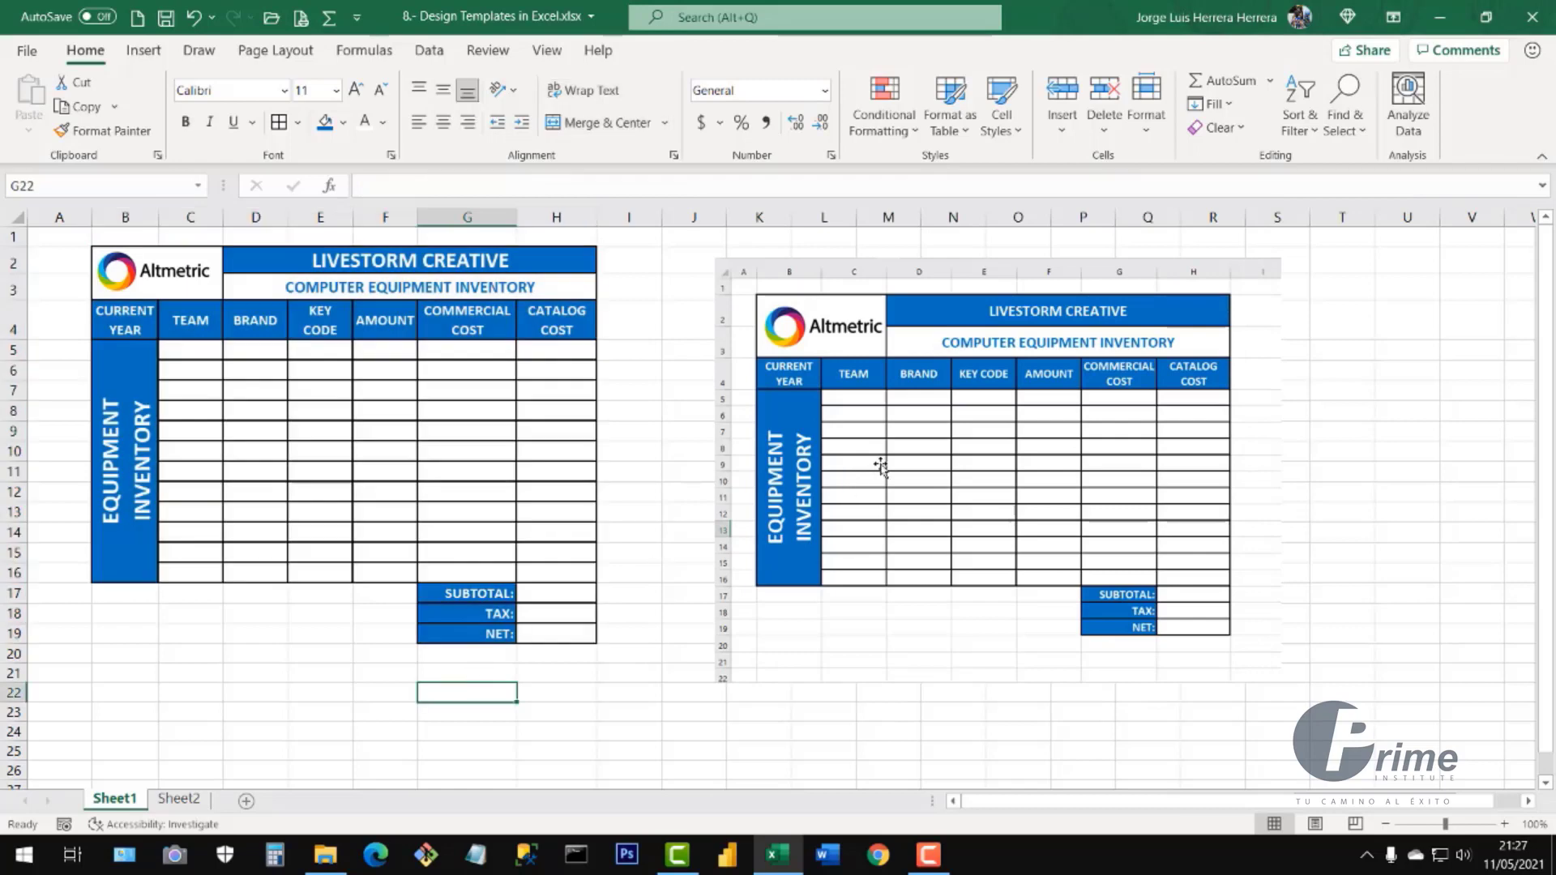
- Widen column H to match column G, and narrow it slightly so CATALOG COST wraps onto two lines
mouse_move(923, 448)
left_mouse_down()
mouse_move(856, 445)
mouse_move(922, 450)
left_mouse_up()
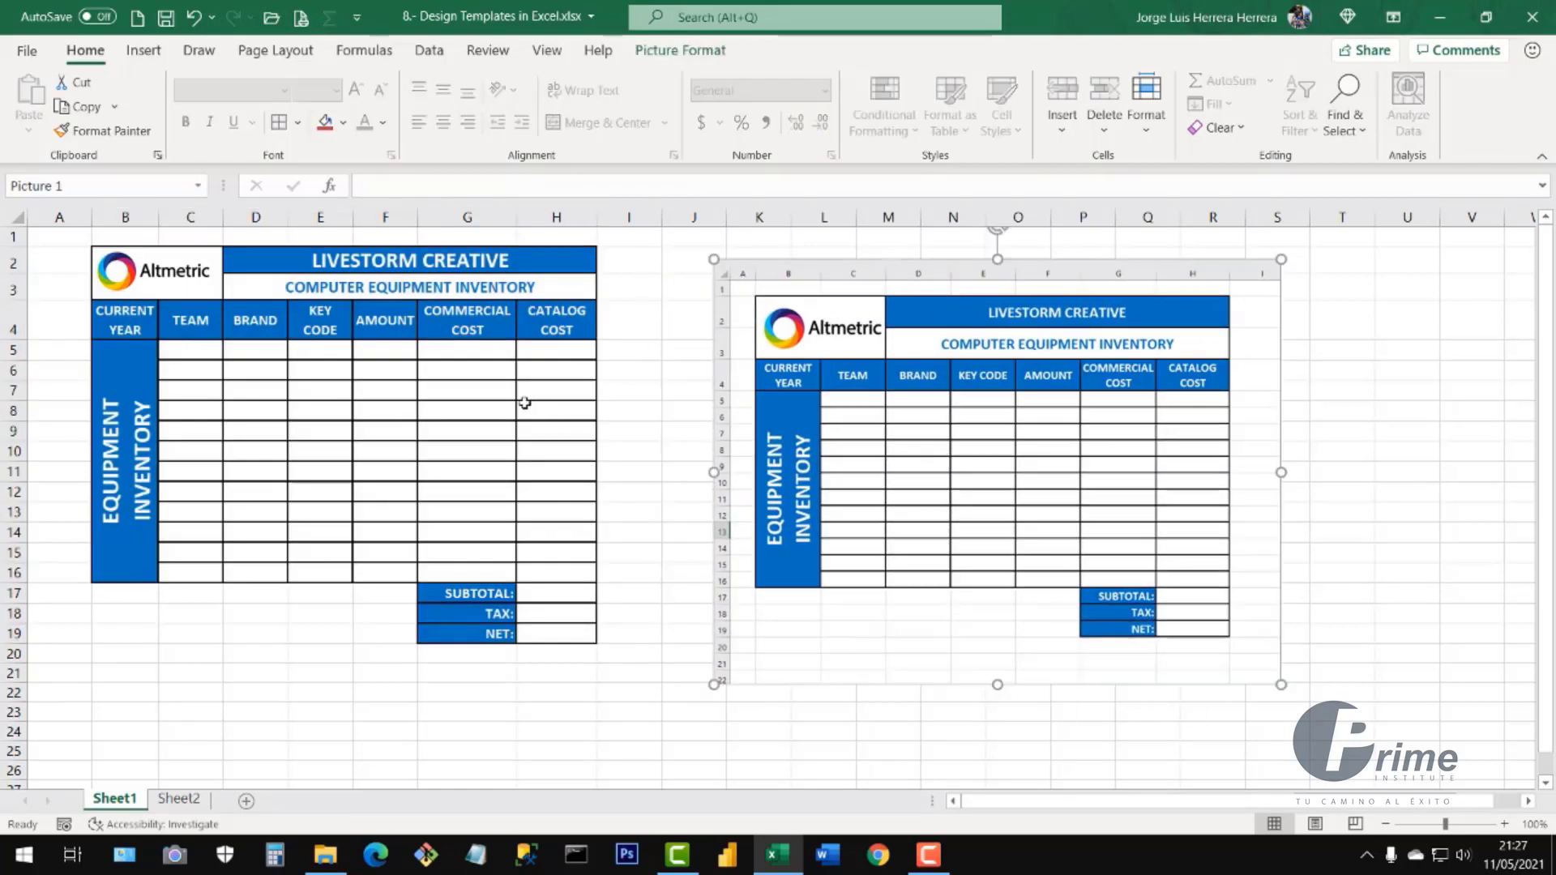
left_click(436, 509)
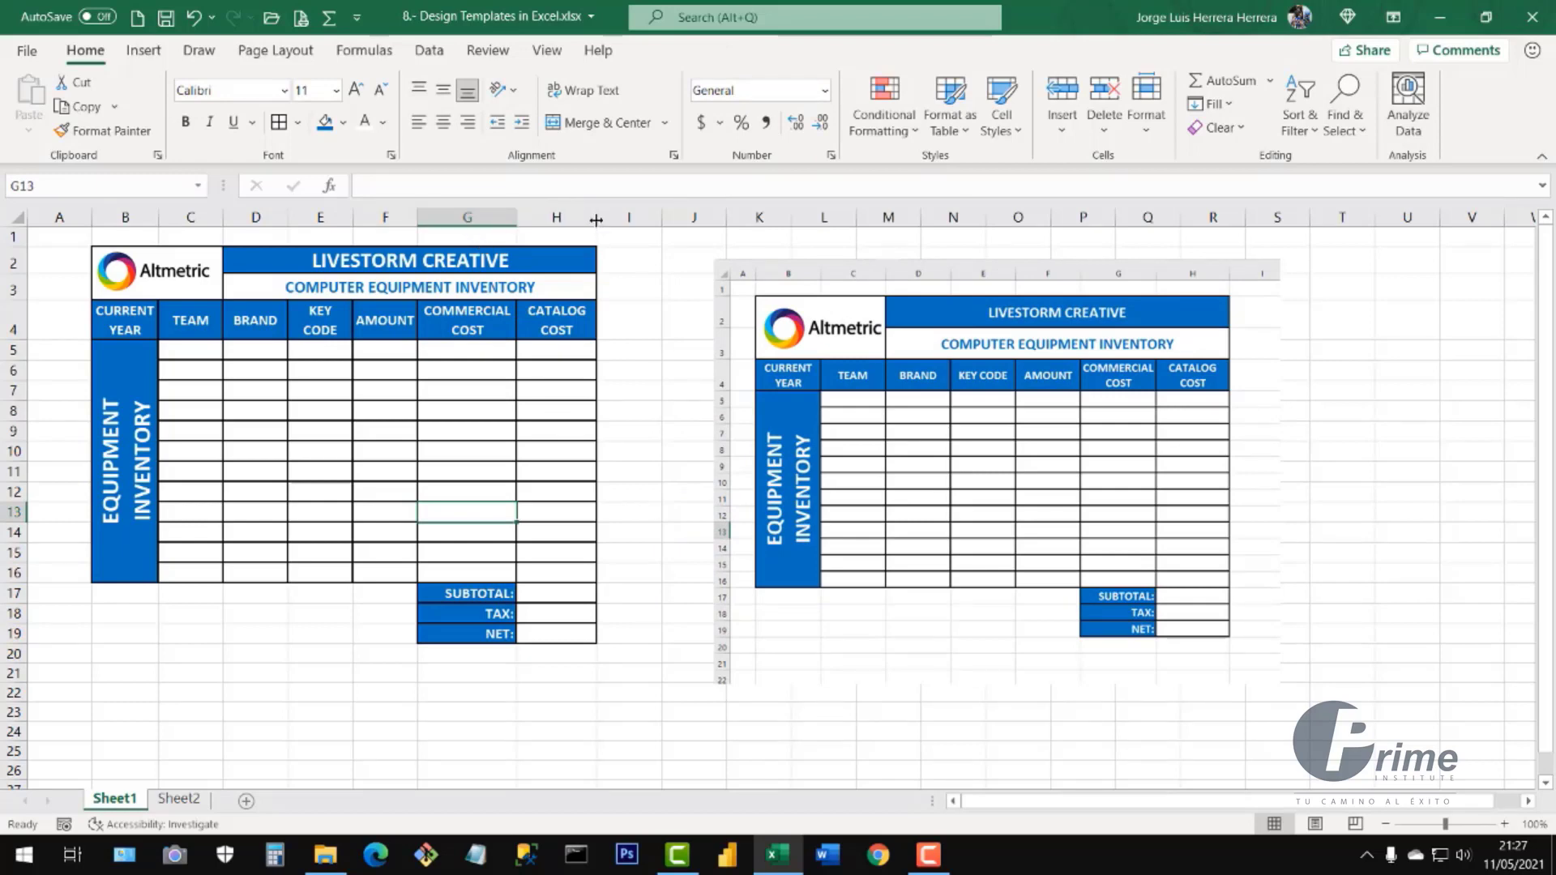
left_click_drag(467, 217, 519, 217)
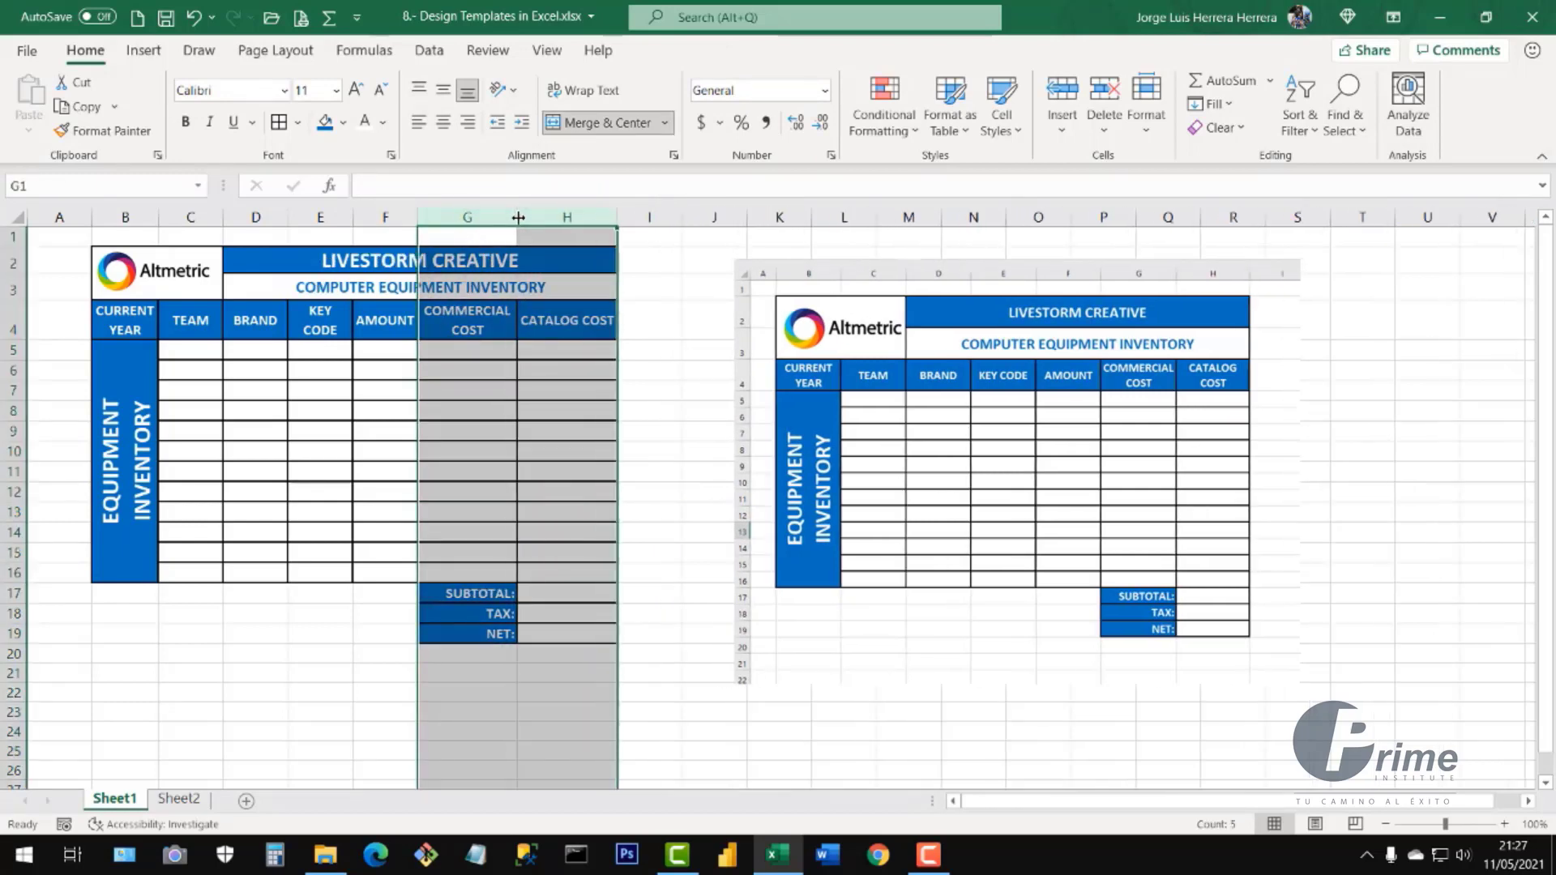
left_click(636, 234)
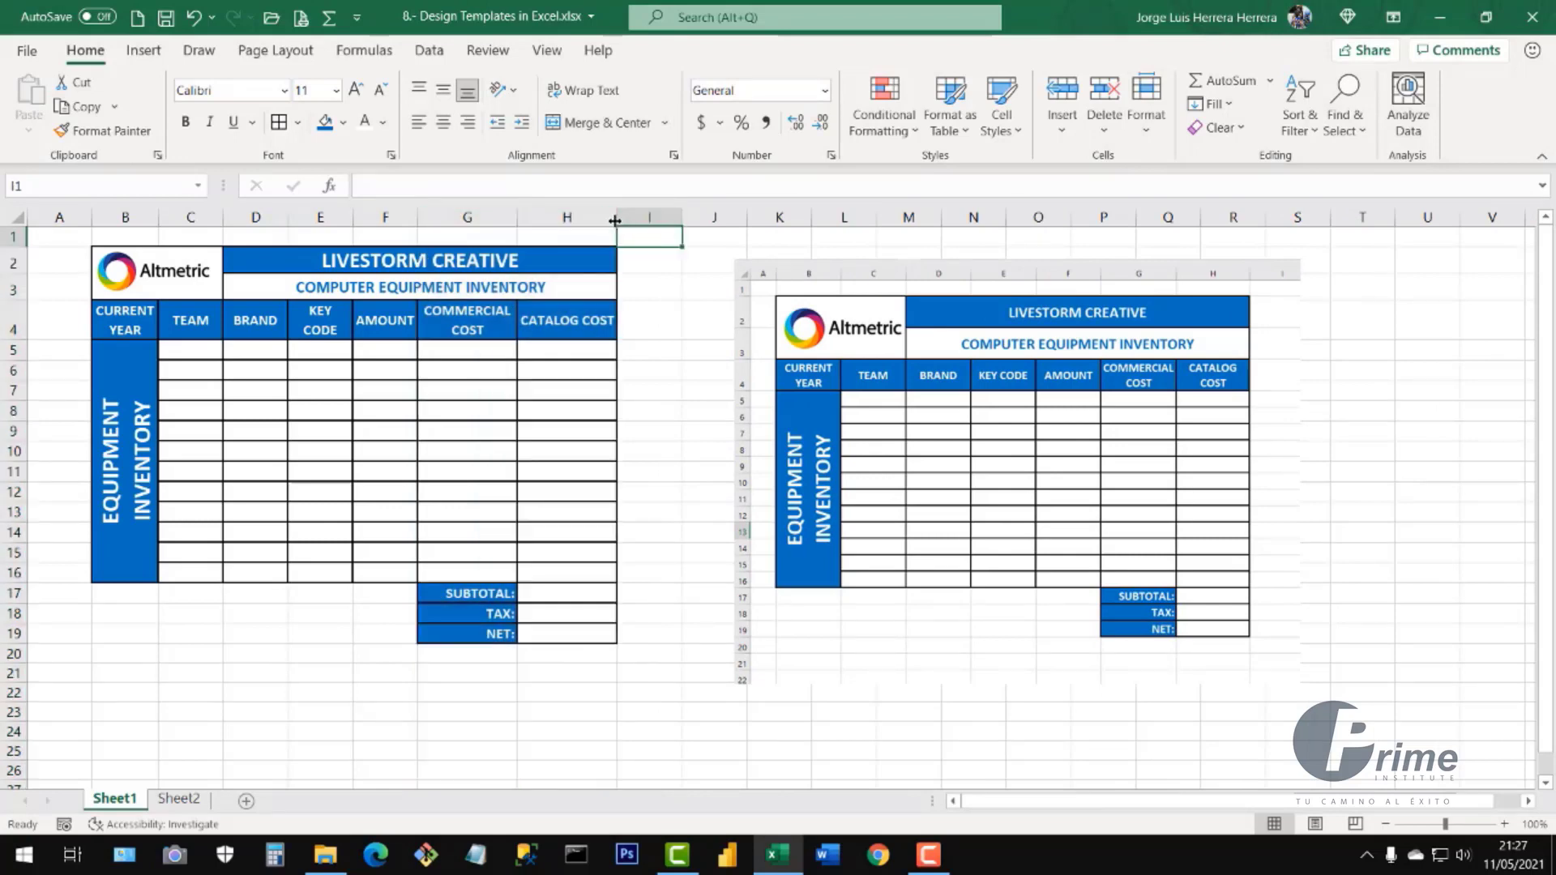
left_click_drag(617, 217, 610, 217)
left_click(273, 366)
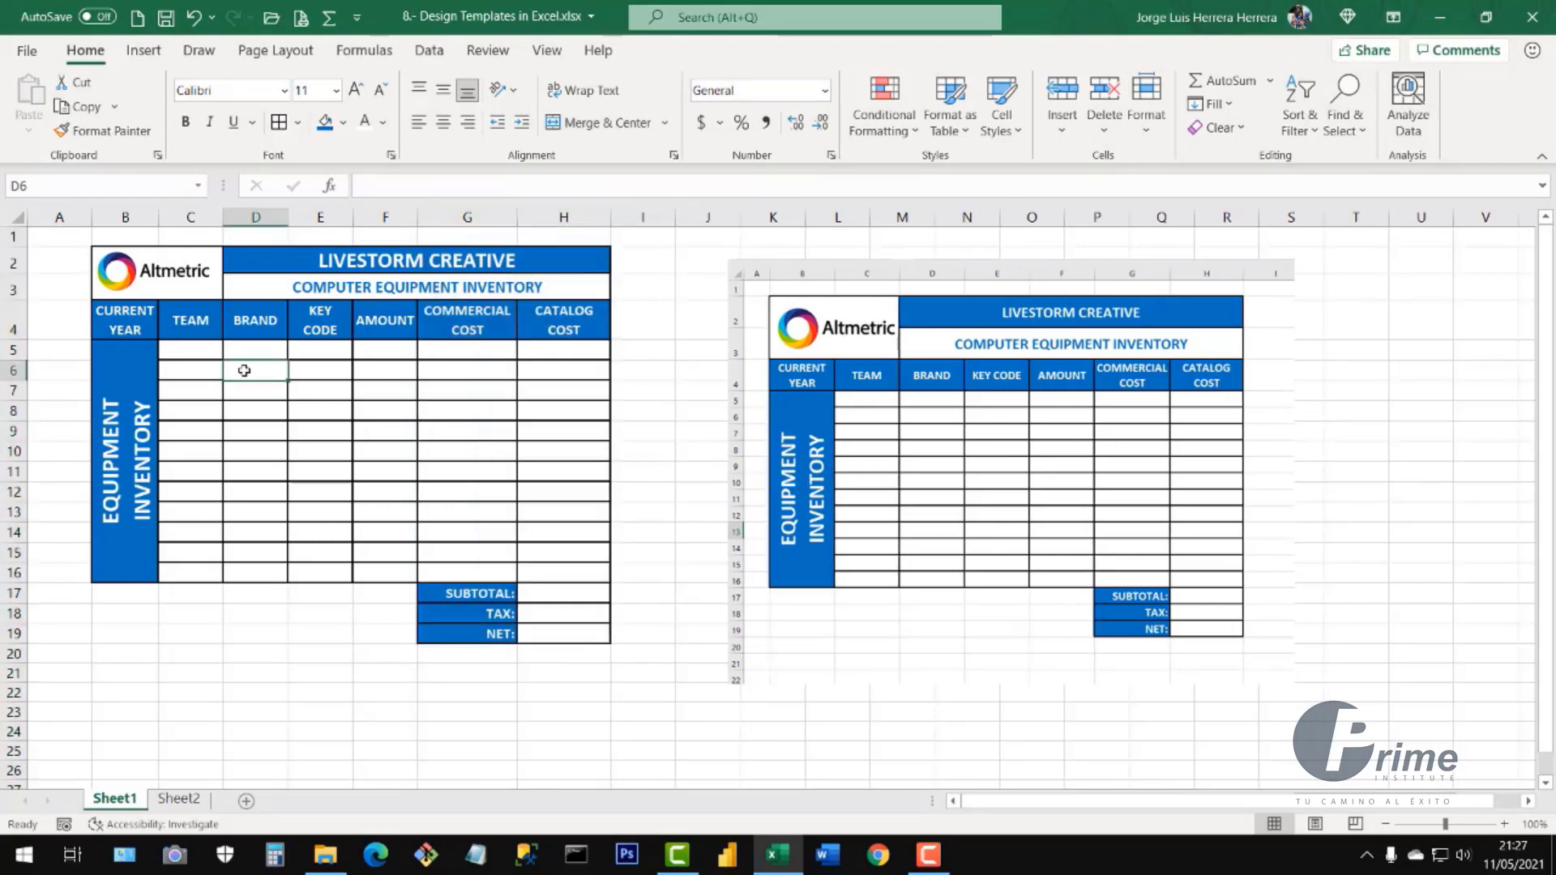
left_click(601, 592)
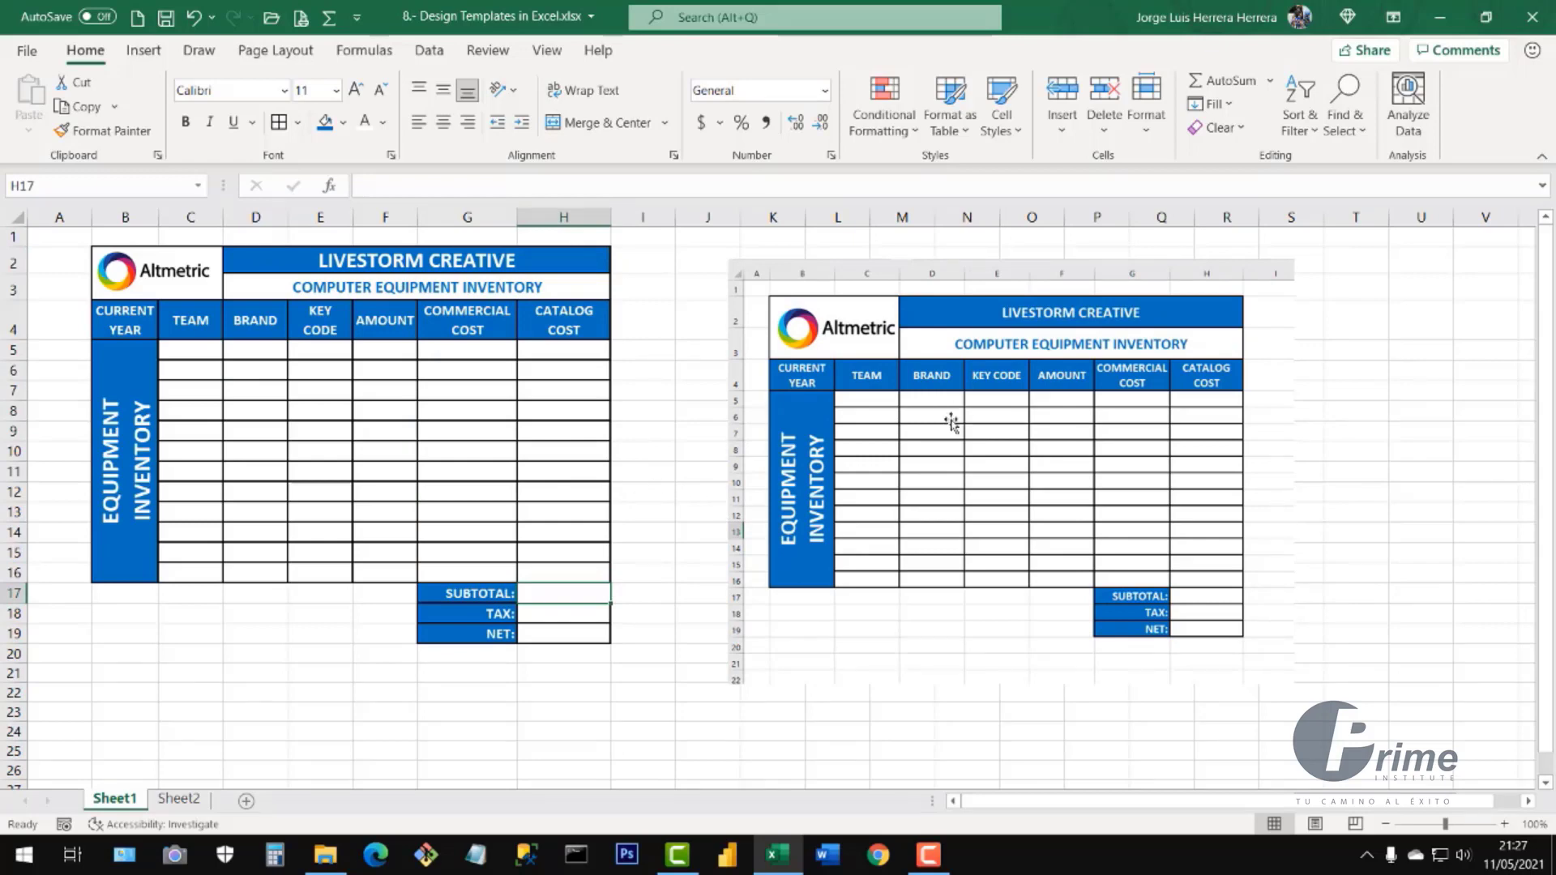
- Turn off the gridlines on Sheet1 and reposition the reference picture beside the finished template
left_click(650, 439)
left_click_drag(939, 376, 988, 372)
left_click_drag(703, 324, 674, 591)
left_click(702, 653)
left_click(548, 52)
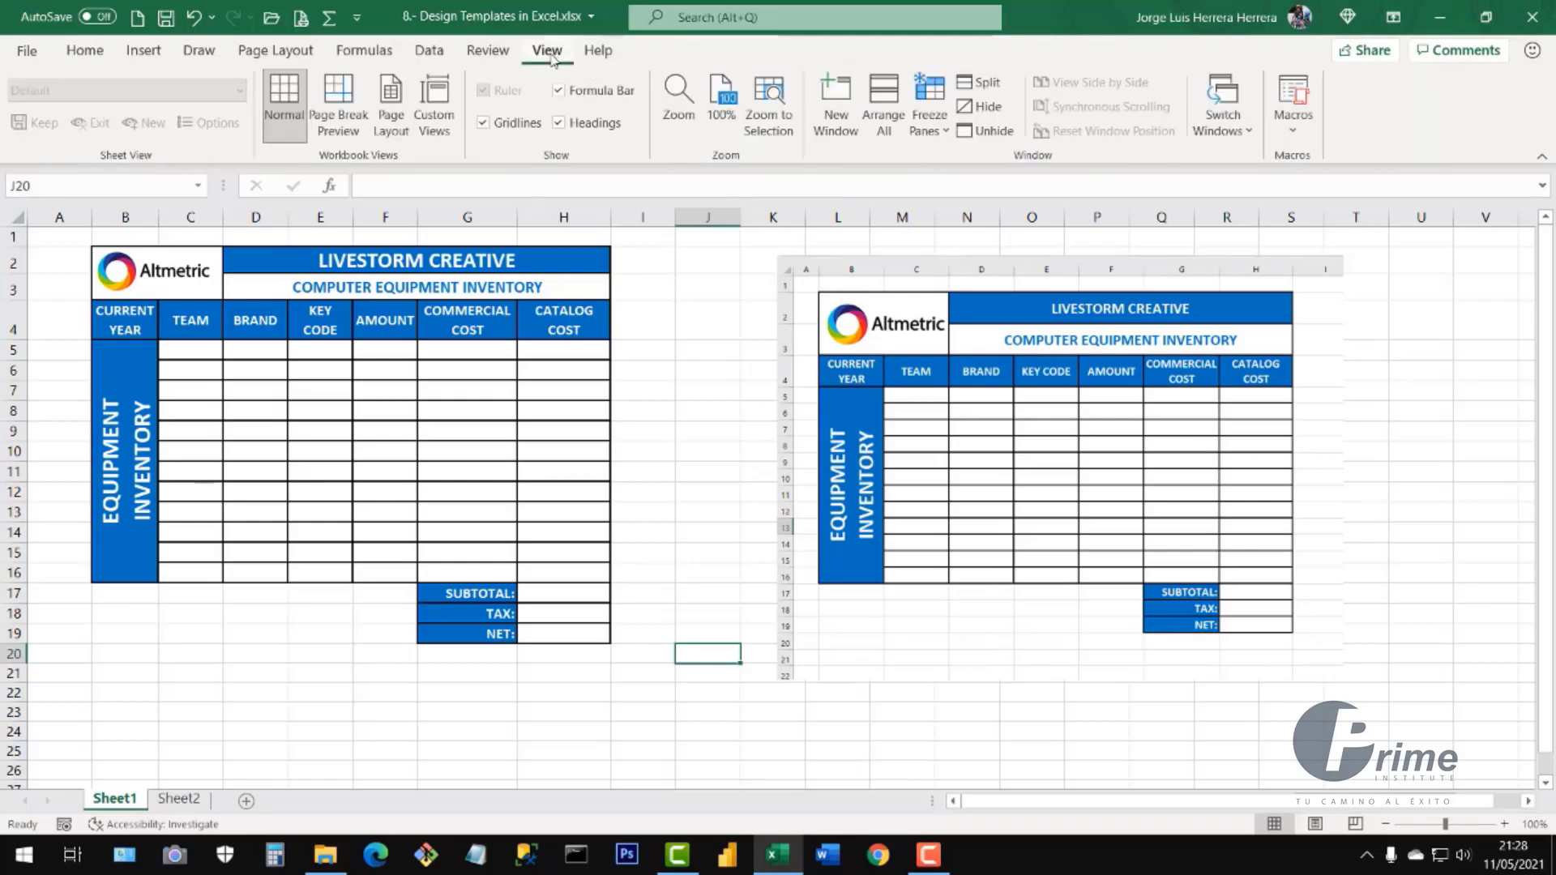
left_click(484, 124)
left_click(659, 448)
left_click_drag(944, 335, 900, 338)
left_click(655, 556)
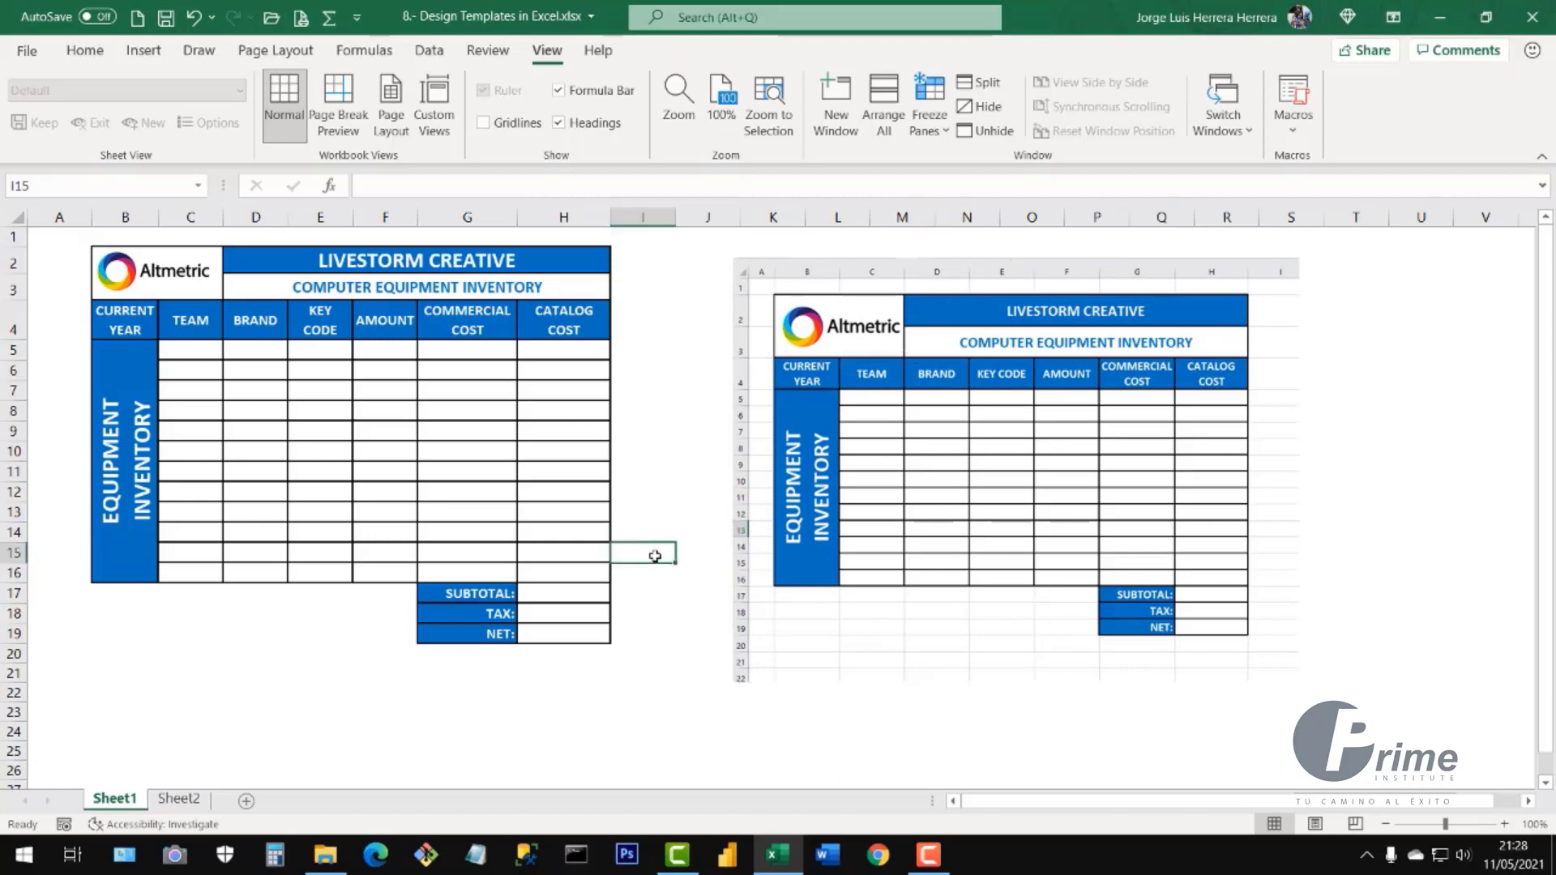
- Switch to Sheet2 and place the CyberGhost reference picture near the left edge of the sheet, starting around row 16
left_click(179, 799)
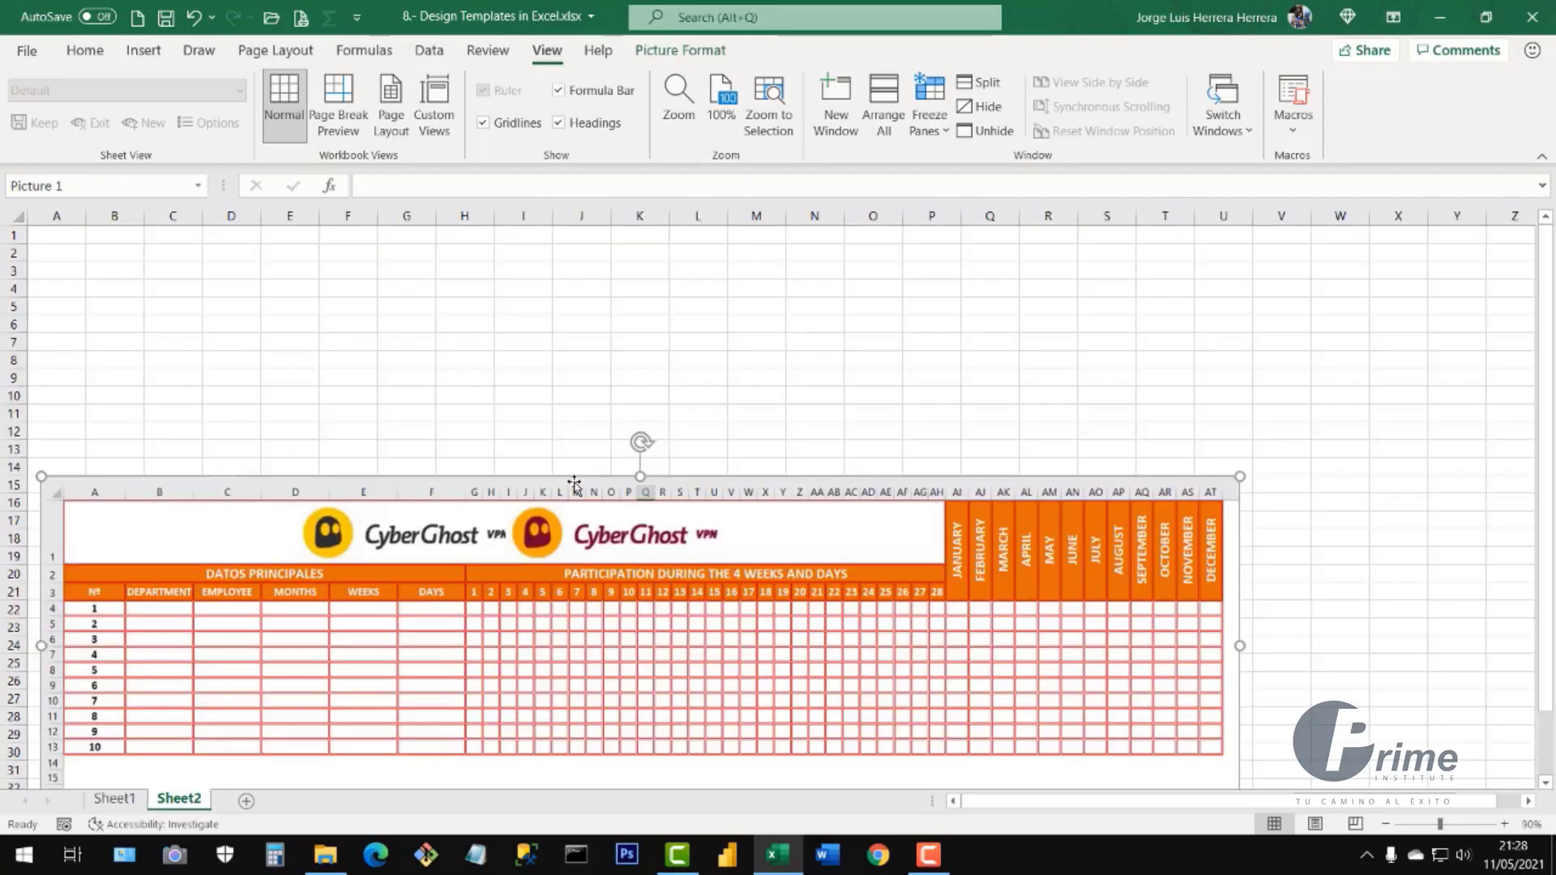
left_click(912, 433)
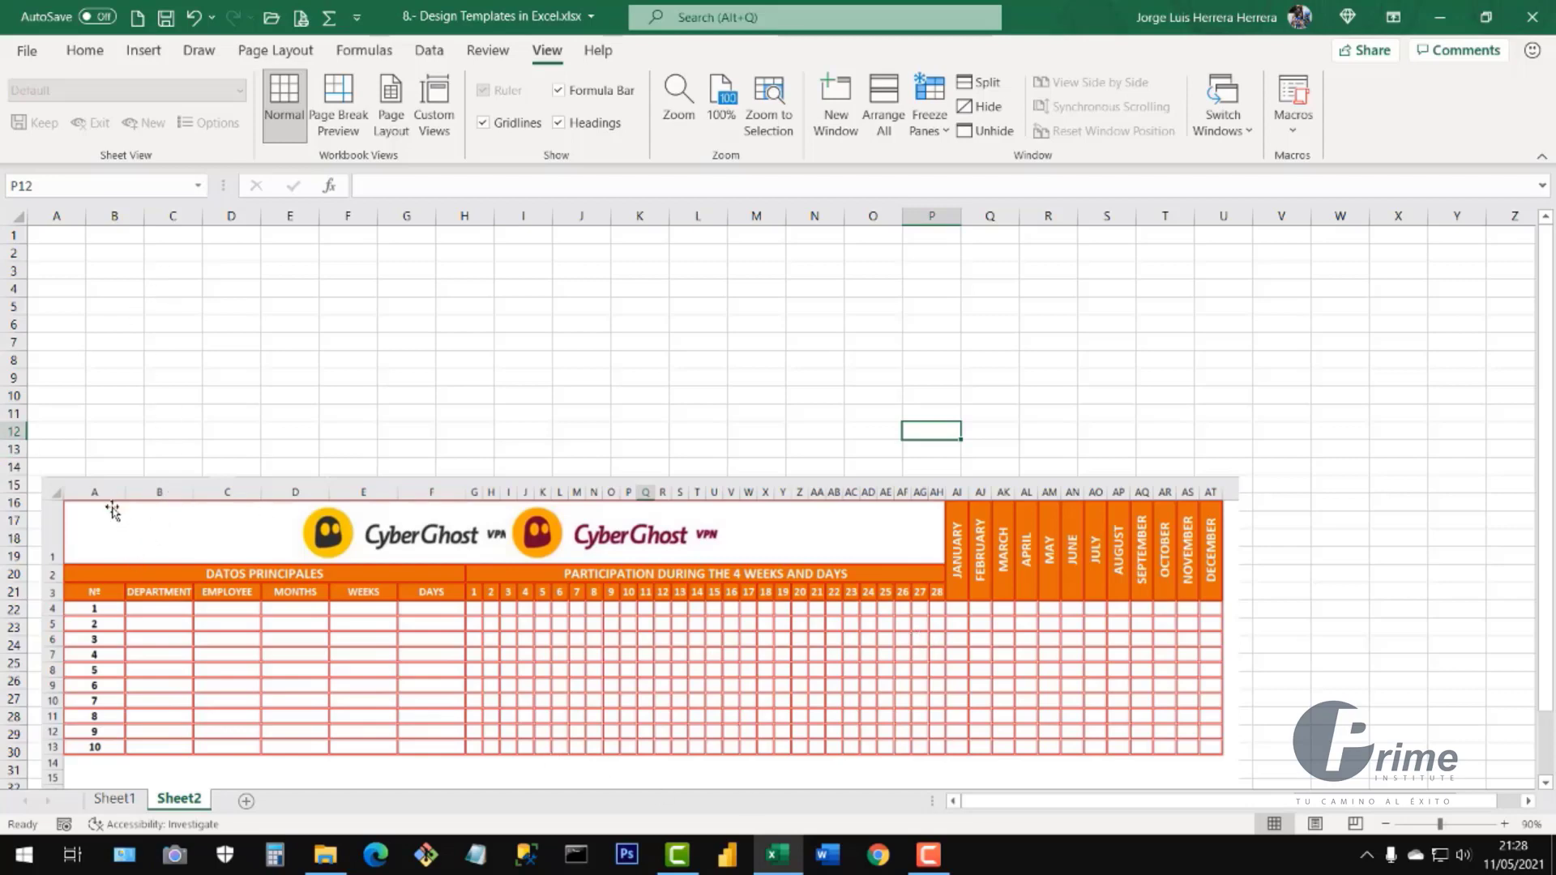
left_click_drag(231, 492, 338, 342)
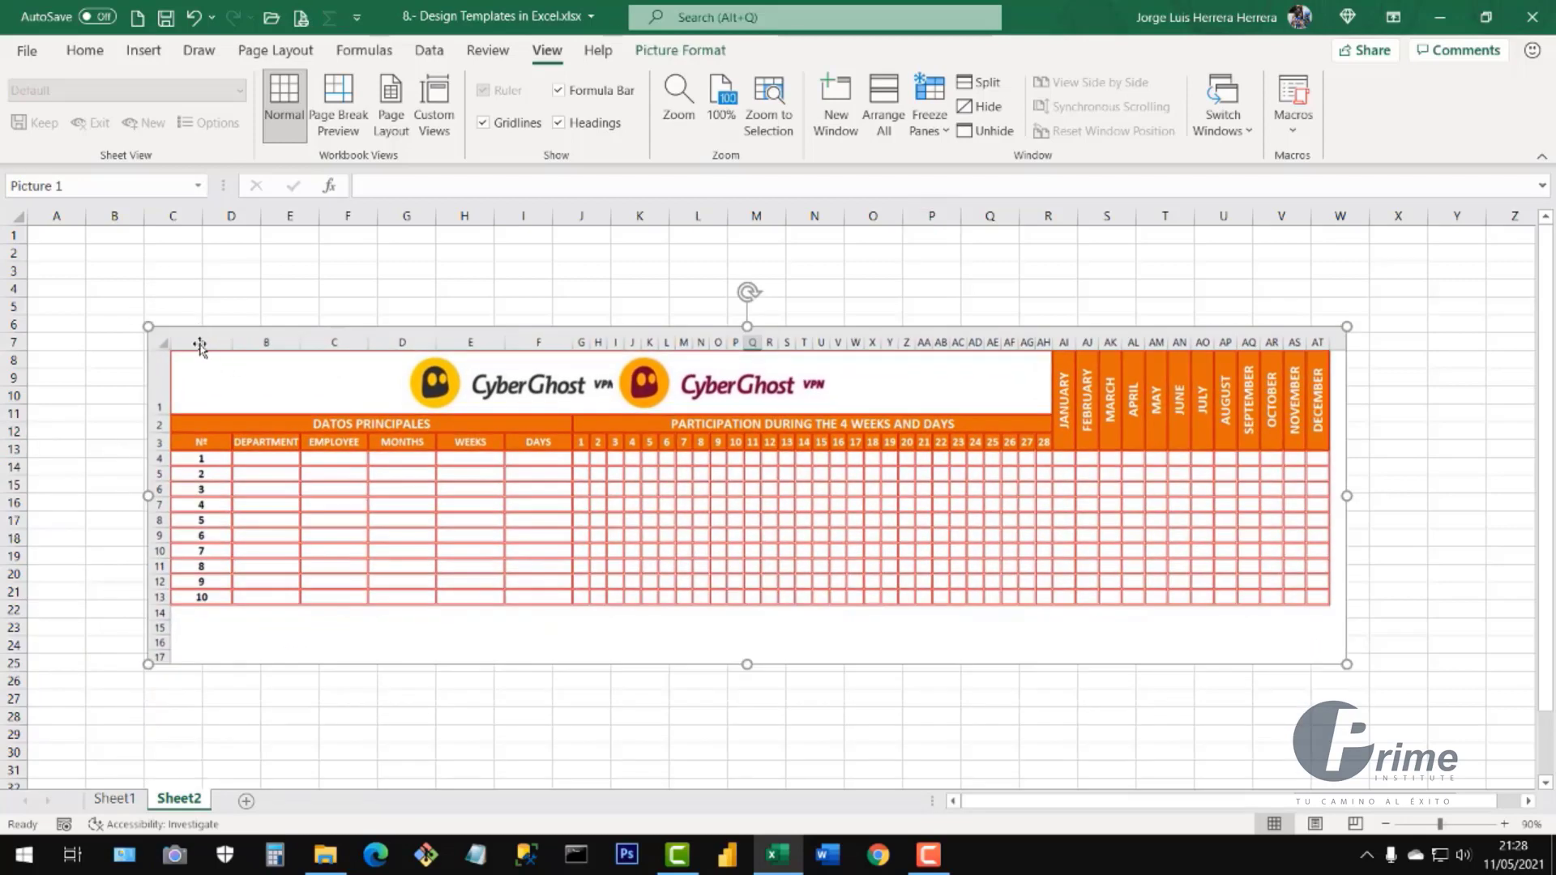
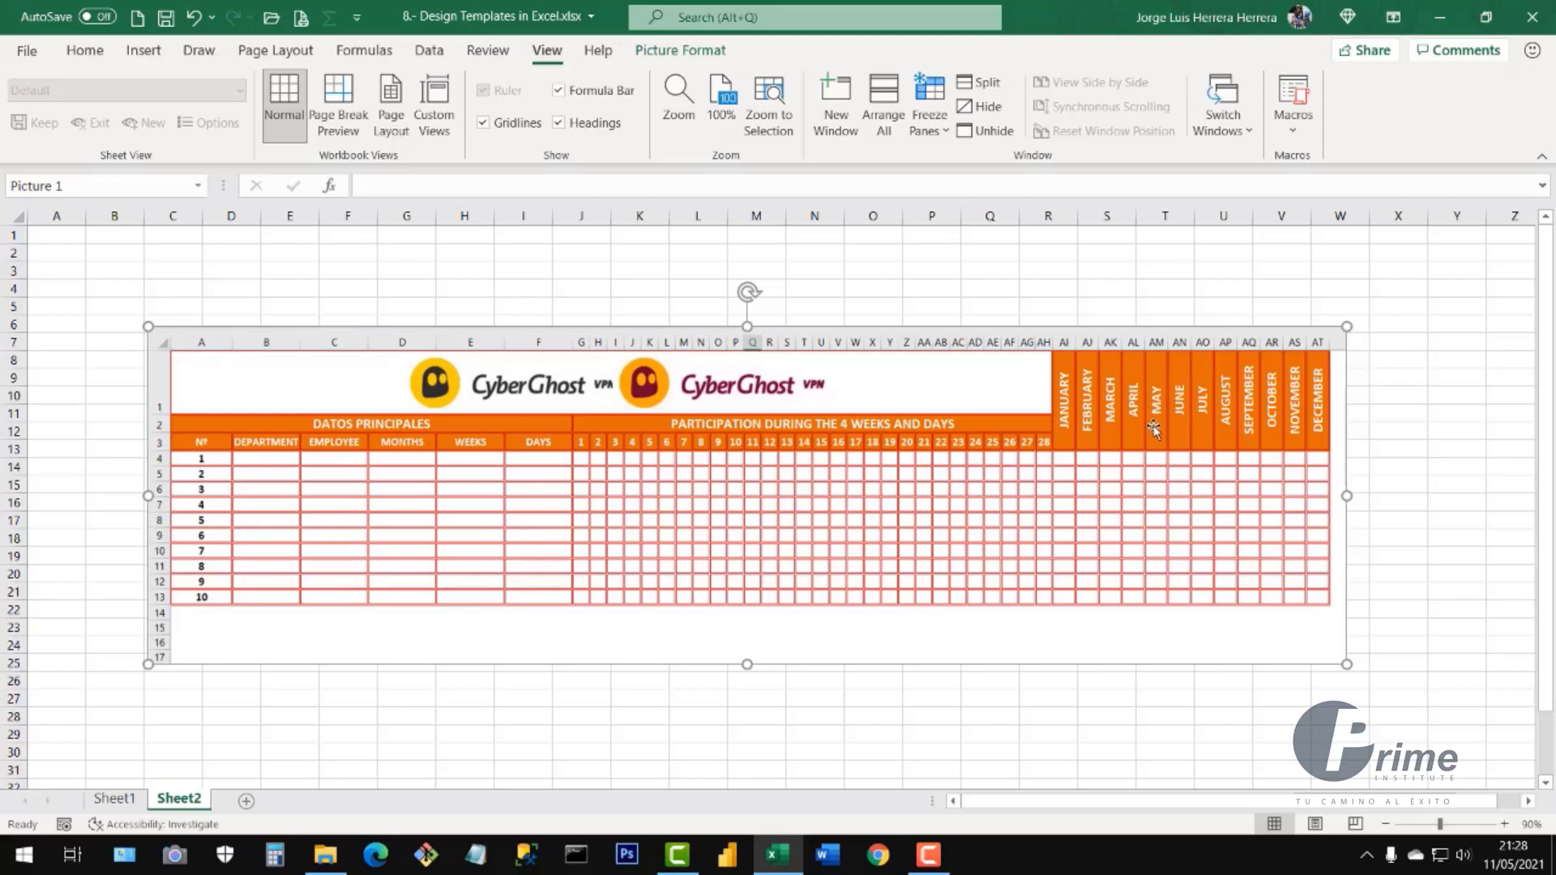
left_click_drag(1083, 420, 969, 594)
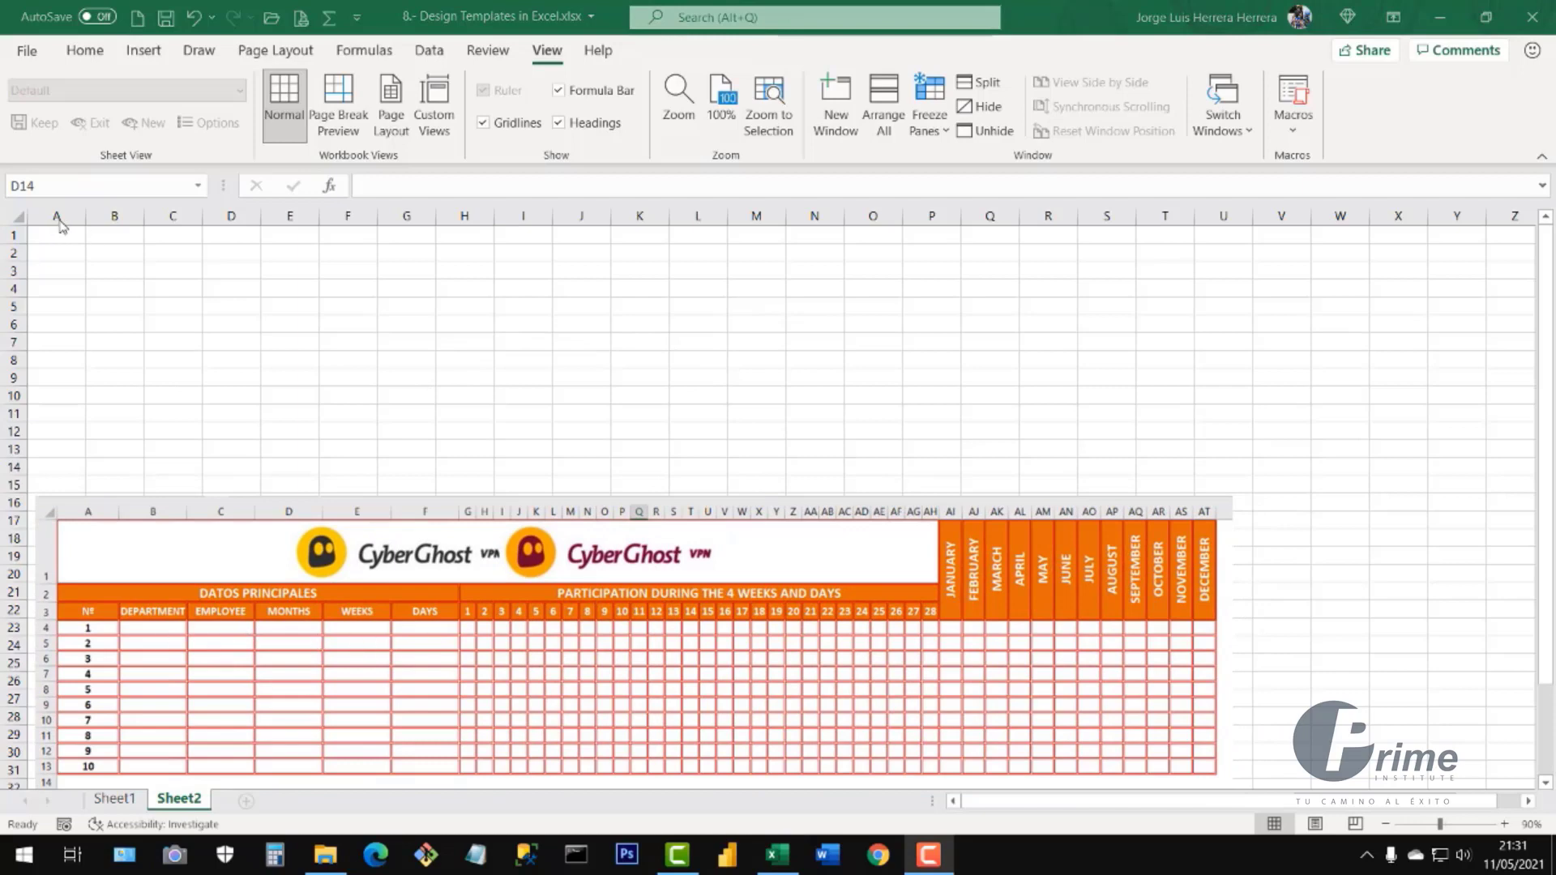
- Enter the headers Nº, DEPARMENT and EMPLOYEE in cells A3 to C3 of Sheet2
left_click(45, 270)
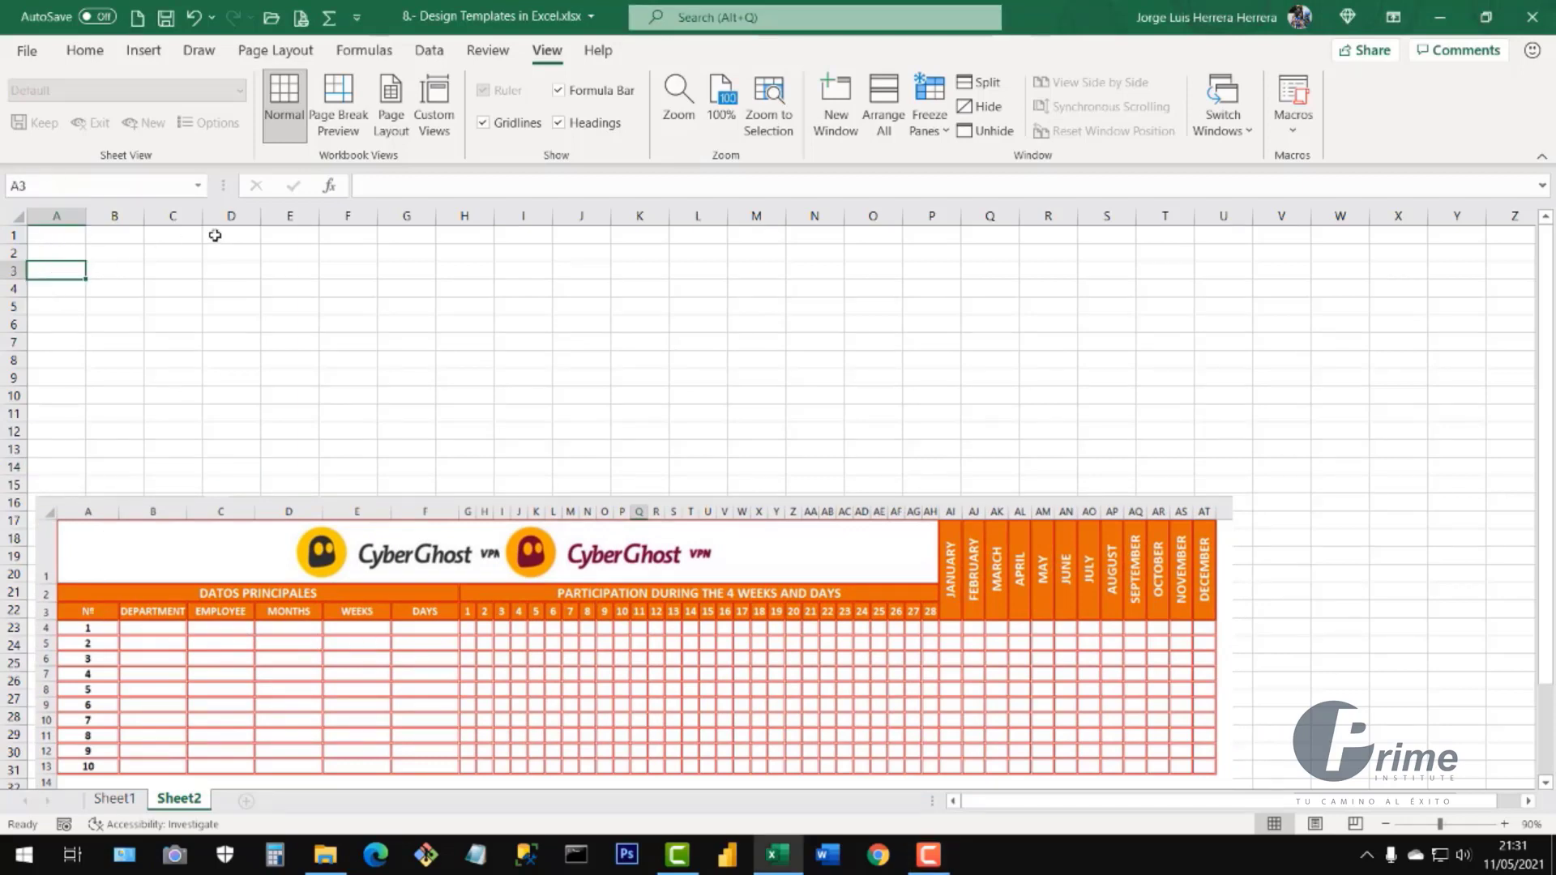
type("n")
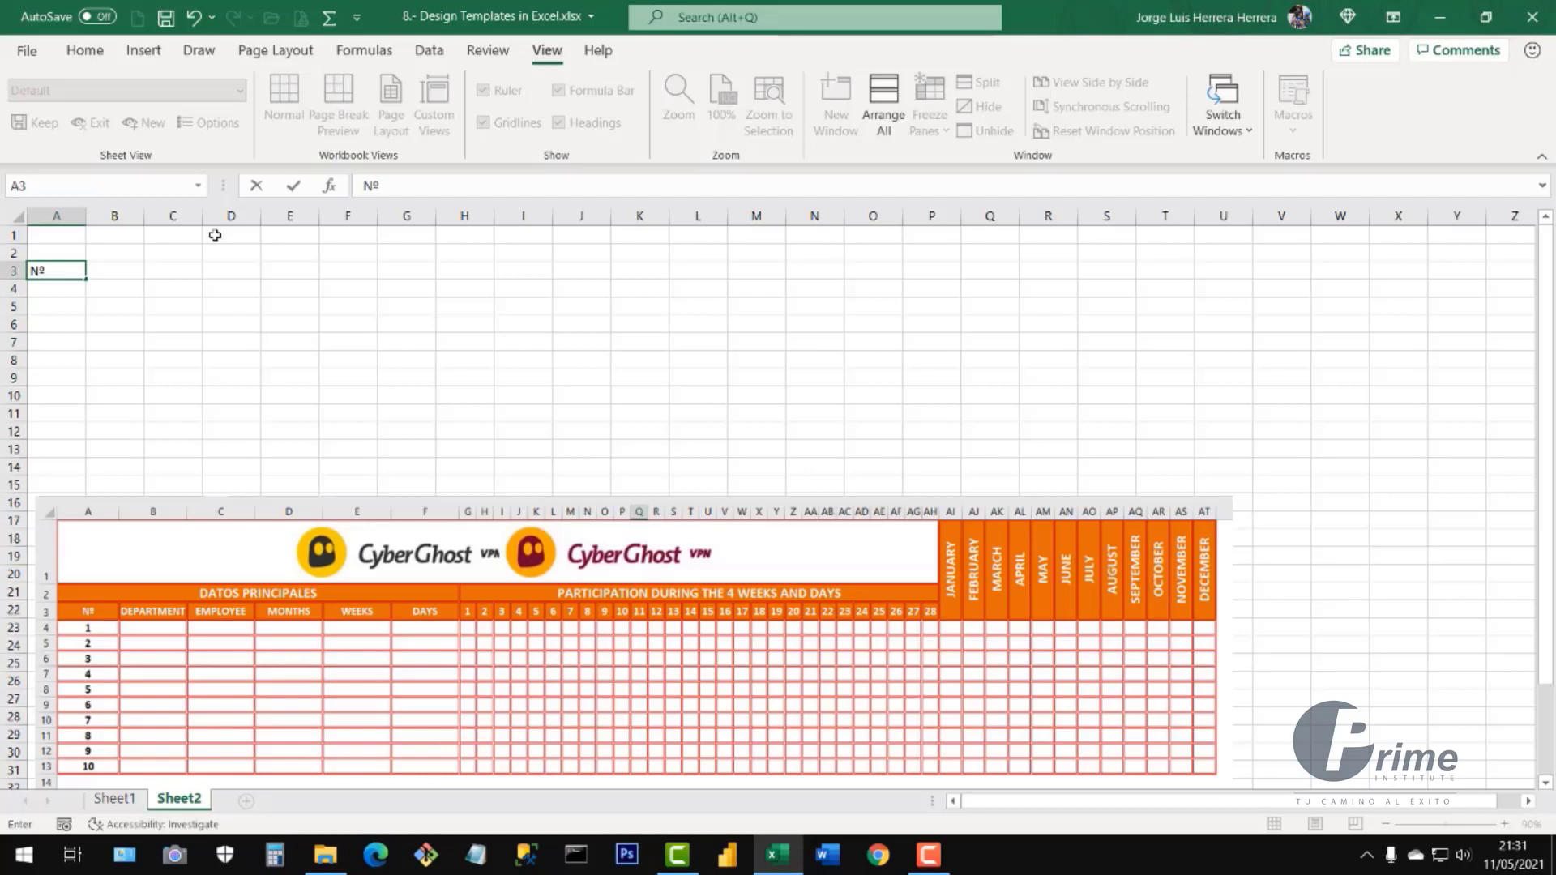
key("Tab")
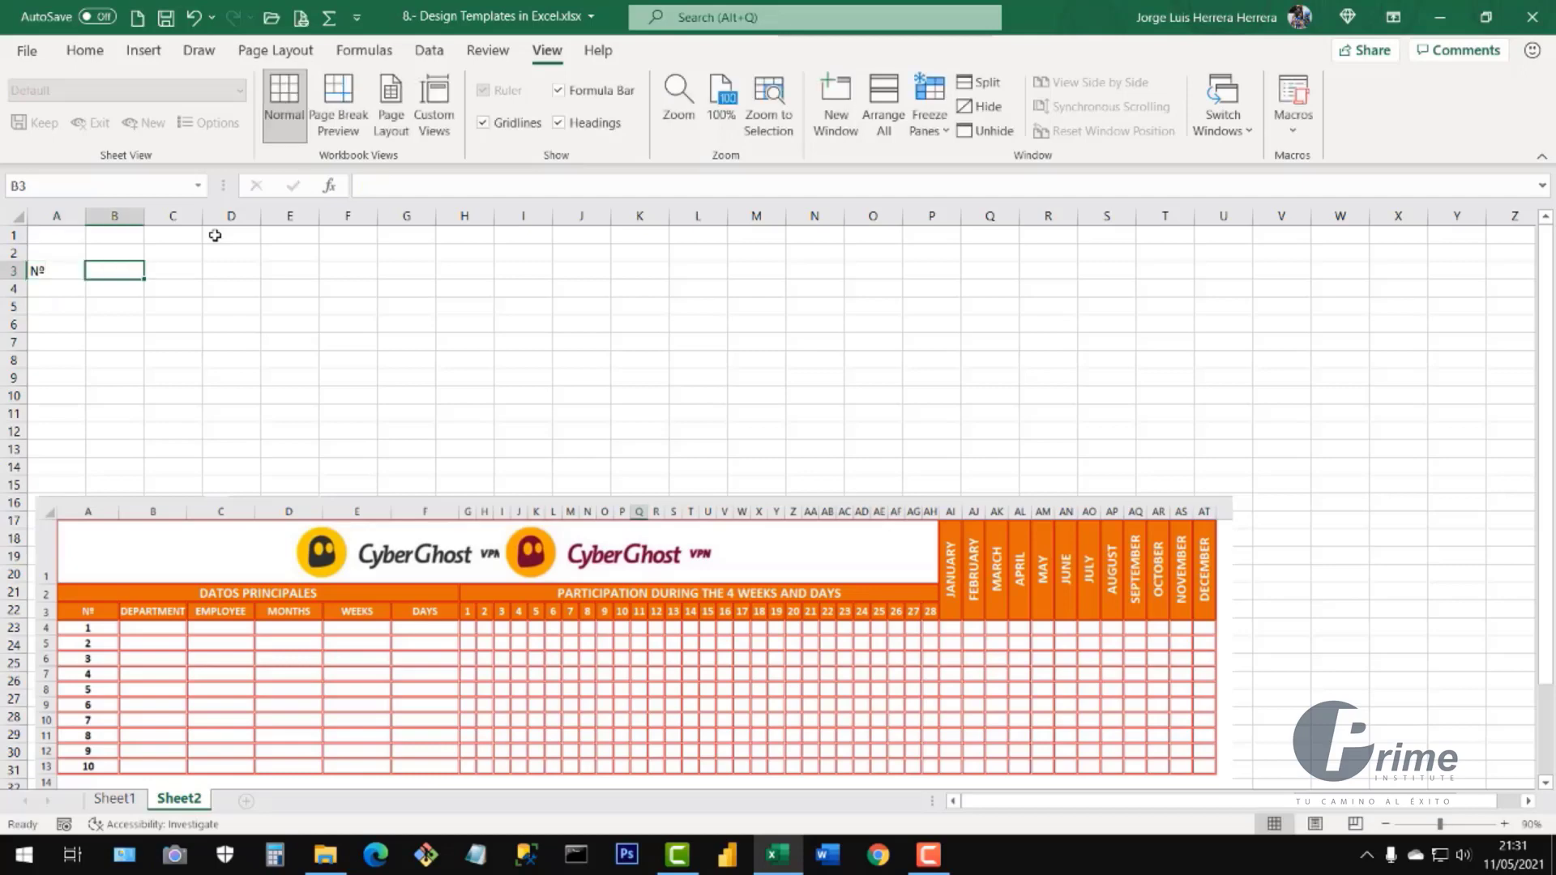
type("DEPAR")
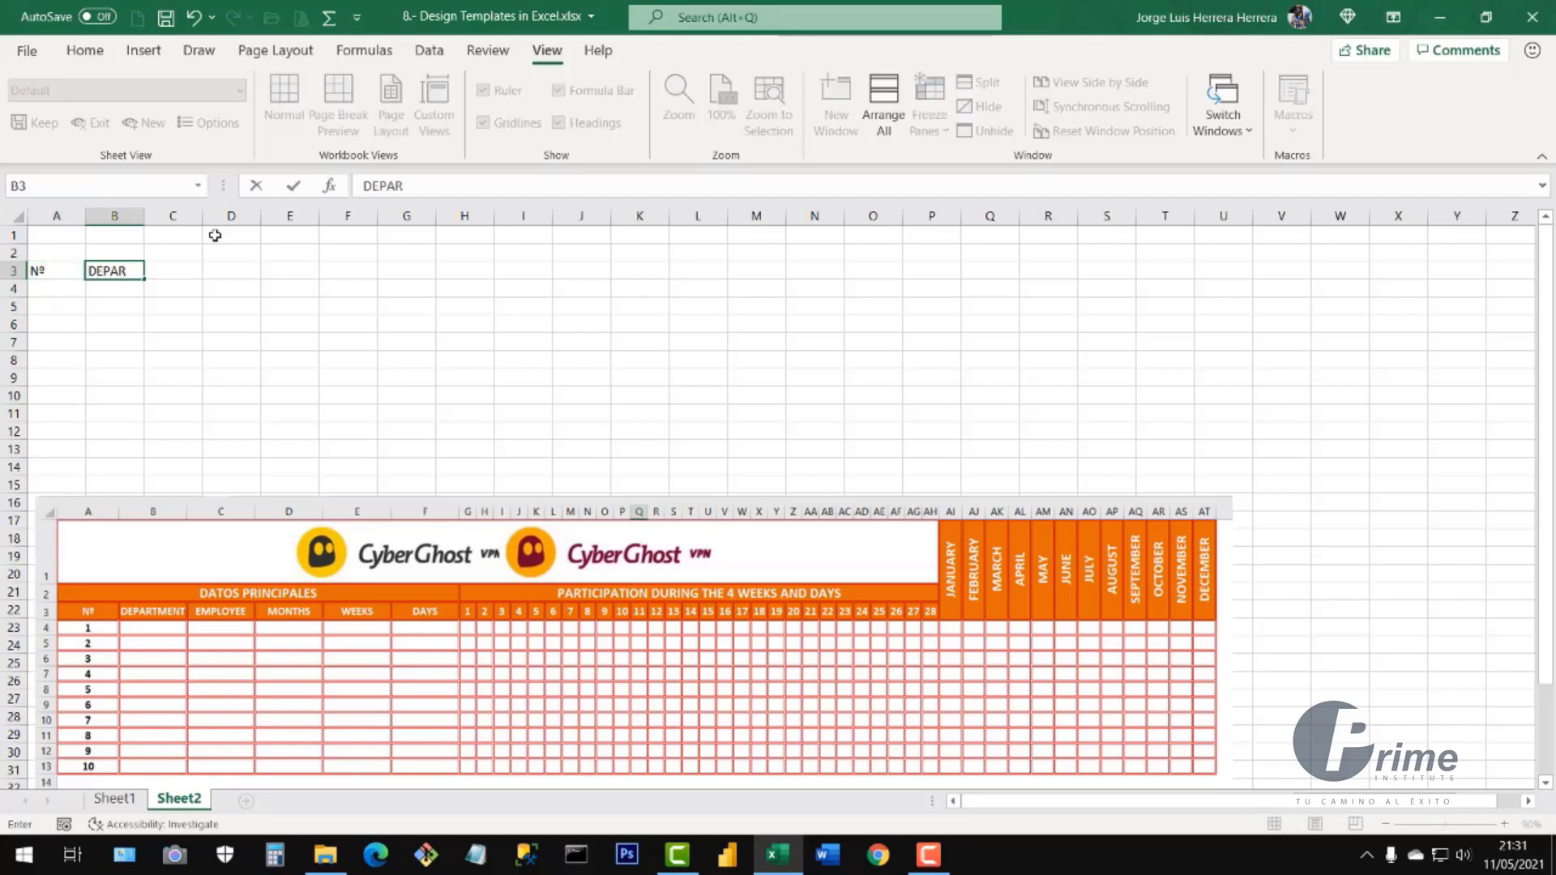
type("MENT")
key("Tab")
type("EM")
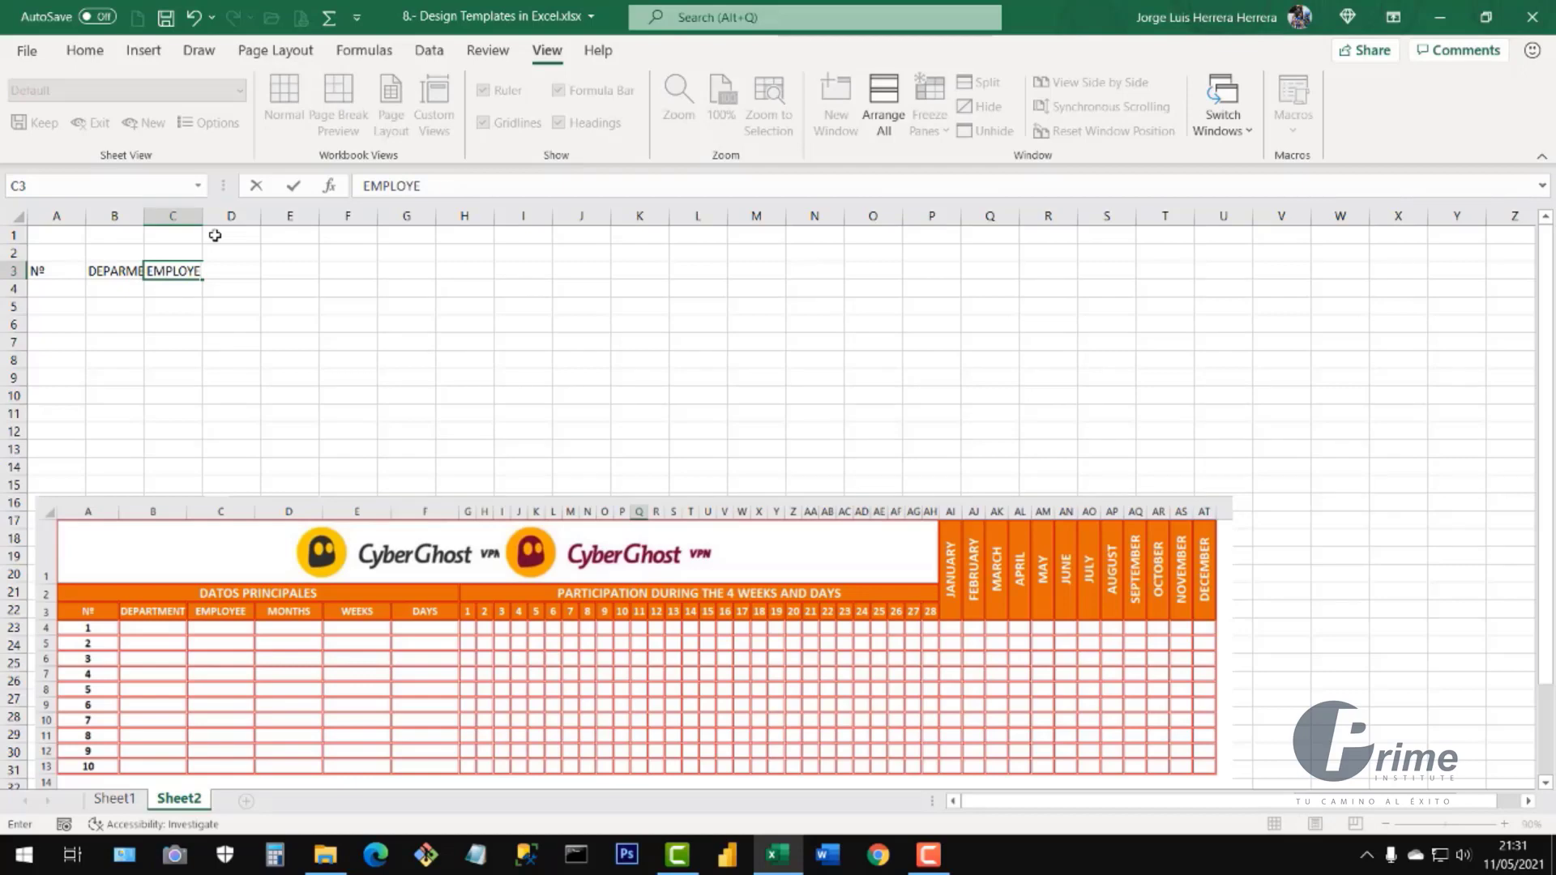
key("Tab")
- Enter the headers MONTHS, WEEKS and DAYS in cells D3 to F3
type("MONT")
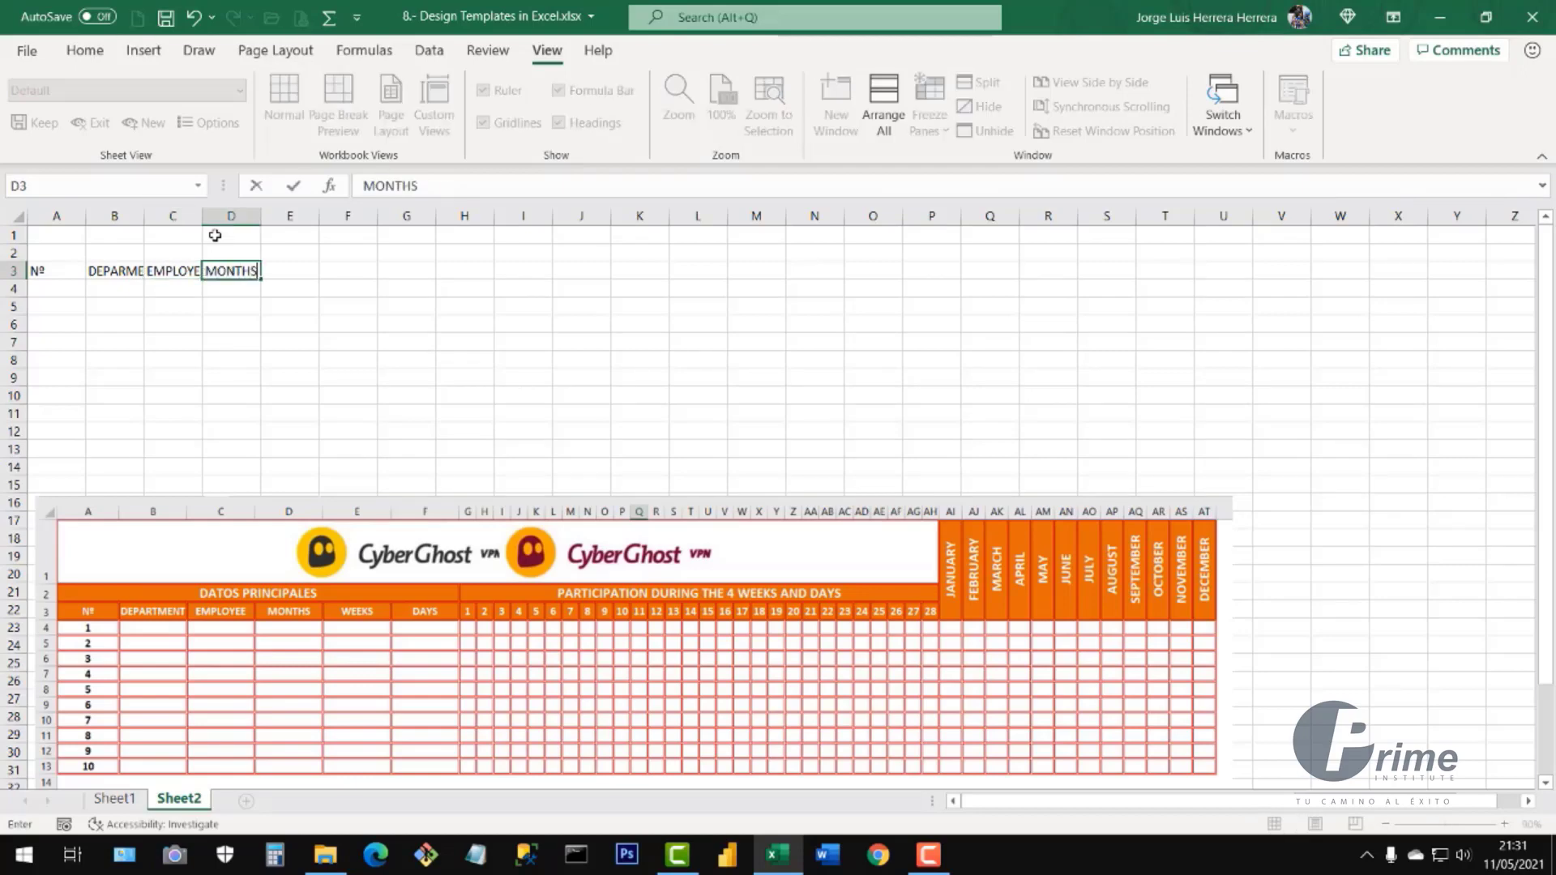
key("Tab")
type("W")
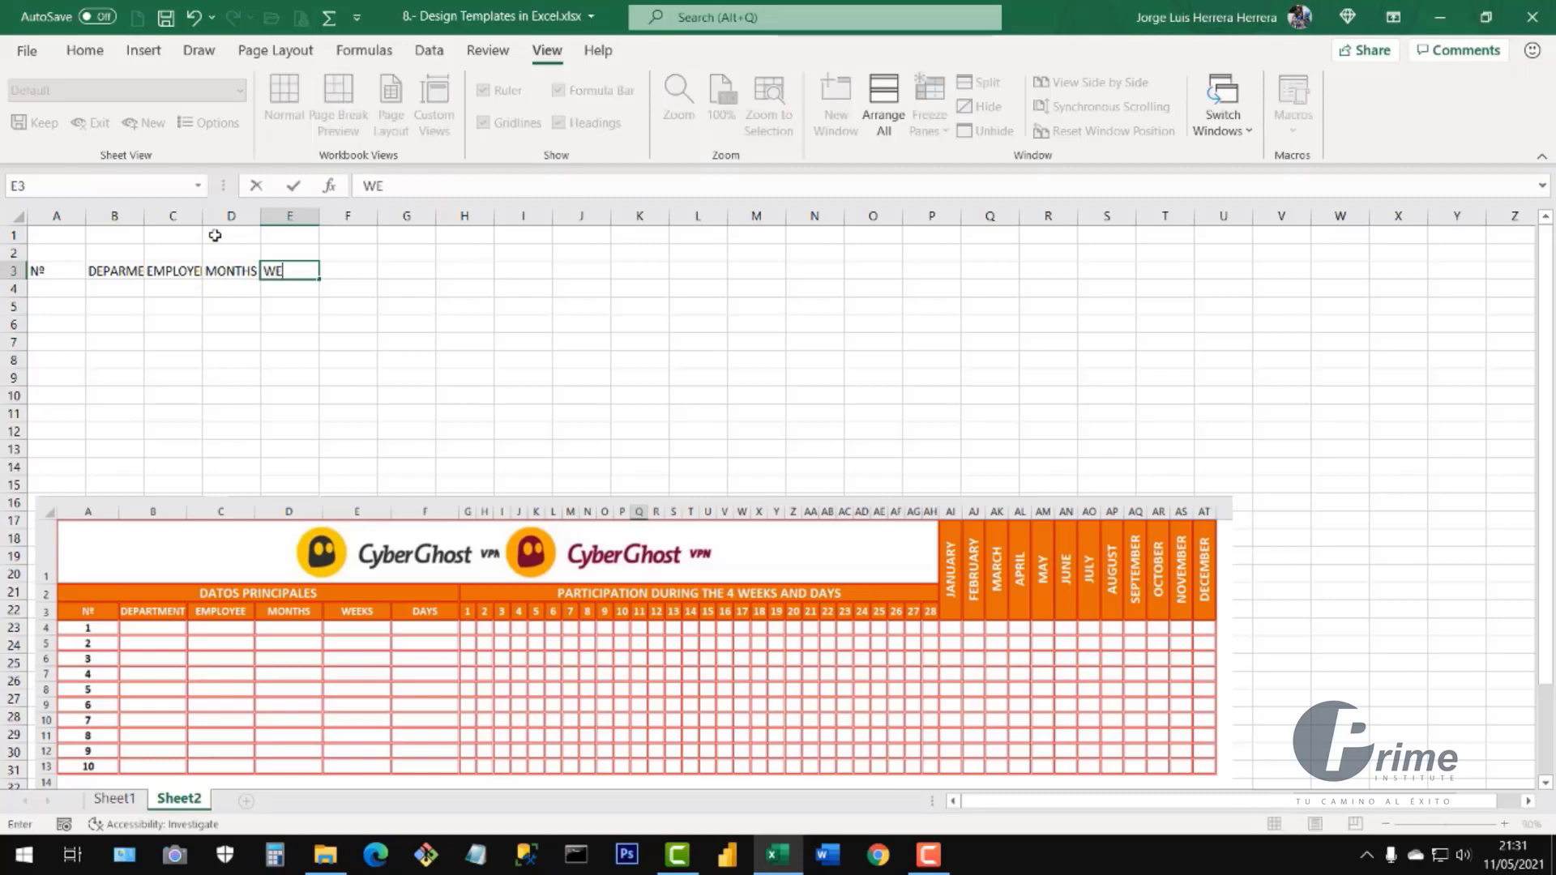
type("EEKS")
key("Tab")
type("DA")
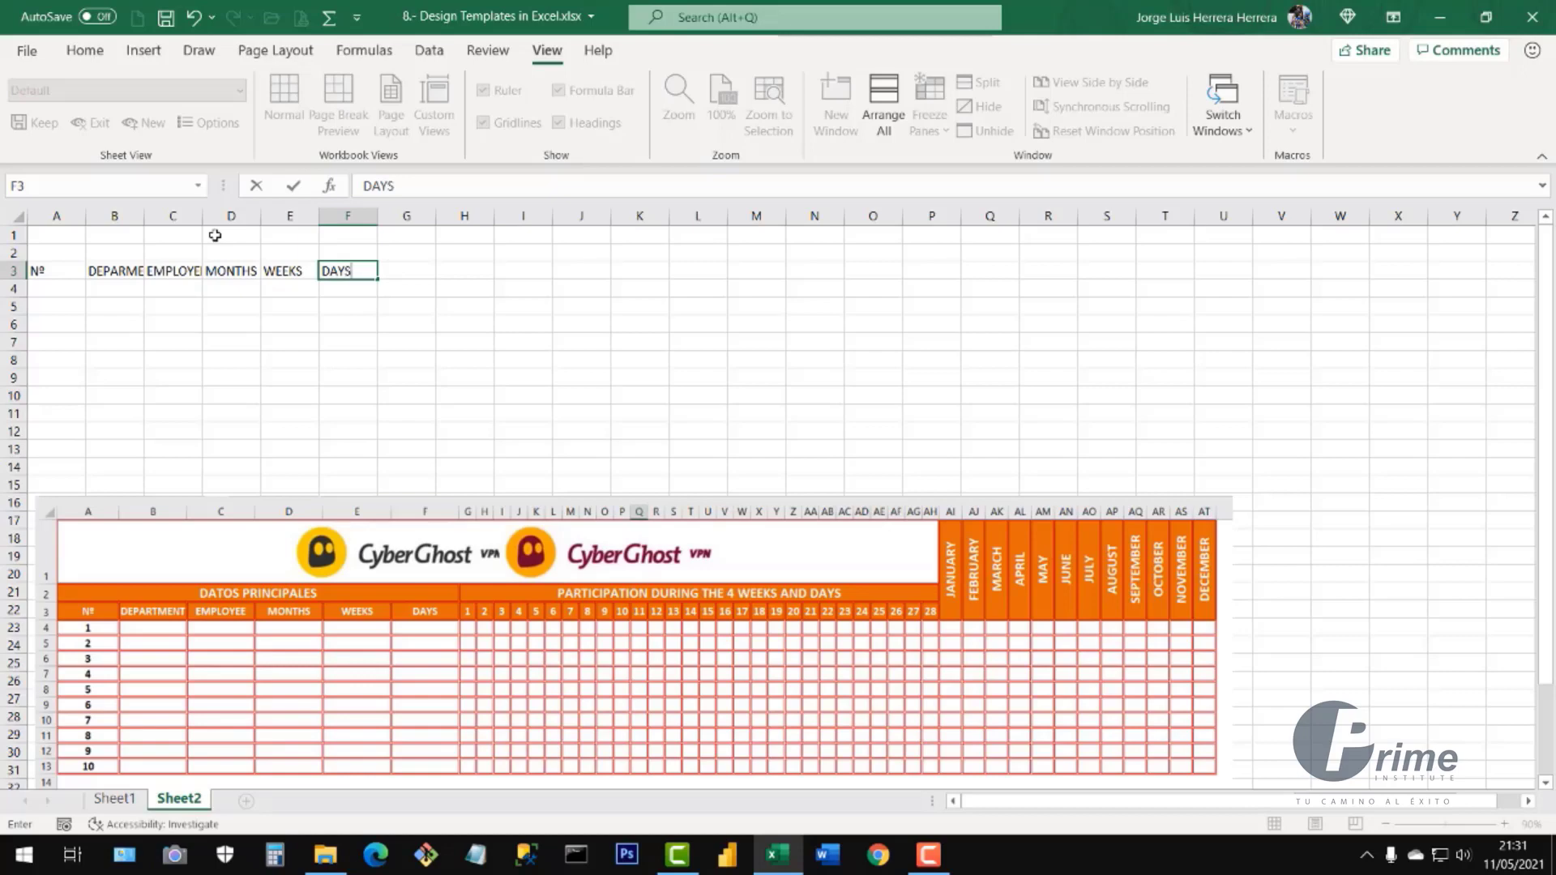
type("YS")
- Try merging and centering cells A2:F2, and unmerge them again
left_click_drag(69, 252, 362, 255)
left_click(341, 305)
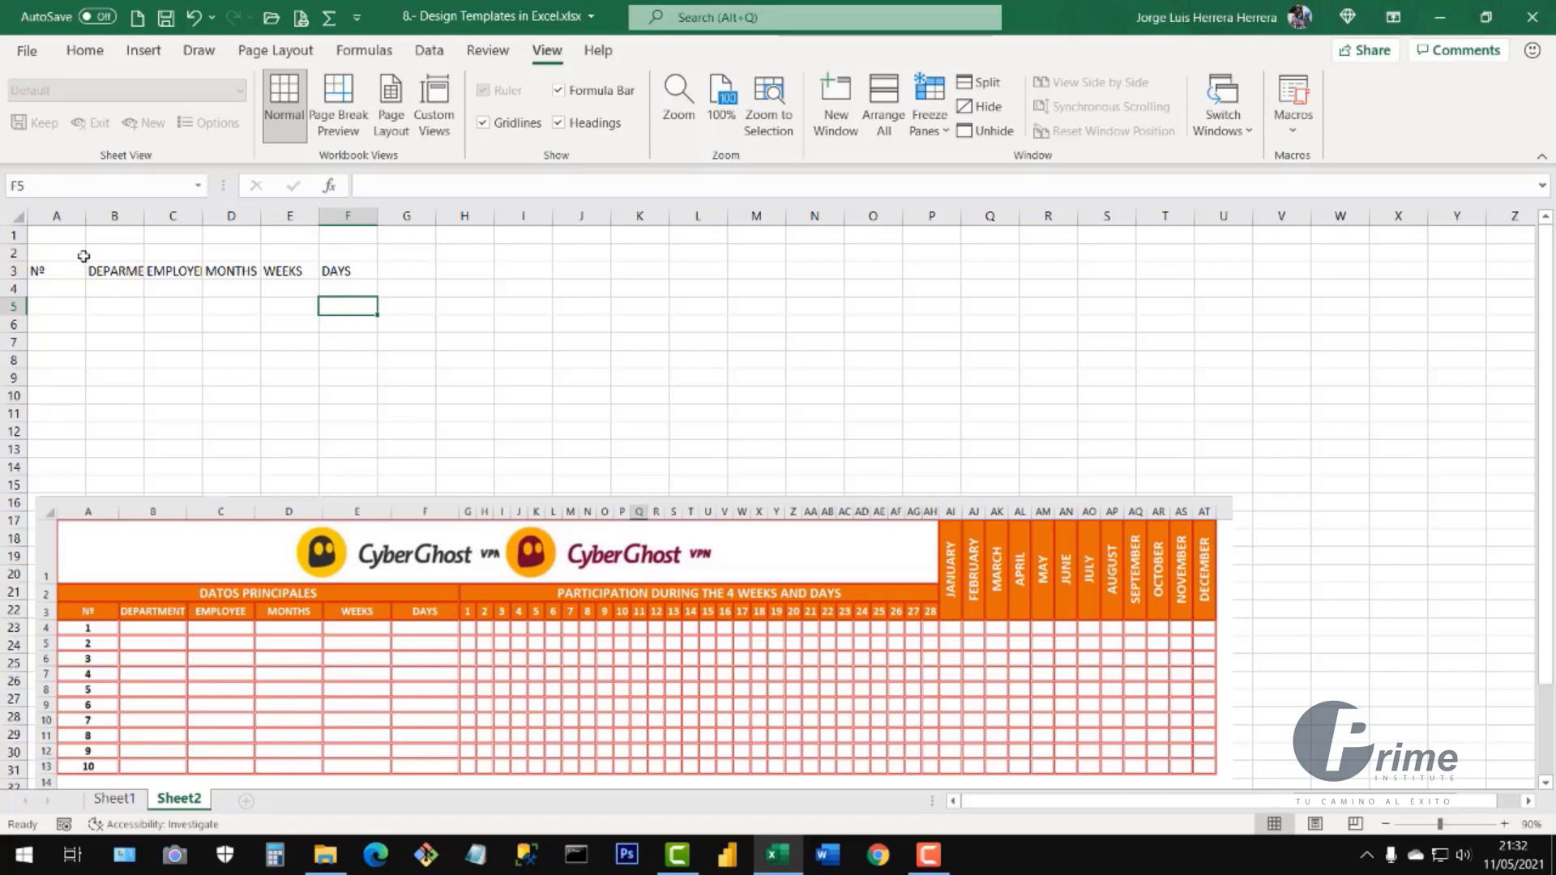
left_click_drag(63, 253, 337, 254)
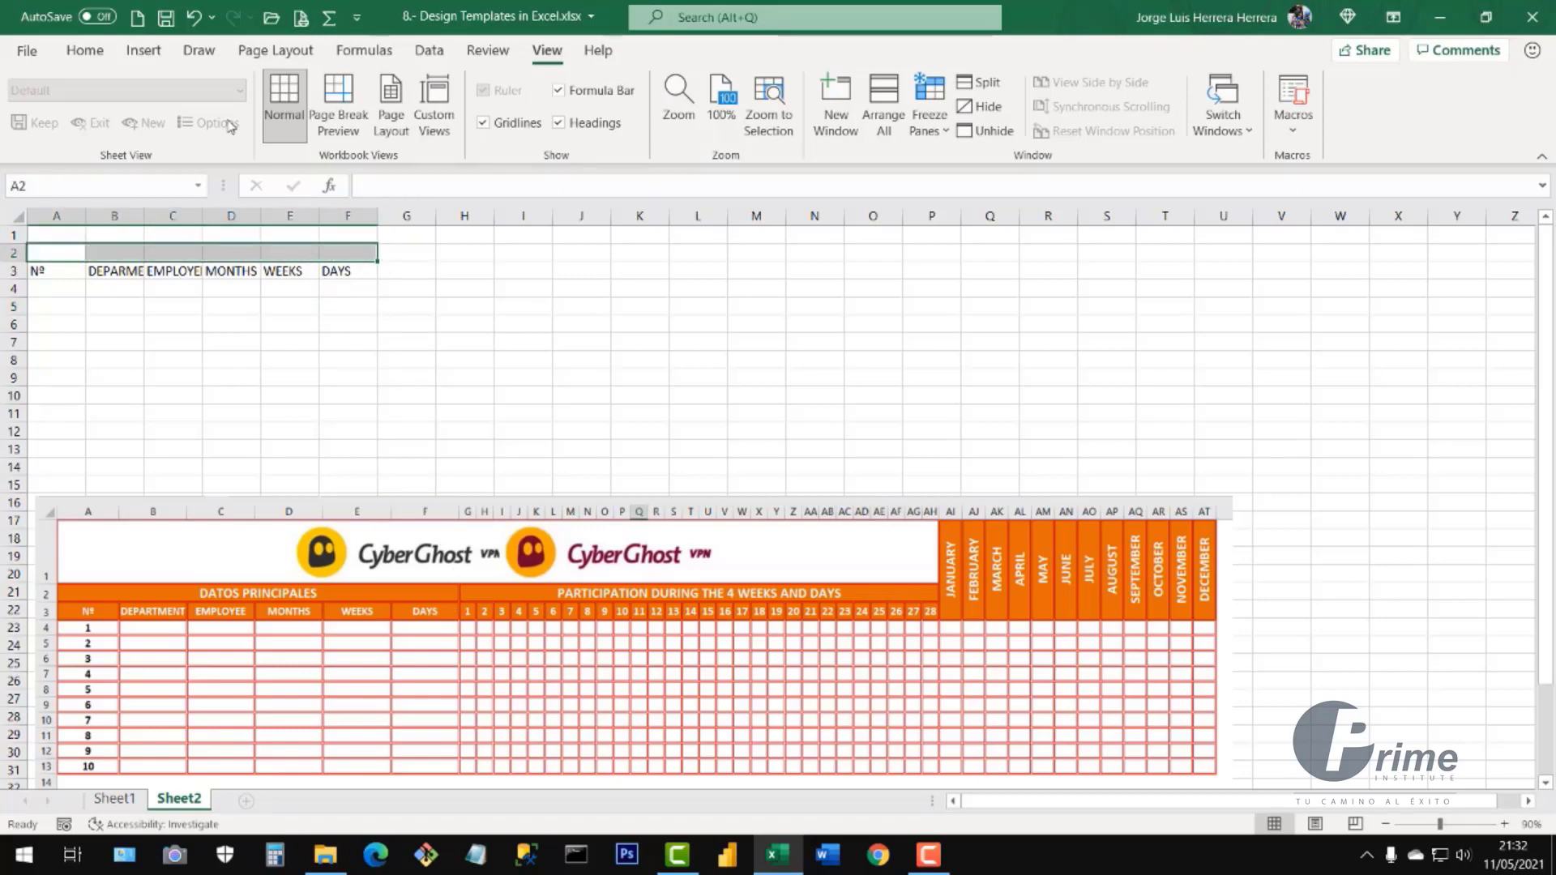
left_click(89, 51)
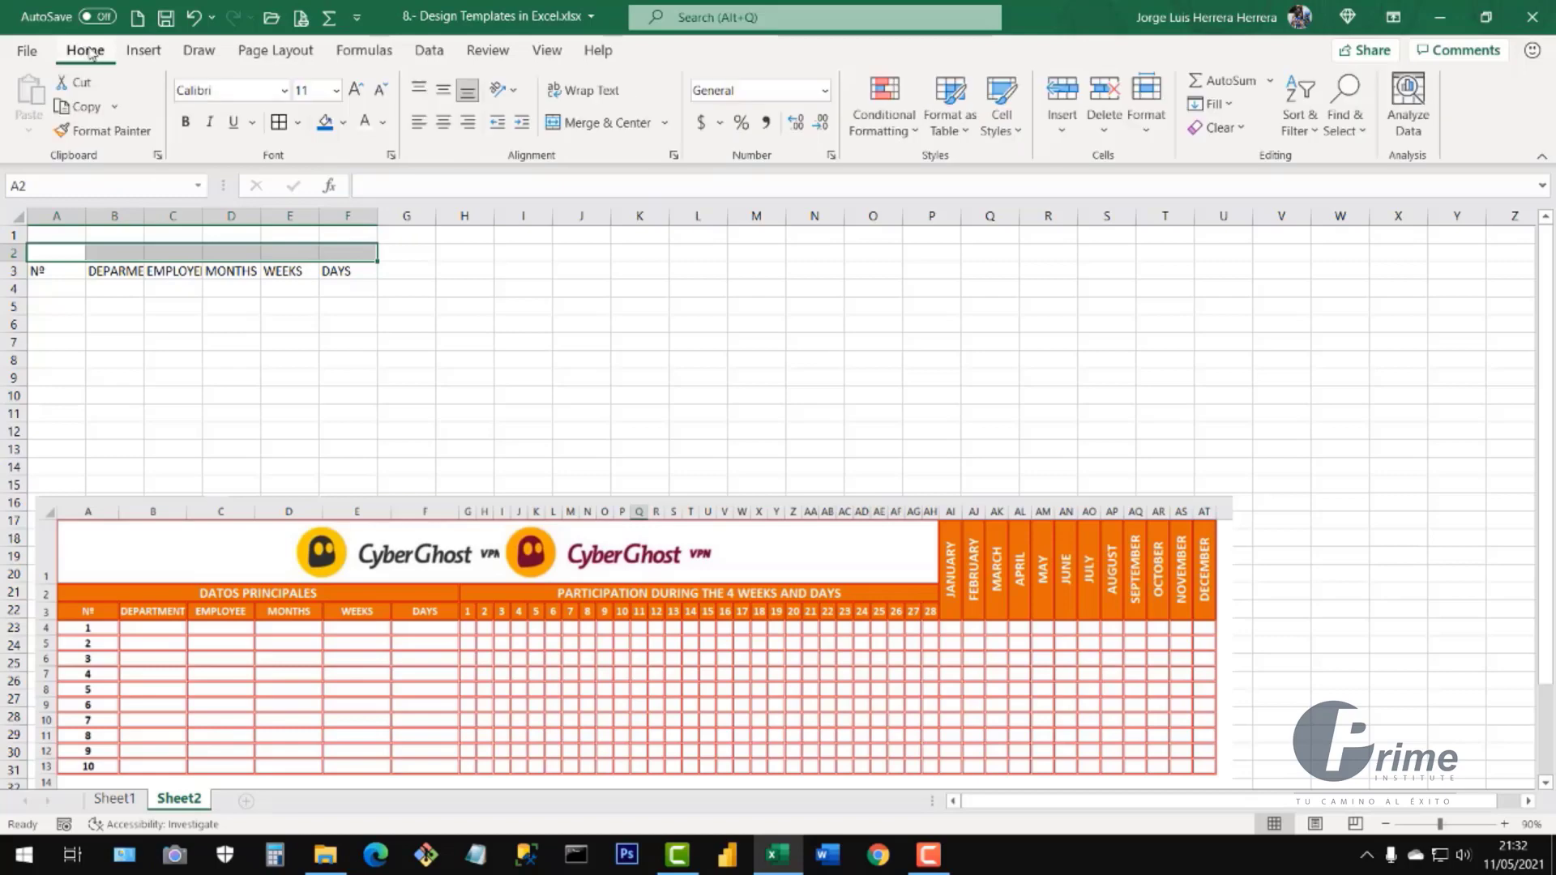
left_click(591, 128)
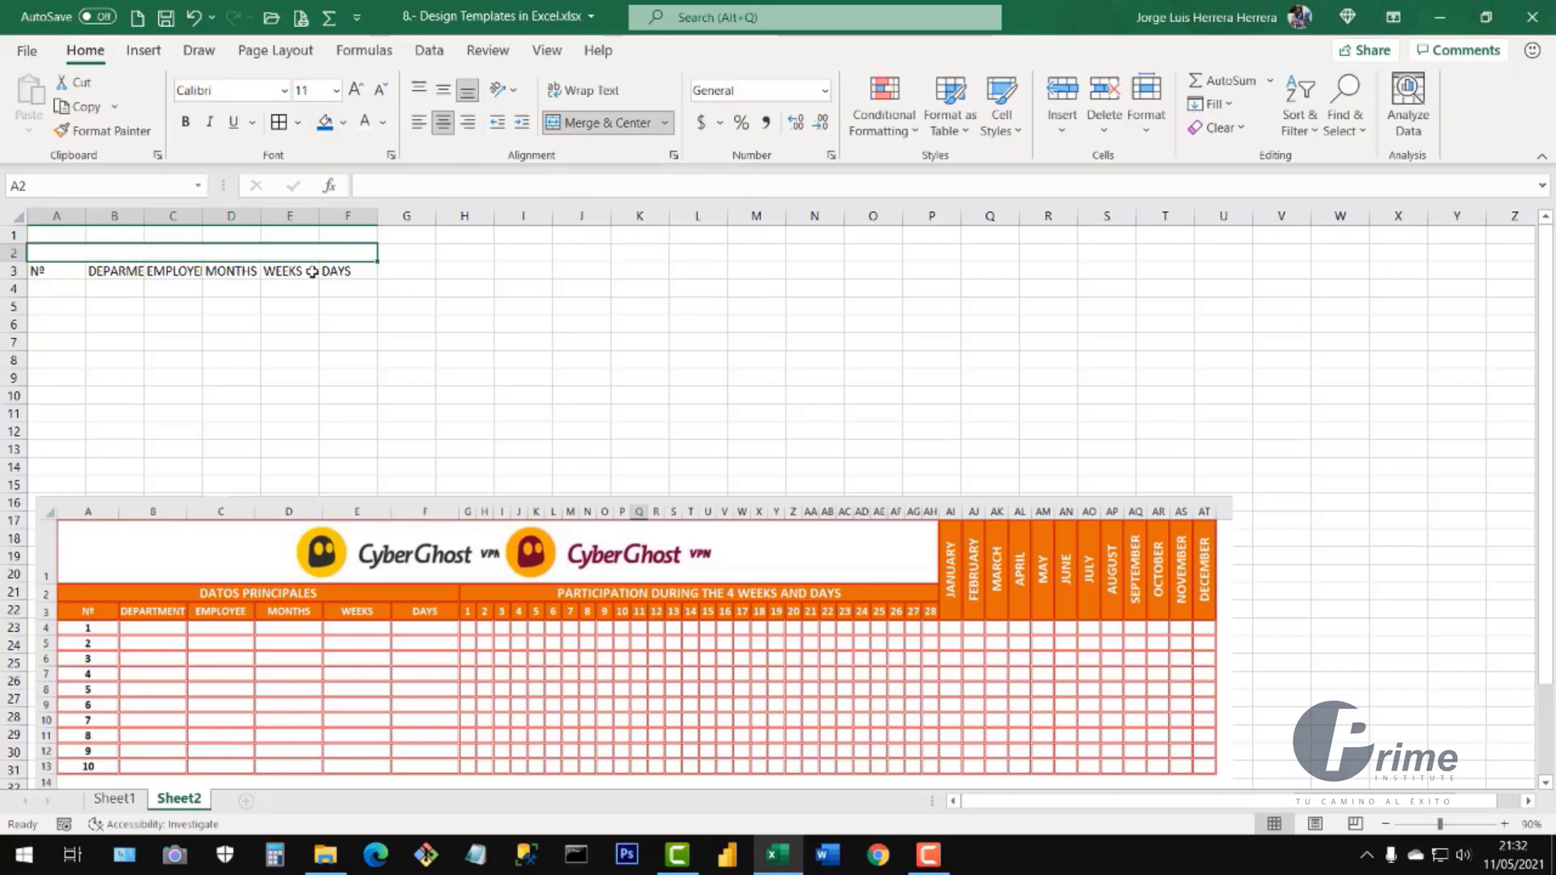
left_click(132, 320)
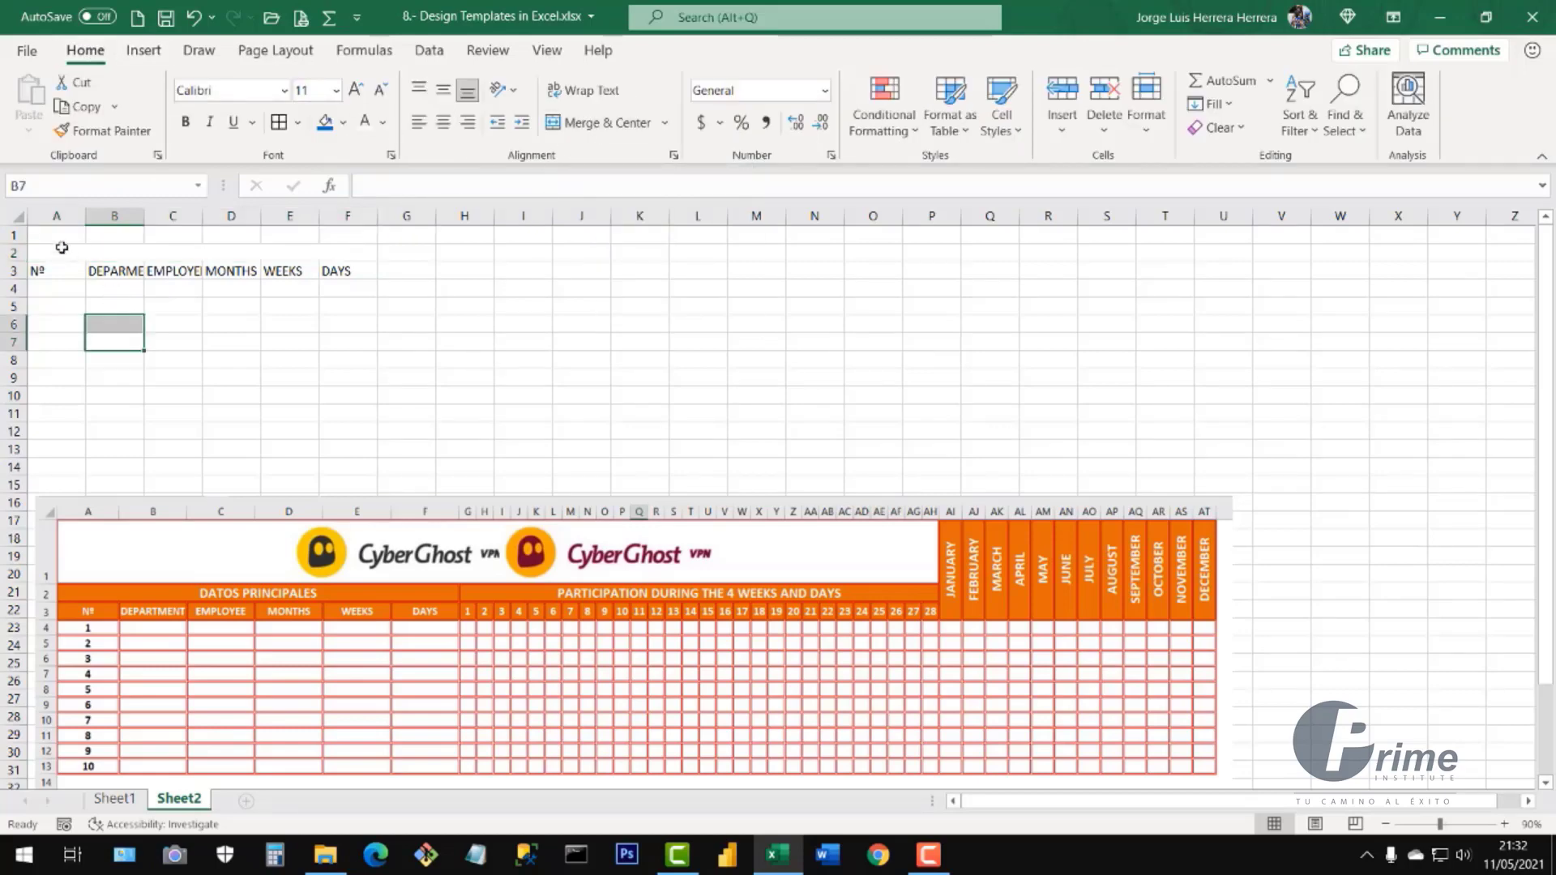
left_click(62, 248)
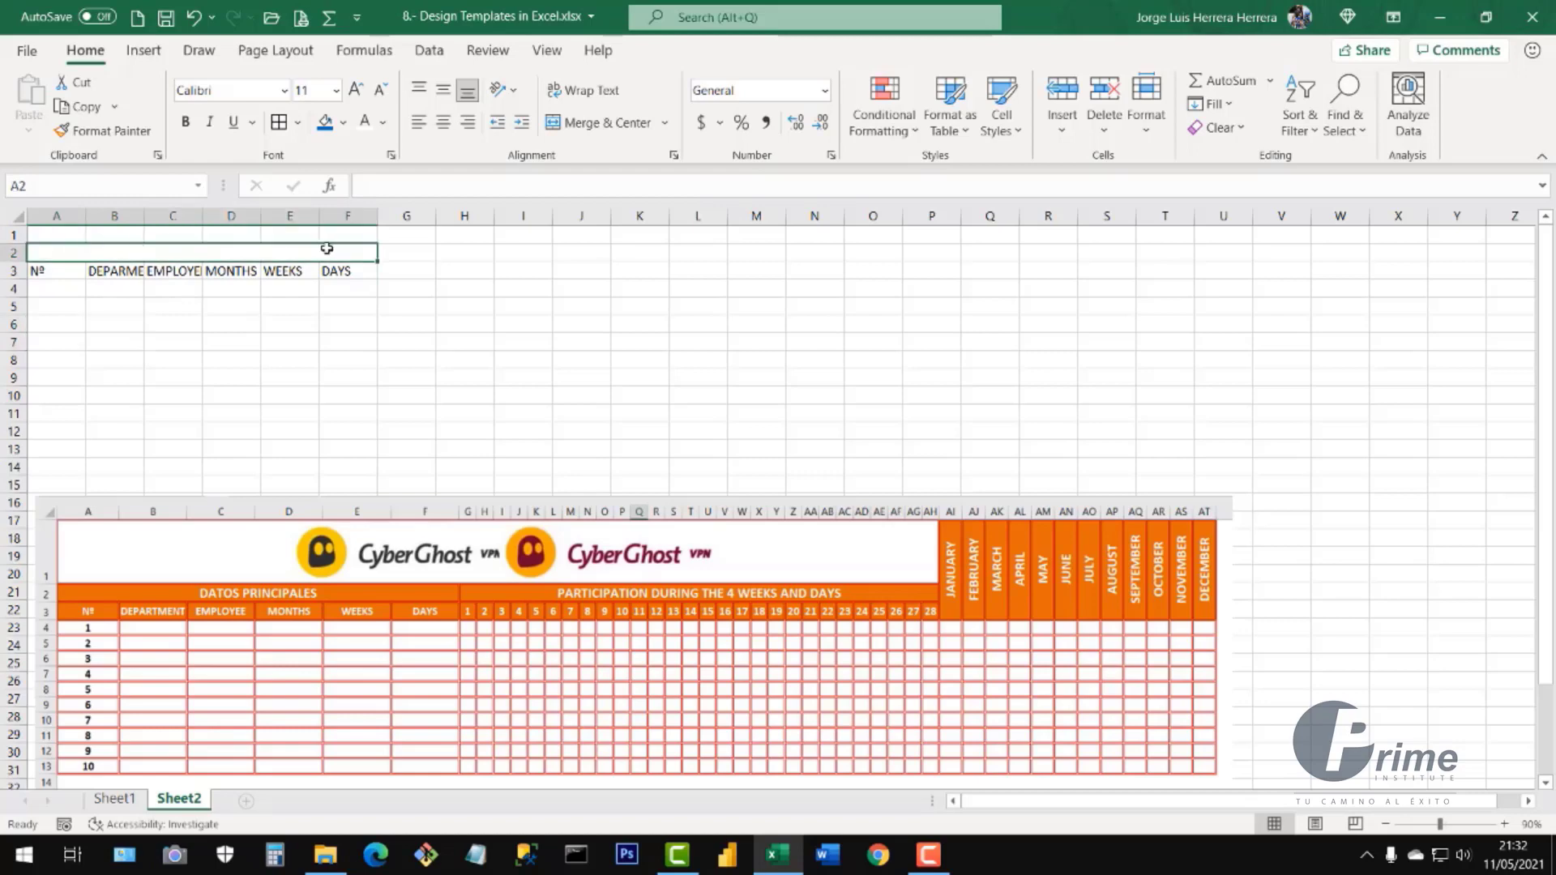
left_click(580, 127)
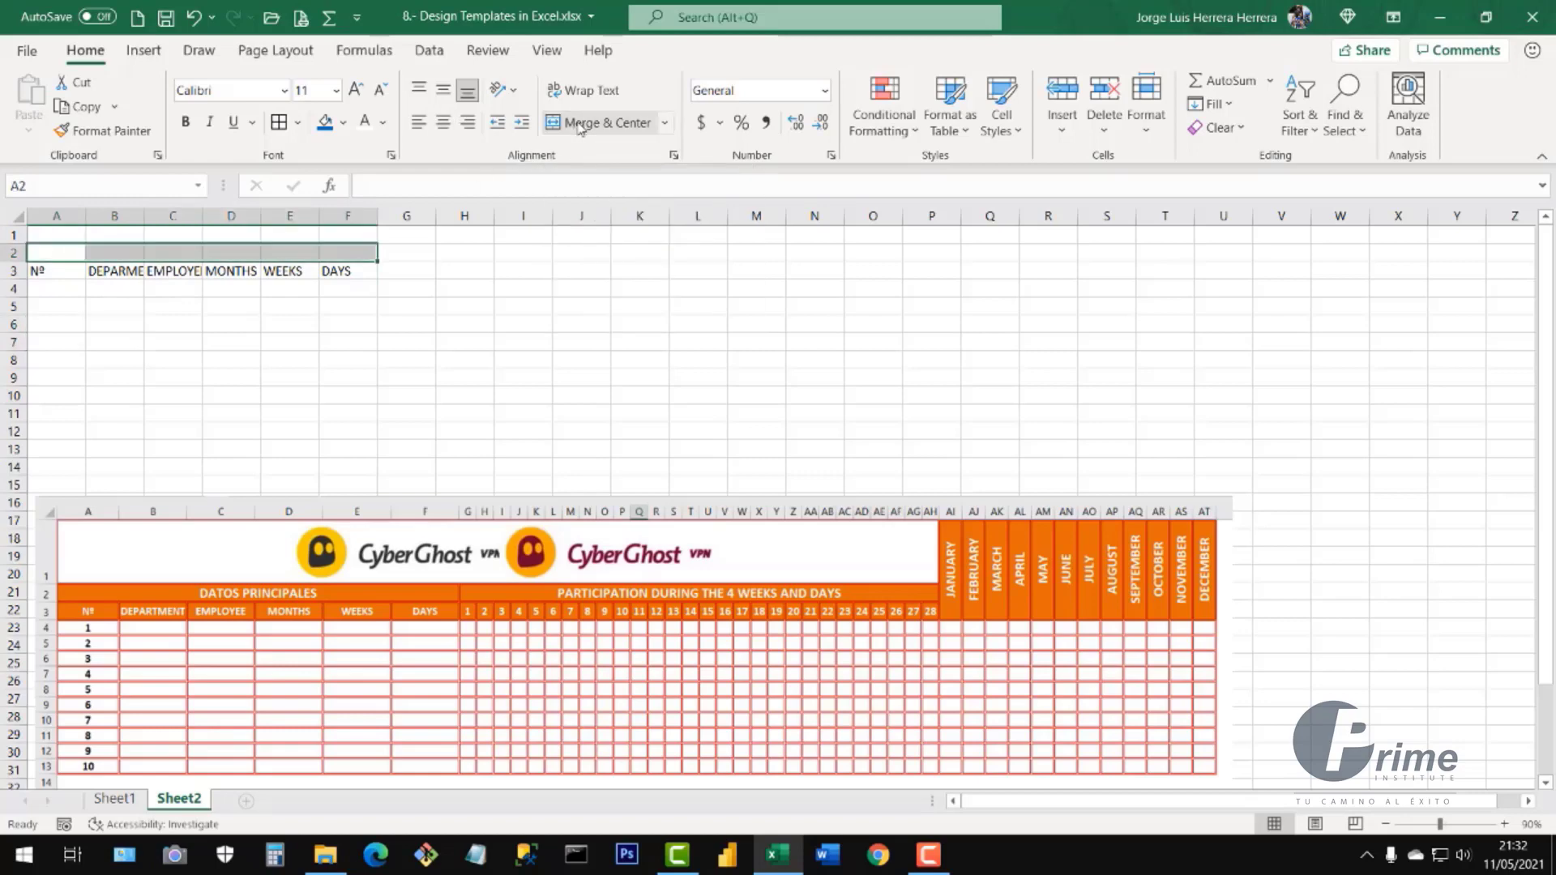
- Try merging and centering the wider range A2:I2, and unmerge it again
left_click(399, 424)
left_click_drag(79, 255, 518, 252)
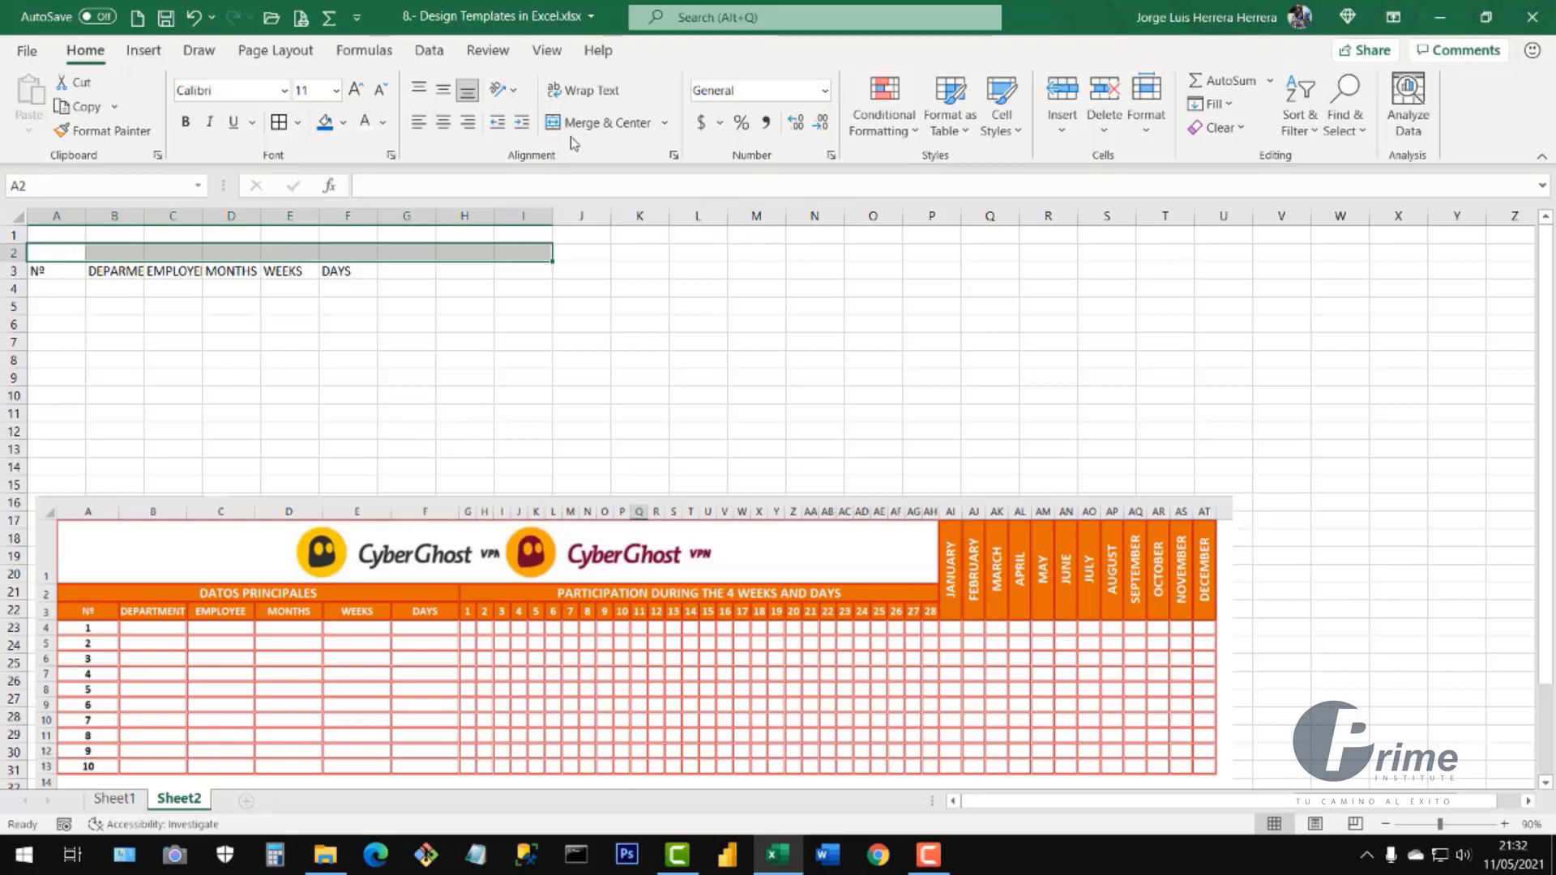
left_click(637, 344)
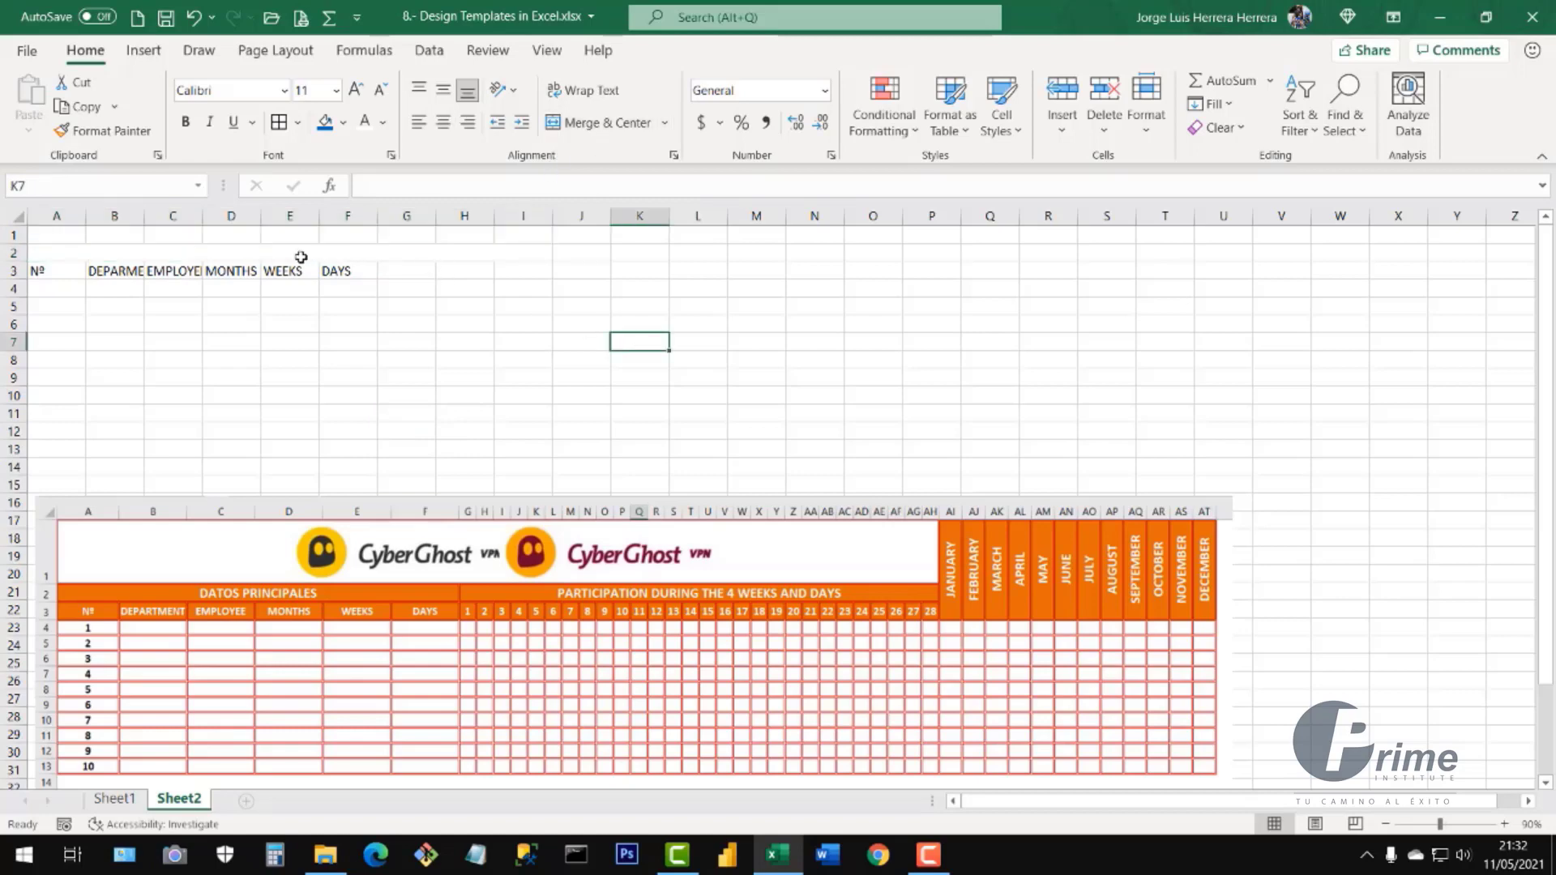
left_click(300, 257)
left_click(572, 129)
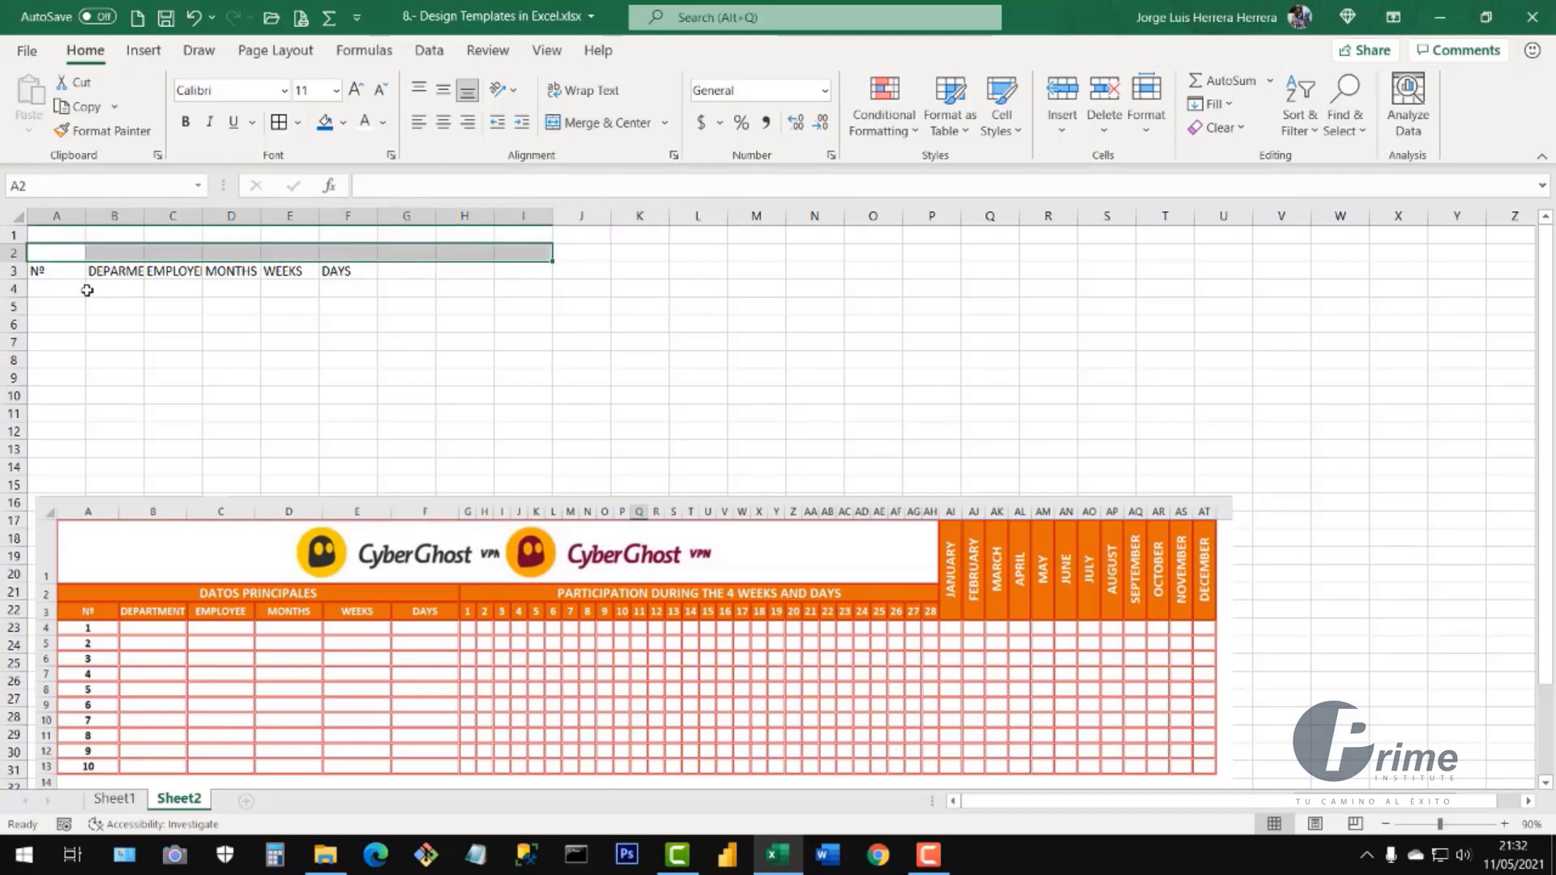
- Merge and center cells A2:F2 above the headers and enter the title MAIN DATA
left_click_drag(62, 256, 355, 257)
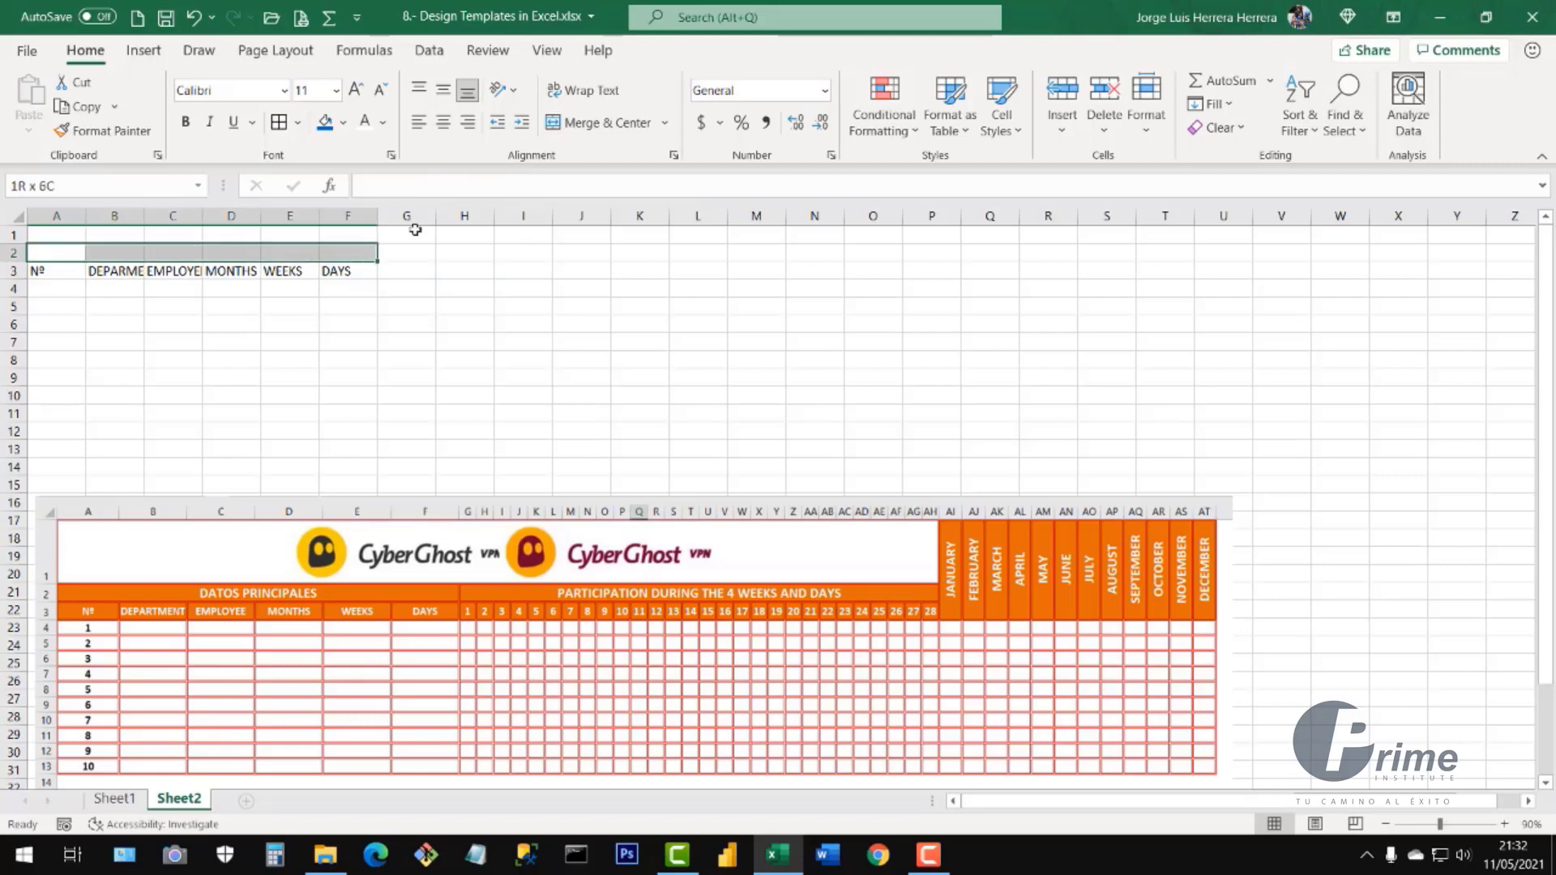
left_click(580, 128)
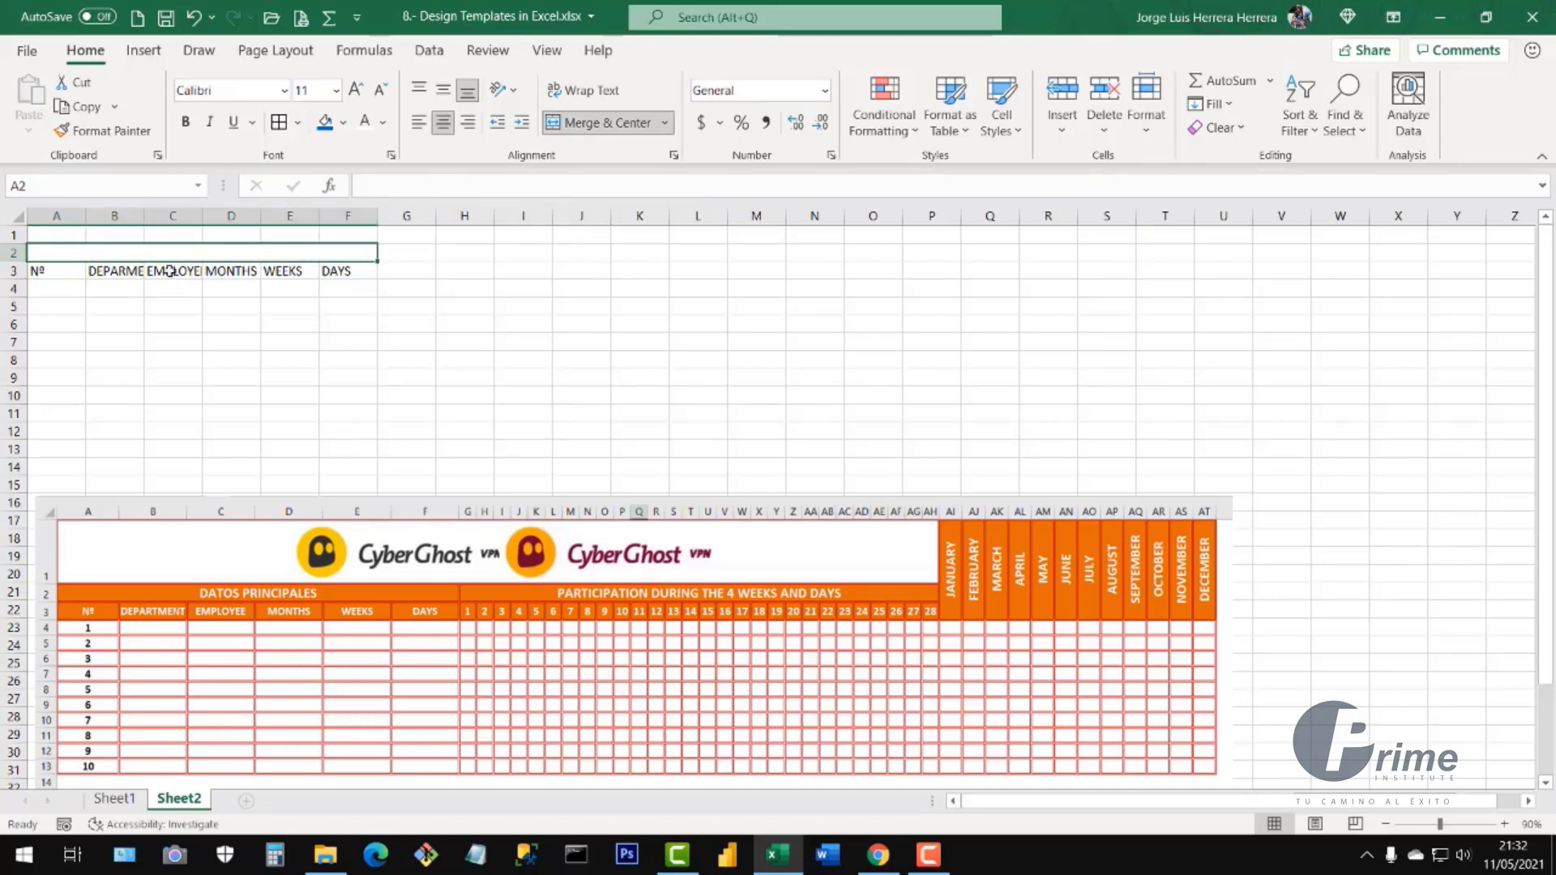
type("M")
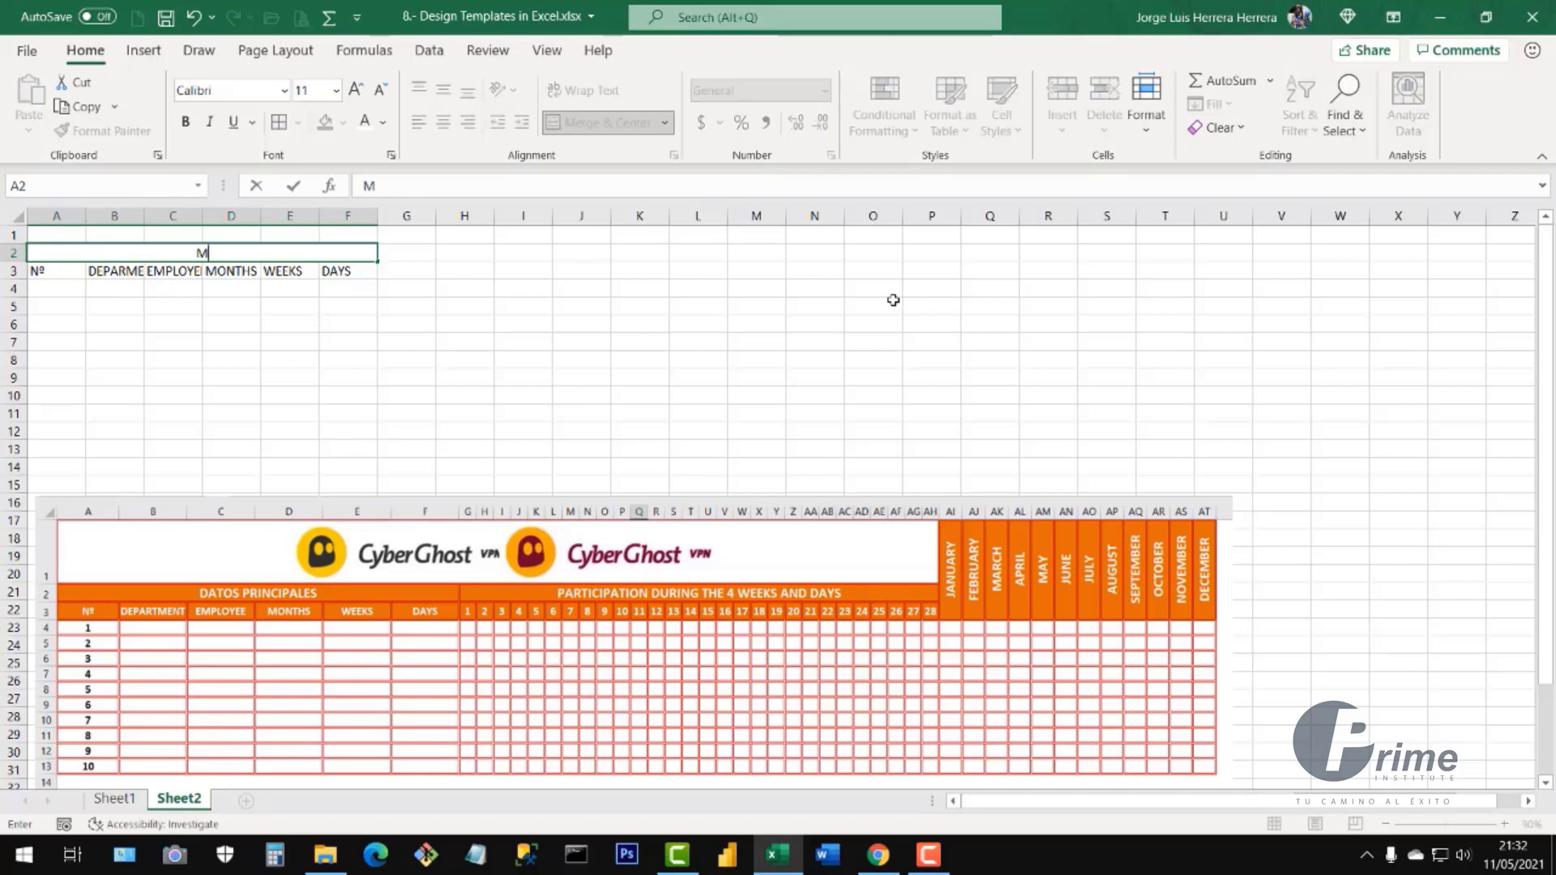
type("AIN DATA")
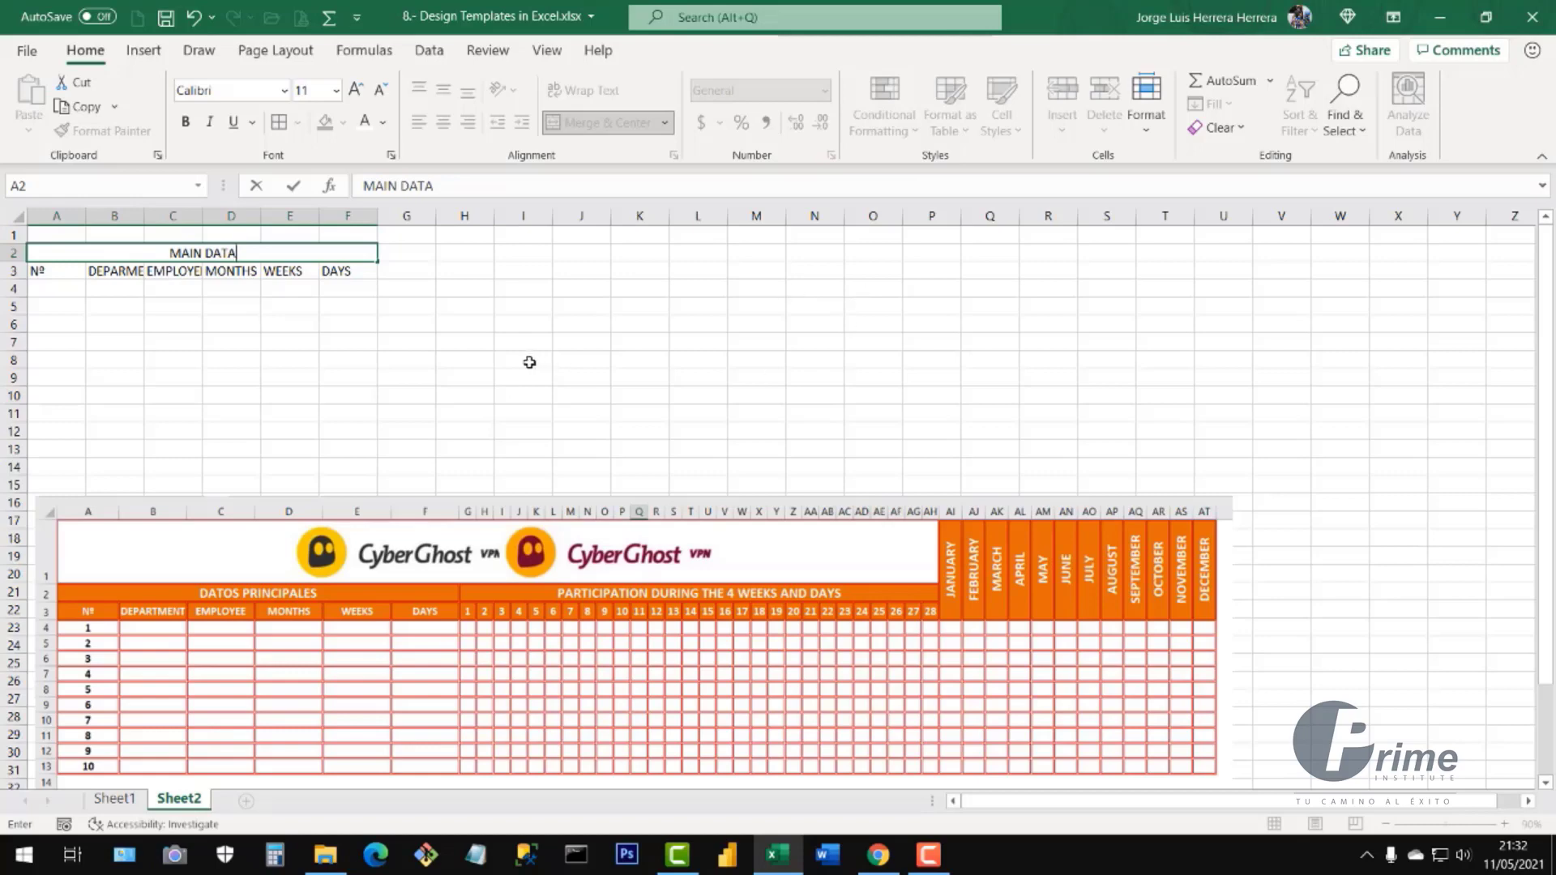
left_click(389, 337)
- Enter 1 in G3 and 2 in H3, and fill the number series along row 3 up to 16 in V3
left_click(399, 269)
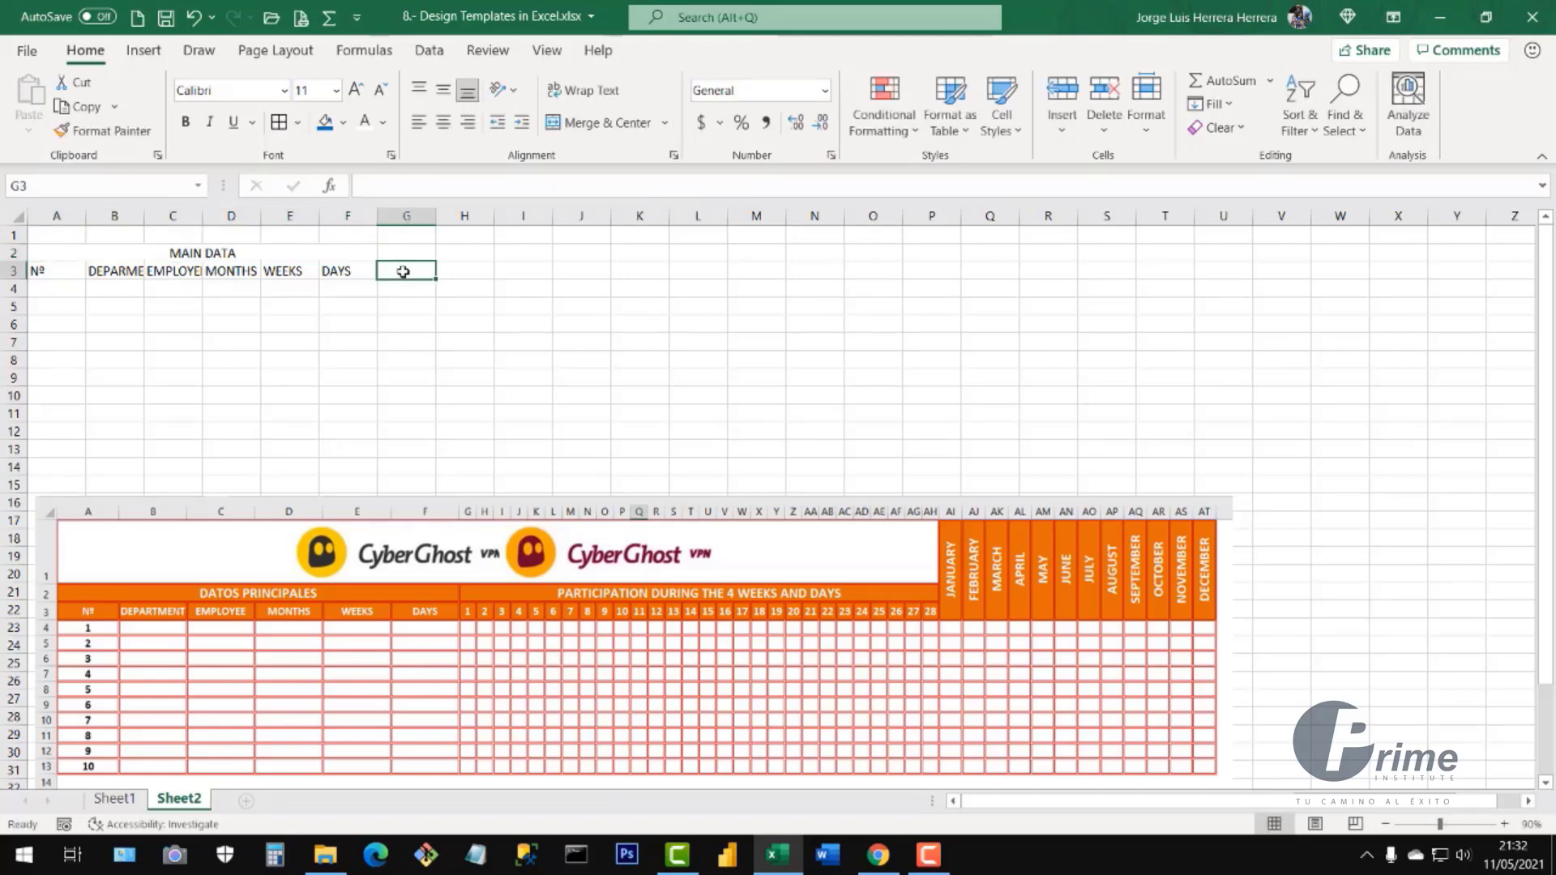
left_click(458, 272)
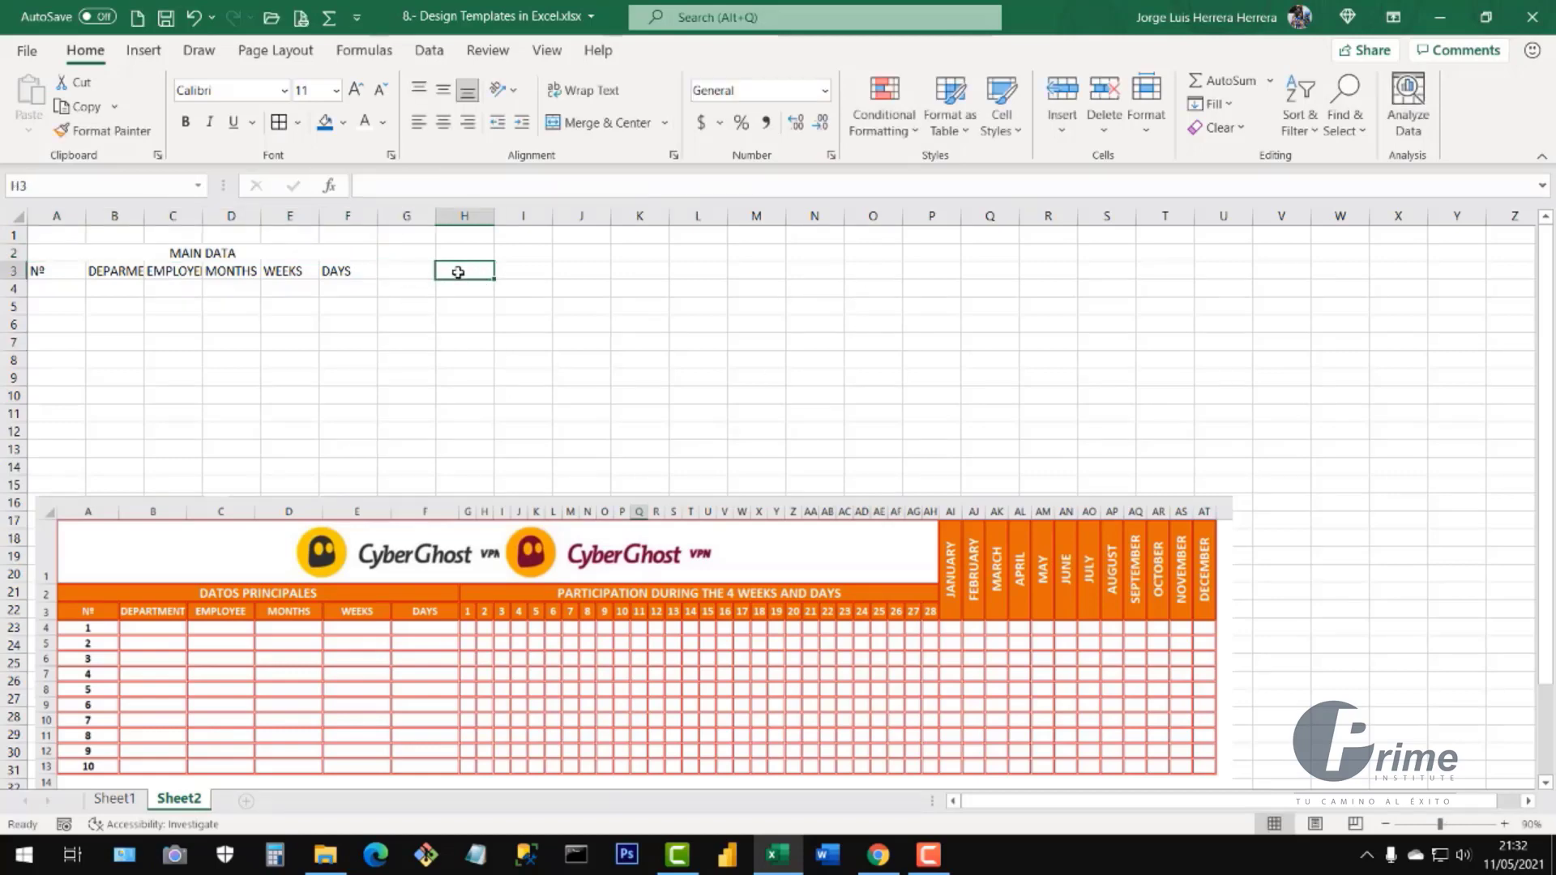
left_click(409, 273)
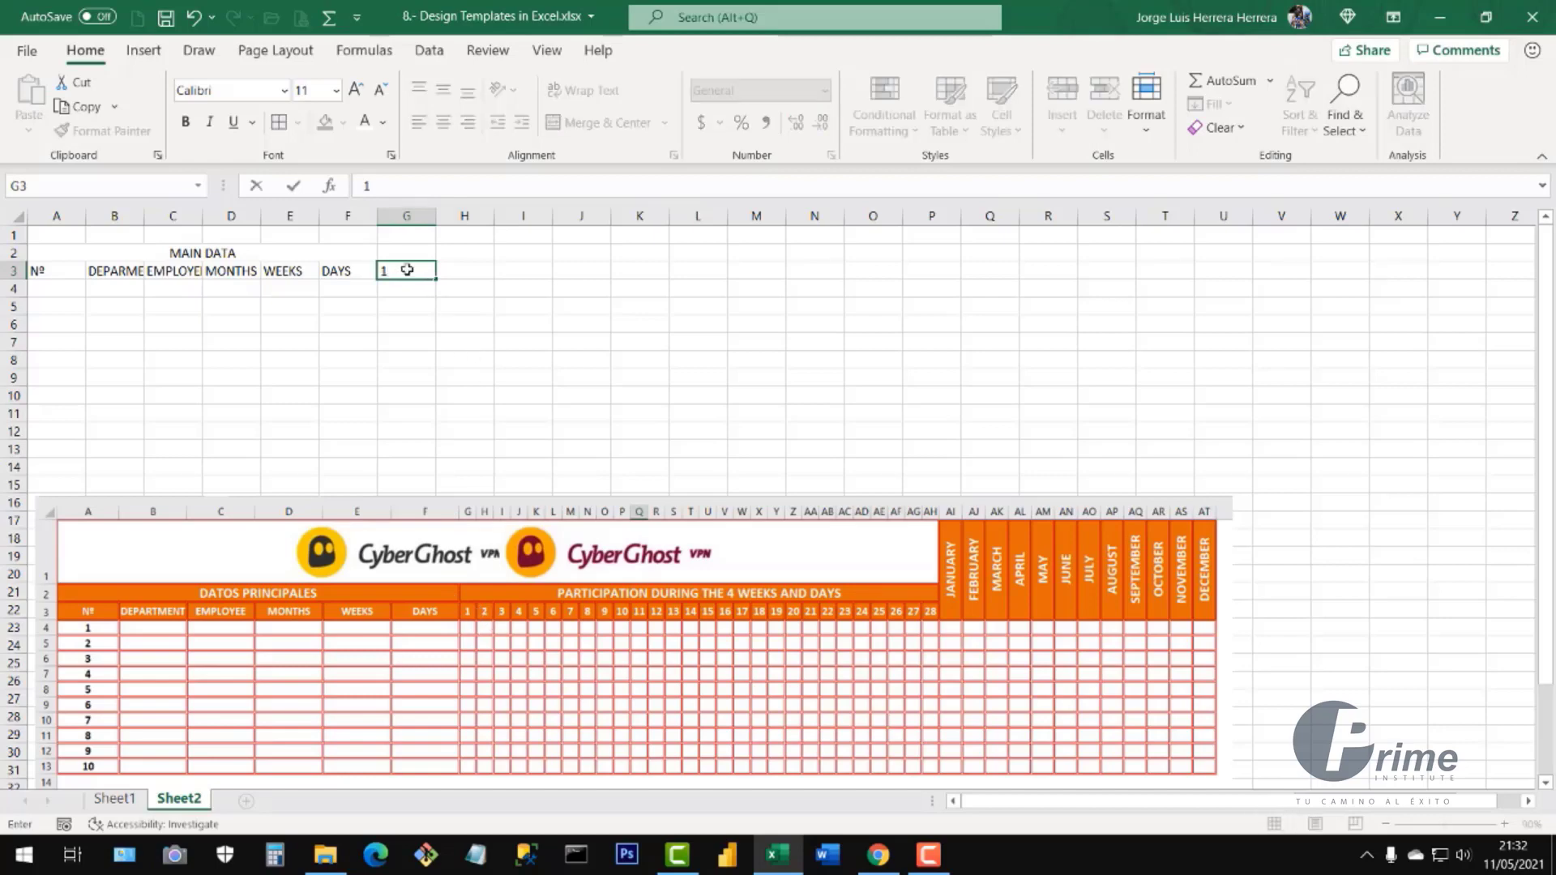
key("Right")
type("2")
key("Return")
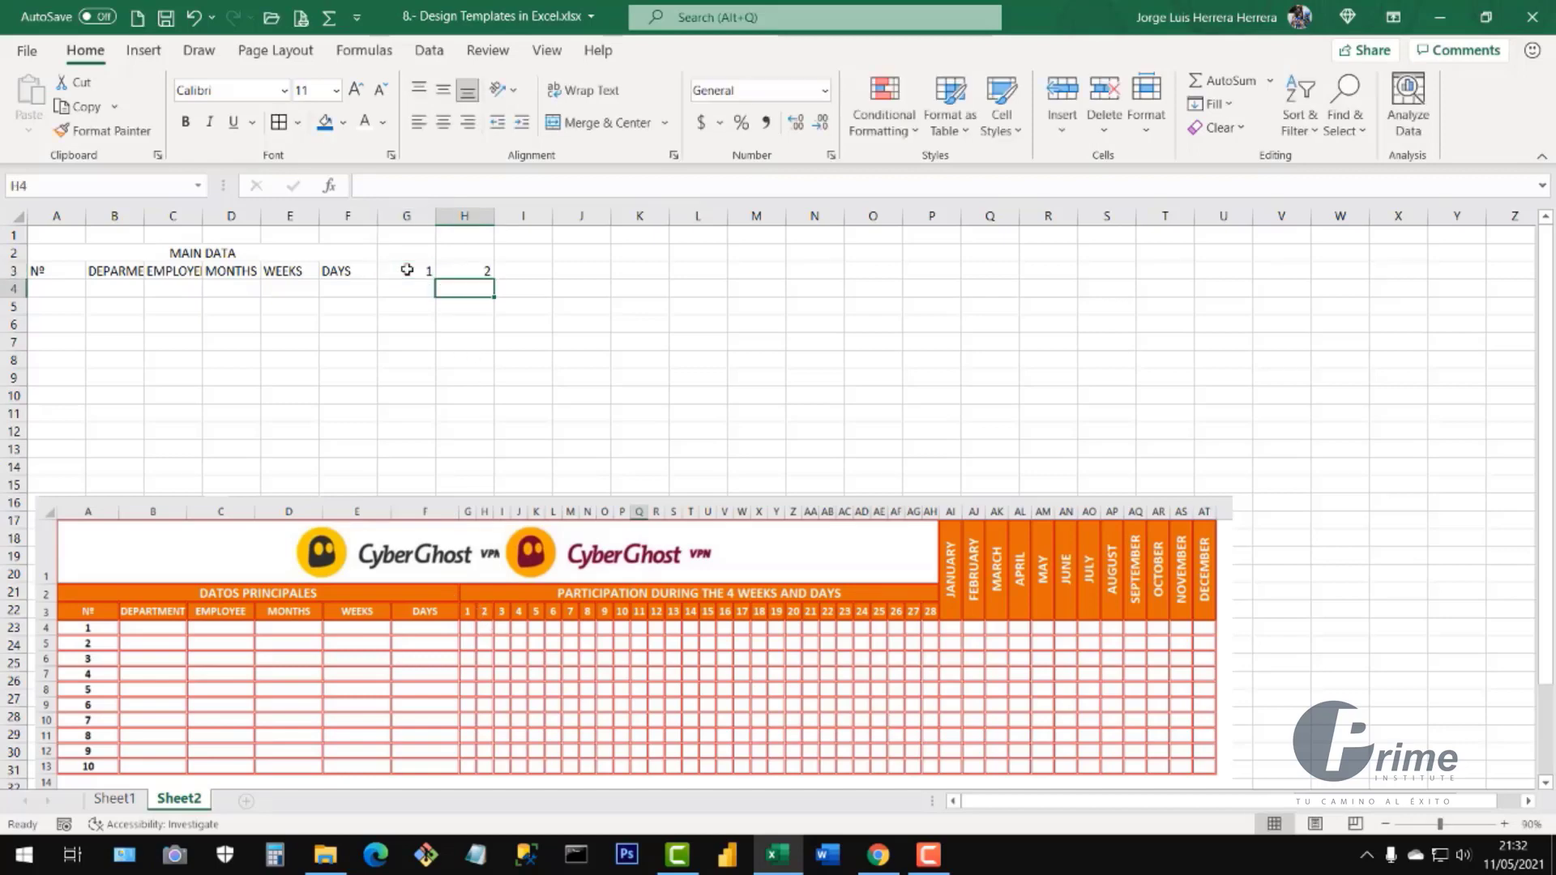
left_click_drag(423, 274, 1285, 277)
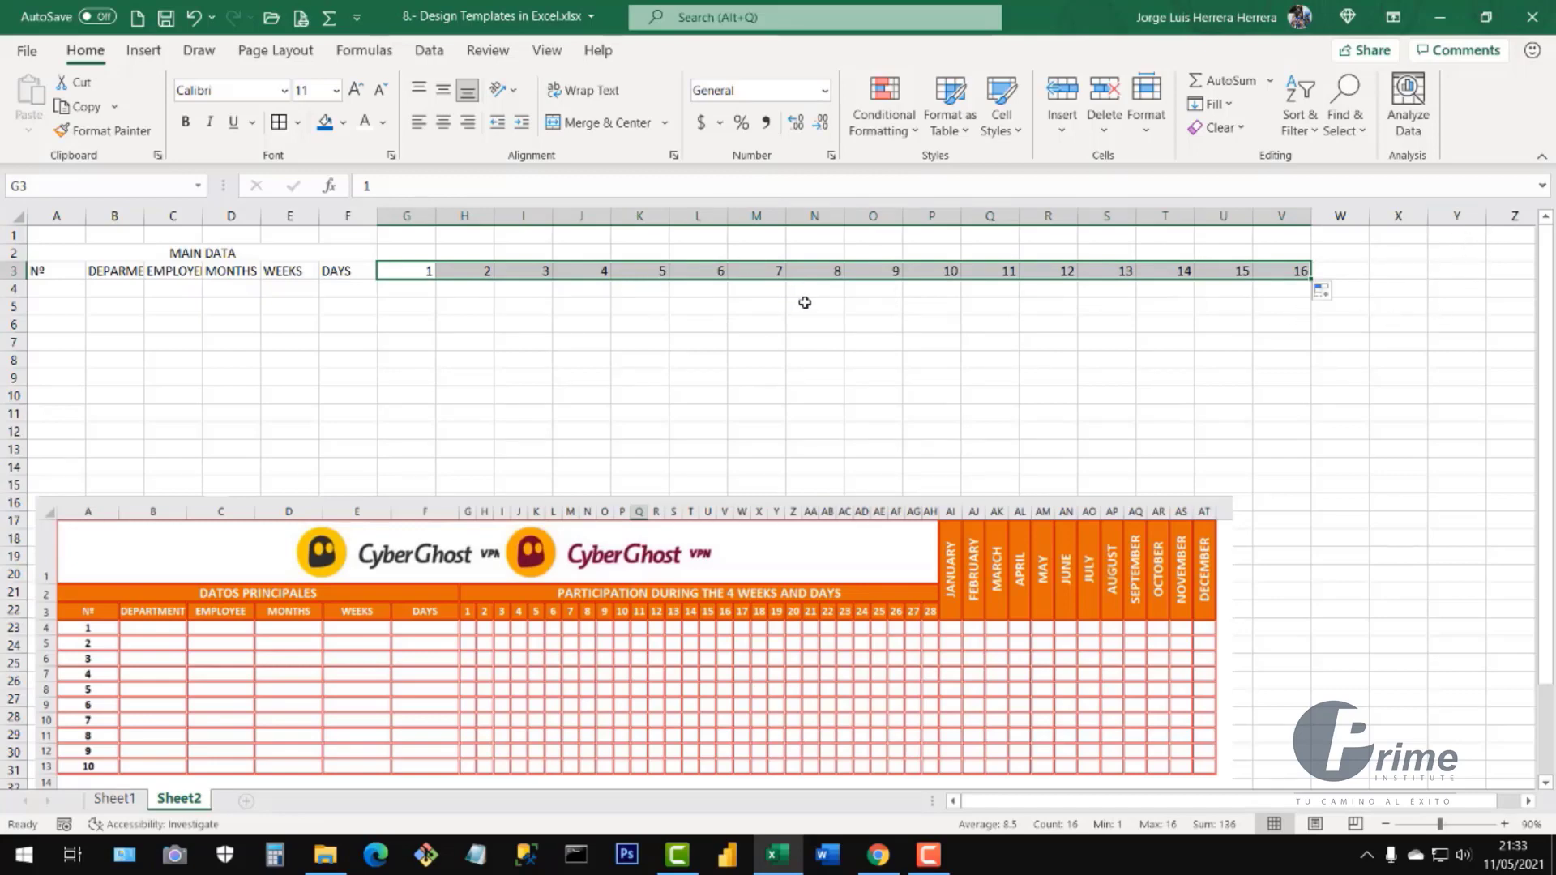
- Narrow columns G through V together so they just fit the day numbers
left_click(414, 215)
left_click_drag(680, 217, 1280, 217)
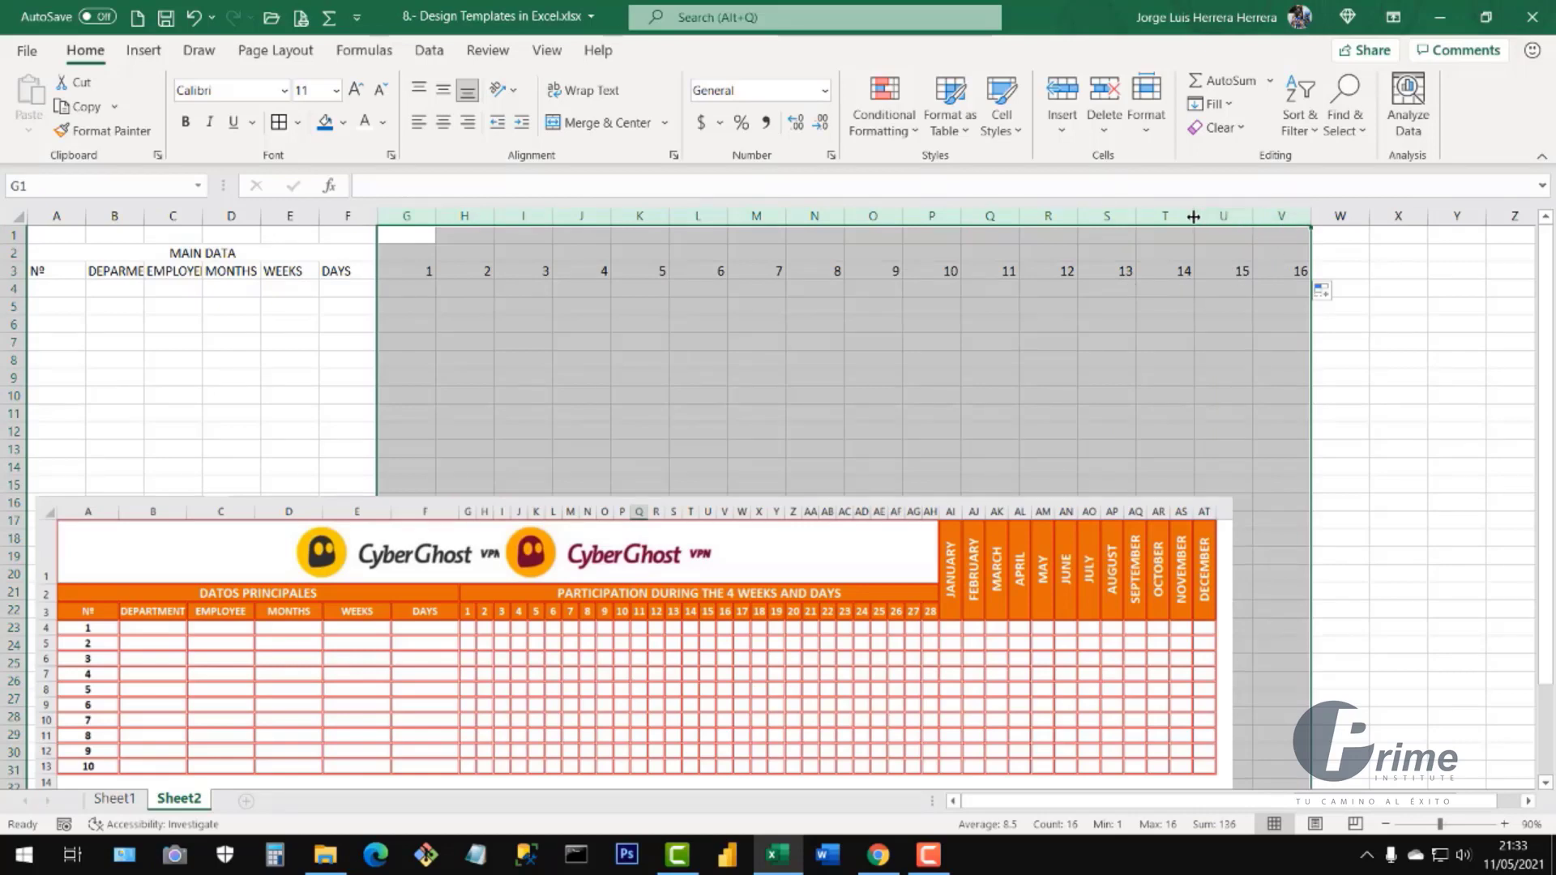
left_click_drag(1188, 218, 1160, 218)
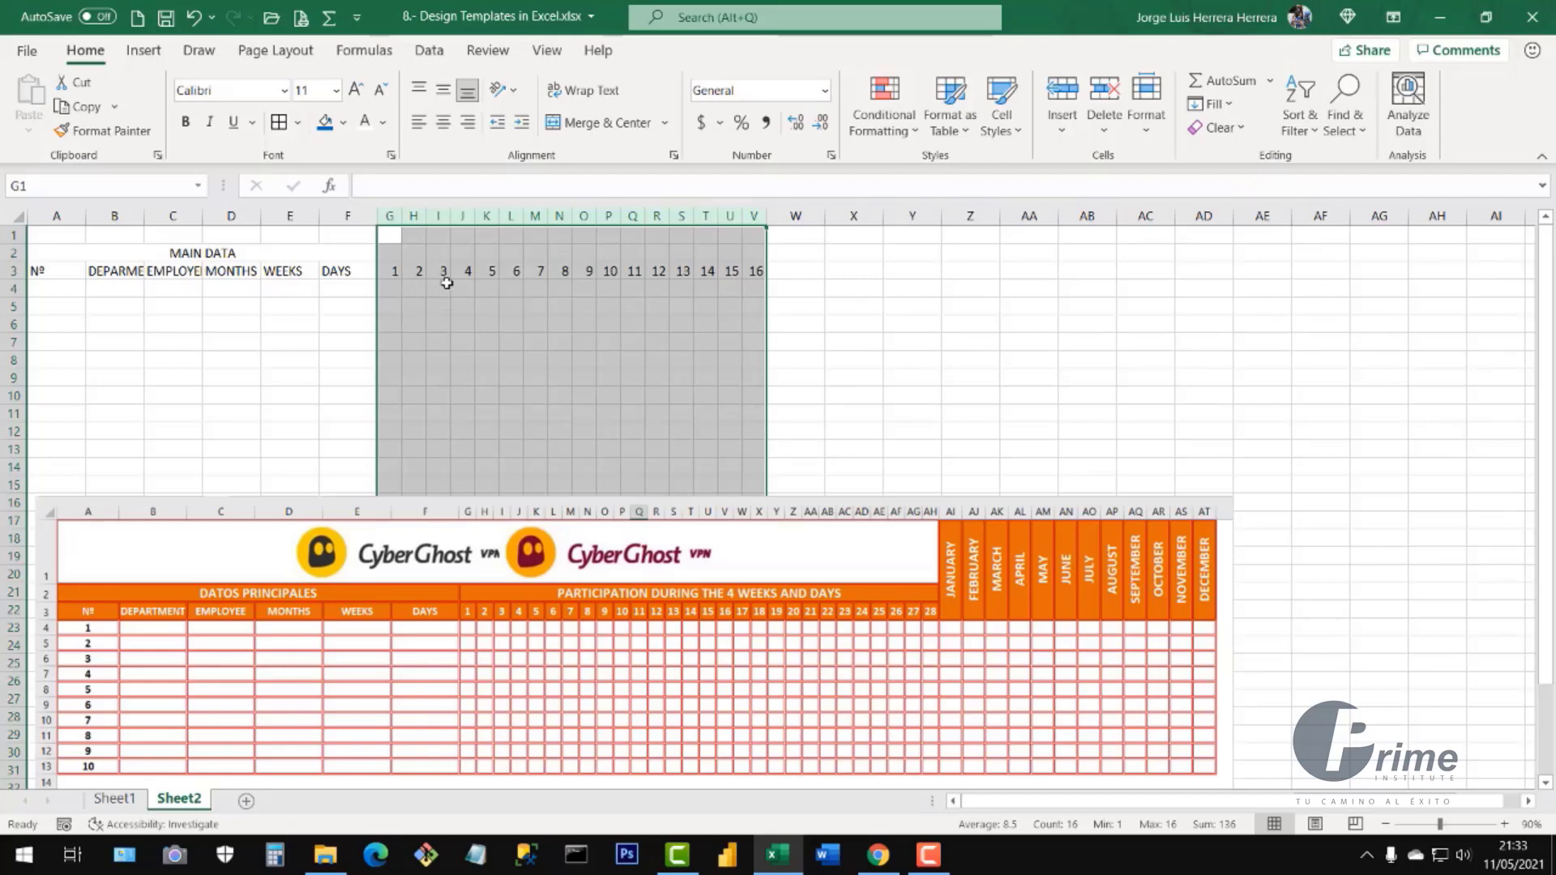
- Try extending the day numbers to AF3 from U3:V3 and from V3 alone, undoing each fill
left_click_drag(731, 275, 1349, 280)
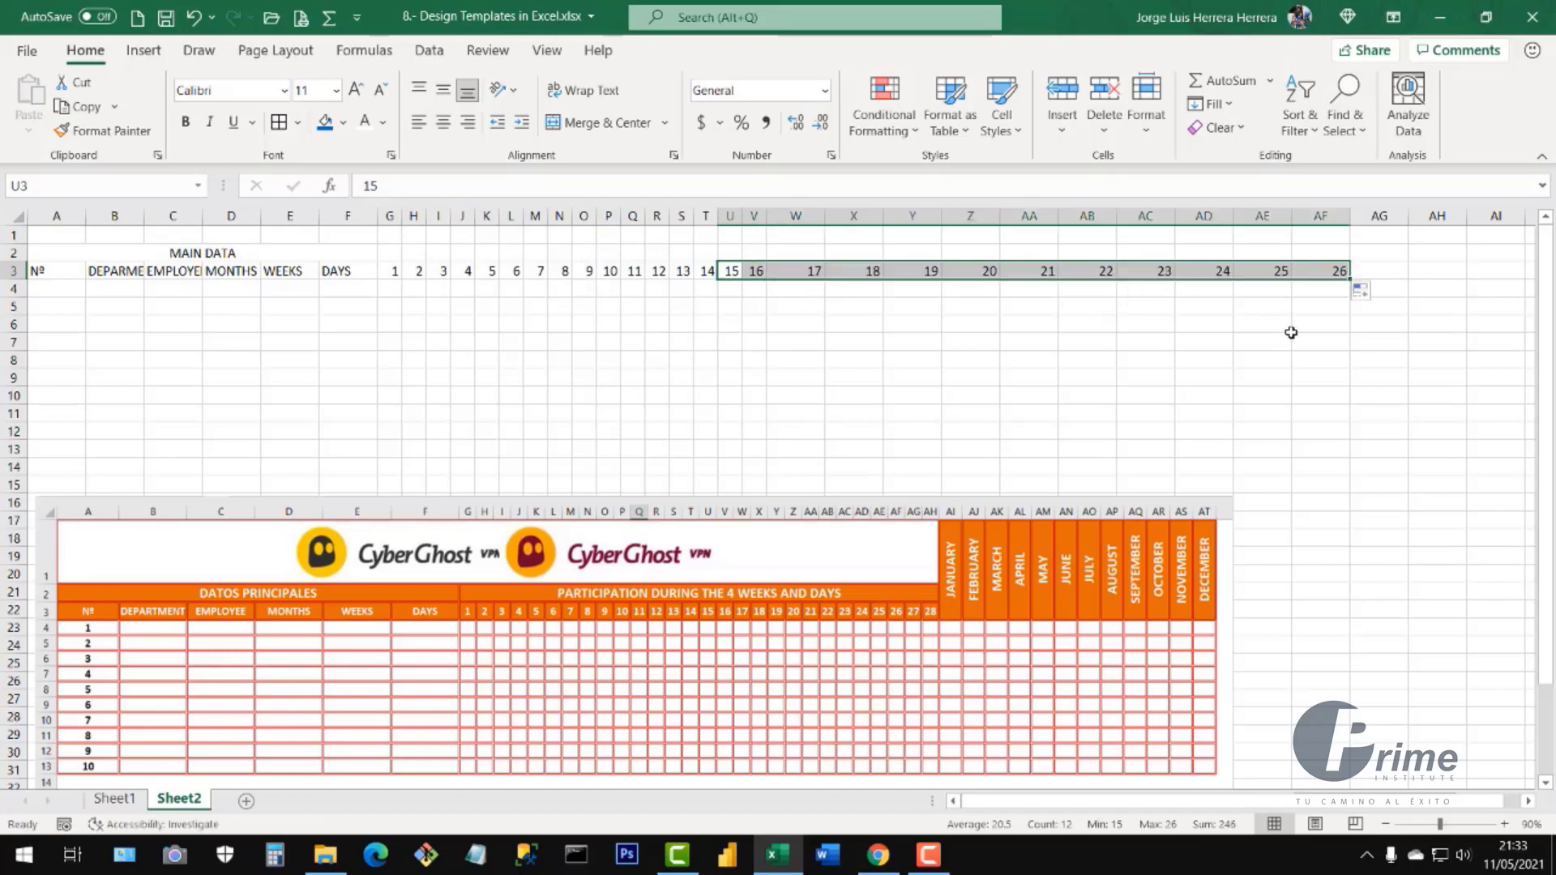
key("ctrl+z")
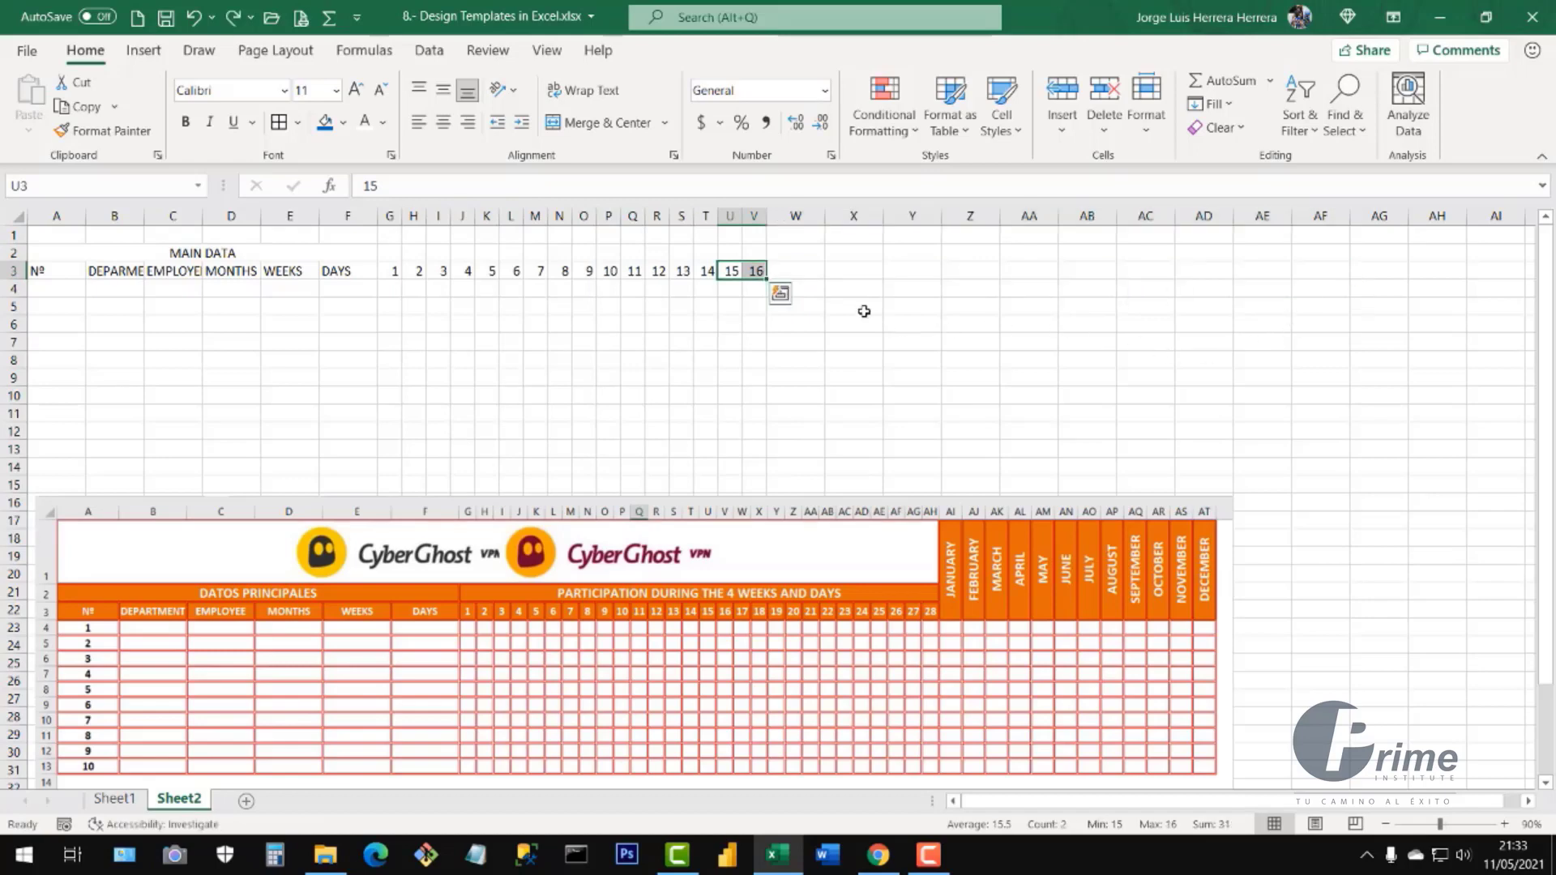
left_click(754, 271)
left_click_drag(766, 278, 1349, 284)
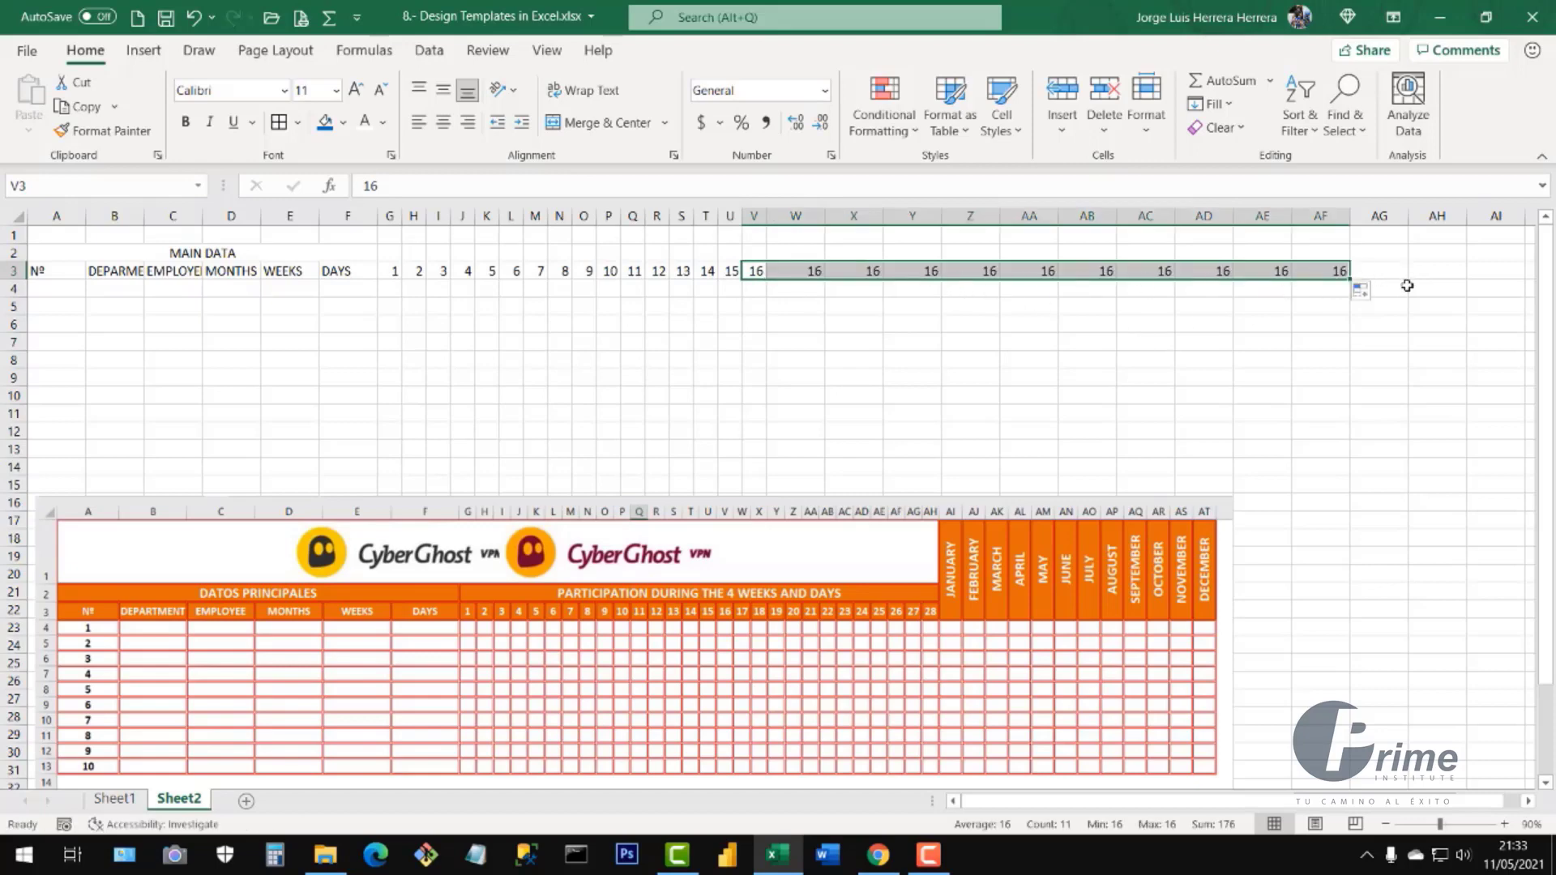
key("ctrl+z")
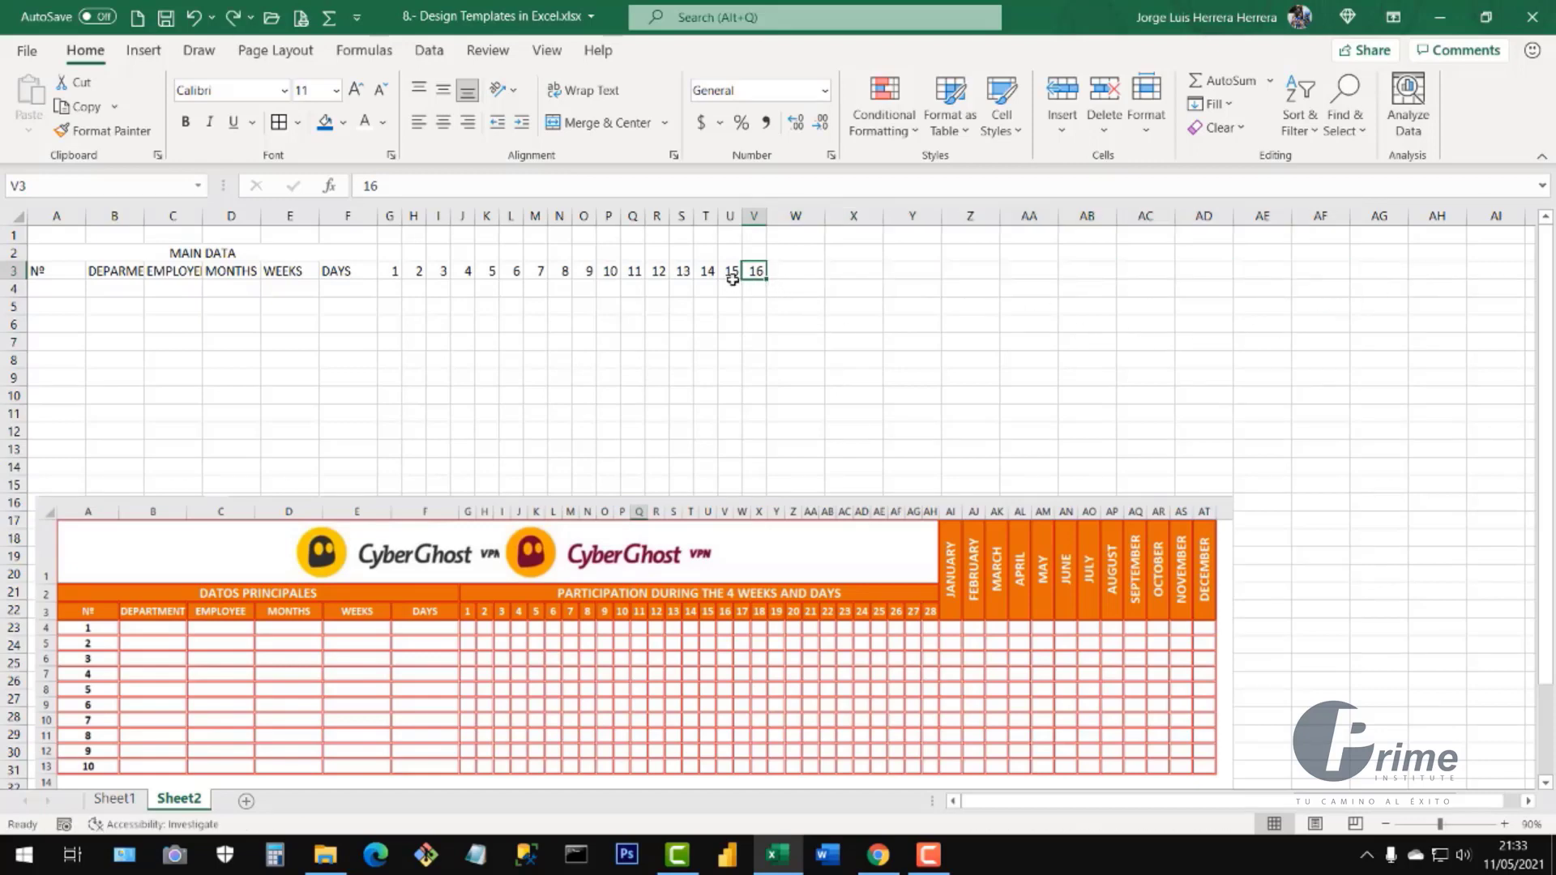
- Extend the day series from U3:V3 along row 3 up to 28 in AH3
left_click_drag(729, 272, 1455, 280)
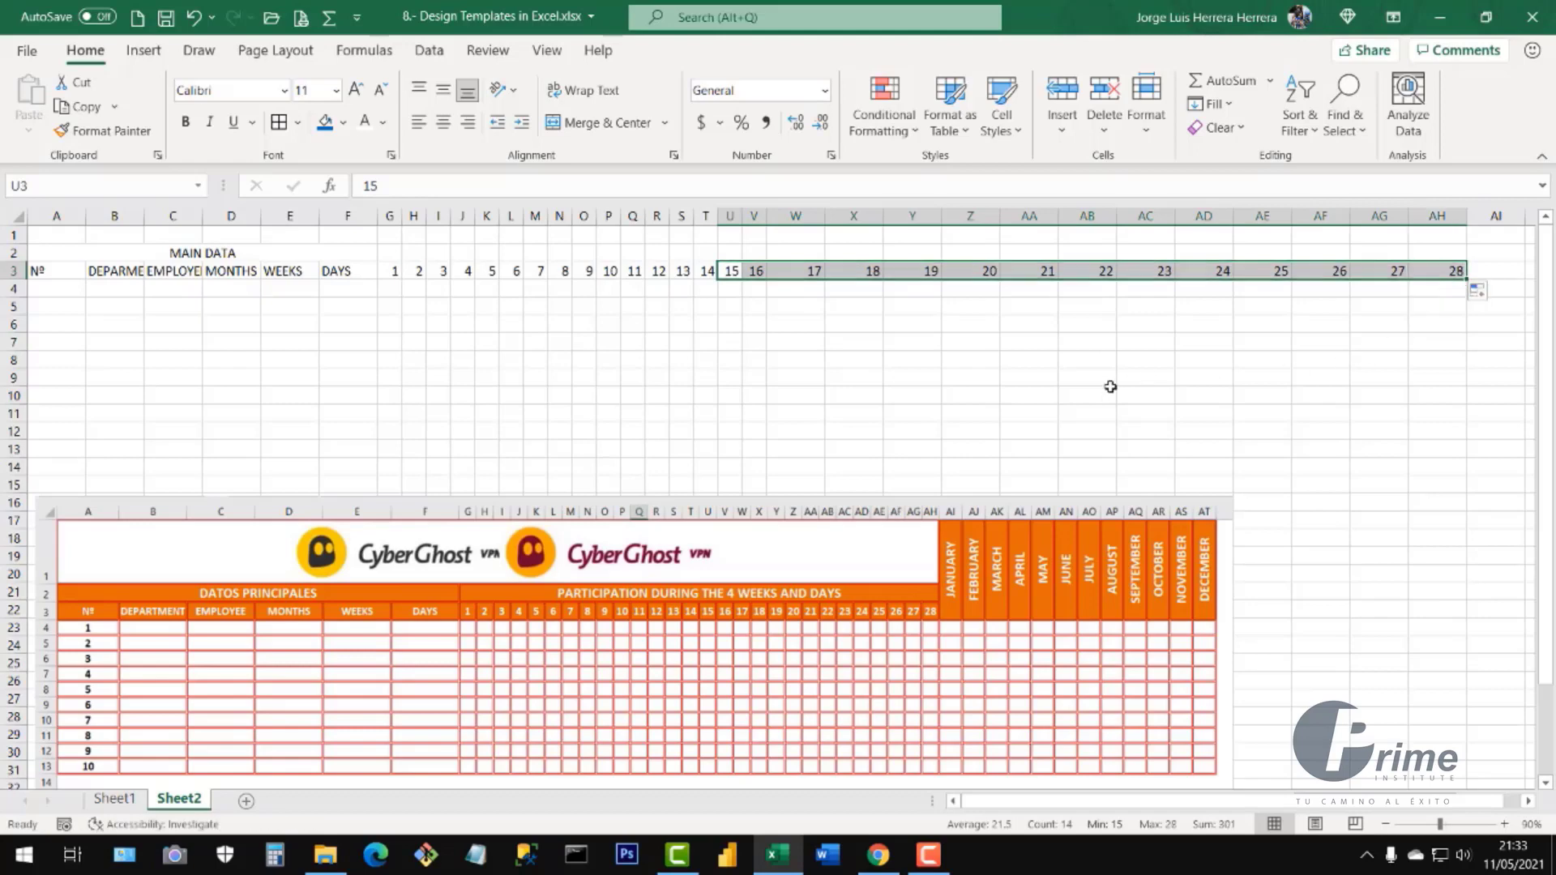
left_click(1083, 392)
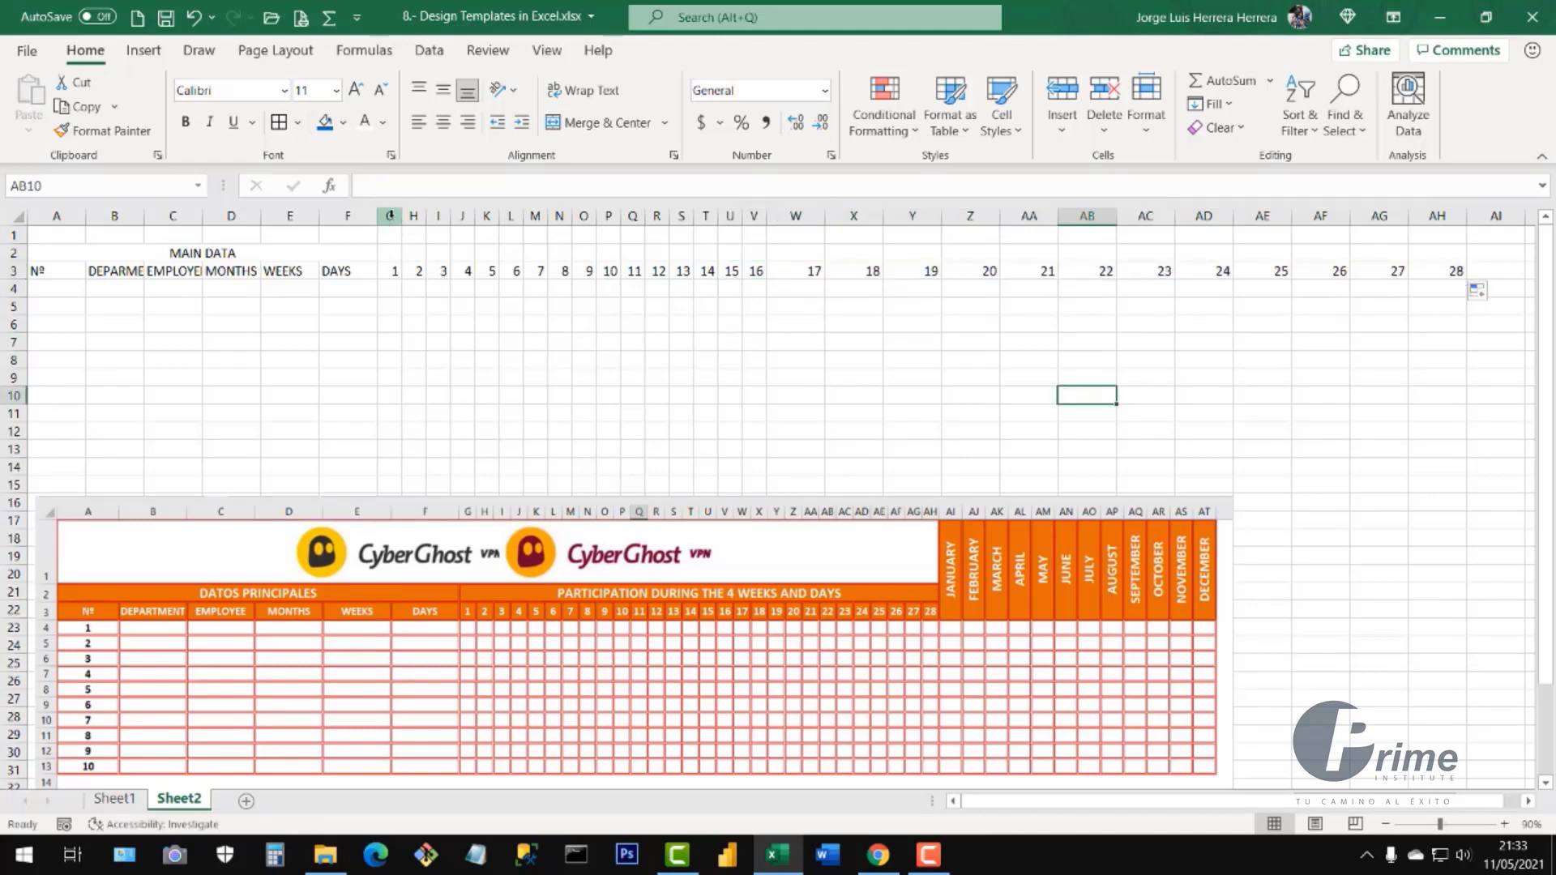
- Narrow columns G through AH together to fit the day numbers 1 to 28
left_click_drag(389, 216, 1375, 223)
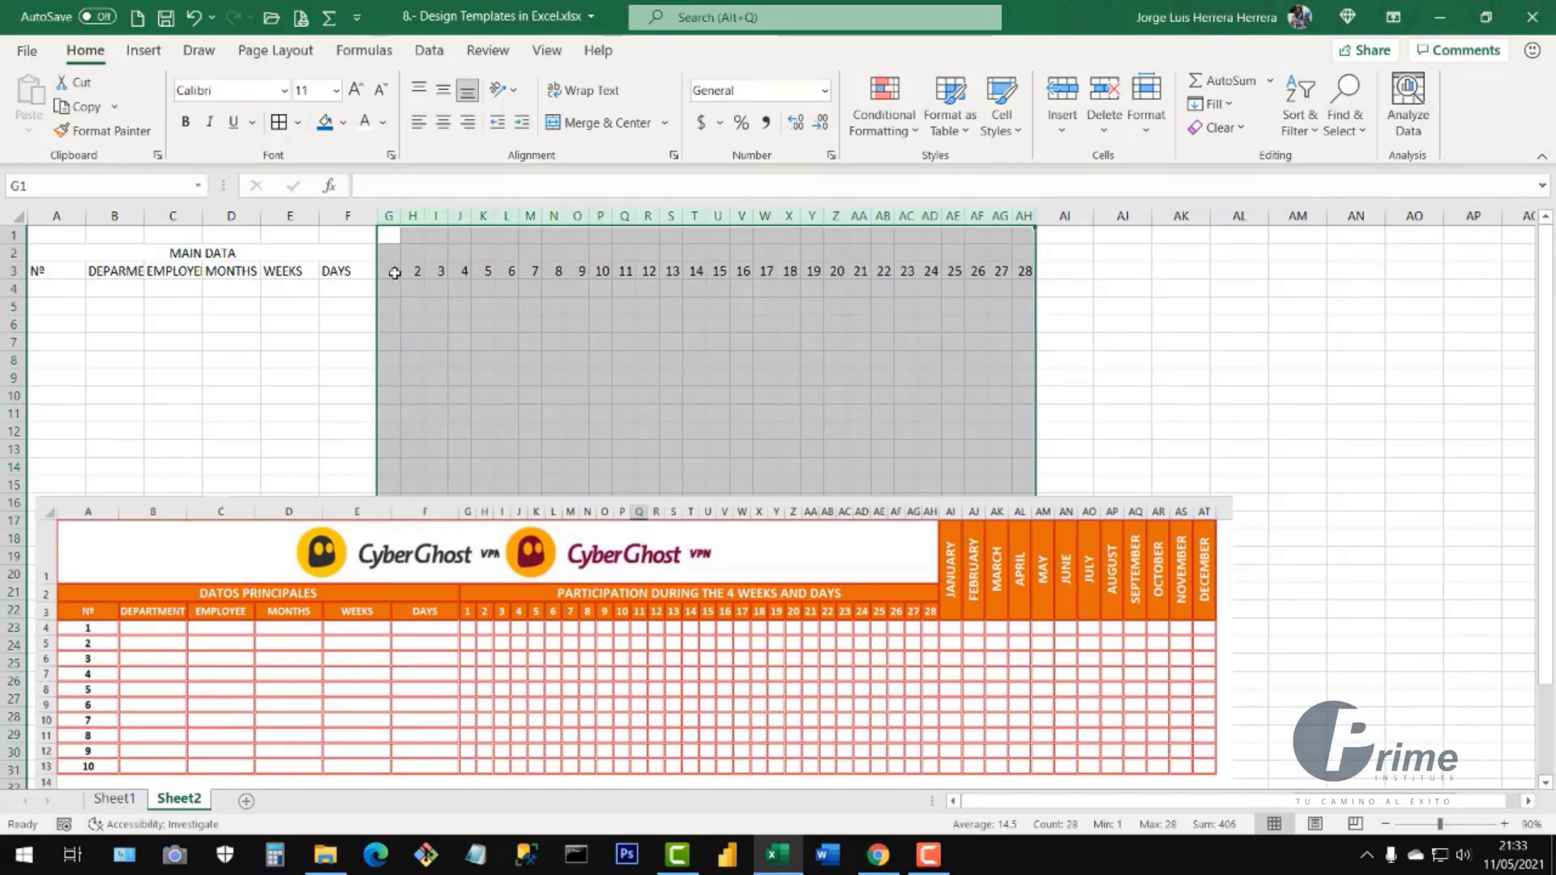
left_click_drag(395, 273, 1045, 272)
left_click(976, 377)
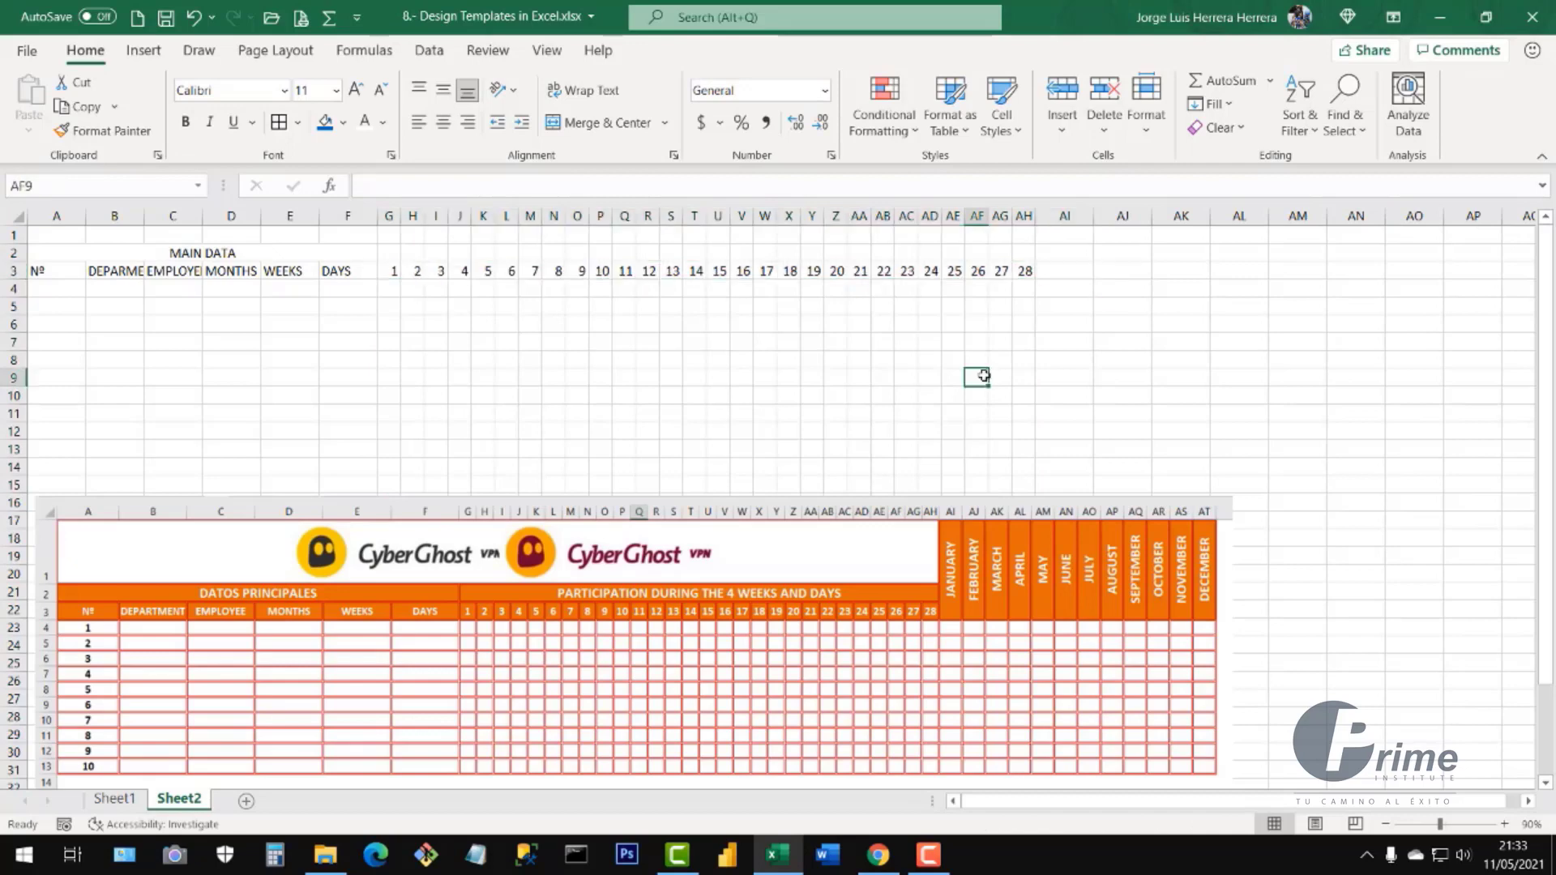
- Undo the column narrowing and the day number fills back to only 1 and 2 in G3:H3
key("ctrl+z")
key("ctrl+z")
key("ctrl+z")
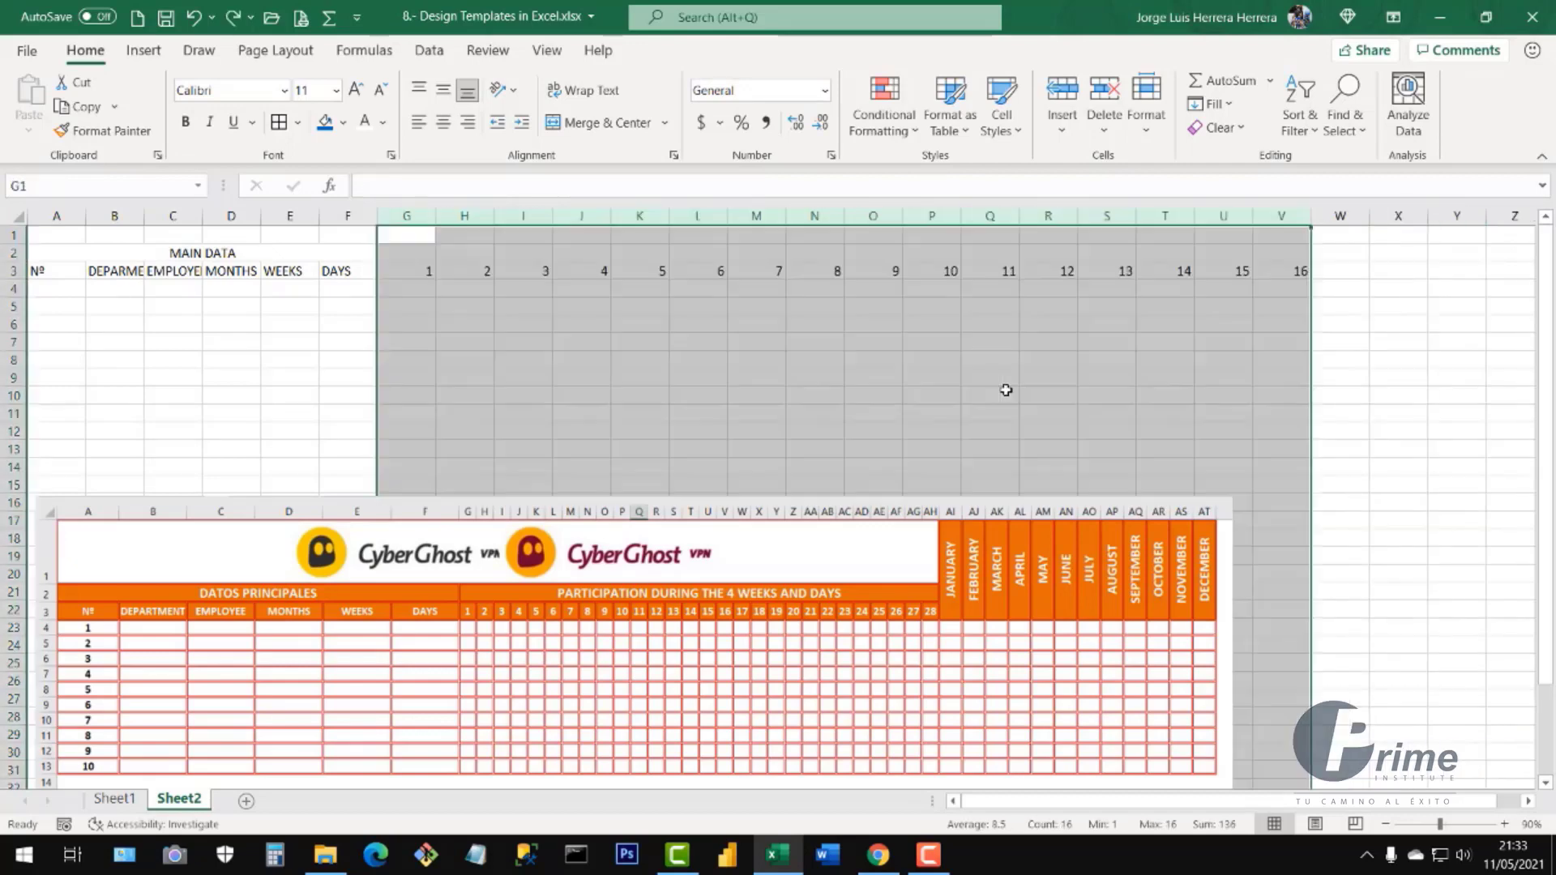
key("ctrl+z")
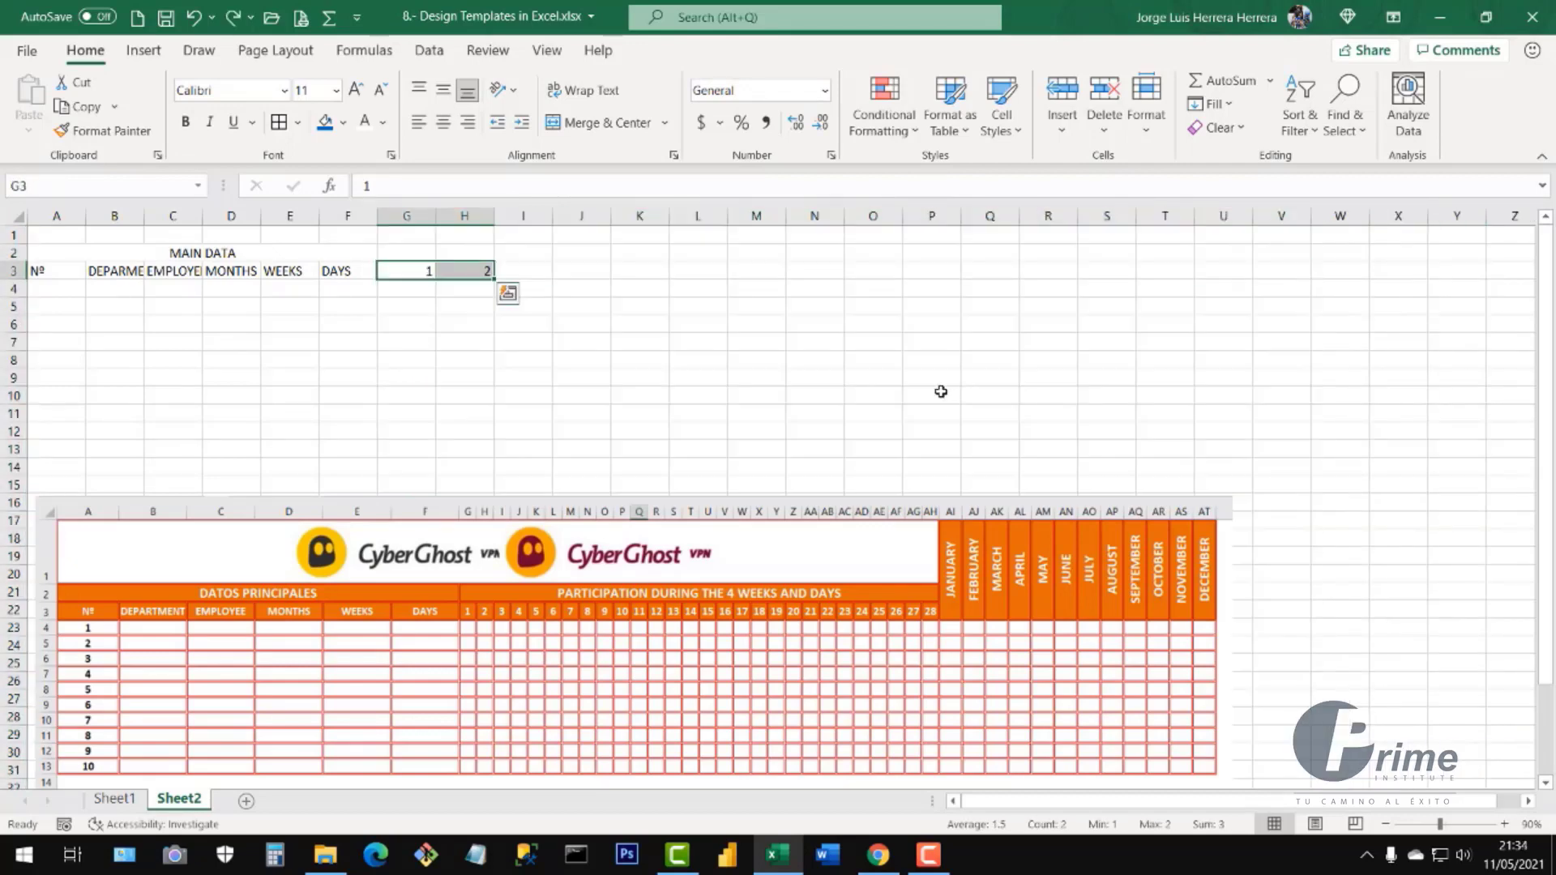
- Fill the number series from G3:H3 along row 3 up to 28 in AH3
left_click(408, 271)
left_click(458, 271)
left_click(420, 275)
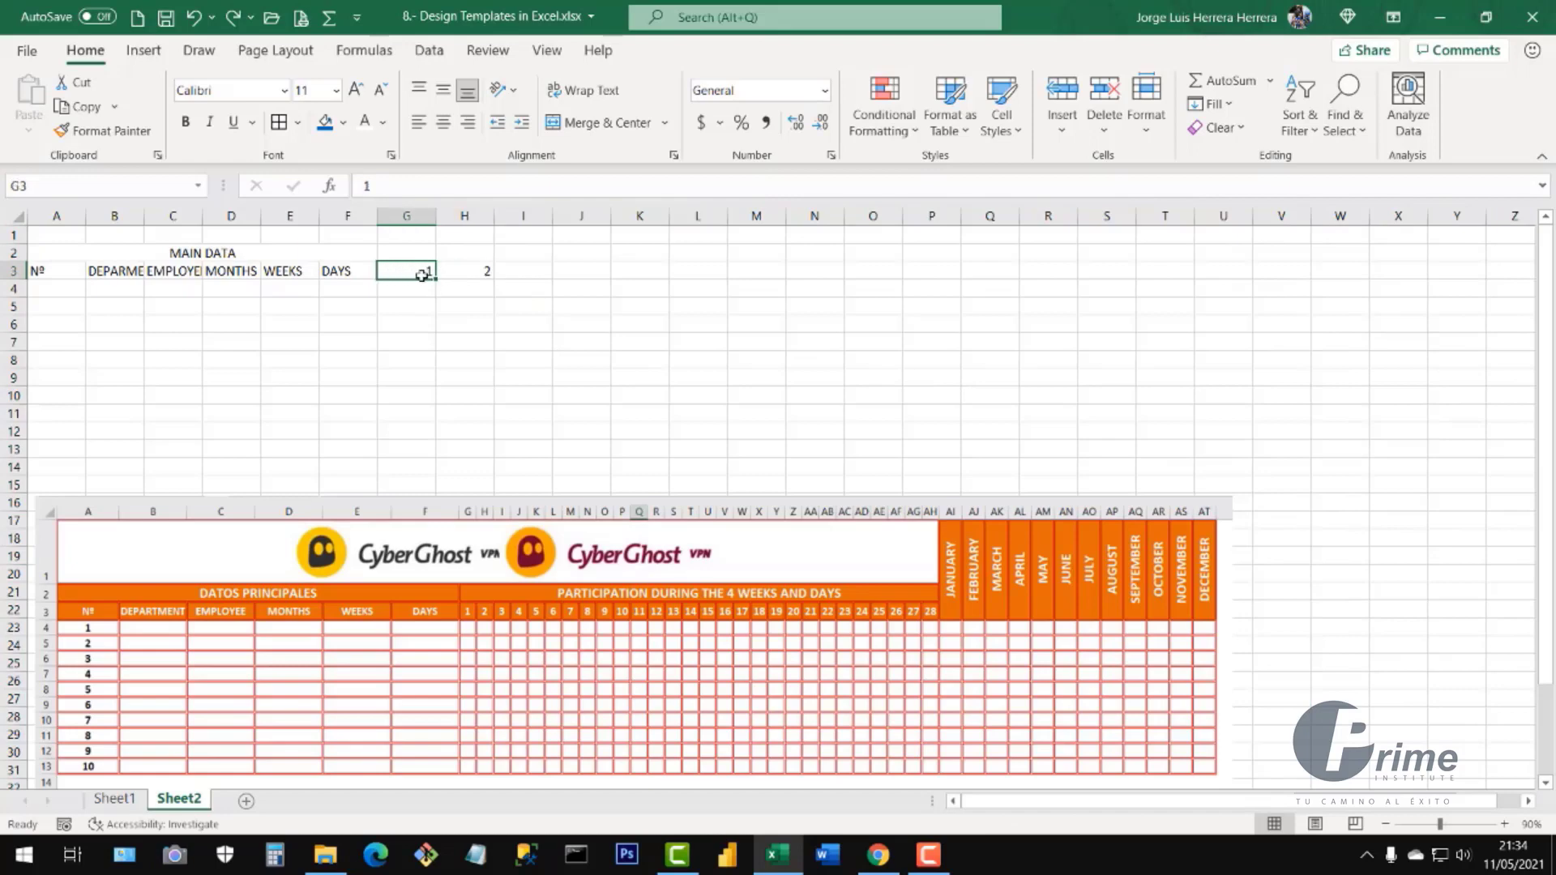
left_click_drag(418, 273, 462, 272)
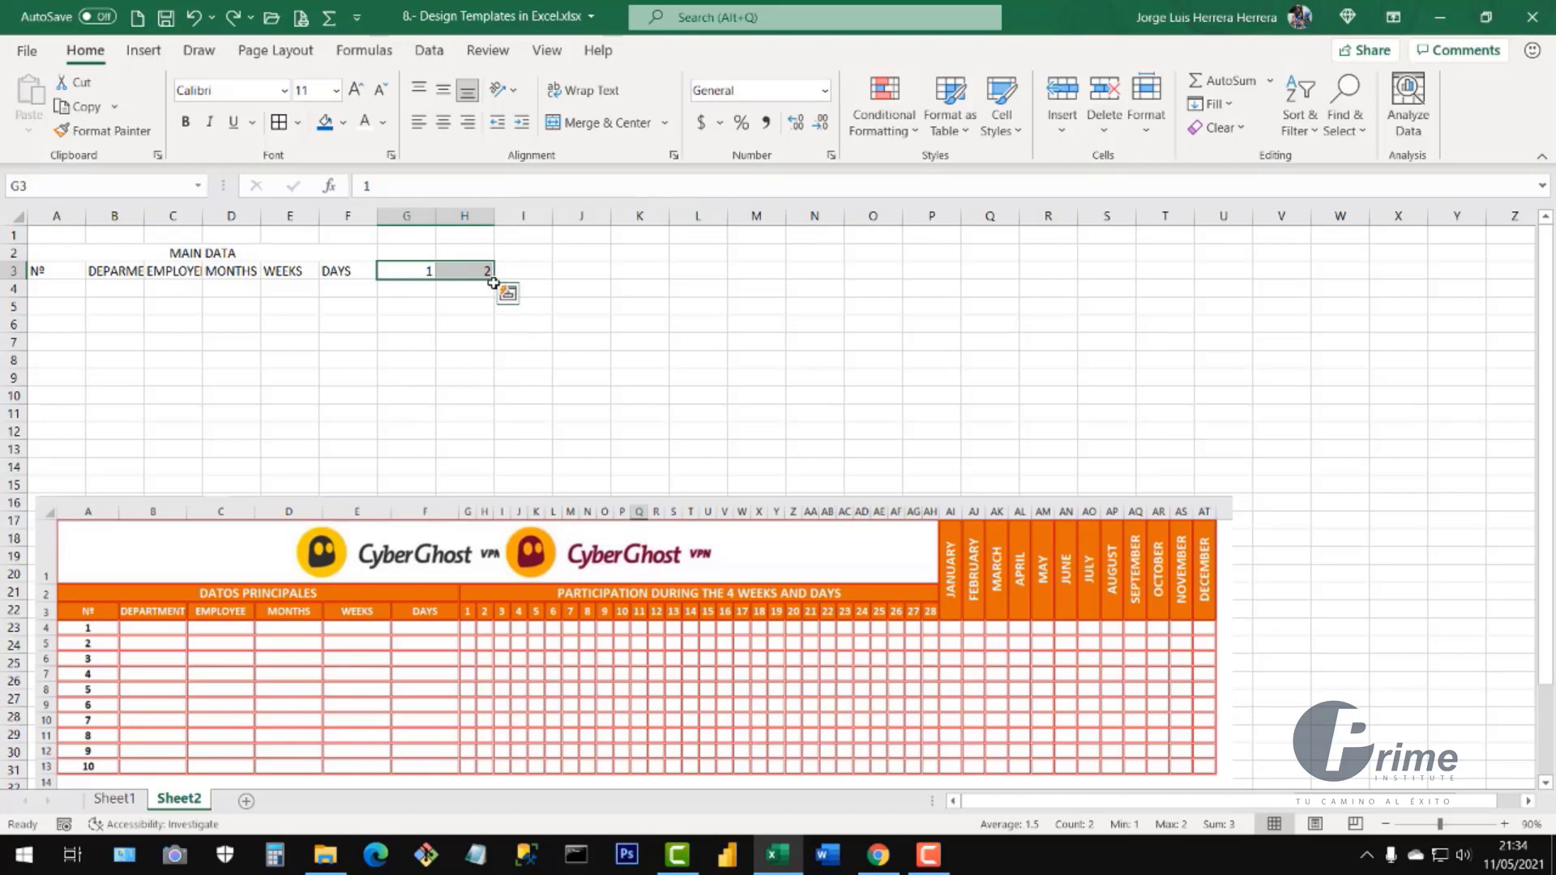
left_click_drag(495, 277, 1368, 297)
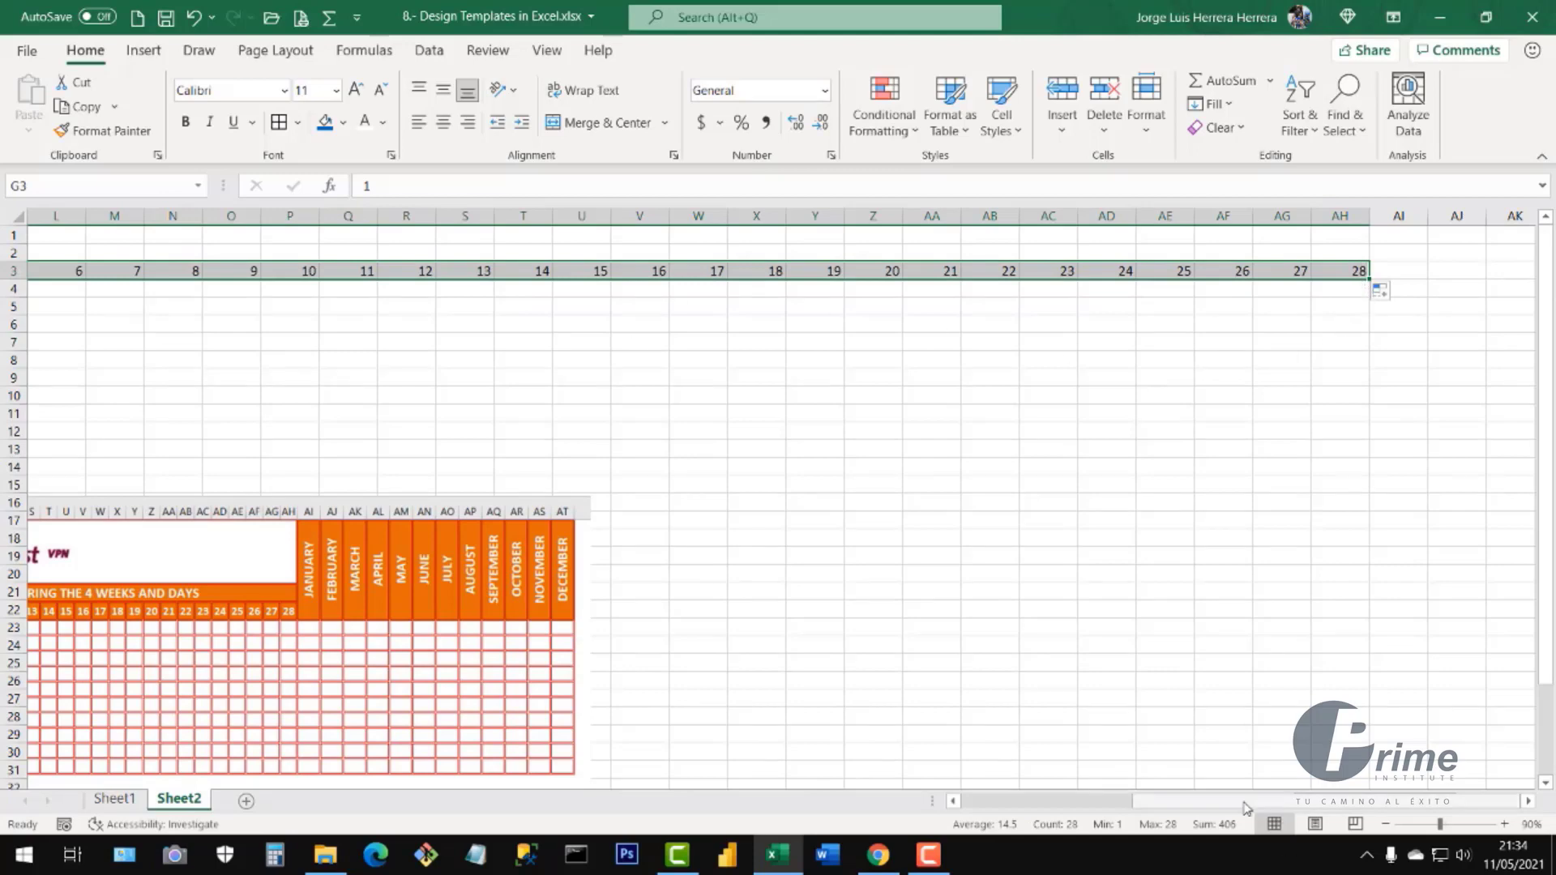
- Narrow columns G through AH together so all 28 day columns just fit their numbers
left_click_drag(1248, 807, 912, 824)
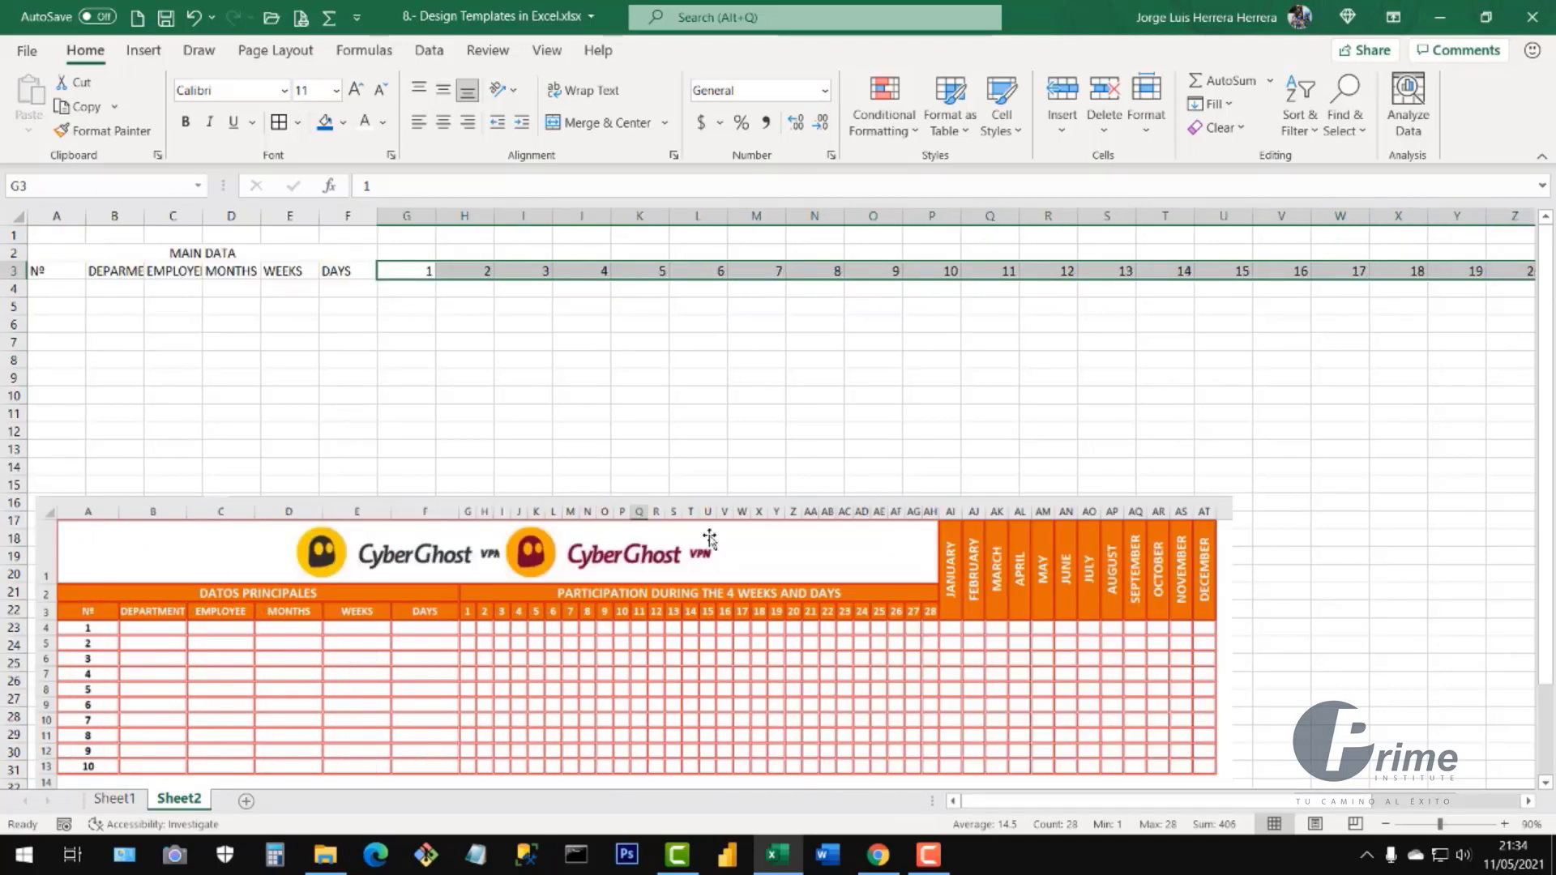
left_click(403, 218)
left_click_drag(403, 218, 1174, 269)
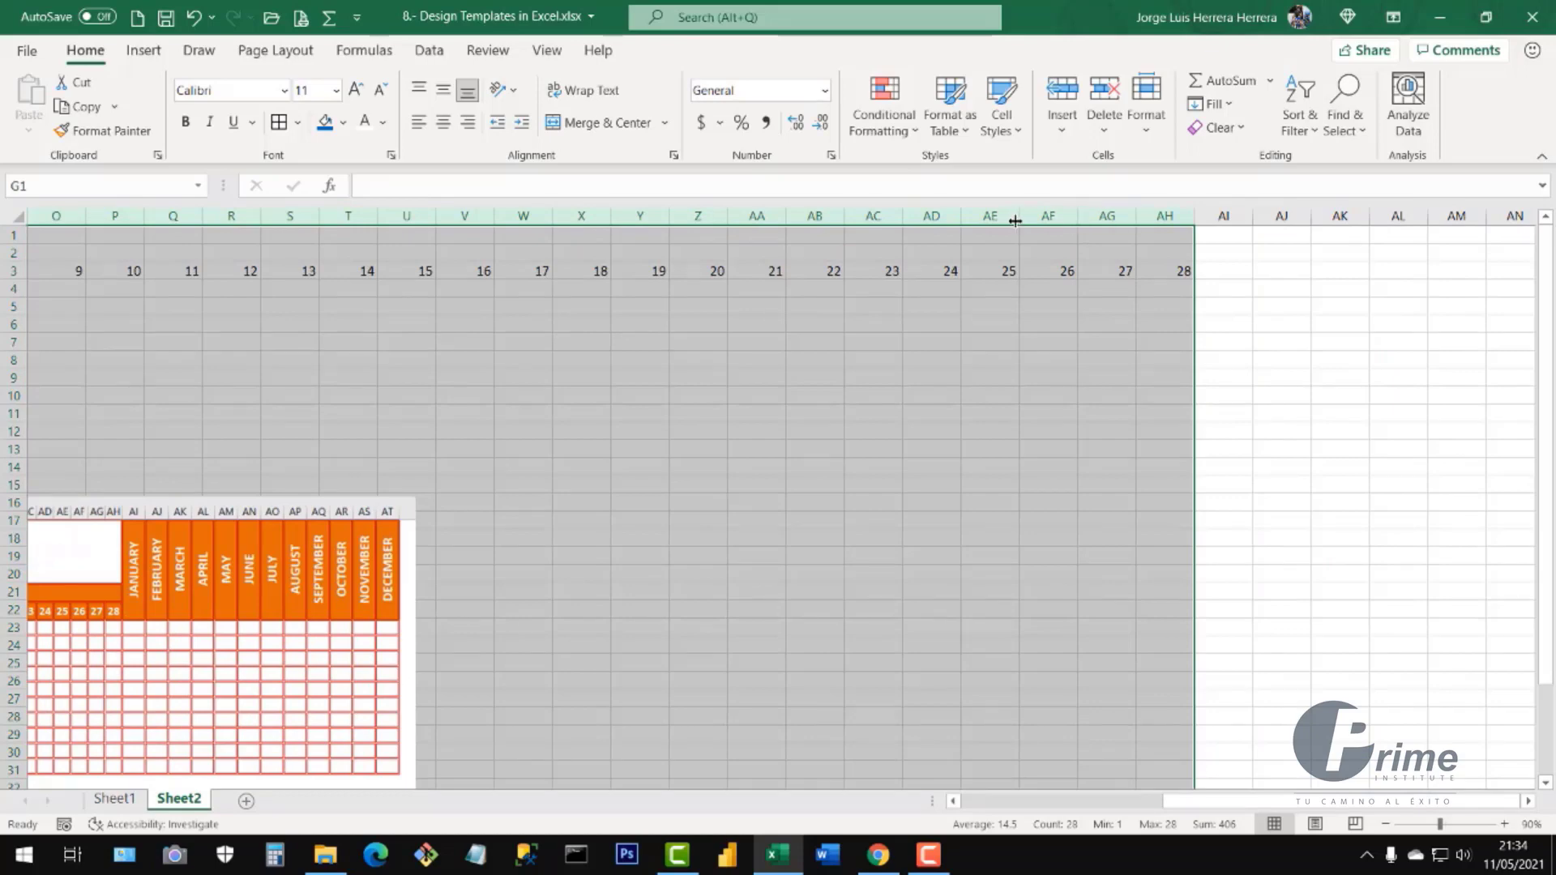
left_click_drag(1076, 215, 1043, 217)
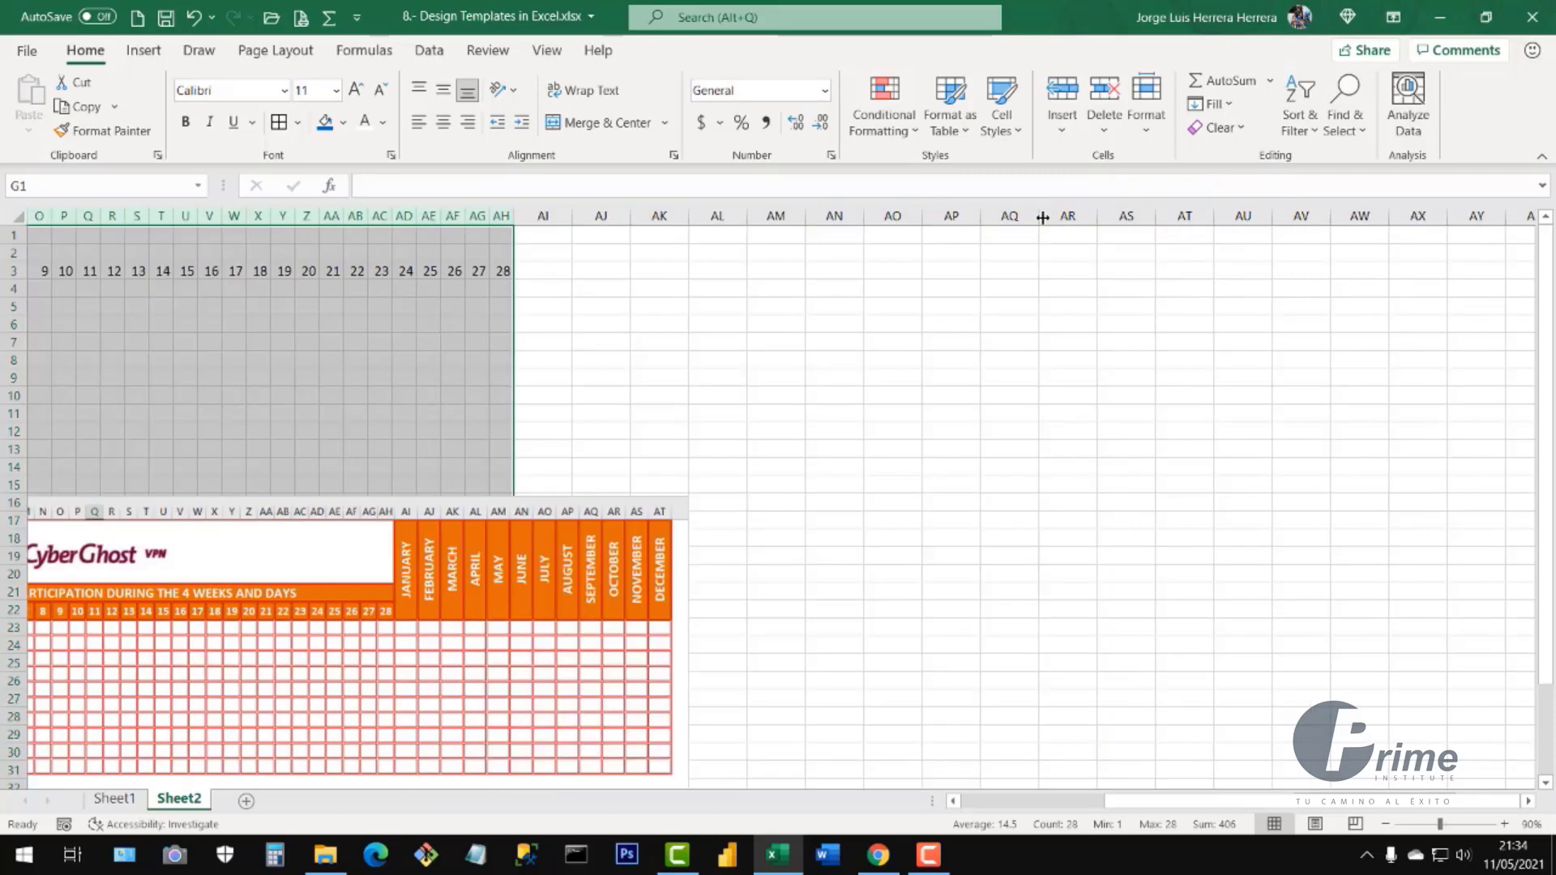
left_click_drag(1215, 800, 992, 818)
left_click(710, 339)
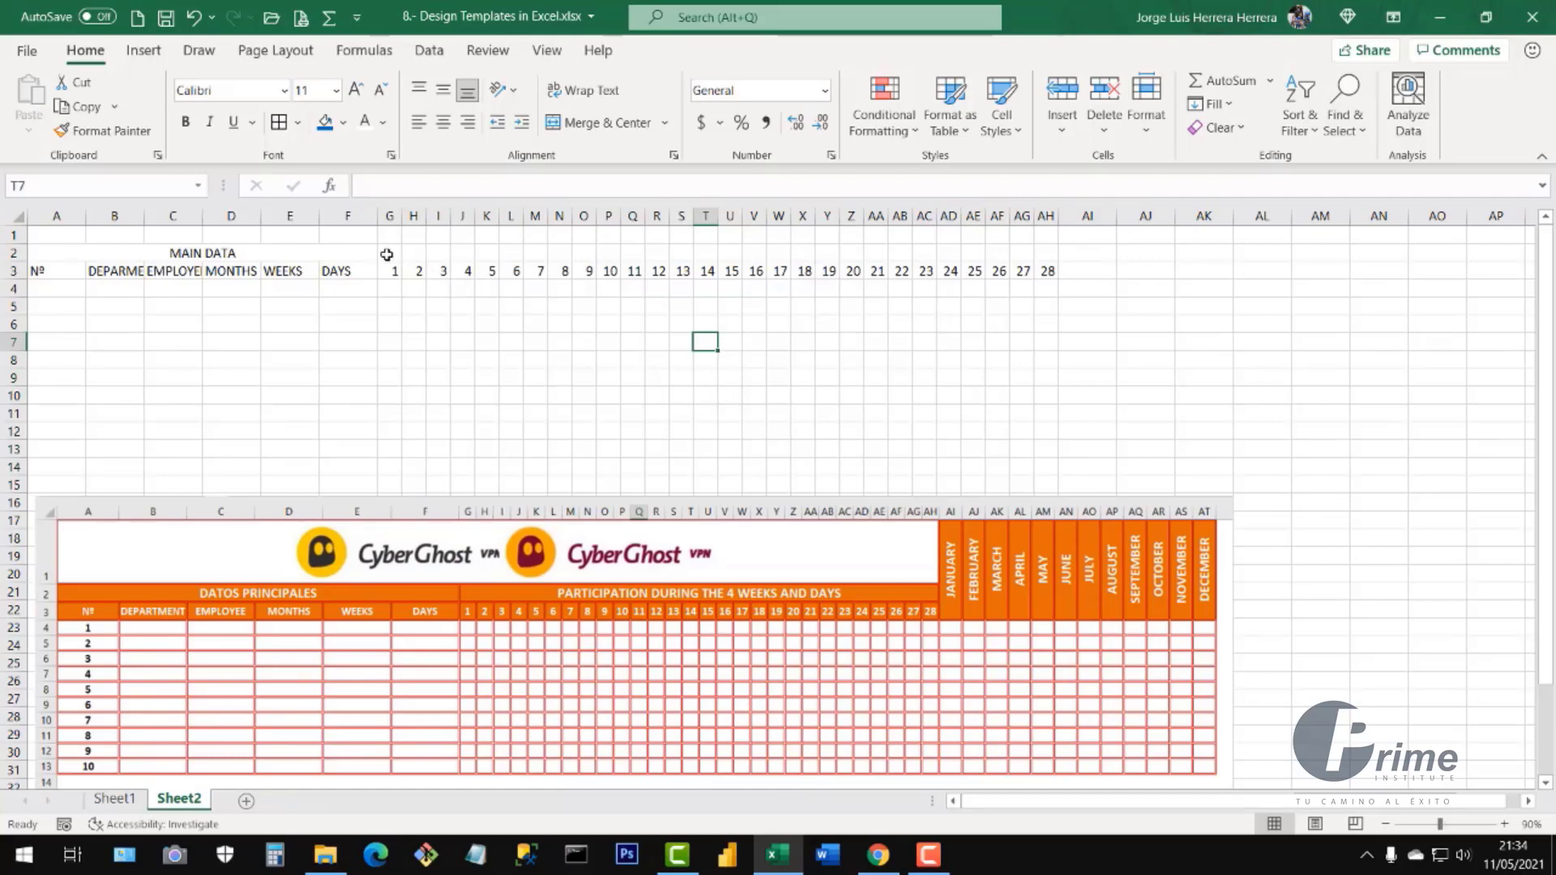
- Merge and center G2:AH2 above the day numbers and enter the heading PARTICIPATION DURING THE 4 WEEKS AND DAYS
left_click_drag(386, 254, 1043, 252)
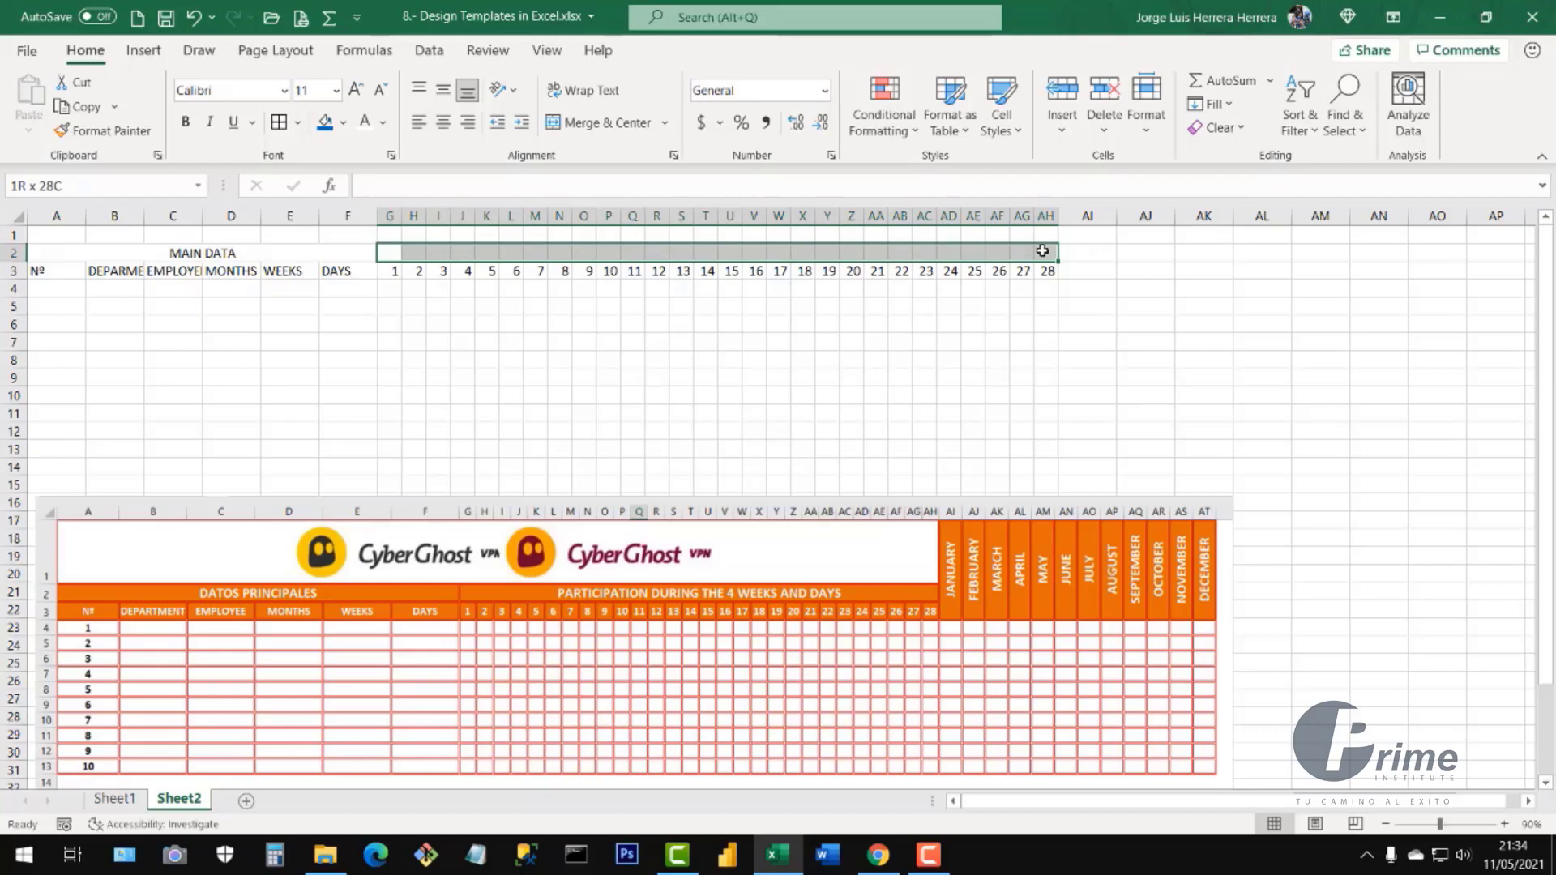
left_click(604, 122)
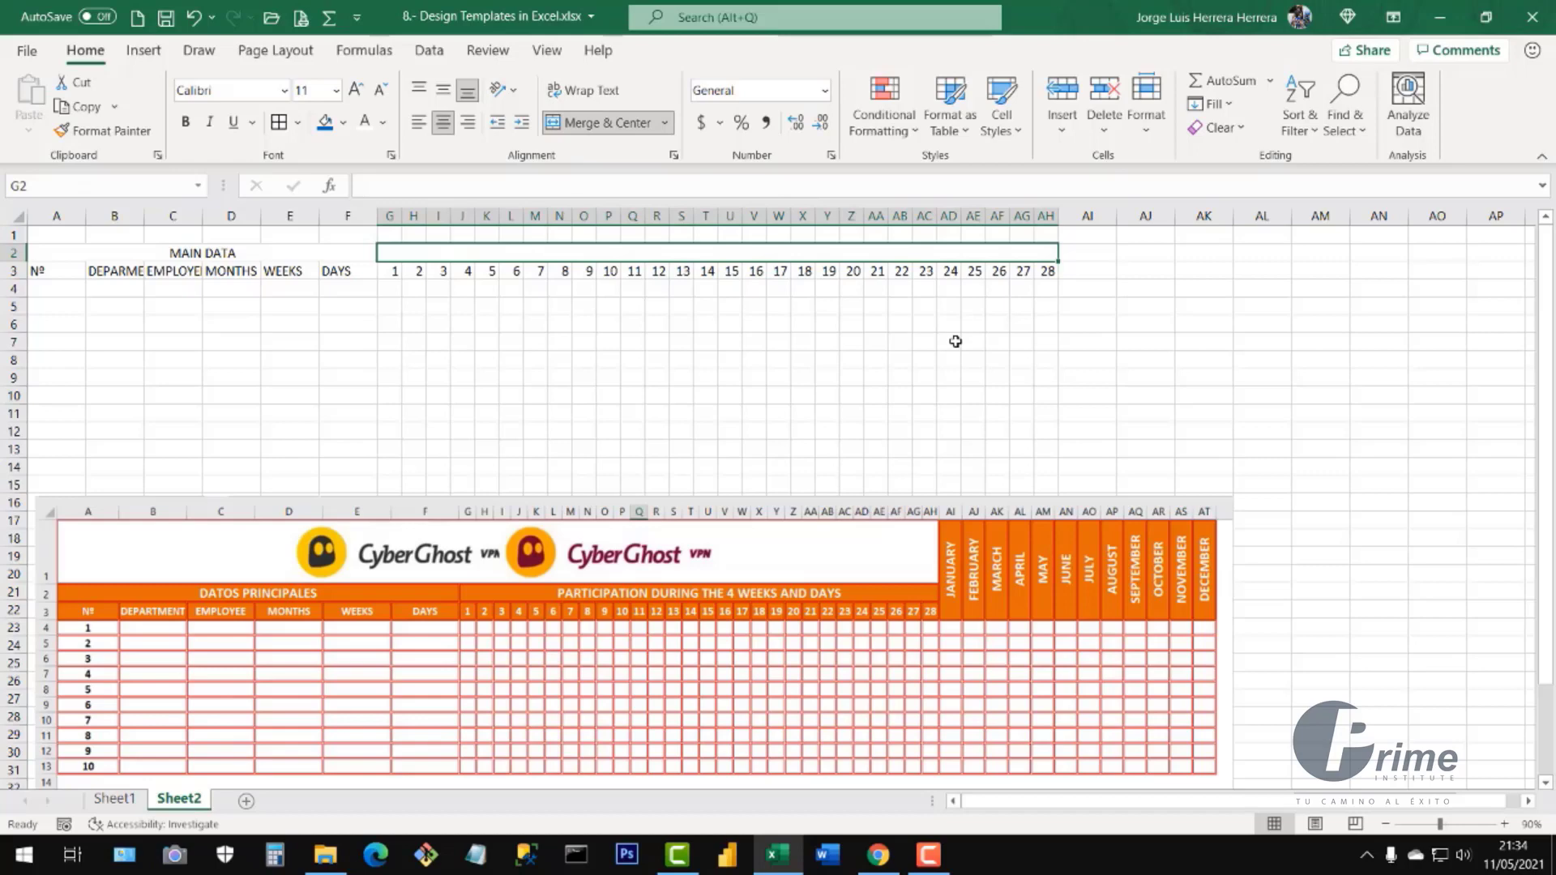
type("PAR")
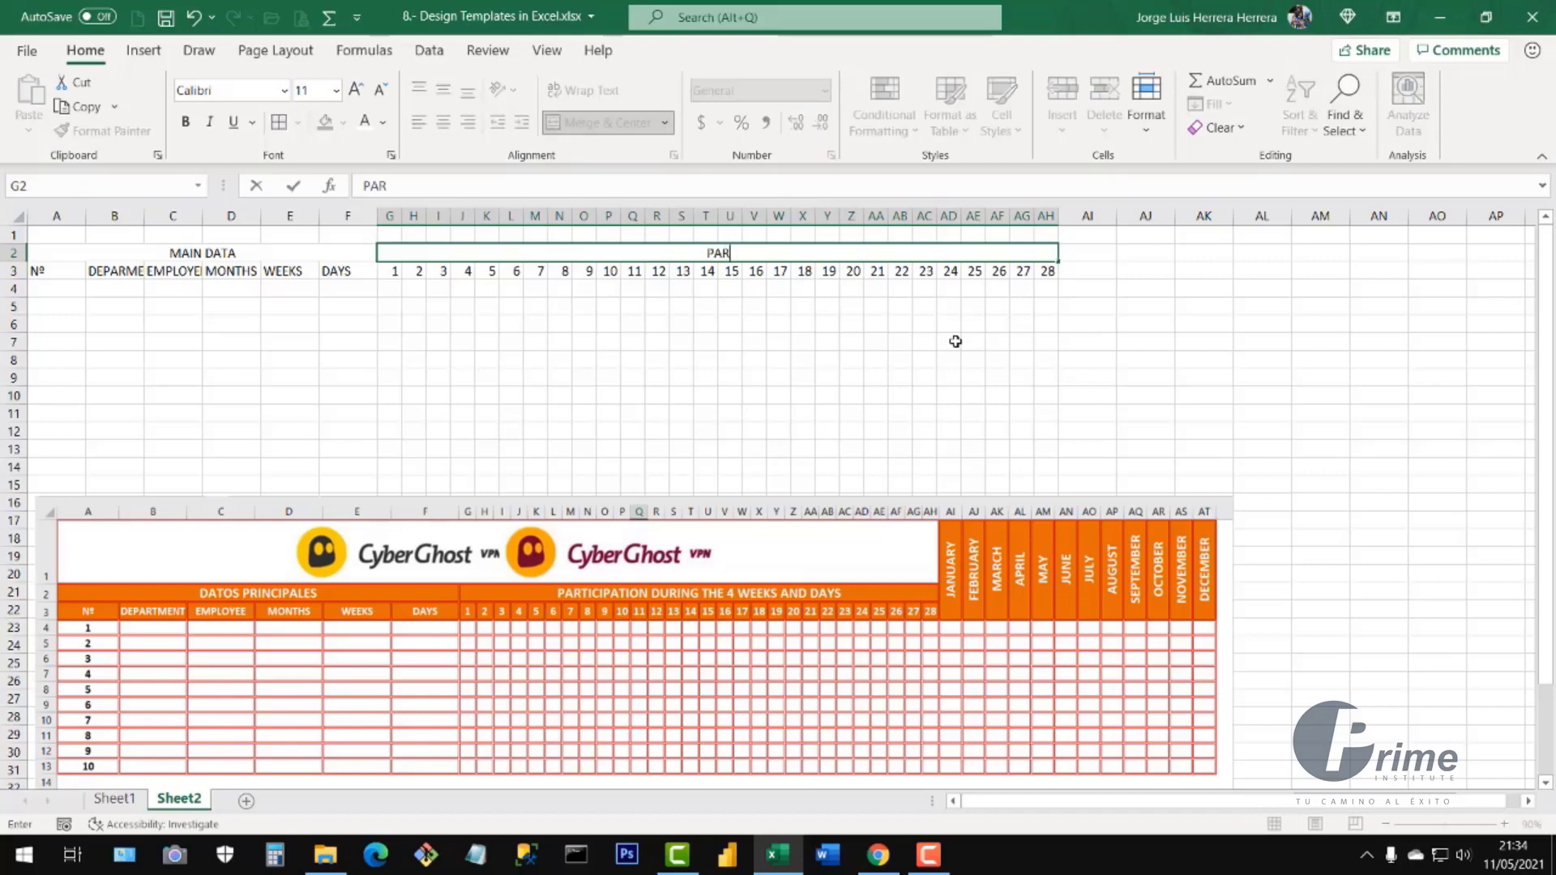
type("TICIPAC")
key("BackSpace")
type("TION")
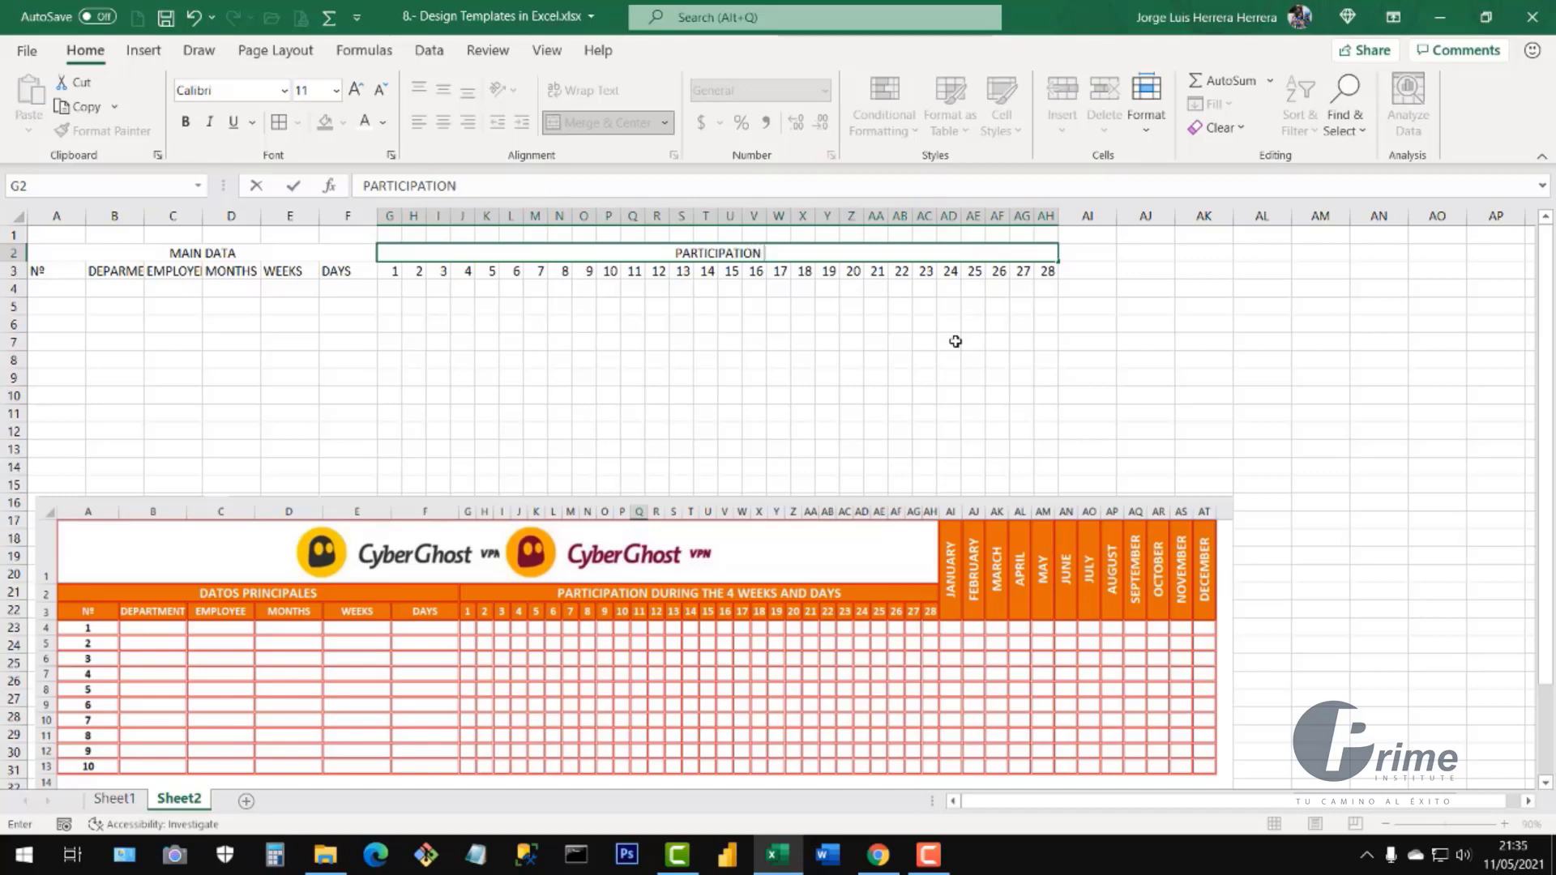
type(" DURIN")
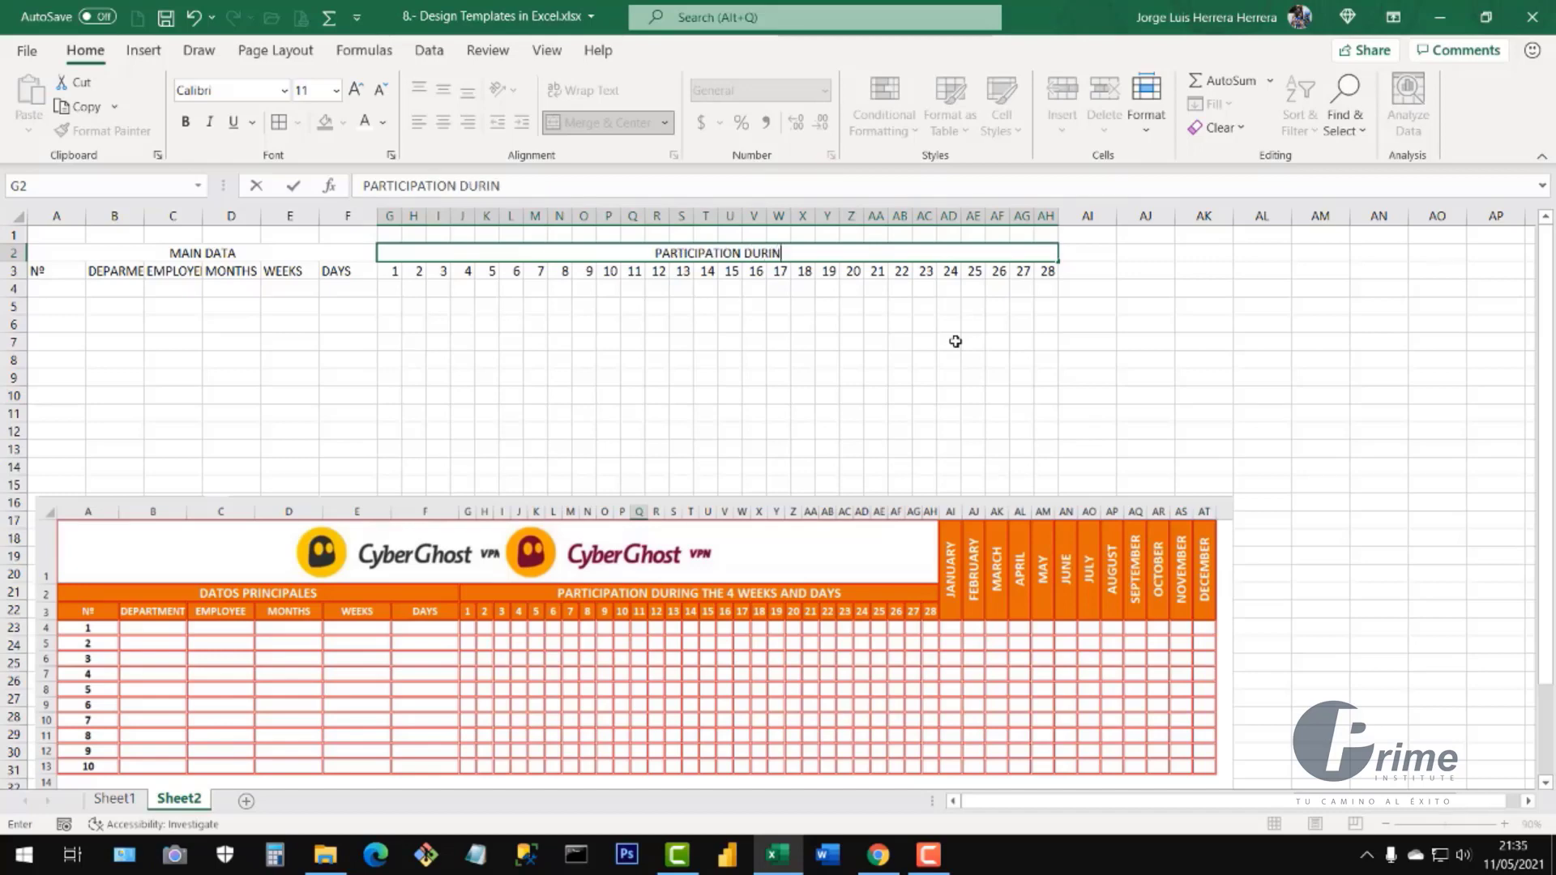
type("G THE 4 W")
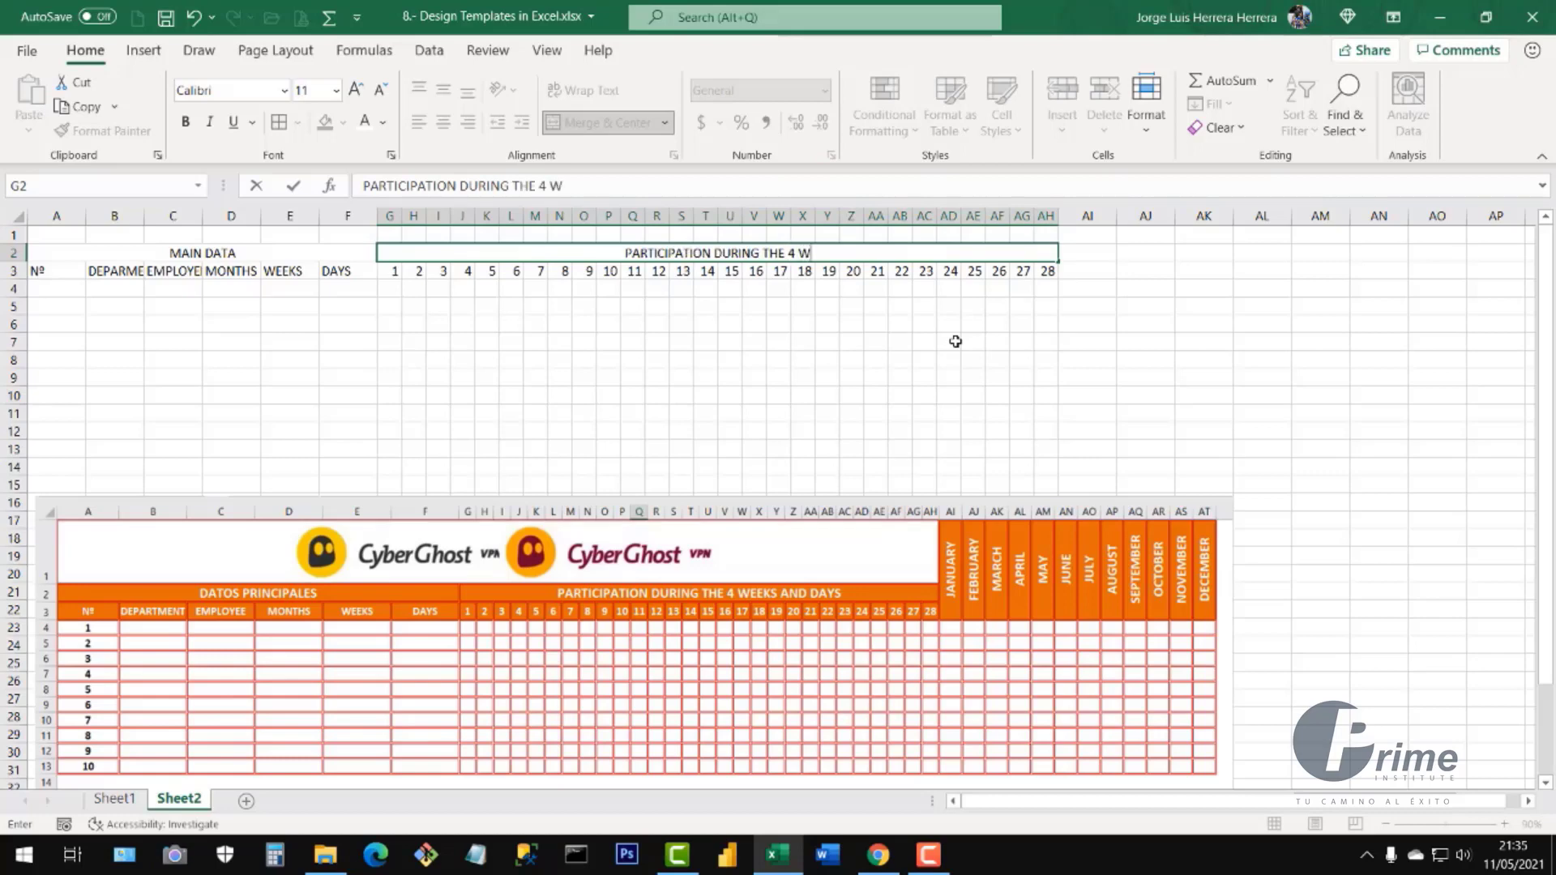
type("E")
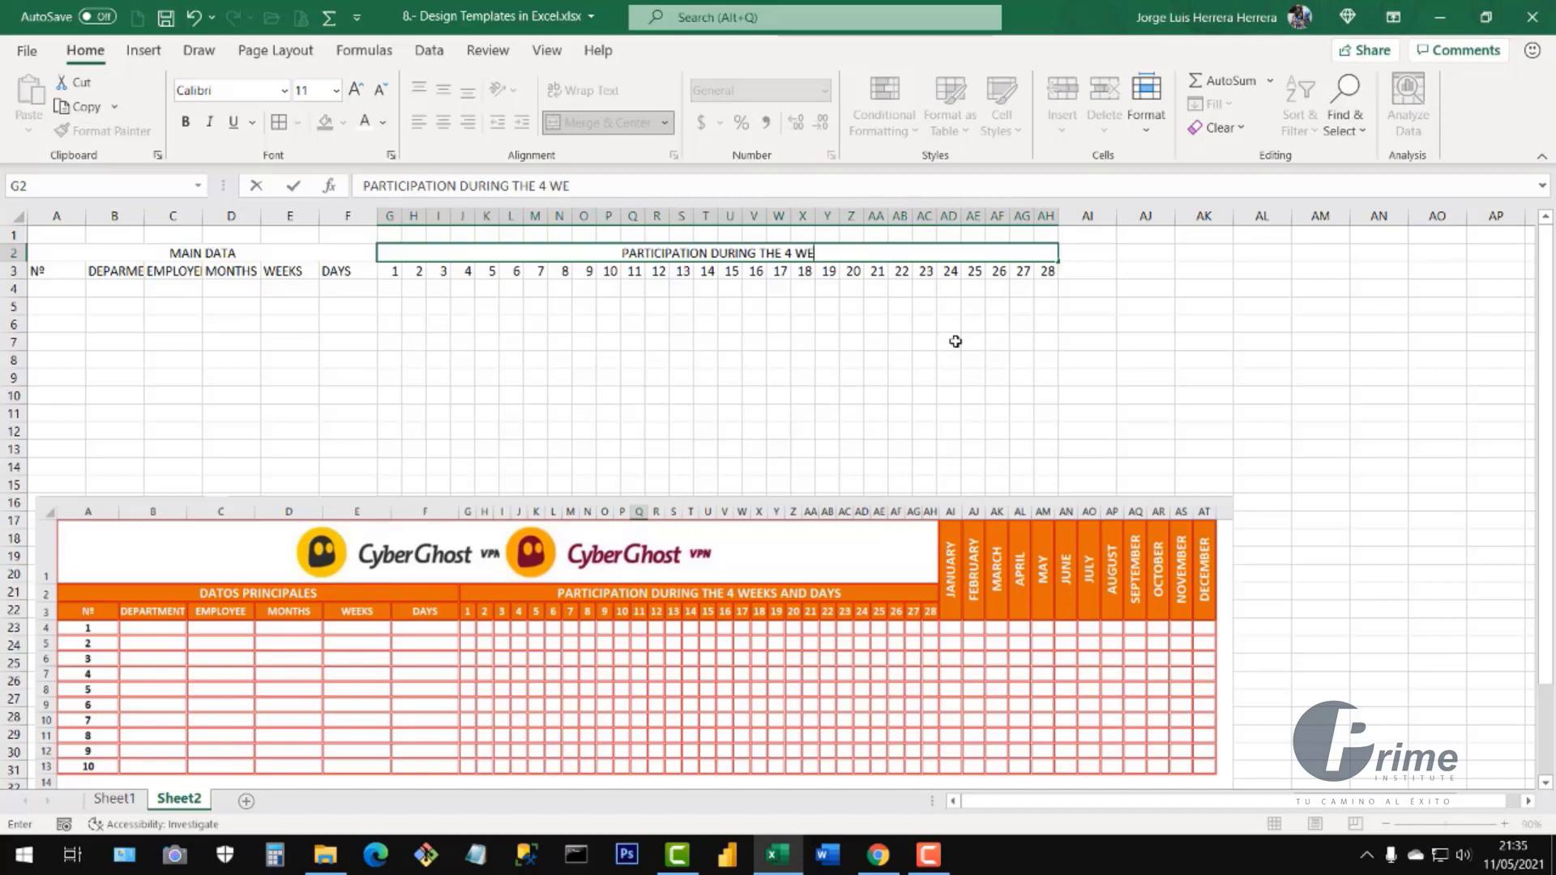
type("EKS ")
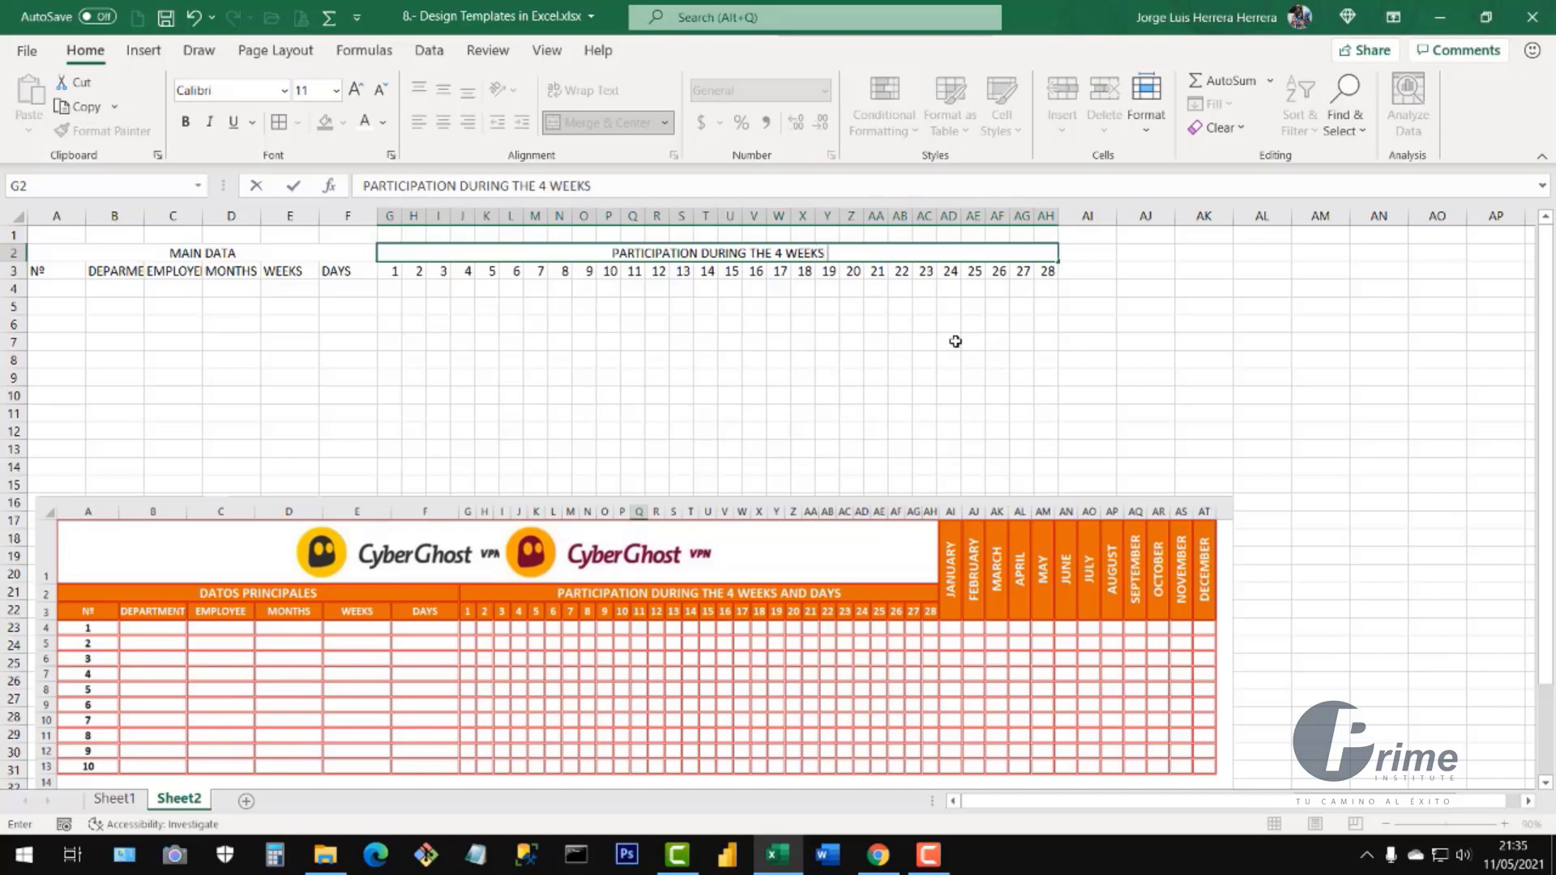
type("AND DAYS")
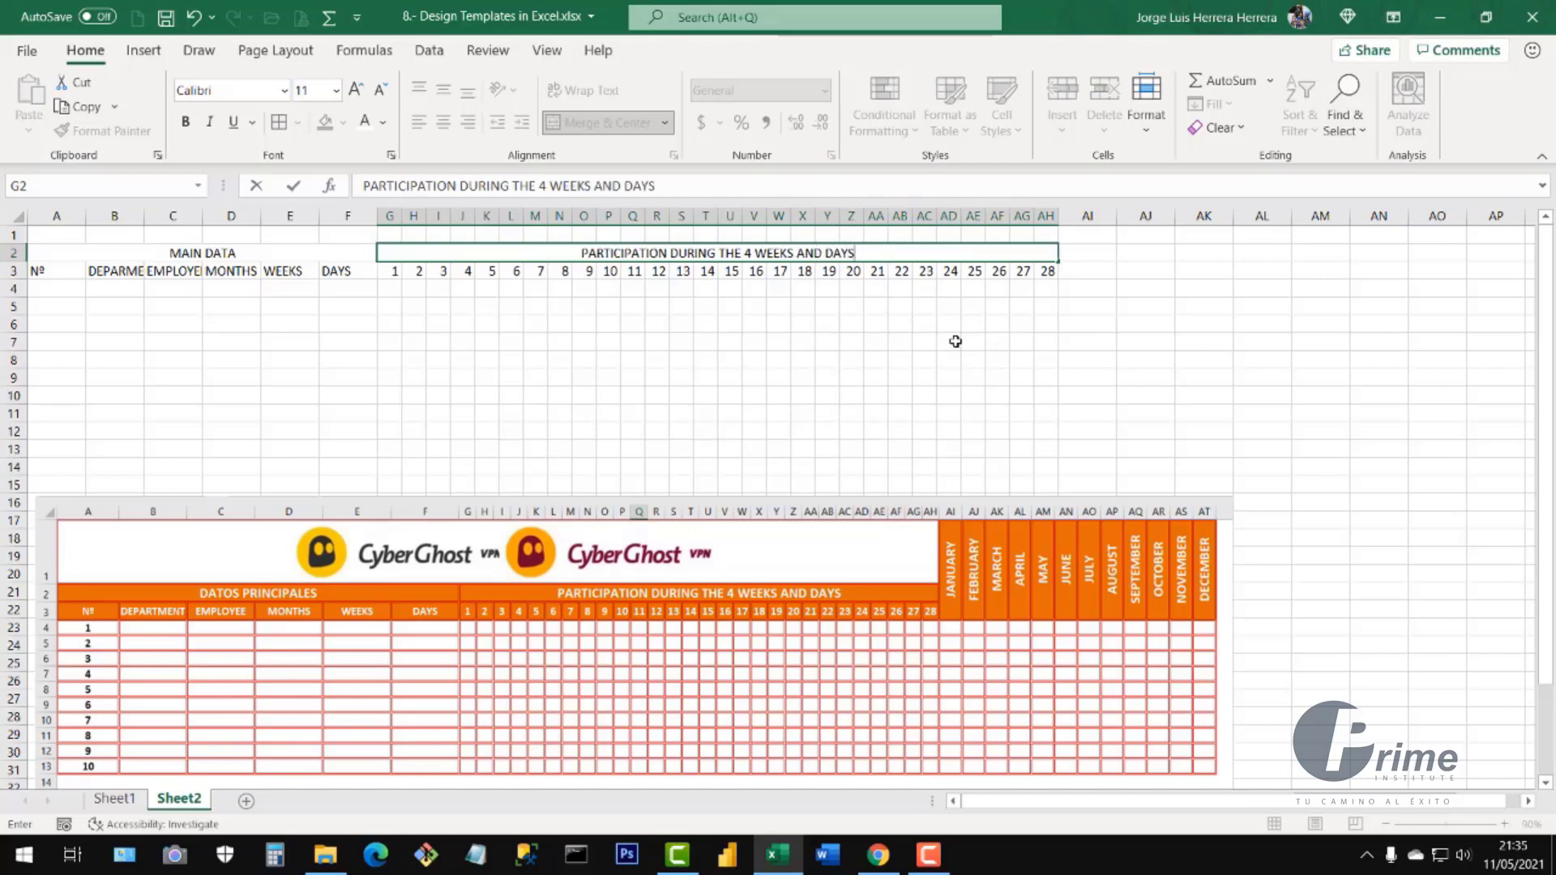
key("Return")
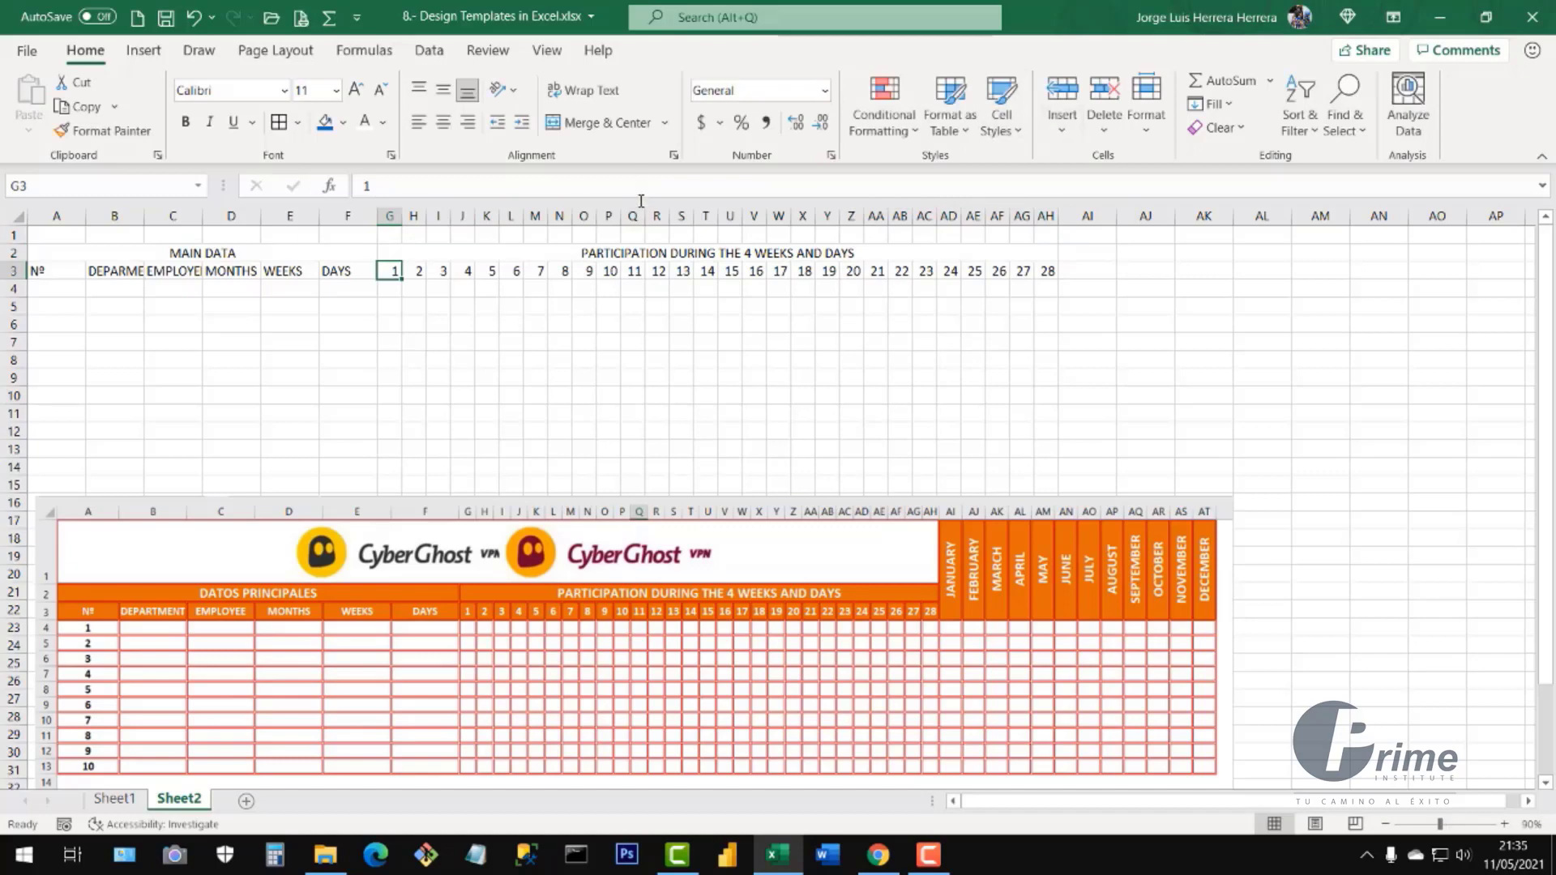
left_click(636, 254)
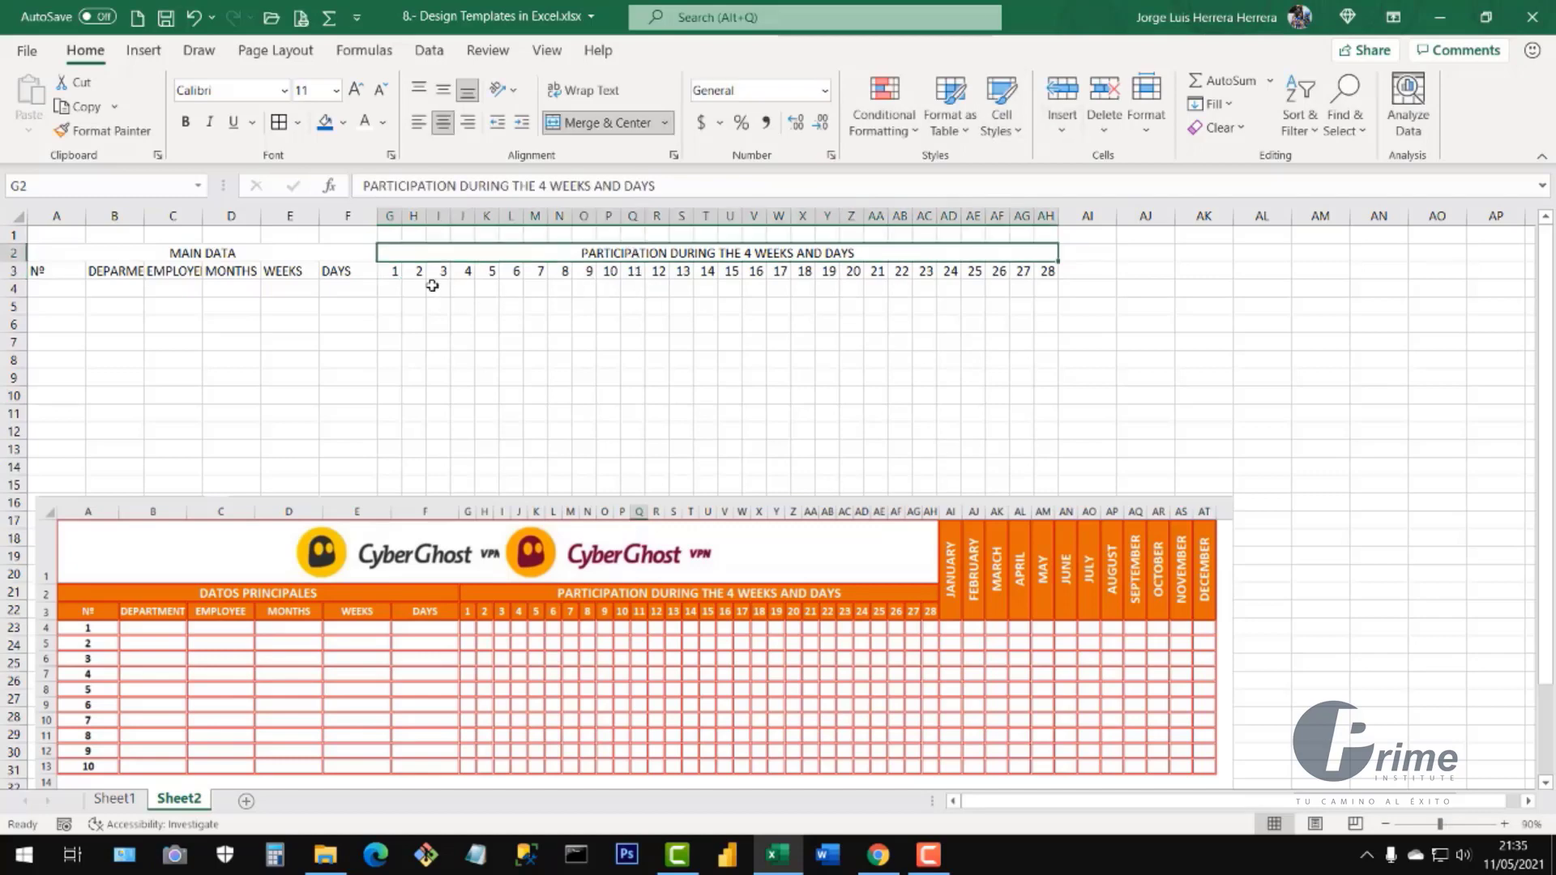
- Enter JANUARY in AI3, following the reference picture, and merge and center AI1:AI3
left_click(962, 576)
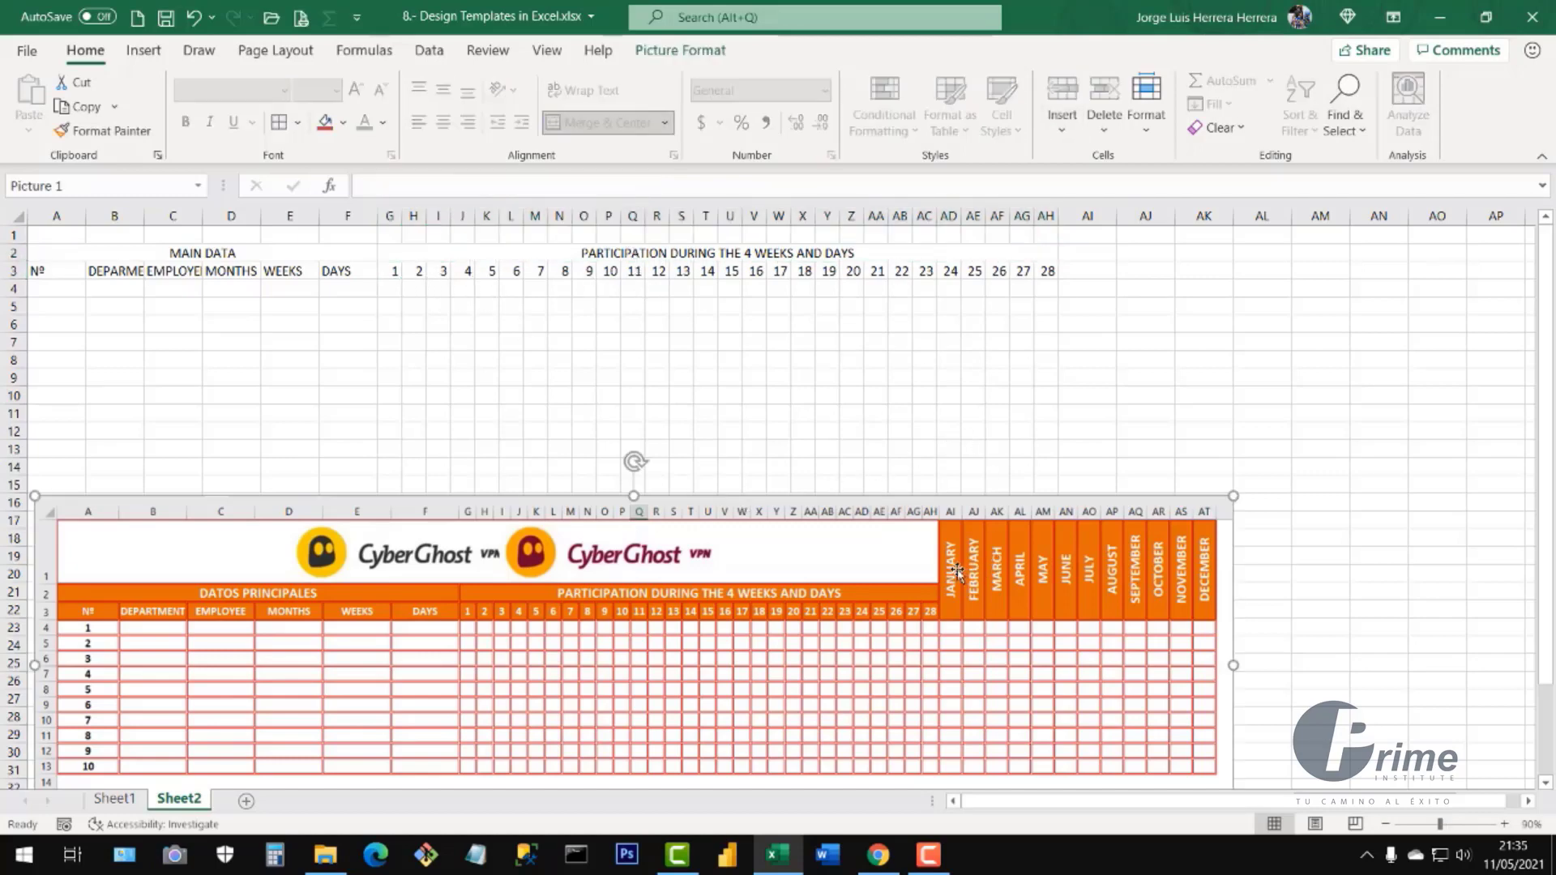
left_click(1081, 268)
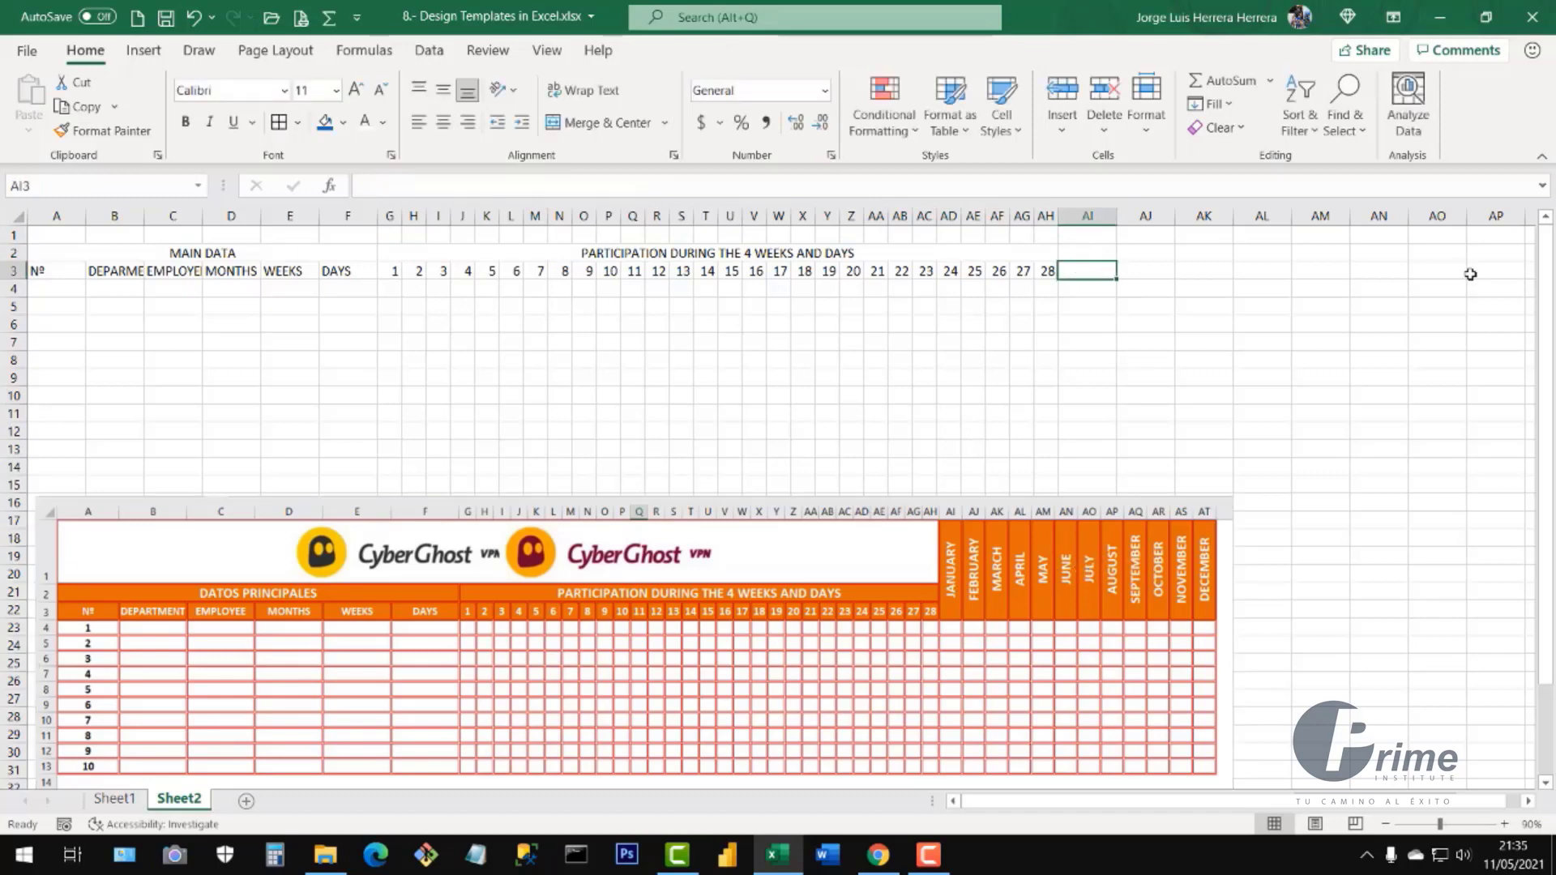
type("JANUARY")
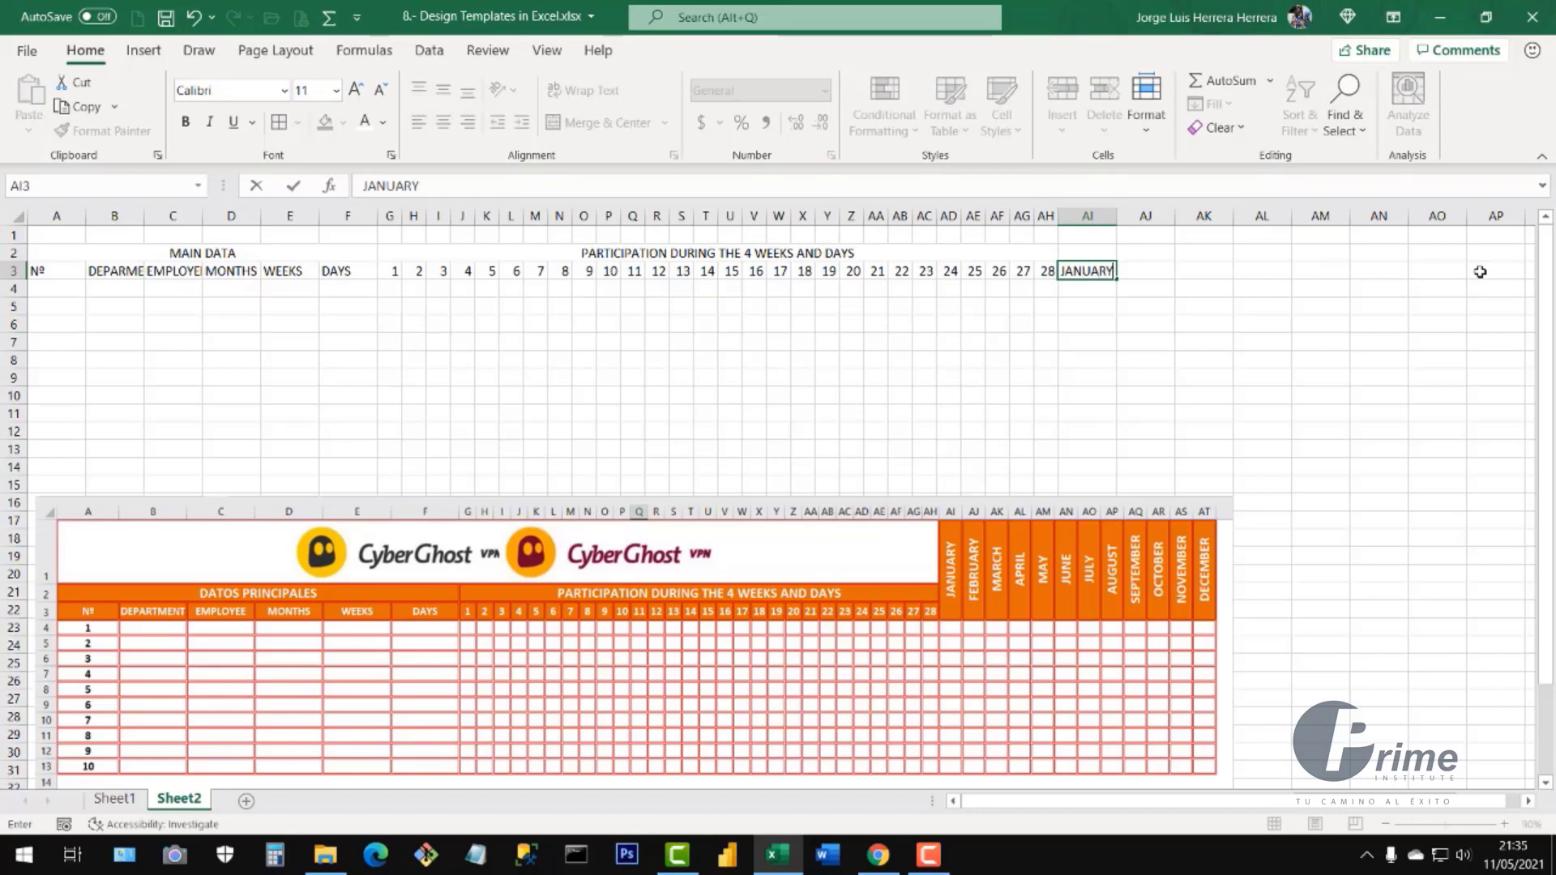
key("Return")
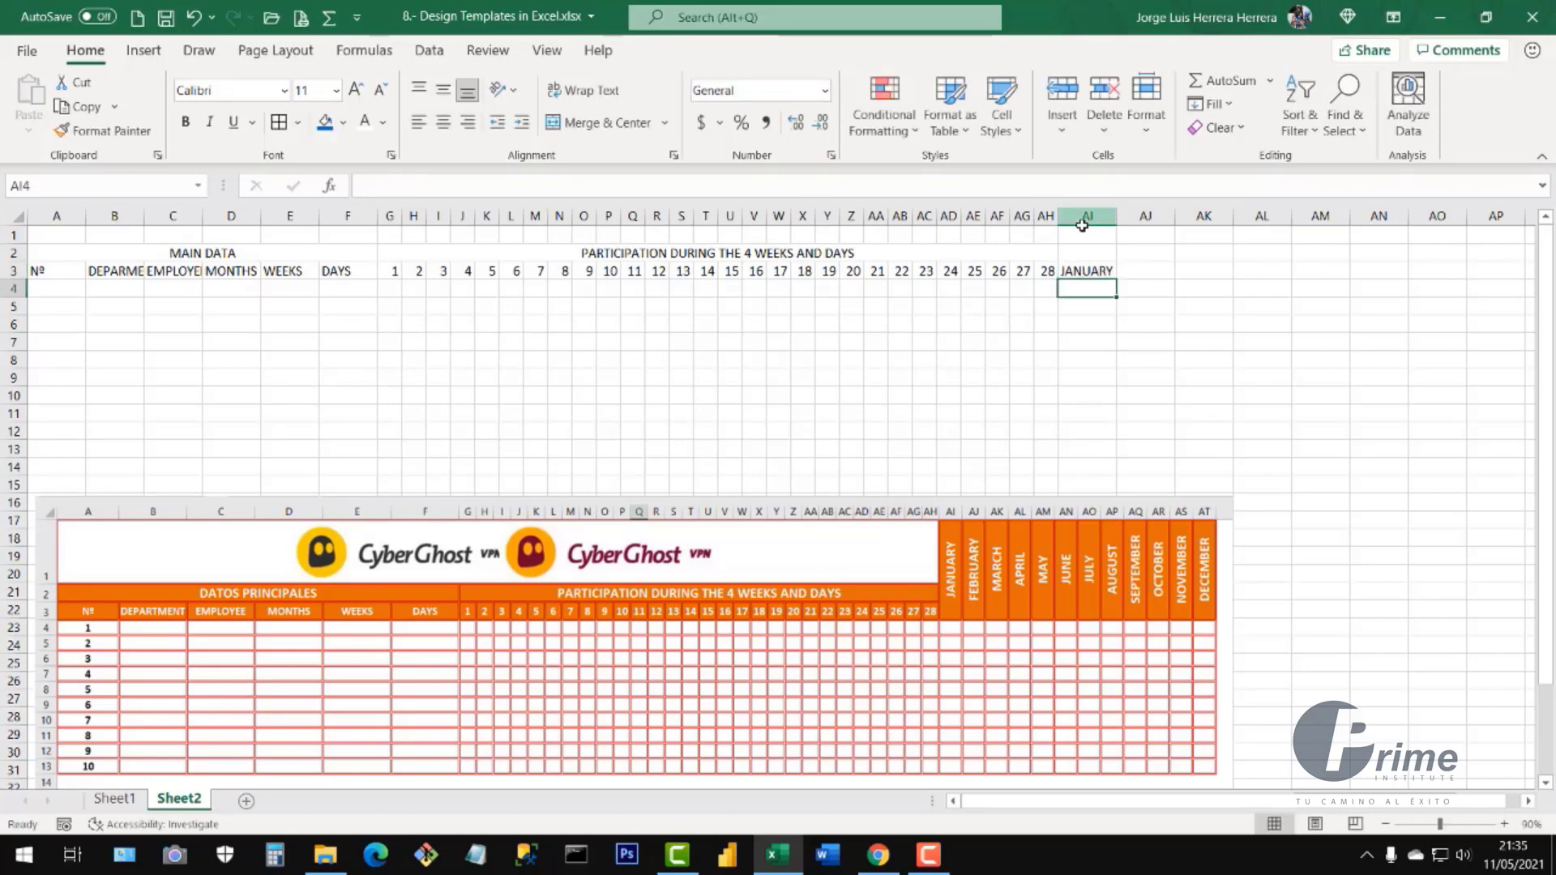
left_click_drag(1086, 236, 1089, 273)
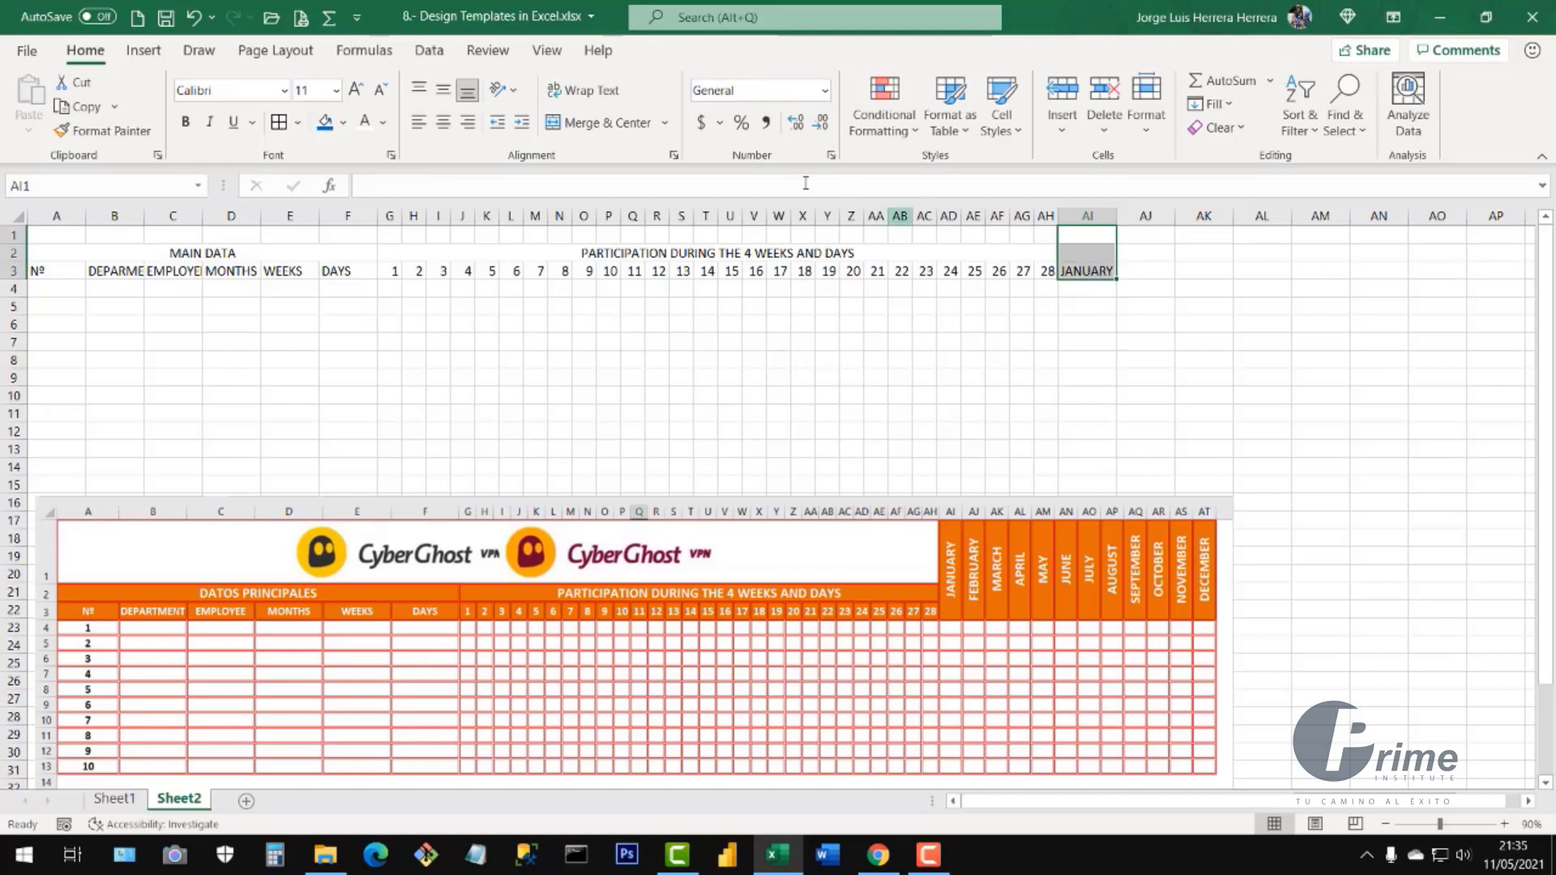
left_click(597, 123)
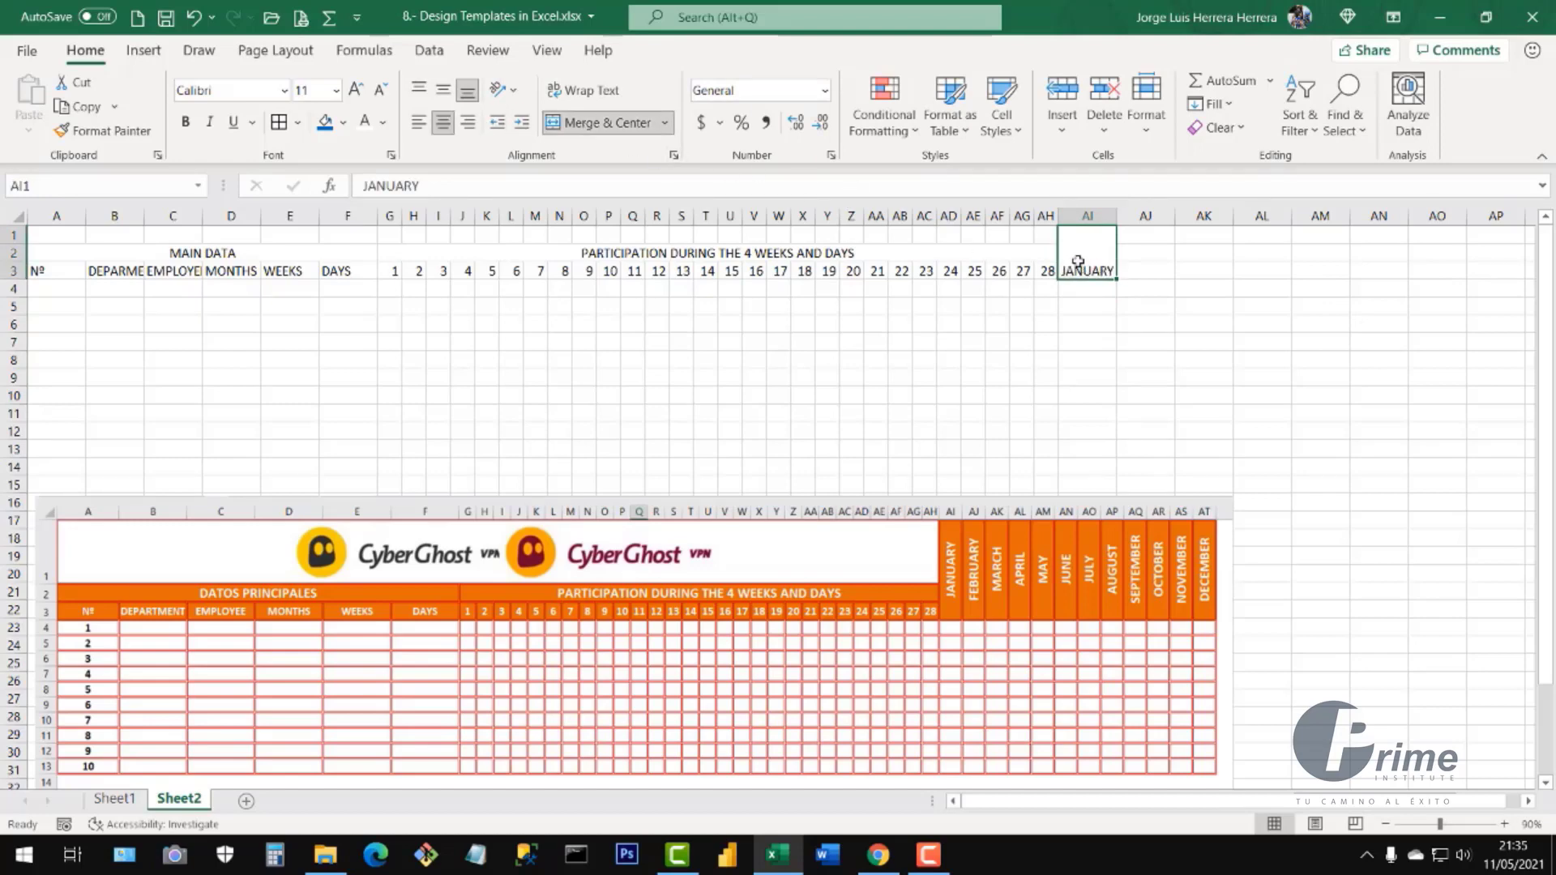
- Middle-align the JANUARY heading in the merged AI1:AI3 cell and rotate its text up
left_click(444, 91)
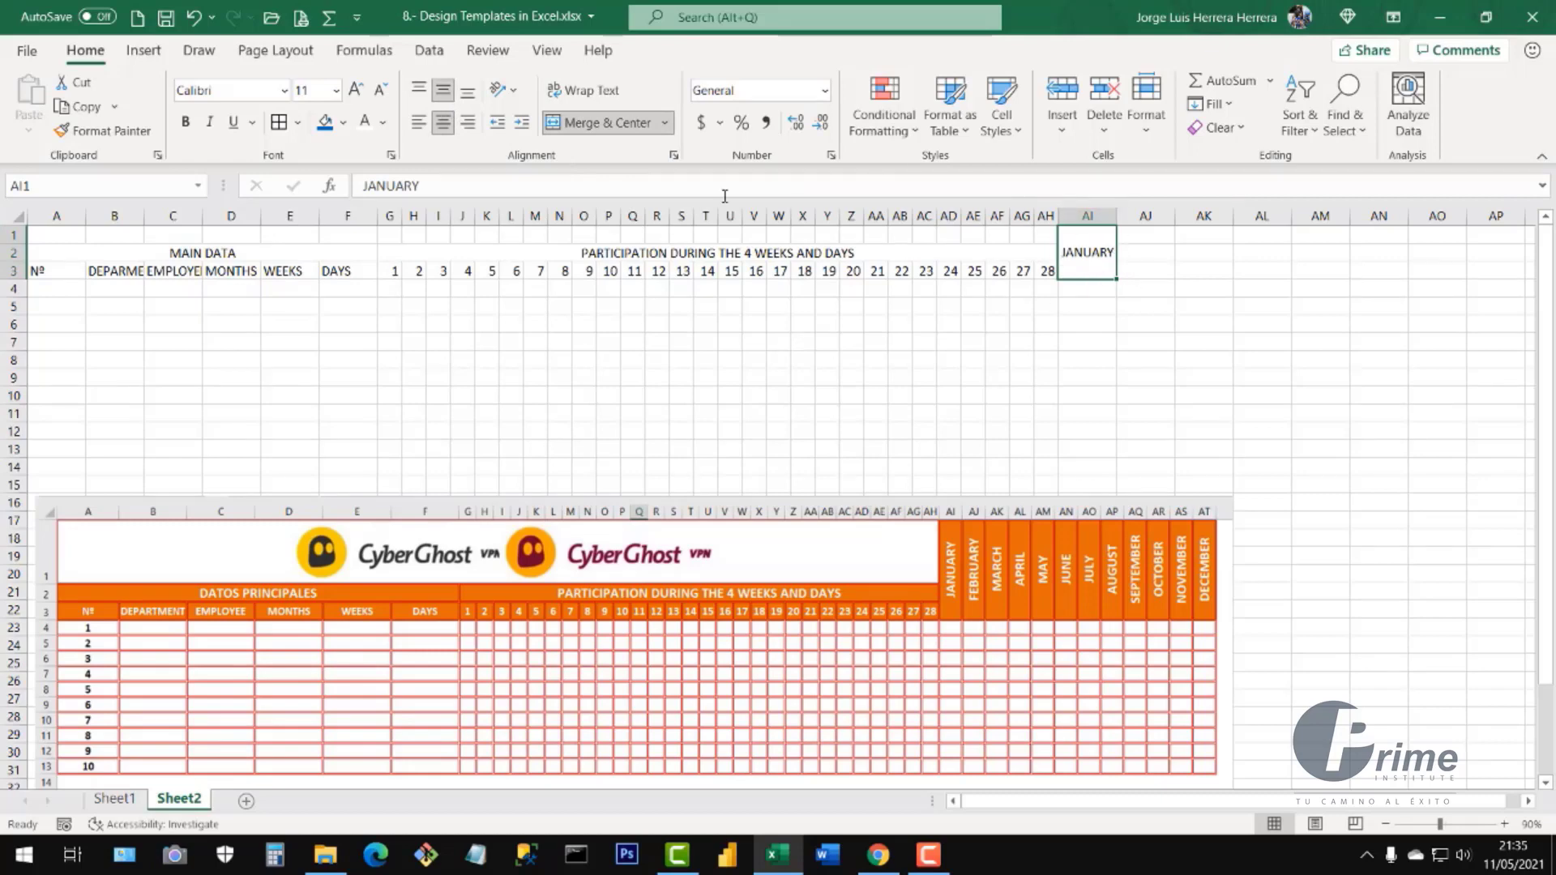
left_click(510, 91)
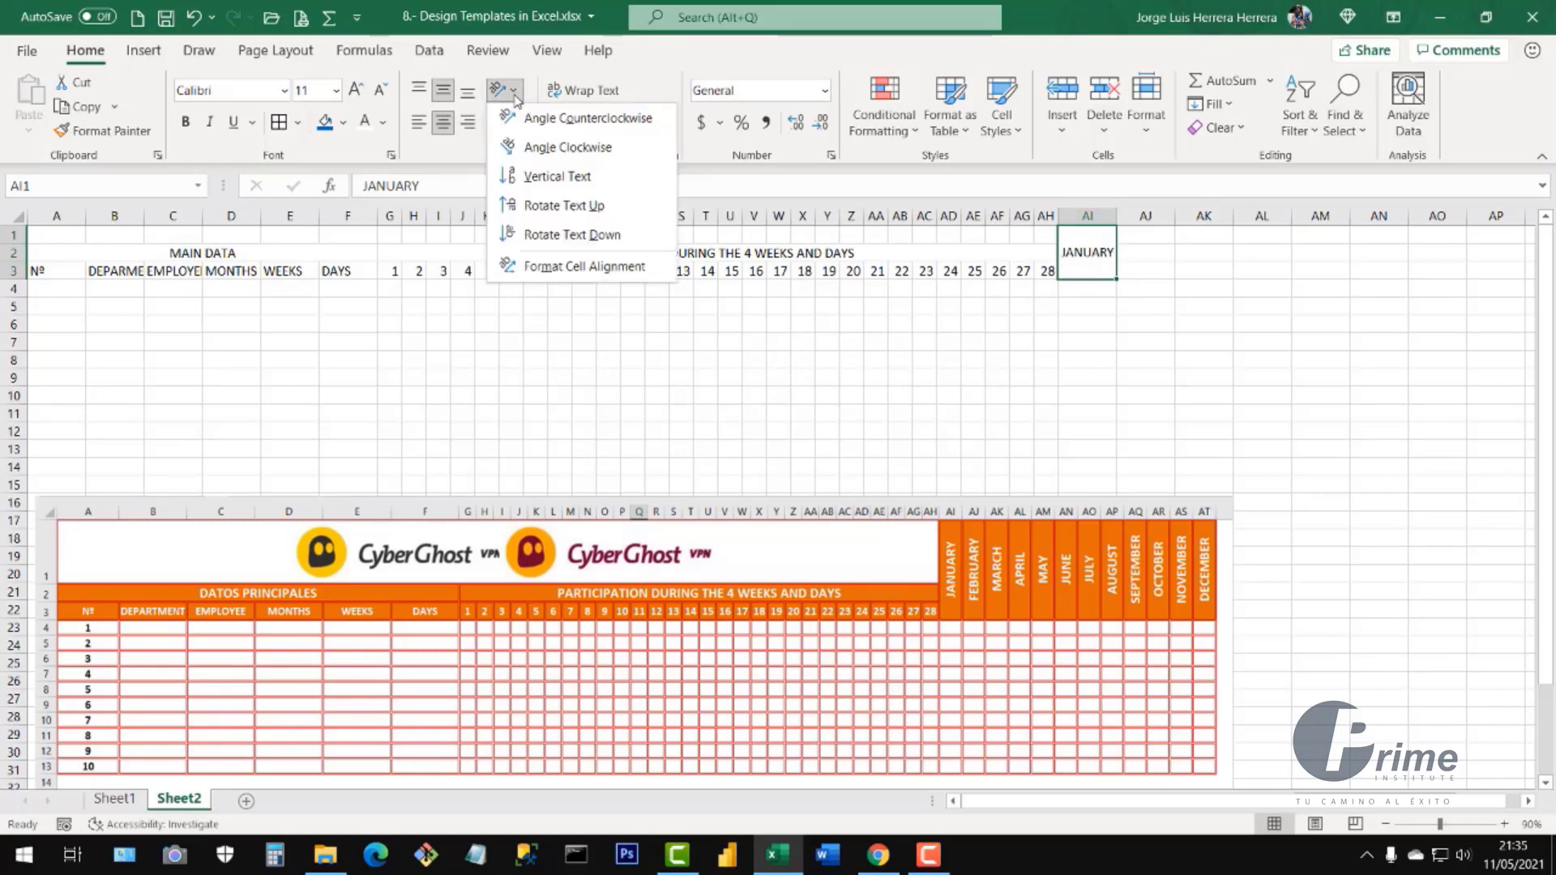
left_click(570, 208)
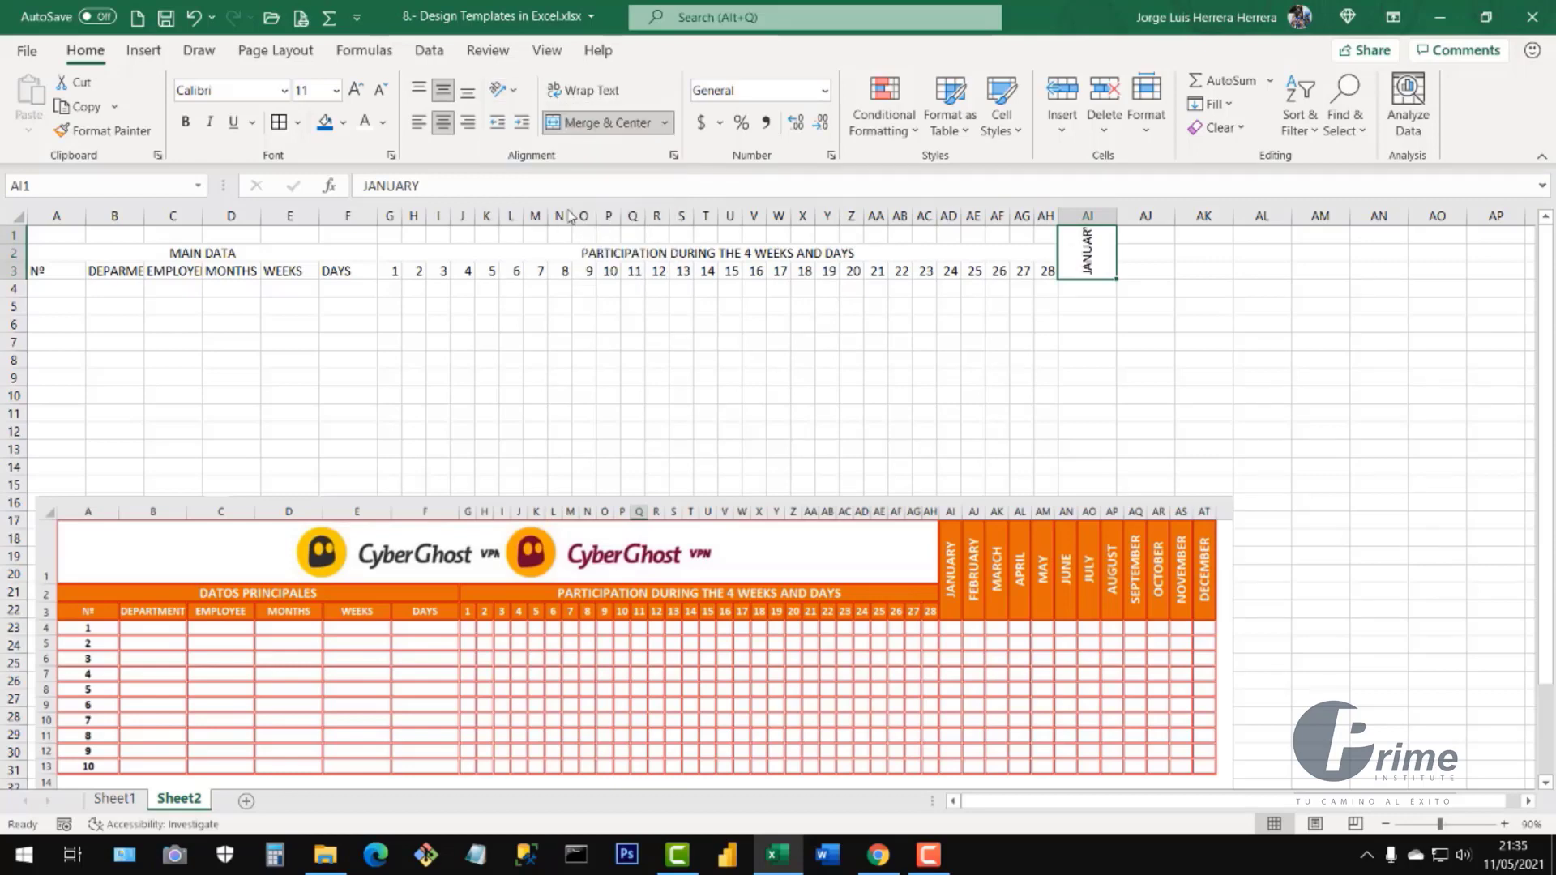
left_click_drag(778, 359, 729, 359)
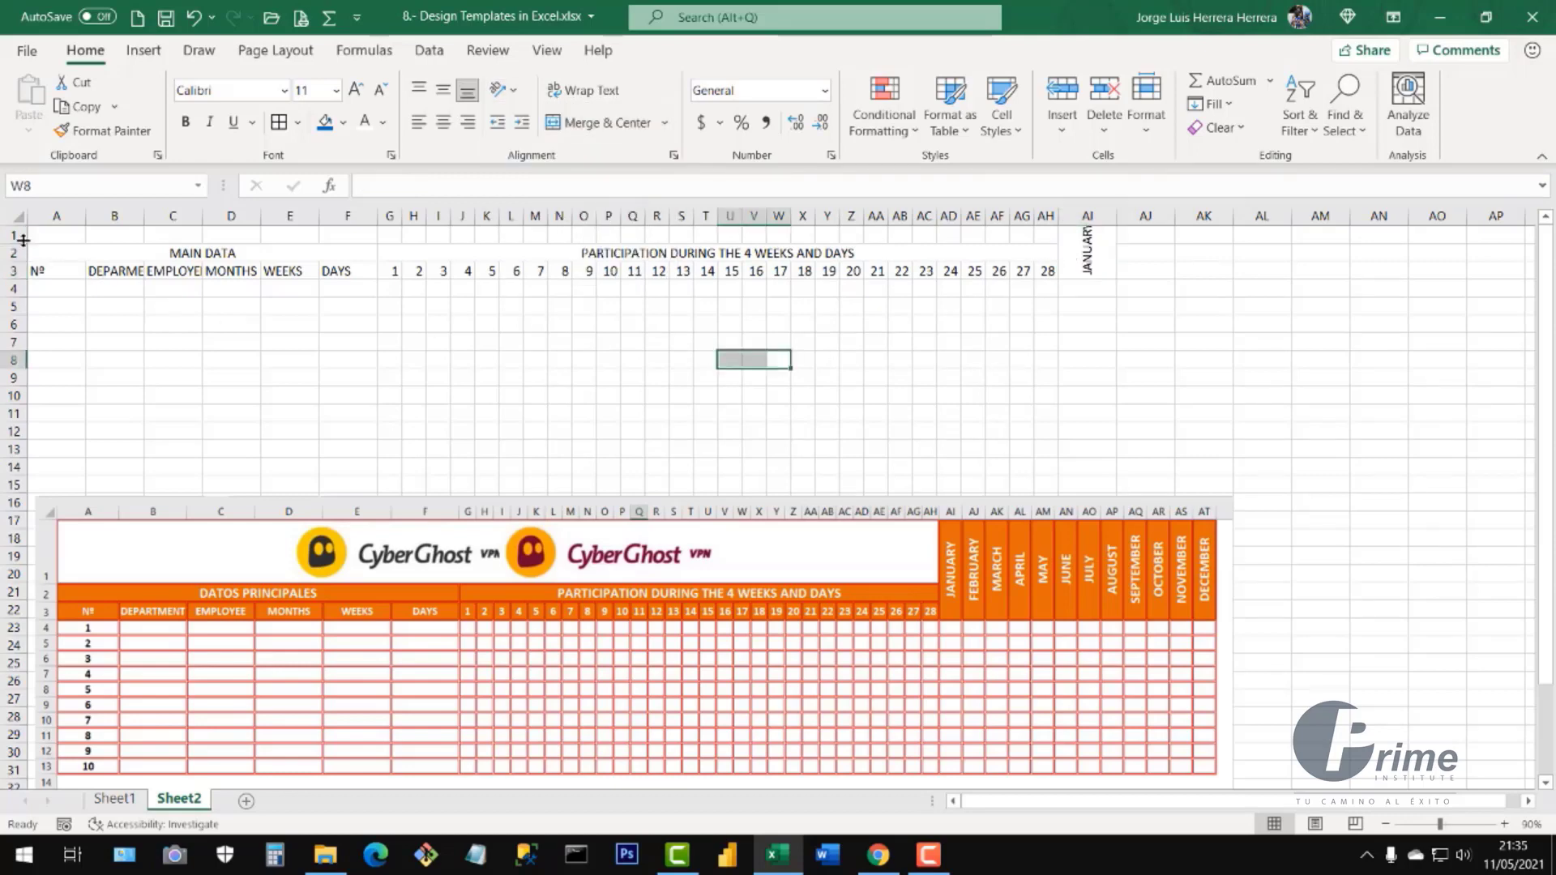
- Increase the height of rows 1 to 3 equally so the rotated JANUARY fits, and narrow column AI around it
left_click_drag(24, 239, 16, 287)
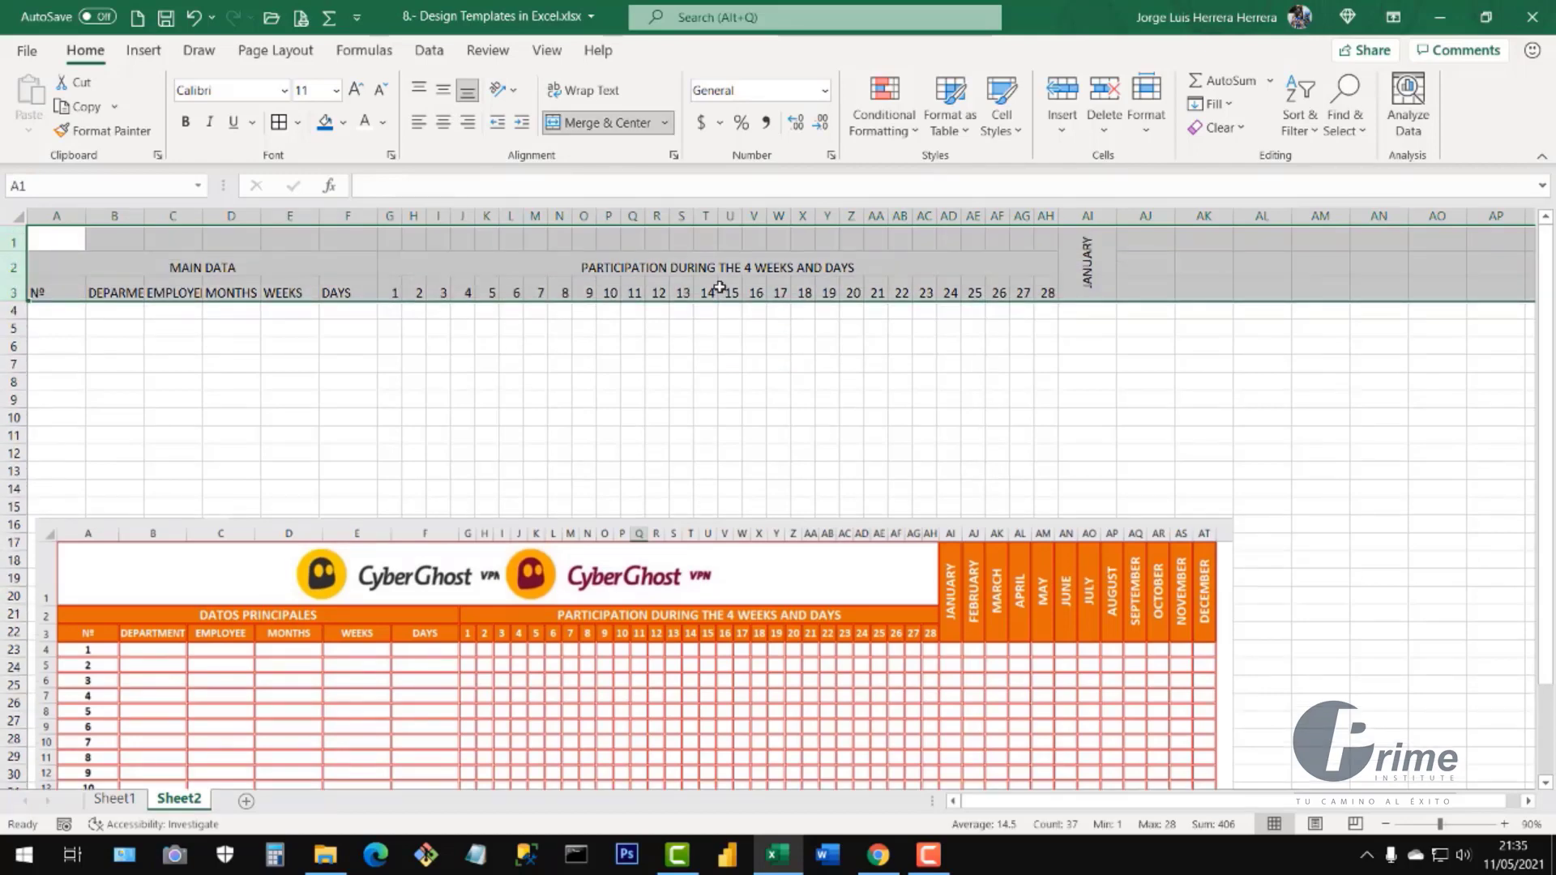
left_click(1003, 292)
left_click(1094, 287)
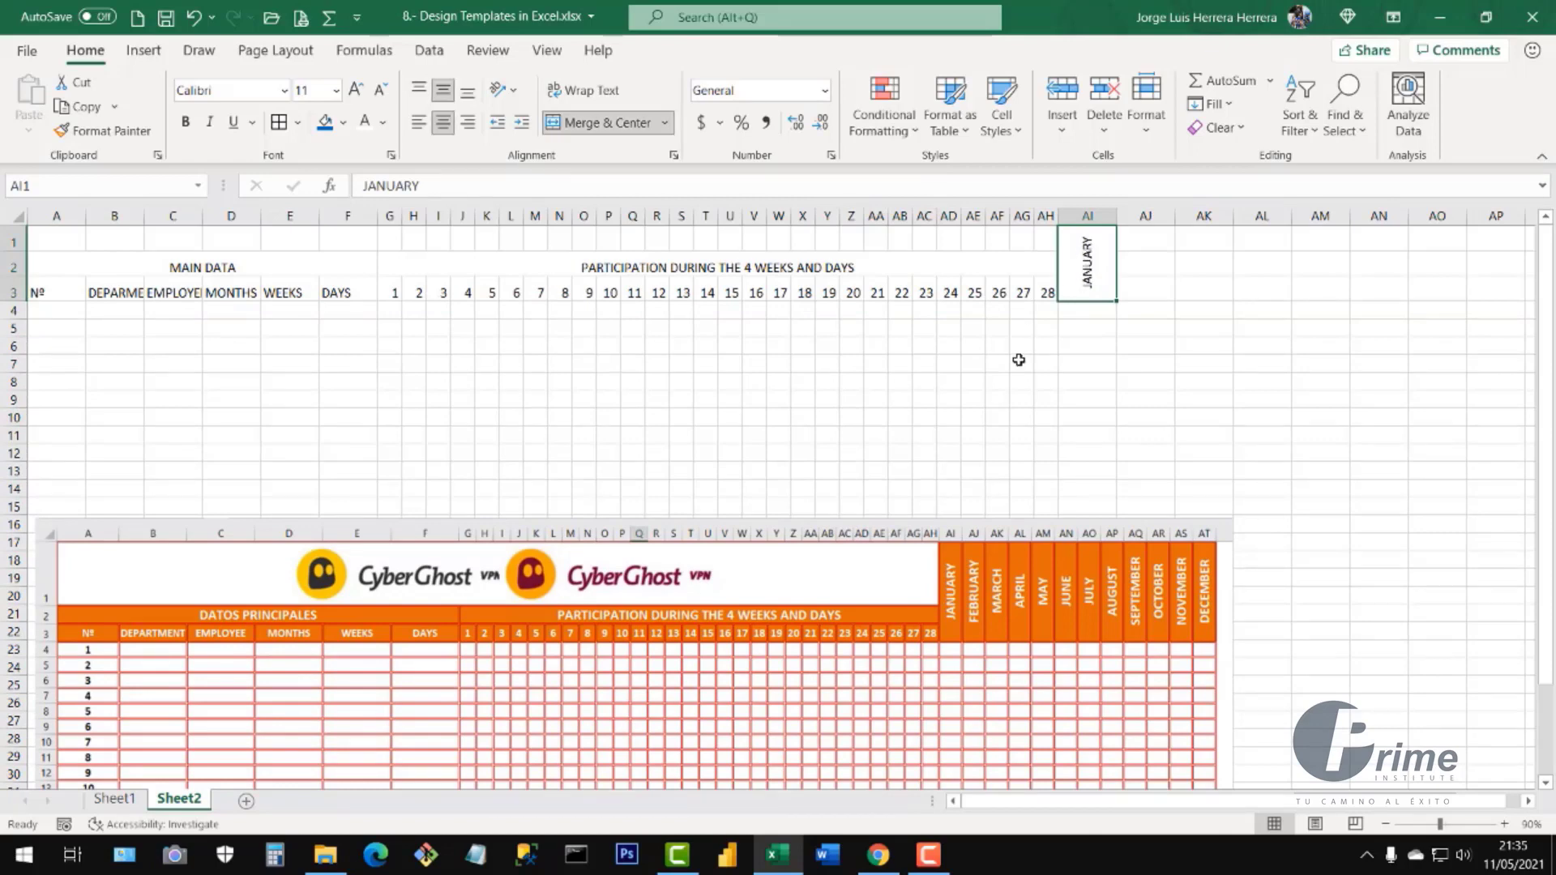
left_click(1020, 361)
left_click_drag(1115, 218, 1083, 220)
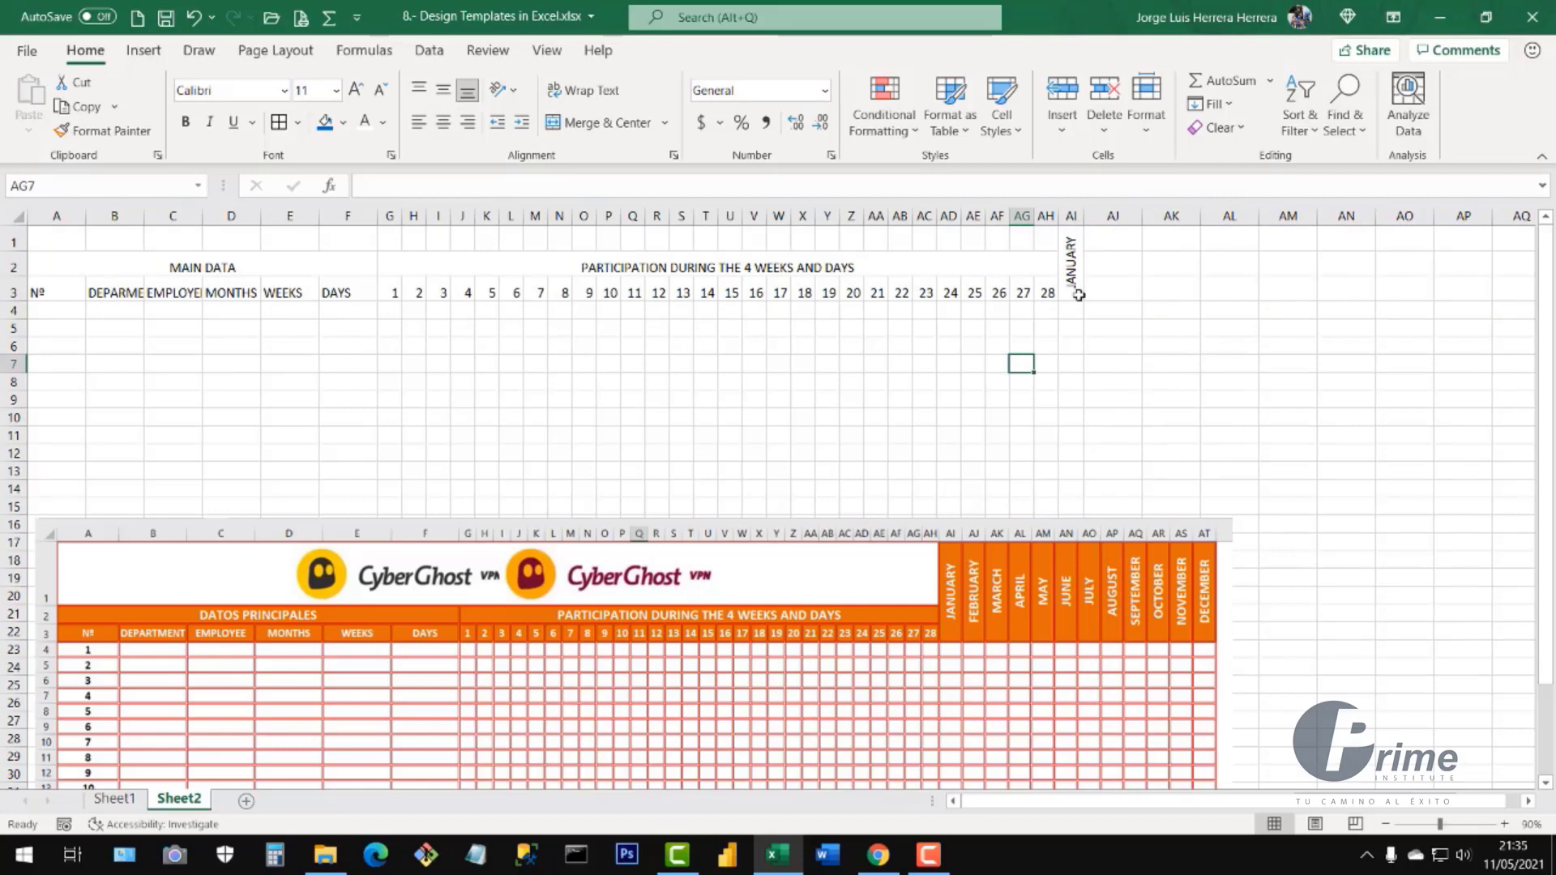
- Extend the rotated JANUARY heading in AI across to column AT with the months FEBRUARY to DECEMBER
left_click(1078, 295)
left_click_drag(1084, 302, 1528, 299)
left_click(1003, 370)
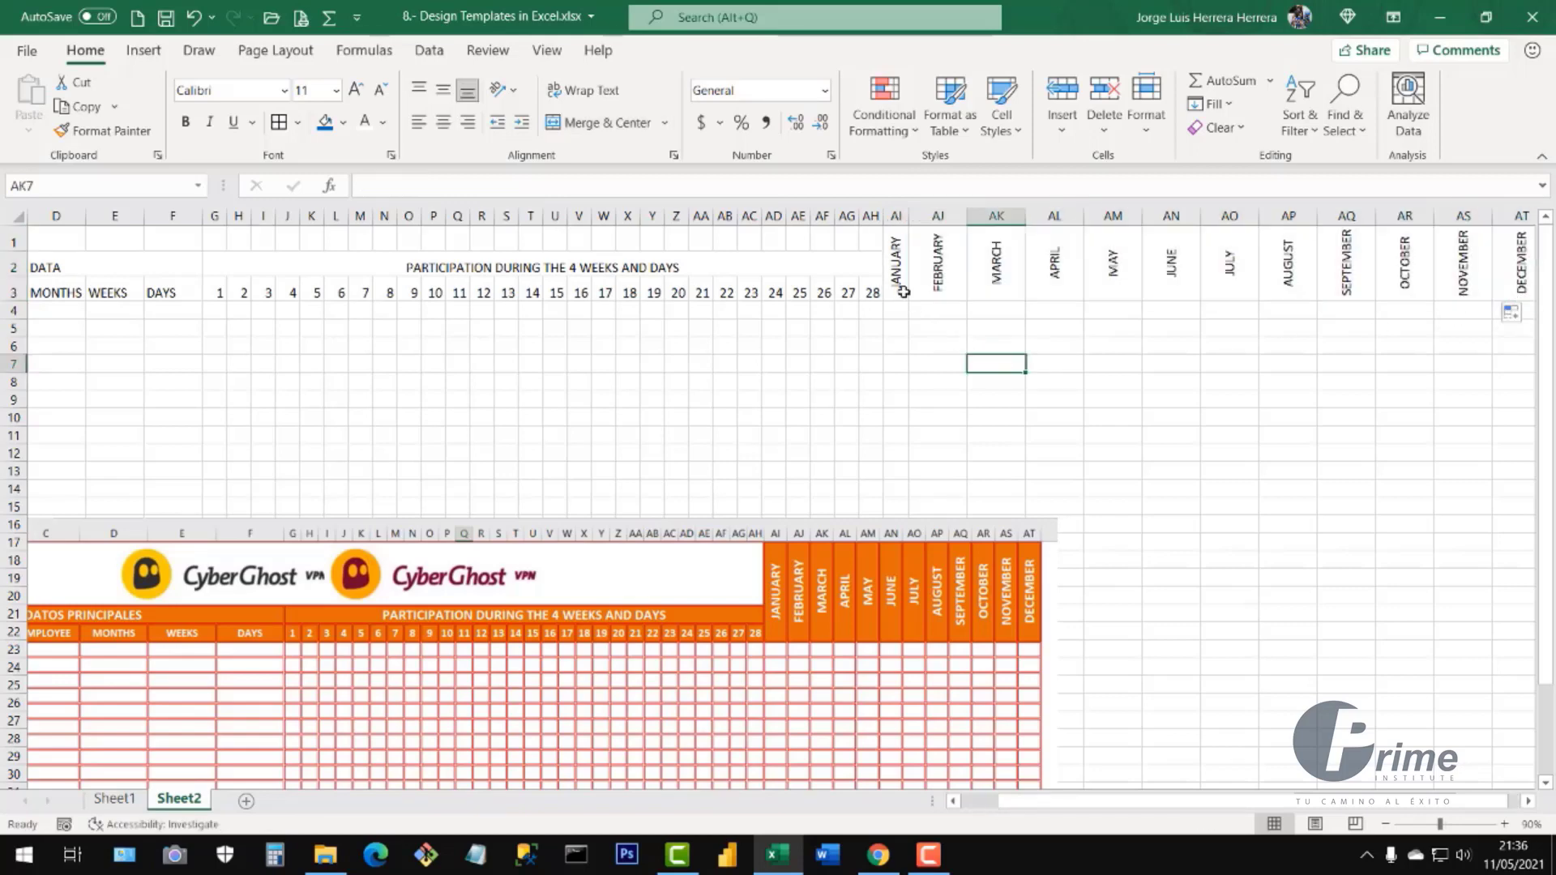
left_click(930, 279)
key("Right")
key("Right")
key("Right")
key("Right")
key("Right")
key("Right")
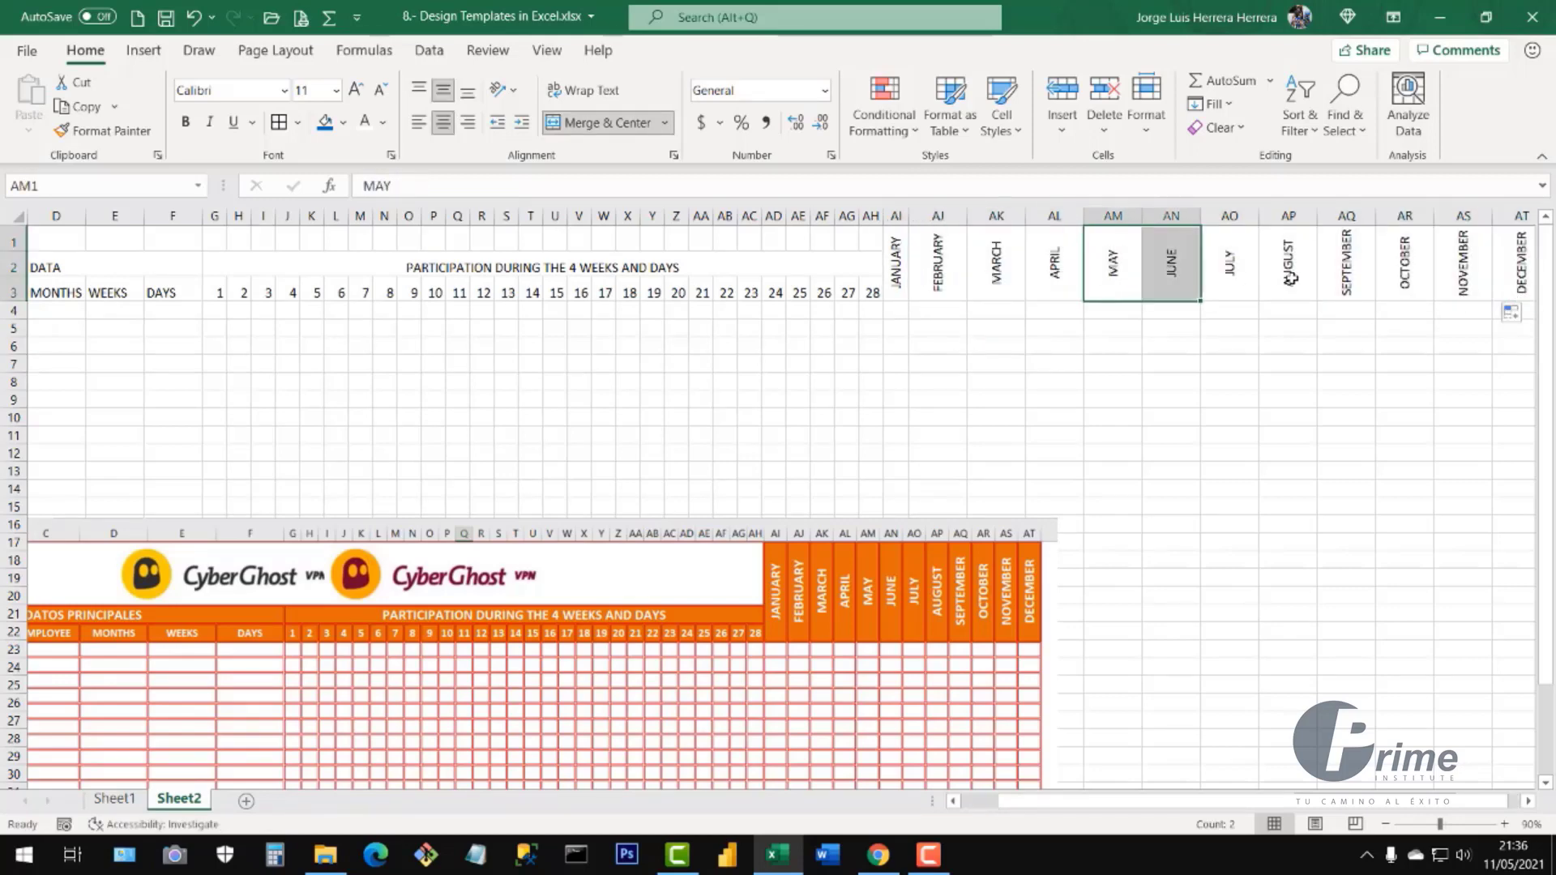
left_click(910, 278)
key("Right")
key("Right")
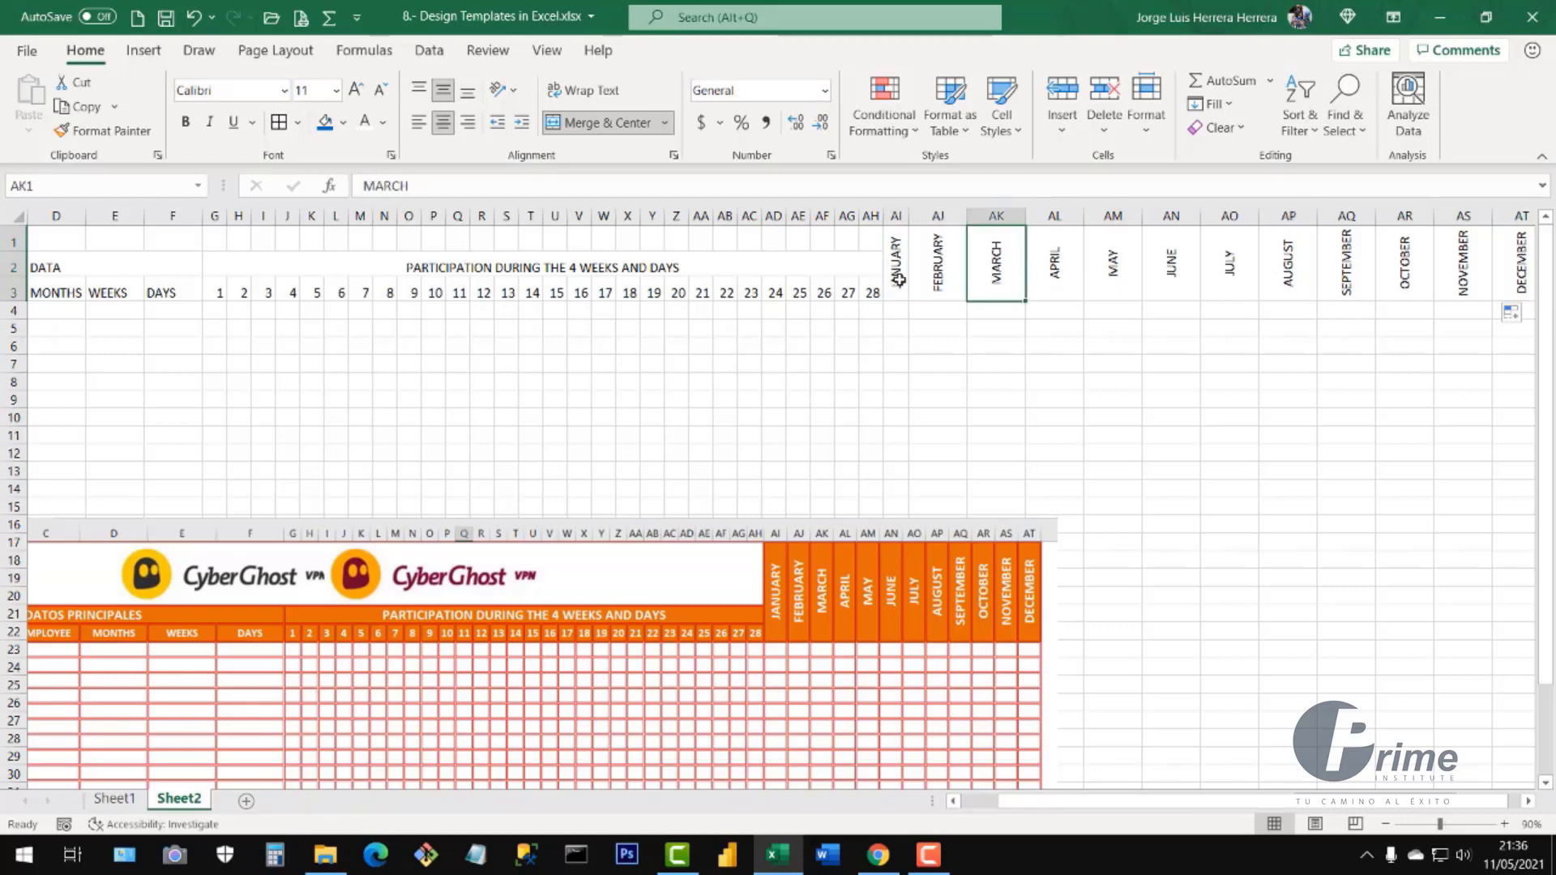
left_click(970, 314)
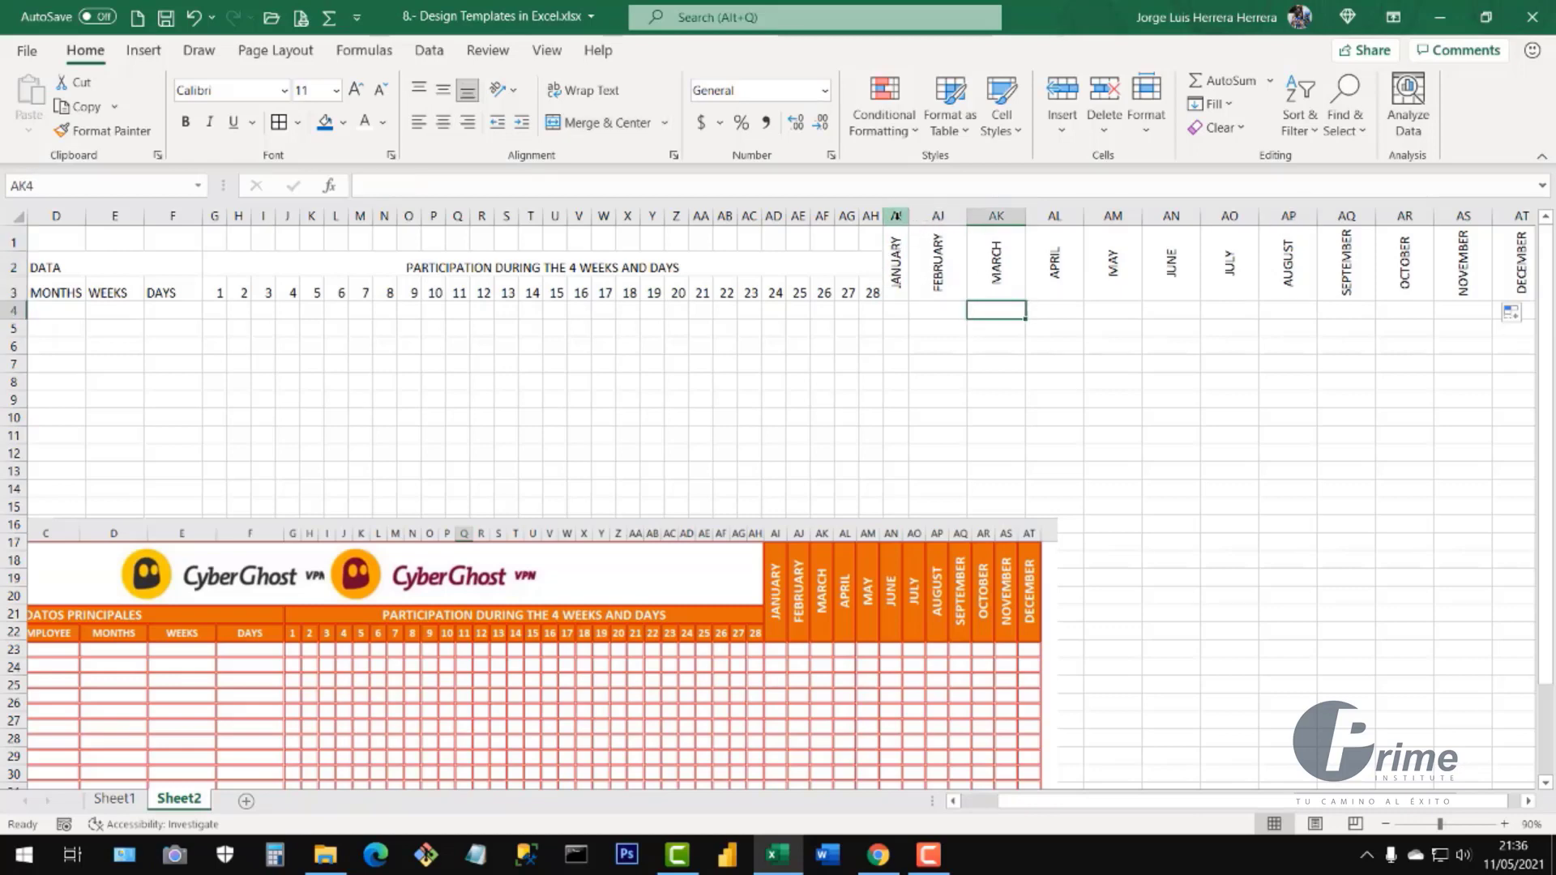
- Narrow the month columns AI to AT equally so each fits closely around its rotated heading
left_click_drag(896, 216, 1488, 227)
left_click_drag(1528, 228, 1528, 228)
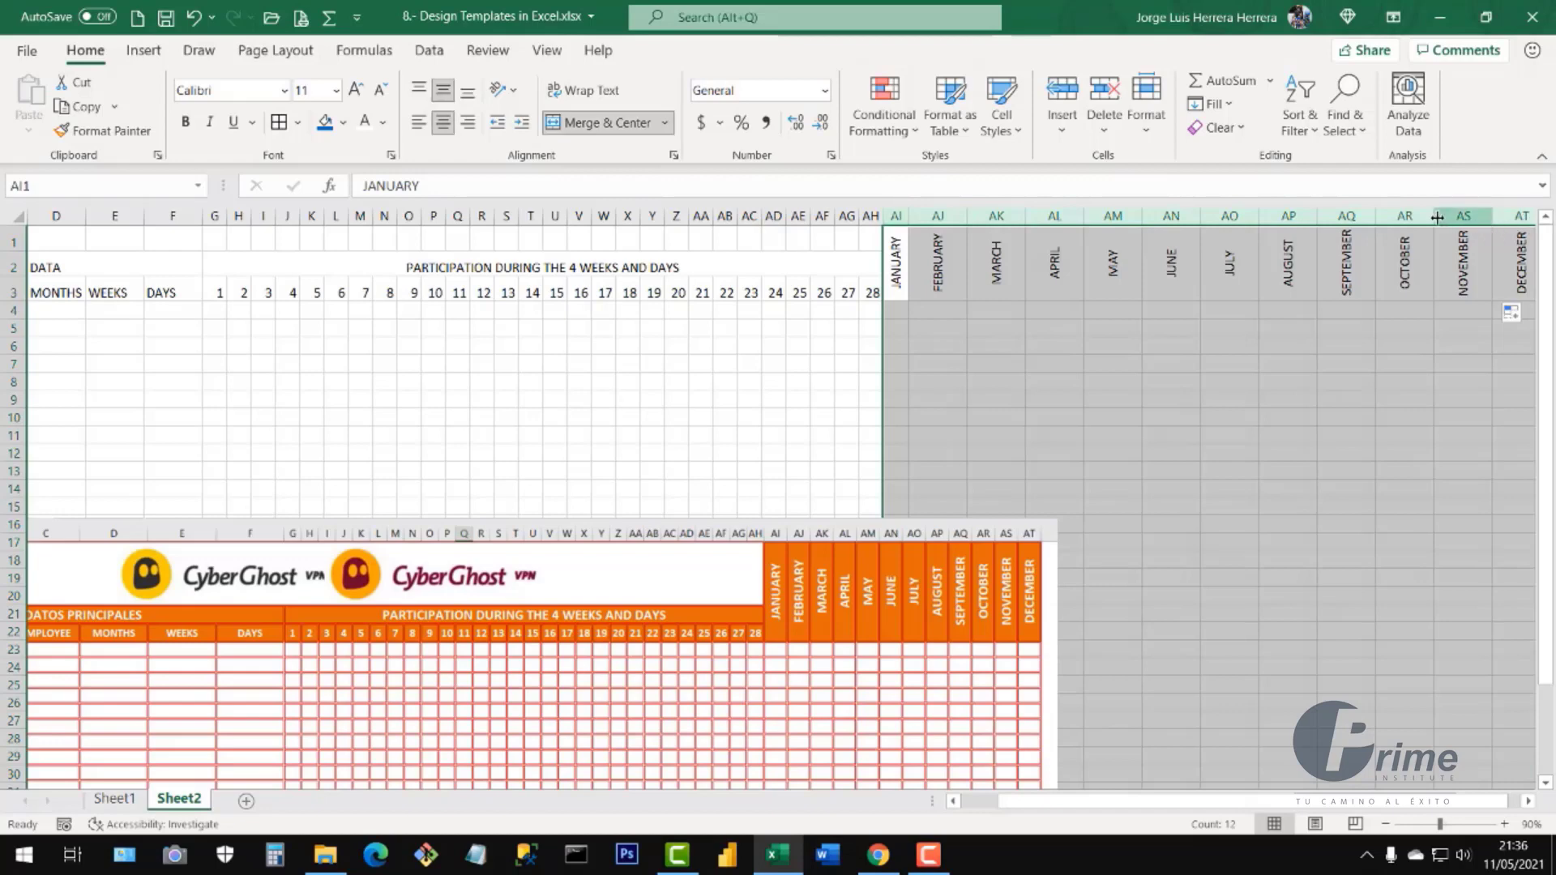
left_click_drag(1258, 218, 1225, 218)
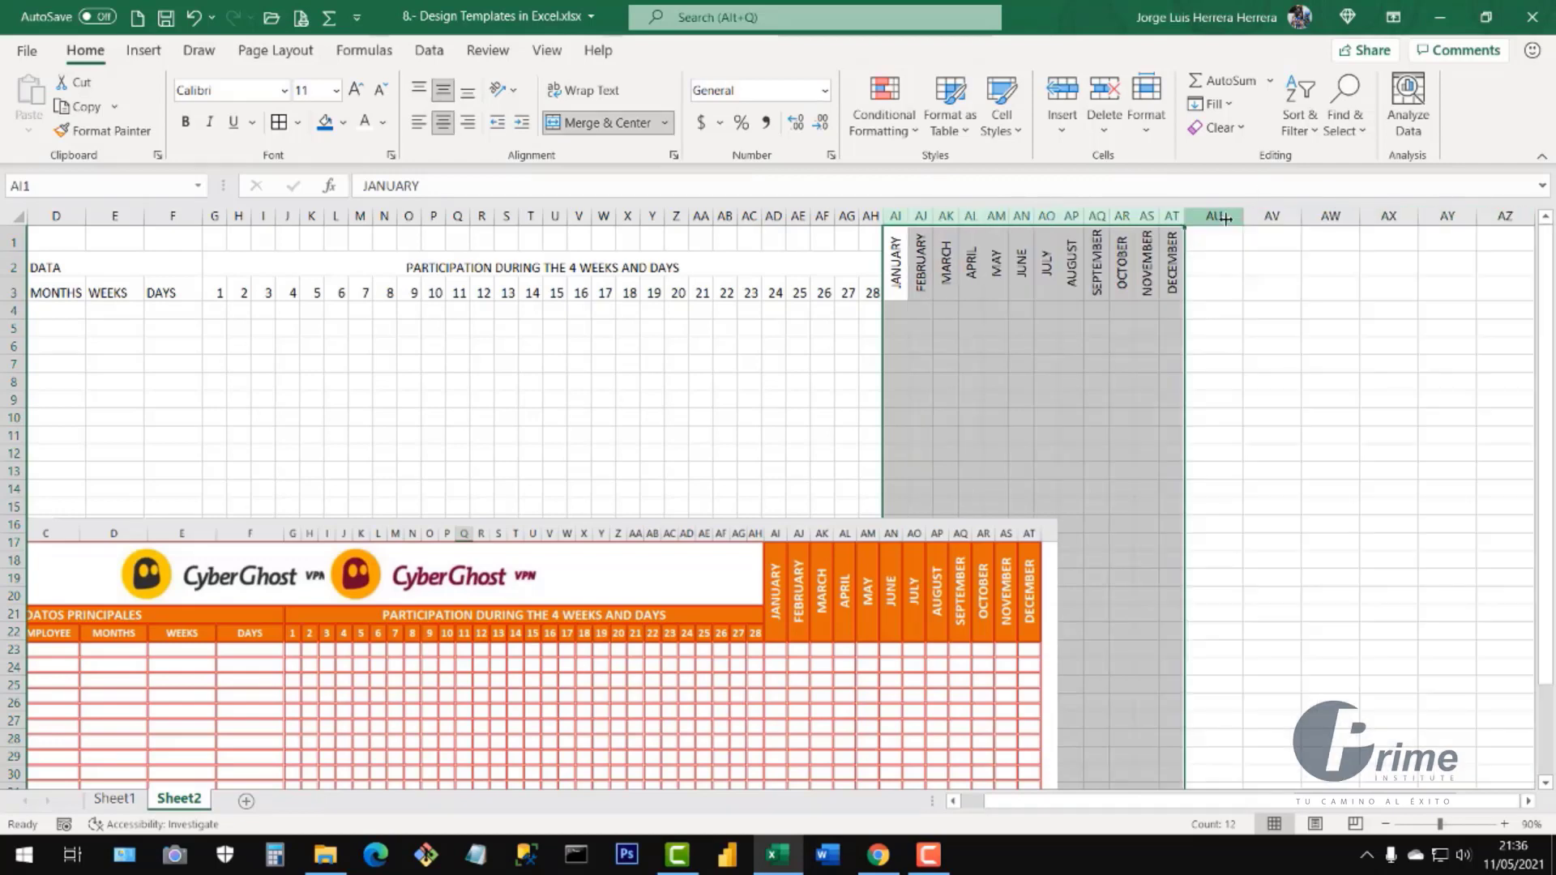
left_click(1155, 380)
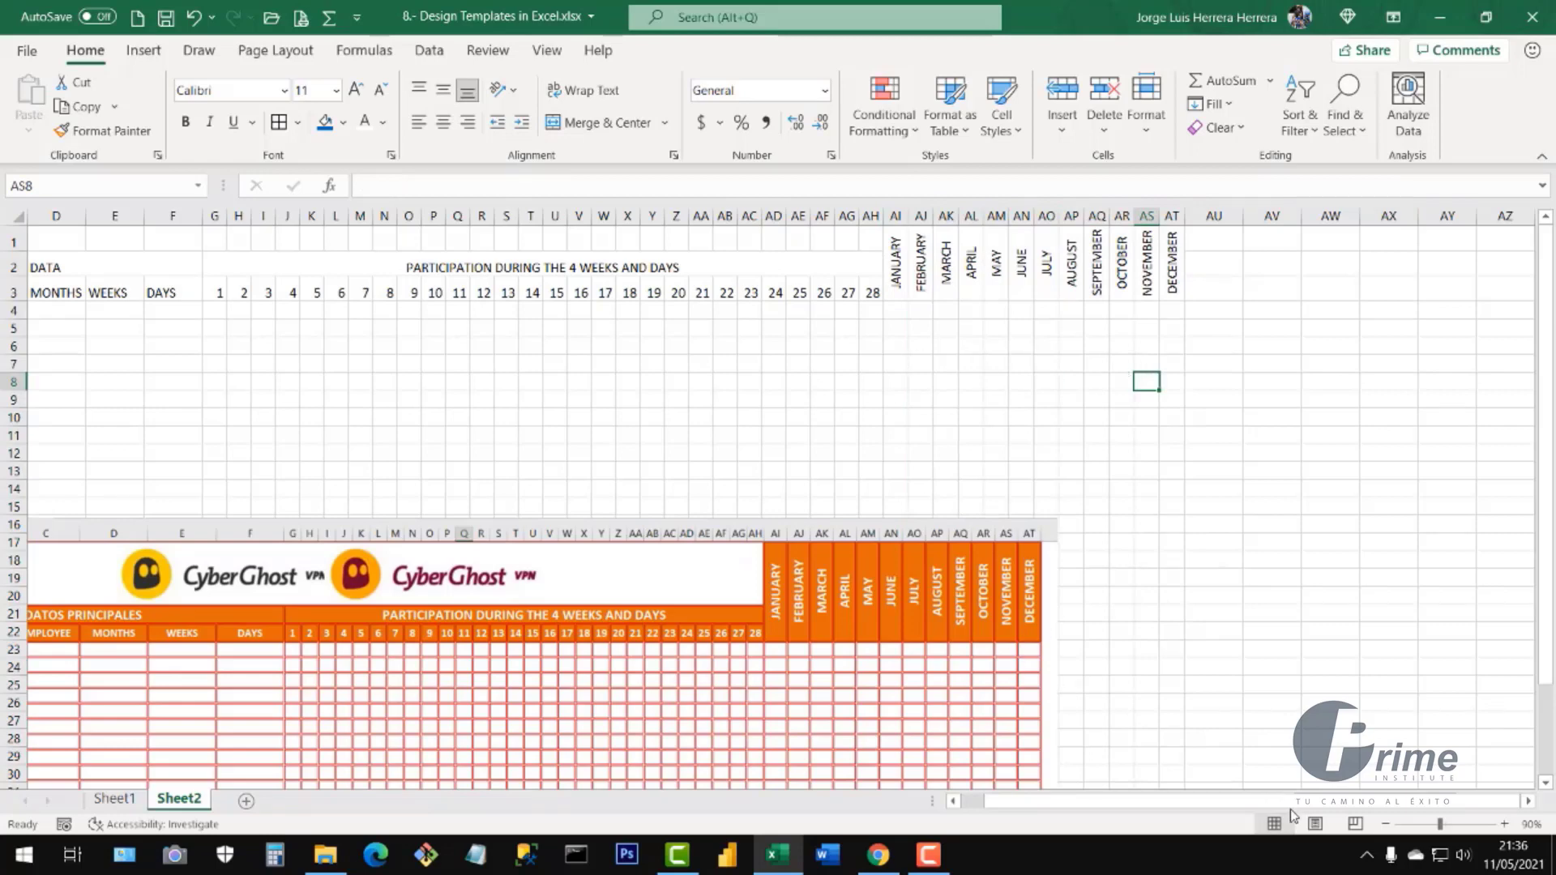
- Increase the height of row 1 to make room for the logo, as in the reference picture
left_click_drag(1200, 803, 1102, 806)
left_click(744, 663)
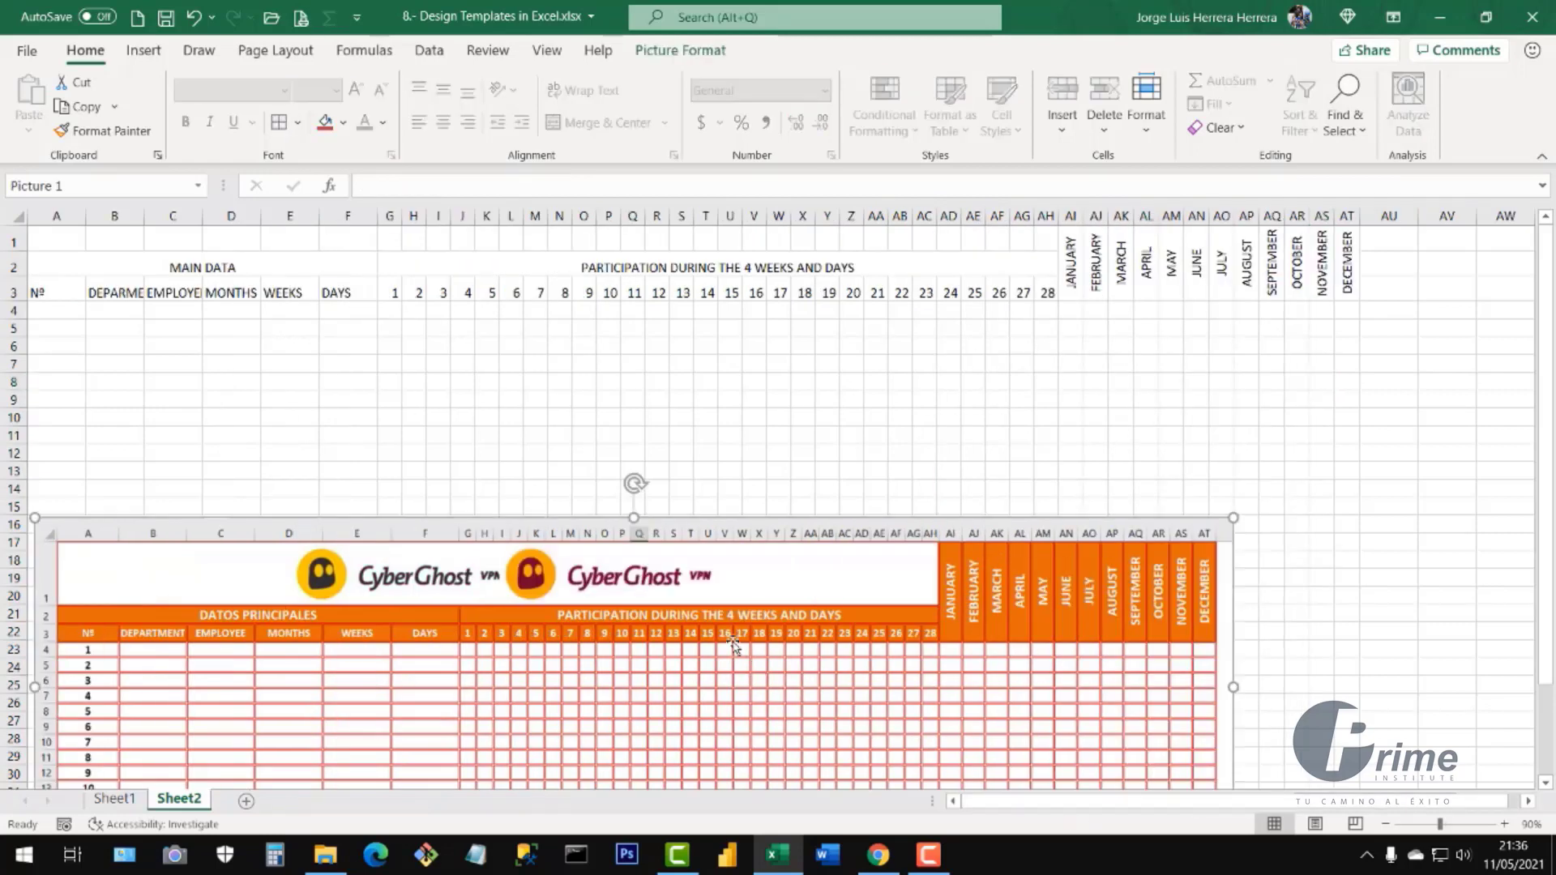
left_click(844, 405)
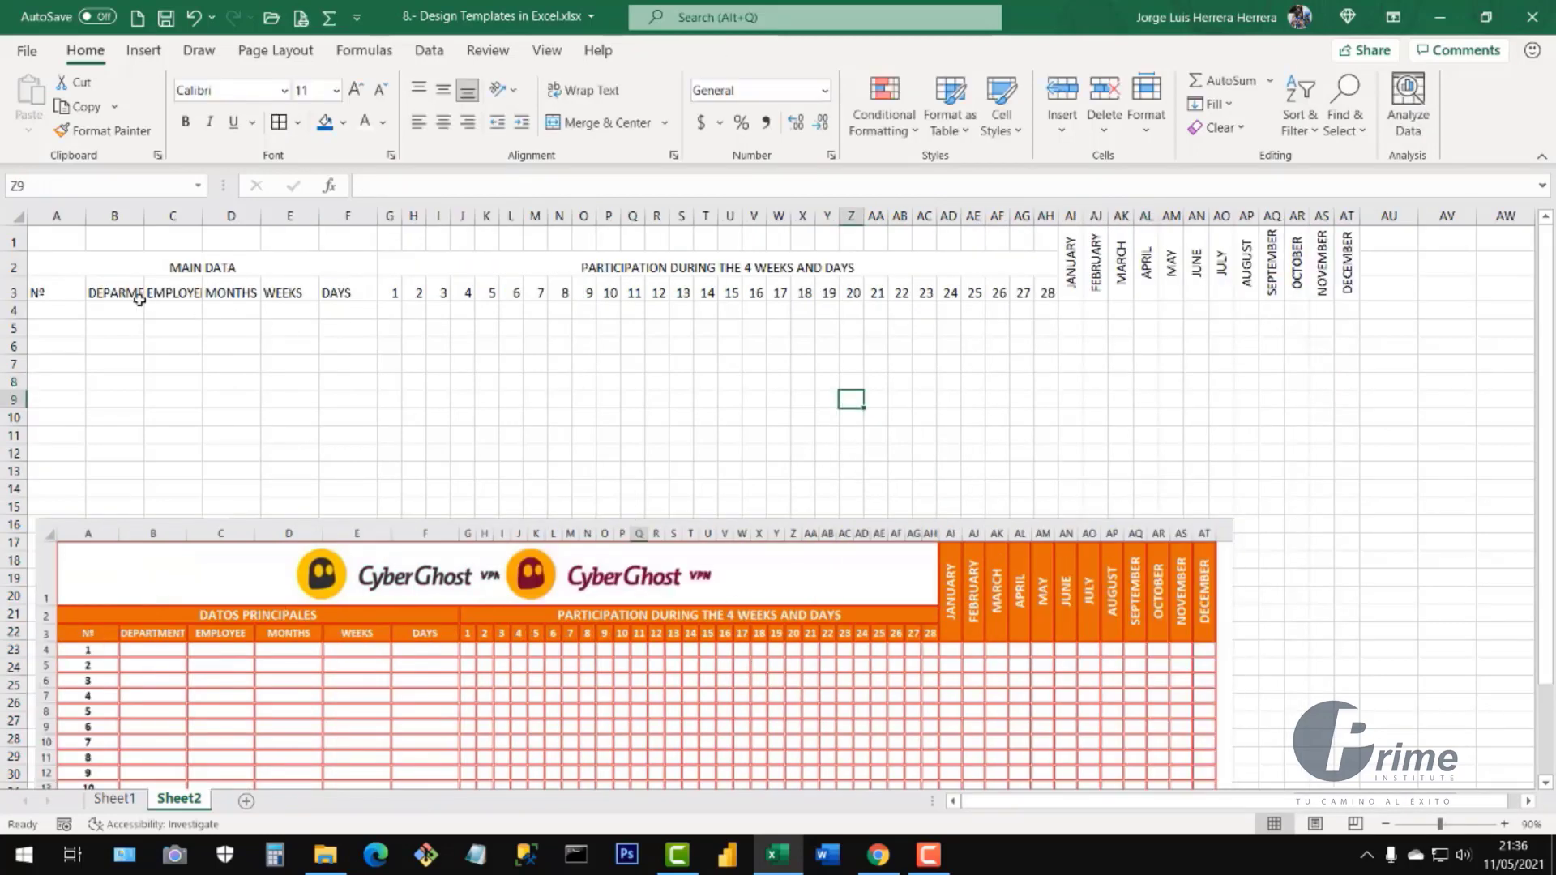
left_click_drag(15, 245, 13, 284)
left_click(1146, 417)
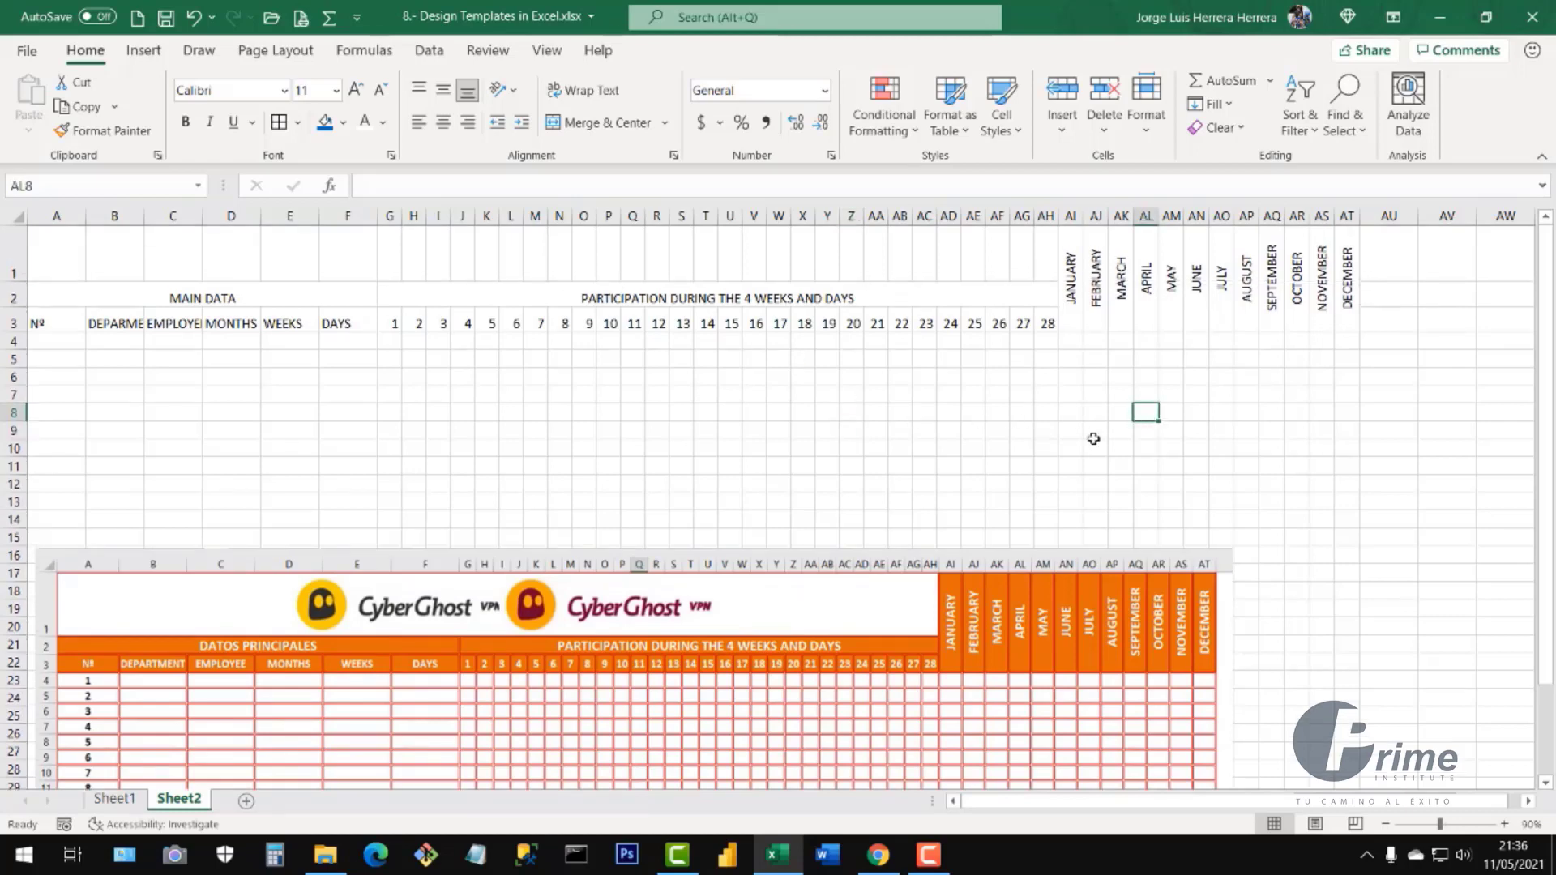
- Number the rows under the Nº heading from 1 to 10 in A4:A13, matching the reference picture
left_click(58, 350)
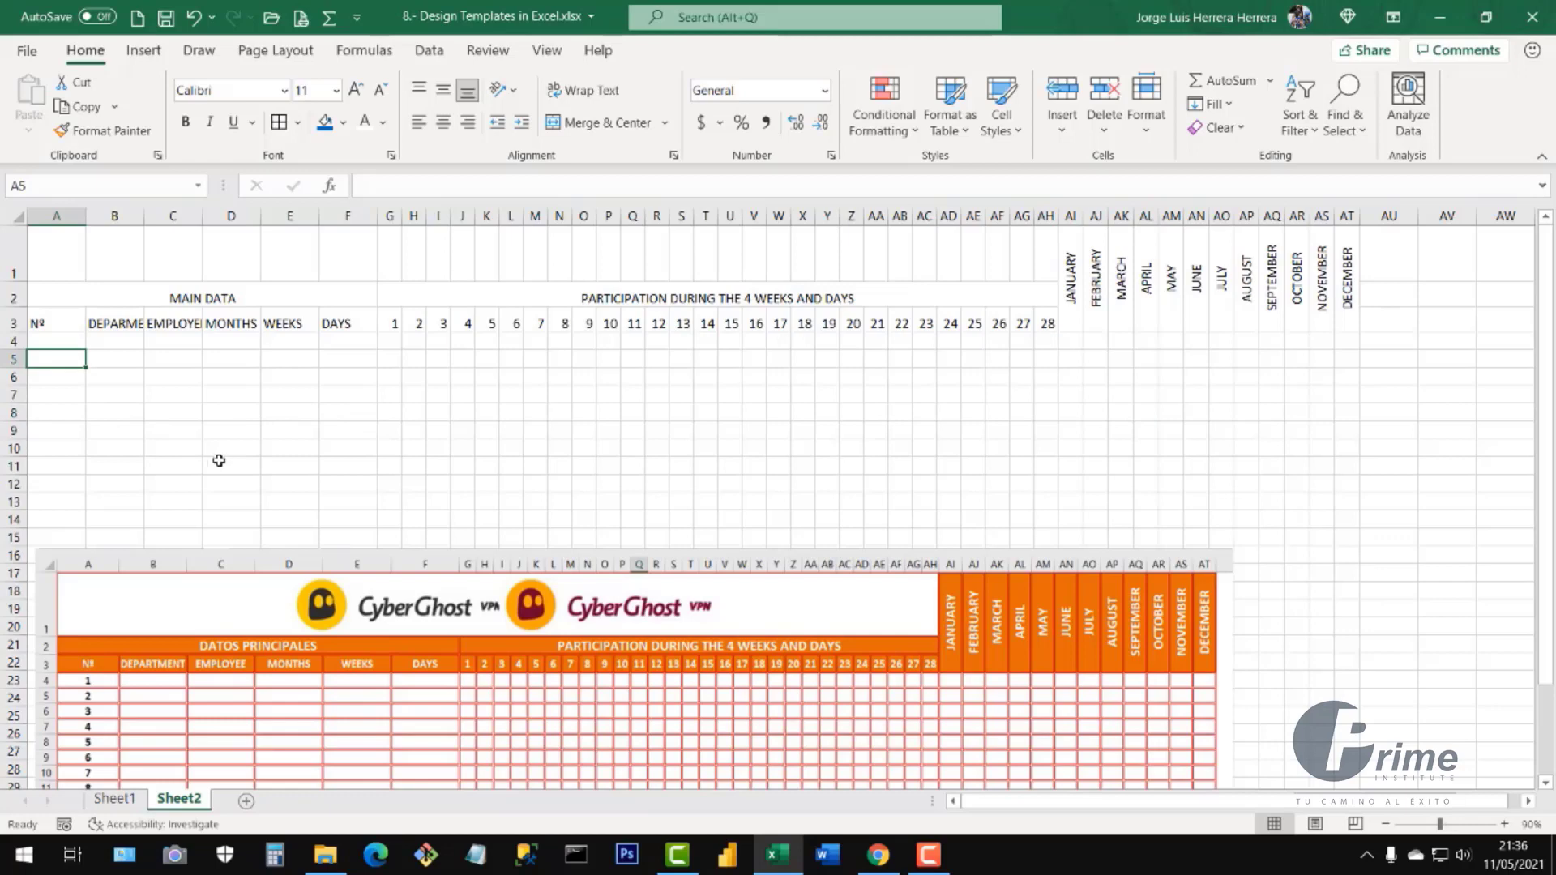
left_click(54, 342)
type("1")
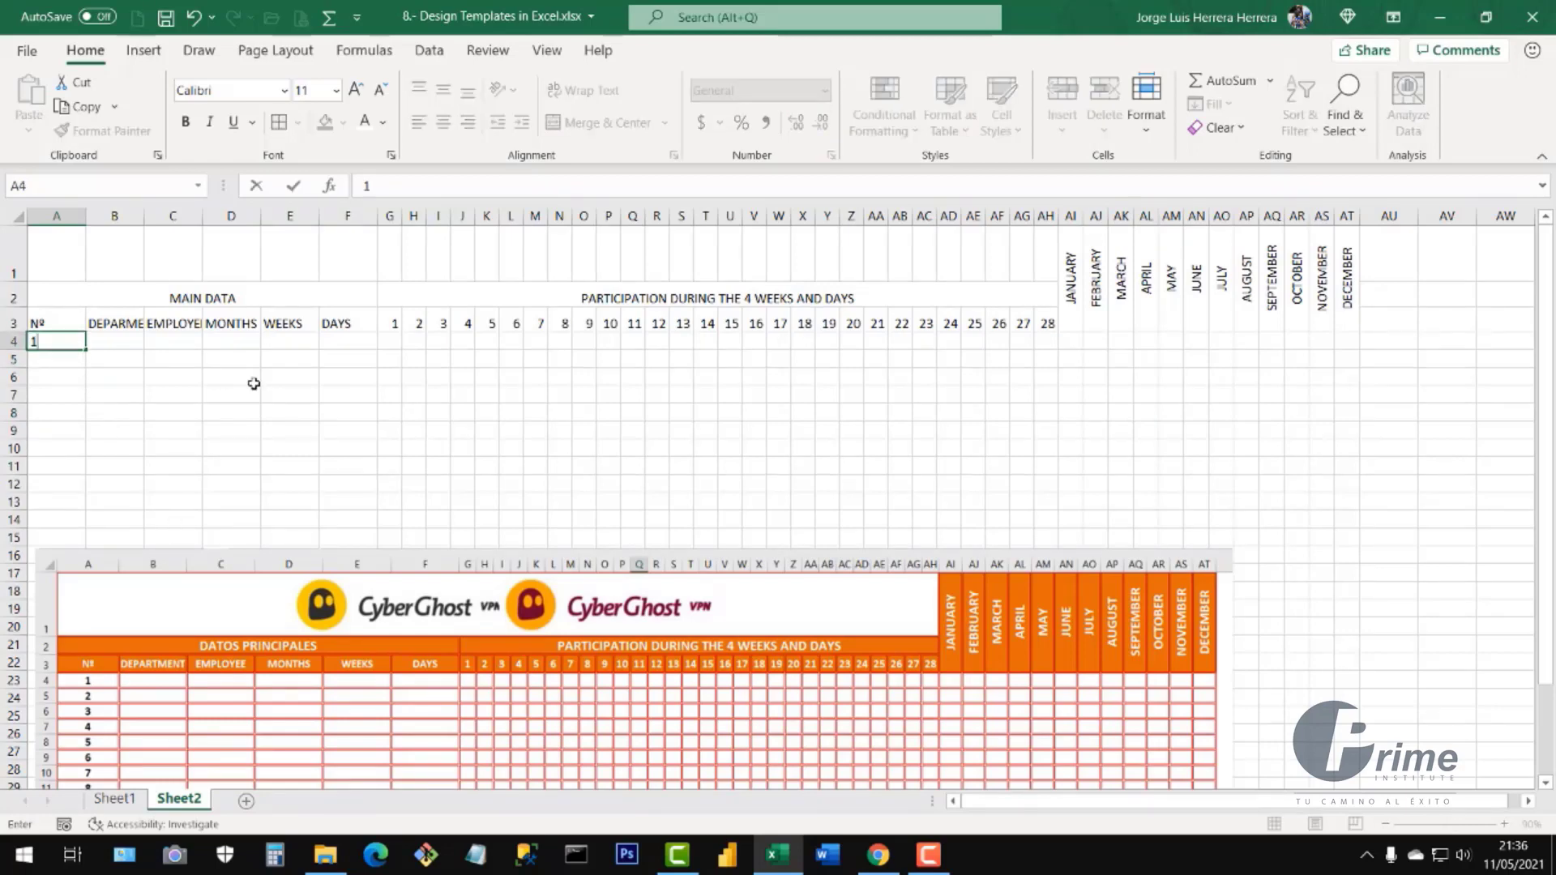
key("Return")
type("2")
key("Return")
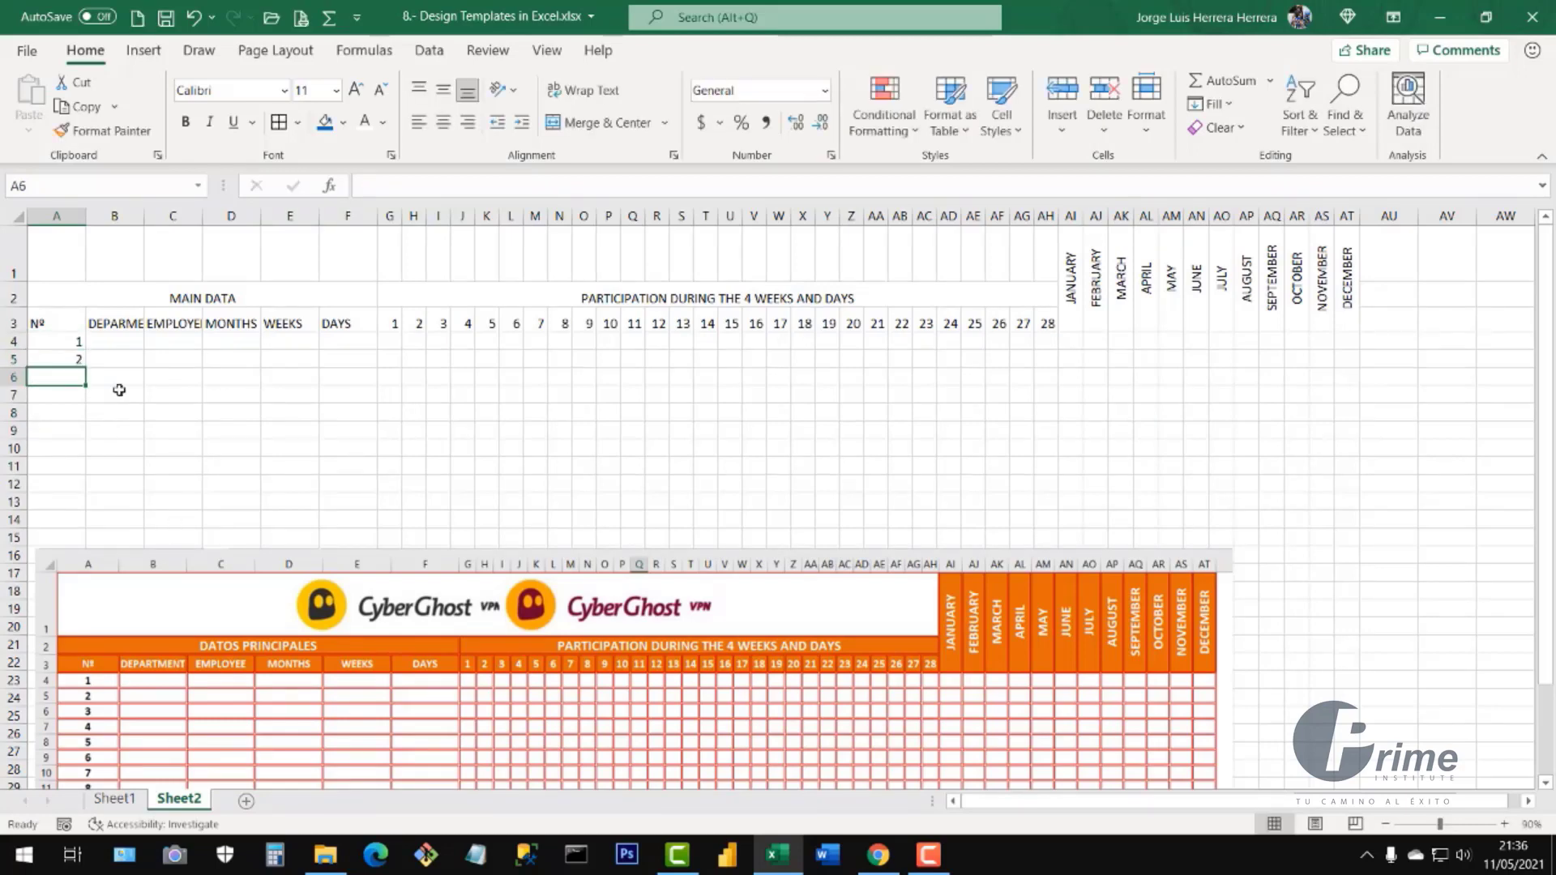
left_click_drag(76, 345, 68, 517)
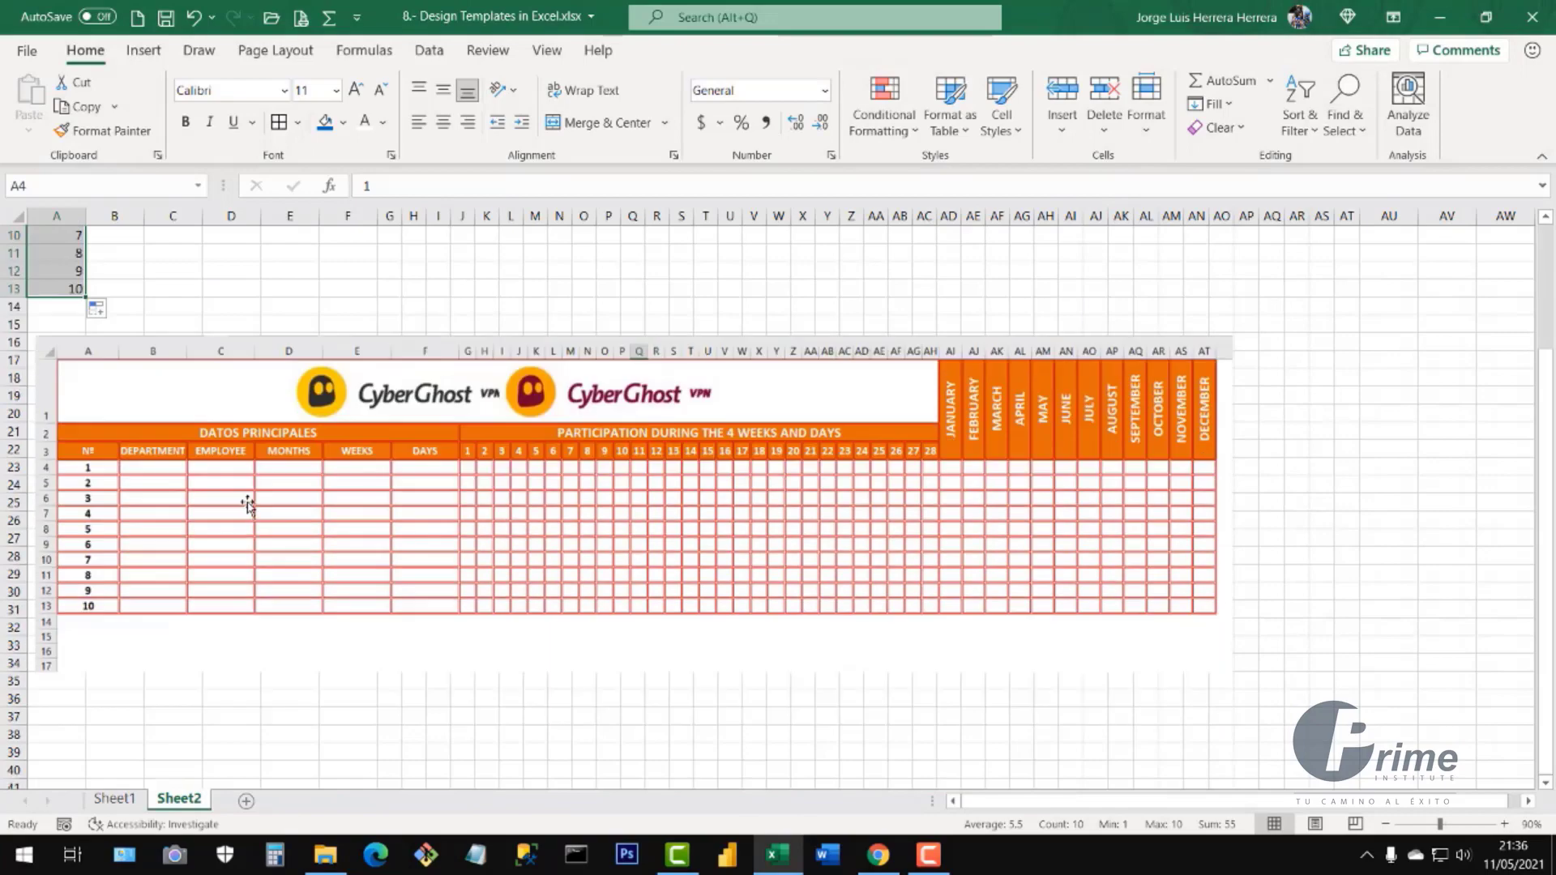
scroll(158, 515, "down", 2)
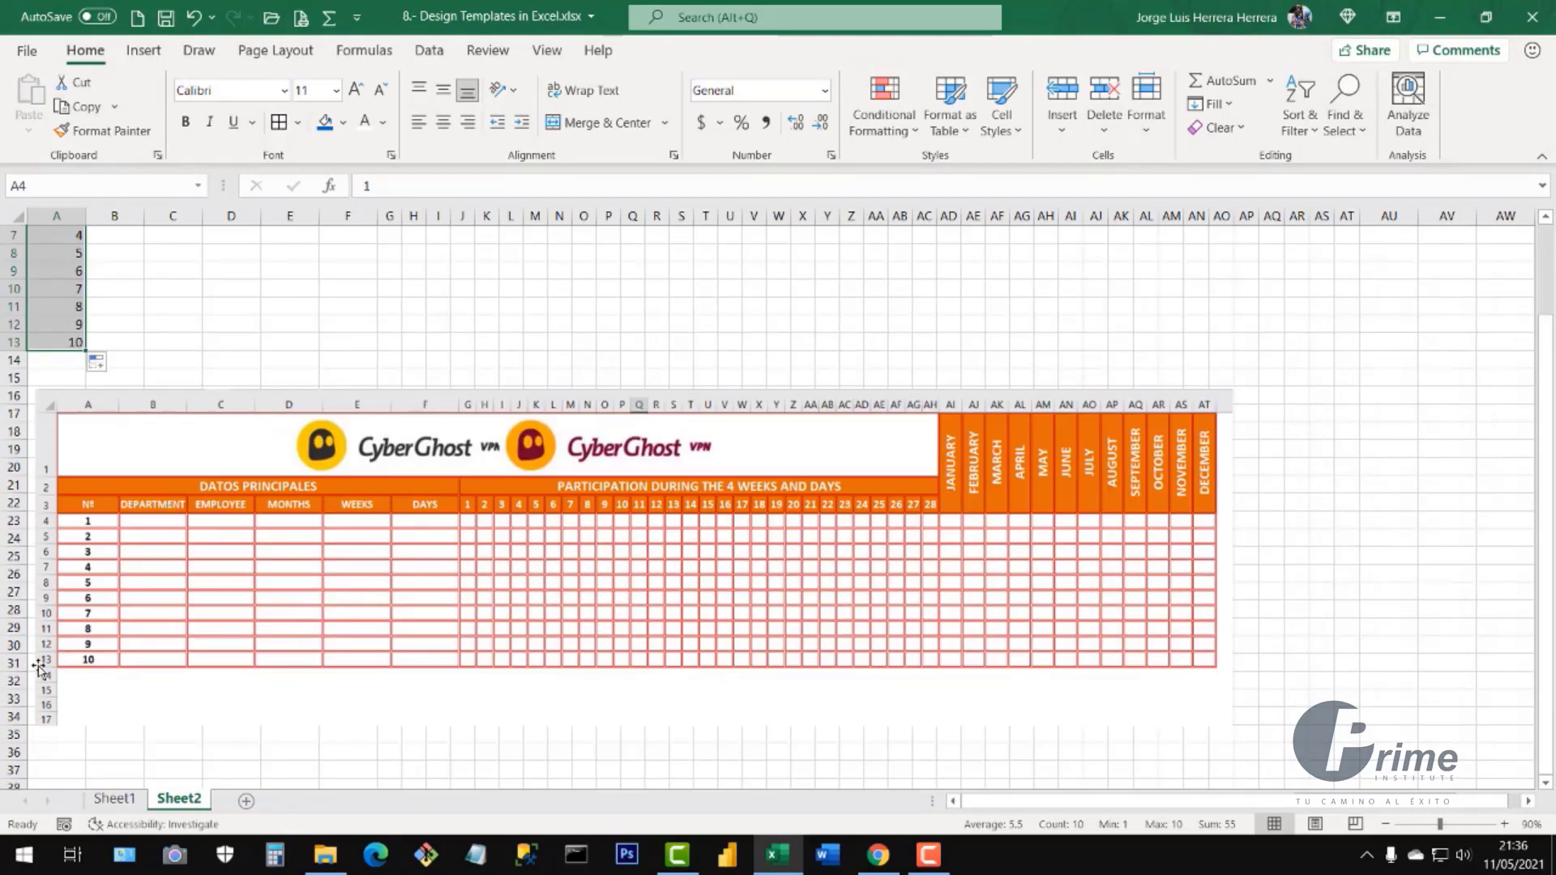
scroll(208, 417, "up", 2)
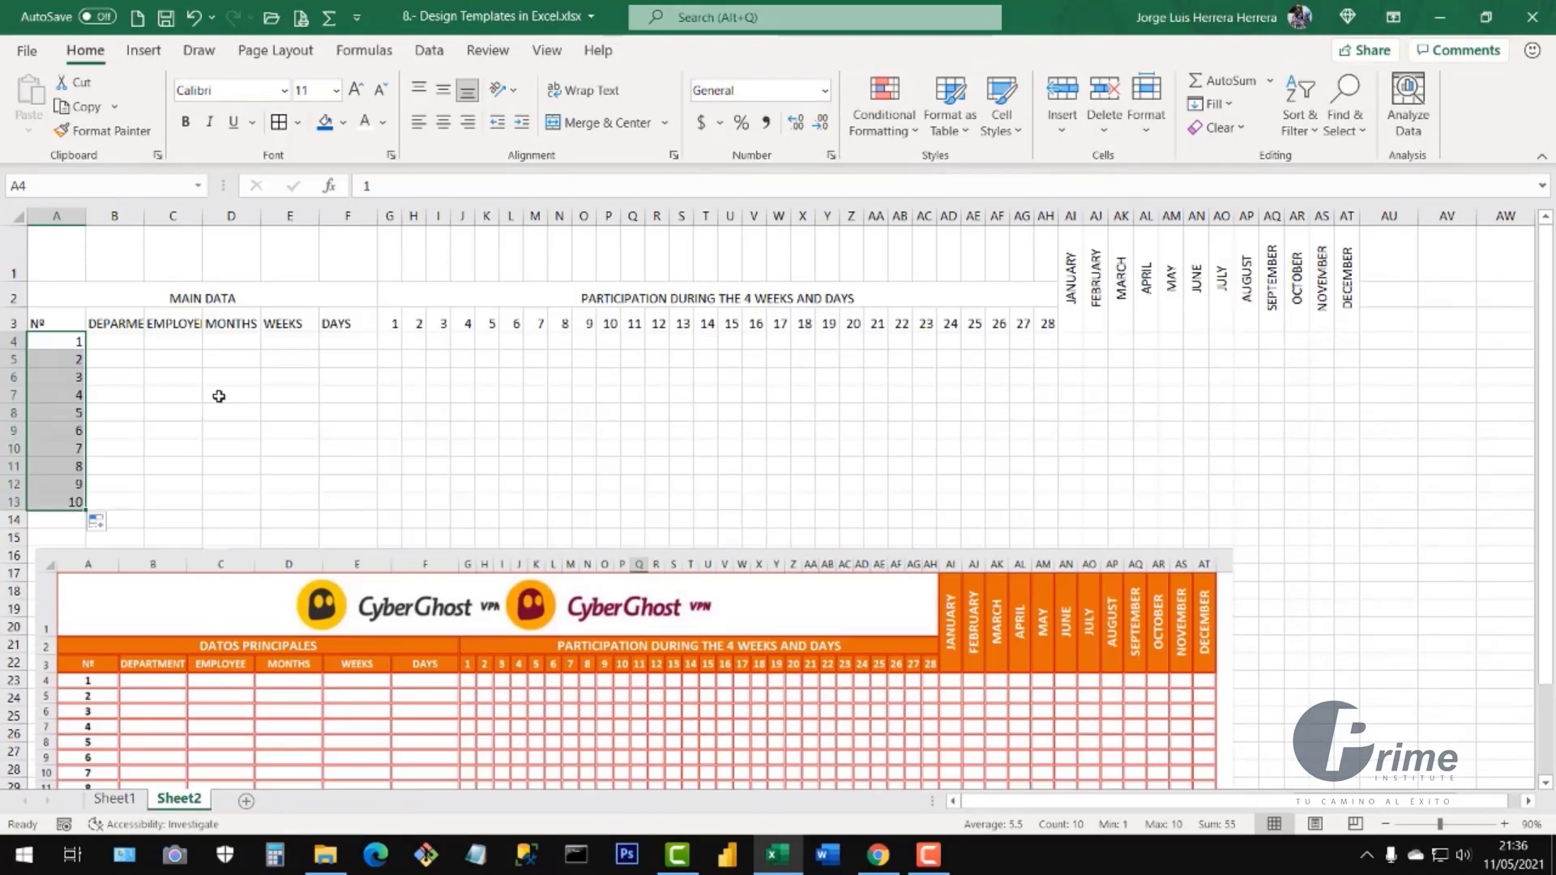
left_click(219, 396)
- Merge and center the empty logo area A1:AH1 above the main data and participation headings
scroll(418, 395, "down", 2)
scroll(418, 399, "up", 2)
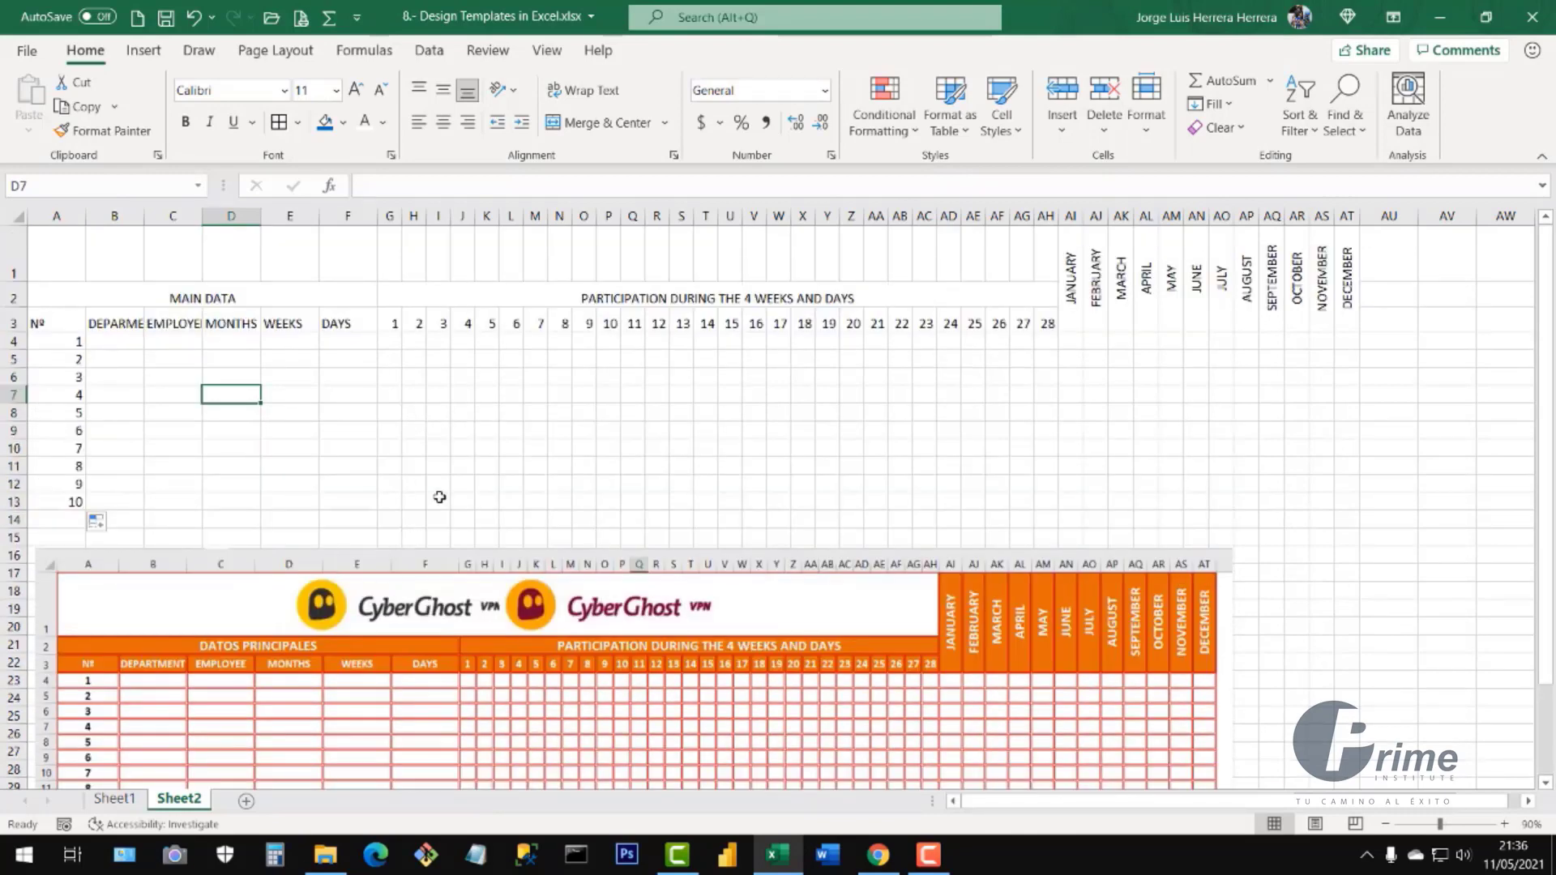
left_click_drag(69, 263, 1054, 262)
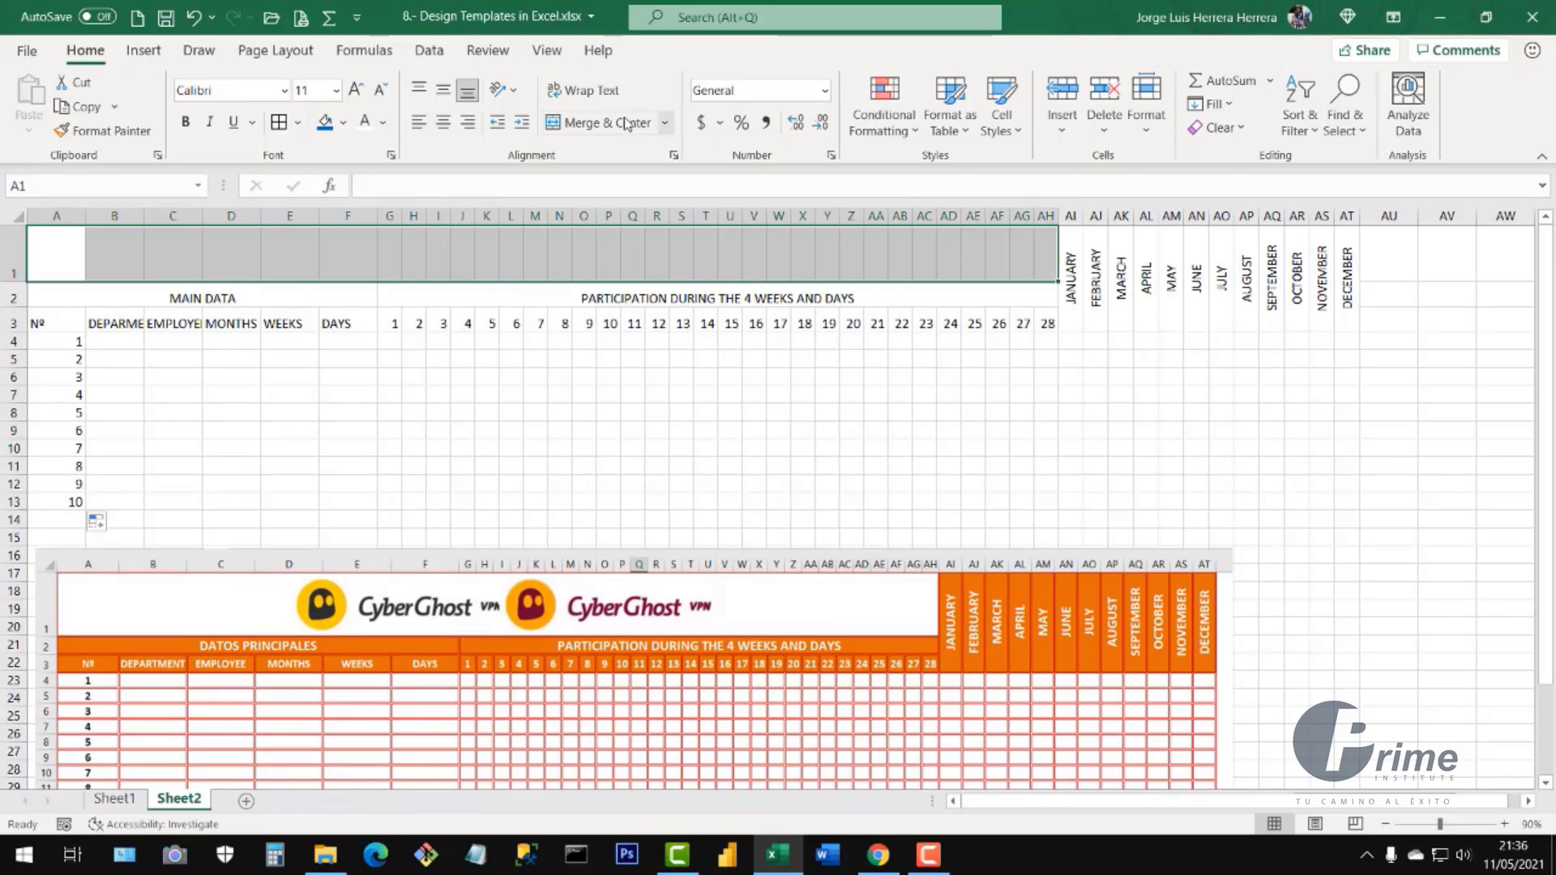
left_click(599, 123)
left_click(624, 393)
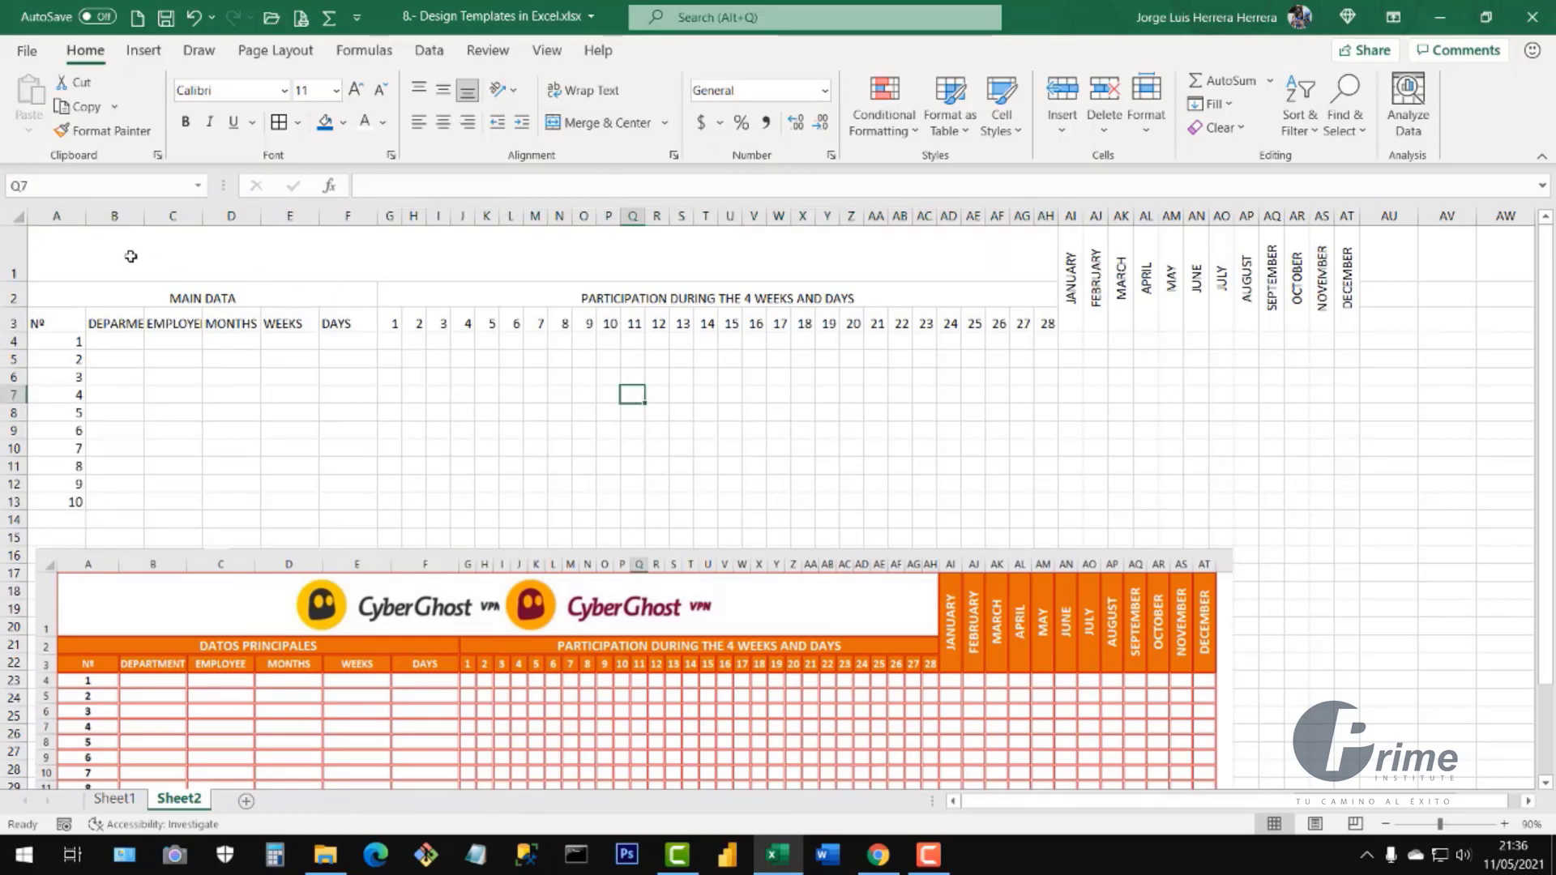
- Apply all borders to the whole template range A1:AT13
left_click_drag(131, 256, 1341, 268)
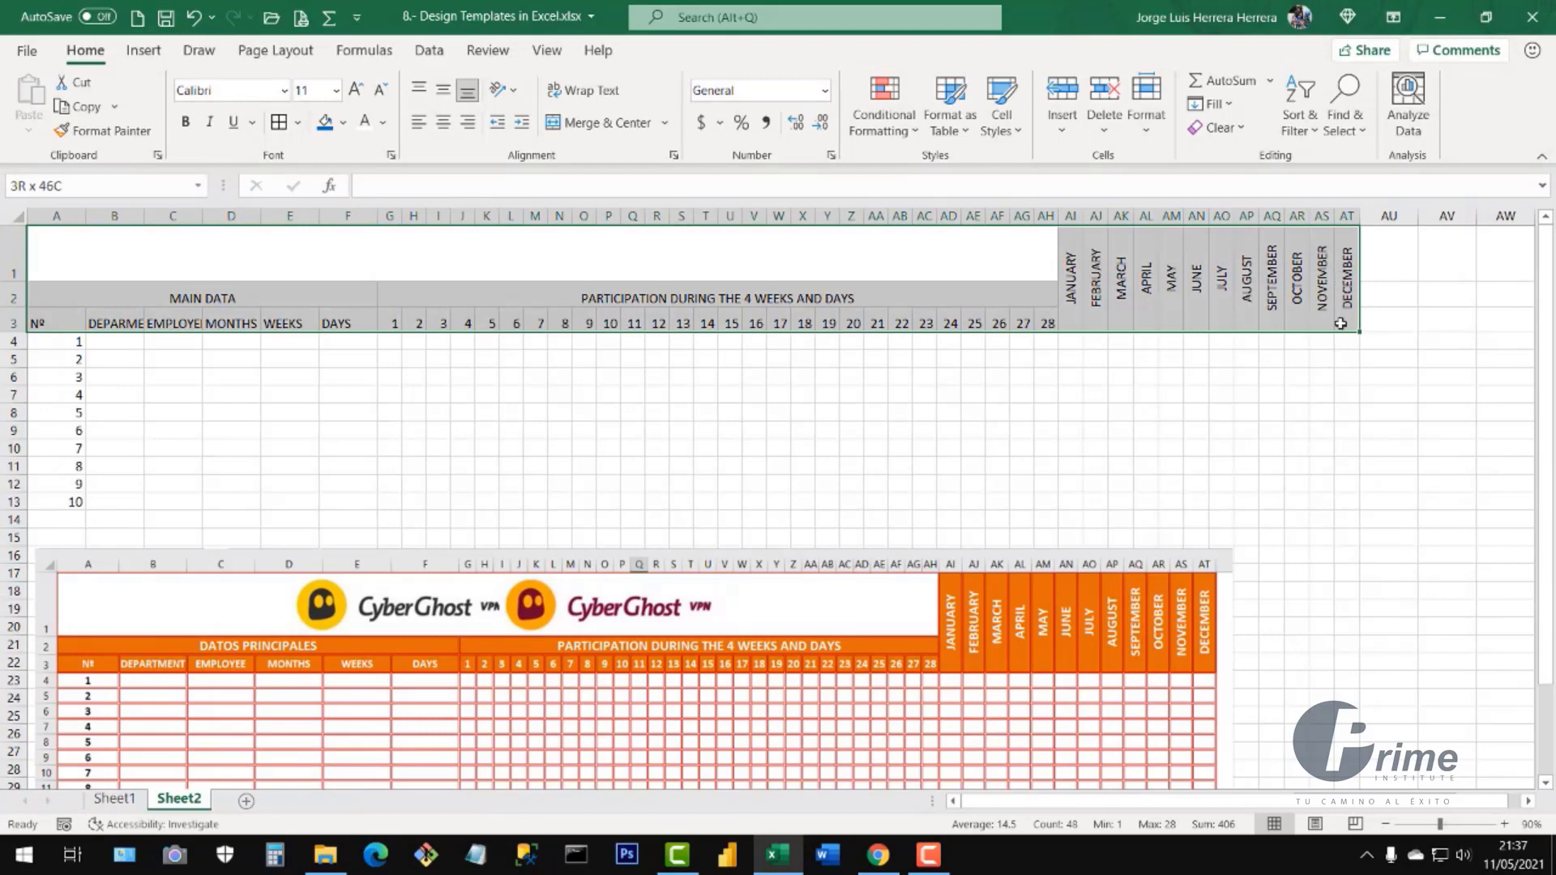
left_click_drag(1341, 323, 1321, 502)
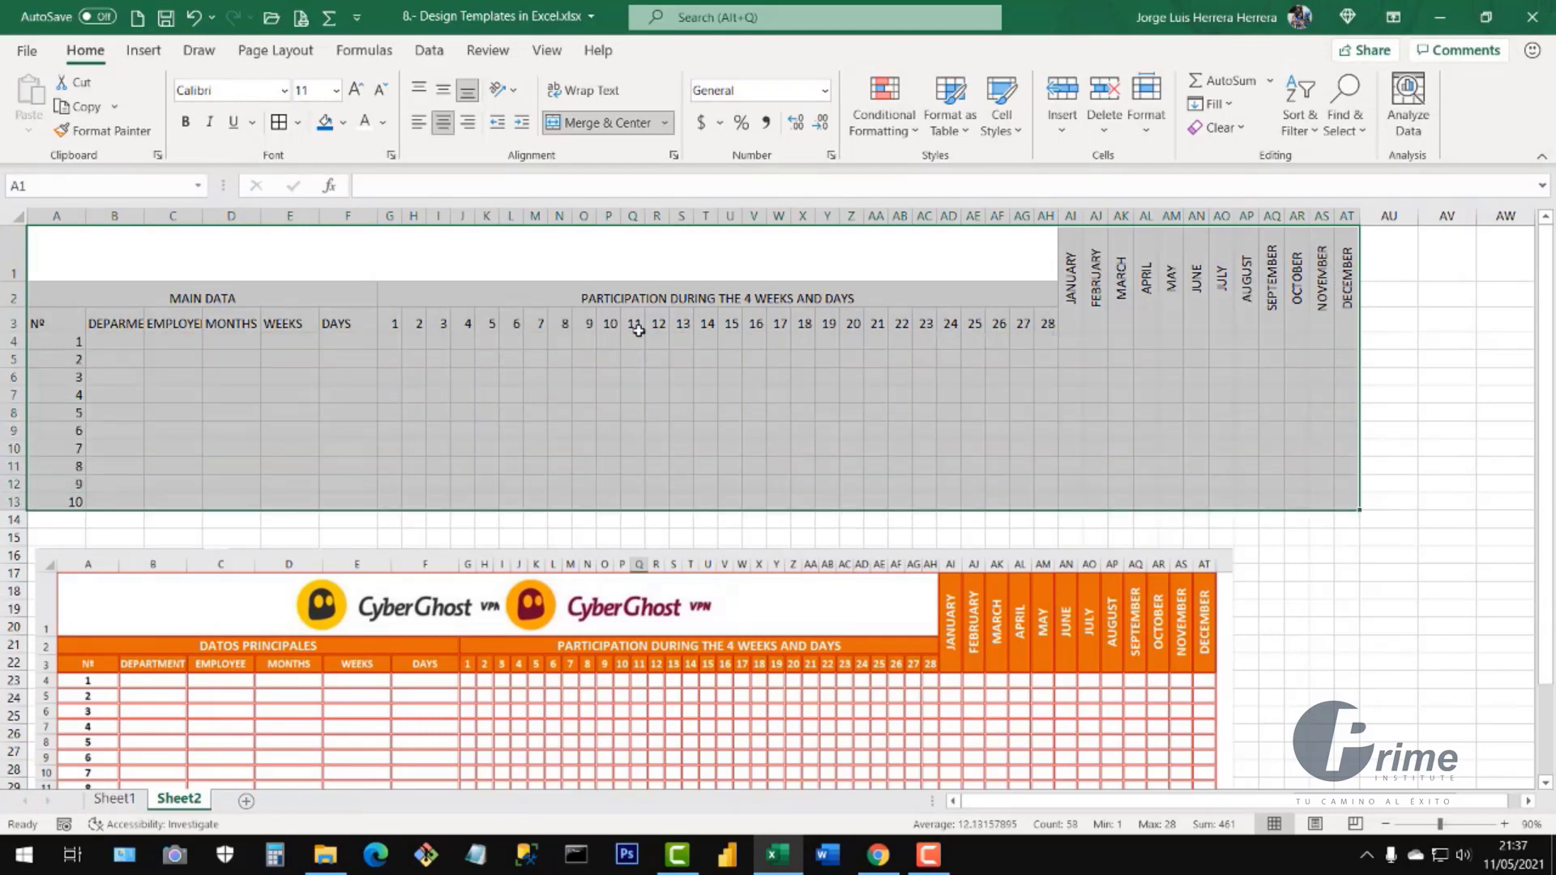
left_click(279, 125)
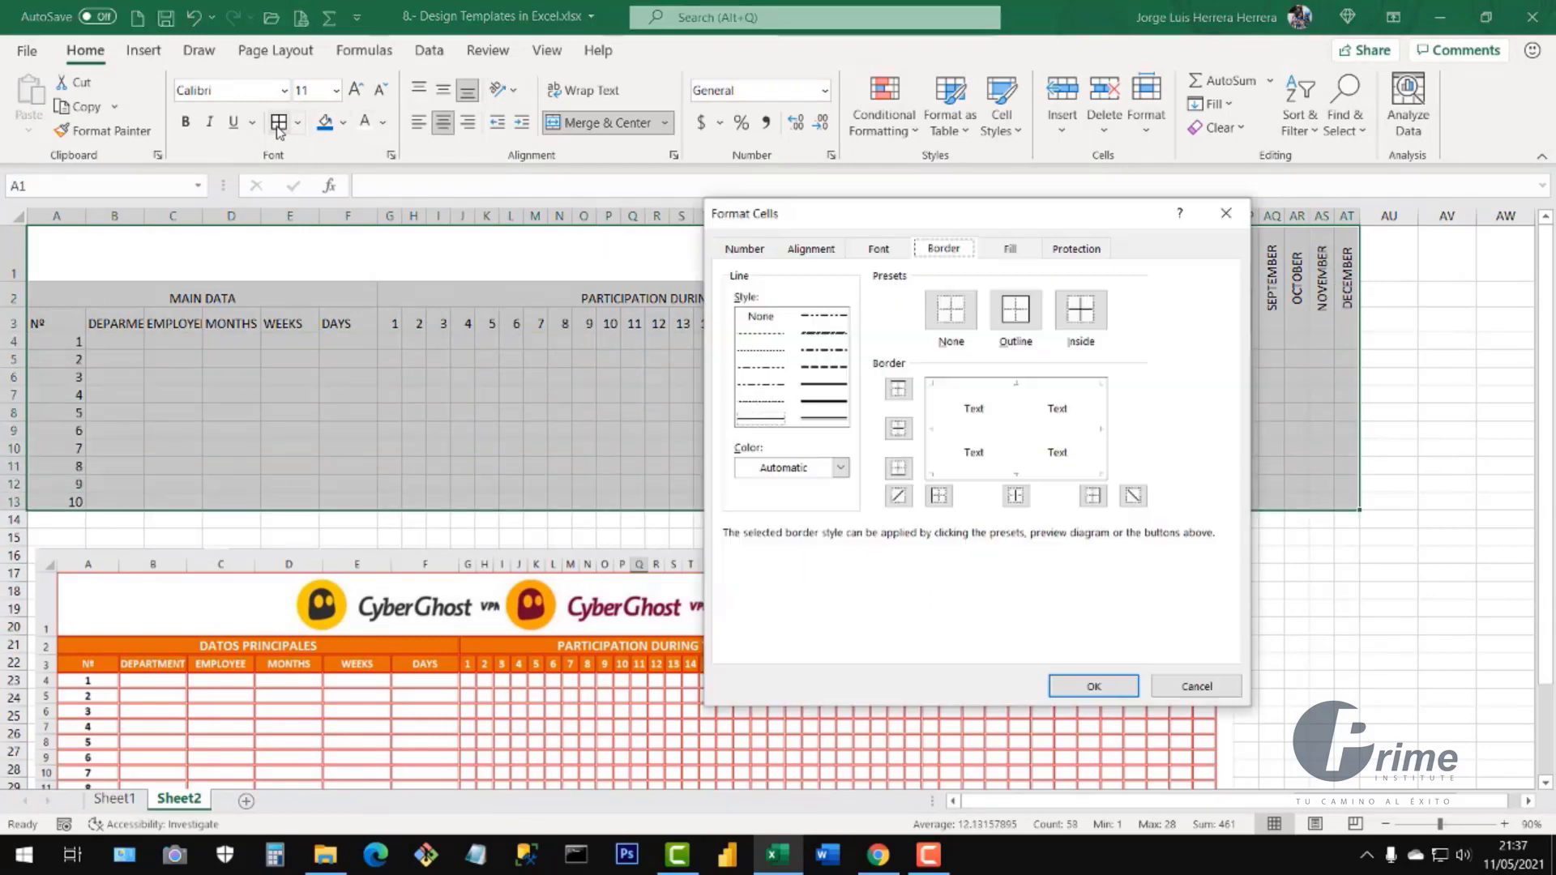
left_click(1232, 212)
left_click(298, 123)
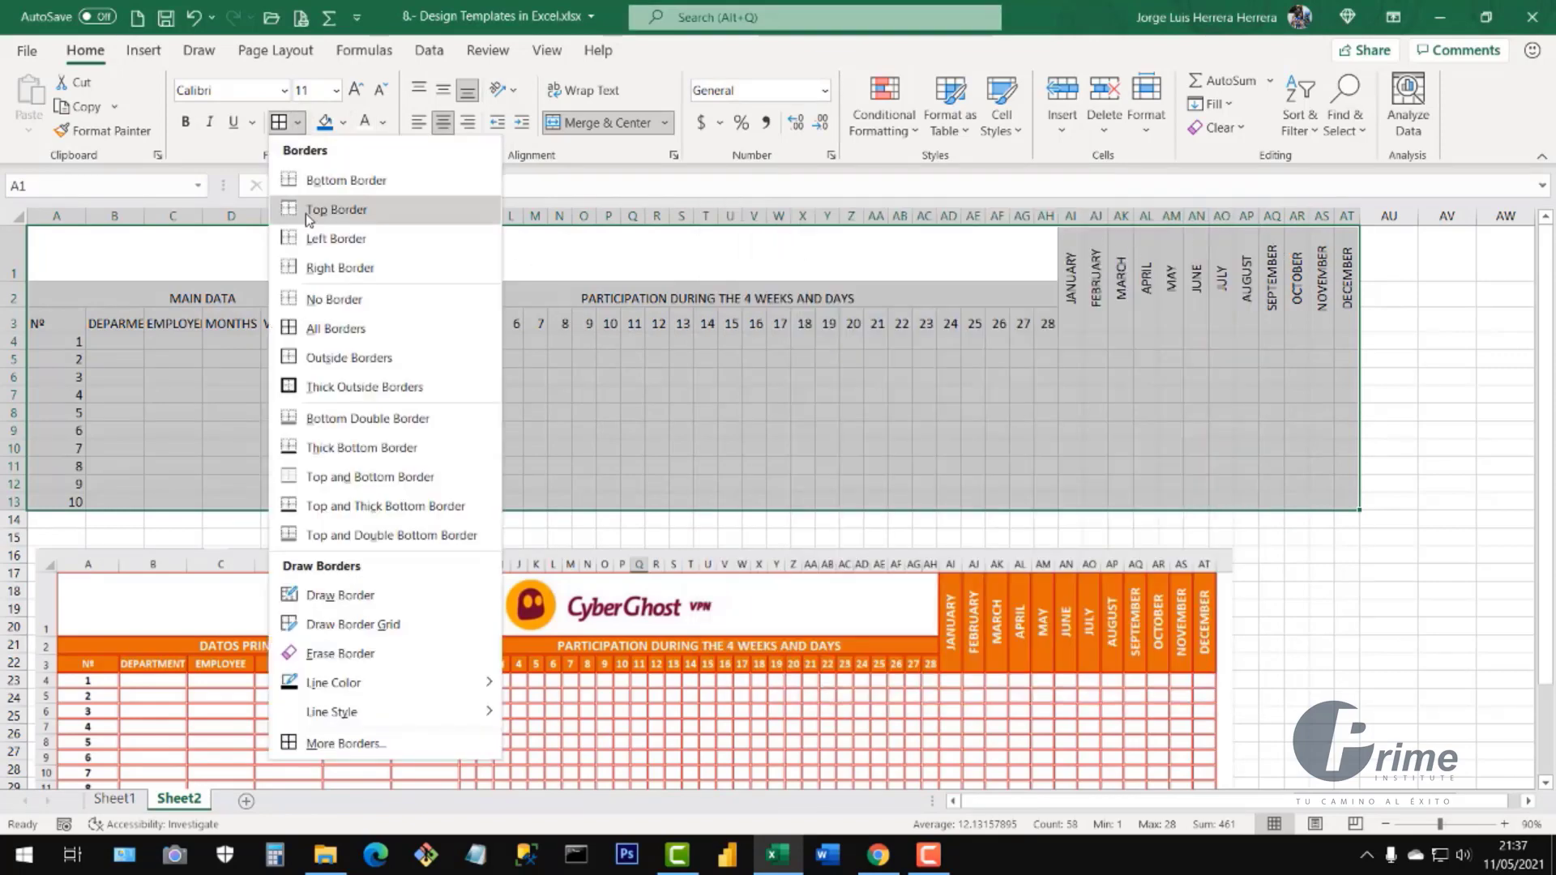
left_click(331, 331)
left_click(811, 444)
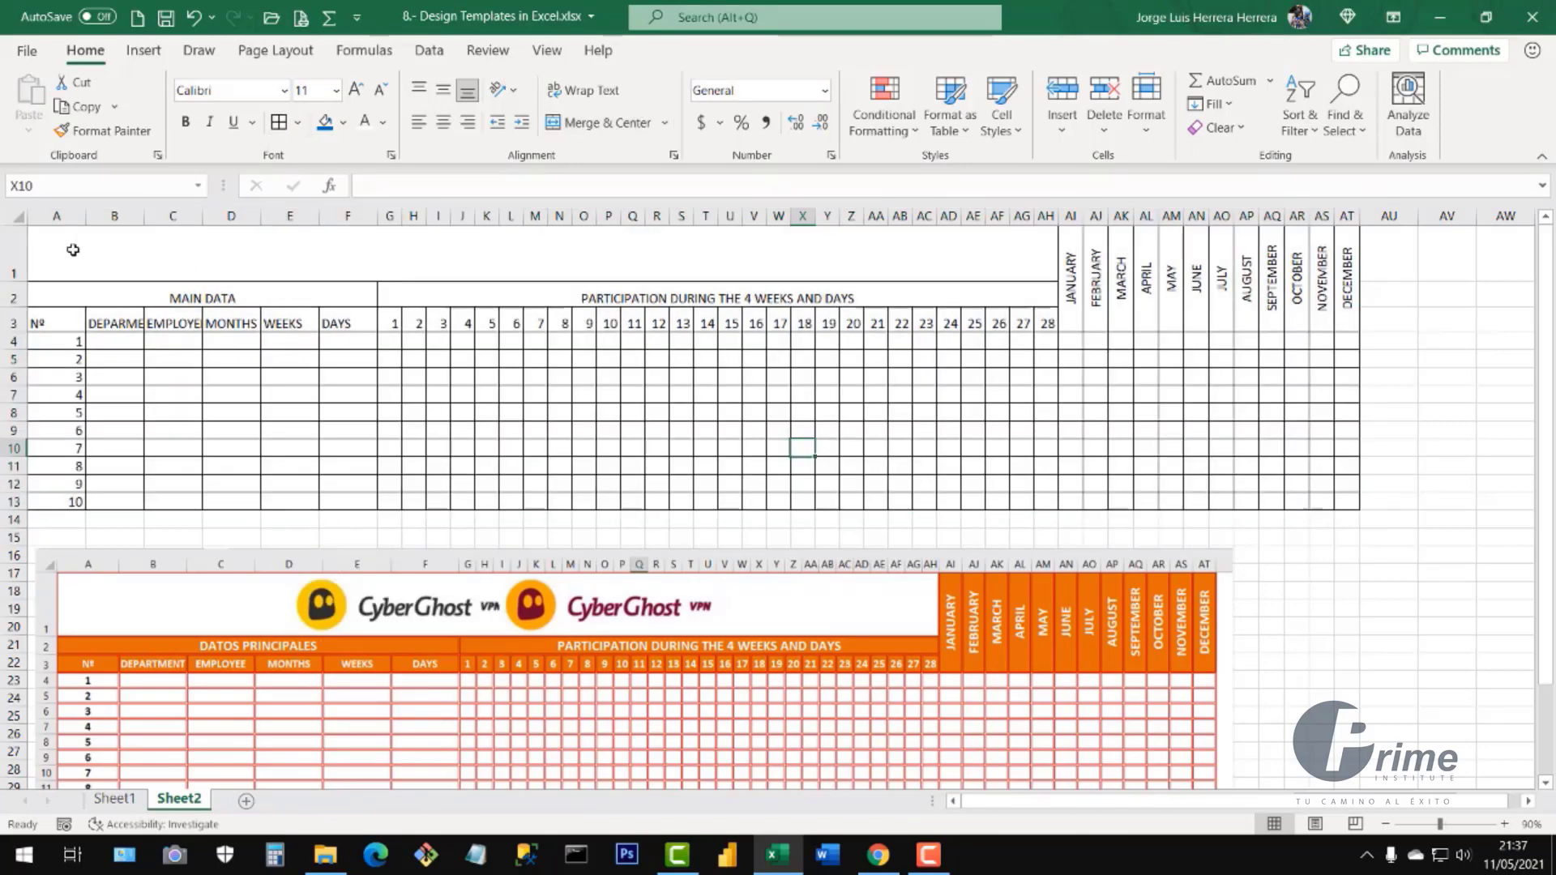
- Center the contents of A1:AT13 horizontally and vertically and make them bold
left_click_drag(109, 251, 1353, 506)
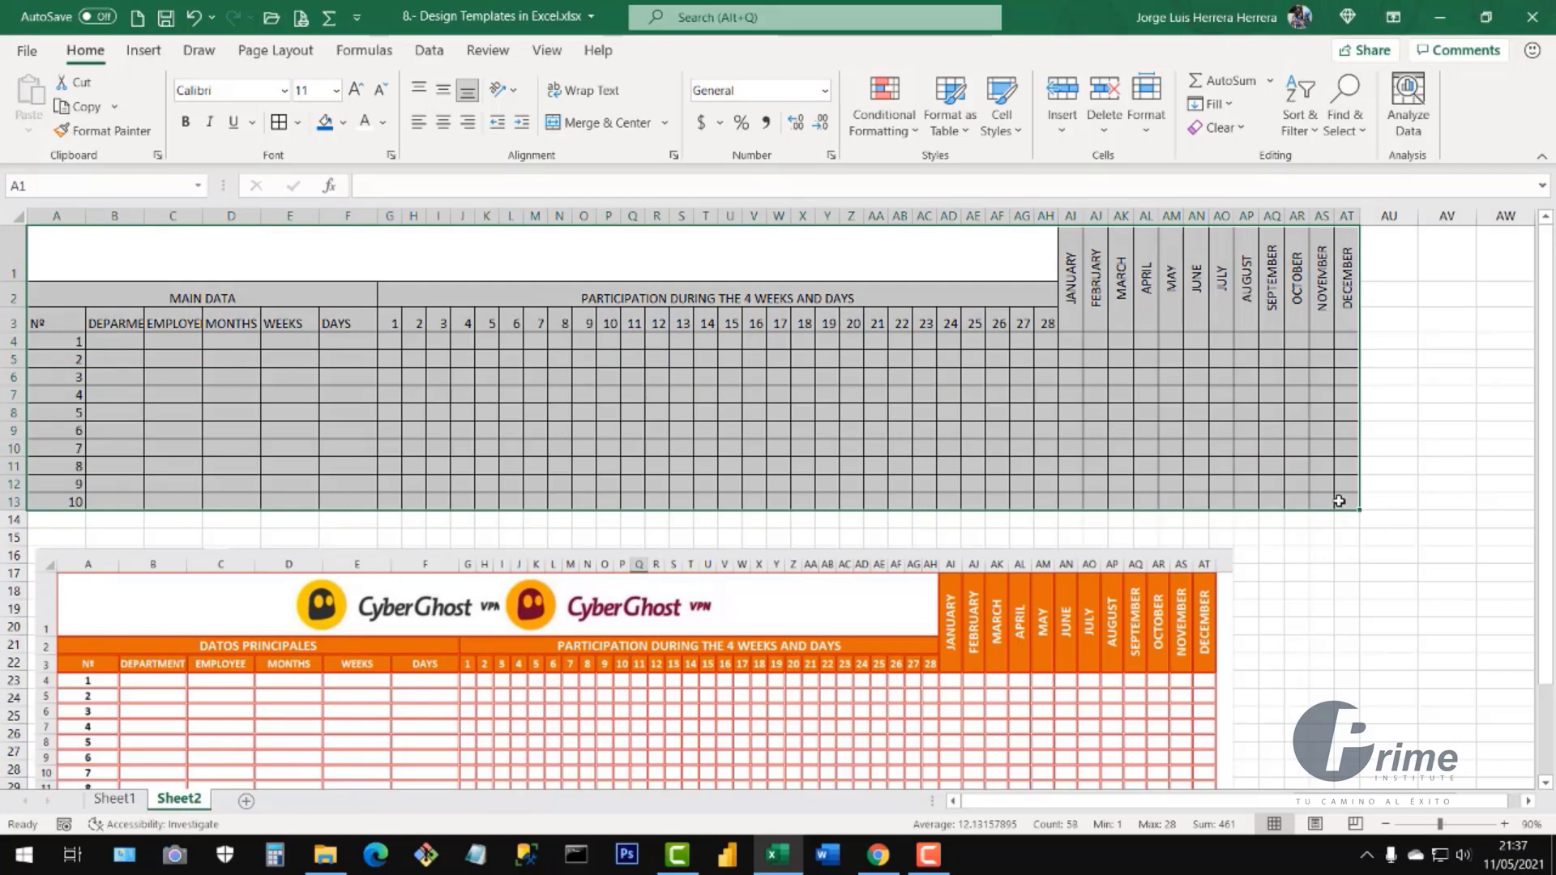
left_click(442, 124)
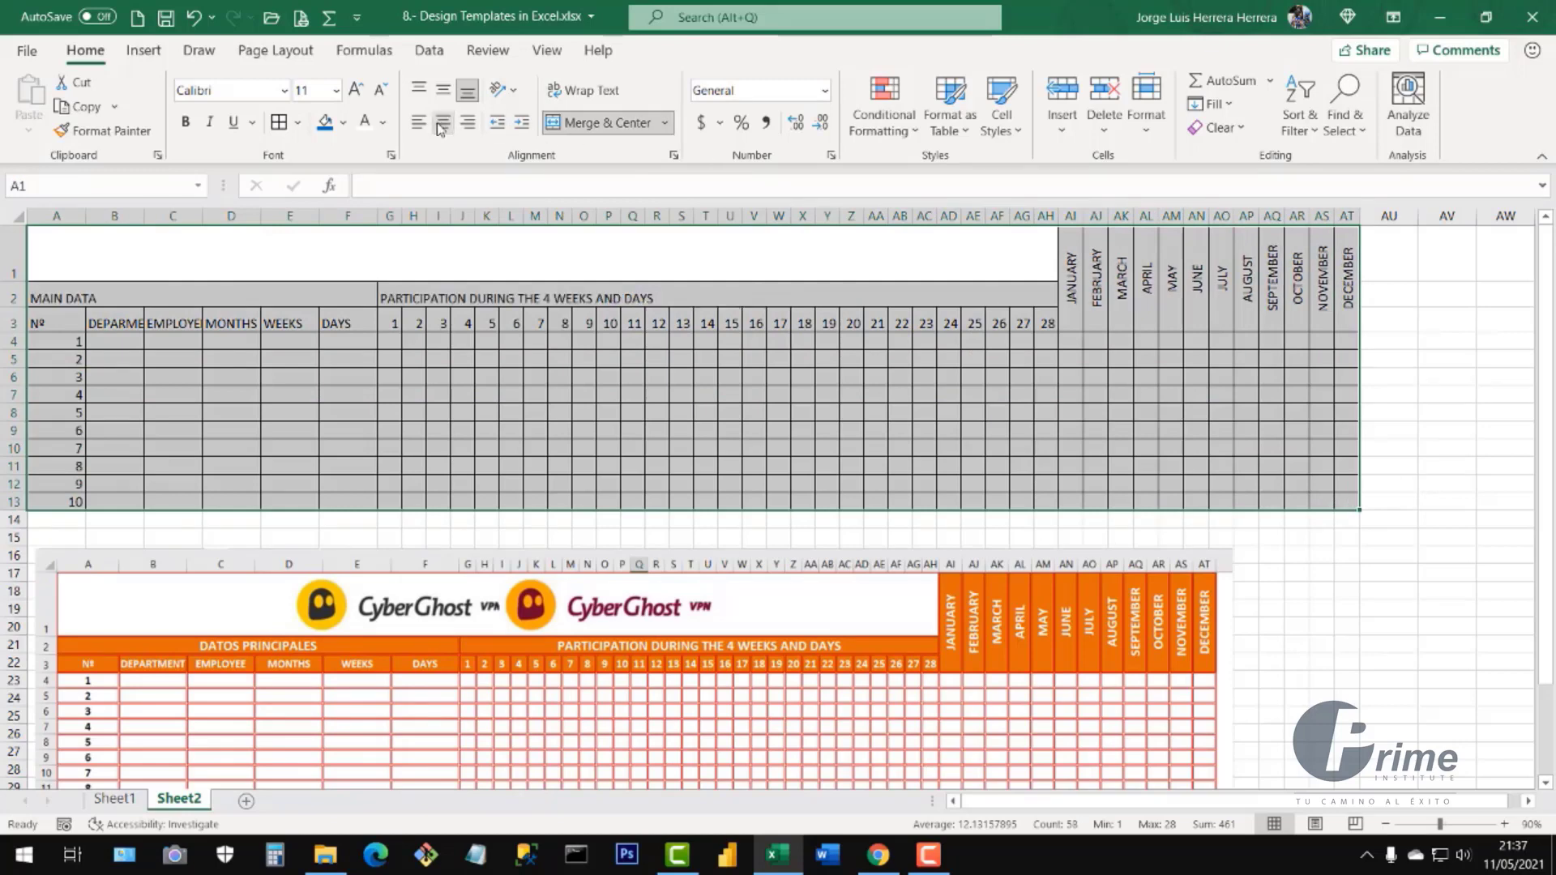
left_click(440, 125)
left_click(443, 95)
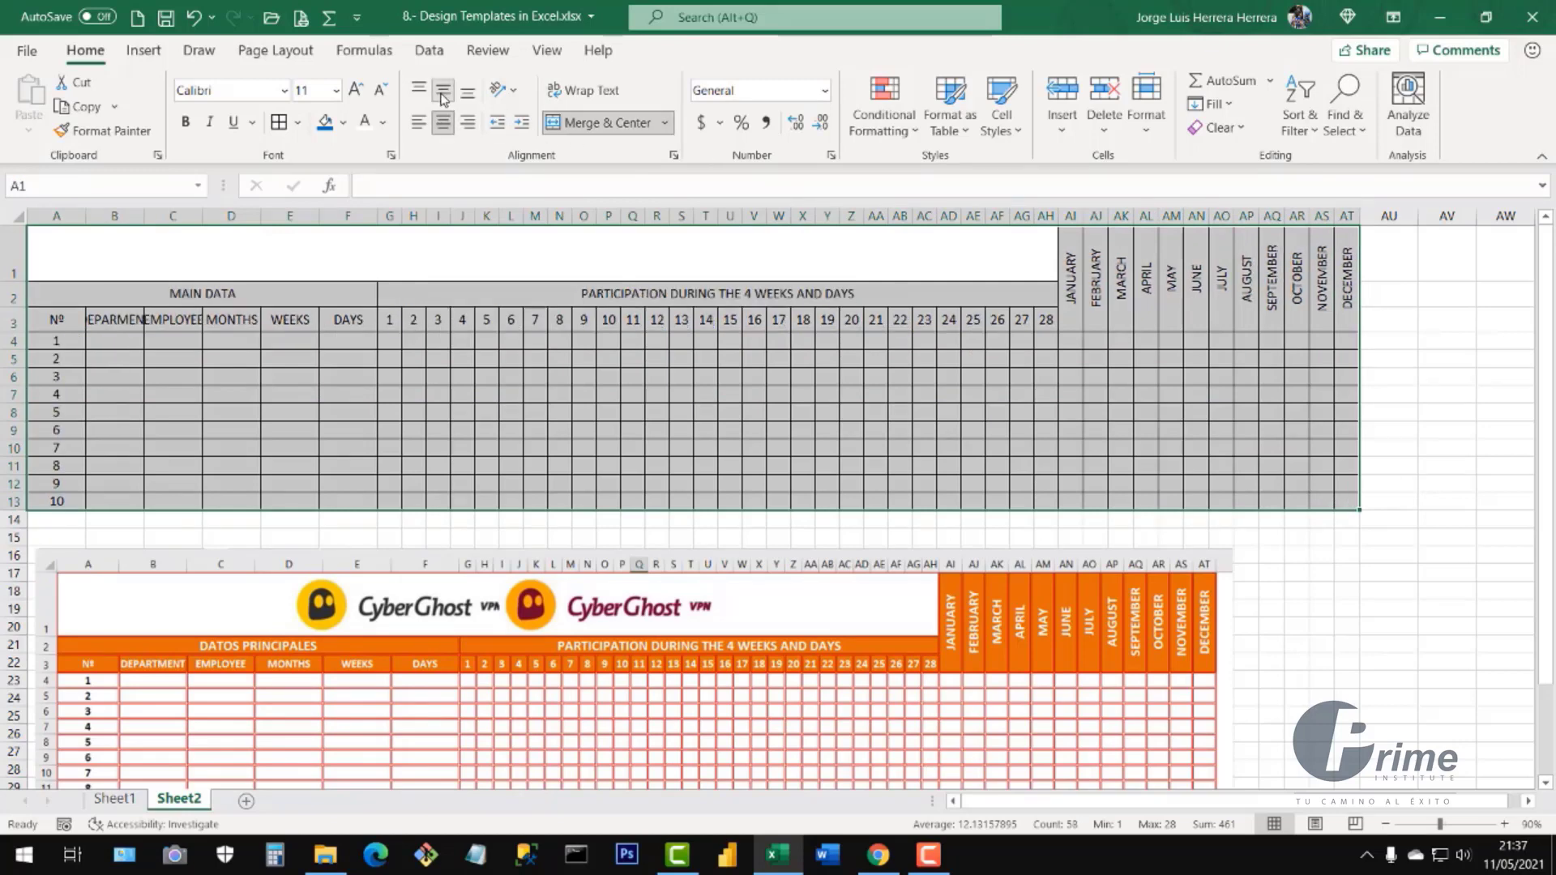
left_click(187, 128)
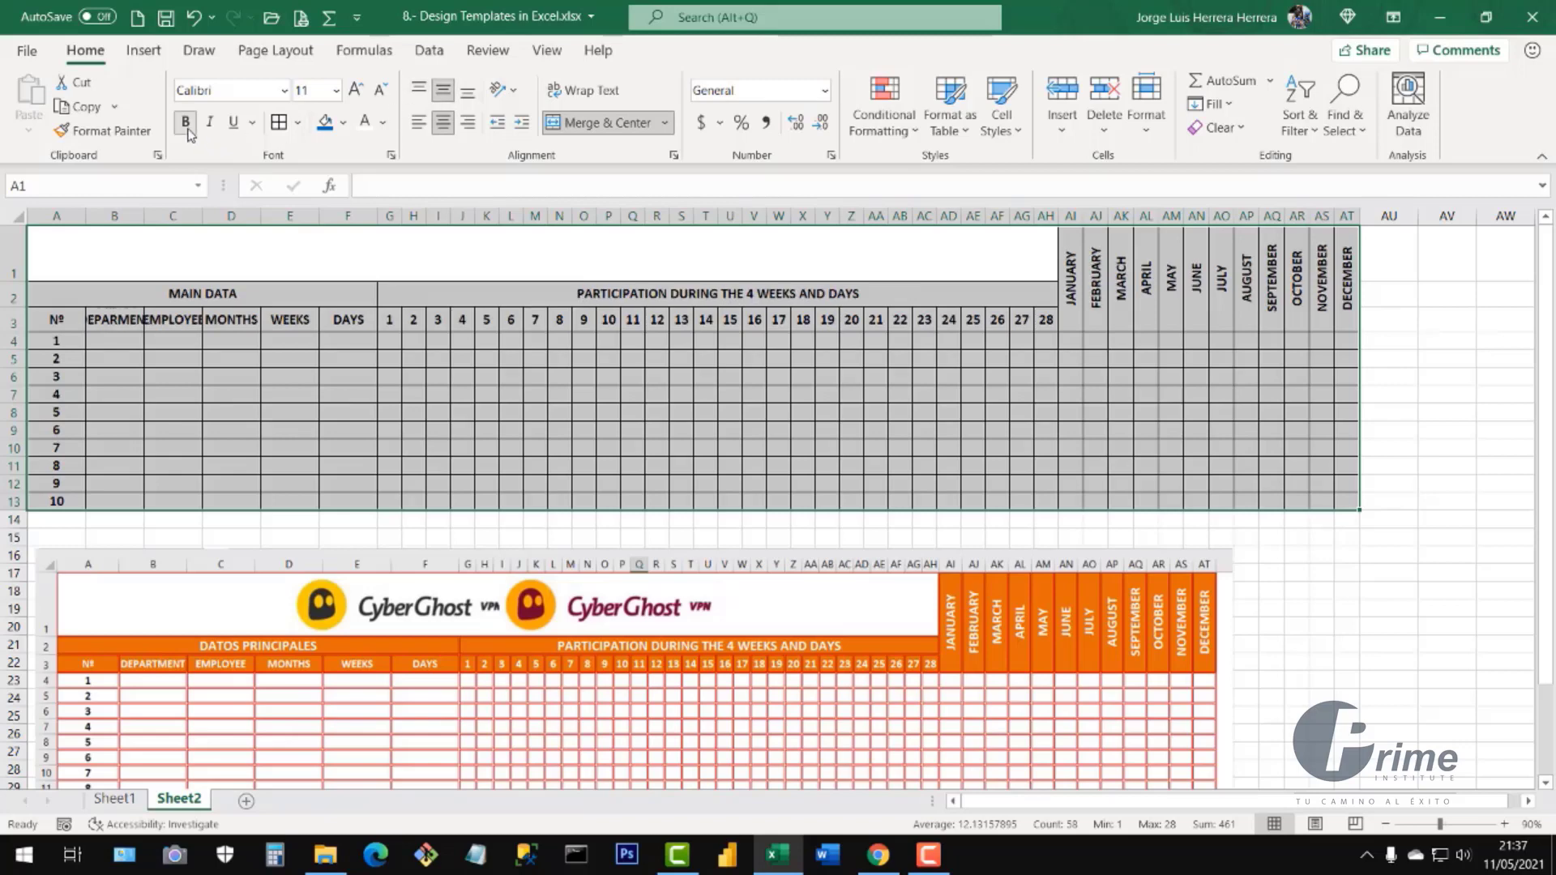
left_click(475, 438)
- Insert the picture logo2.jpg from the Resources and Practices folder on this device, with merged cell A1 selected
scroll(729, 494, "down", 2)
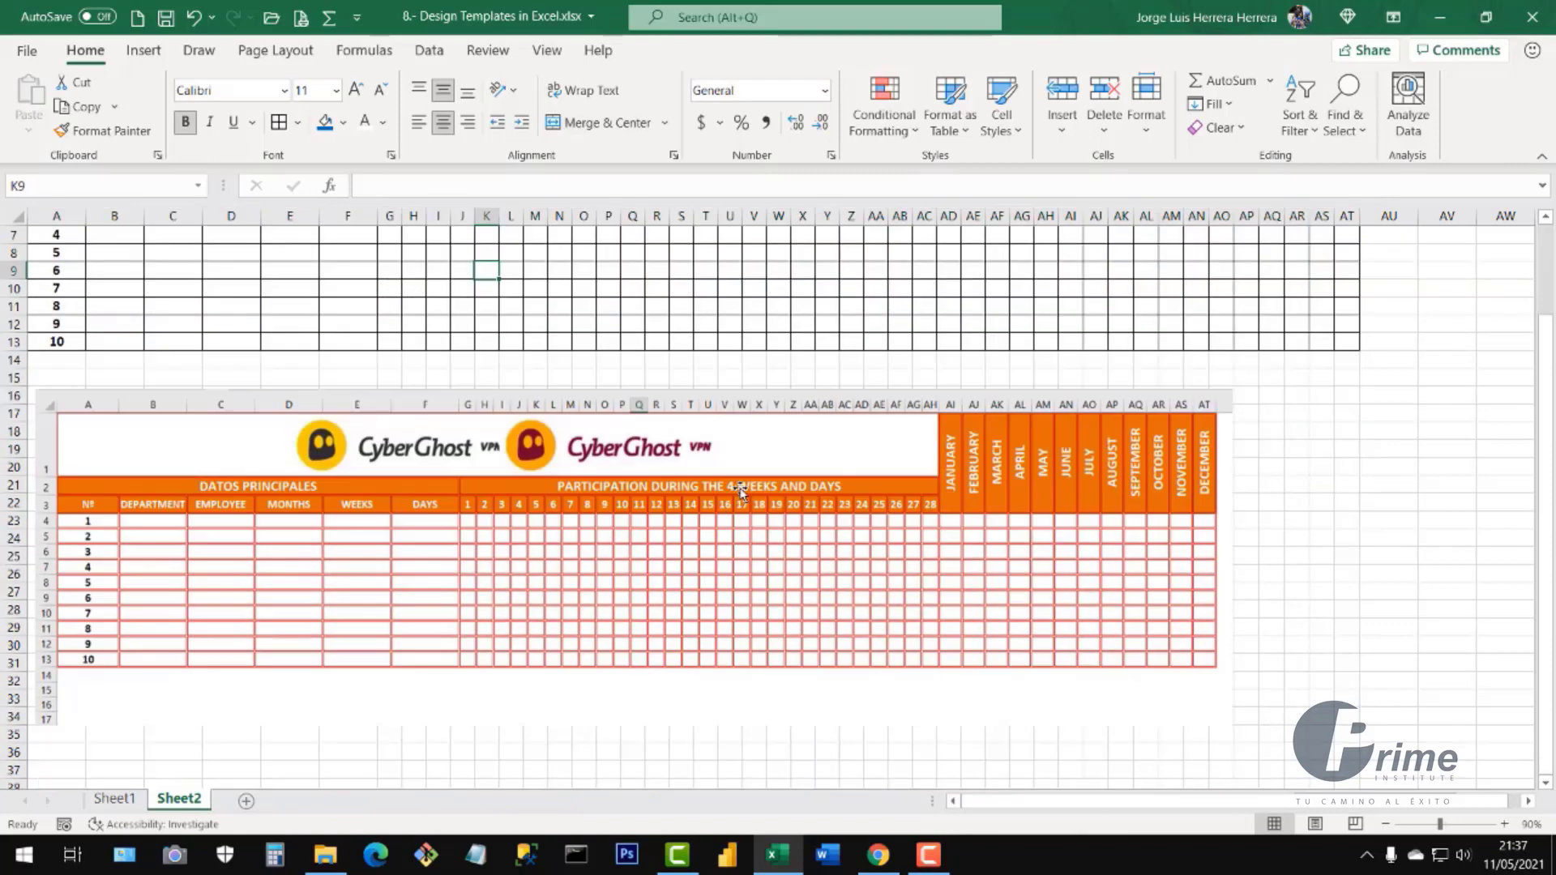
scroll(740, 490, "up", 2)
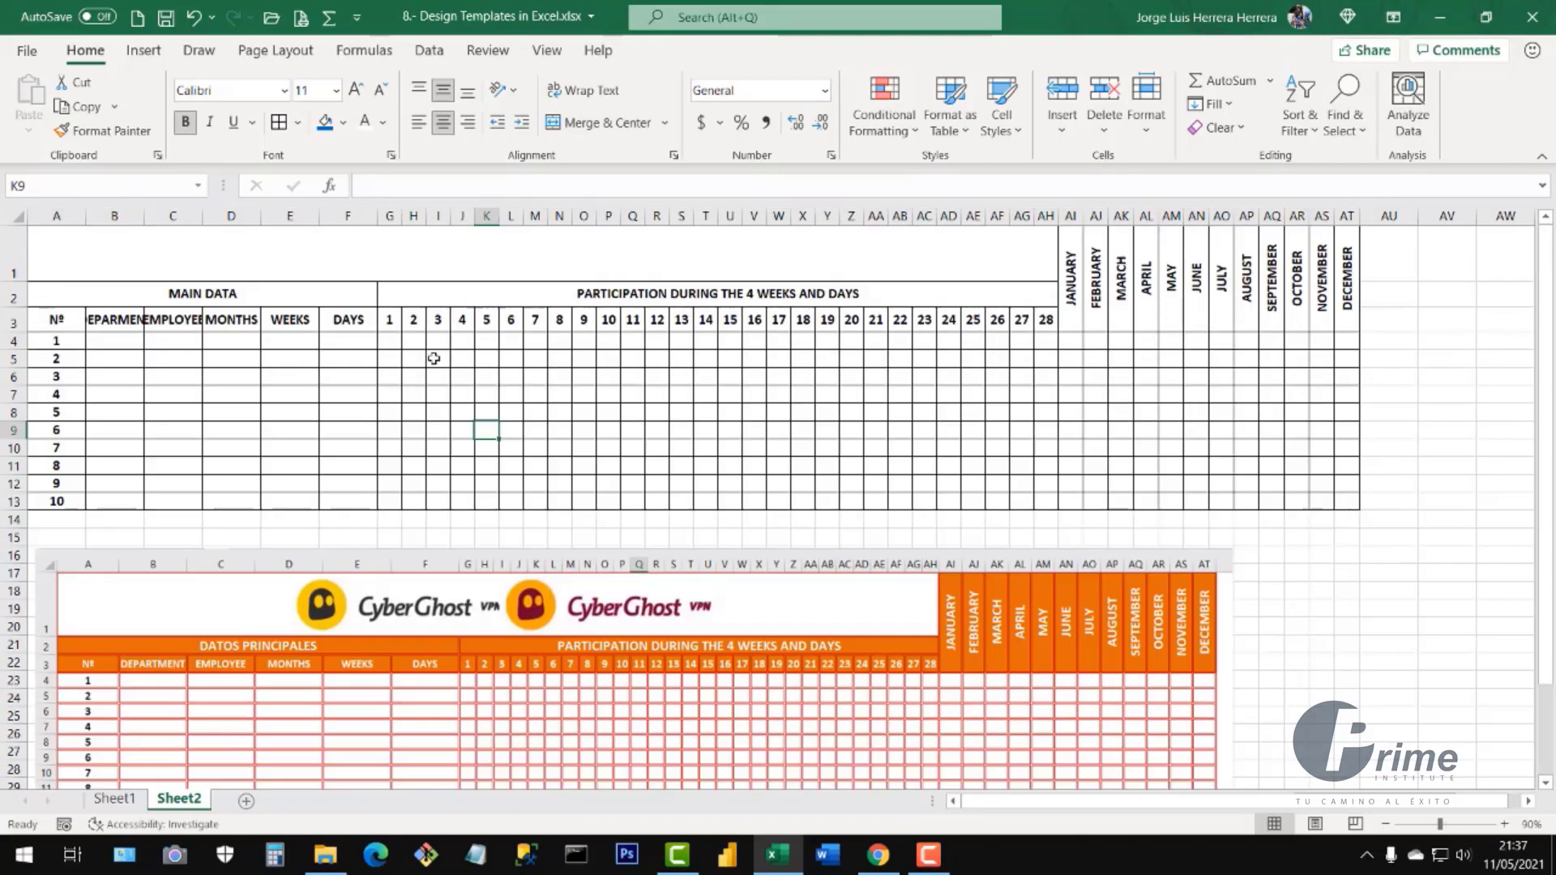
left_click(241, 263)
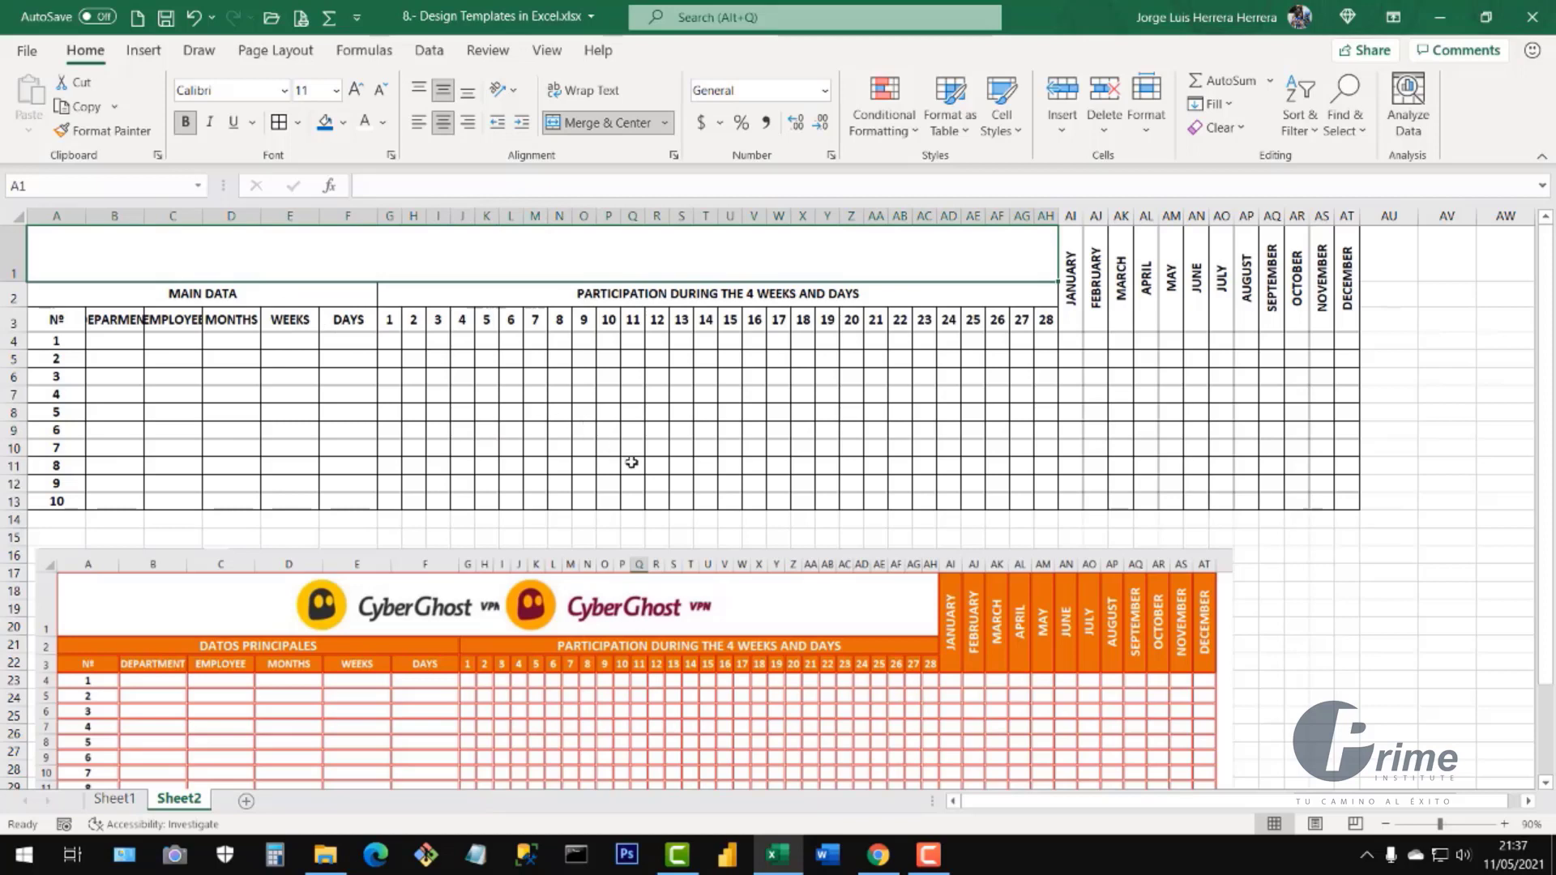
left_click(144, 51)
left_click(241, 107)
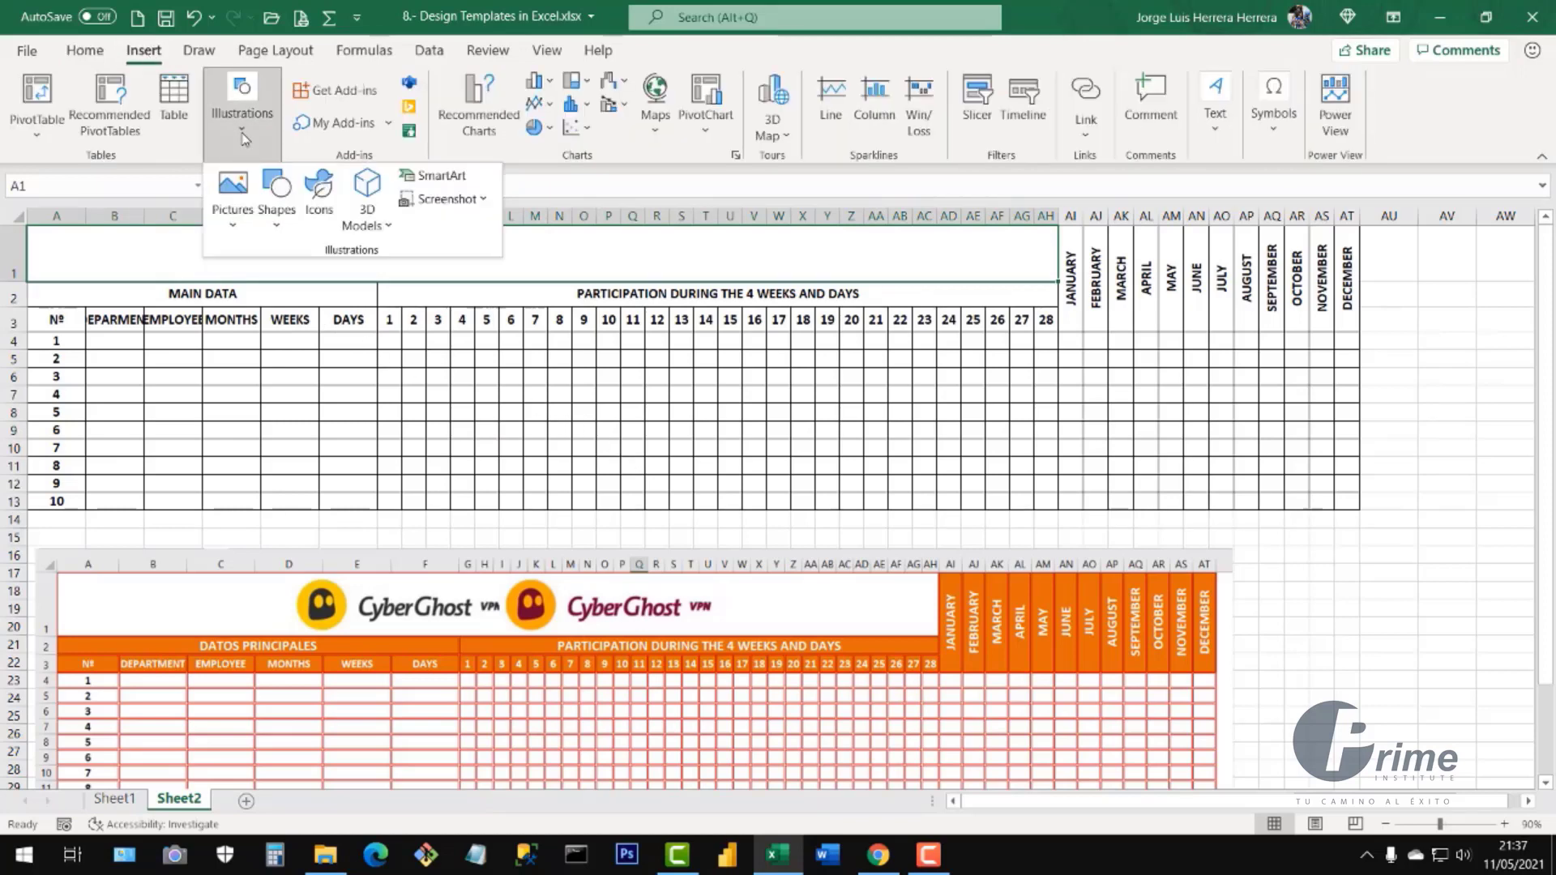
left_click(239, 226)
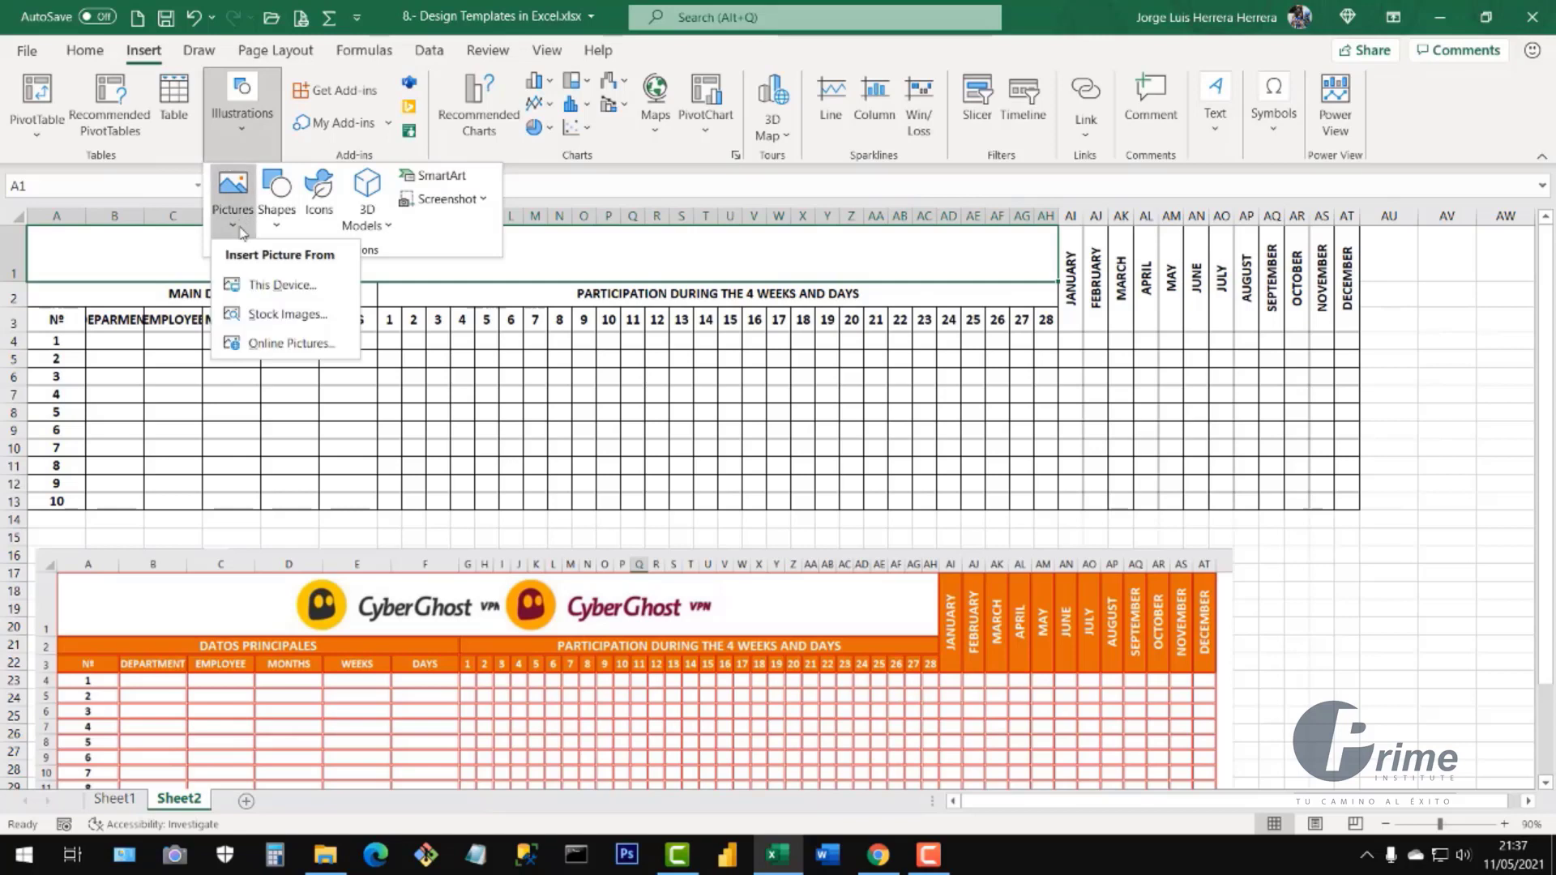
left_click(271, 286)
left_click(786, 344)
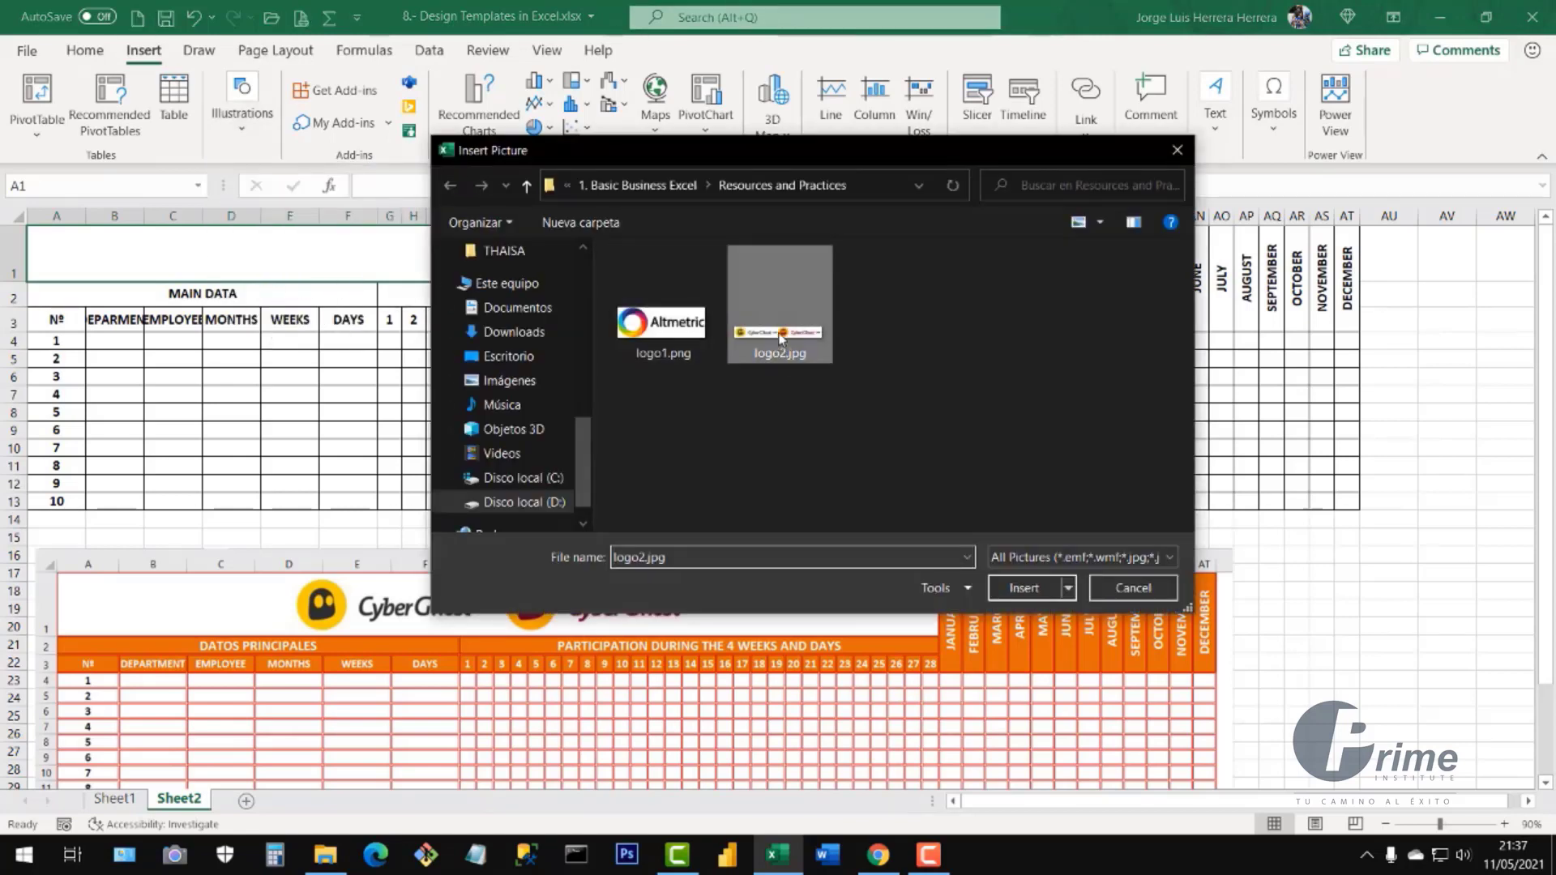
left_click(1024, 587)
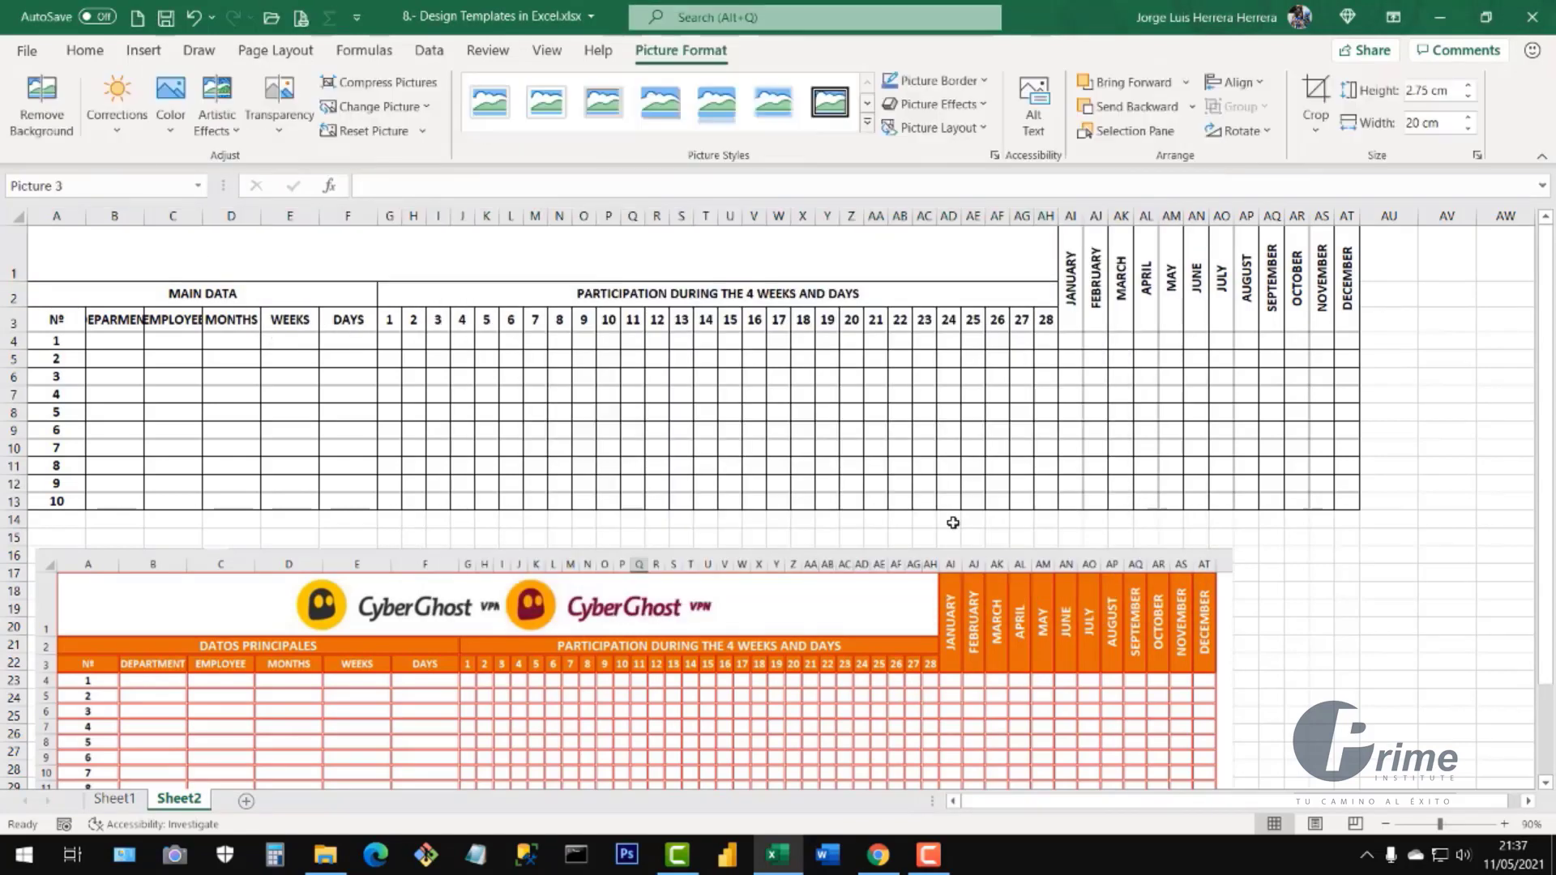
- Scale the logo picture down to about 11.95 cm wide by 1.64 cm high and place it in the merged area of row 1
left_click_drag(628, 299, 829, 373)
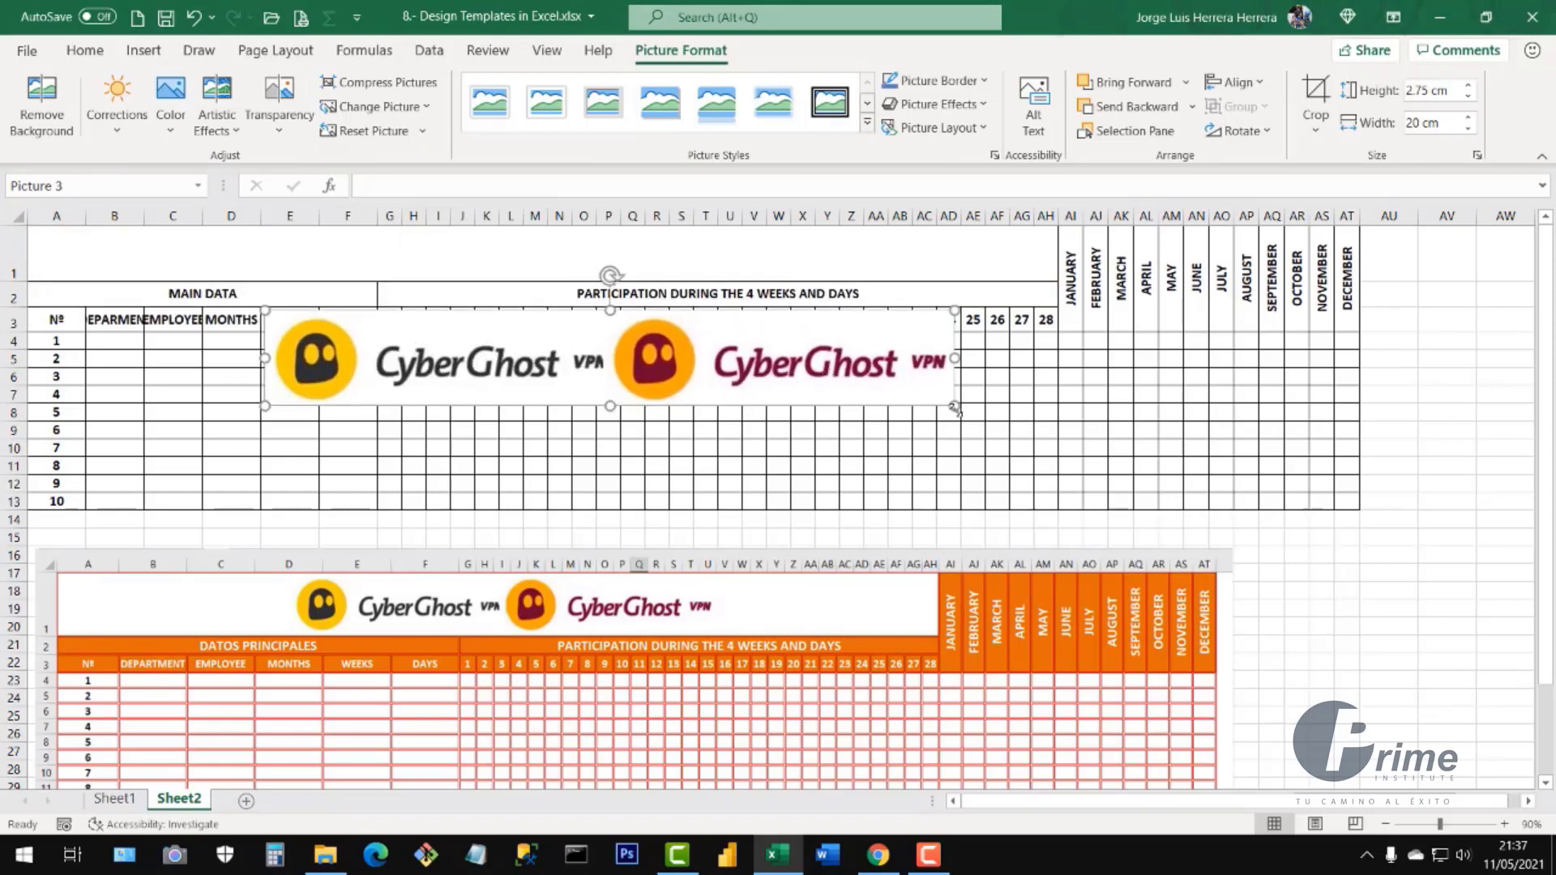
left_click_drag(950, 406, 674, 355)
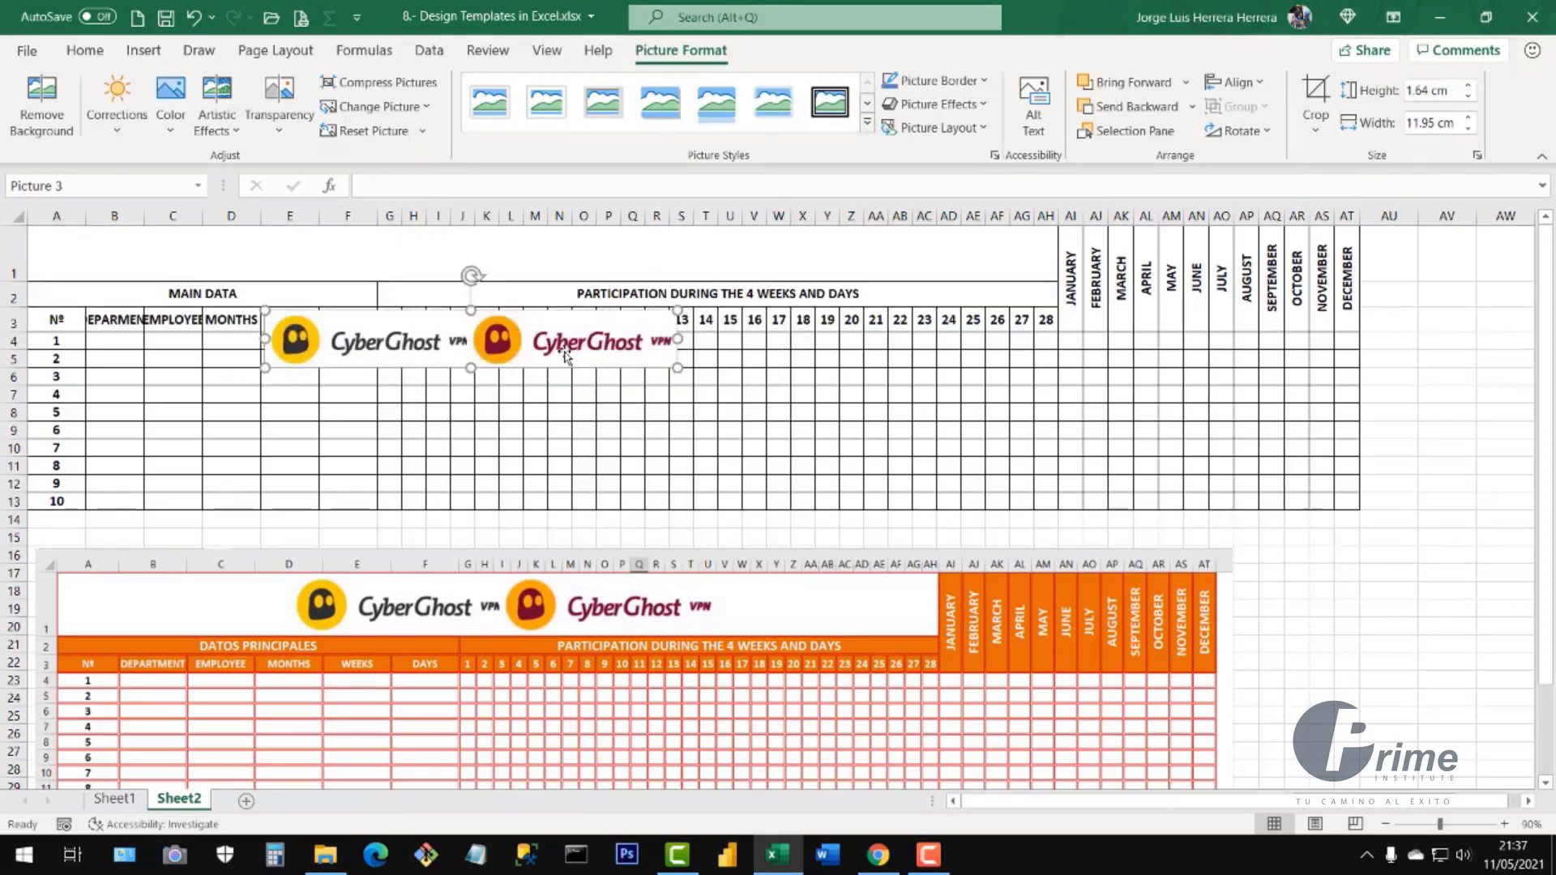
left_click_drag(567, 348, 640, 252)
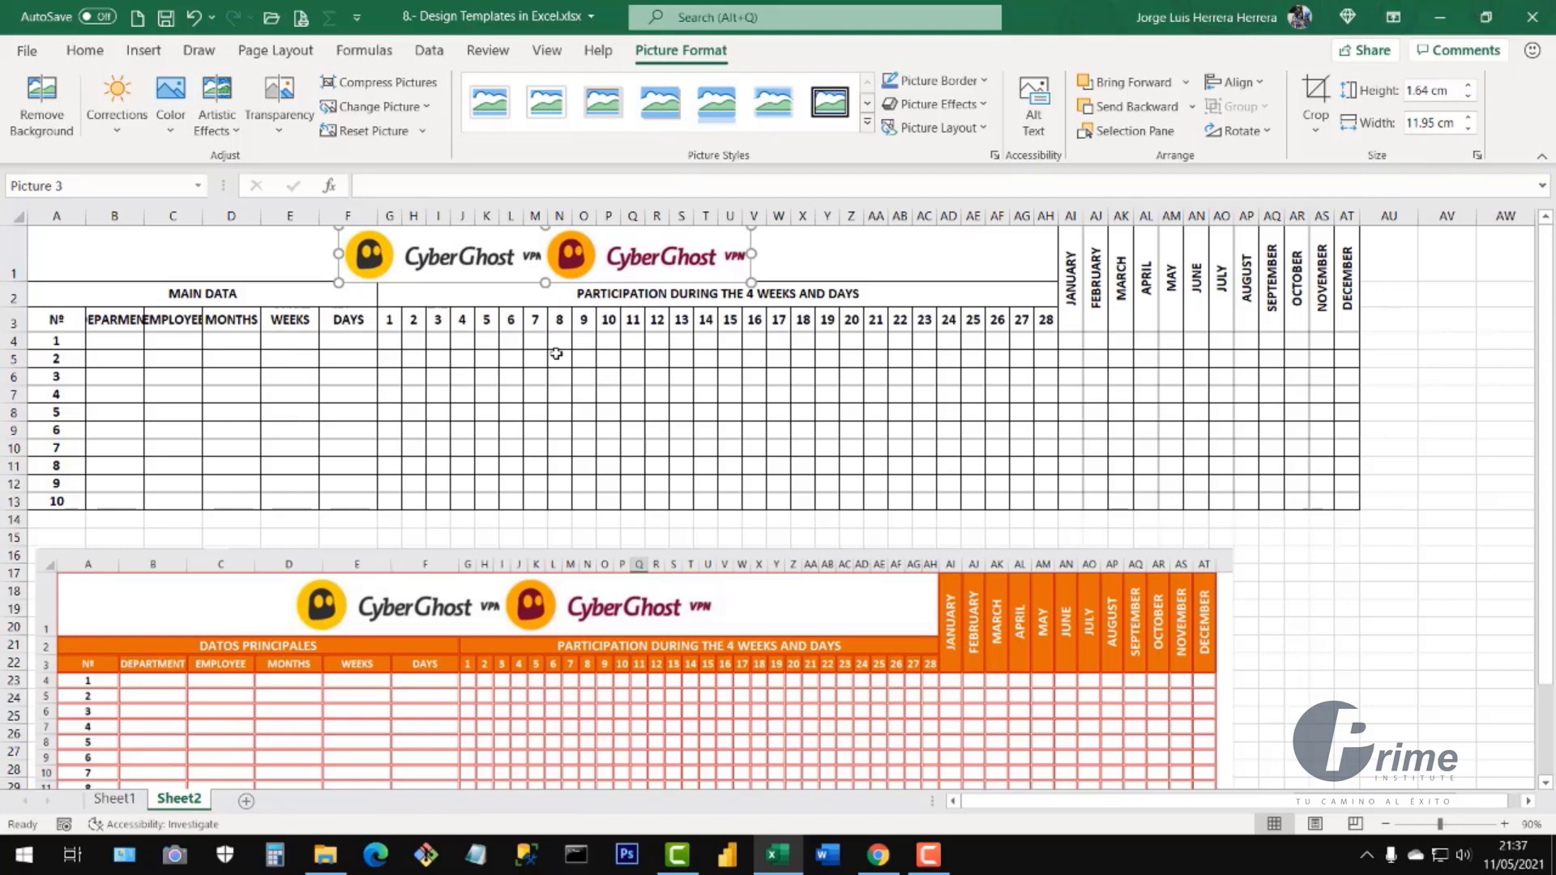
left_click(541, 430)
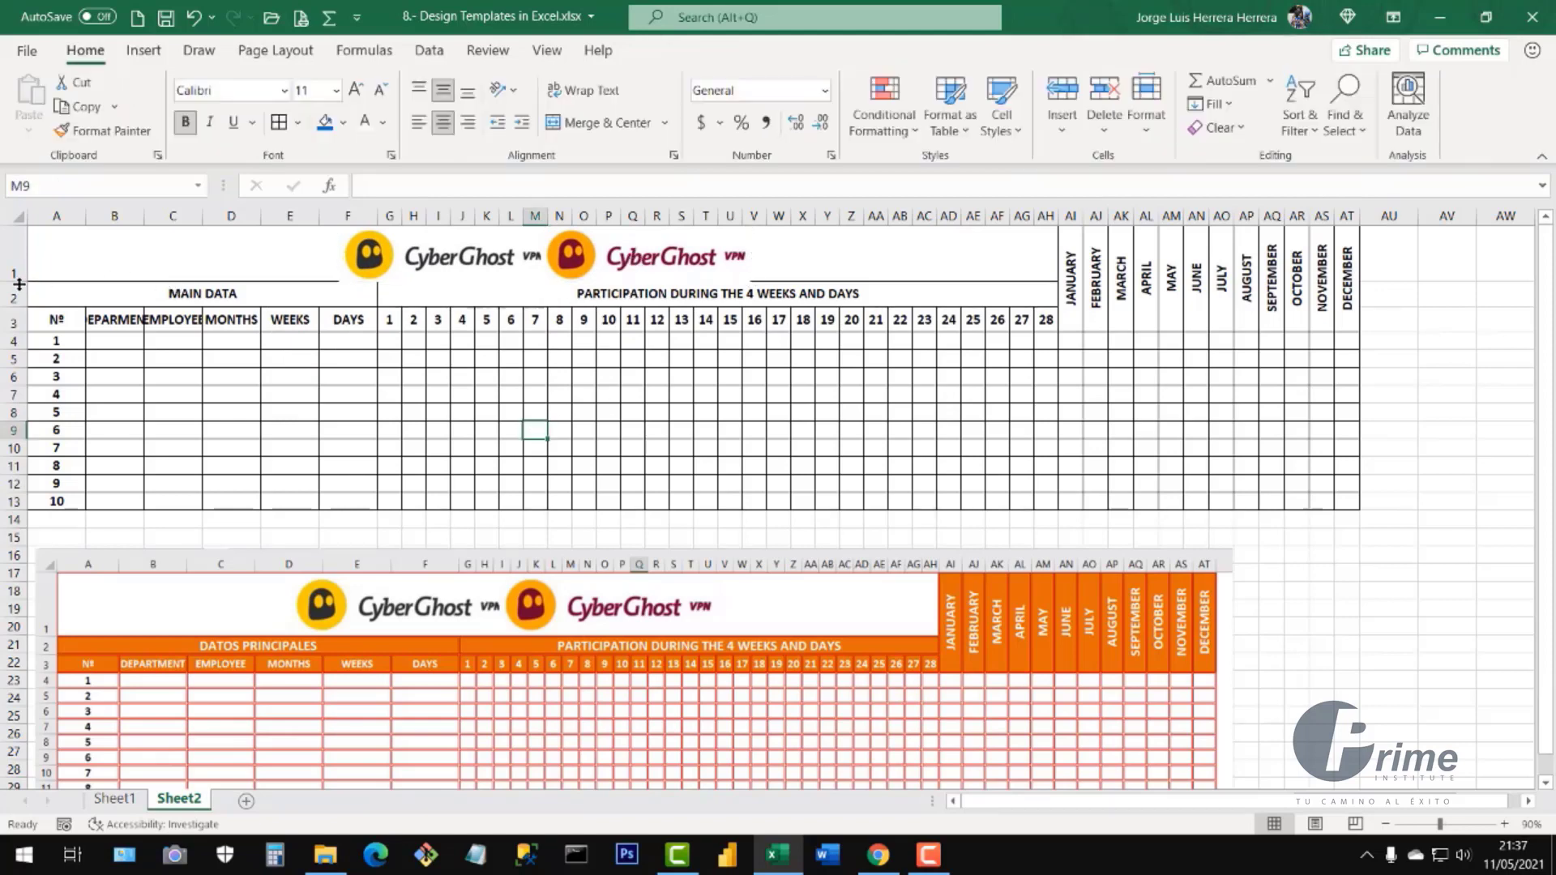
- Increase the height of row 1 and reposition the logo within it so it spans about columns E to T
left_click_drag(19, 284, 19, 305)
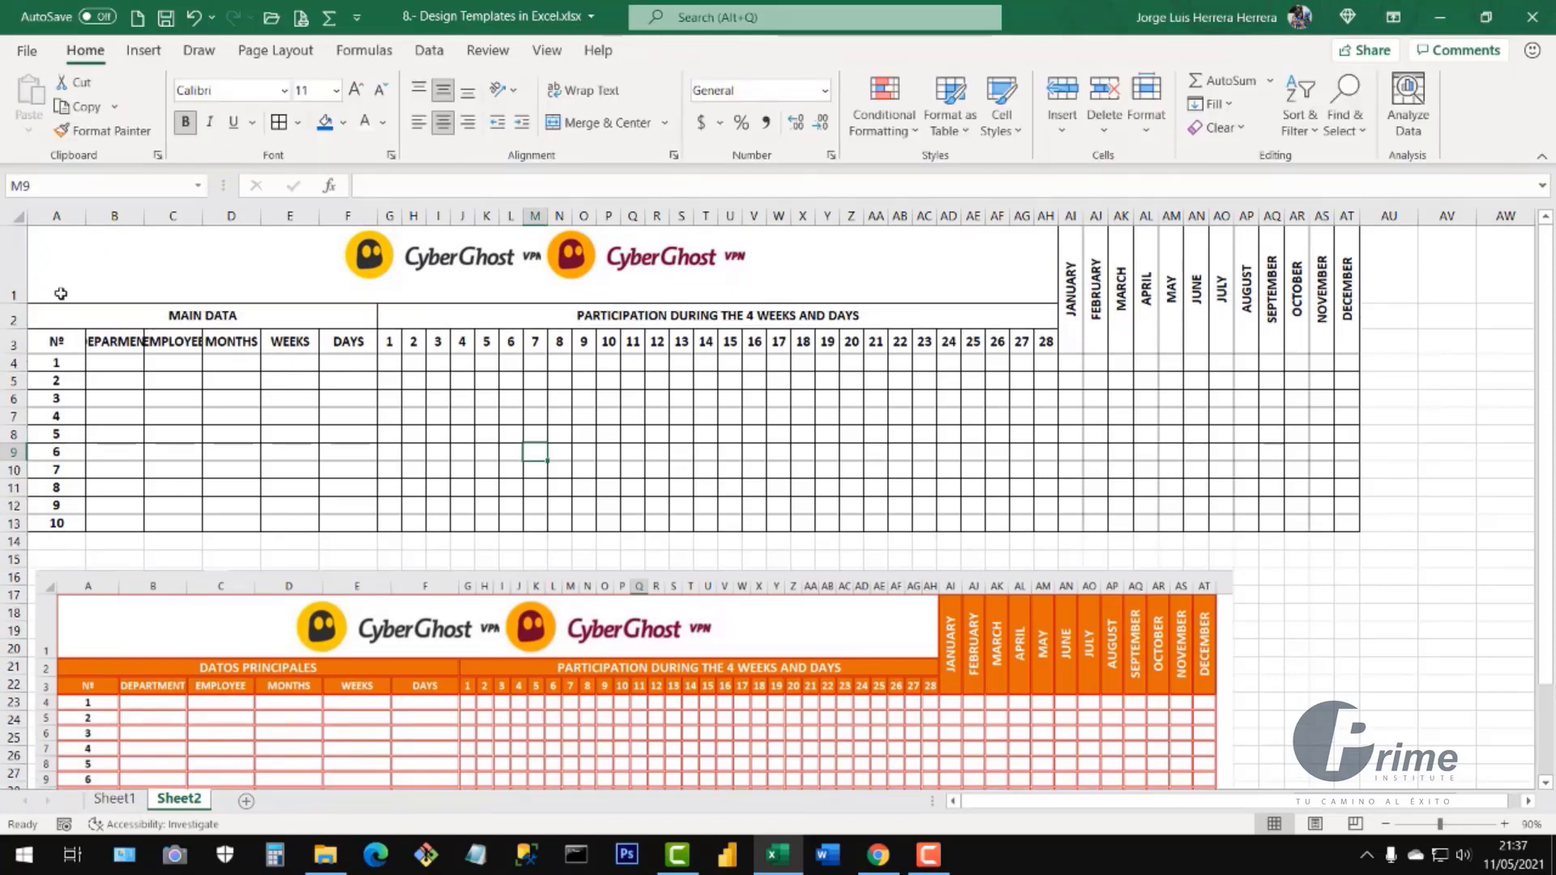
left_click_drag(539, 251, 499, 258)
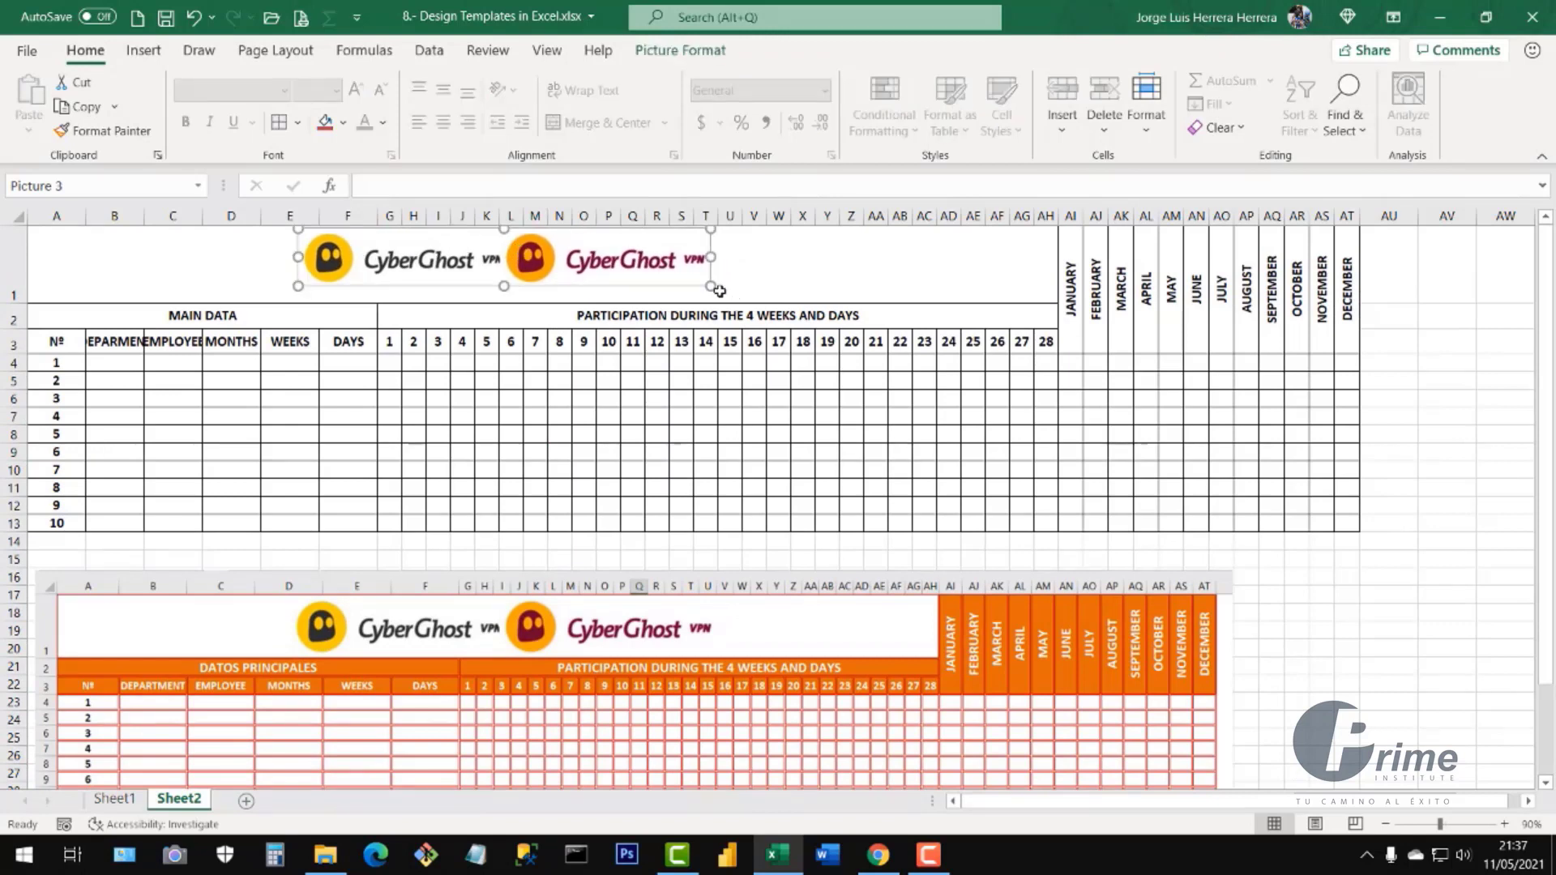
- Enlarge the CyberGhost logo picture slightly and position it nearer the middle of the title cell
mouse_move(721, 288)
left_mouse_down()
mouse_move(753, 295)
mouse_move(728, 268)
left_mouse_up()
left_click(876, 398)
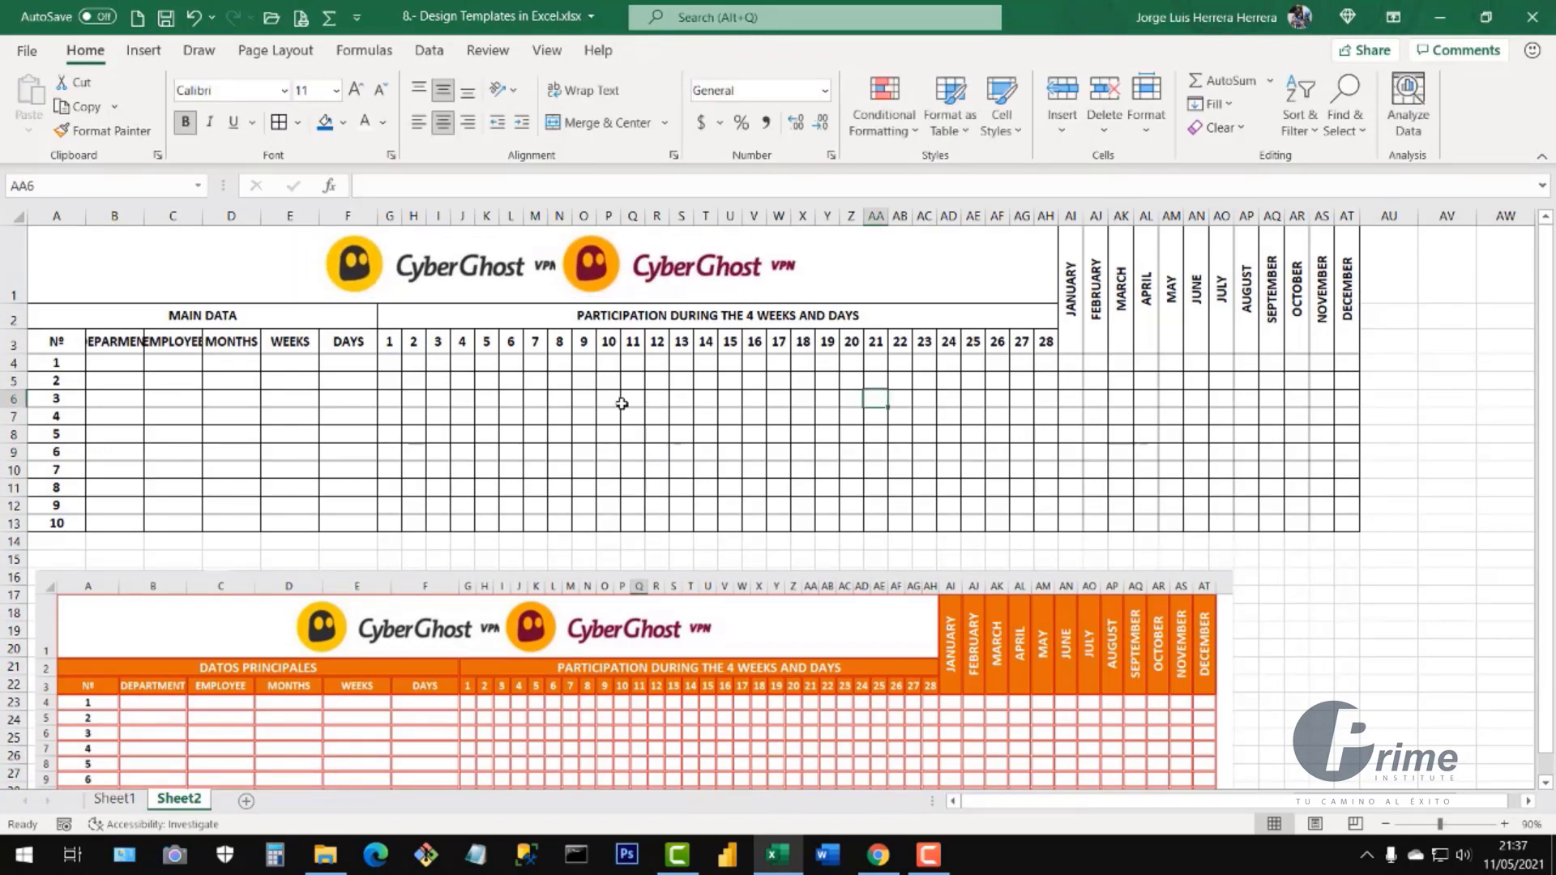
- Fill the heading rows A2:AH3 and the month headings AI1:AT3 with orange
left_click_drag(162, 324, 875, 341)
left_click_drag(1070, 328, 1358, 328)
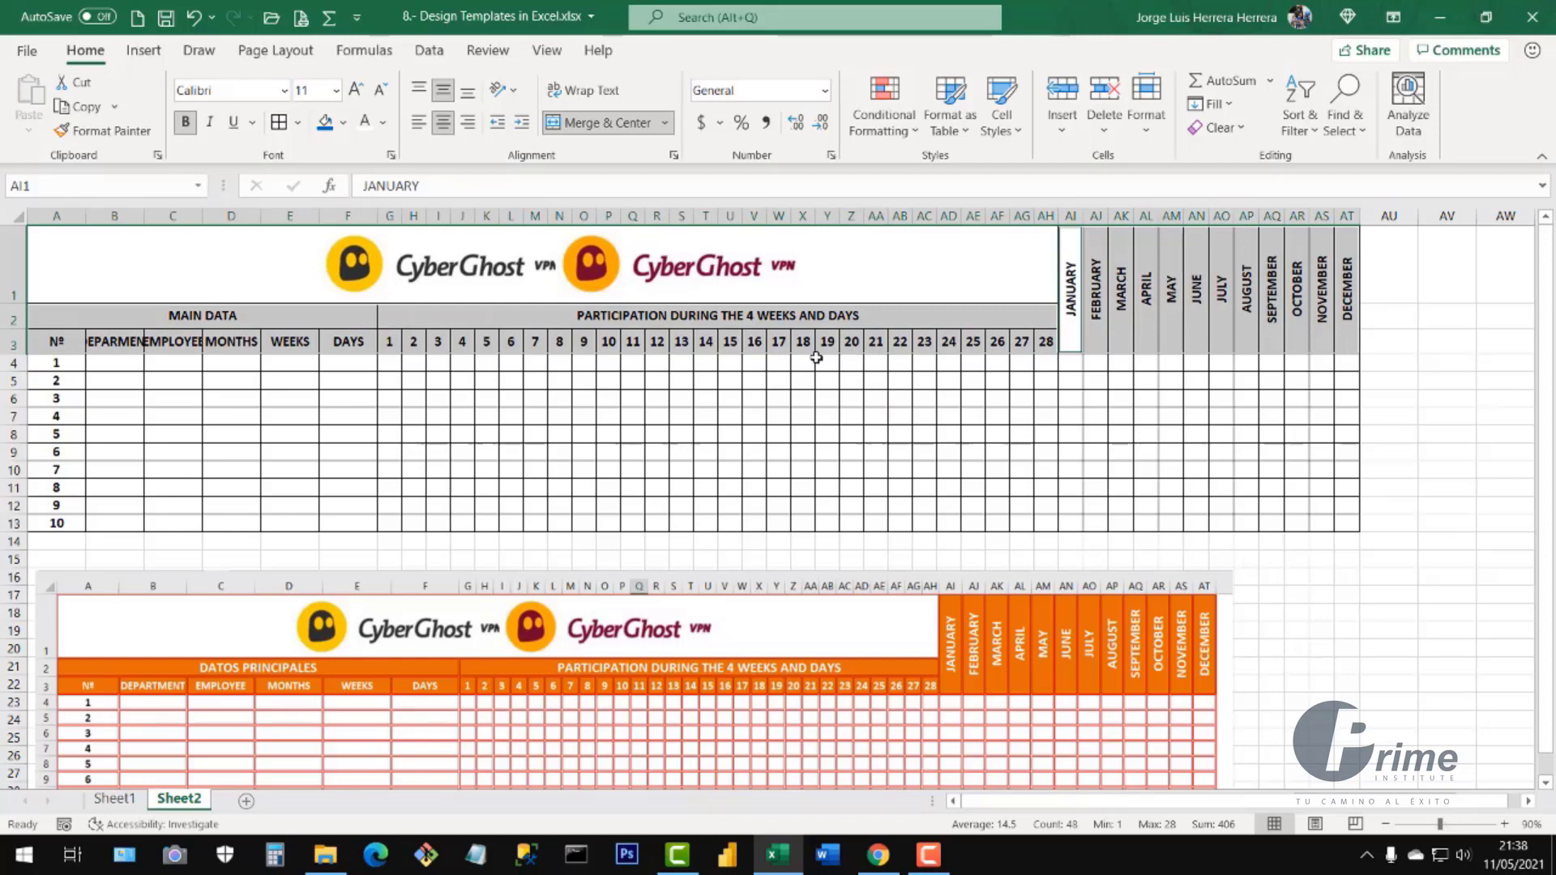
left_click(344, 123)
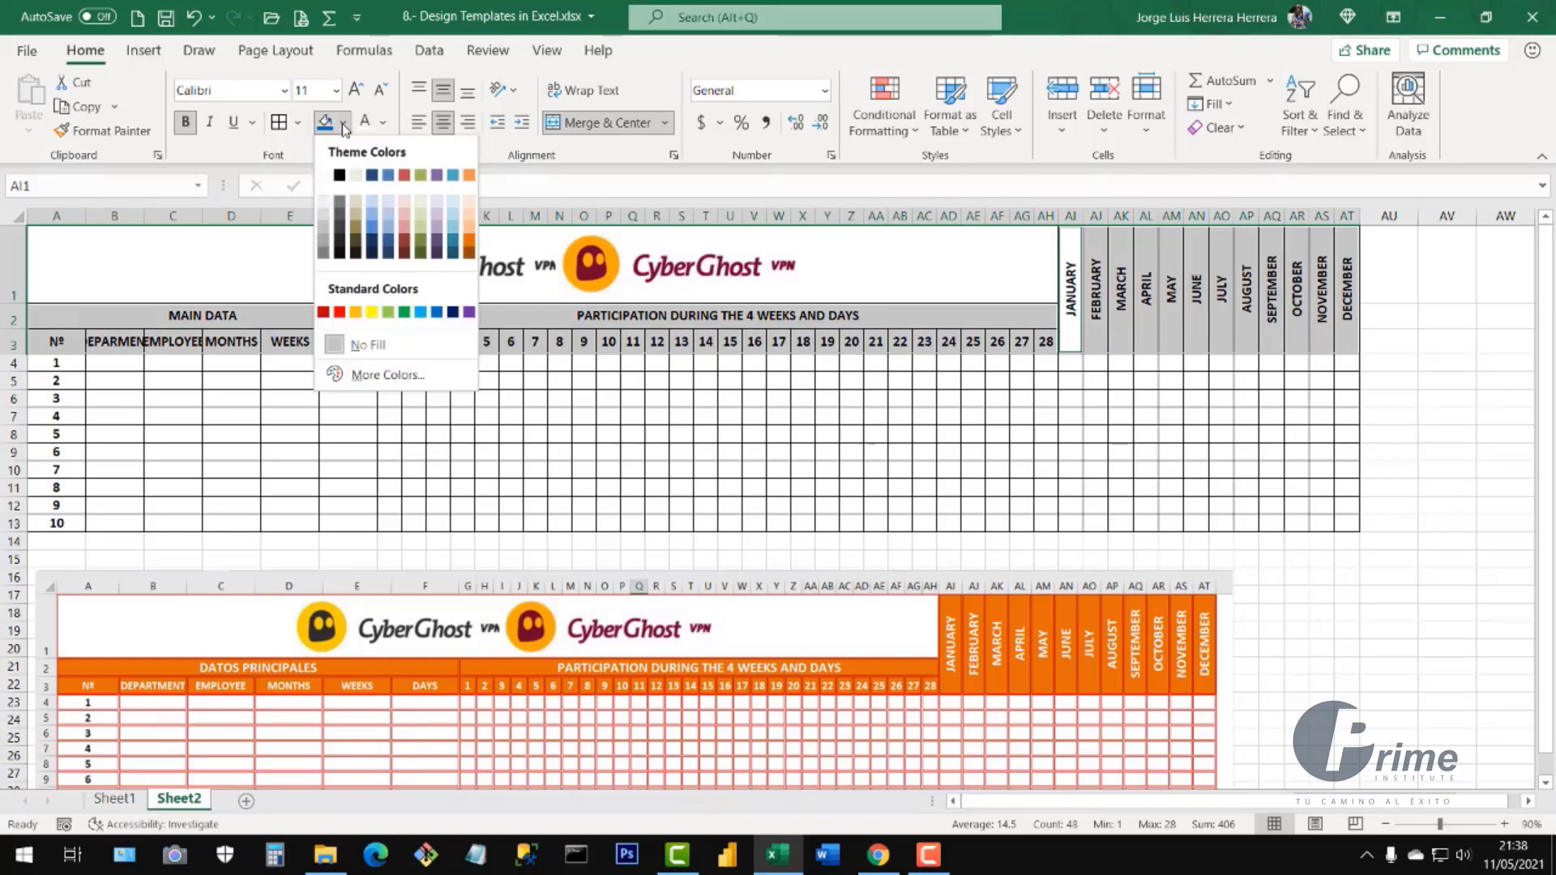
left_click(469, 236)
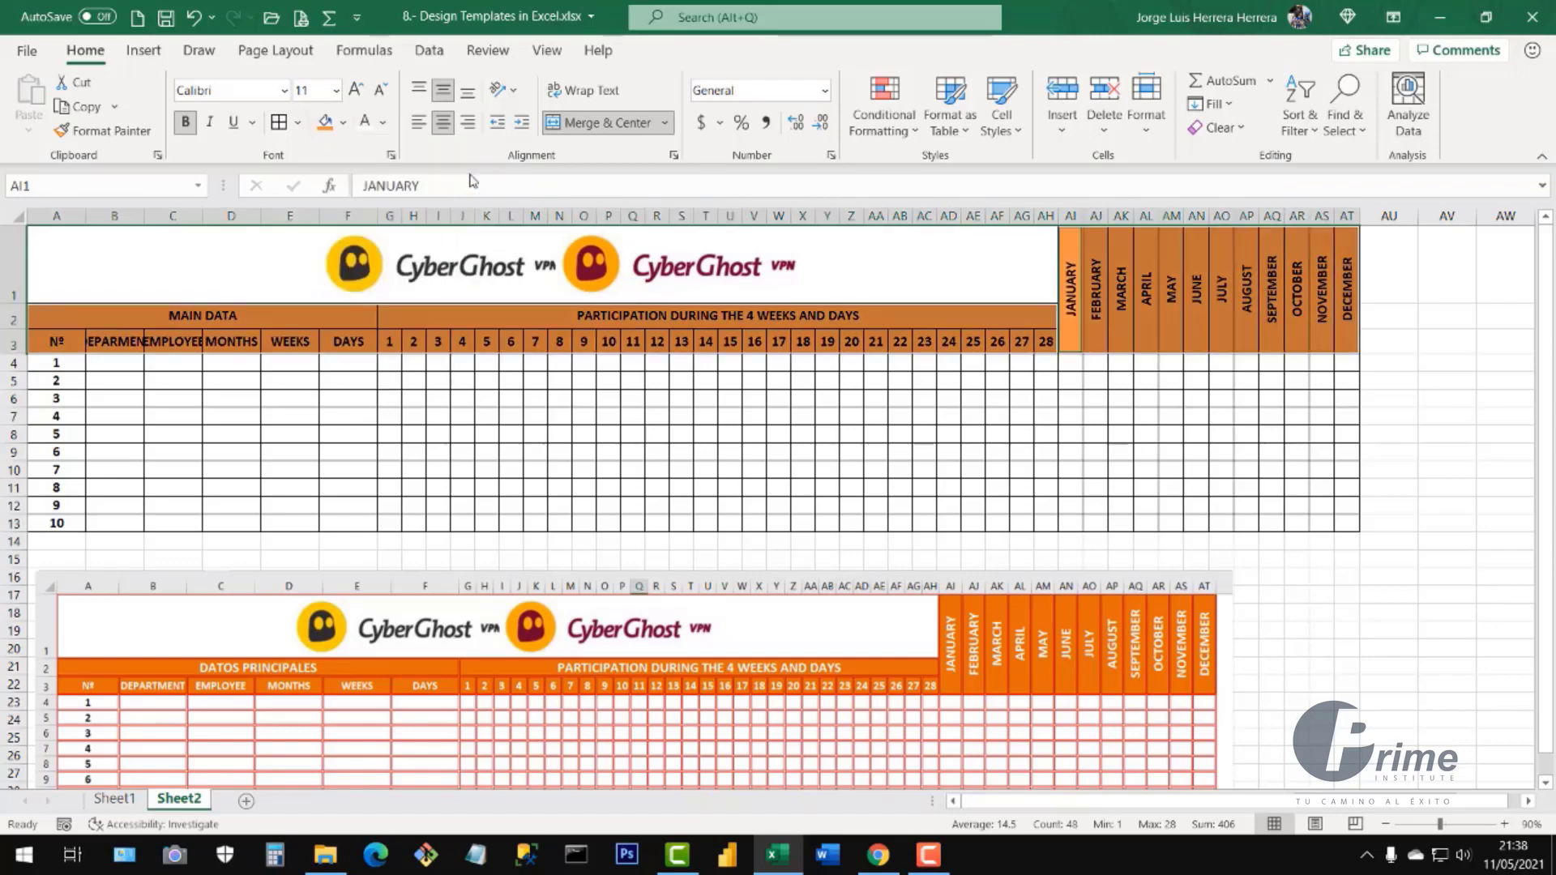
- Make the text of the selected headings white and compare the table with the reference picture below
left_click(365, 124)
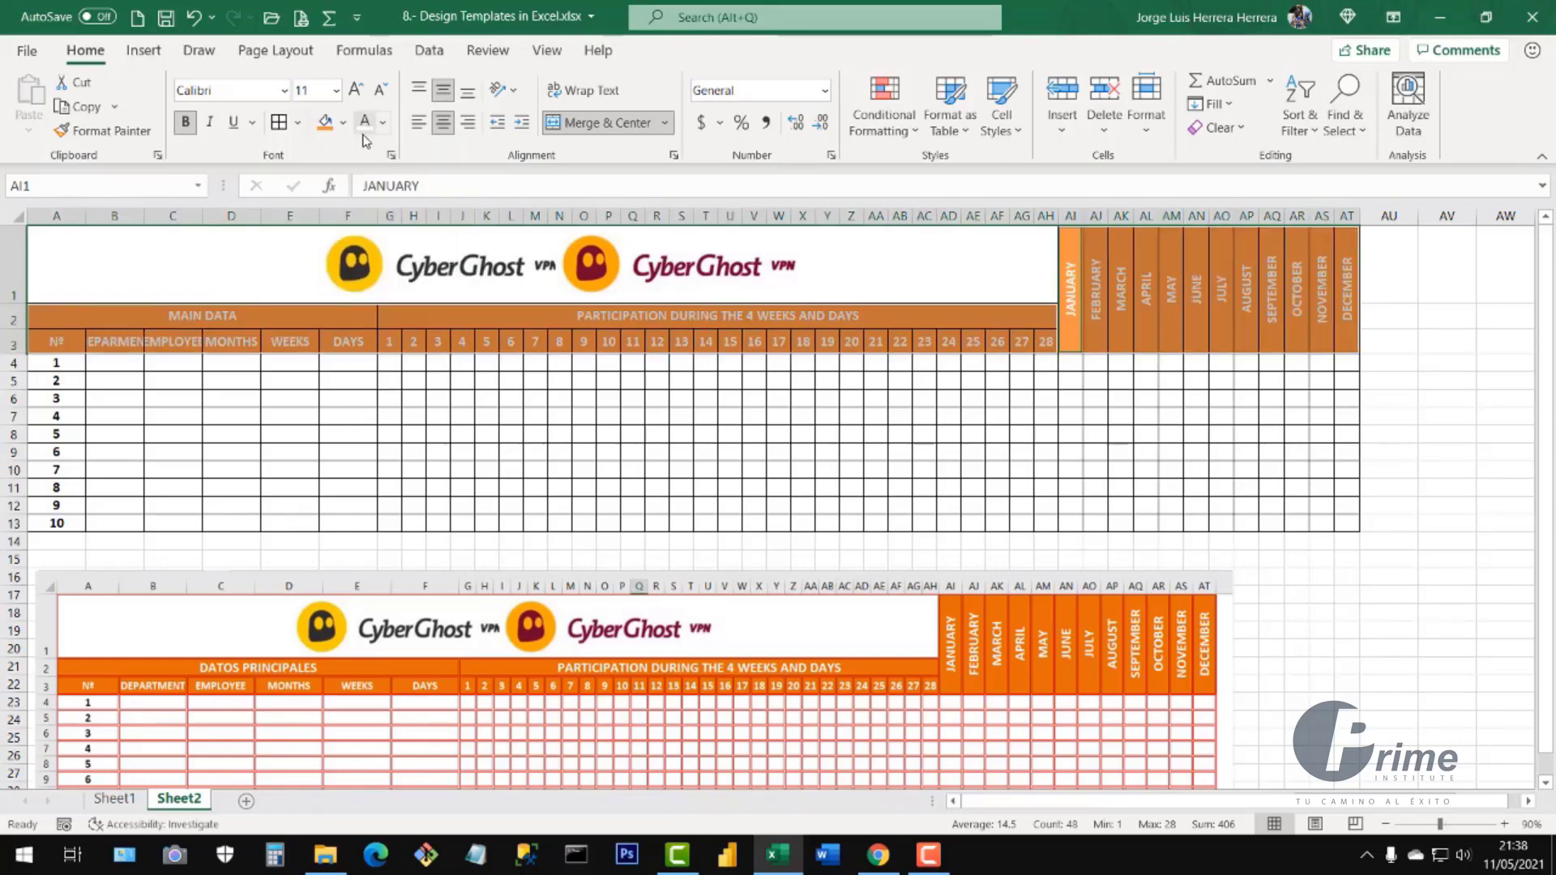
left_click(322, 417)
scroll(516, 414, "down", 1)
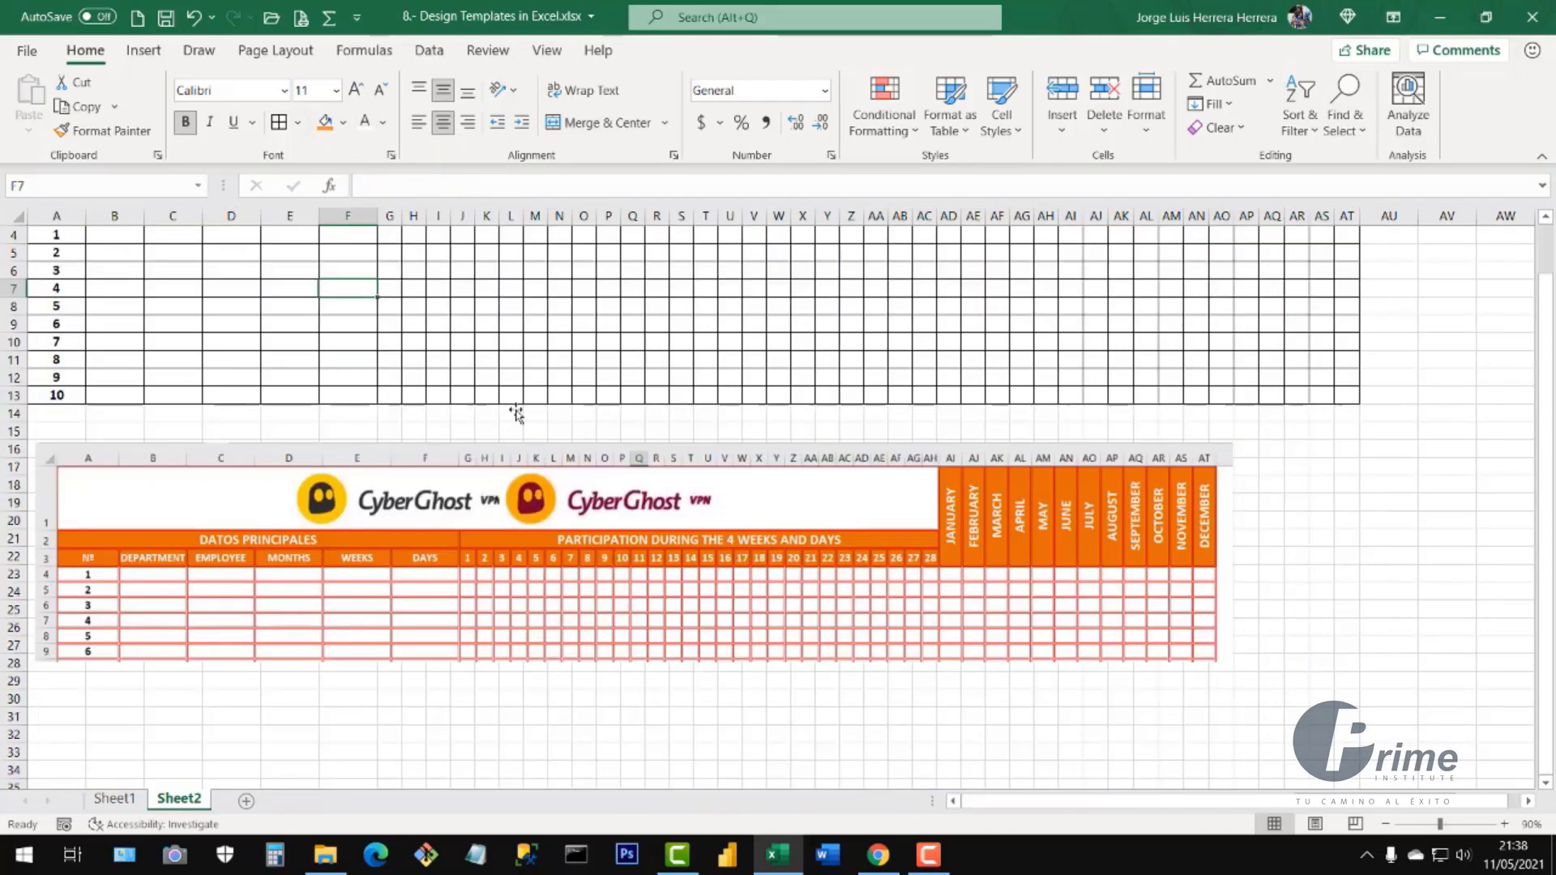
scroll(516, 414, "down", 3)
scroll(651, 415, "up", 4)
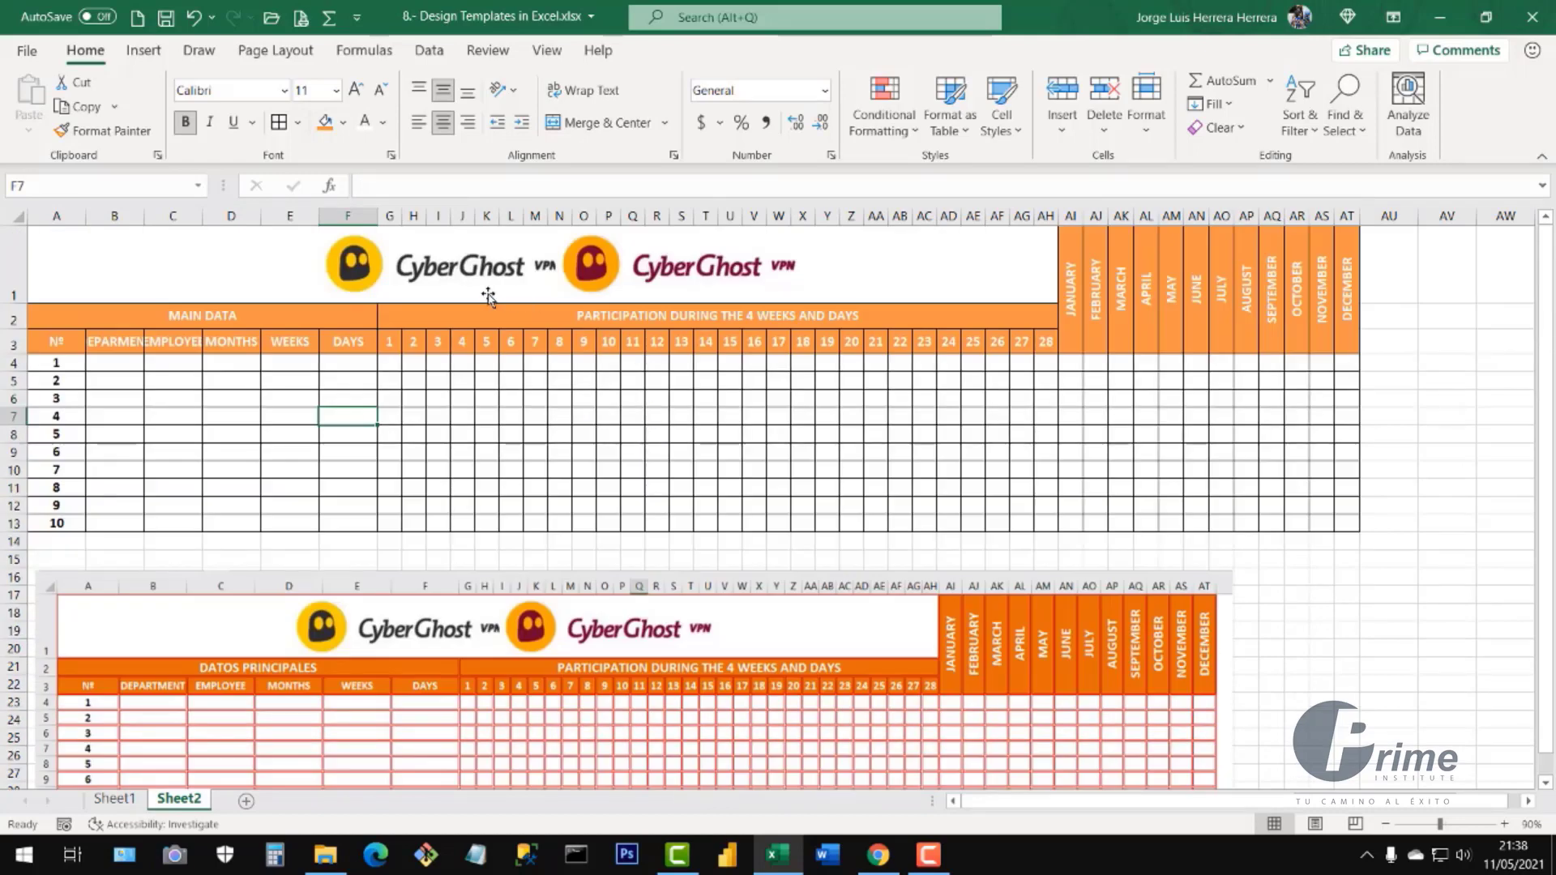
- Open the detailed border settings for the whole table A1:AT13 and choose an orange double line
left_click(180, 256)
left_click_drag(1067, 280, 1348, 527)
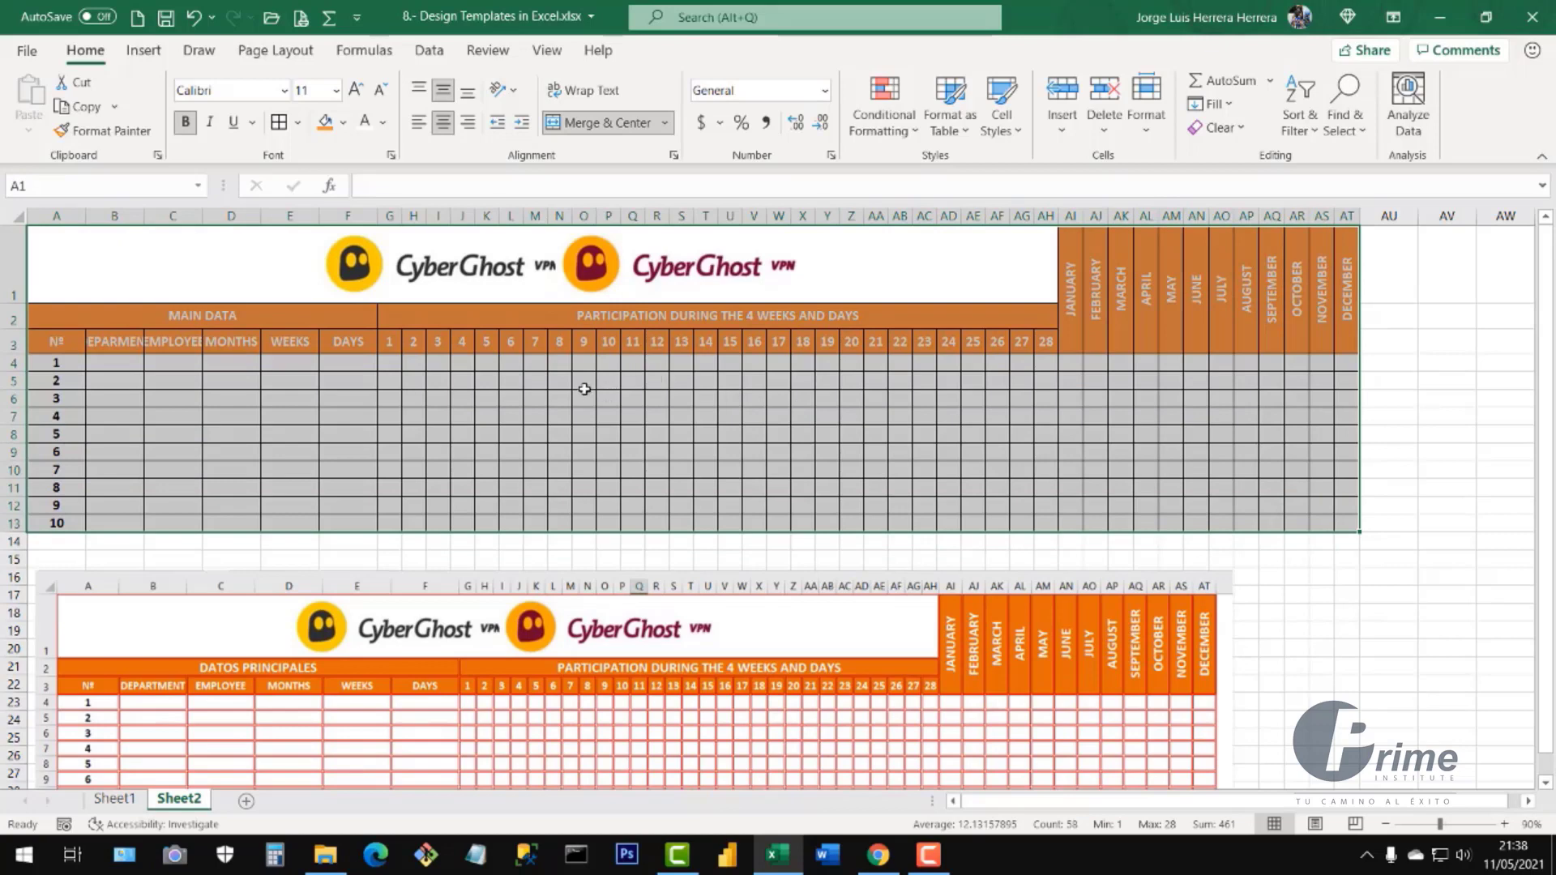
left_click(298, 122)
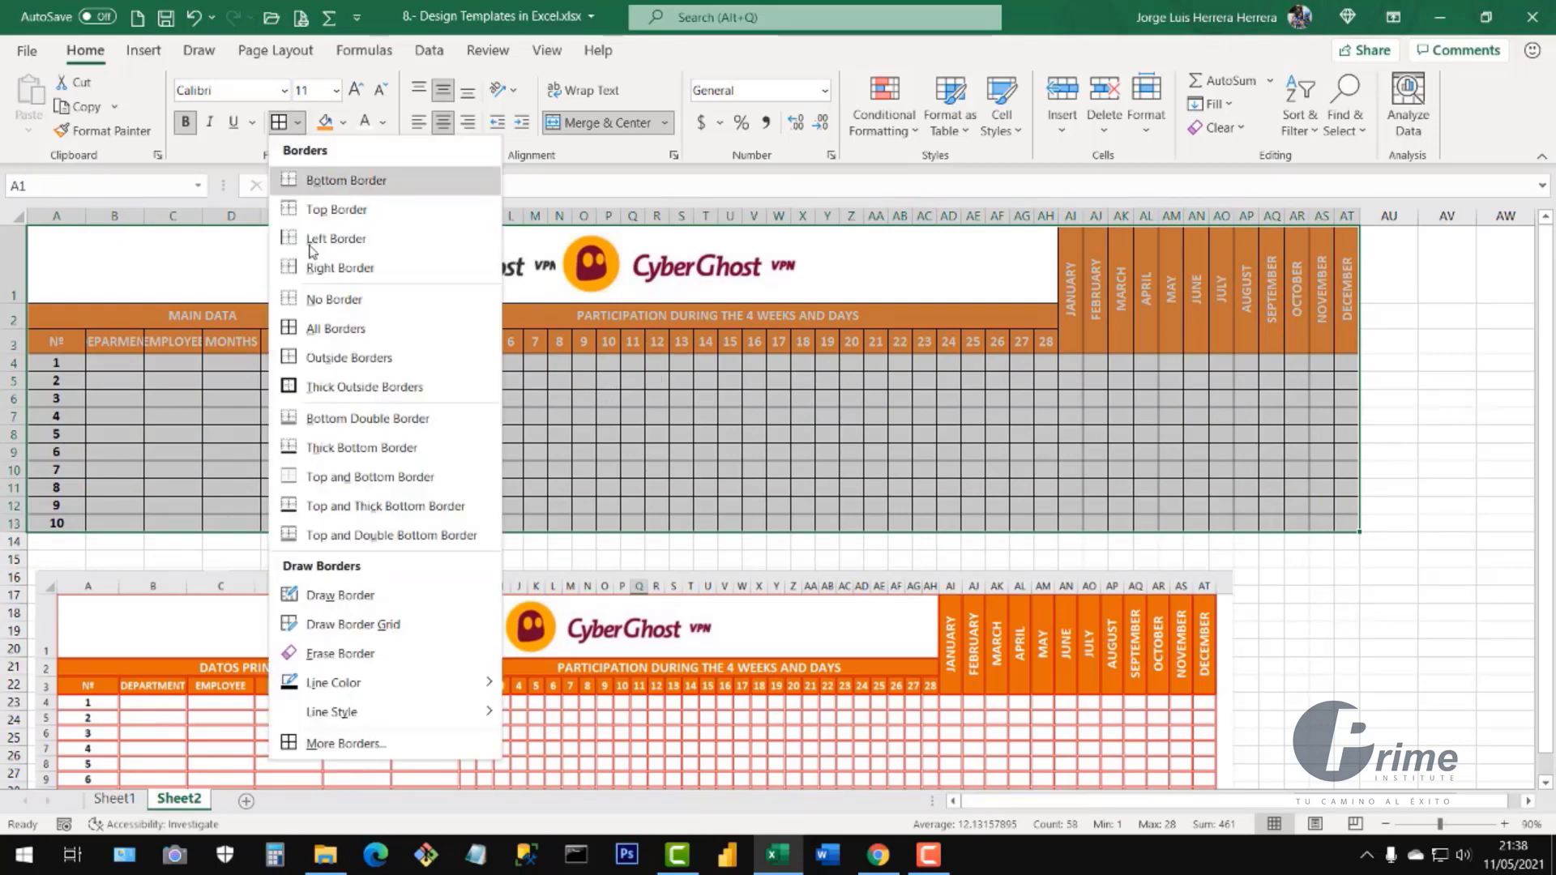
left_click(357, 744)
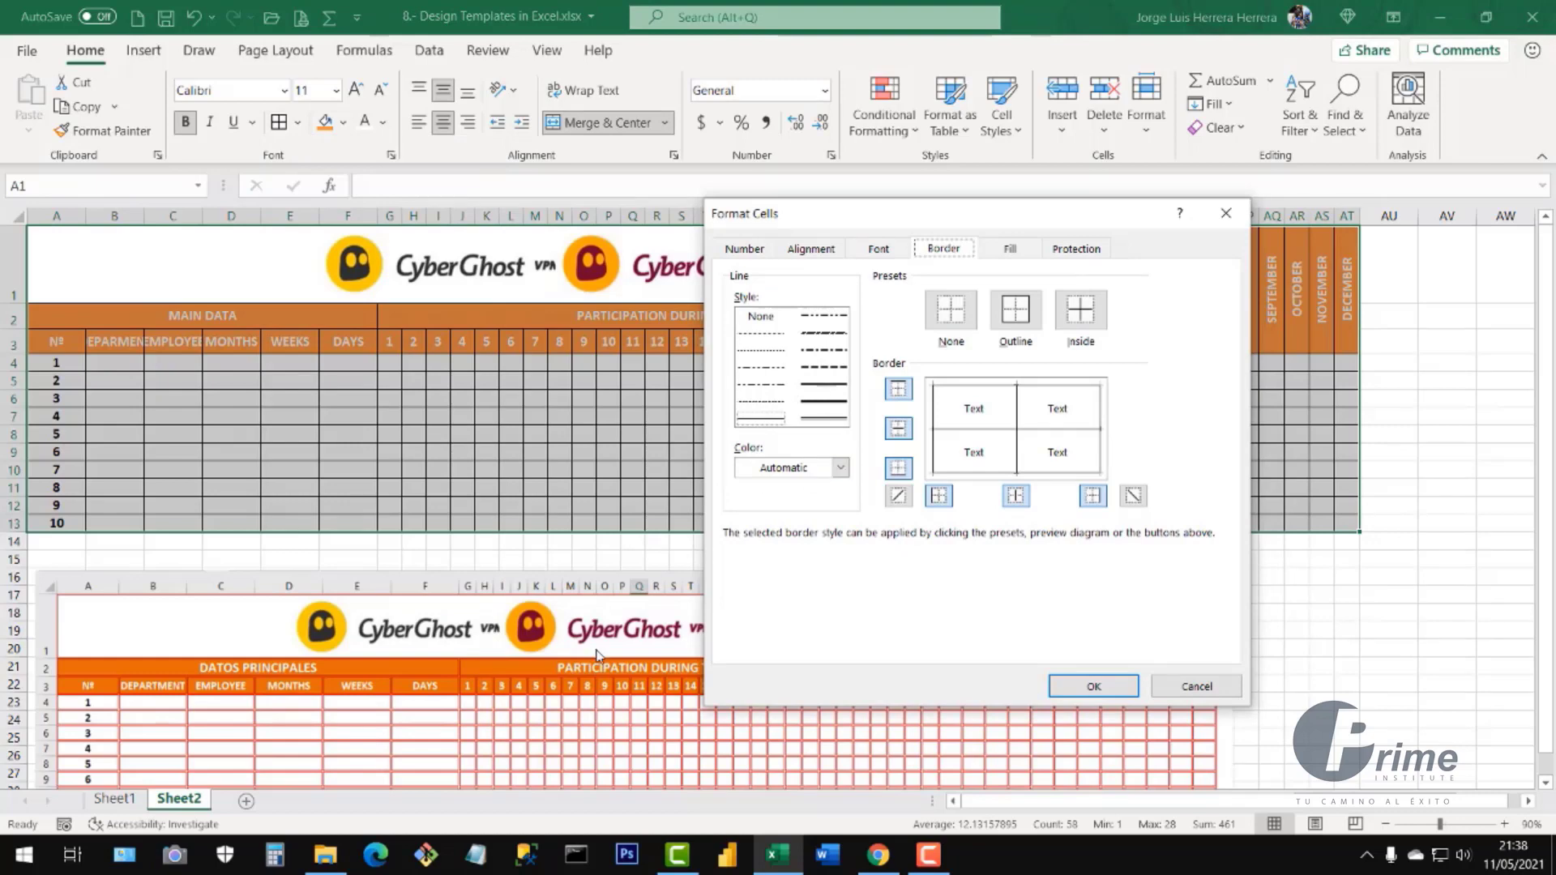
left_click(824, 420)
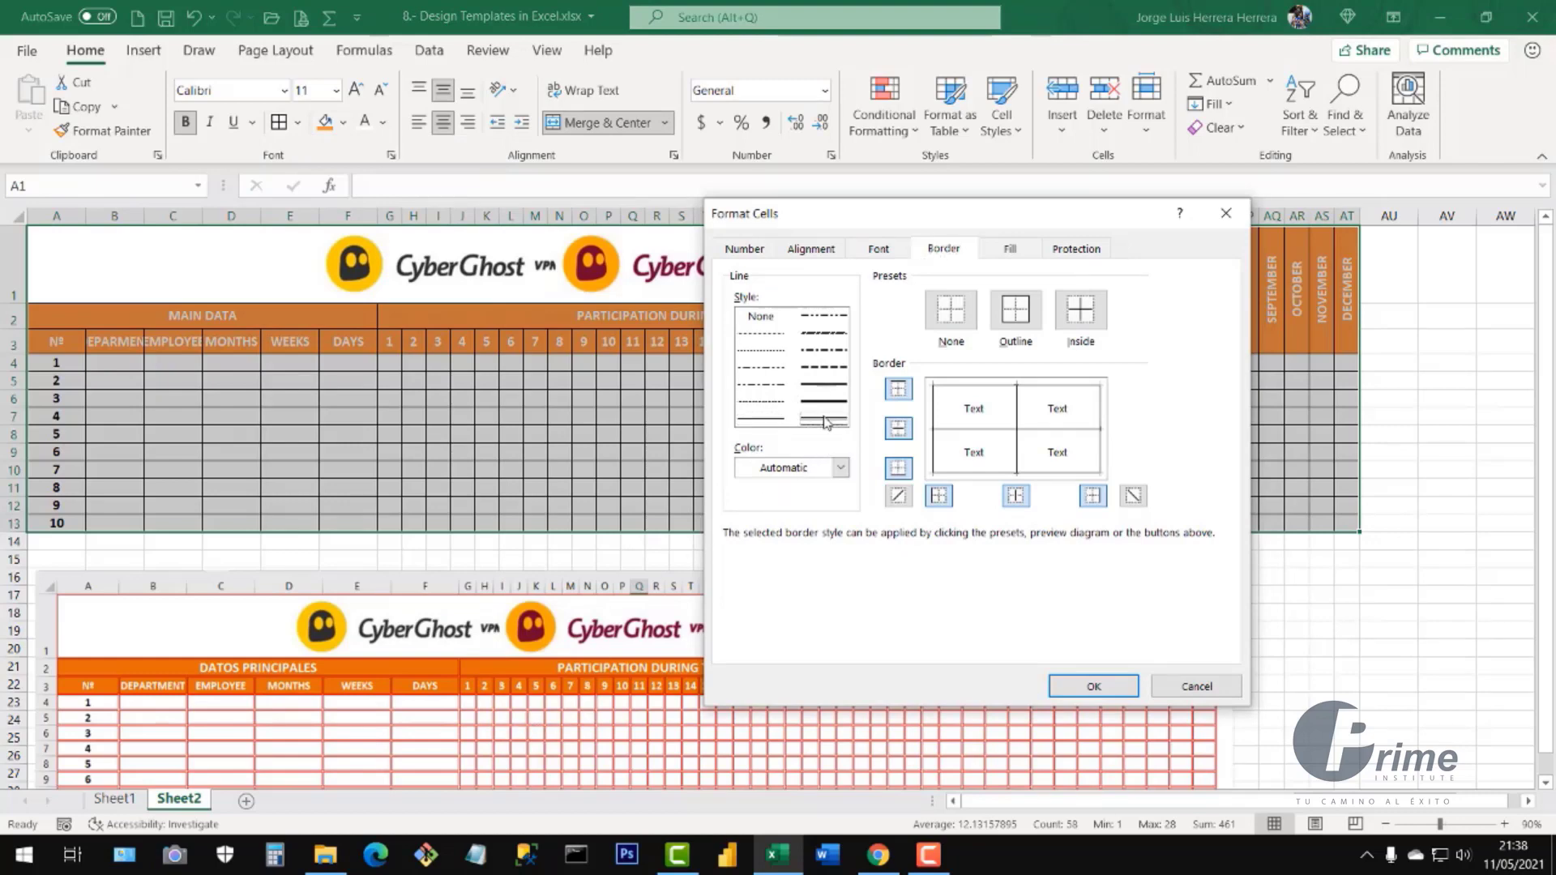
left_click(841, 468)
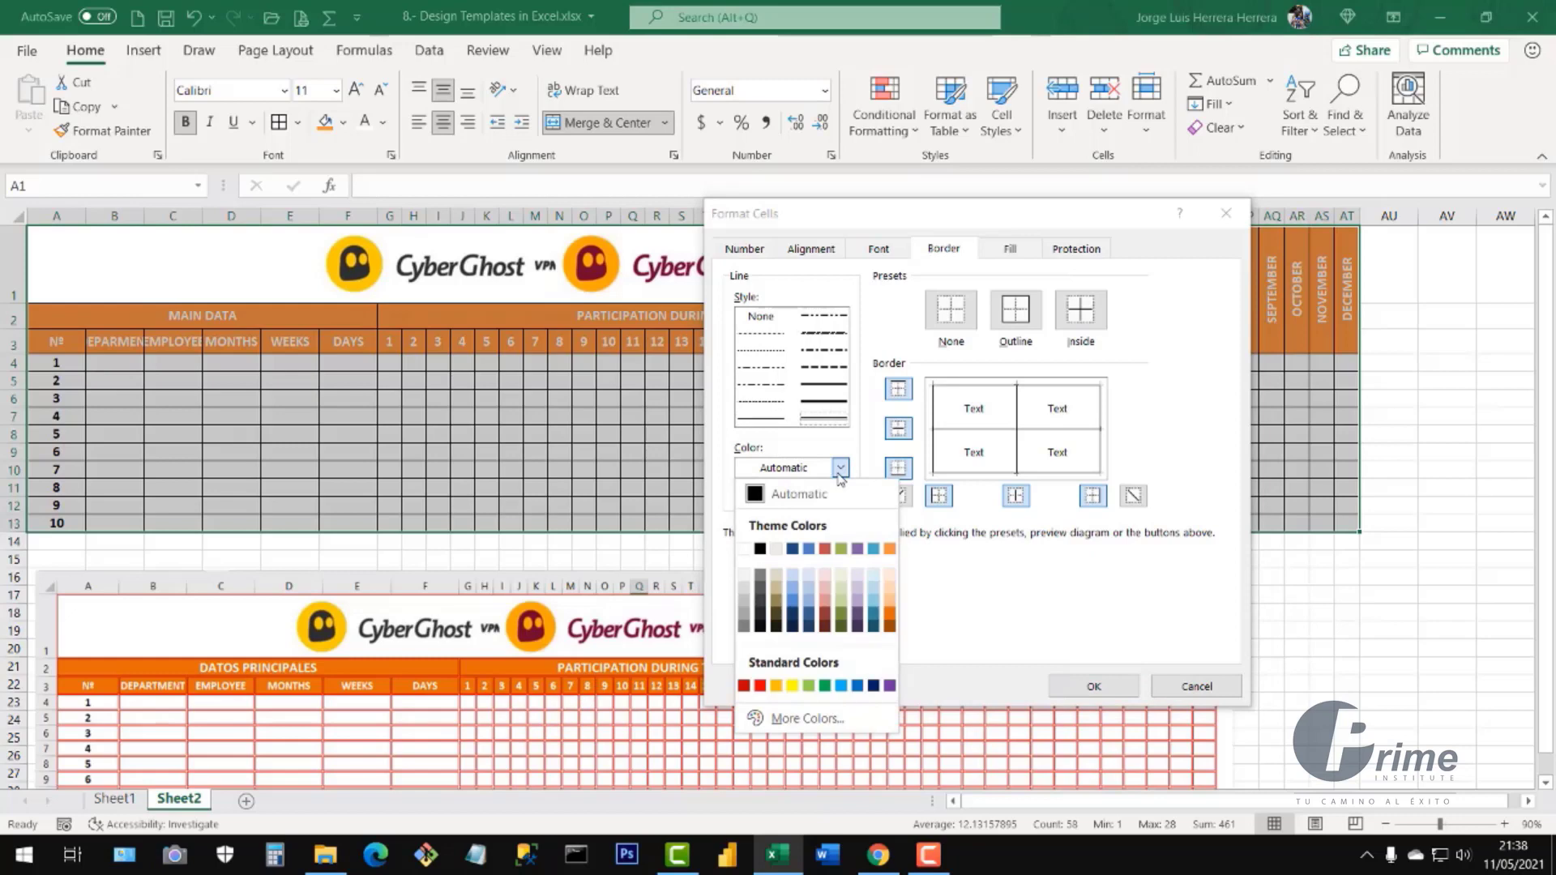
left_click(889, 550)
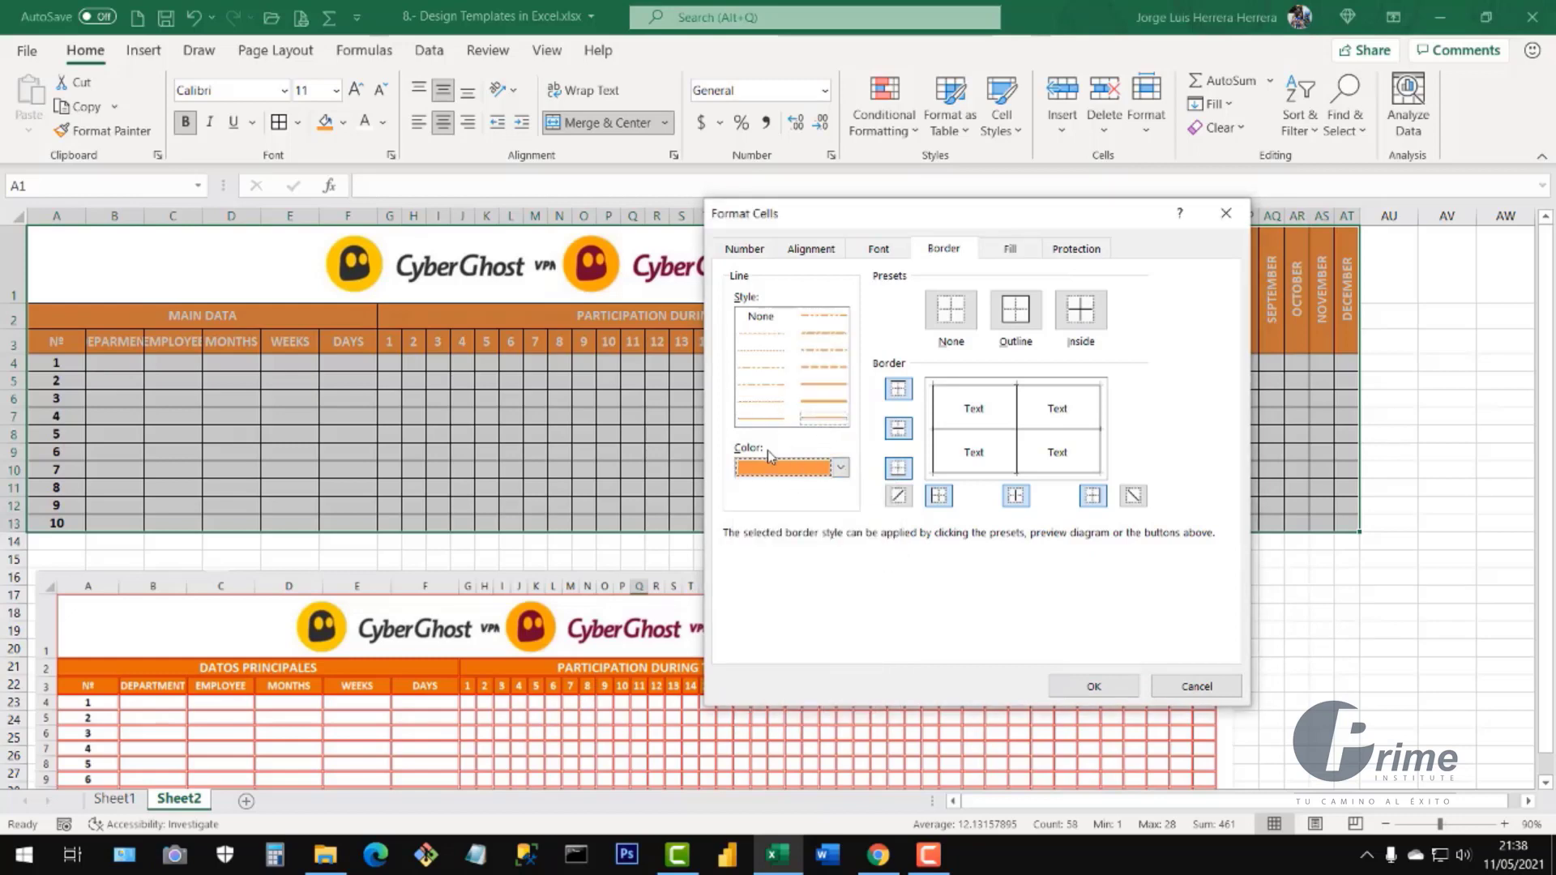
- Replace the table's existing borders with the chosen line on the outline and inside, and compare with the reference picture
left_click(949, 310)
left_click(1005, 319)
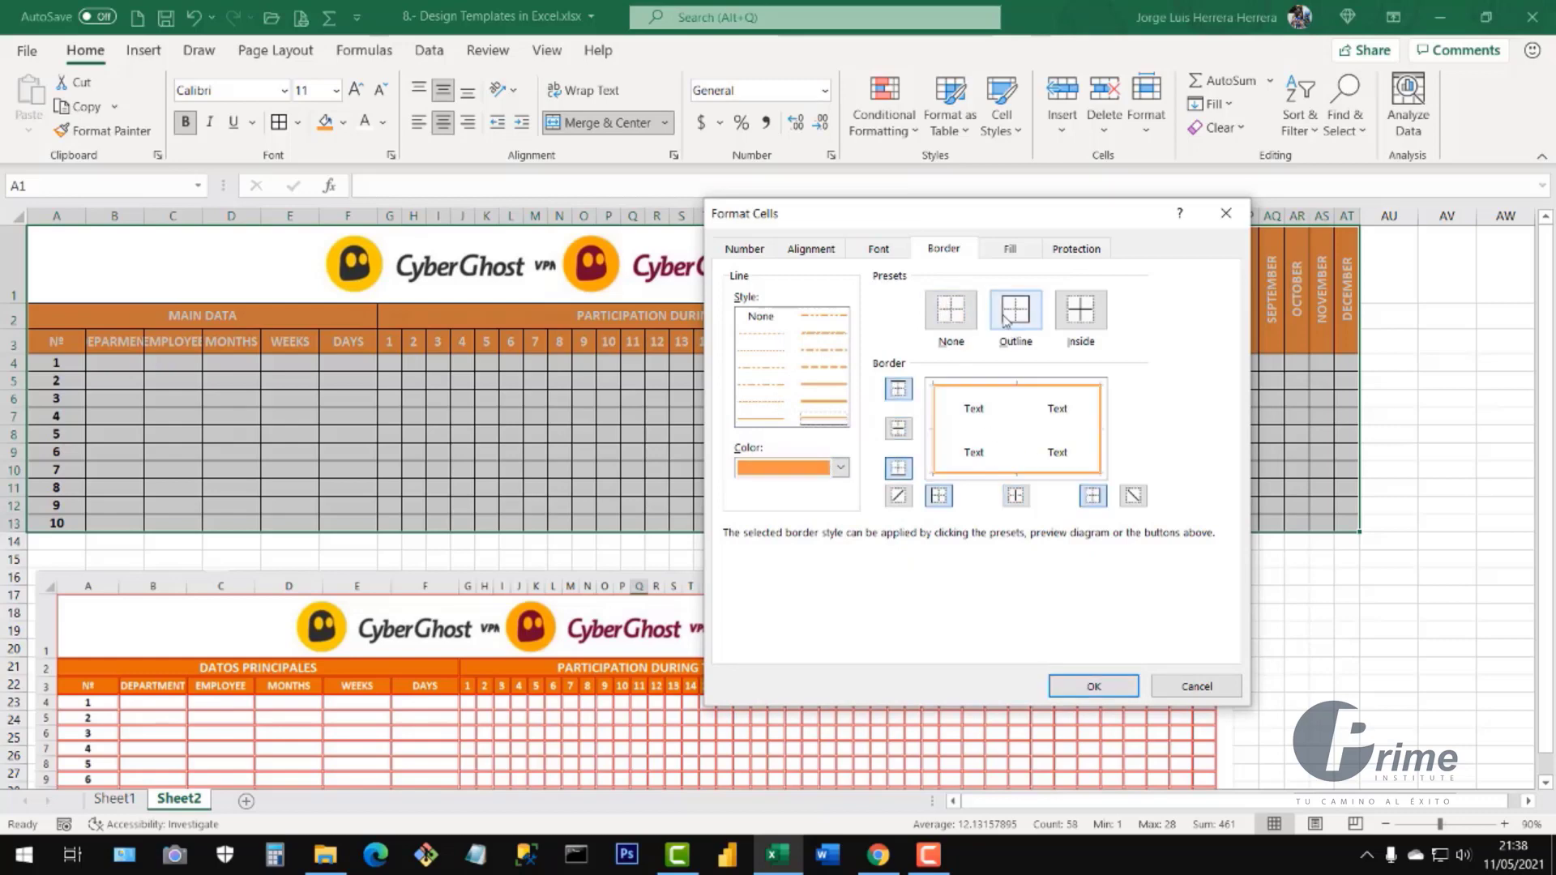
left_click(1081, 319)
left_click(1092, 686)
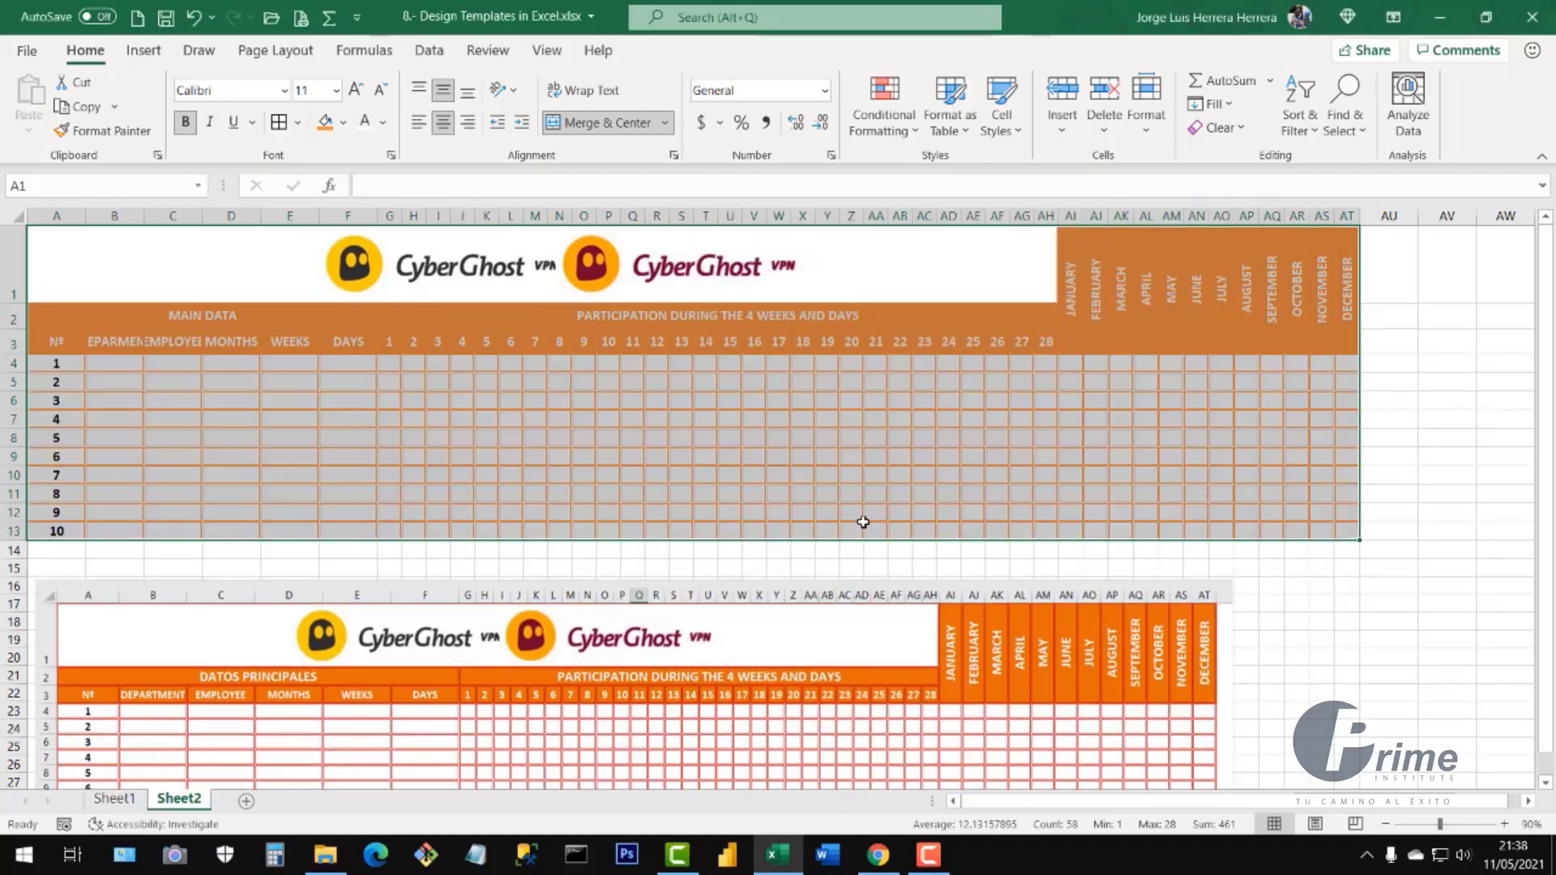
left_click(722, 483)
scroll(782, 502, "down", 3)
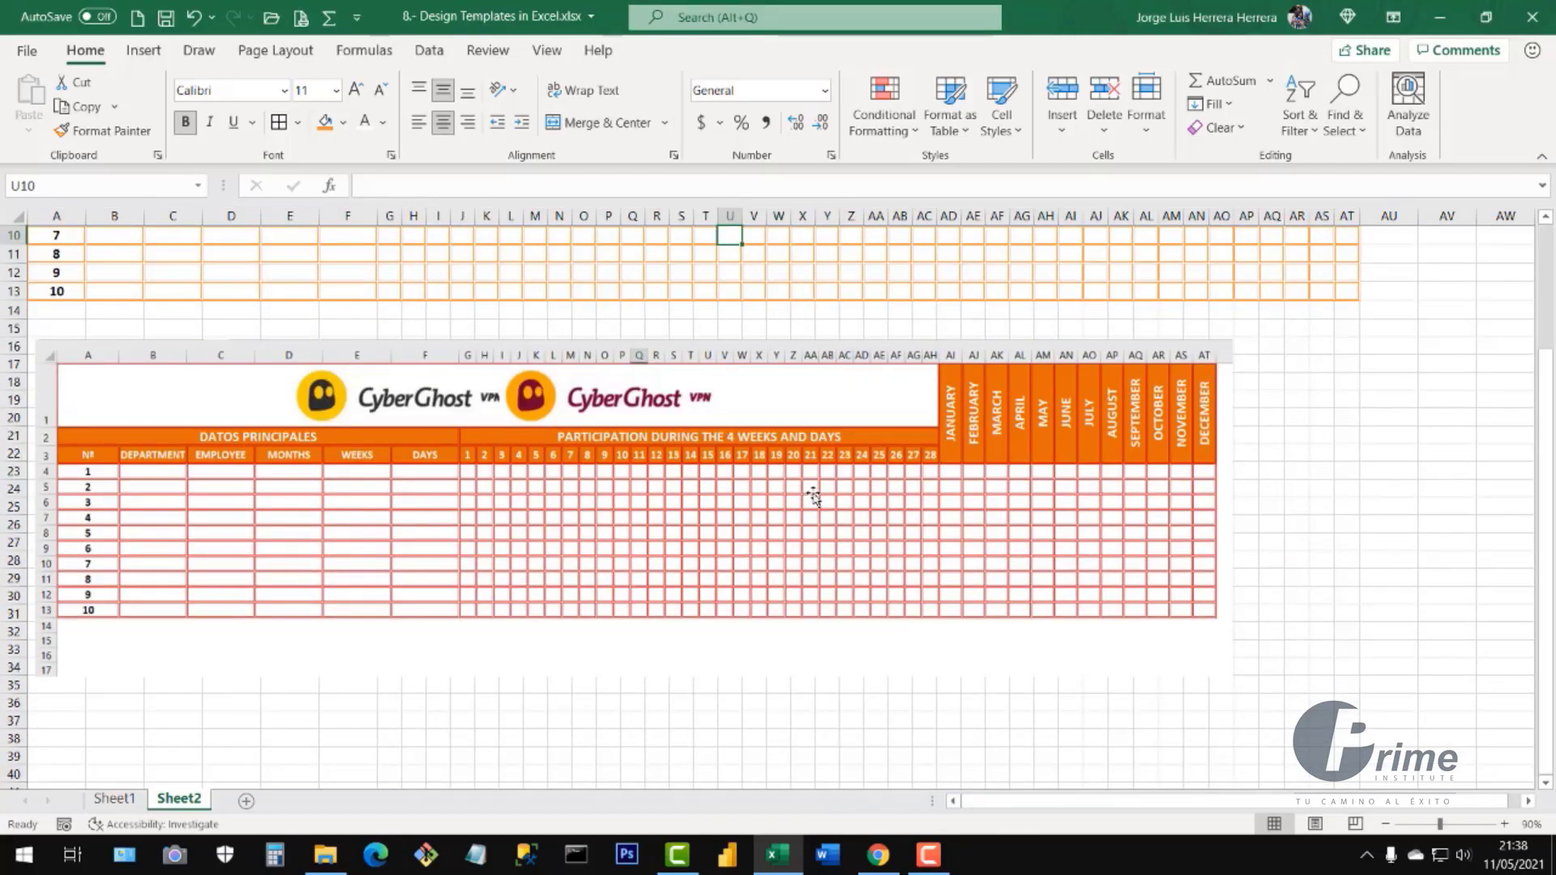
scroll(813, 496, "up", 3)
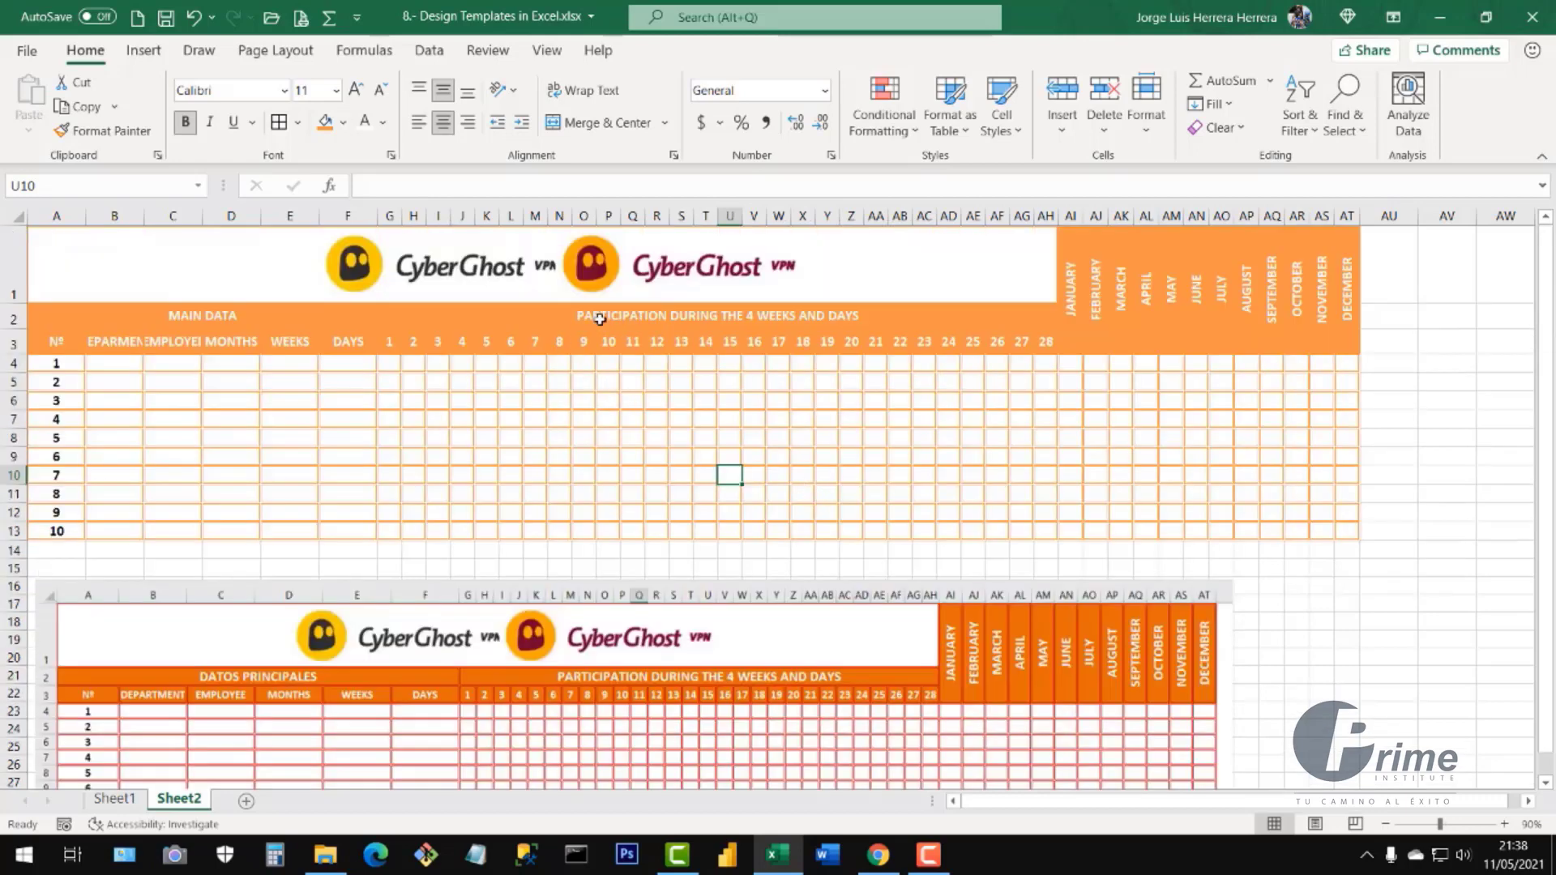
left_click_drag(96, 320, 635, 315)
left_click_drag(994, 338, 994, 341)
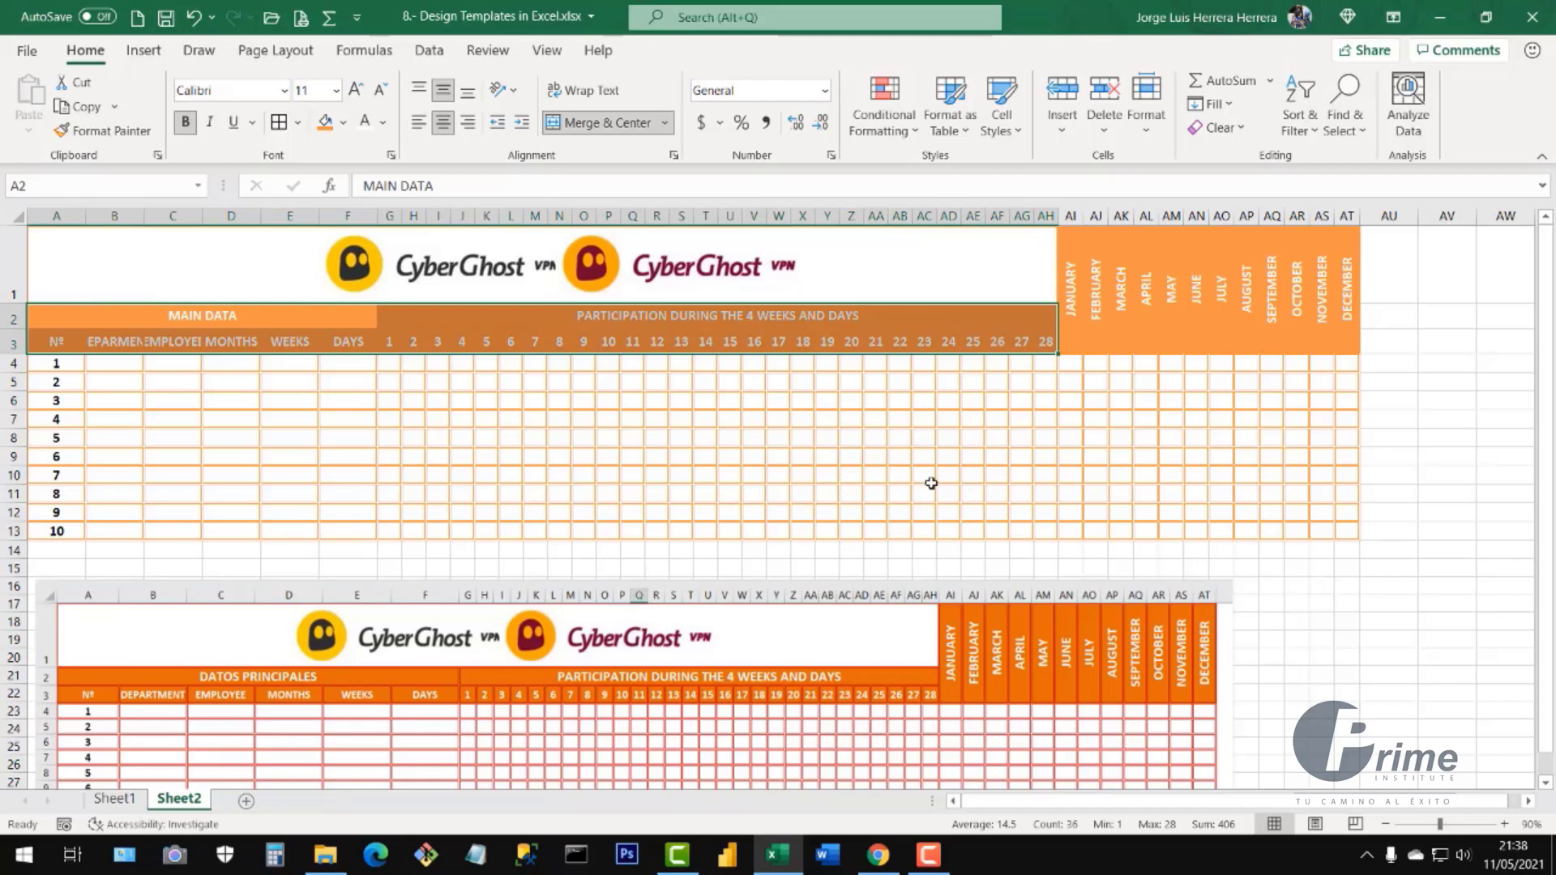
left_click(1045, 401)
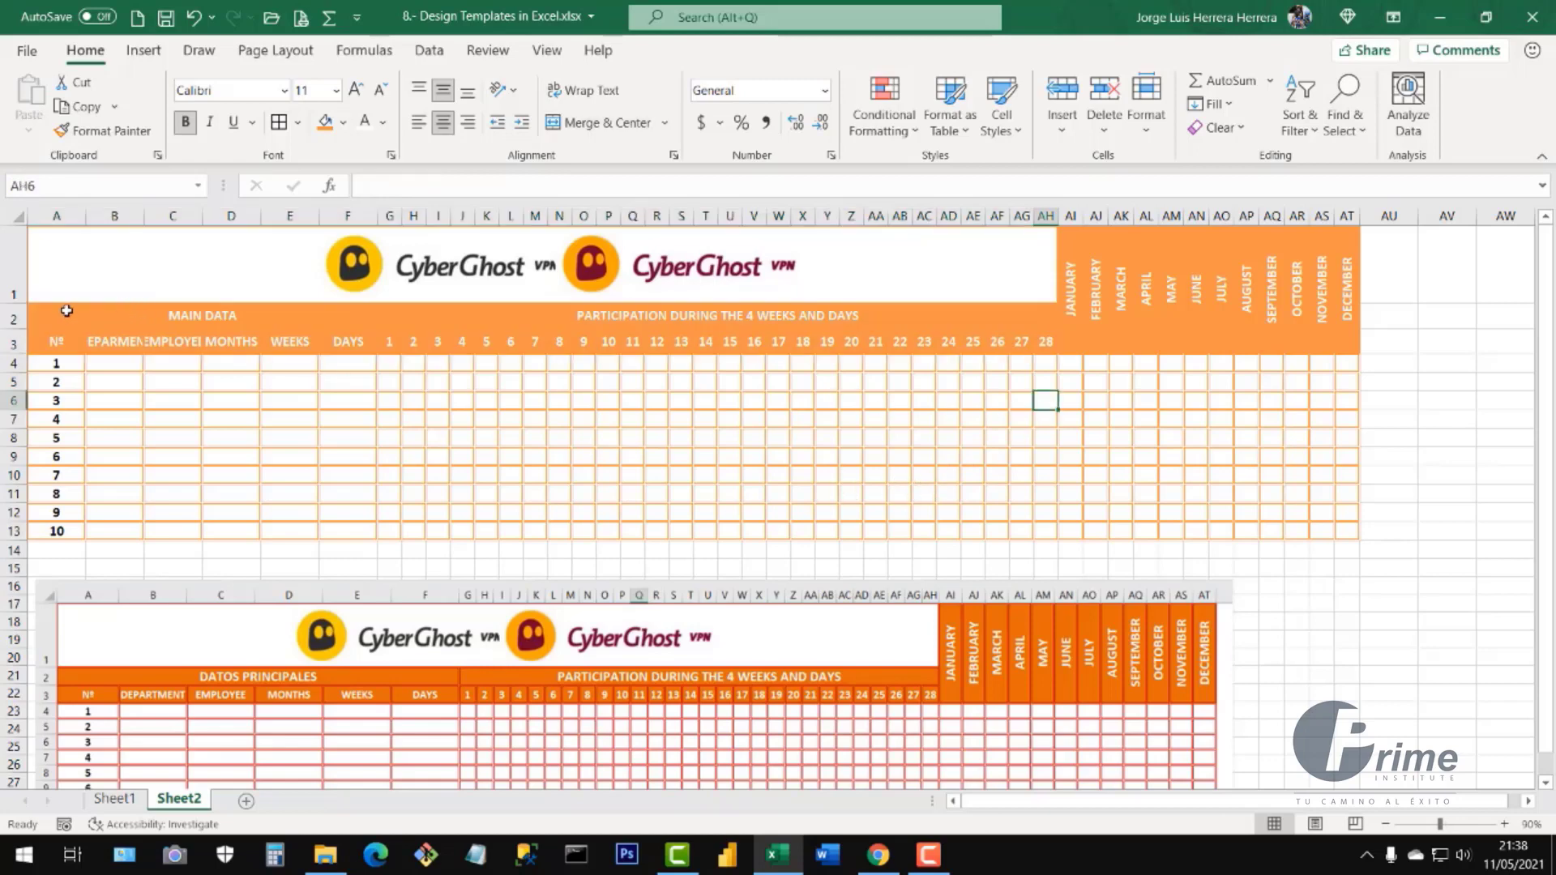
left_click_drag(66, 311, 1347, 333)
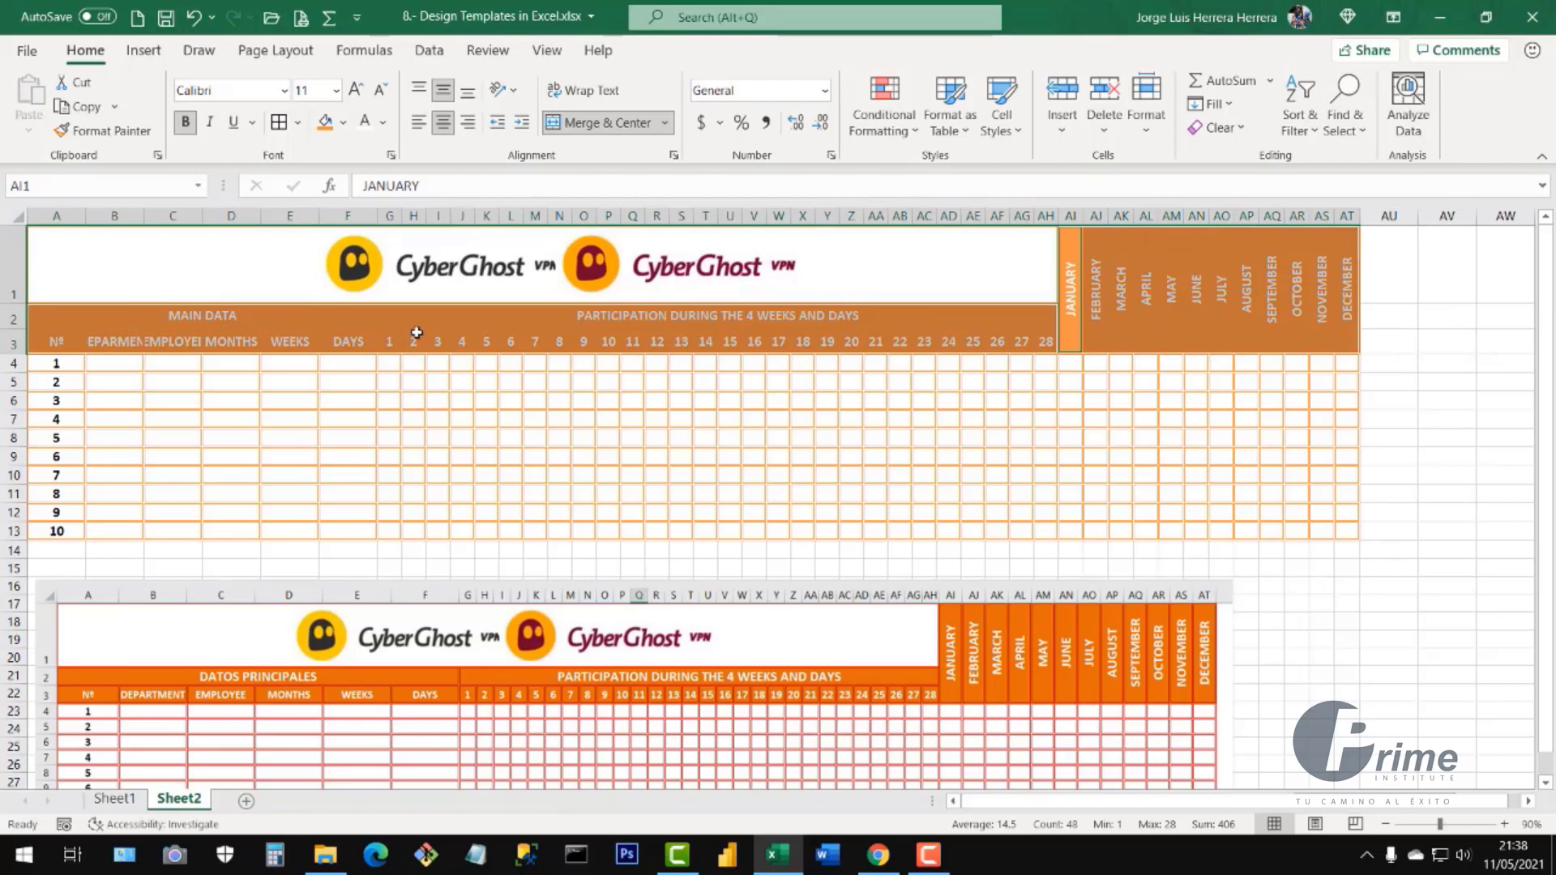
left_click(362, 362)
- Open the detailed border settings for the headings A2:AH3 and AI1:AT3 and choose dark red as line color
left_click_drag(357, 316, 1347, 333)
left_click(299, 125)
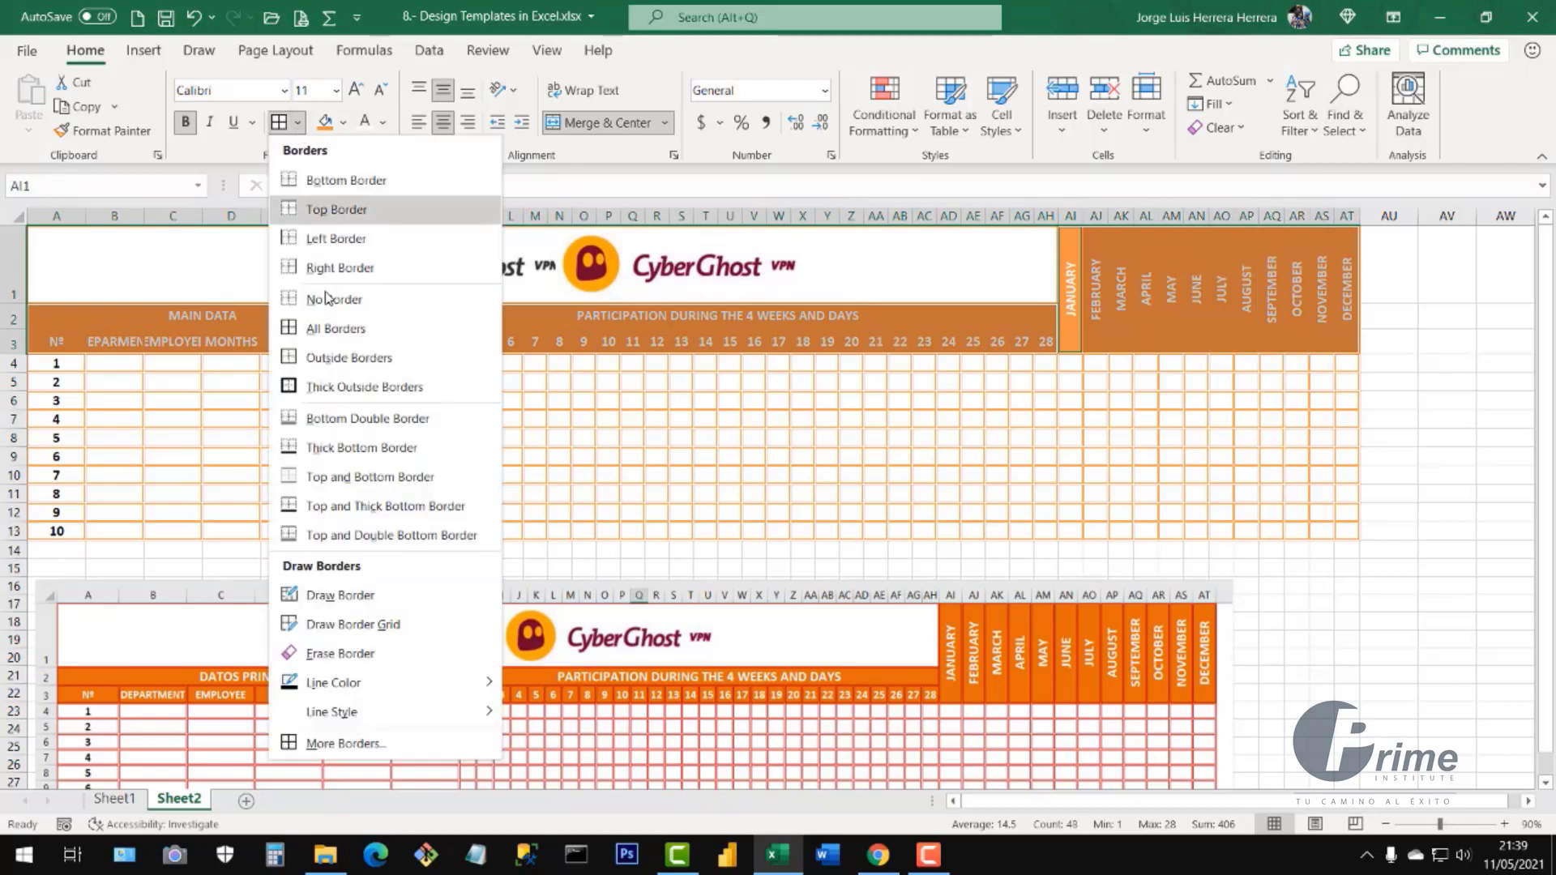
left_click(337, 740)
left_click(842, 469)
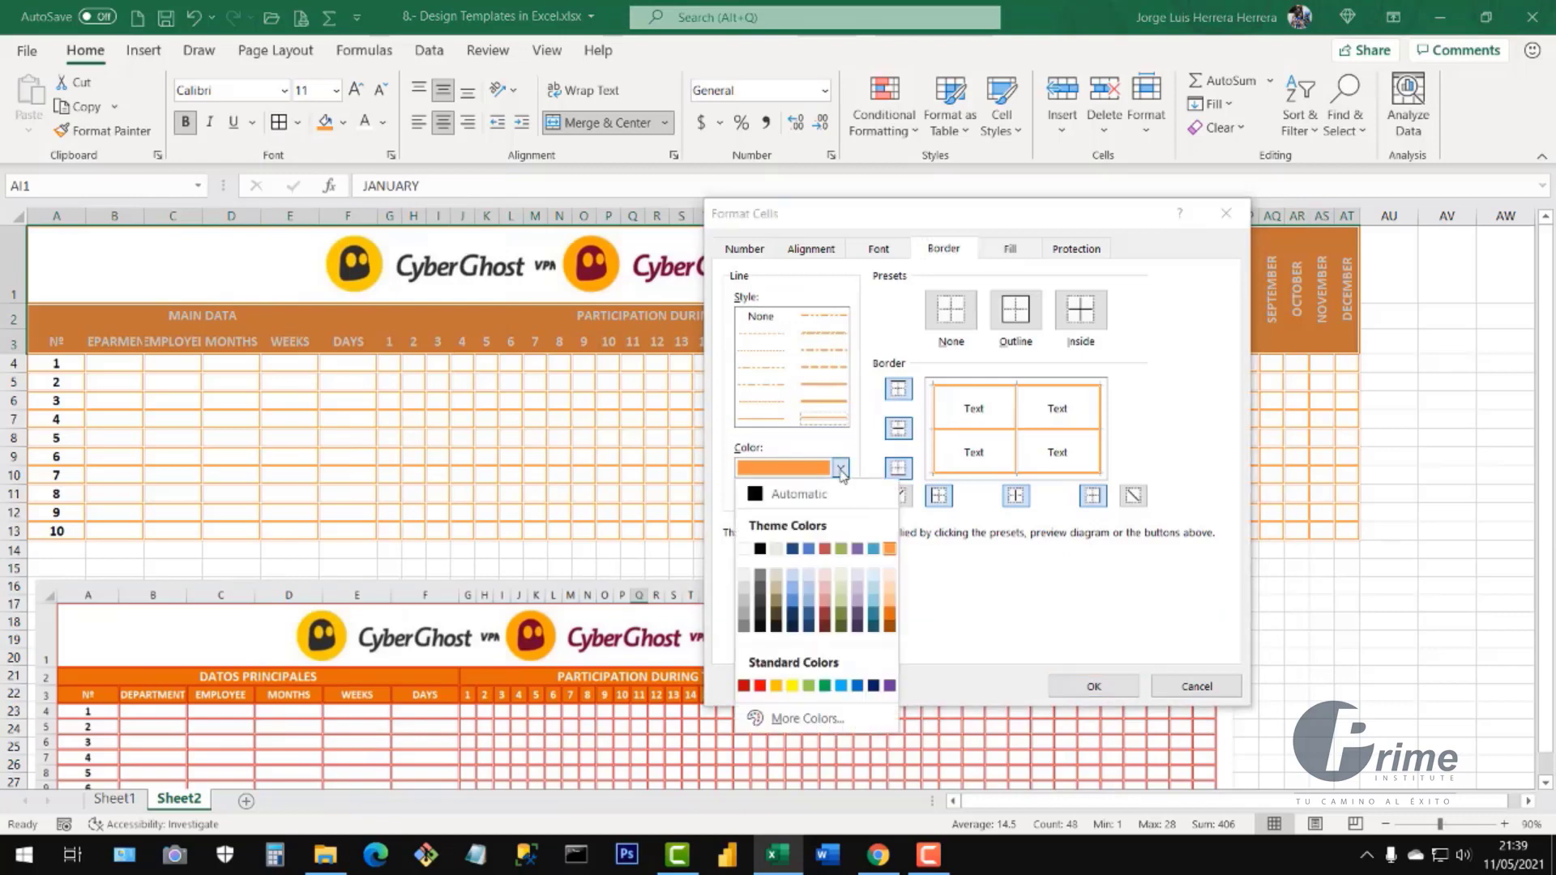
left_click(744, 686)
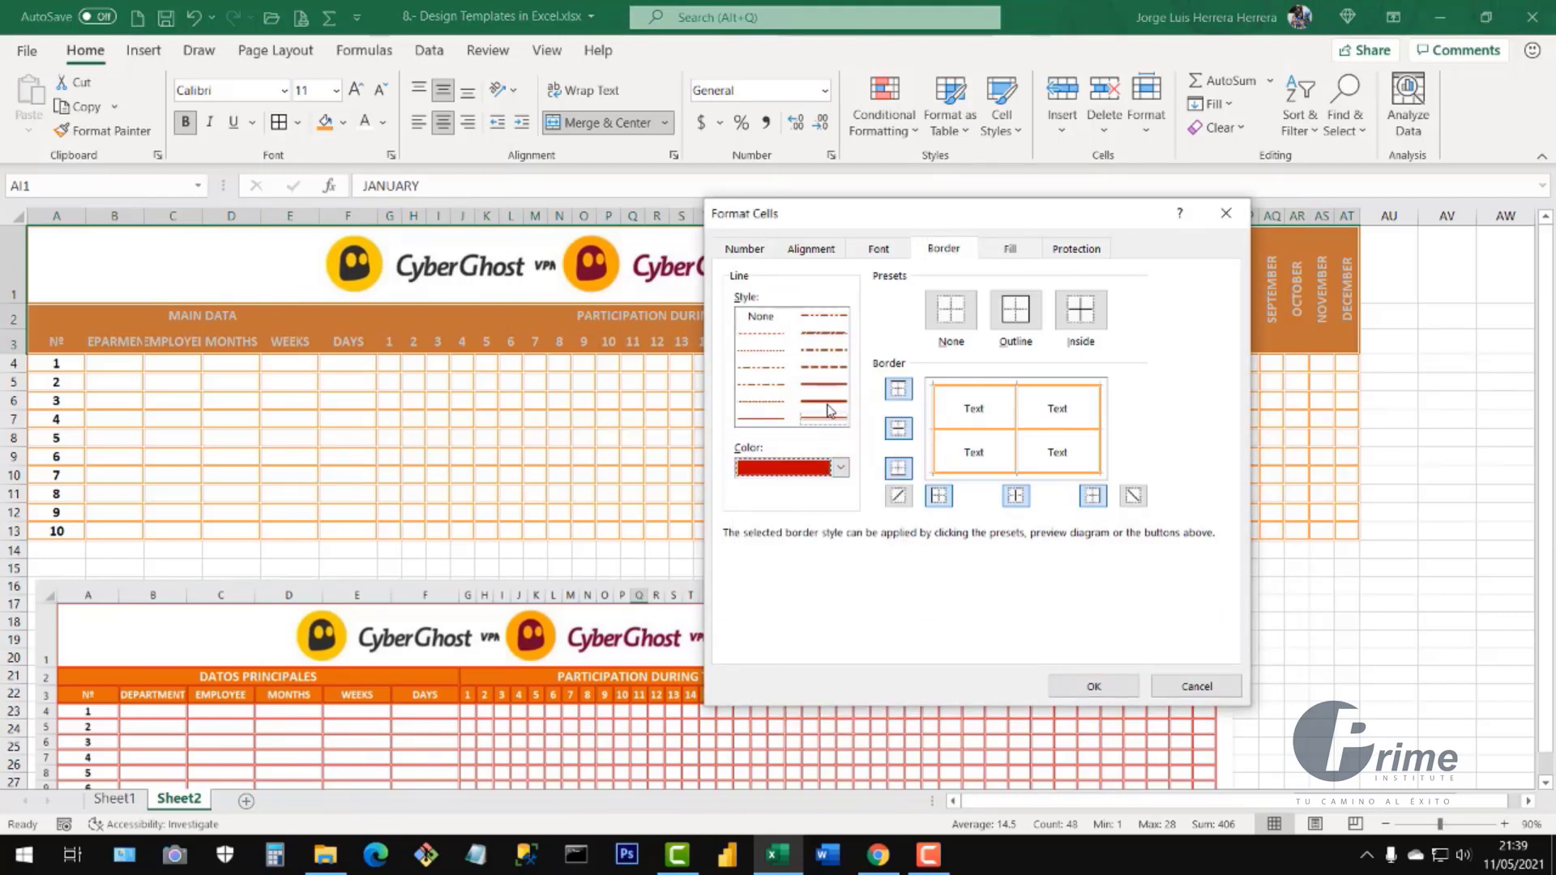
left_click(841, 468)
left_click(744, 687)
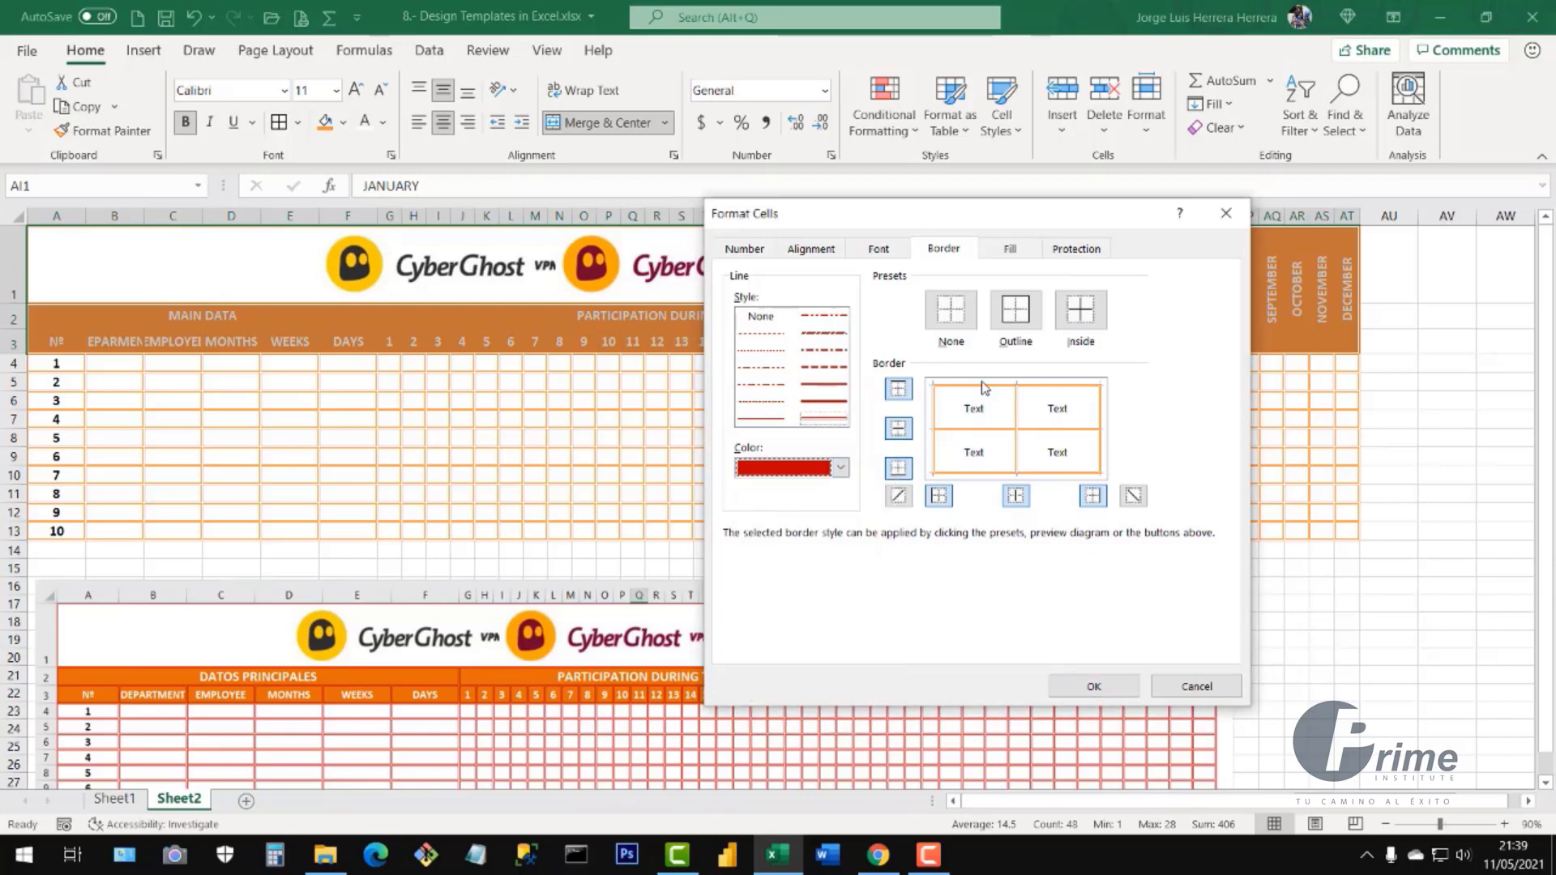
- Clear the headings' old borders and apply the dark red line to their outline and inside edges
left_click(951, 311)
left_click(1016, 321)
left_click(1080, 311)
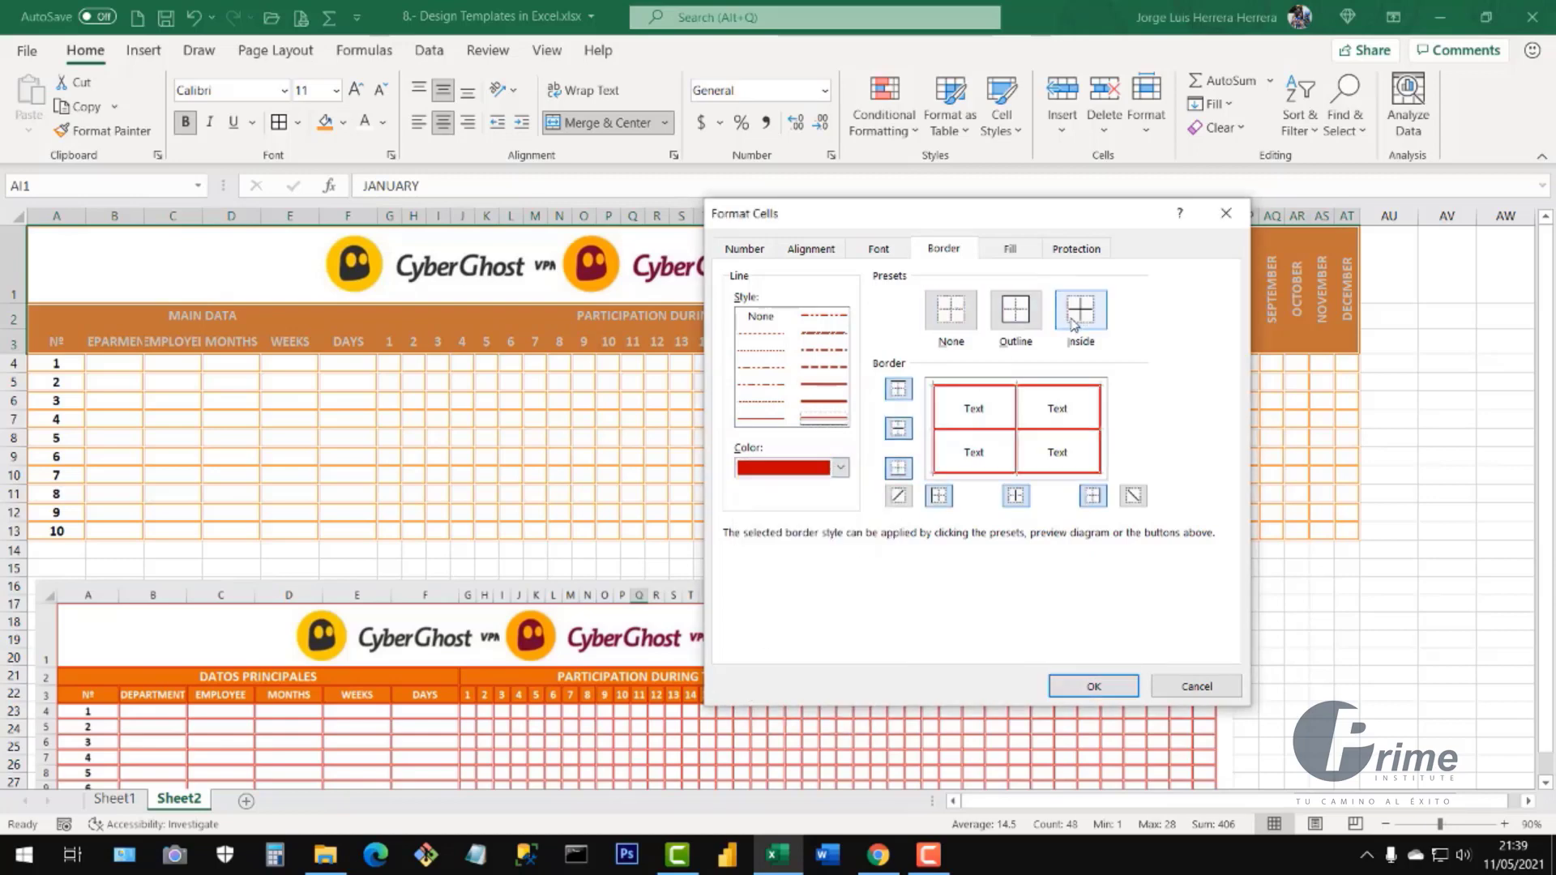
left_click(1094, 686)
left_click(948, 438)
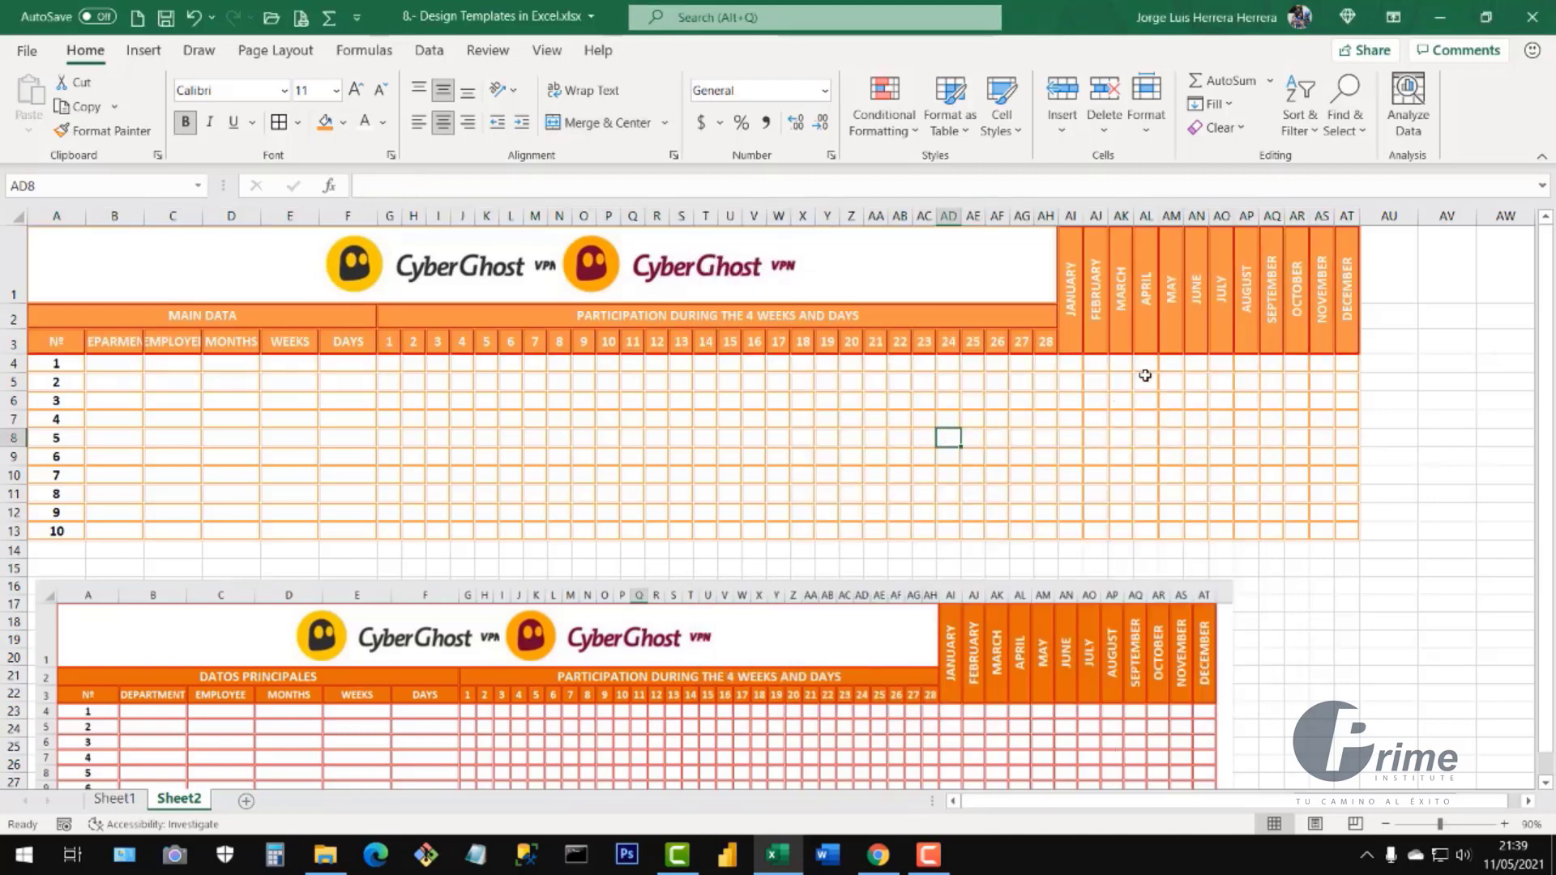
mouse_move(57, 363)
left_mouse_down()
mouse_move(1042, 375)
mouse_move(1359, 546)
mouse_move(1337, 539)
left_mouse_up()
left_click(283, 504)
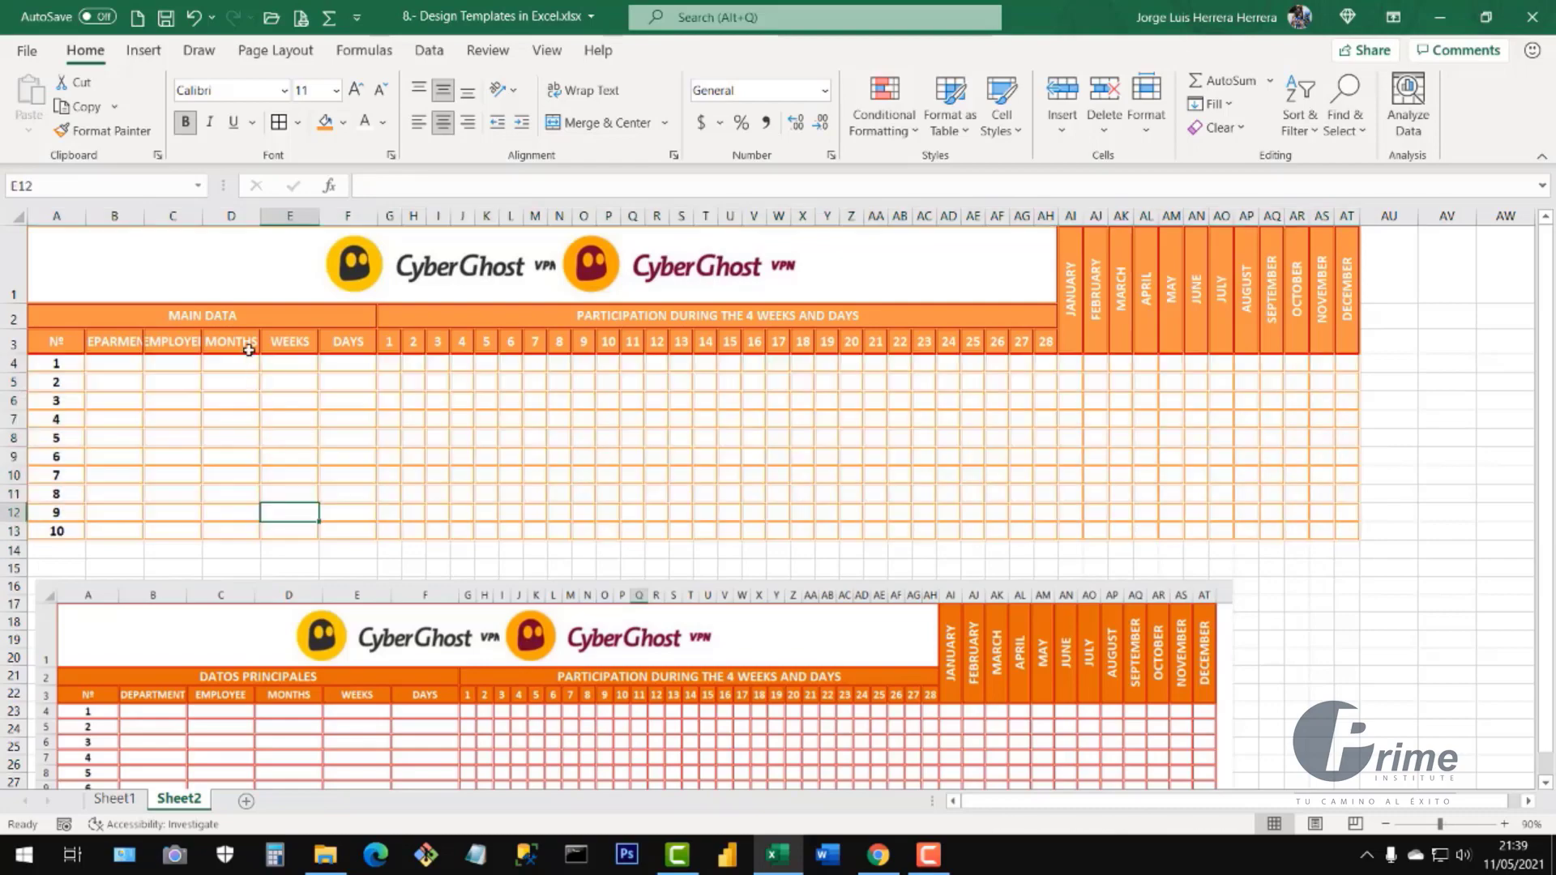
left_click_drag(243, 317, 811, 351)
left_click(922, 456)
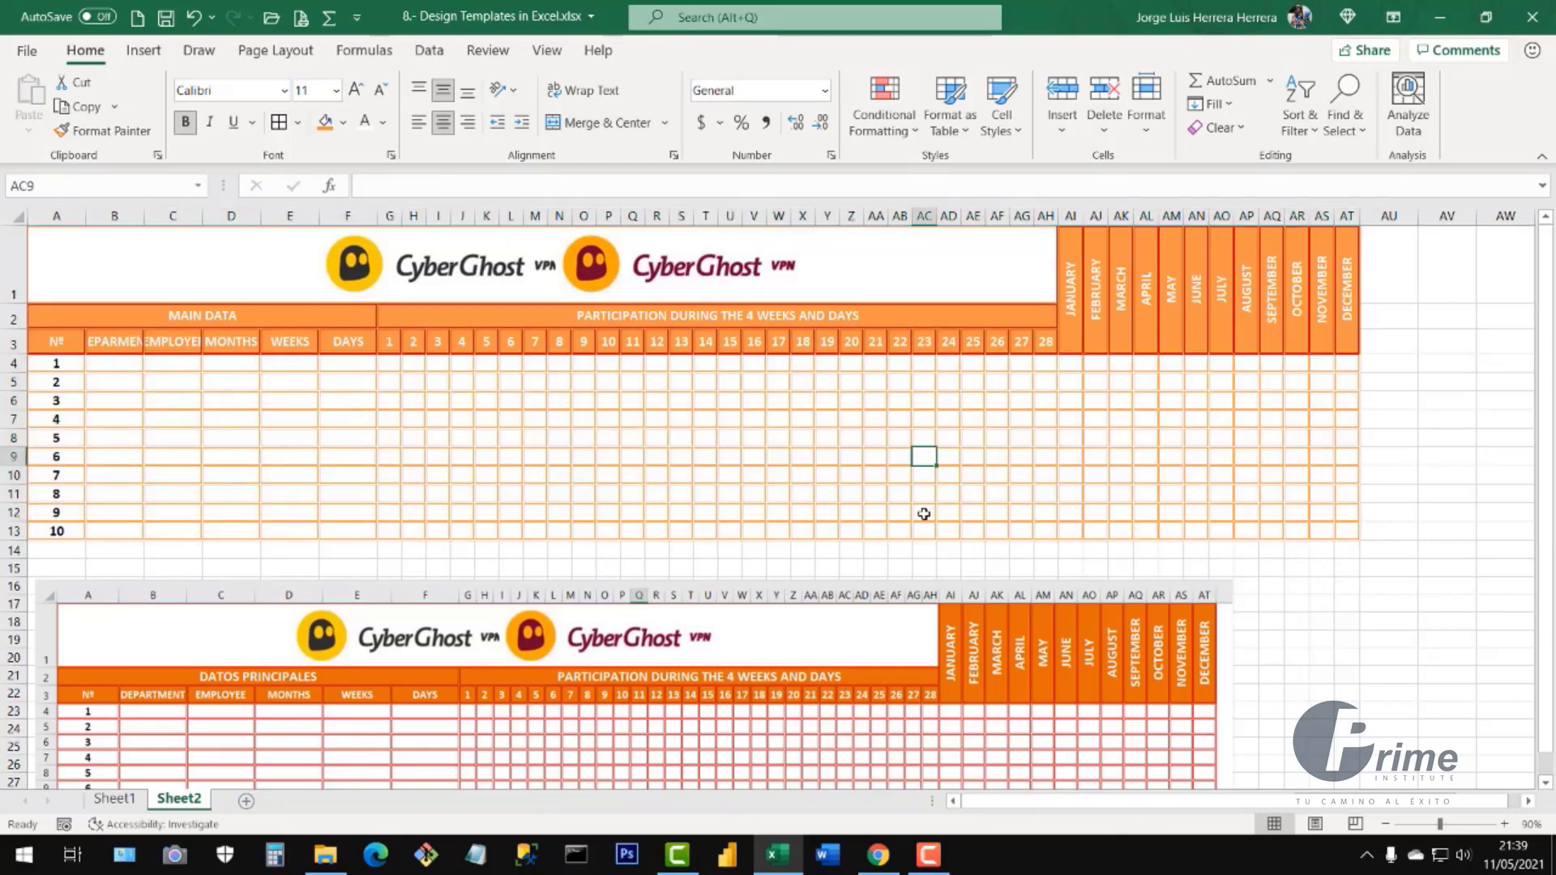
scroll(930, 507, "down", 1)
scroll(933, 509, "up", 1)
left_click(1098, 472)
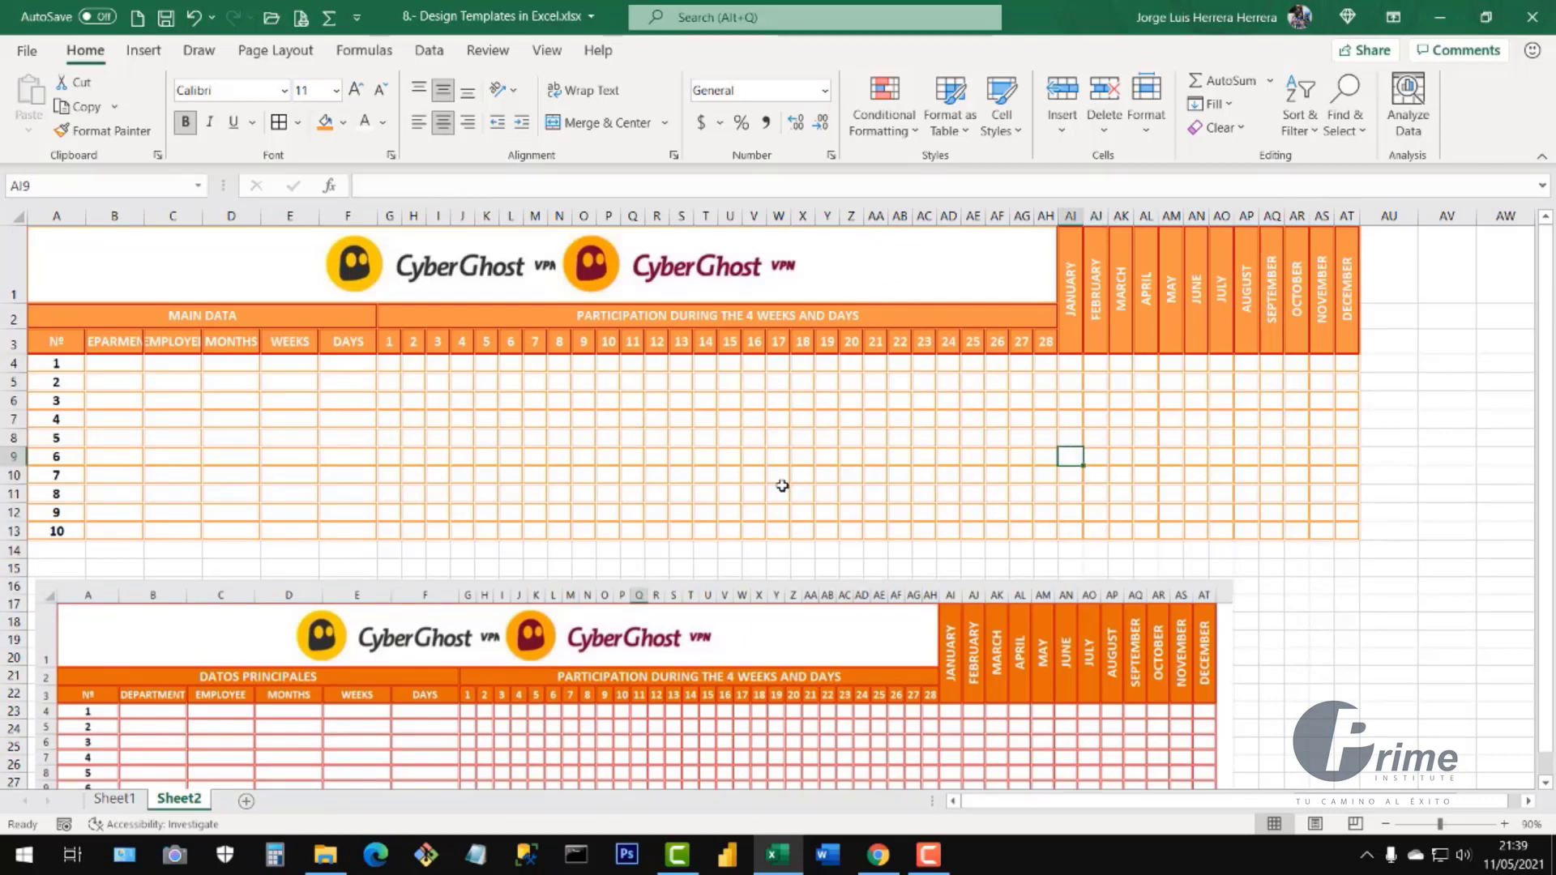
left_click(366, 434)
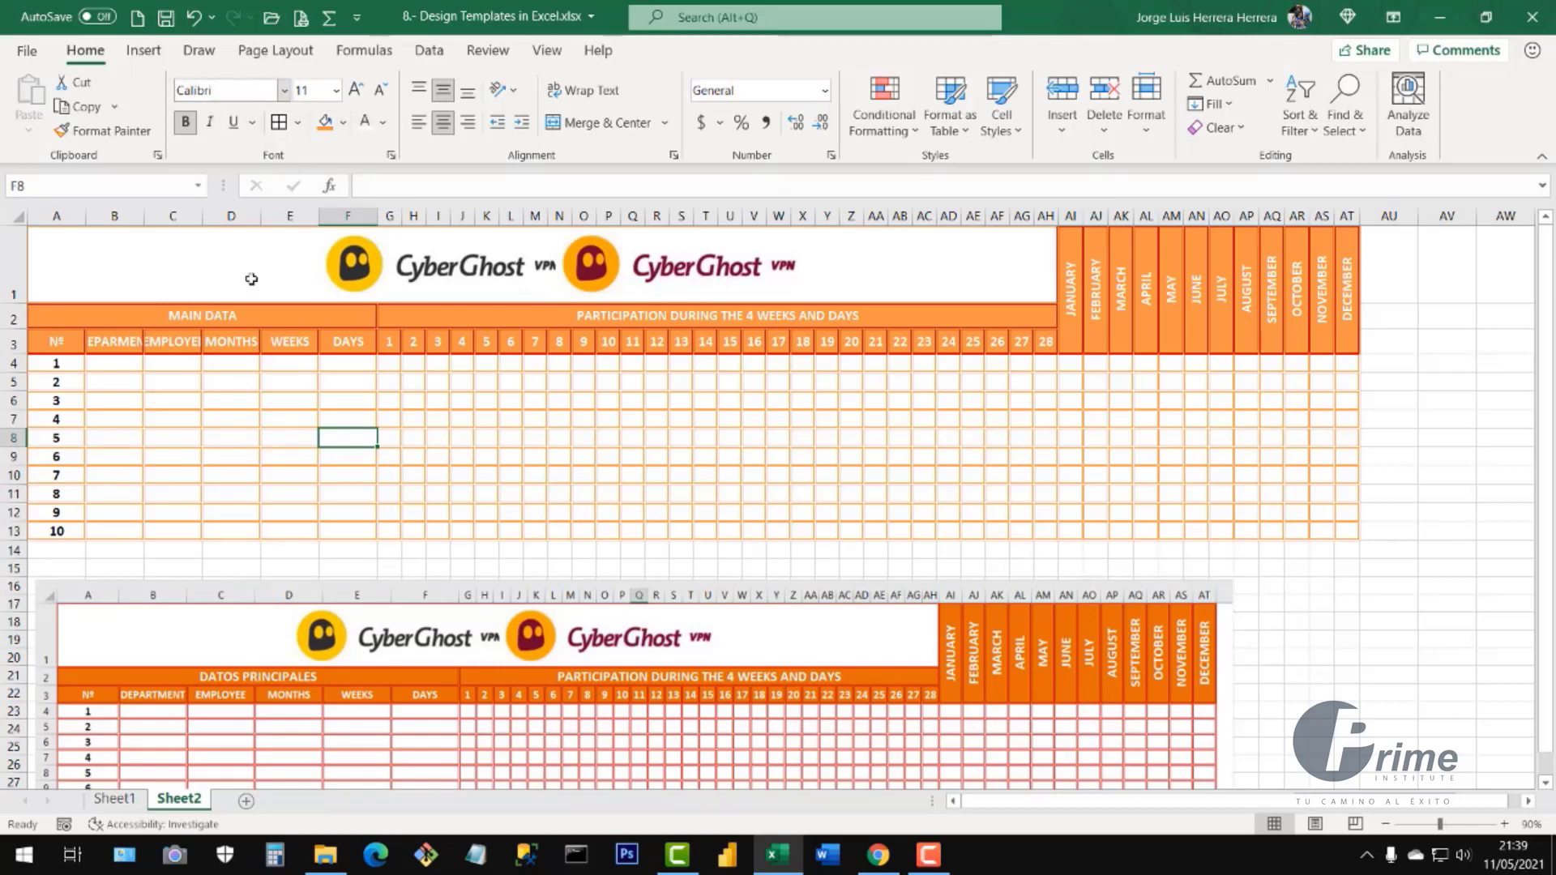
- Change the font of the heading rows A2:AH3 and the month headings AI1:AT3 to Arial
left_click_drag(174, 313, 1329, 332)
left_click(284, 91)
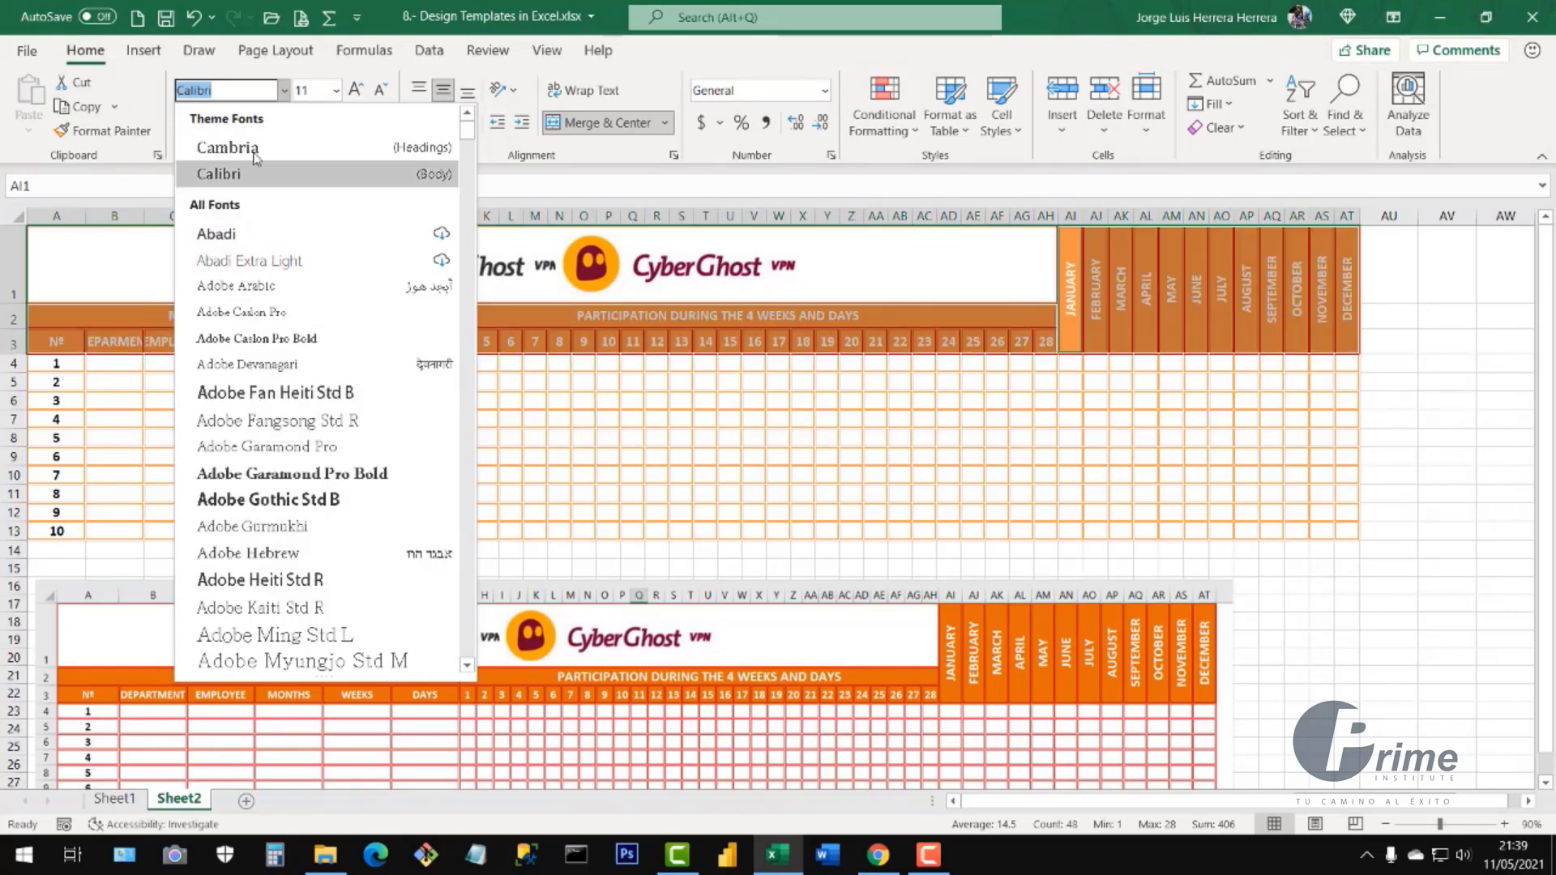
type("Arial")
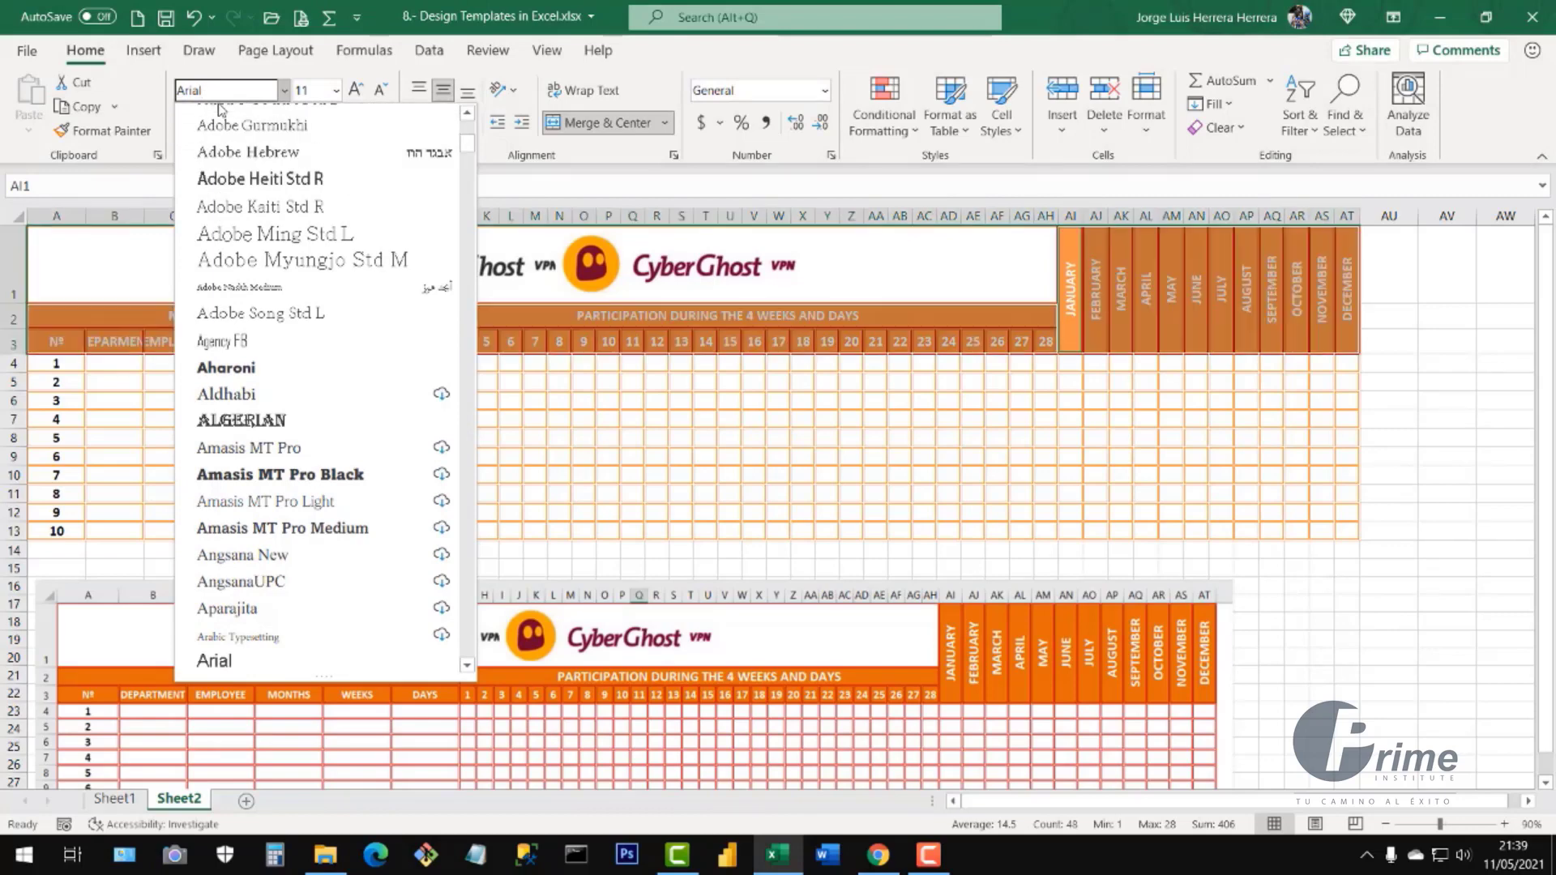
key("Return")
left_click(707, 435)
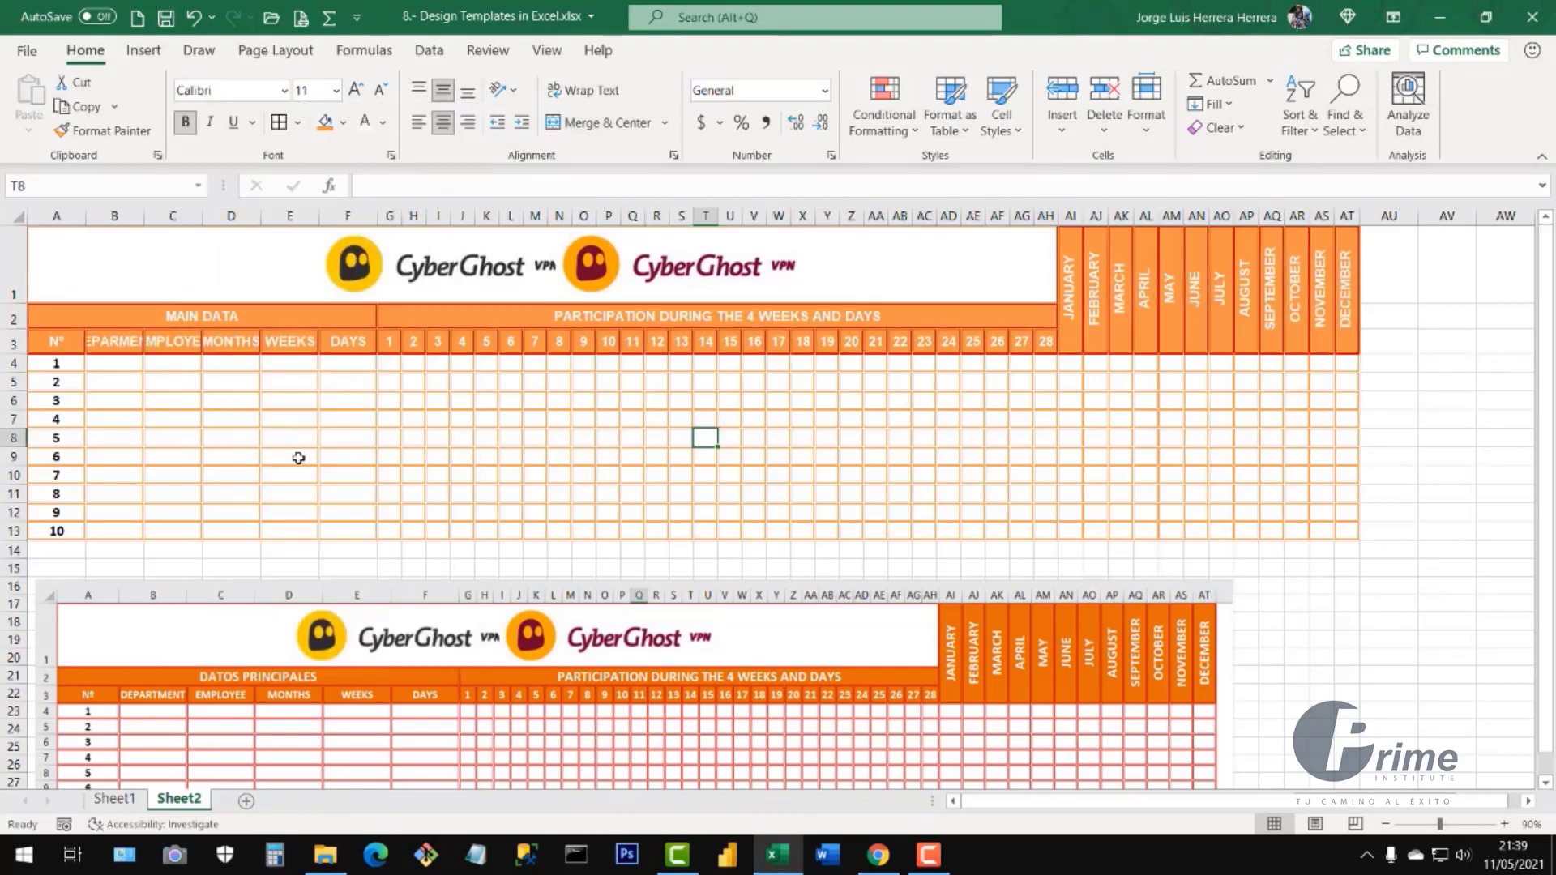
- Change the font of the row numbers 1 to 10 in A4:A13 to Arial
left_click_drag(56, 363, 58, 532)
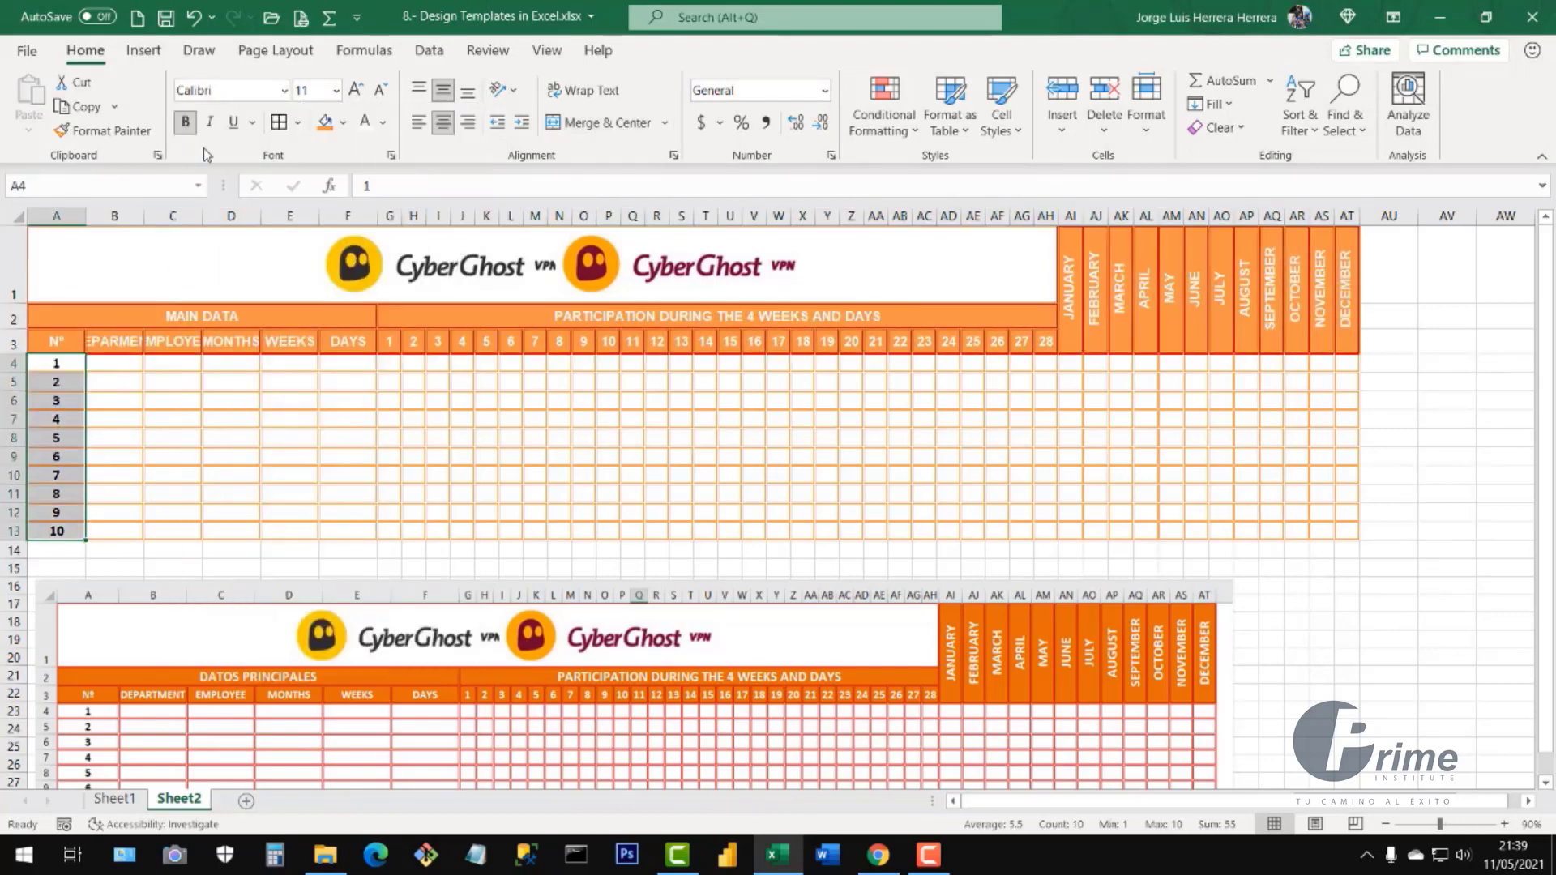
left_click(284, 90)
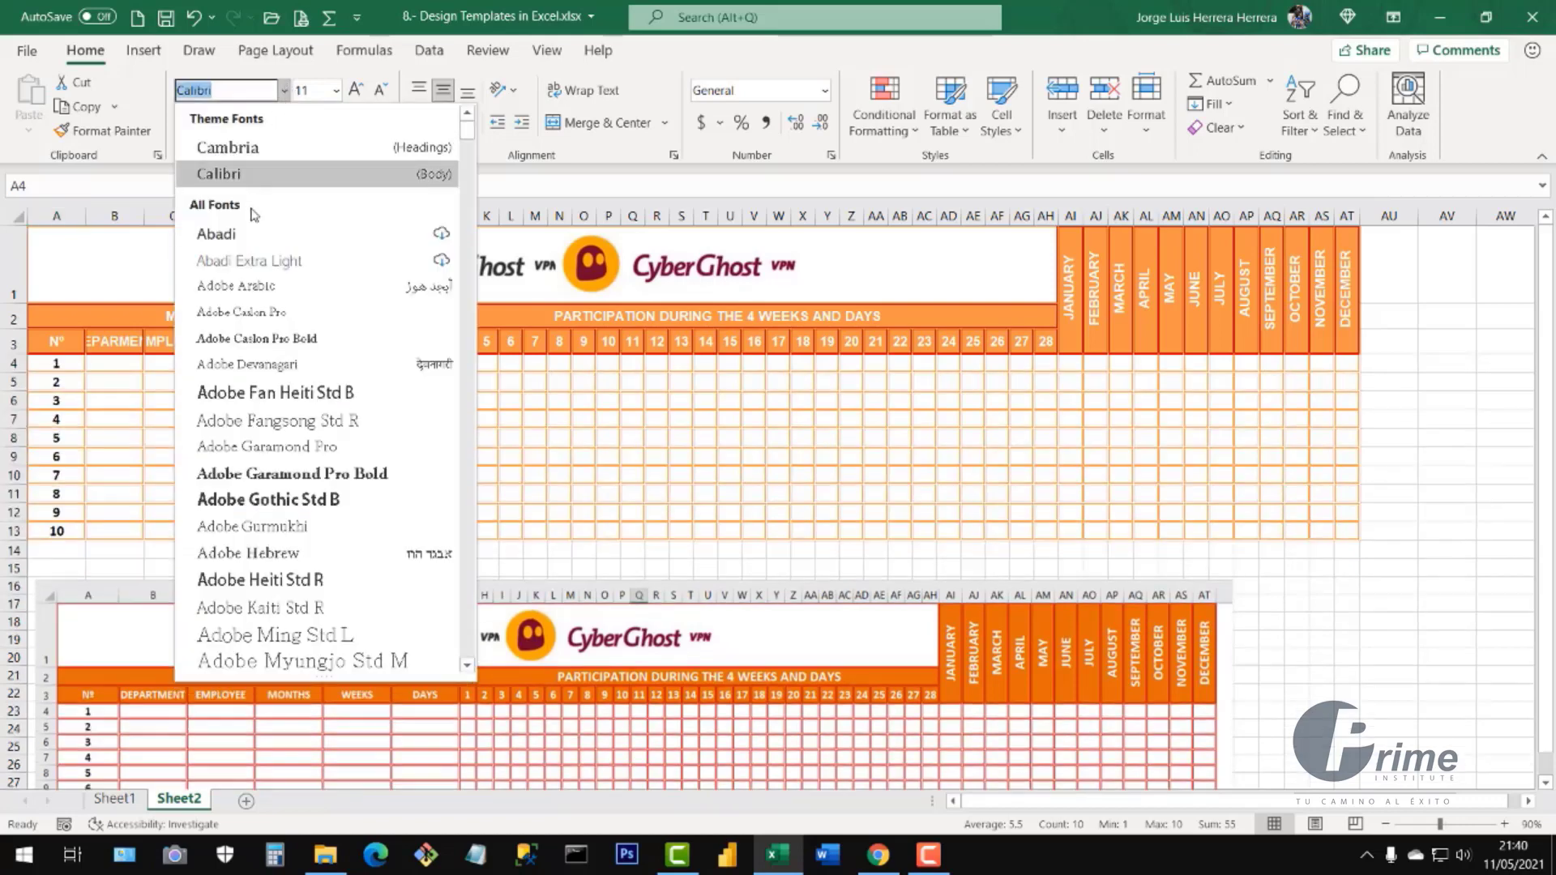
type("Ar")
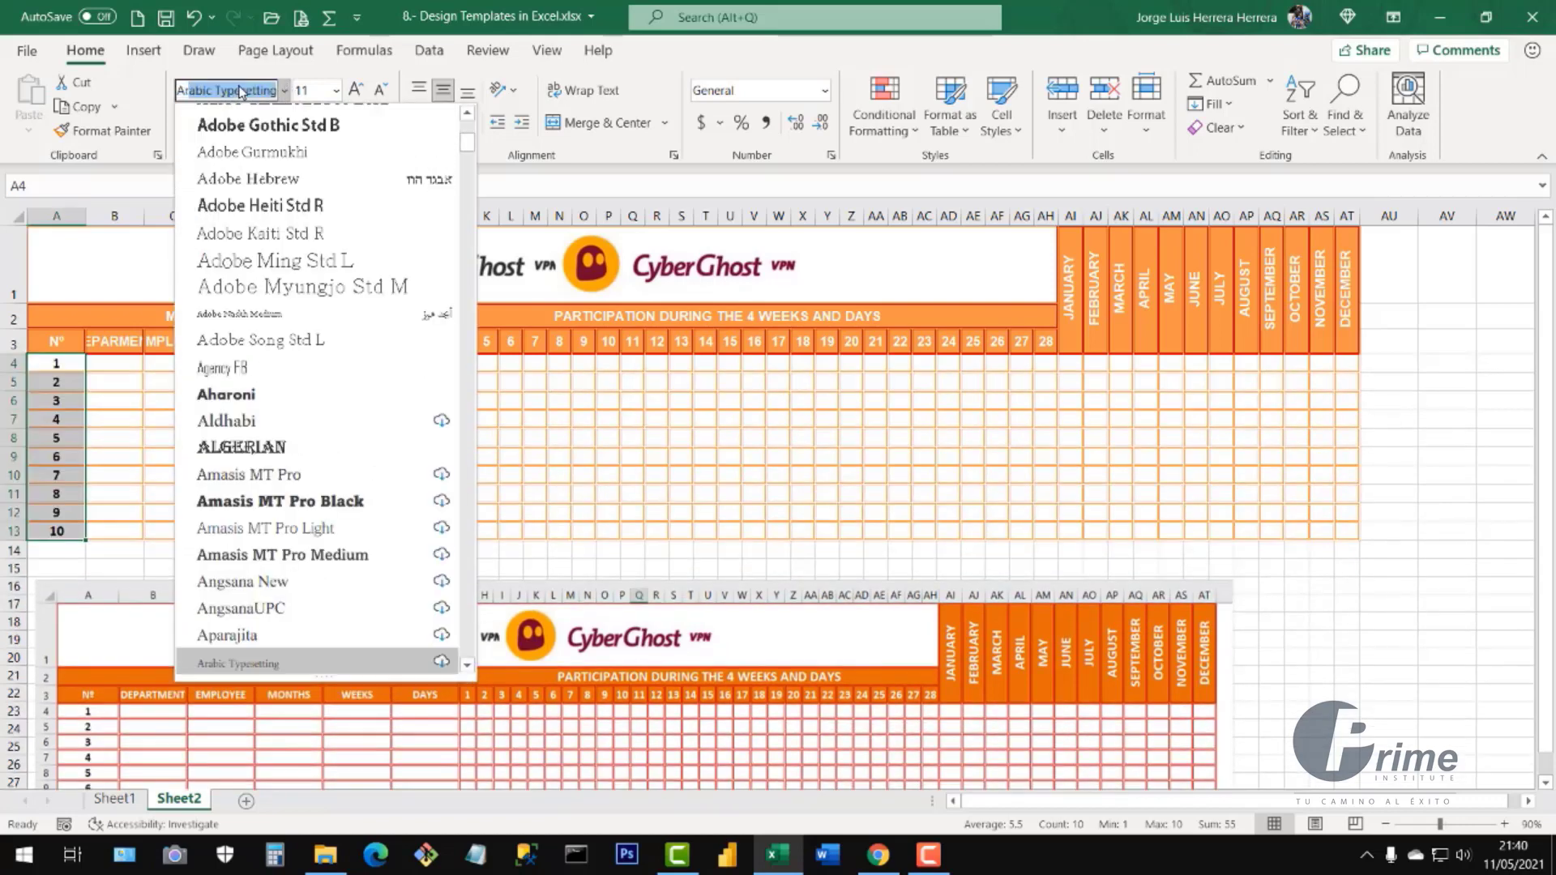
type("ial")
key("Return")
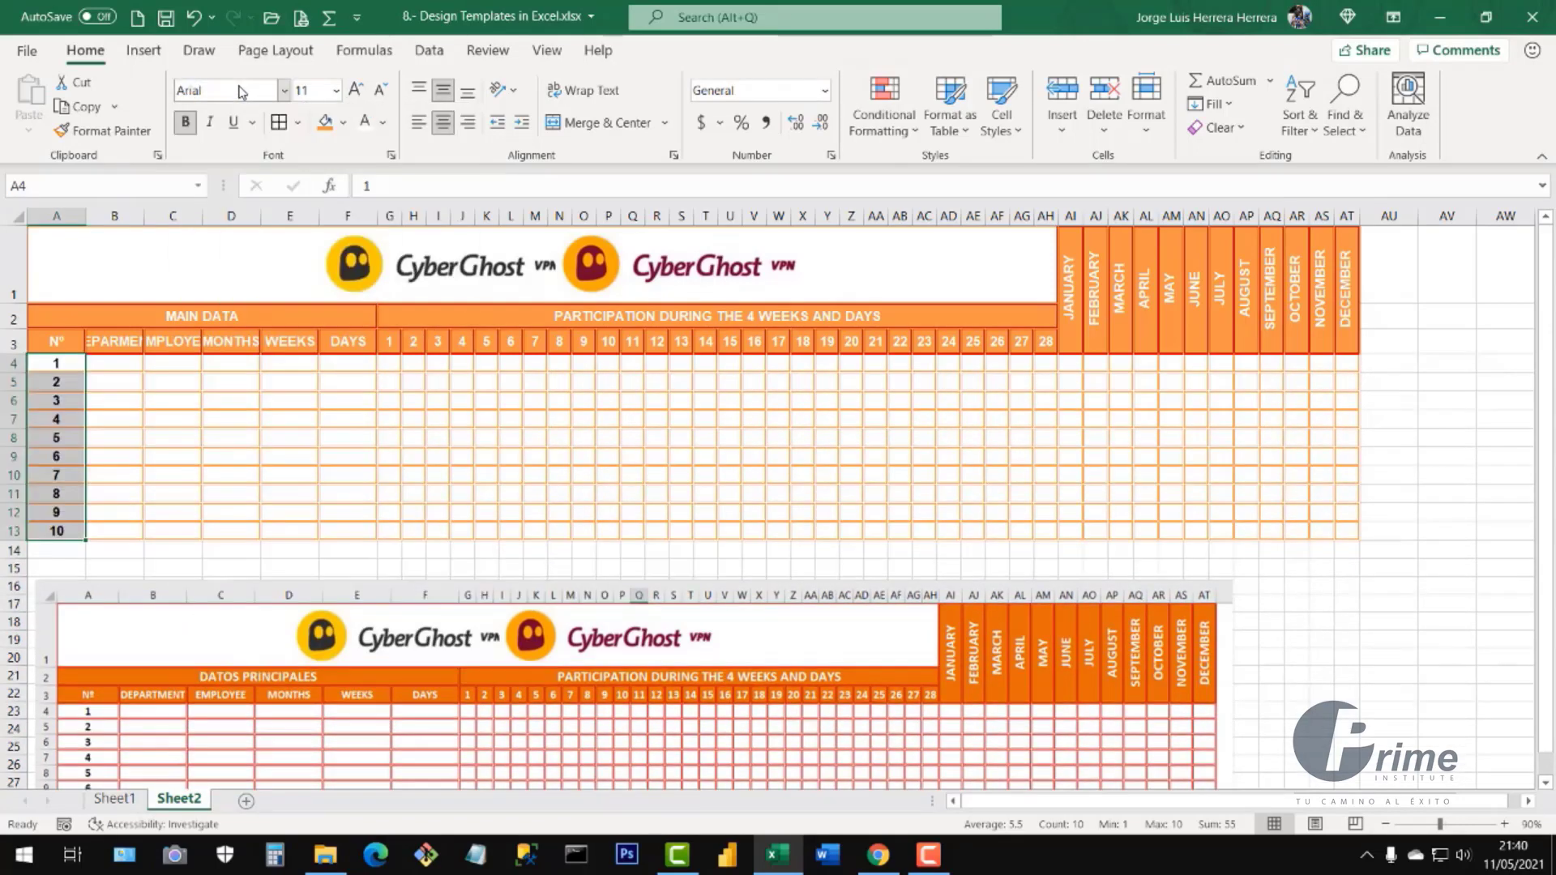
left_click(487, 475)
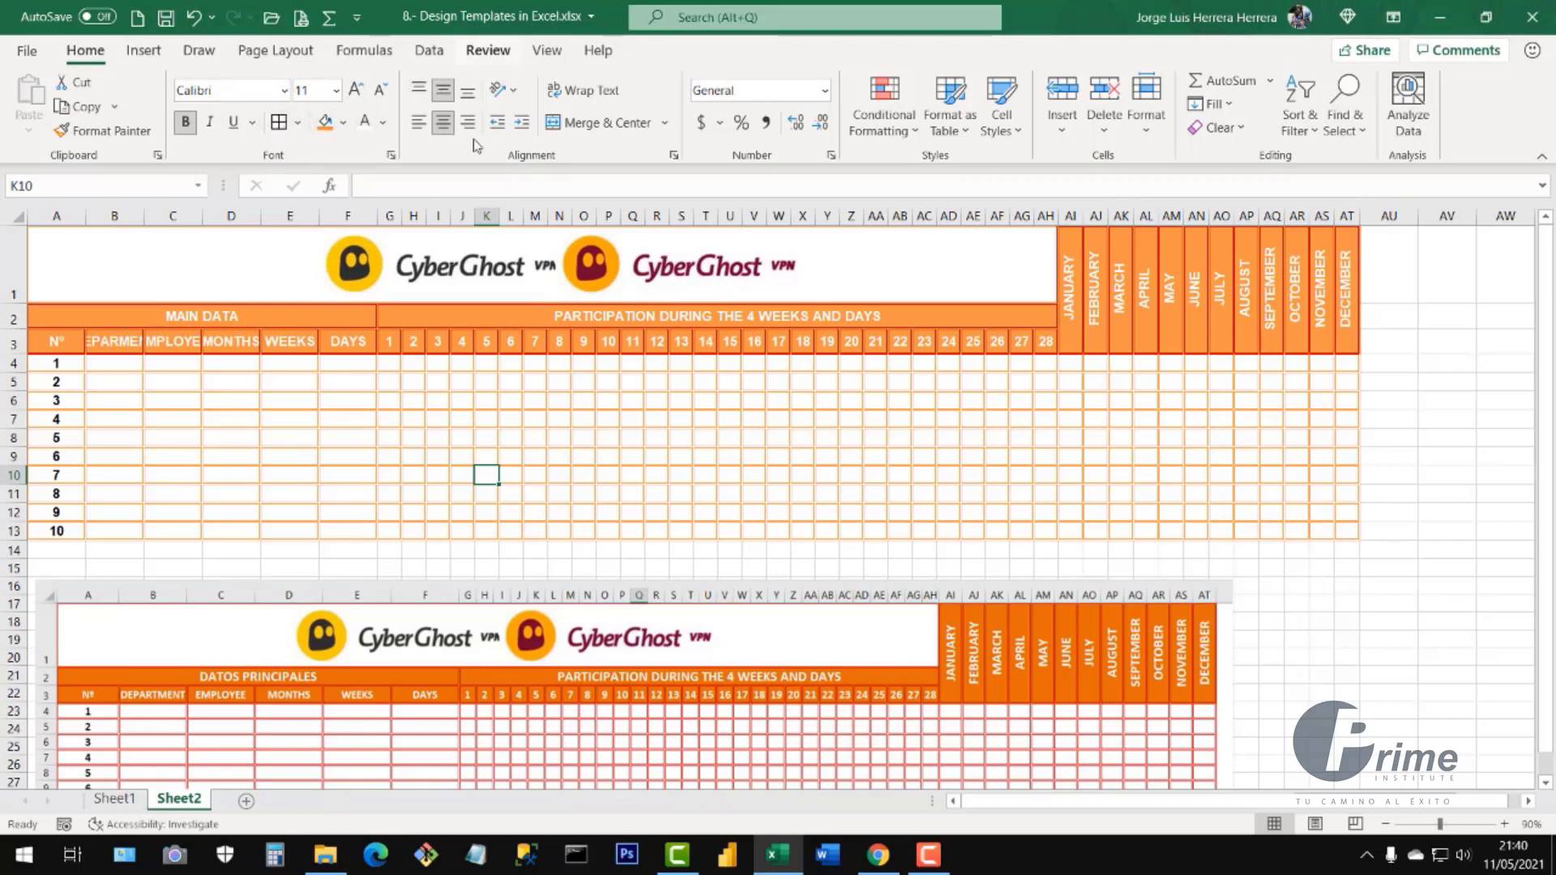
left_click(500, 89)
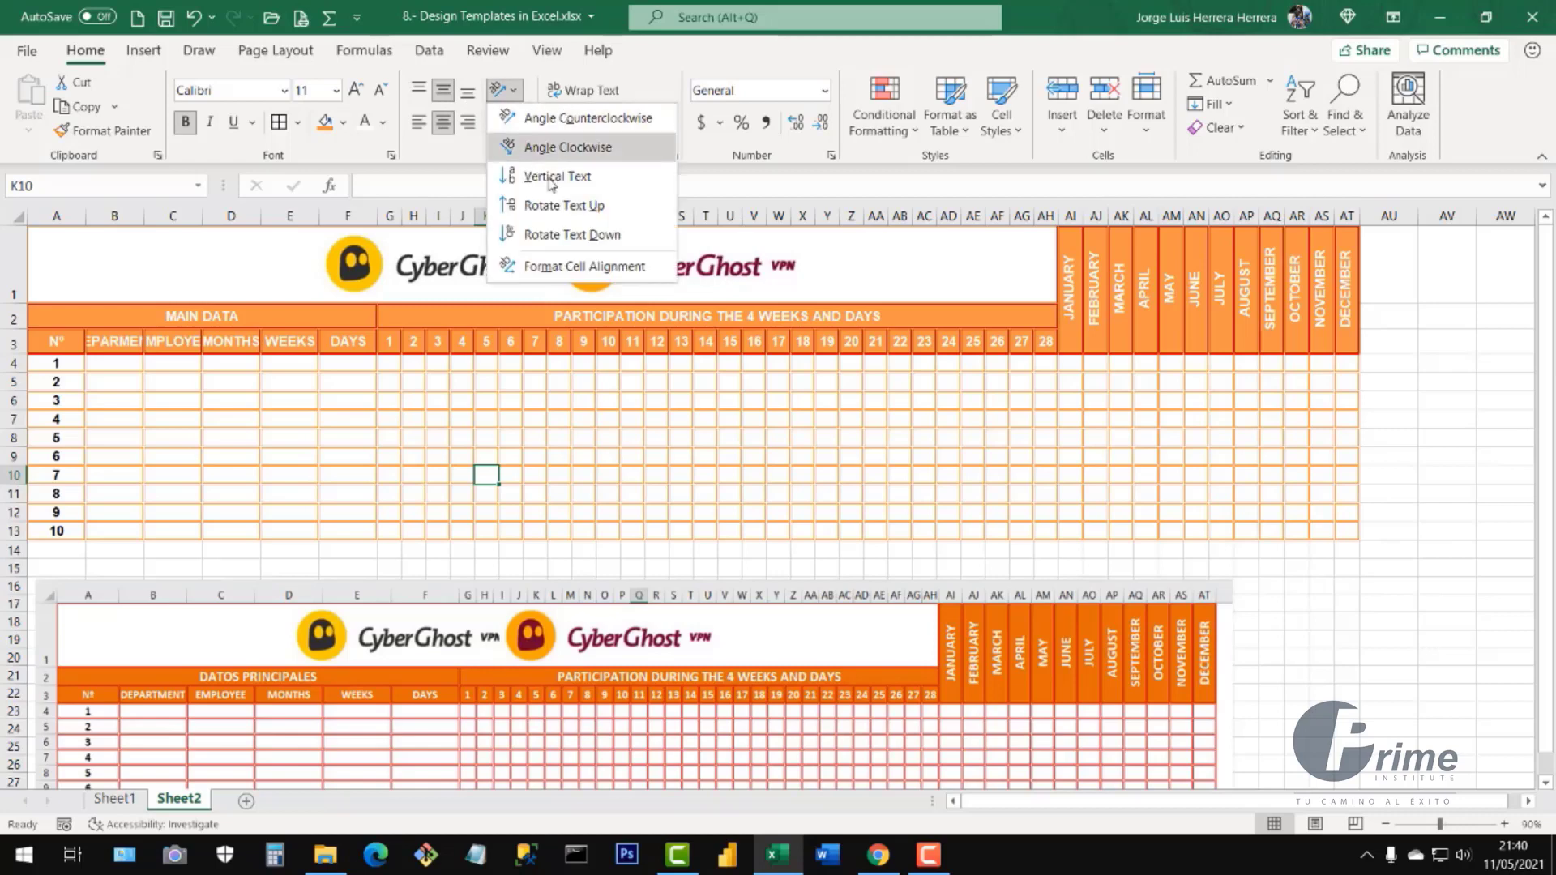
left_click(638, 462)
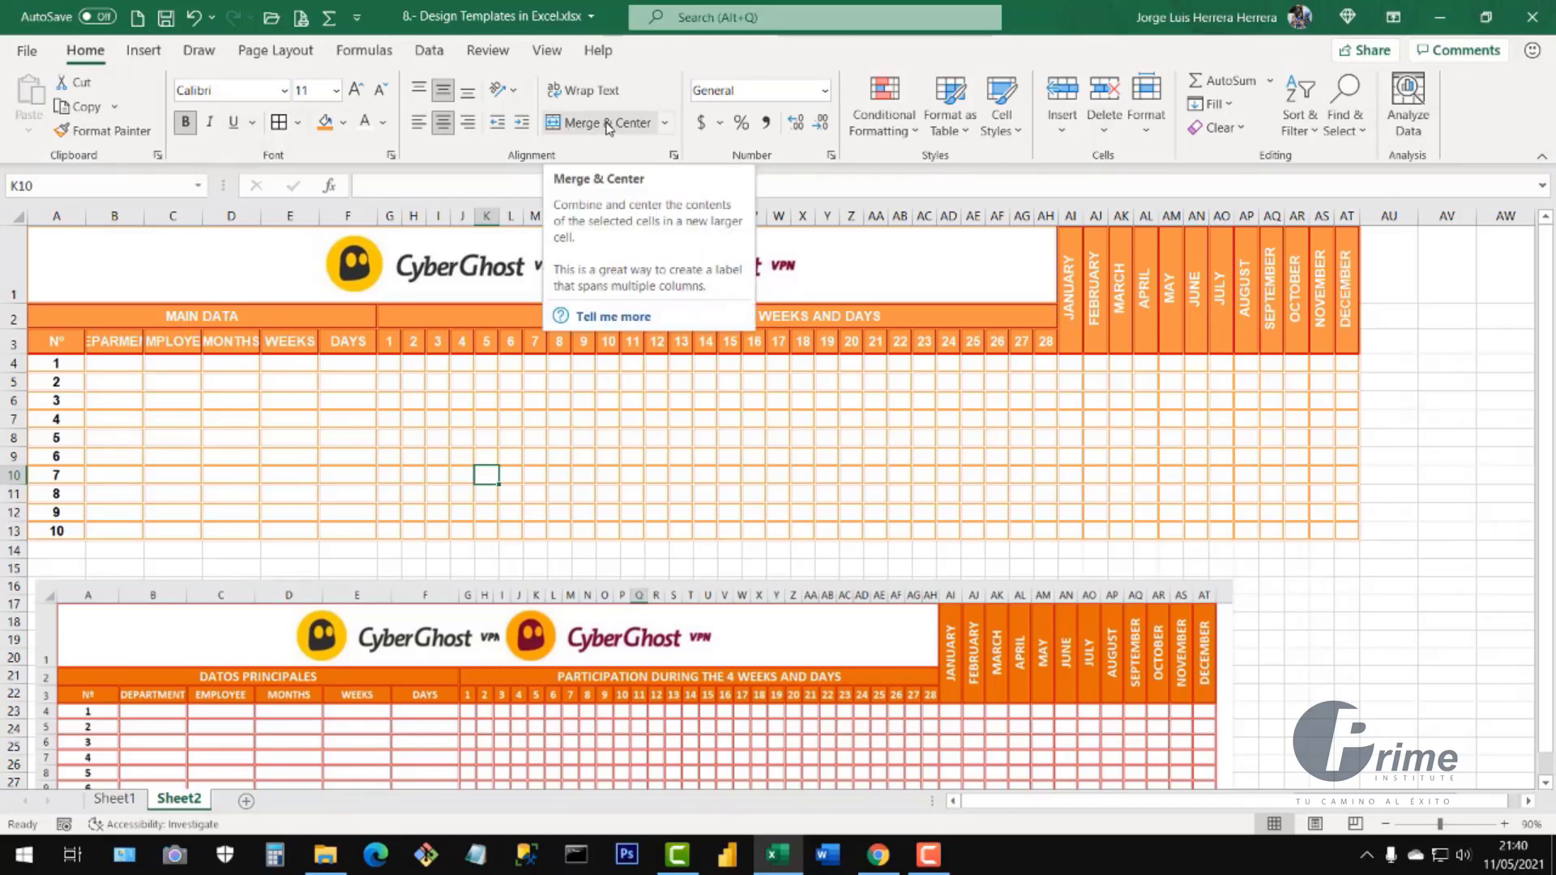
left_click(142, 52)
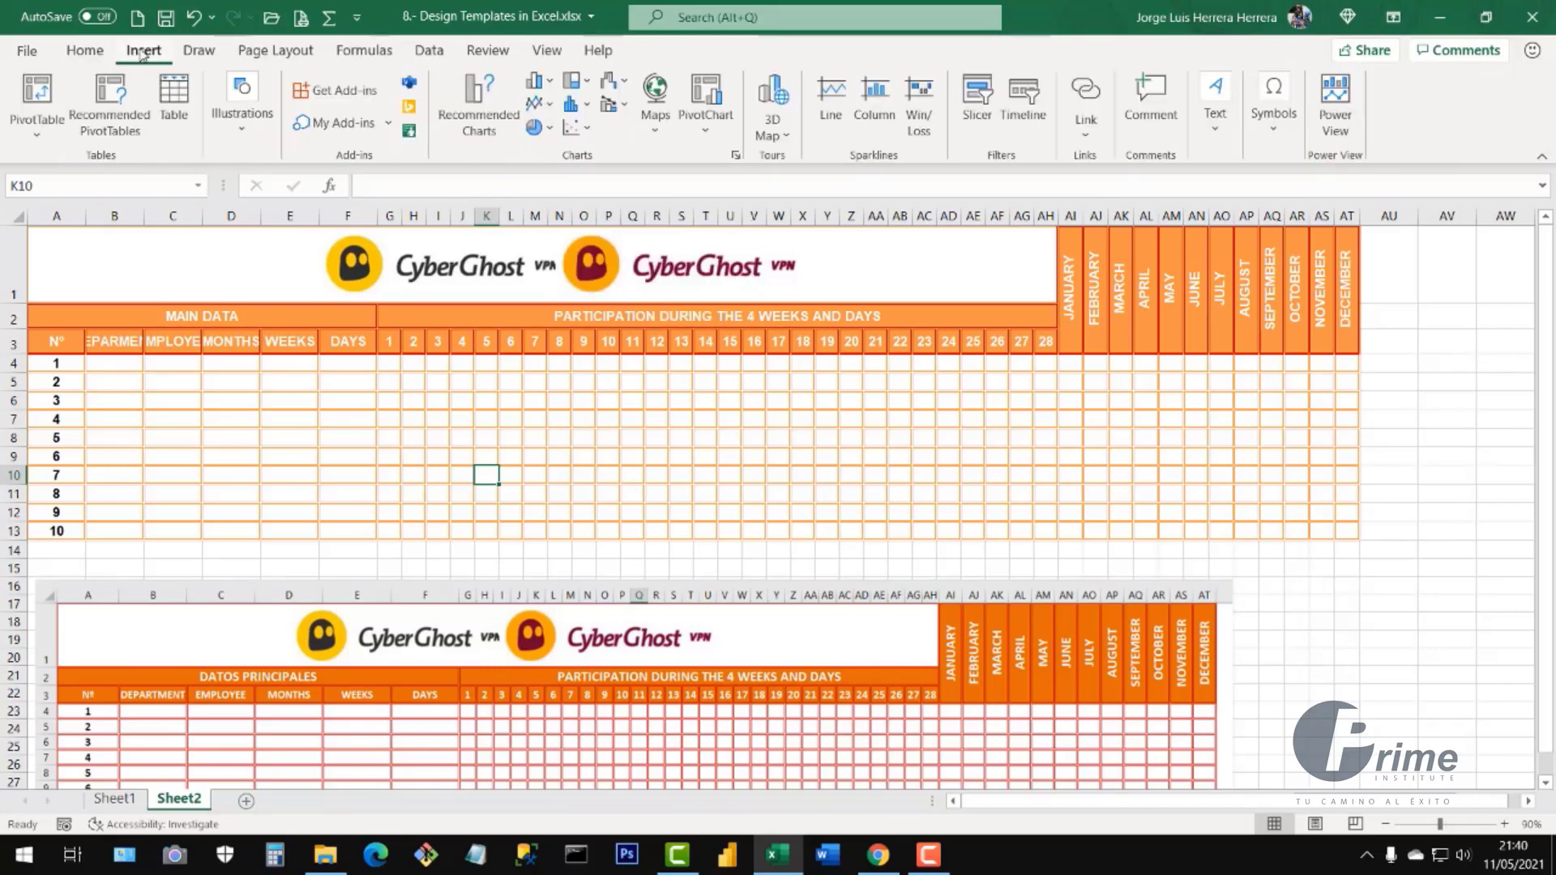
left_click(236, 128)
left_click(236, 230)
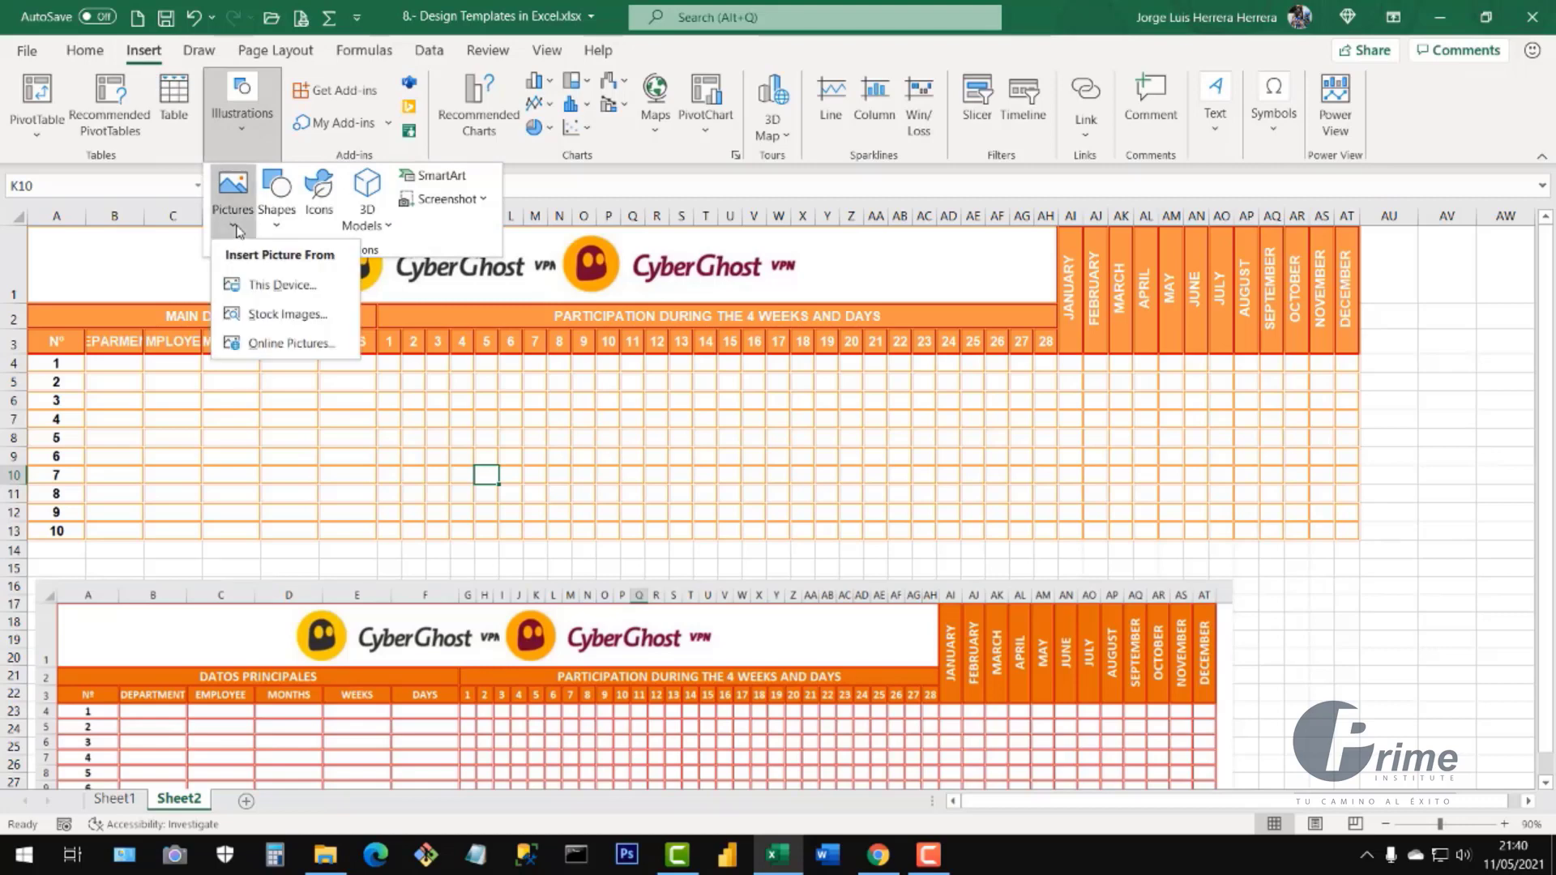
left_click(649, 483)
left_click(705, 438)
left_click(1272, 605)
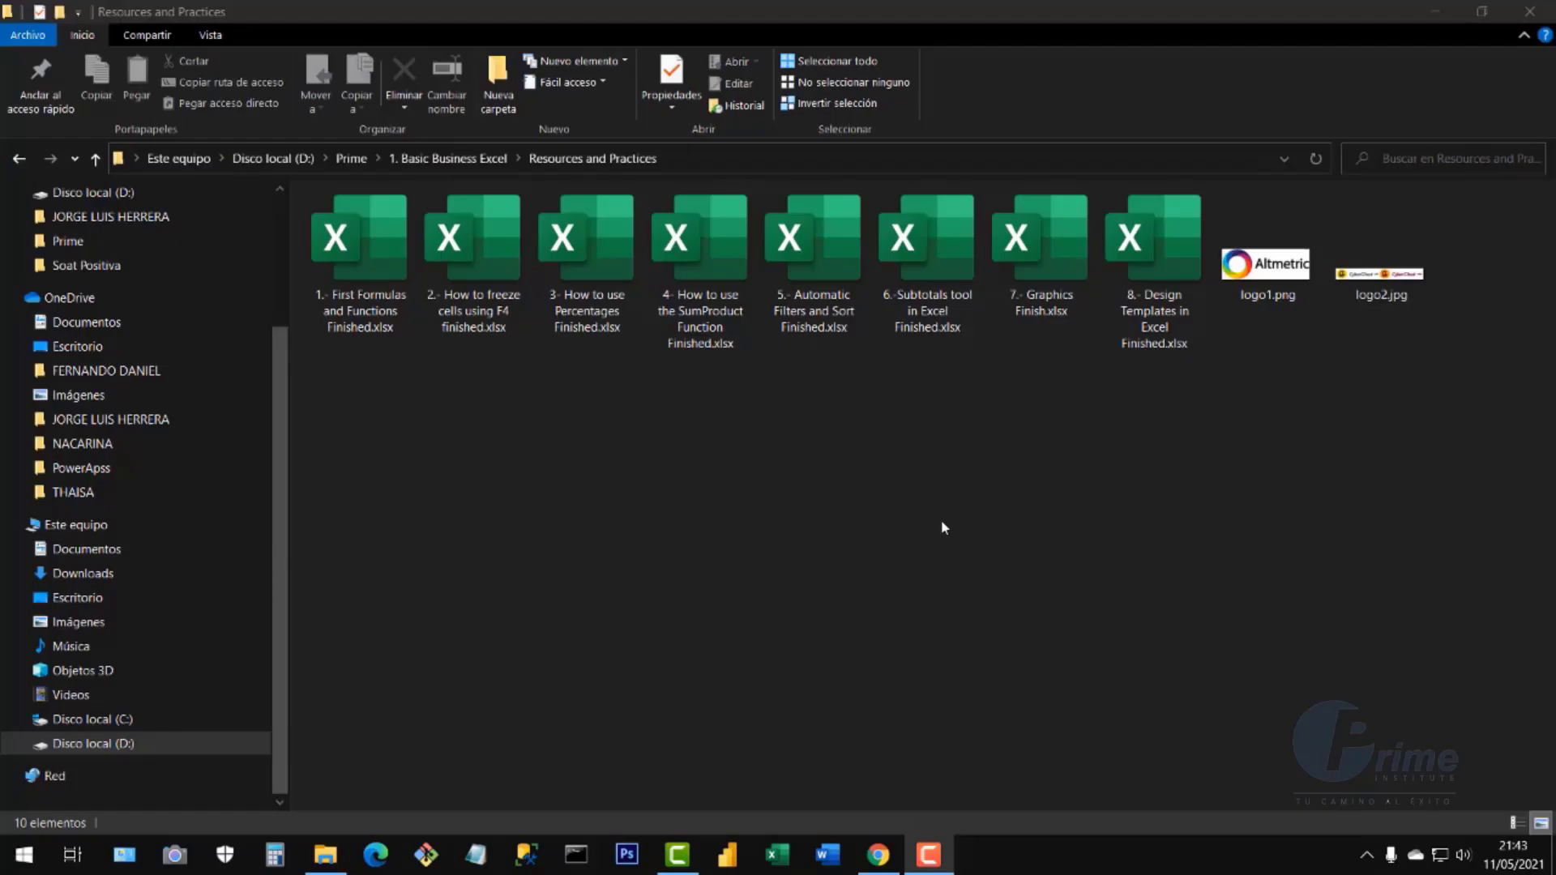
- In File Explorer, go back to the 1. Basic Business Excel folder and open 9.- Print and Configure Sheets.xlsx
left_click(1143, 270)
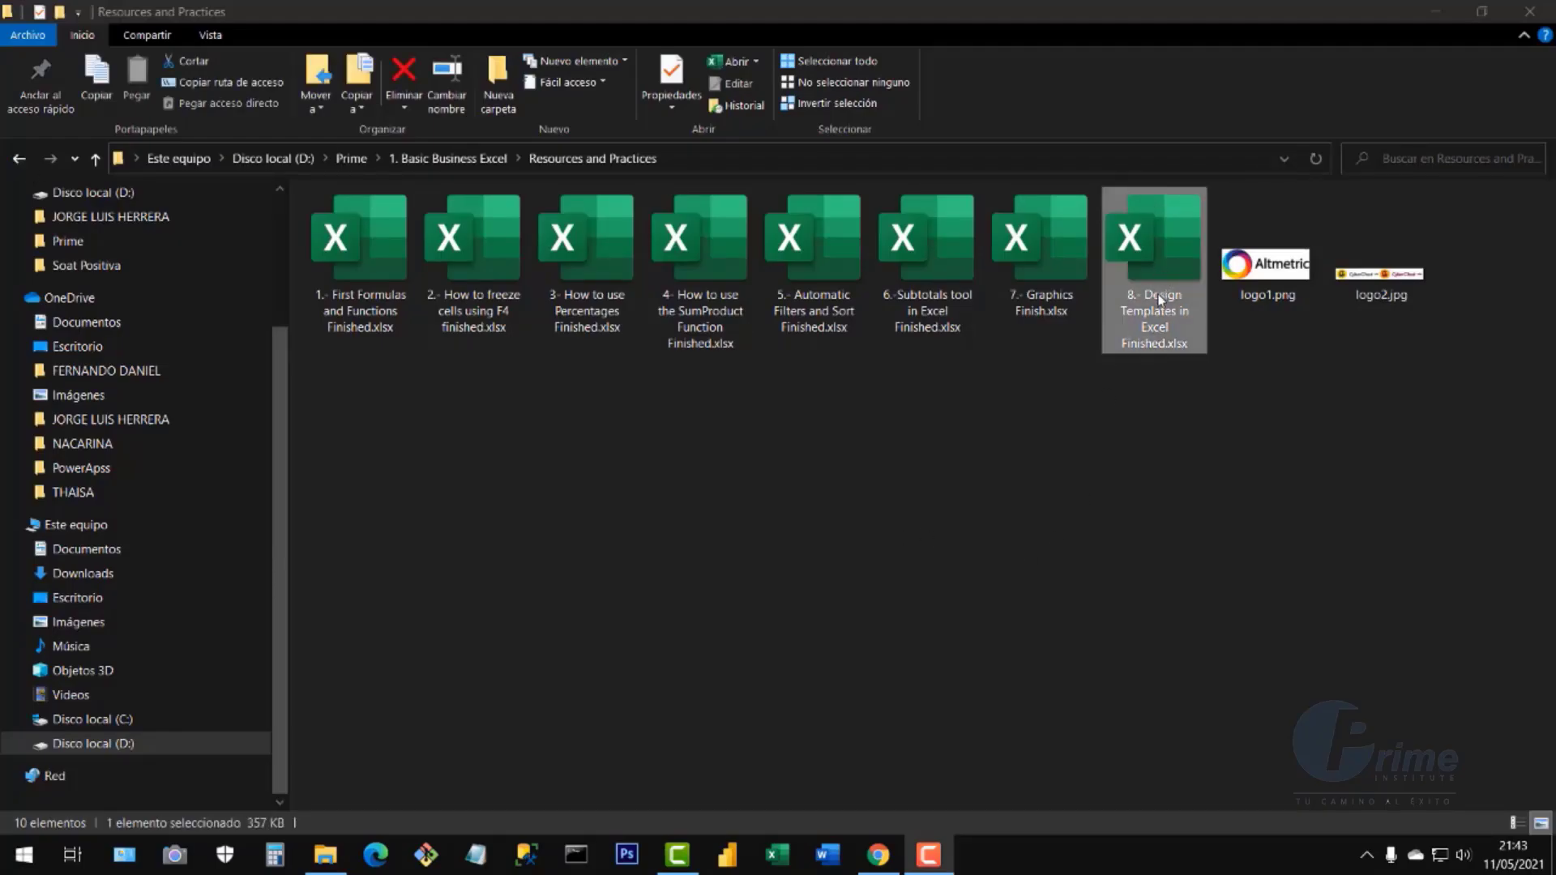
left_click(21, 158)
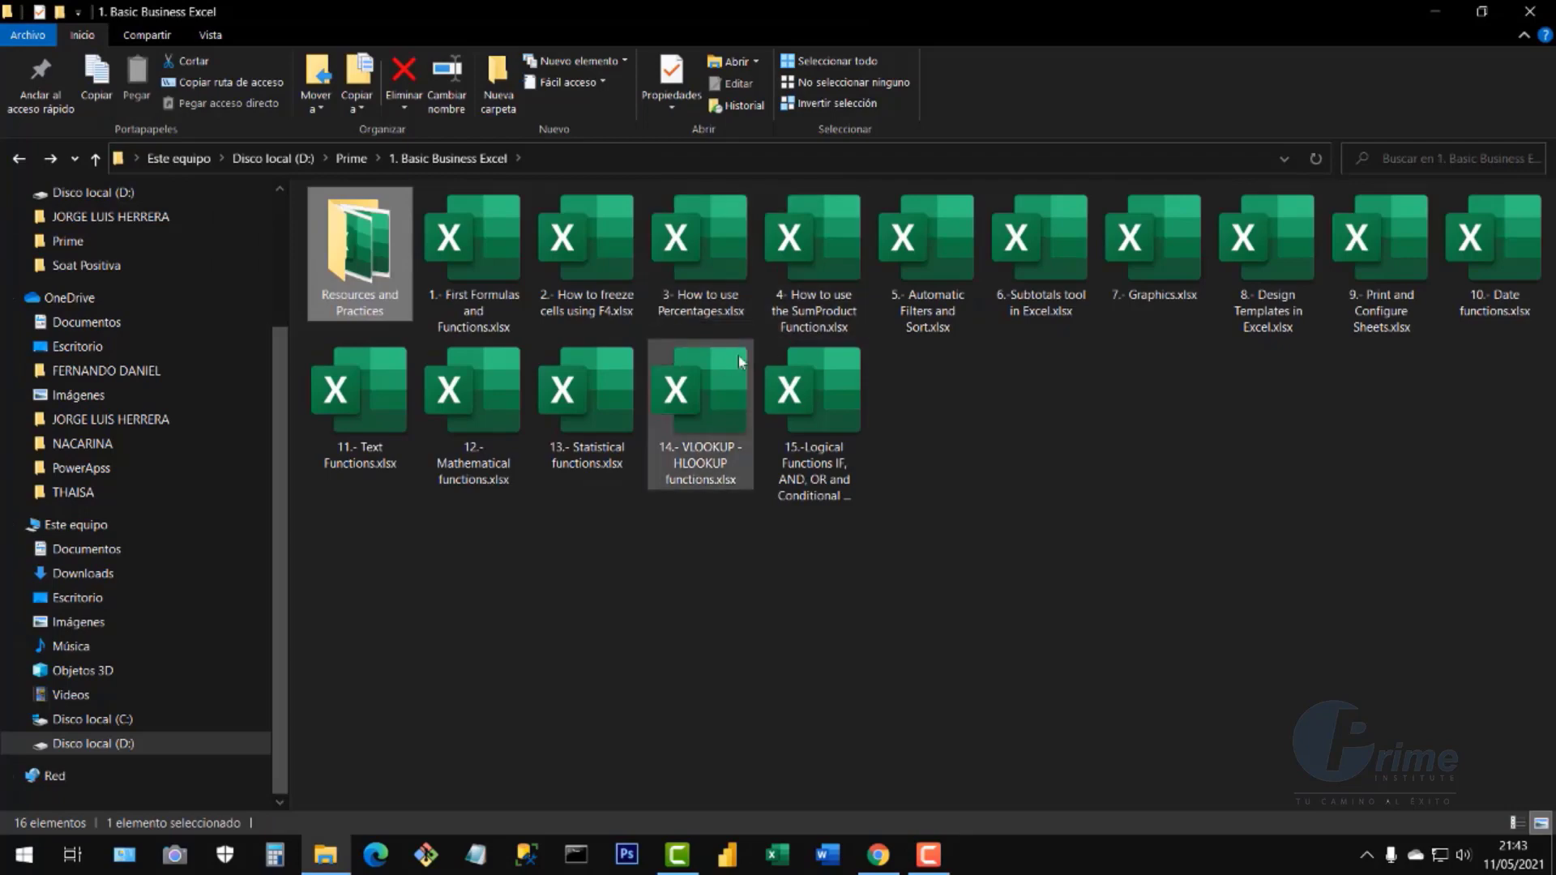
left_click_drag(430, 574, 1098, 401)
left_click(1325, 381)
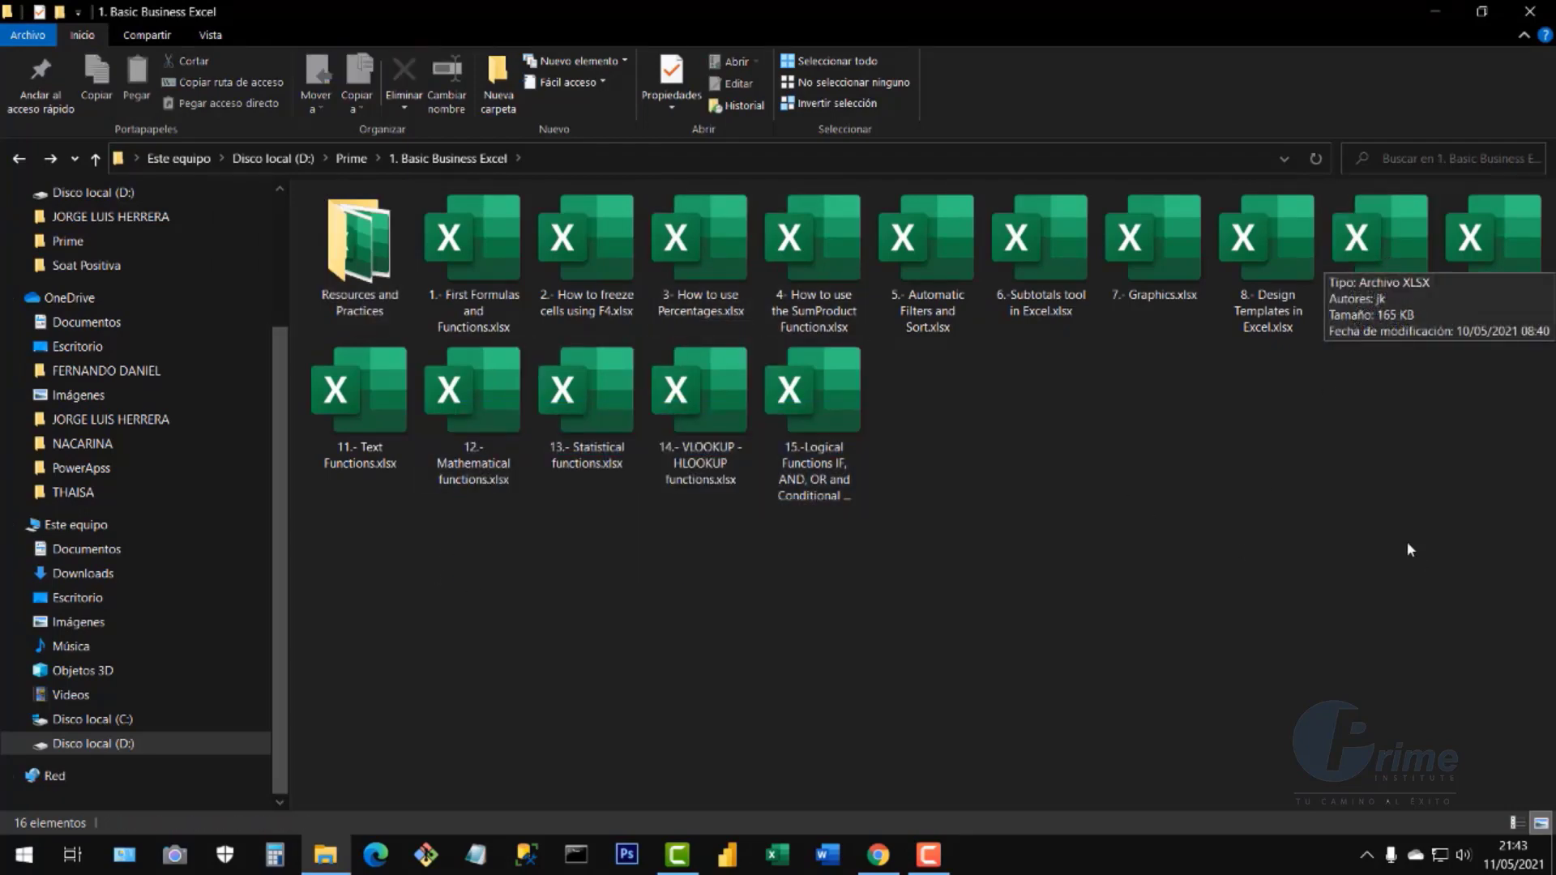
double_click(1394, 260)
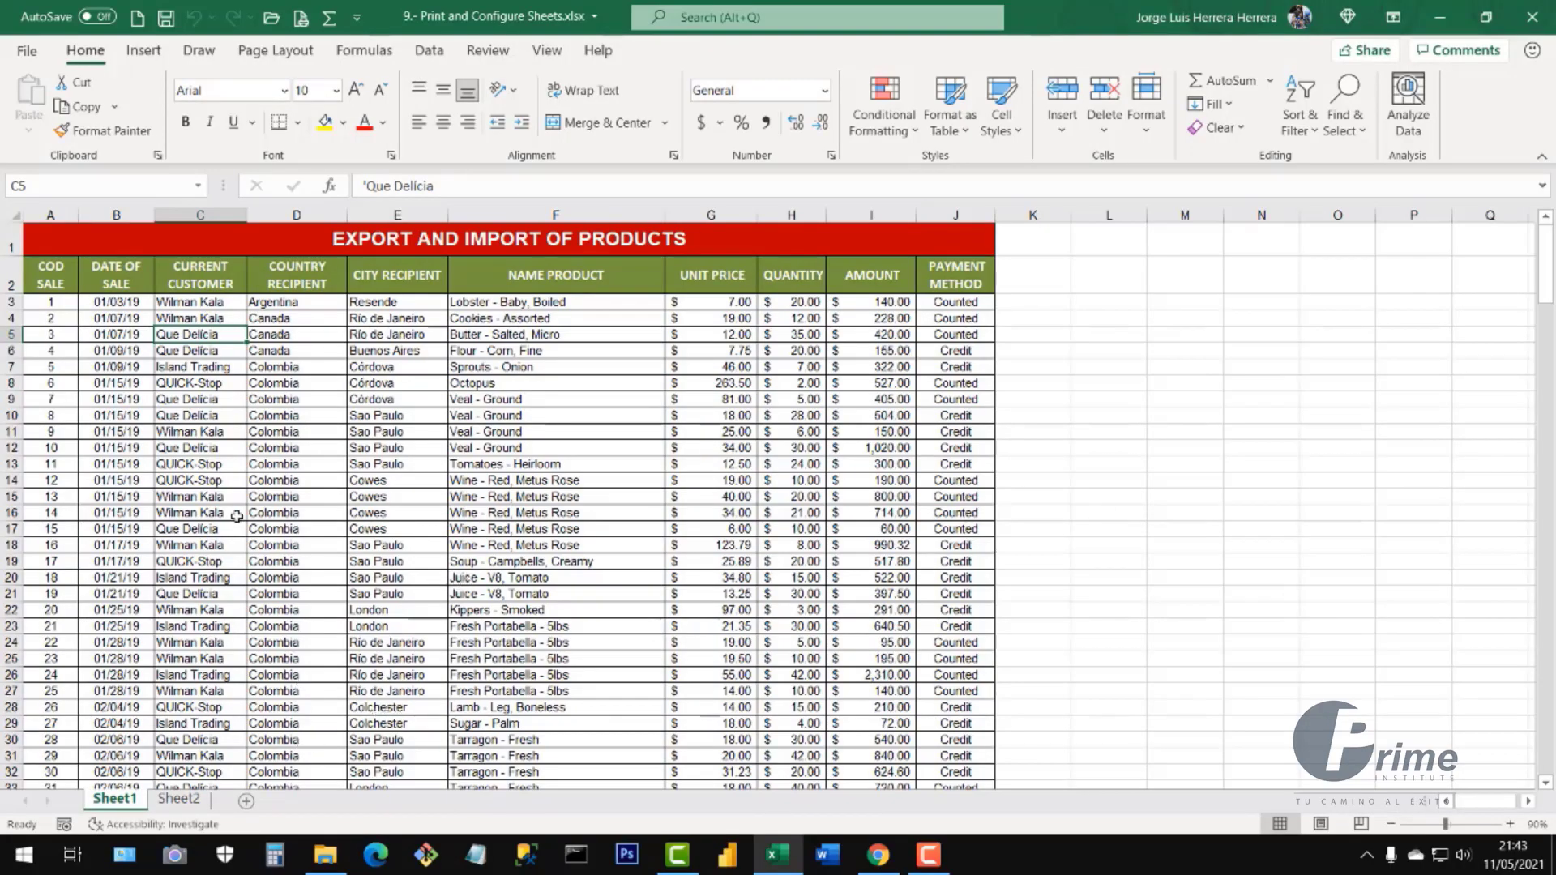
- Examine the EXPORT AND IMPORT OF PRODUCTS table on Sheet1 down to its last row and return to A1
left_click(221, 433)
left_click_drag(50, 275, 633, 641)
left_click(416, 474)
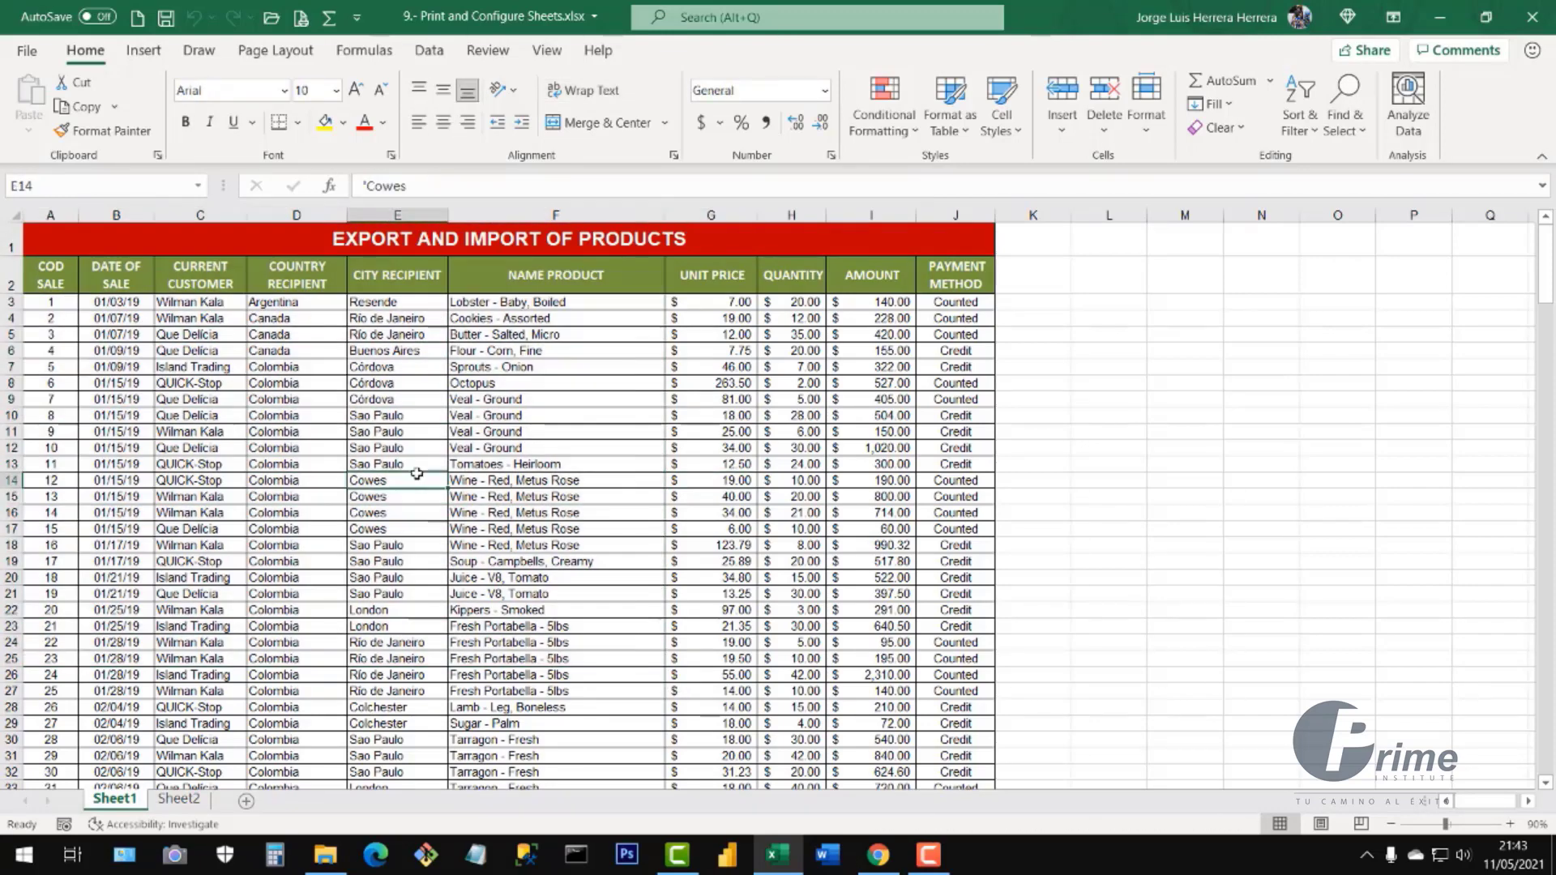
key("ctrl+Down")
key("Down")
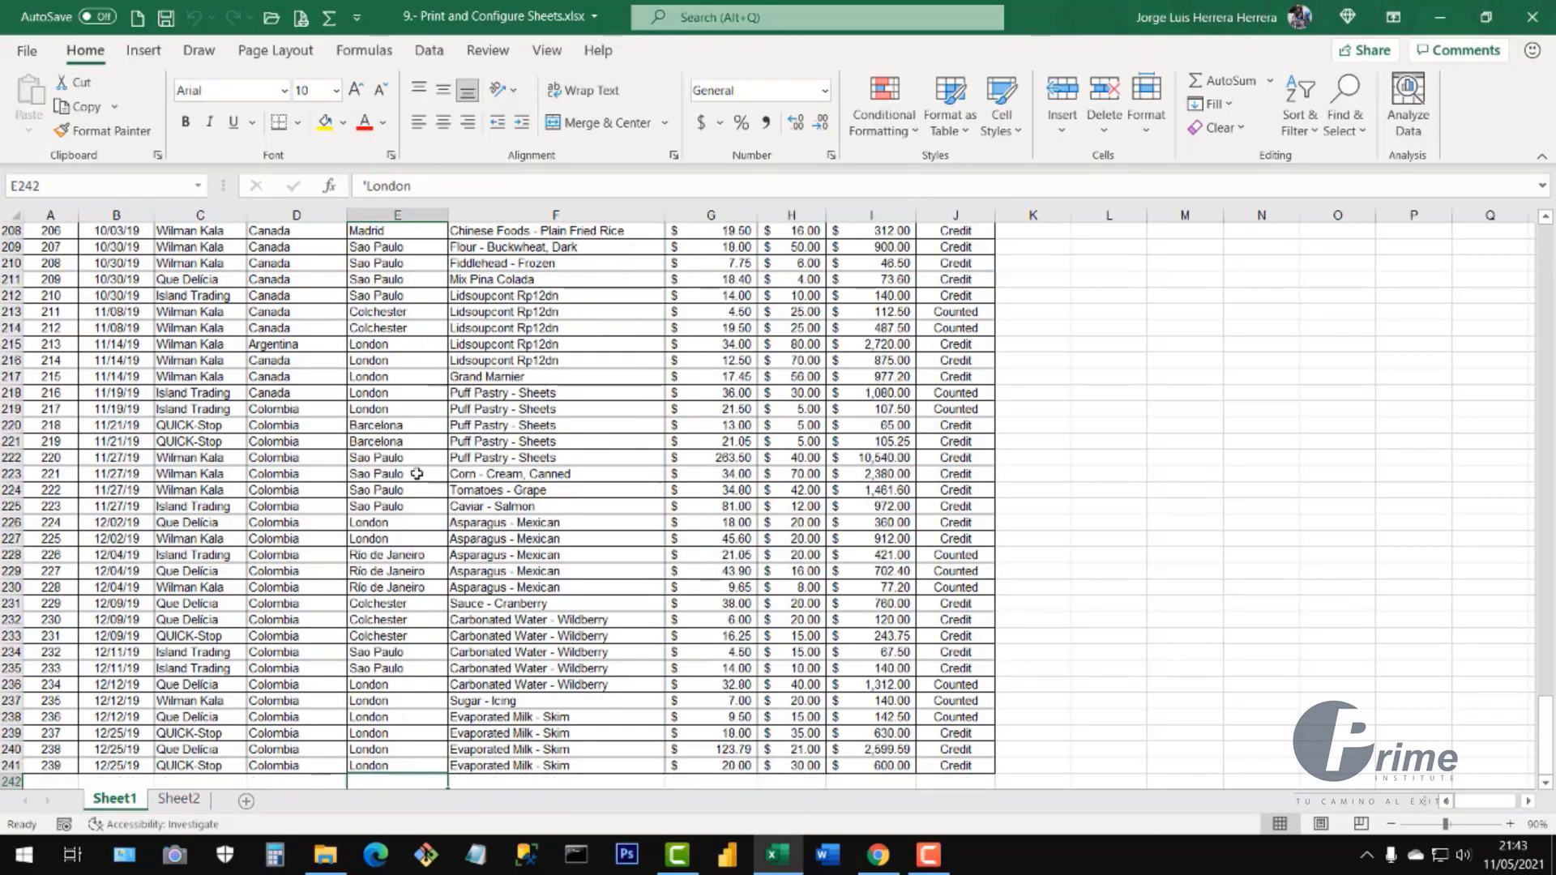
key("Up")
key("Up")
key("ctrl+Home")
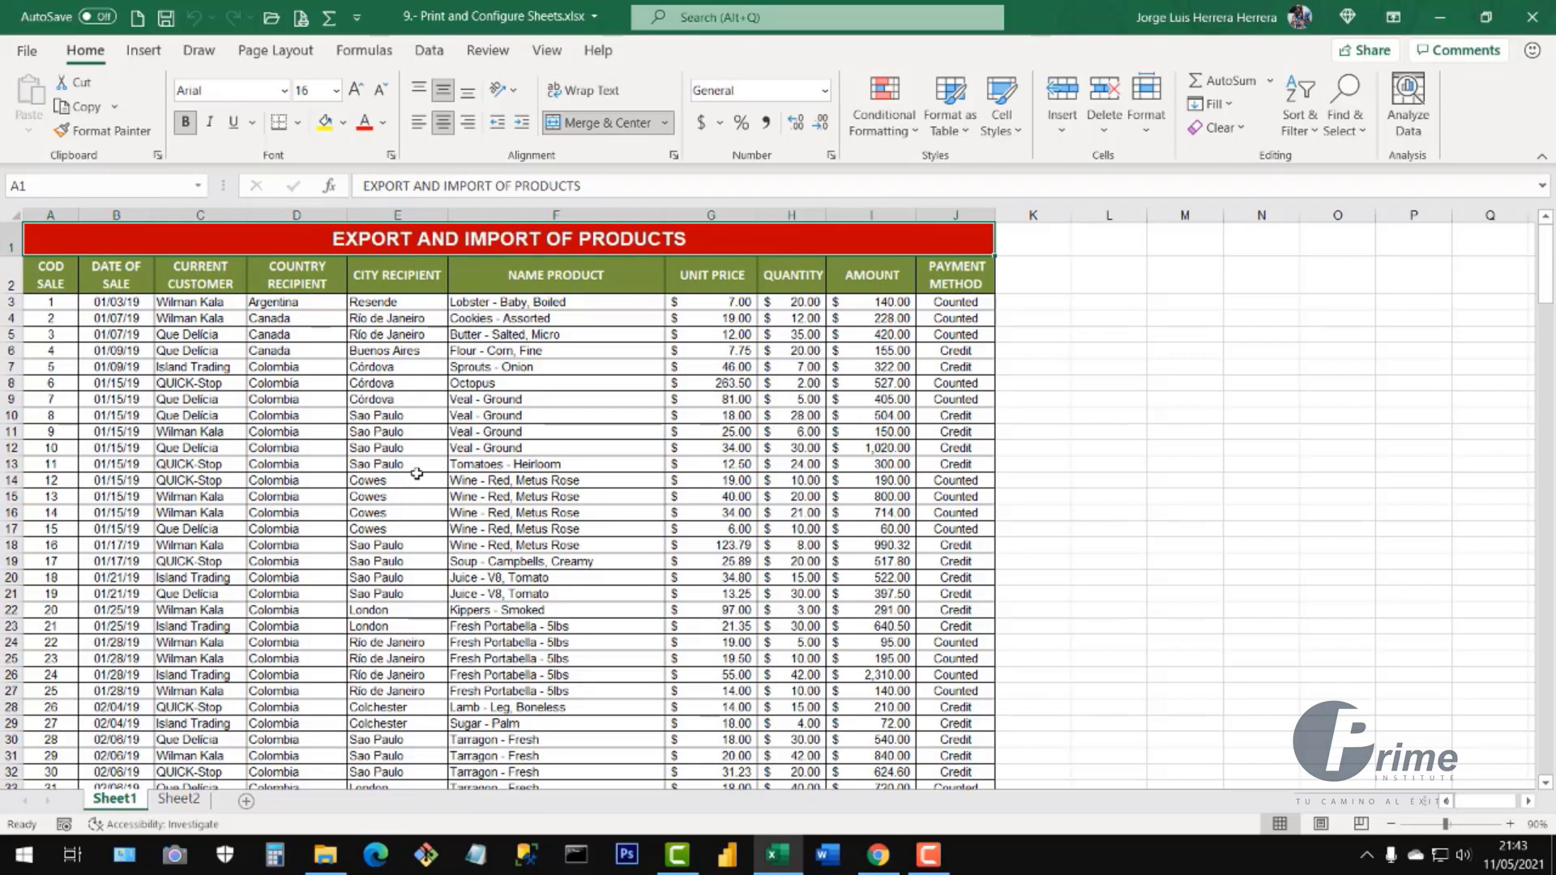
- Examine the product and client table on Sheet2 down to its last row and return to the header row
left_click(179, 799)
left_click(378, 368)
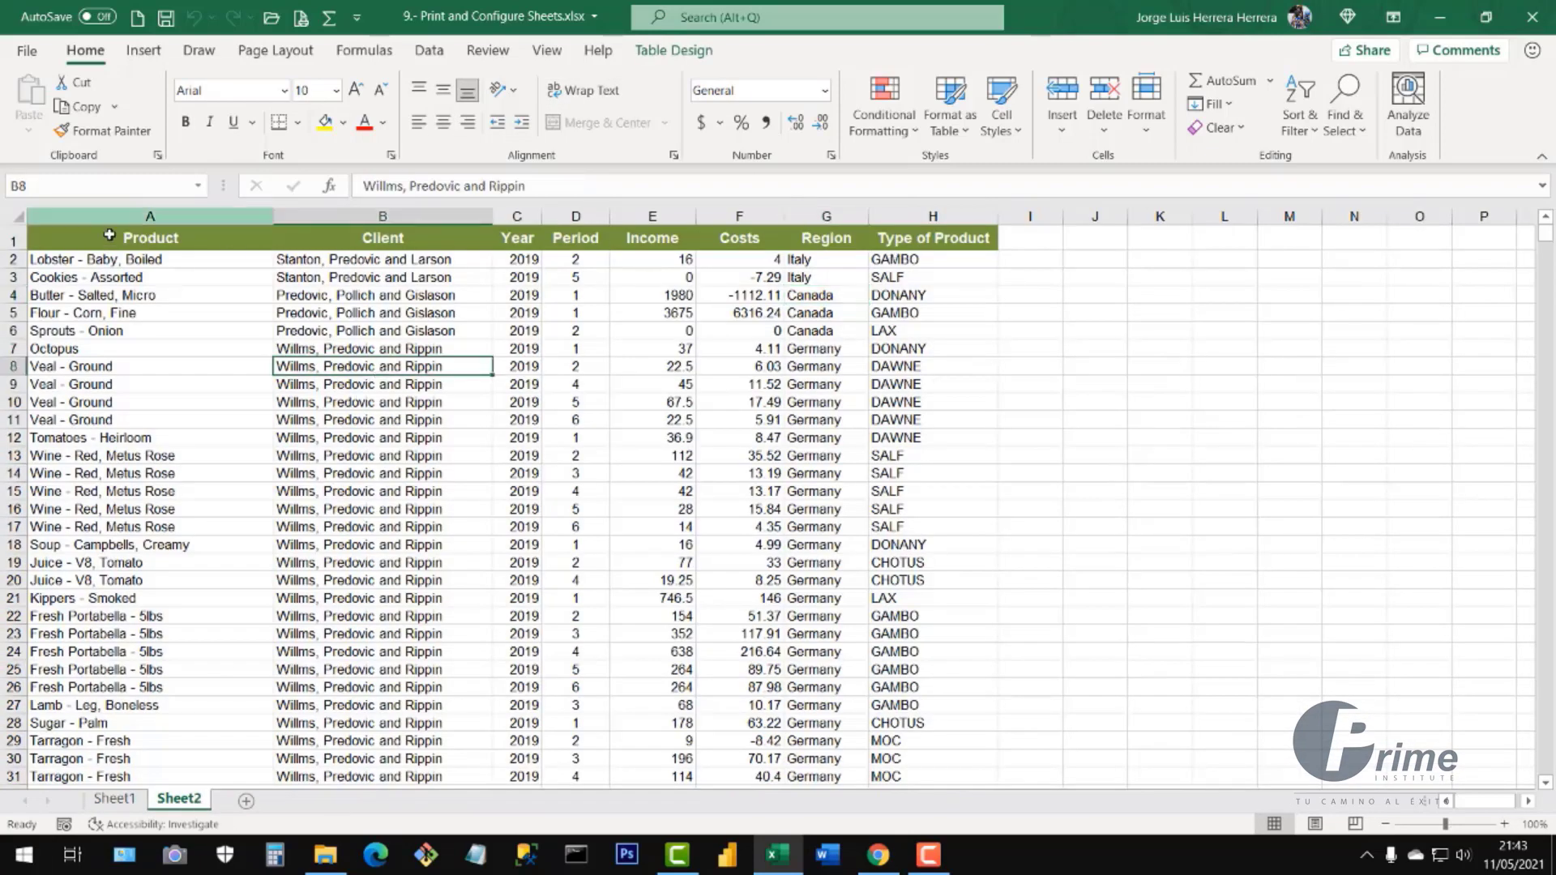
left_click(754, 422)
key("ctrl+Down")
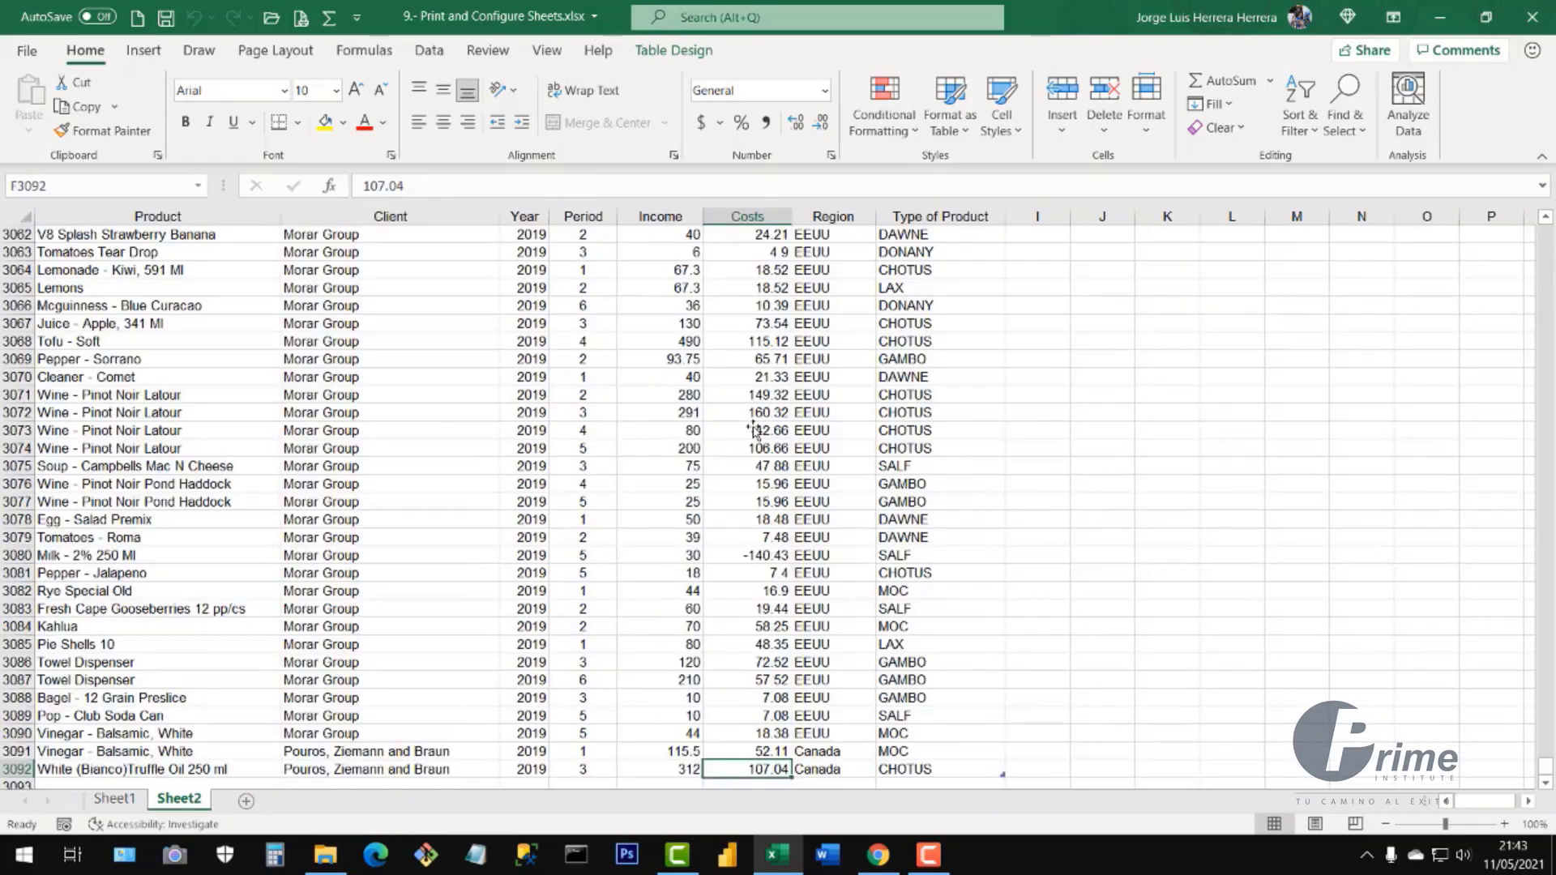
left_click(596, 535)
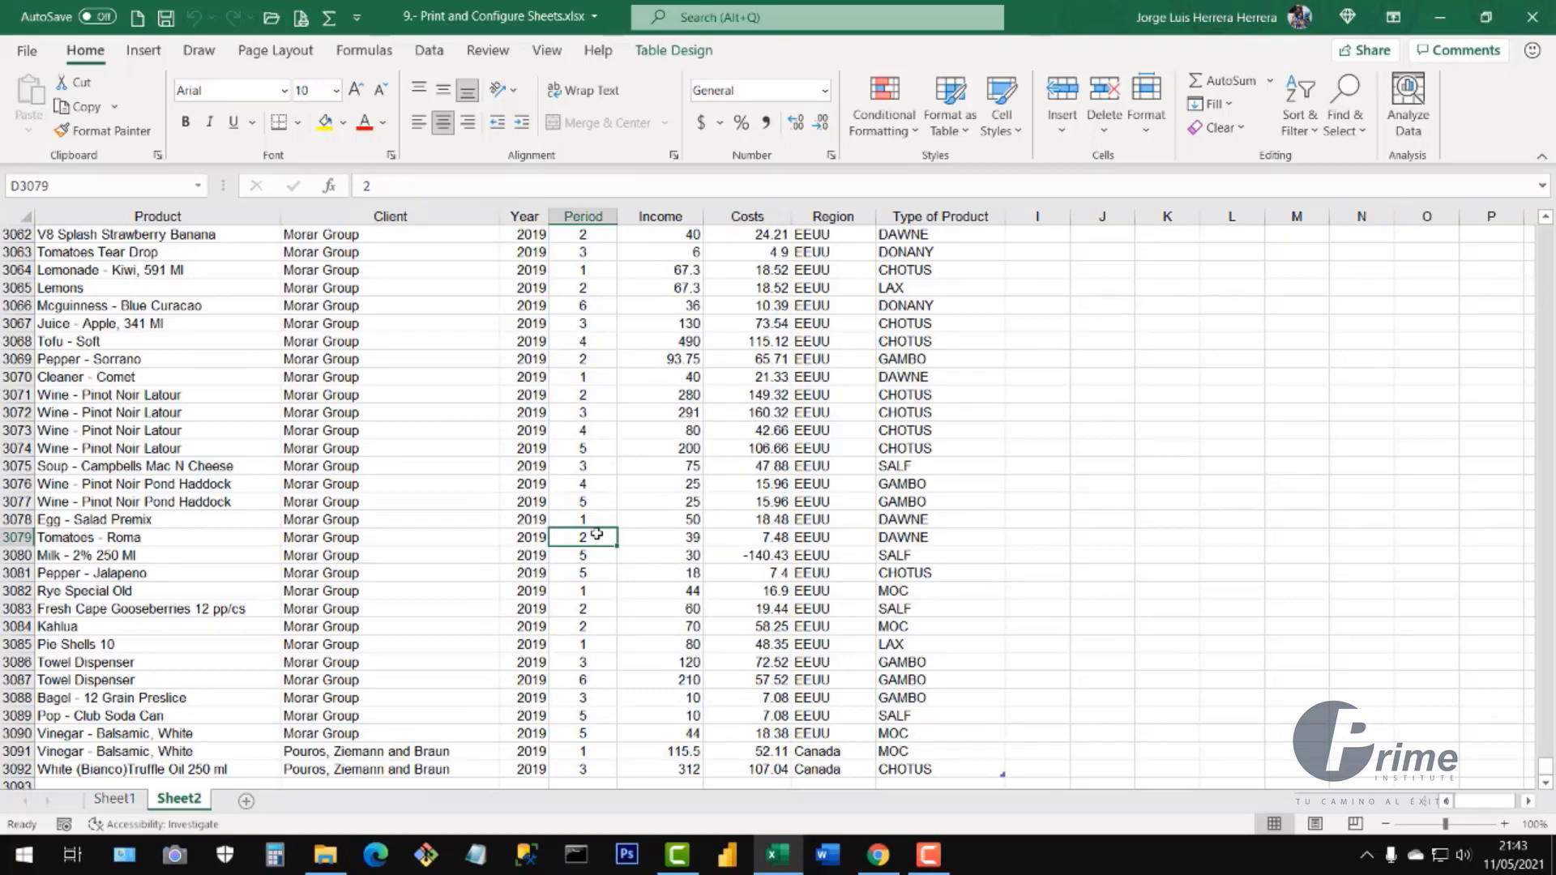
key("ctrl+Up")
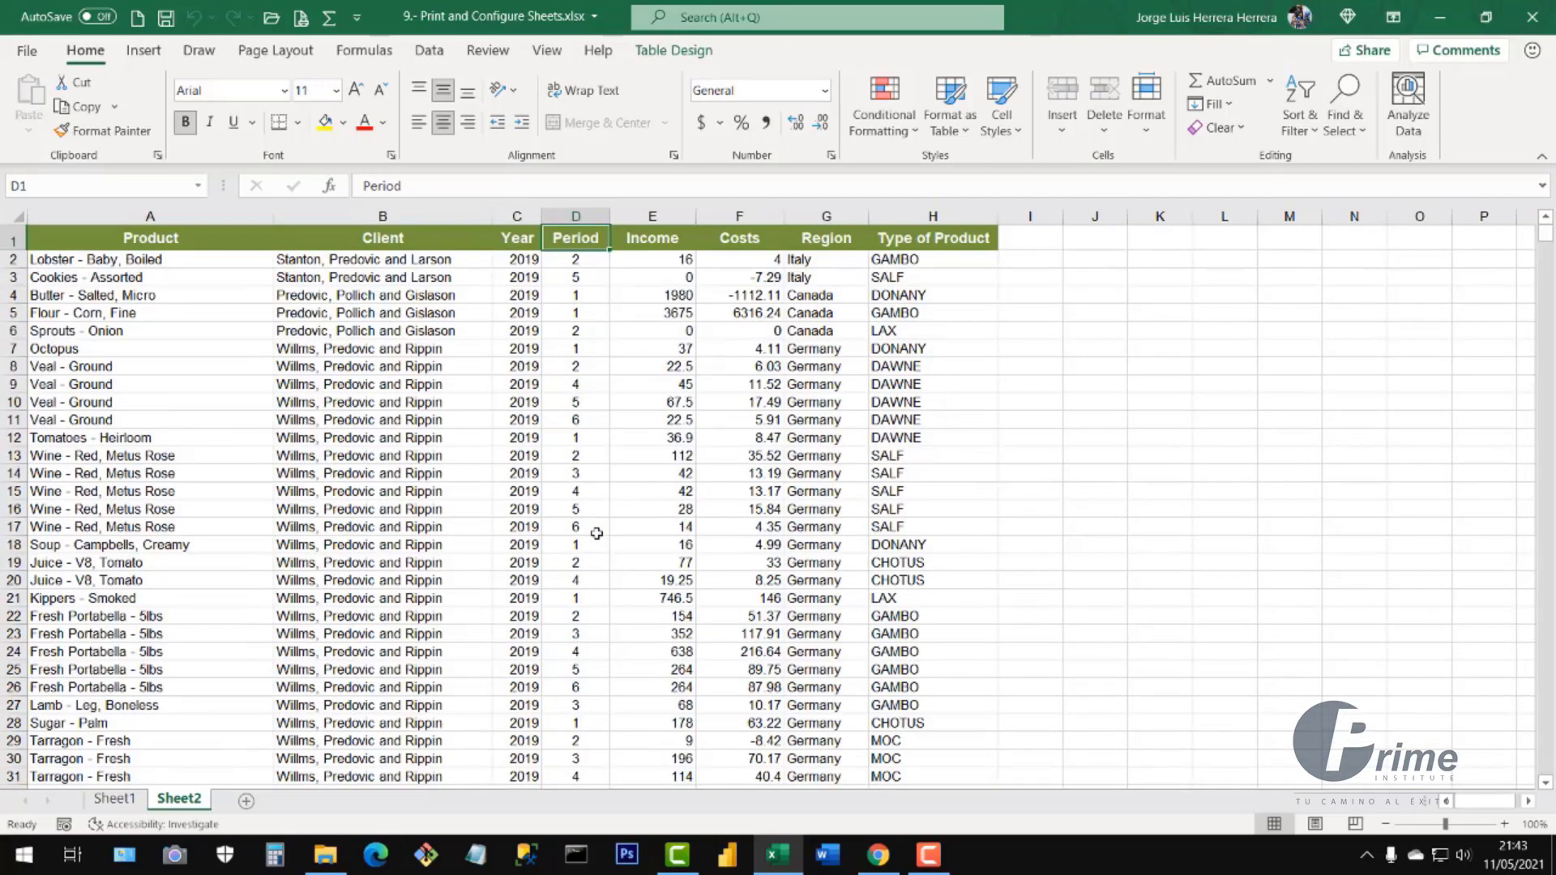
left_click(768, 486)
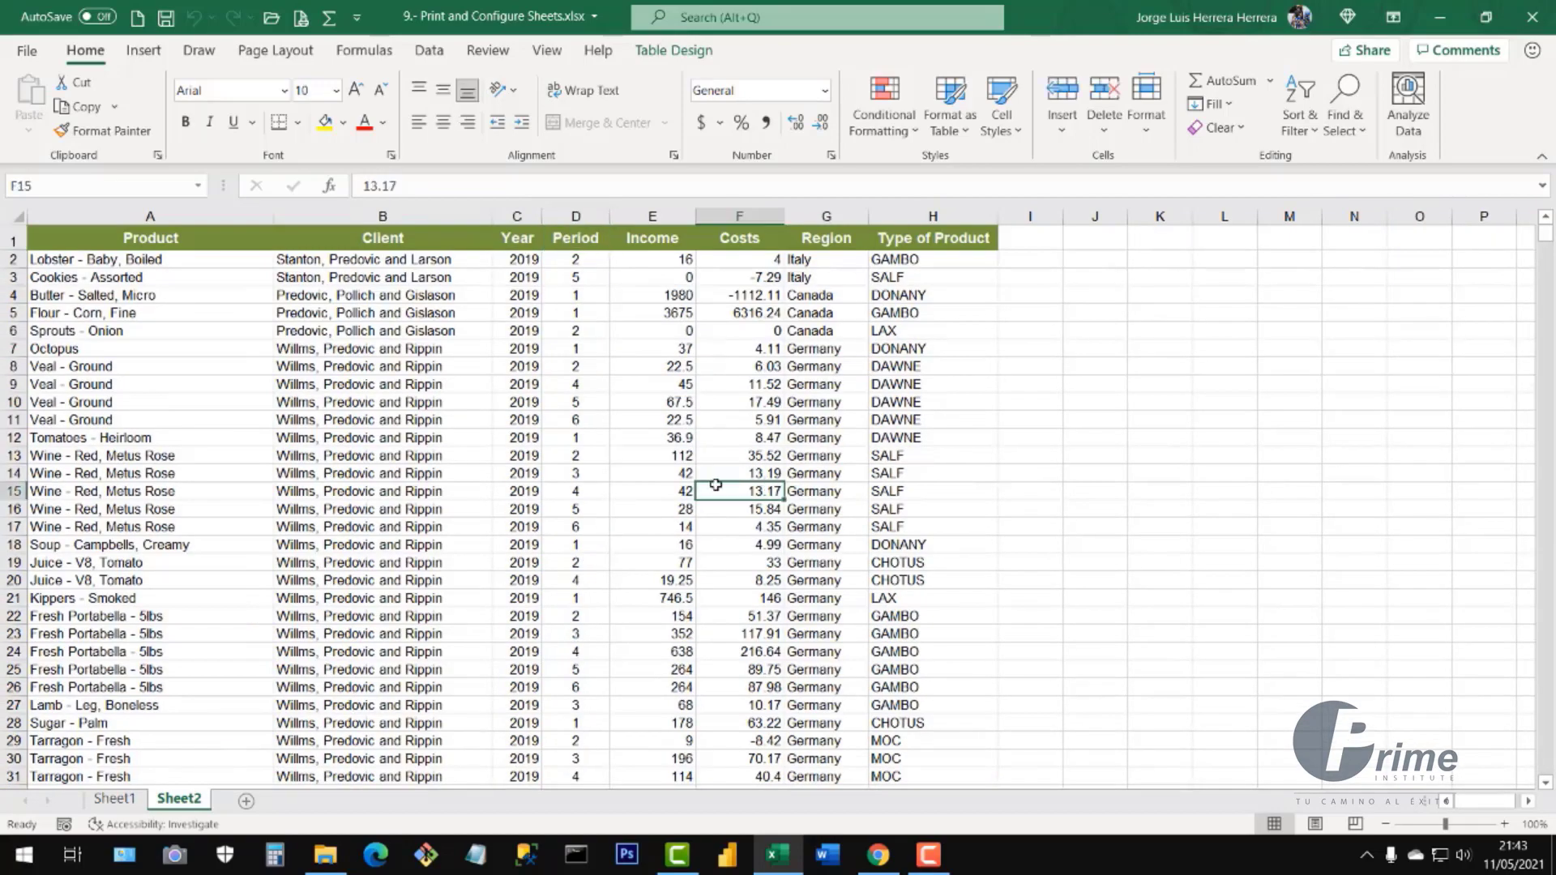
- Return to Sheet1 and look through the columns and rows of the export and import table
left_click(120, 801)
left_click(725, 497)
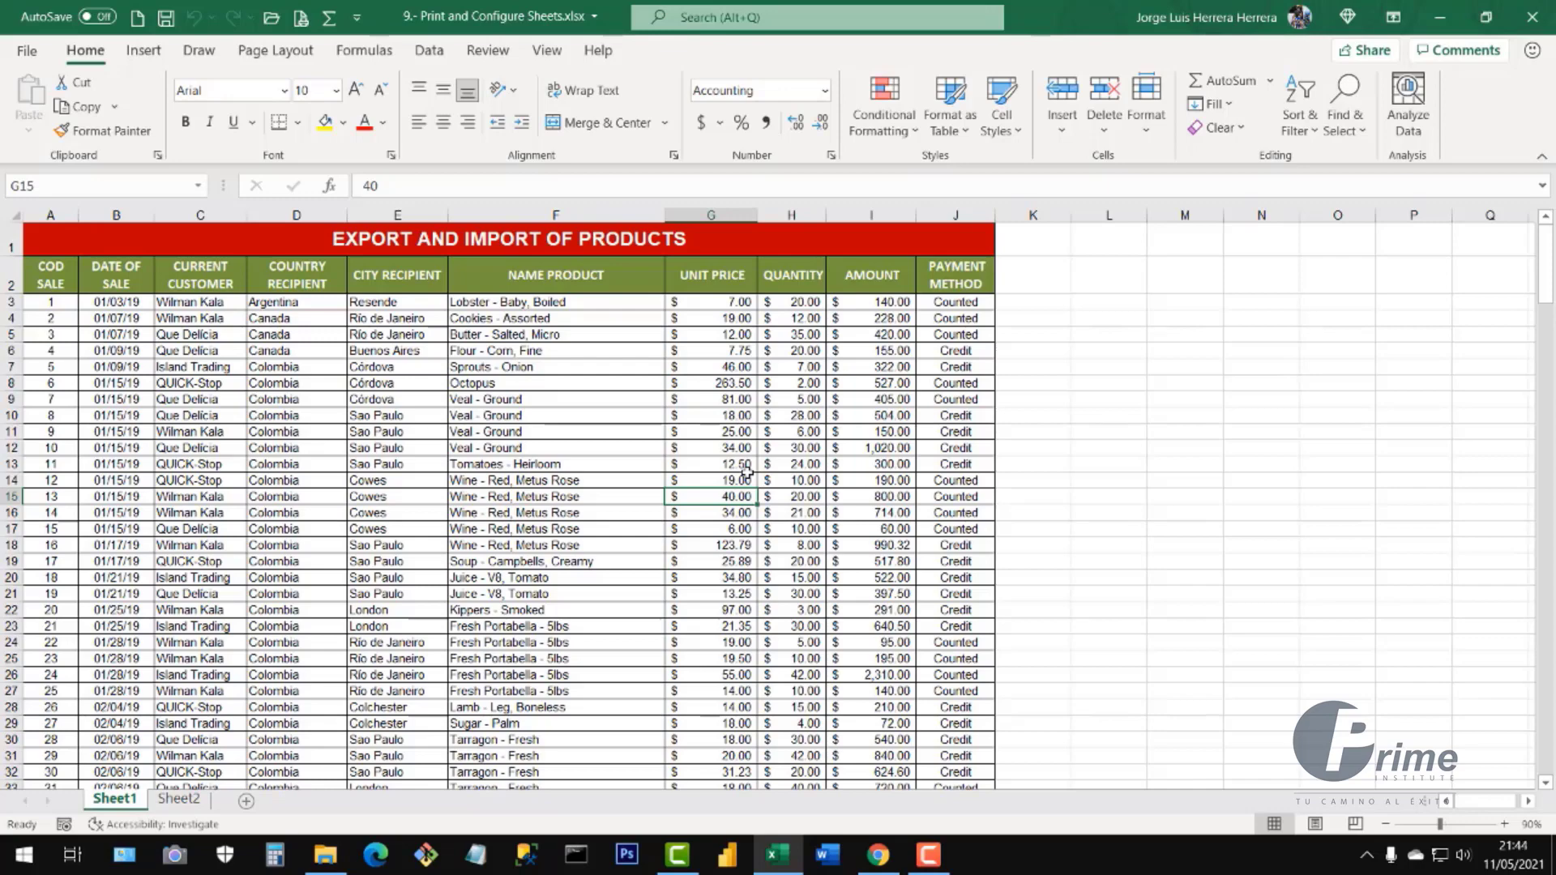
left_click(273, 413)
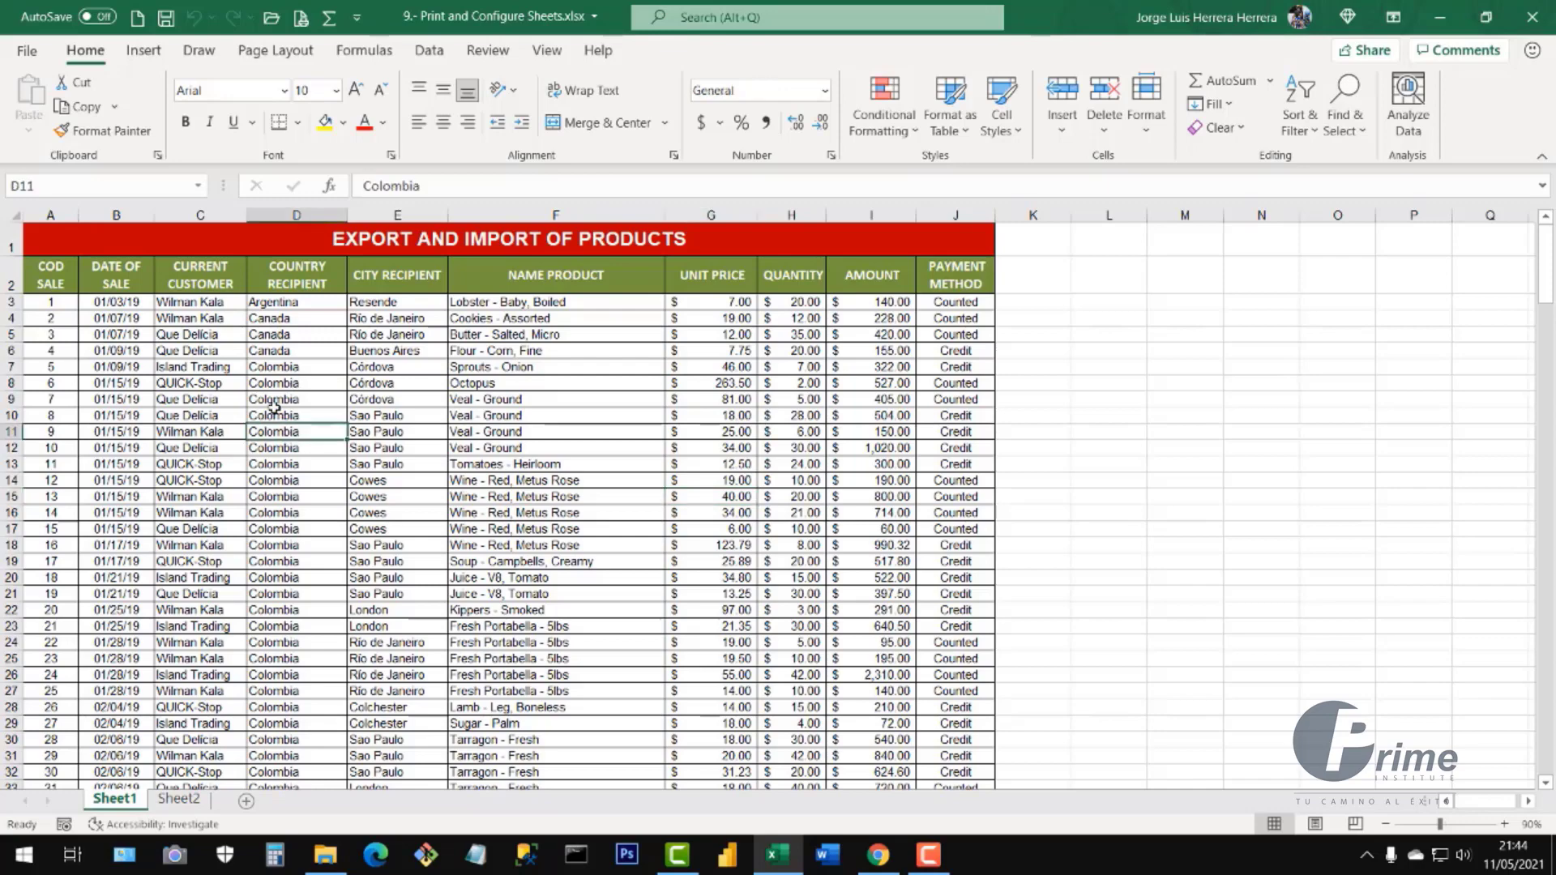
left_click(498, 378)
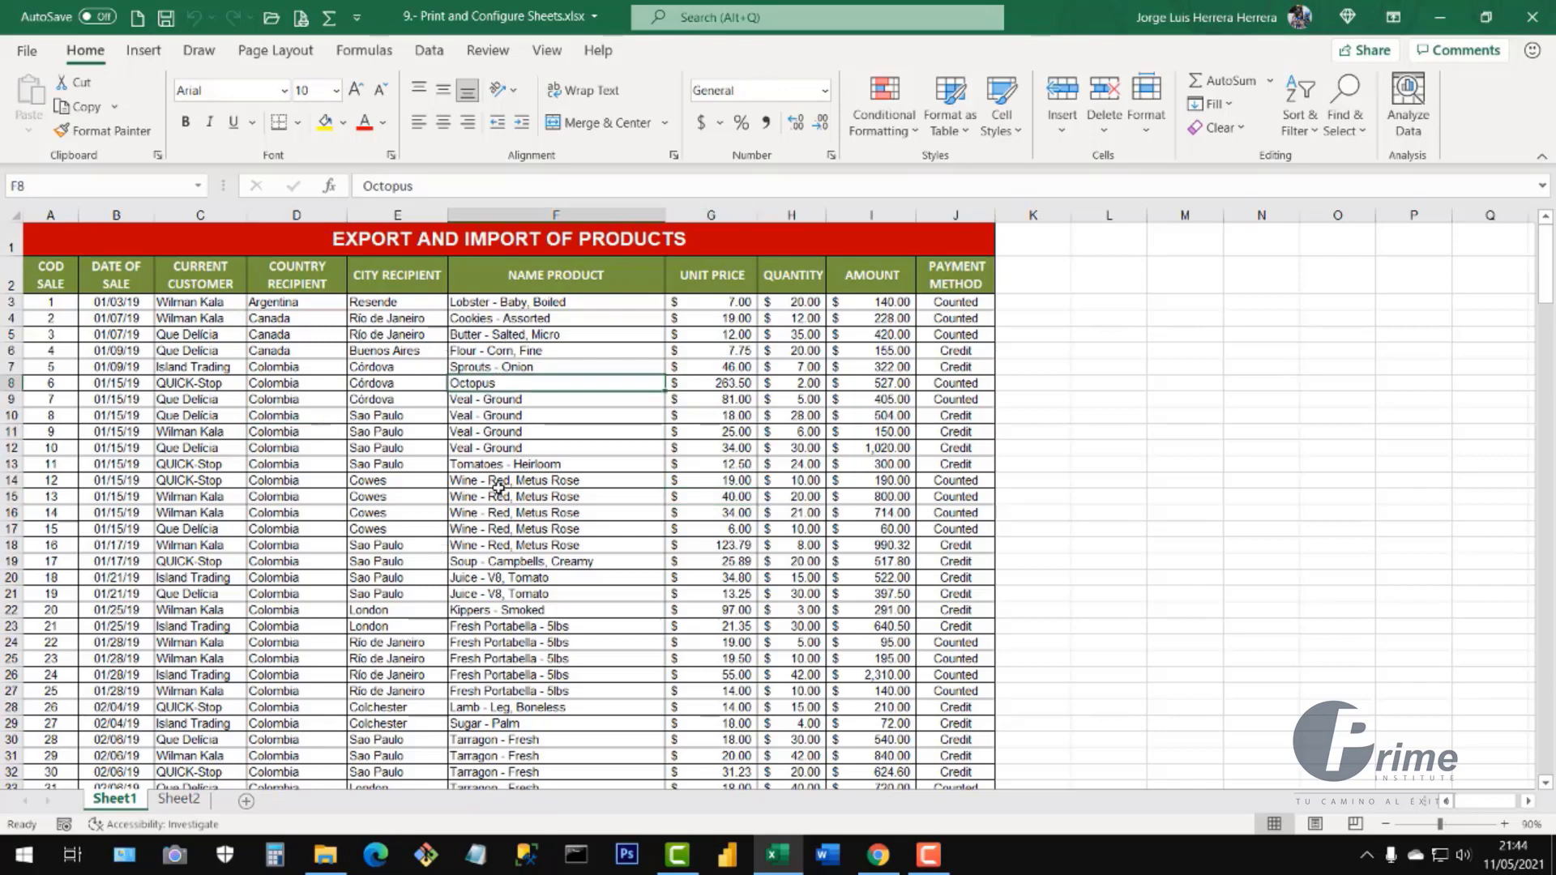
scroll(774, 535, "down", 3)
scroll(778, 541, "down", 6)
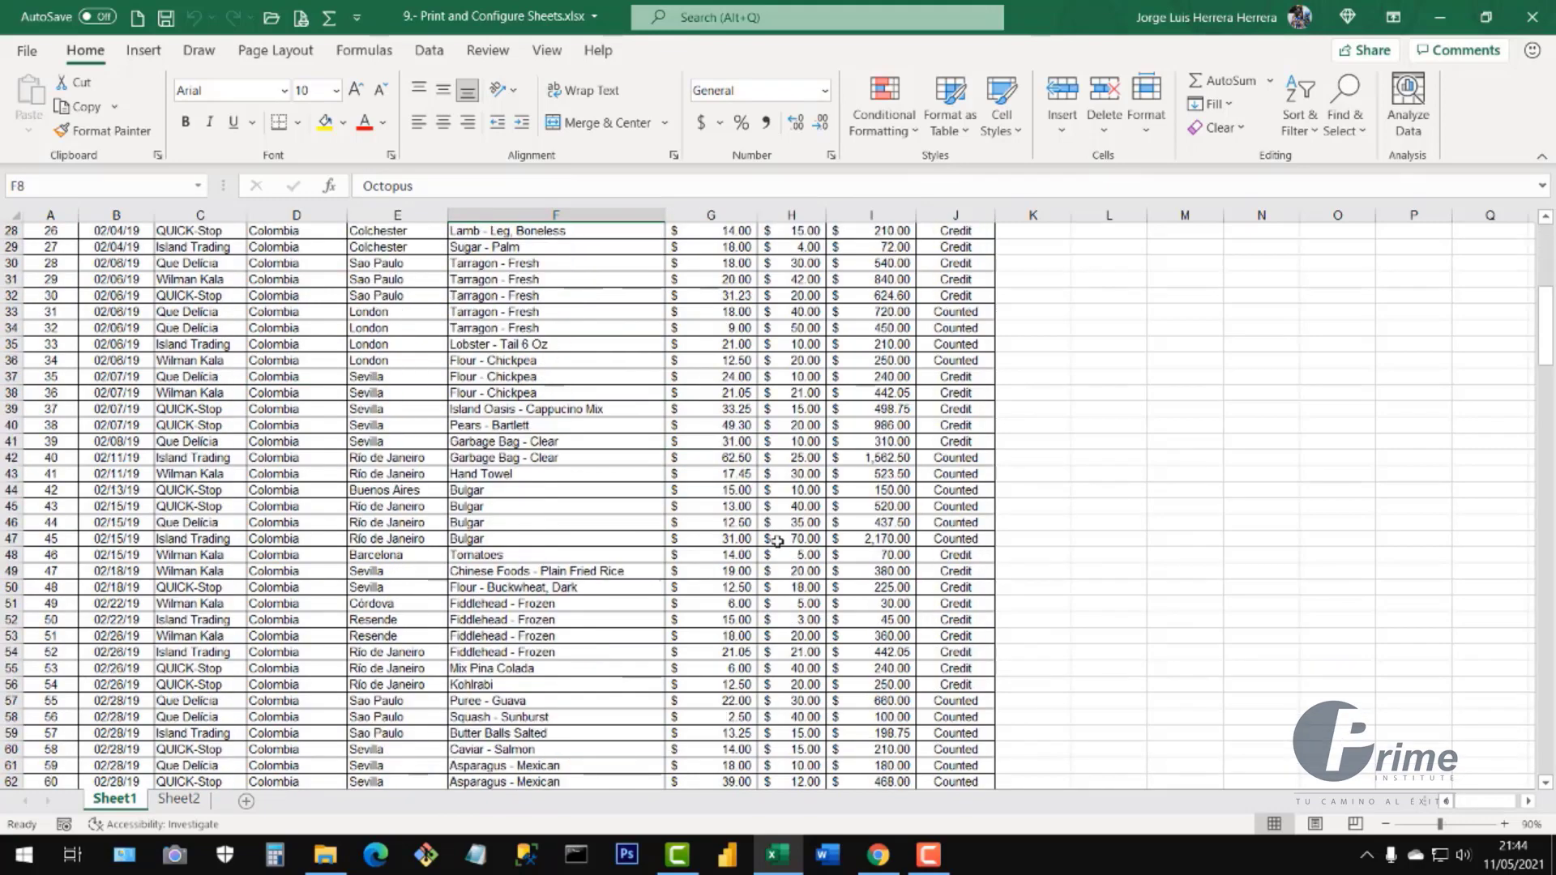
scroll(782, 541, "up", 9)
left_click(801, 512)
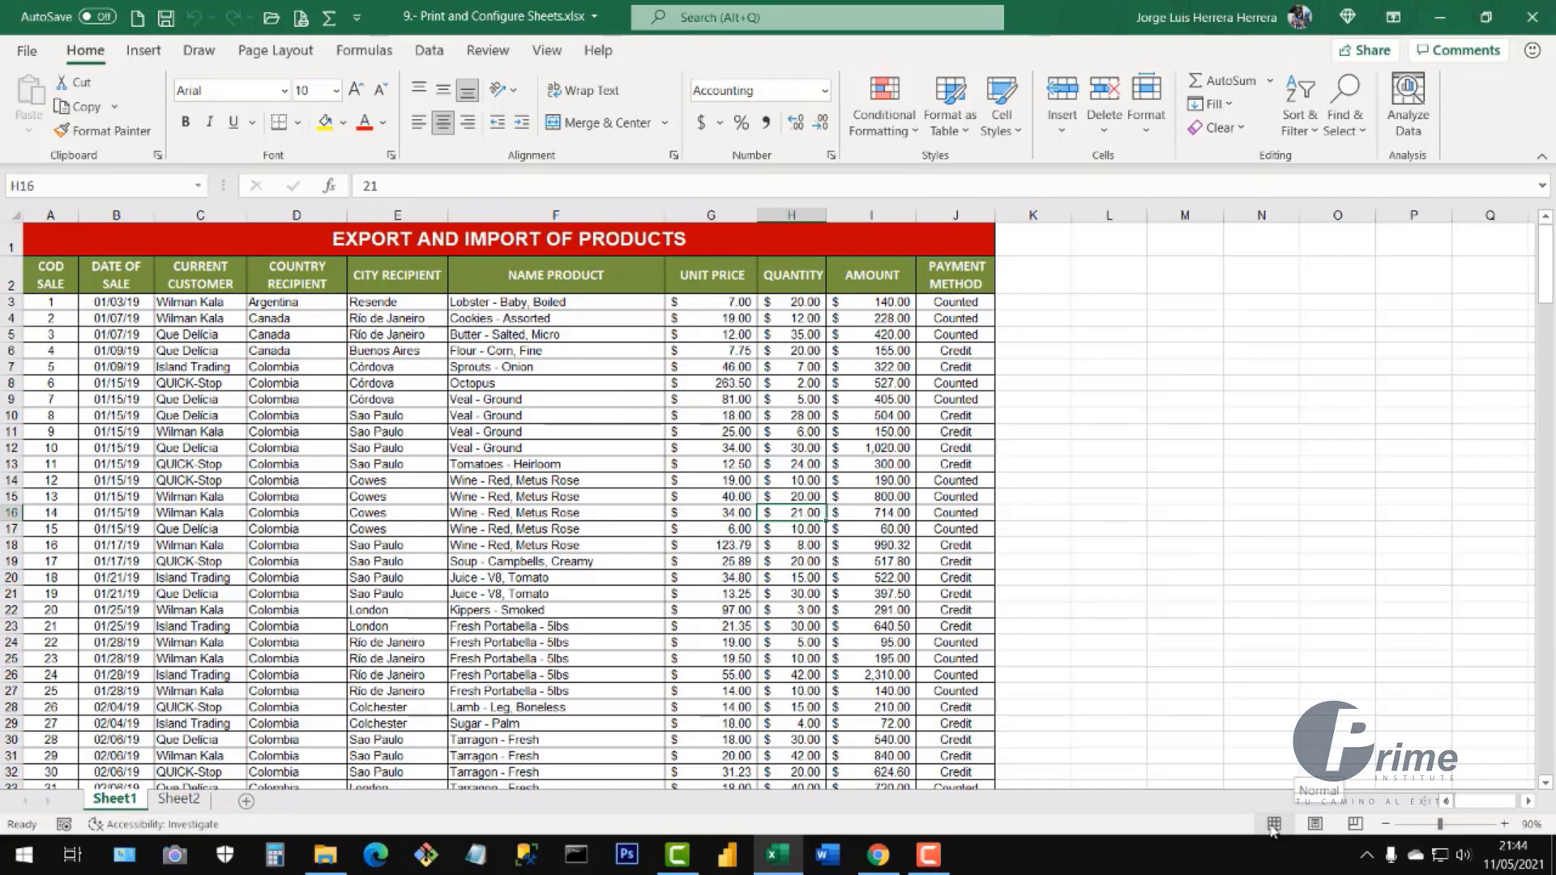
- Show Sheet1 in Page Layout view and examine how the table is divided across the pages
left_click(1315, 824)
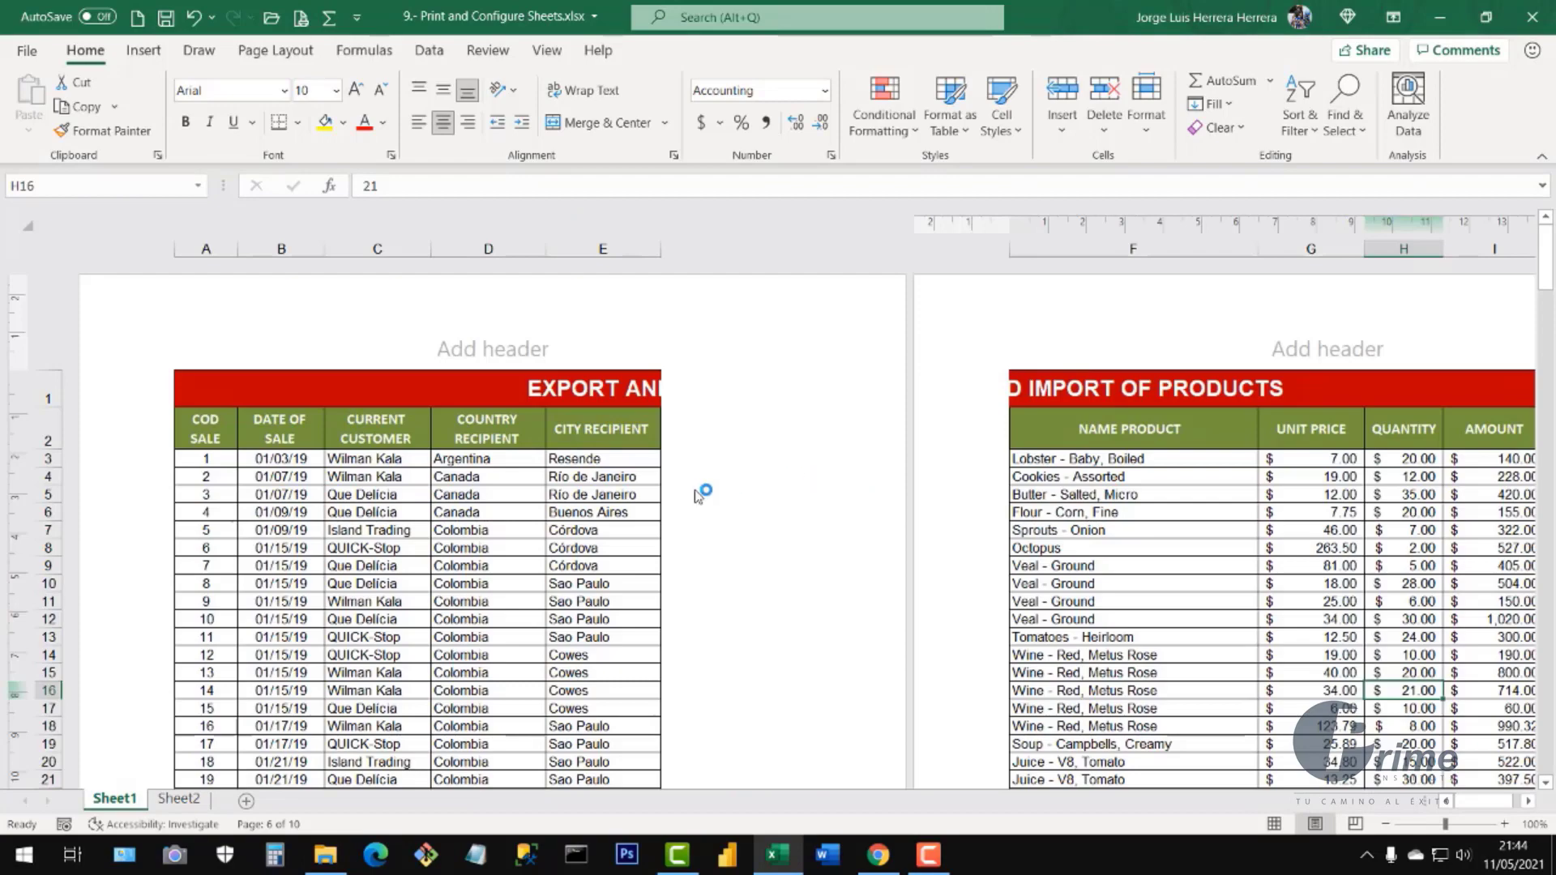
left_click(1386, 825)
left_click(1386, 825)
left_click(1386, 825)
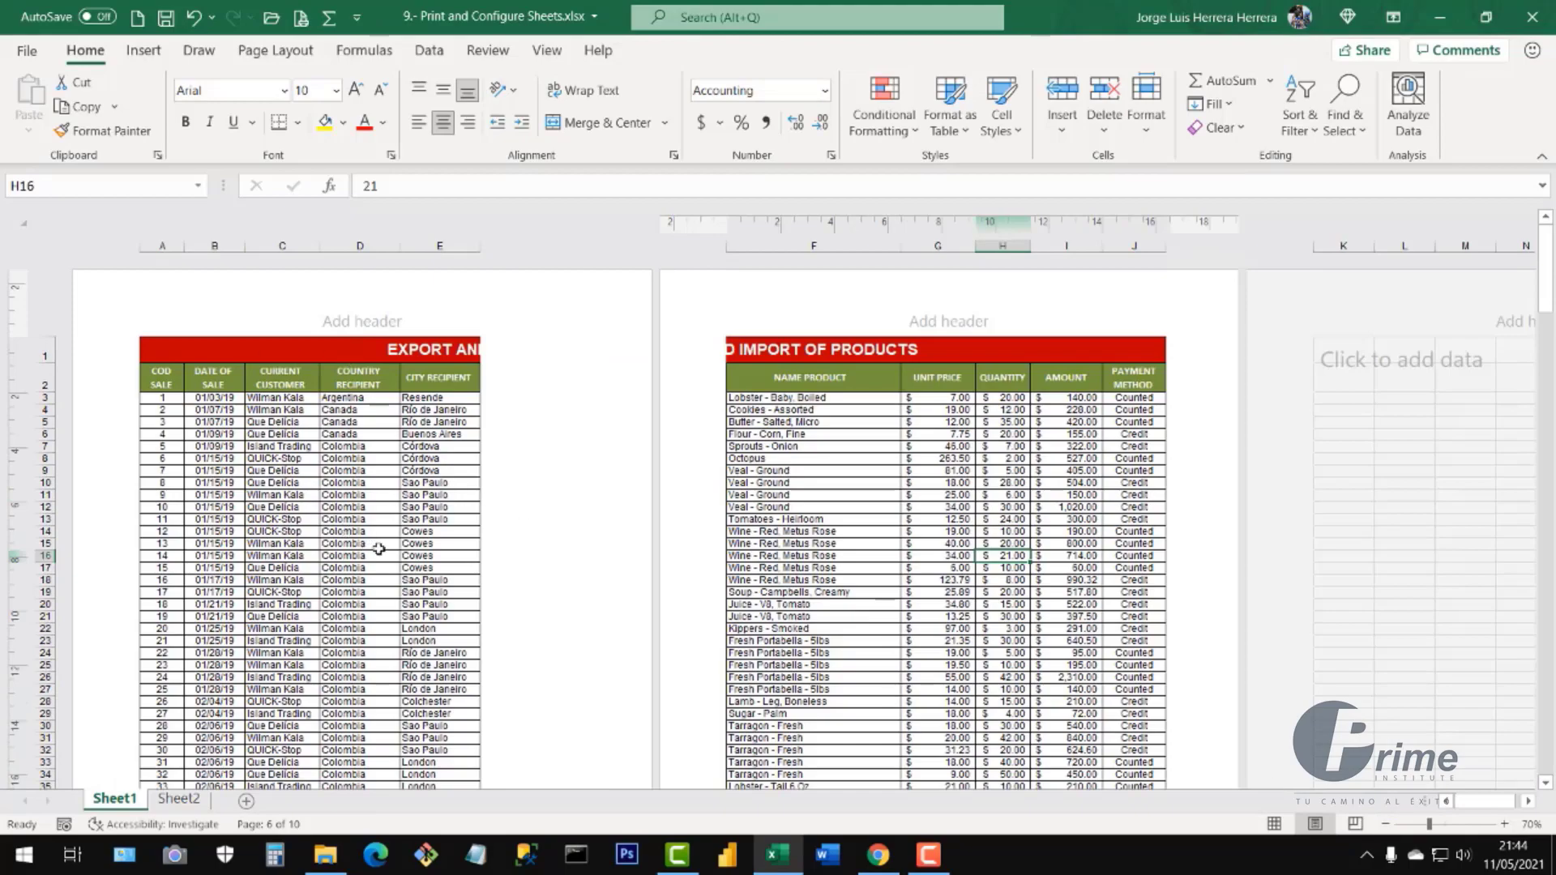
scroll(379, 549, "down", 20)
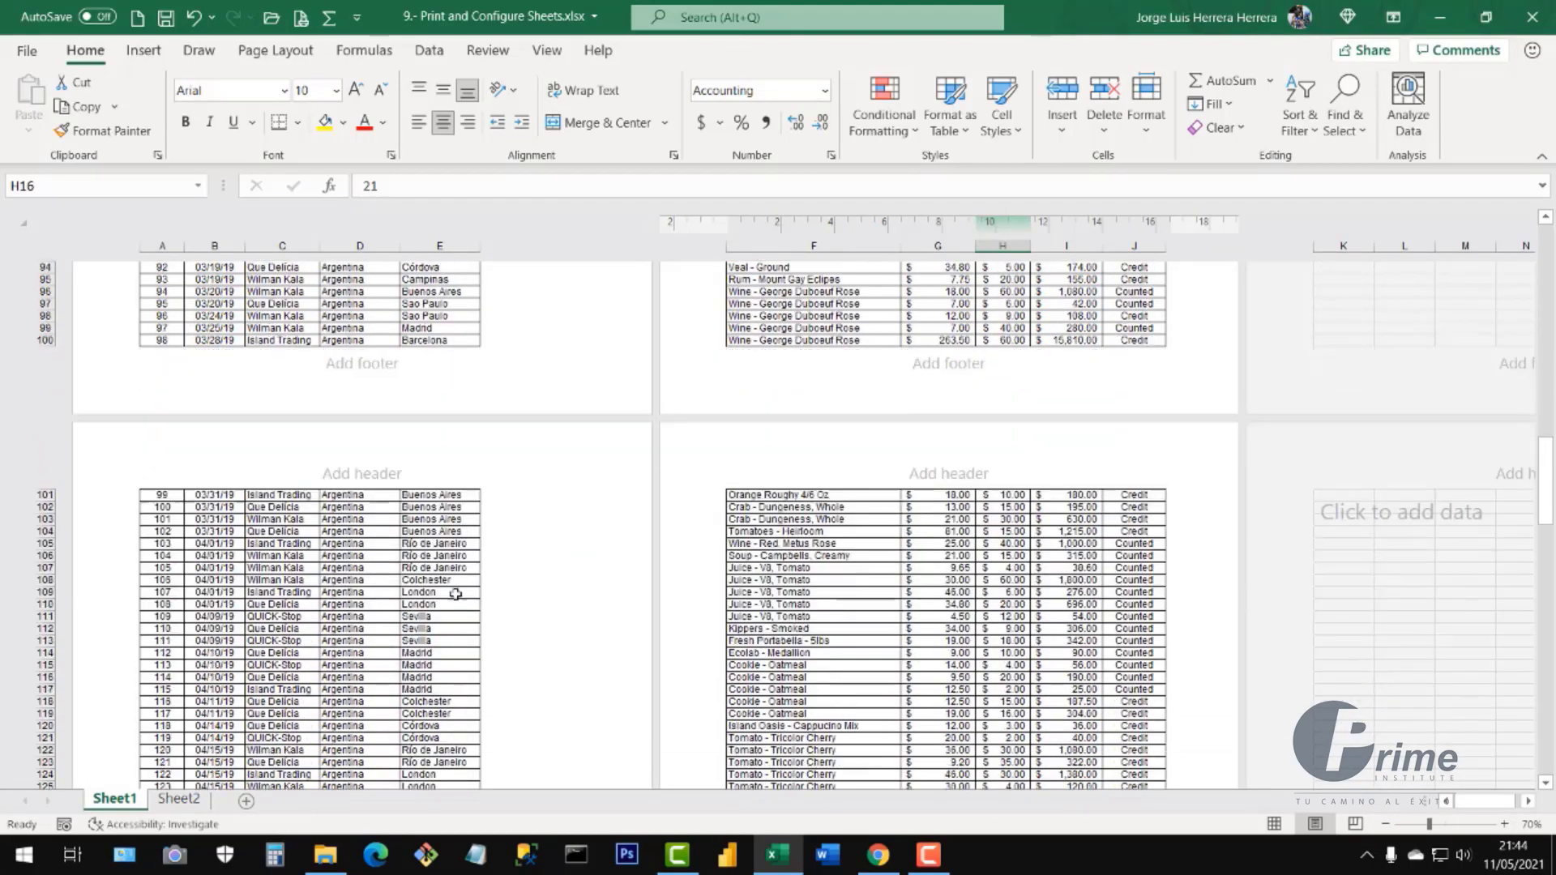
scroll(455, 594, "down", 20)
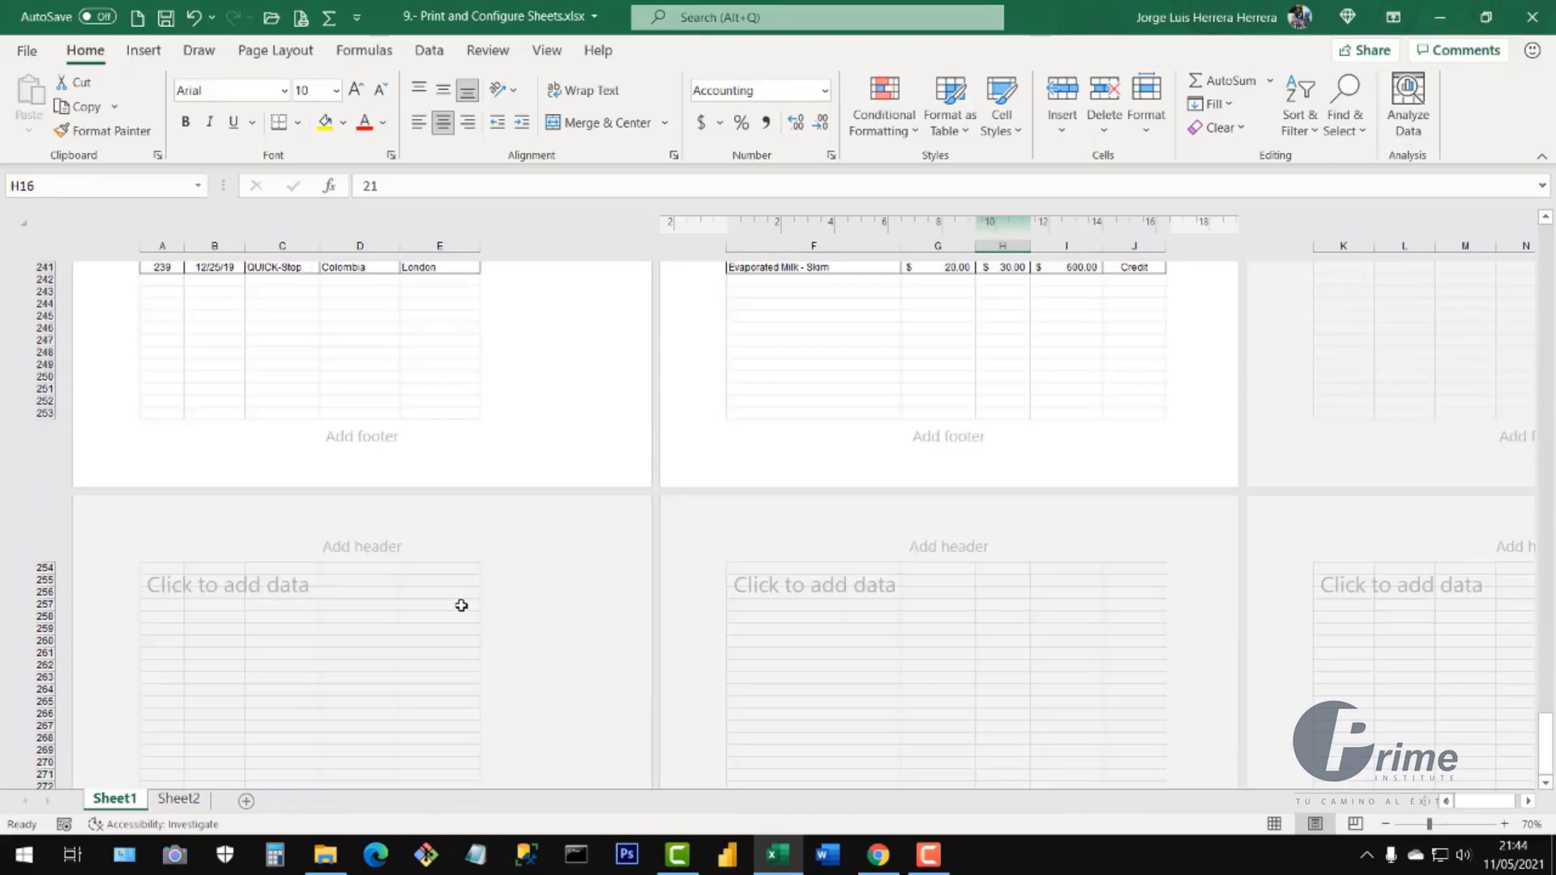
scroll(461, 605, "up", 20)
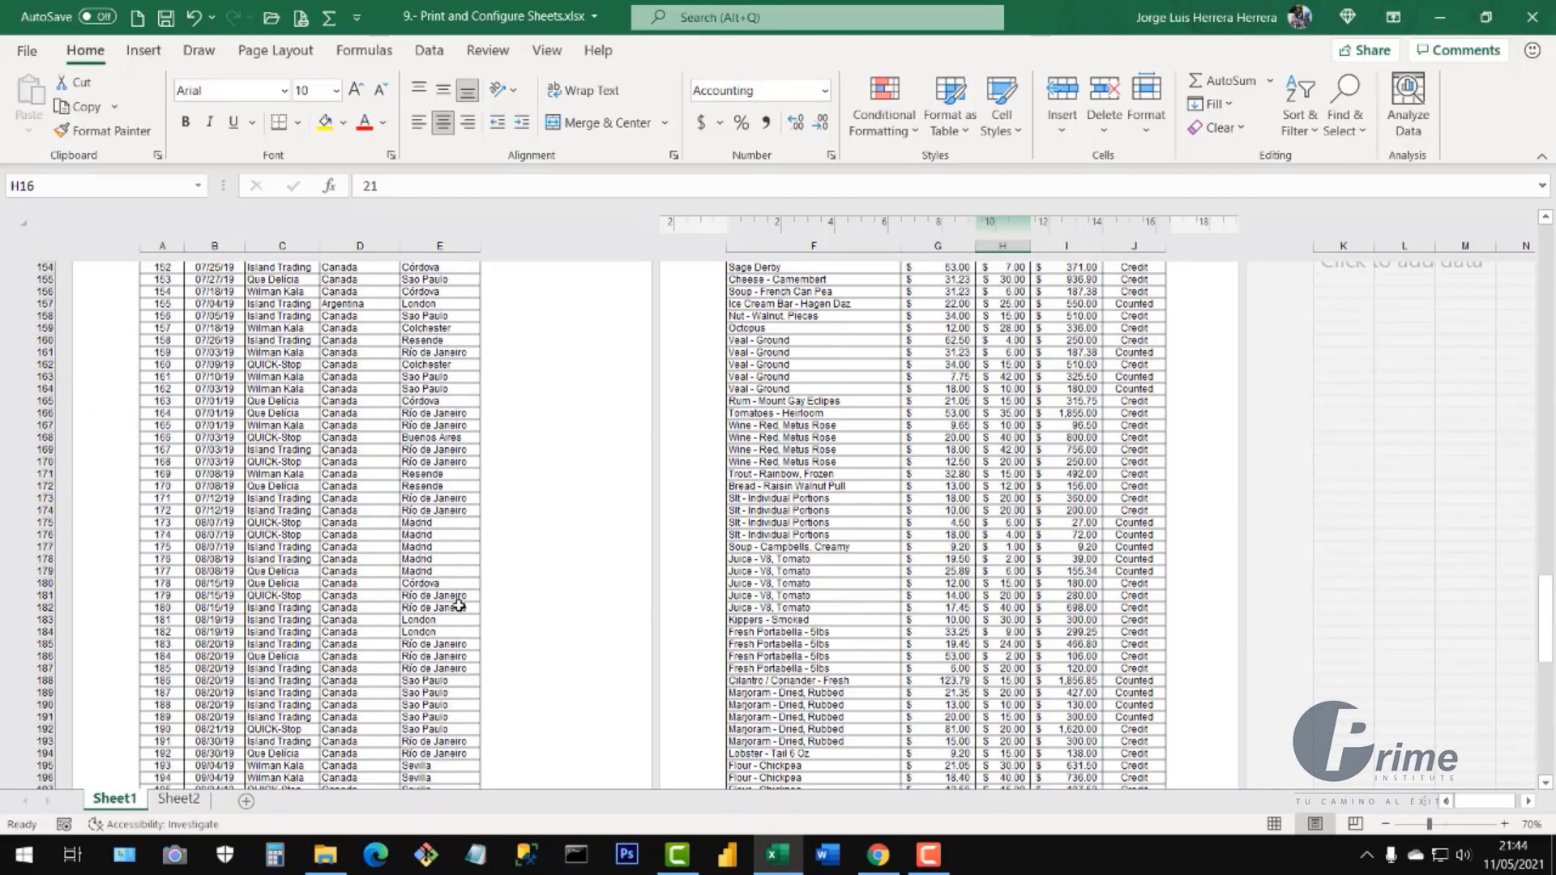
scroll(459, 605, "up", 20)
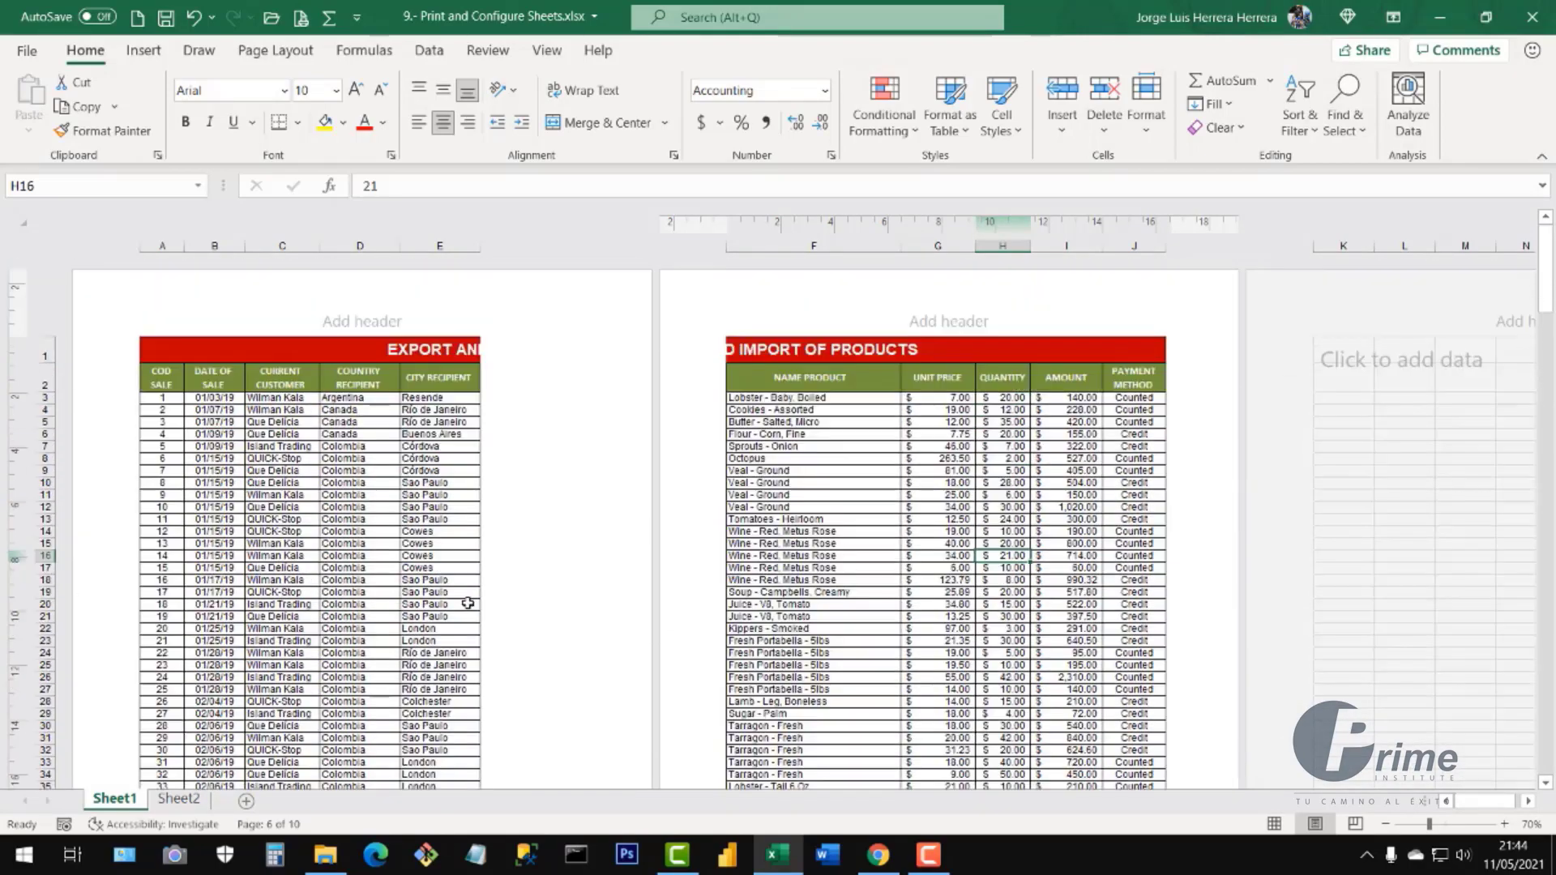
- Show Sheet1 in Page Break Preview, examine the page breaks down to the table's last row, and return to Normal view
left_click(1355, 823)
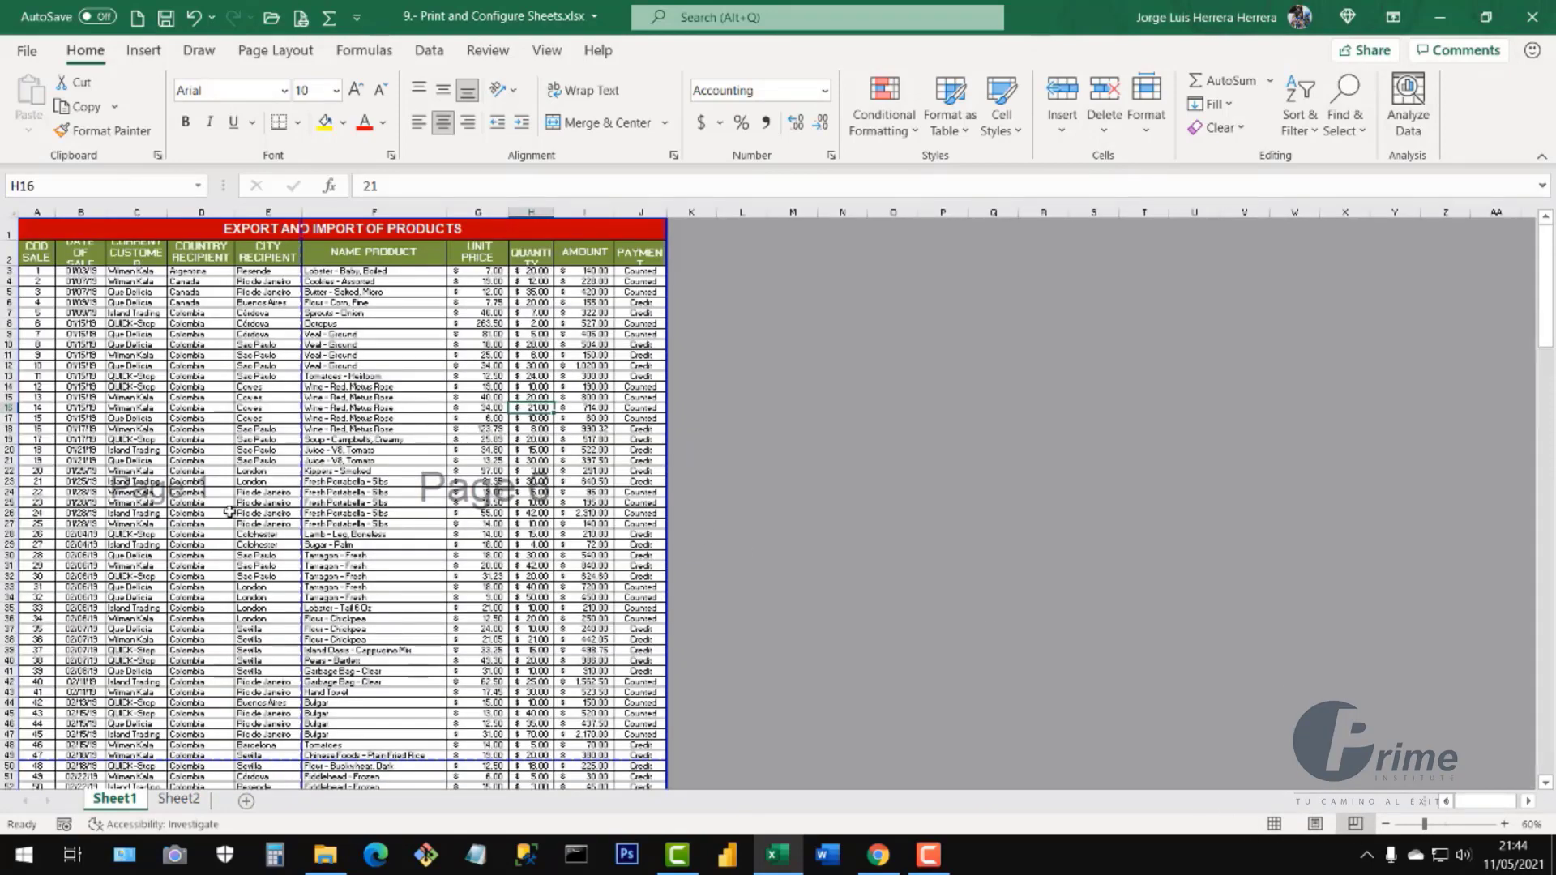
scroll(229, 511, "down", 20)
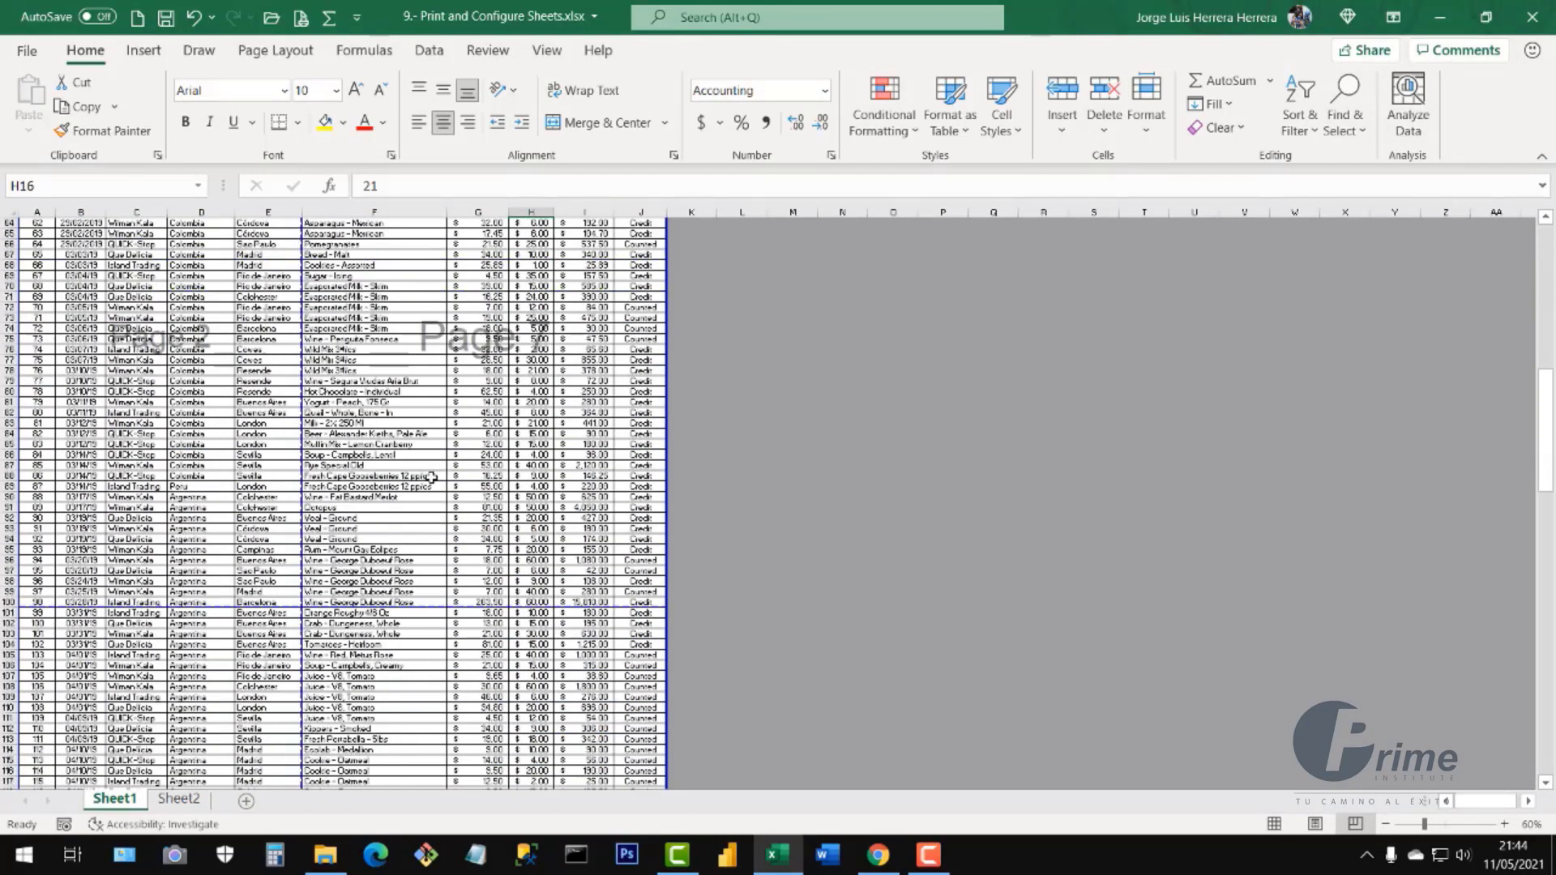
scroll(432, 478, "down", 20)
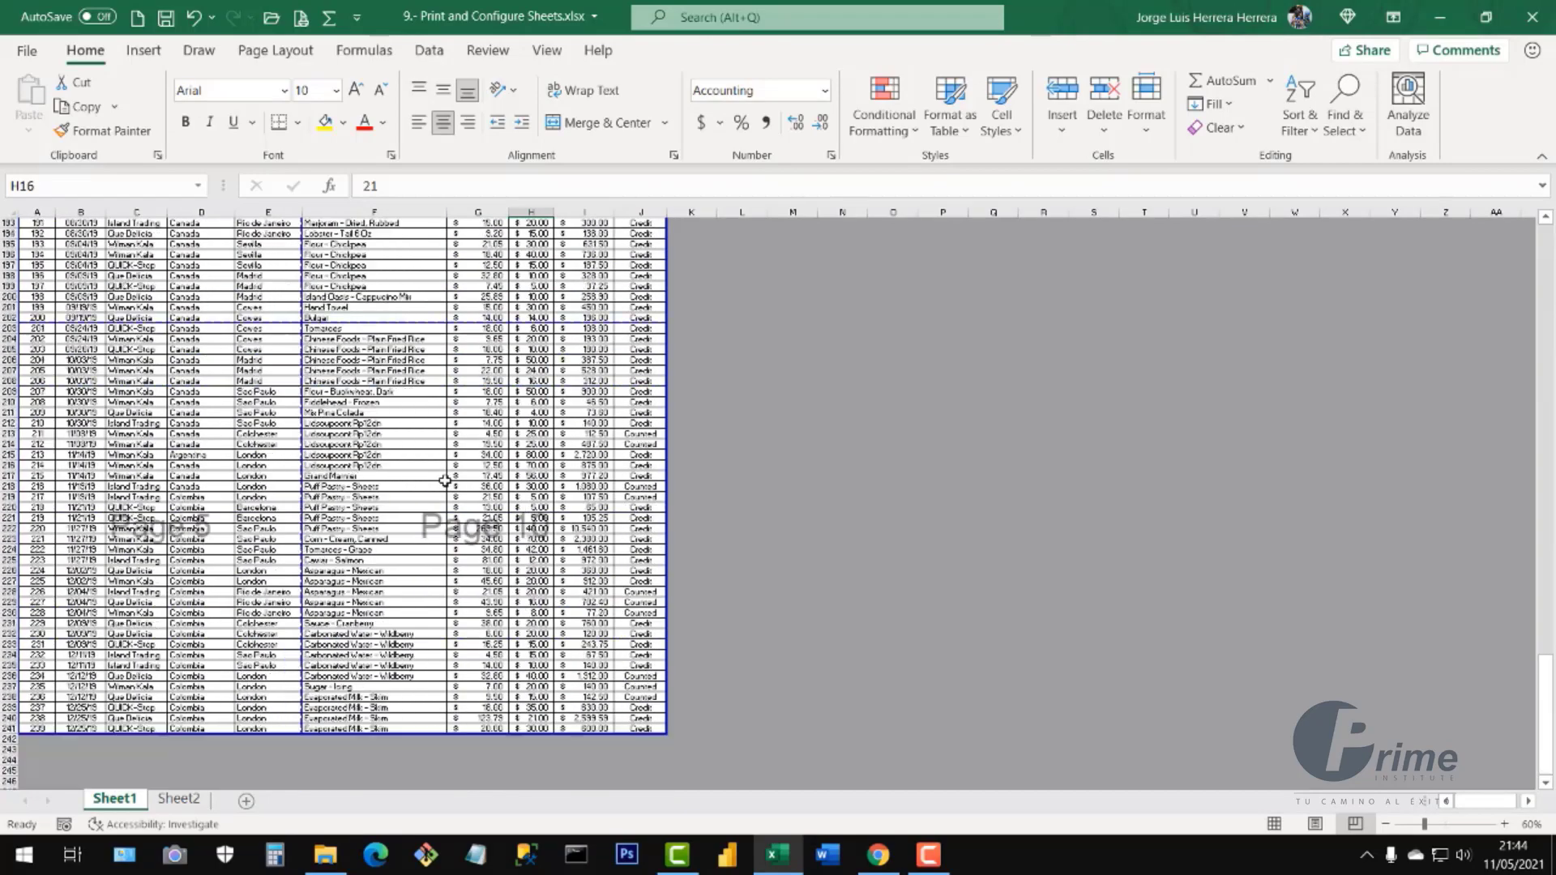
scroll(445, 481, "down", 5)
scroll(442, 480, "up", 20)
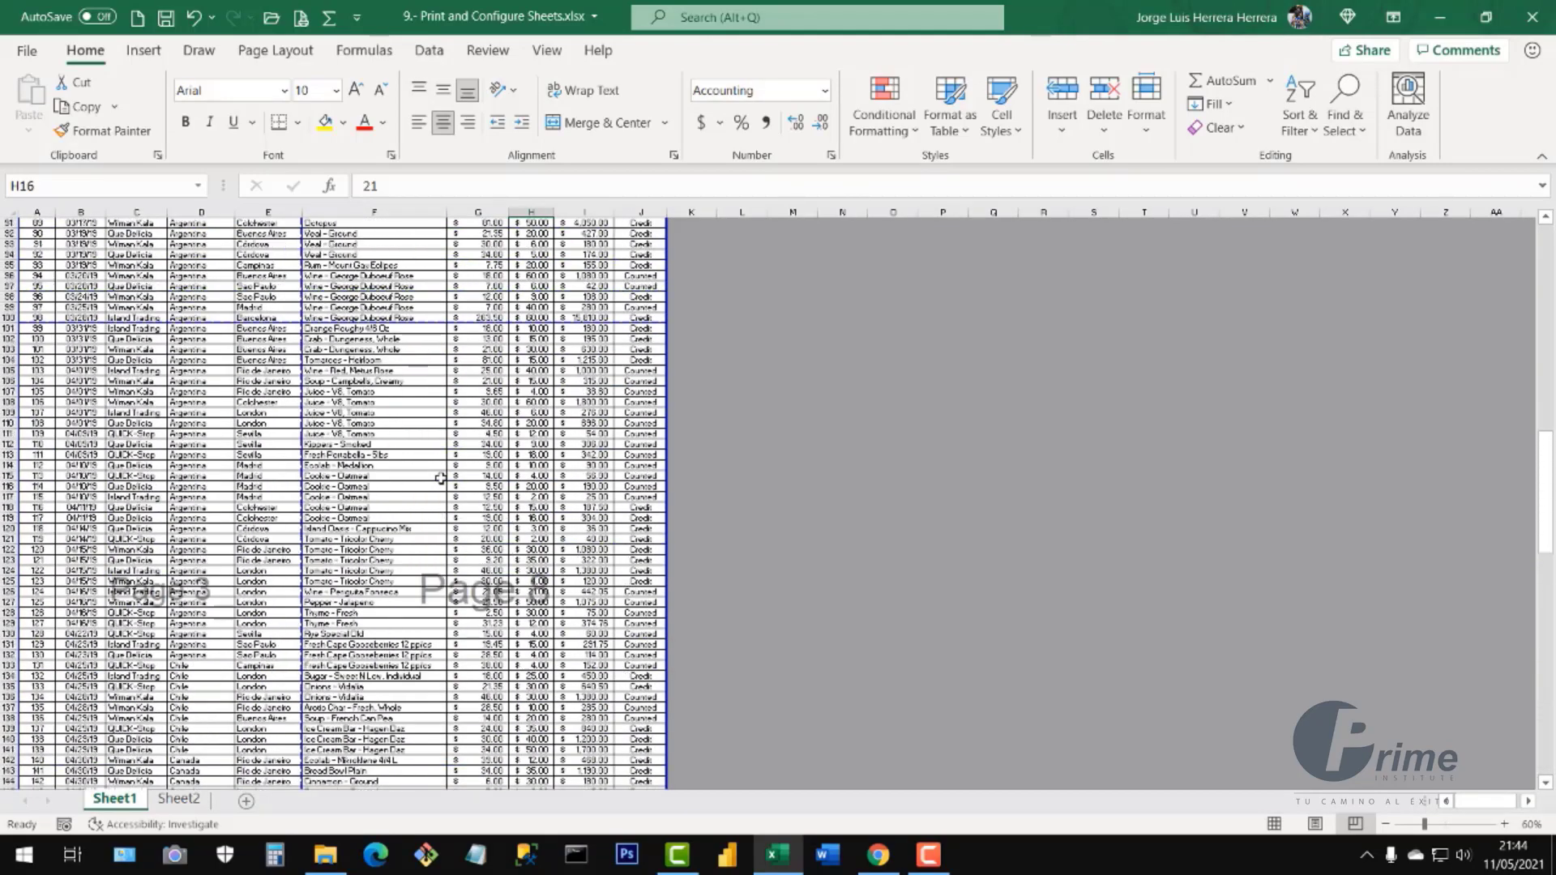
scroll(440, 479, "up", 17)
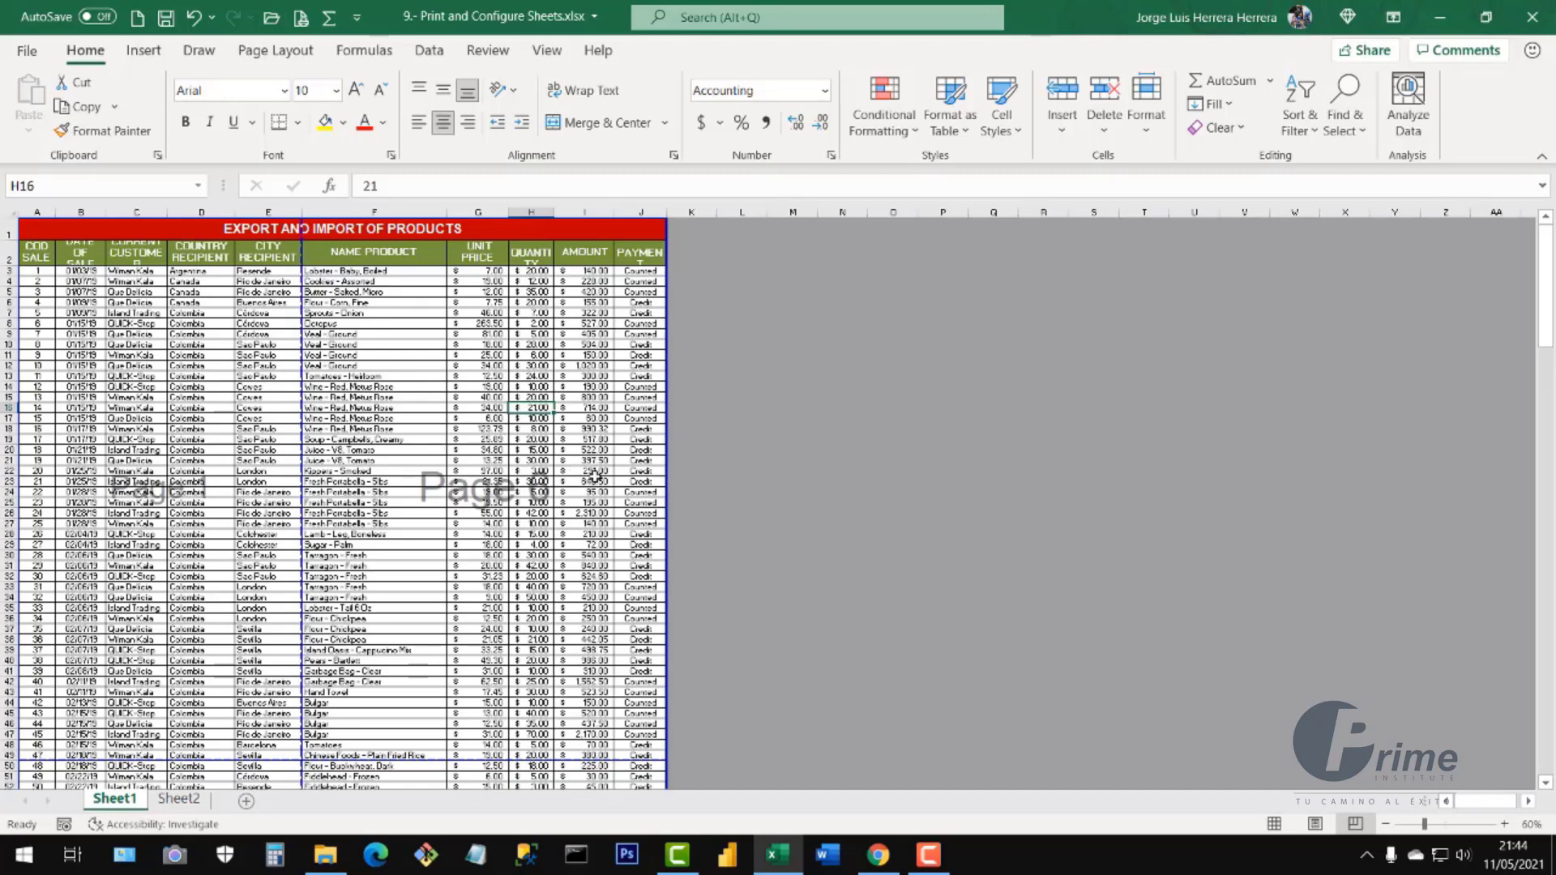
left_click(1277, 824)
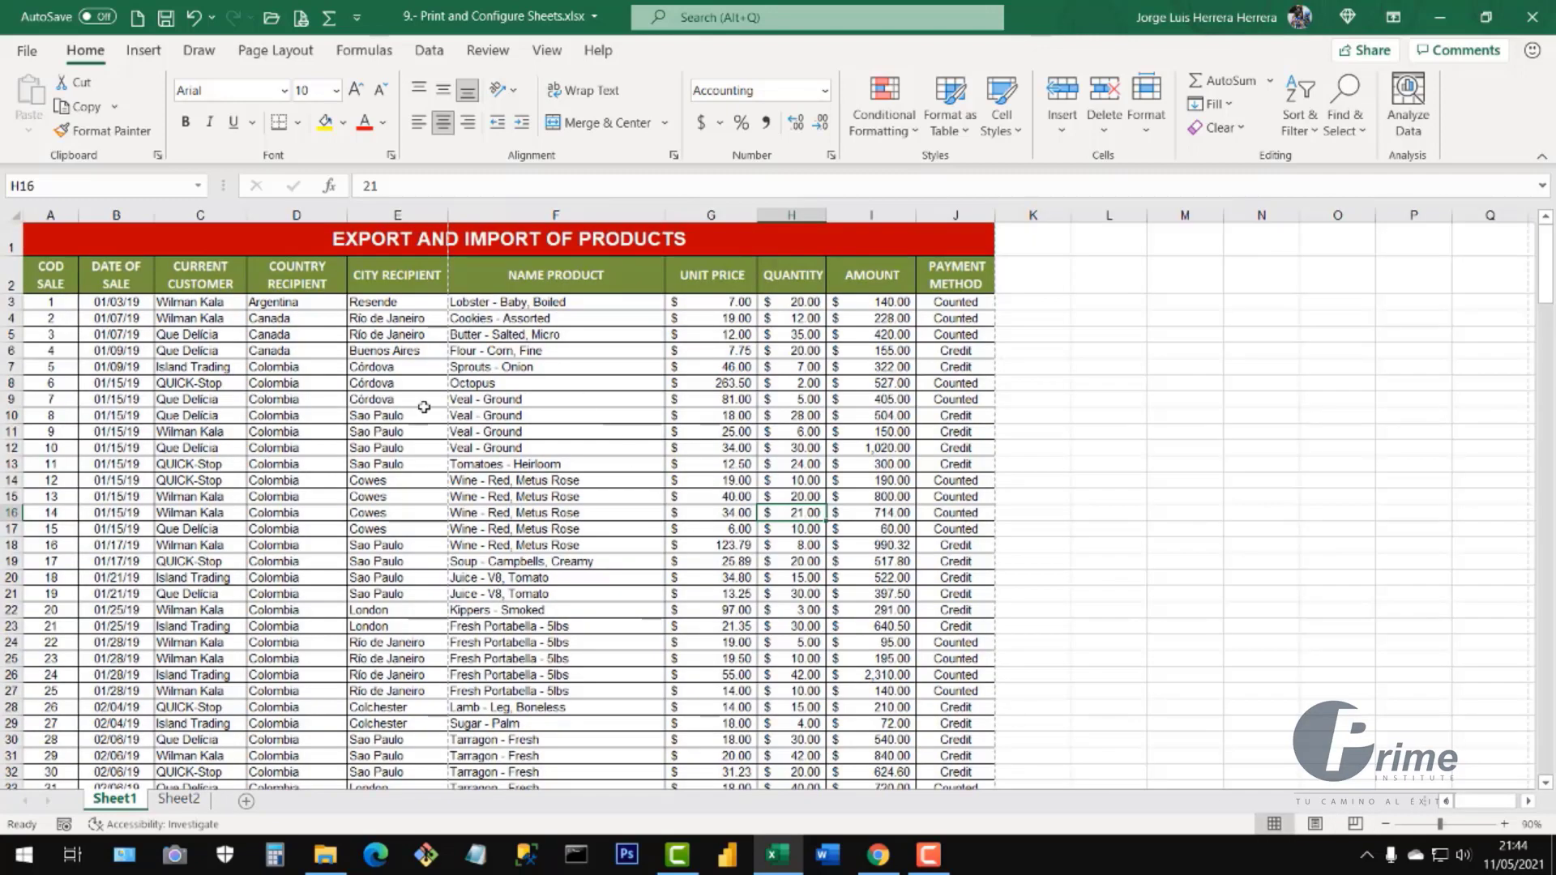
left_click(518, 513)
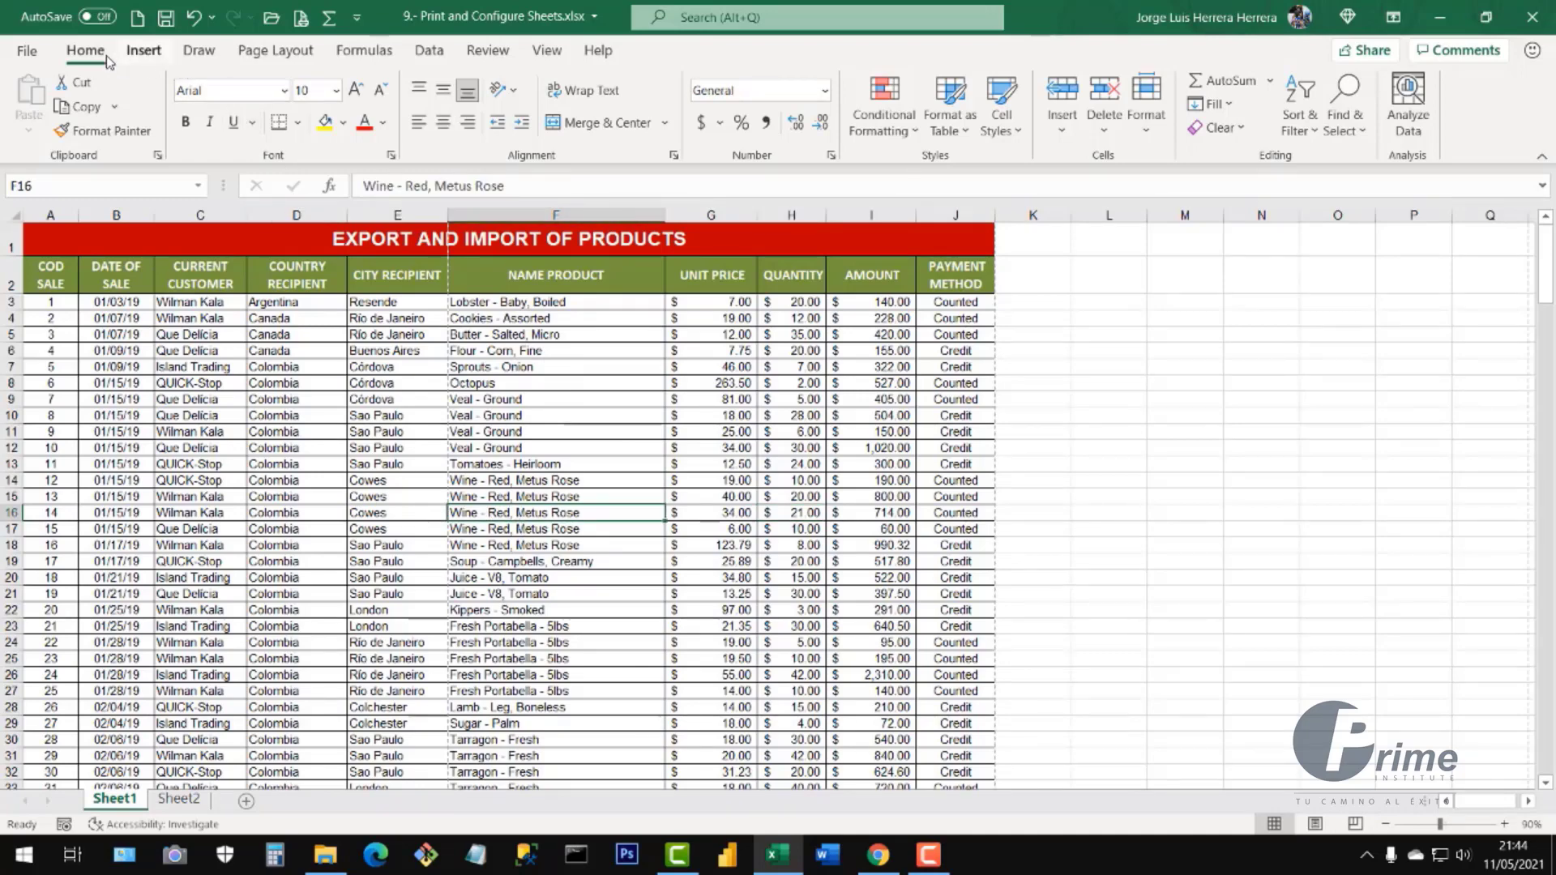
- Open the print preview of Sheet1 several times, returning to the worksheet after each look
left_click(30, 55)
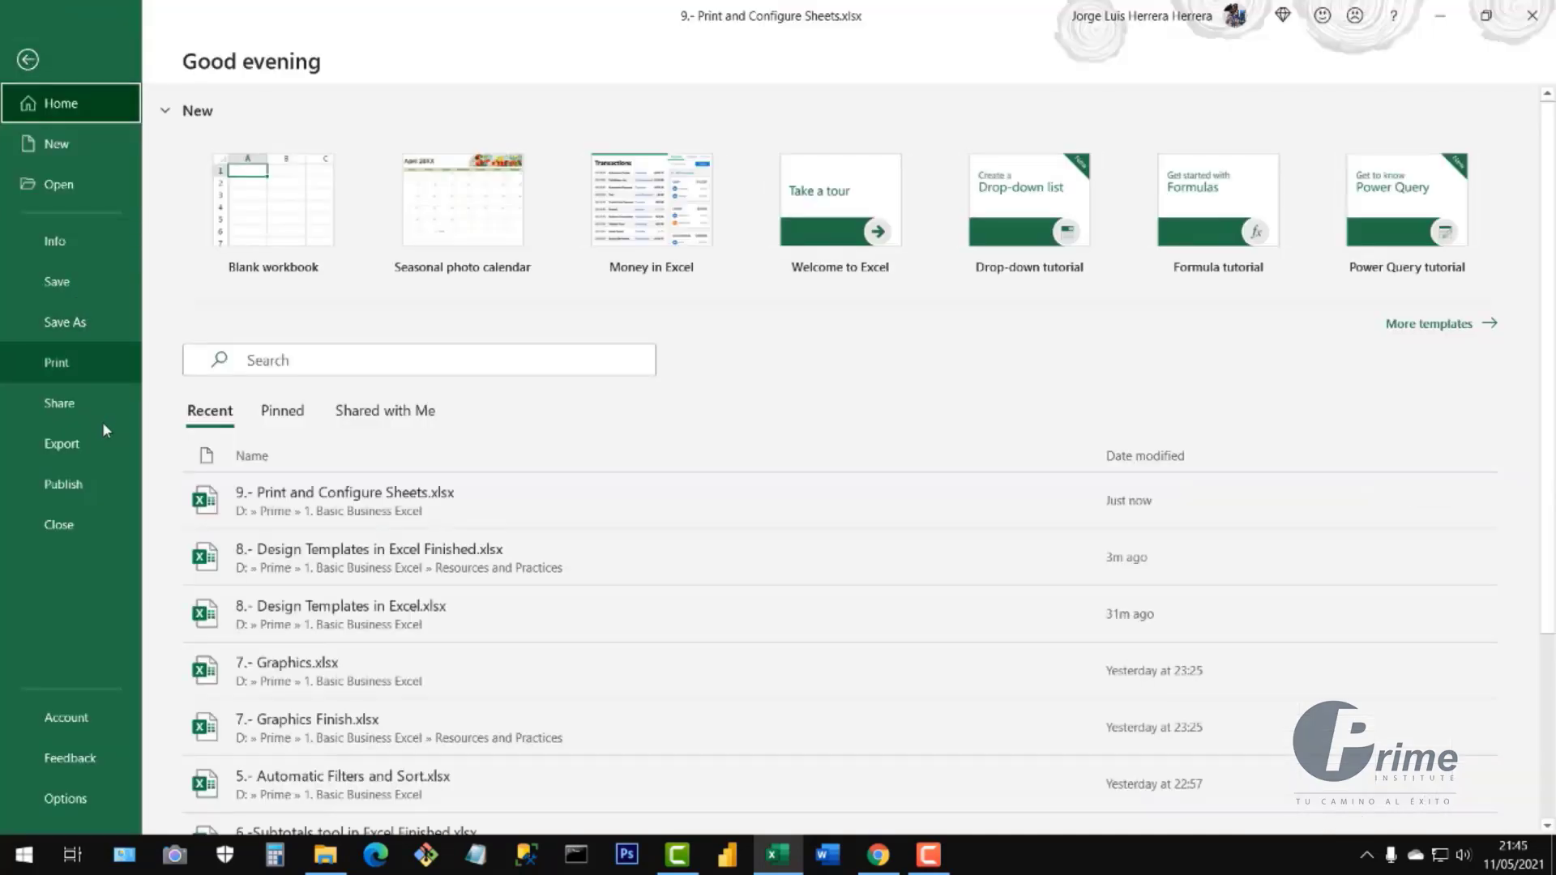
left_click(55, 363)
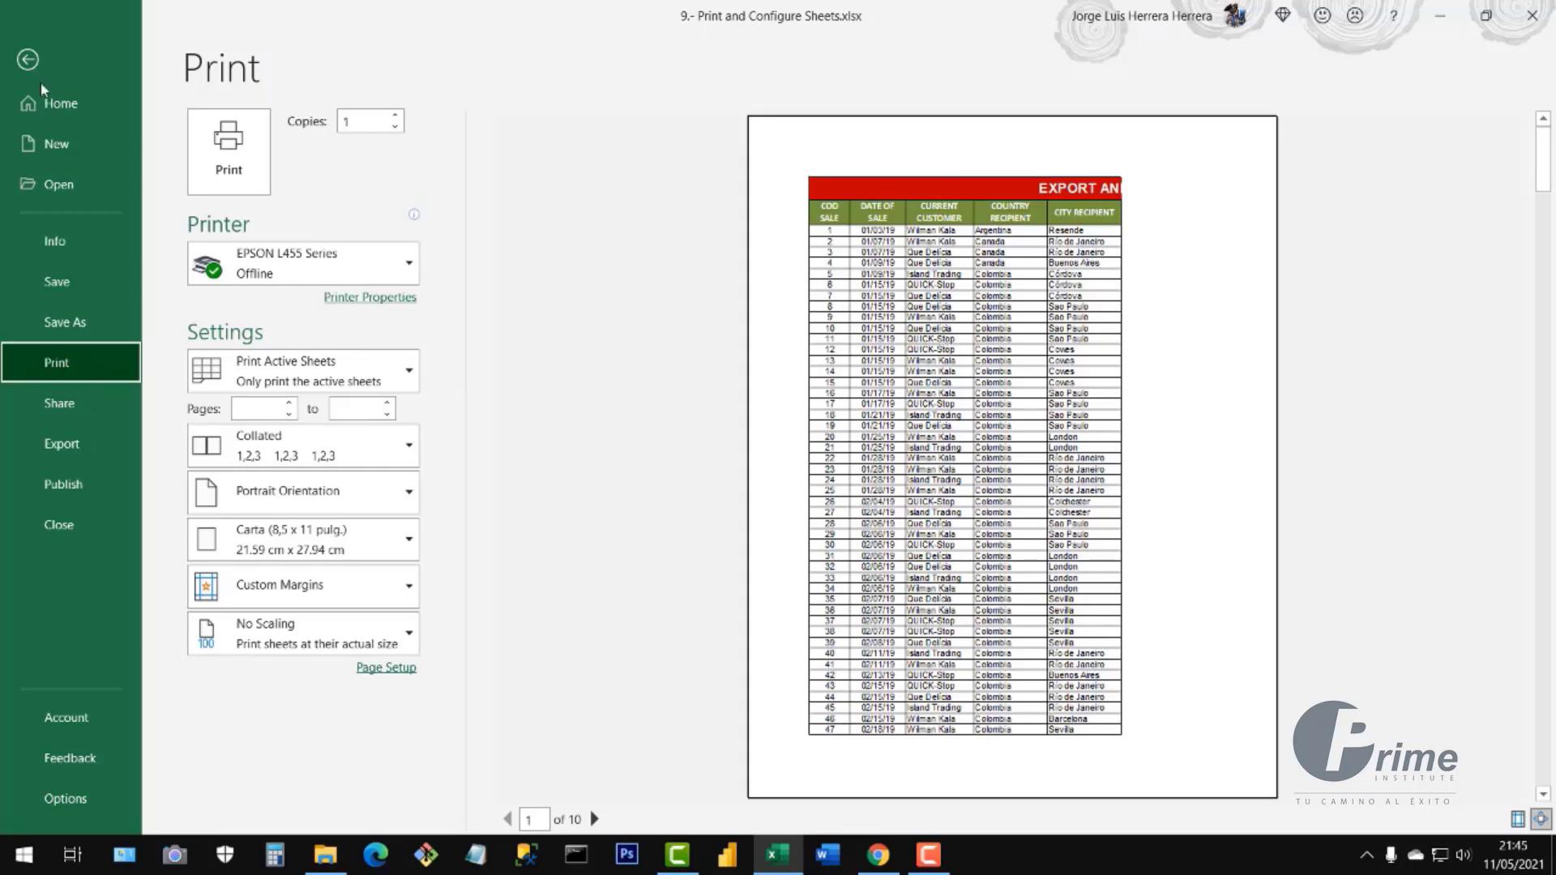
left_click(28, 60)
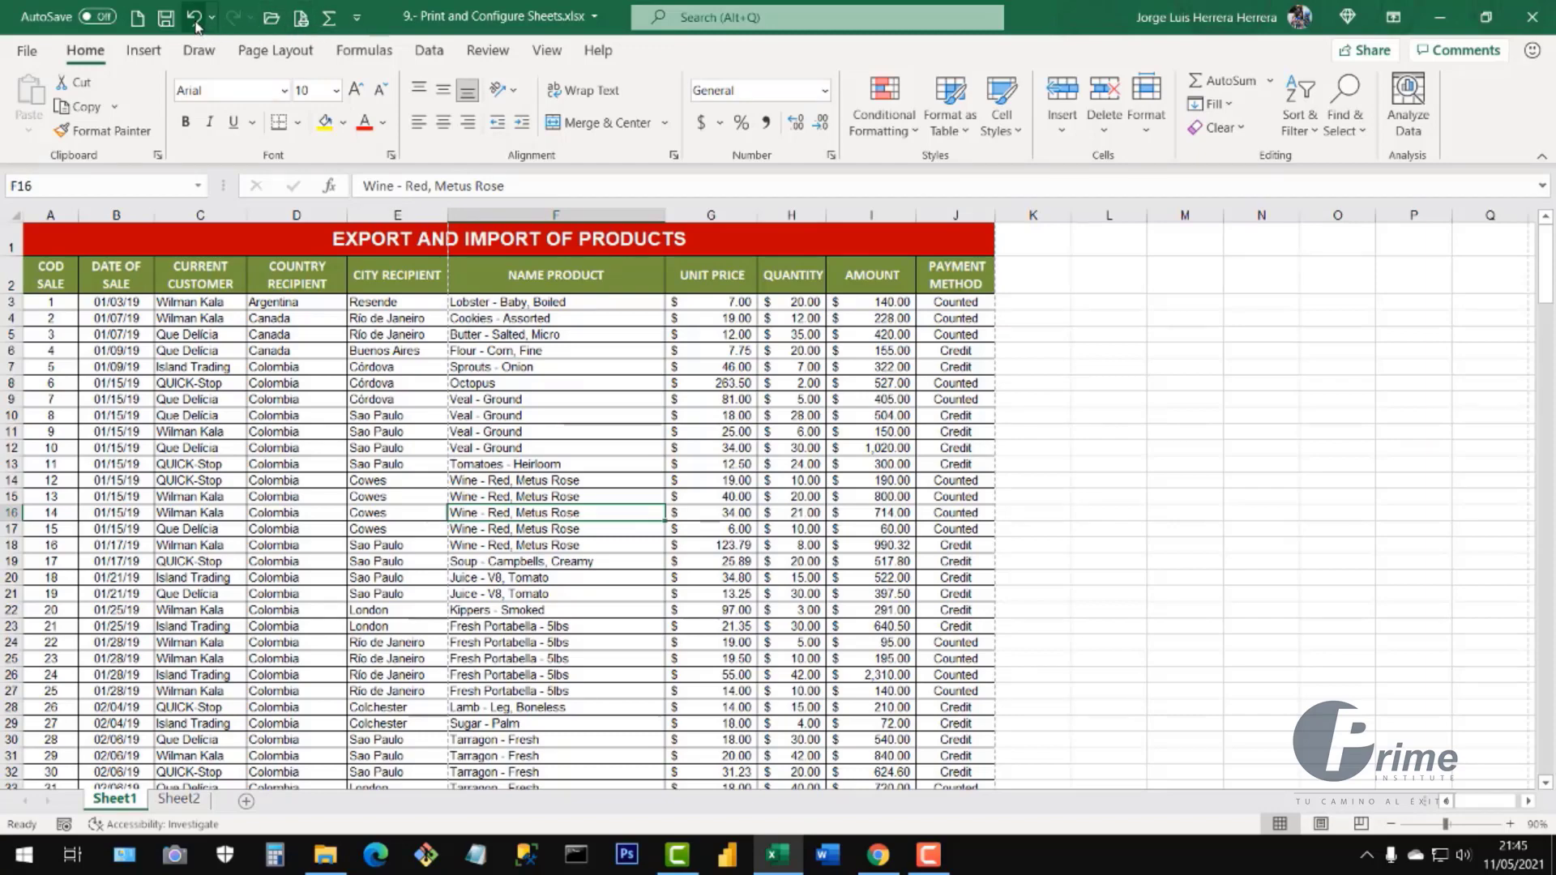
left_click(300, 19)
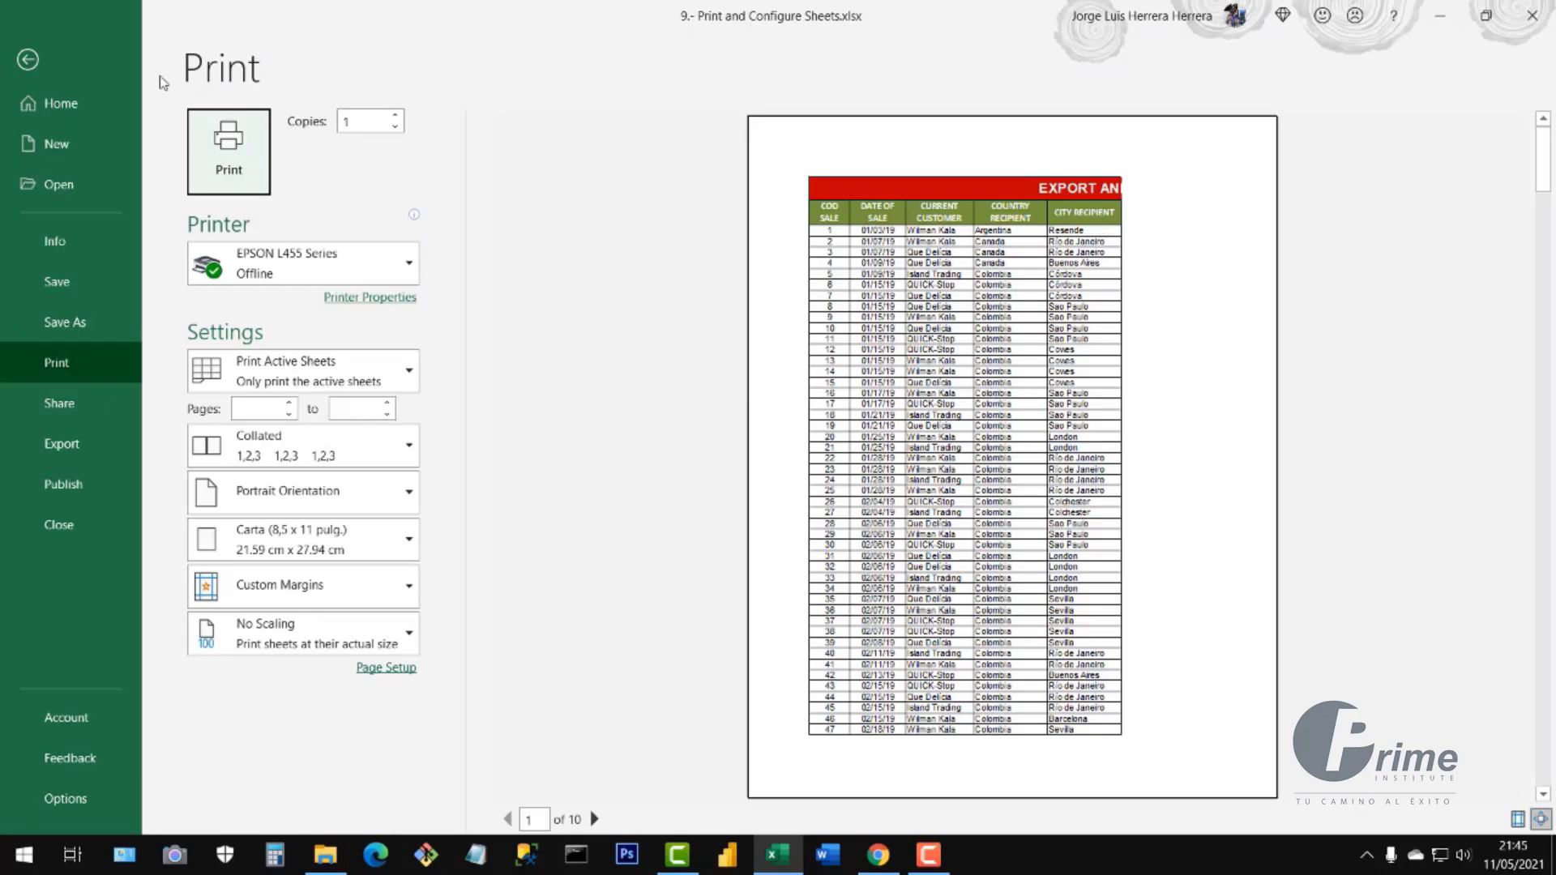
left_click(28, 59)
left_click(560, 465)
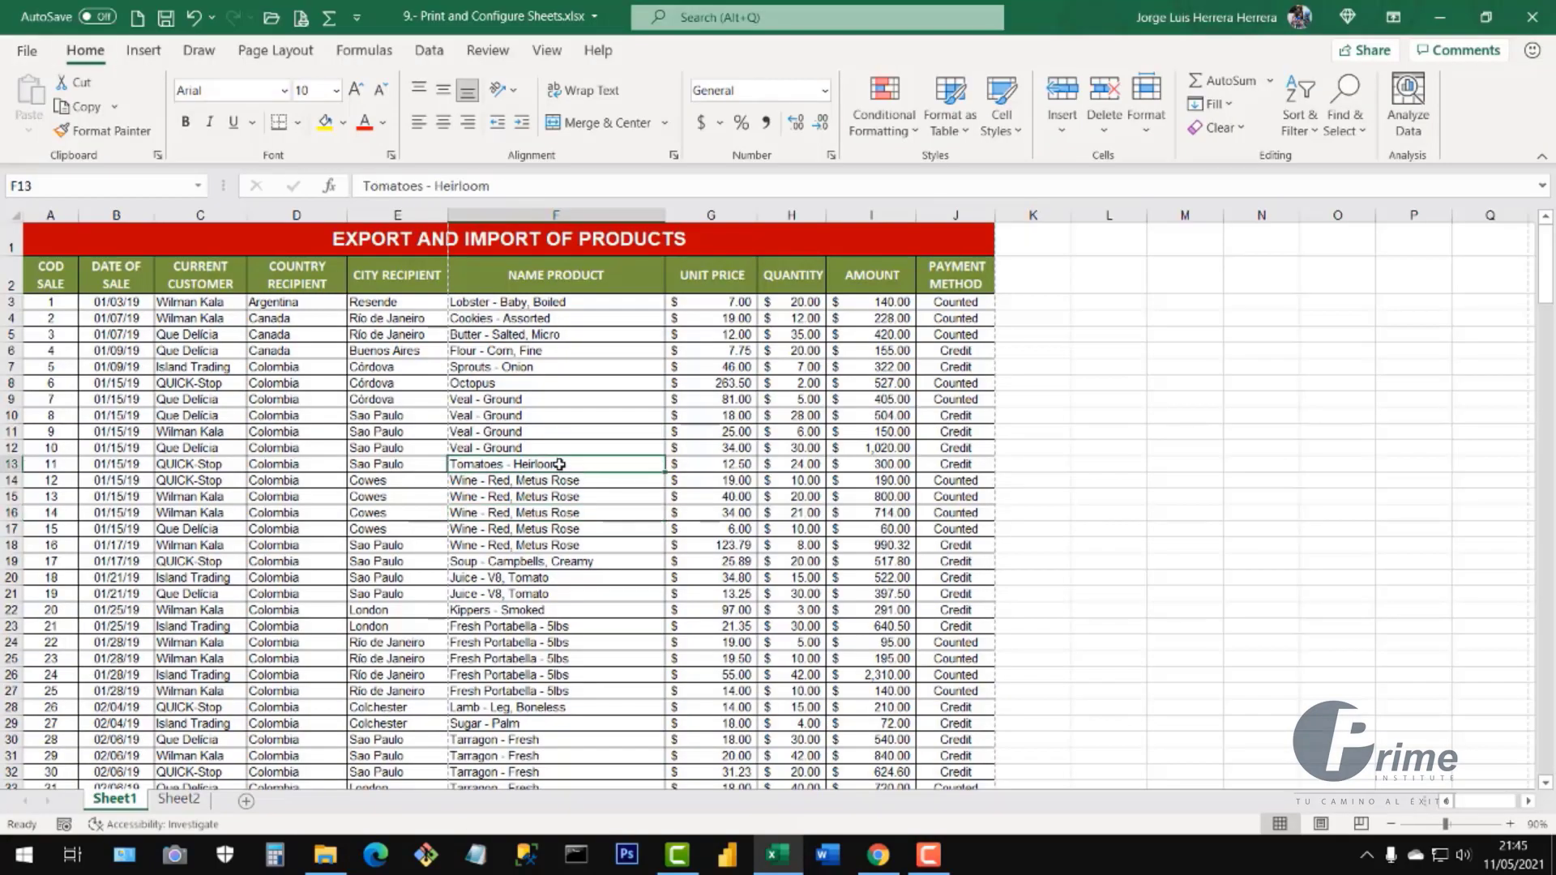
left_click(551, 402)
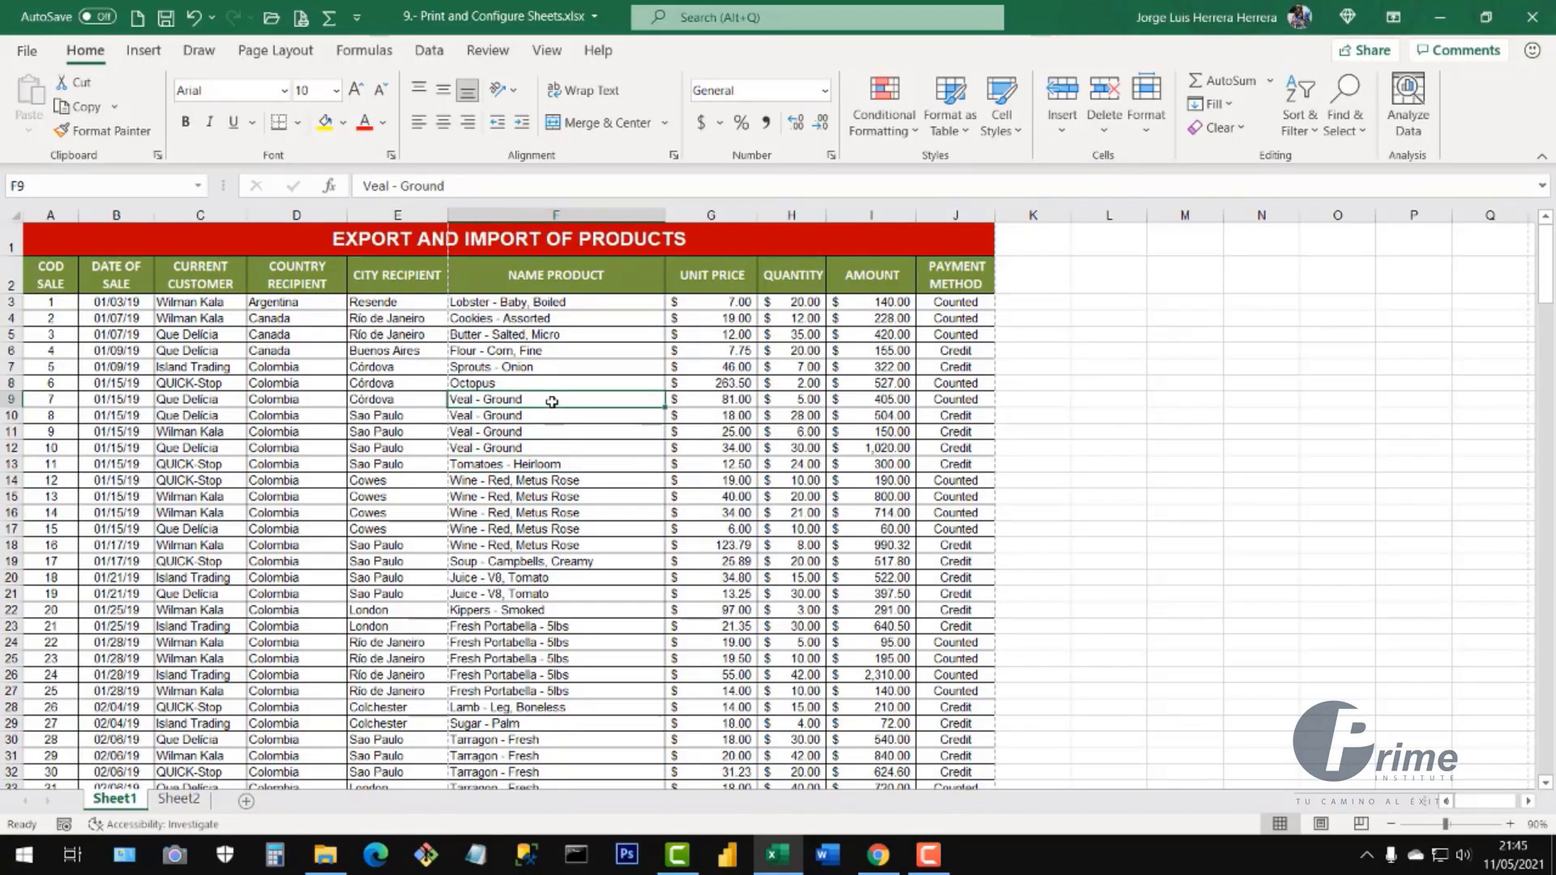
key("ctrl+p")
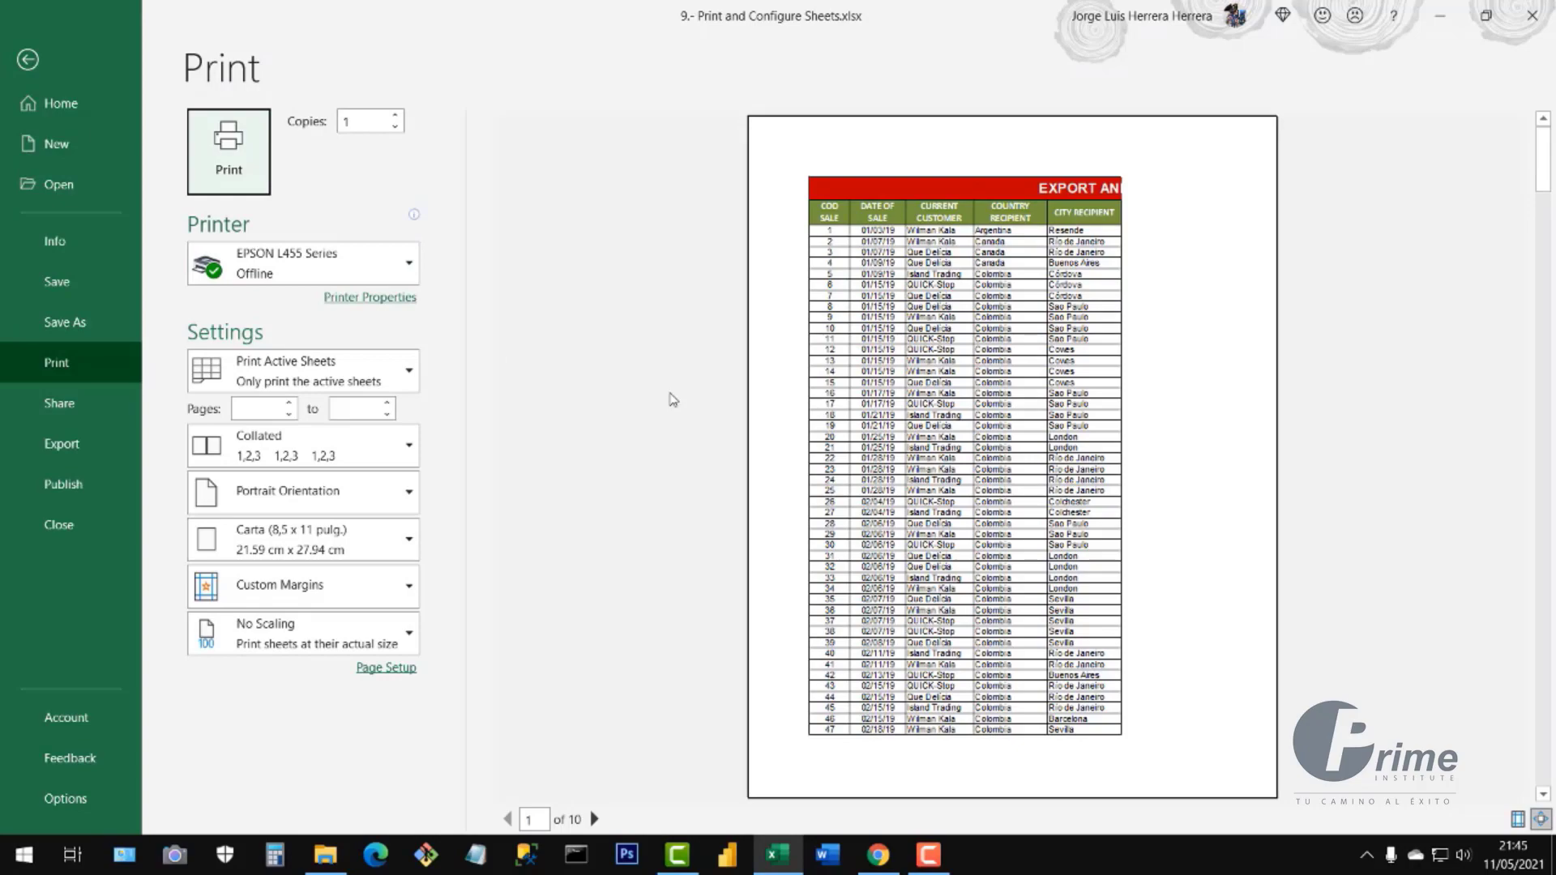
key("Escape")
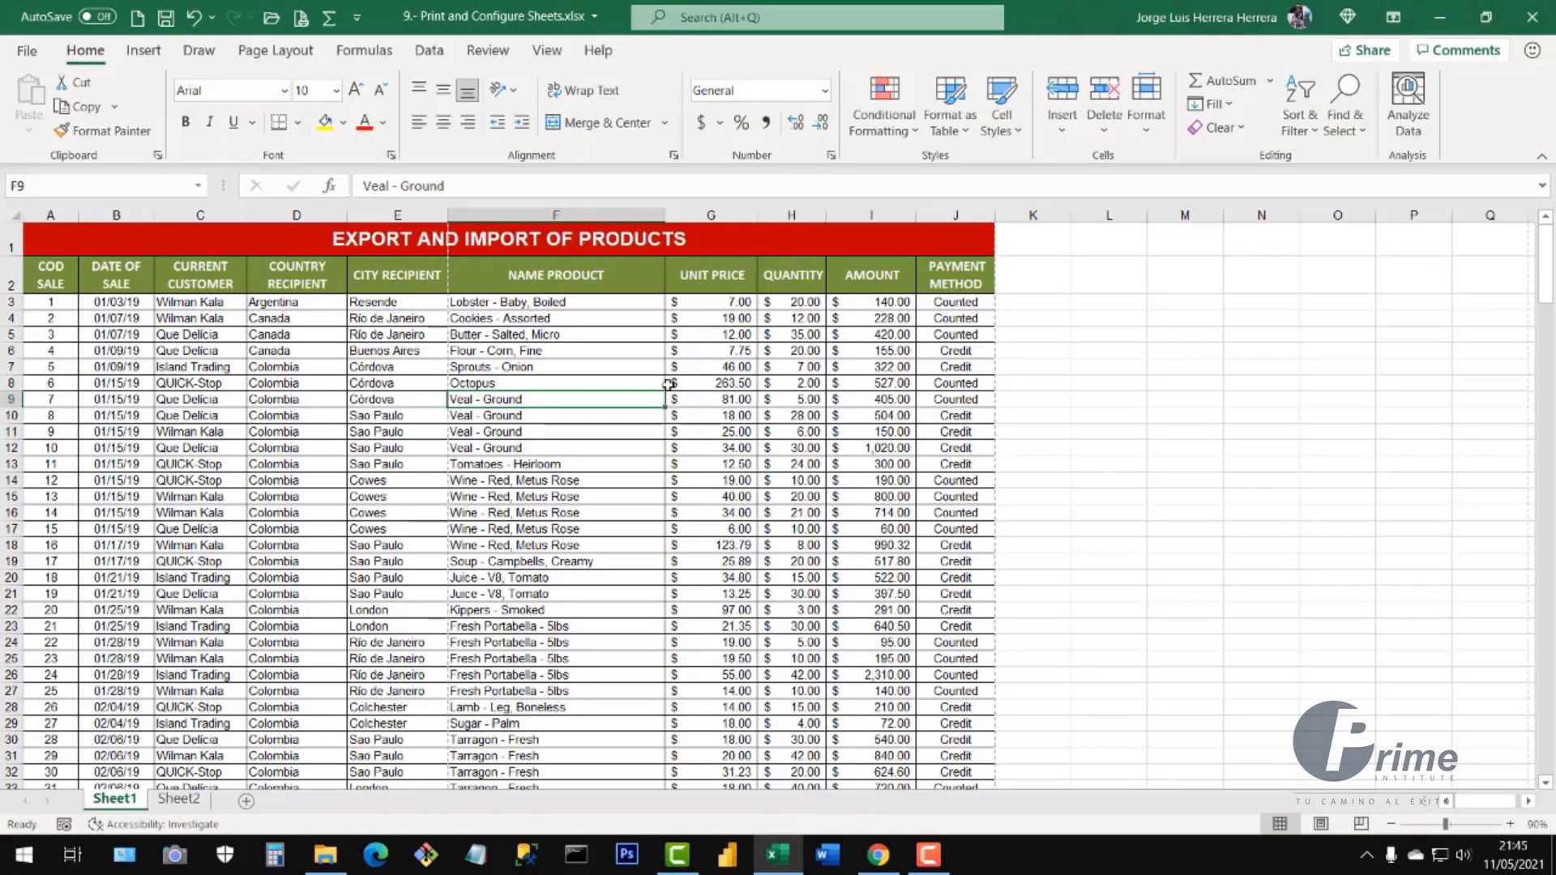
key("ctrl+p")
key("Escape")
- Open the print settings, compare the A4 and Carta (8,5 x 11 pulg.) paper sizes, and set the paper to A4 (210 x 297 mm)
key("ctrl+p")
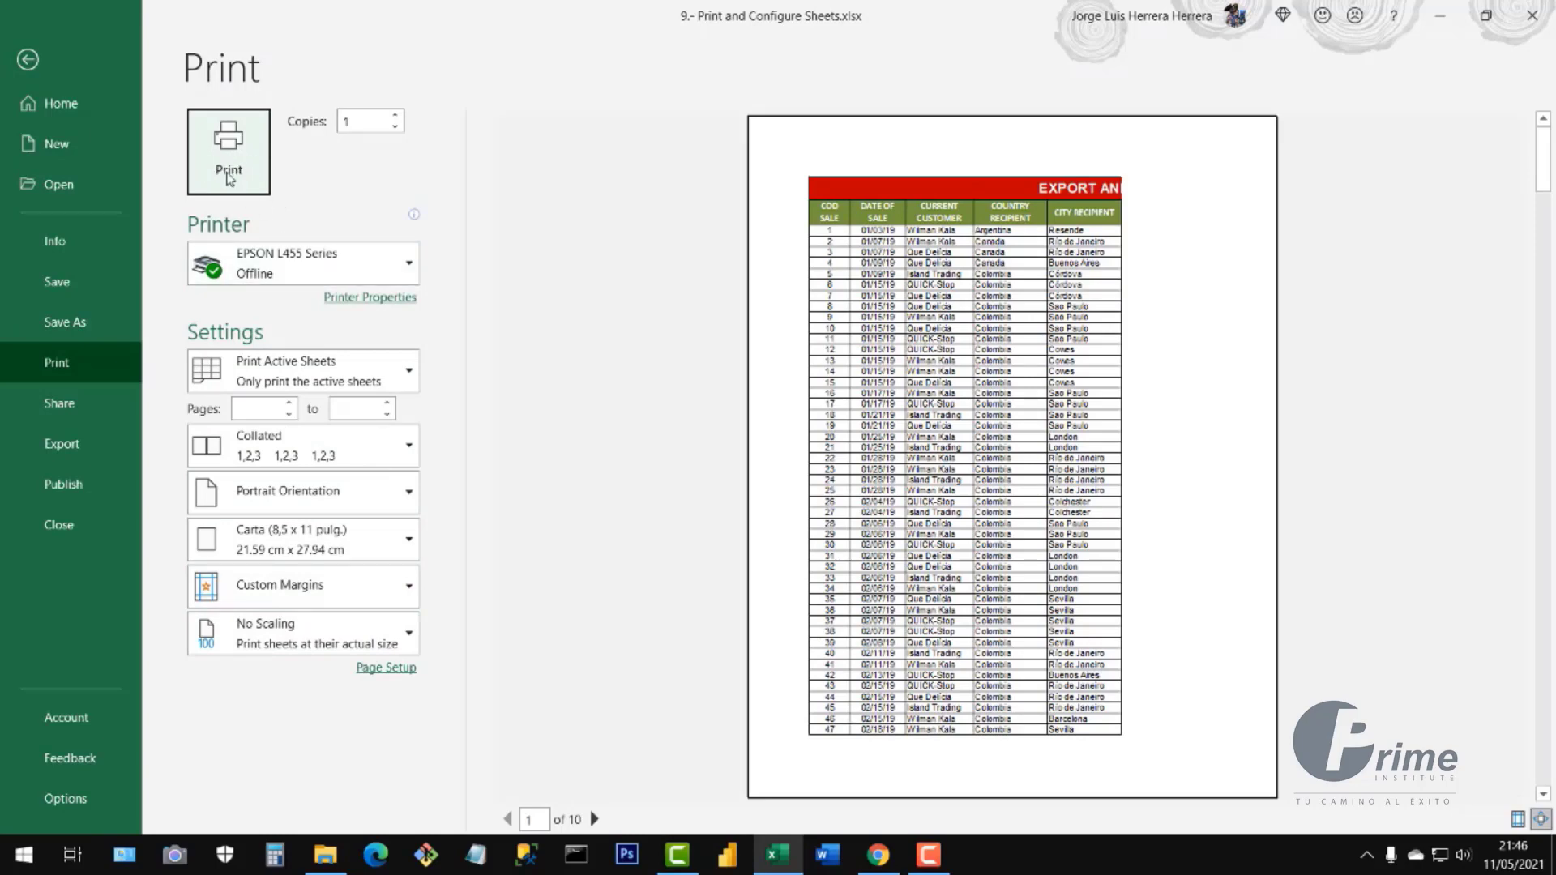
left_click(409, 547)
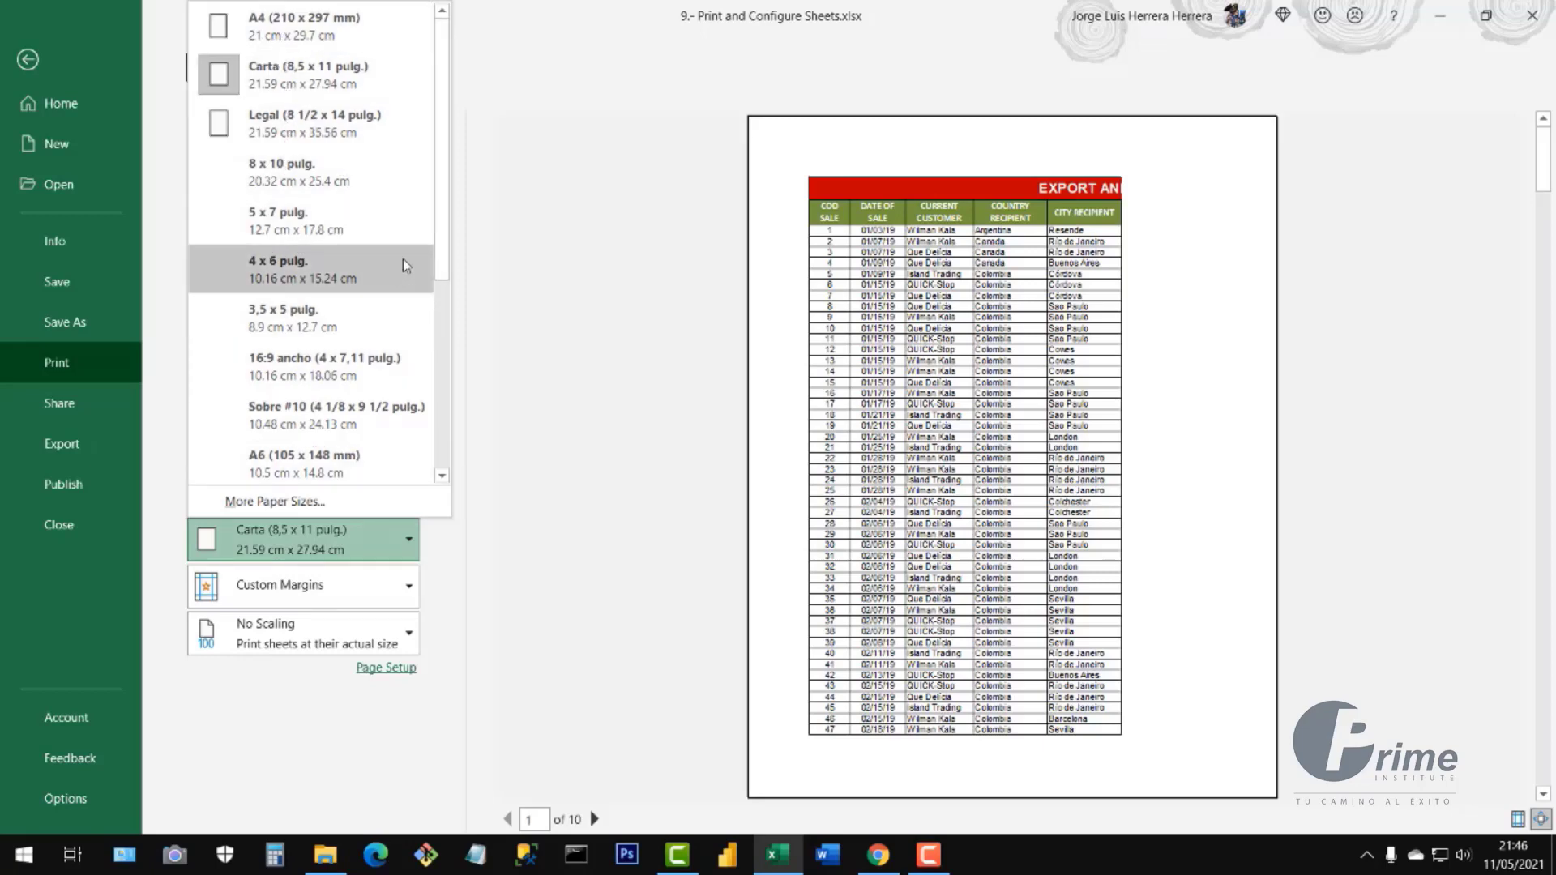
left_click_drag(444, 264, 433, 219)
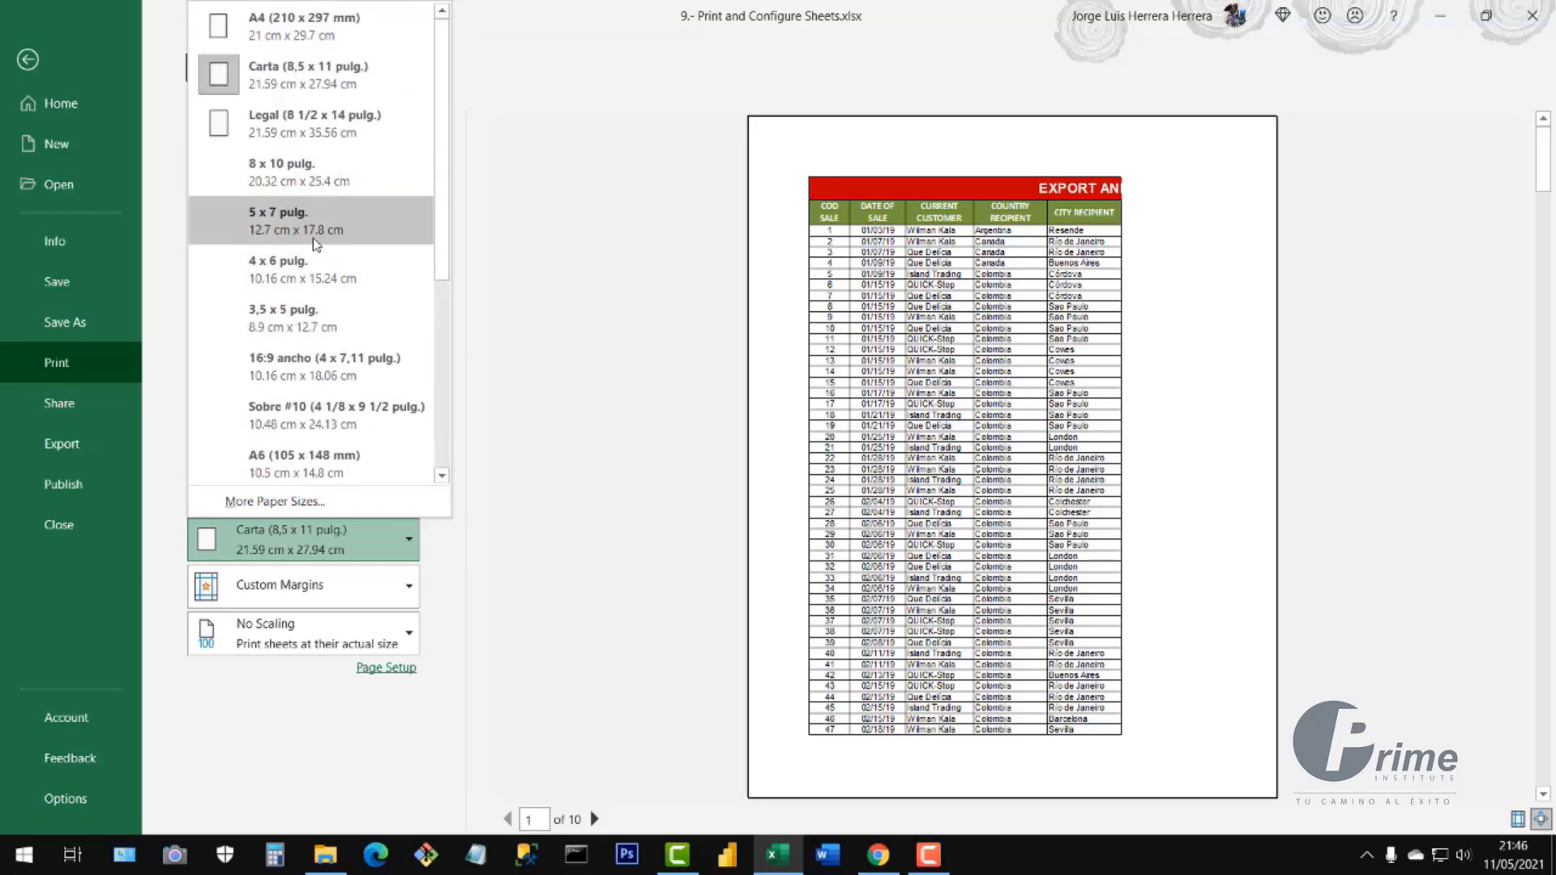
left_click(264, 31)
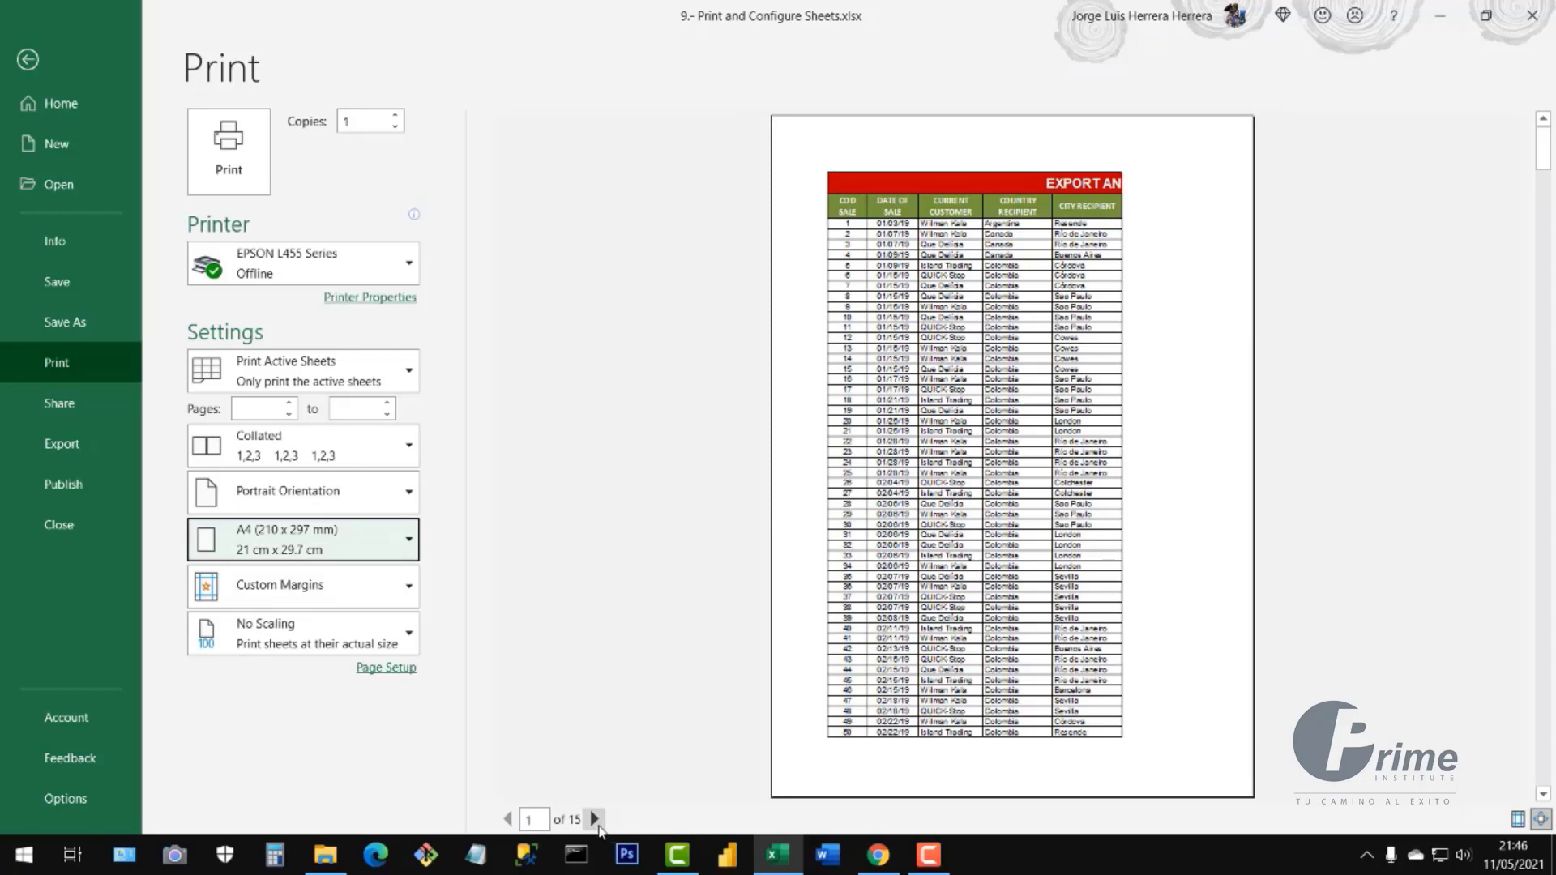
left_click(376, 548)
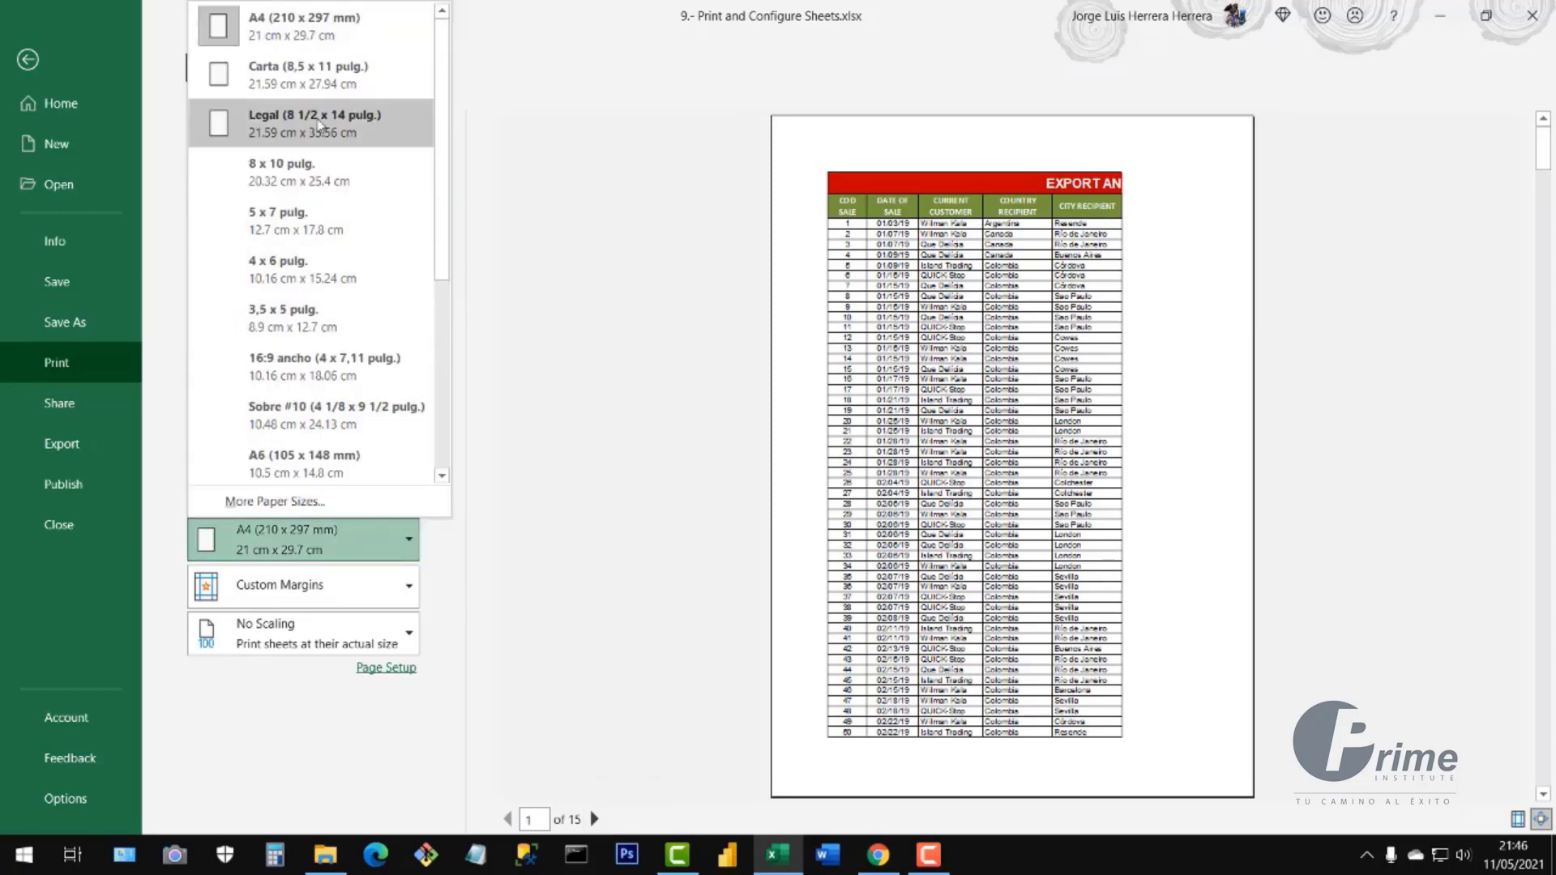
left_click(278, 78)
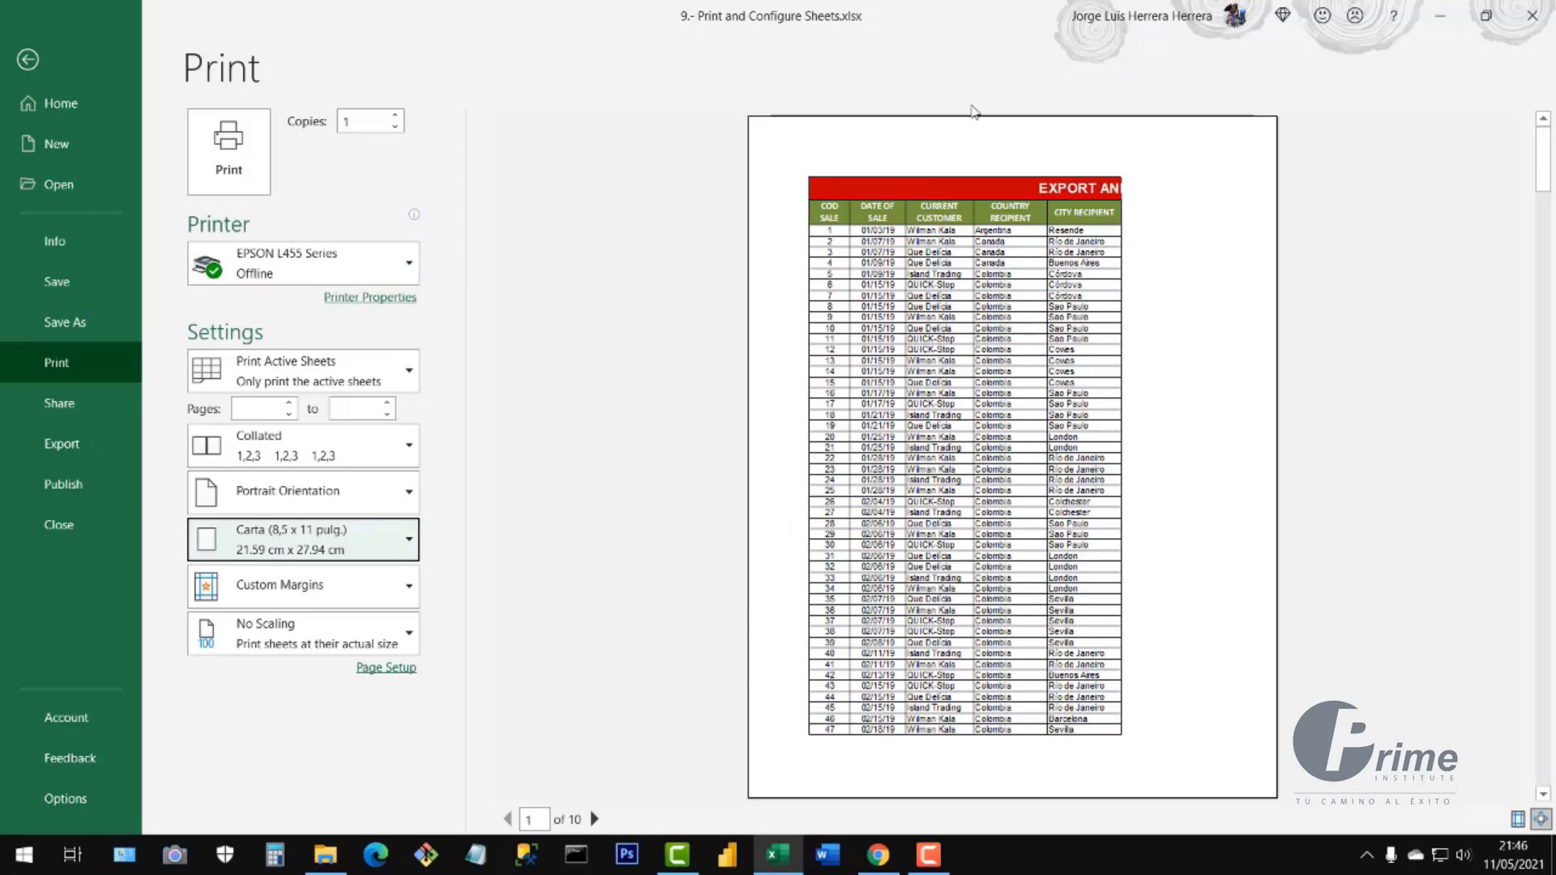
left_click(392, 551)
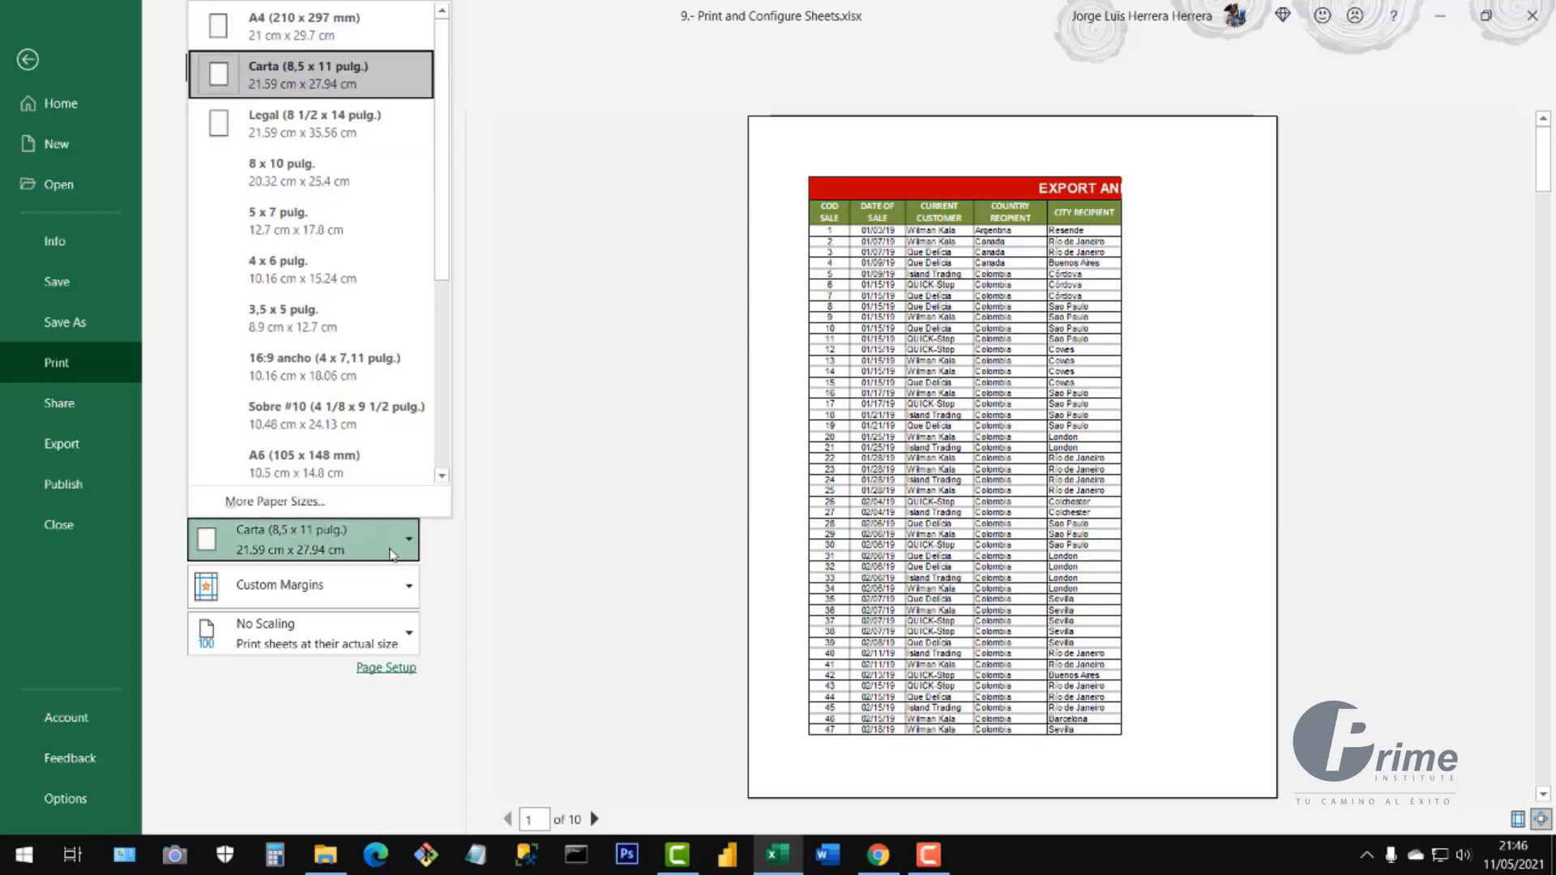
left_click(305, 45)
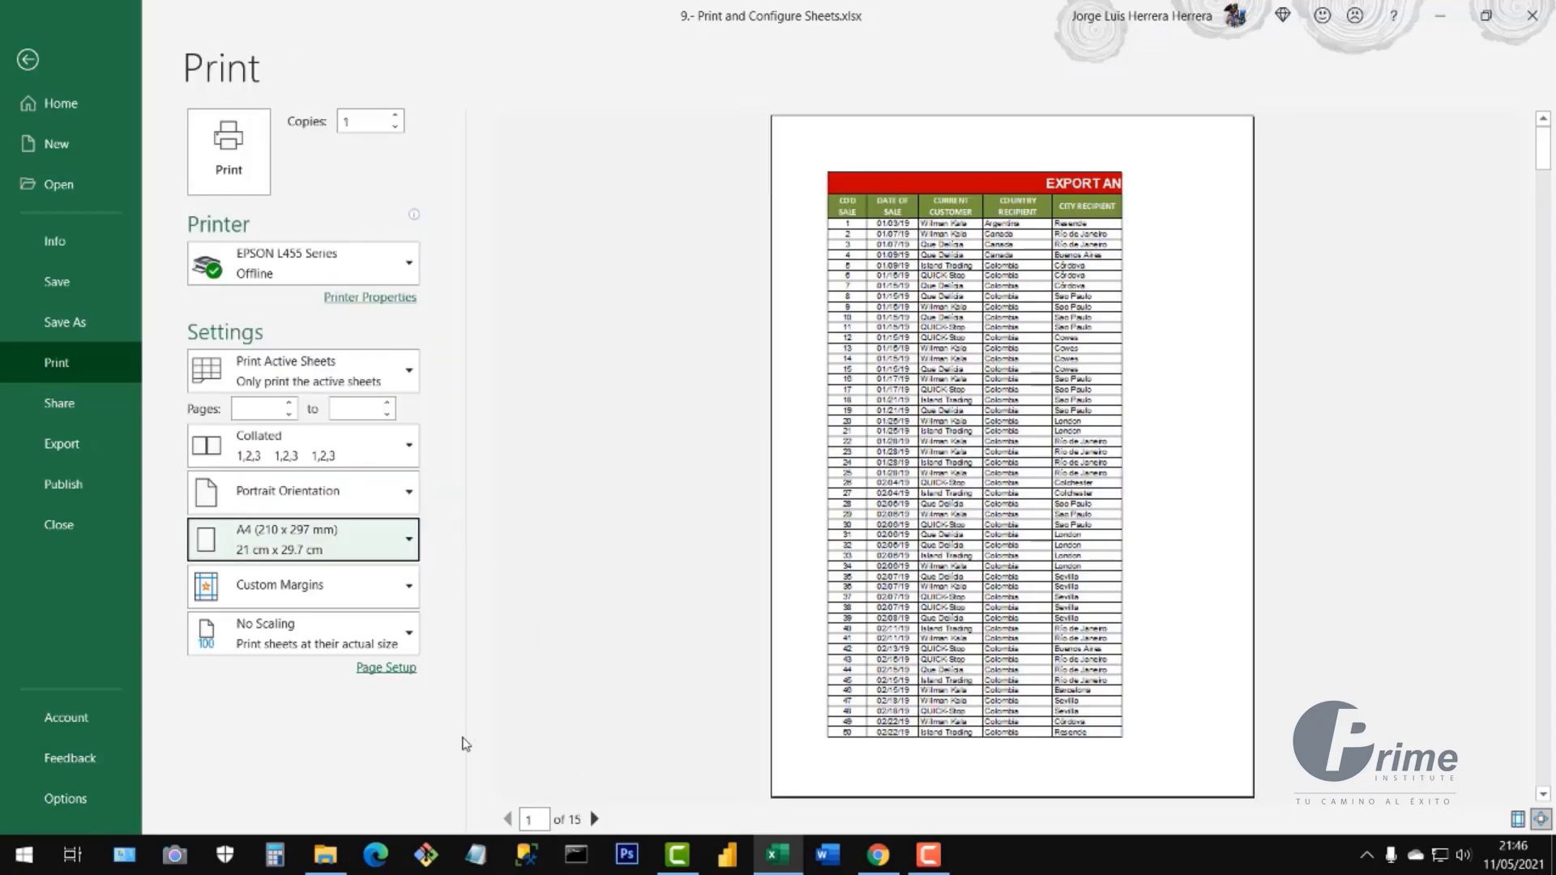
- Try Landscape Orientation for the Sheet1 printout and switch back to Portrait Orientation
left_click(363, 504)
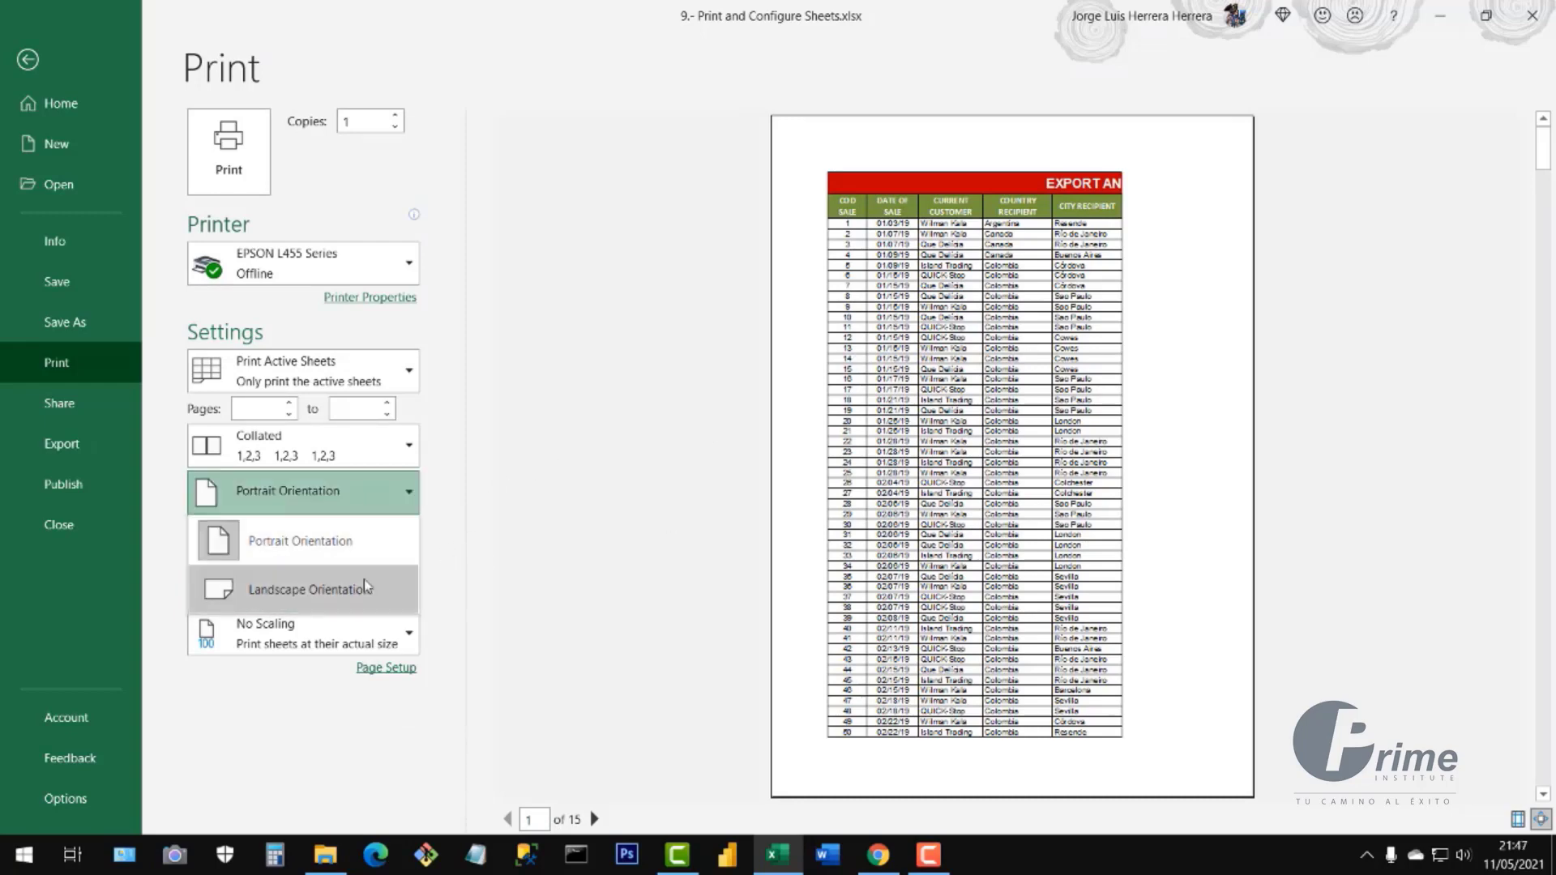
left_click(297, 596)
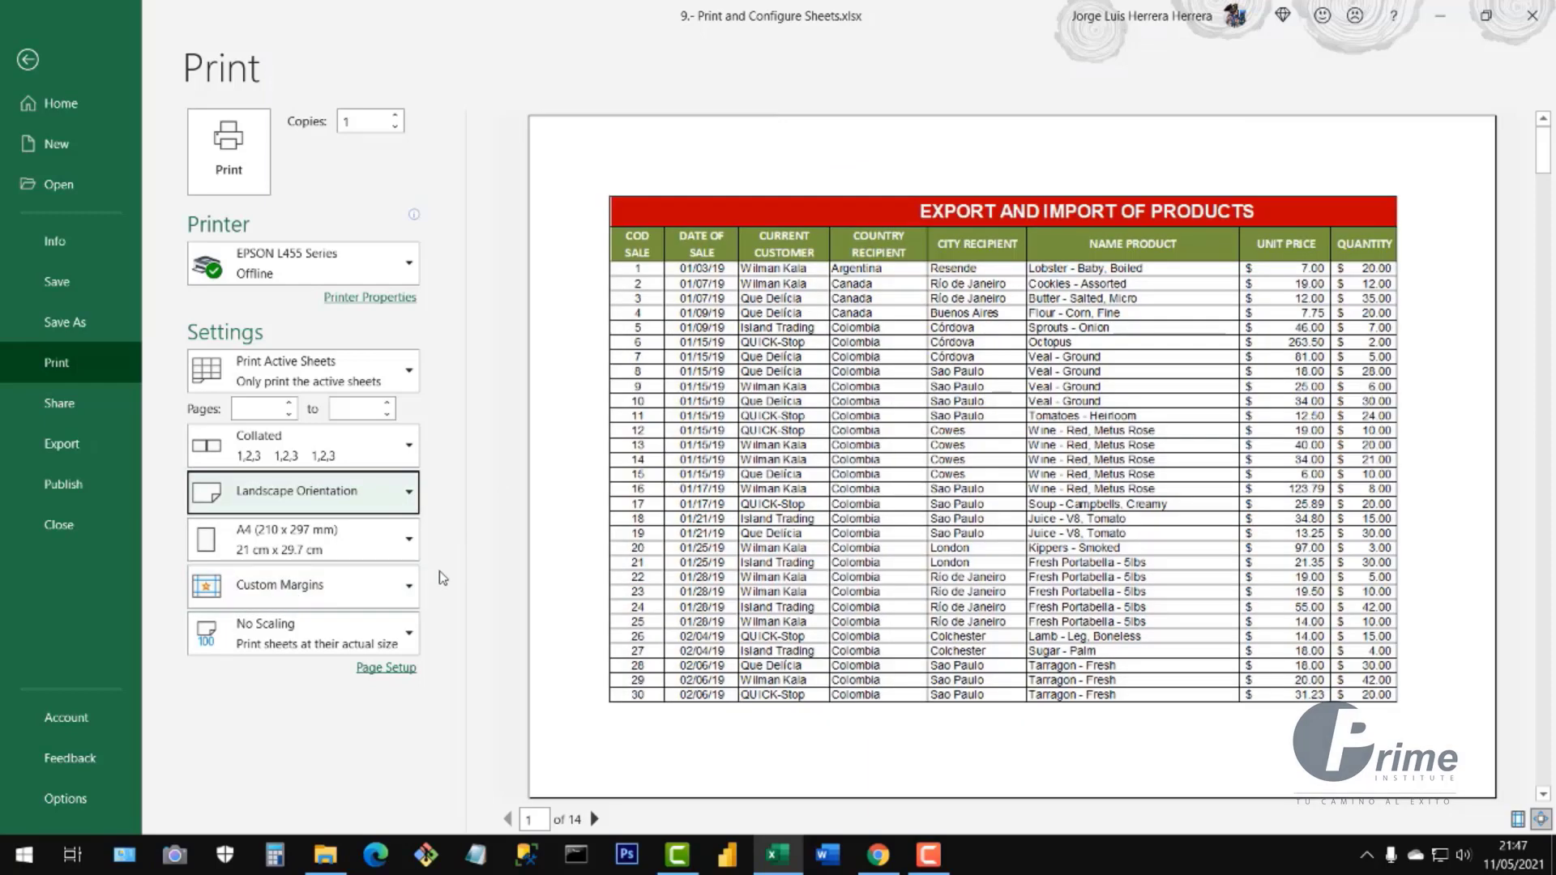
left_click(405, 501)
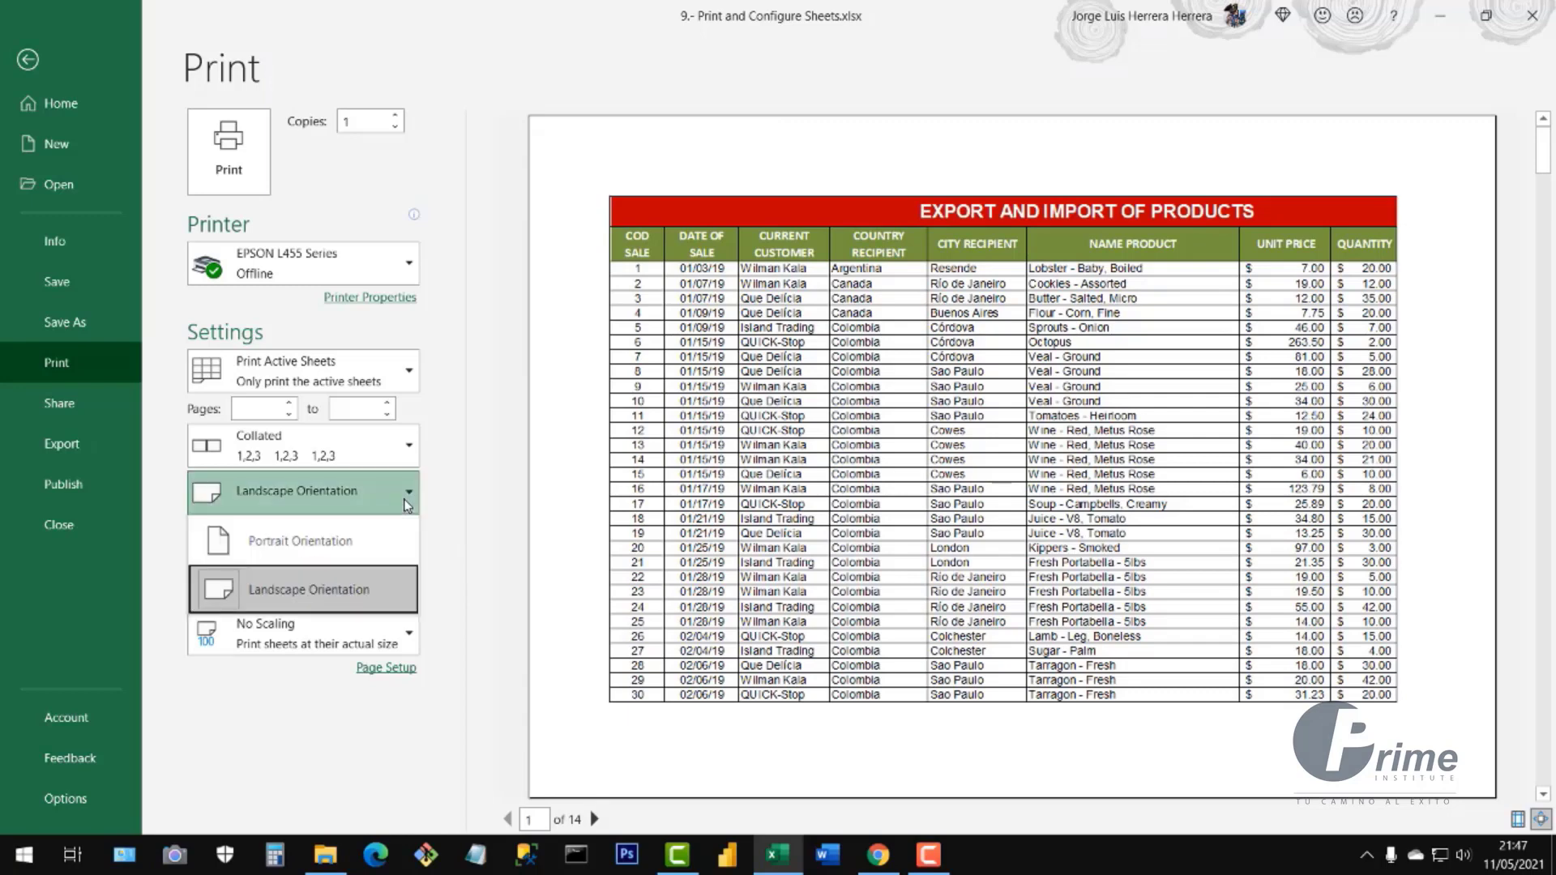
left_click(322, 550)
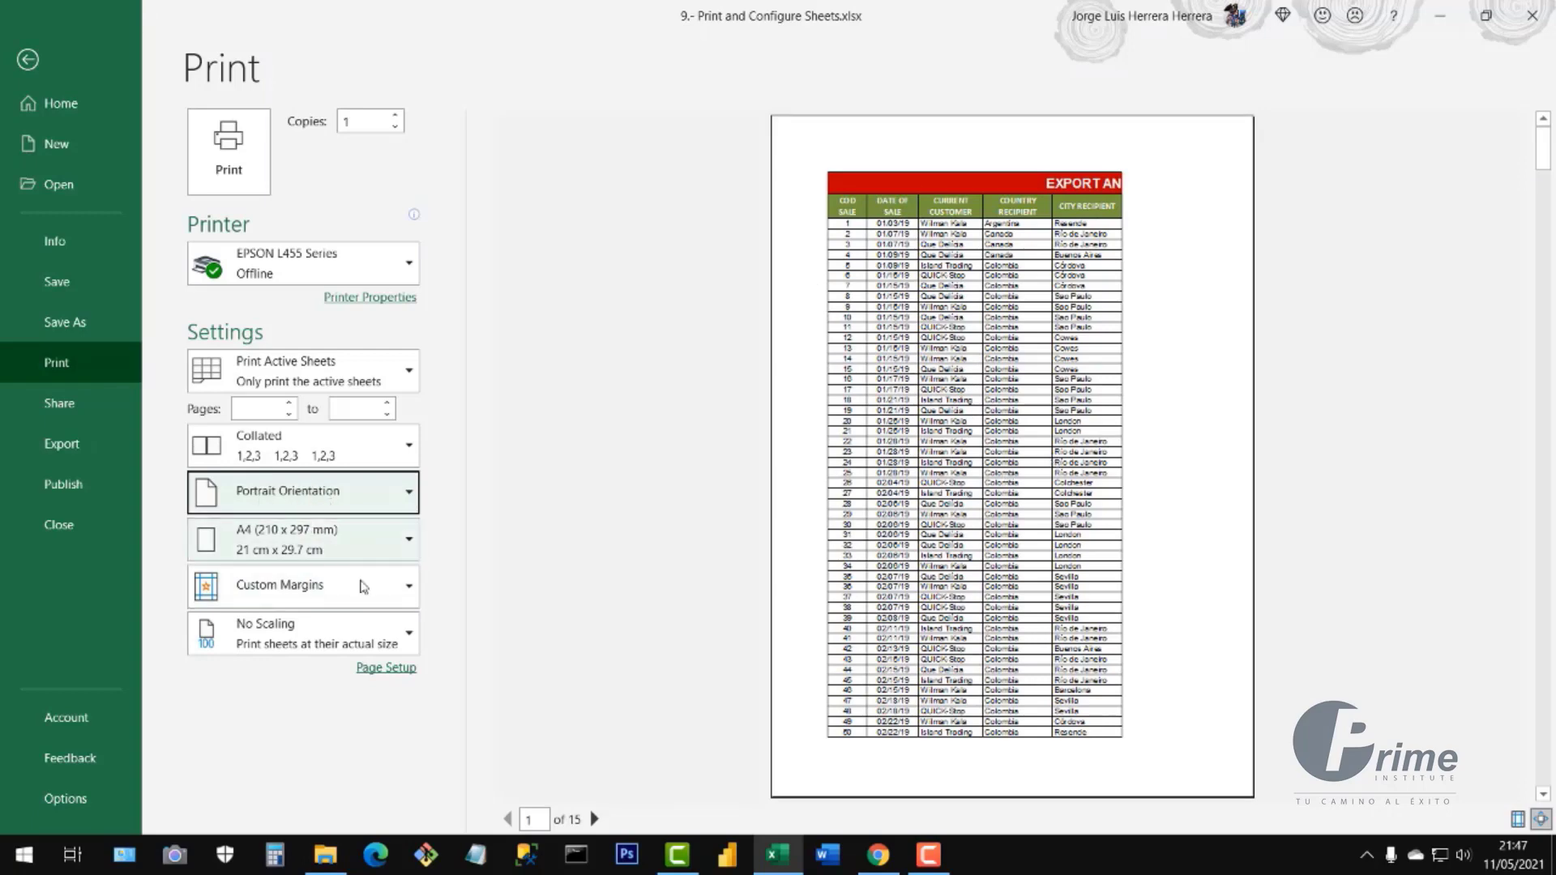
- Try the Normal and Wide margin presets for the printout, and set the margins to Narrow
left_click(403, 603)
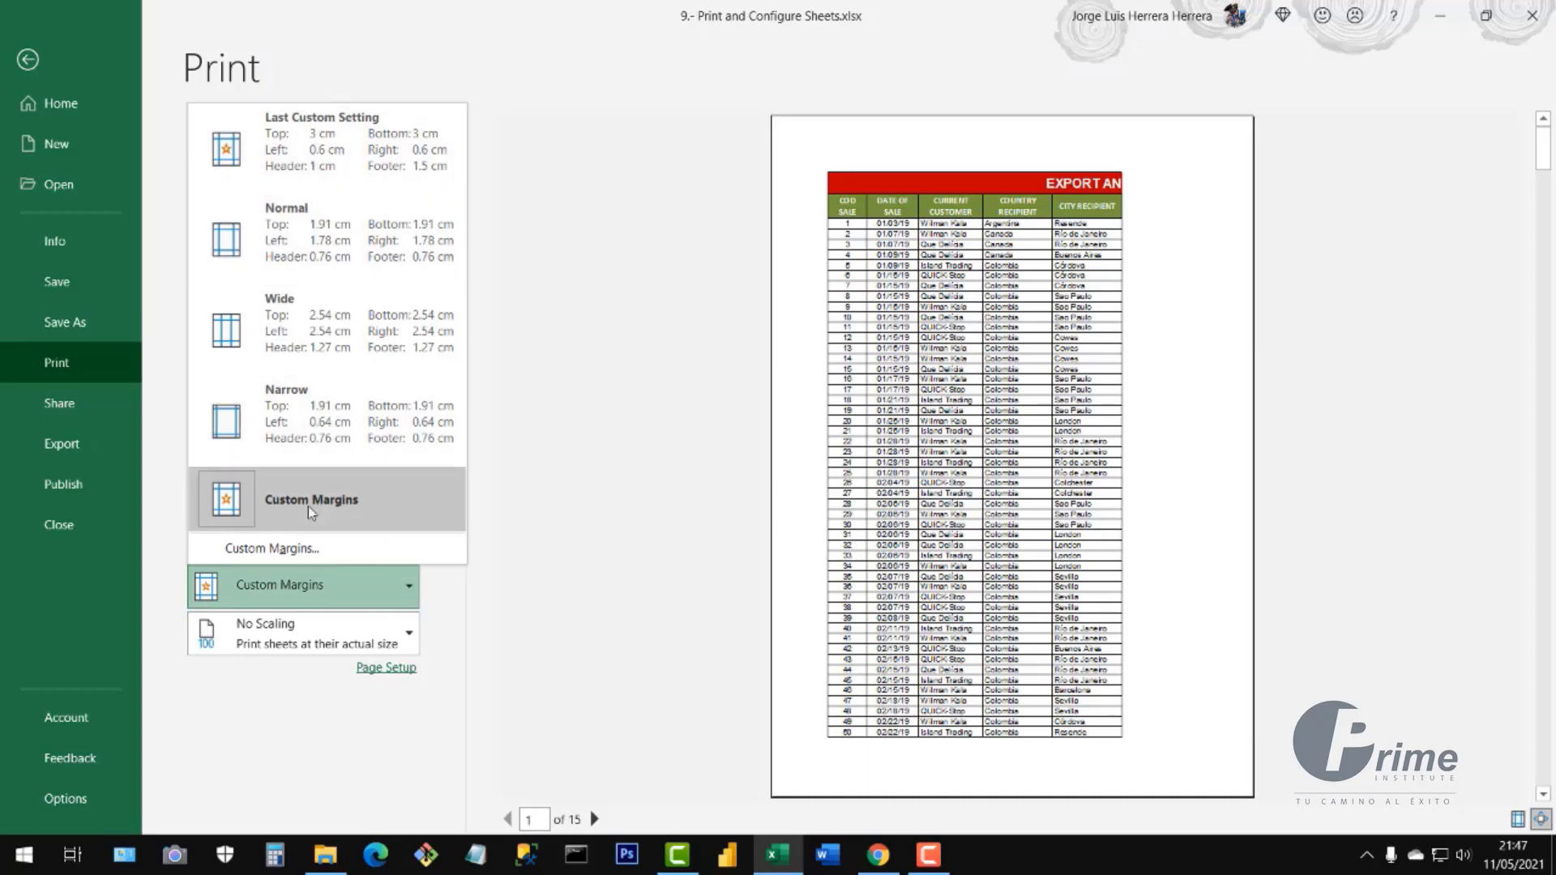
left_click(308, 236)
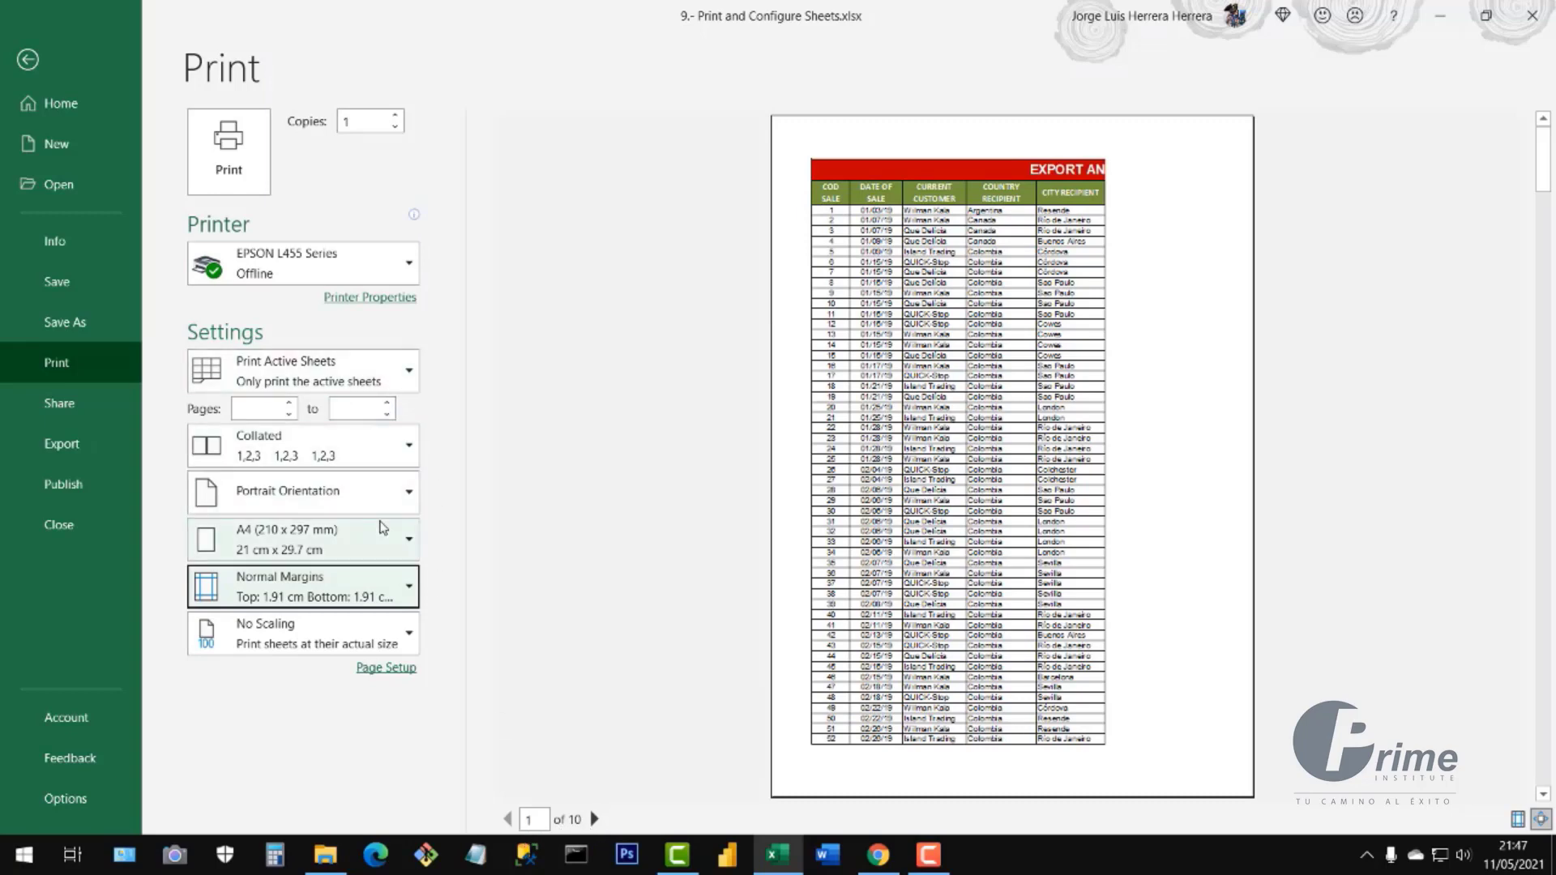
left_click(408, 590)
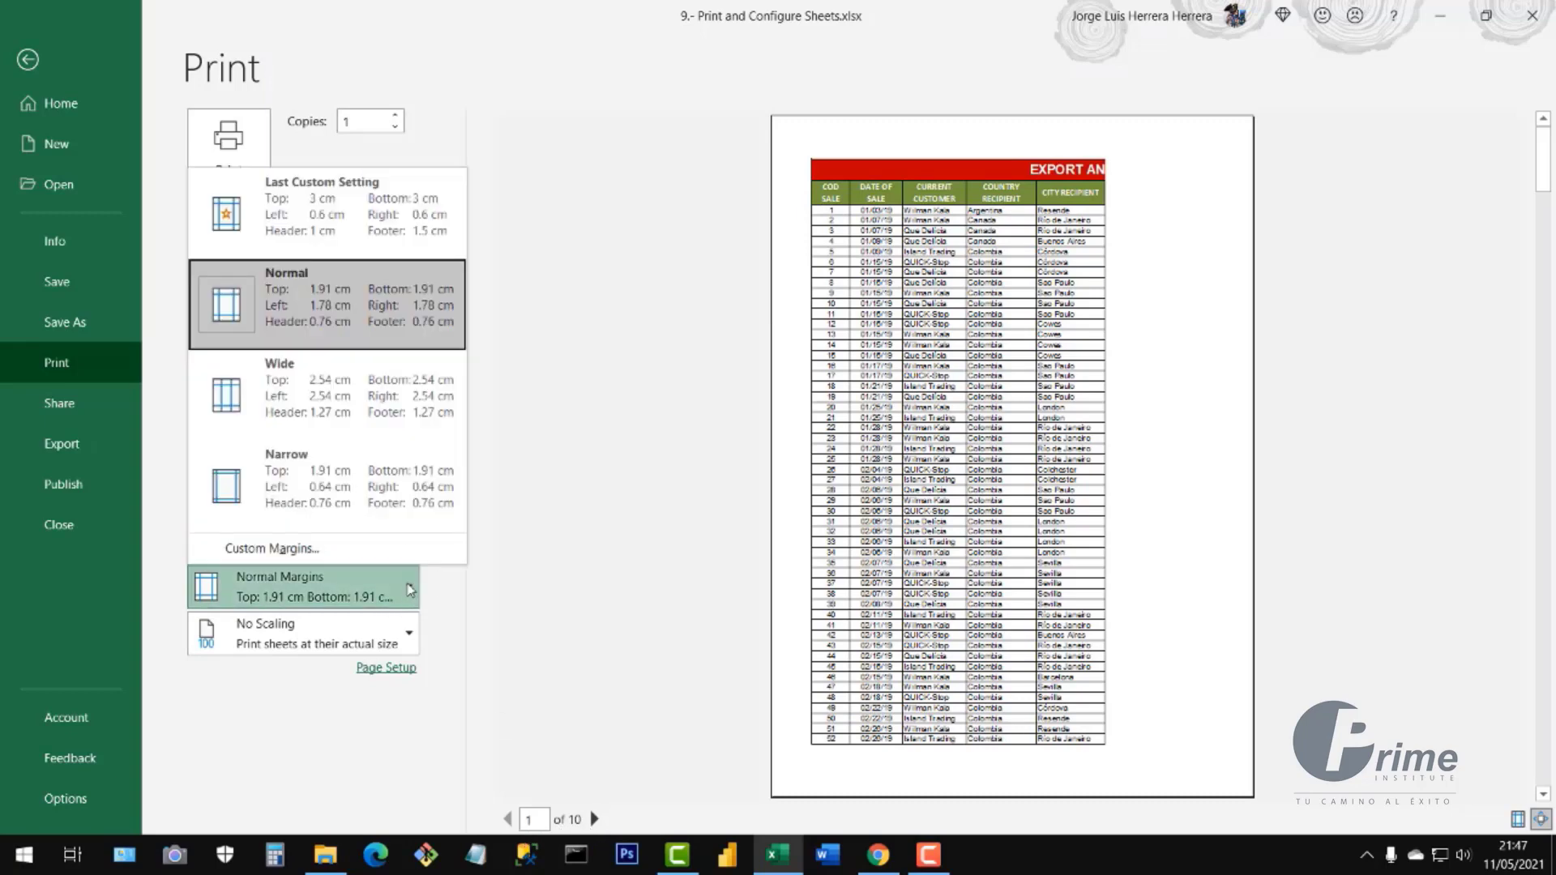
left_click(295, 394)
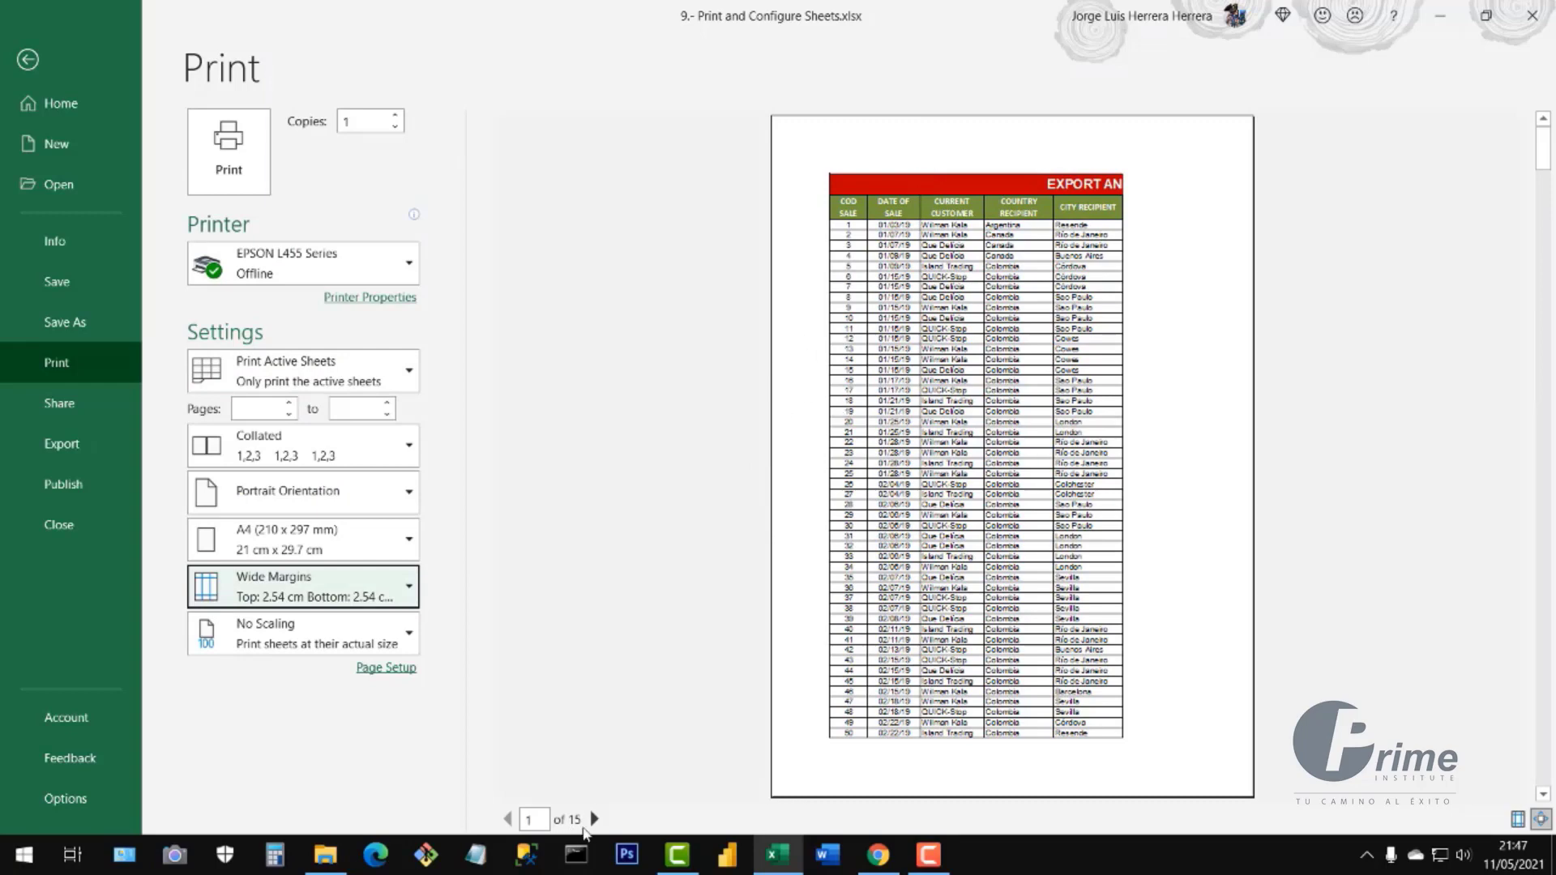
left_click(325, 598)
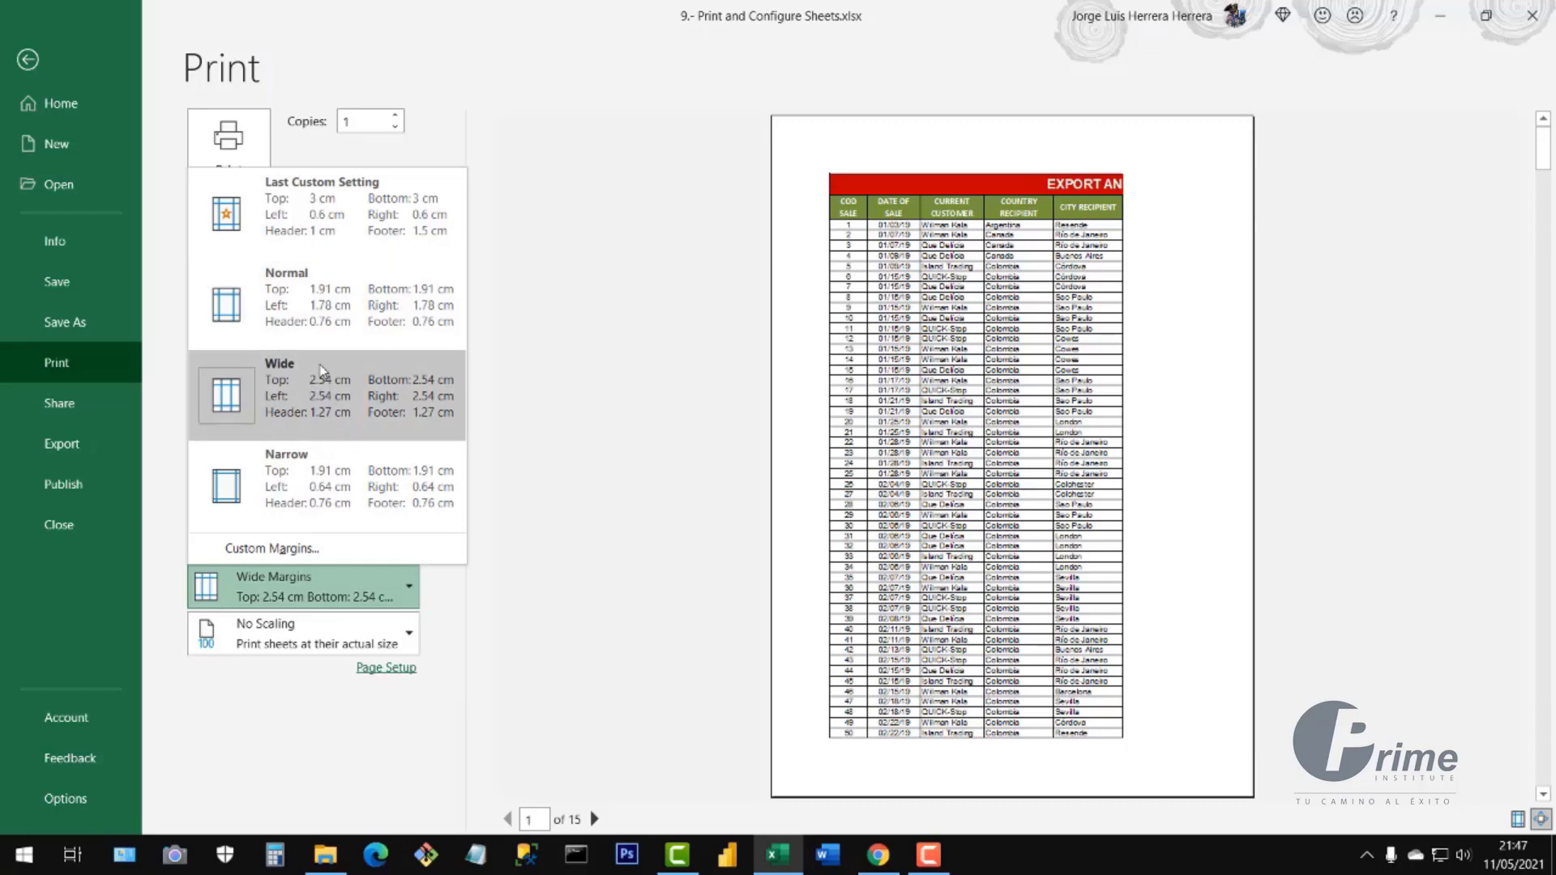
left_click(296, 490)
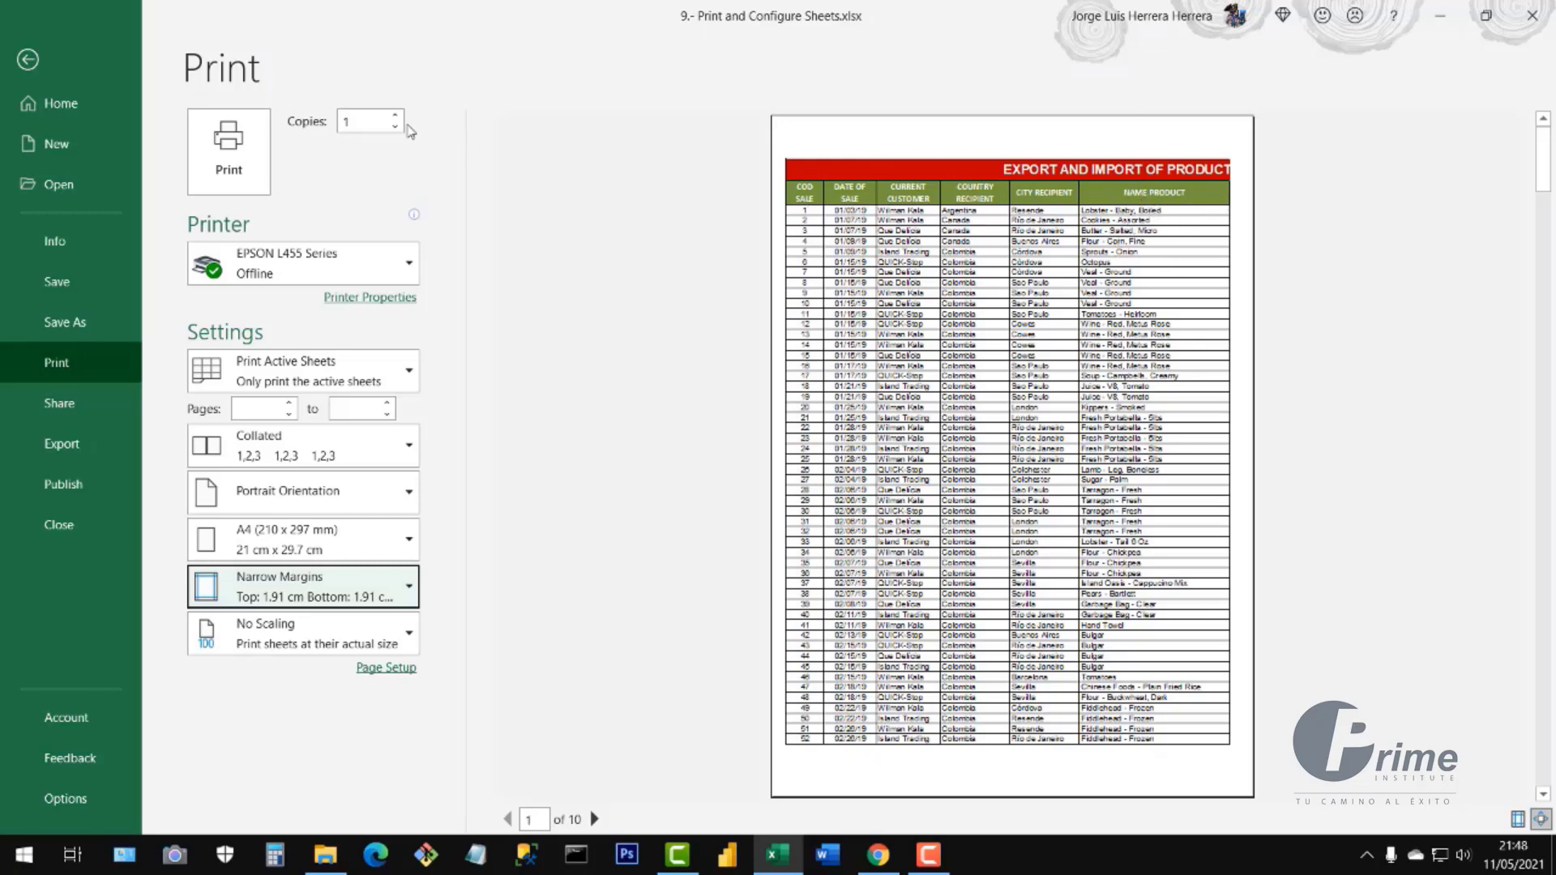
- Return to Sheet1 and check which columns fall beyond the page break, selecting UNIT PRICE through PAYMENT METHOD in G2:J20
left_click(28, 59)
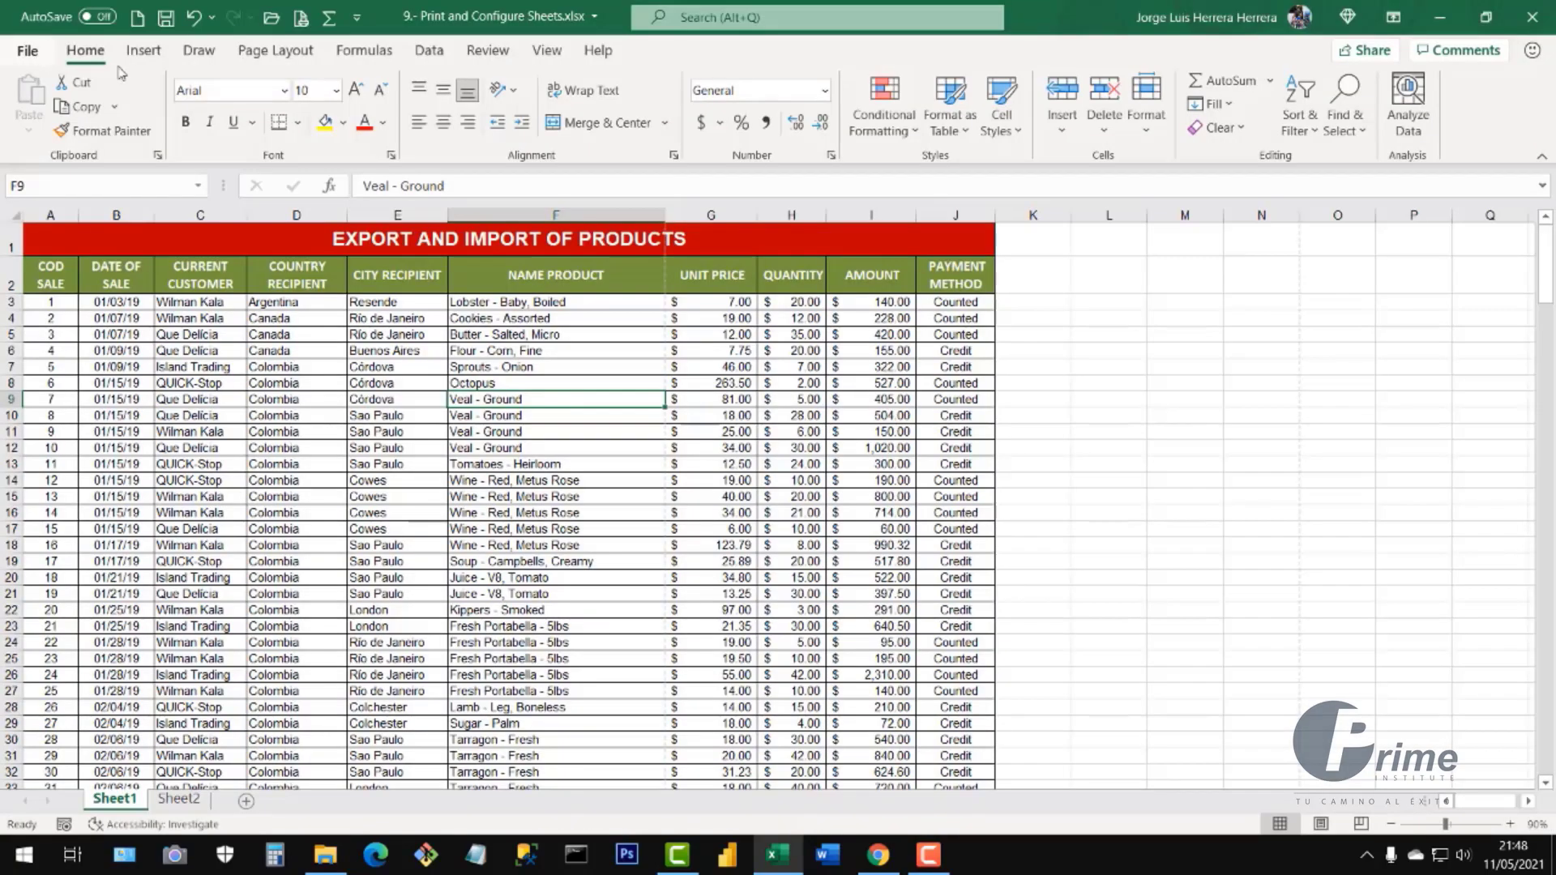
left_click_drag(591, 275, 605, 596)
left_click_drag(604, 428, 616, 649)
left_click(711, 275)
left_click_drag(883, 278, 956, 658)
left_click_drag(954, 569, 954, 577)
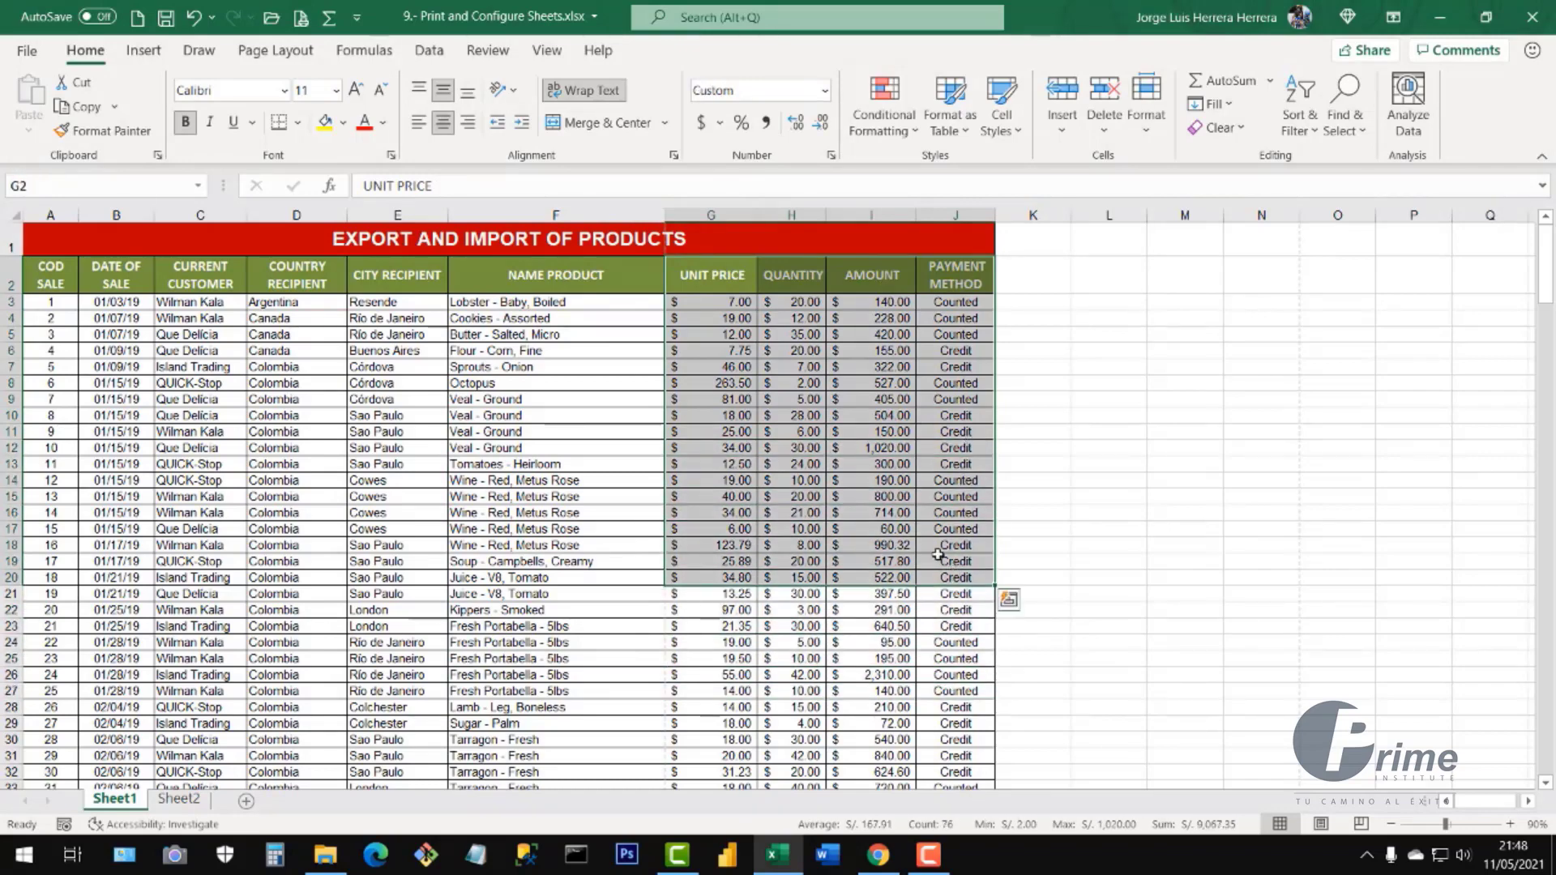
- Set the Sheet1 printout's scaling to Fit All Columns on One Page in the print settings
left_click(906, 530)
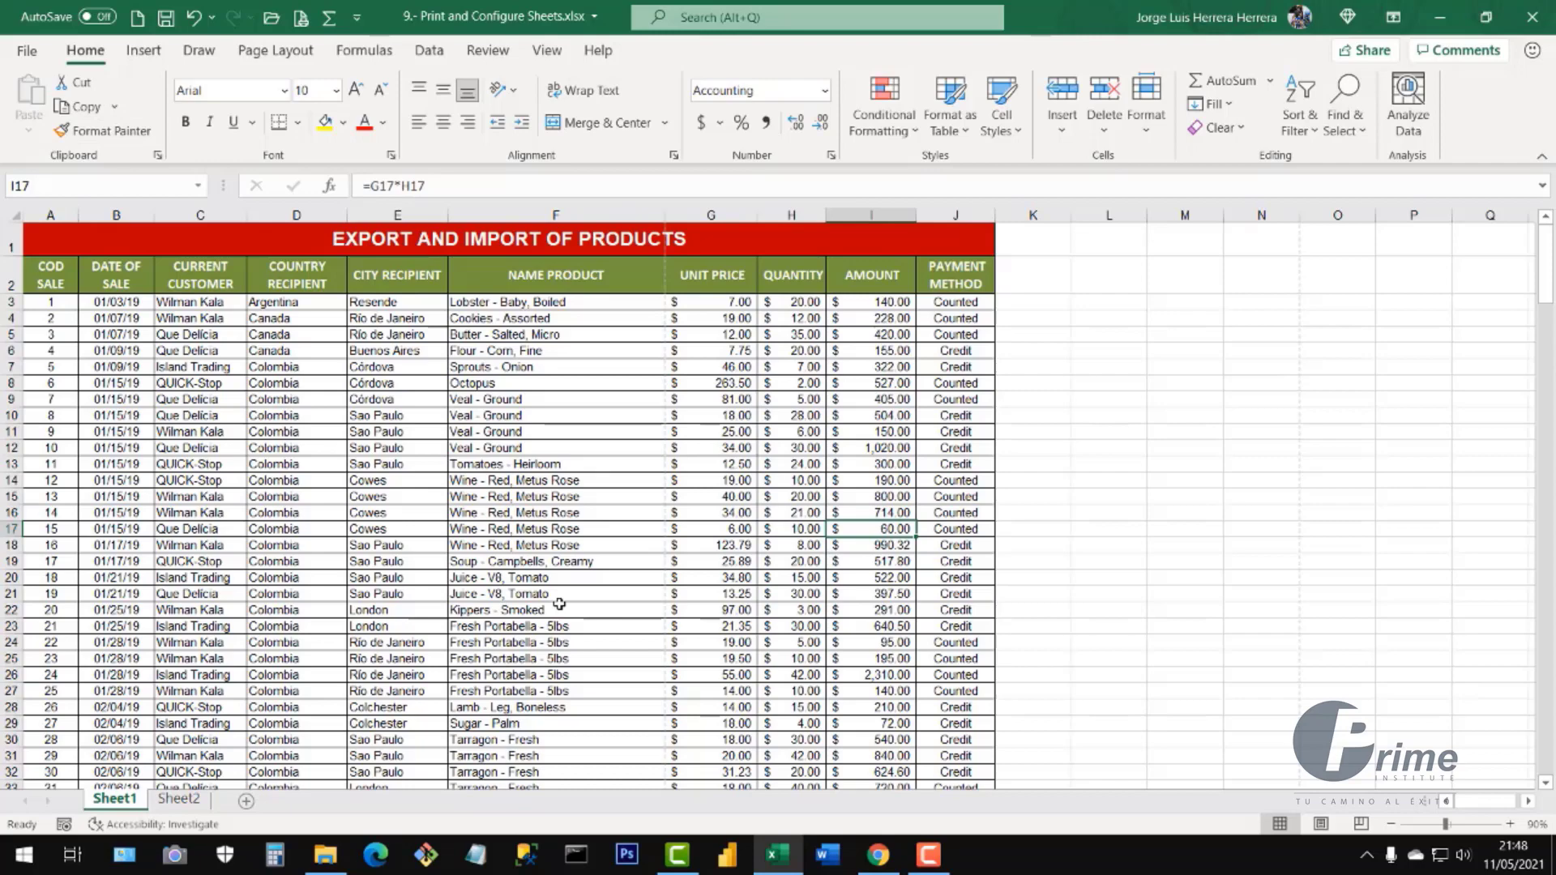
key("ctrl+p")
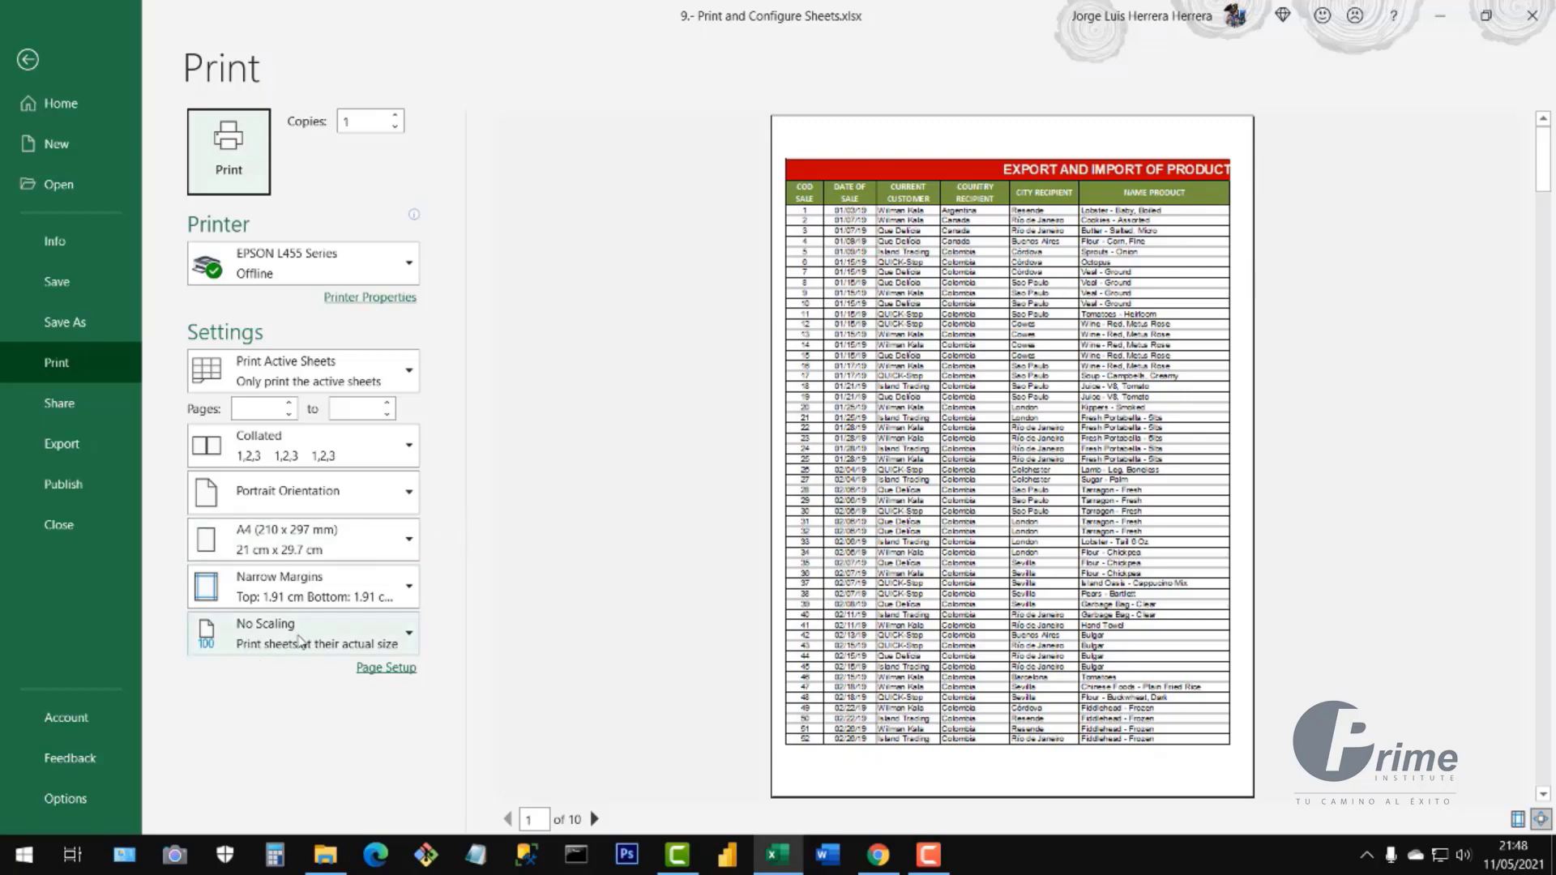
left_click(411, 640)
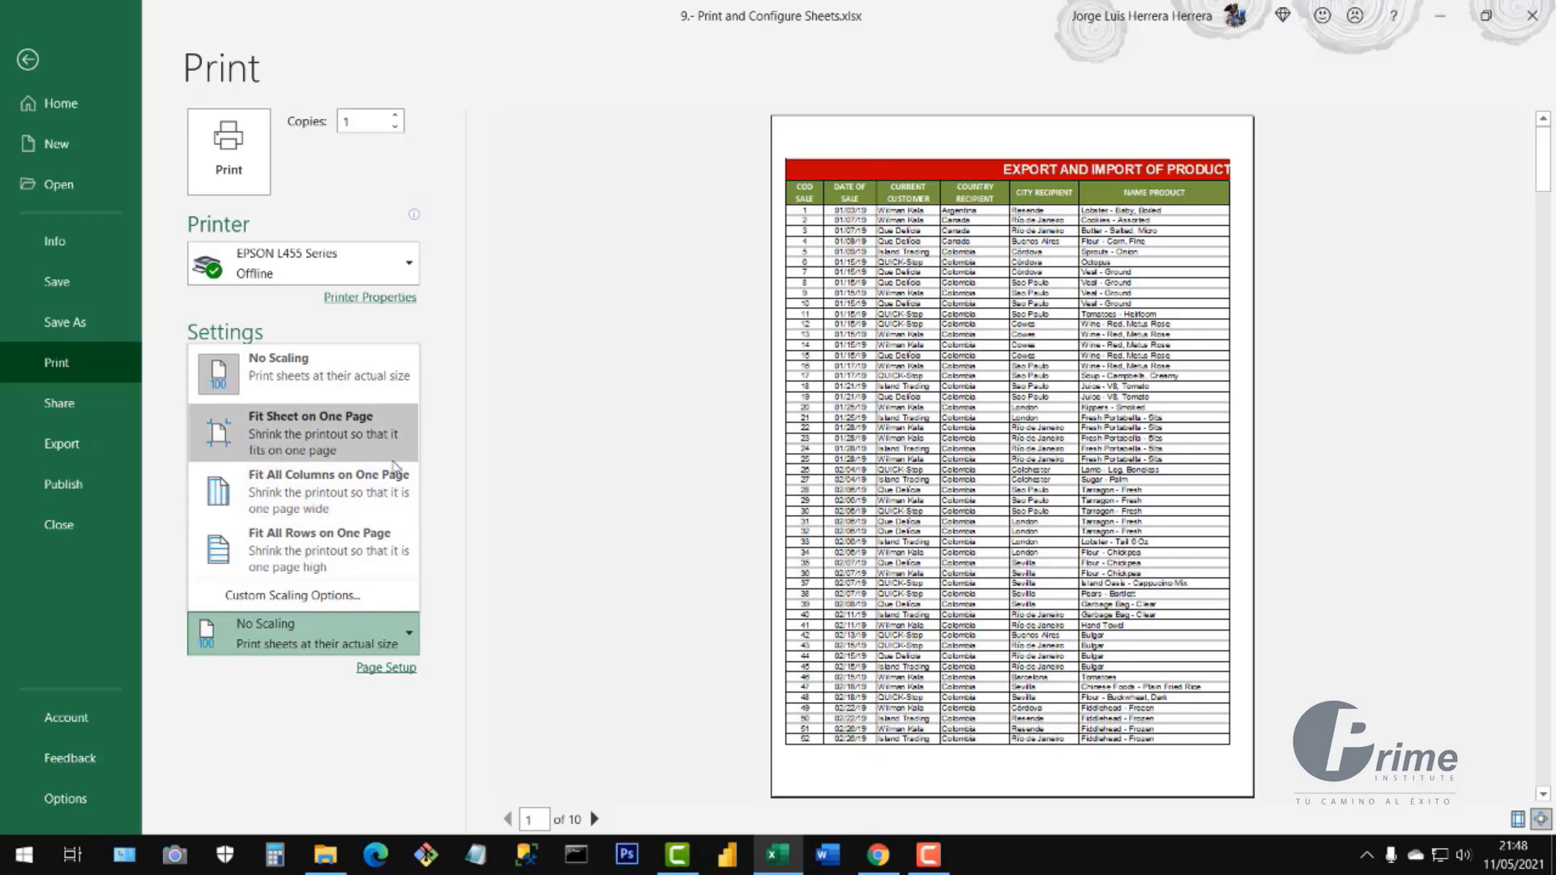
left_click(363, 489)
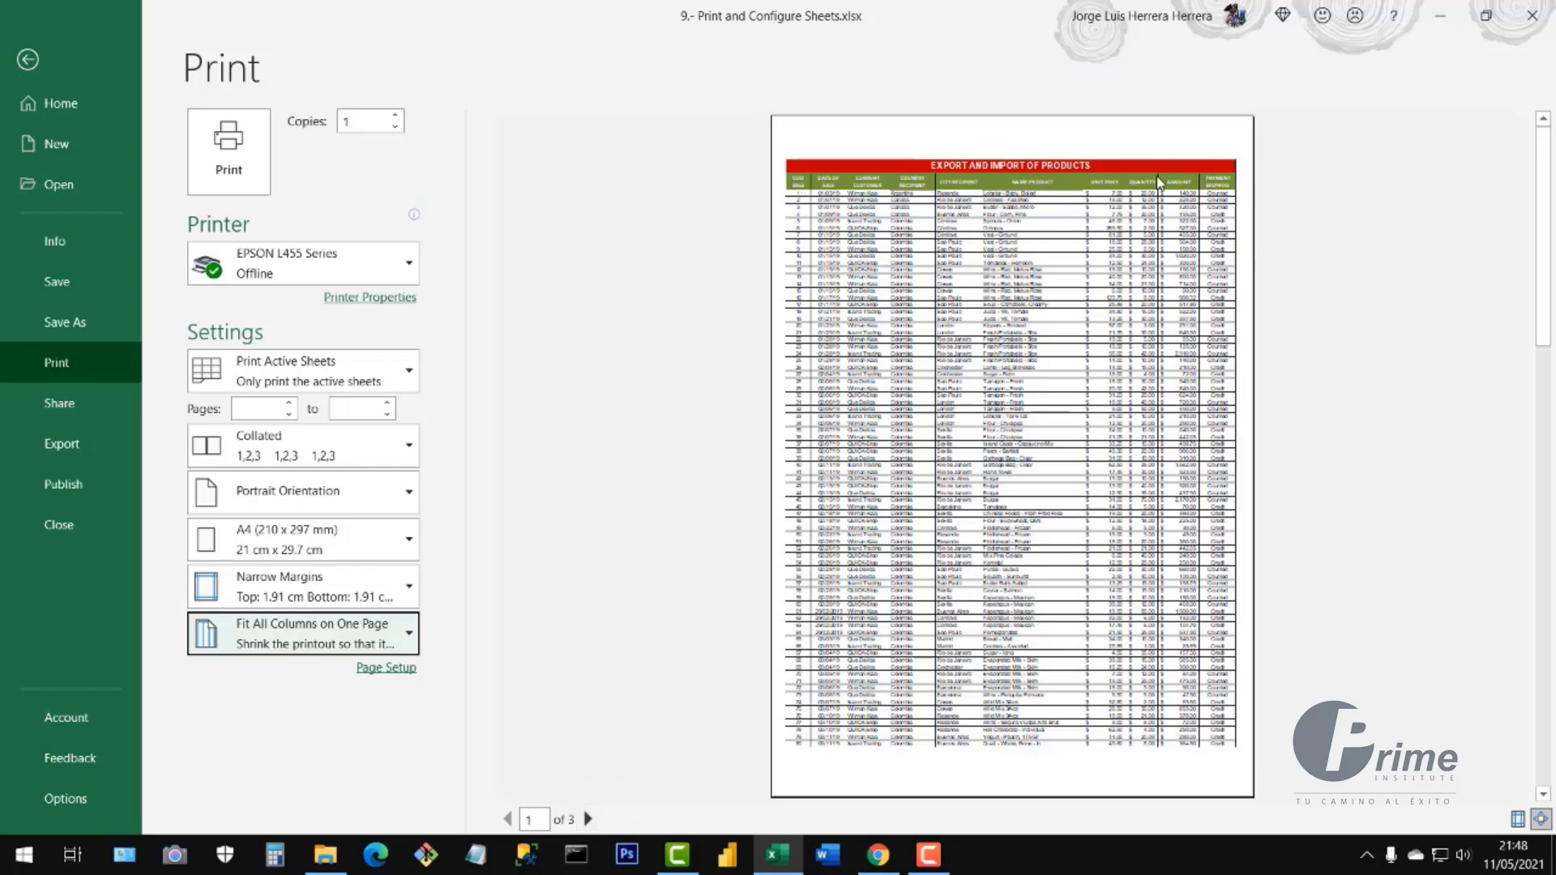
- Examine the first page of the print preview up close, and page through the whole printout and back to page 1
left_click(1540, 819)
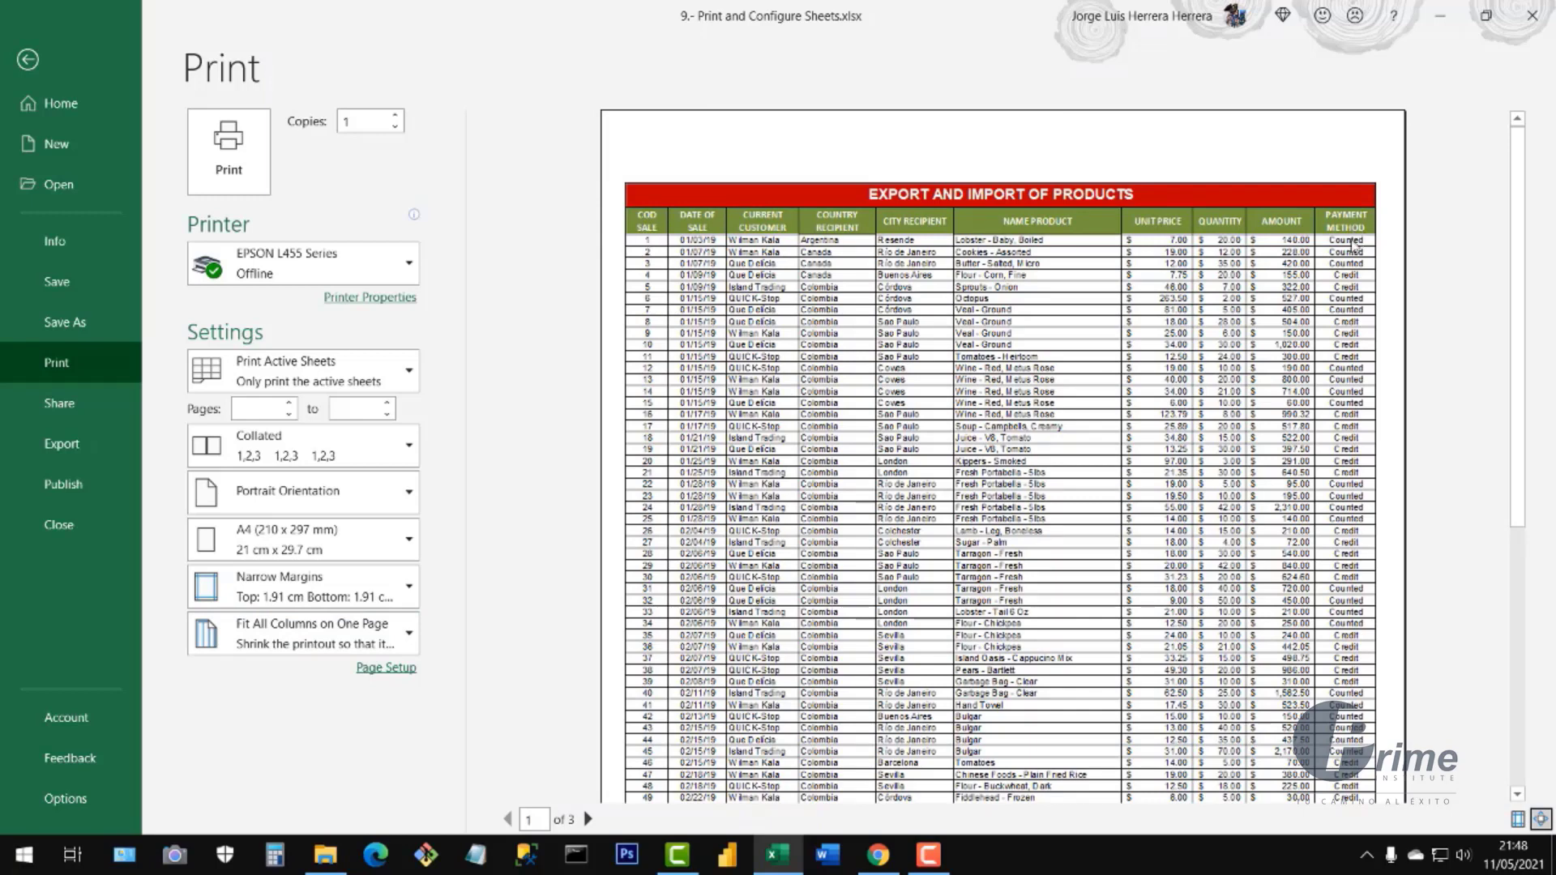
left_click(1541, 820)
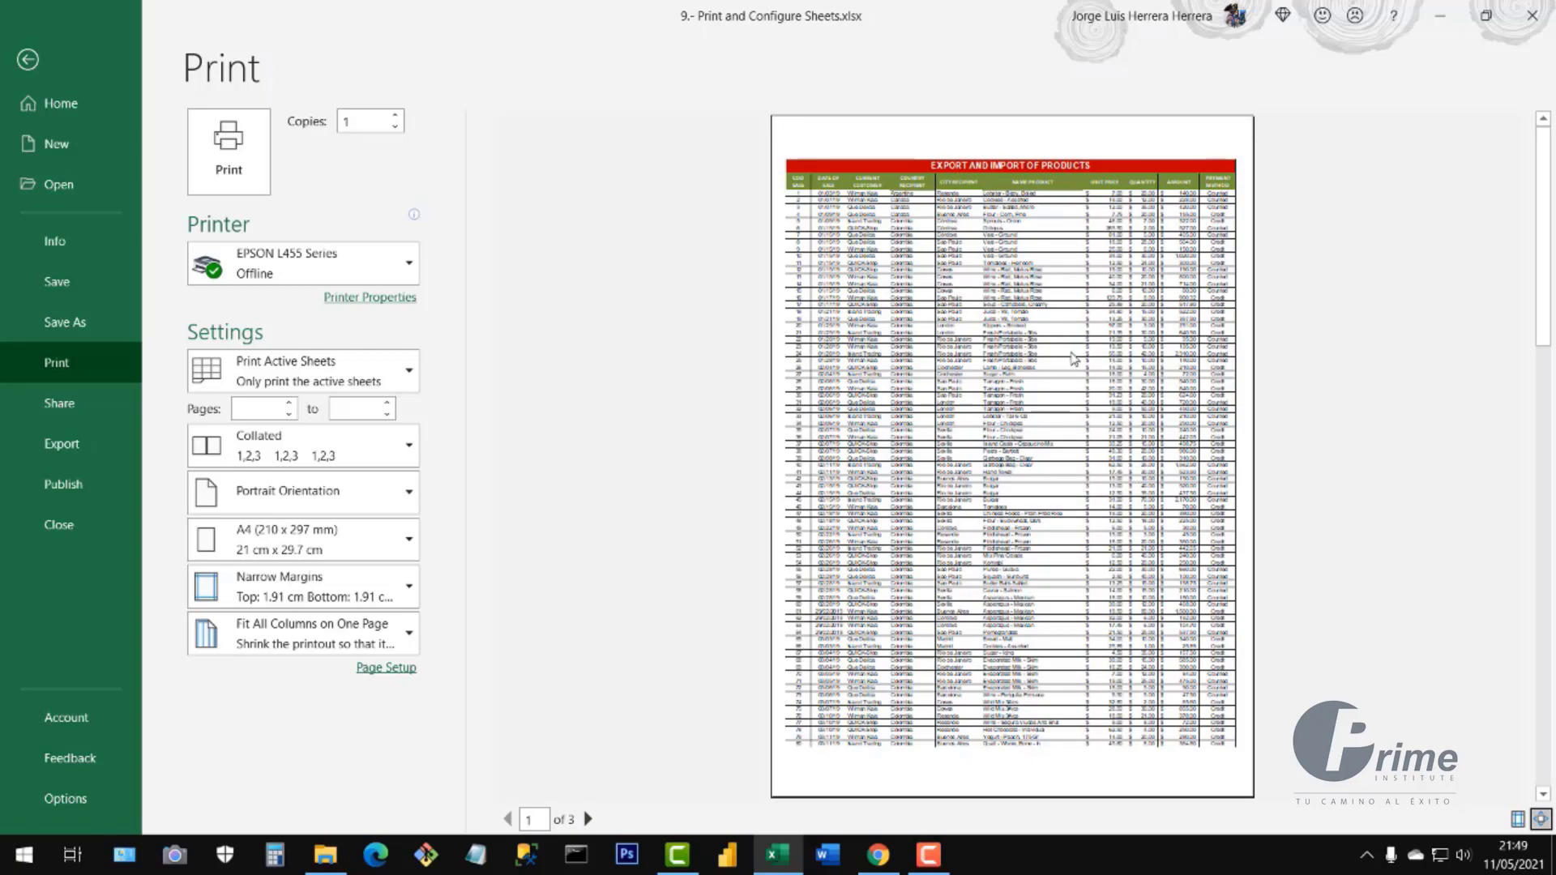
left_click(1540, 819)
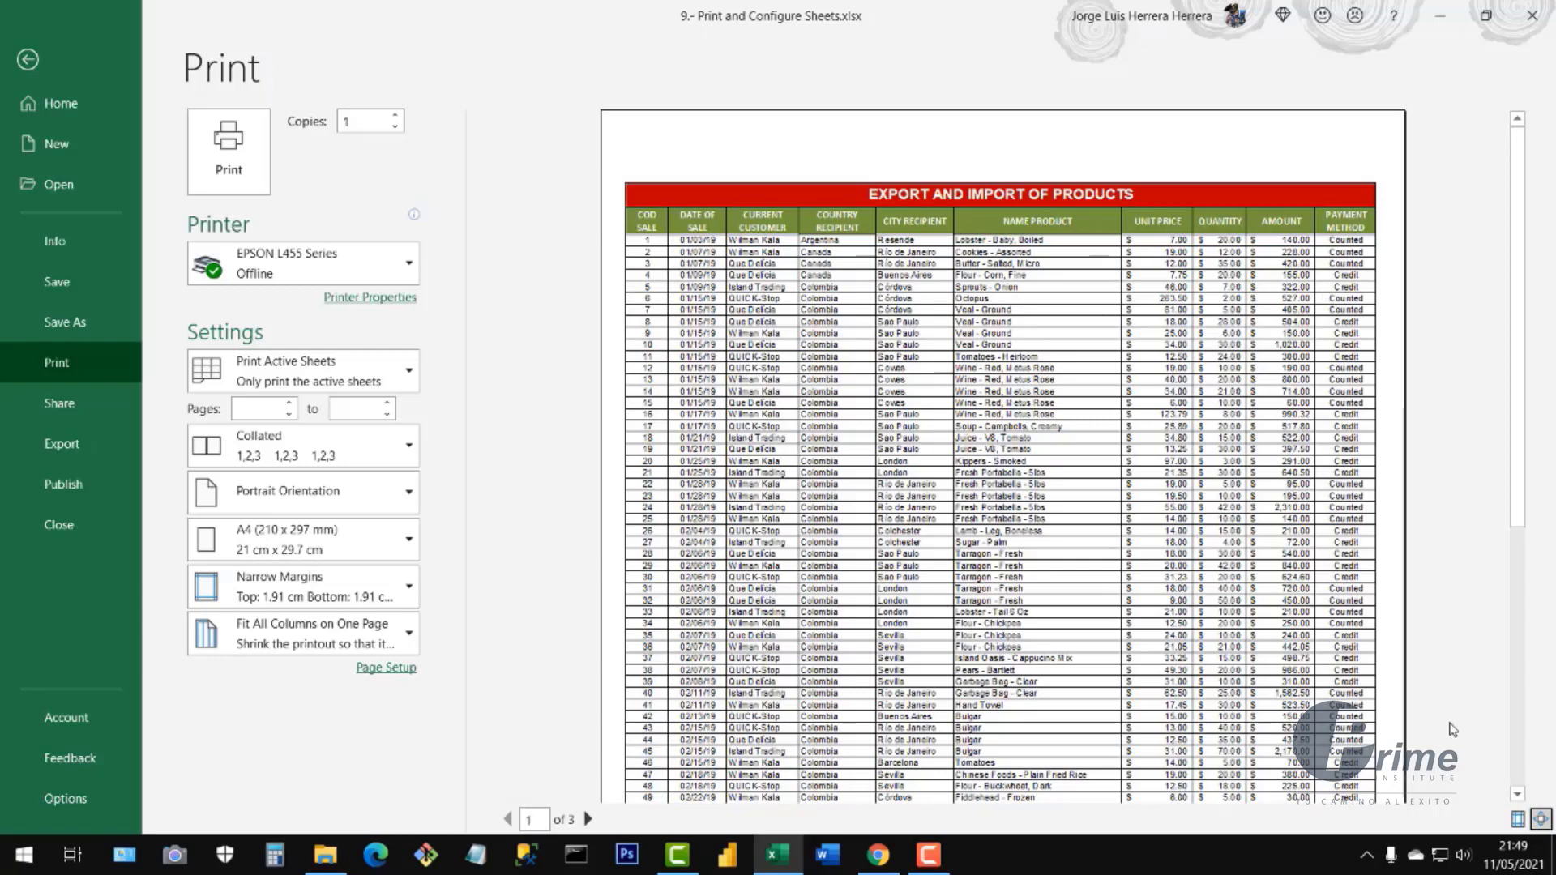
left_click(1541, 820)
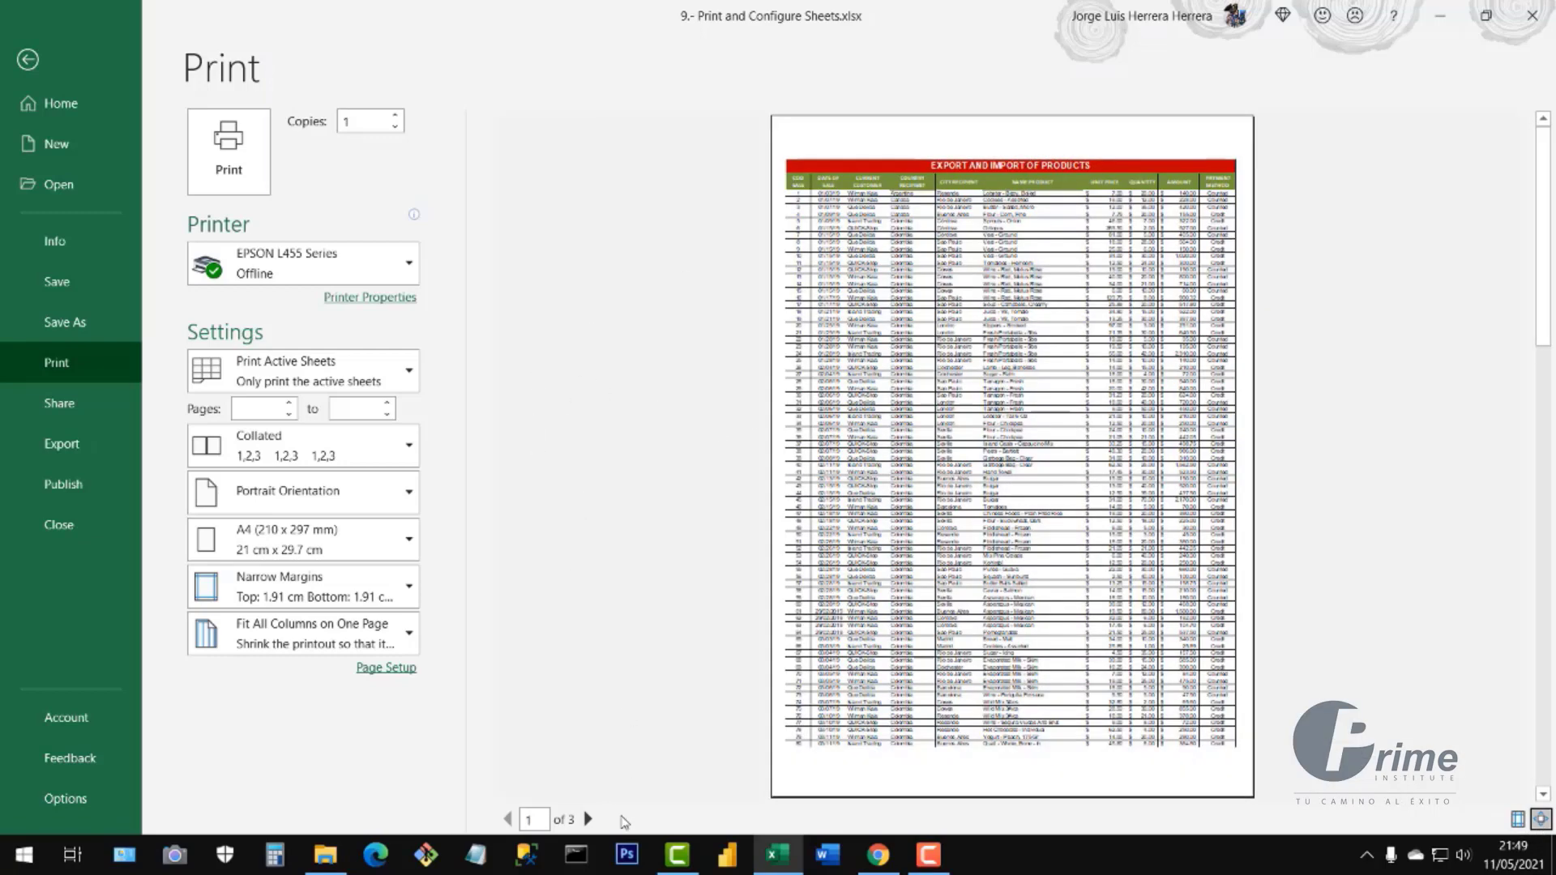
left_click(588, 820)
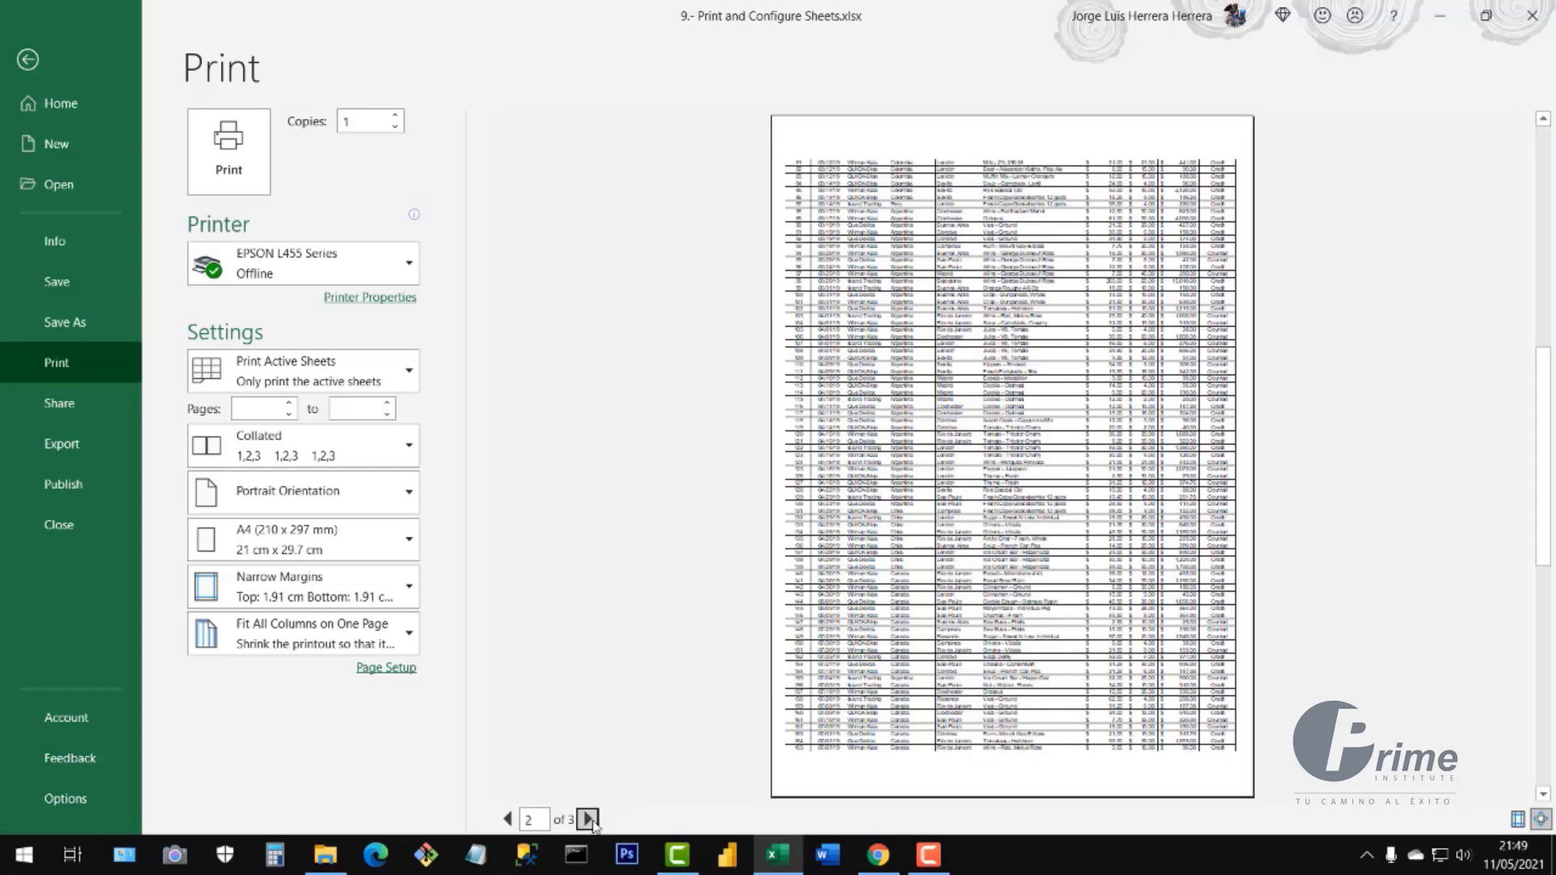
left_click(588, 819)
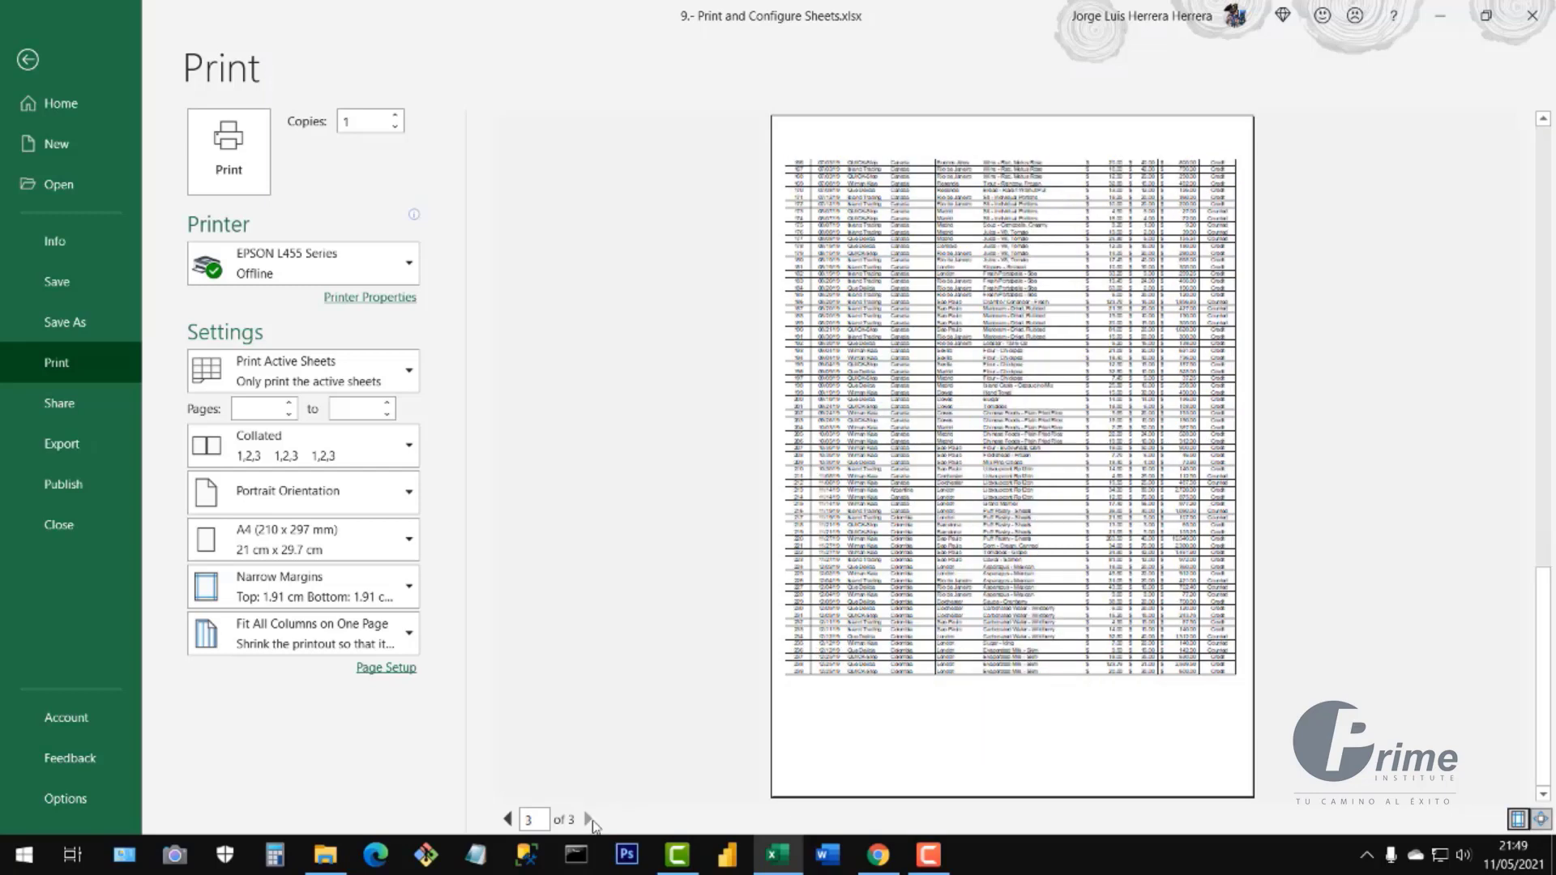
left_click(508, 820)
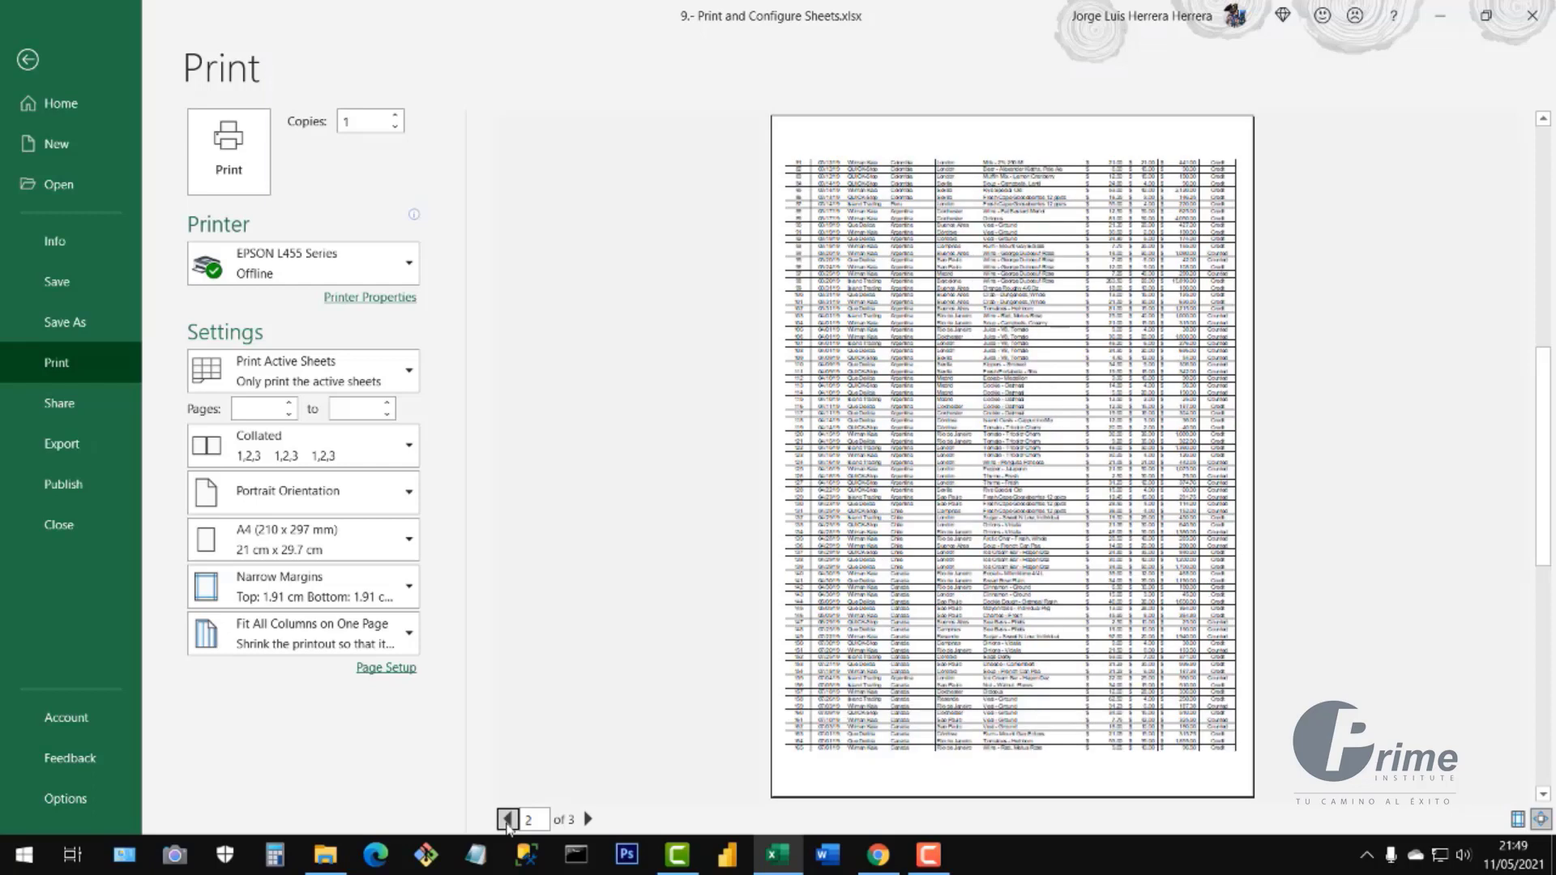
left_click(507, 820)
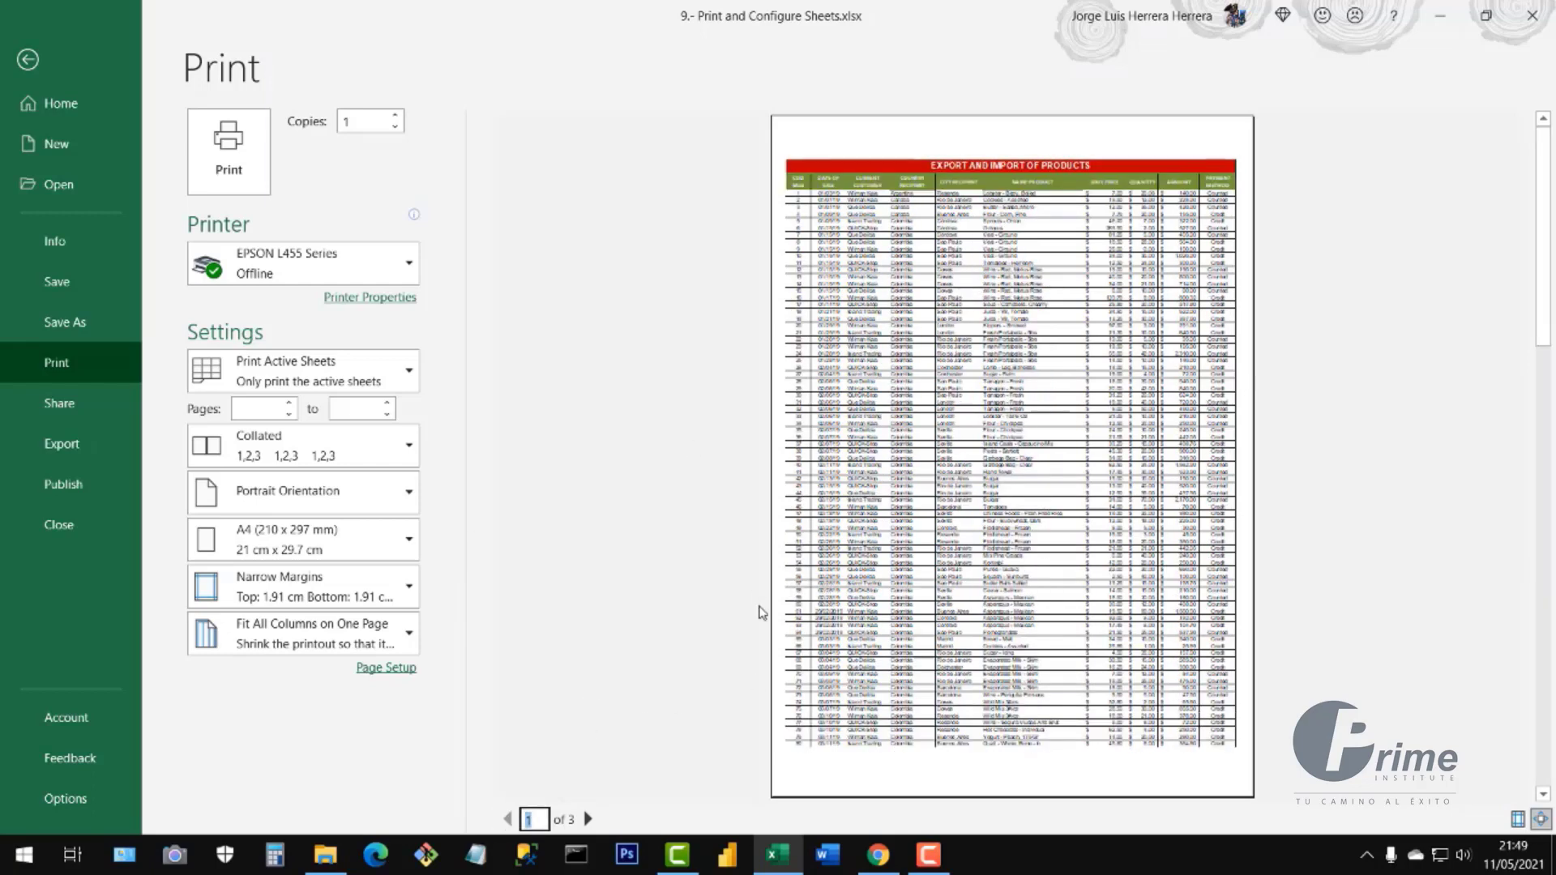
left_click(588, 820)
left_click(588, 819)
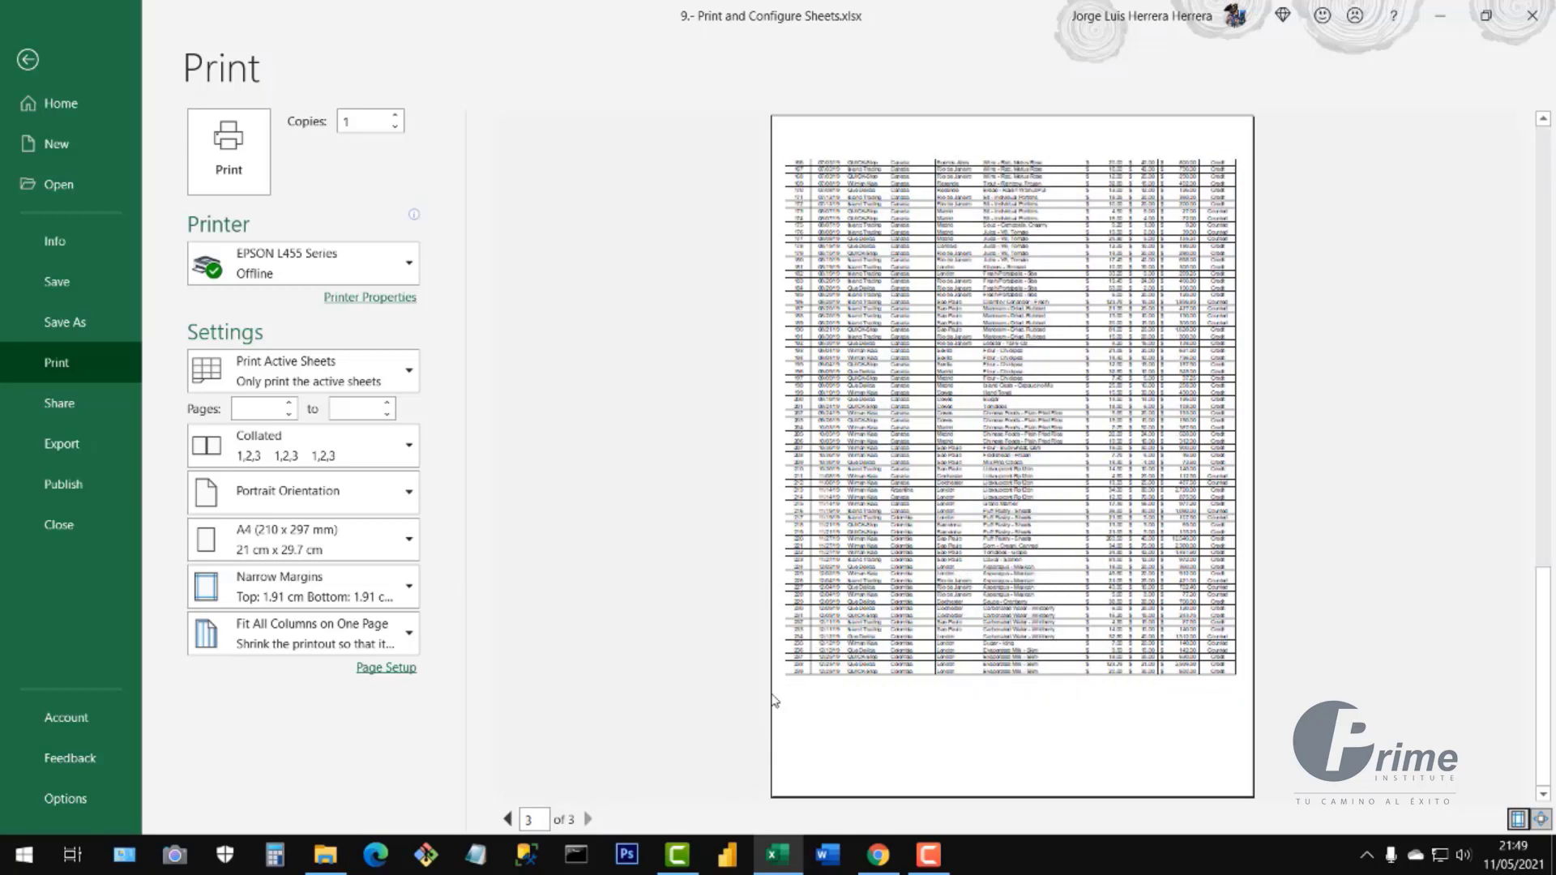
left_click(507, 819)
left_click(507, 819)
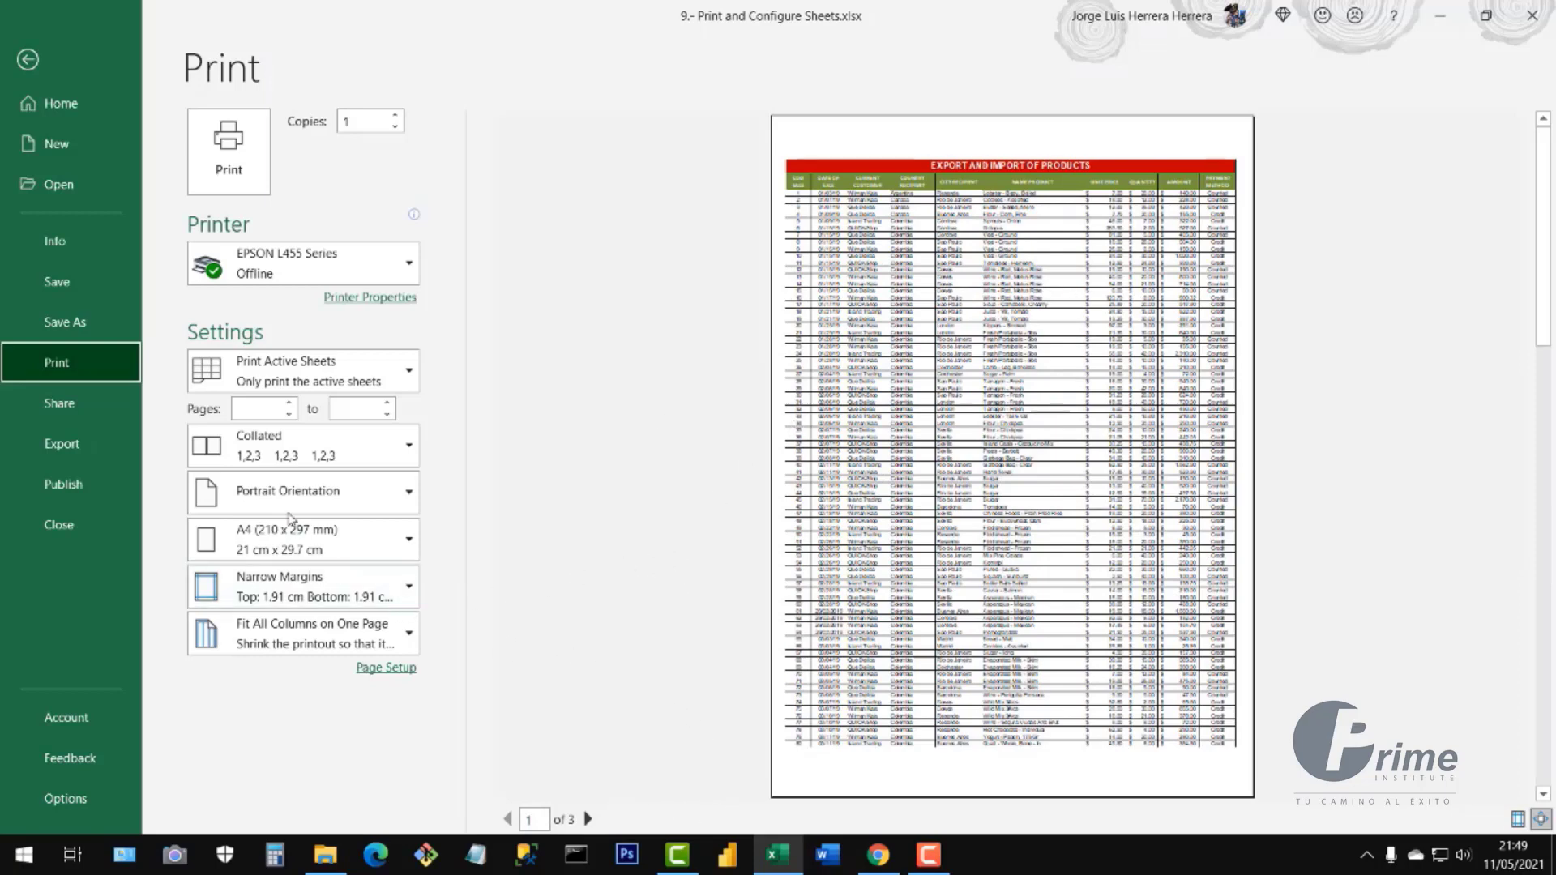
- Review the paper size, orientation and scaling options of the printout, keeping the current choices
left_click(412, 550)
left_click(412, 550)
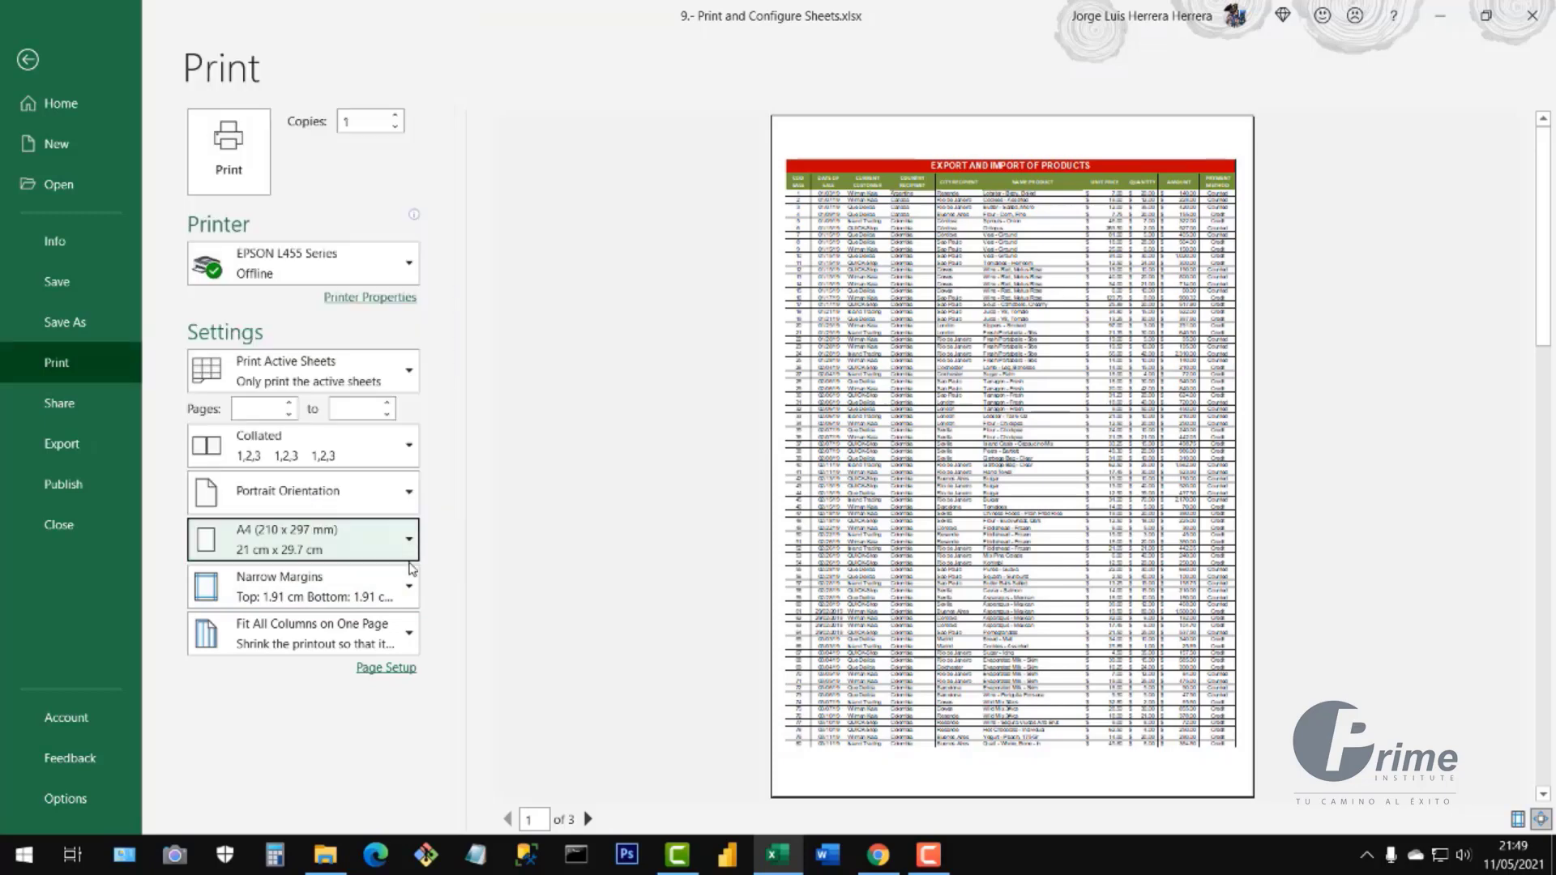
left_click(407, 501)
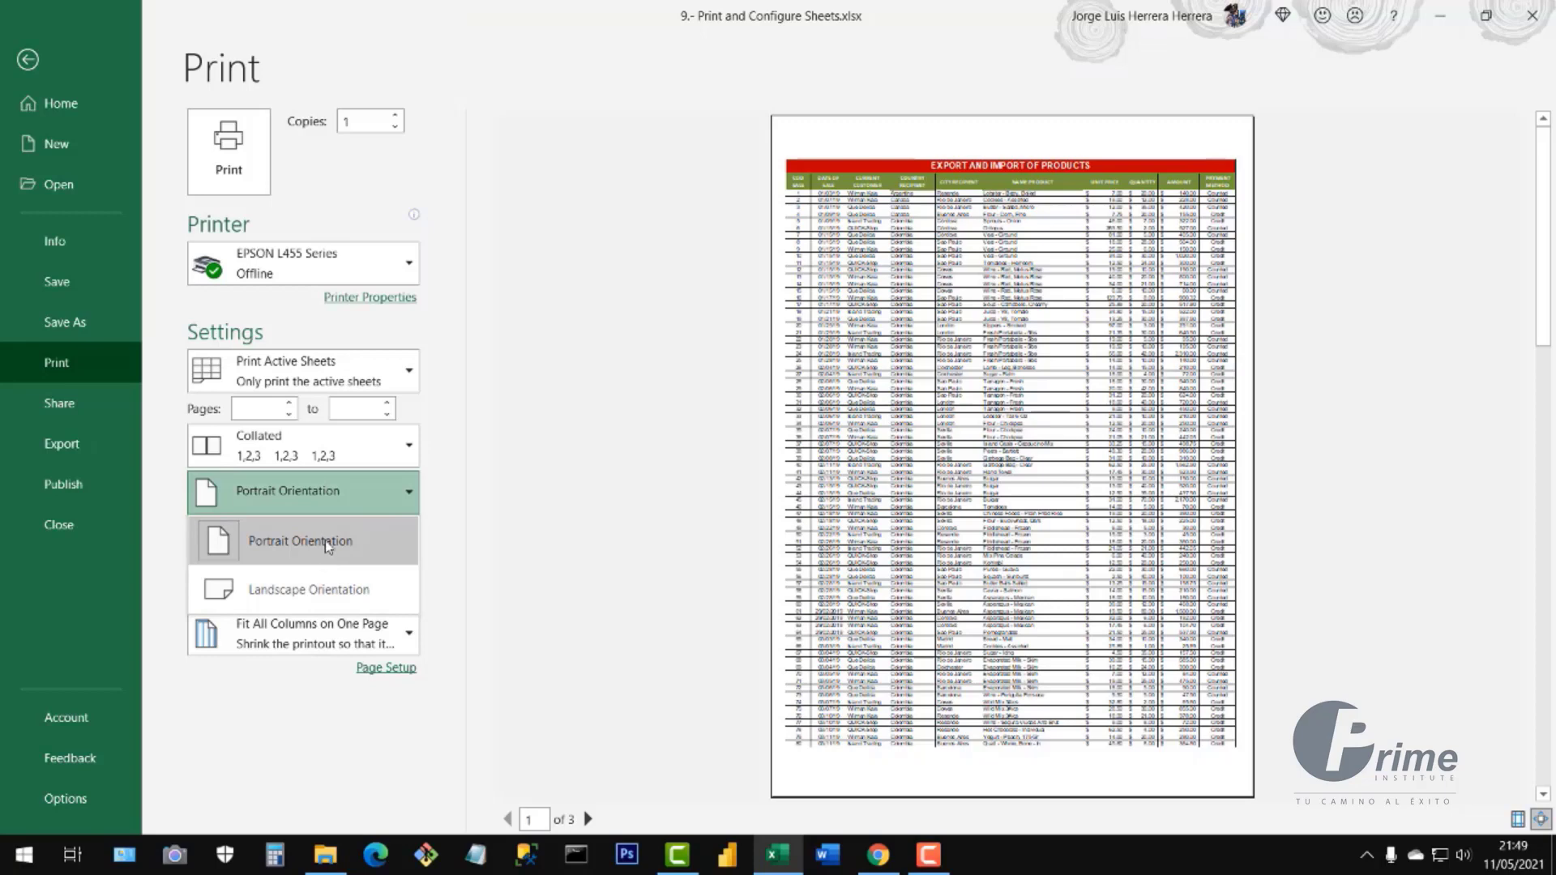
left_click(509, 536)
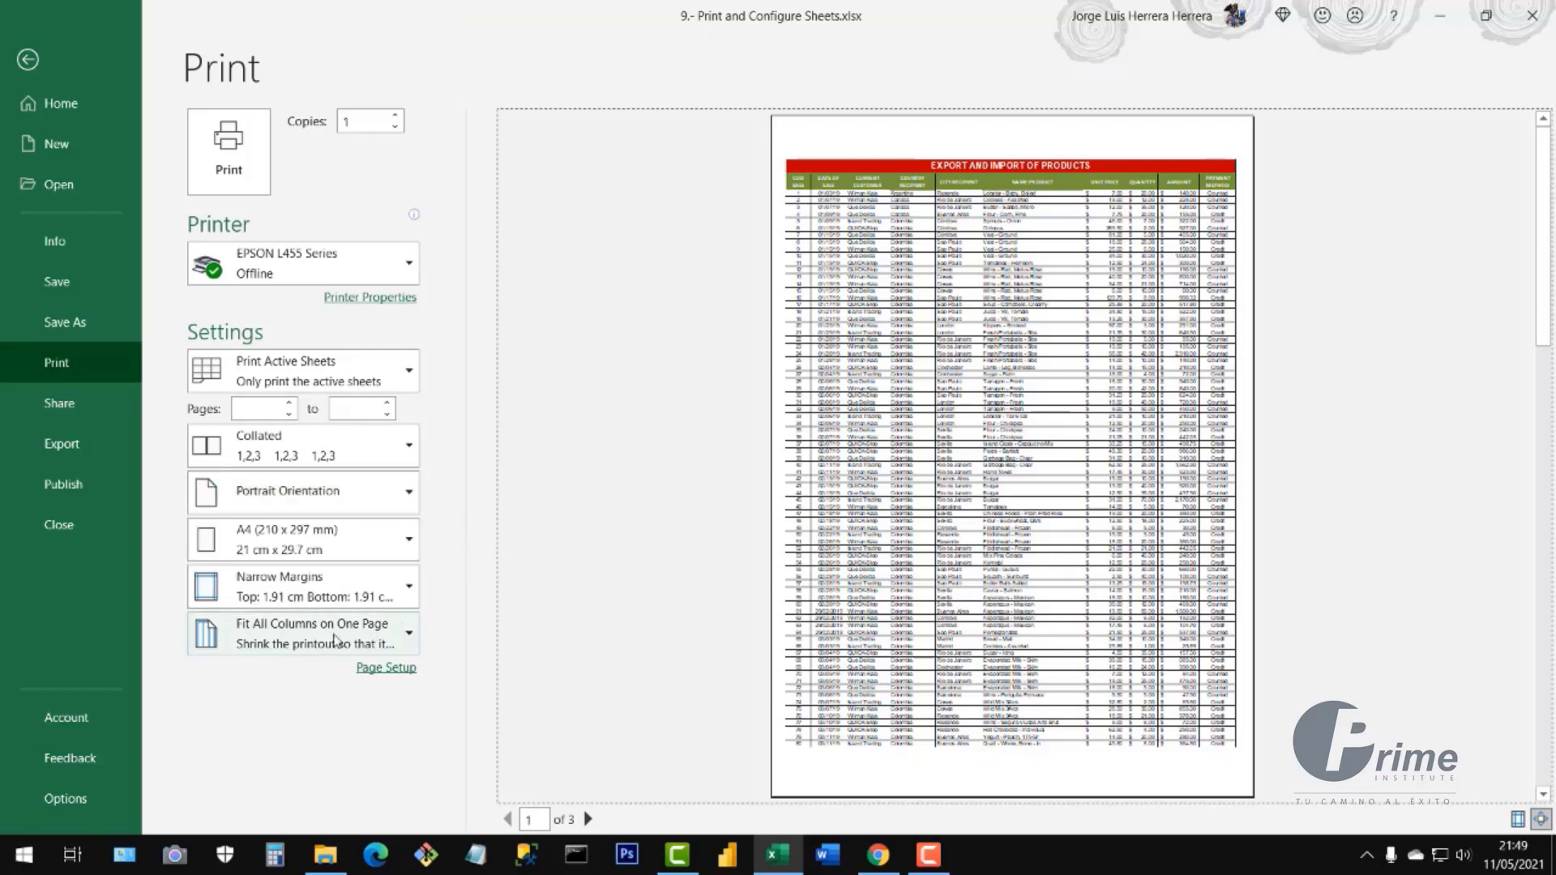
left_click(371, 637)
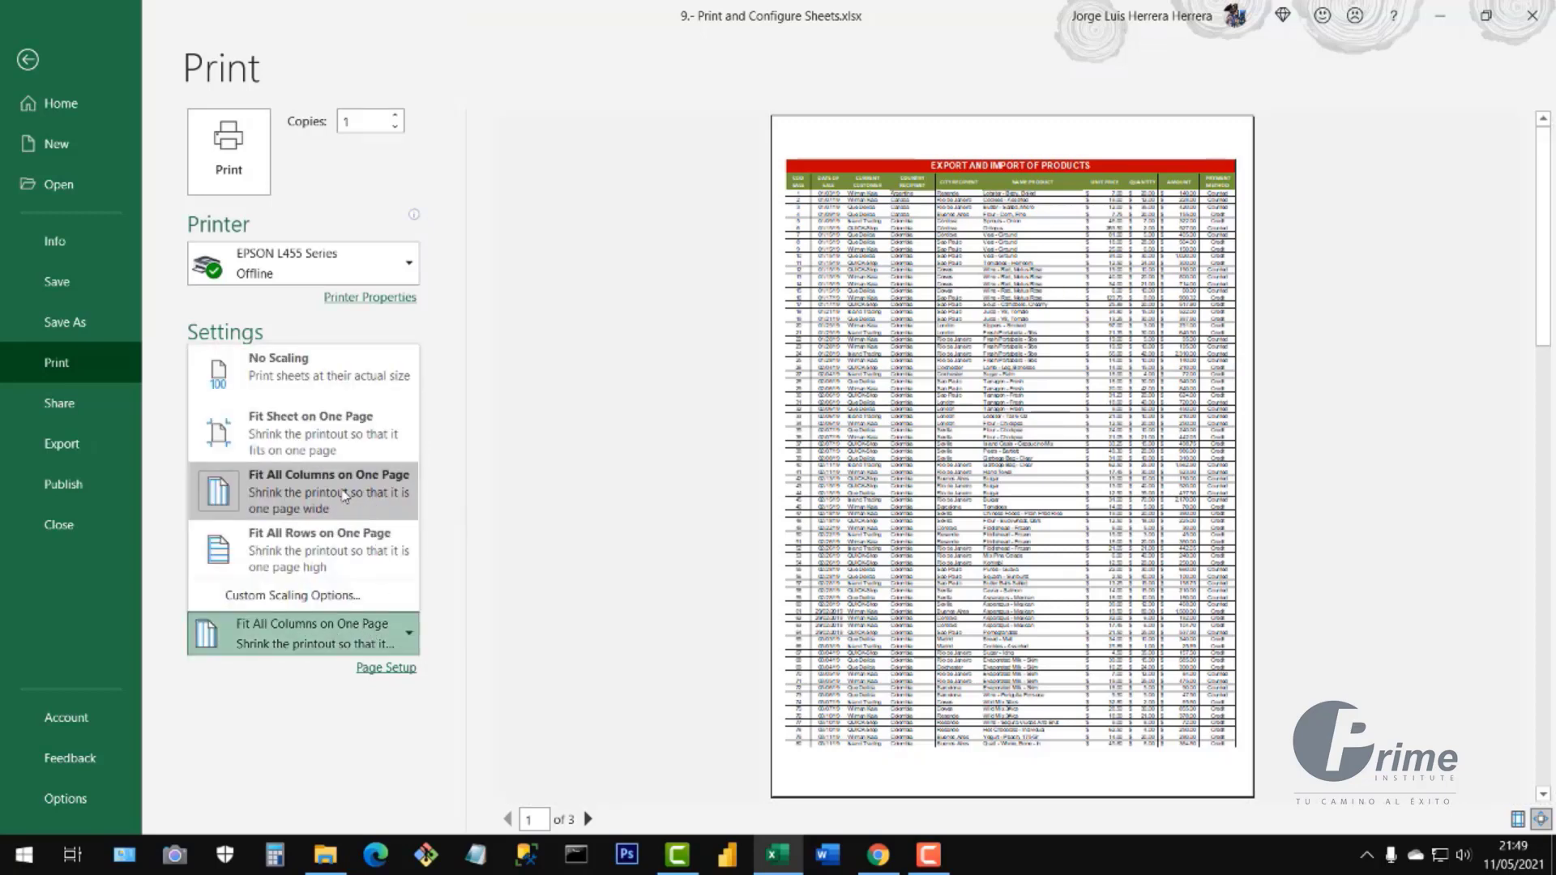
left_click(538, 496)
- Return to Sheet1, inspect the columns beyond PAYMENT METHOD, and go back to the table at cell E21
left_click(27, 59)
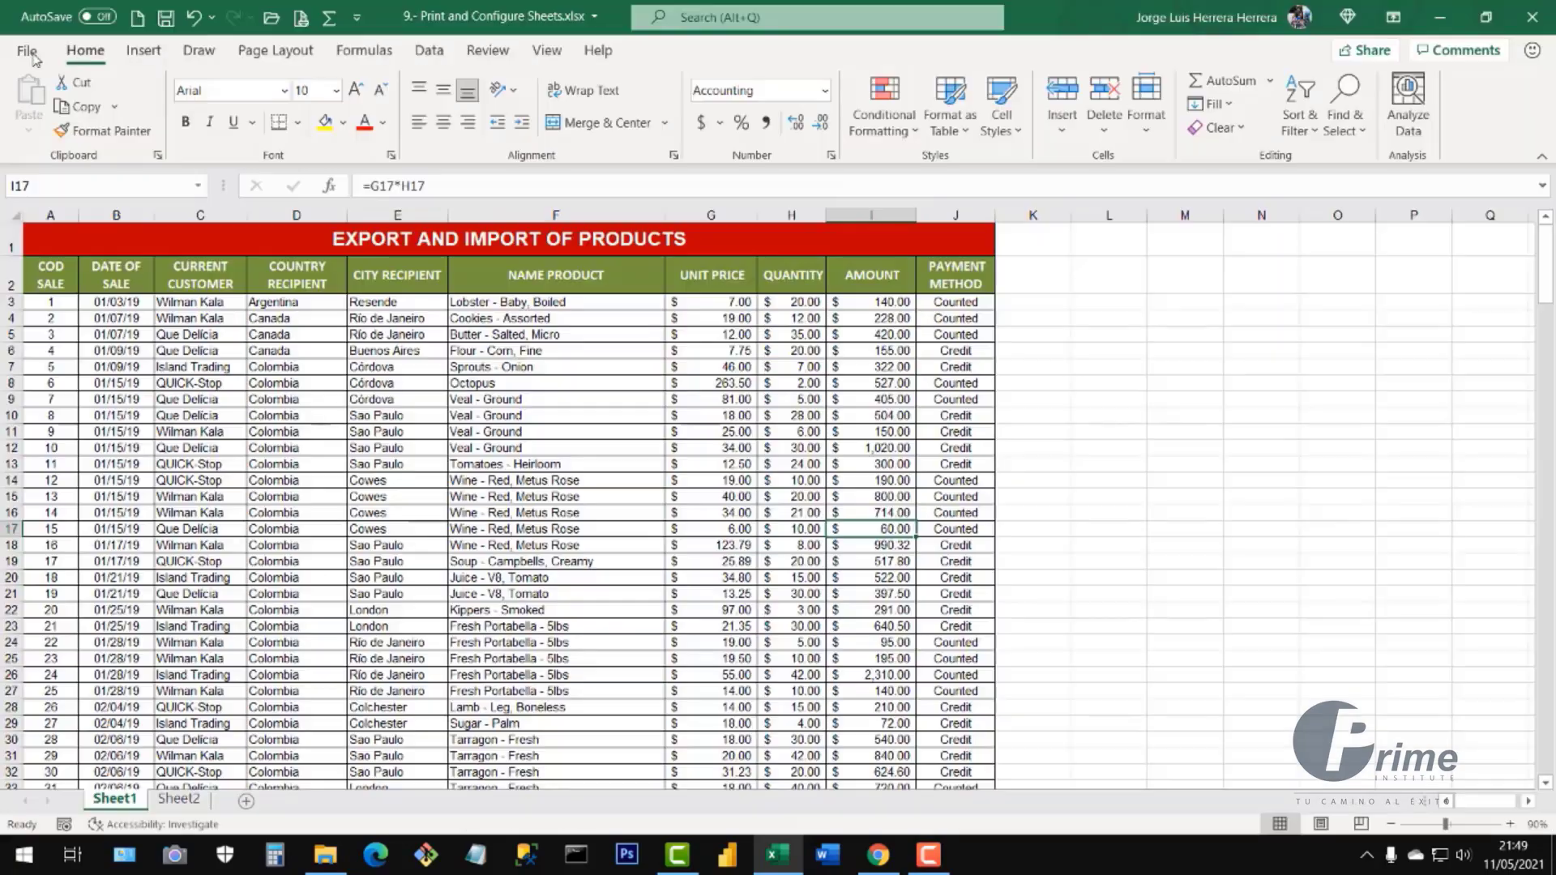
left_click_drag(1033, 215, 1454, 218)
left_click(1045, 300)
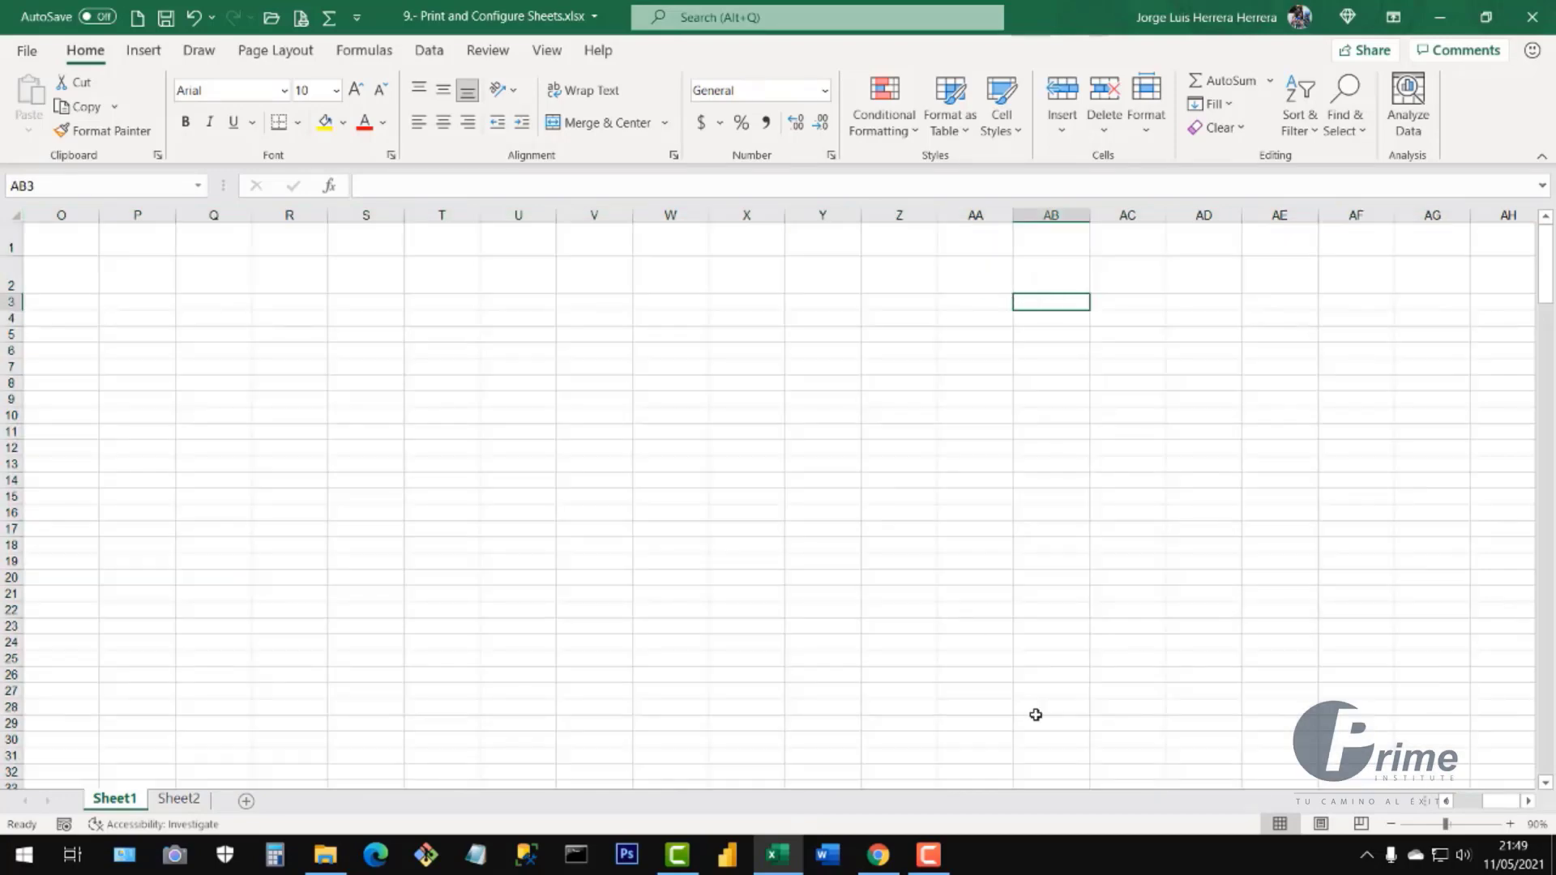
left_click_drag(1499, 802, 1401, 812)
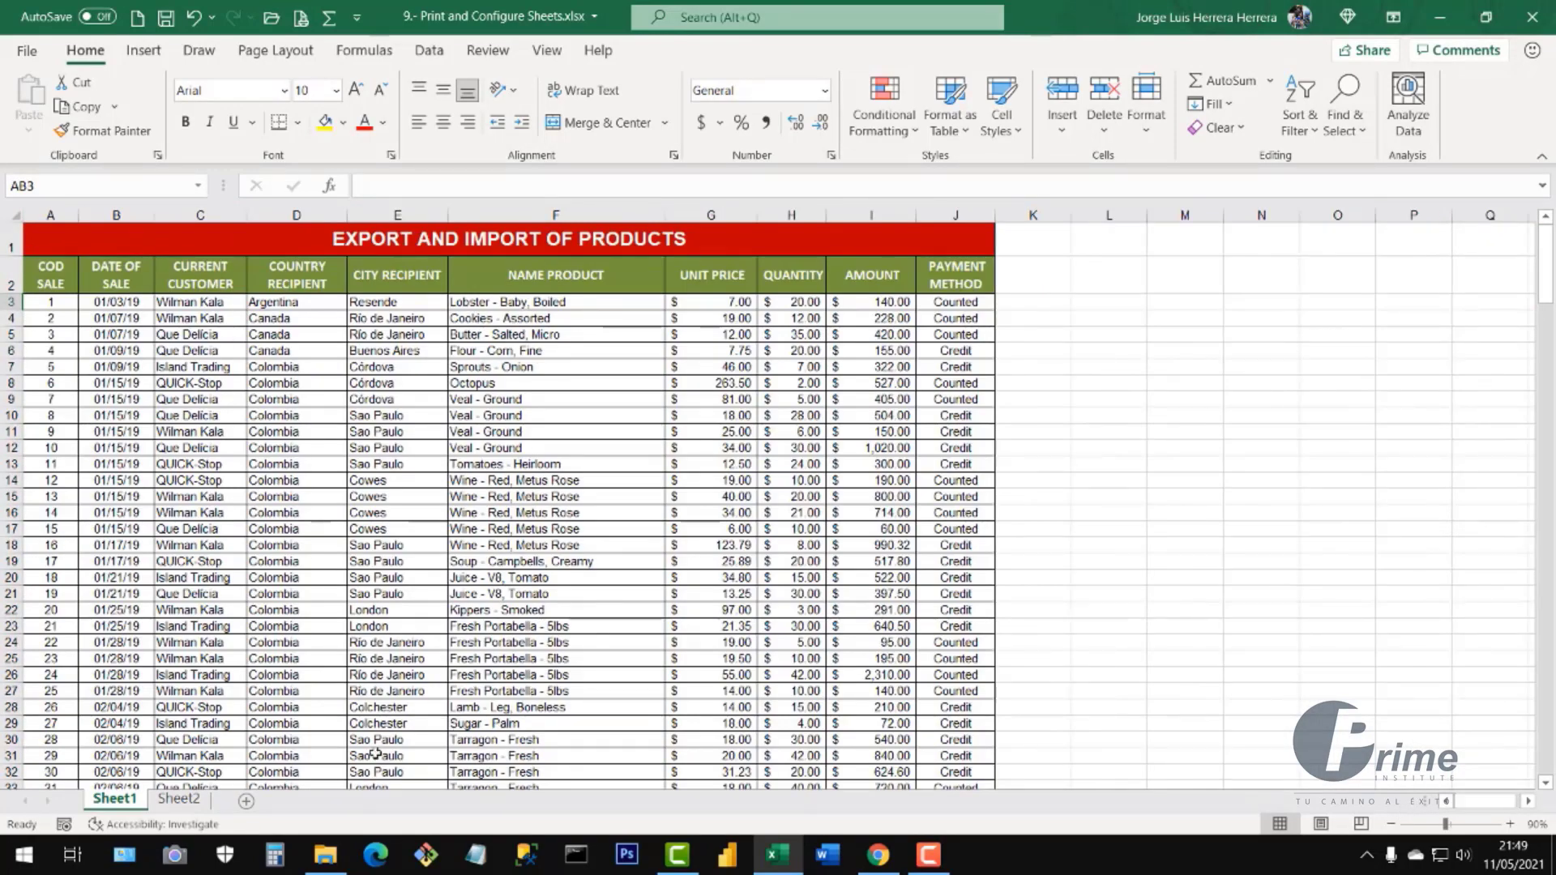
left_click(415, 593)
- Try Landscape Orientation for the fitted printout, switch back to Portrait Orientation, and keep the Narrow margins
key("ctrl+p")
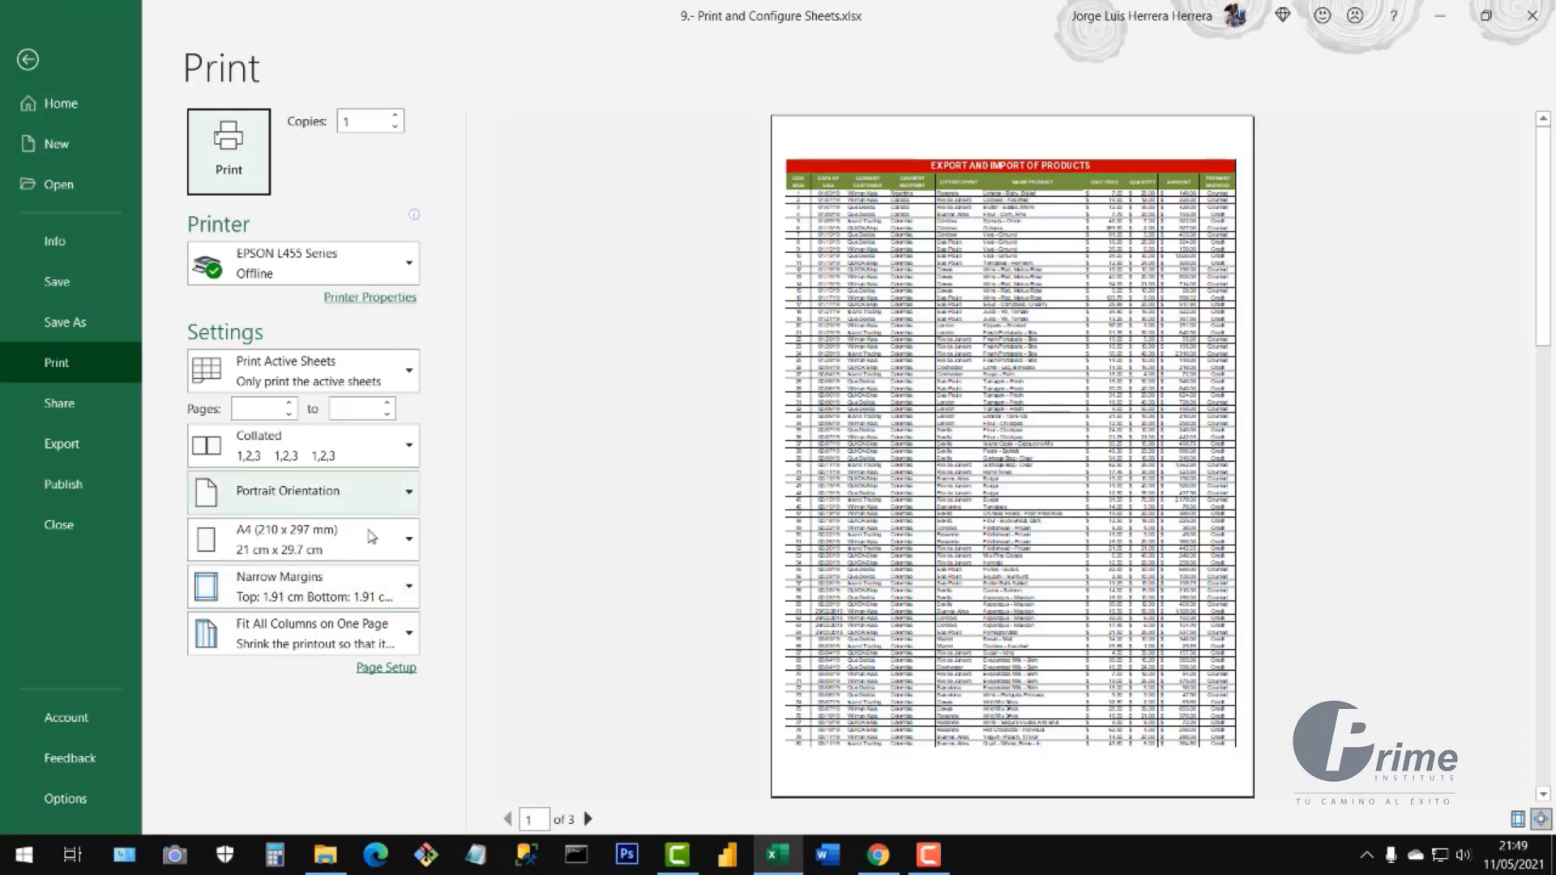
left_click(365, 501)
left_click(302, 606)
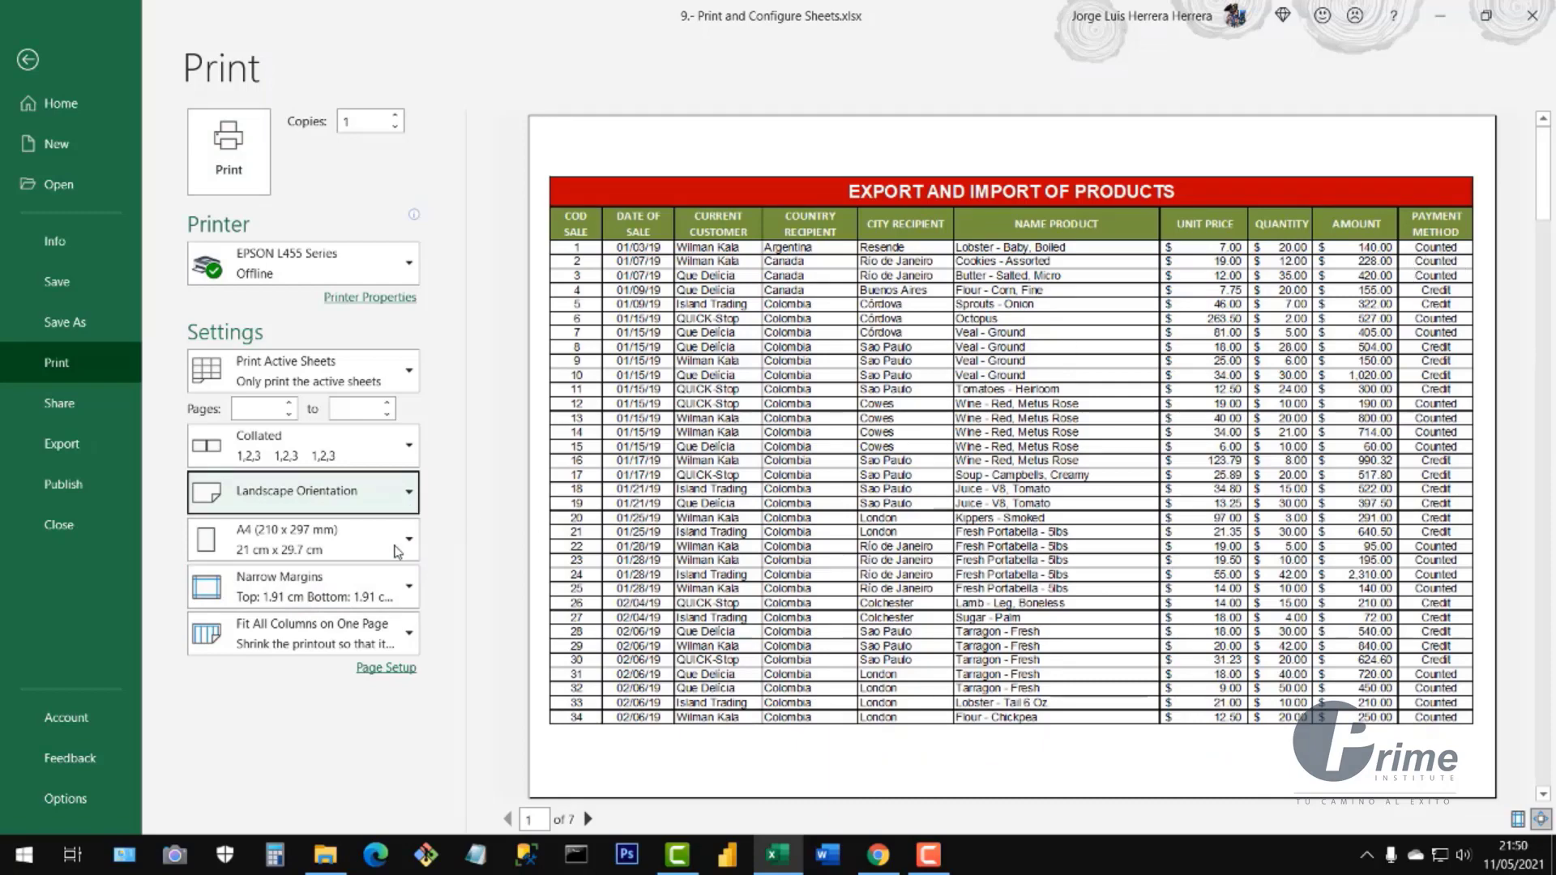
left_click(369, 506)
left_click(345, 540)
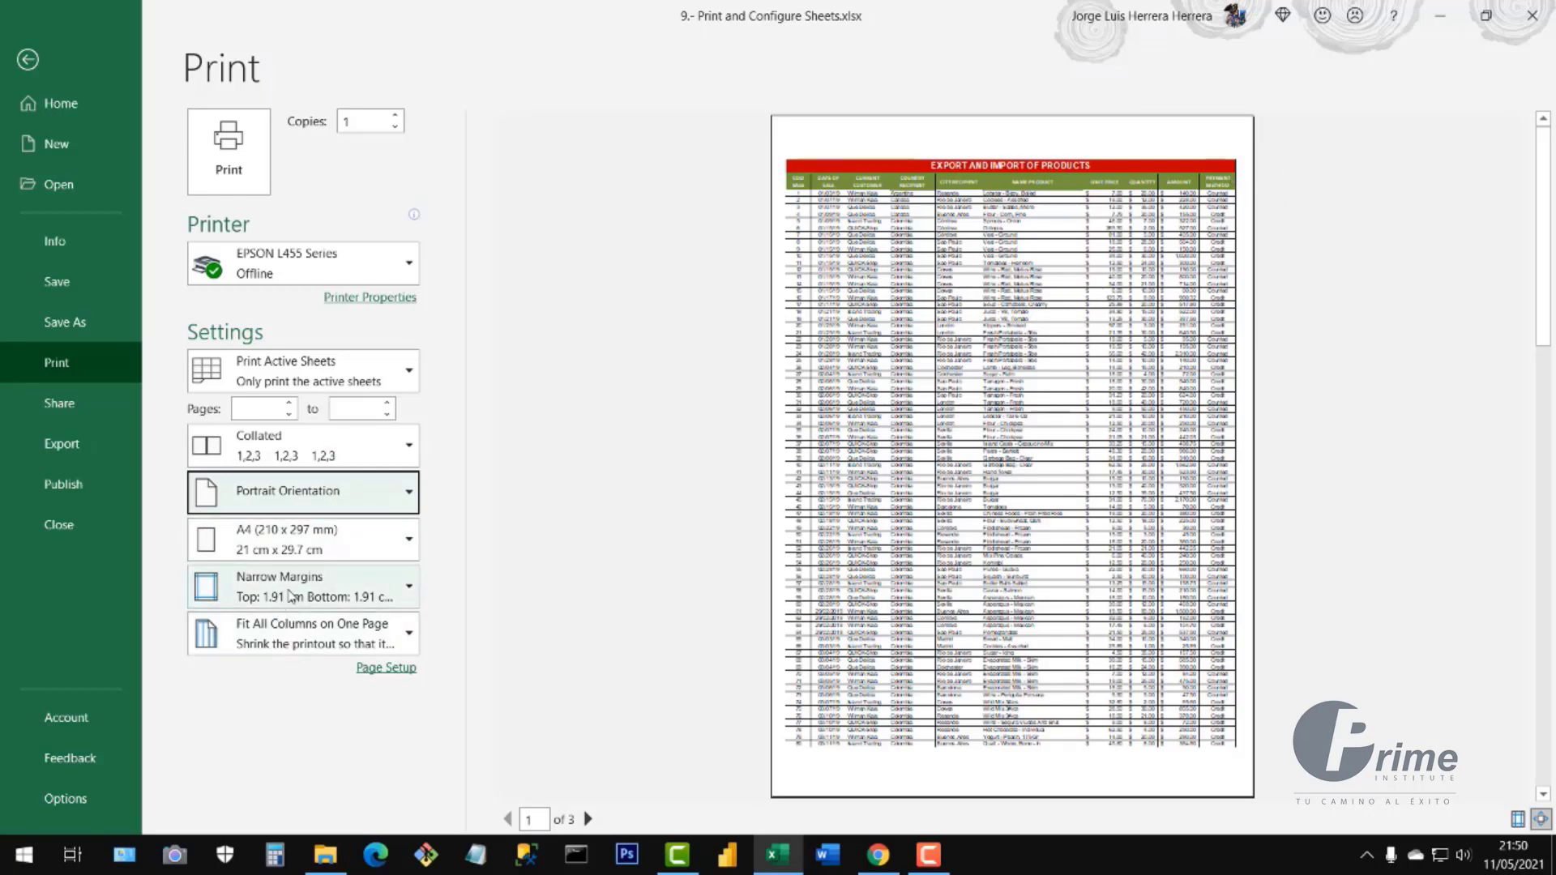
left_click(291, 598)
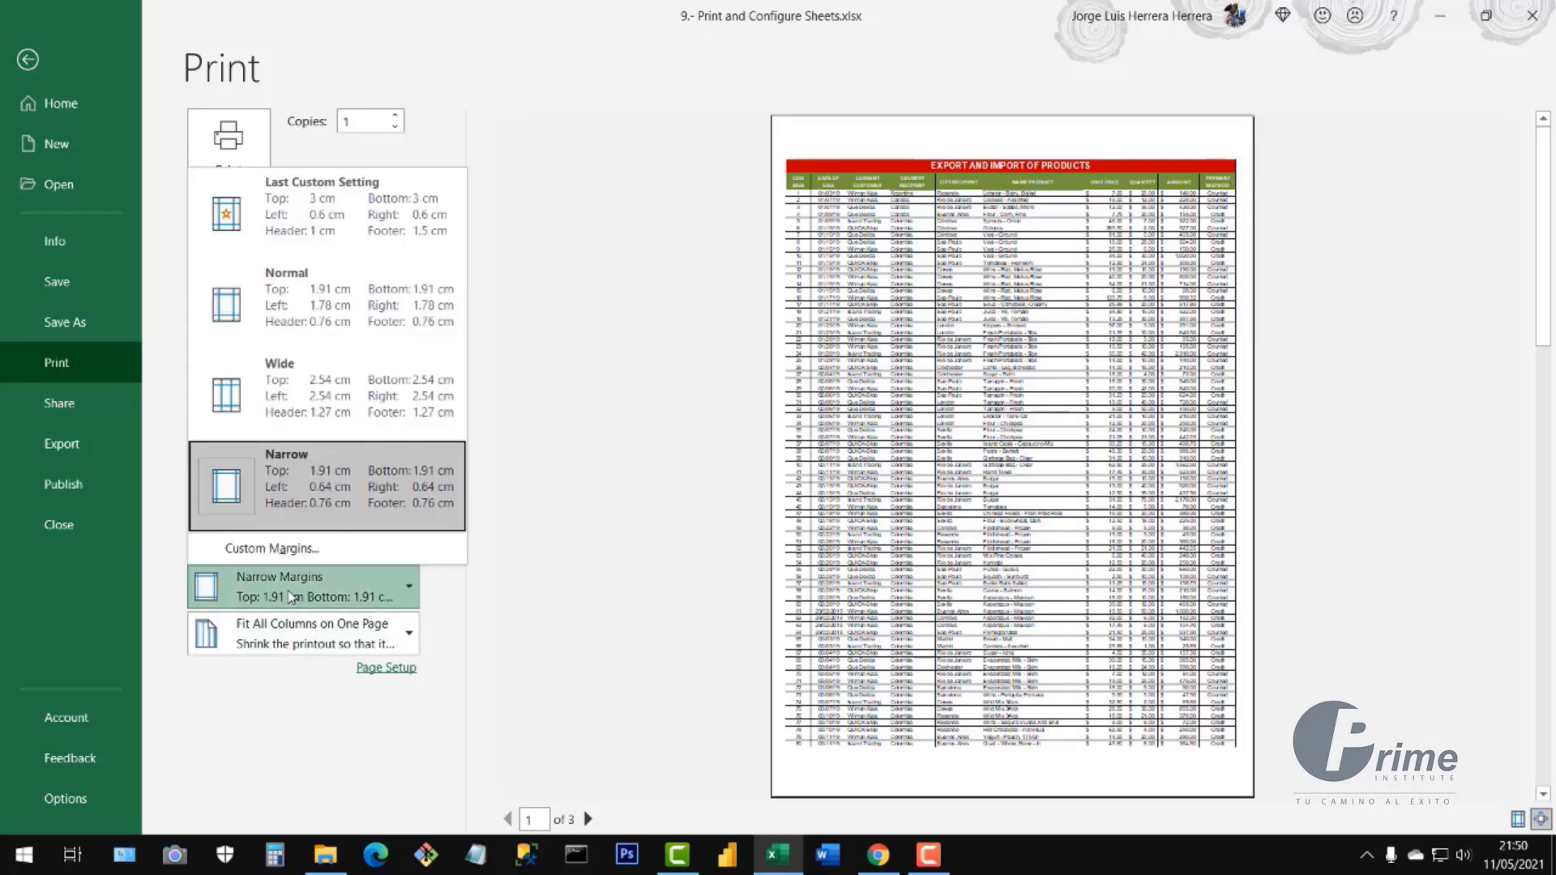
left_click(309, 470)
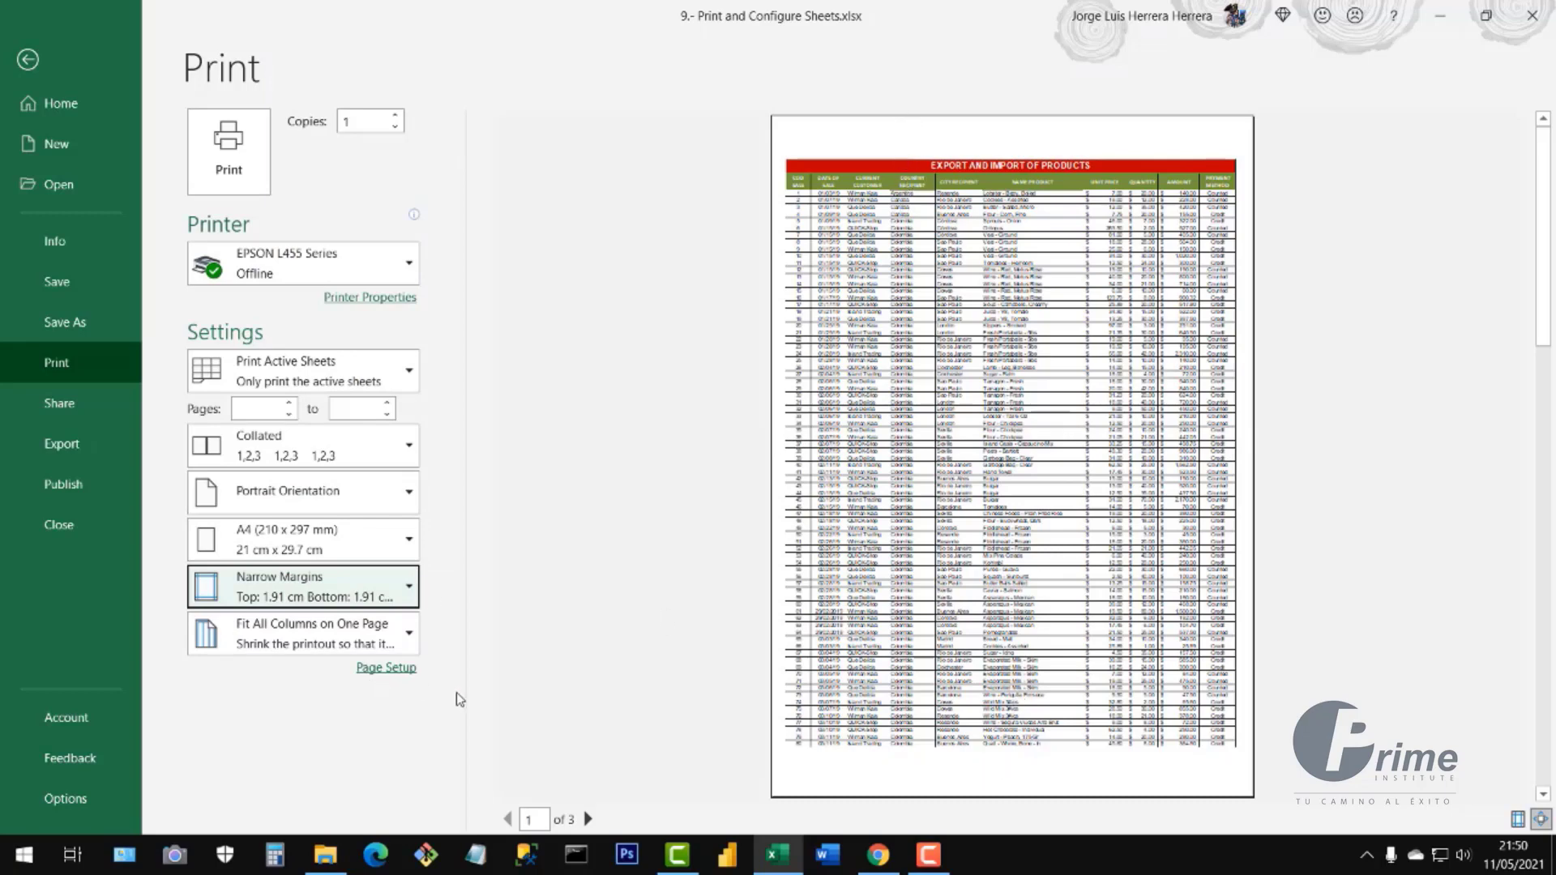
- Check in the print preview whether the title and column headings repeat on each page, and return to Sheet1
left_click(587, 820)
left_click(587, 820)
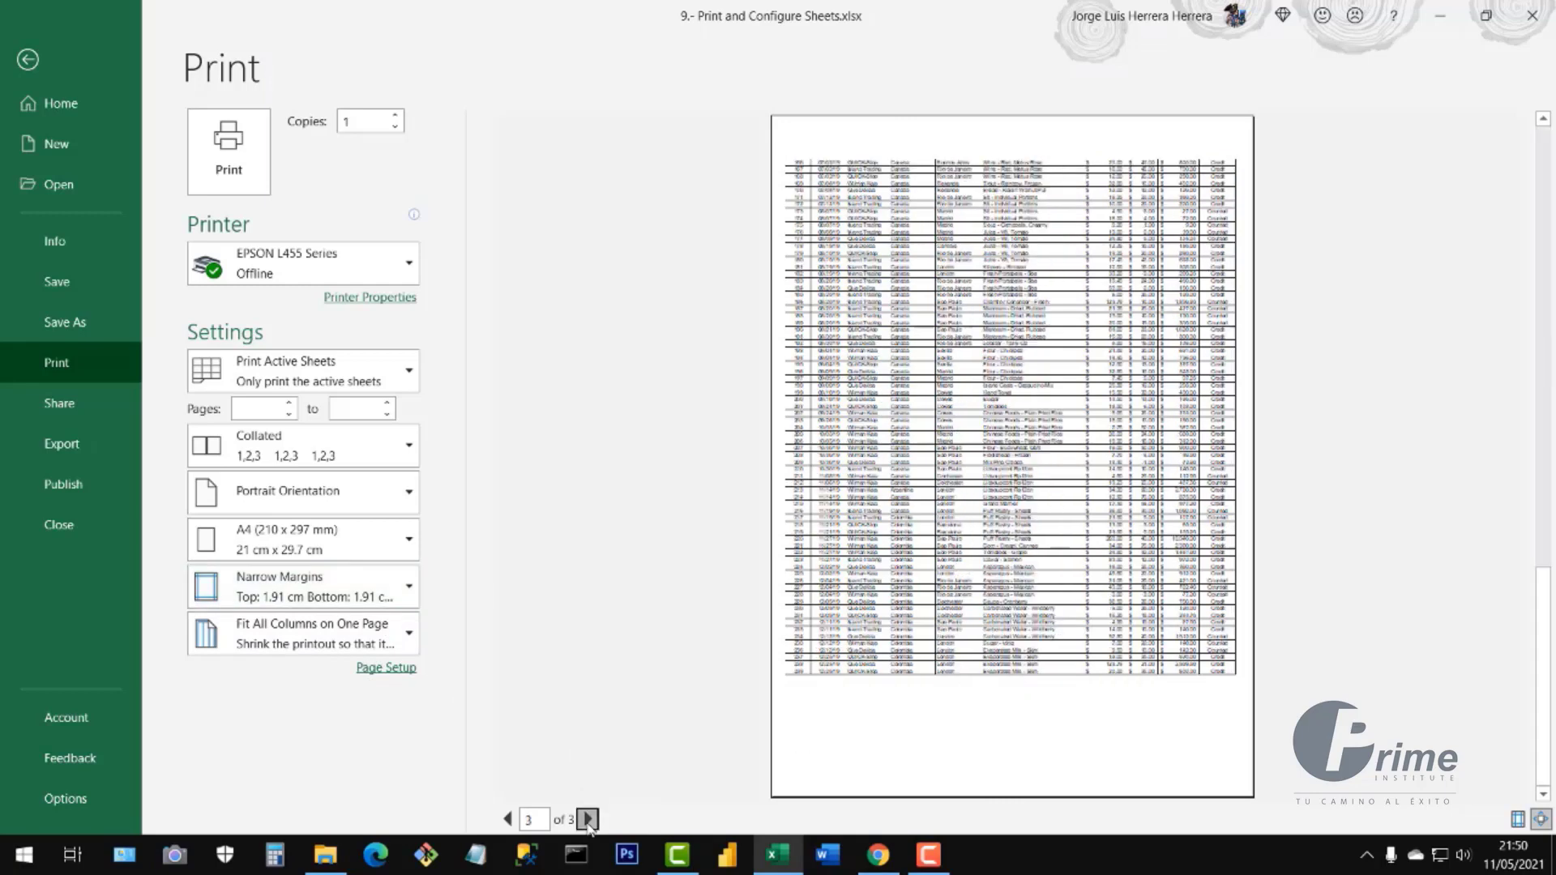
left_click(508, 821)
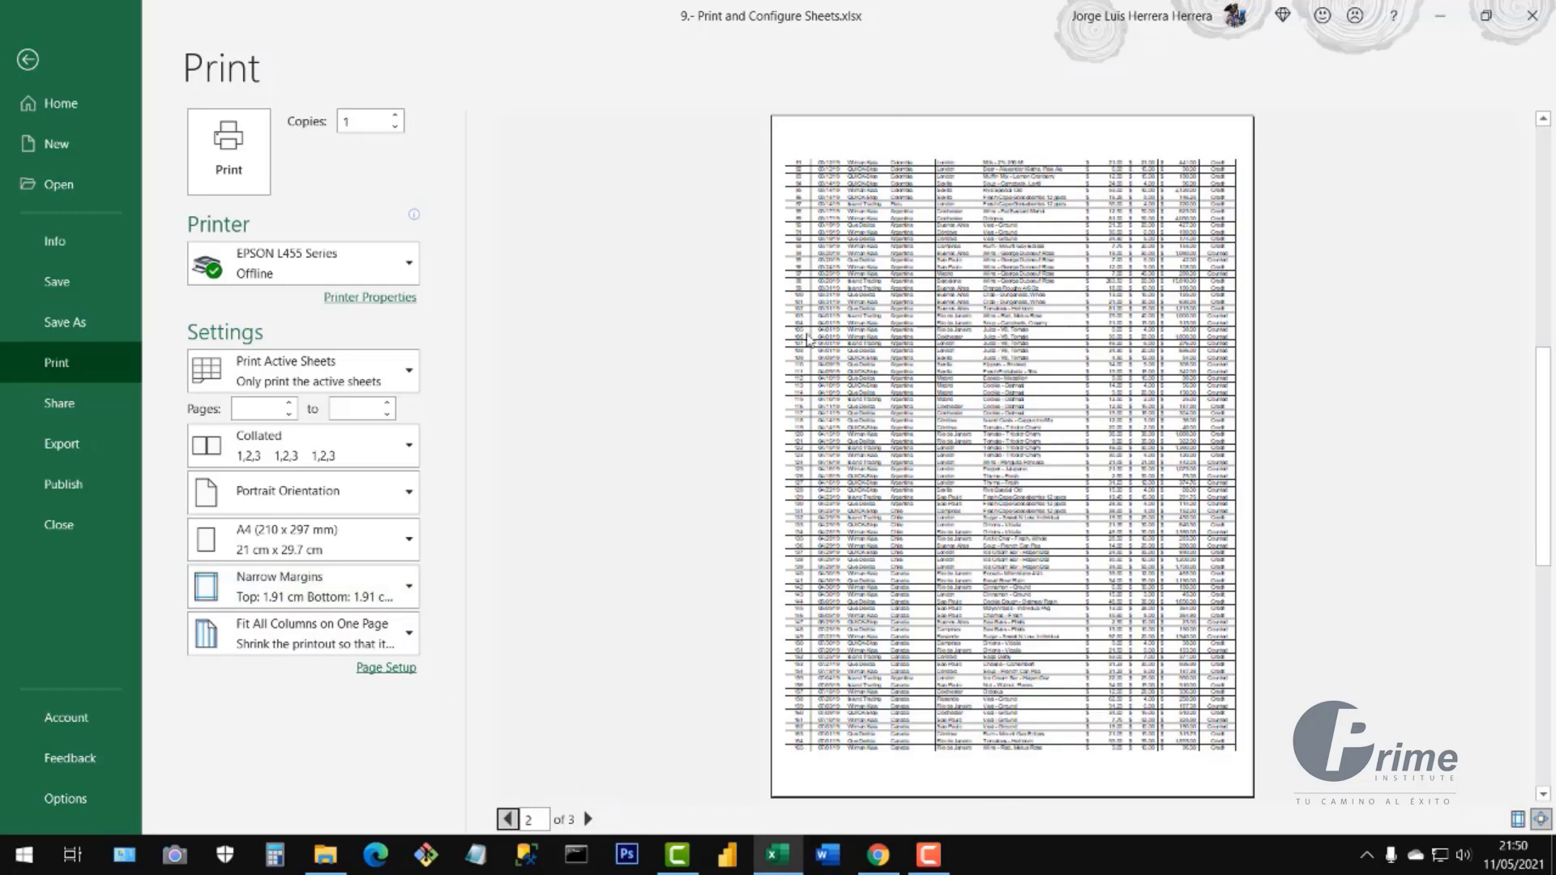
left_click(510, 820)
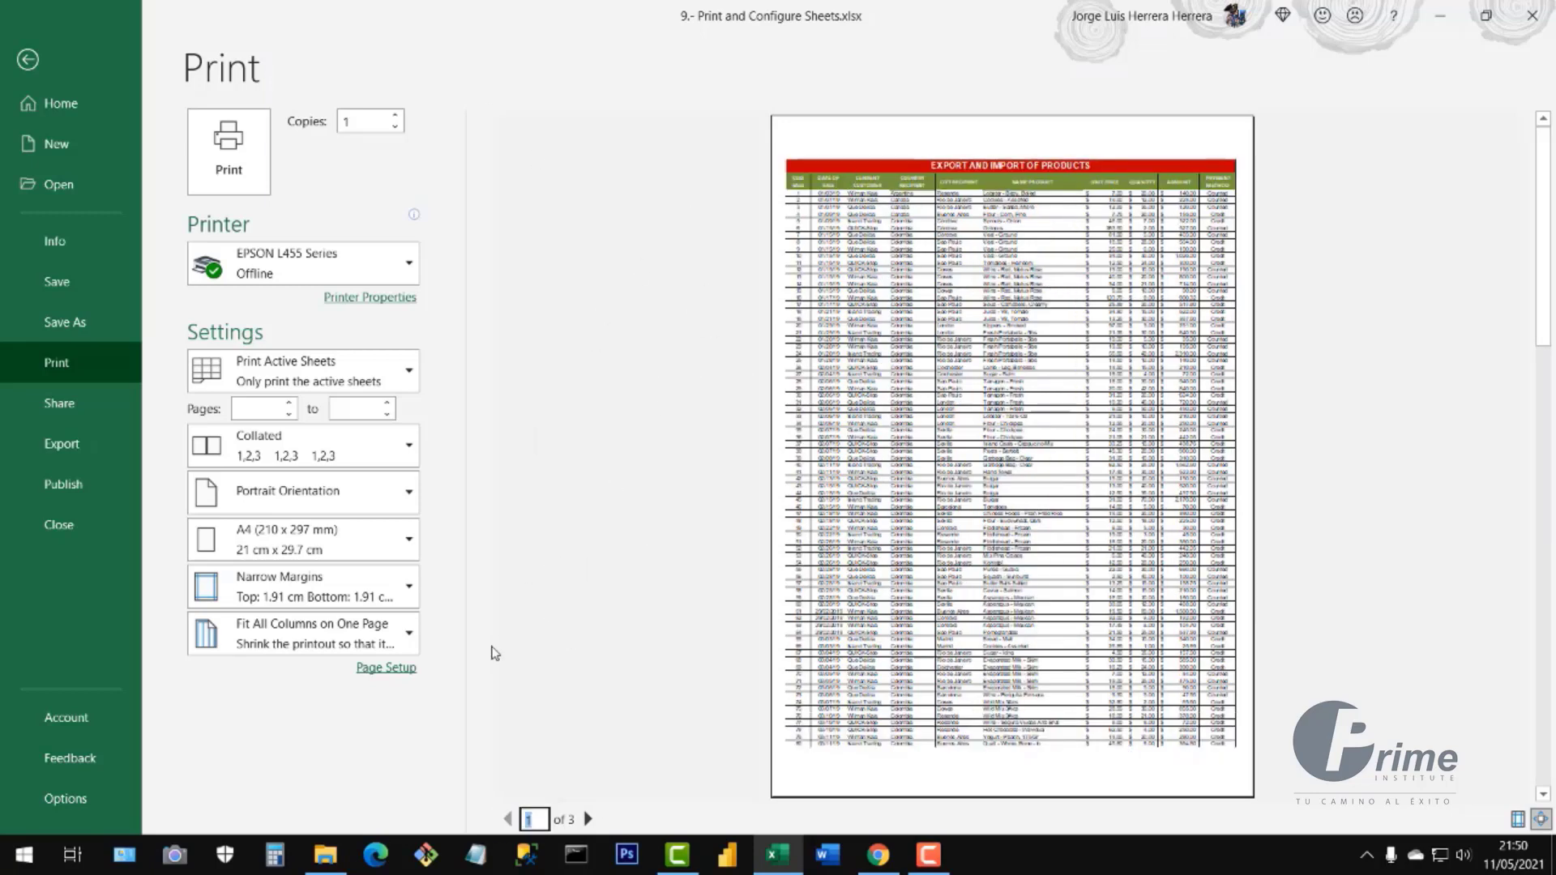
left_click(28, 61)
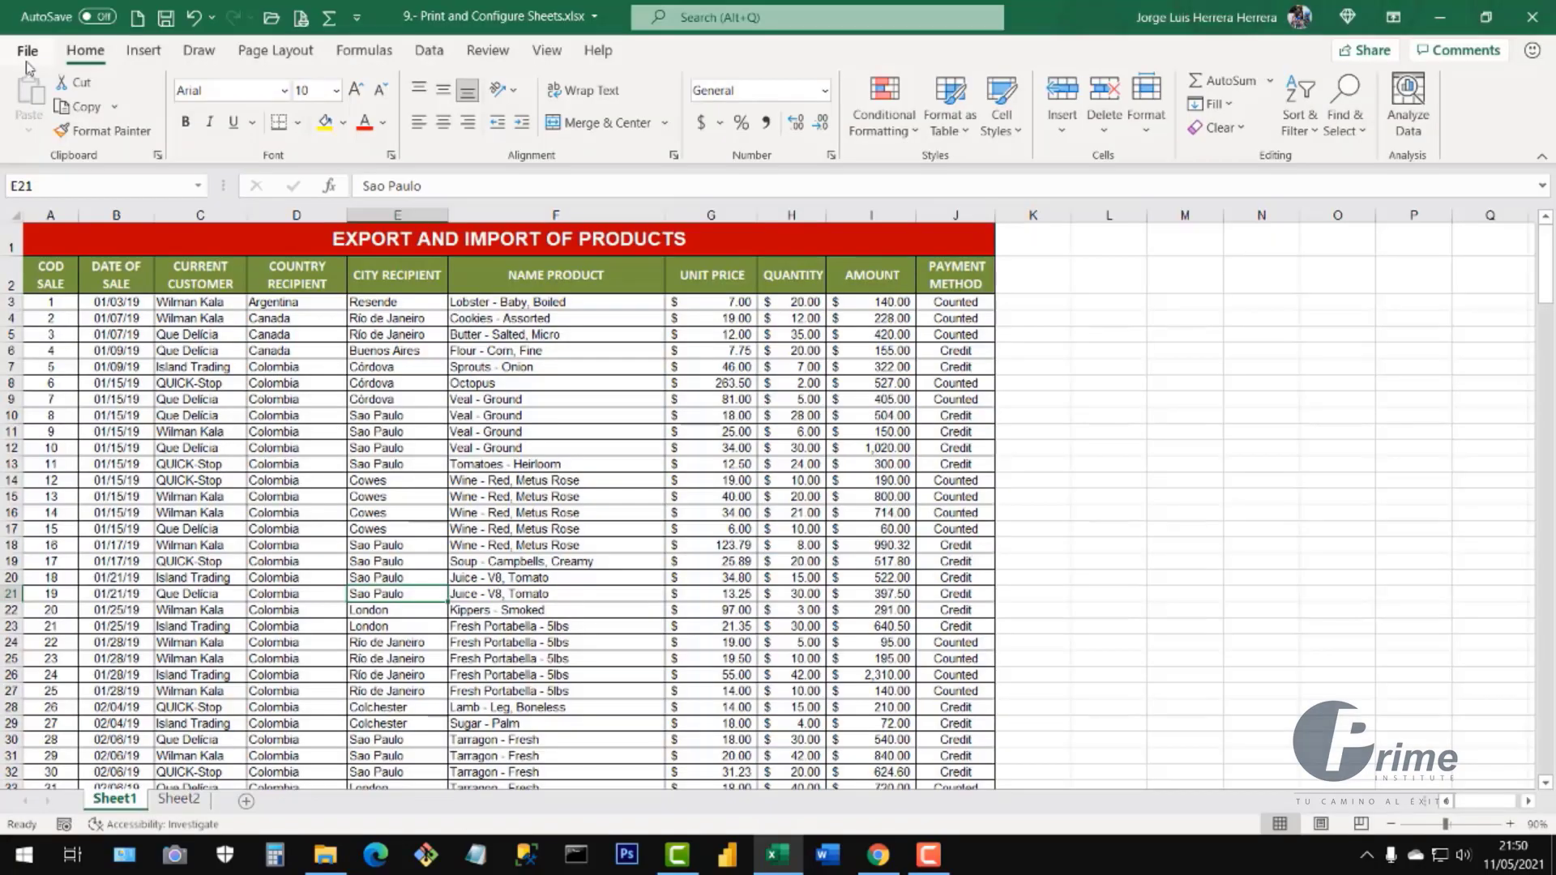
- Set row 2, with the column headings, as the print title row to repeat at the top of Sheet1's pages
left_click(275, 52)
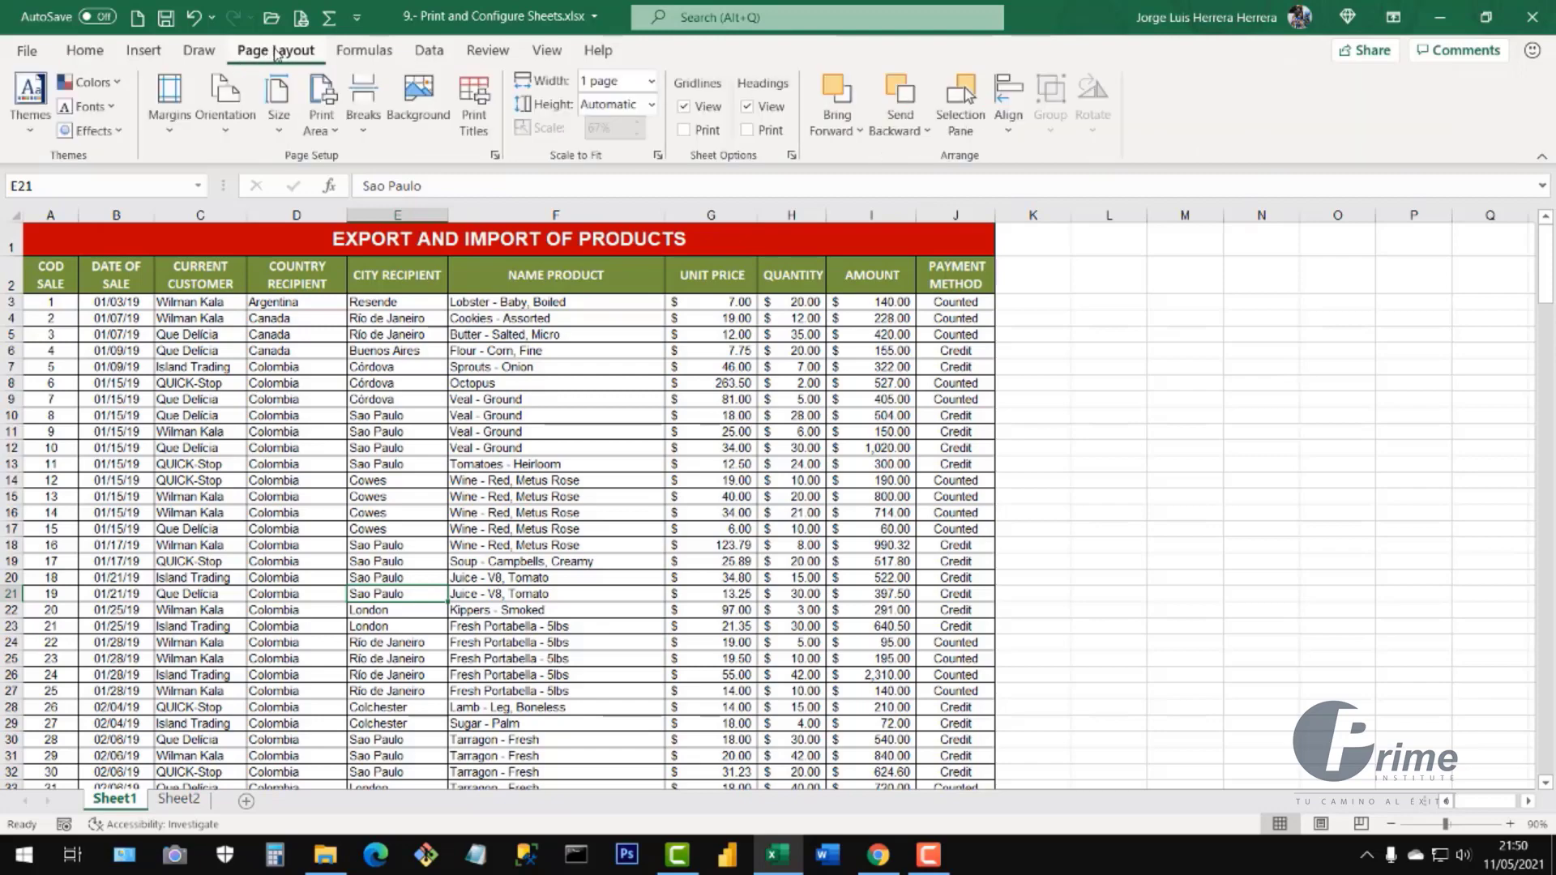
left_click(470, 120)
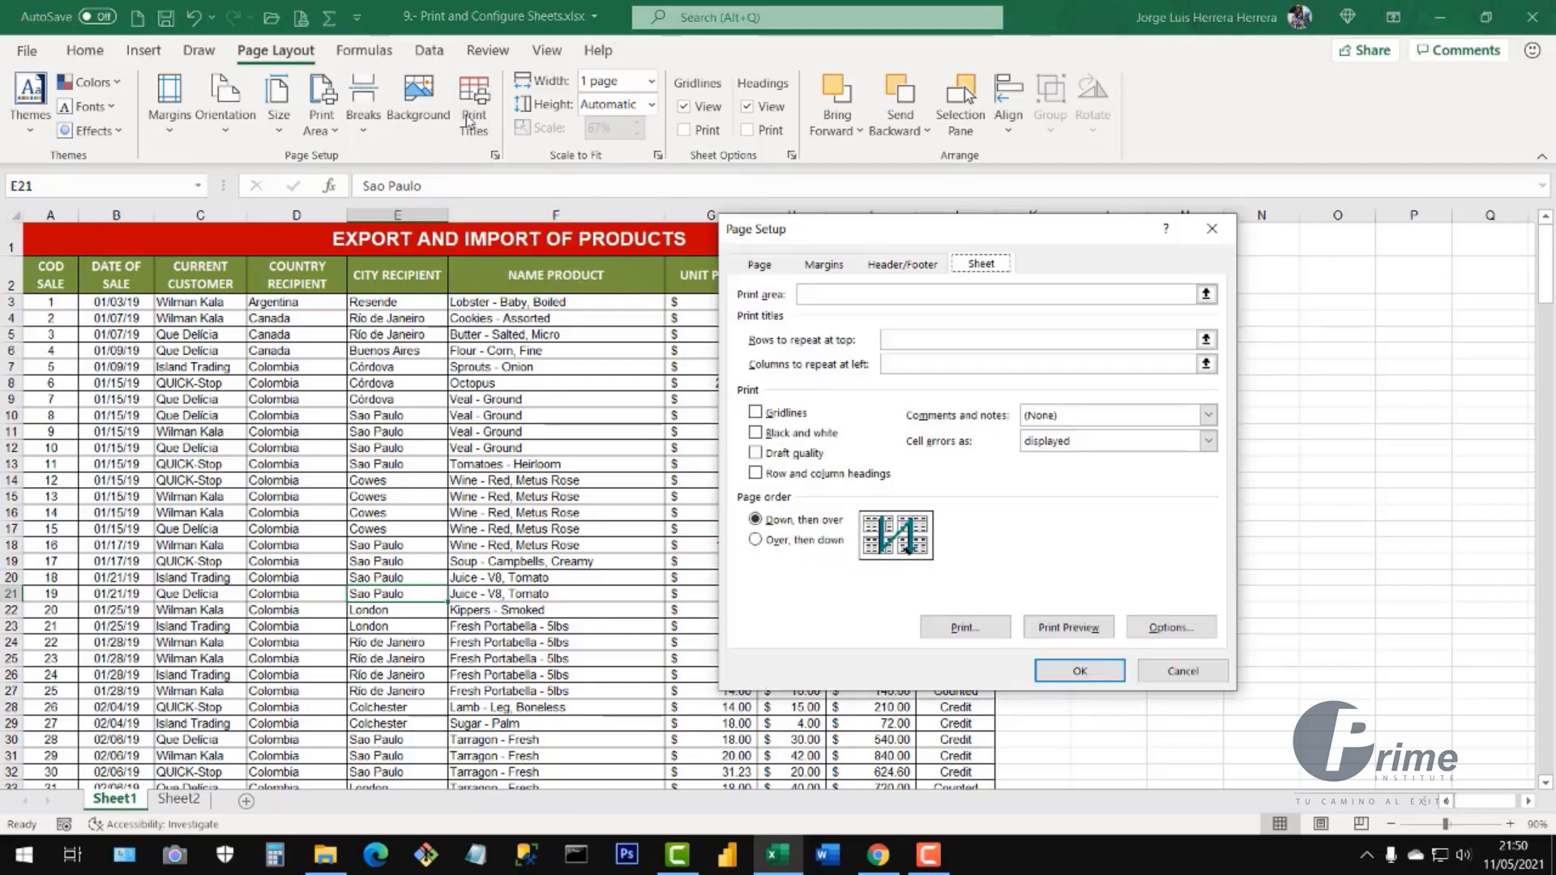
left_click_drag(880, 221, 1004, 222)
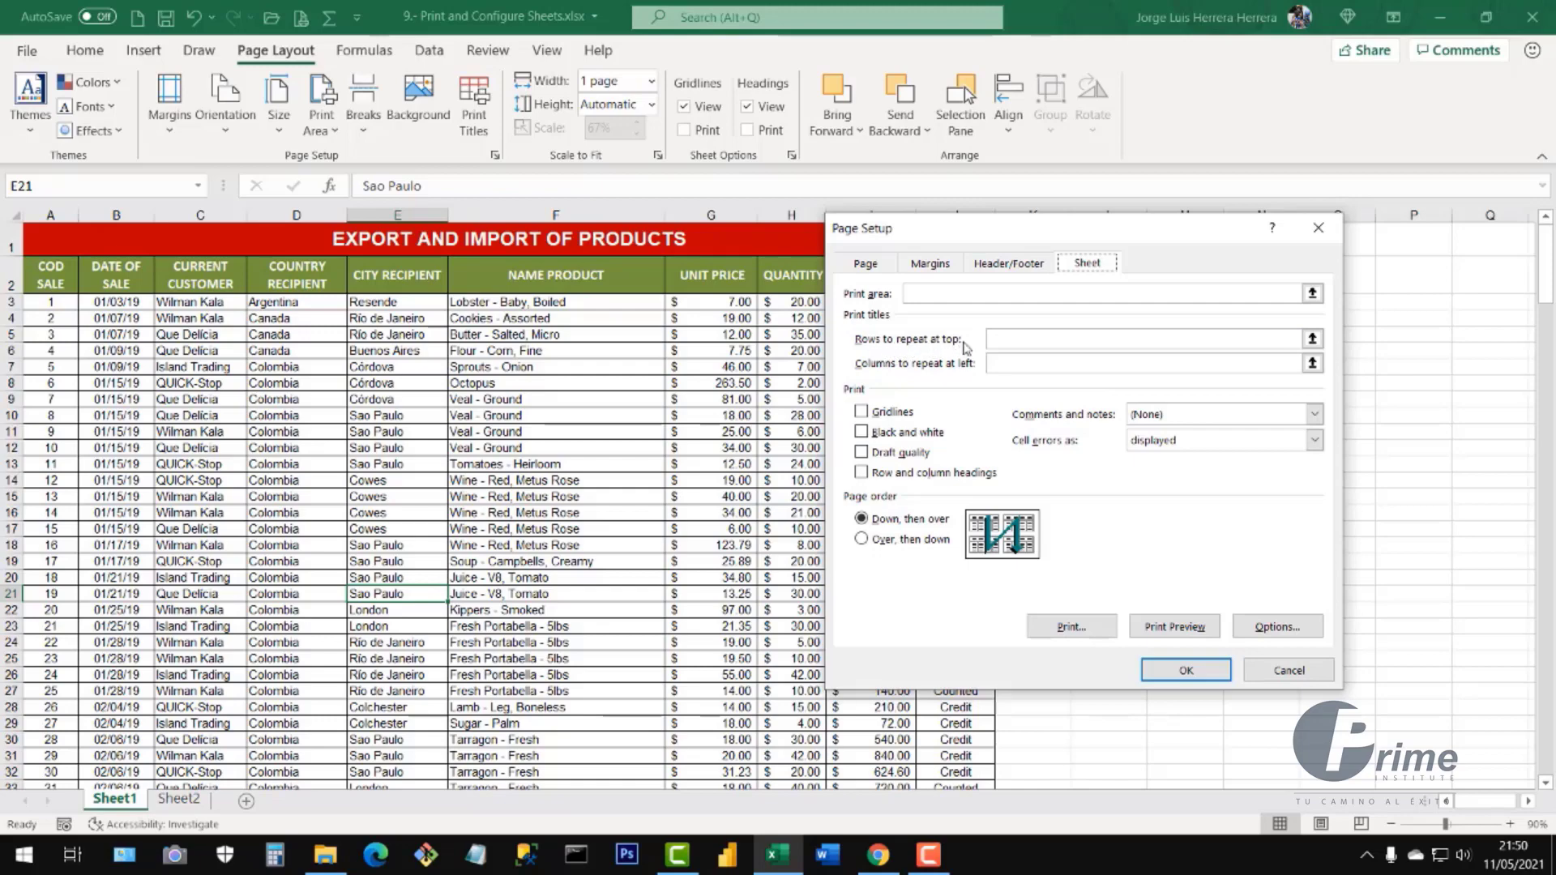
left_click(1006, 340)
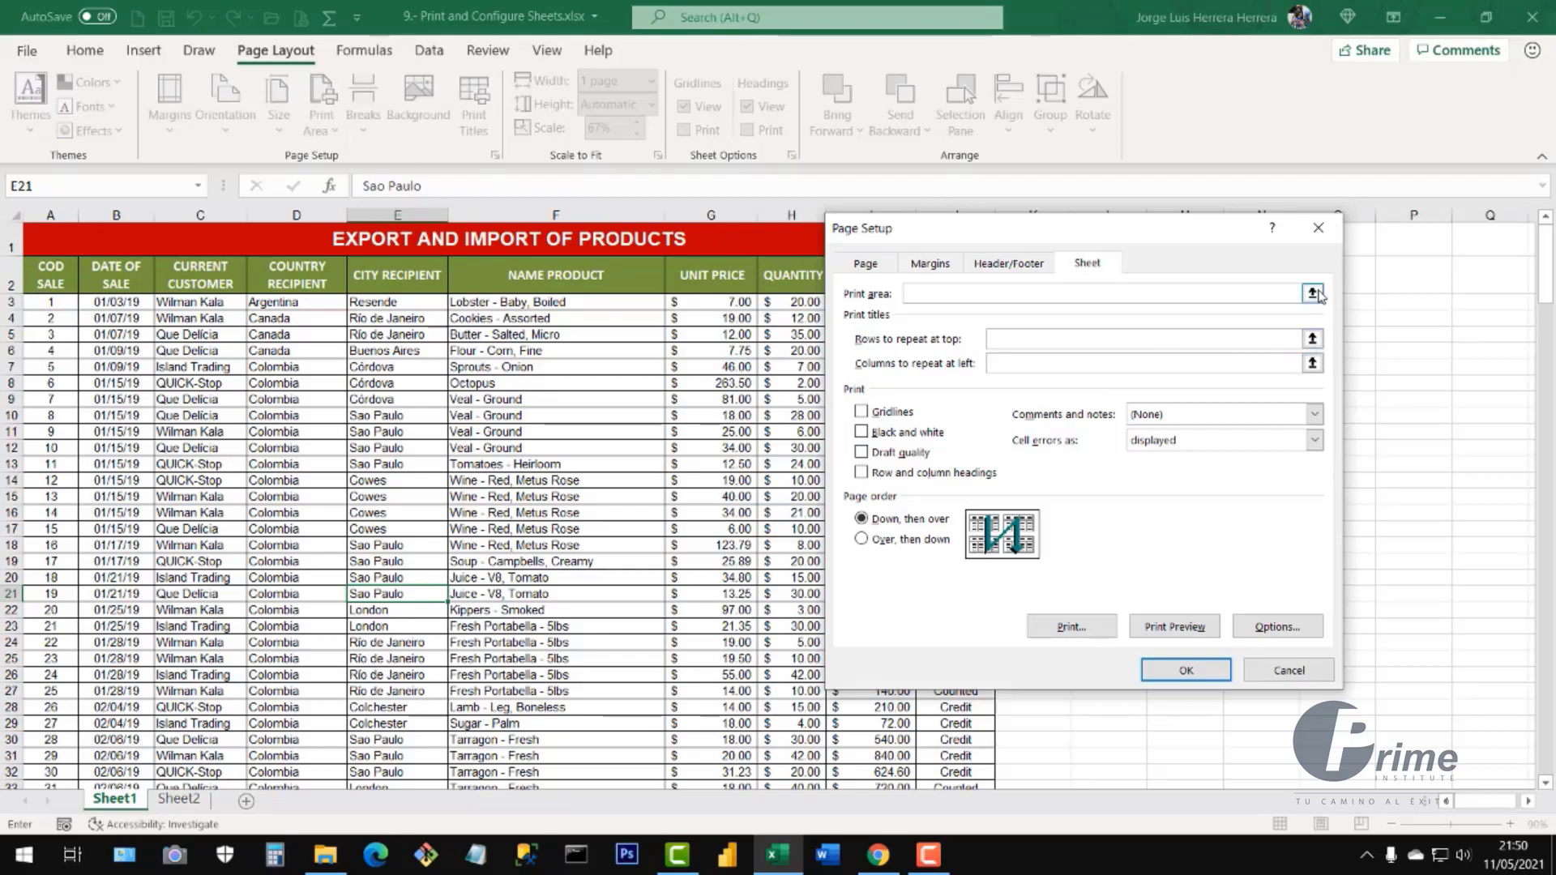
left_click(1312, 339)
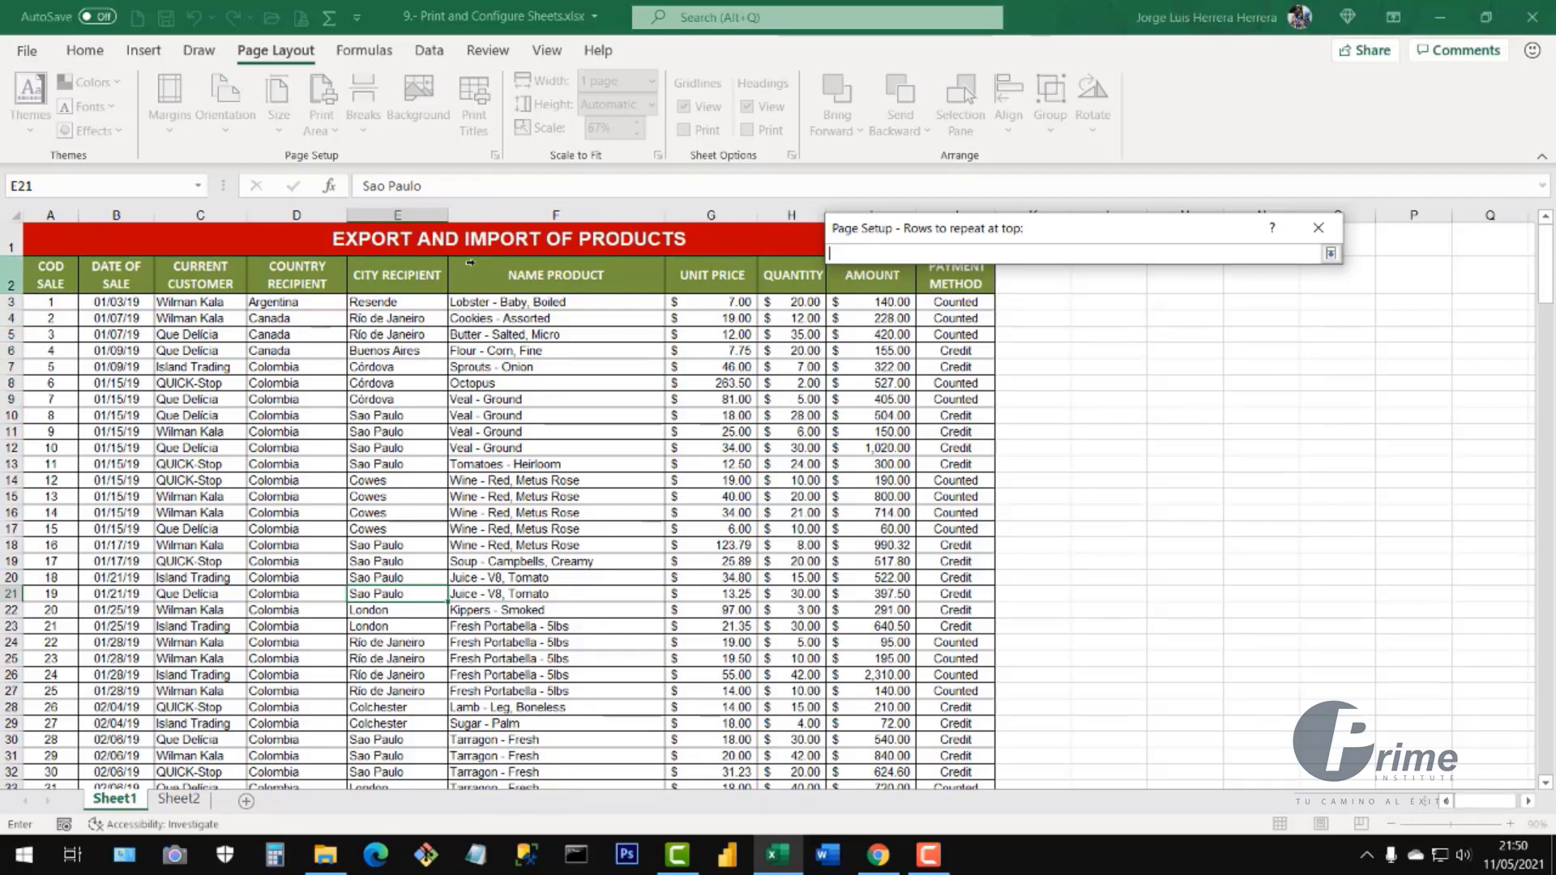
left_click(532, 283)
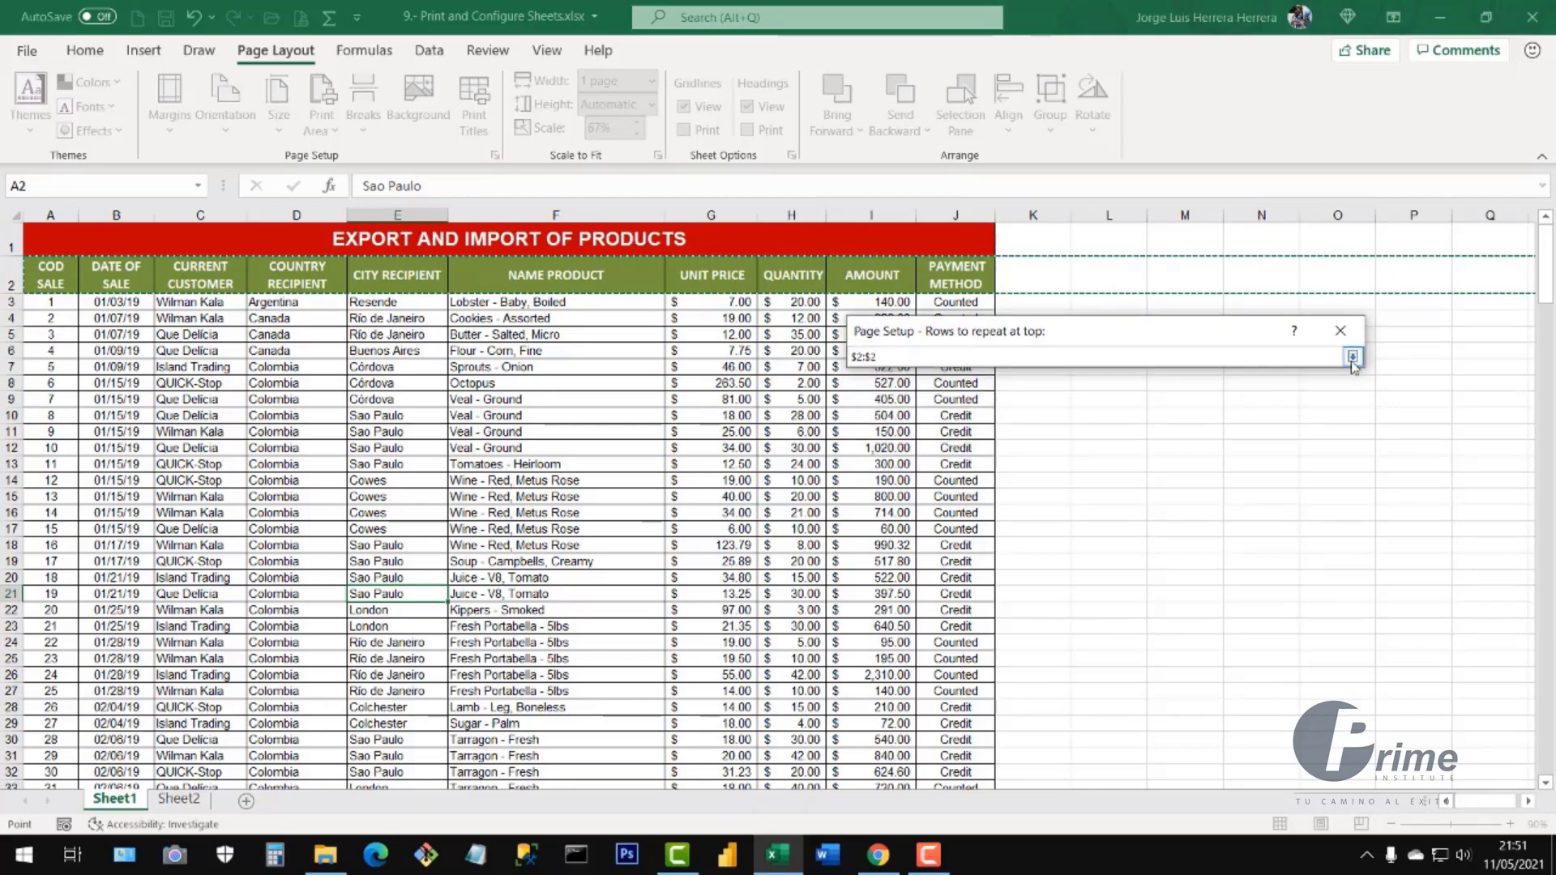
left_click(1353, 358)
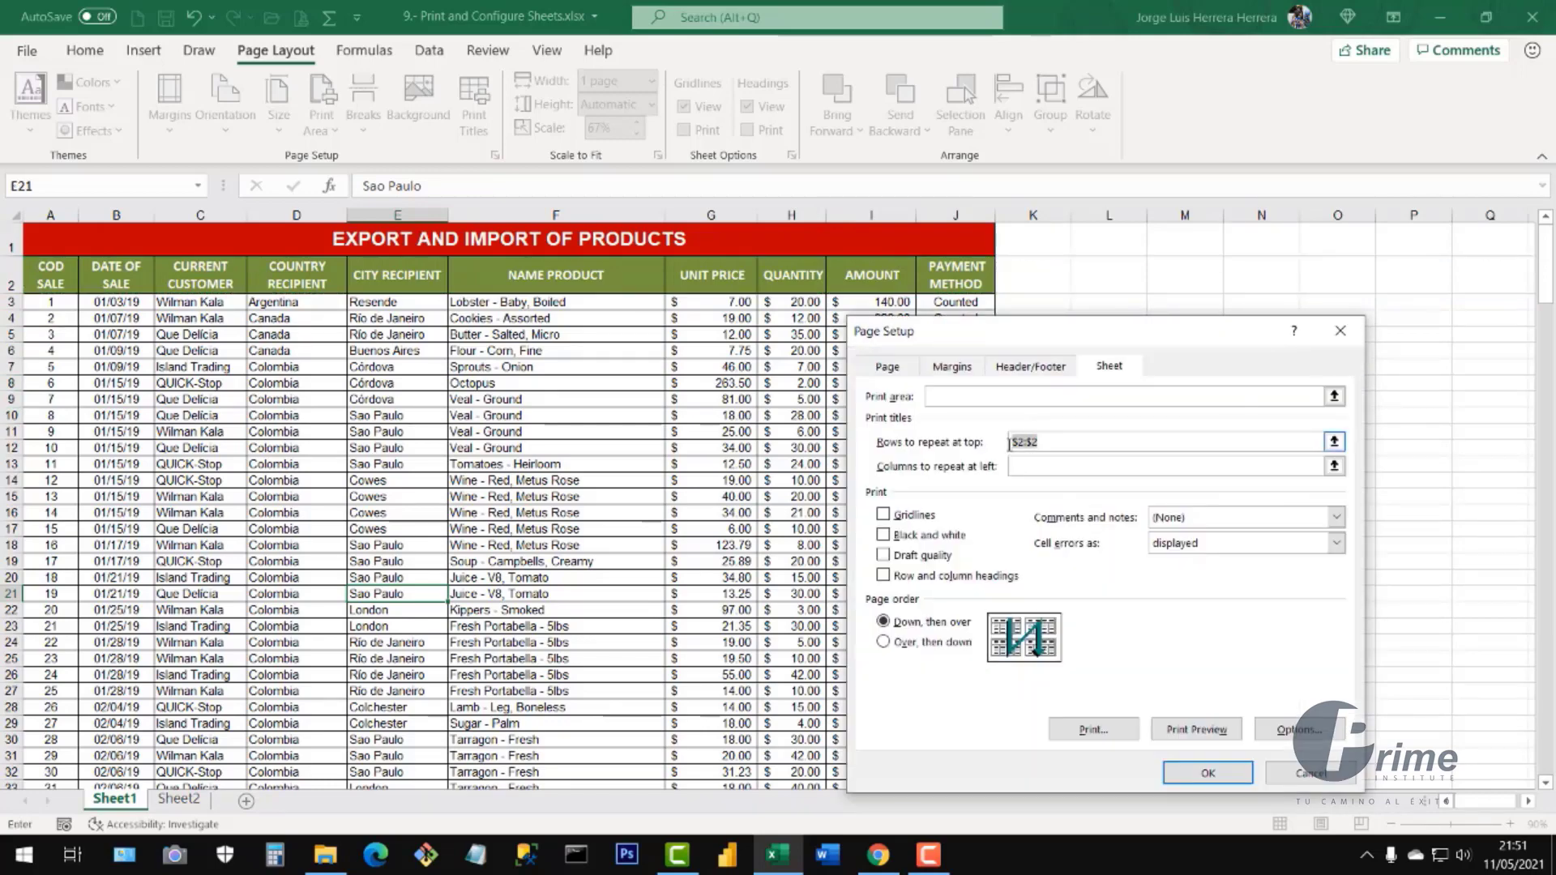
left_click(1200, 770)
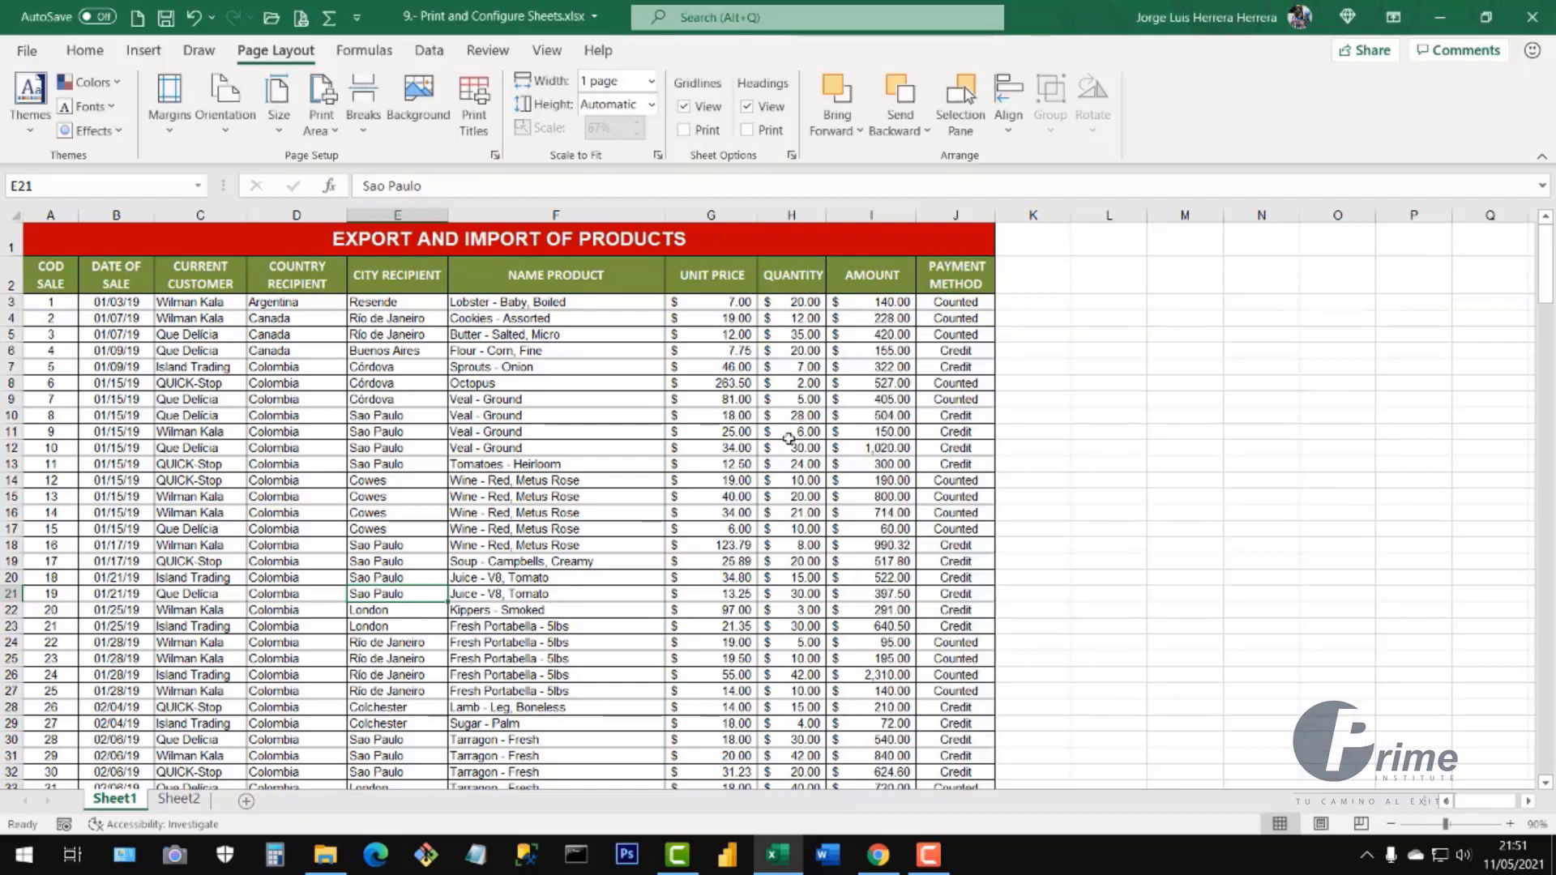
- Check in the print preview which heading rows repeat on all three pages, and return to Sheet1
key("ctrl+p")
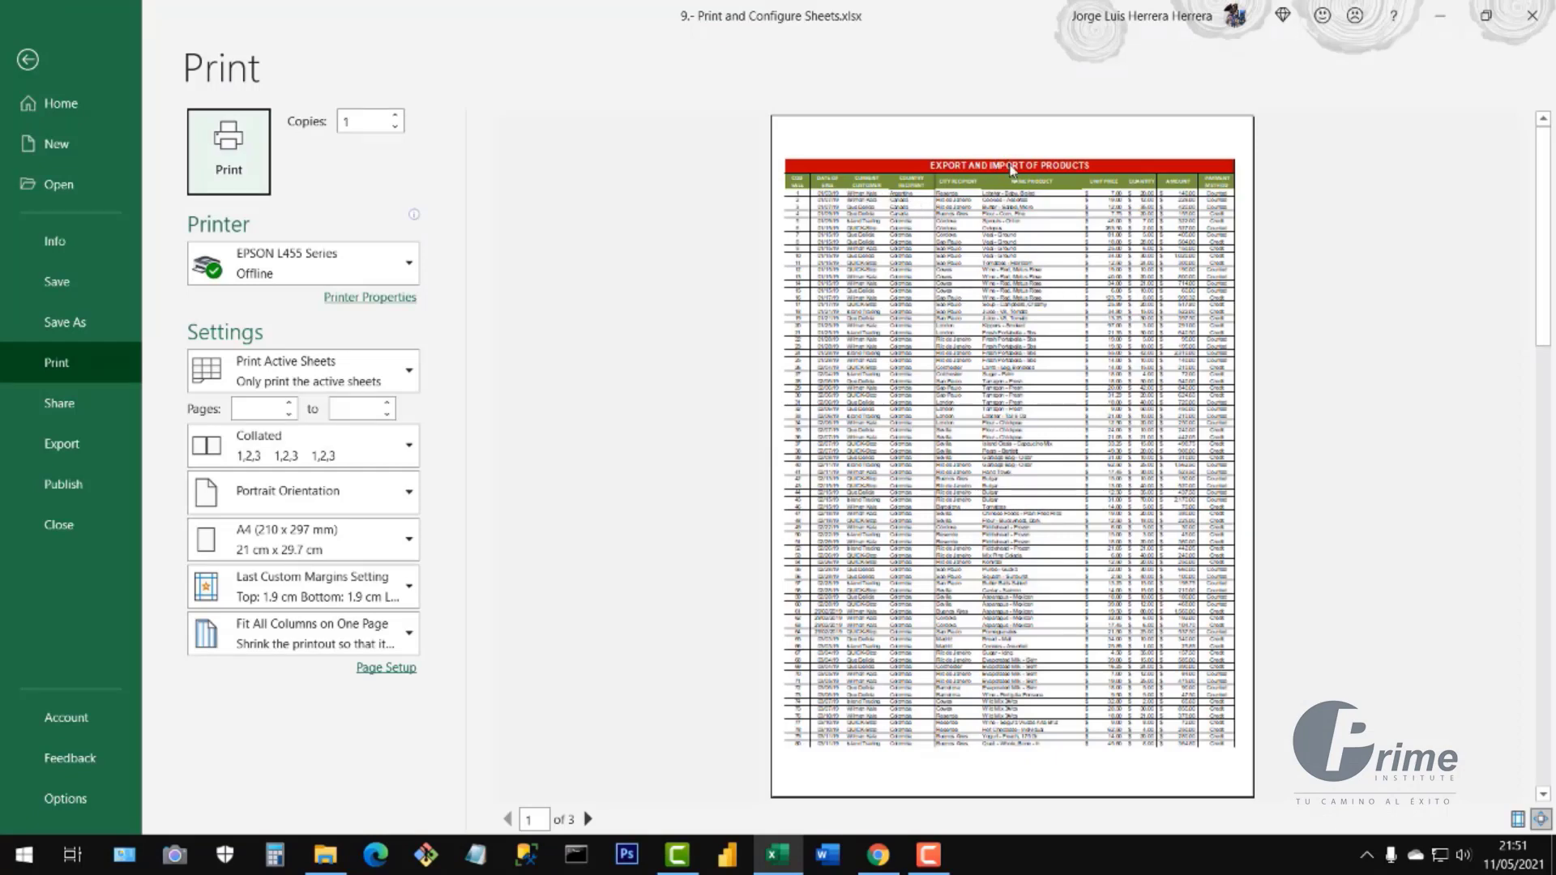
left_click(589, 819)
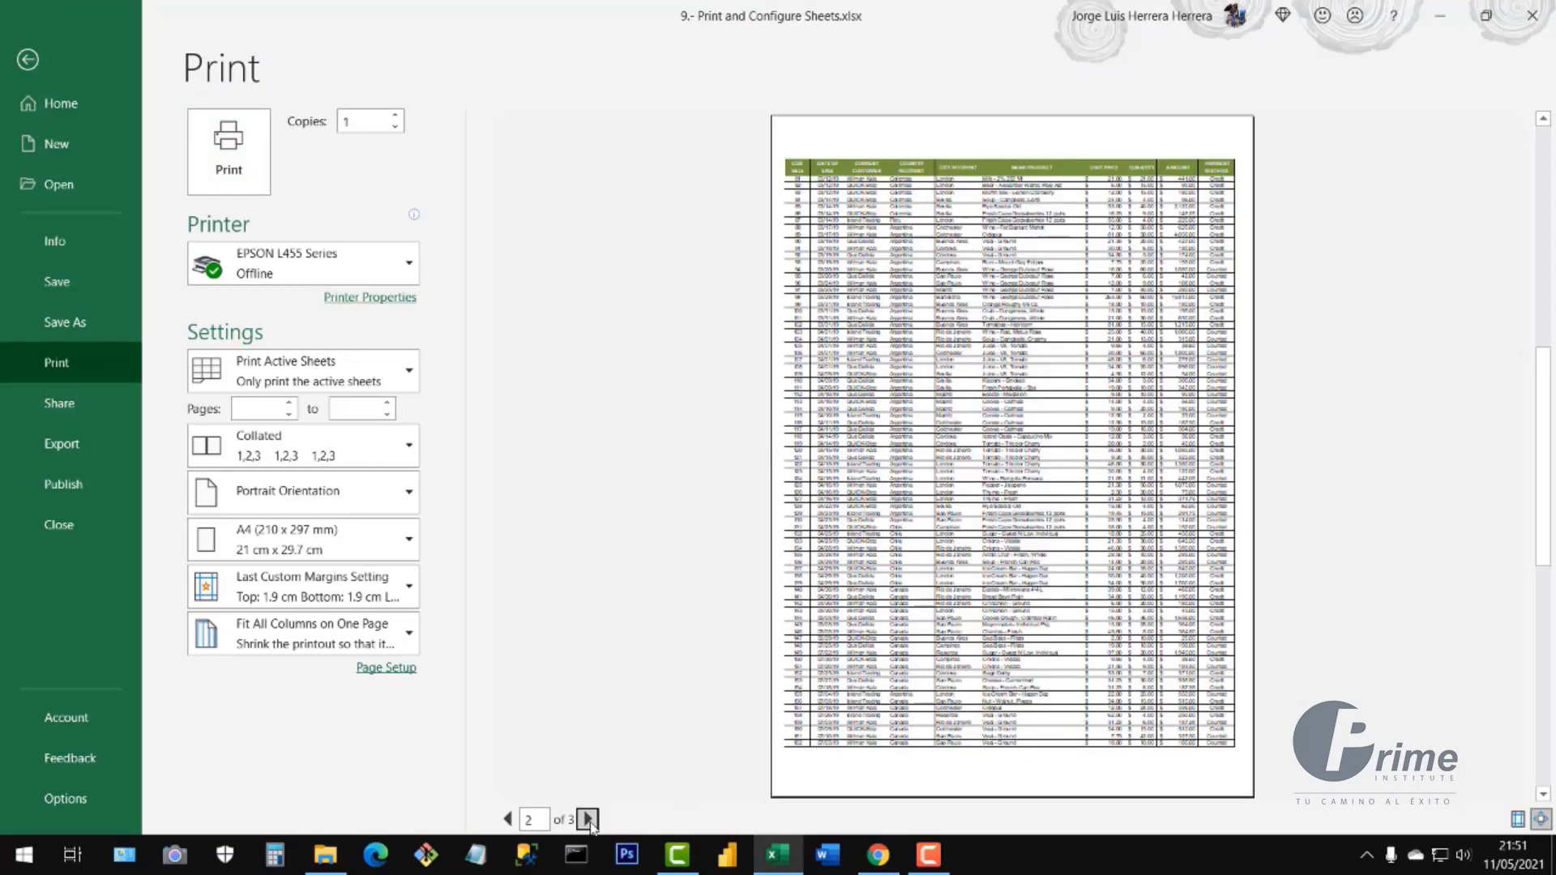
left_click(588, 819)
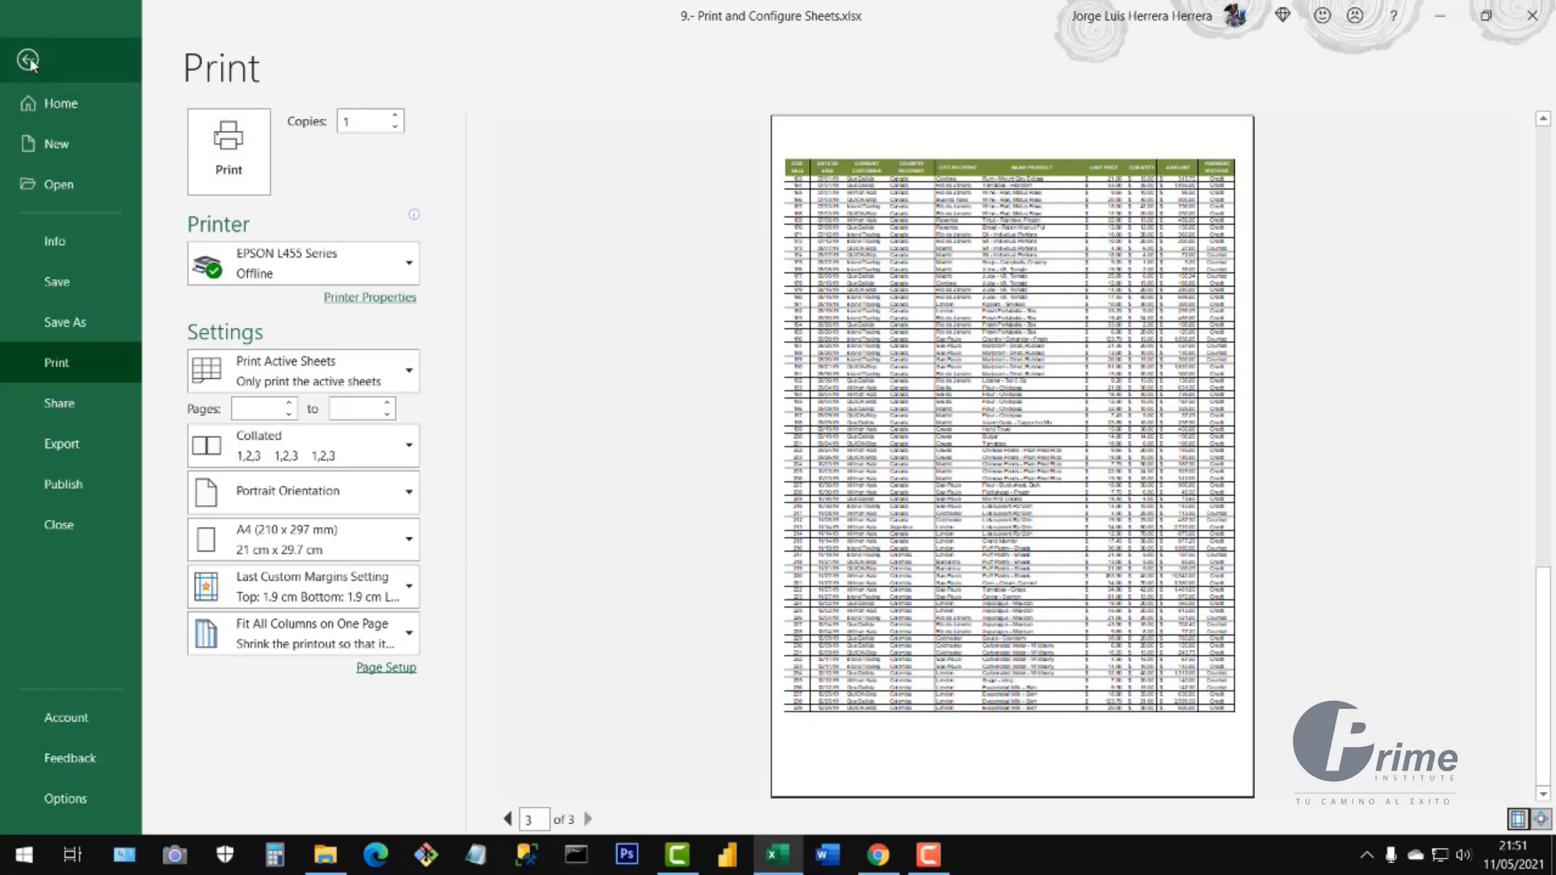
left_click(509, 820)
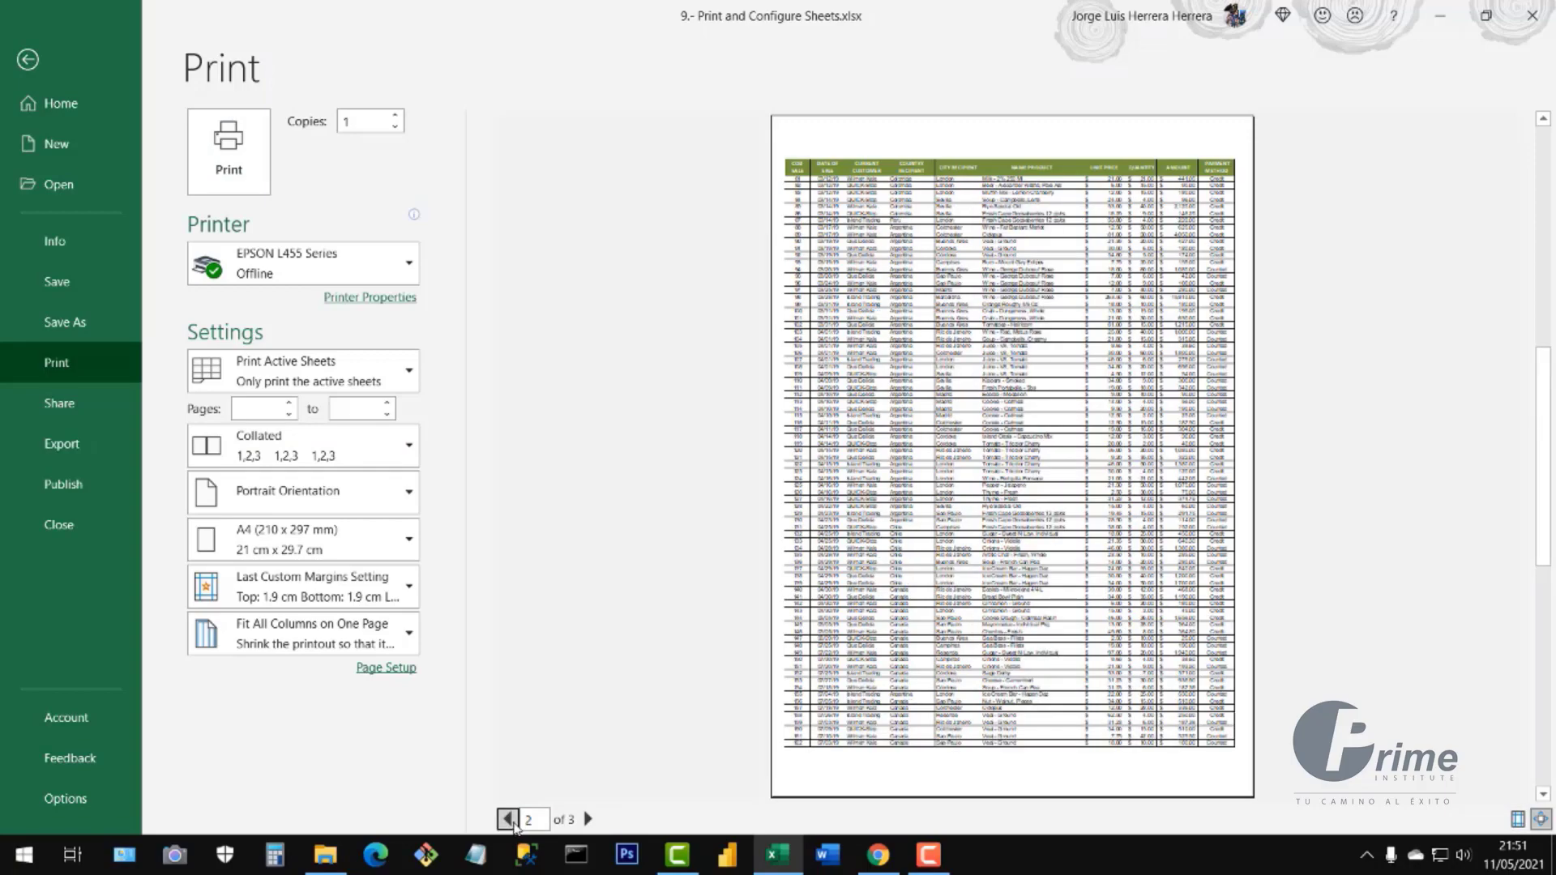
left_click(509, 820)
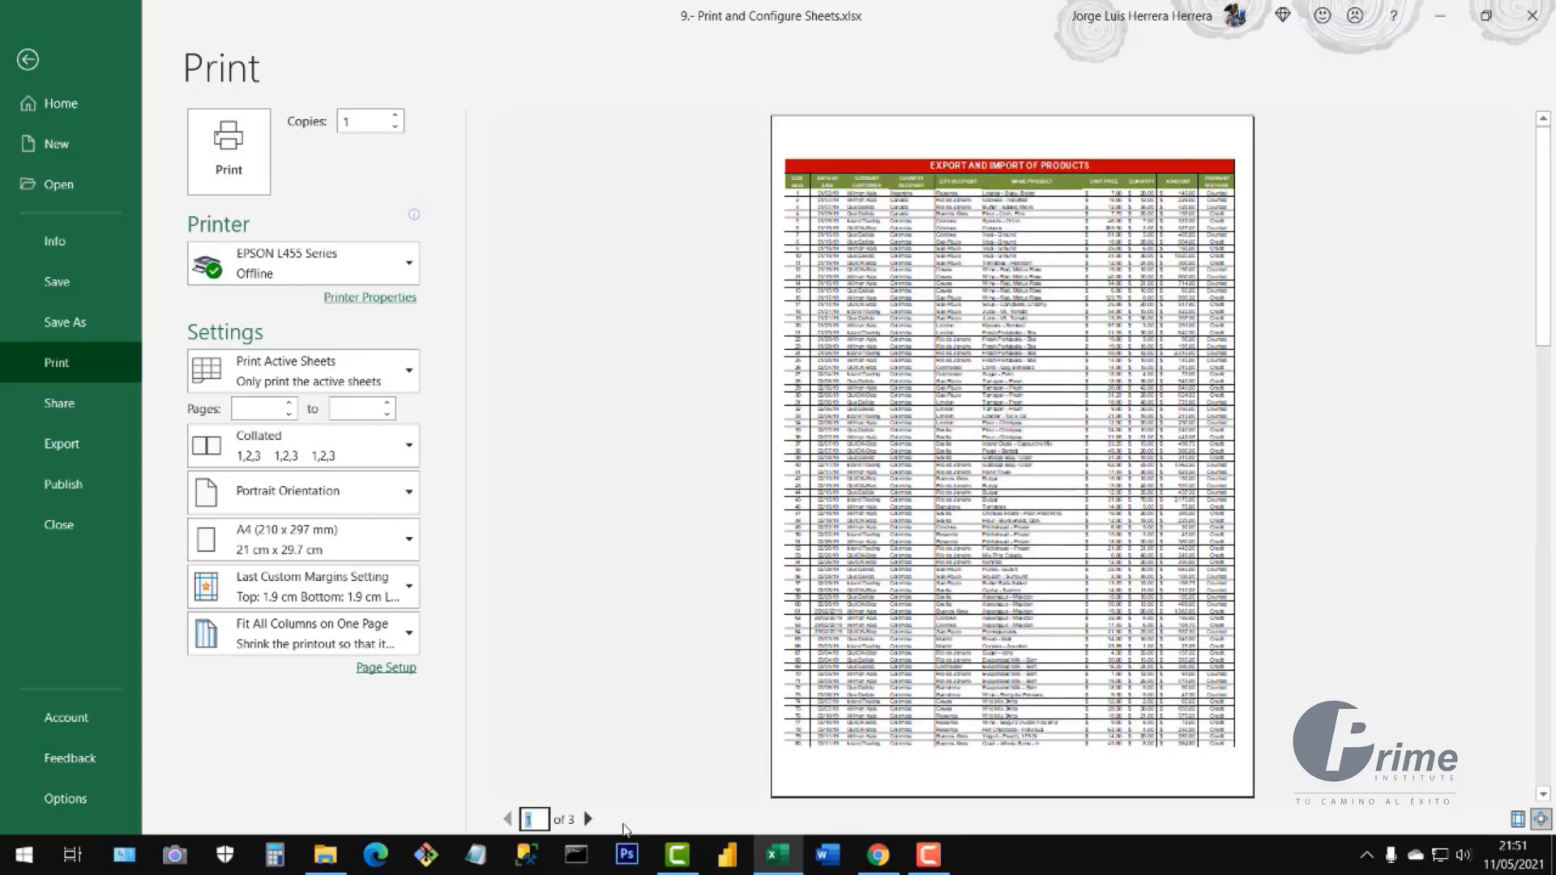
left_click(29, 61)
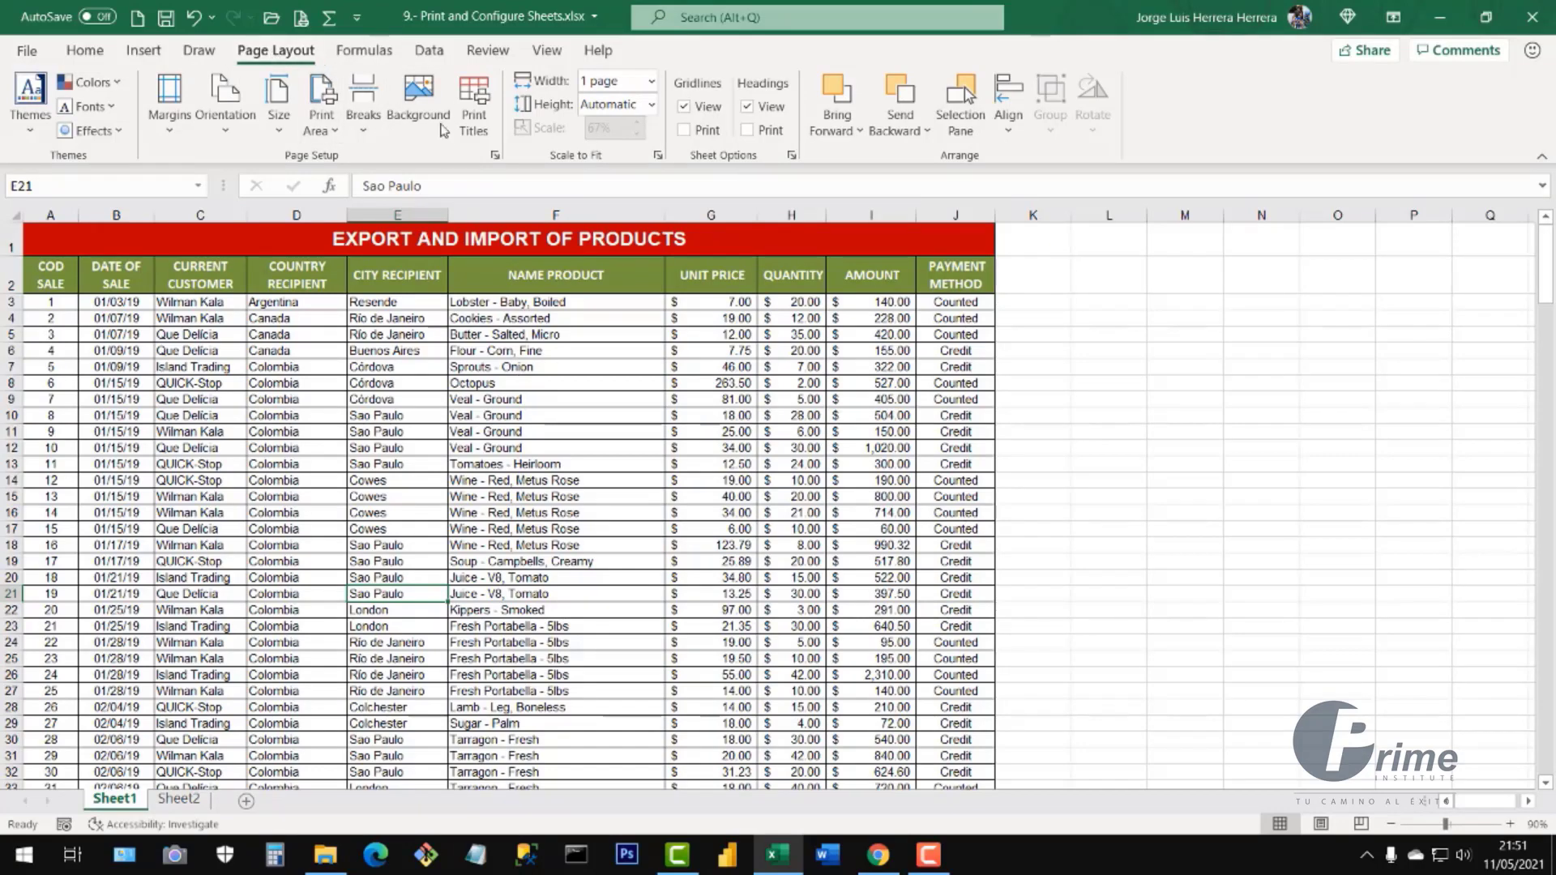
- Set rows 1 and 2 ($1:$2), the title and column headings, to repeat at the top of each printed page
left_click(478, 121)
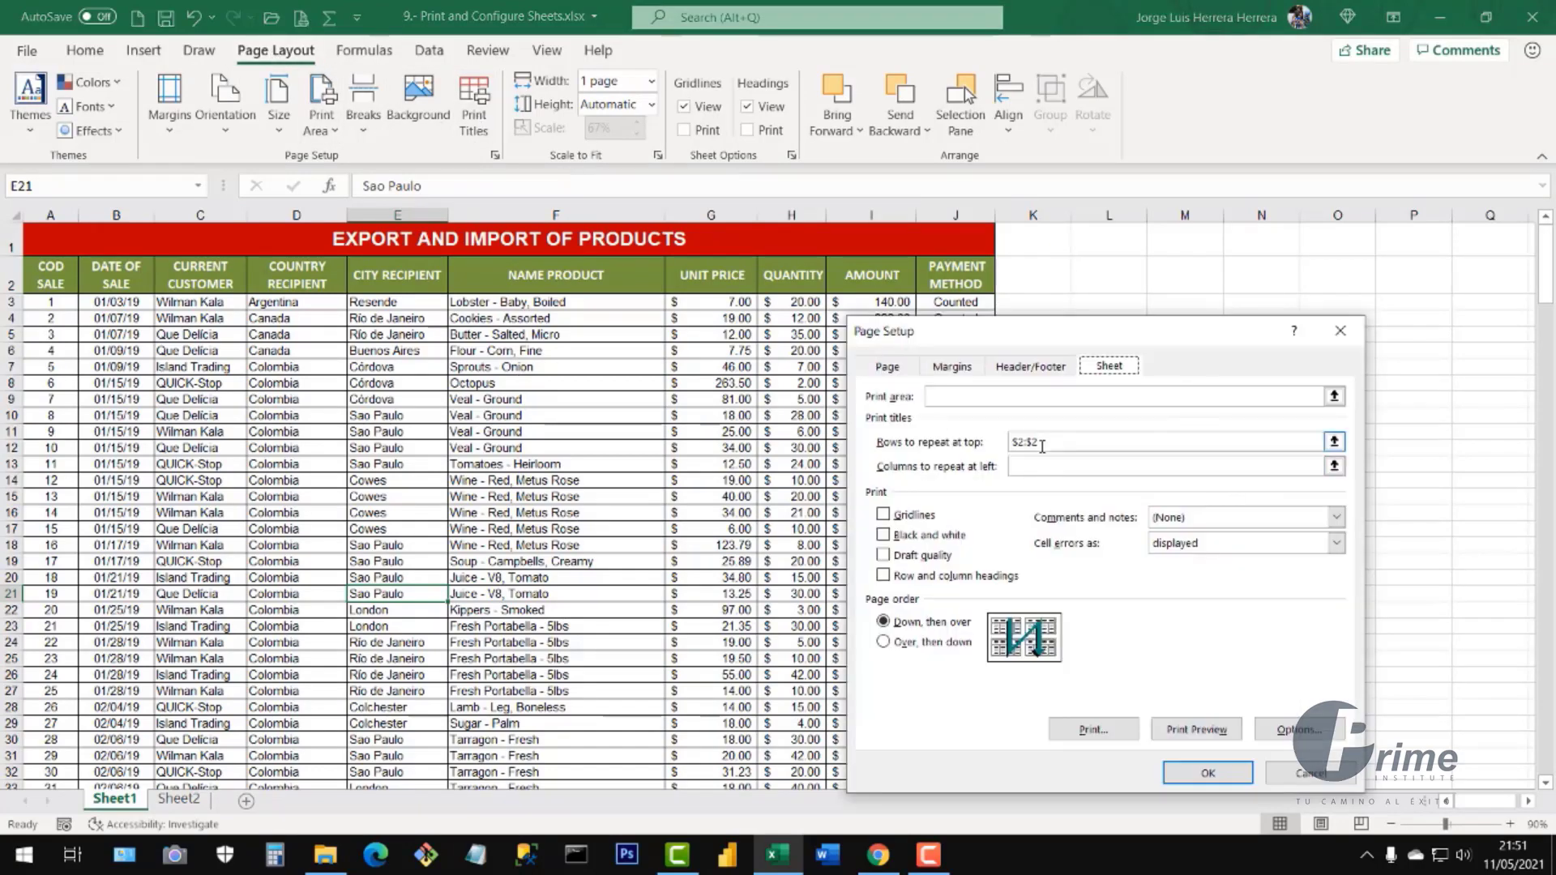
left_click(1334, 441)
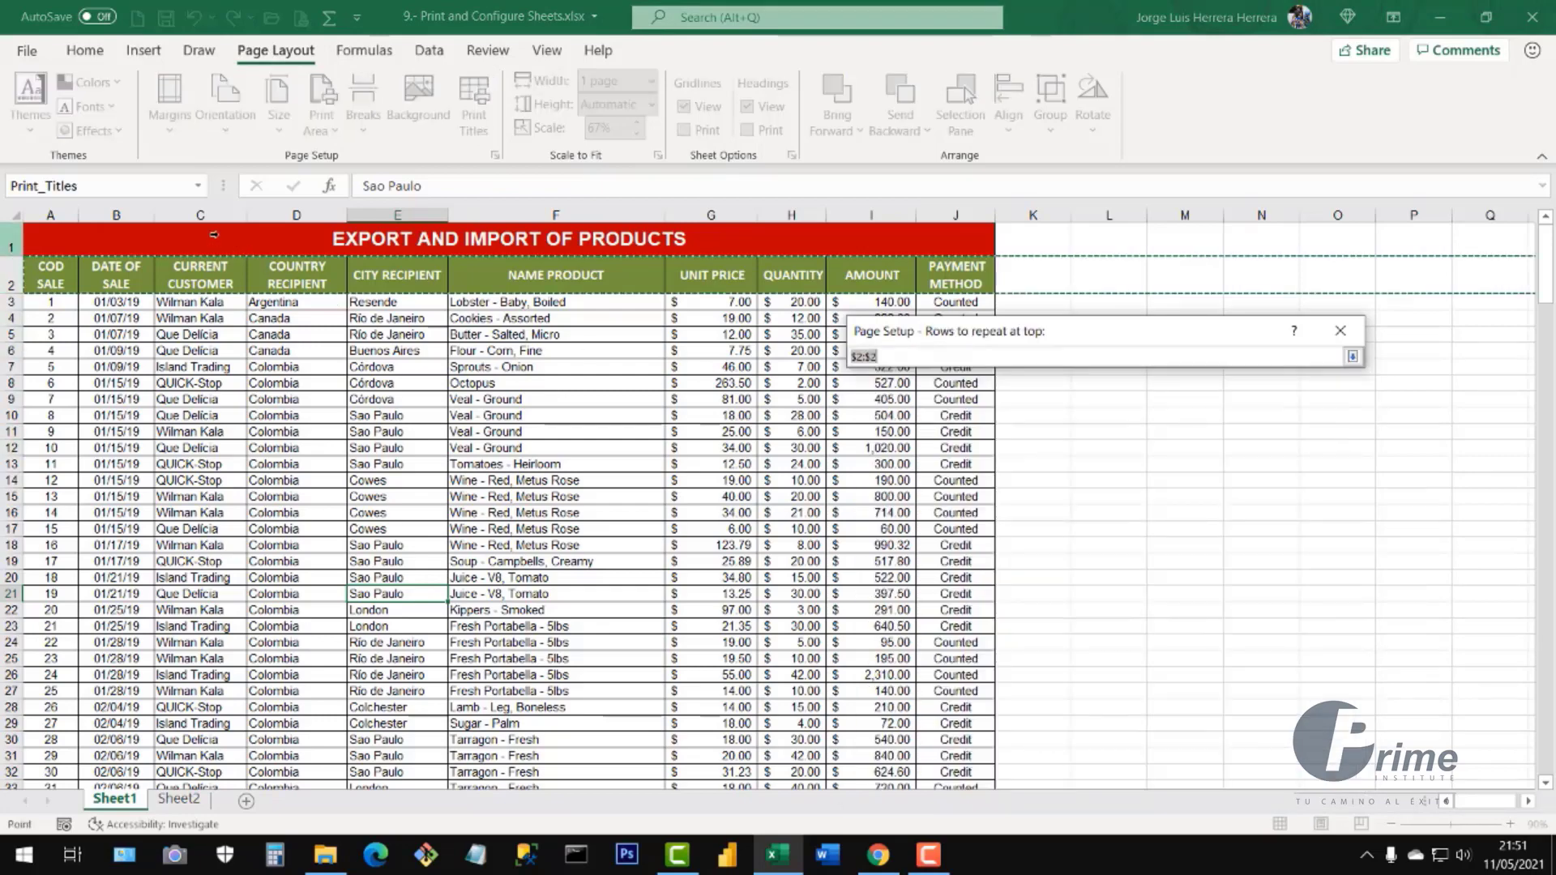
left_click_drag(204, 234, 216, 275)
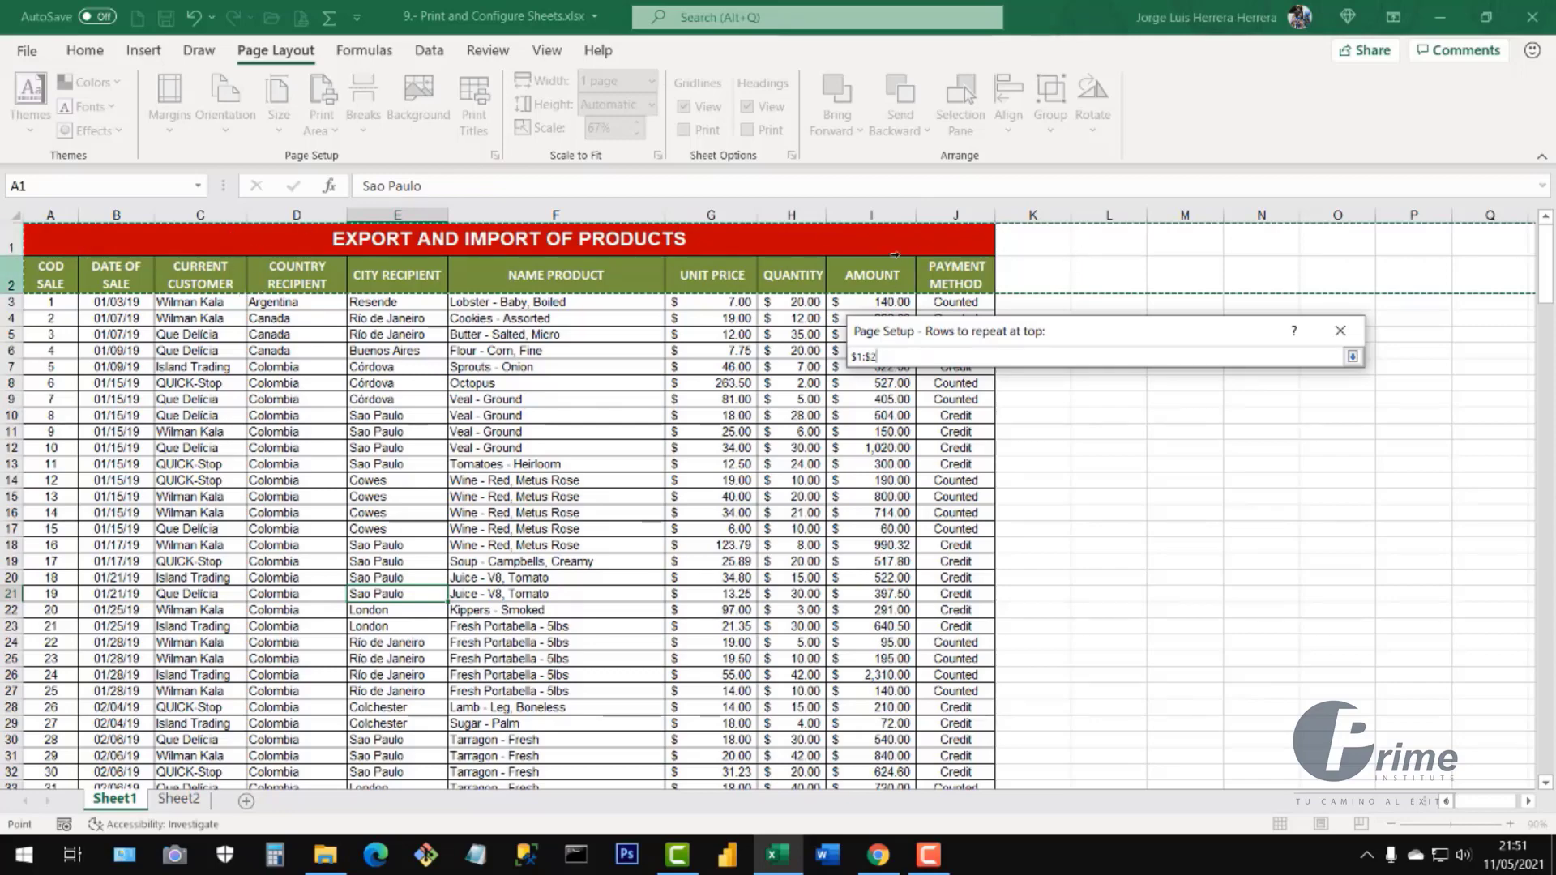
left_click(1352, 356)
left_click(1206, 771)
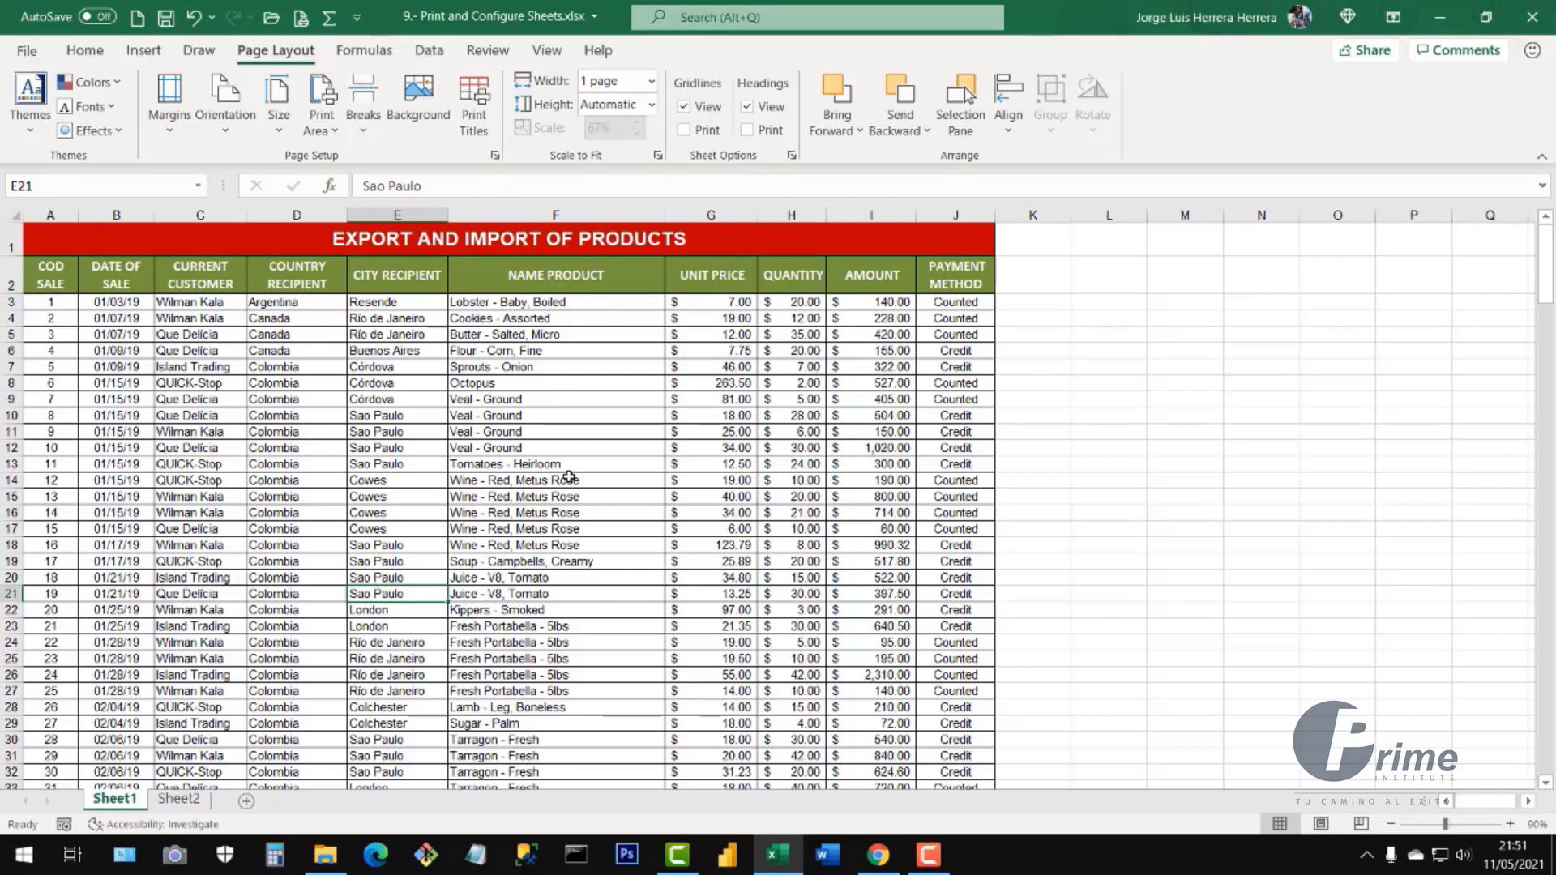
- Page through the whole print preview to check the repeated title and column headings, ending on page 1
key("ctrl+p")
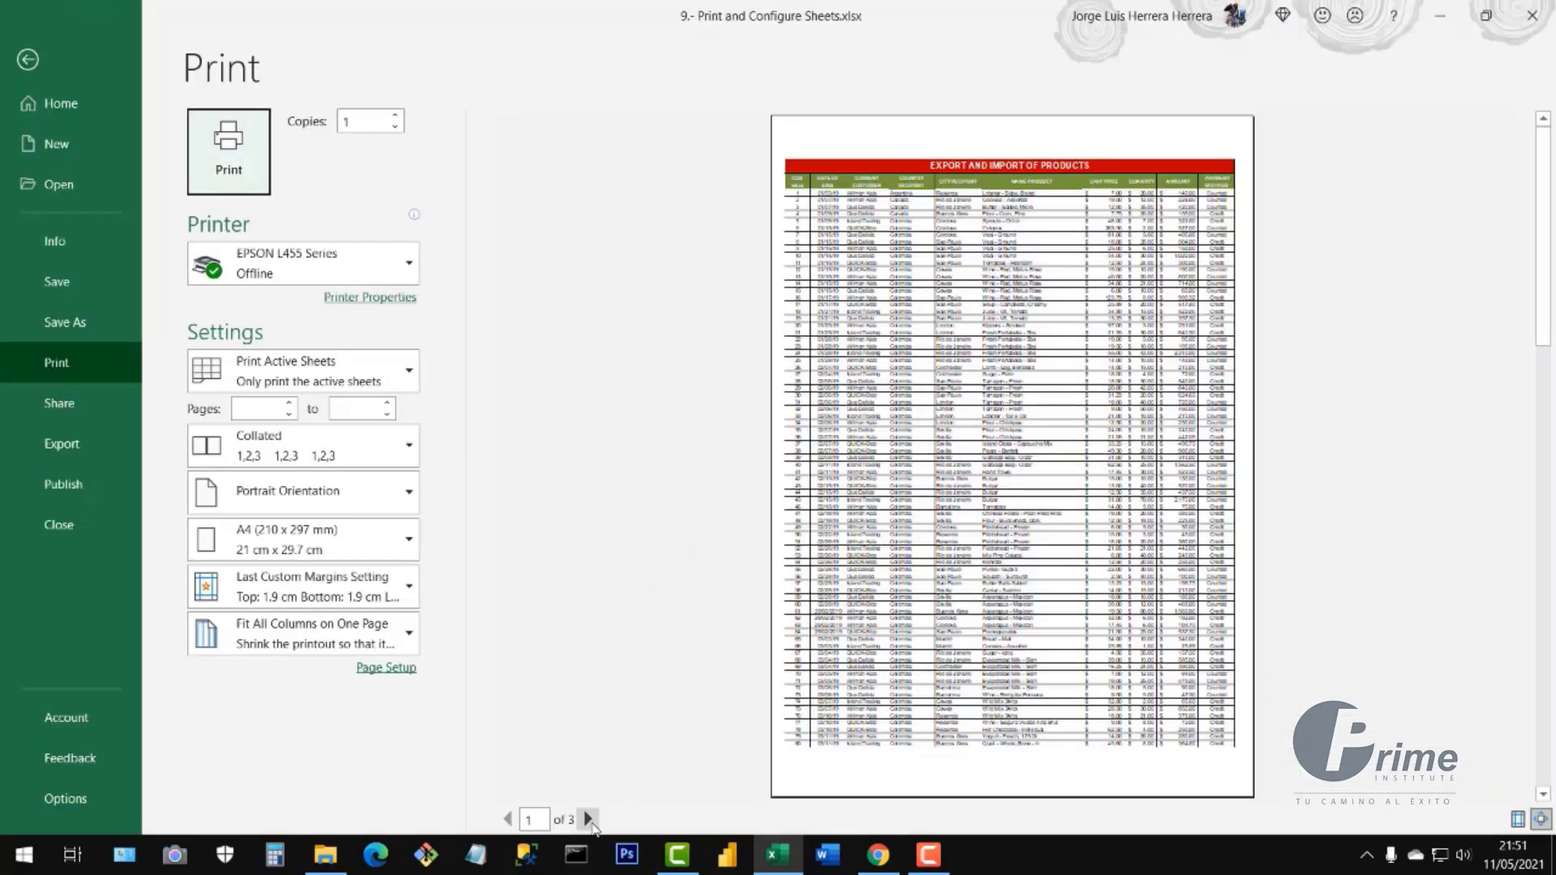
left_click(589, 820)
left_click(588, 820)
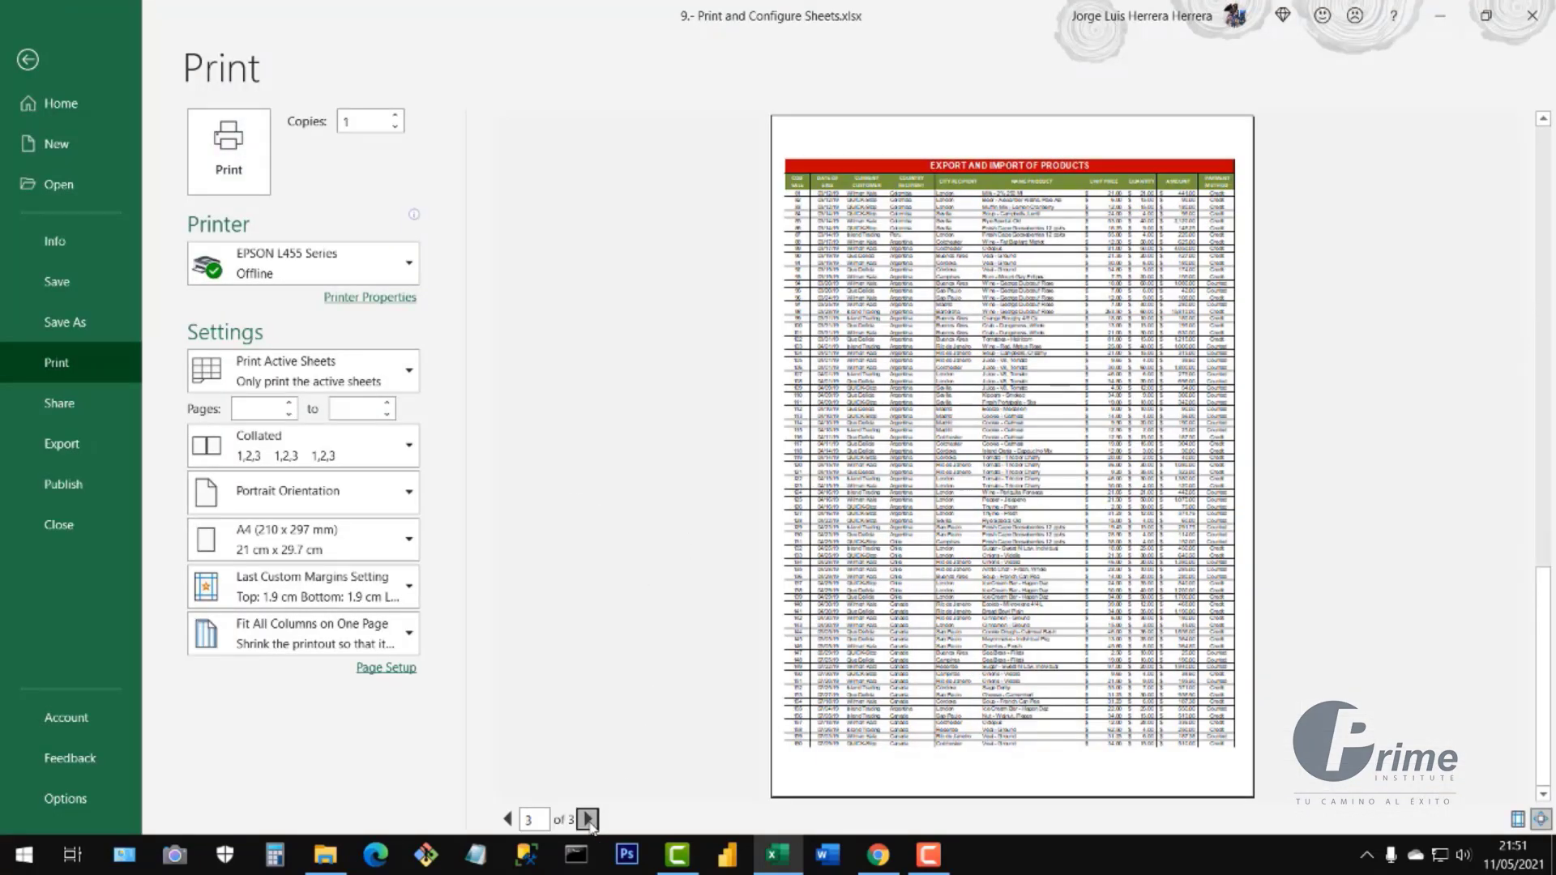
key("Escape")
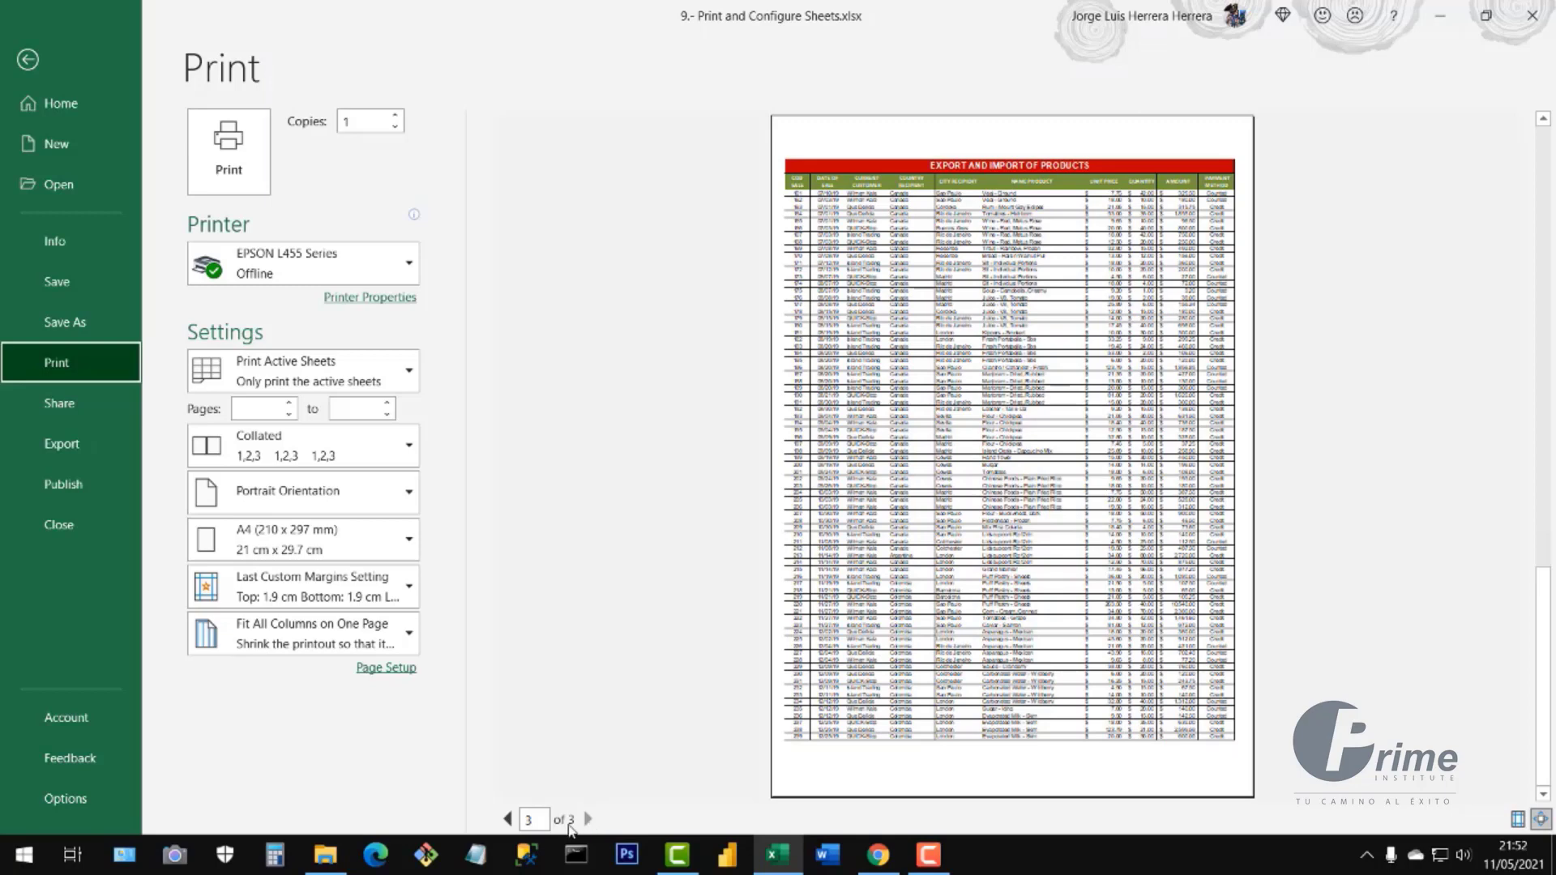
left_click(508, 820)
left_click(508, 820)
key("Escape")
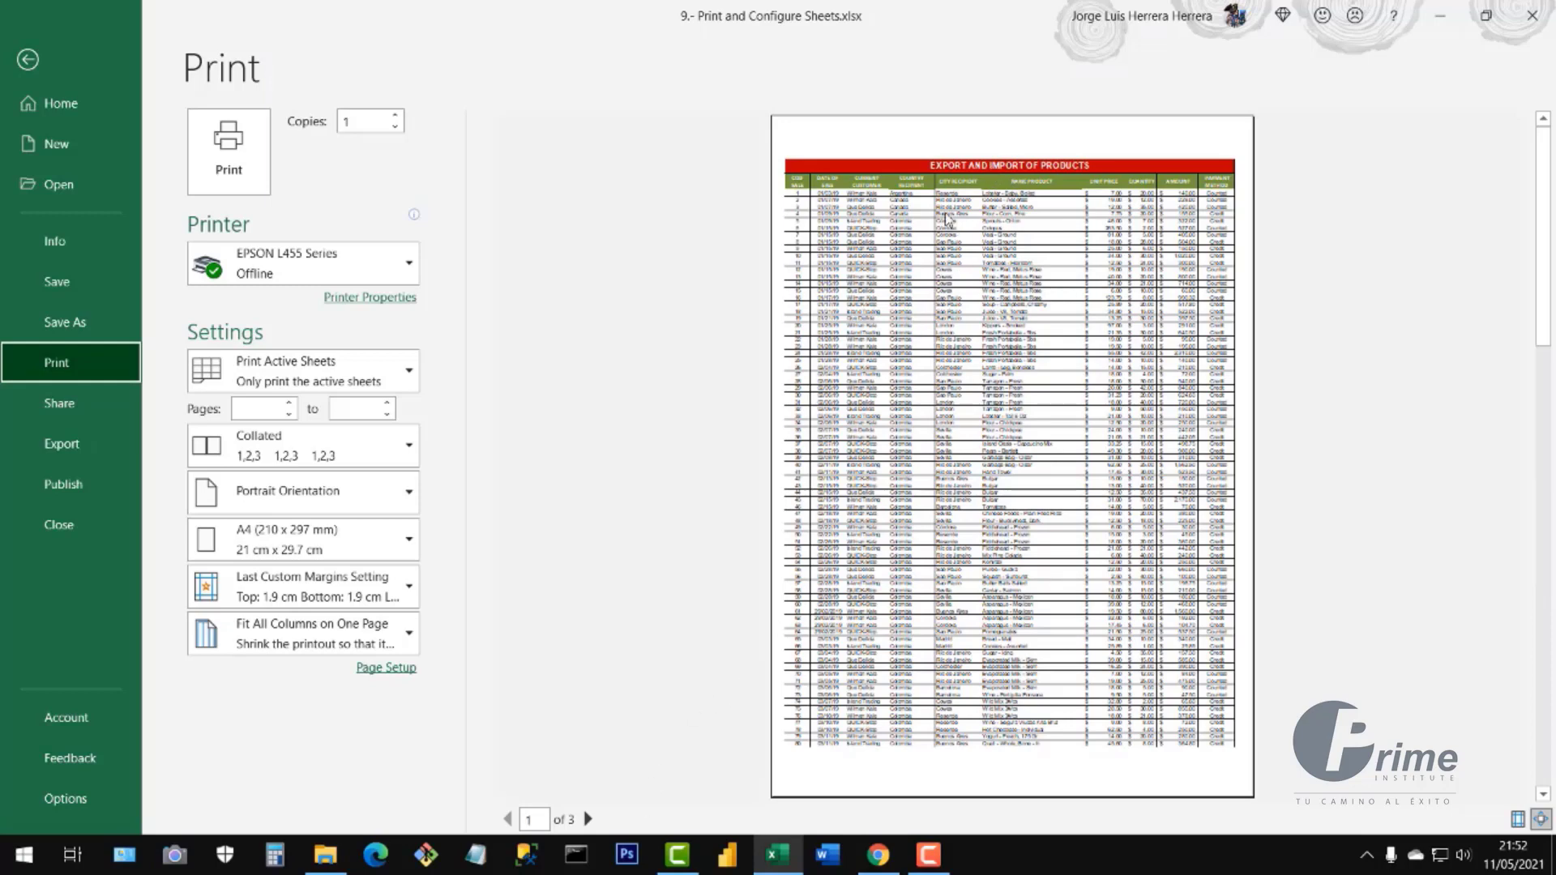
left_click(589, 820)
left_click(588, 820)
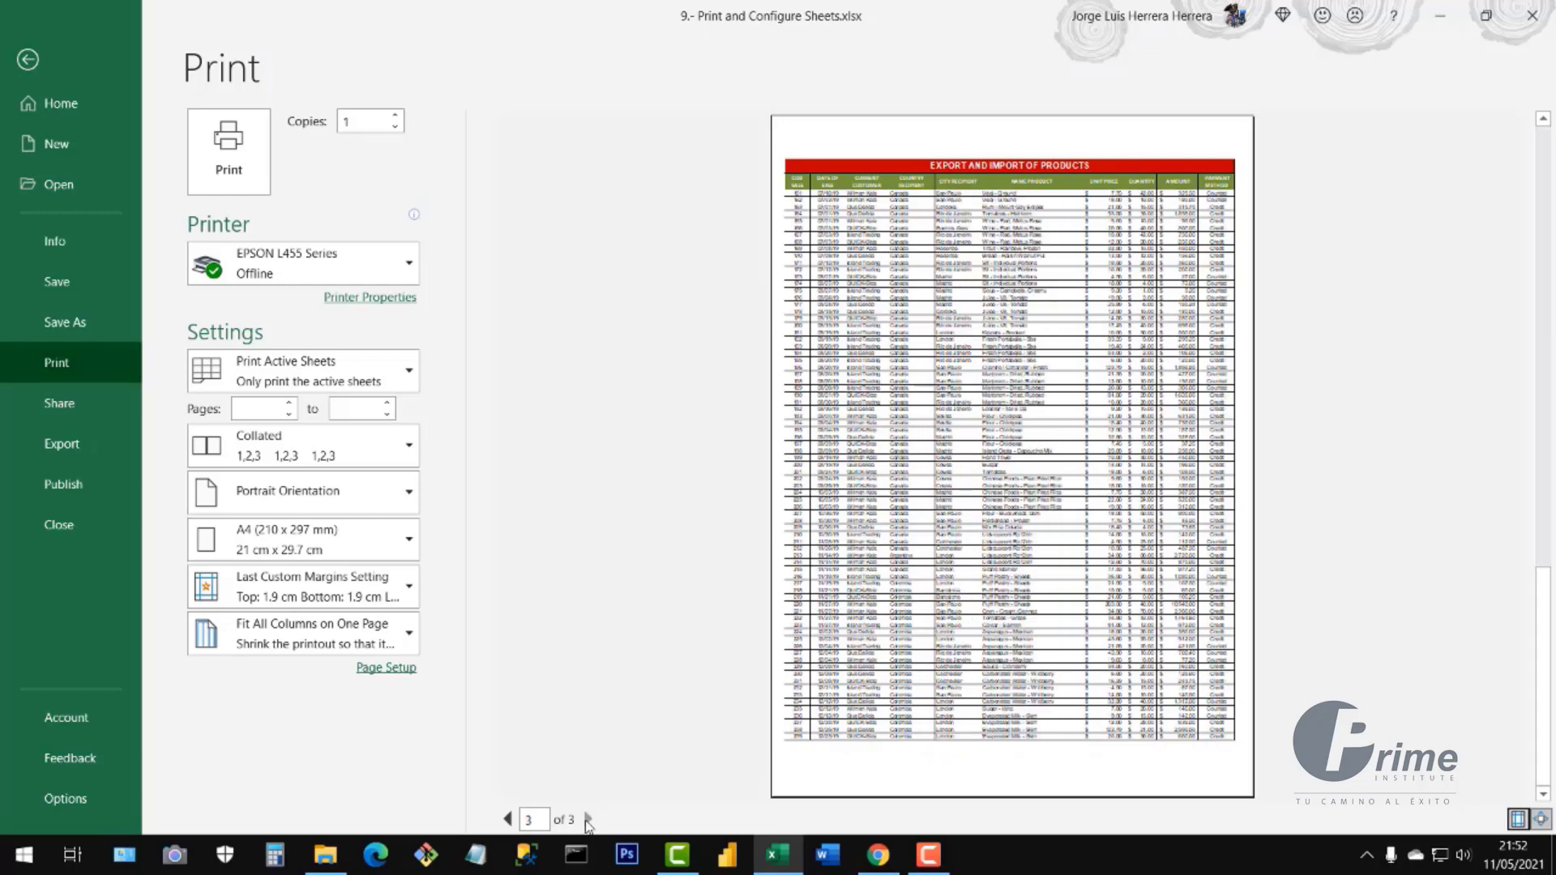
left_click(507, 820)
left_click(508, 819)
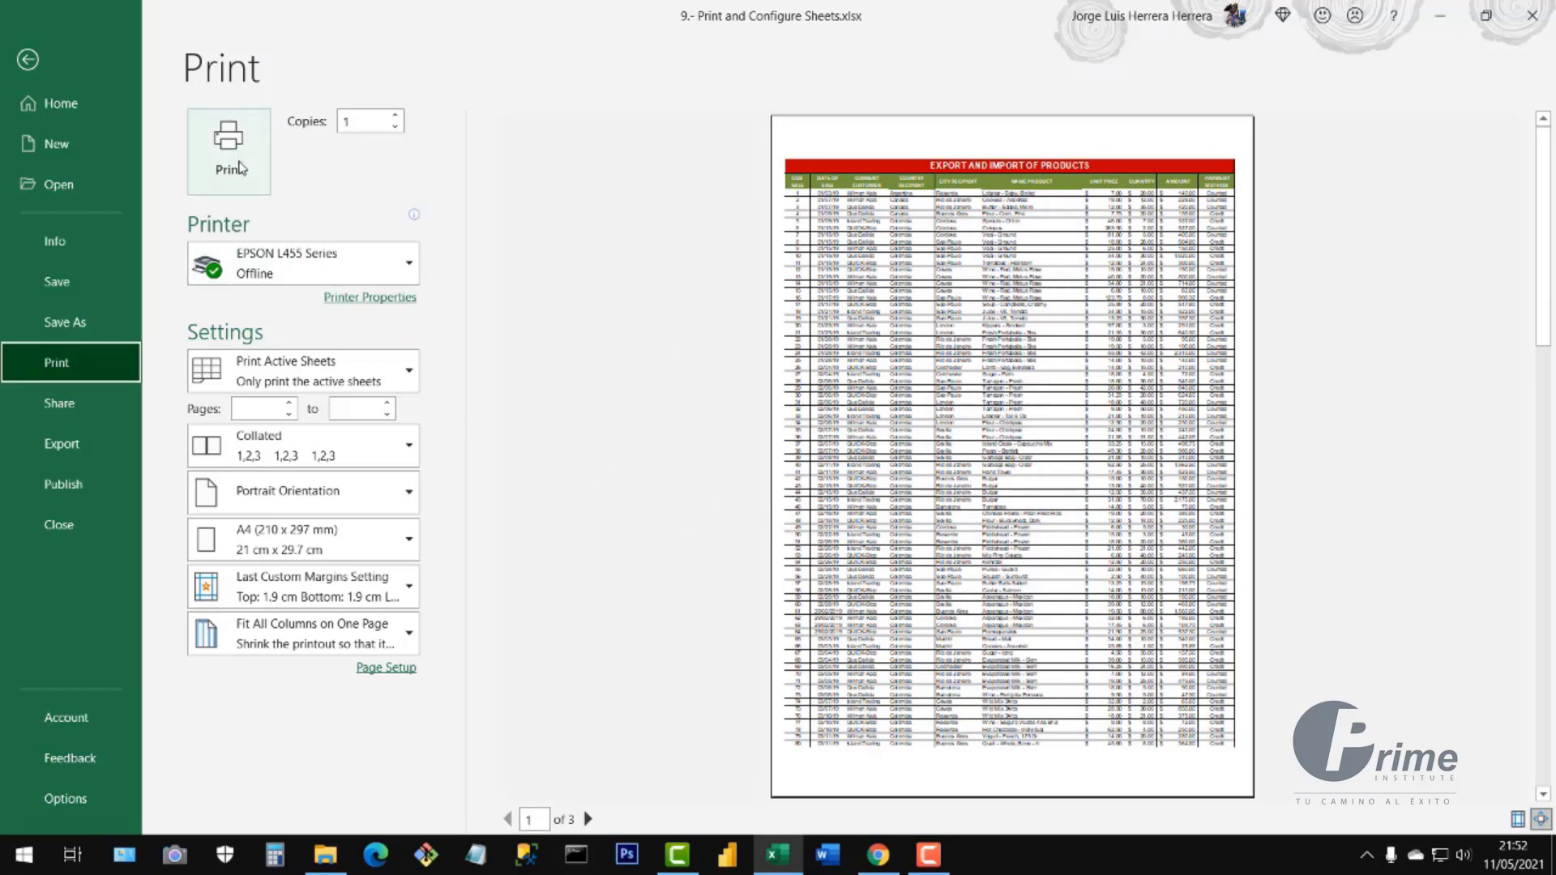
- Try setting the number of printed copies to 2 and return it to 1
left_click(396, 118)
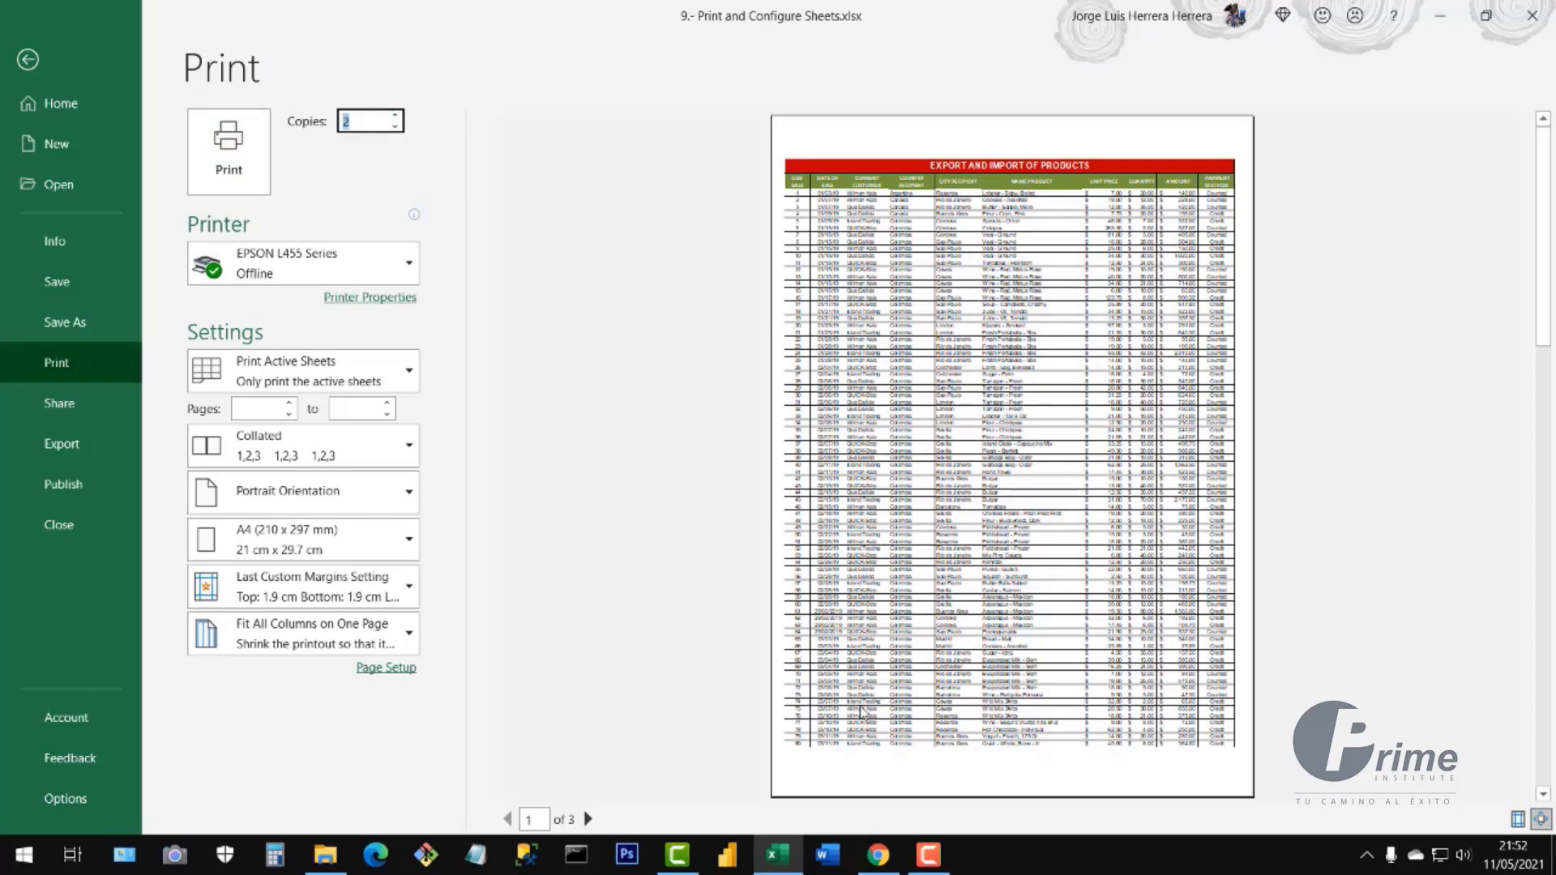
left_click(395, 115)
left_click(557, 417)
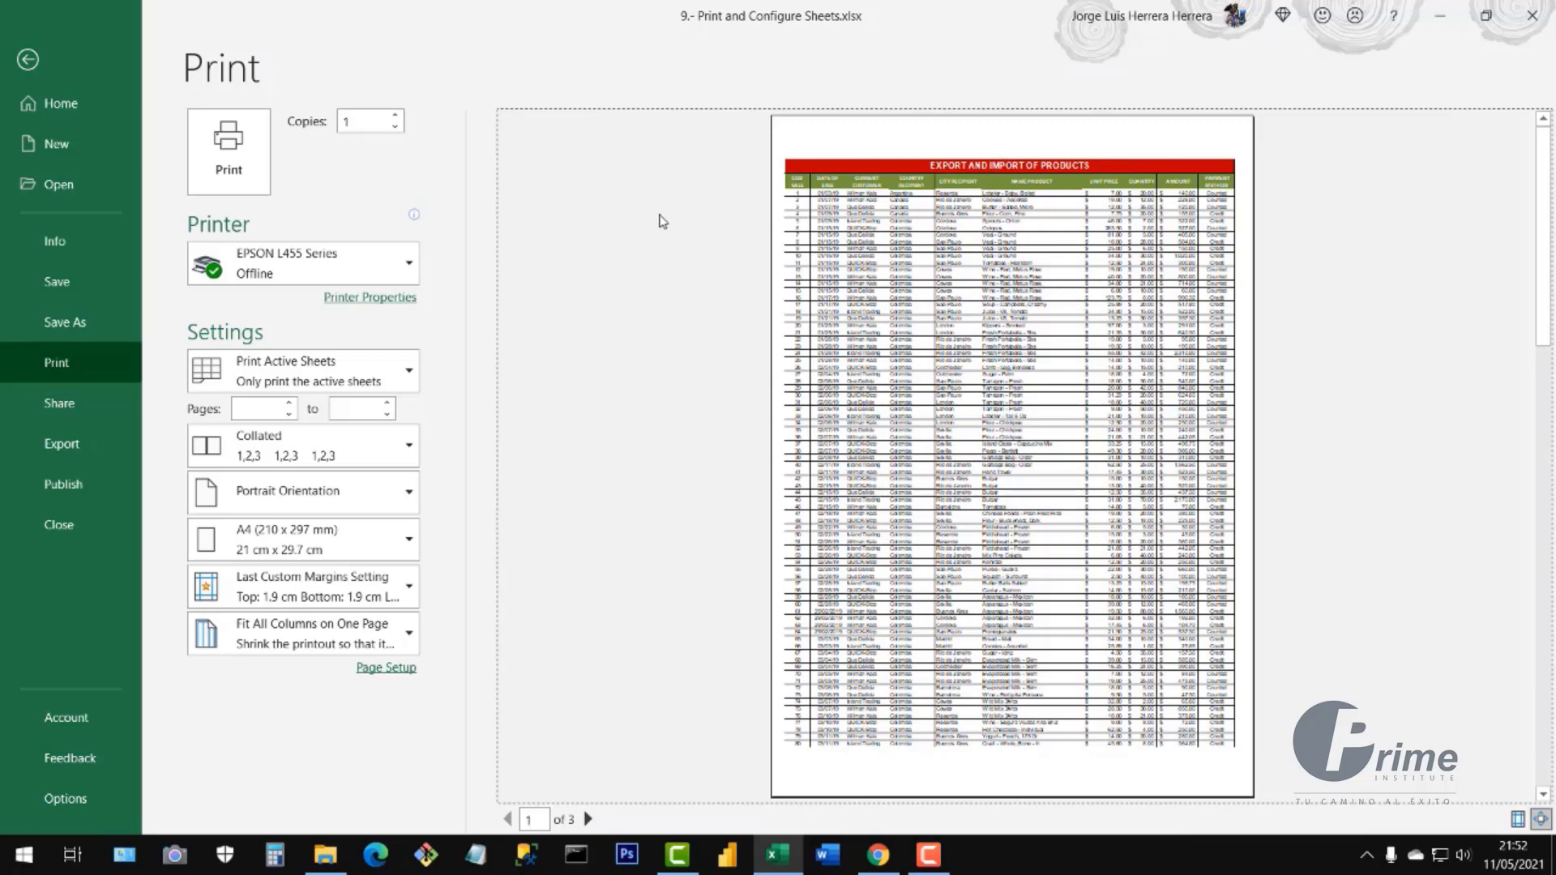
- Review the page setup options for page, margins, header/footer and sheet, including the print title rows and the scaling
left_click(384, 670)
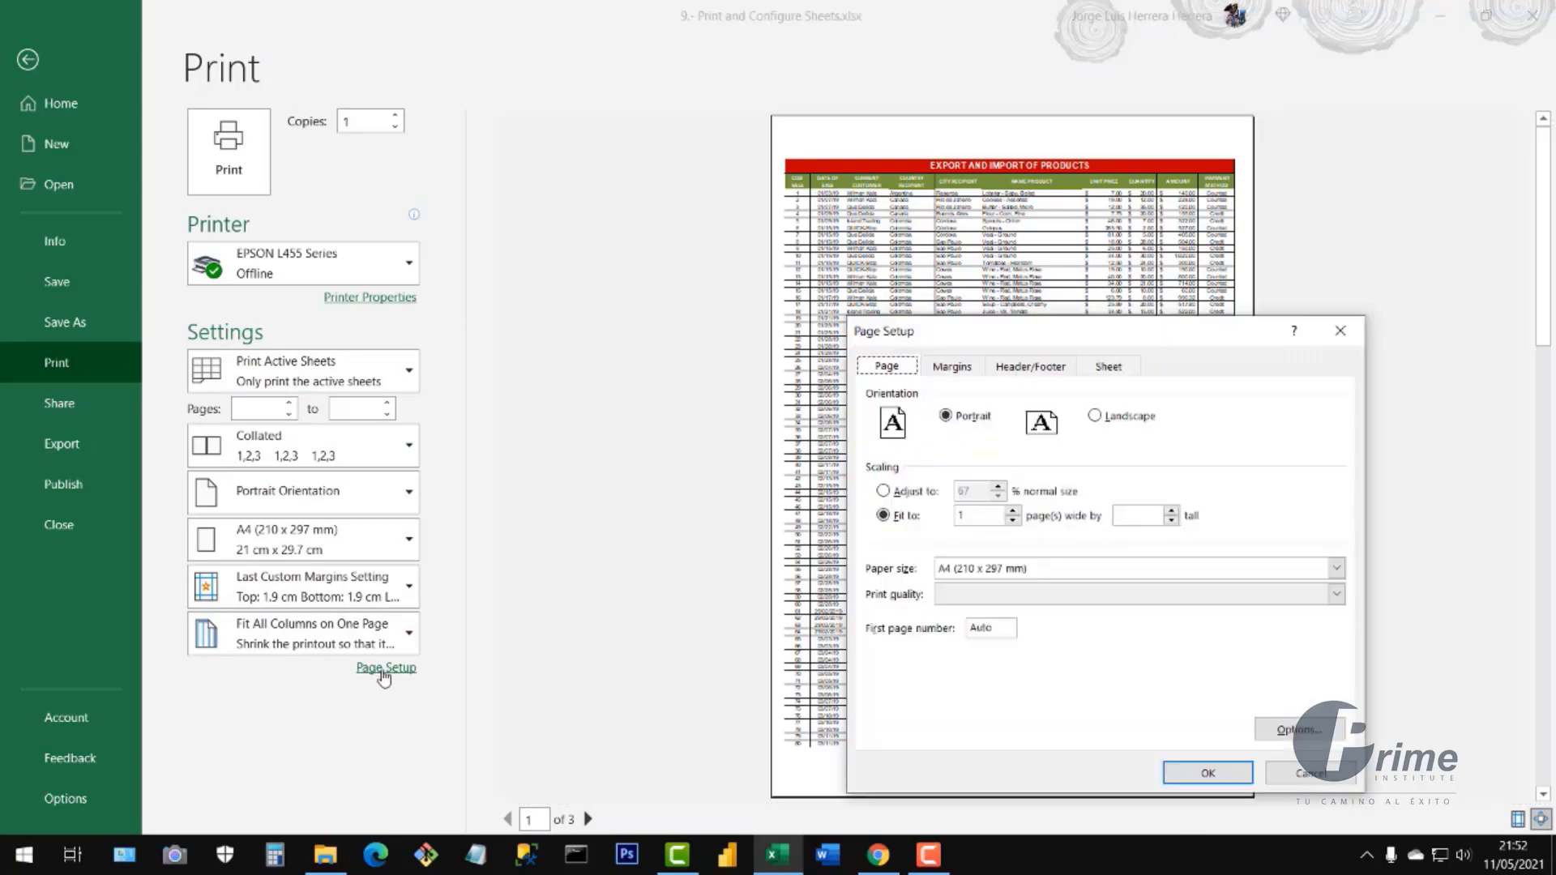
left_click_drag(987, 349, 695, 195)
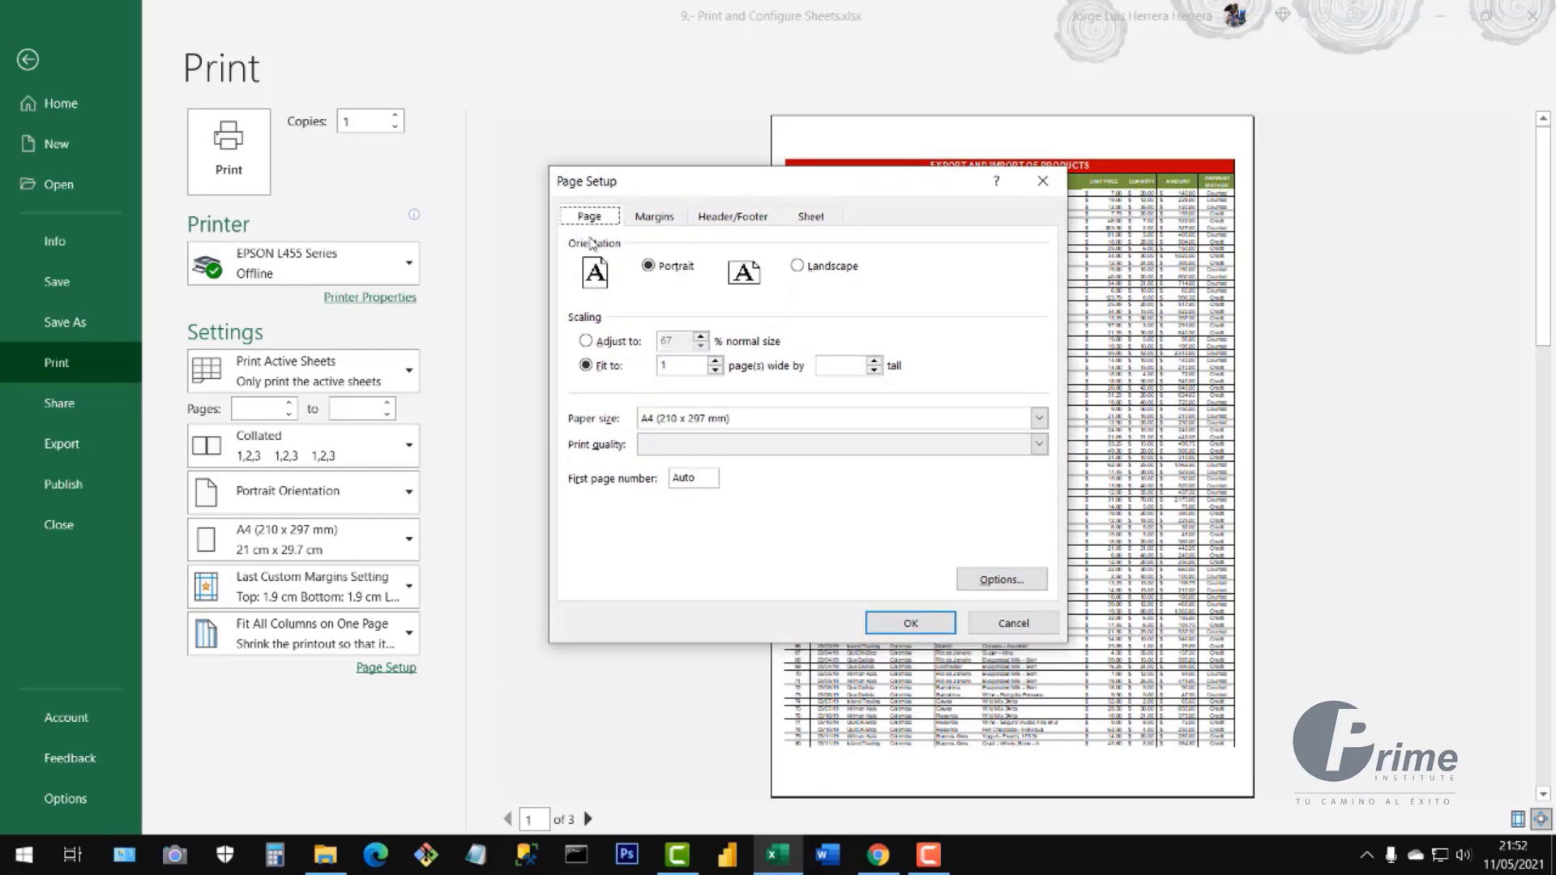
left_click(653, 217)
left_click(732, 217)
left_click(808, 219)
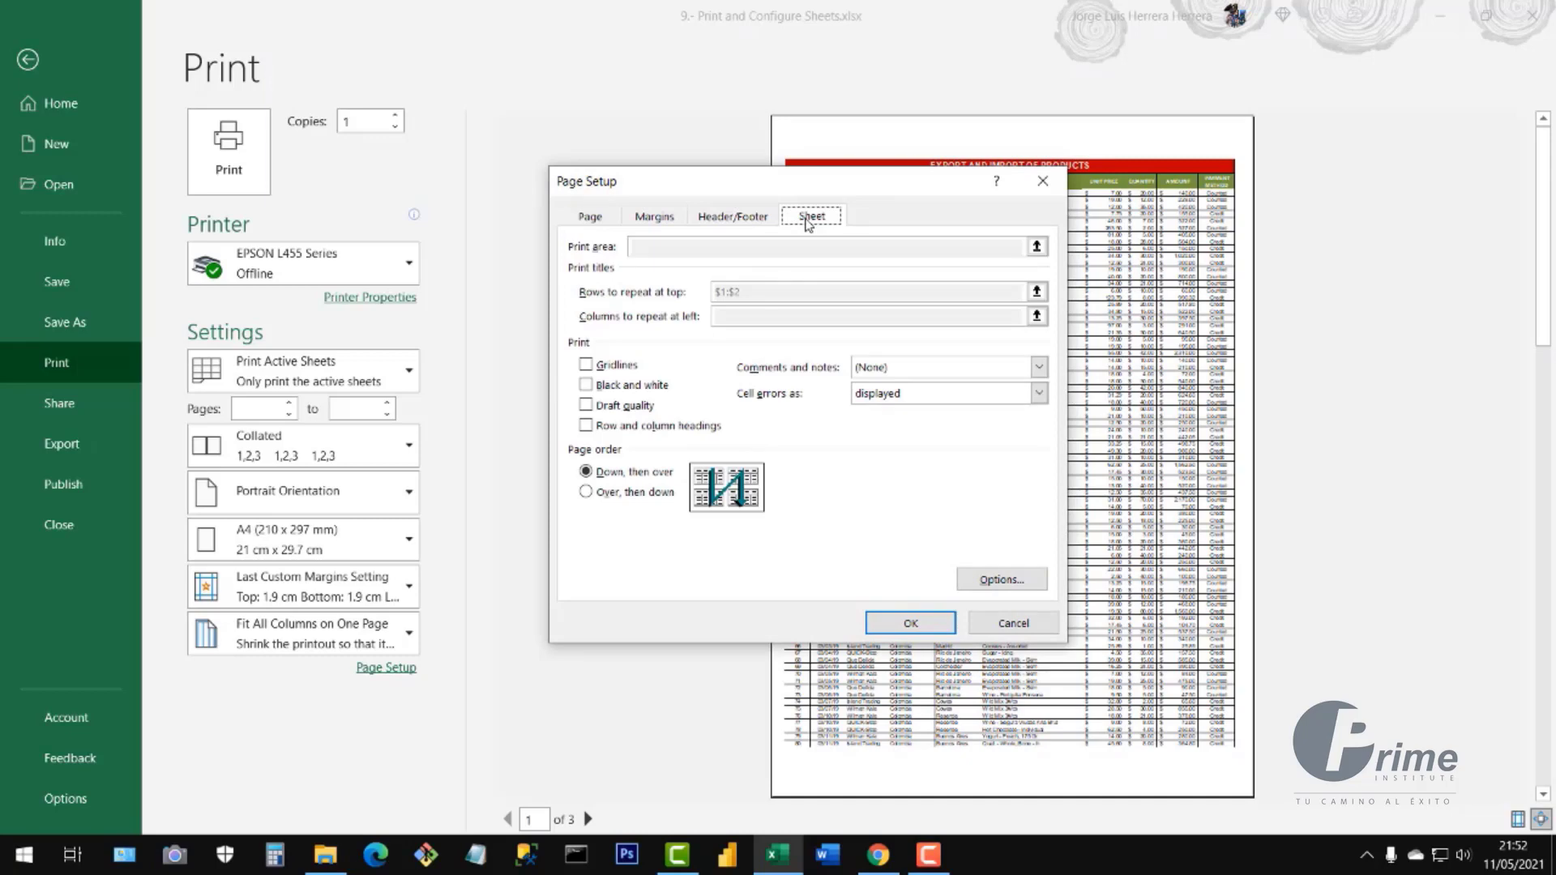
left_click(594, 224)
left_click(666, 224)
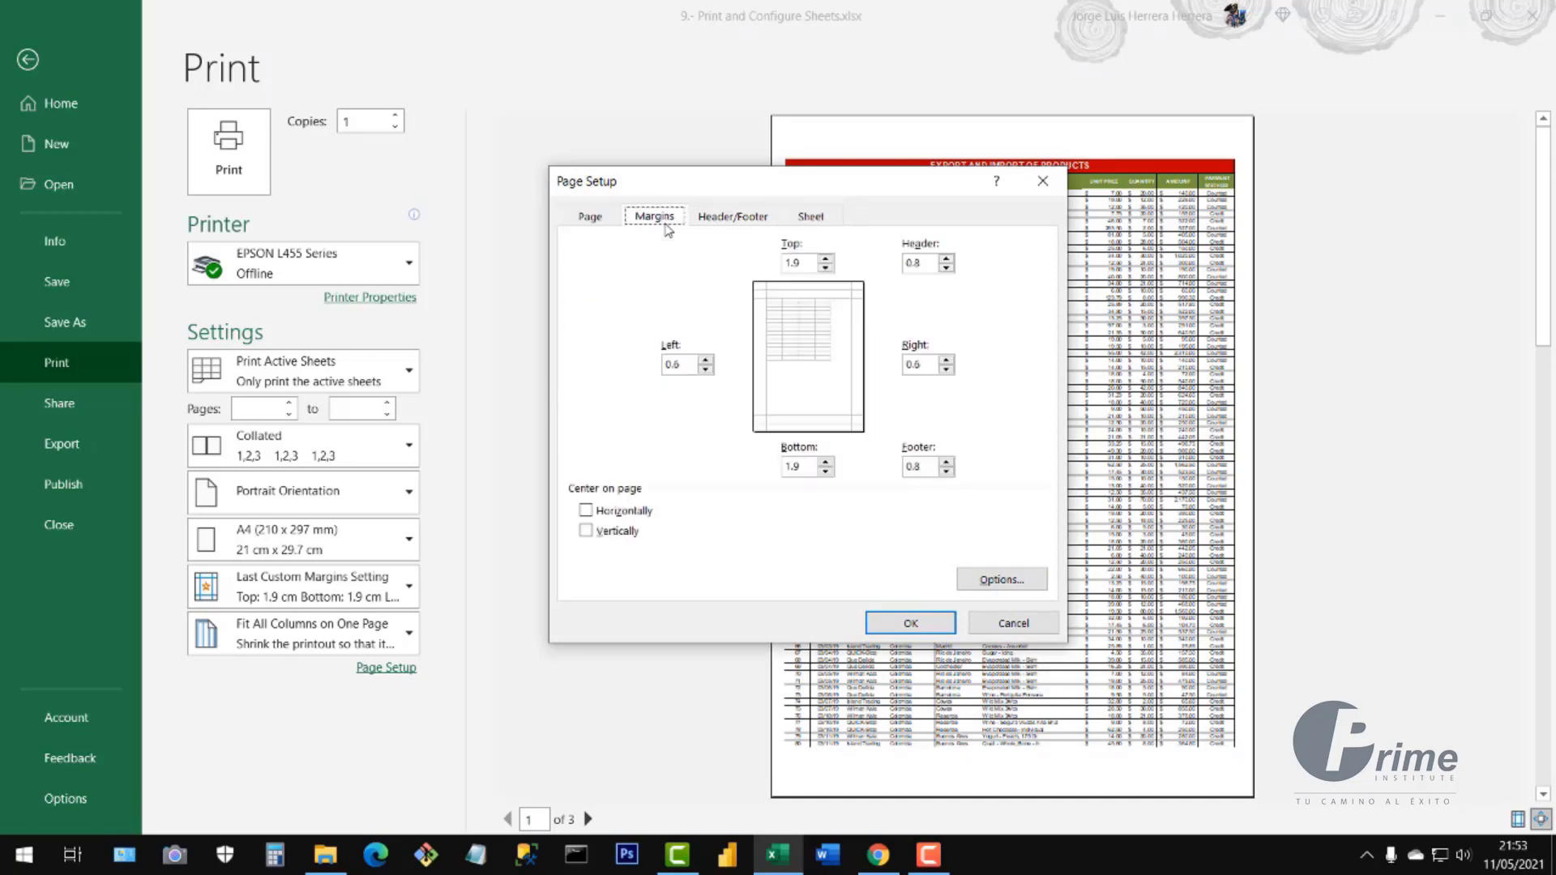
left_click(734, 221)
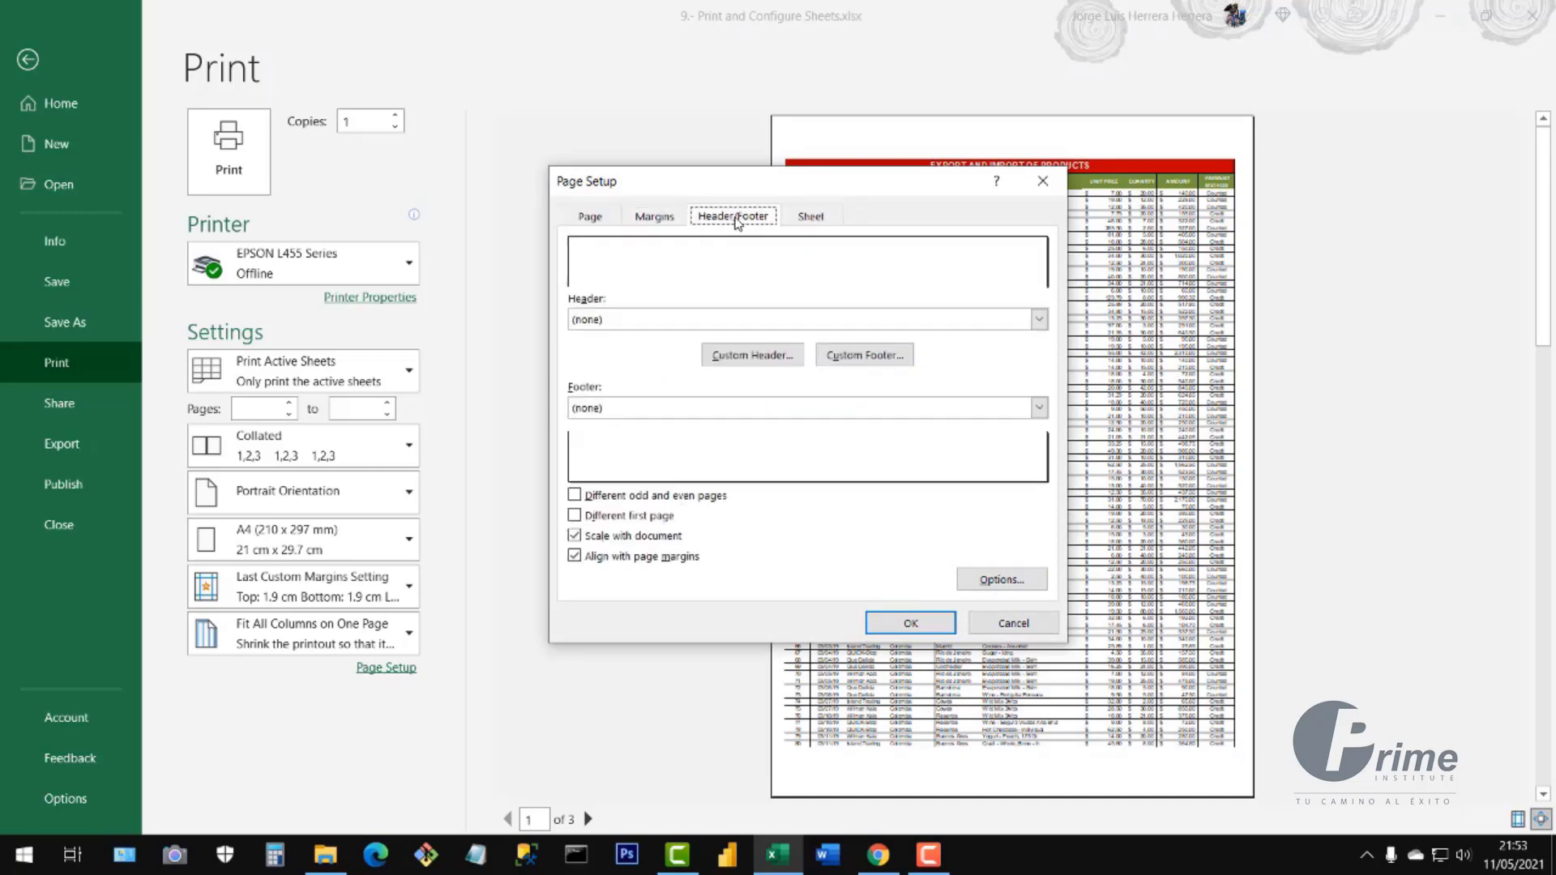
left_click(813, 216)
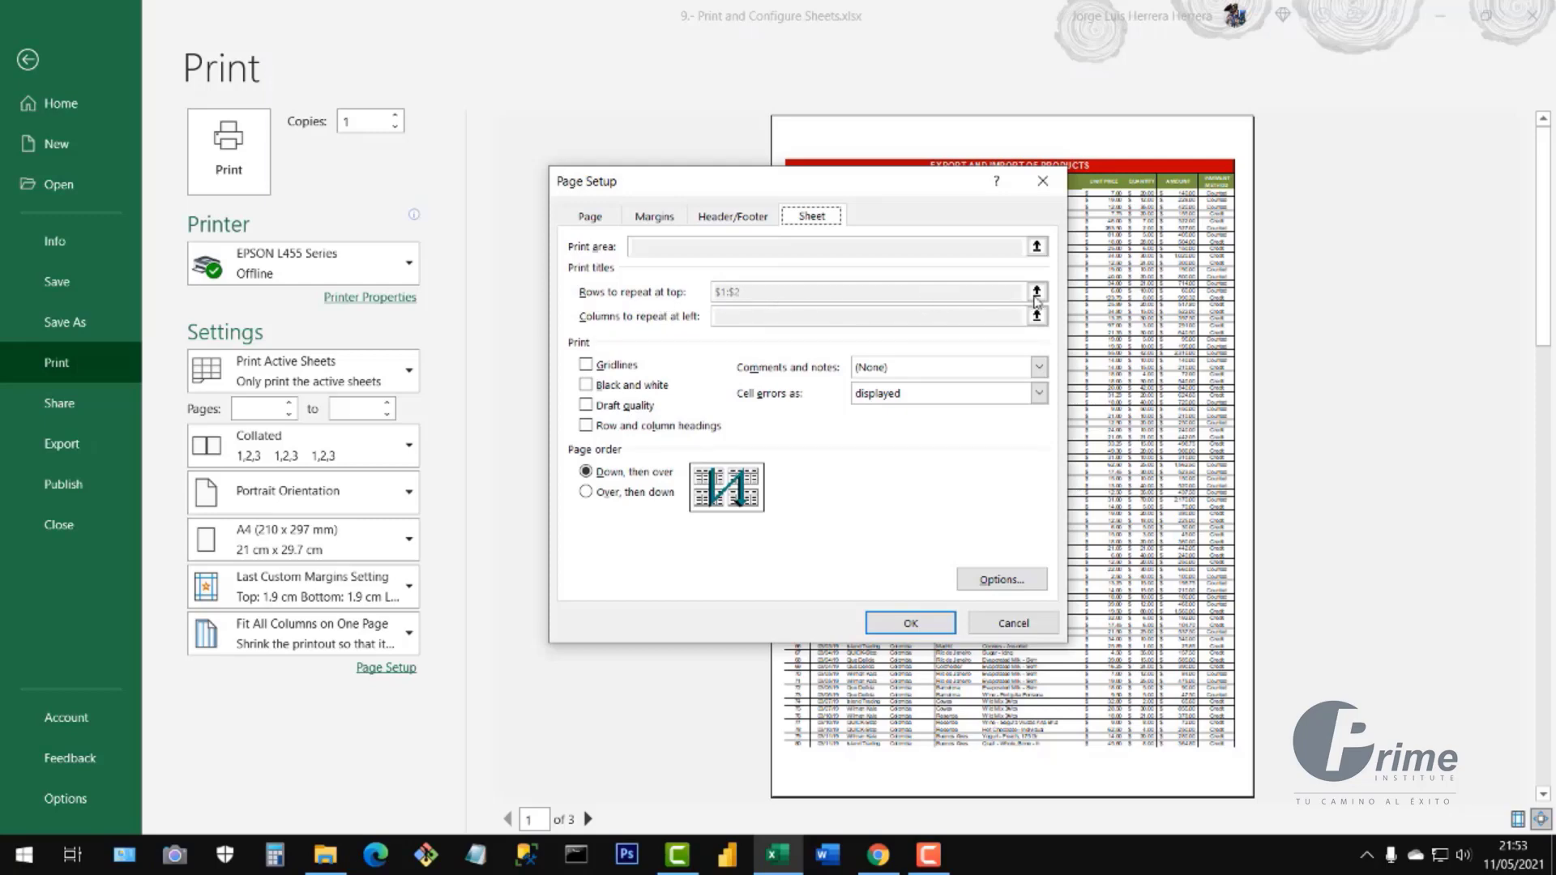
left_click_drag(870, 197, 981, 261)
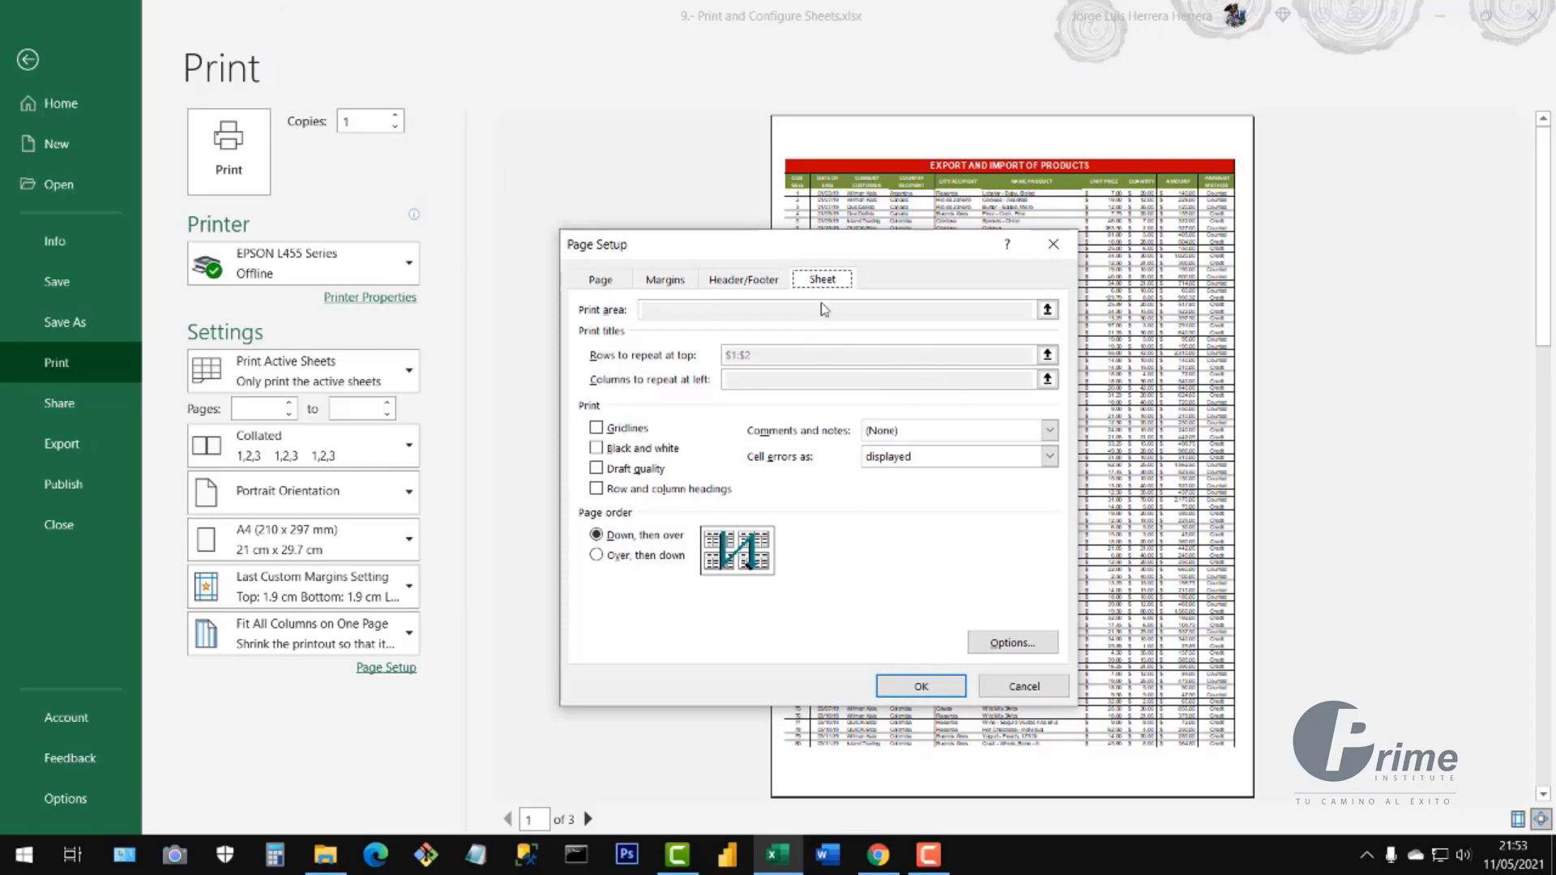
left_click(591, 283)
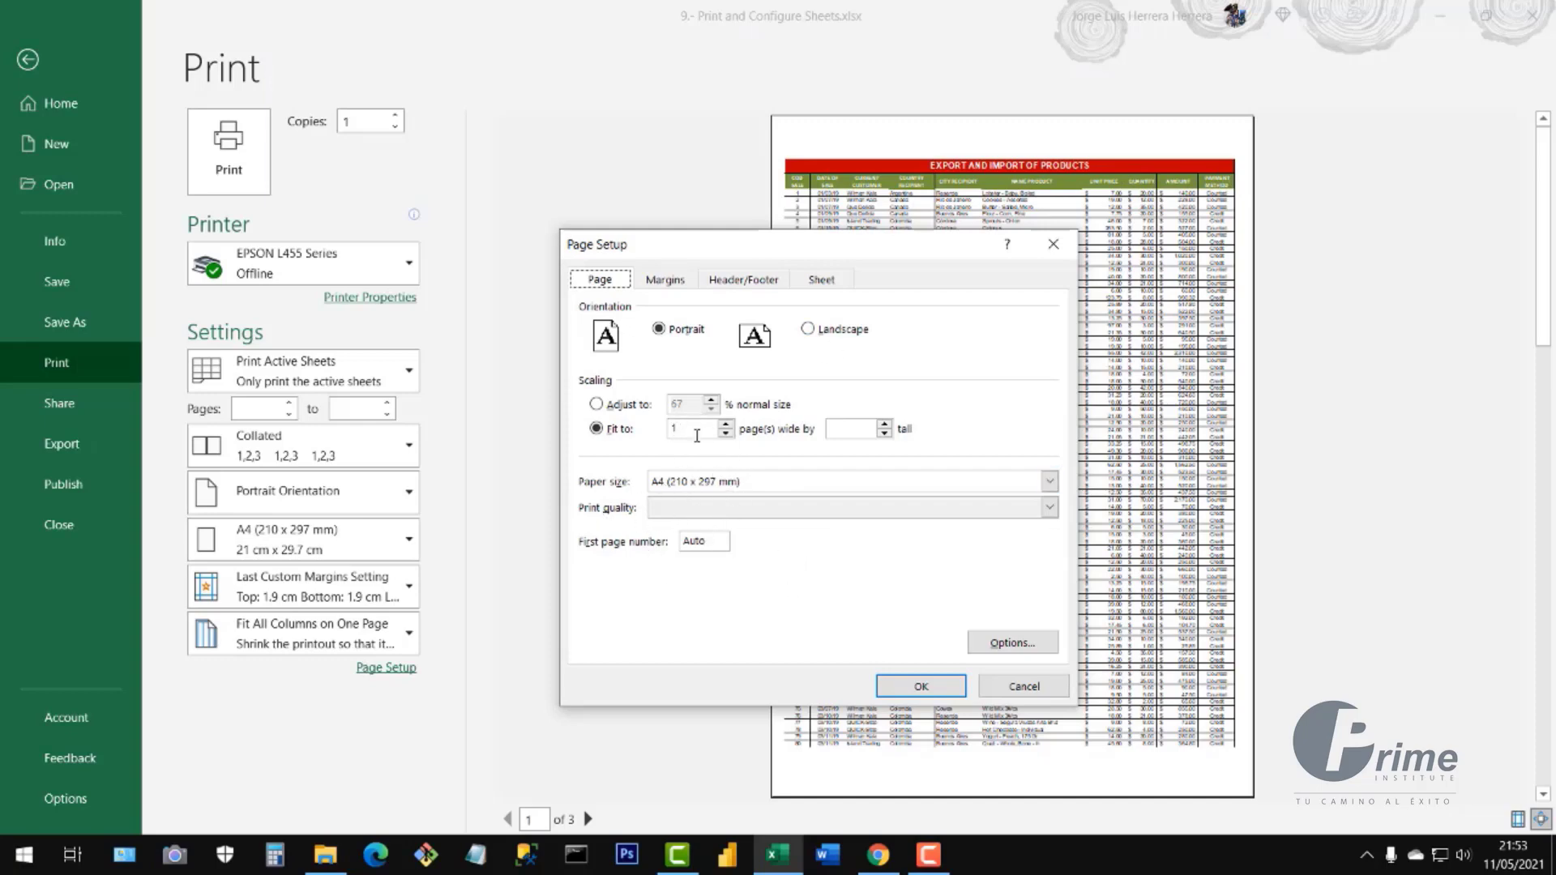
- Center the table horizontally on the printed page in the page setup margins and apply the setting
left_click(664, 280)
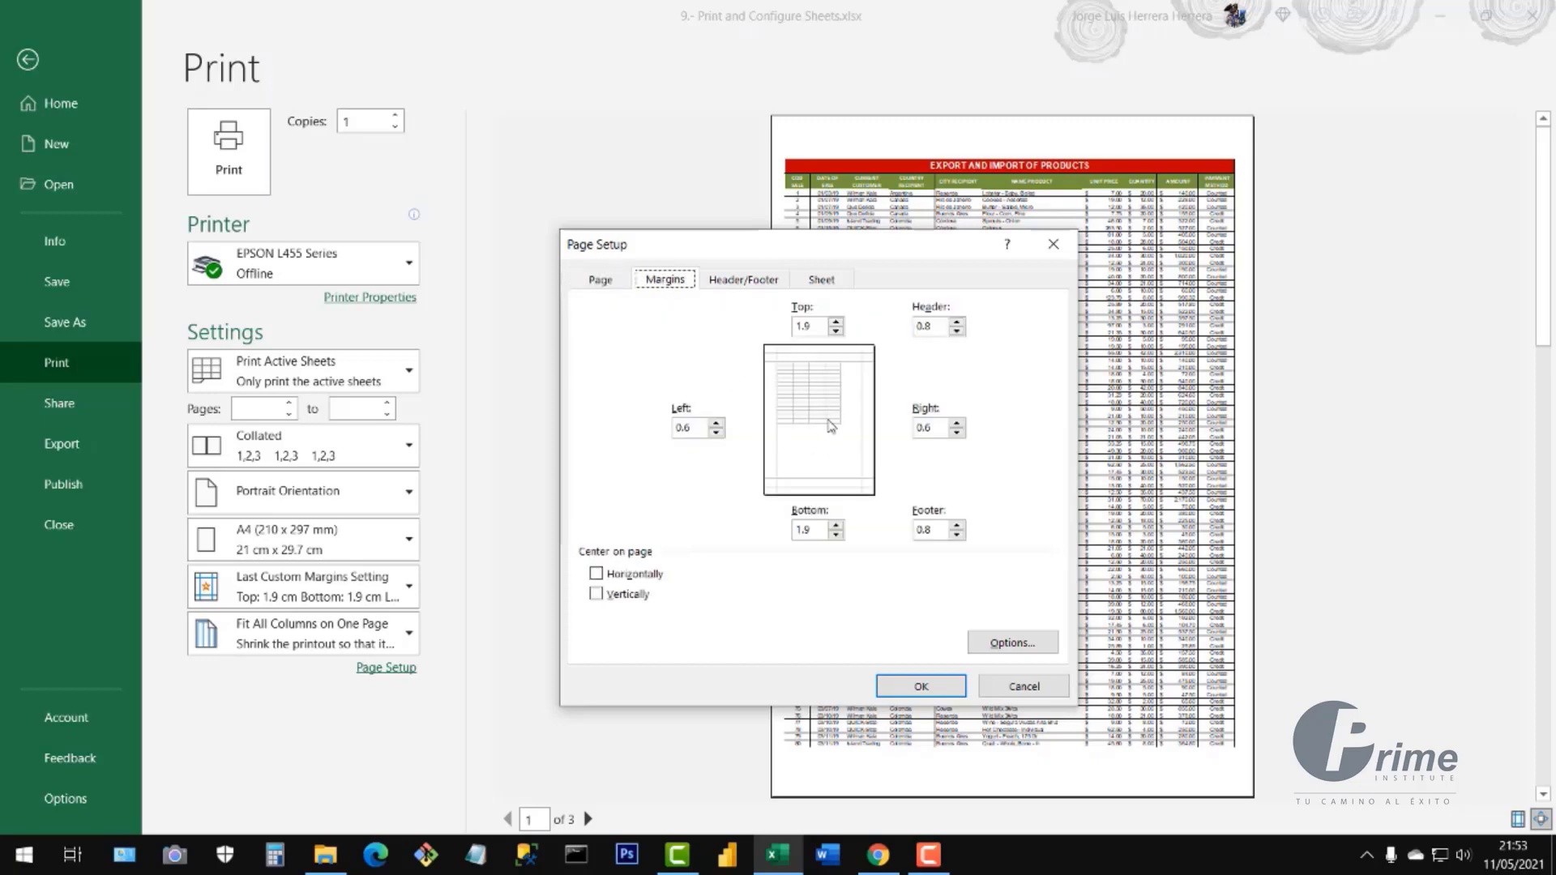
left_click_drag(873, 247, 636, 83)
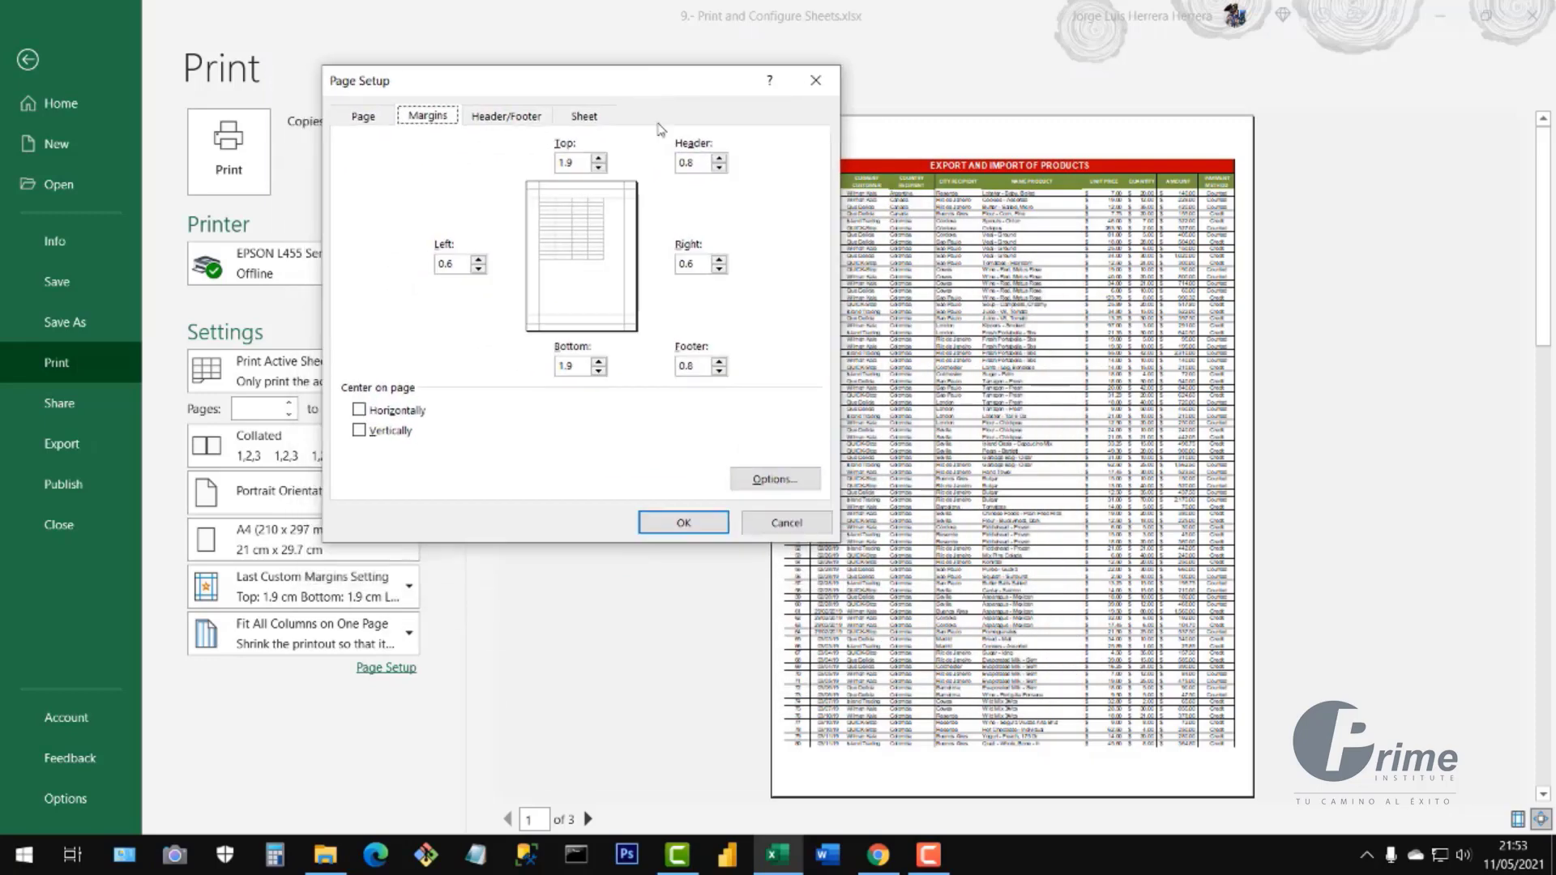
left_click(362, 413)
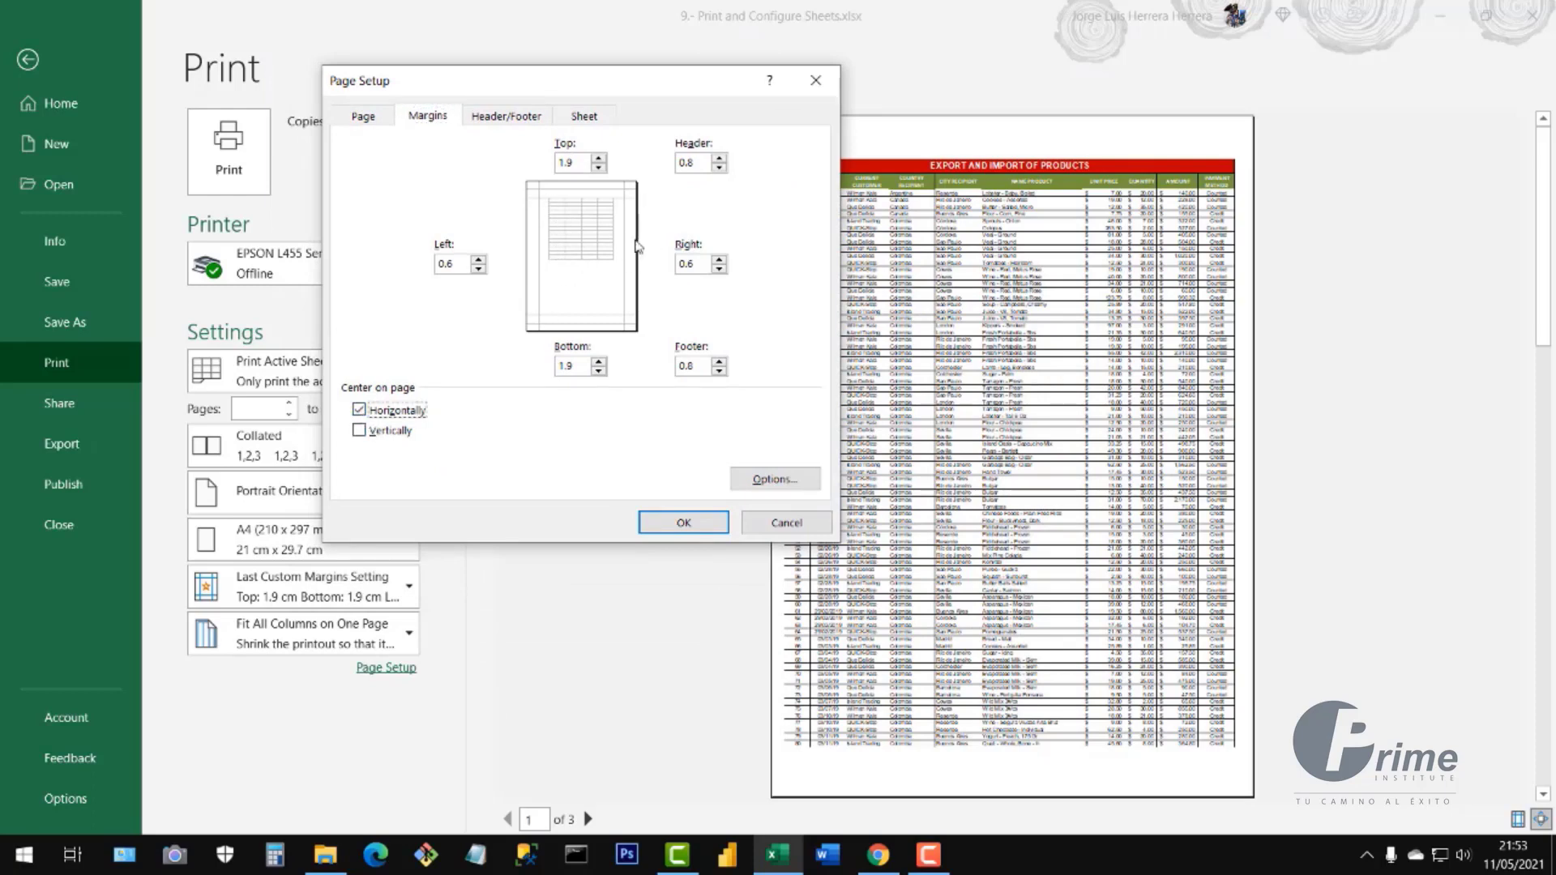
left_click(710, 530)
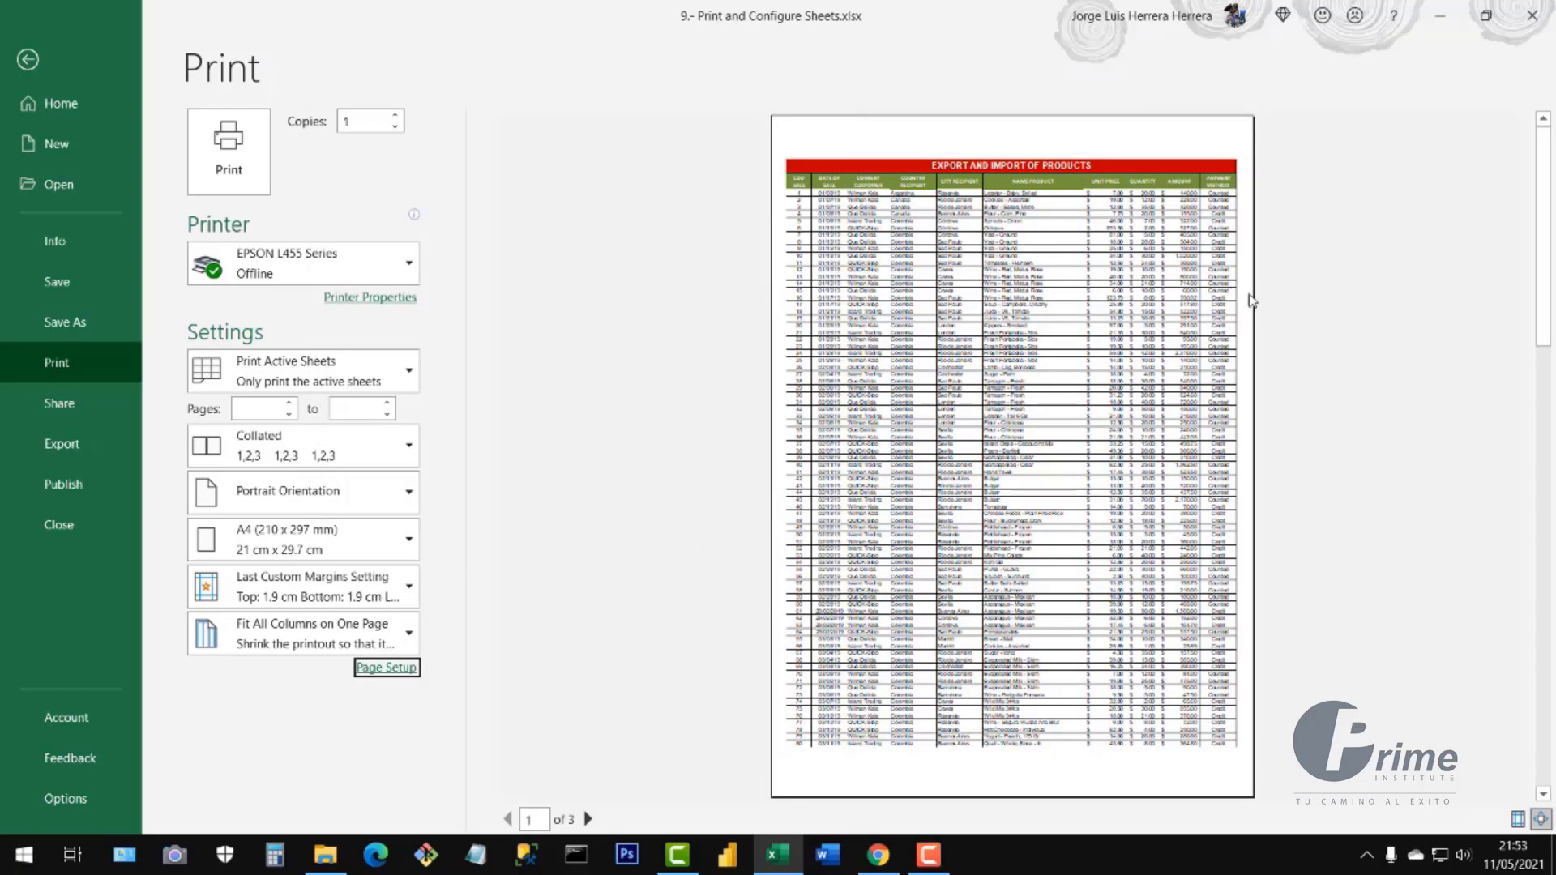
- Try centering the table vertically on the page as well, and check the pages in the print preview
left_click(393, 670)
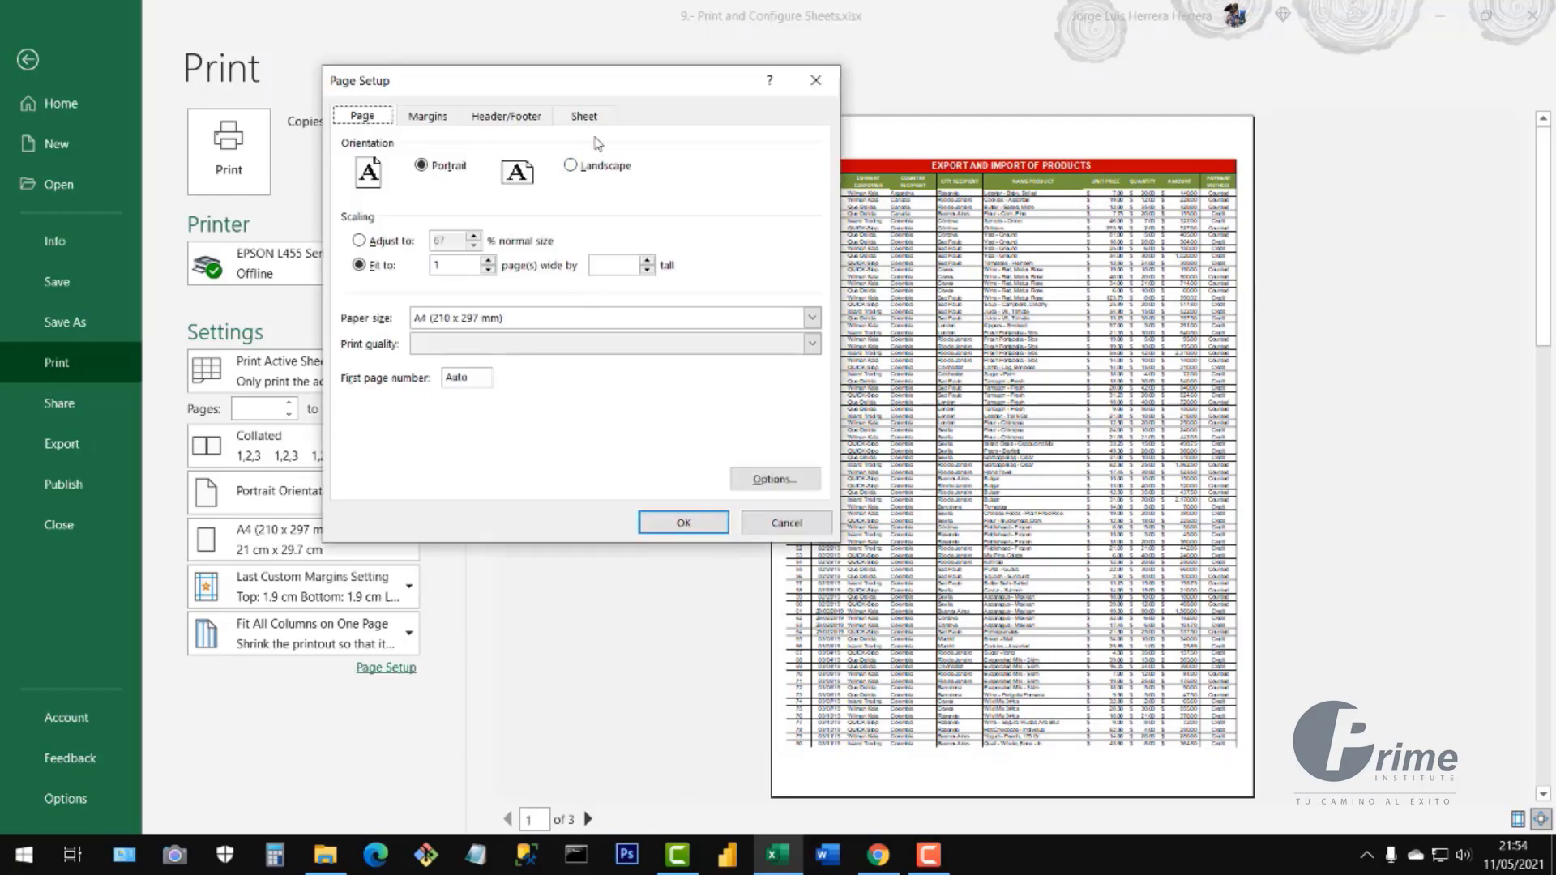
left_click_drag(655, 95, 730, 108)
left_click(510, 133)
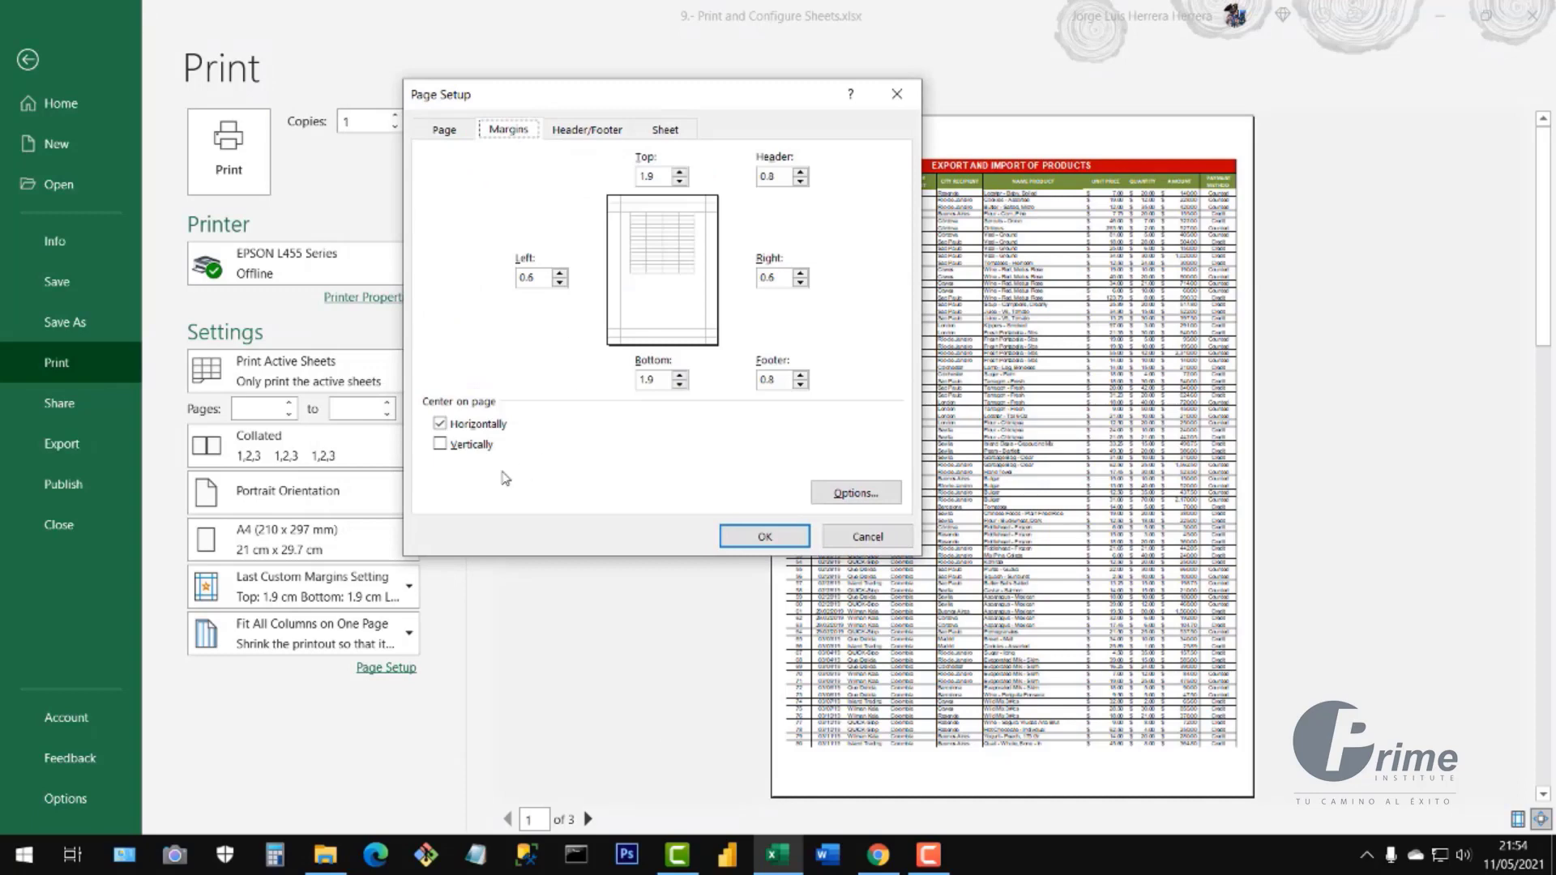
left_click(439, 445)
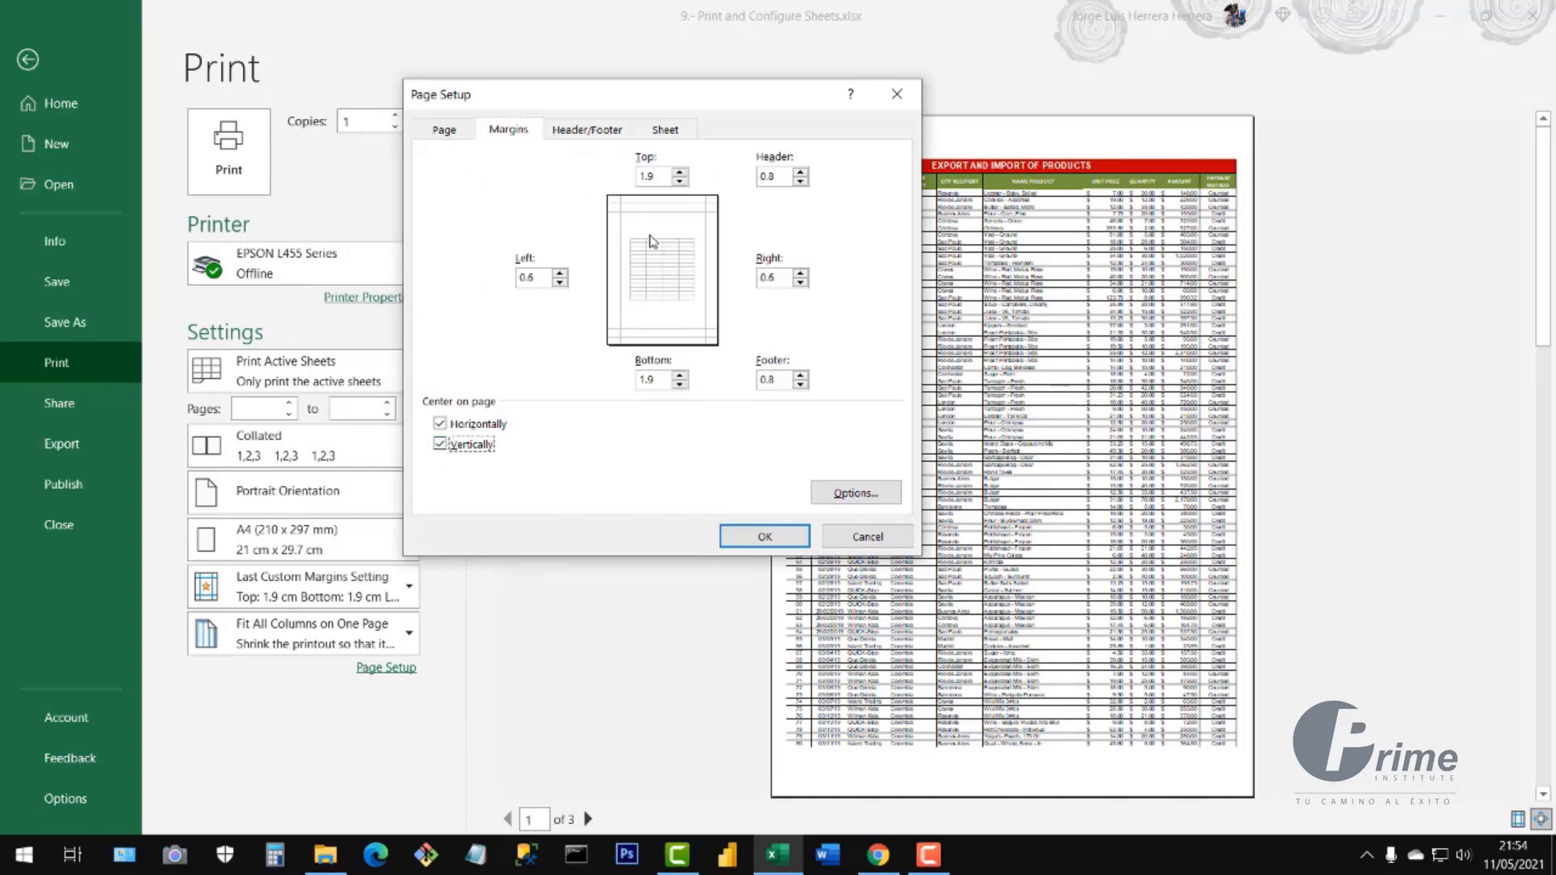
left_click(766, 546)
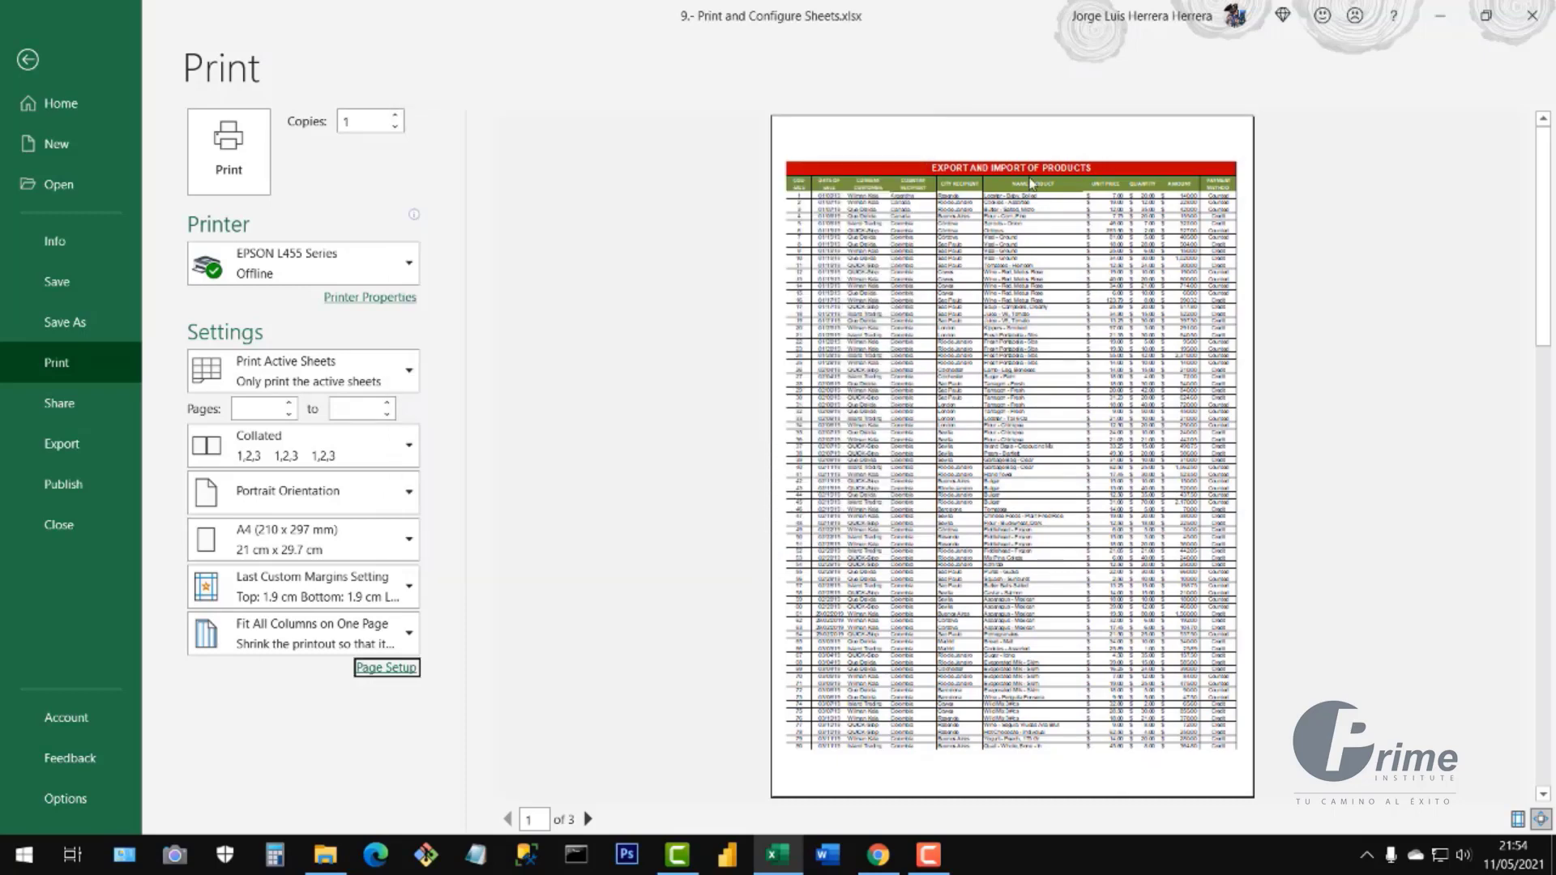
left_click(589, 820)
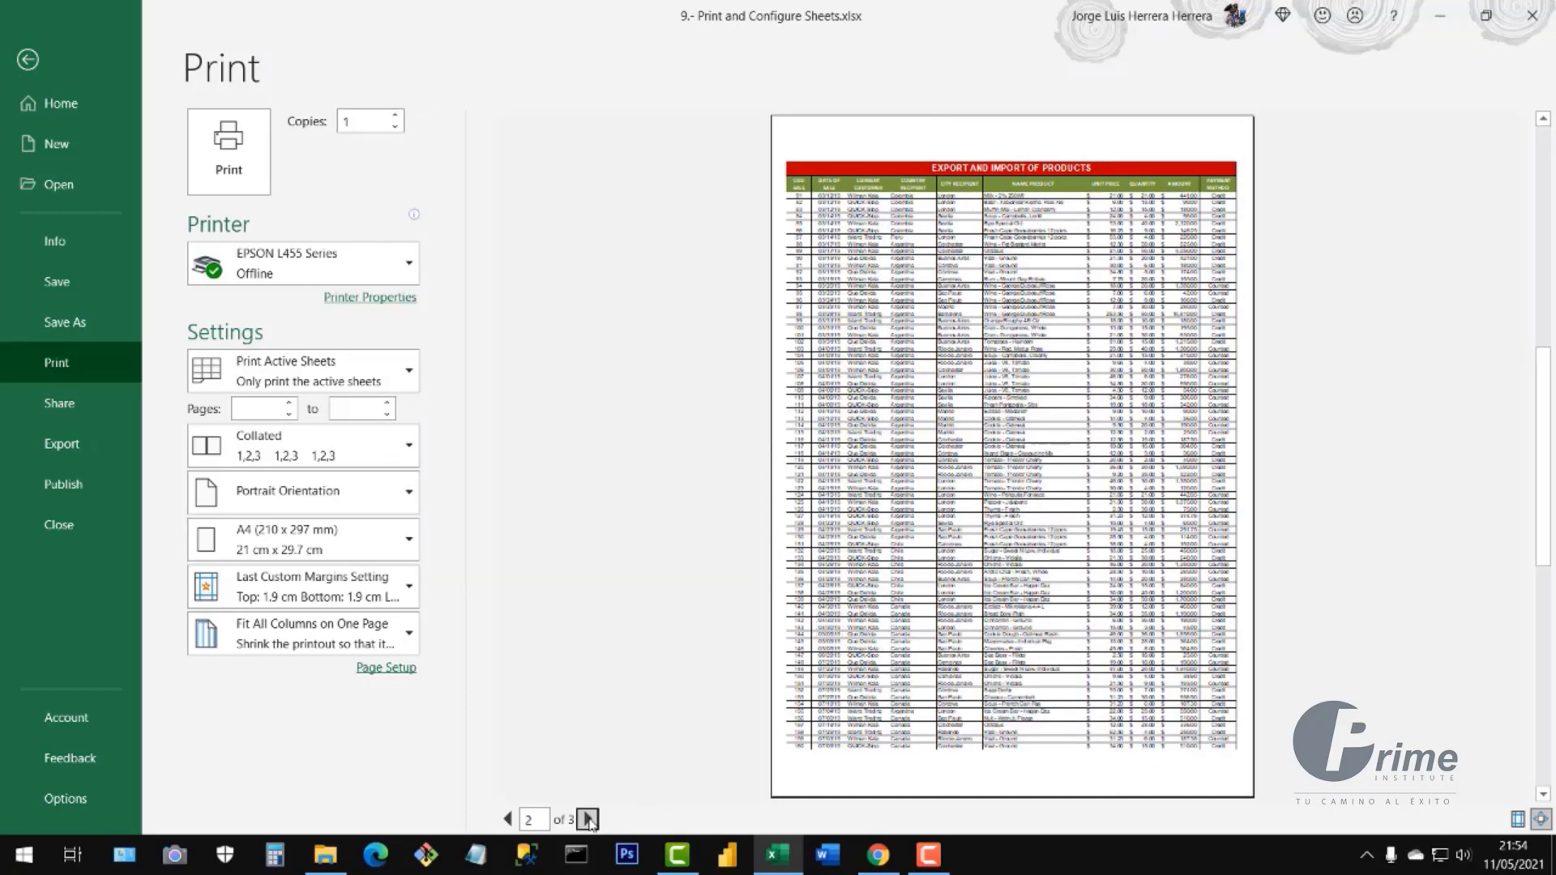
left_click(589, 820)
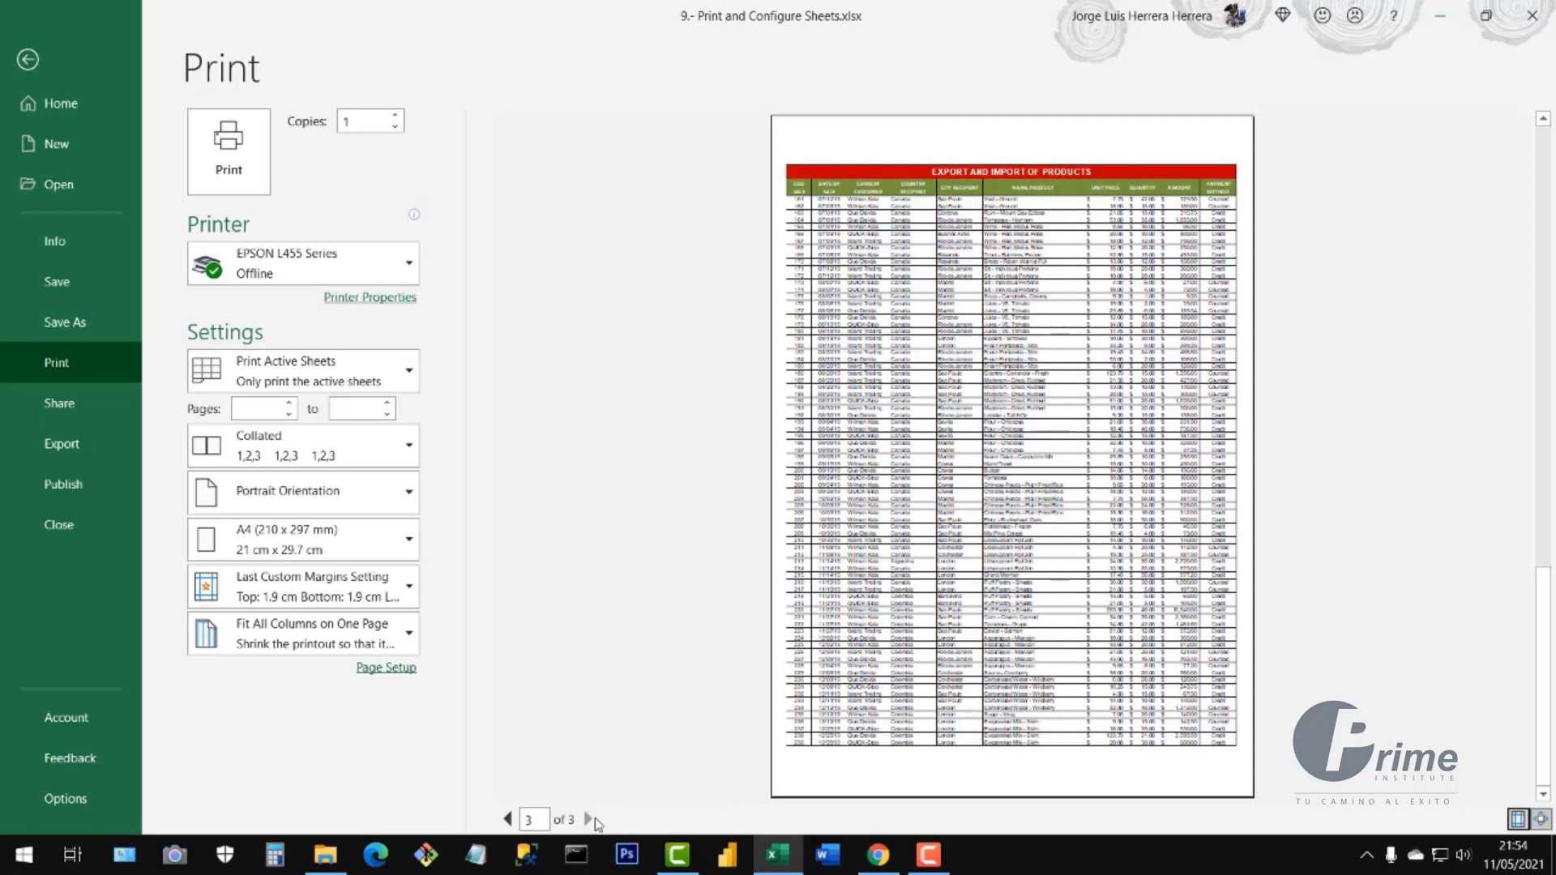
left_click(588, 821)
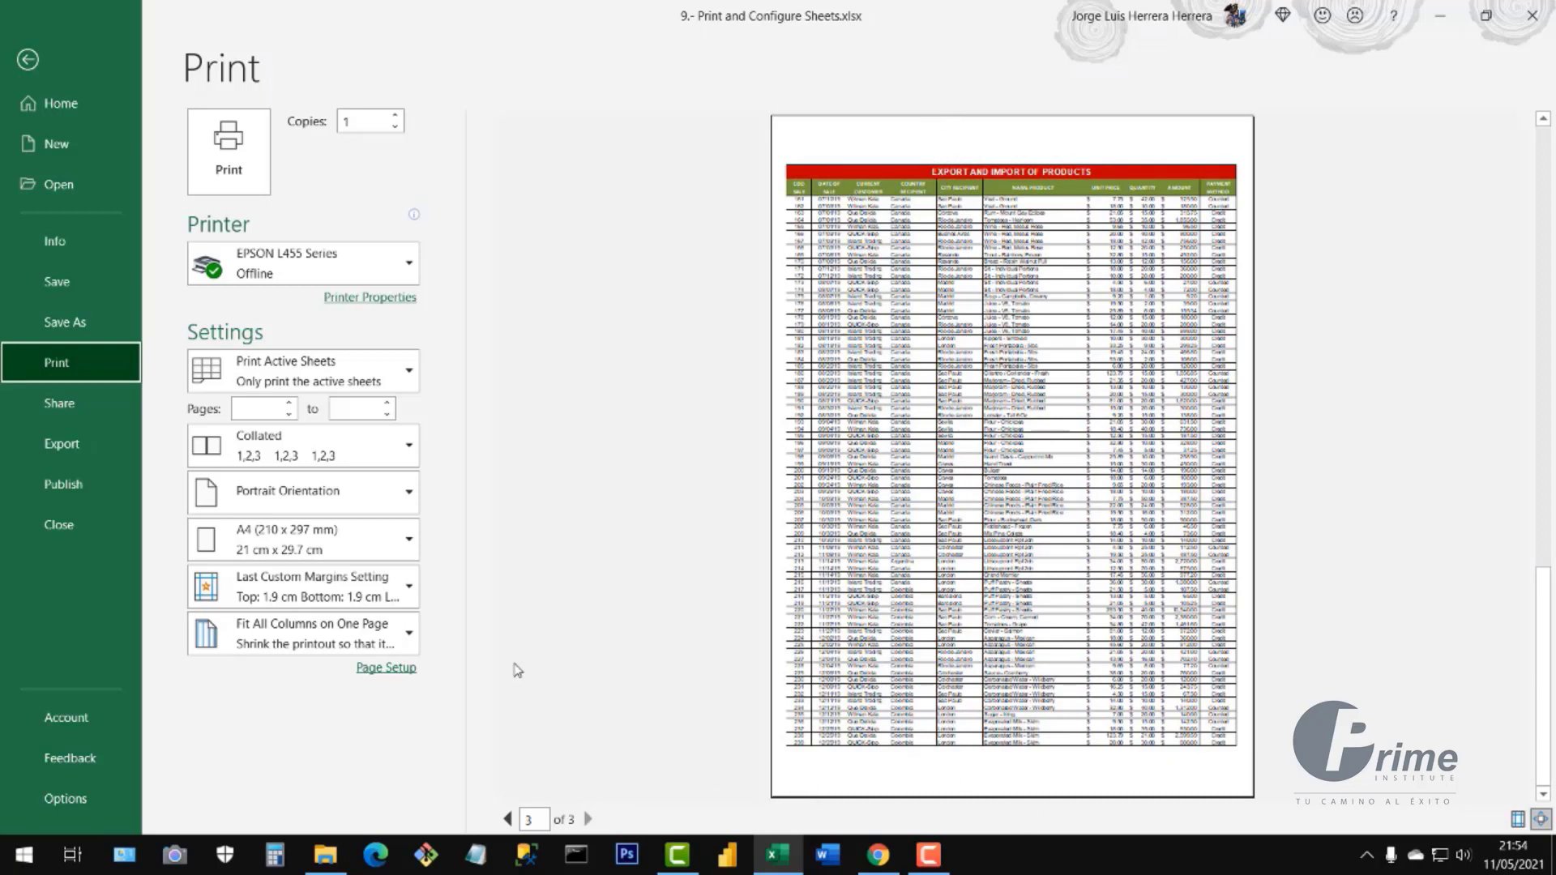
- Turn off vertical centering on the page and set both the top and bottom margins to 3 cm
left_click(393, 670)
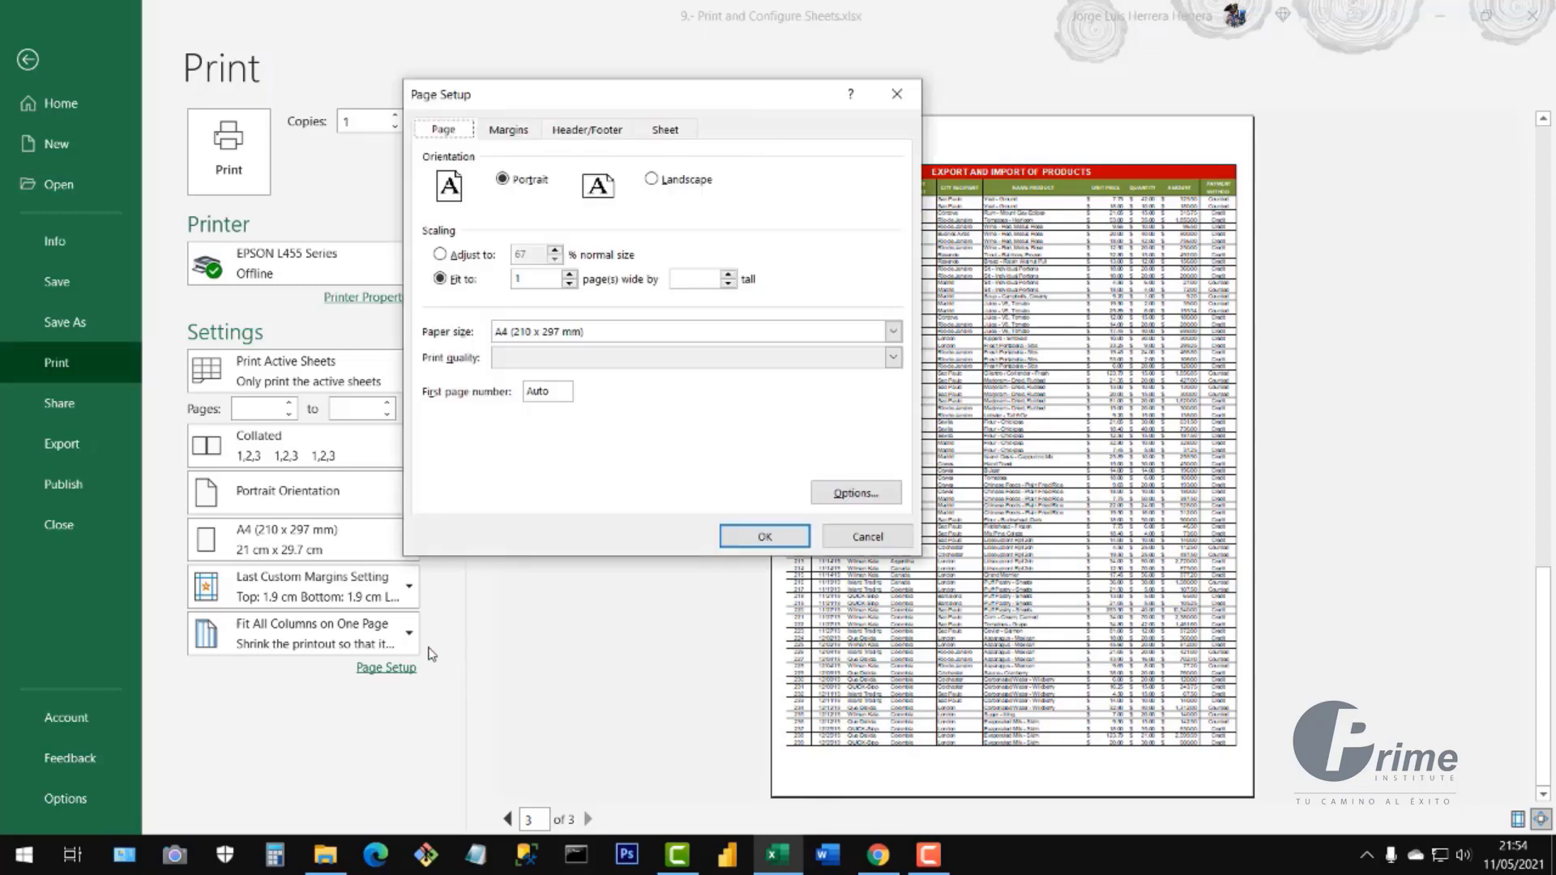
left_click(515, 132)
left_click(440, 447)
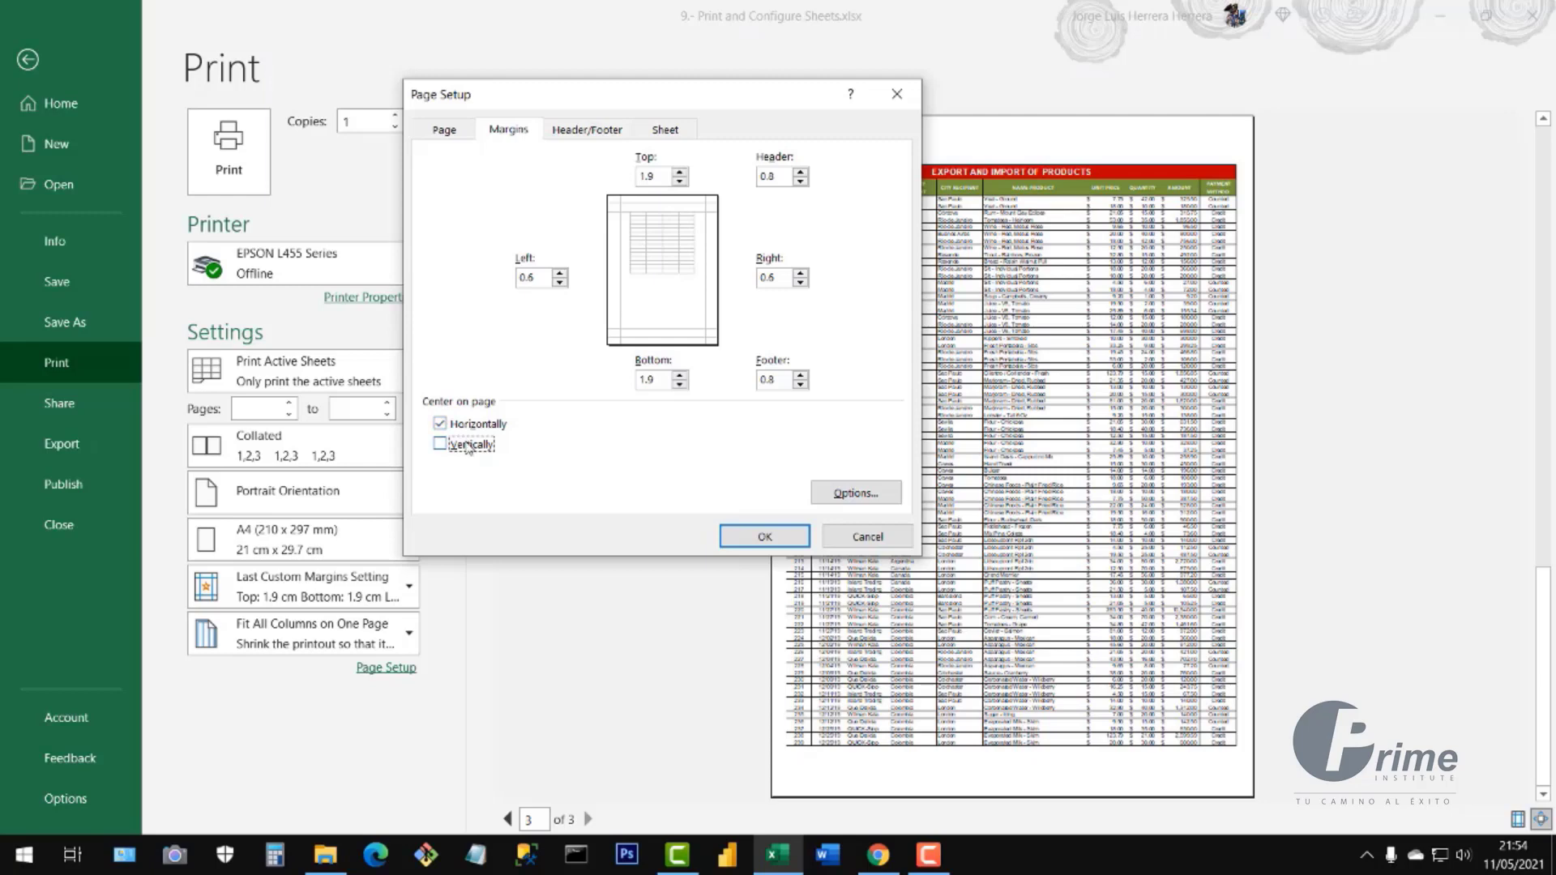
left_click_drag(537, 276, 507, 276)
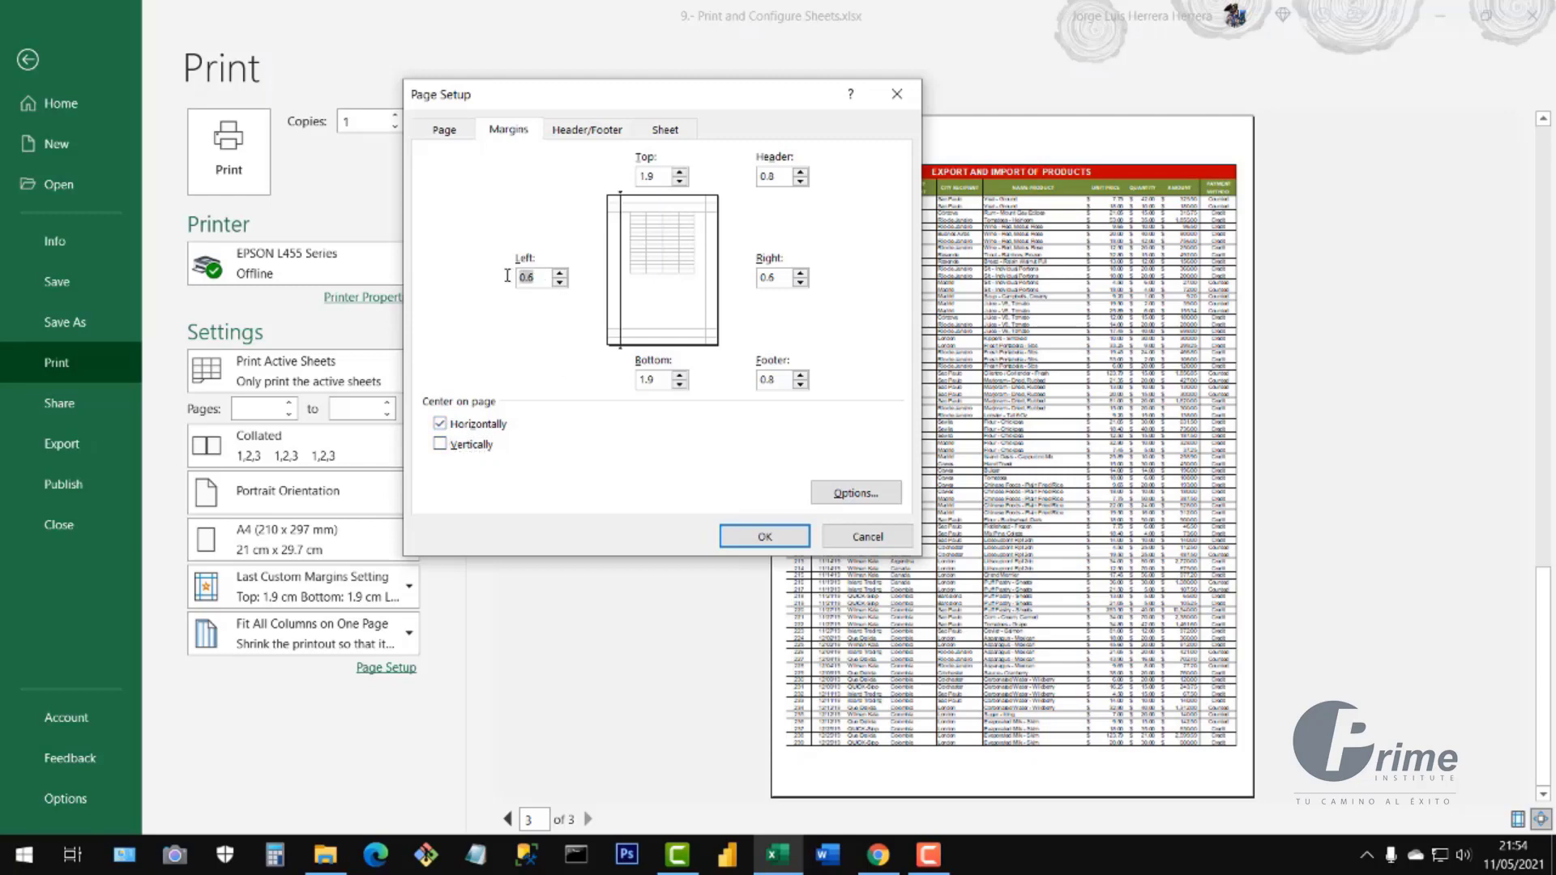
left_click_drag(775, 277, 759, 277)
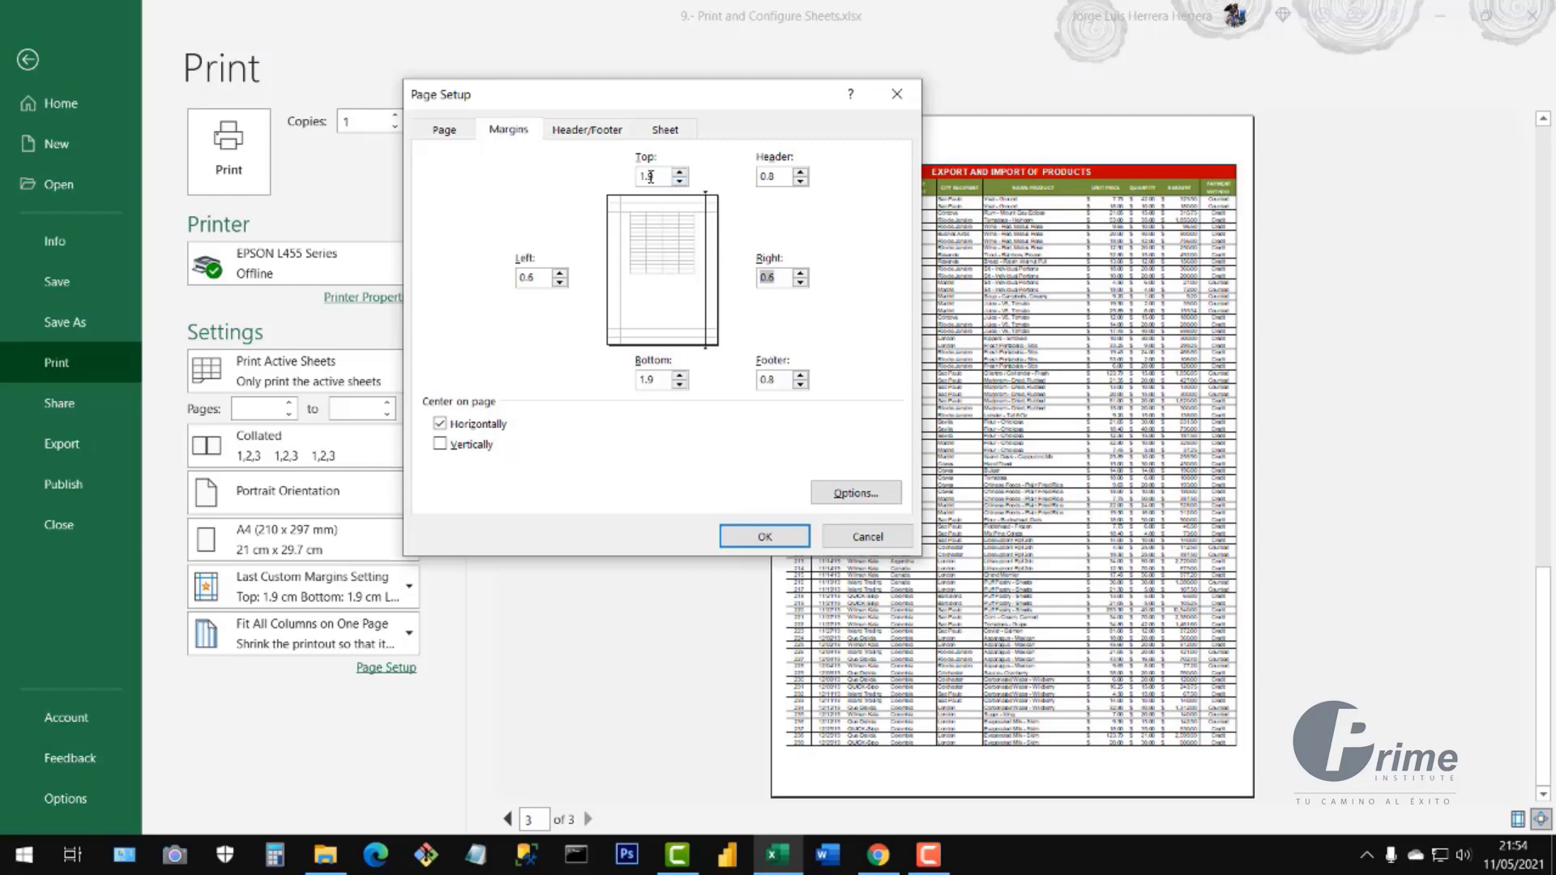
left_click_drag(650, 176, 611, 175)
type("3")
left_click_drag(663, 379, 625, 384)
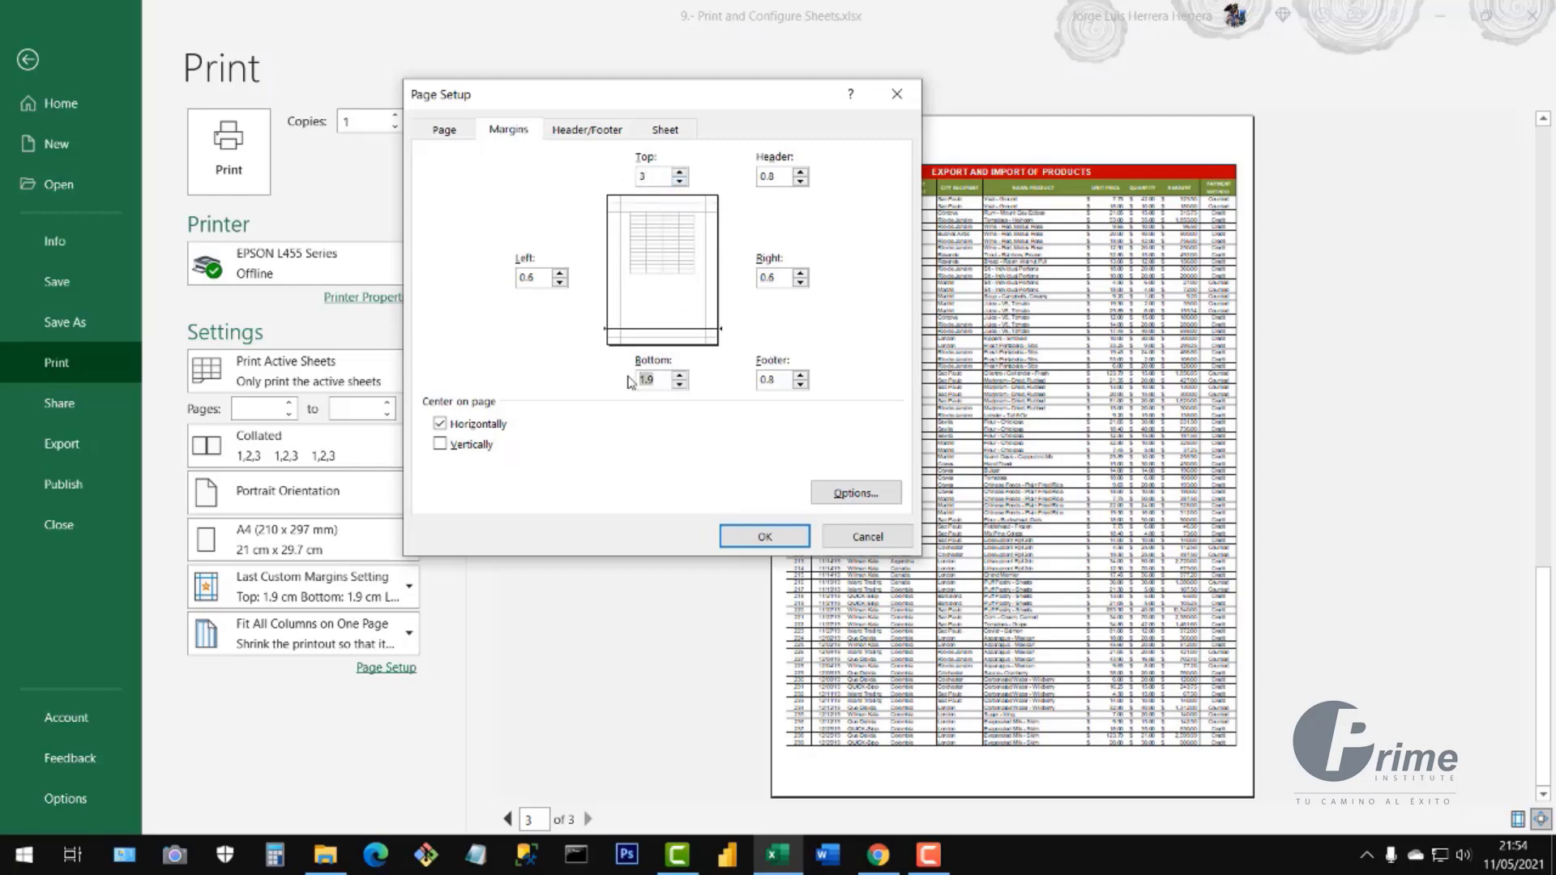
type("3")
left_click(742, 535)
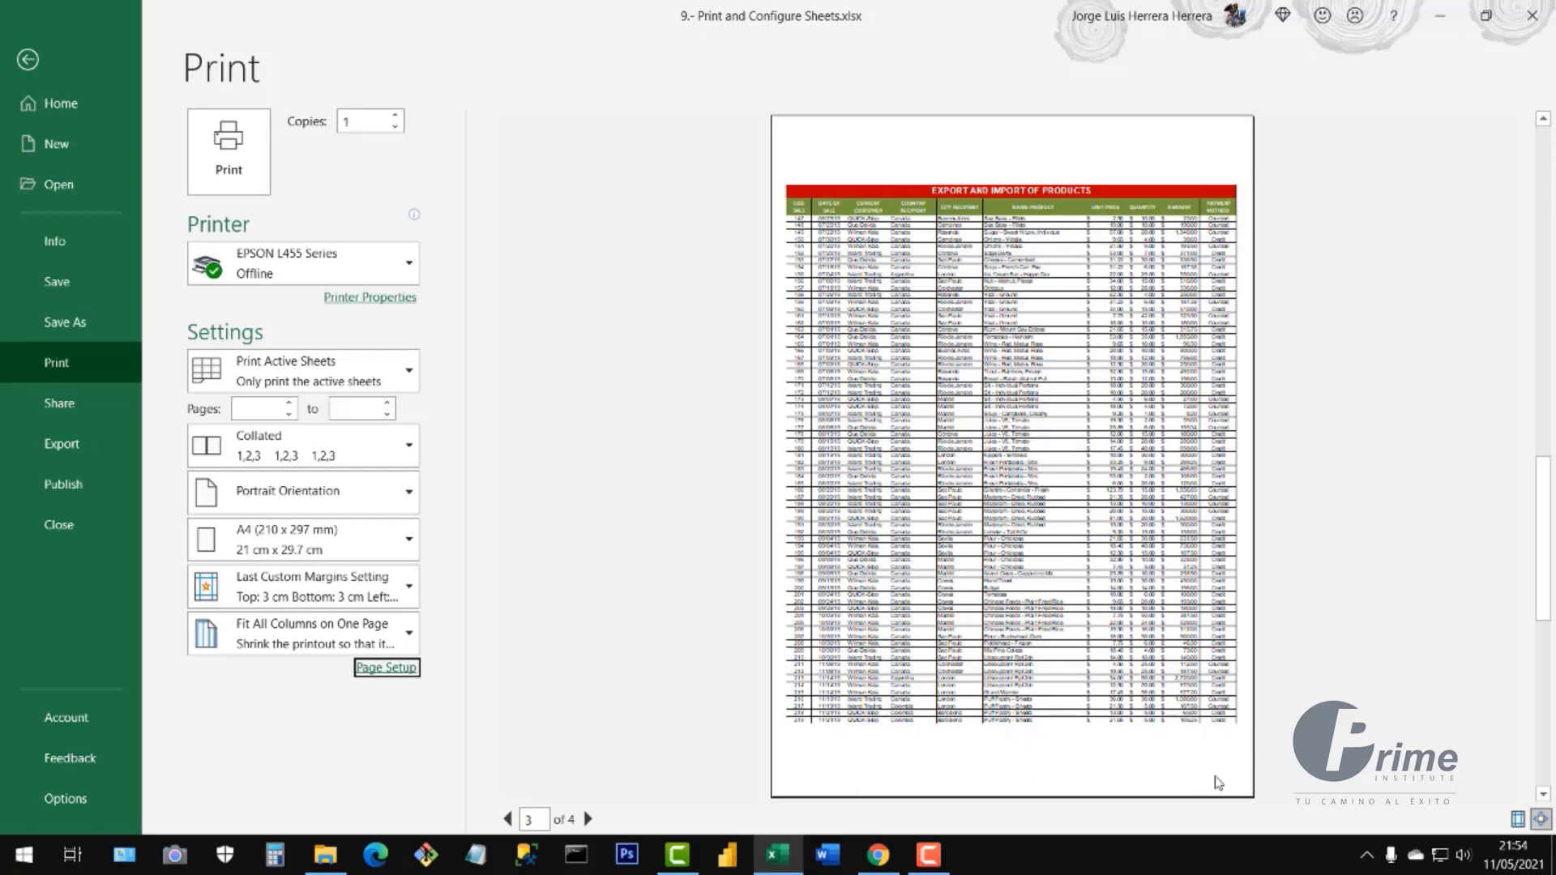
- Page back and forth through the print preview to check the top and bottom margins on every page
left_click(588, 819)
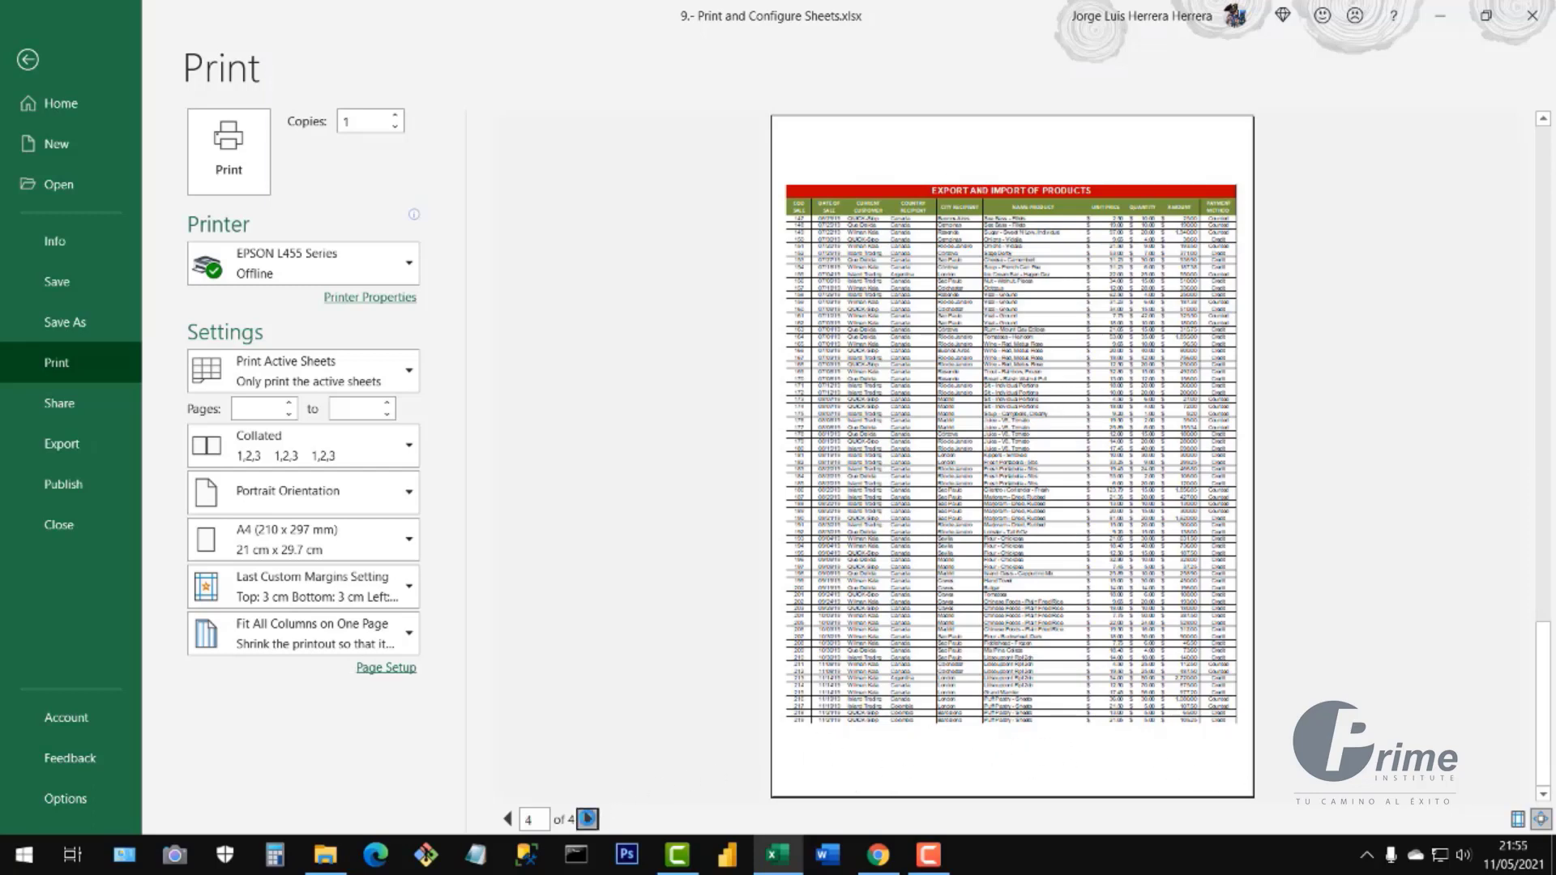
left_click(508, 819)
left_click(508, 820)
left_click(508, 819)
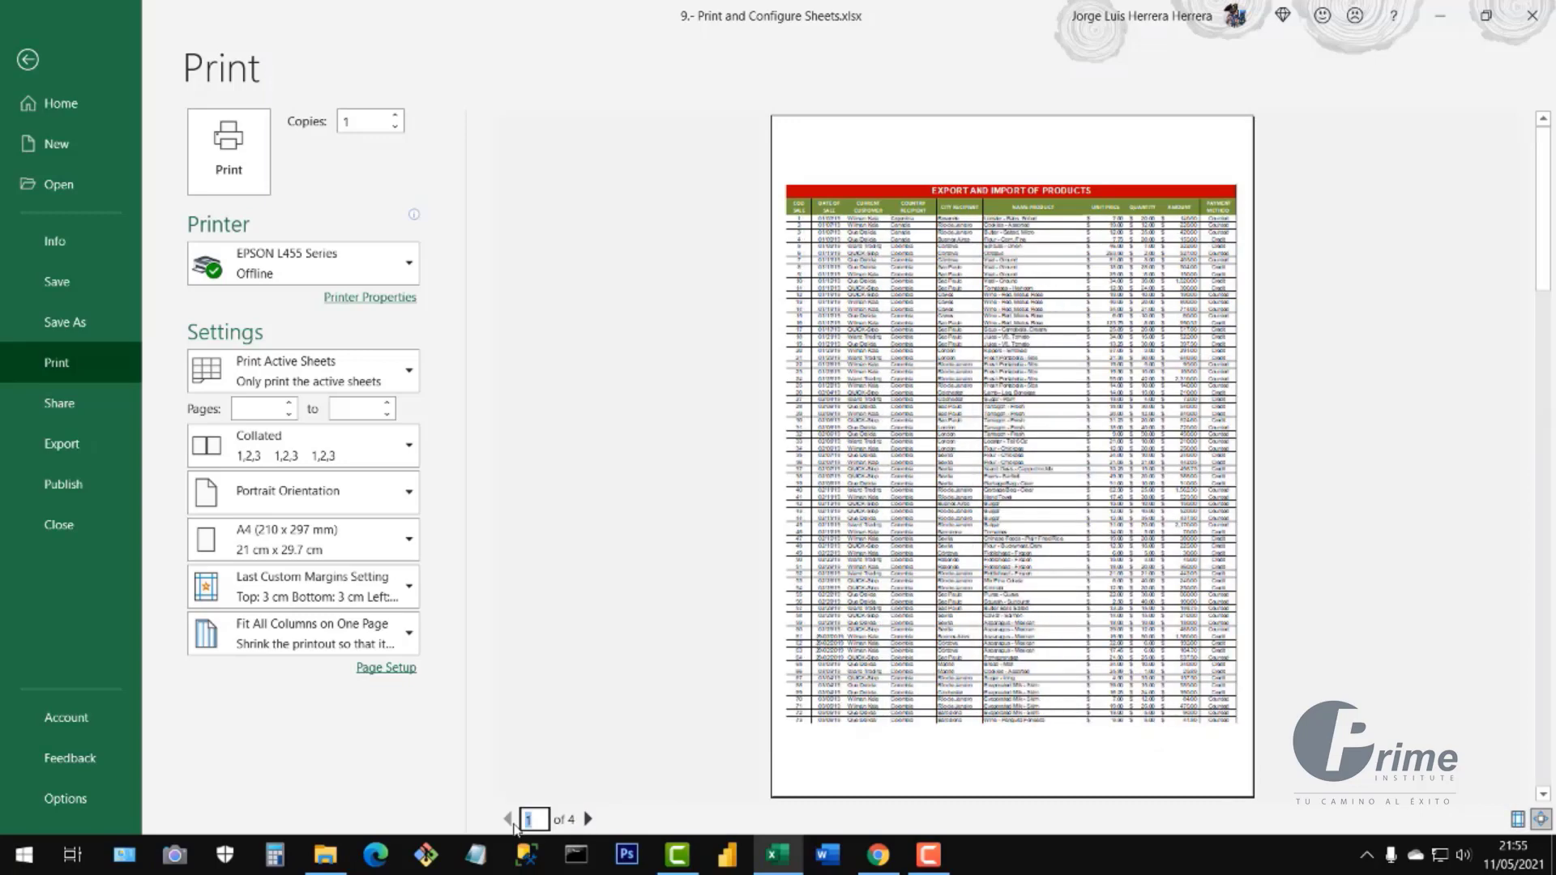
left_click(588, 819)
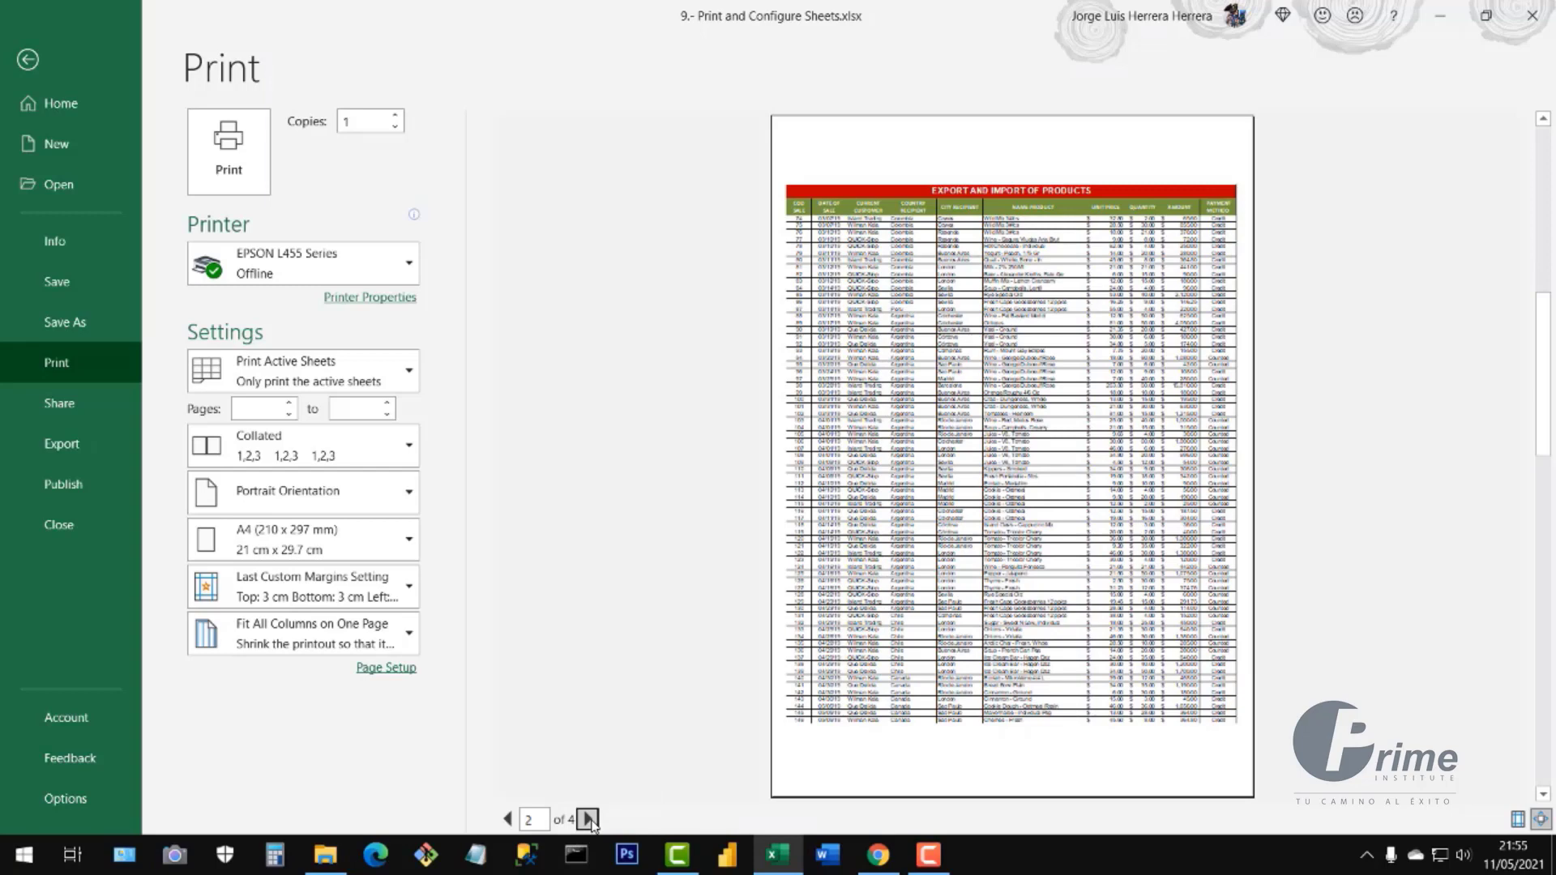
left_click(588, 819)
left_click(591, 820)
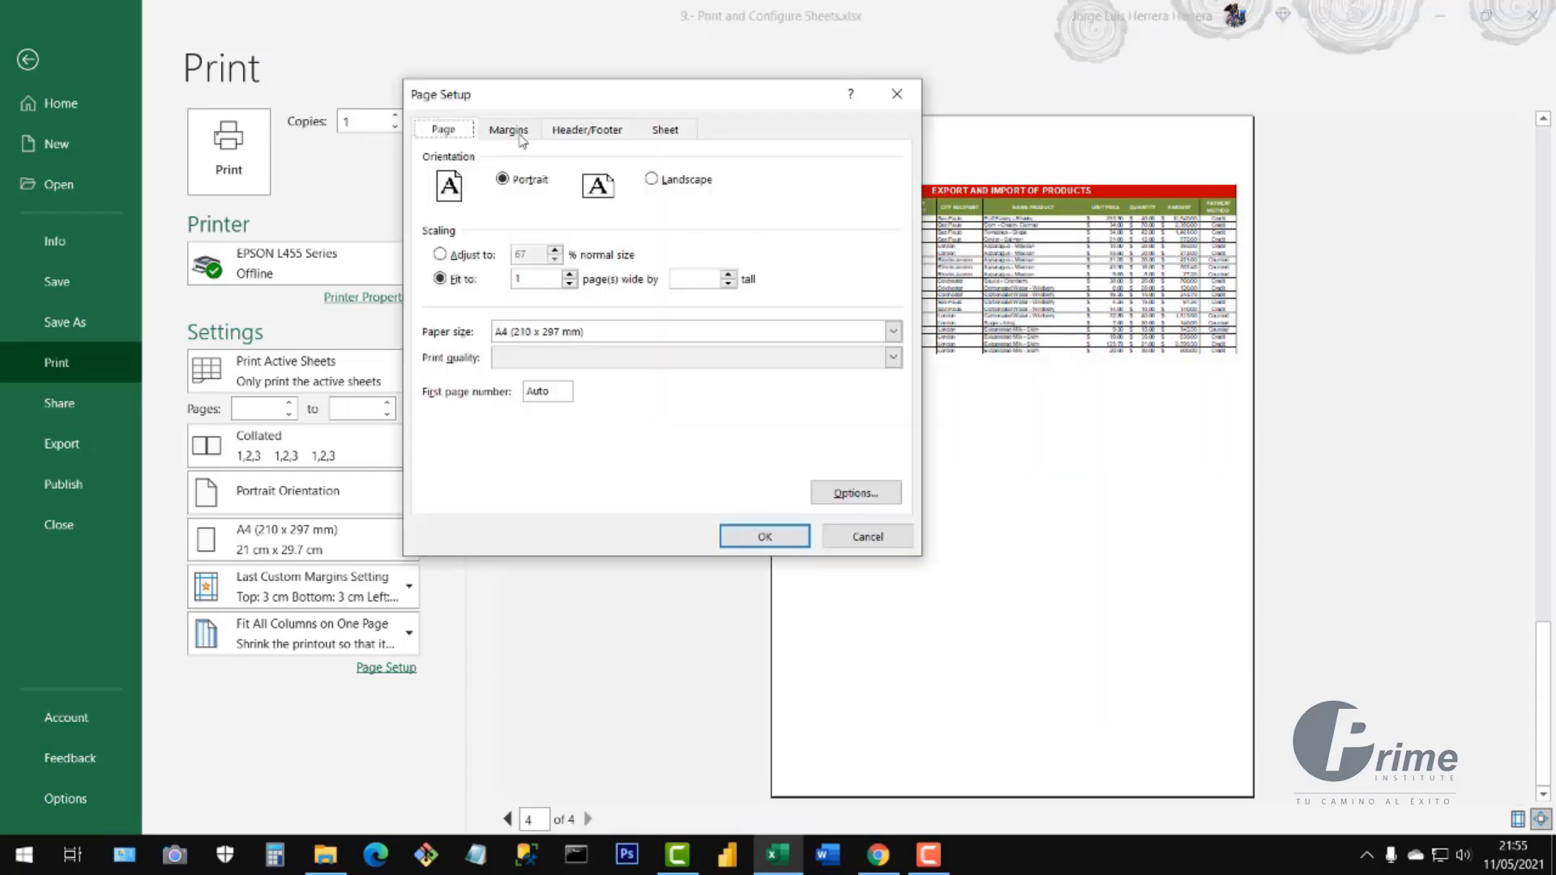
- Set the header and footer margins to 1.5 cm each in the page setup and apply them
left_click(520, 138)
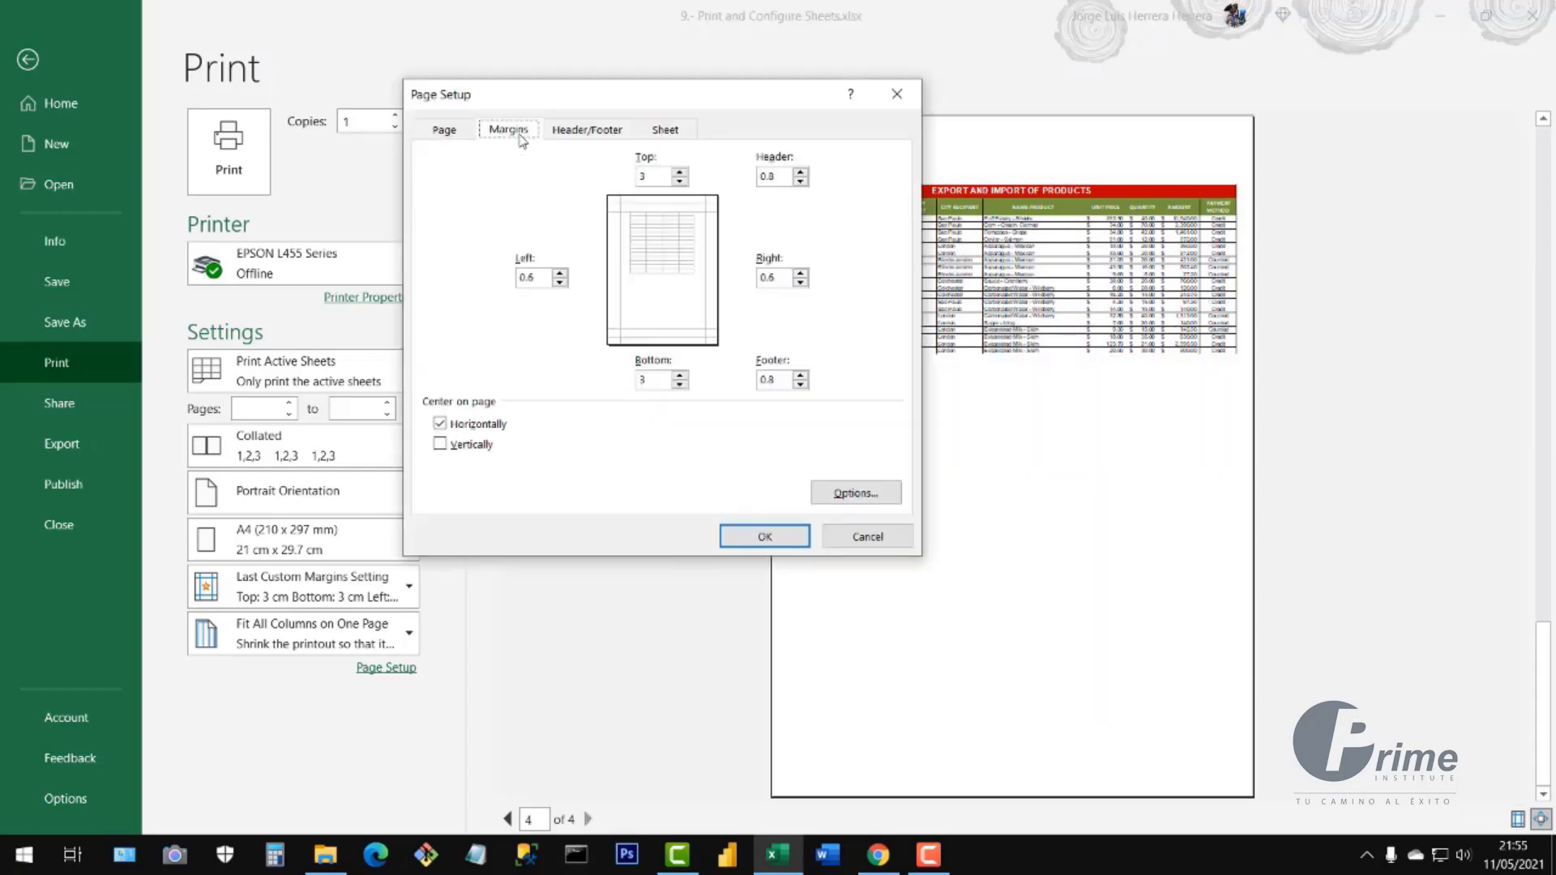
left_click_drag(783, 175, 755, 195)
left_click_drag(776, 381, 720, 383)
double_click(646, 179)
double_click(638, 381)
double_click(778, 176)
double_click(778, 381)
type("1.5")
left_click(762, 537)
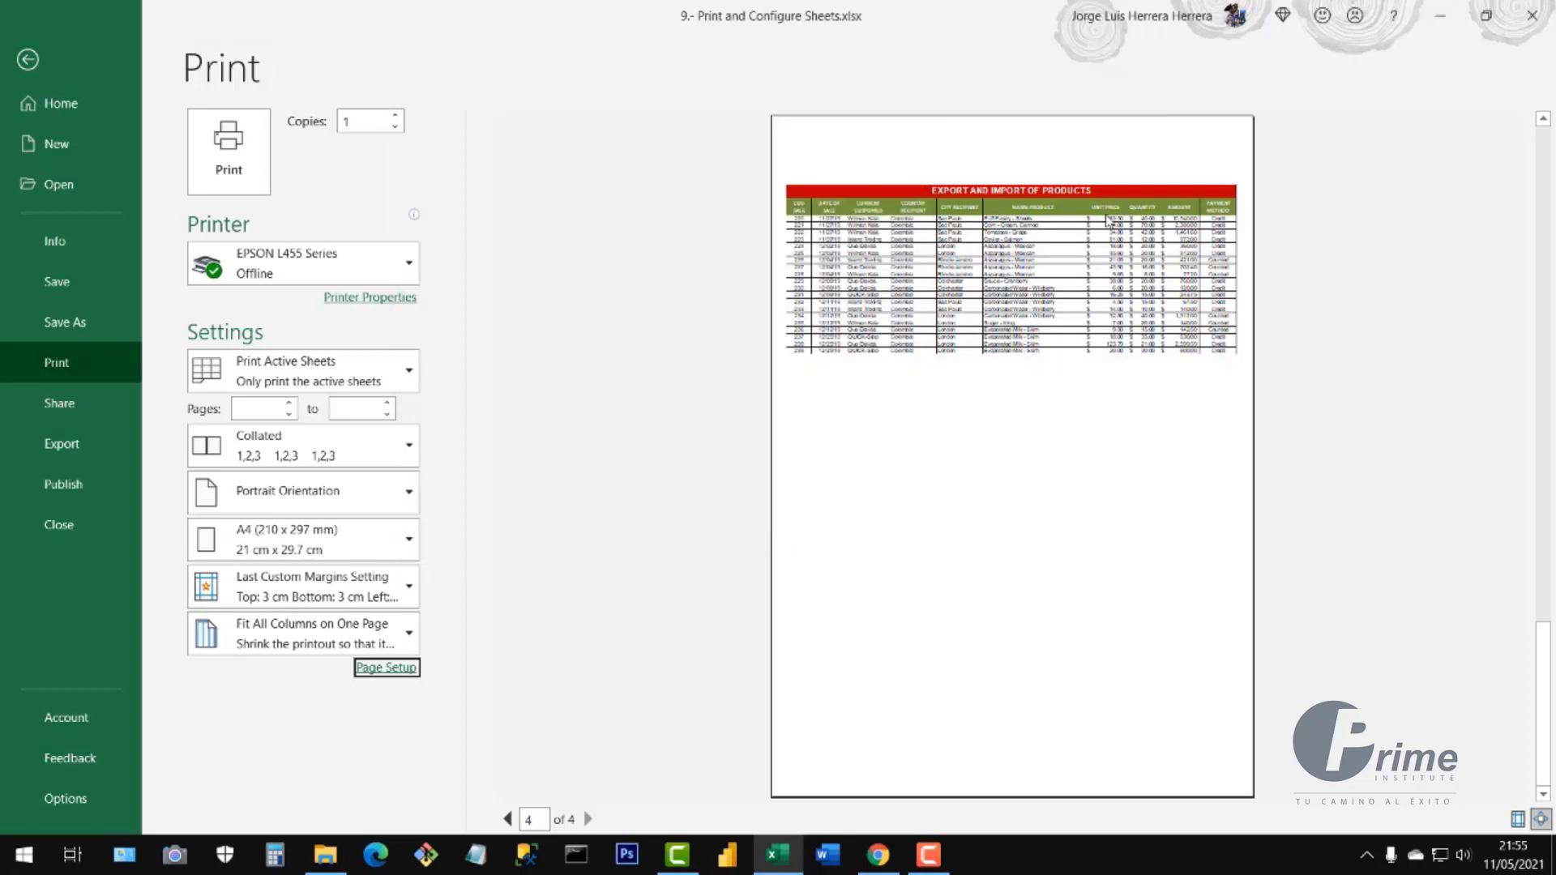
- Open the custom header editor from the page setup and place the cursor in the header's right section
left_click(389, 669)
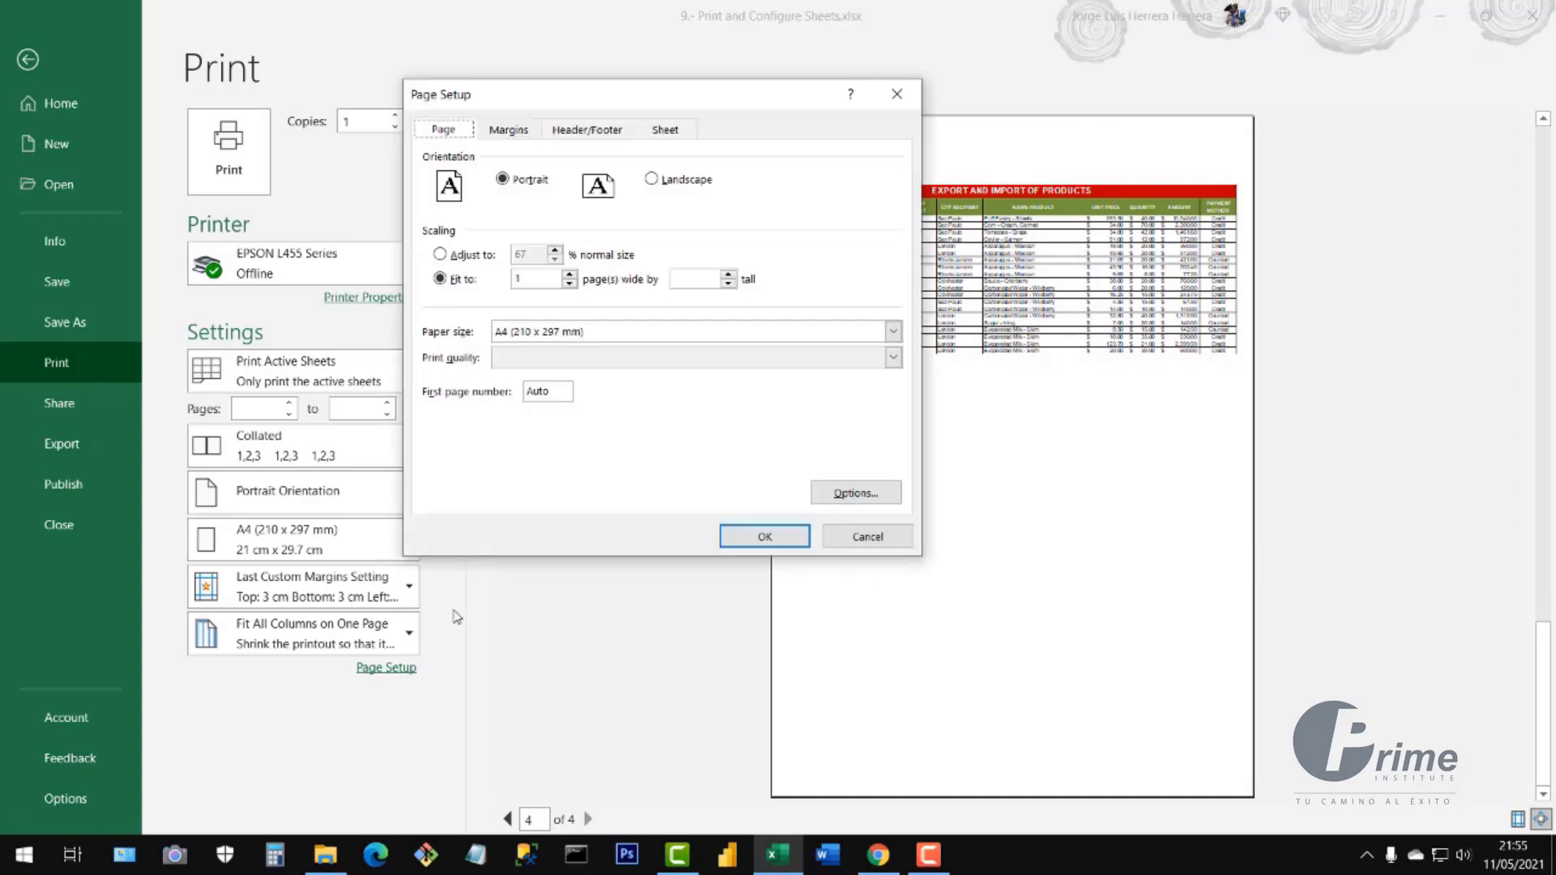
left_click(520, 131)
left_click_drag(624, 91, 781, 128)
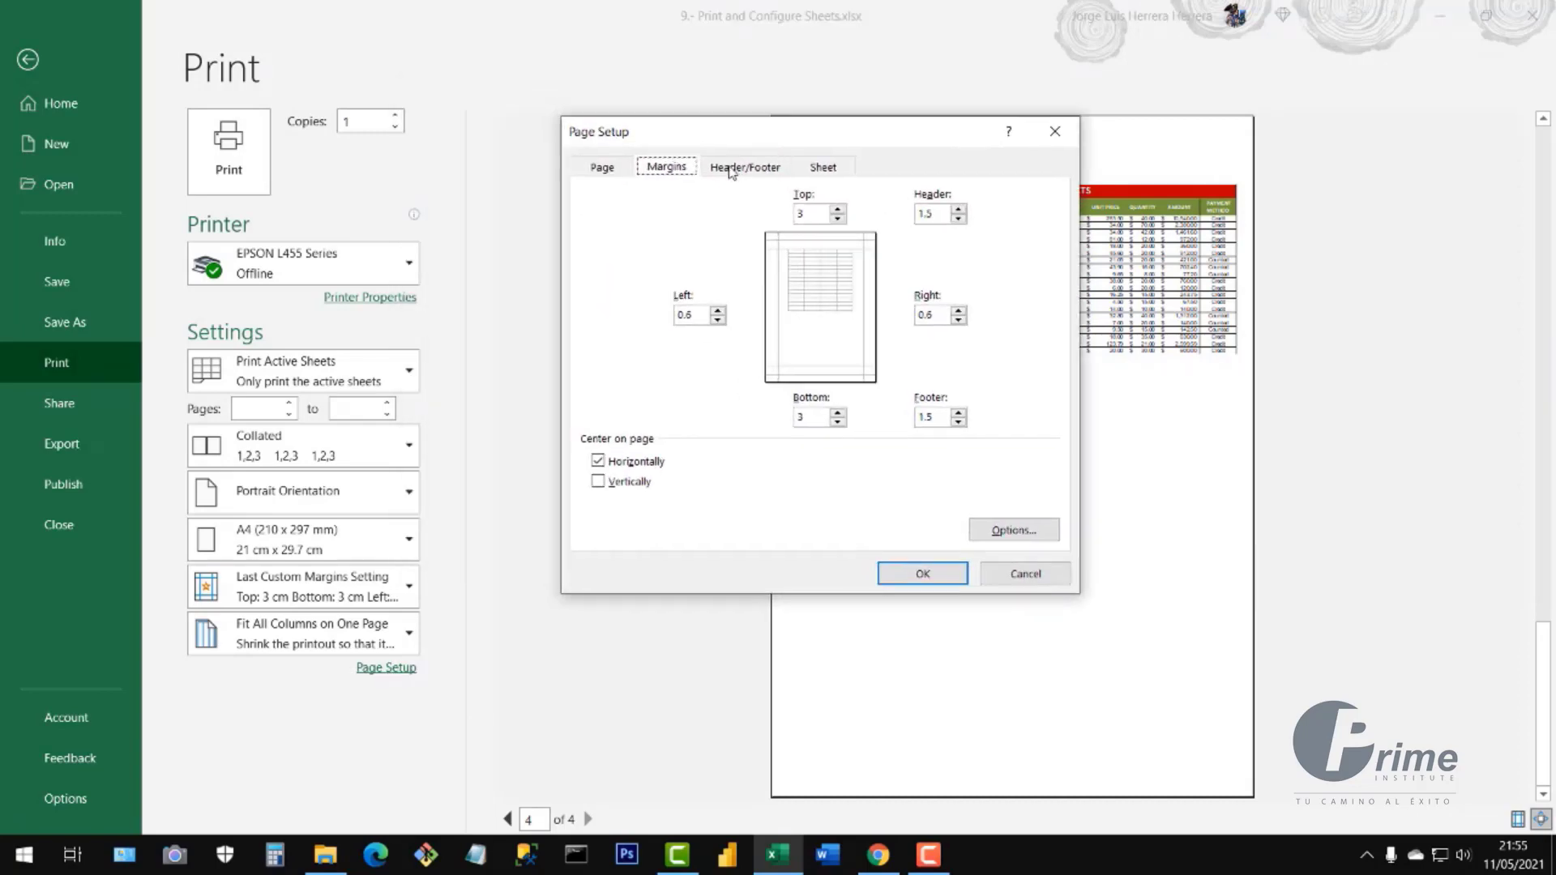
left_click(742, 170)
left_click(679, 168)
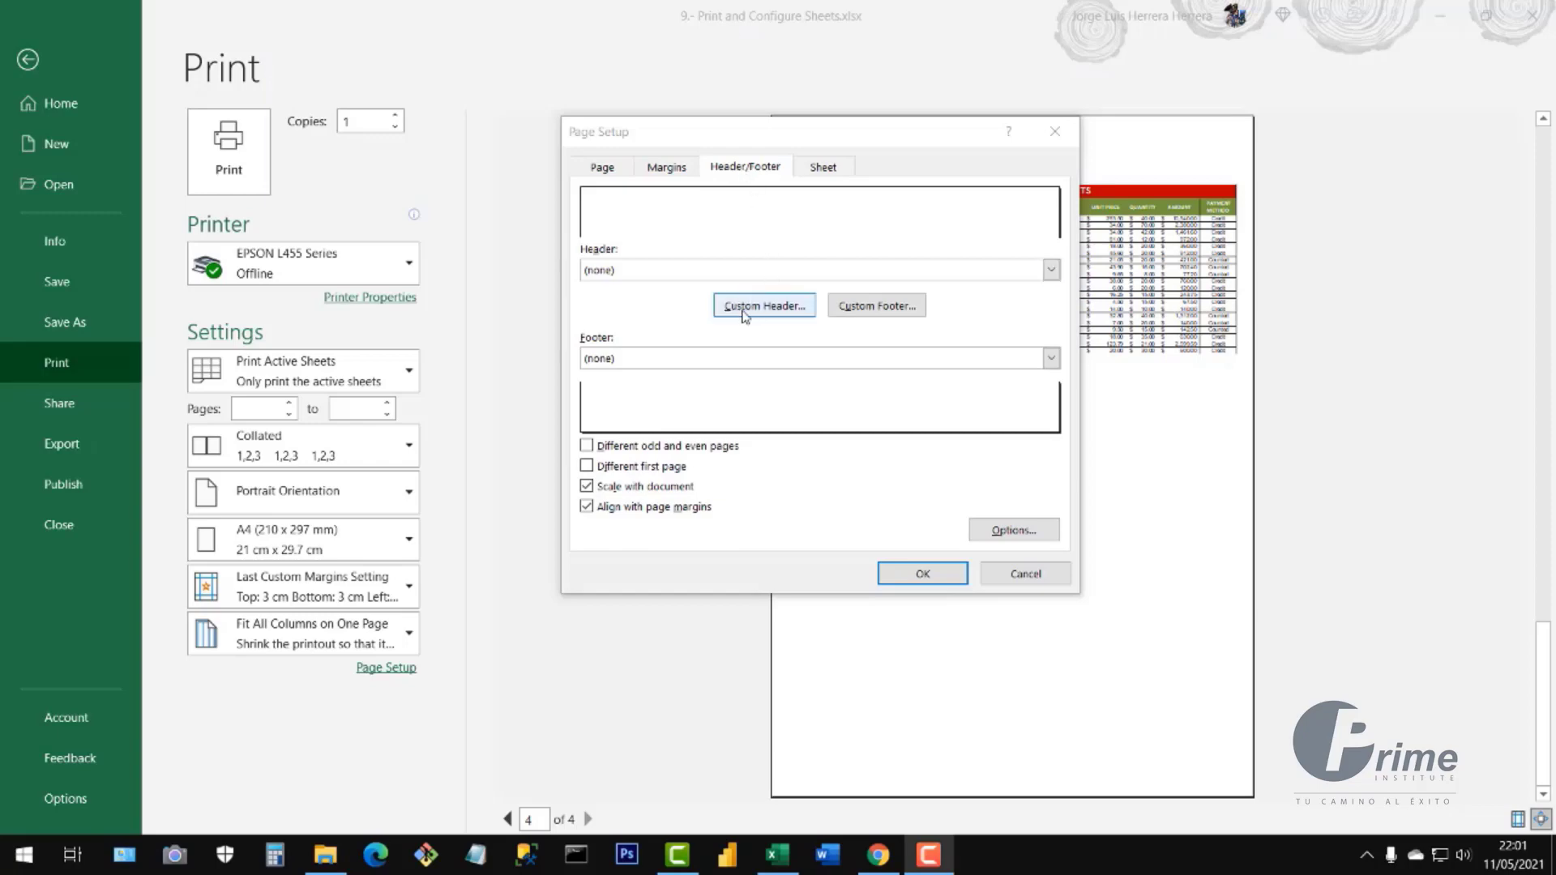
left_click(770, 312)
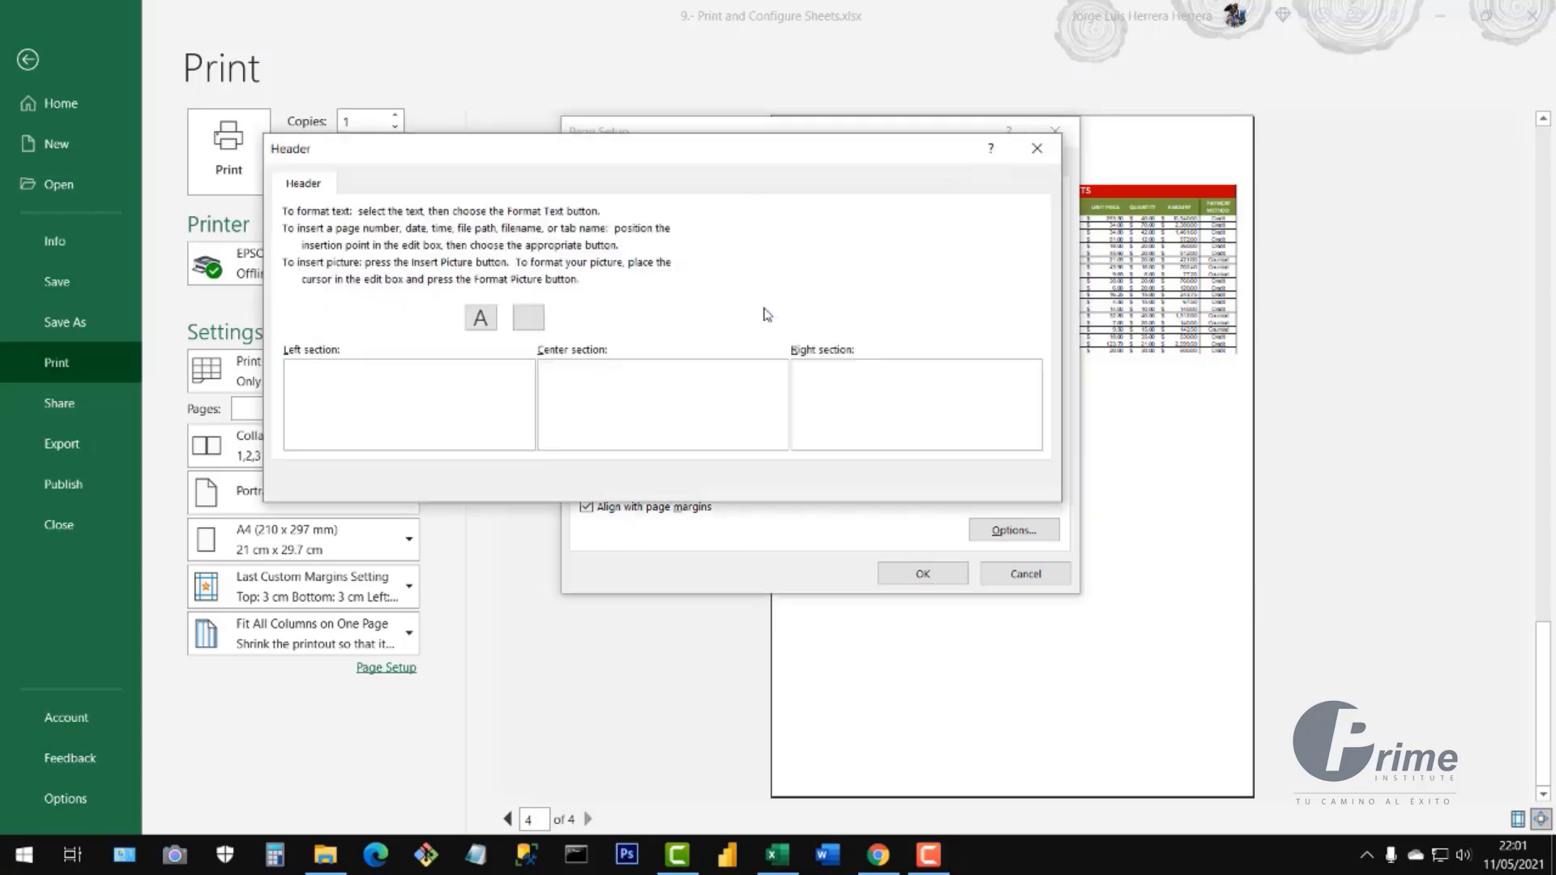
left_click_drag(749, 159, 951, 281)
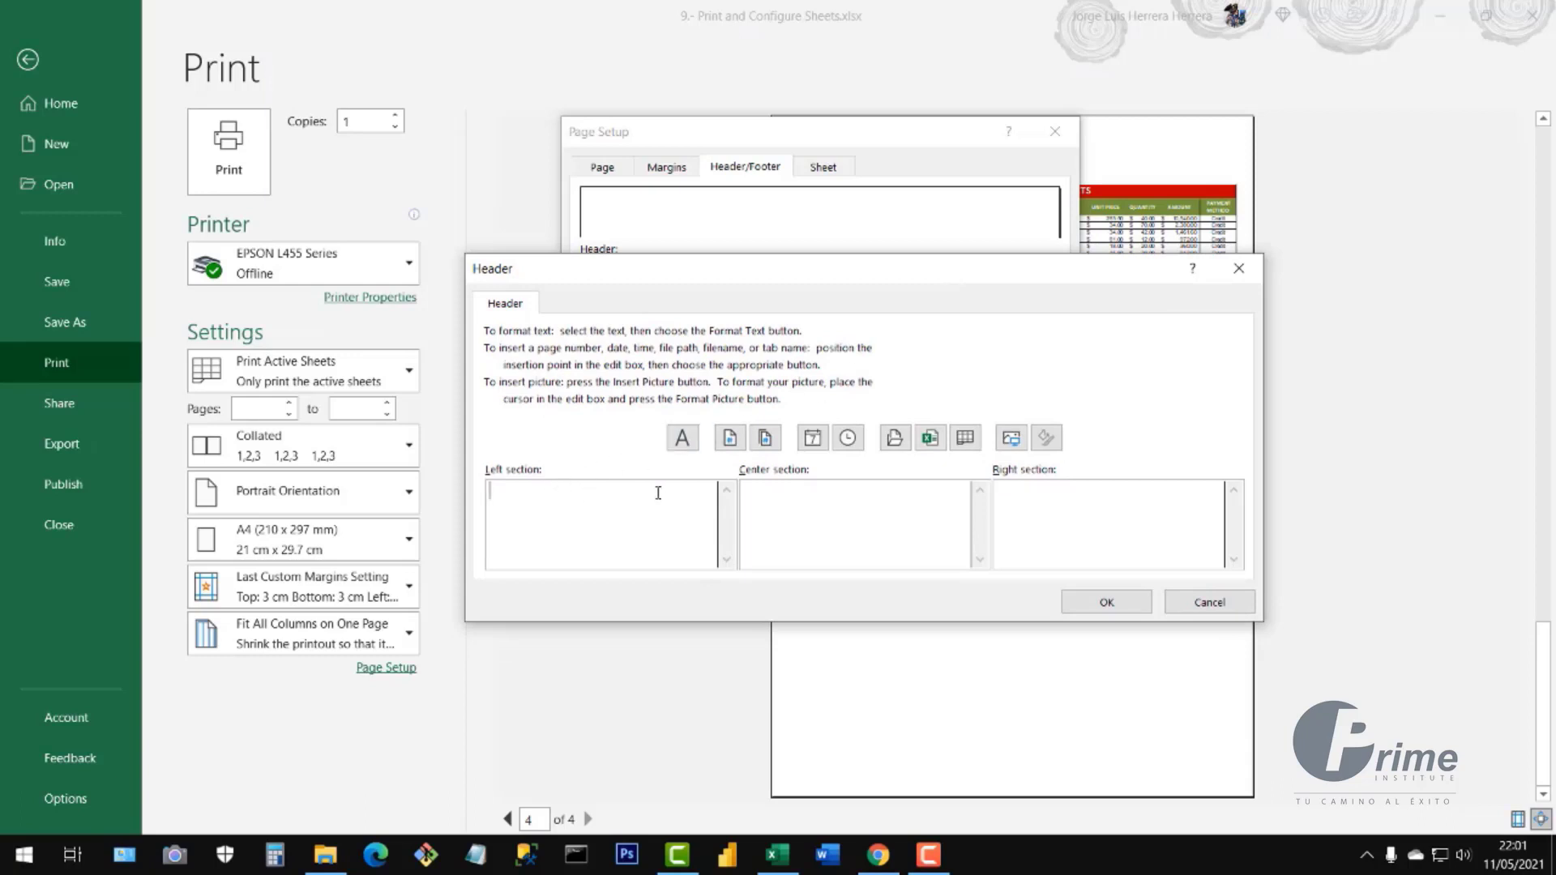
left_click(847, 493)
left_click(1050, 501)
left_click(560, 504)
left_click(1128, 506)
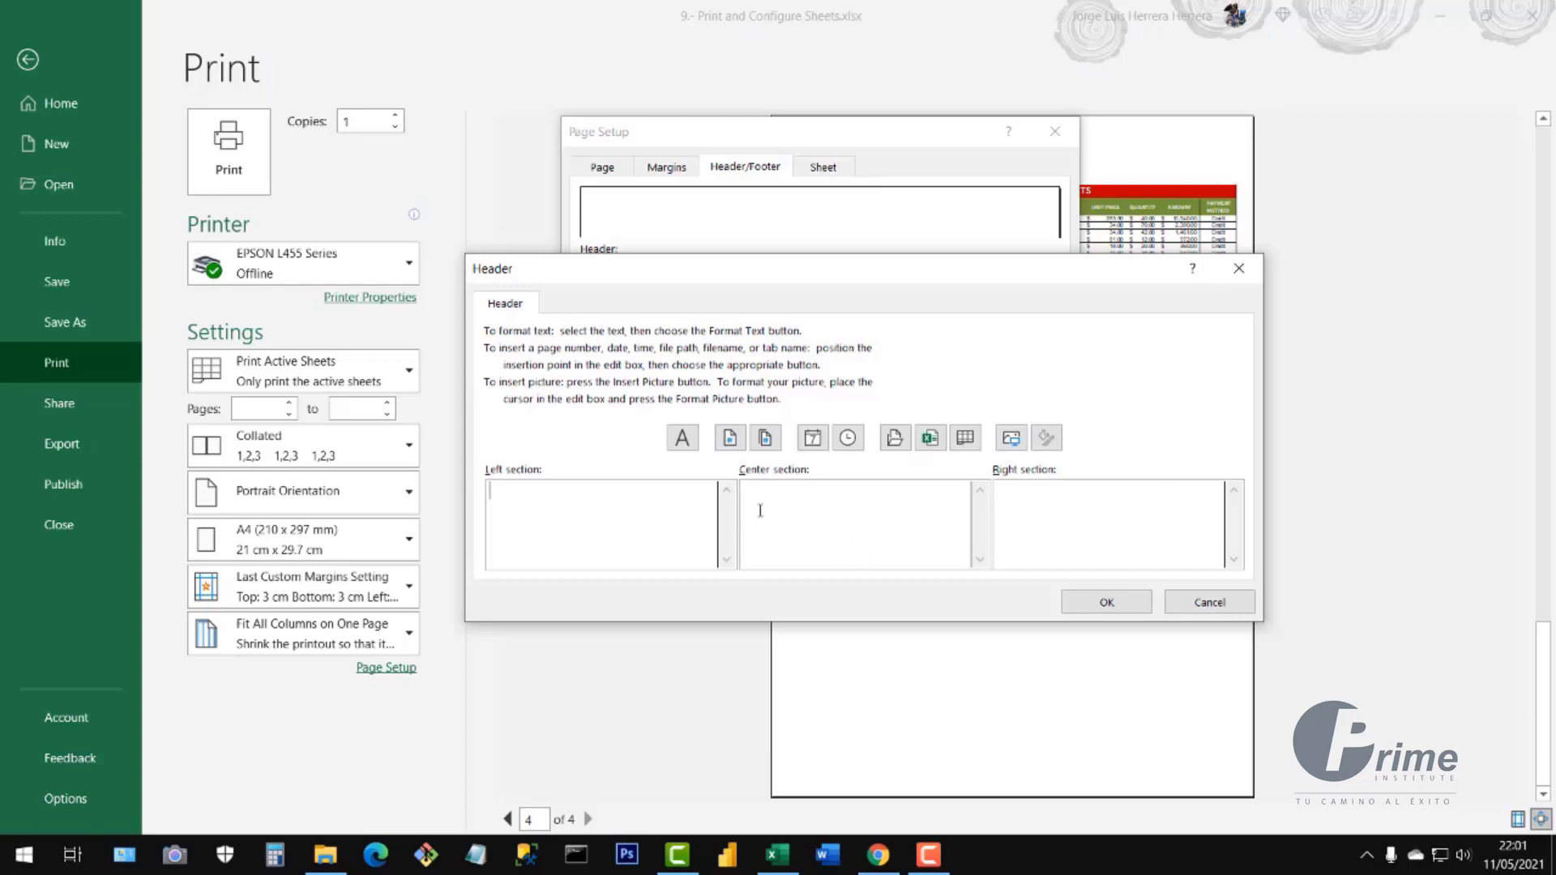
- Insert the picture logo1.png from the Resources and Practices folder on drive D: into the header's right section
left_click(1011, 438)
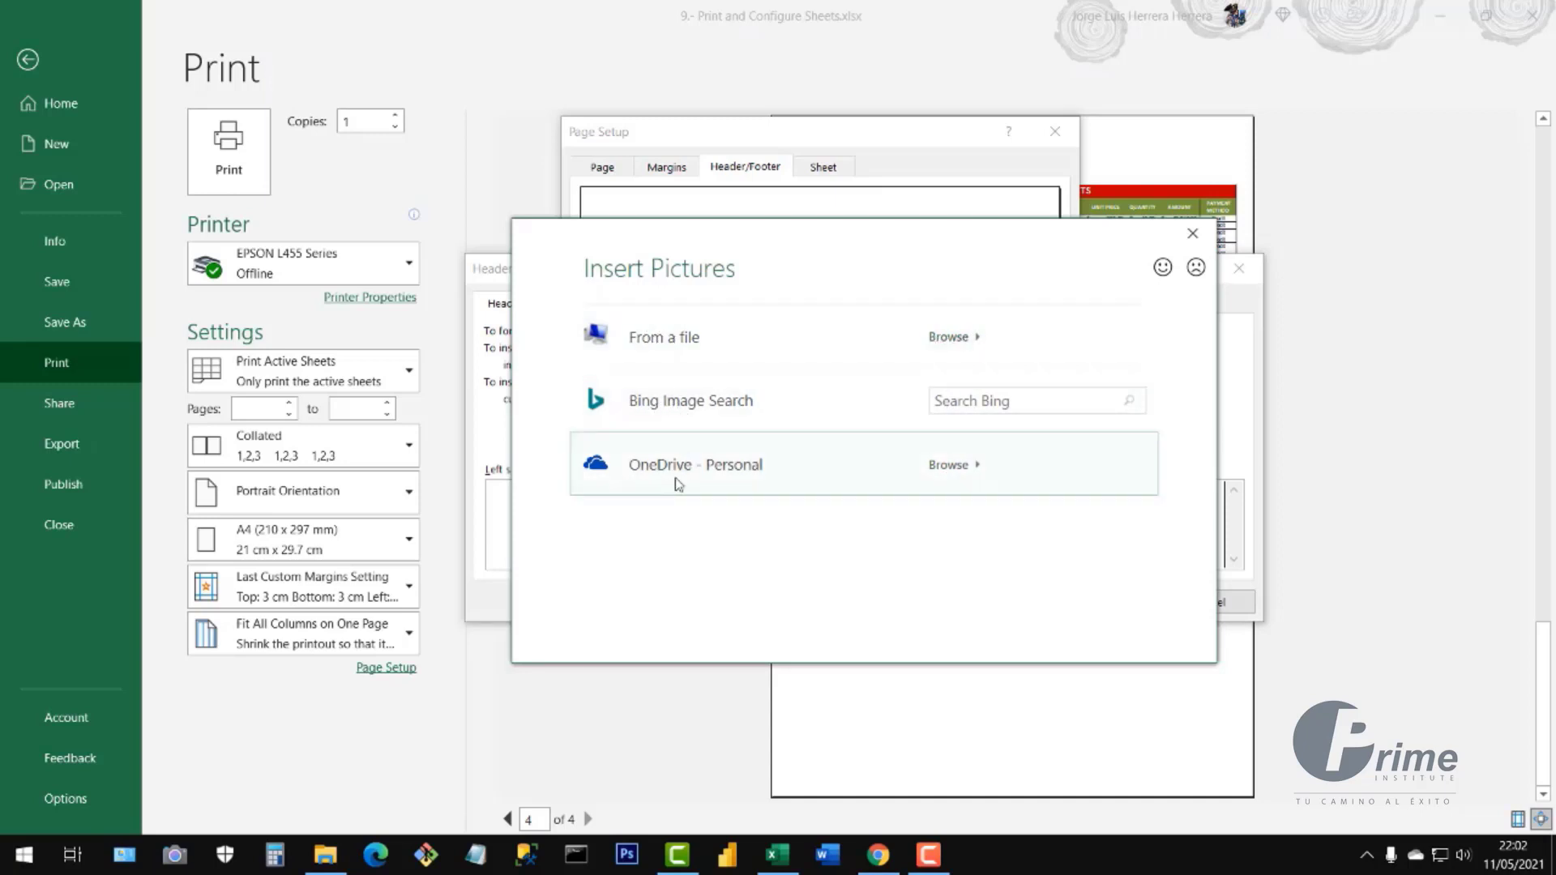
left_click(951, 336)
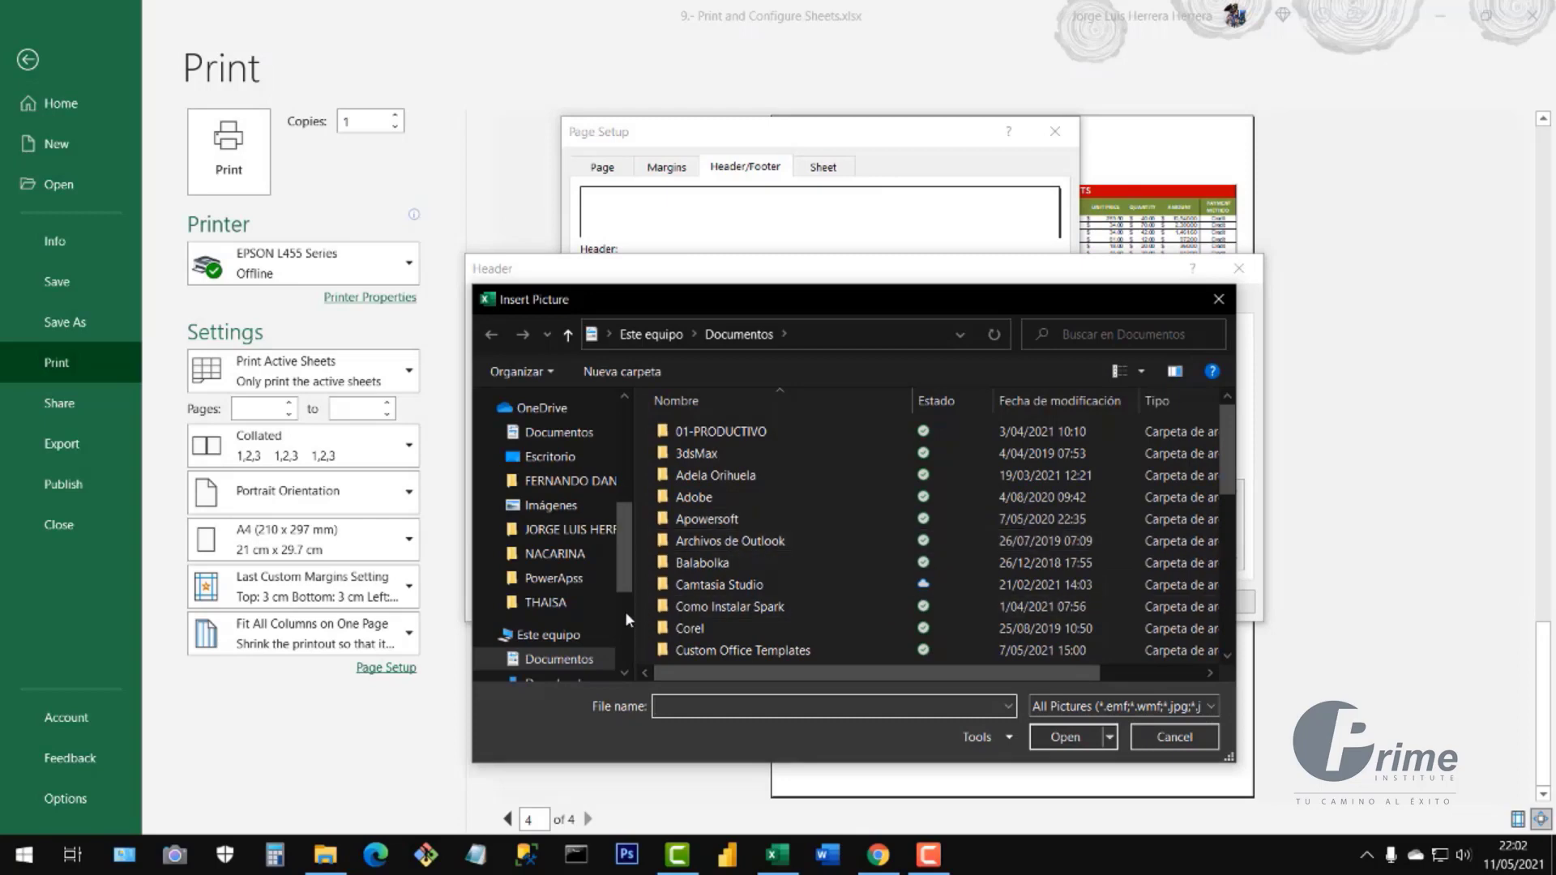
scroll(590, 632, "down", 3)
left_click(589, 630)
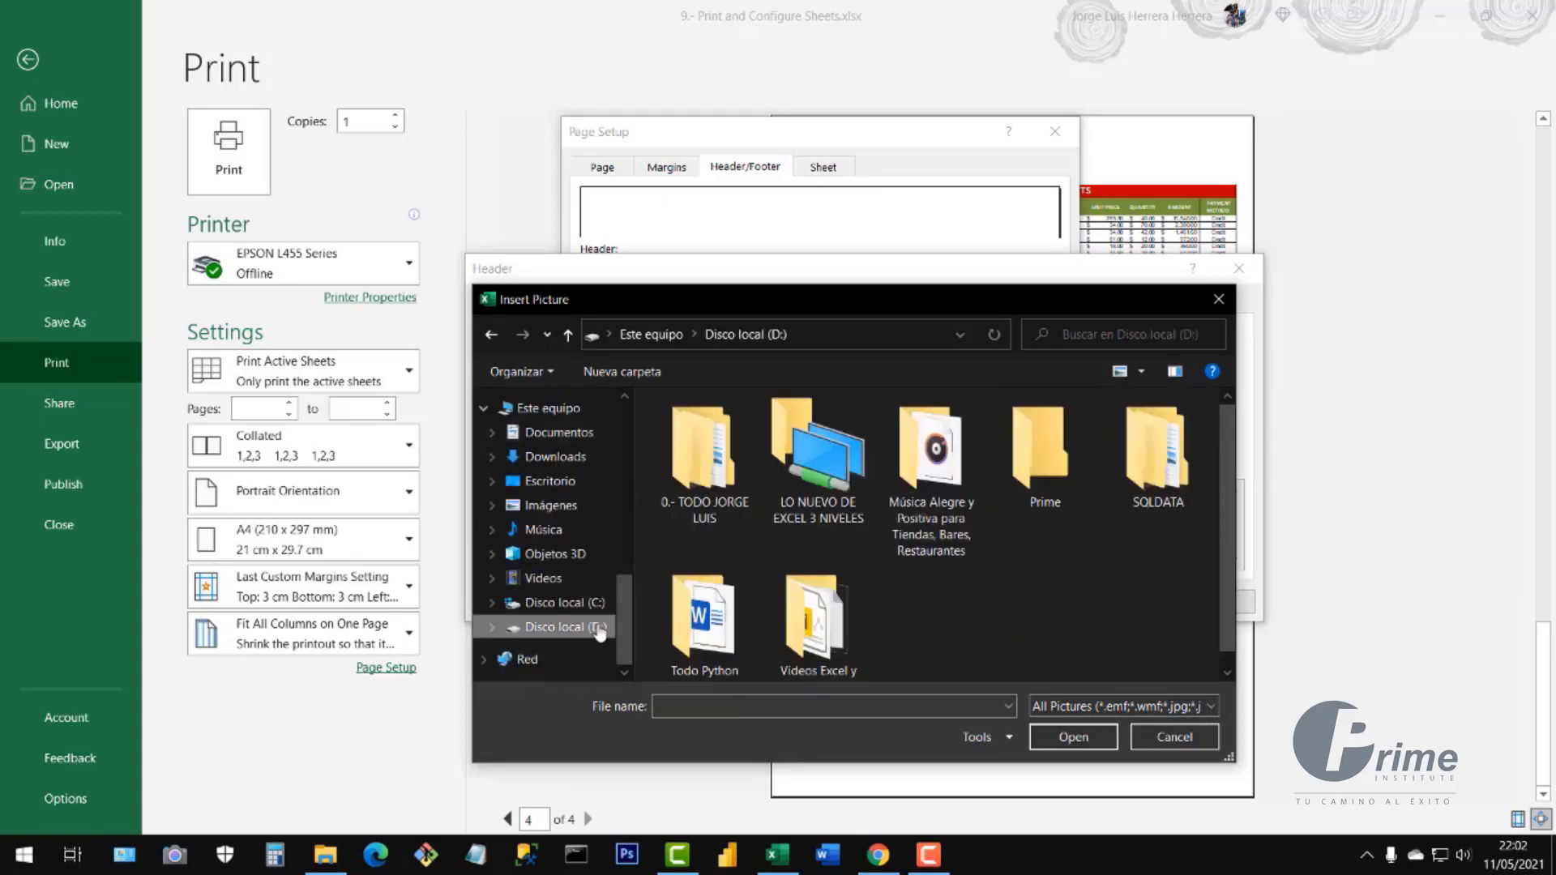
double_click(1046, 450)
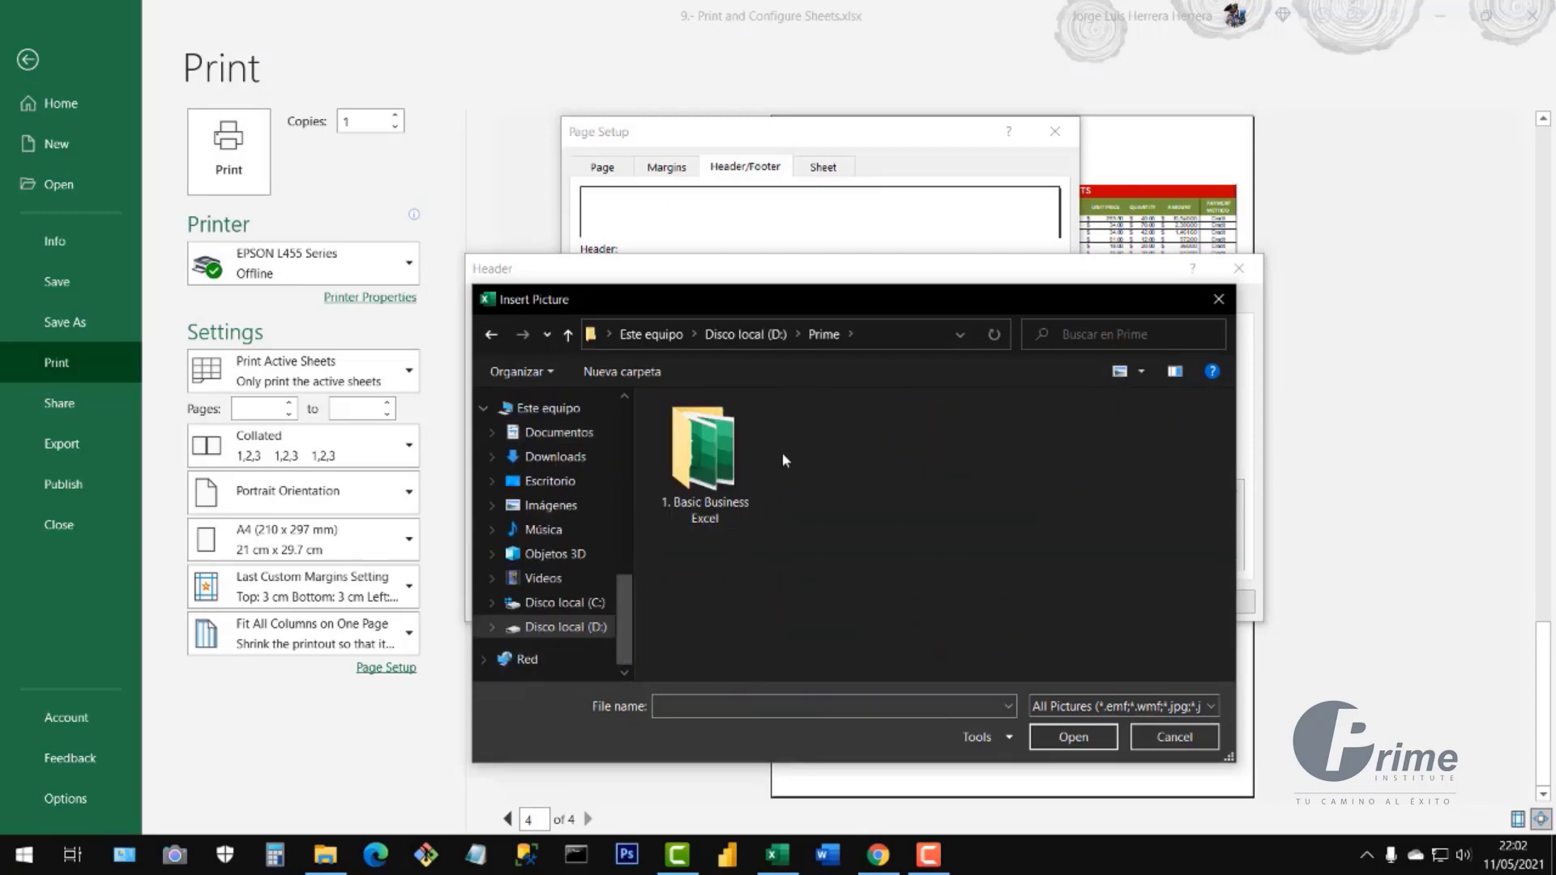
double_click(711, 444)
double_click(712, 438)
left_click(729, 479)
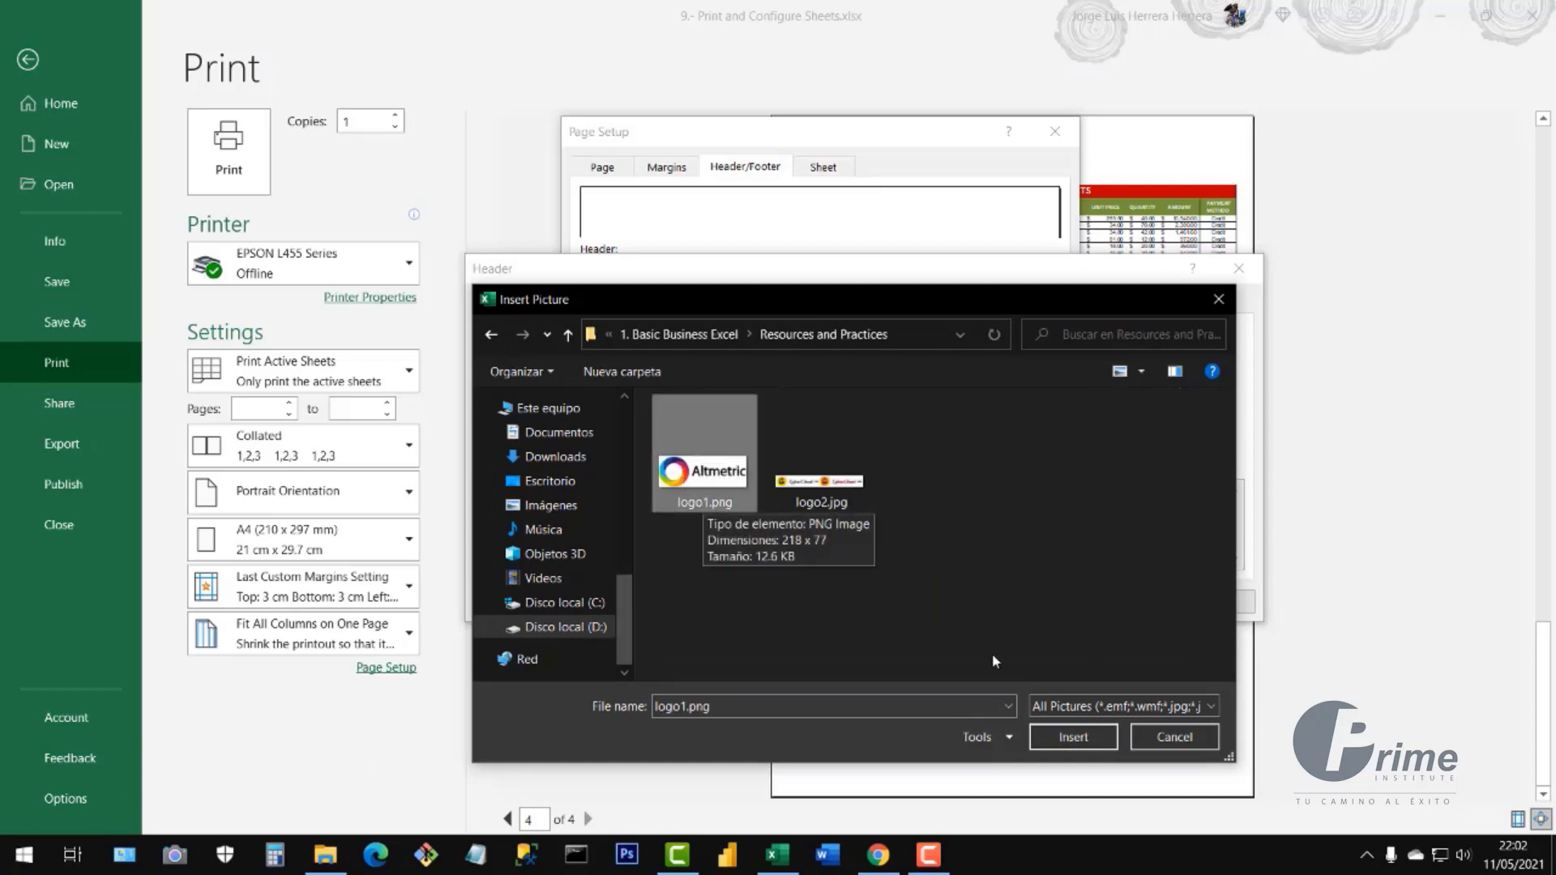
left_click(1073, 737)
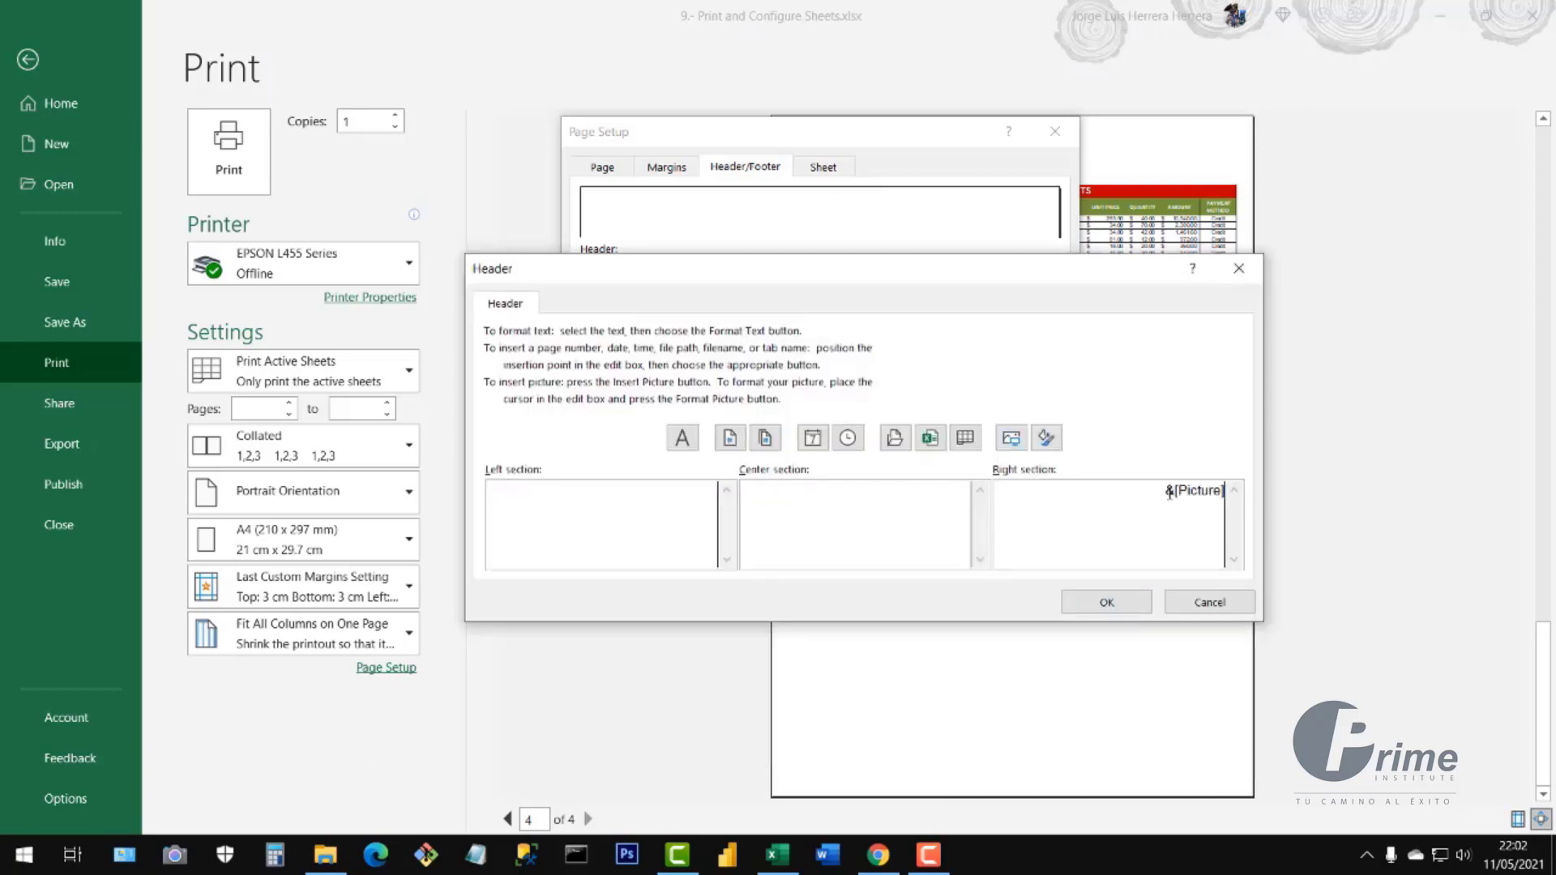
left_click_drag(1204, 491, 1227, 491)
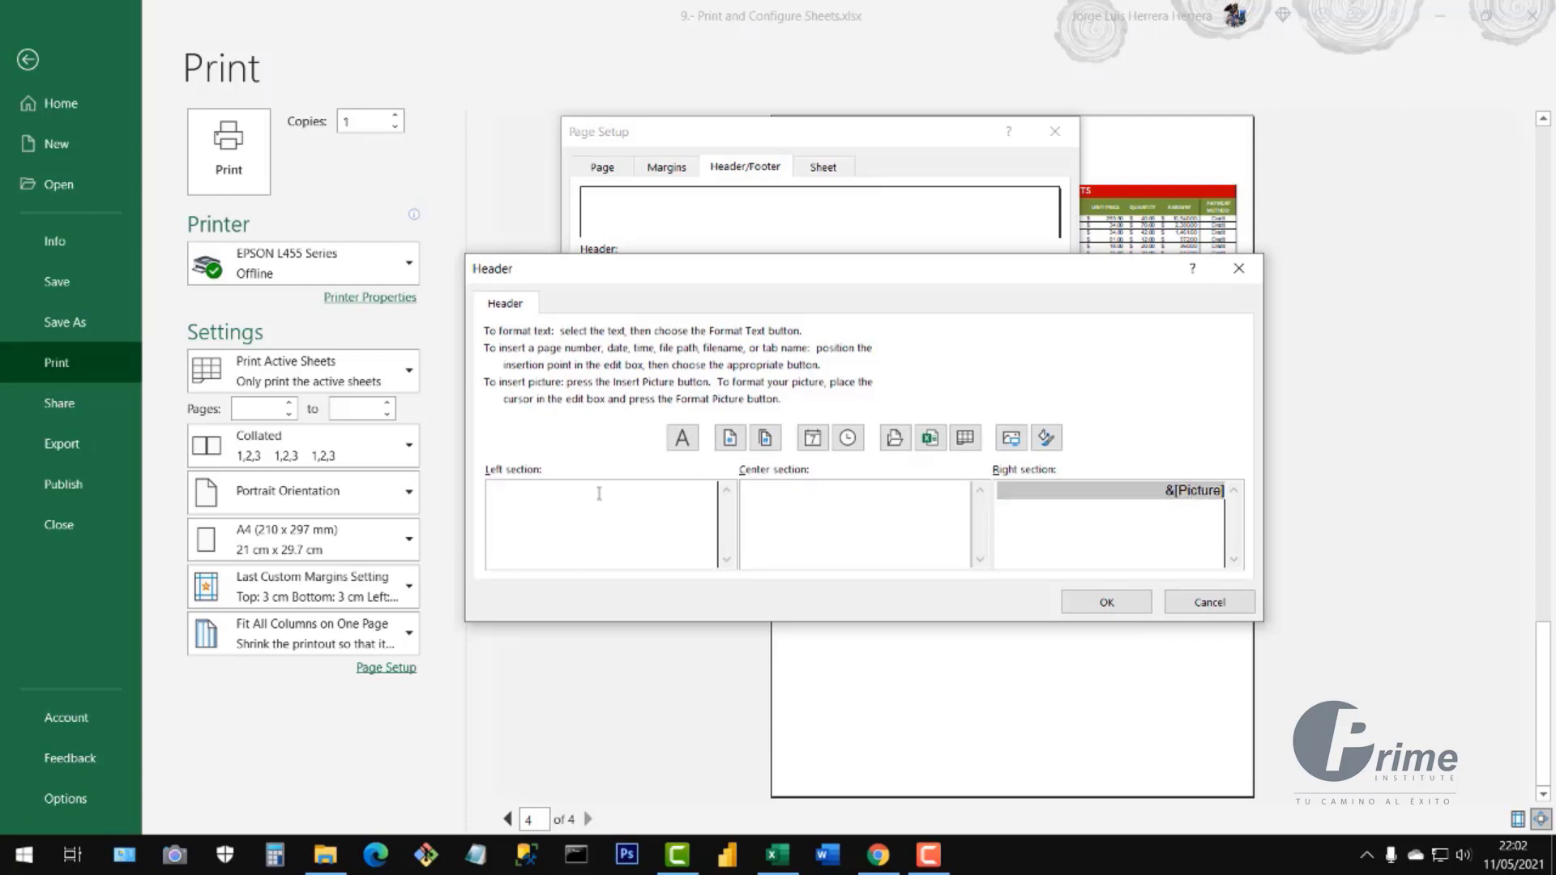
- Enter "London Company" in the header's left section and format it in bold, size 14, with the standard blue color
left_click(518, 494)
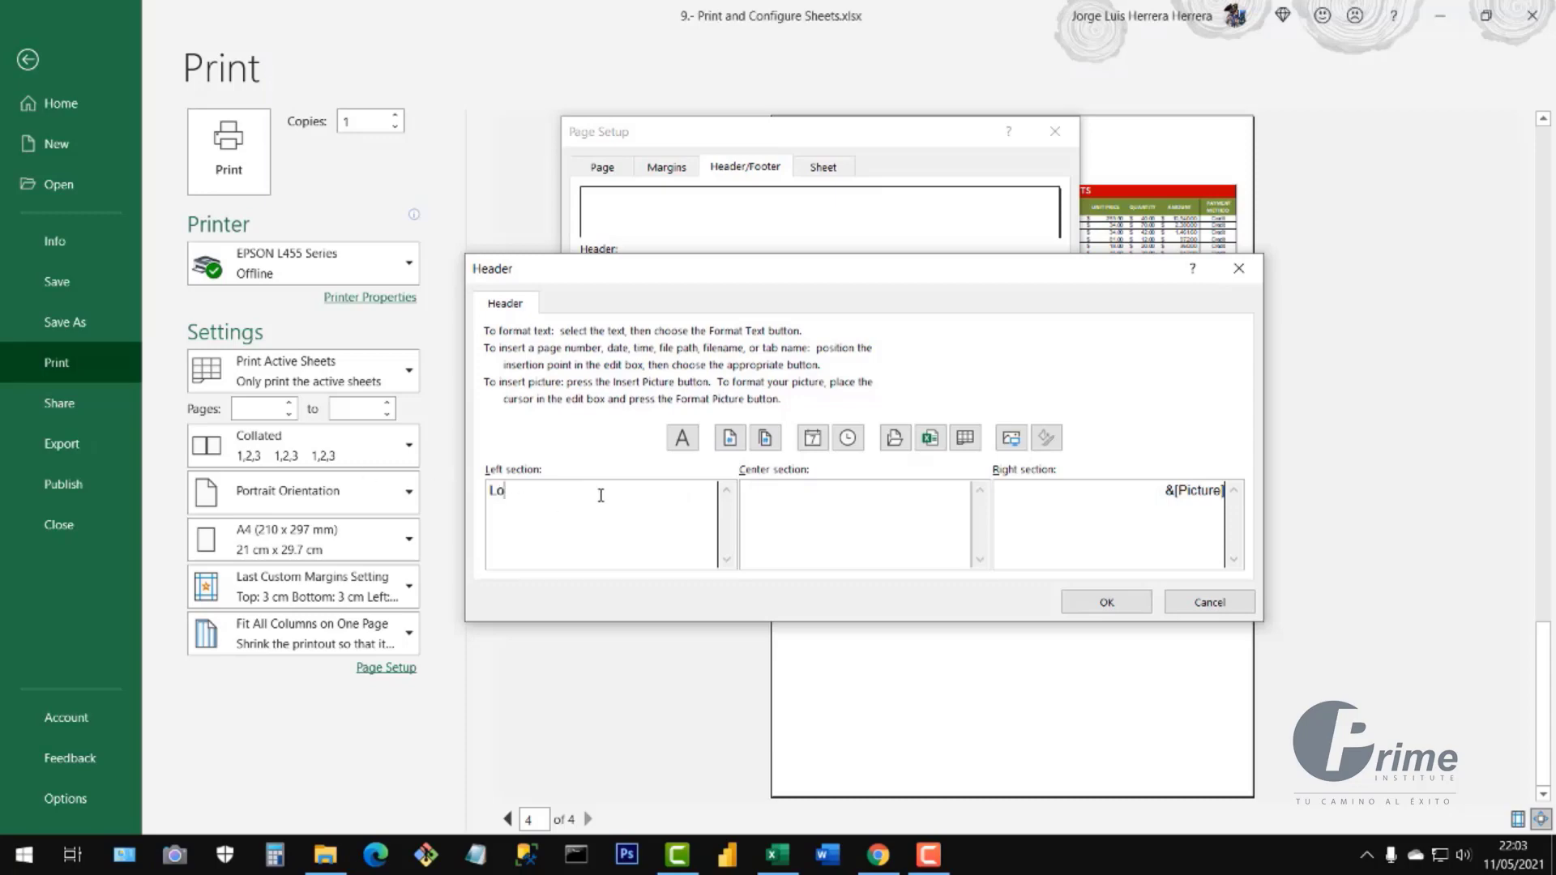
type("London Company")
left_click_drag(609, 496, 483, 496)
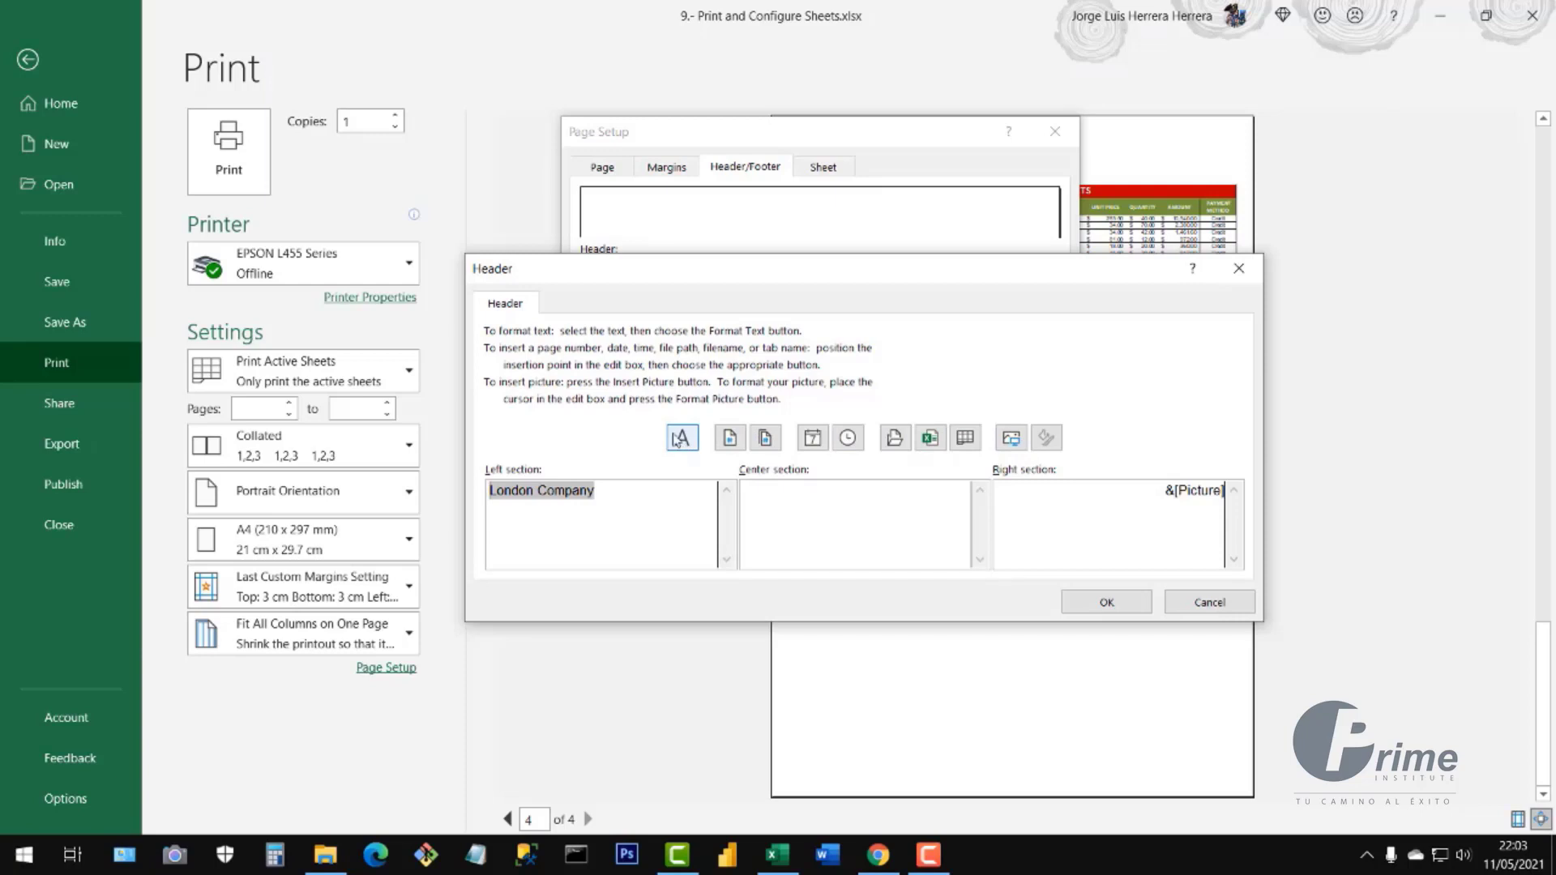
left_click_drag(608, 492, 467, 495)
left_click(681, 439)
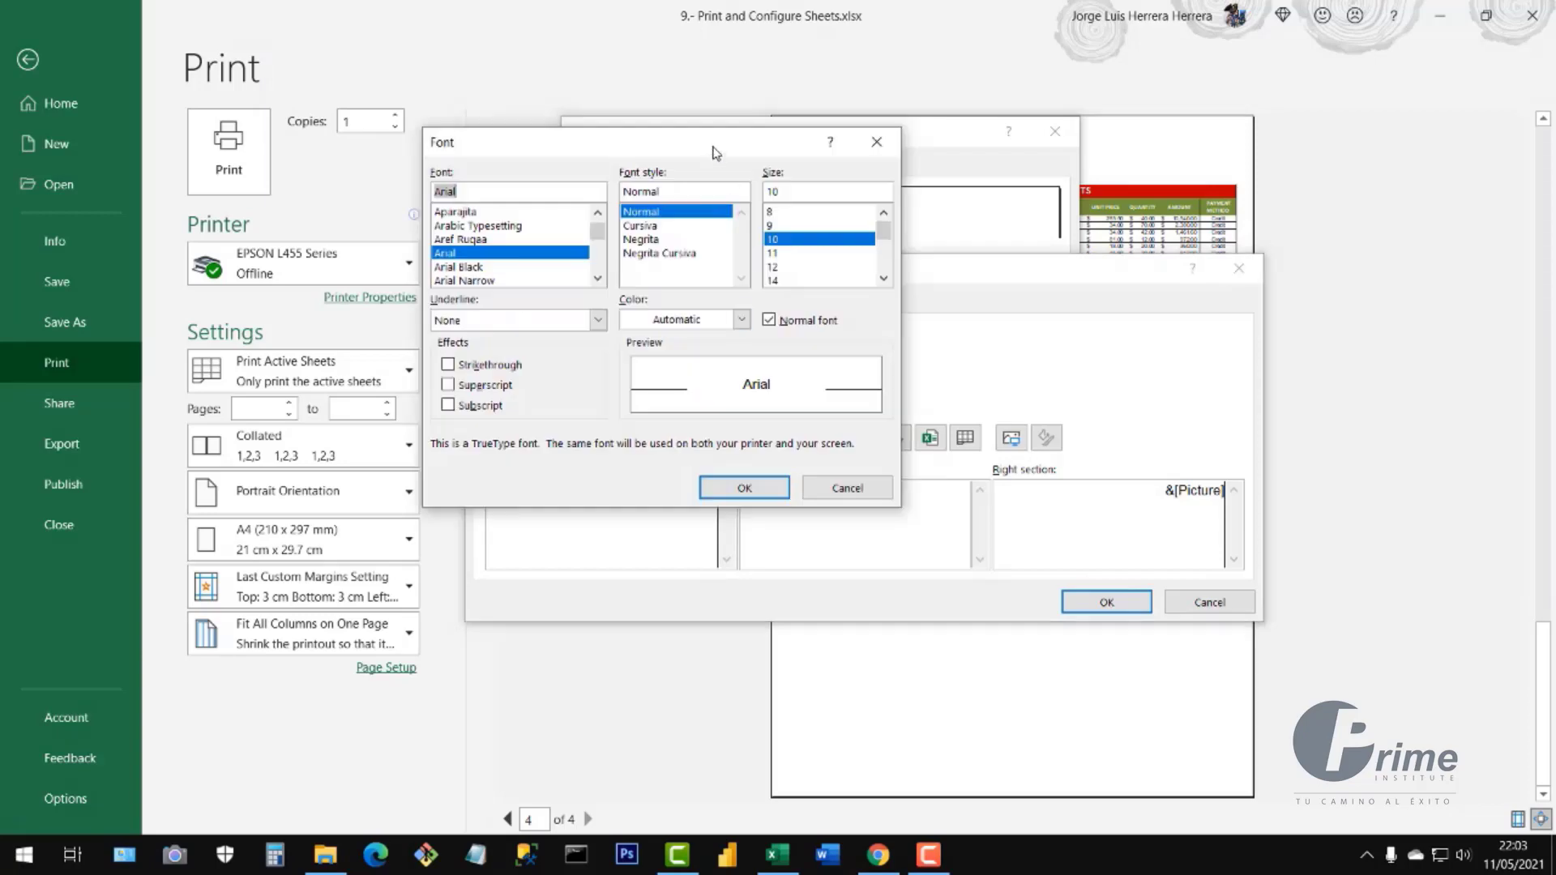
left_click_drag(715, 152, 909, 174)
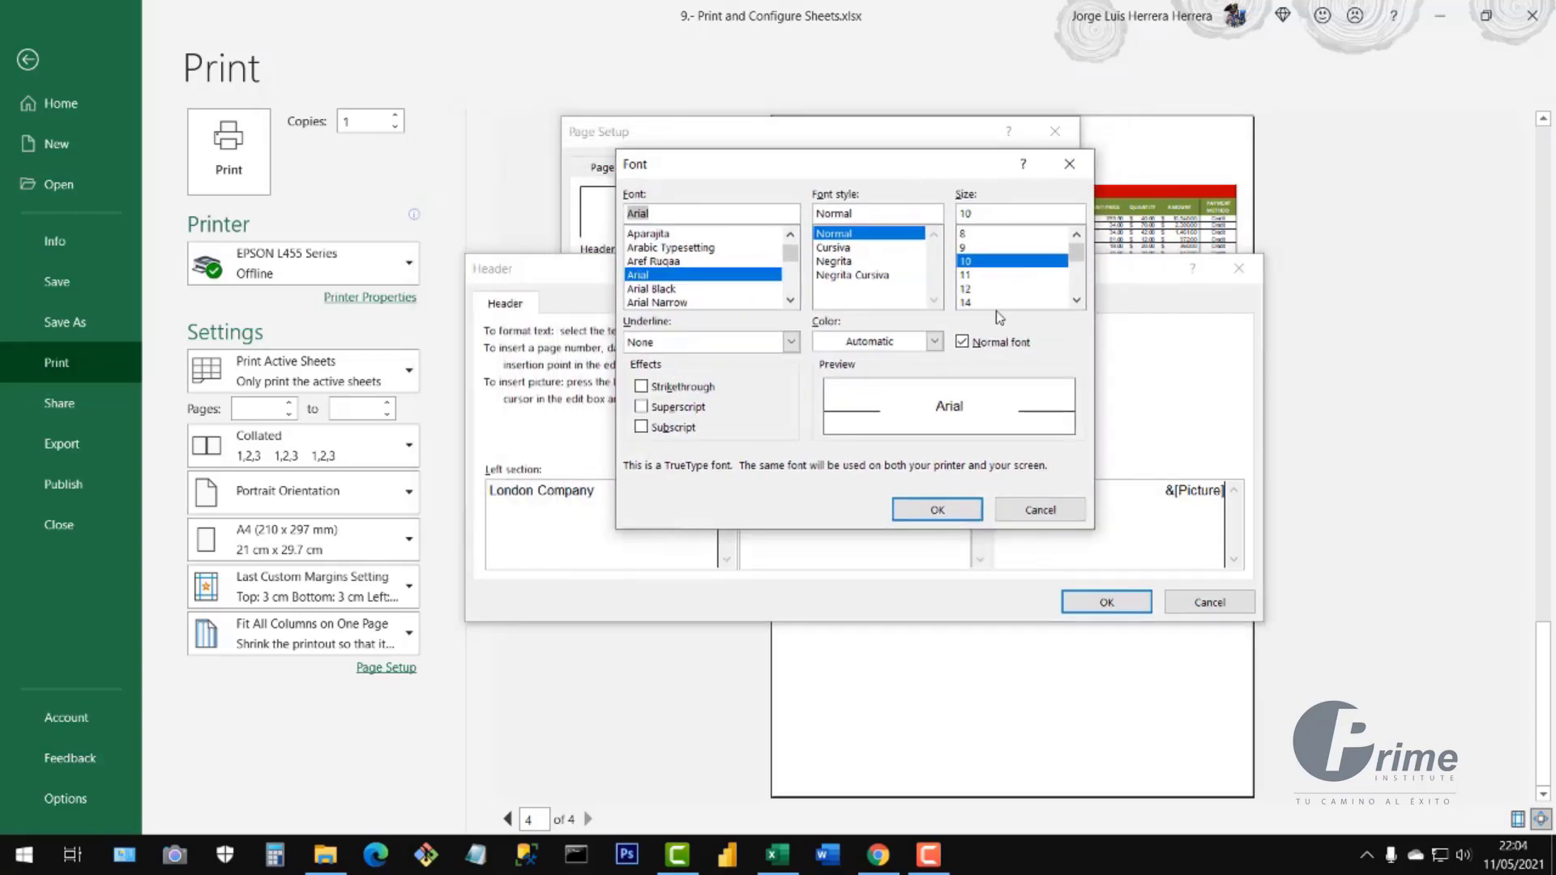
left_click(1076, 301)
left_click(1076, 301)
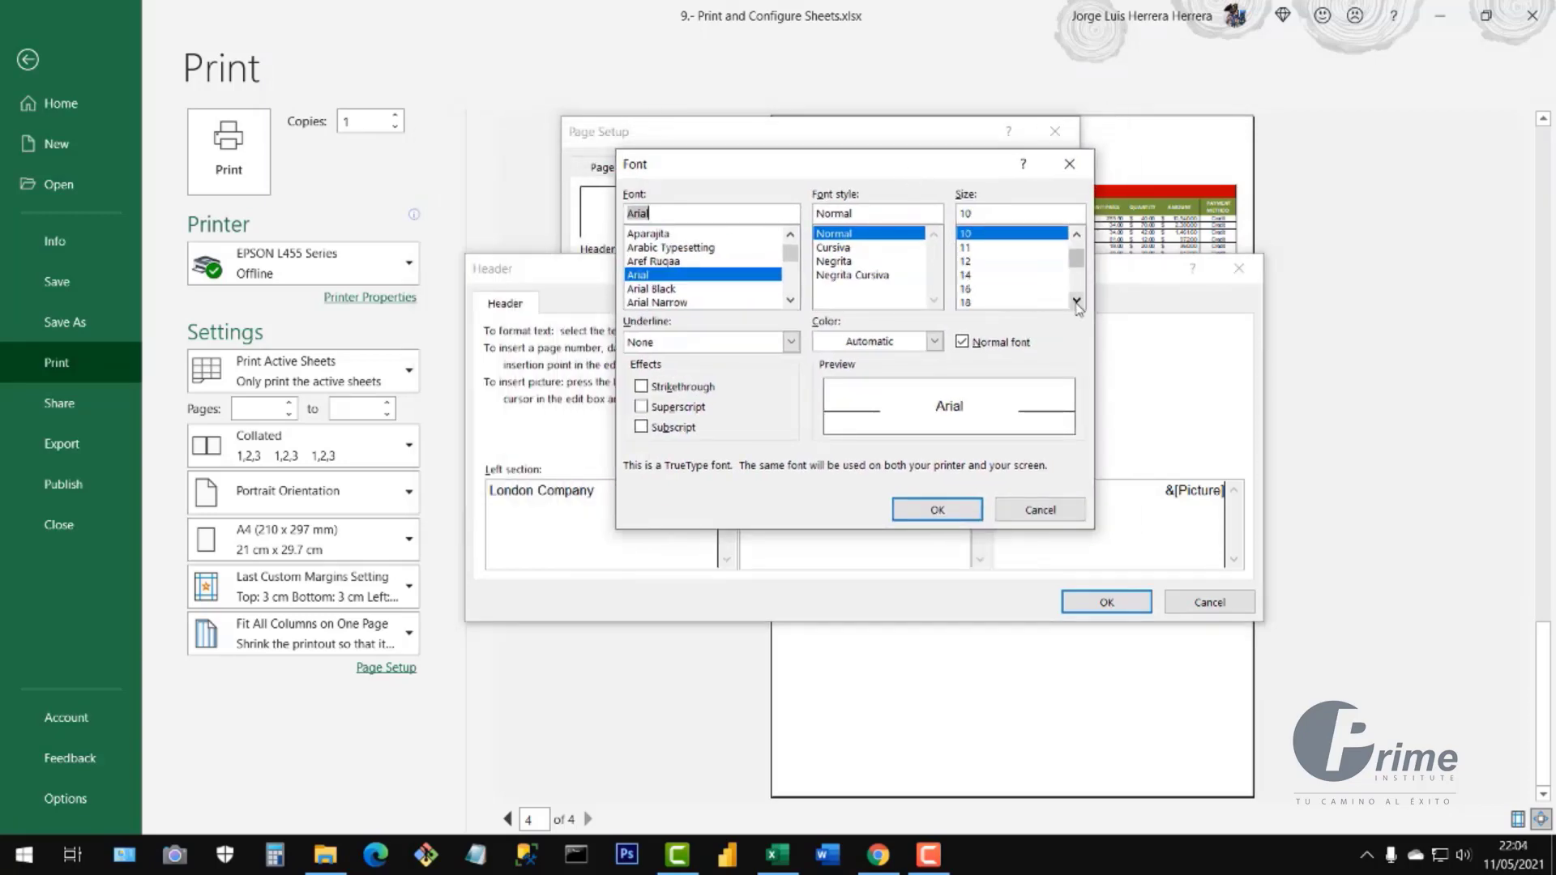
left_click(972, 276)
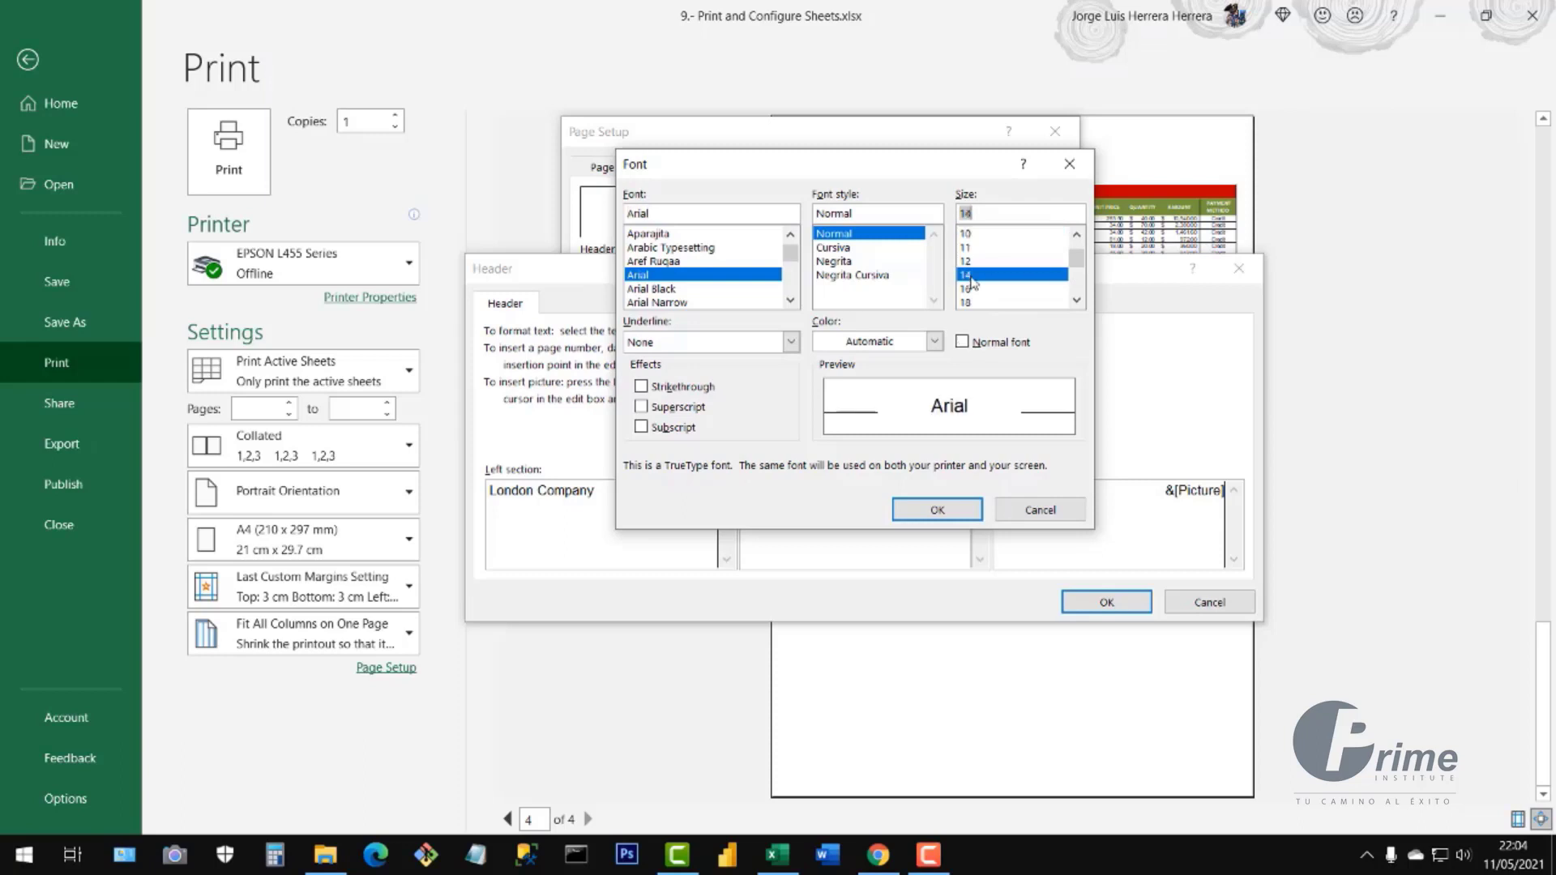
left_click(837, 262)
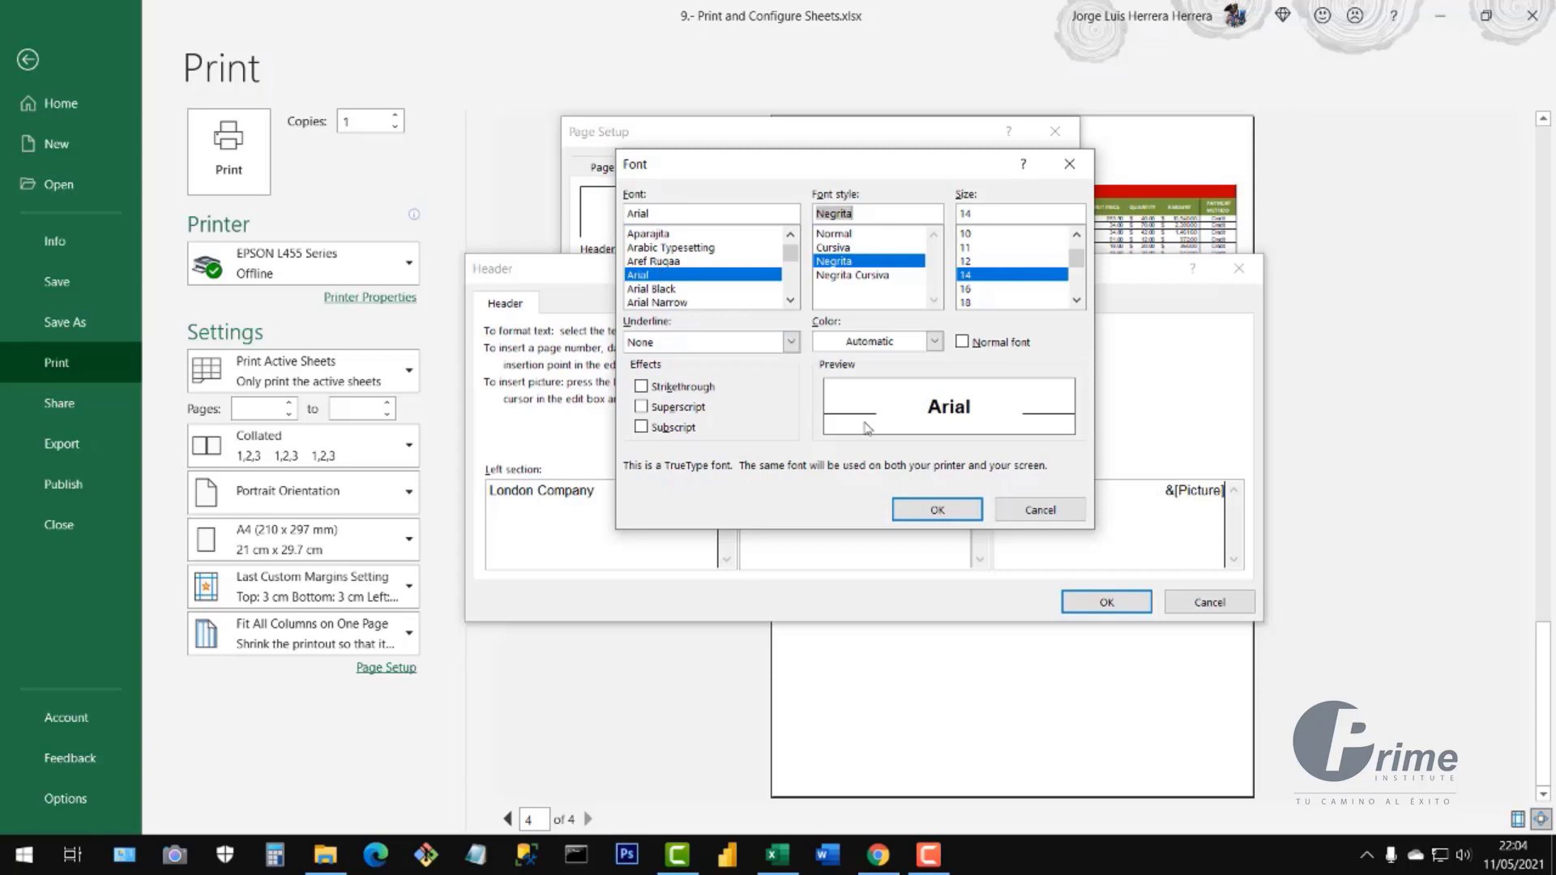
left_click(934, 341)
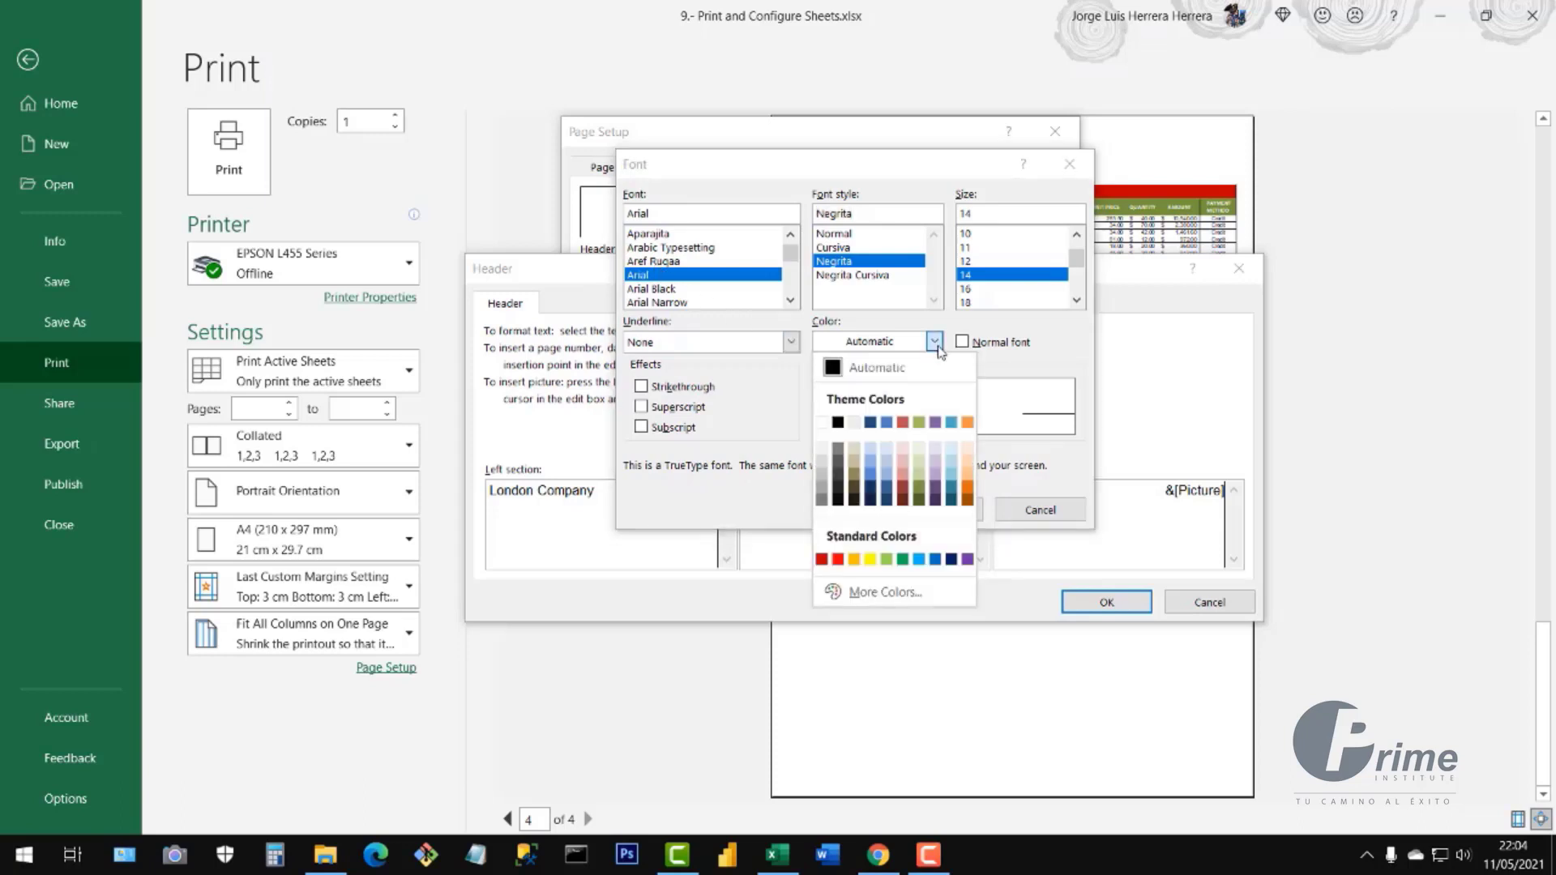
left_click(936, 559)
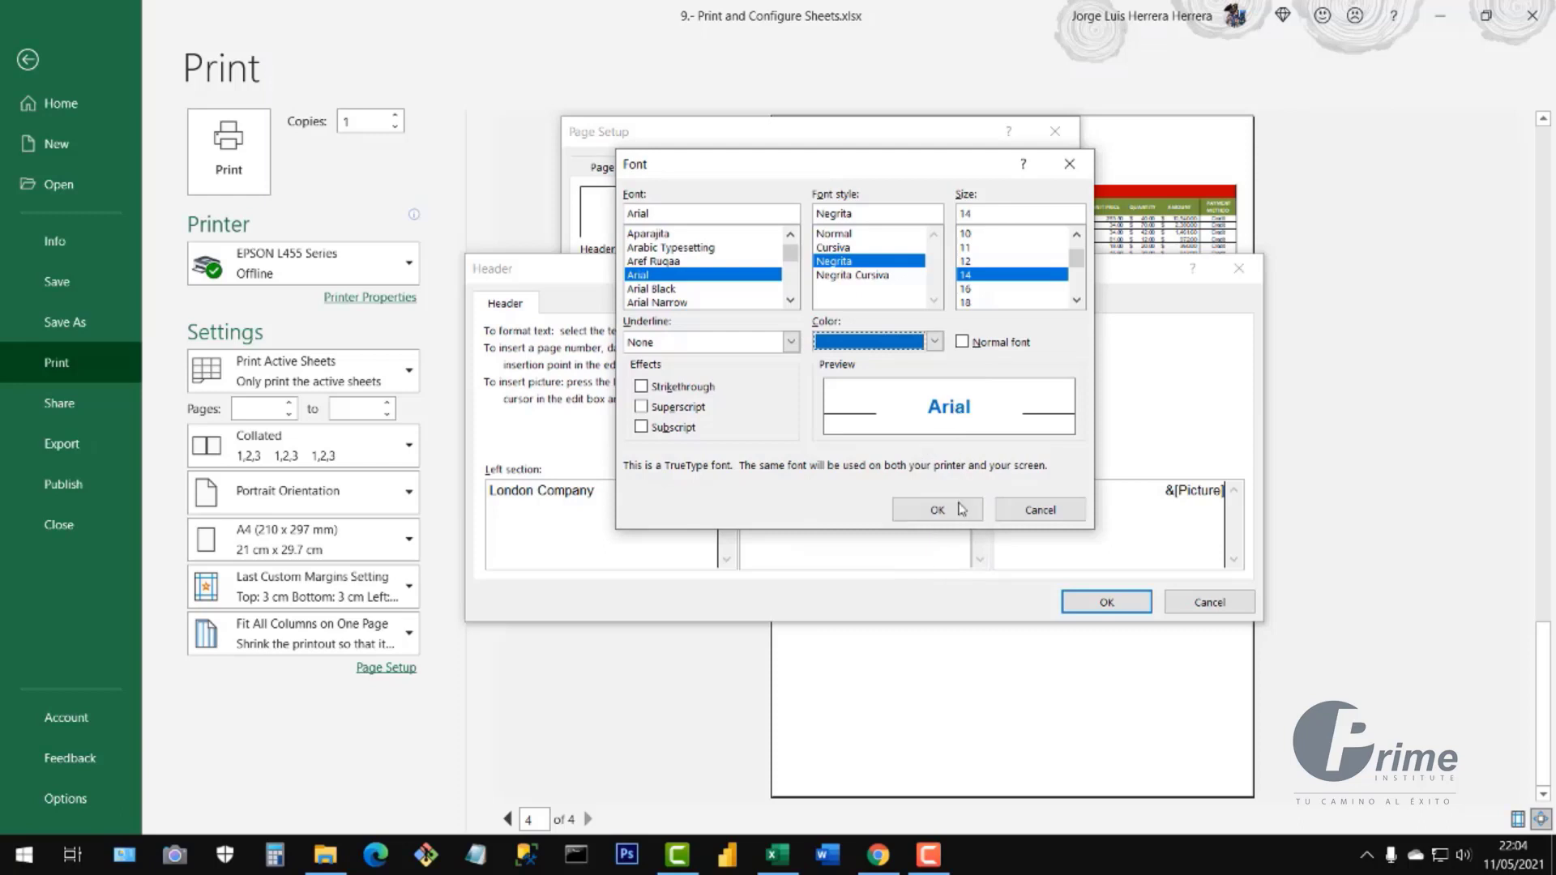
left_click(953, 517)
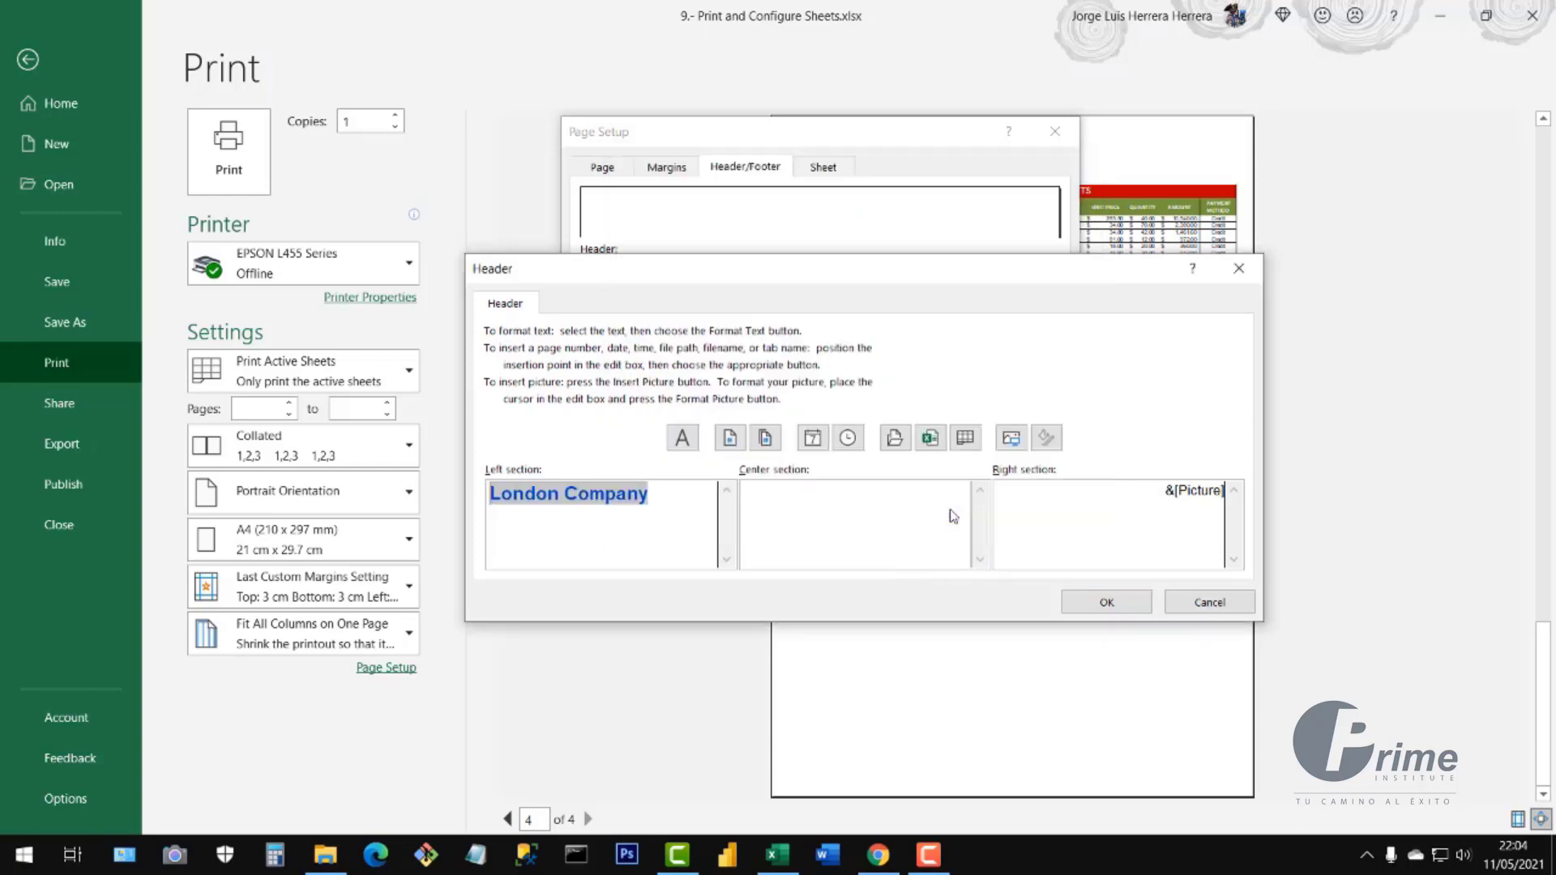
- Confirm the custom header with its company name and logo, and apply the page setup
left_click(660, 501)
left_click_drag(658, 496, 488, 494)
left_click_drag(1159, 490, 1253, 489)
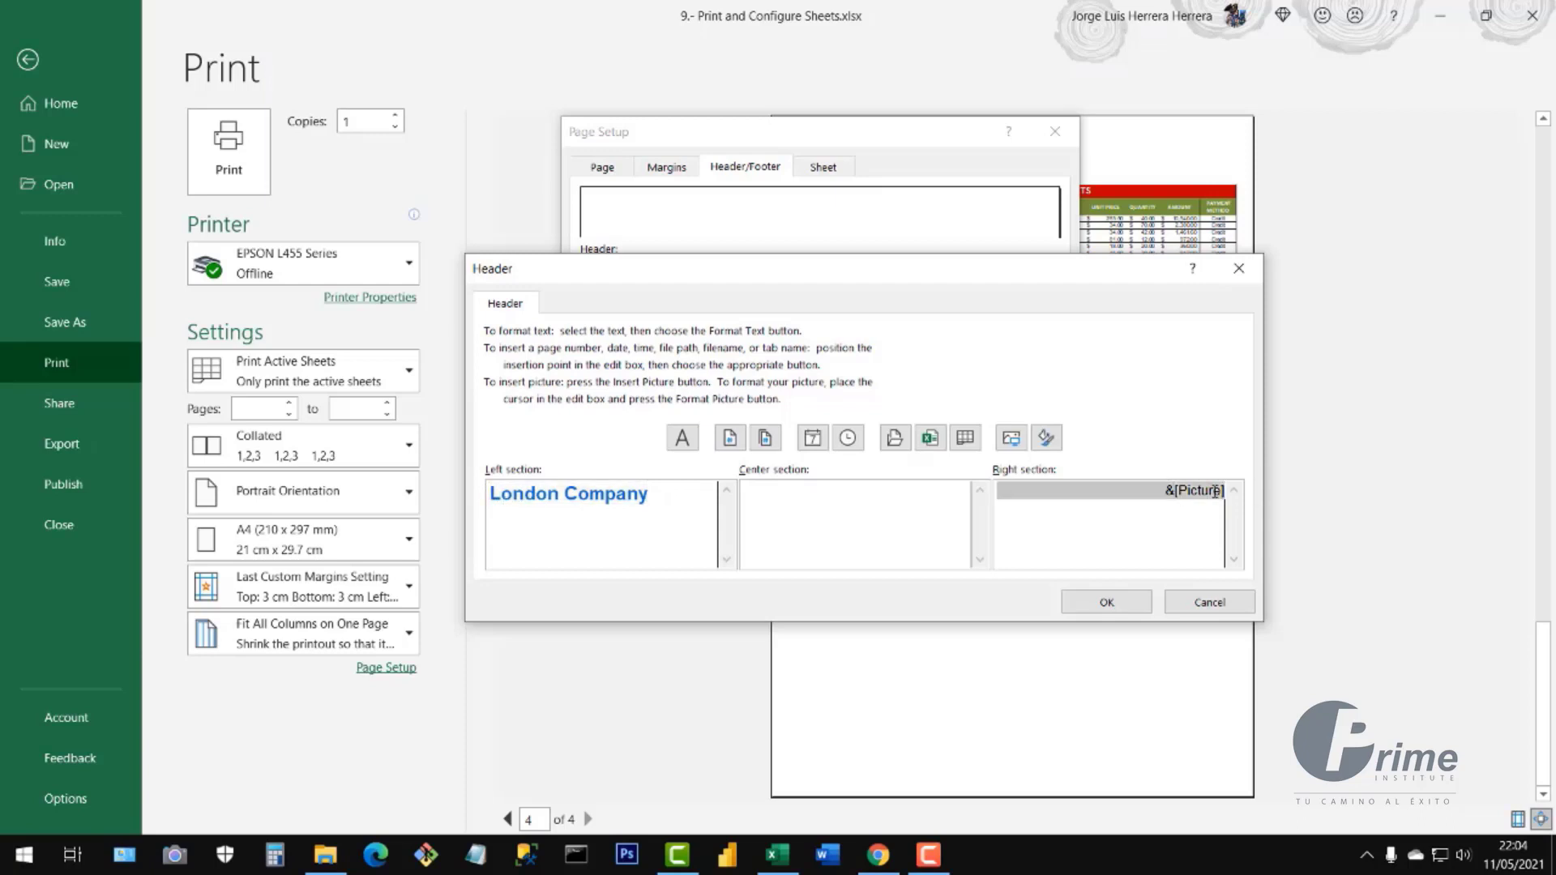
left_click(1112, 604)
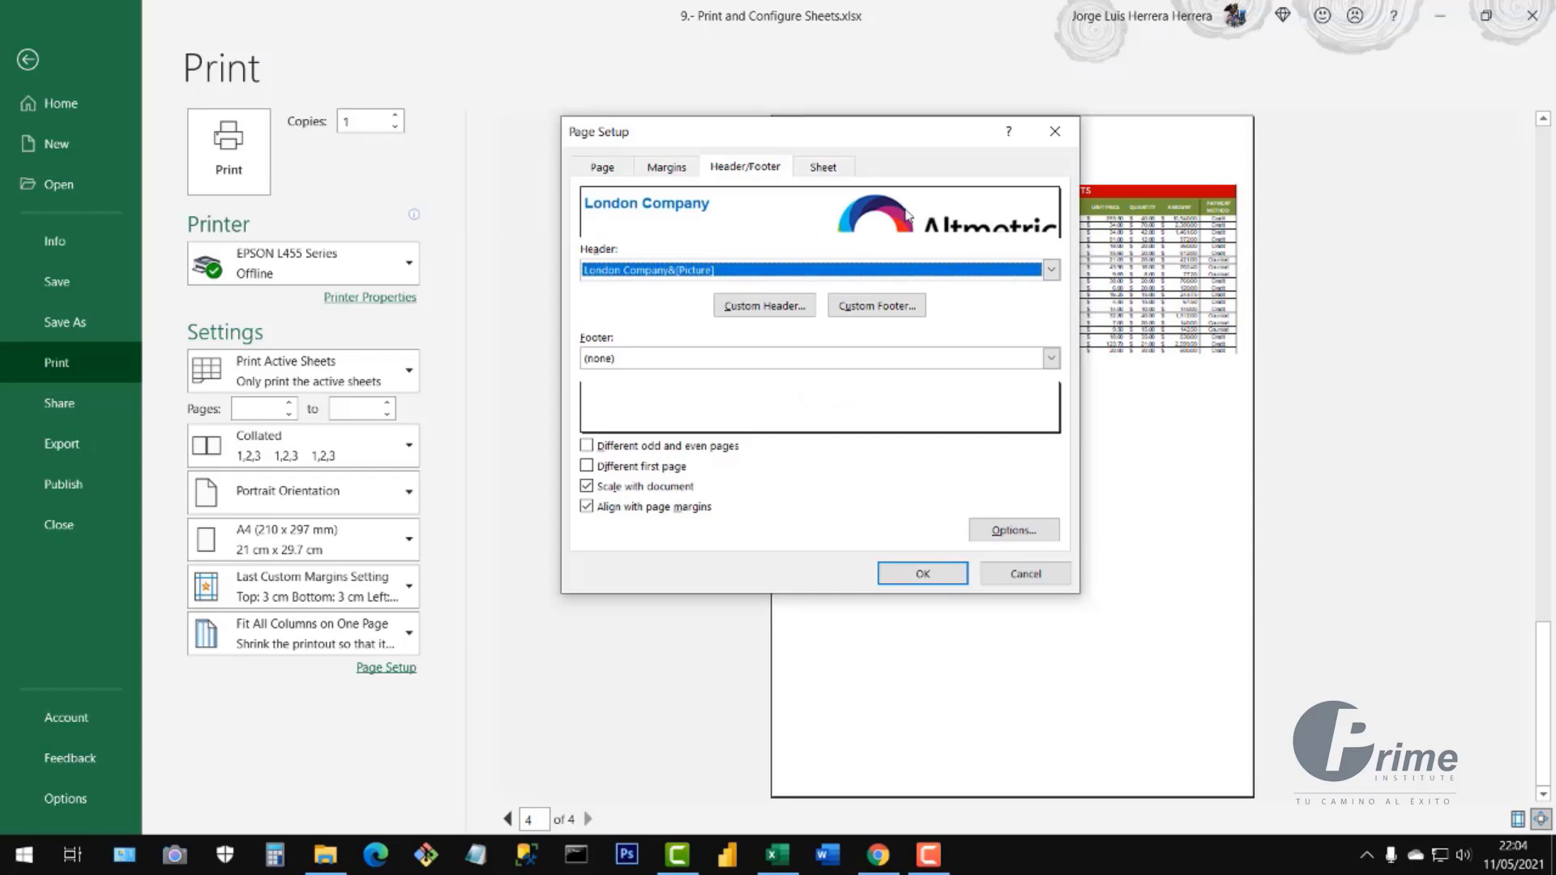
left_click(924, 572)
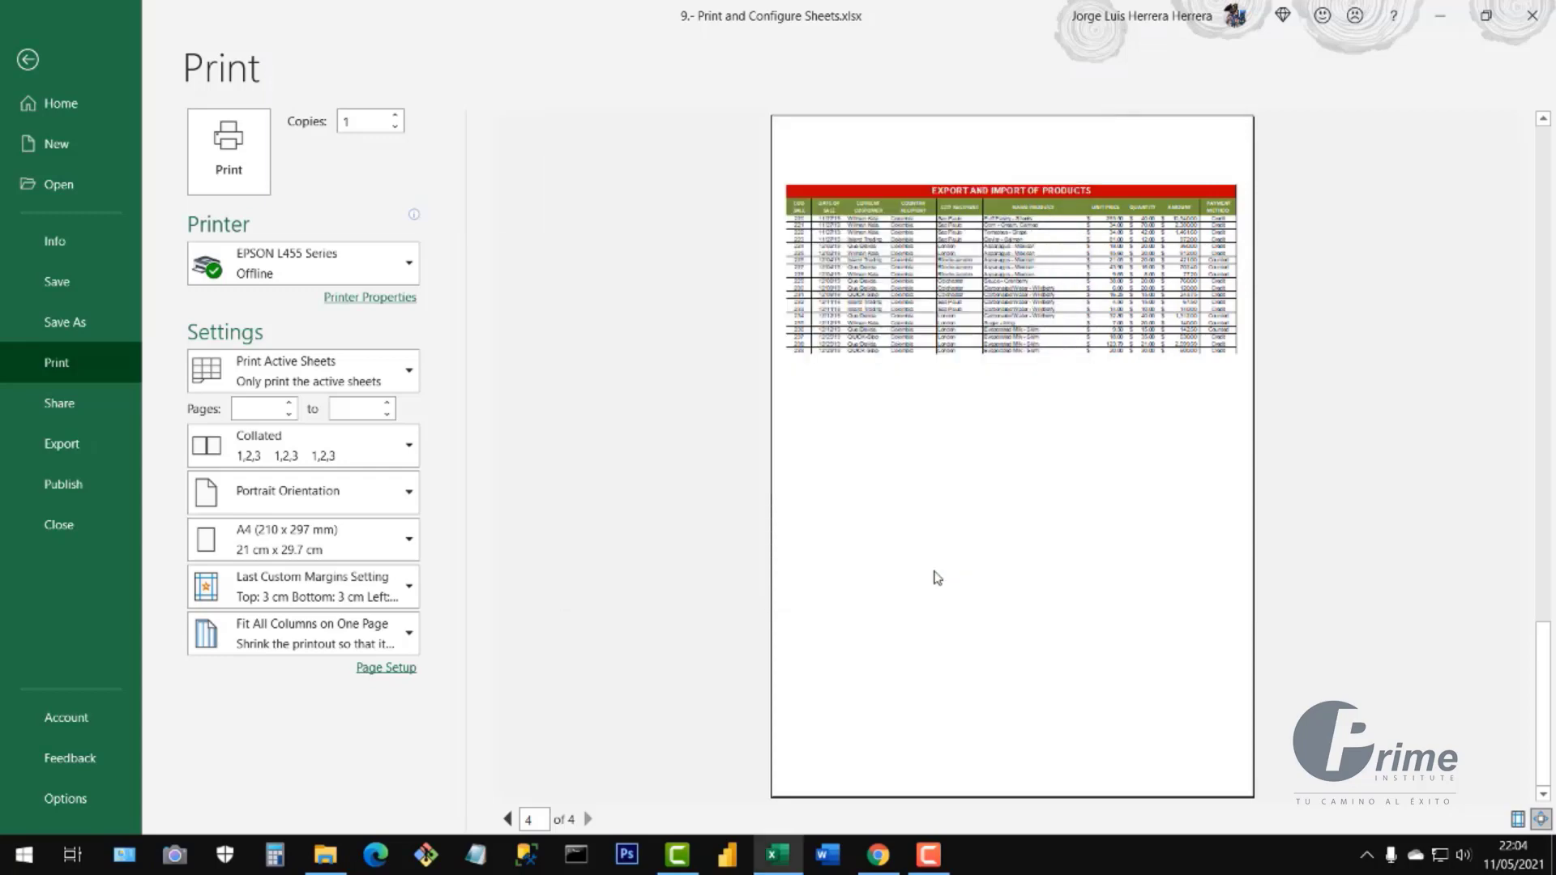
- Return to the sheet, reopen the print preview and page through all pages to check the header
key("Escape")
left_click(587, 579)
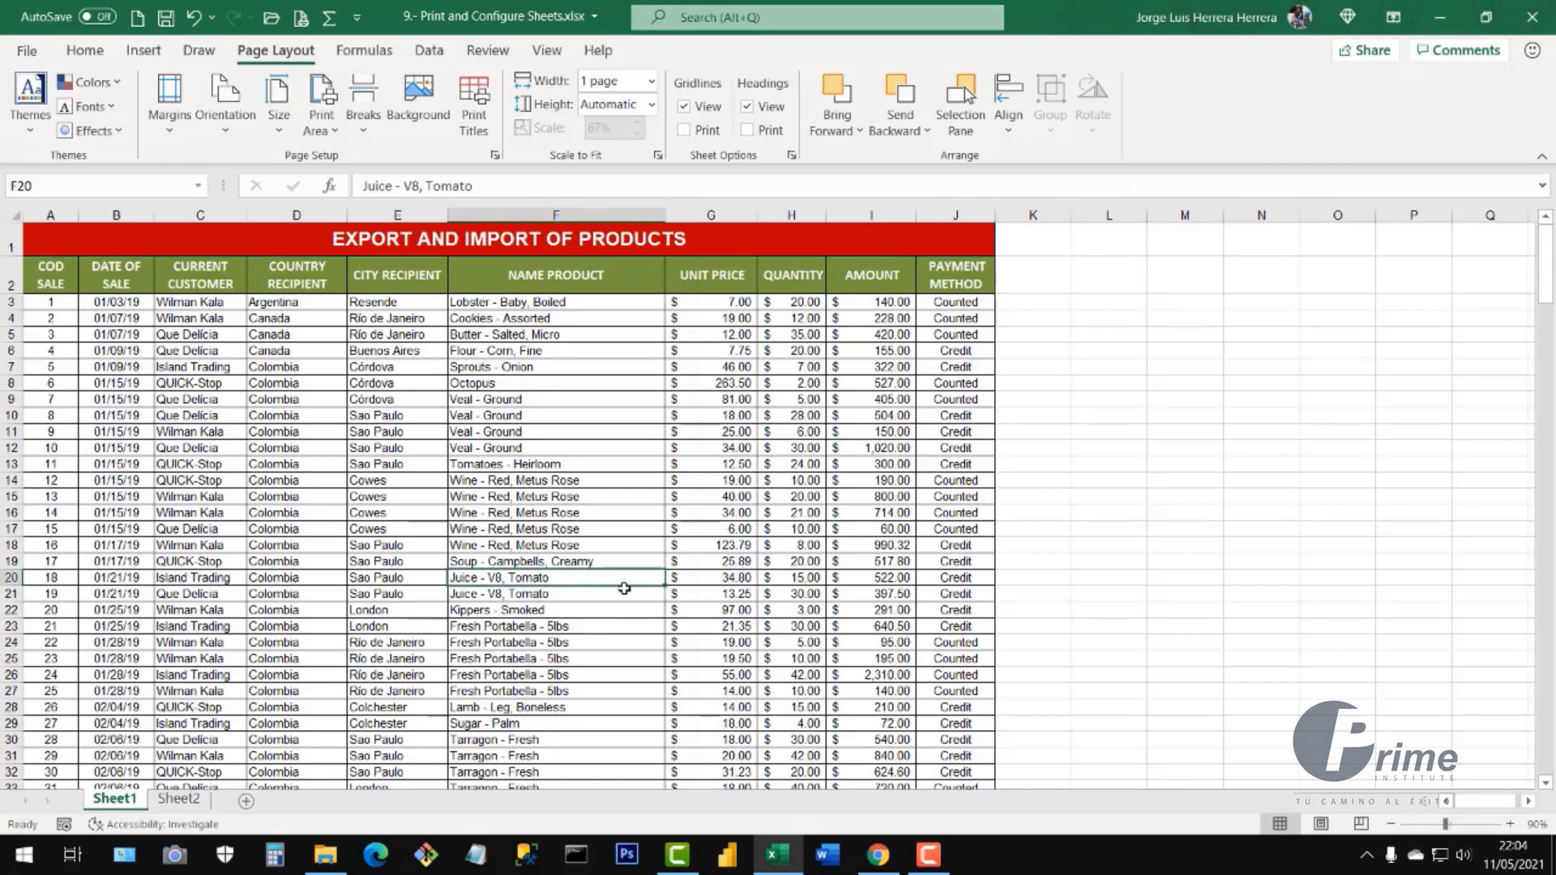
key("ctrl+p")
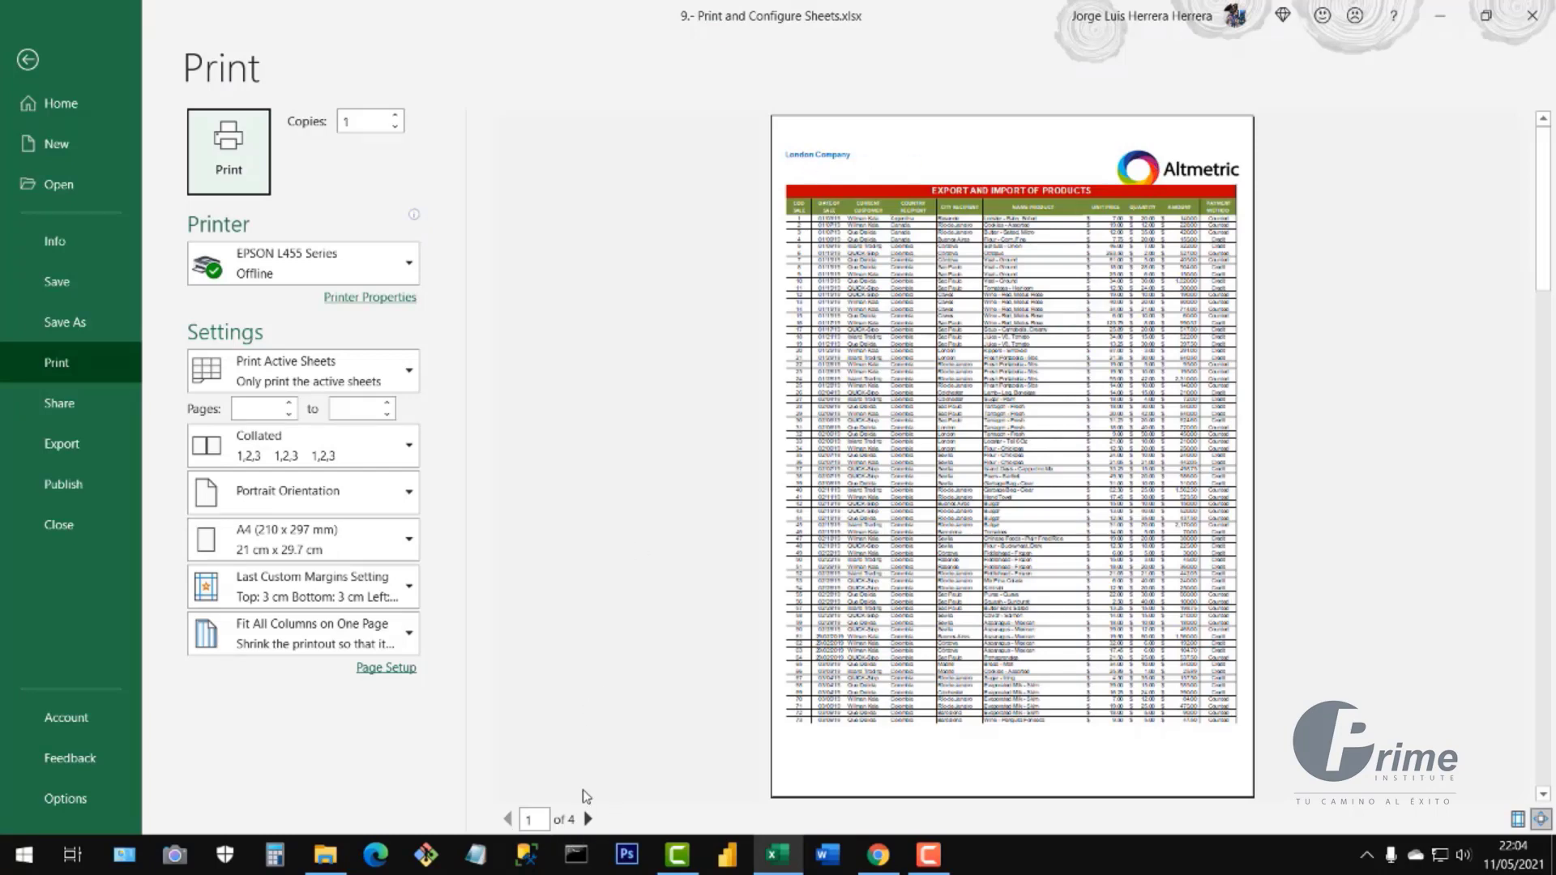
left_click(587, 819)
left_click(587, 819)
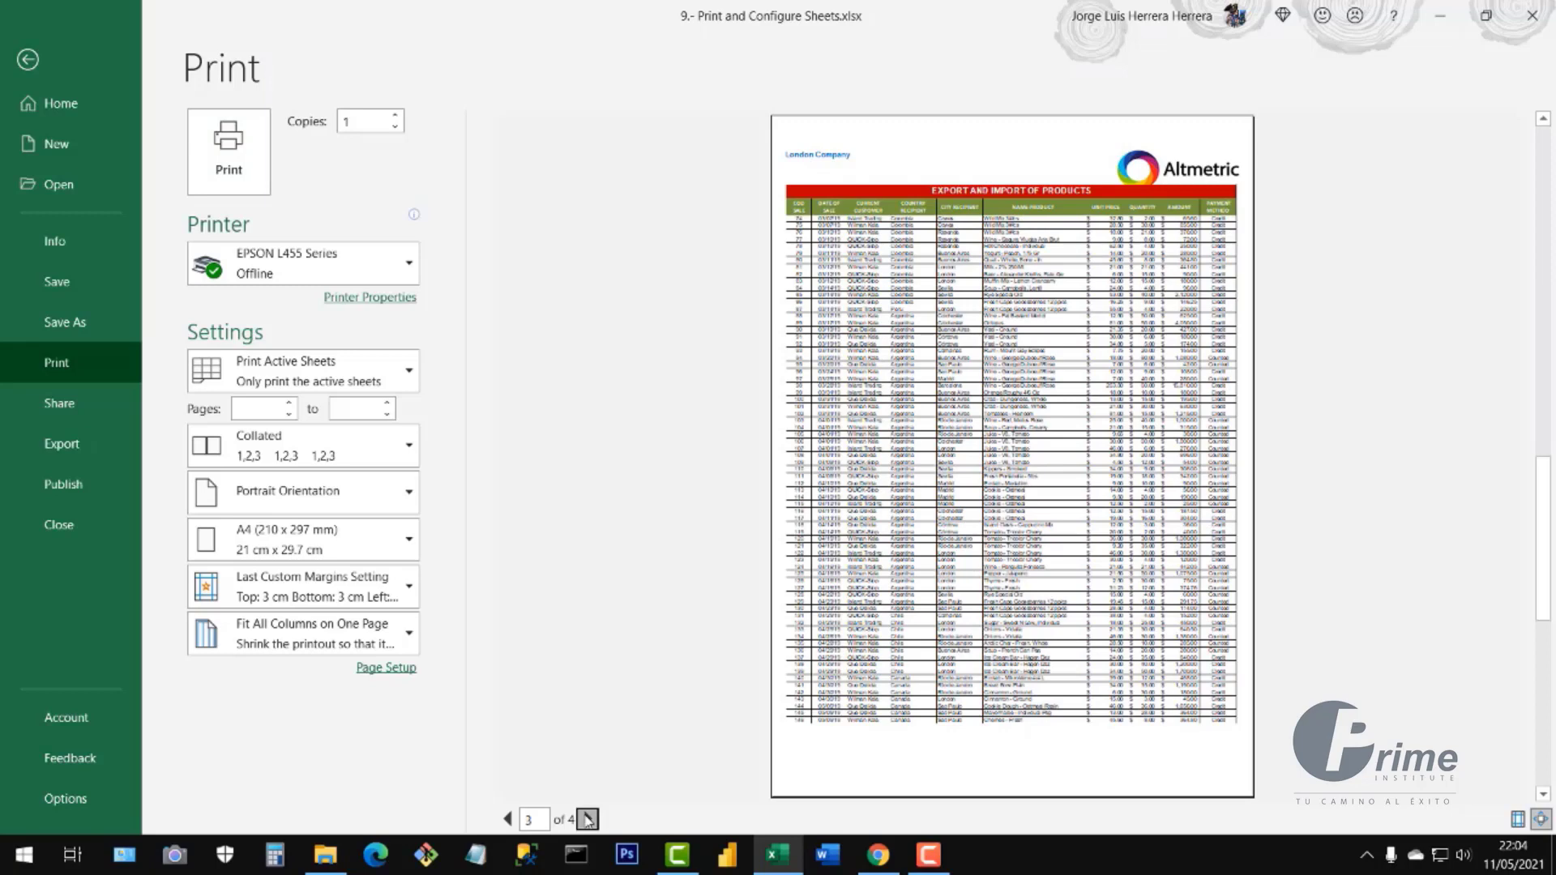
left_click(587, 819)
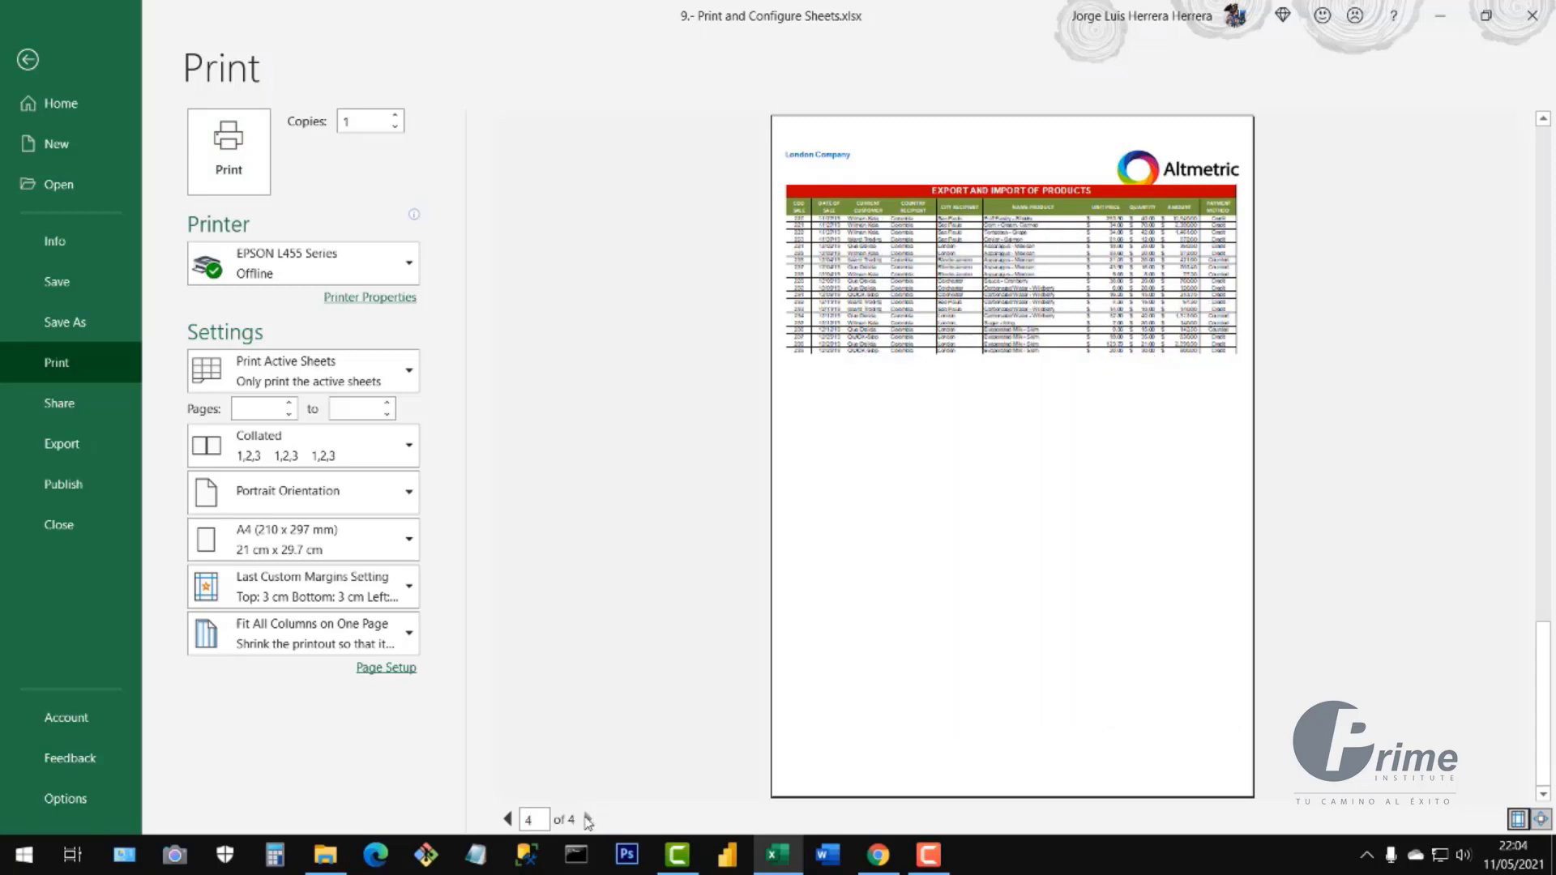
left_click(507, 819)
left_click(507, 820)
left_click(508, 820)
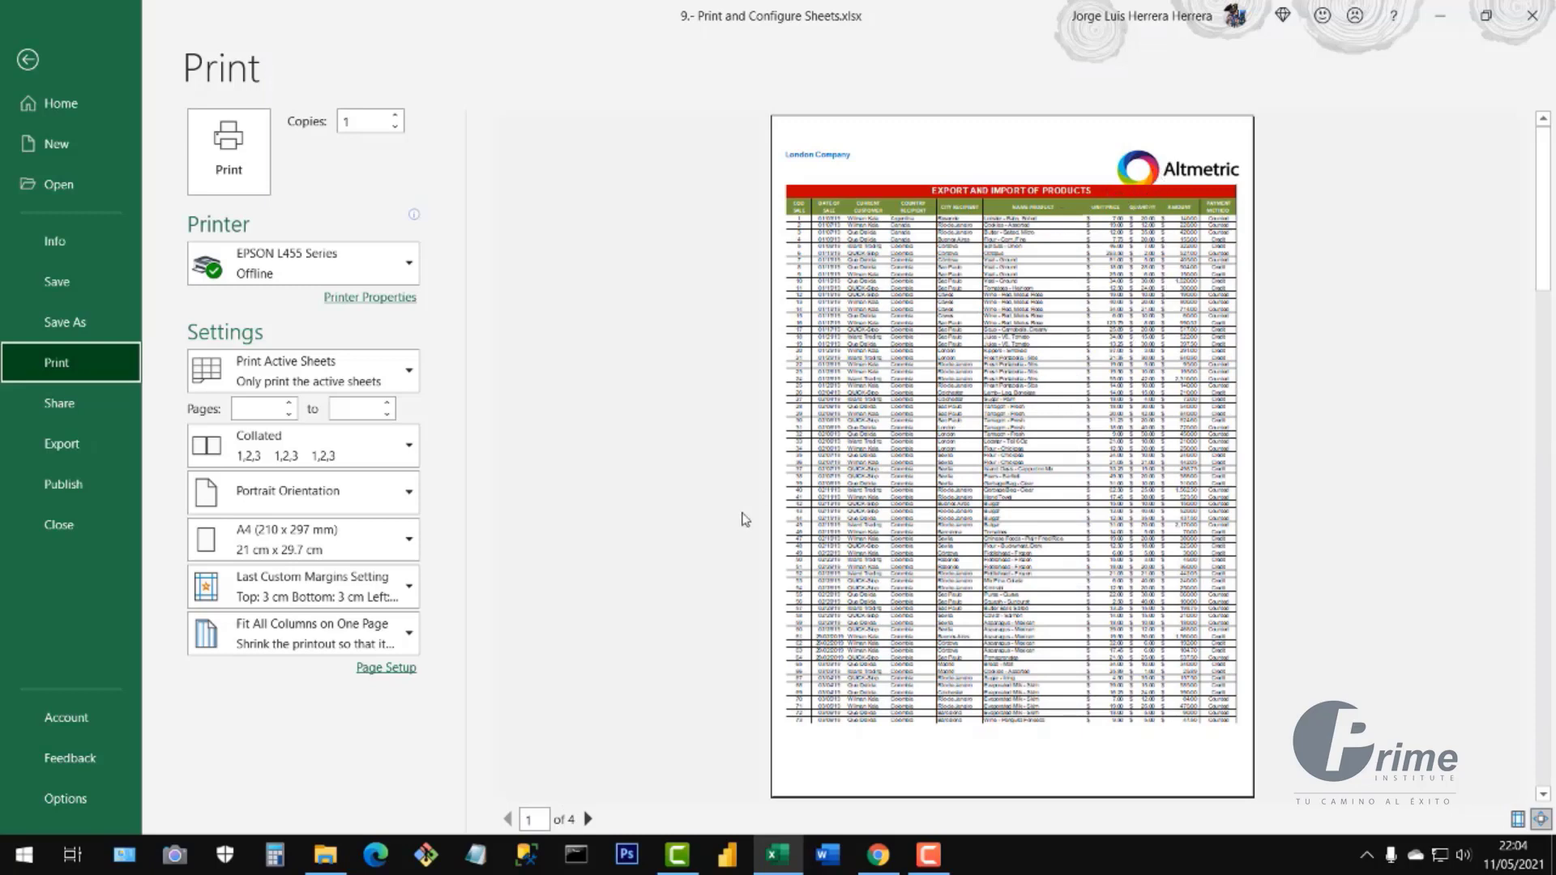
- Set the height of the logo picture in the custom header's right section to 2 cm and apply the page setup
left_click(384, 671)
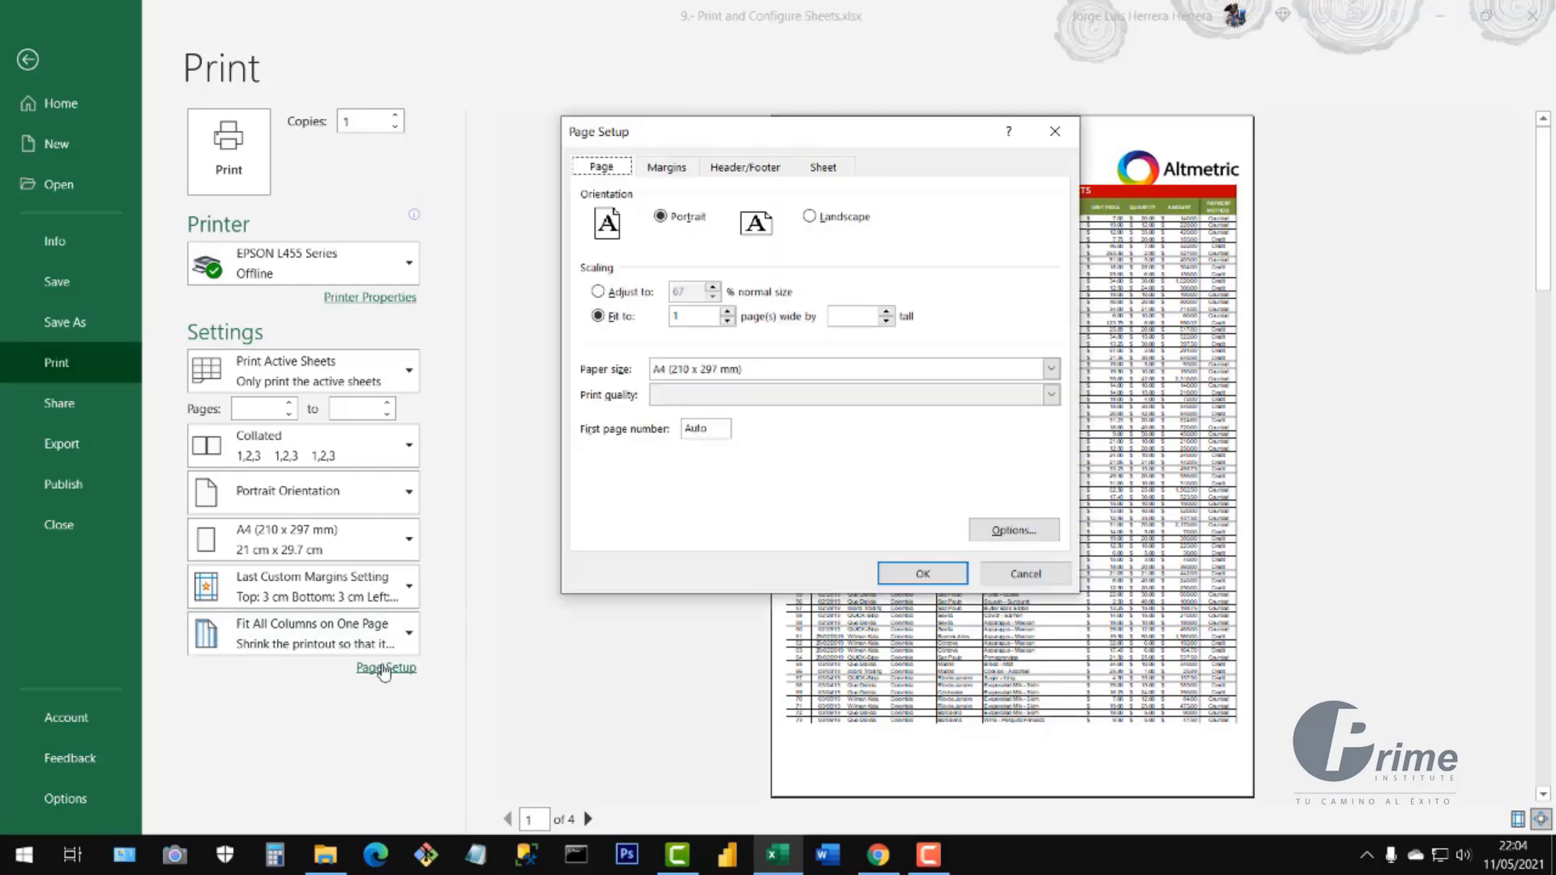
left_click(754, 170)
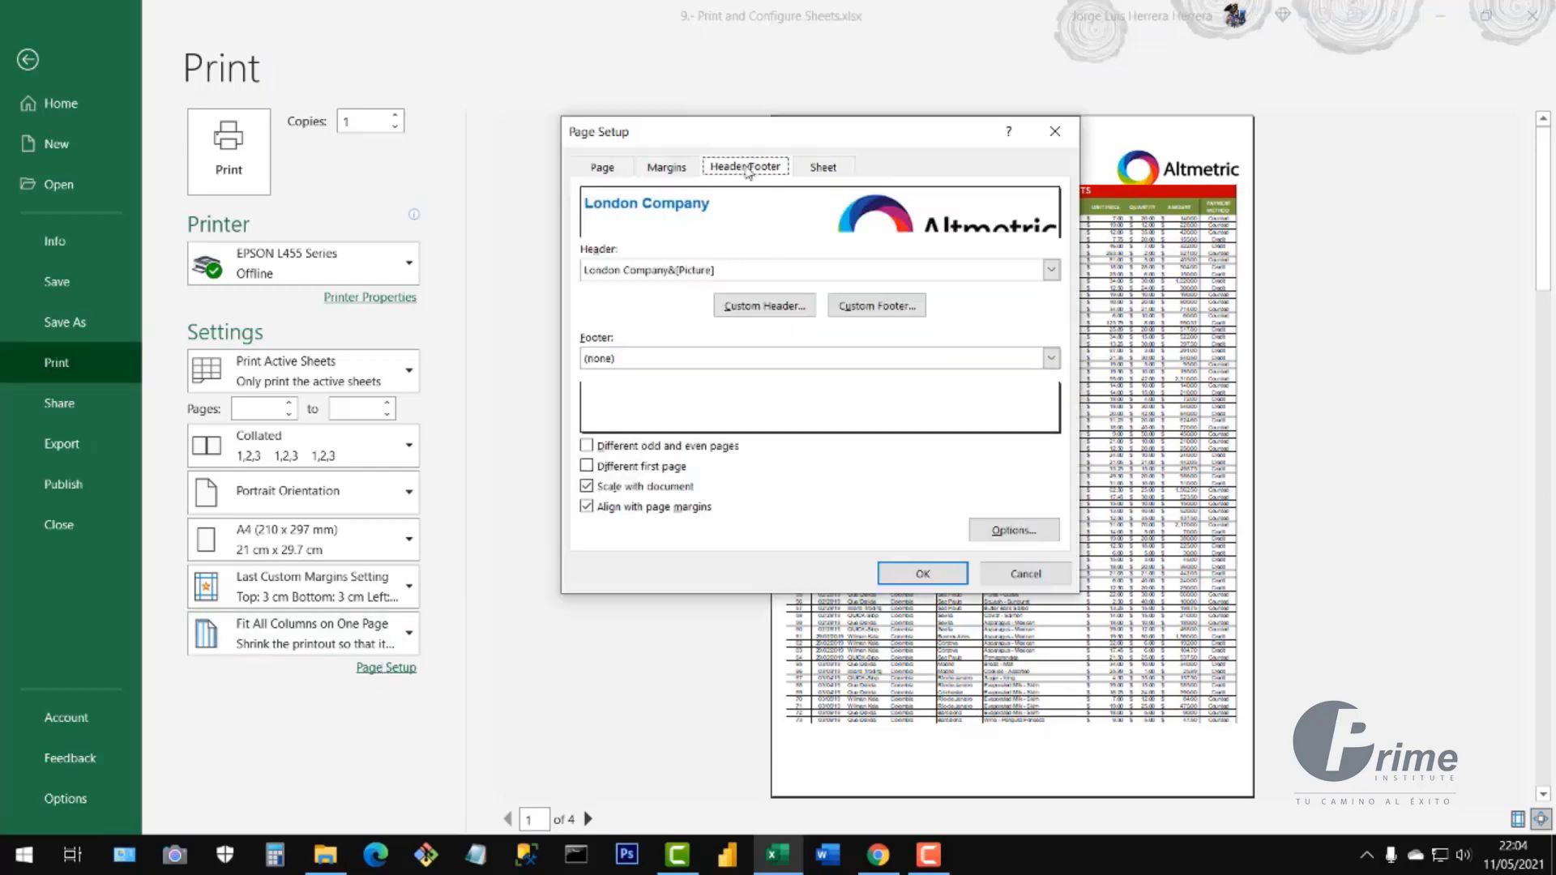
left_click(762, 312)
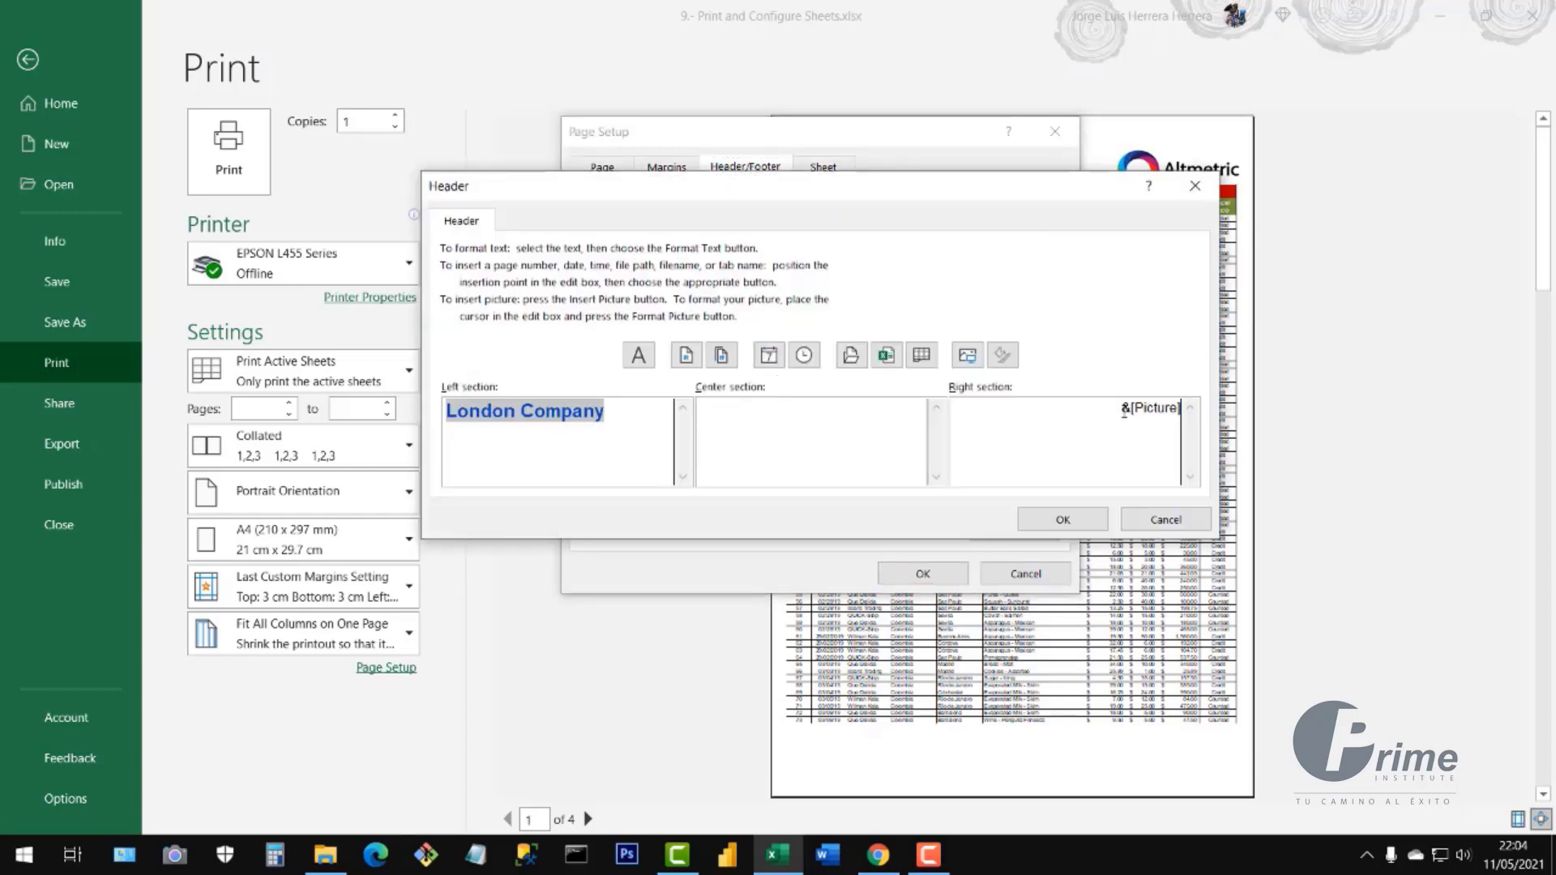
left_click(1153, 409)
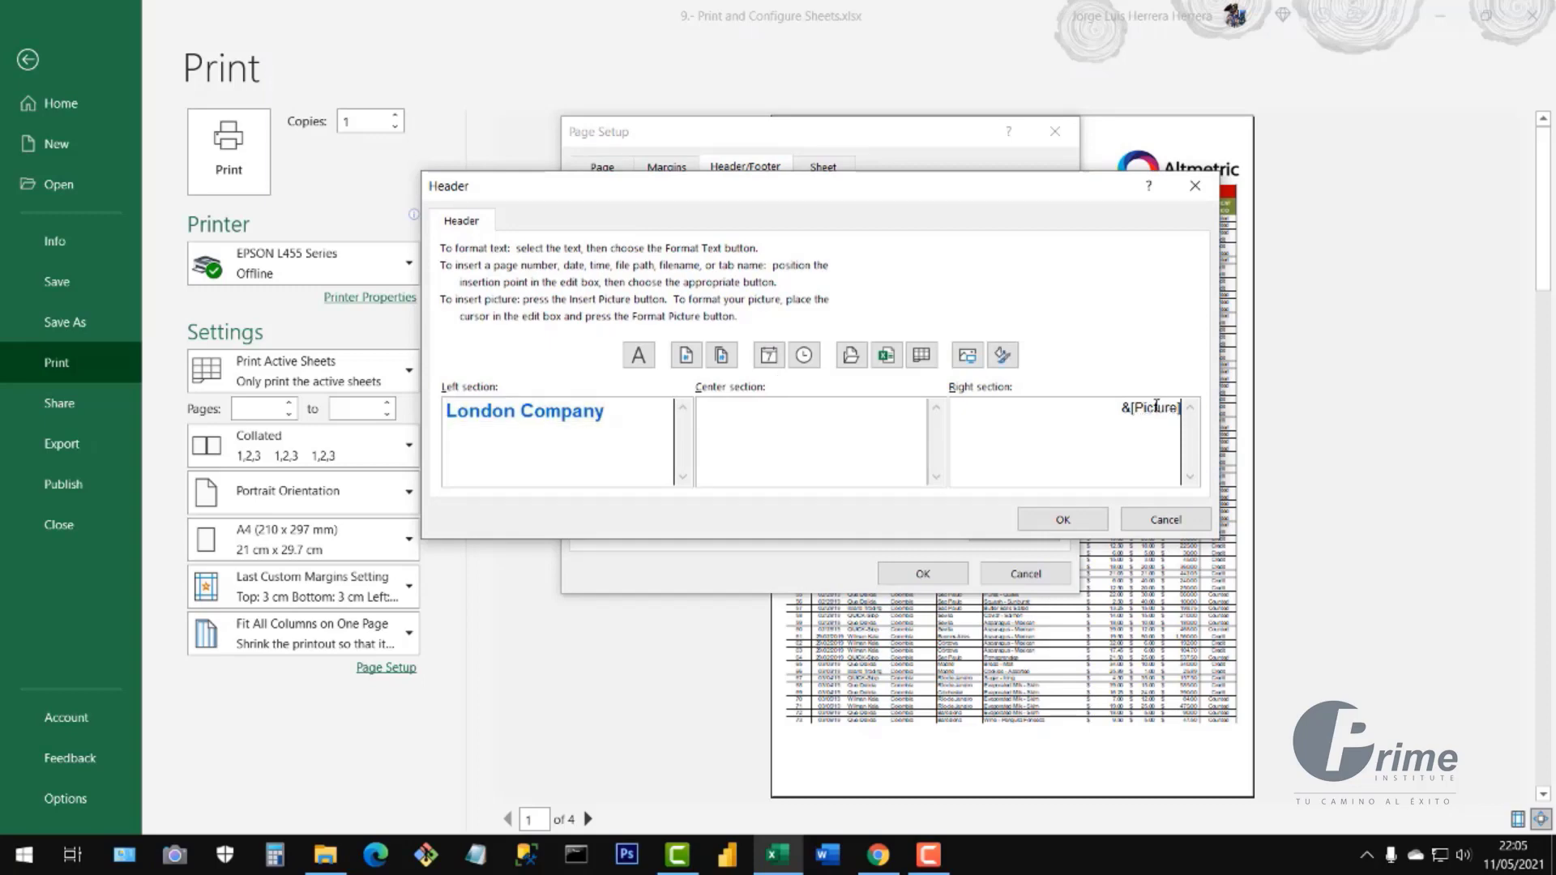
left_click(1132, 407)
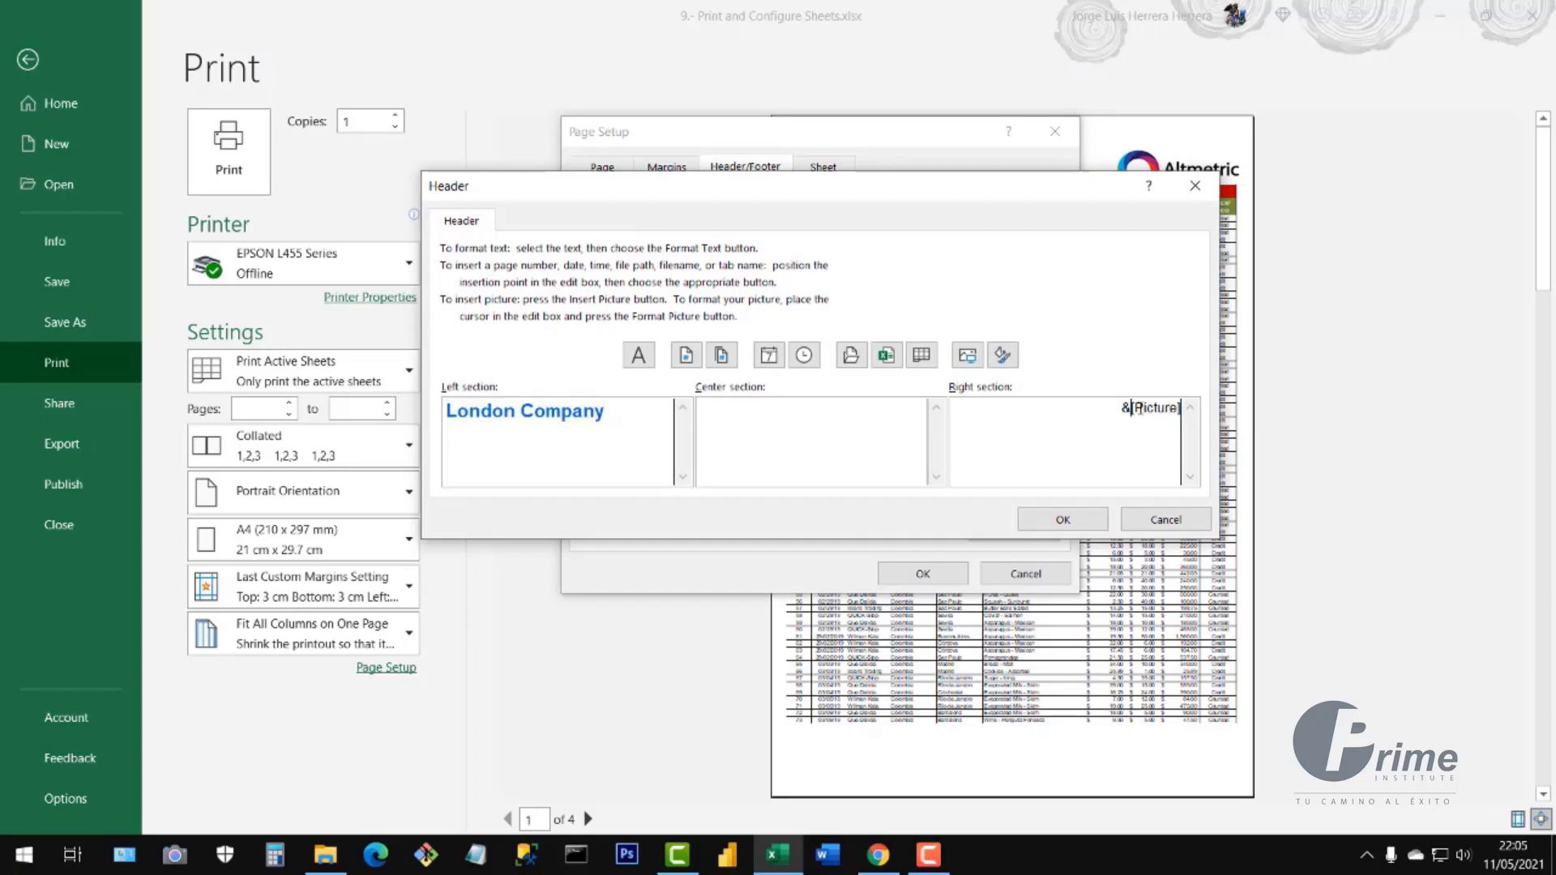
left_click(1004, 357)
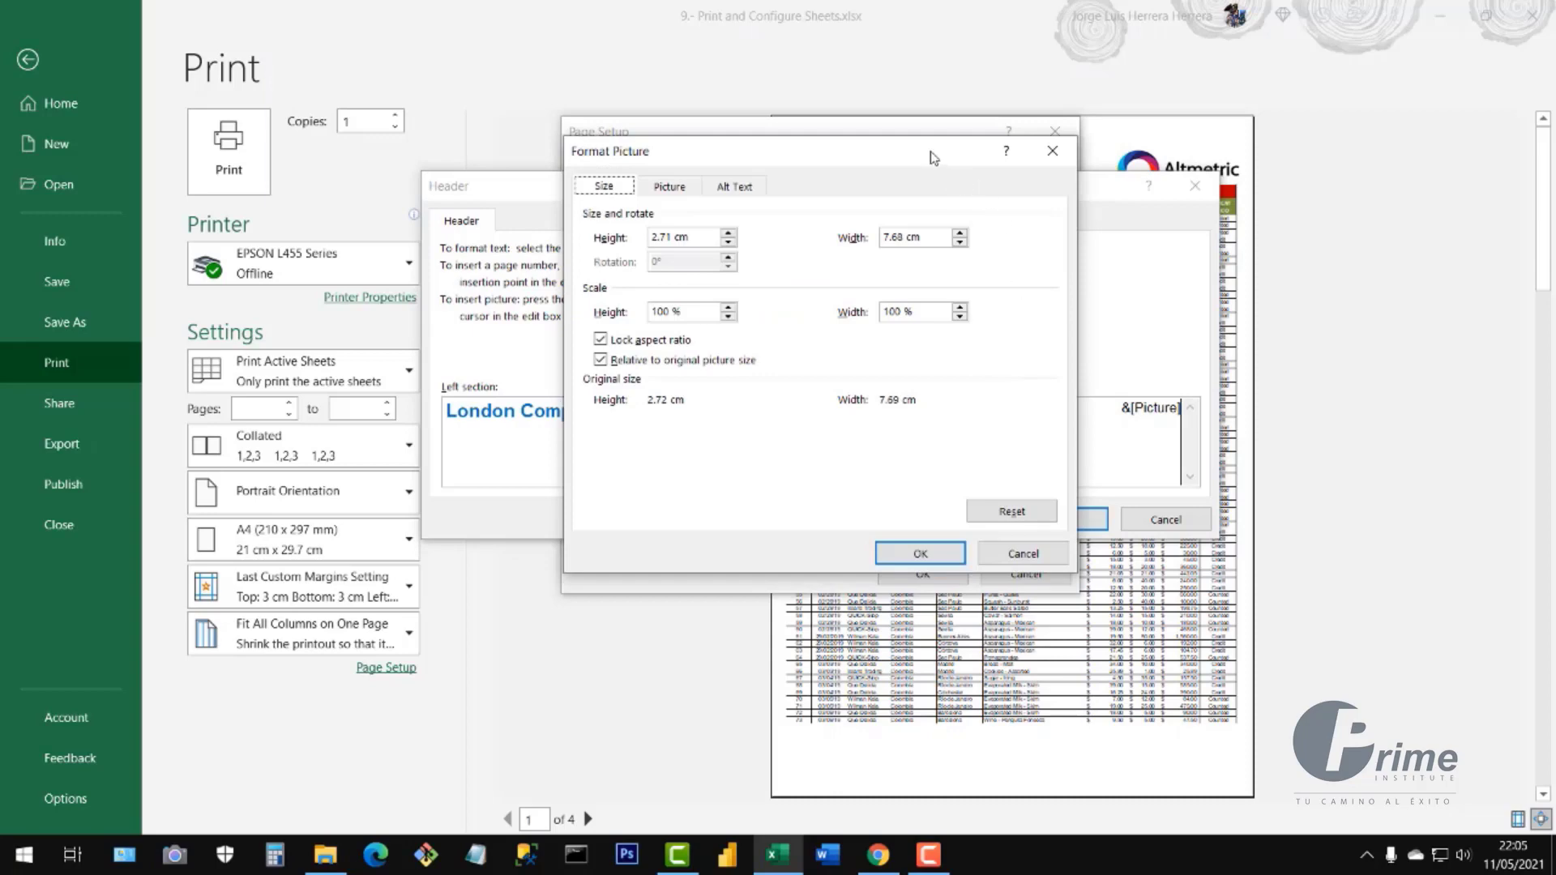
left_click_drag(933, 156, 1129, 193)
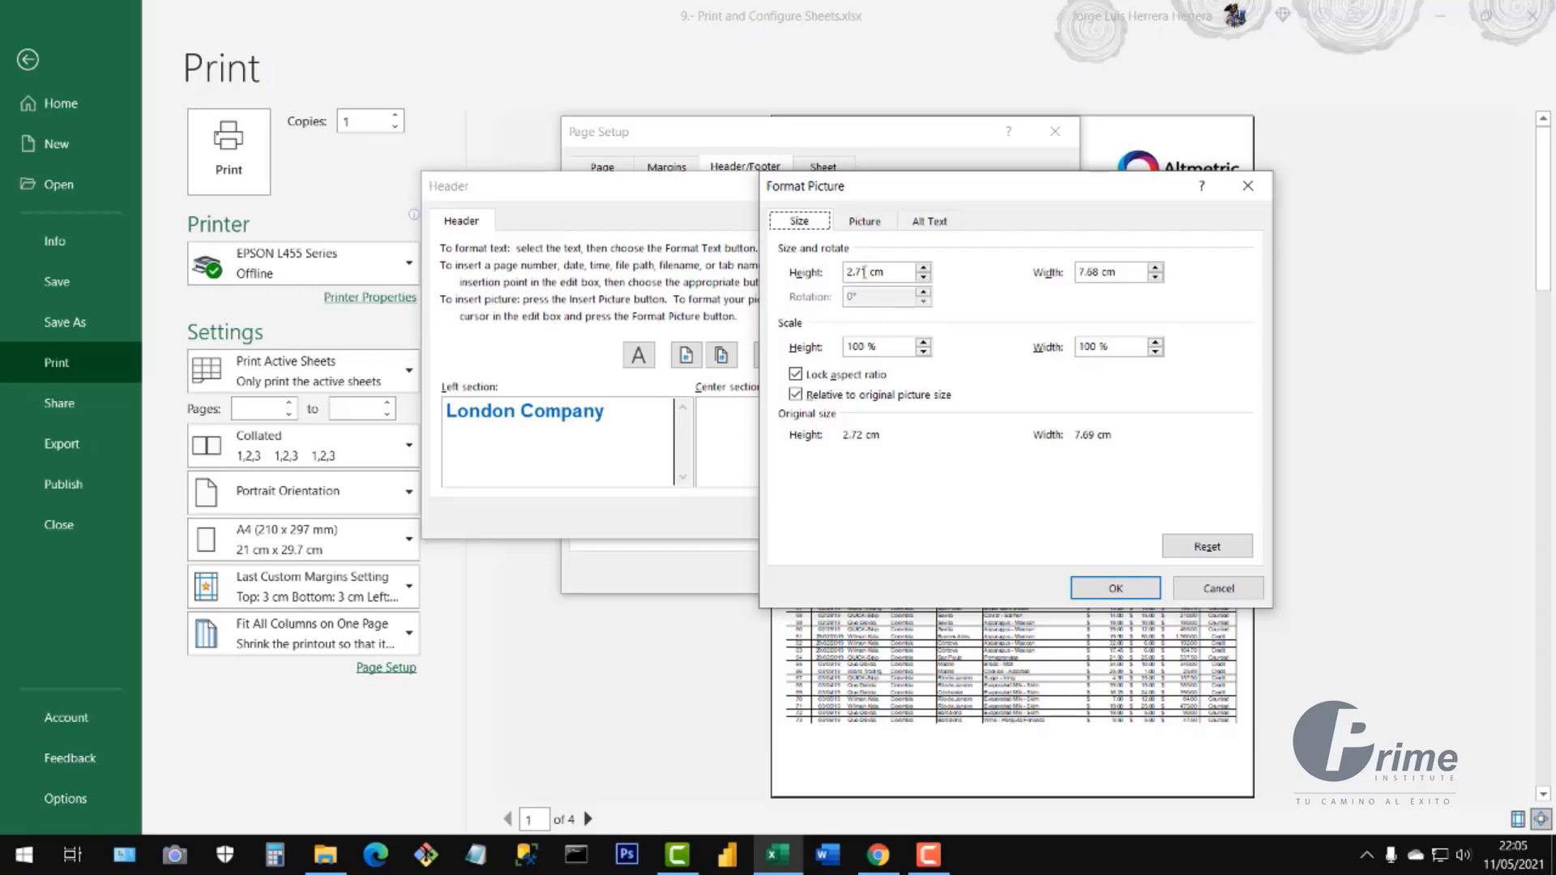
left_click_drag(898, 274, 830, 279)
type("2")
left_click(1107, 276)
left_click(1130, 591)
left_click(1078, 528)
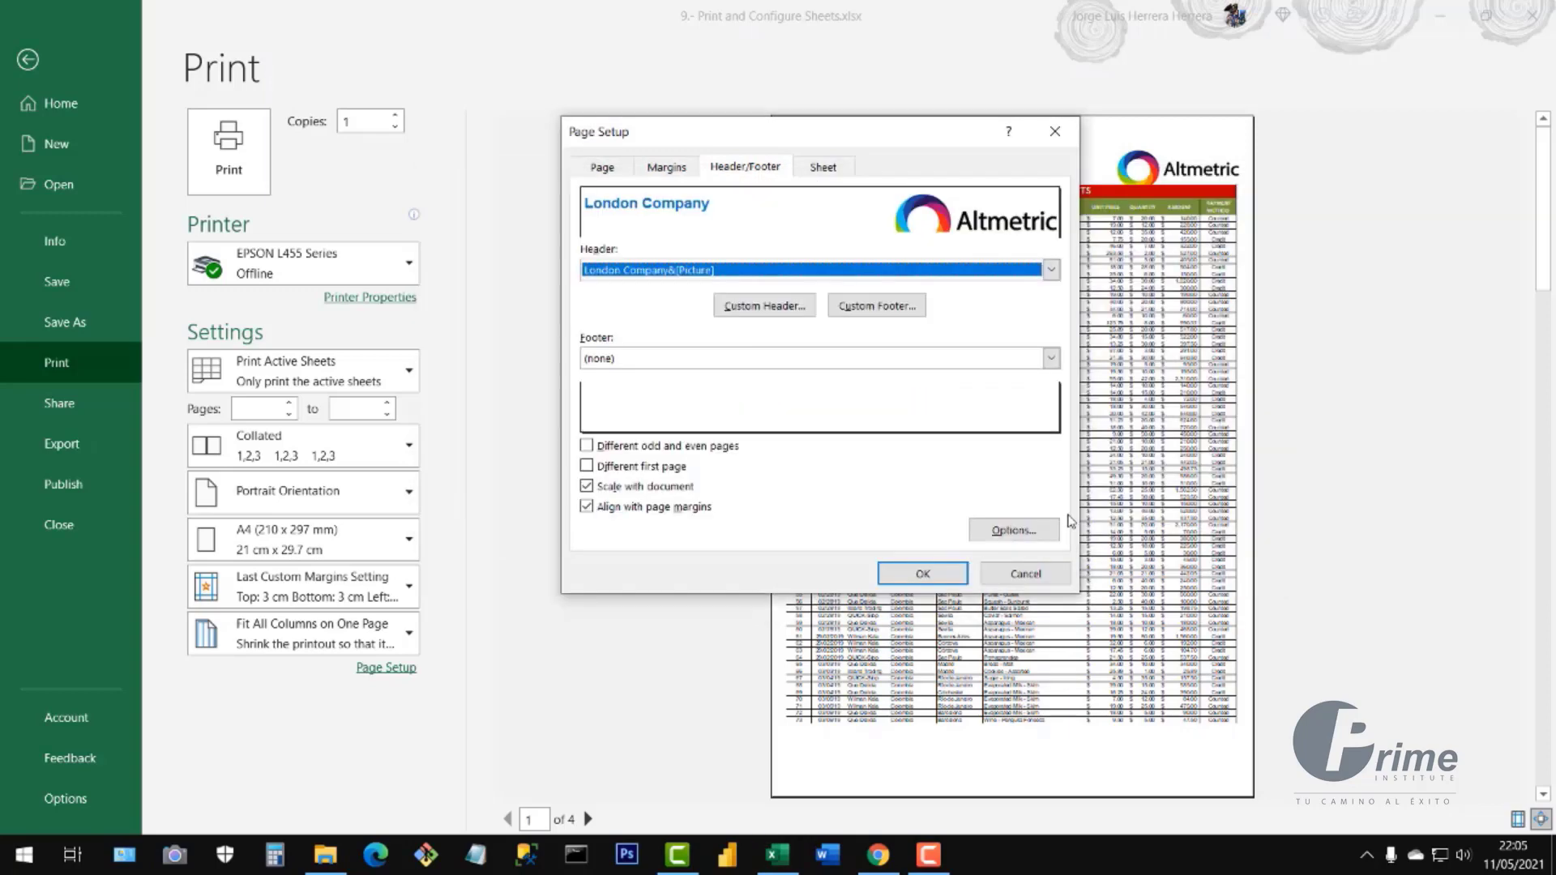
left_click(932, 574)
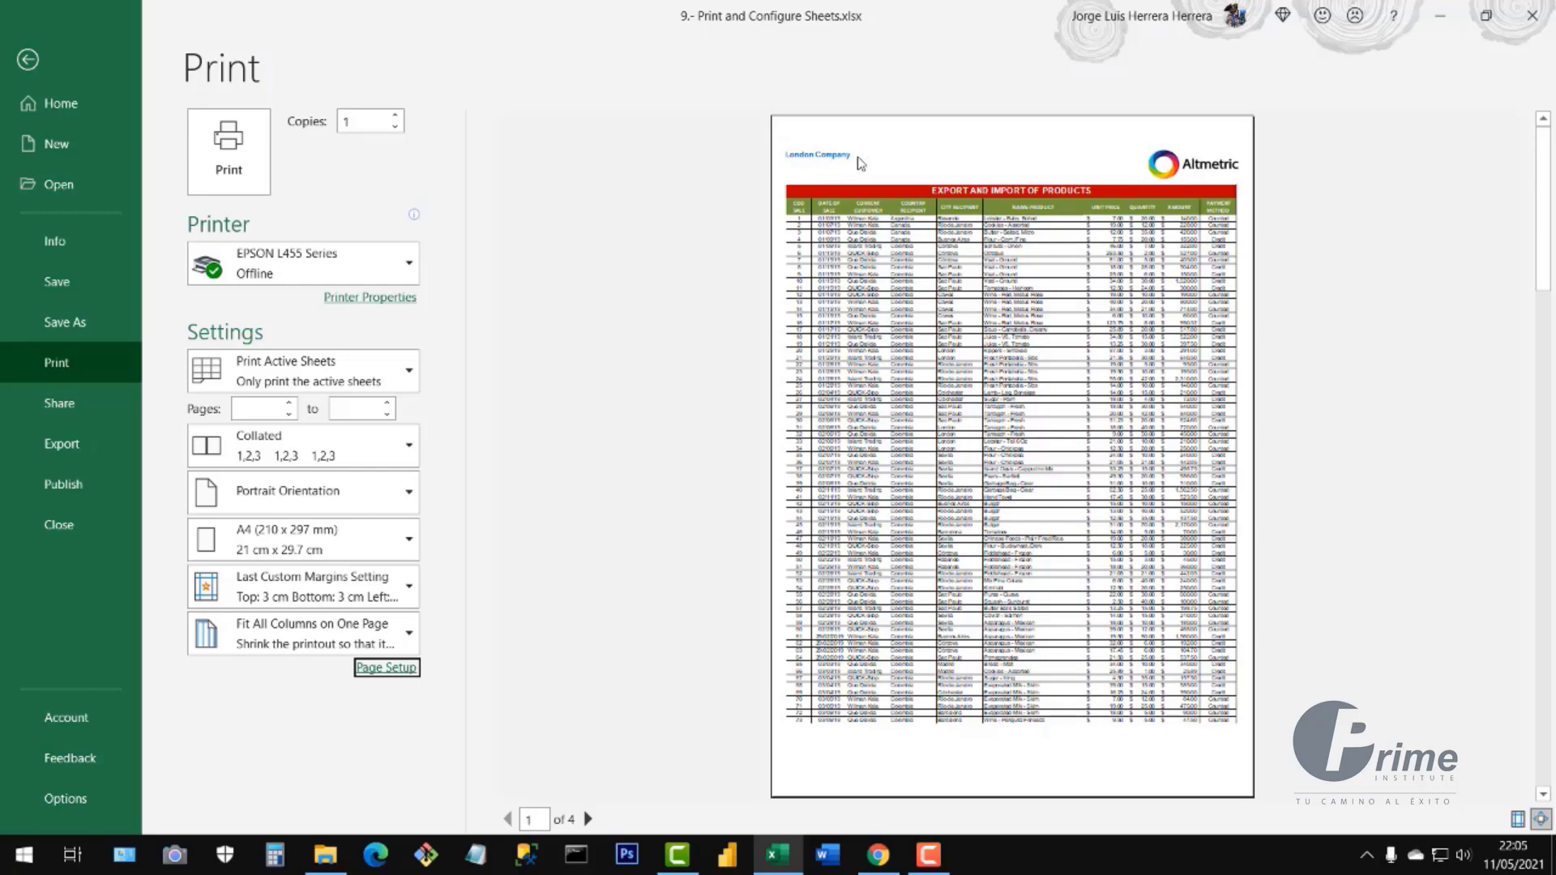
- Insert a blank line above "London Company" in the custom header's left section and apply the page setup
left_click(399, 669)
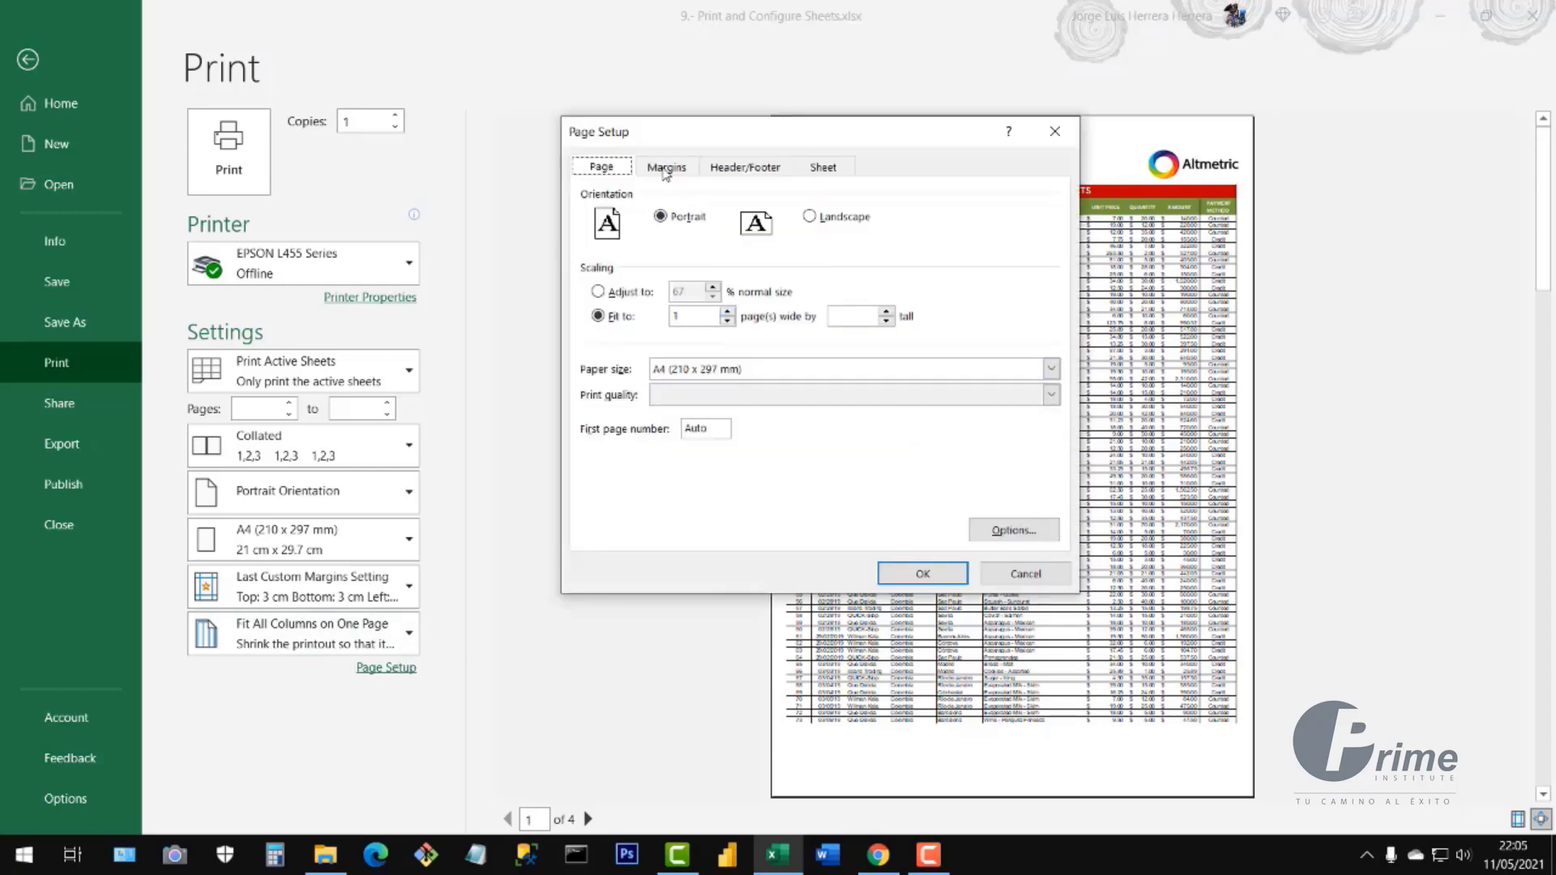
left_click(729, 172)
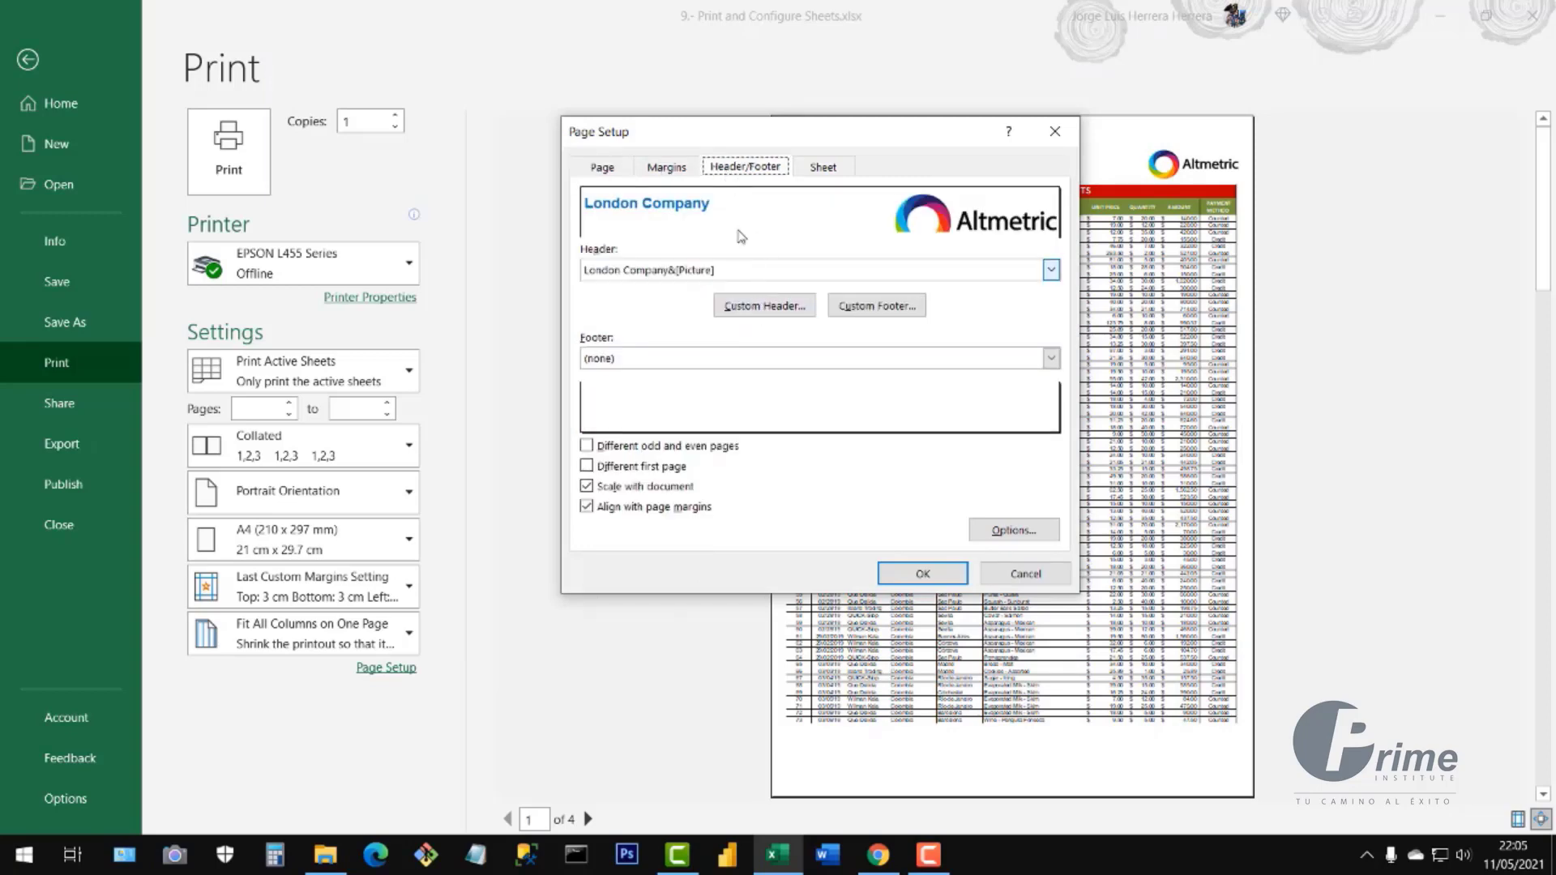
left_click(765, 308)
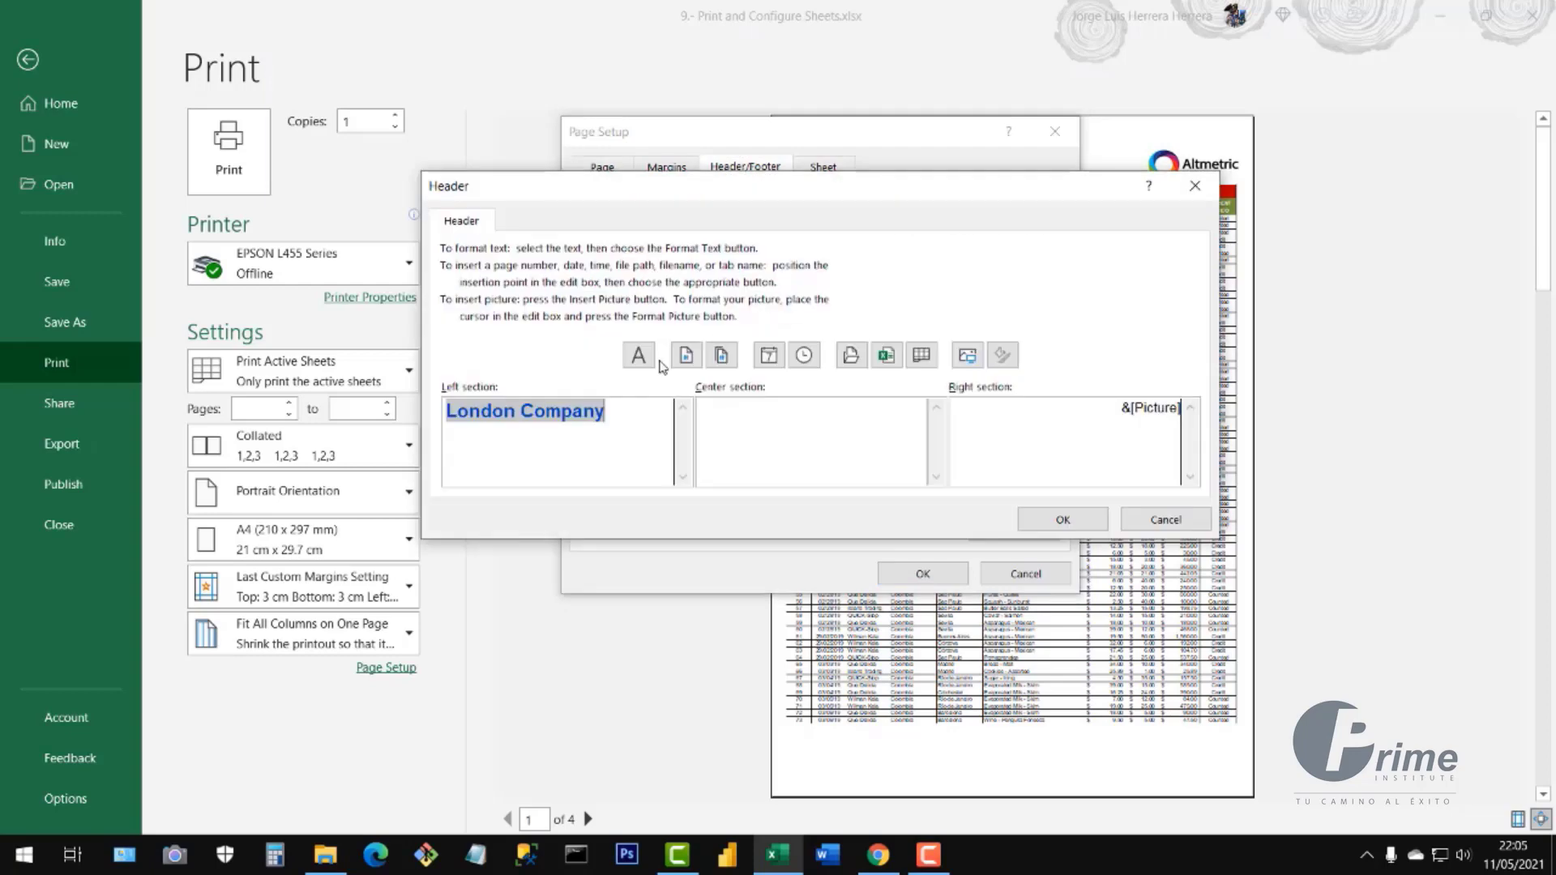
left_click(450, 414)
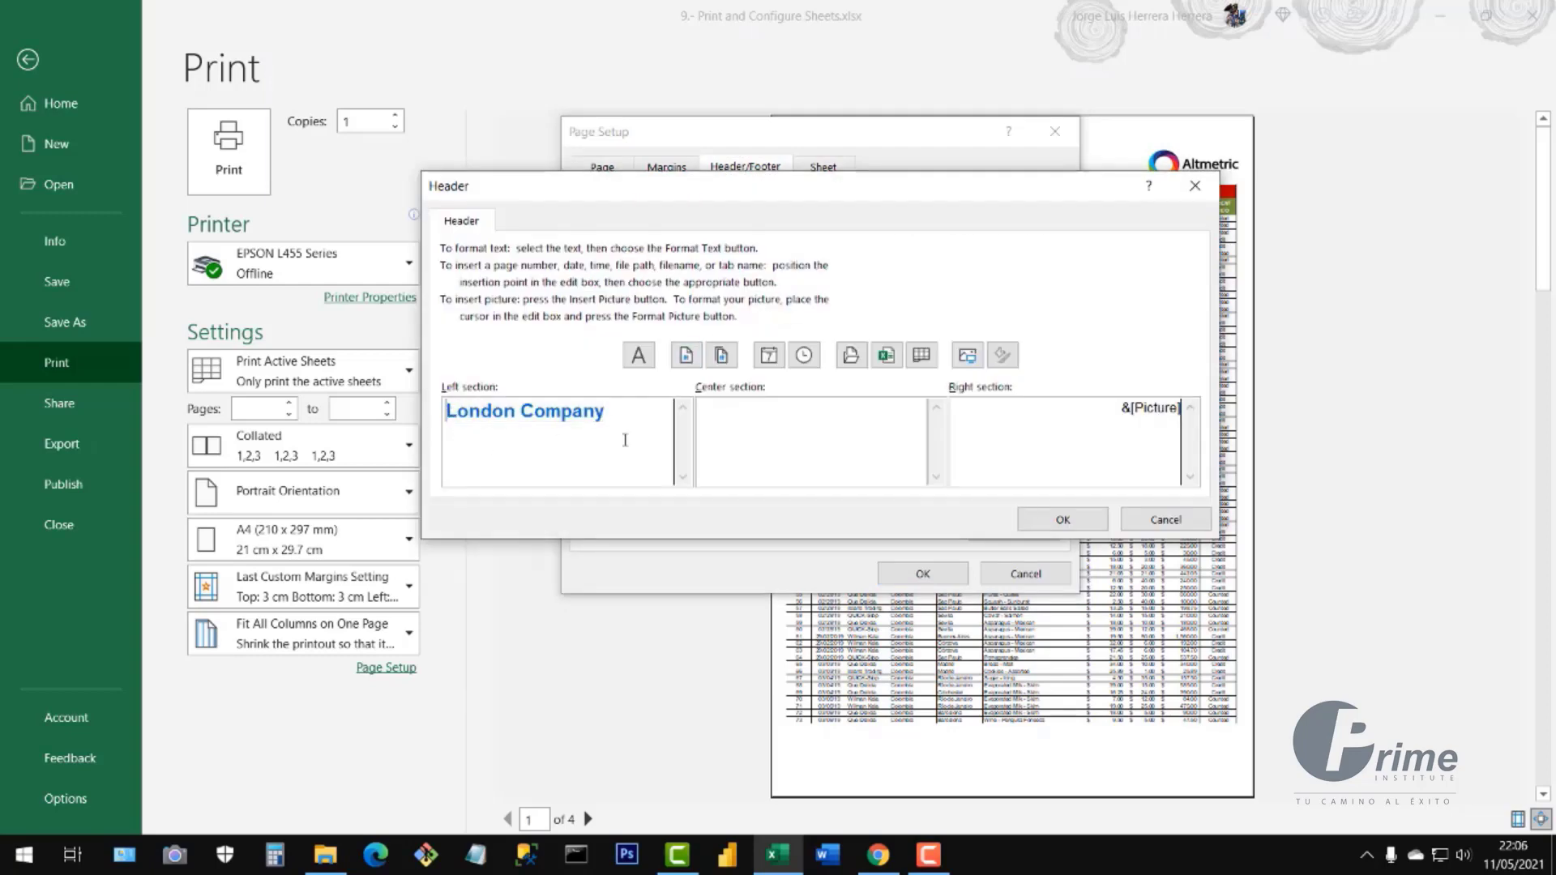
key("Return")
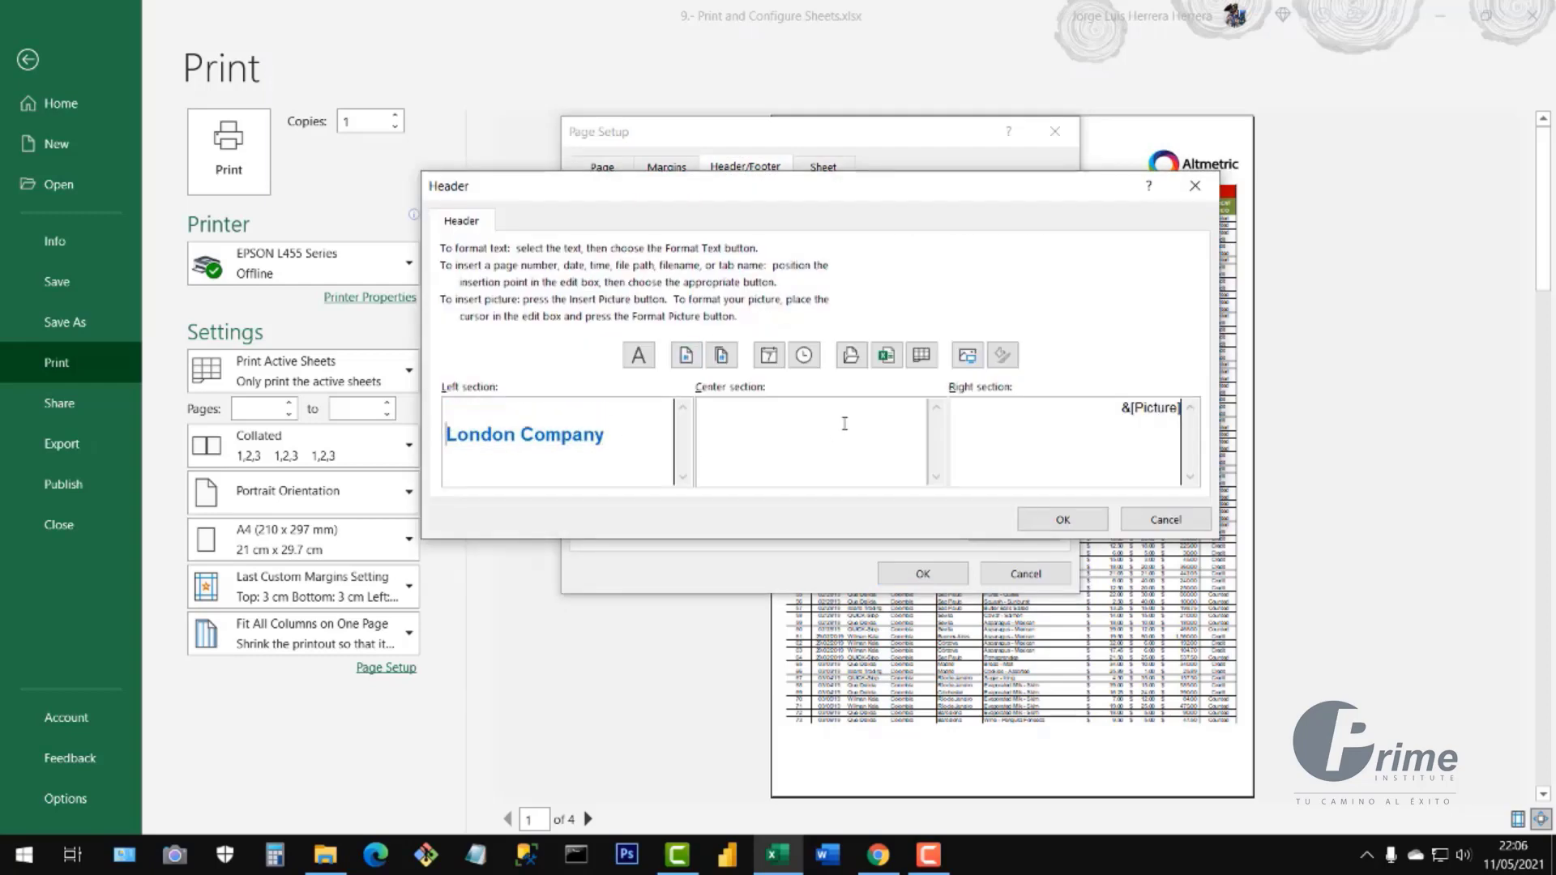
left_click(1078, 519)
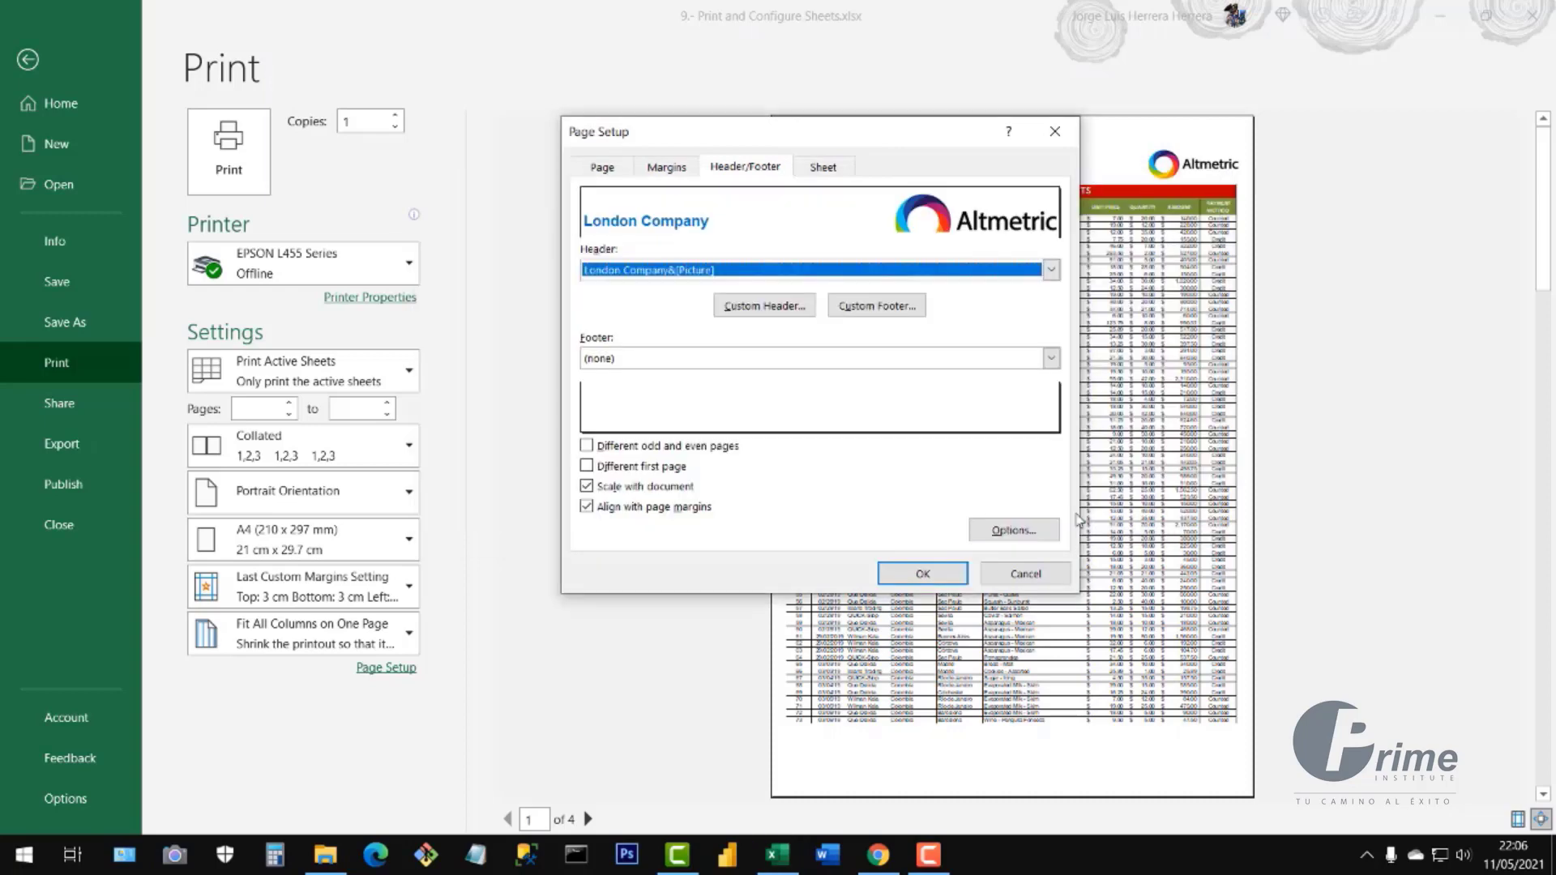
left_click(923, 573)
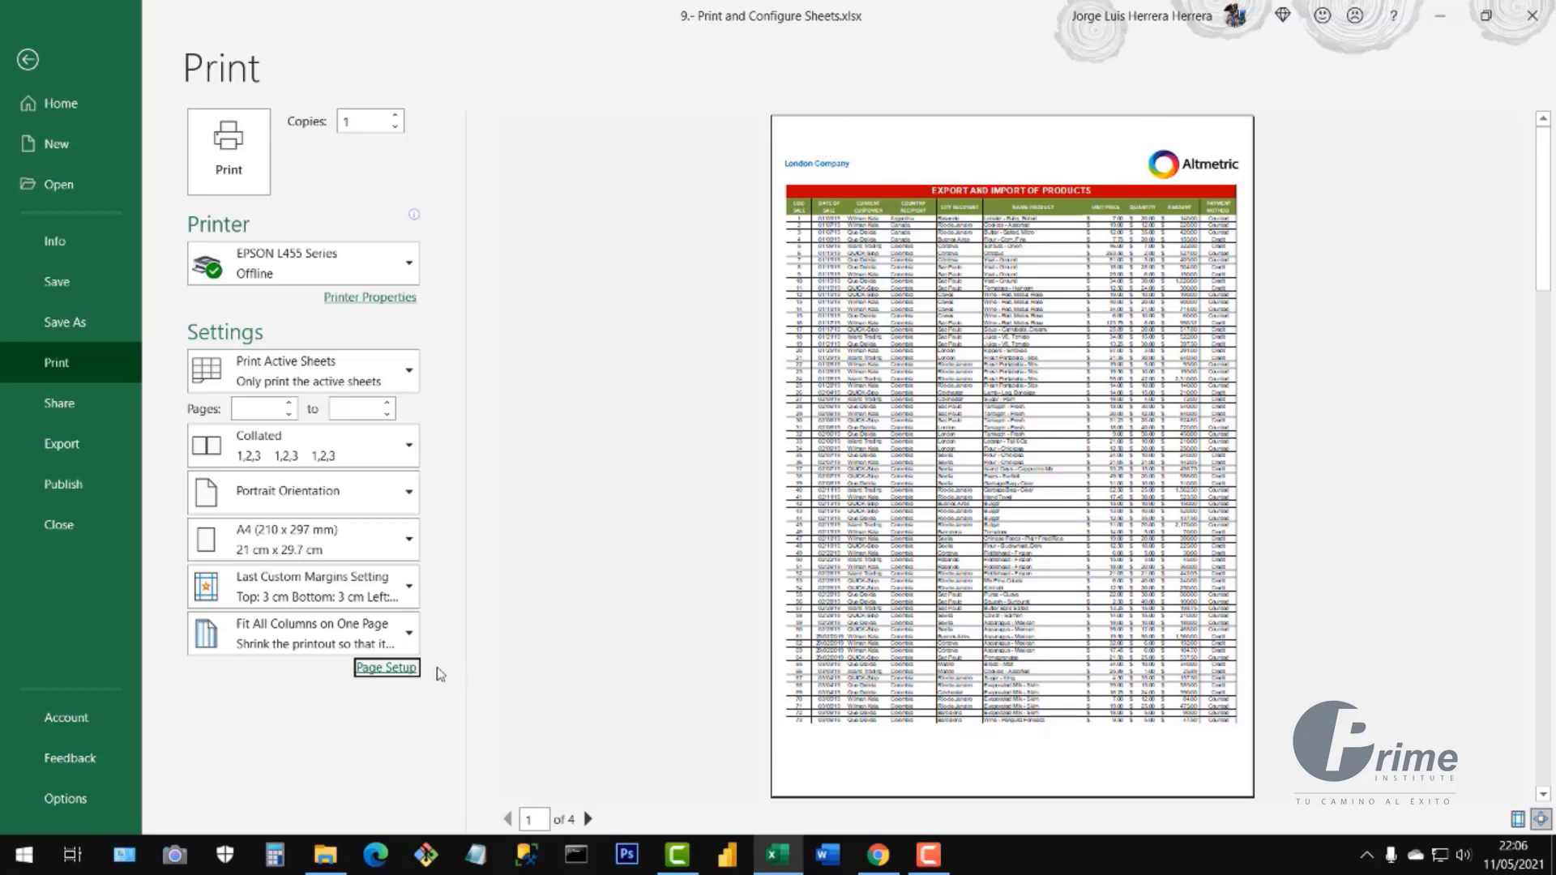
- Decrease the header margin by one increment and apply the page setup
left_click(403, 675)
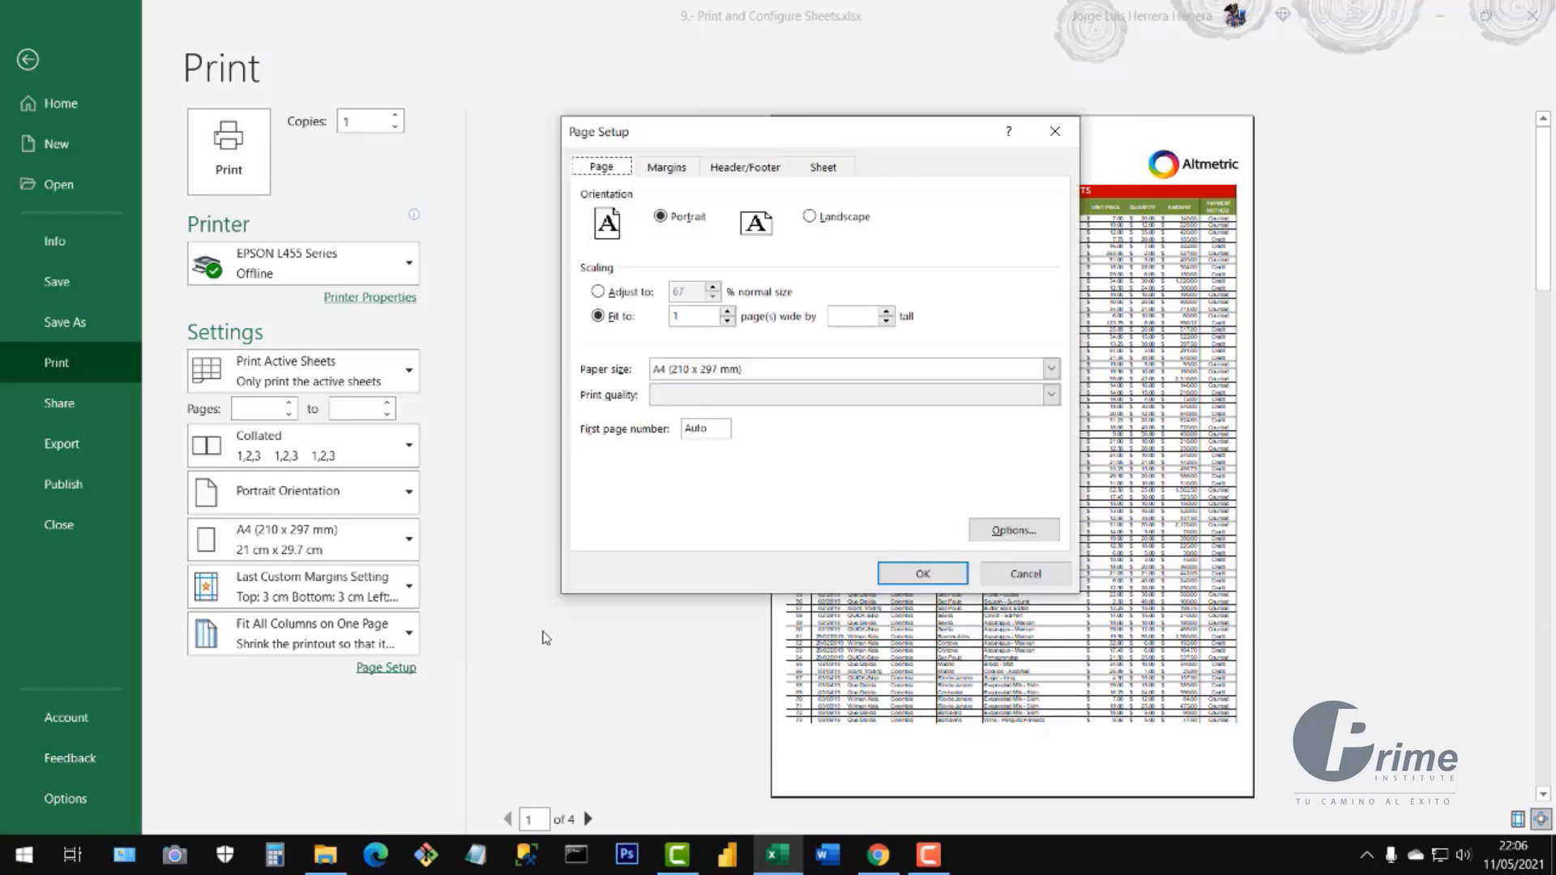
left_click(675, 176)
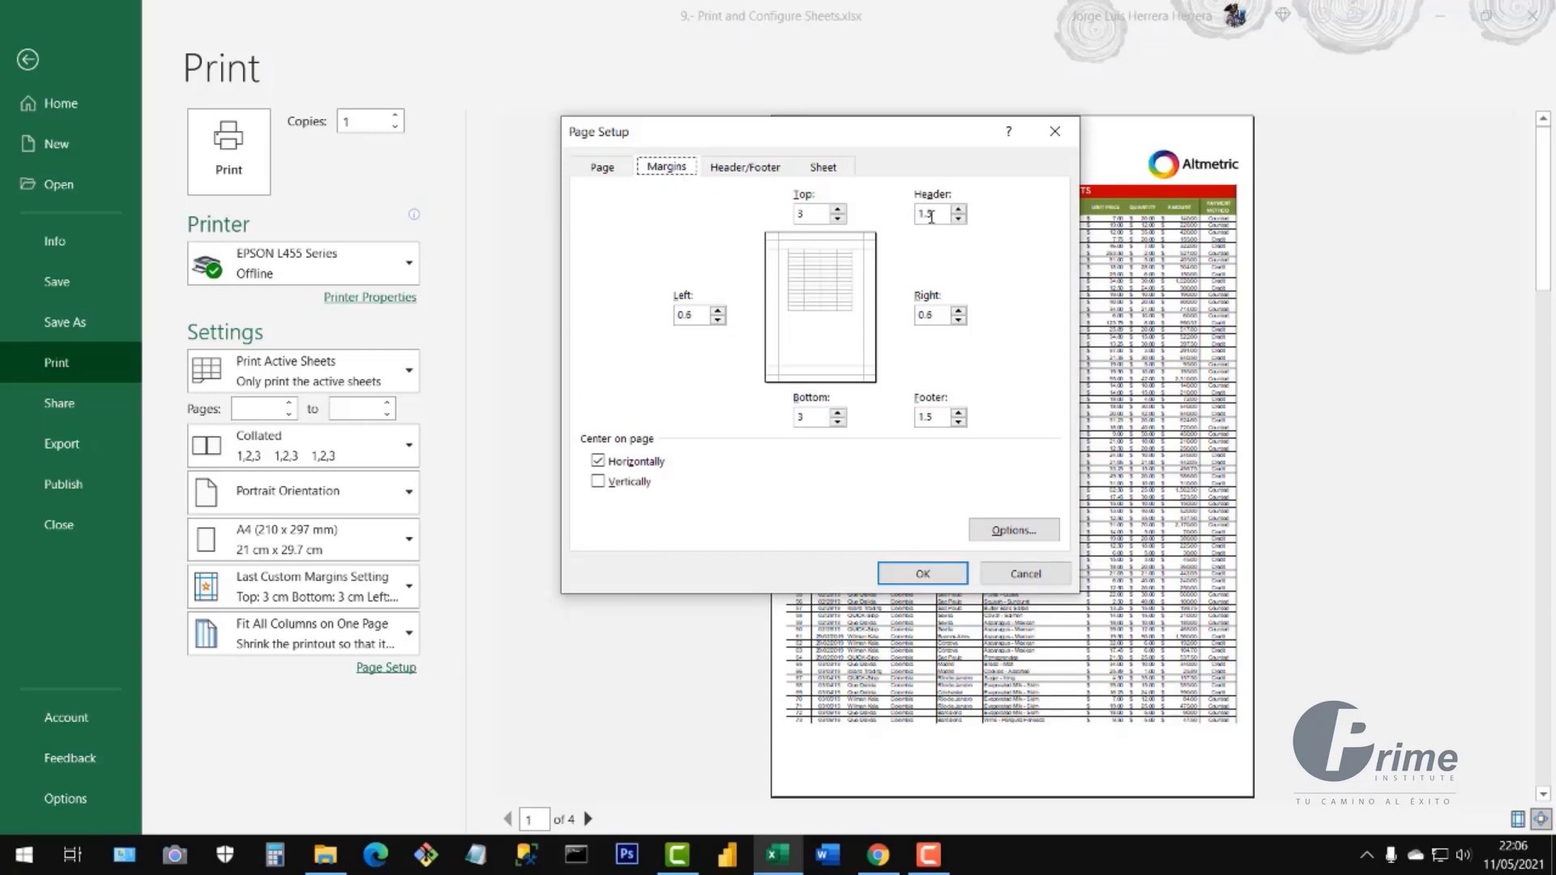
left_click(959, 219)
left_click(923, 575)
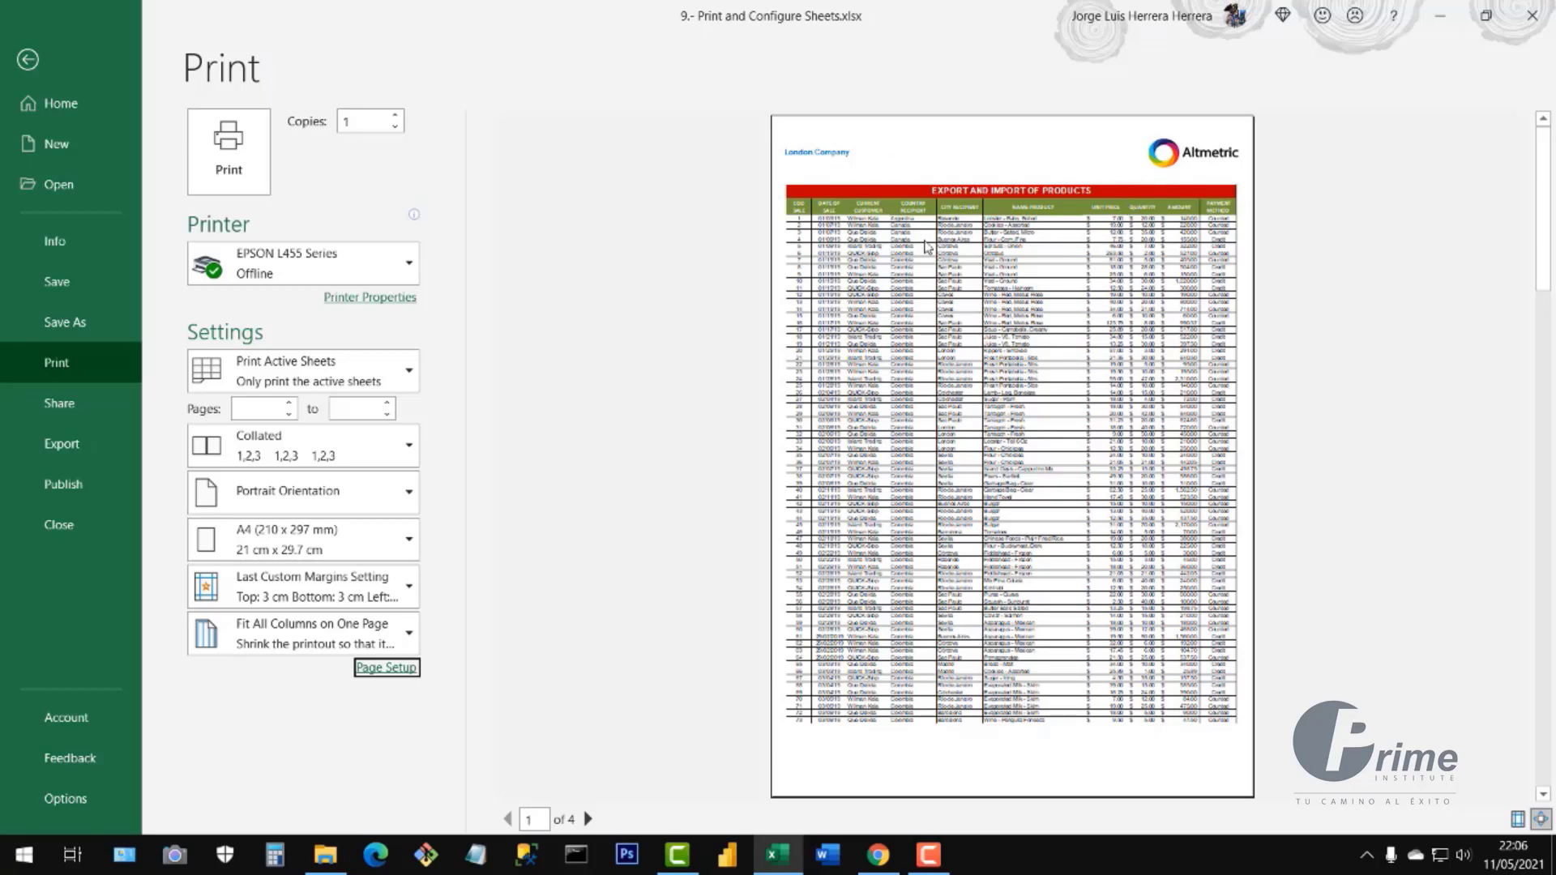
- Insert the page number field in the center section of a custom footer
left_click(408, 675)
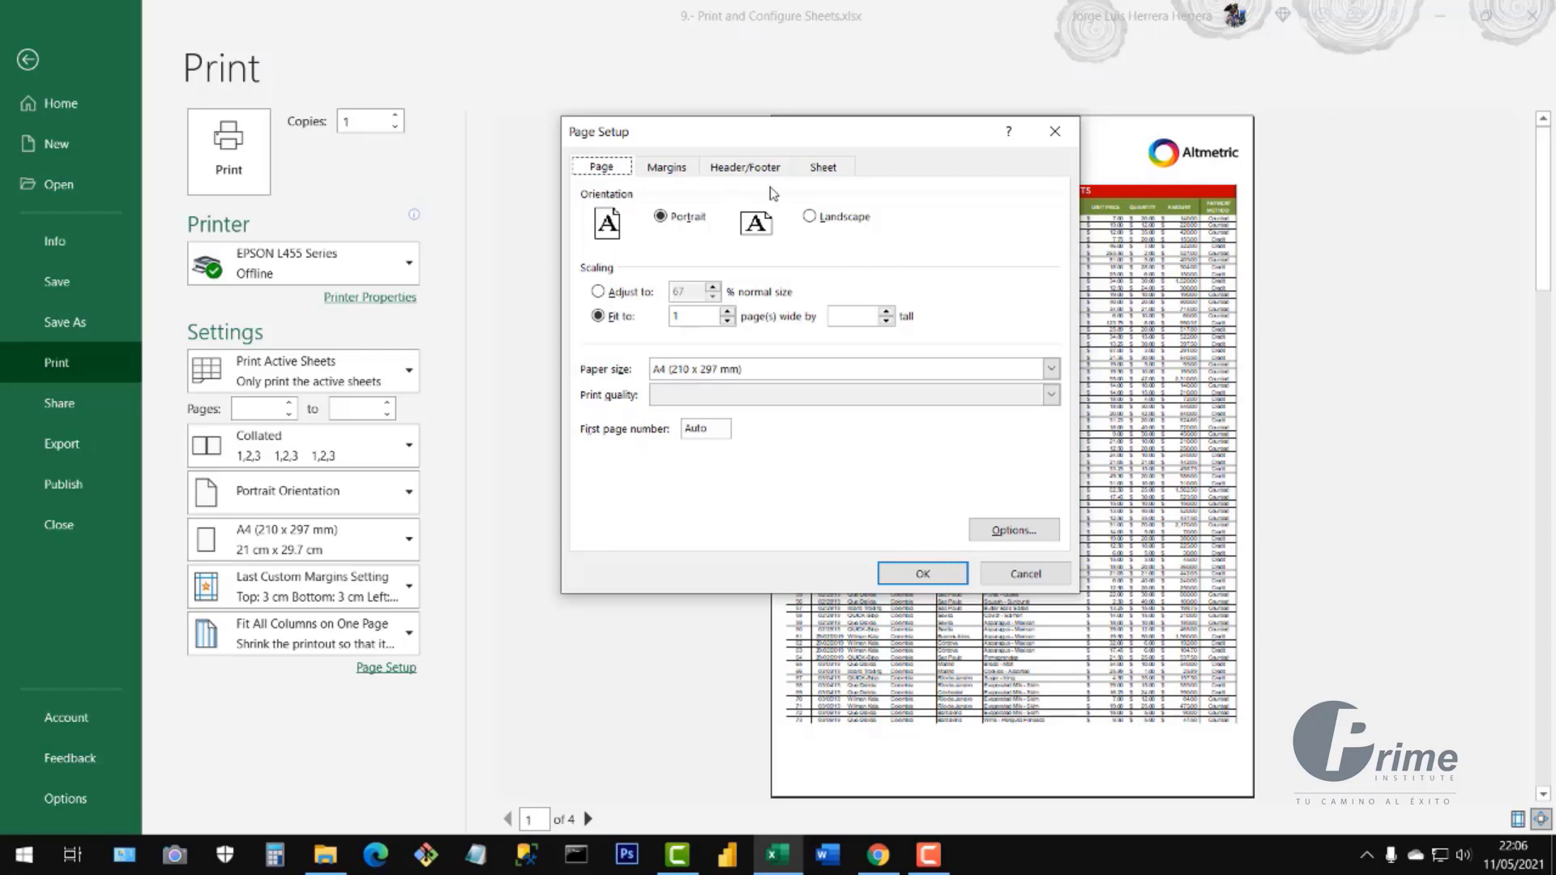
left_click_drag(798, 143, 876, 173)
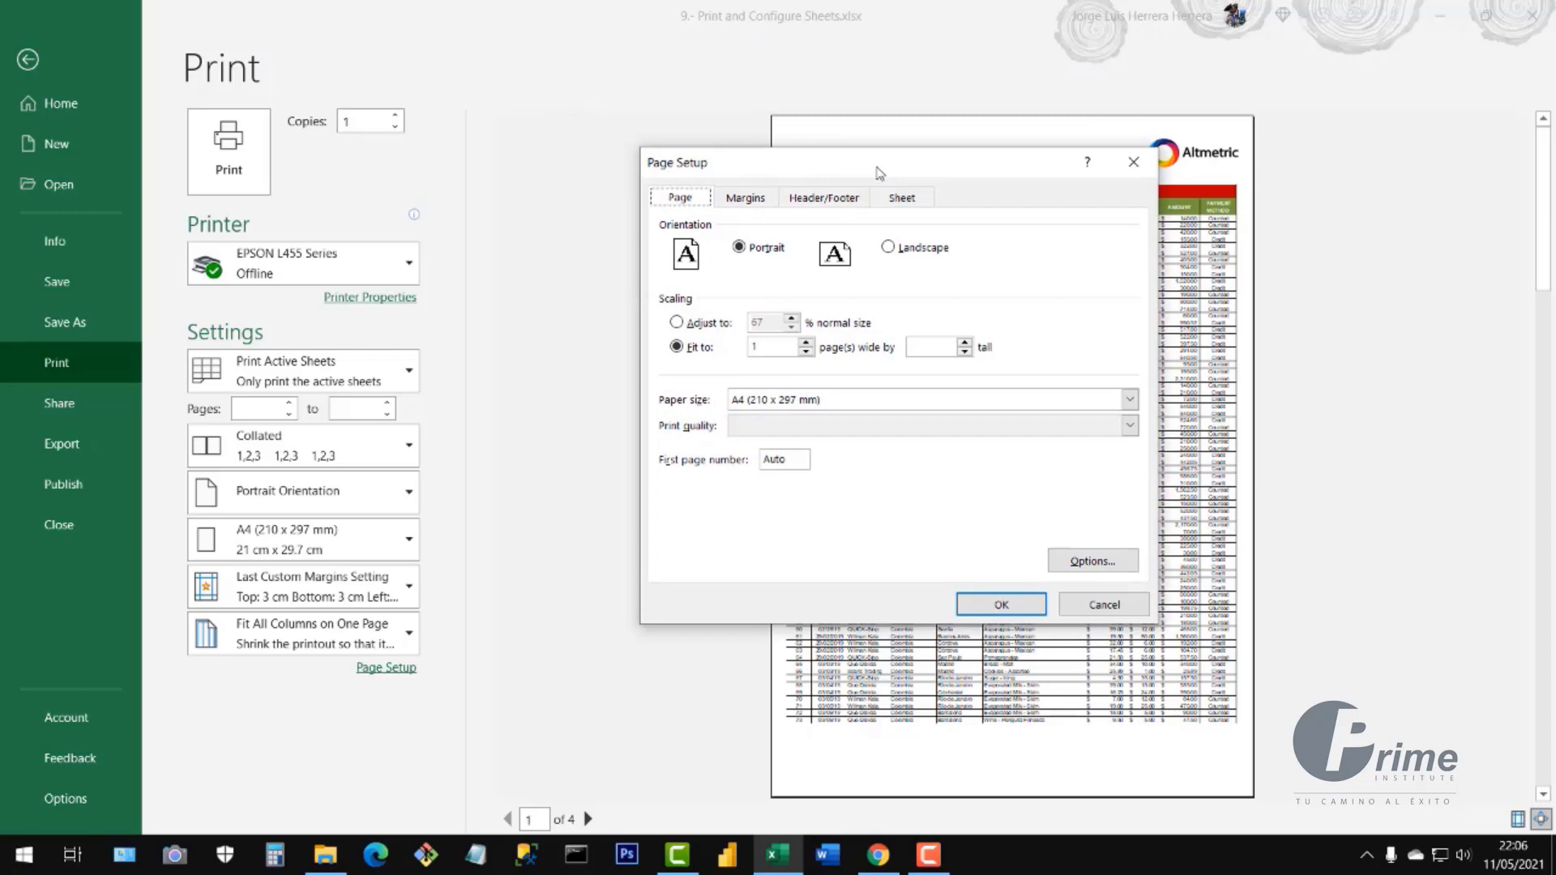
left_click(828, 200)
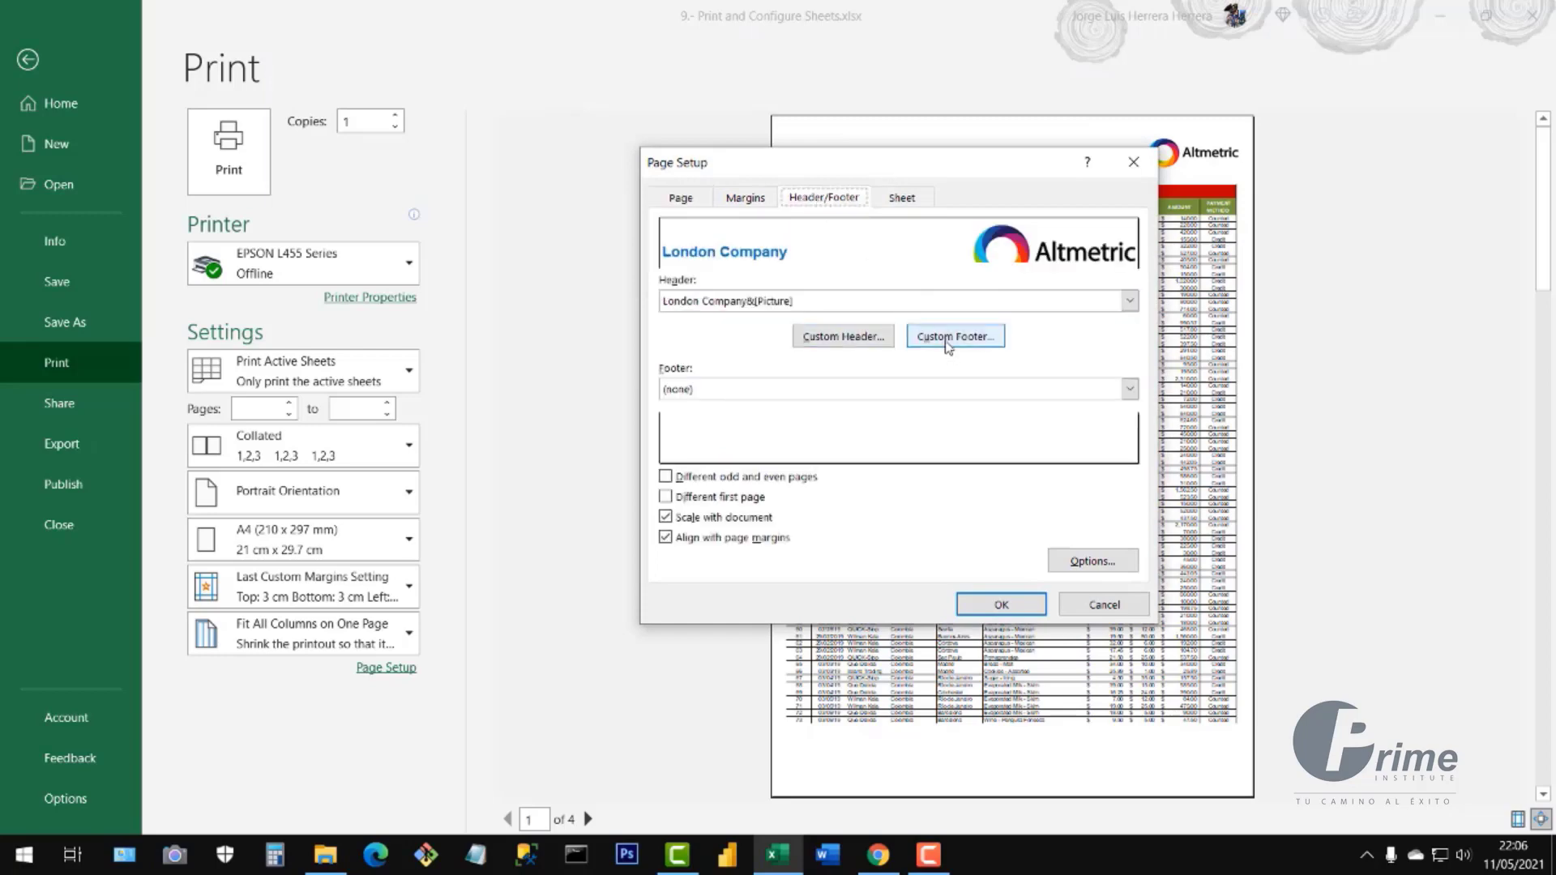
left_click(970, 338)
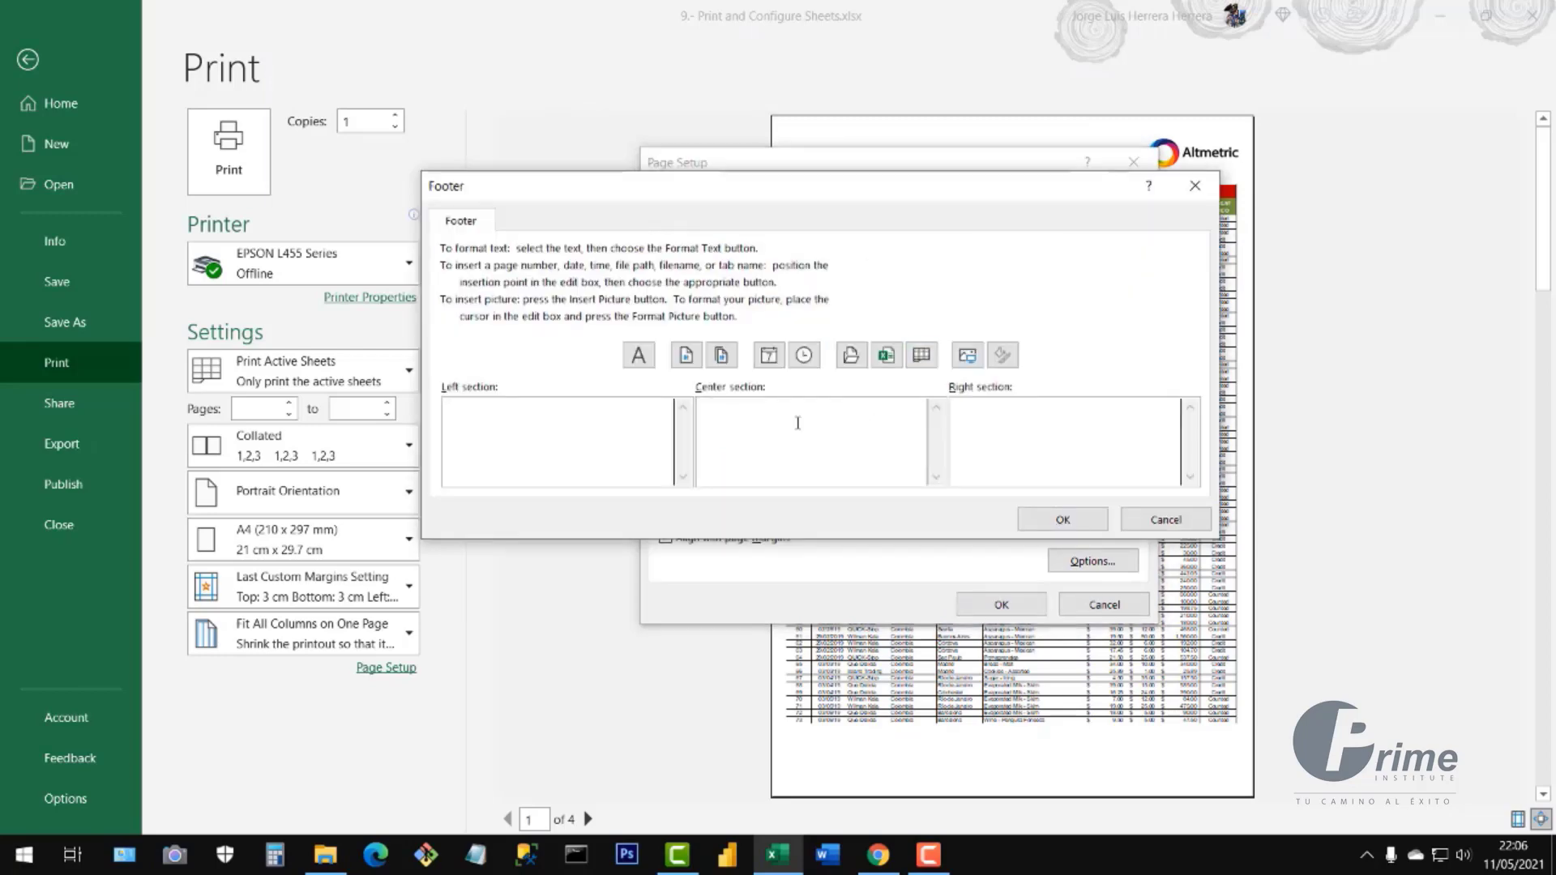
left_click(805, 414)
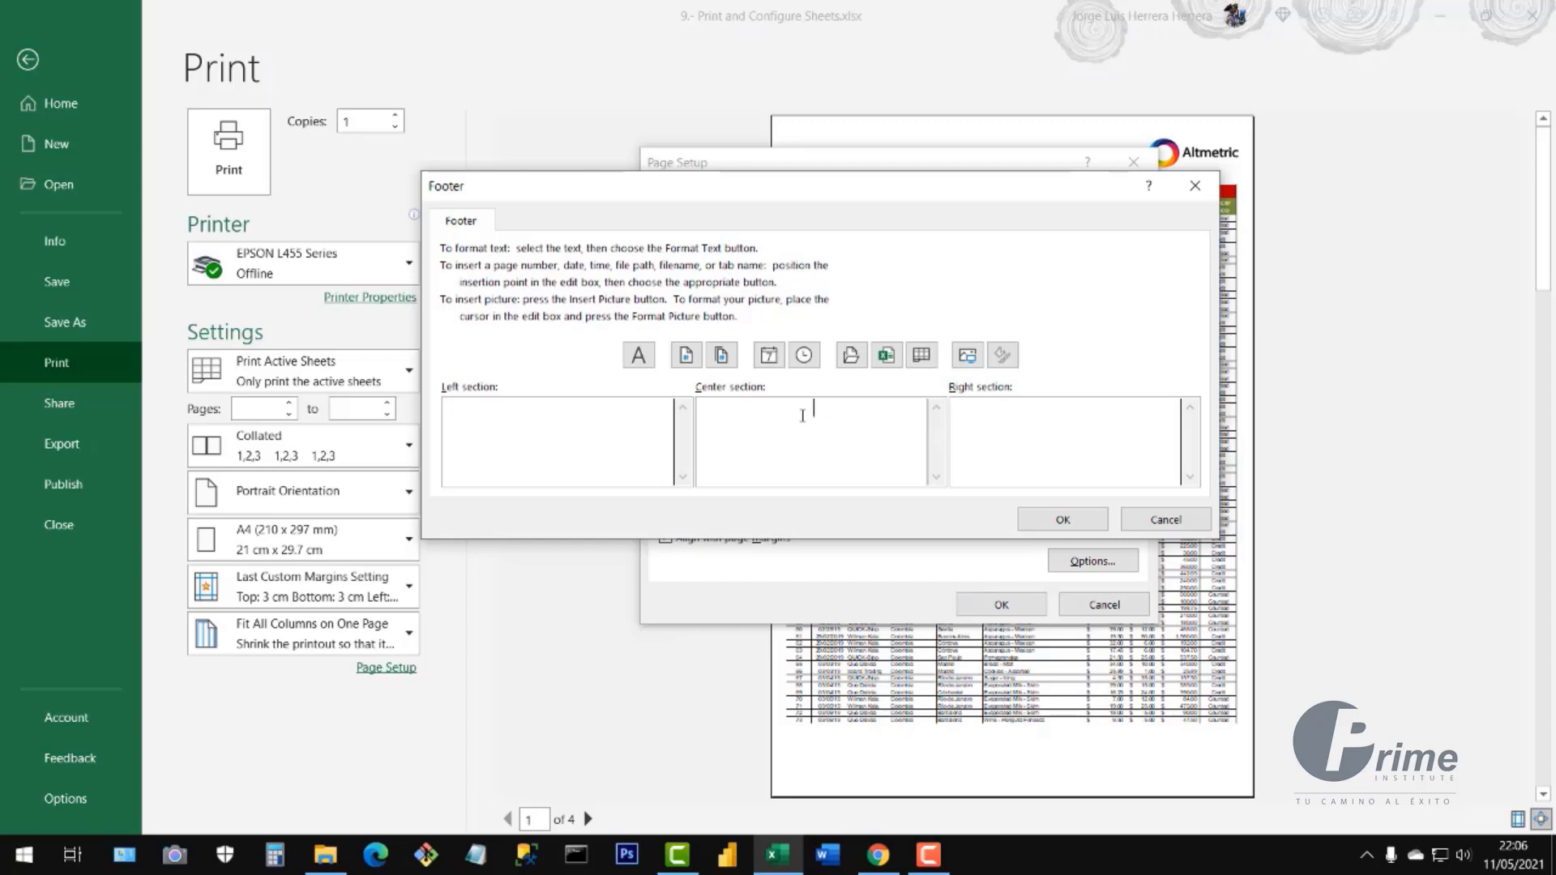
left_click(686, 357)
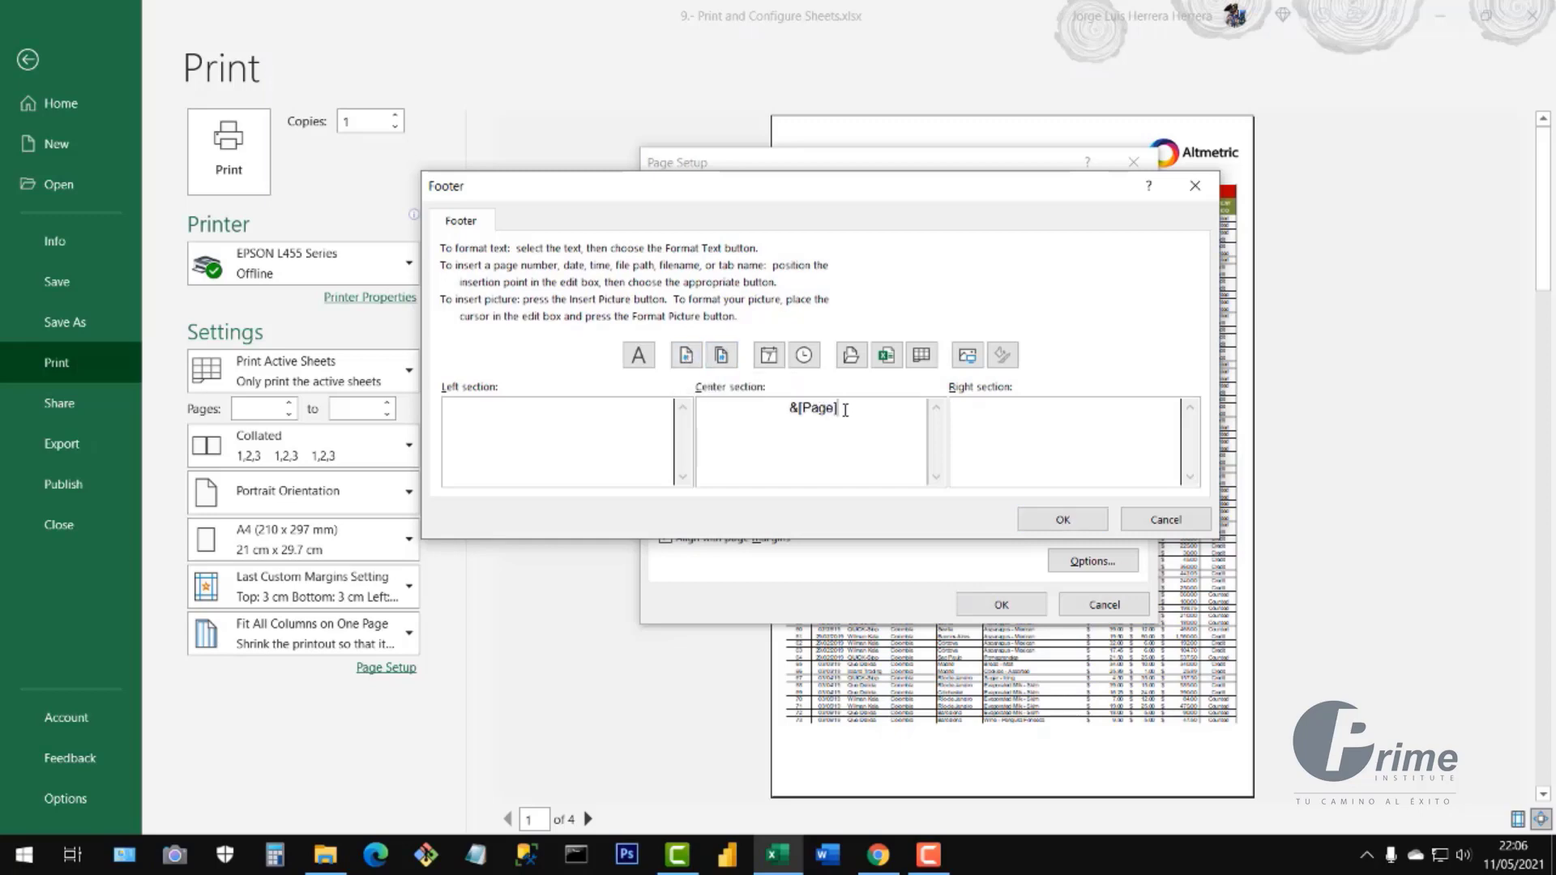
- Format the footer's page number in bold, size 14, with the standard blue color, and apply the footer and page setup
left_click_drag(844, 410, 789, 409)
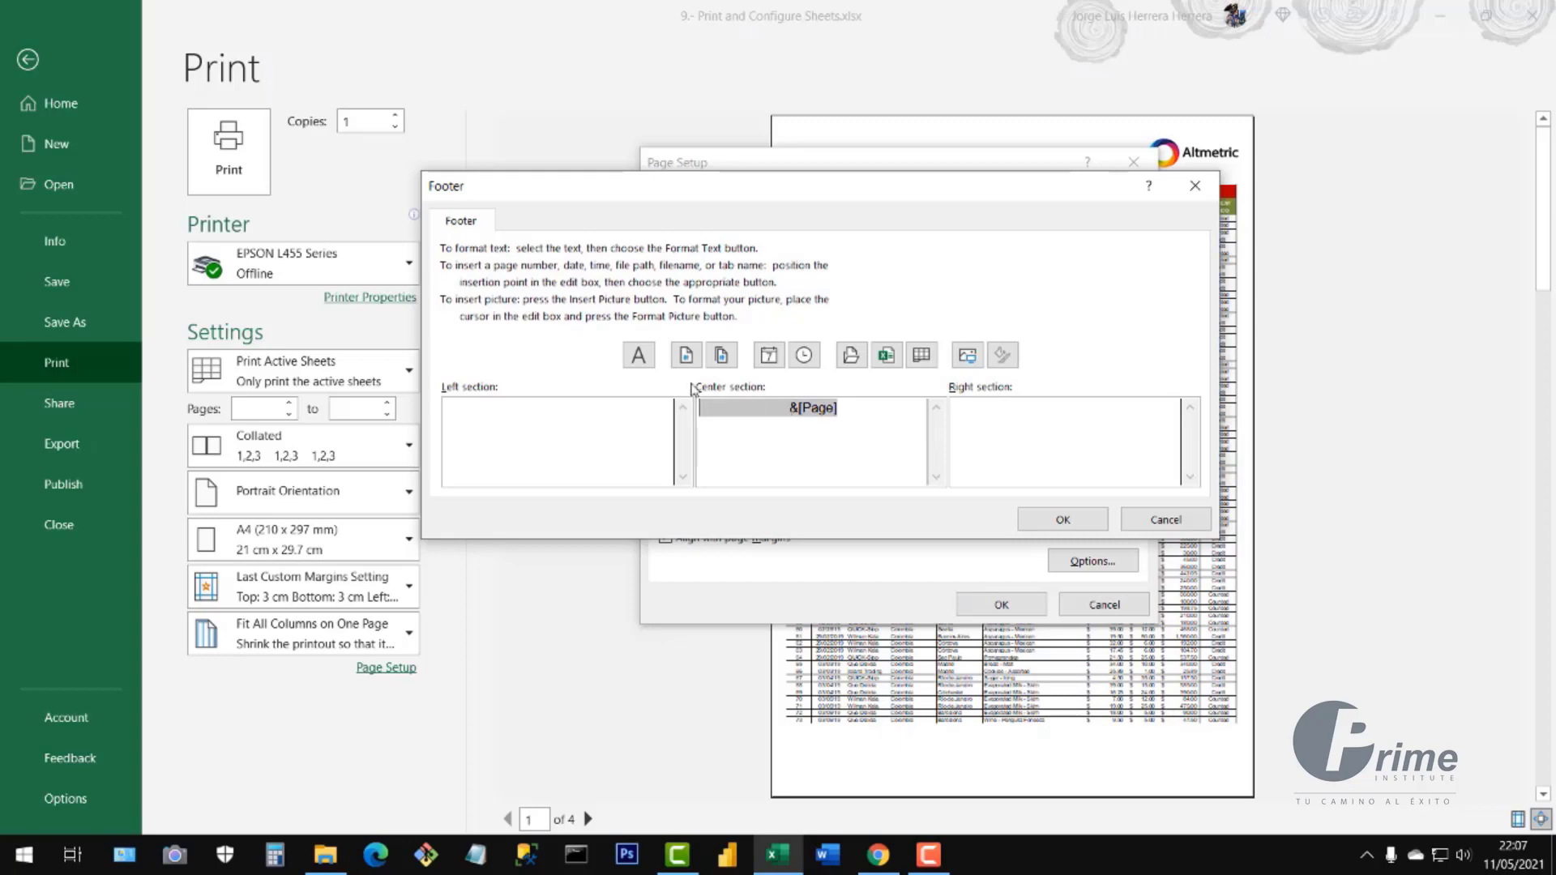
left_click(638, 357)
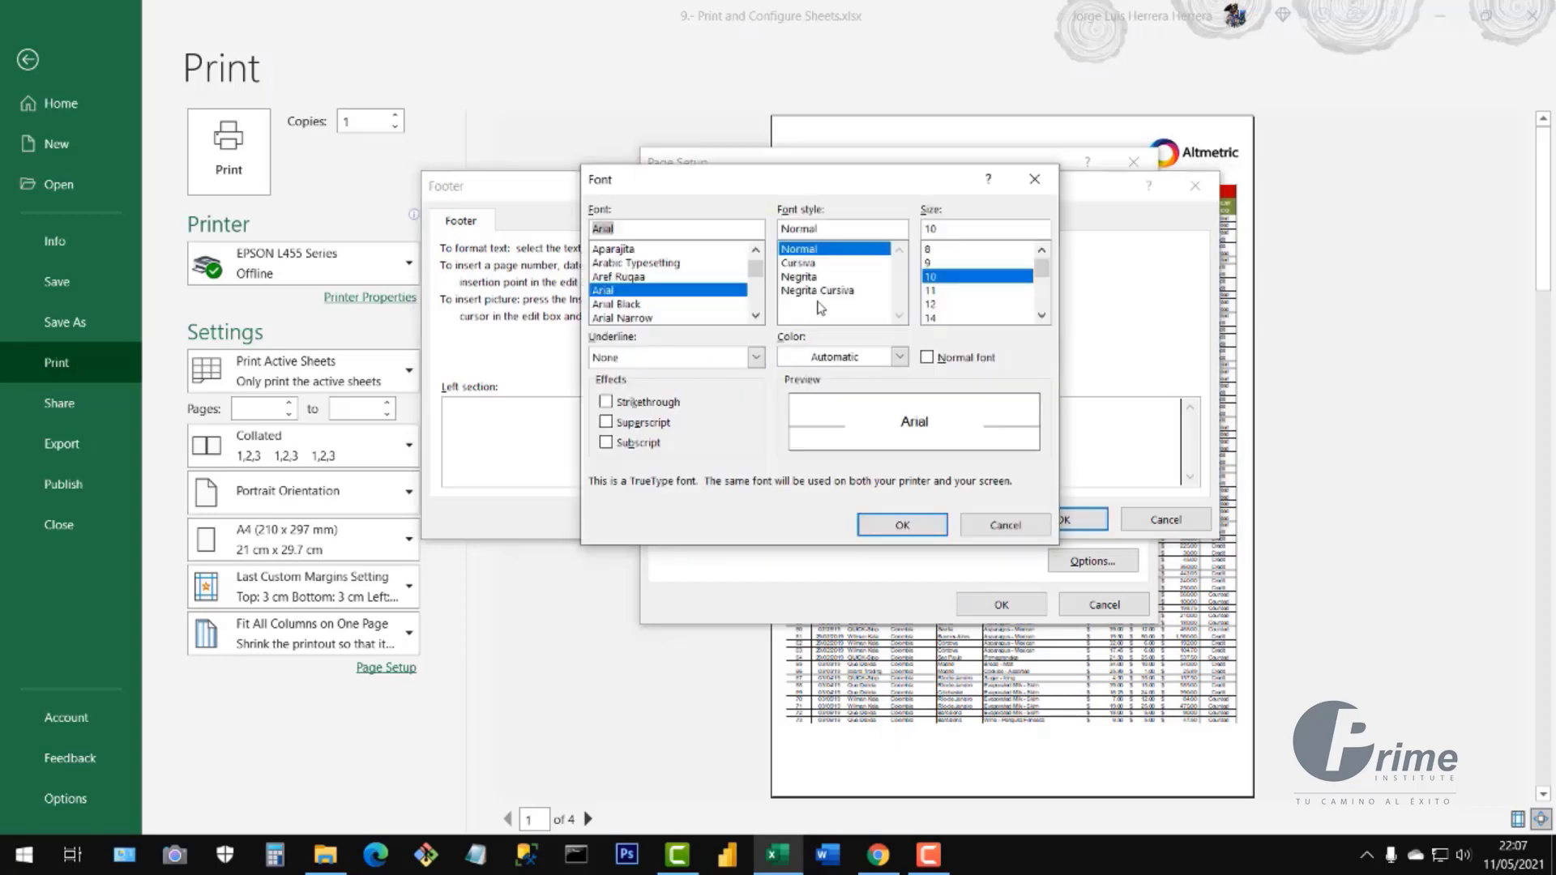
left_click(806, 277)
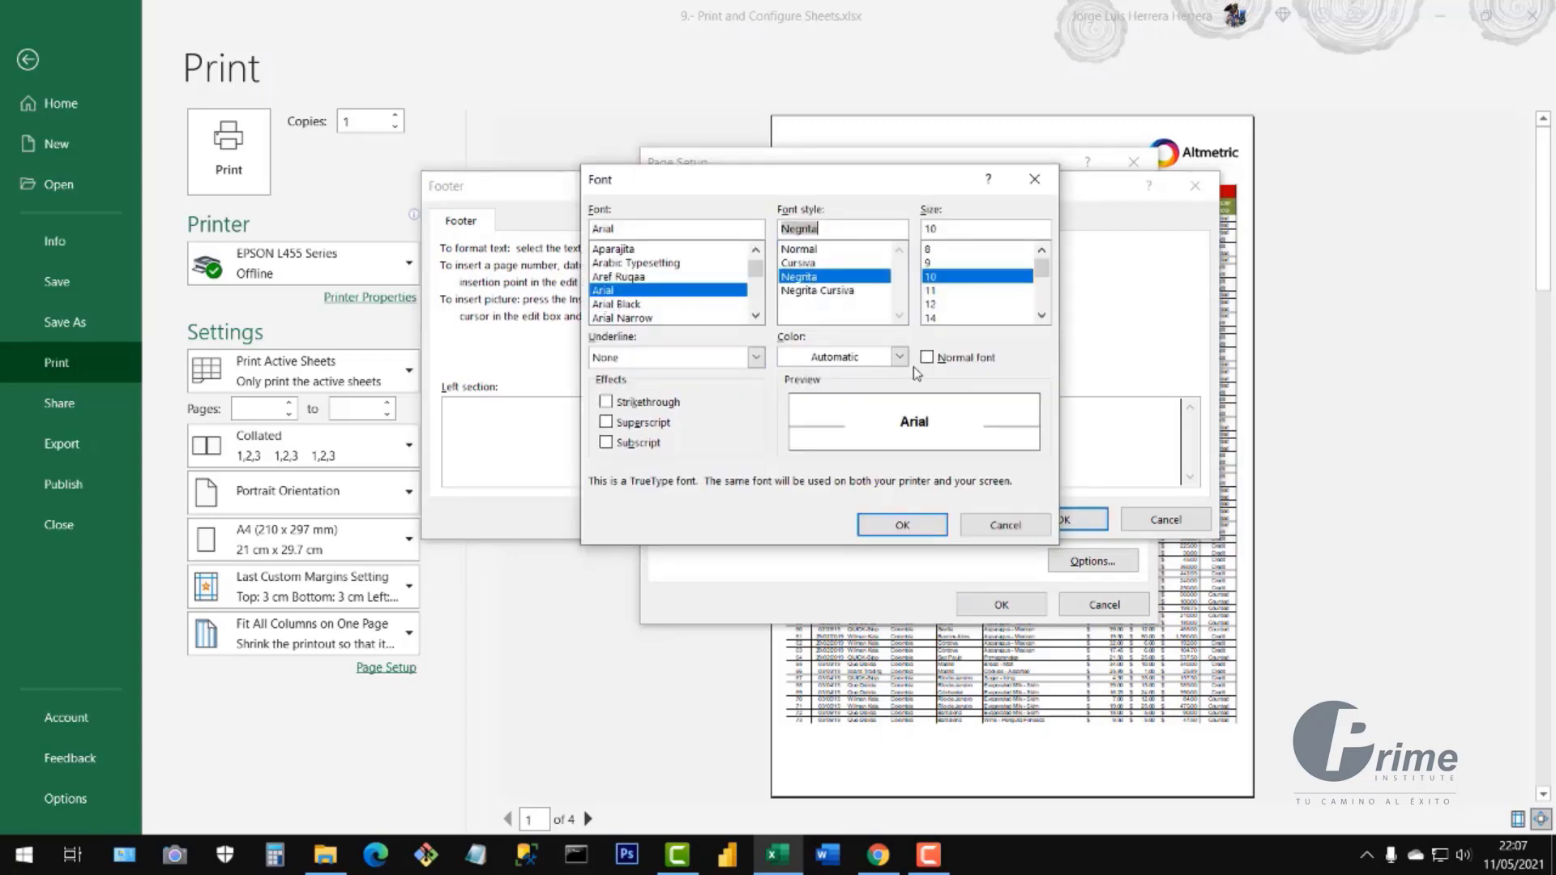
left_click(940, 318)
left_click(899, 356)
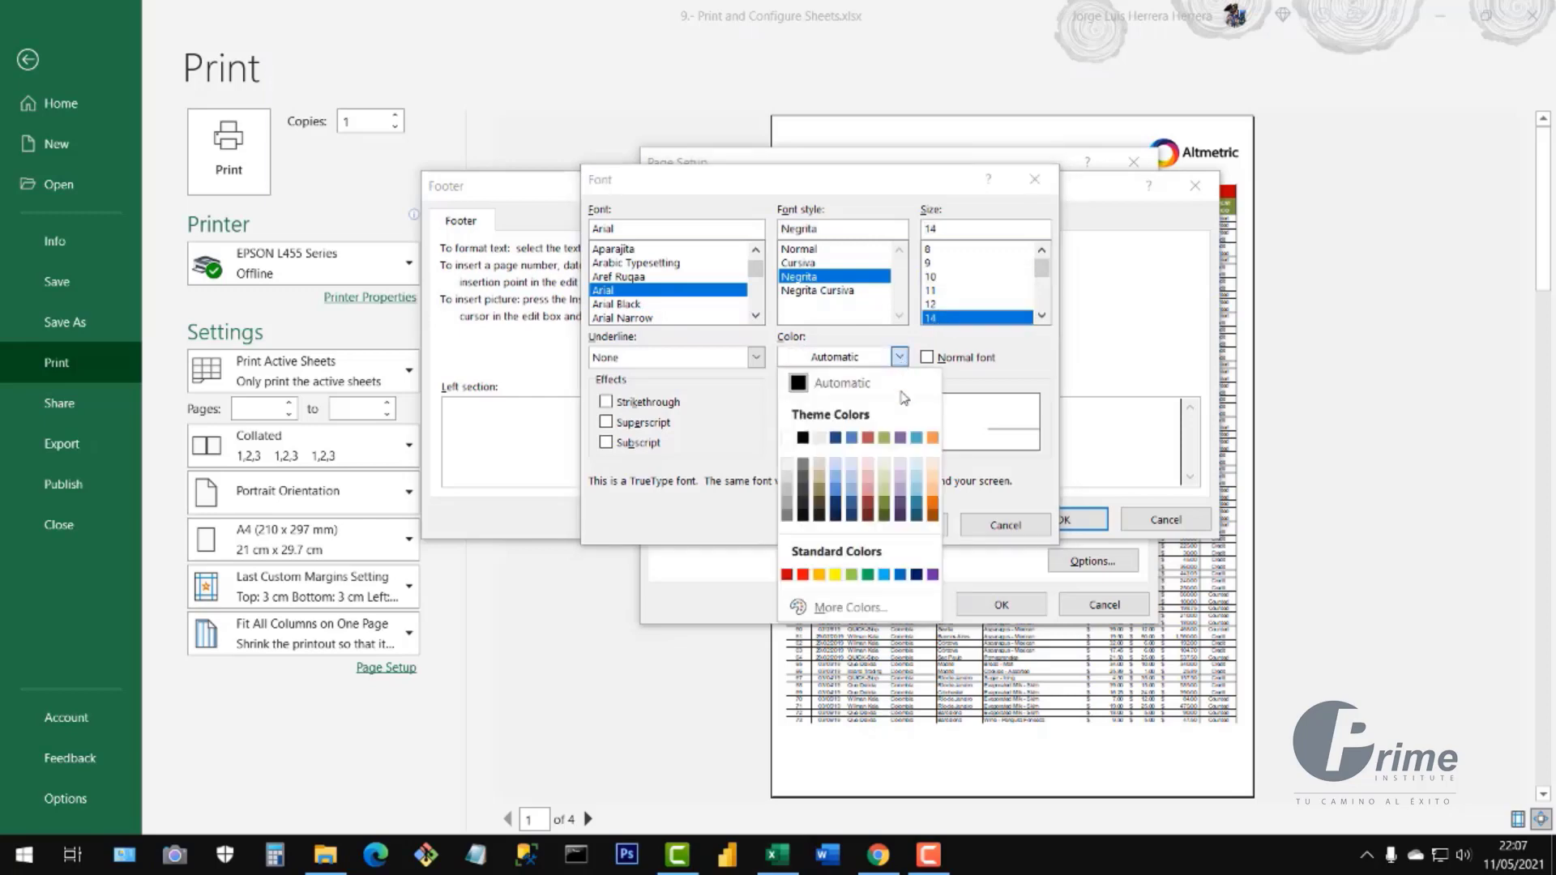
left_click(900, 575)
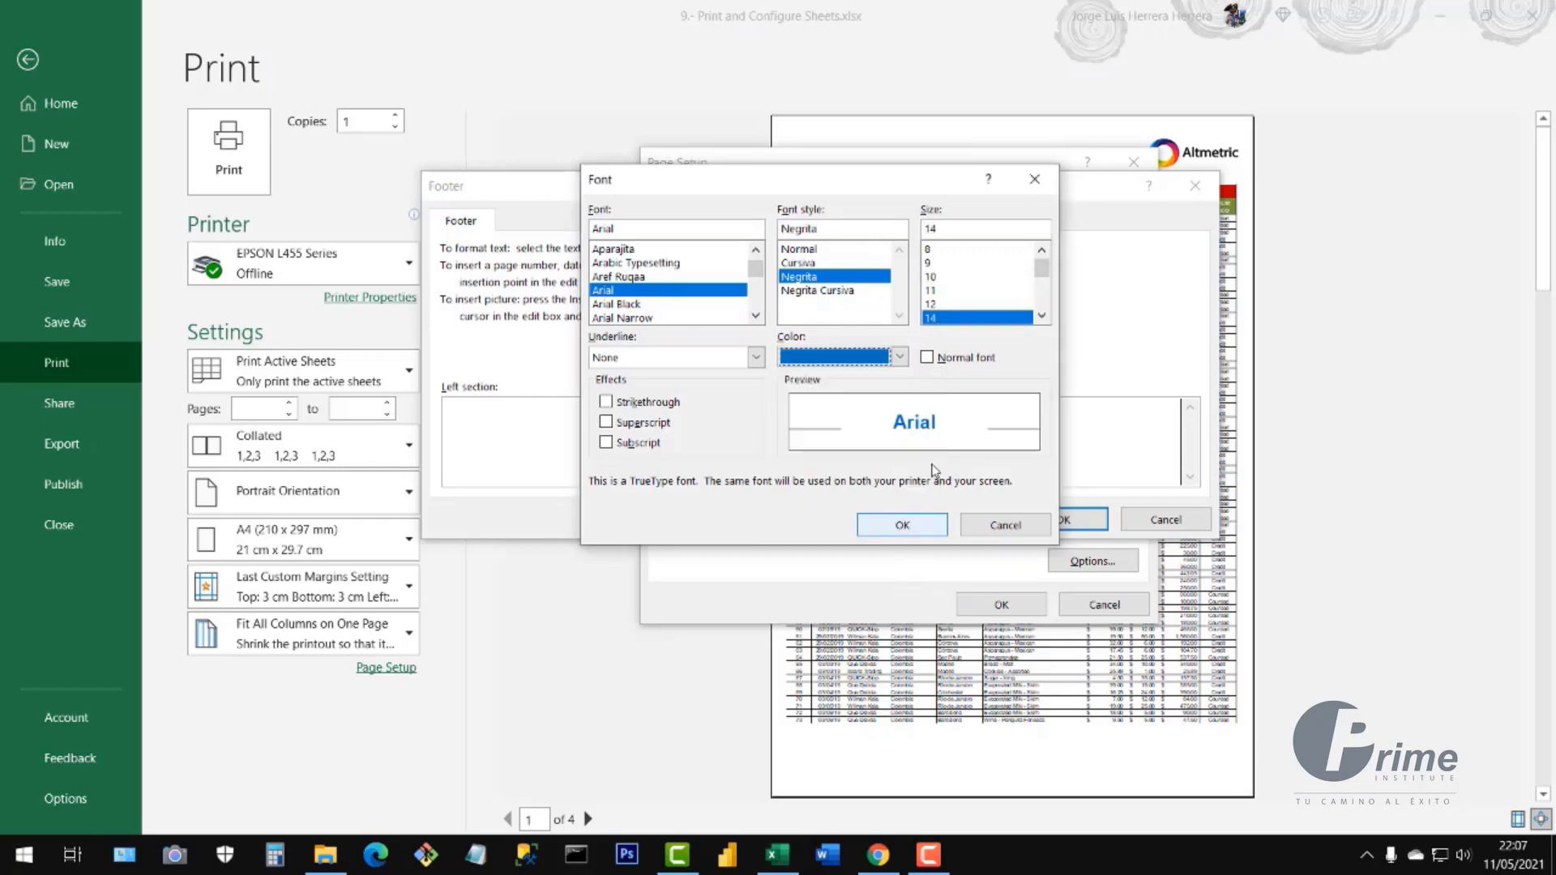
left_click(913, 534)
left_click(1061, 520)
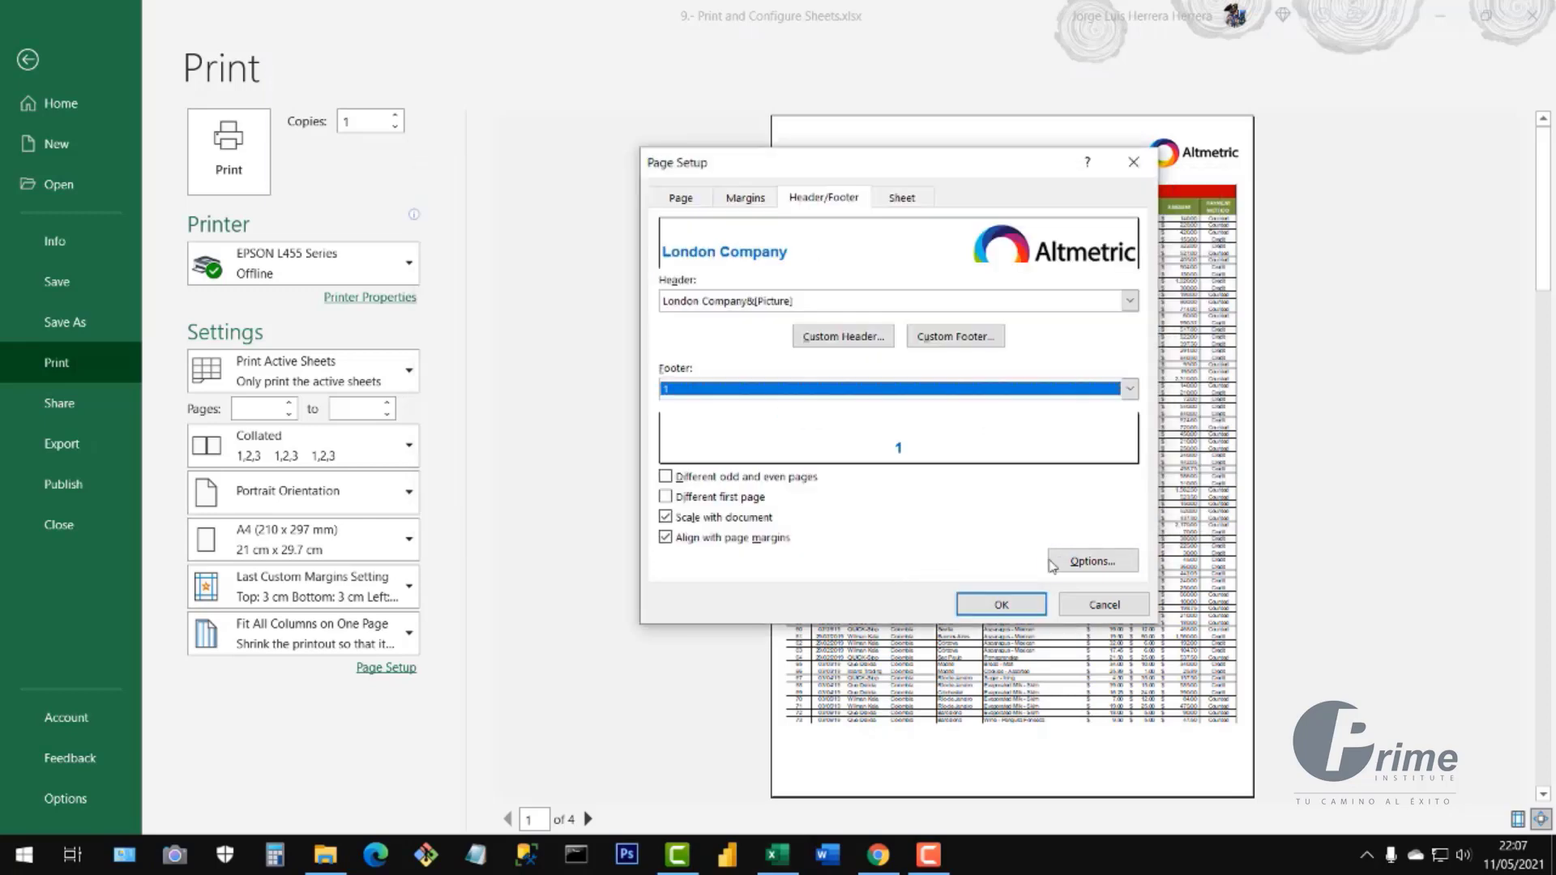
left_click(1002, 604)
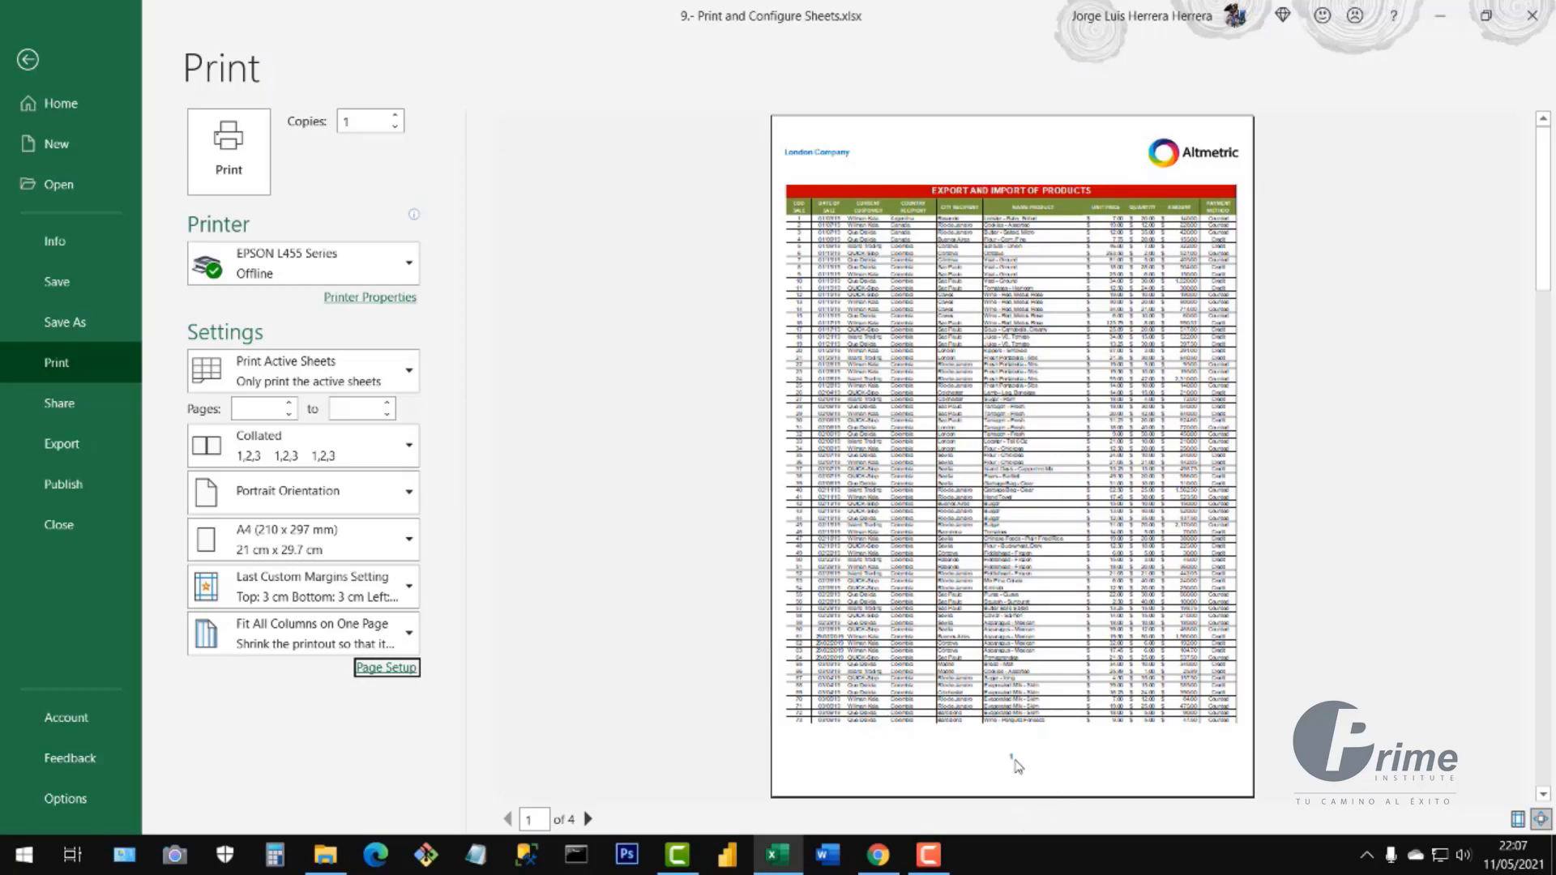
- Page through the print preview to the last page to check the footer's page numbers
left_click(589, 819)
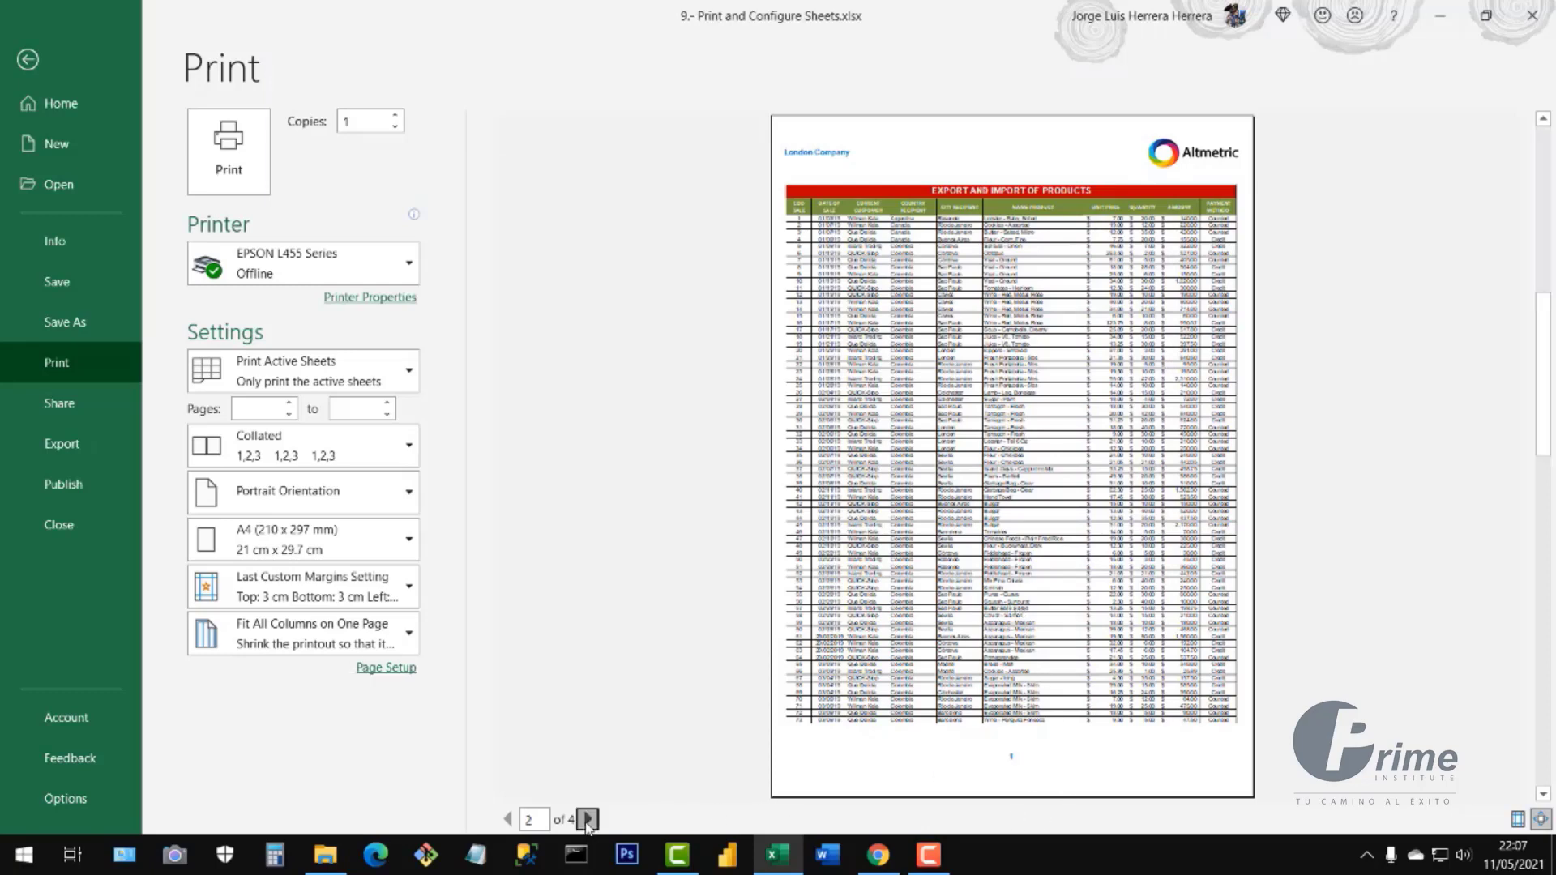
left_click(589, 819)
left_click(588, 819)
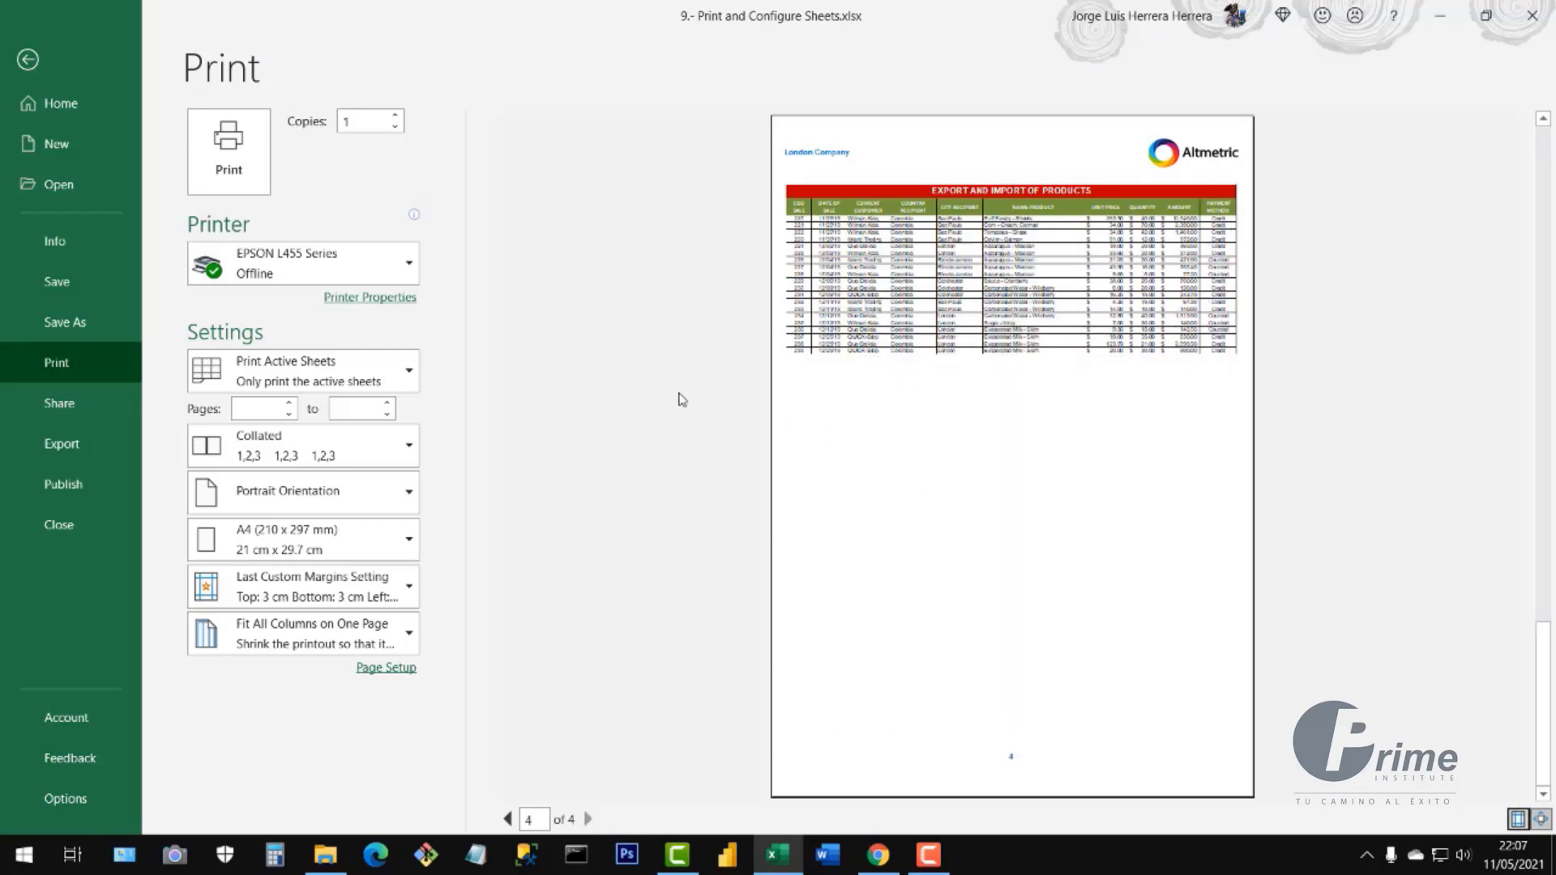
- Add a slash and the total number of pages field after the page number in the footer's center section, and apply the page setup
left_click(389, 671)
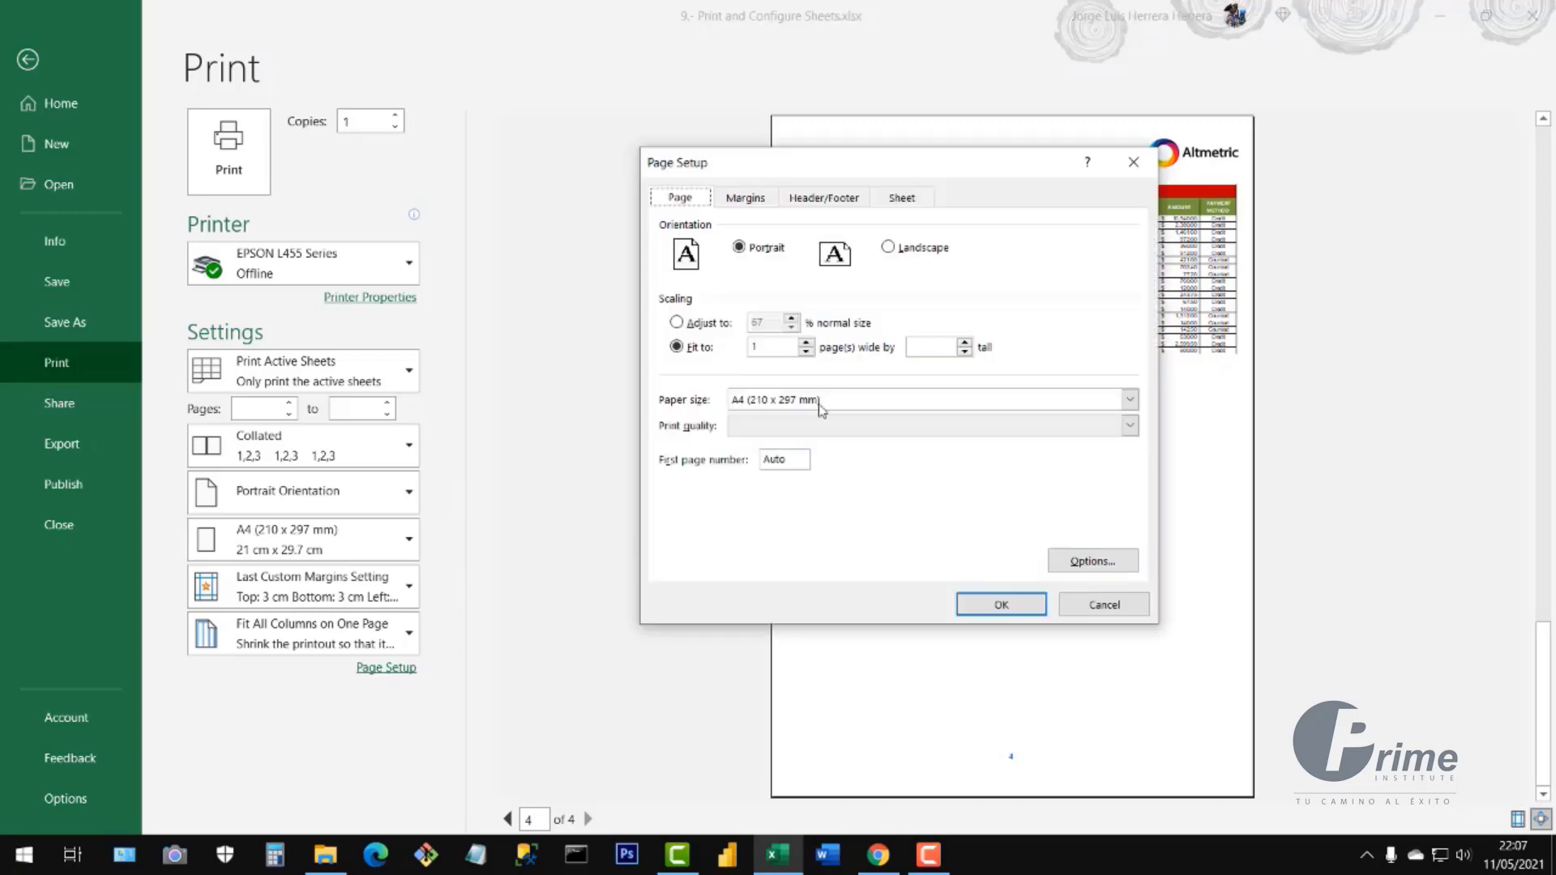
left_click(821, 199)
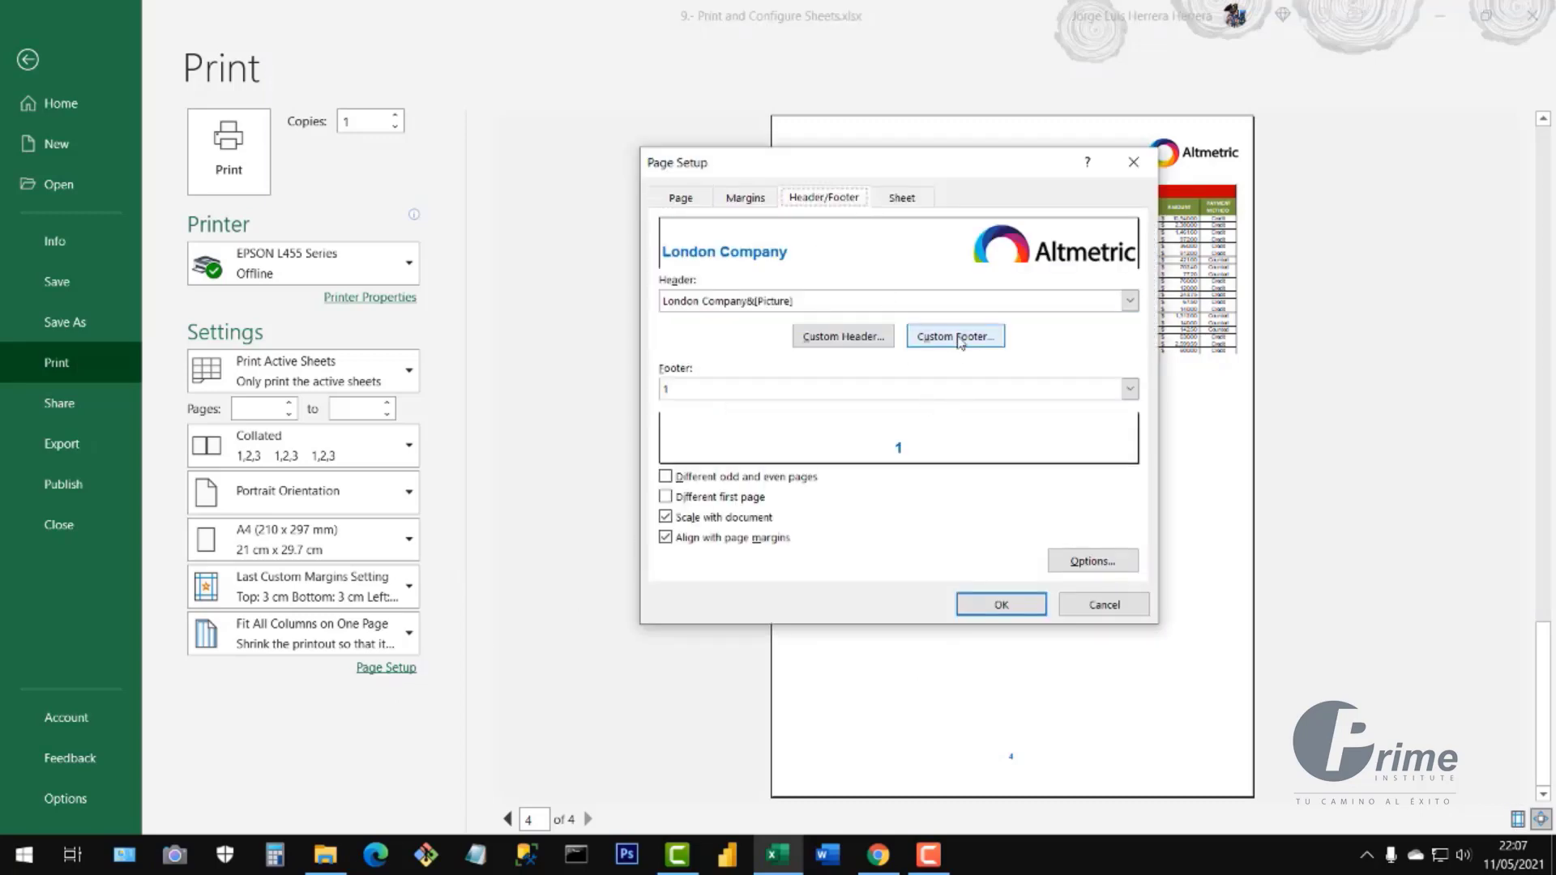
left_click(957, 336)
left_click(932, 441)
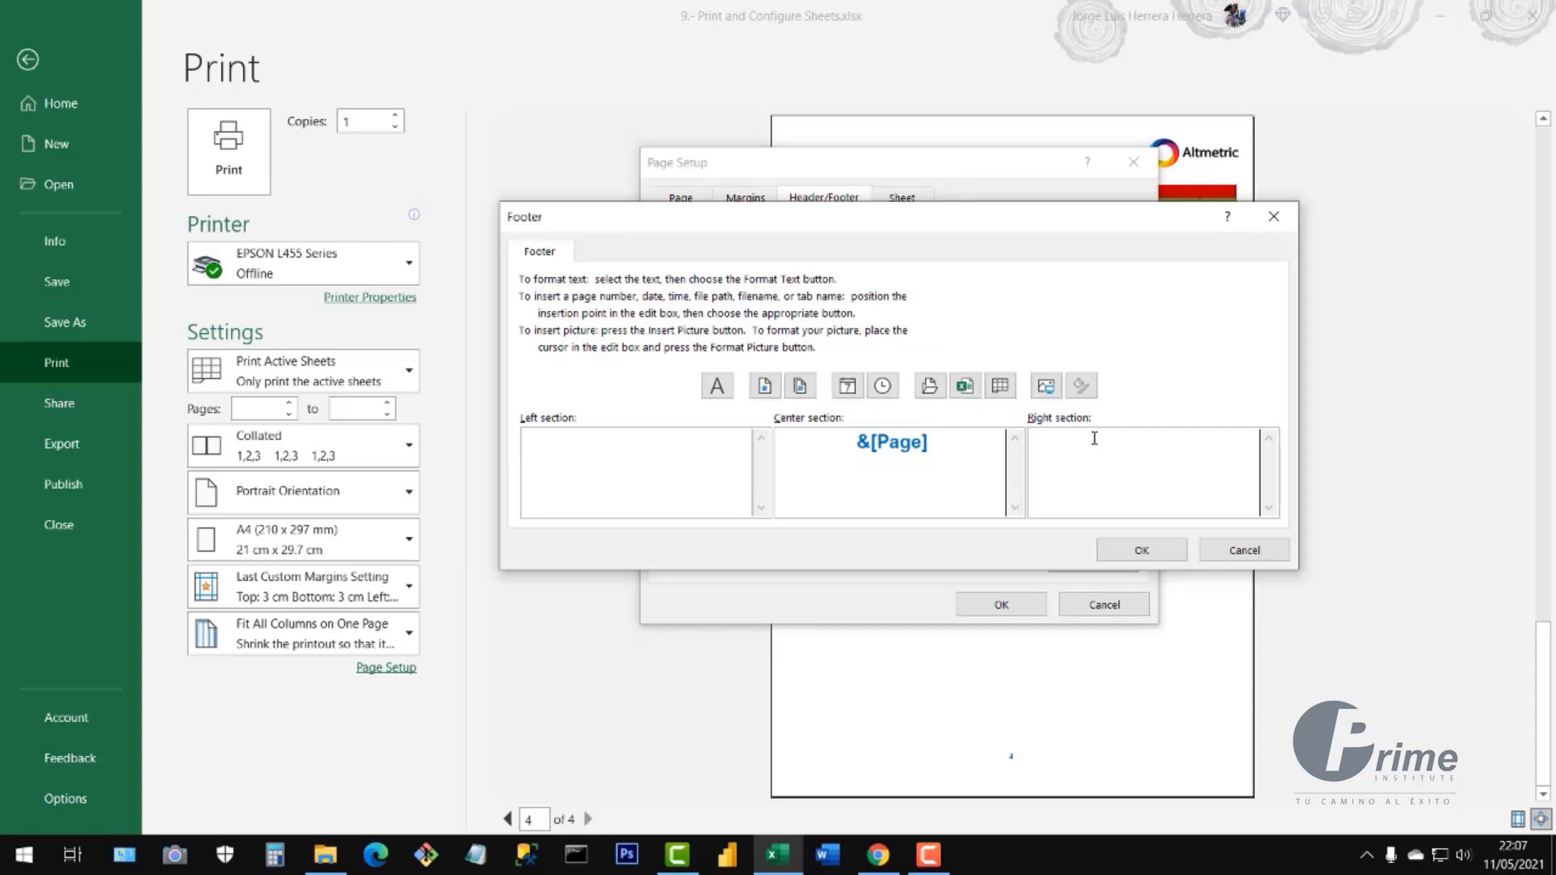
type("/")
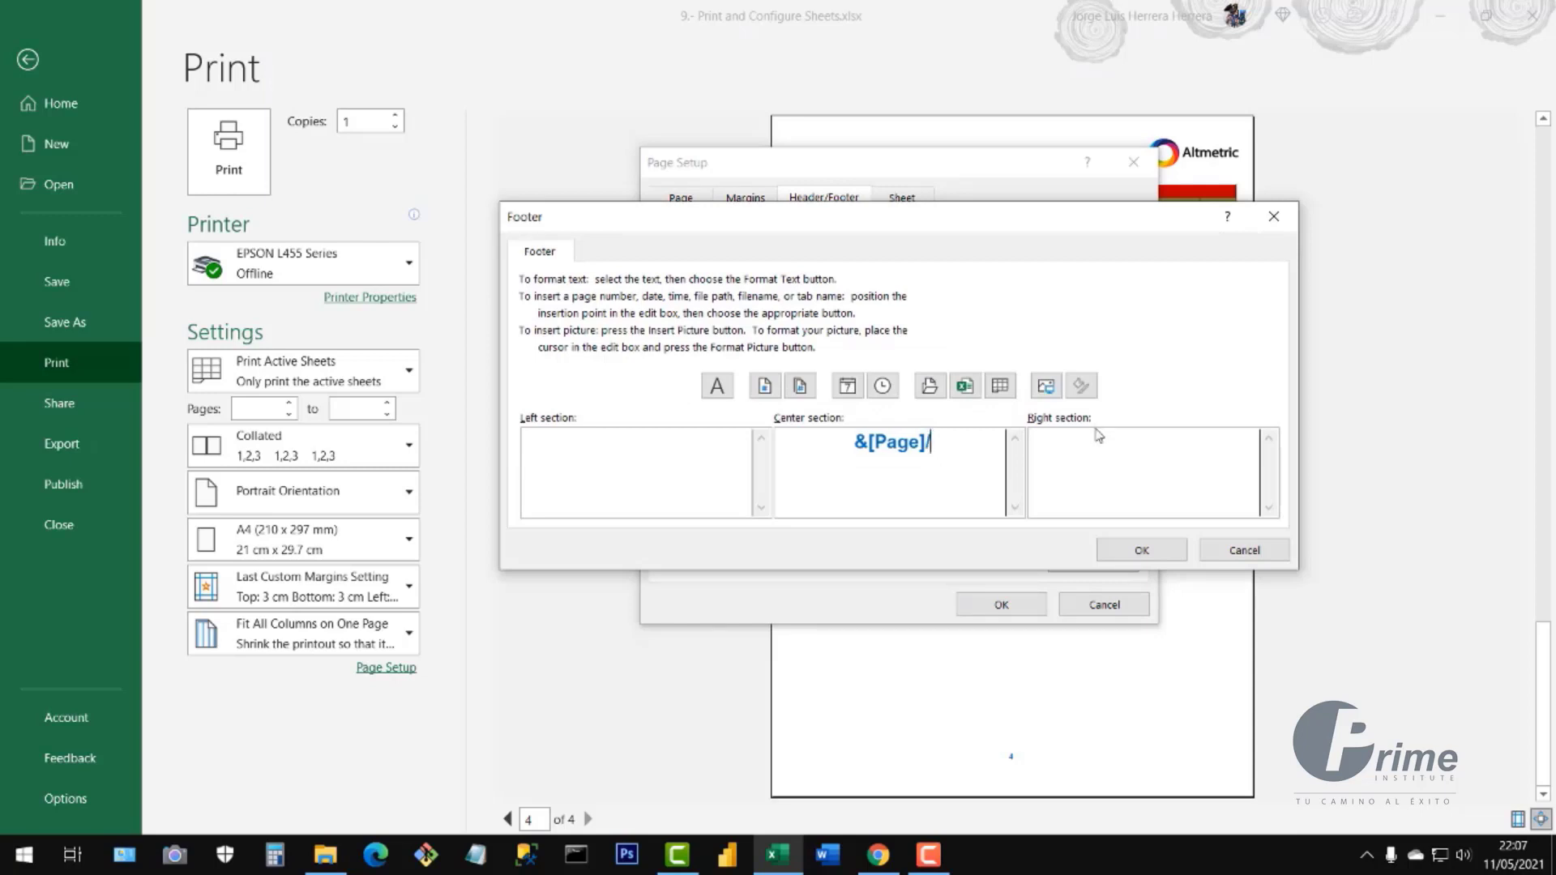
left_click(801, 388)
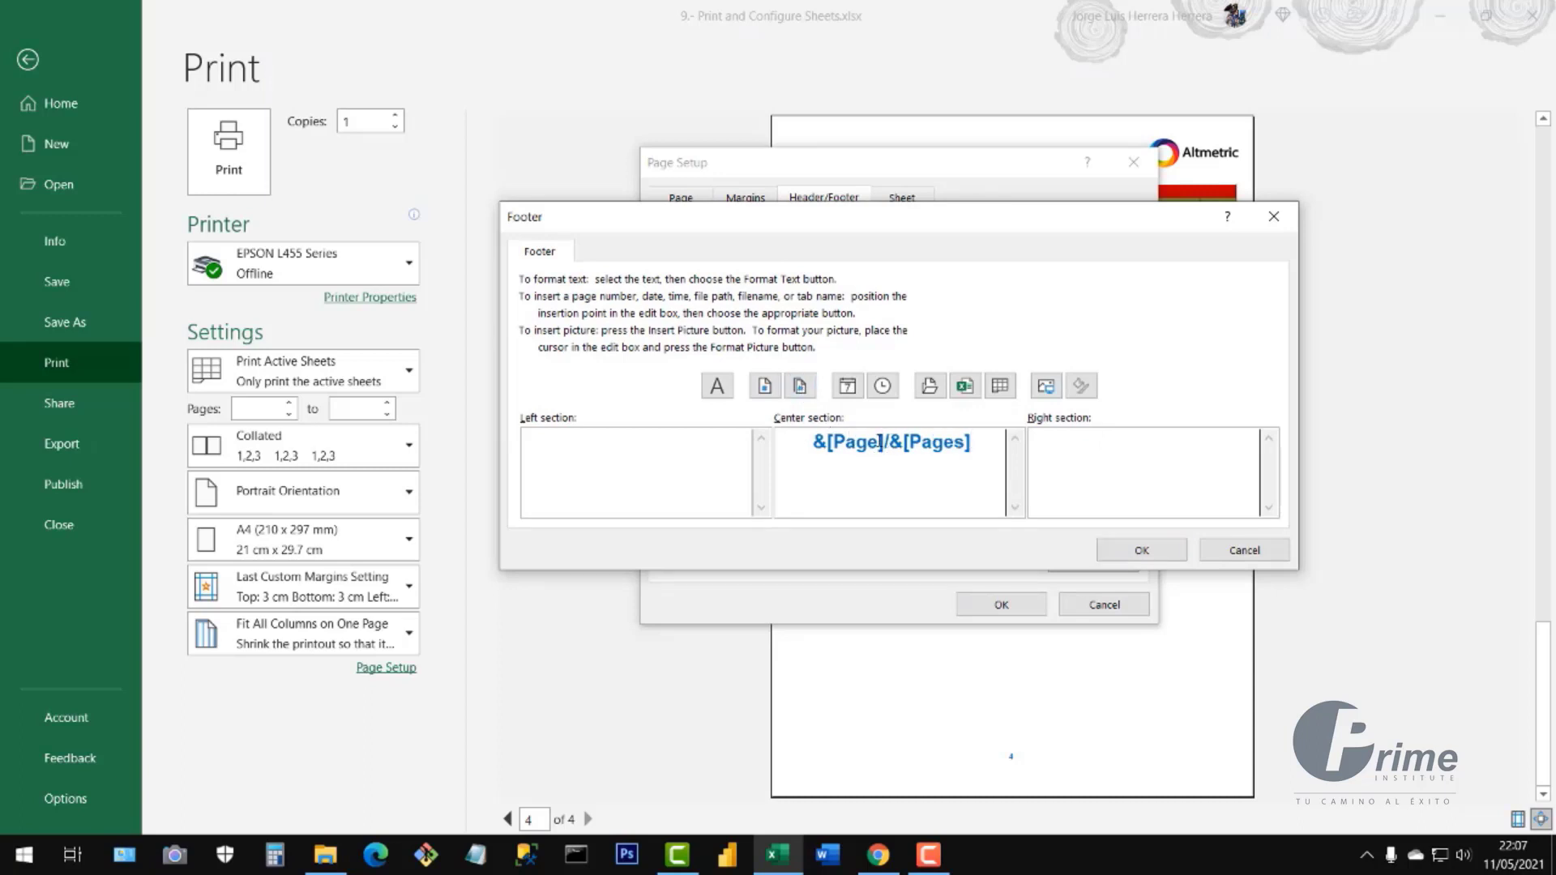
left_click_drag(881, 442, 833, 443)
left_click_drag(978, 443, 907, 443)
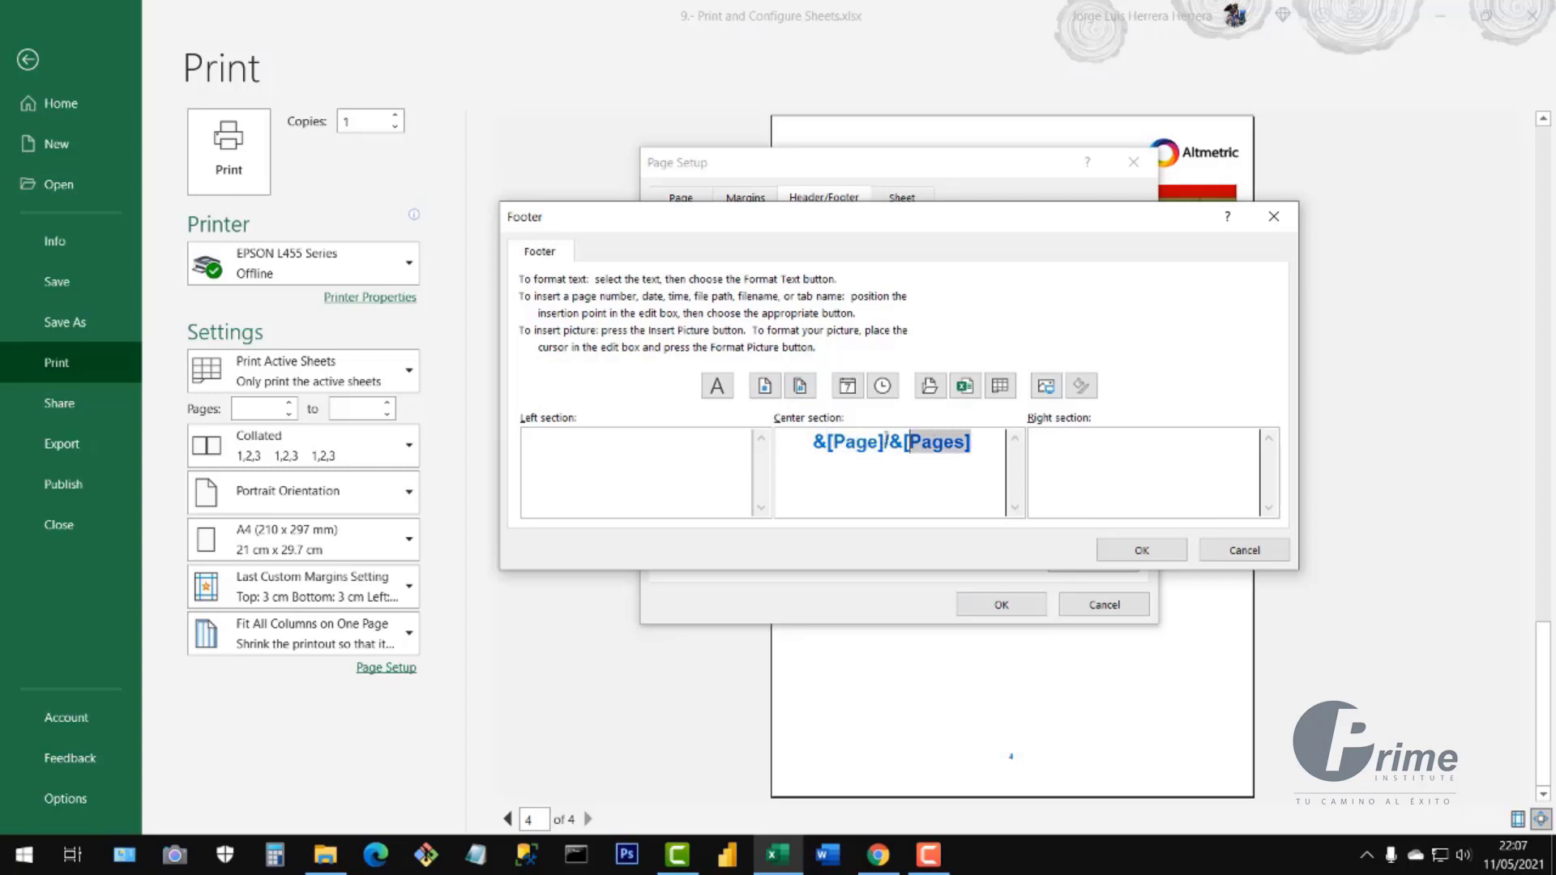
left_click(1139, 550)
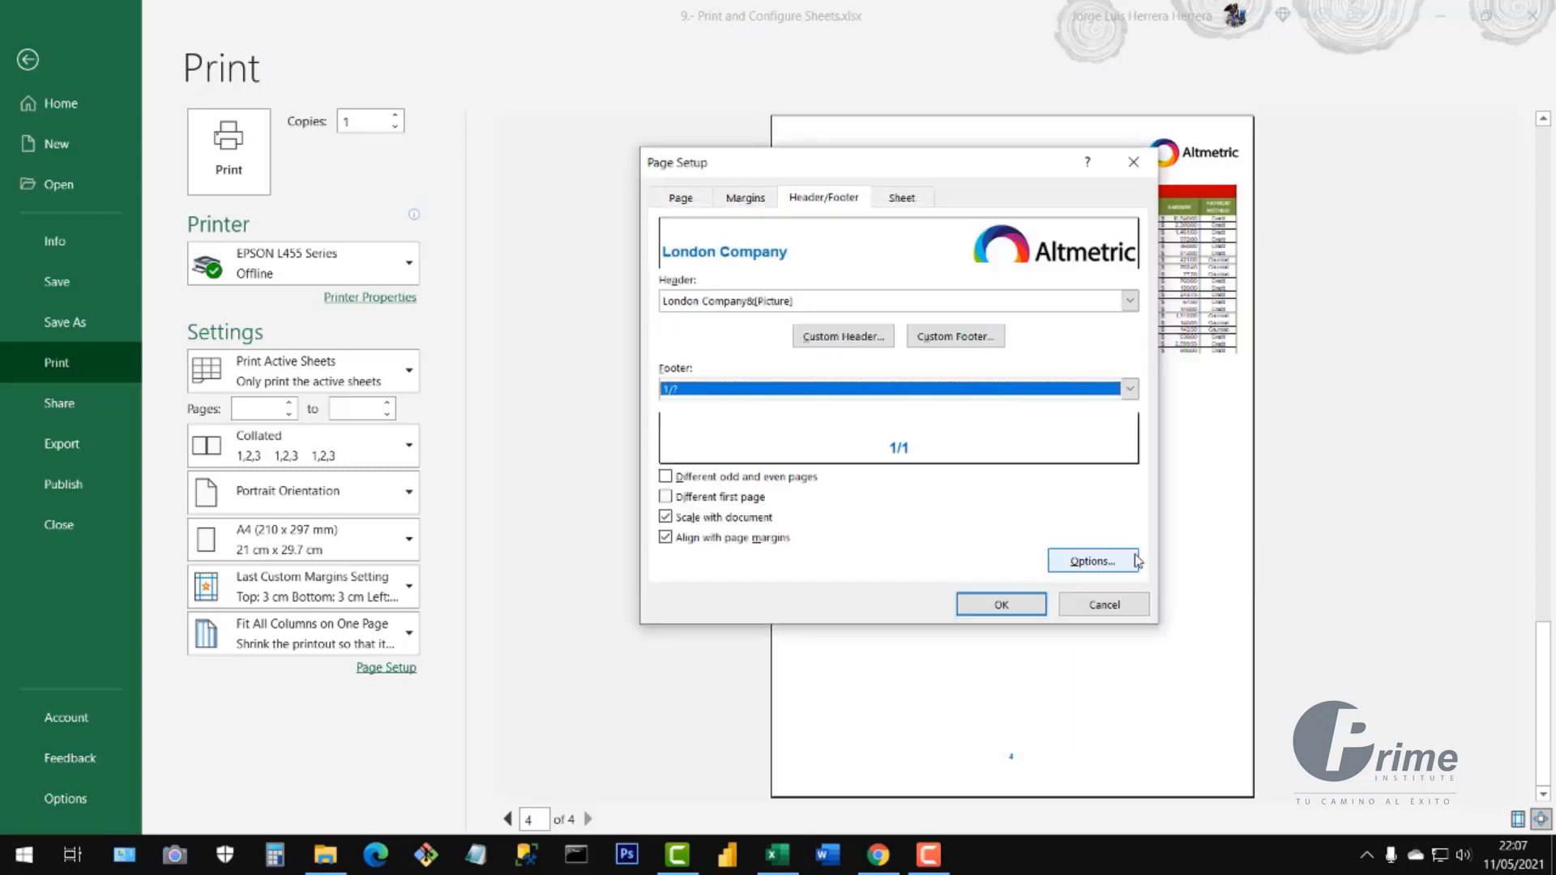
left_click(1002, 605)
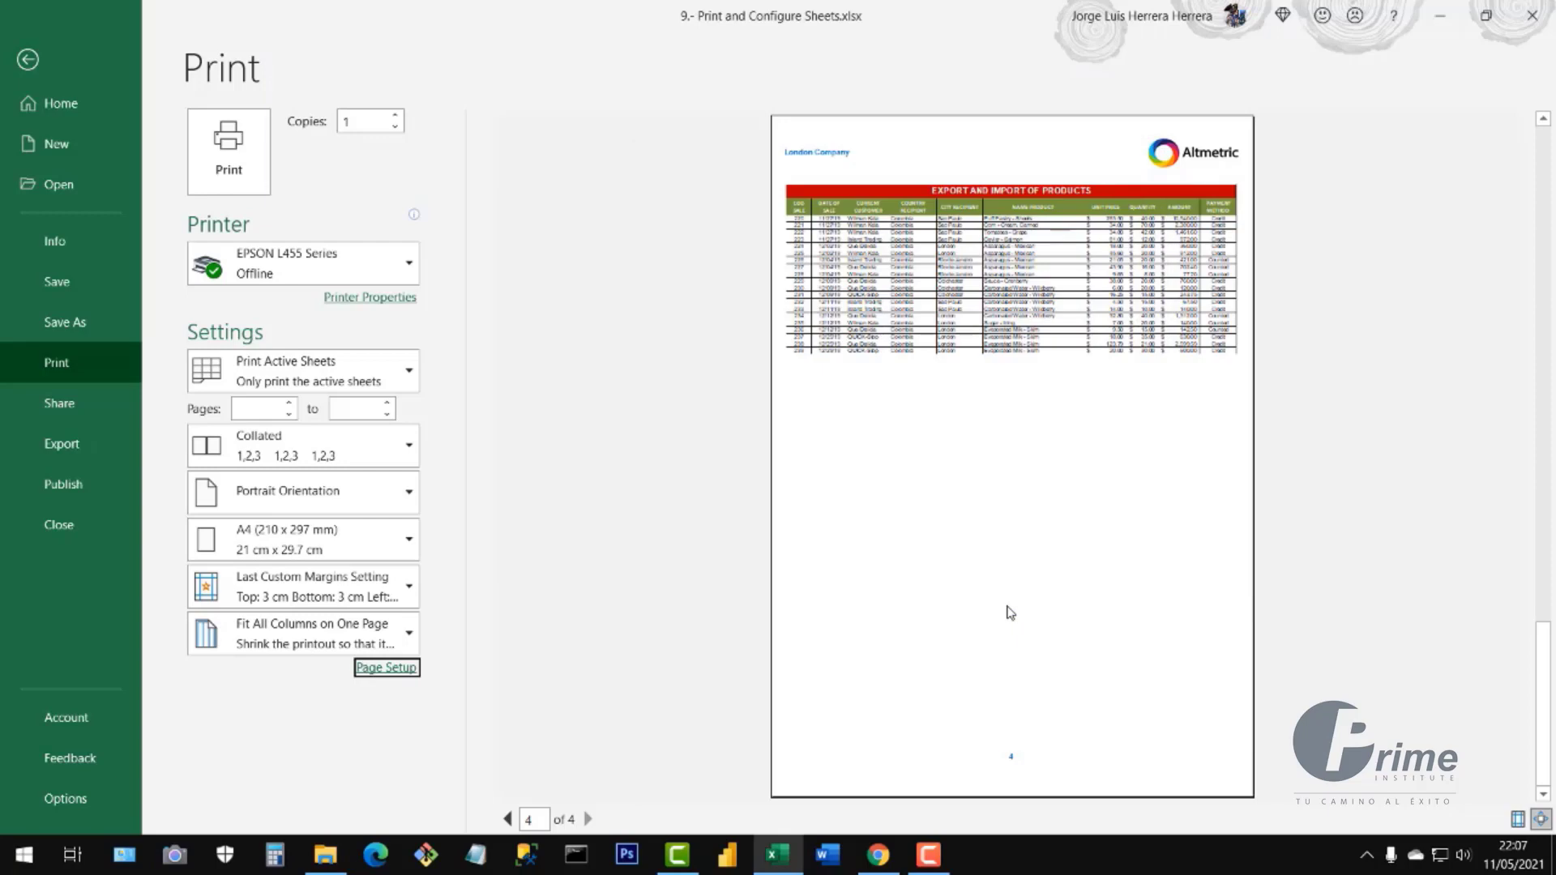
- Page through the print preview in both directions to check the footer's page numbering on every page
left_click(508, 819)
left_click(509, 819)
left_click(508, 820)
left_click(512, 820)
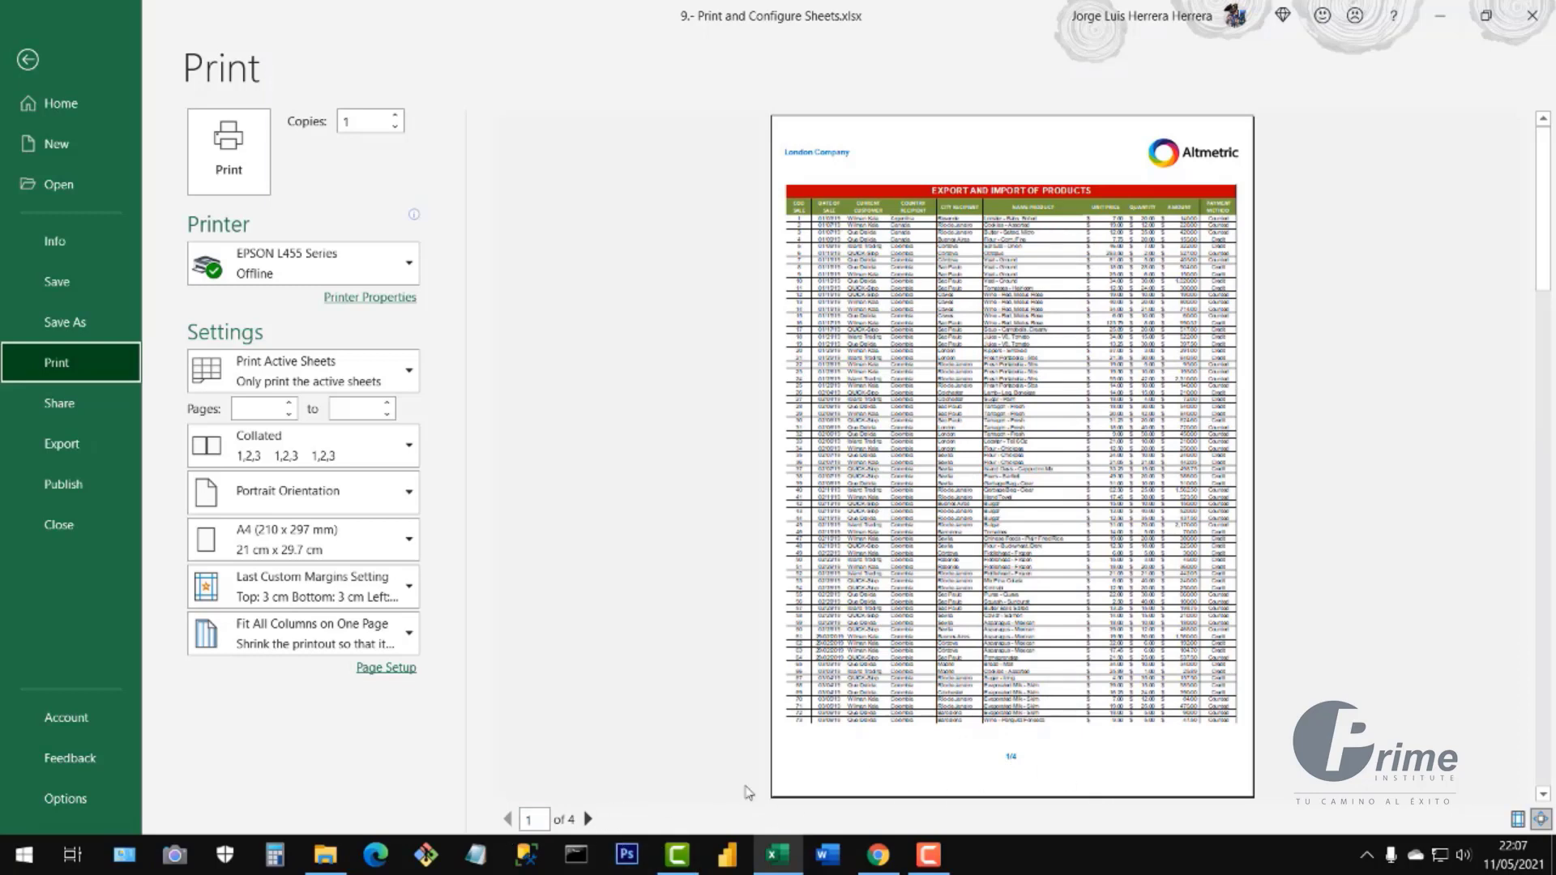
left_click(589, 820)
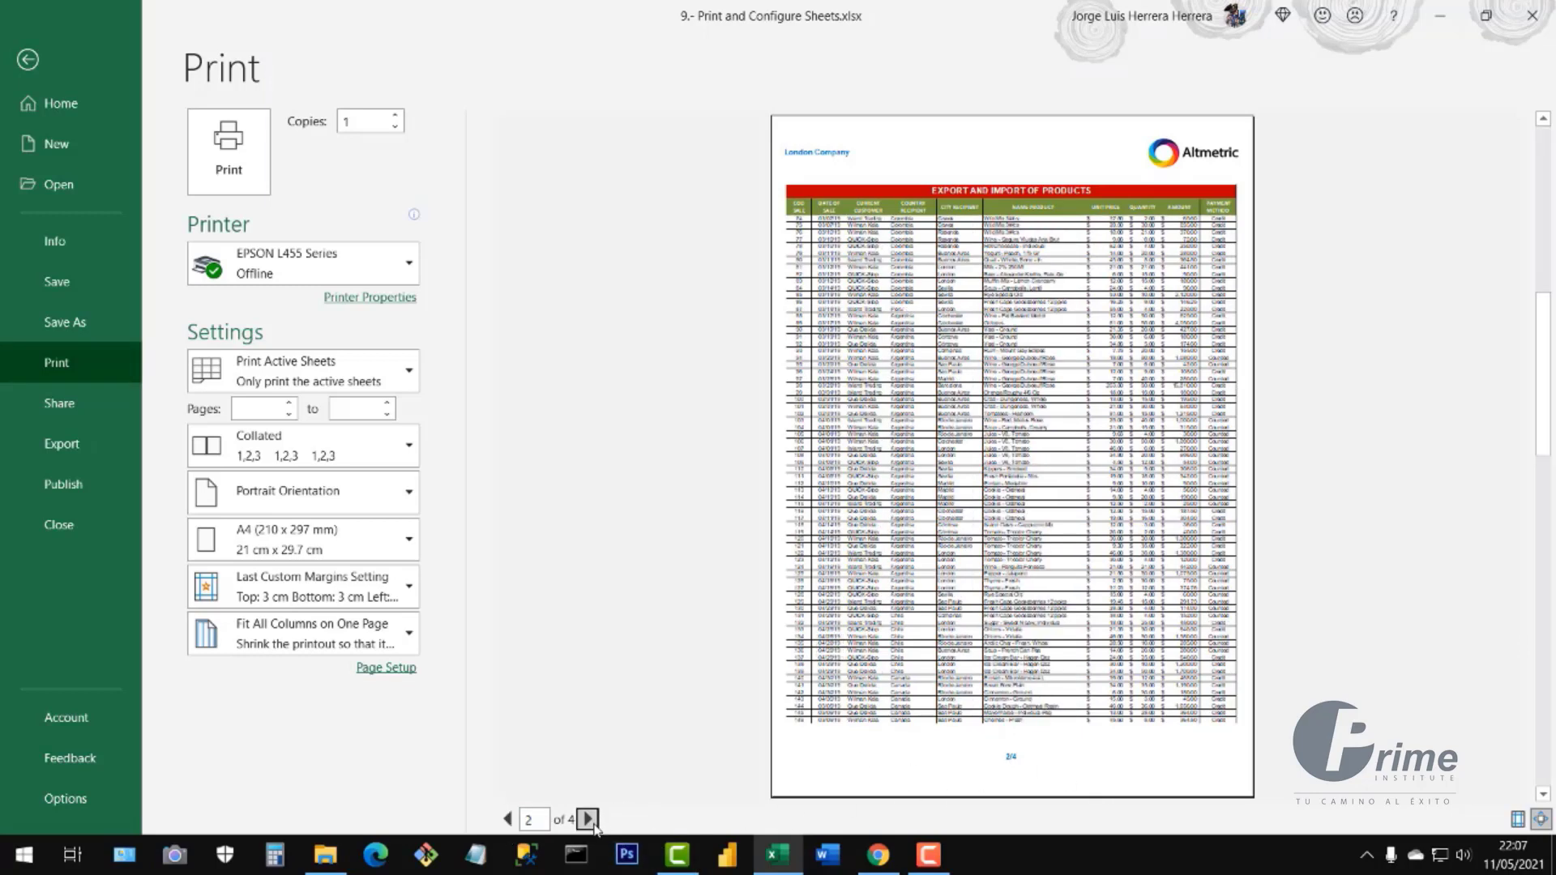
left_click(589, 820)
left_click(589, 819)
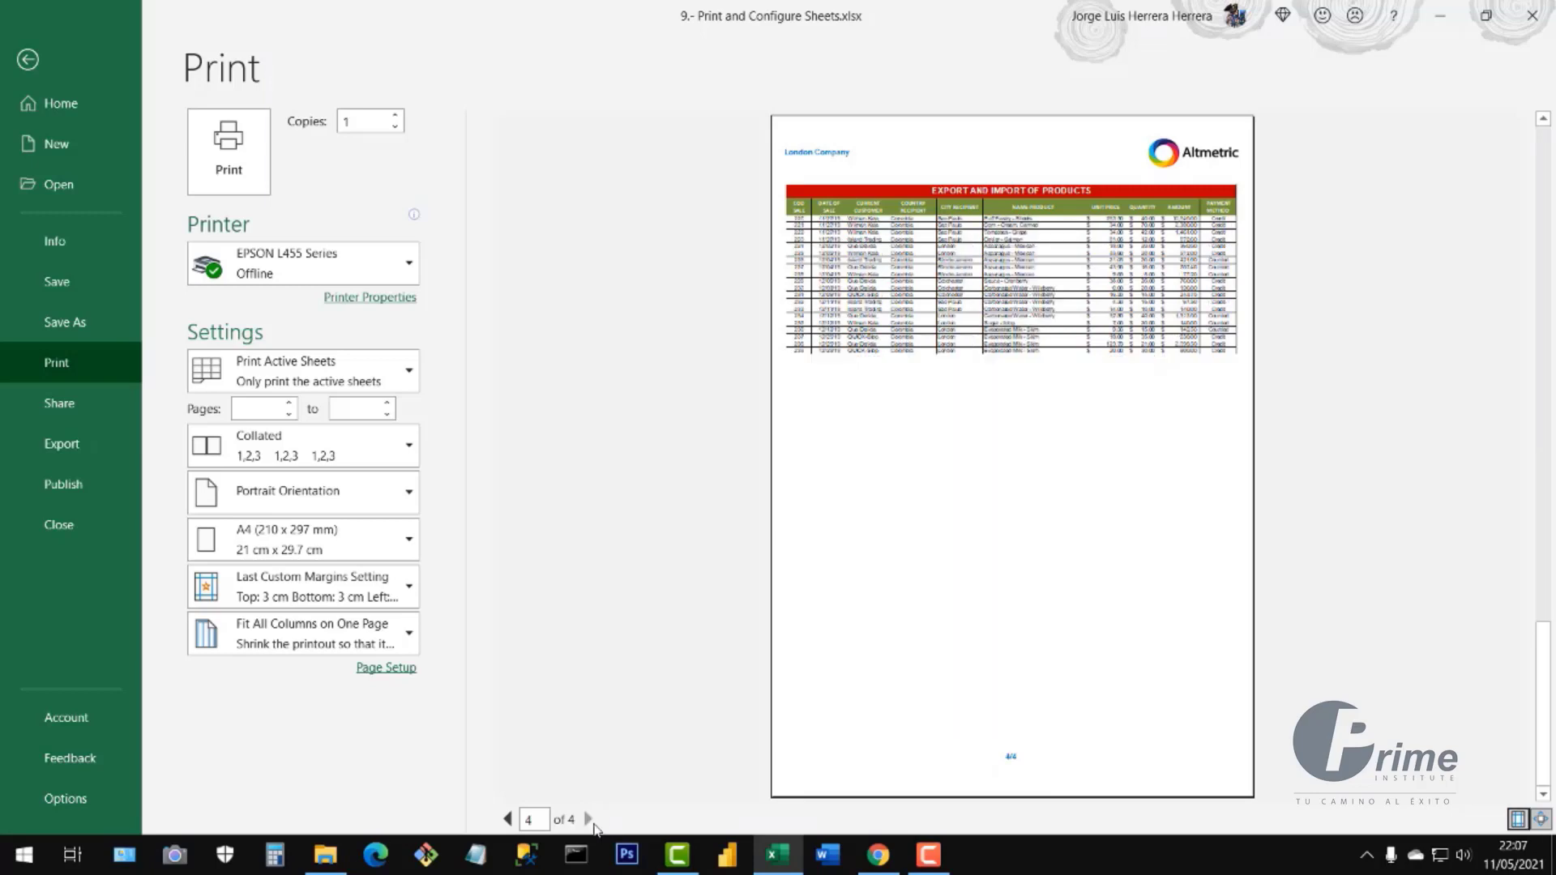
left_click(511, 821)
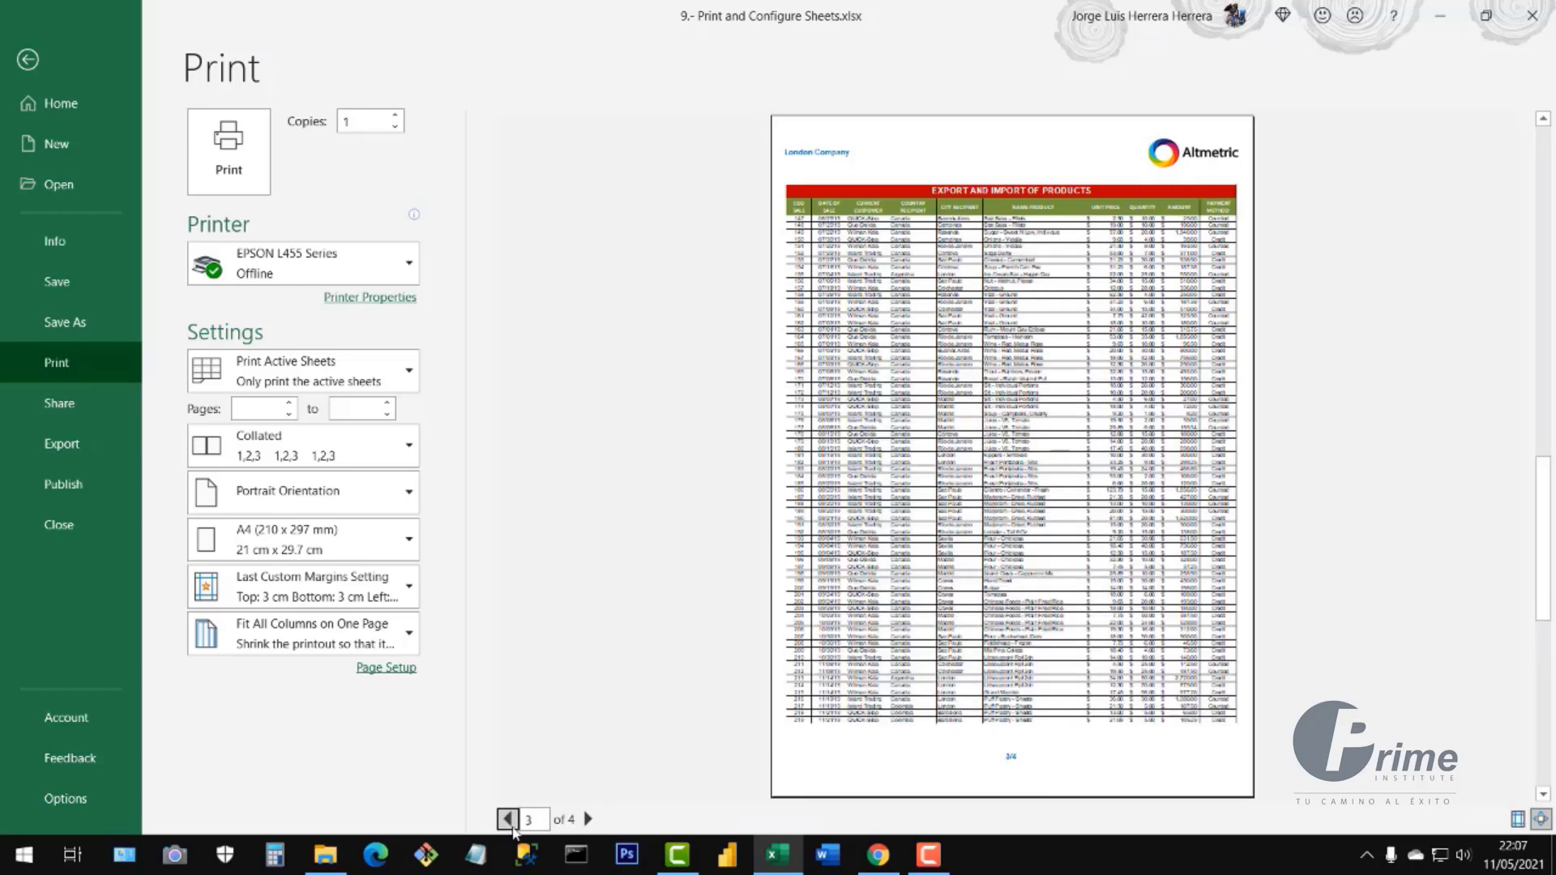
left_click(511, 821)
left_click(509, 820)
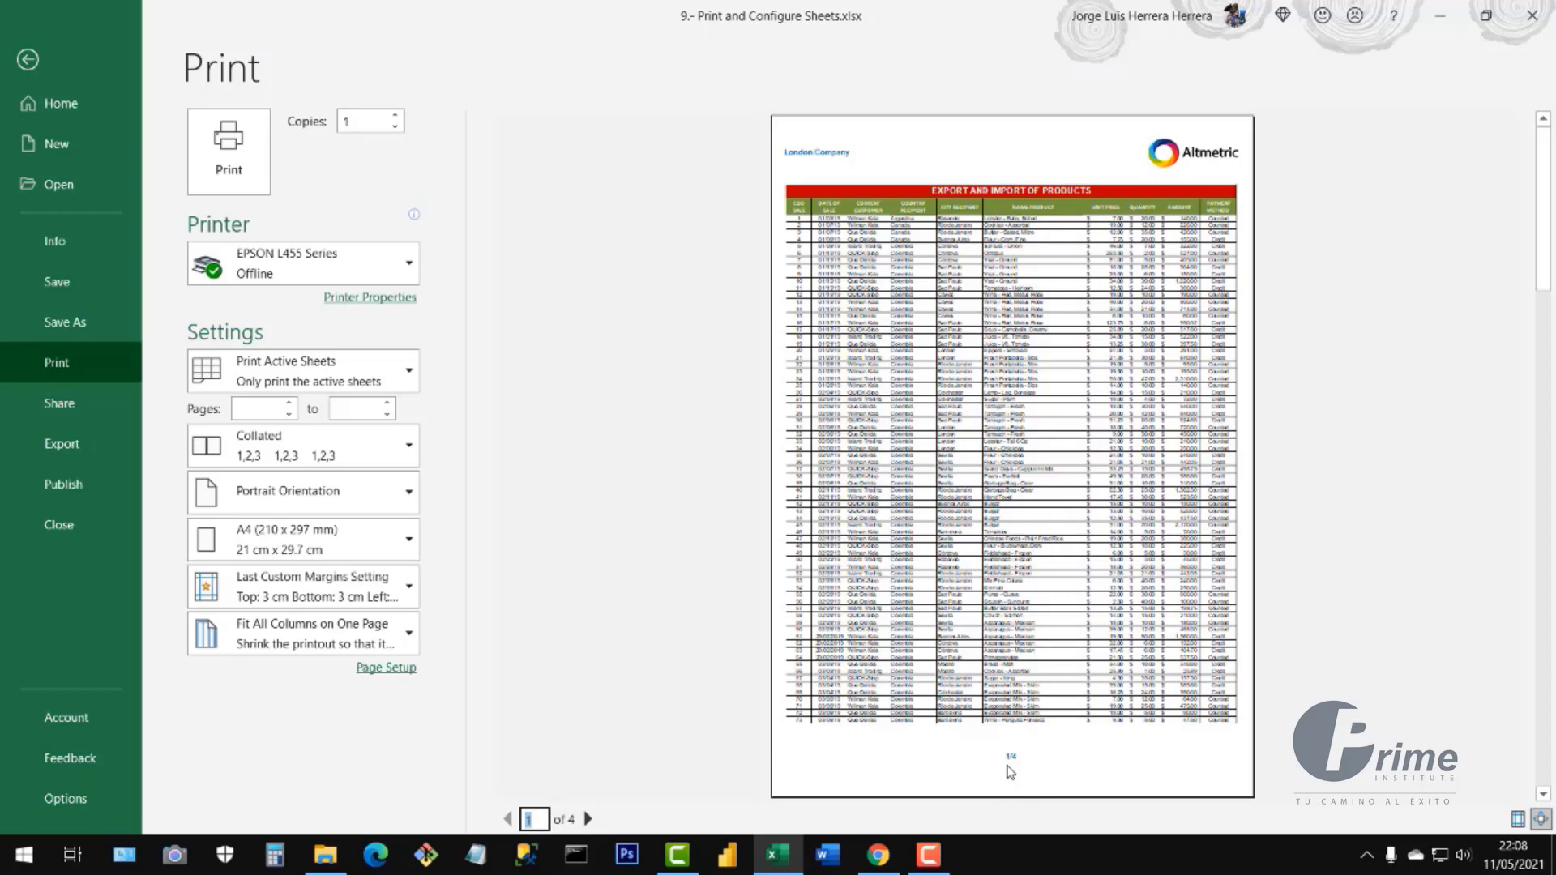
- Insert the date and time fields separated by a slash in the footer's left section, and apply the page setup
left_click(386, 669)
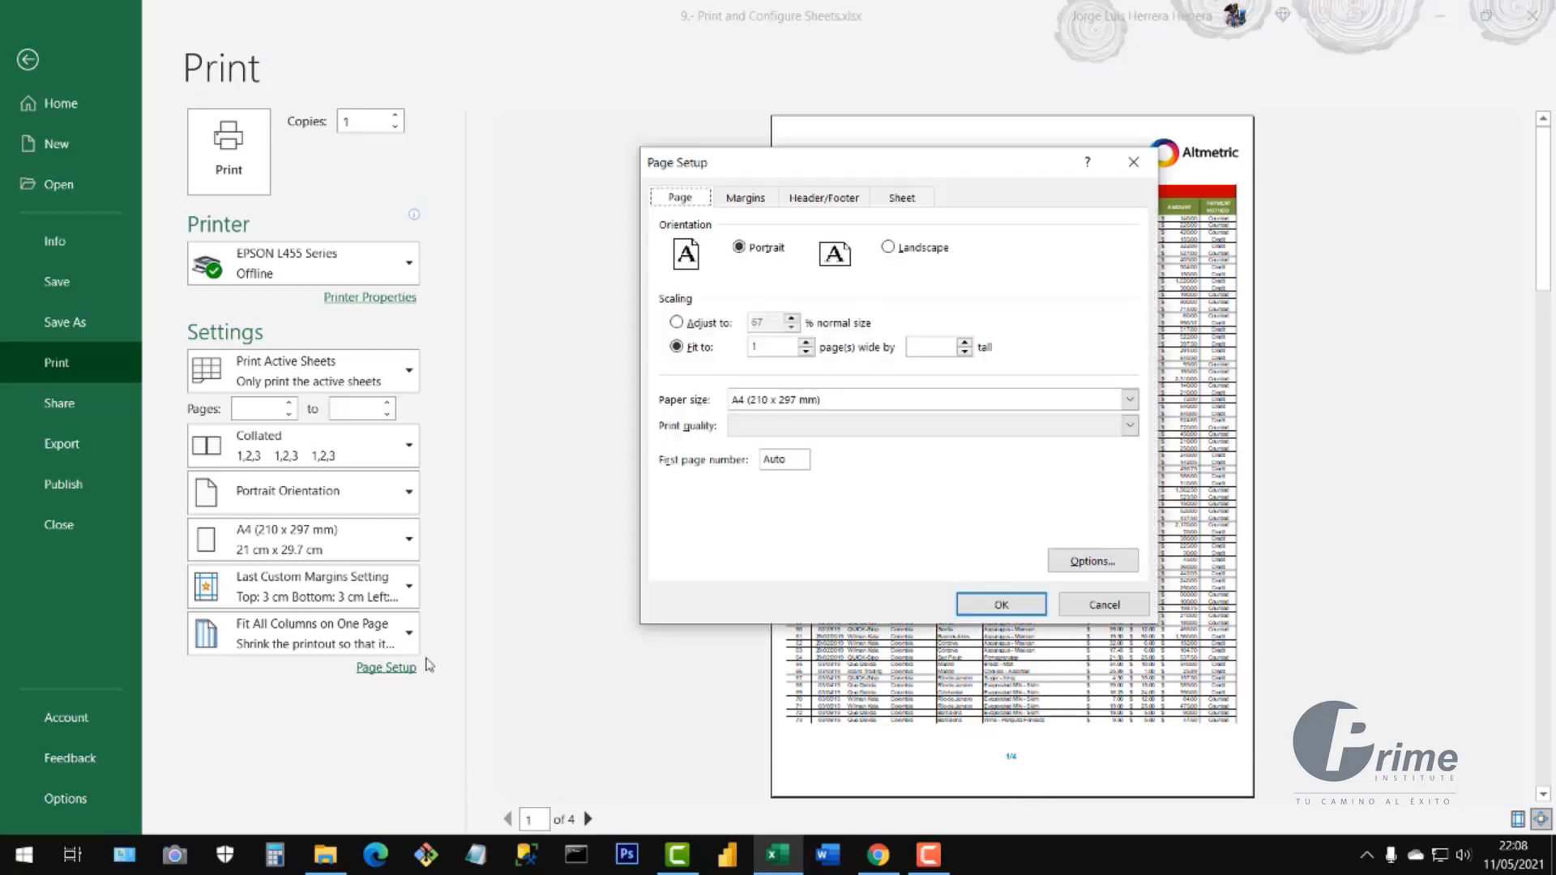
left_click(821, 202)
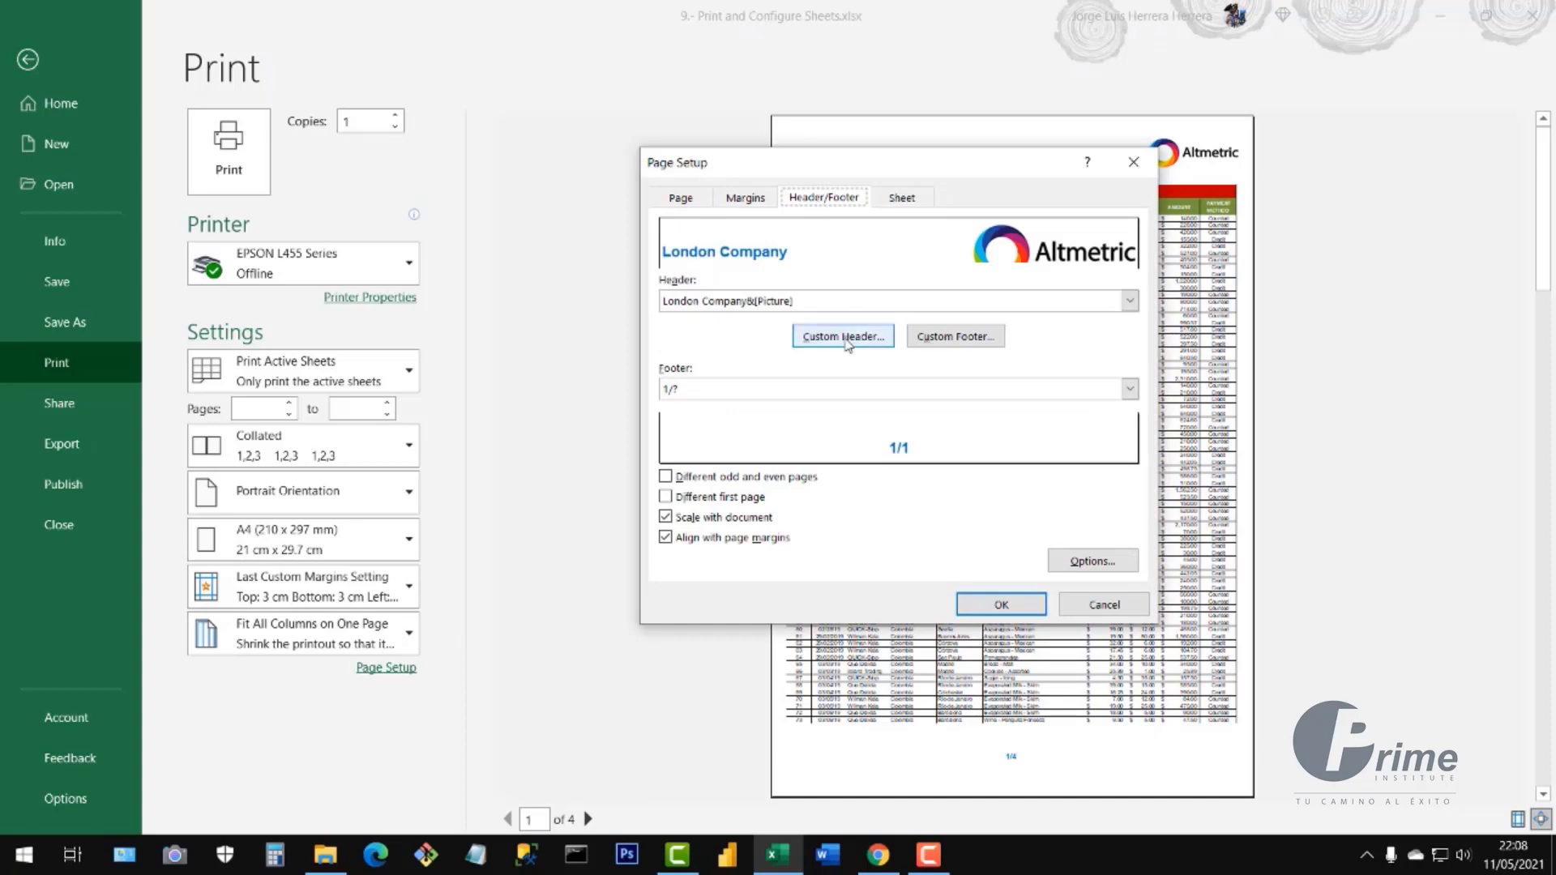
left_click(943, 344)
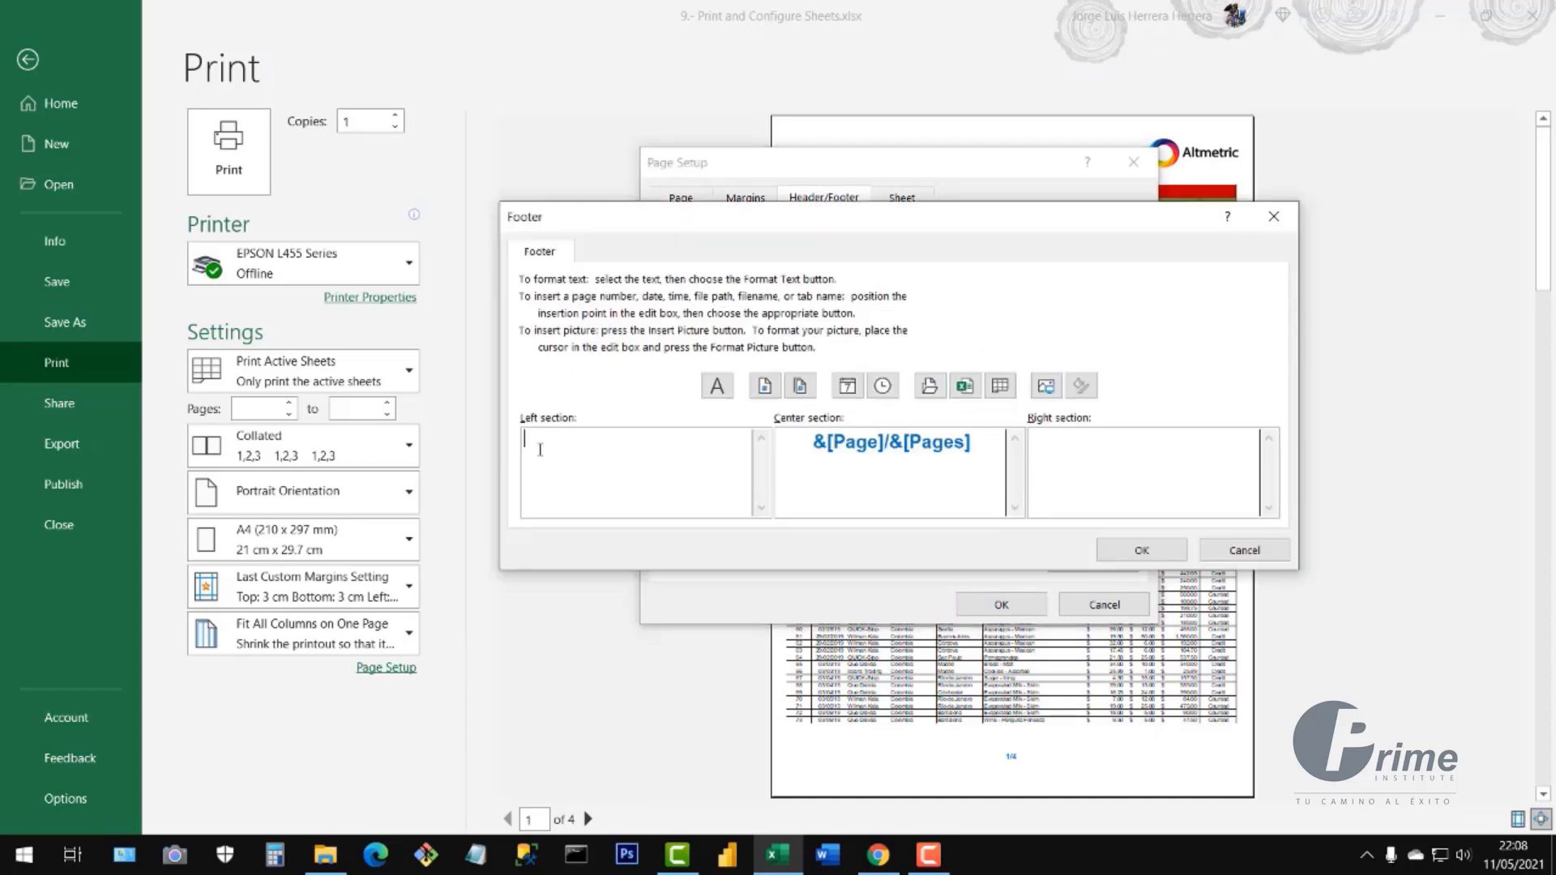
left_click(845, 387)
left_click_drag(581, 442, 520, 443)
left_click(586, 442)
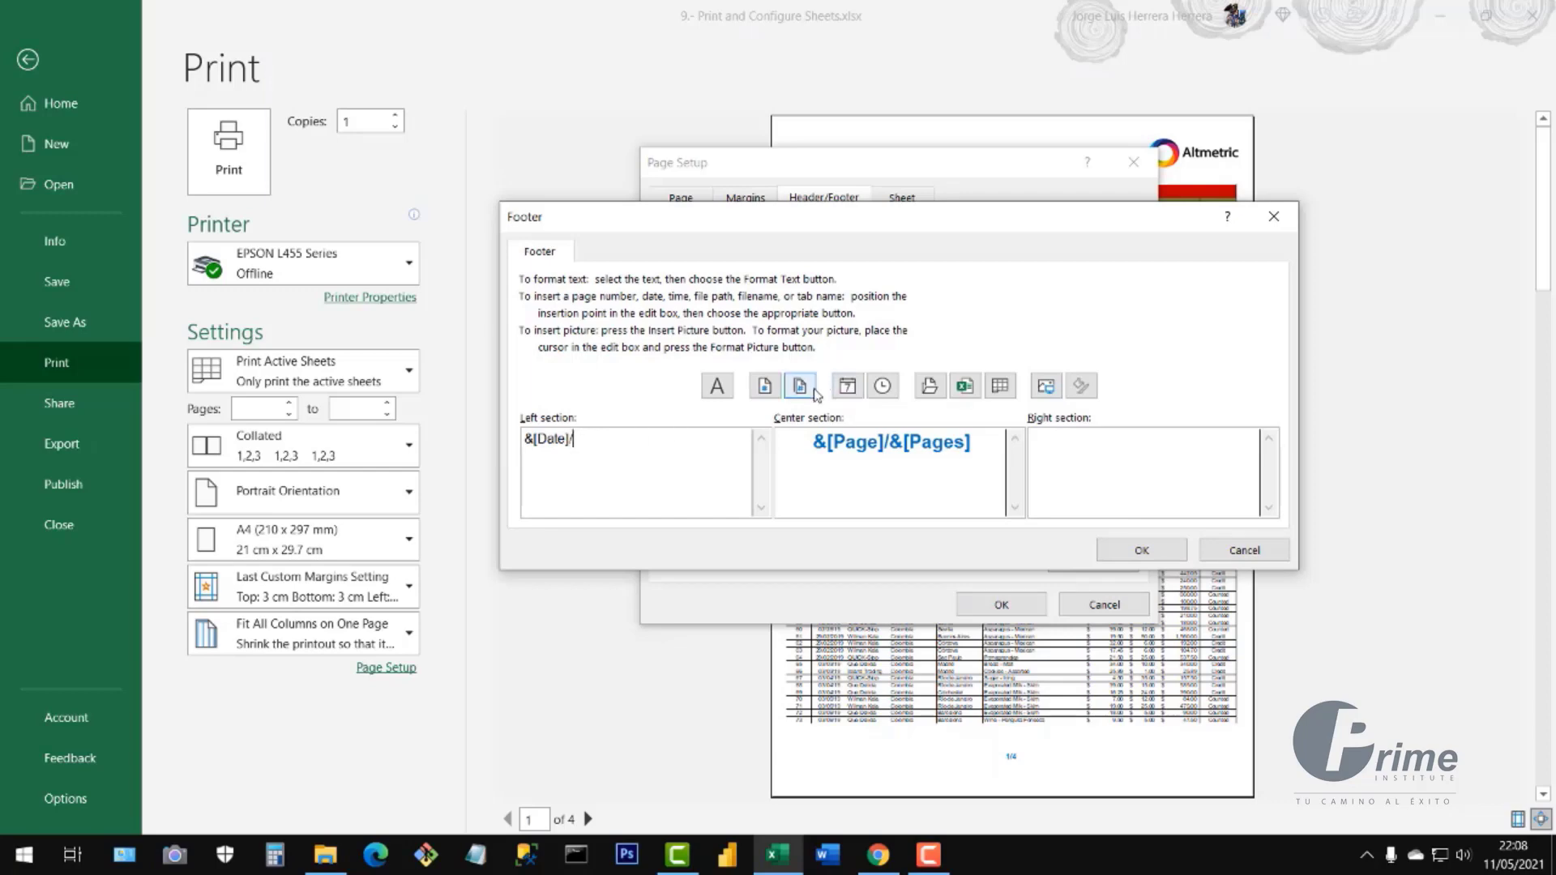
left_click(882, 386)
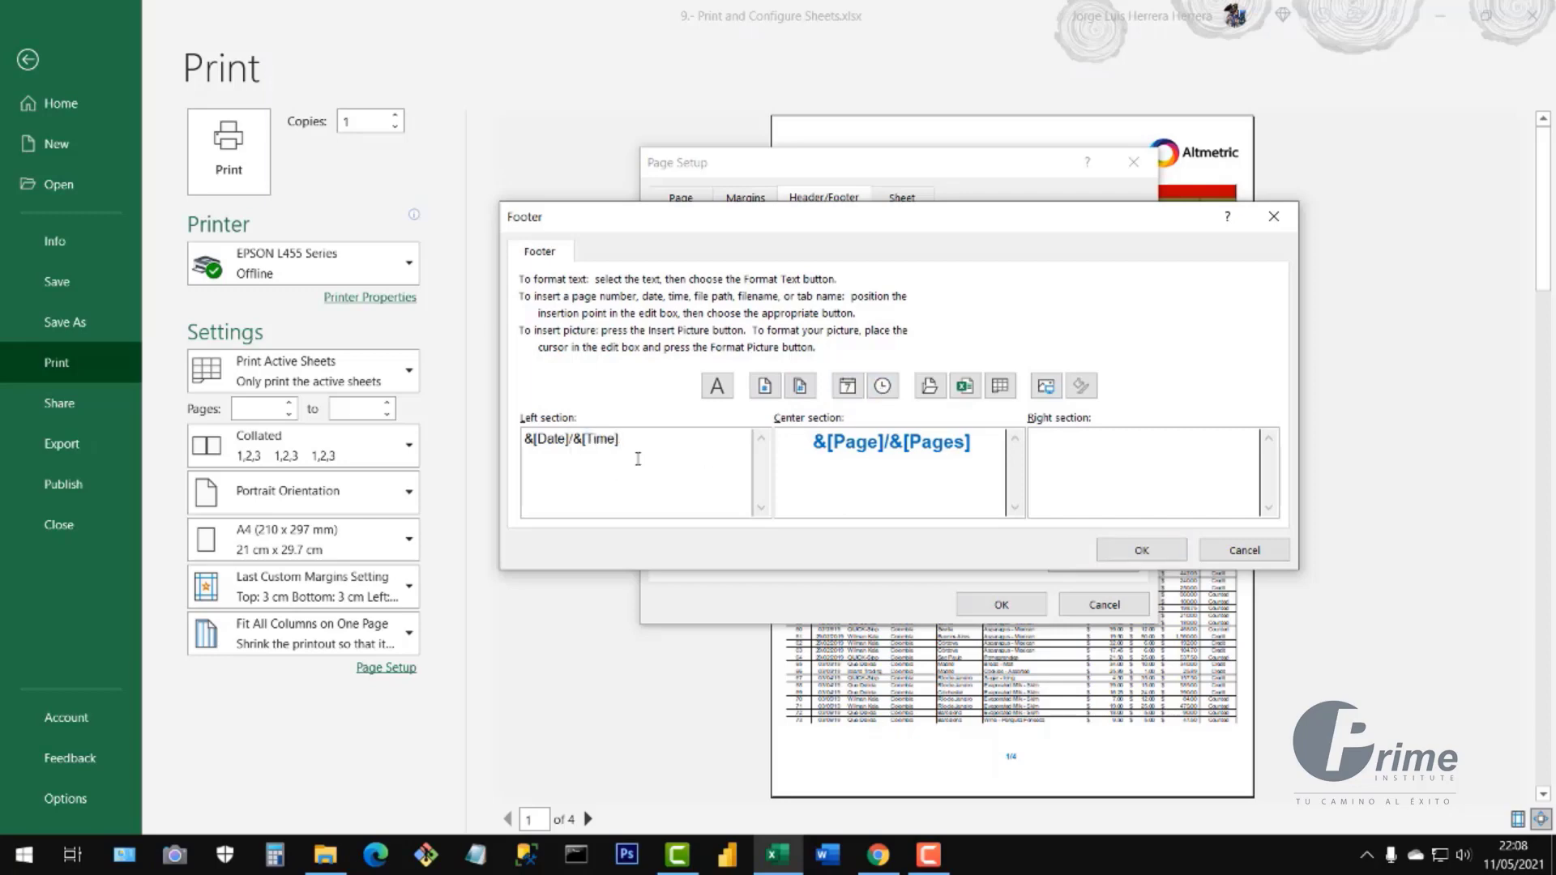
left_click(1115, 554)
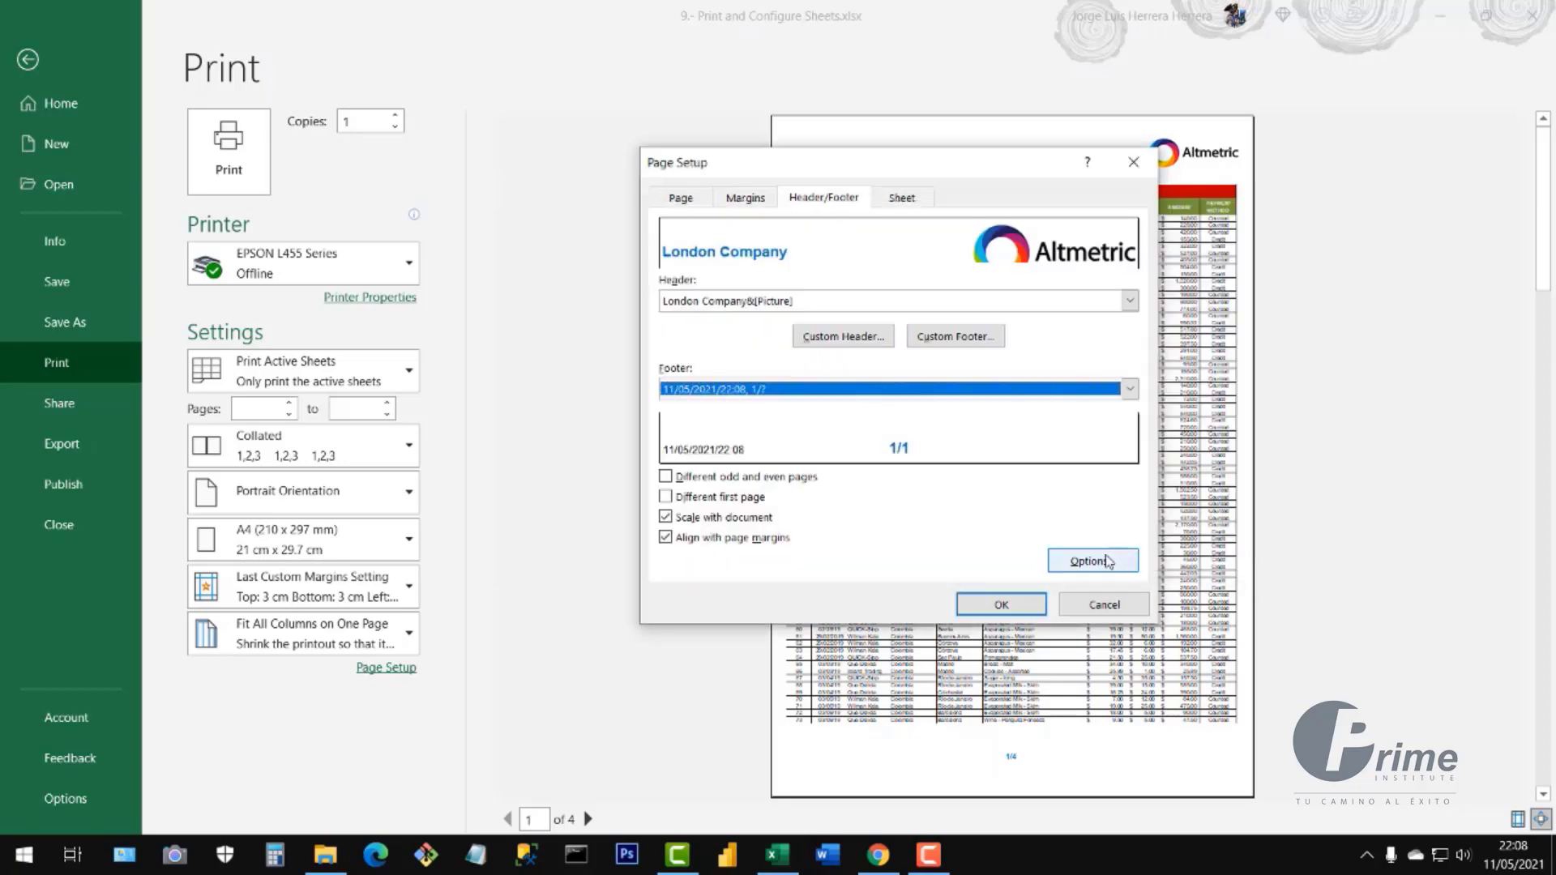
left_click(1025, 608)
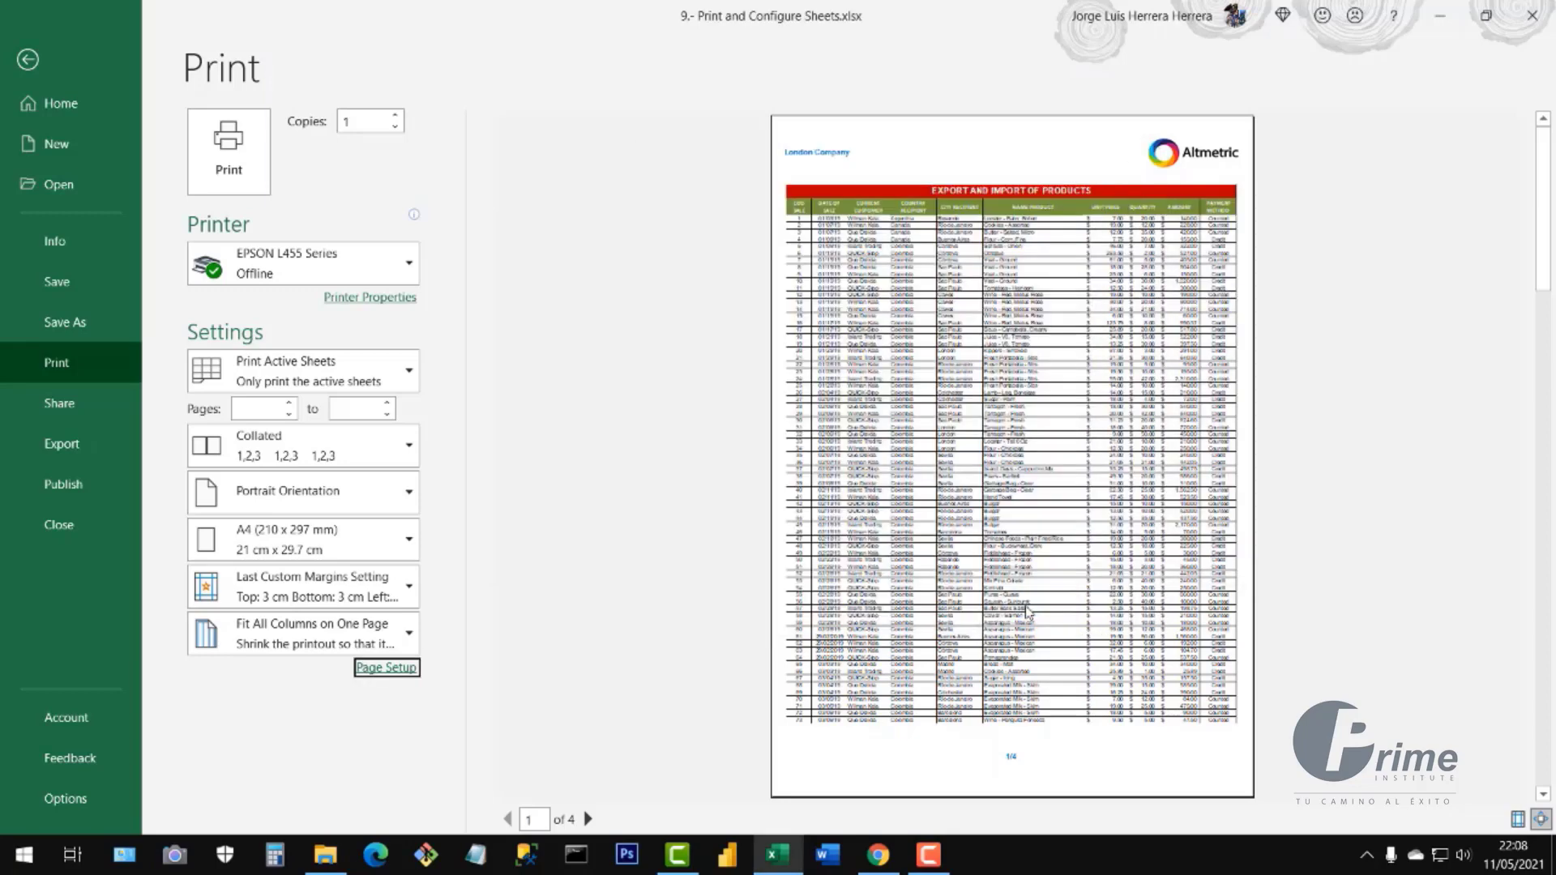
- Add a space on each side of the slash between the date and time fields in the footer's left section
left_click(1539, 818)
scroll(867, 671, "down", 5)
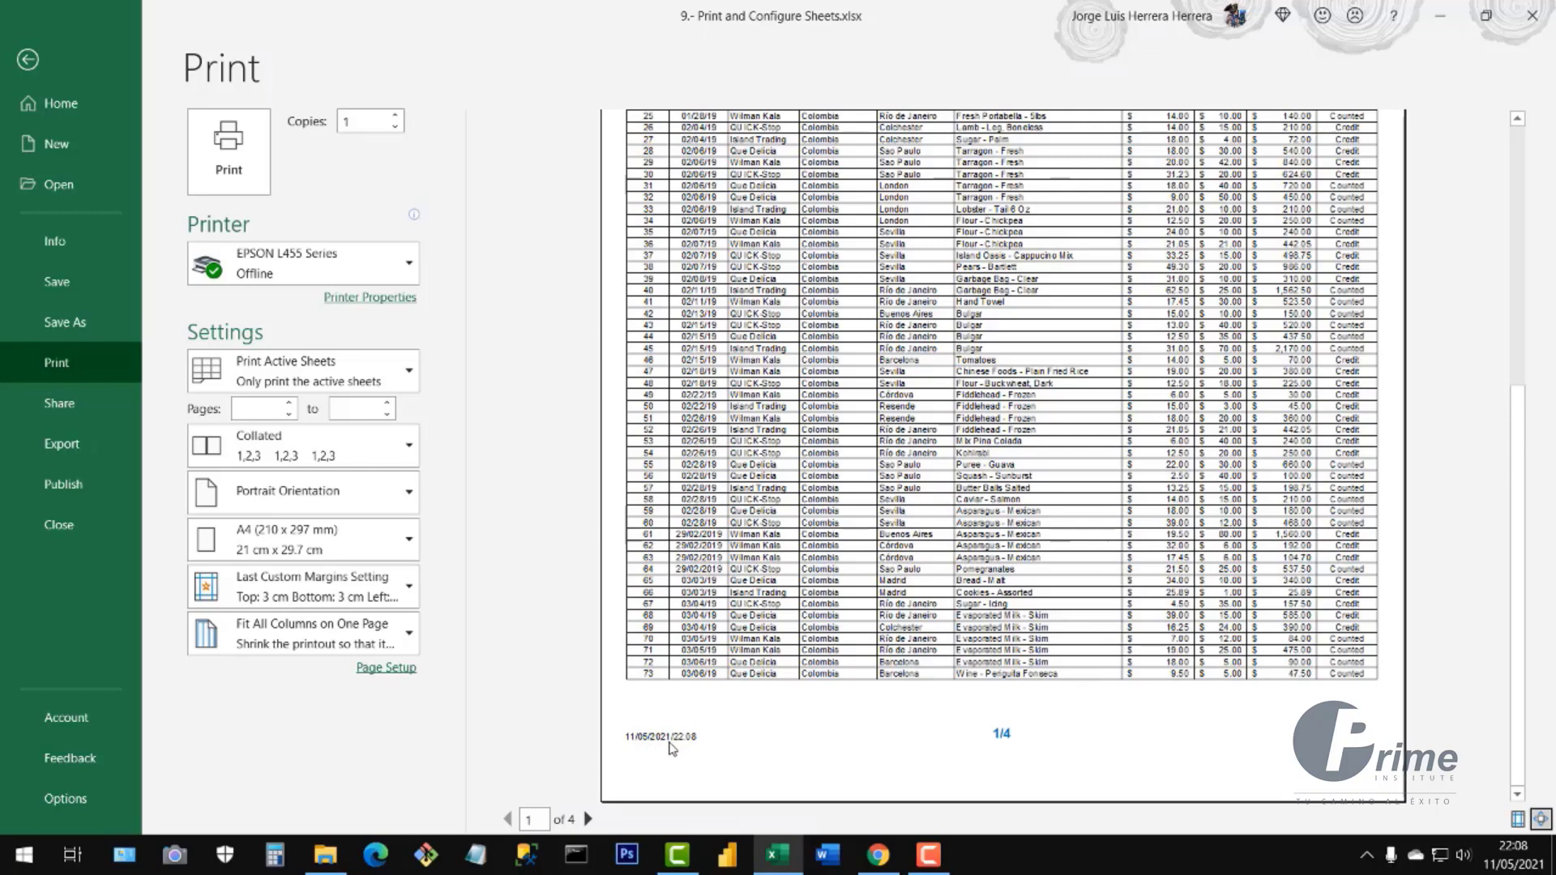
left_click(390, 667)
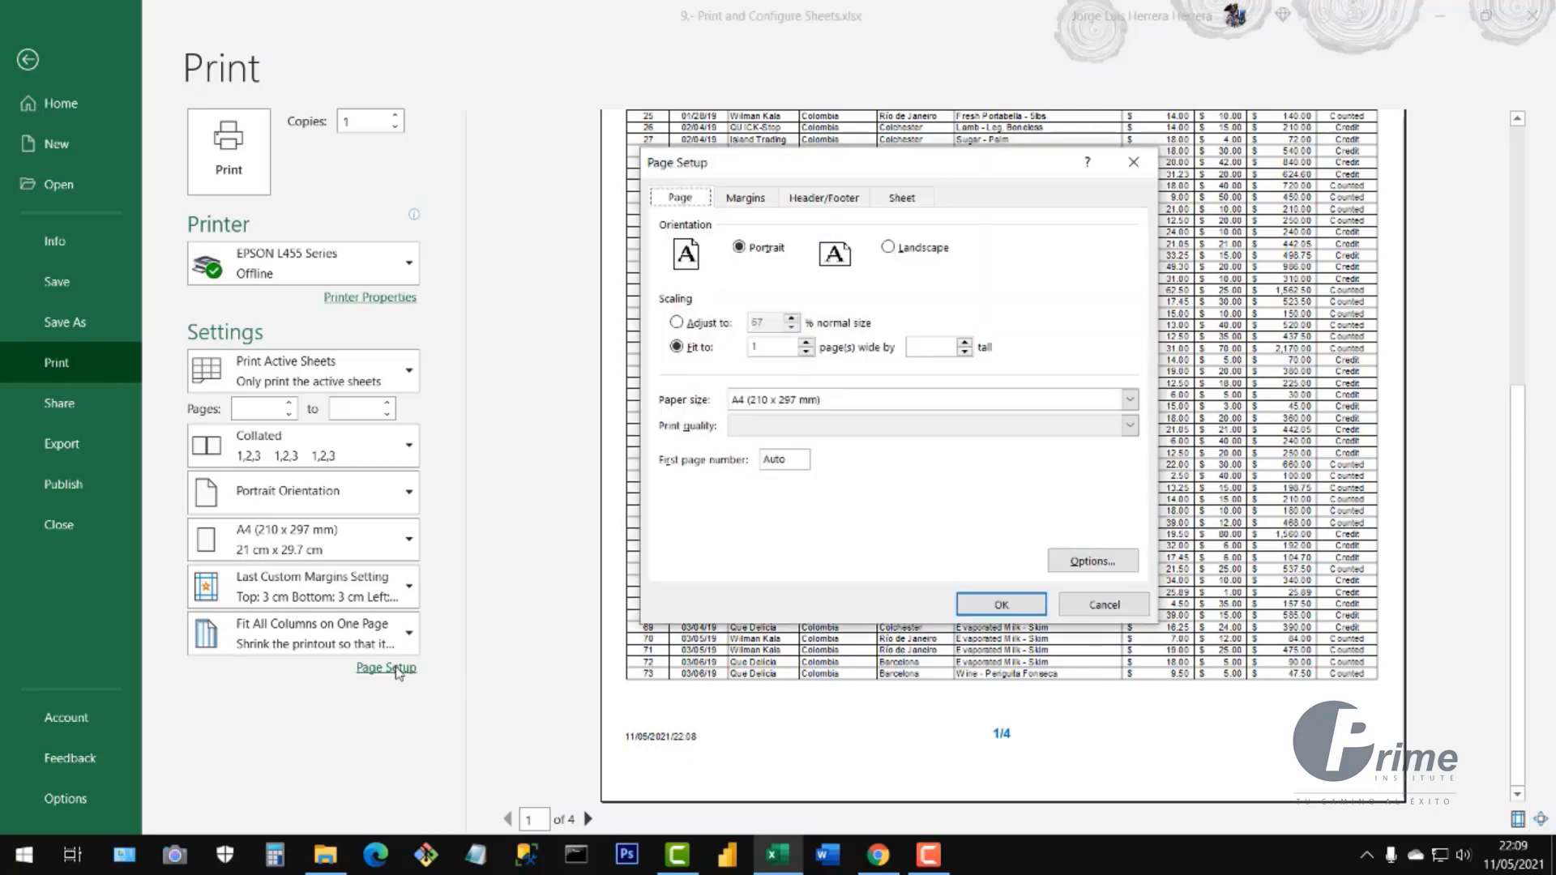
left_click(835, 201)
left_click(936, 342)
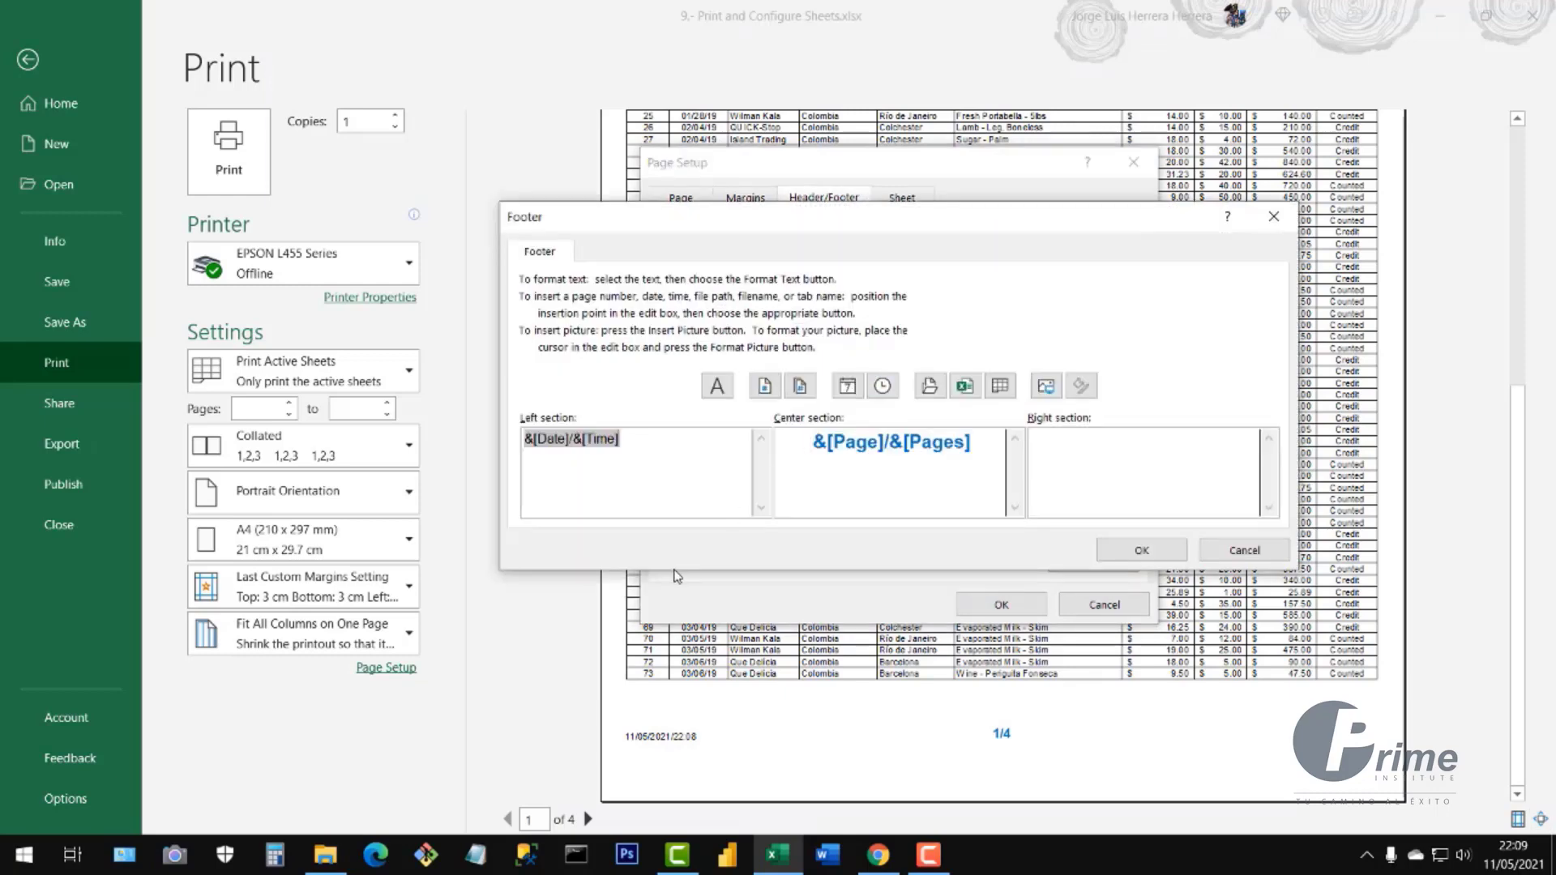
left_click(570, 439)
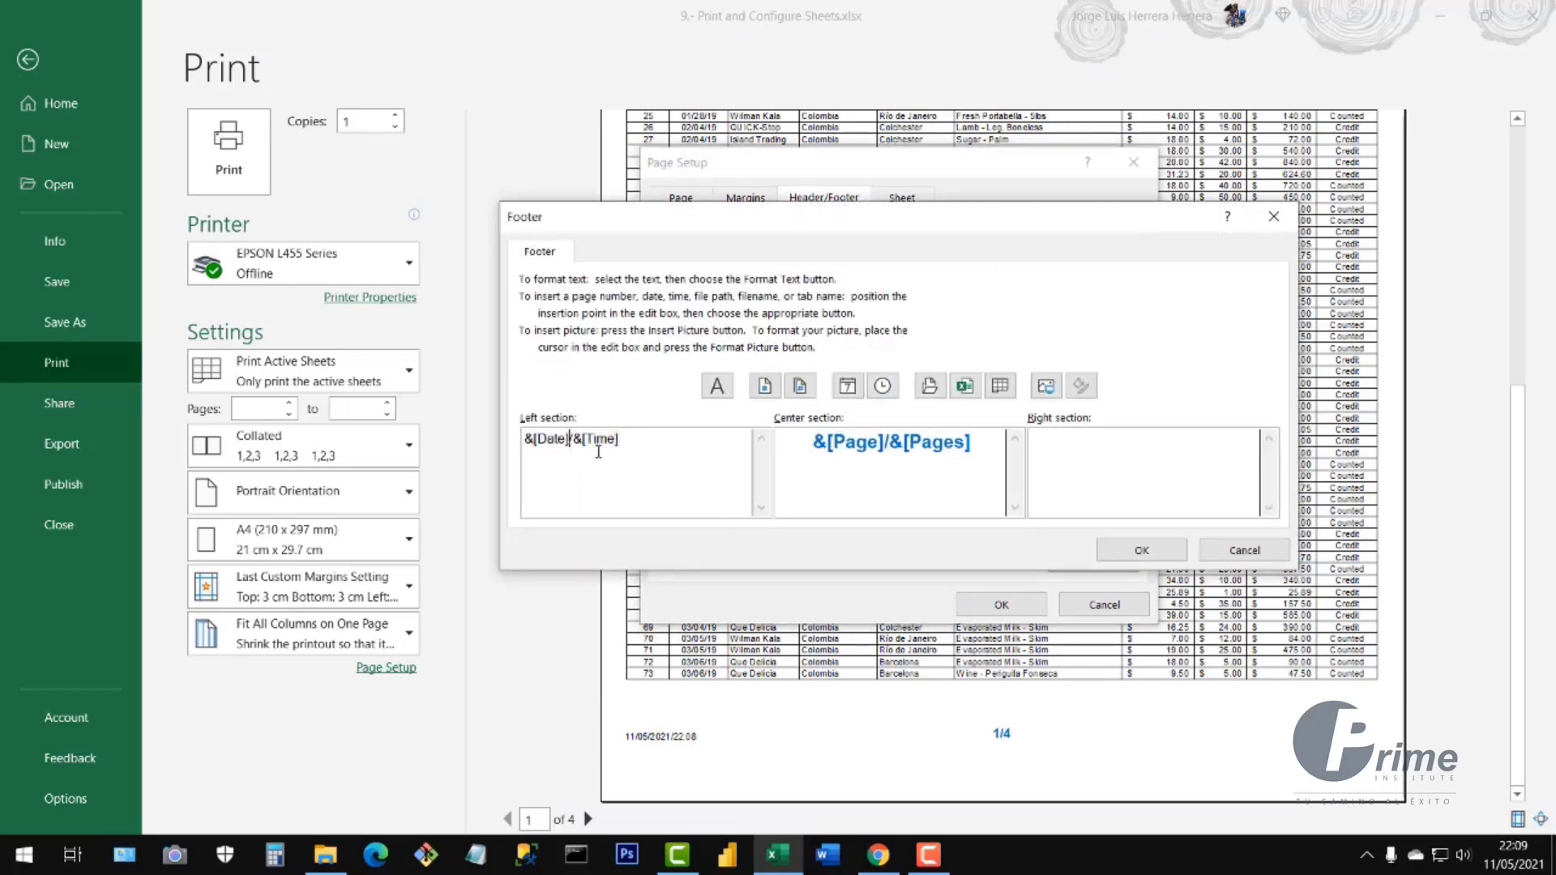
left_click(582, 438)
- Format the footer's date and time in bold (Negrita), size 14, with the standard blue color, and apply the footer and page setup
left_click_drag(632, 442, 498, 441)
left_click(717, 386)
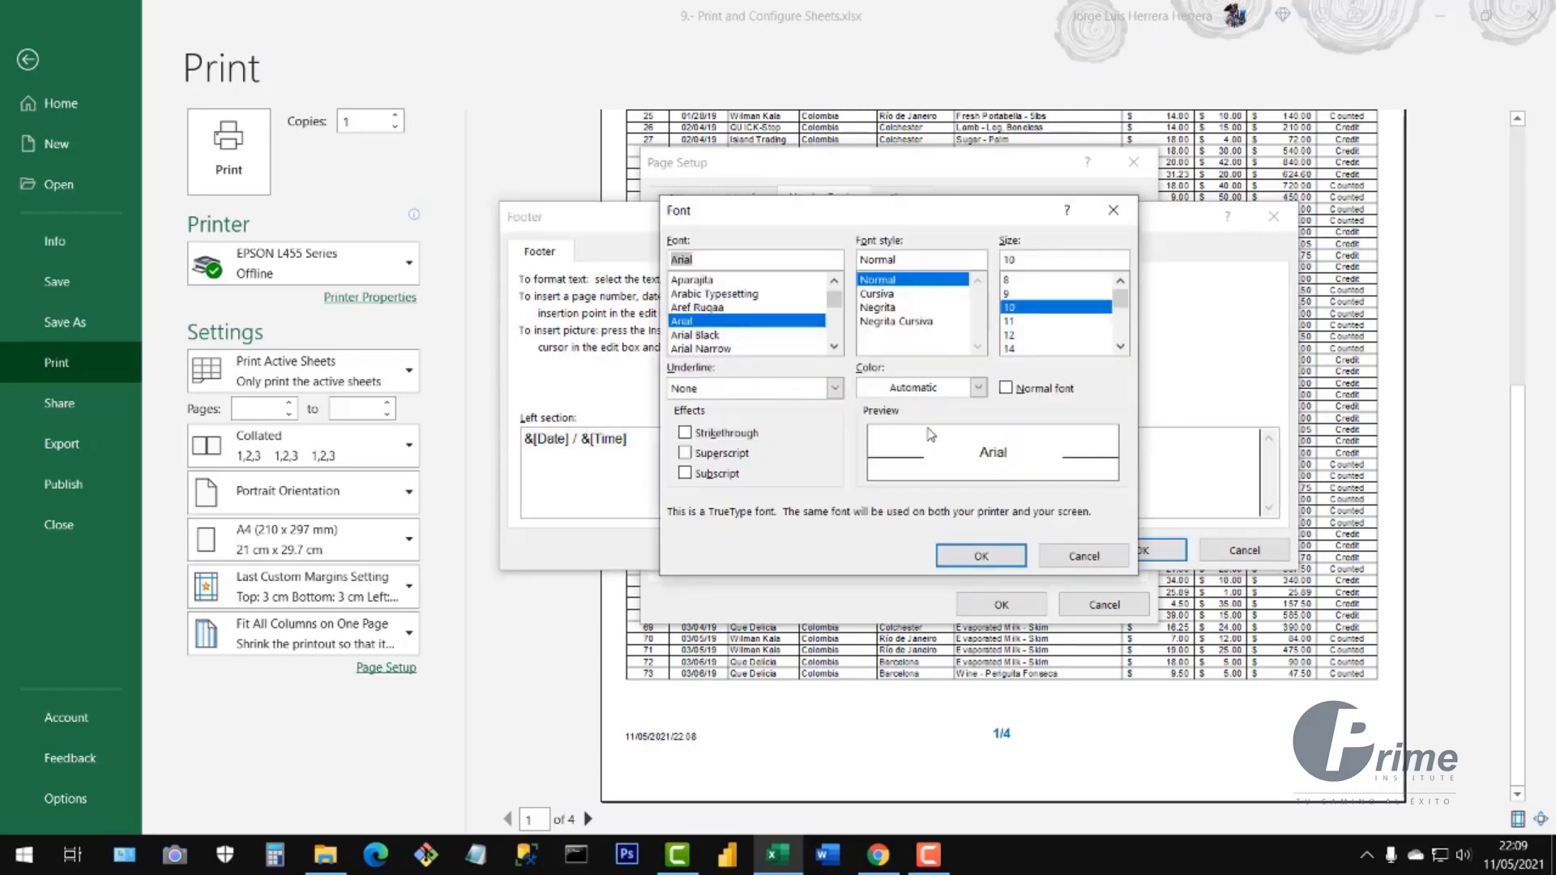
left_click(889, 296)
left_click(896, 321)
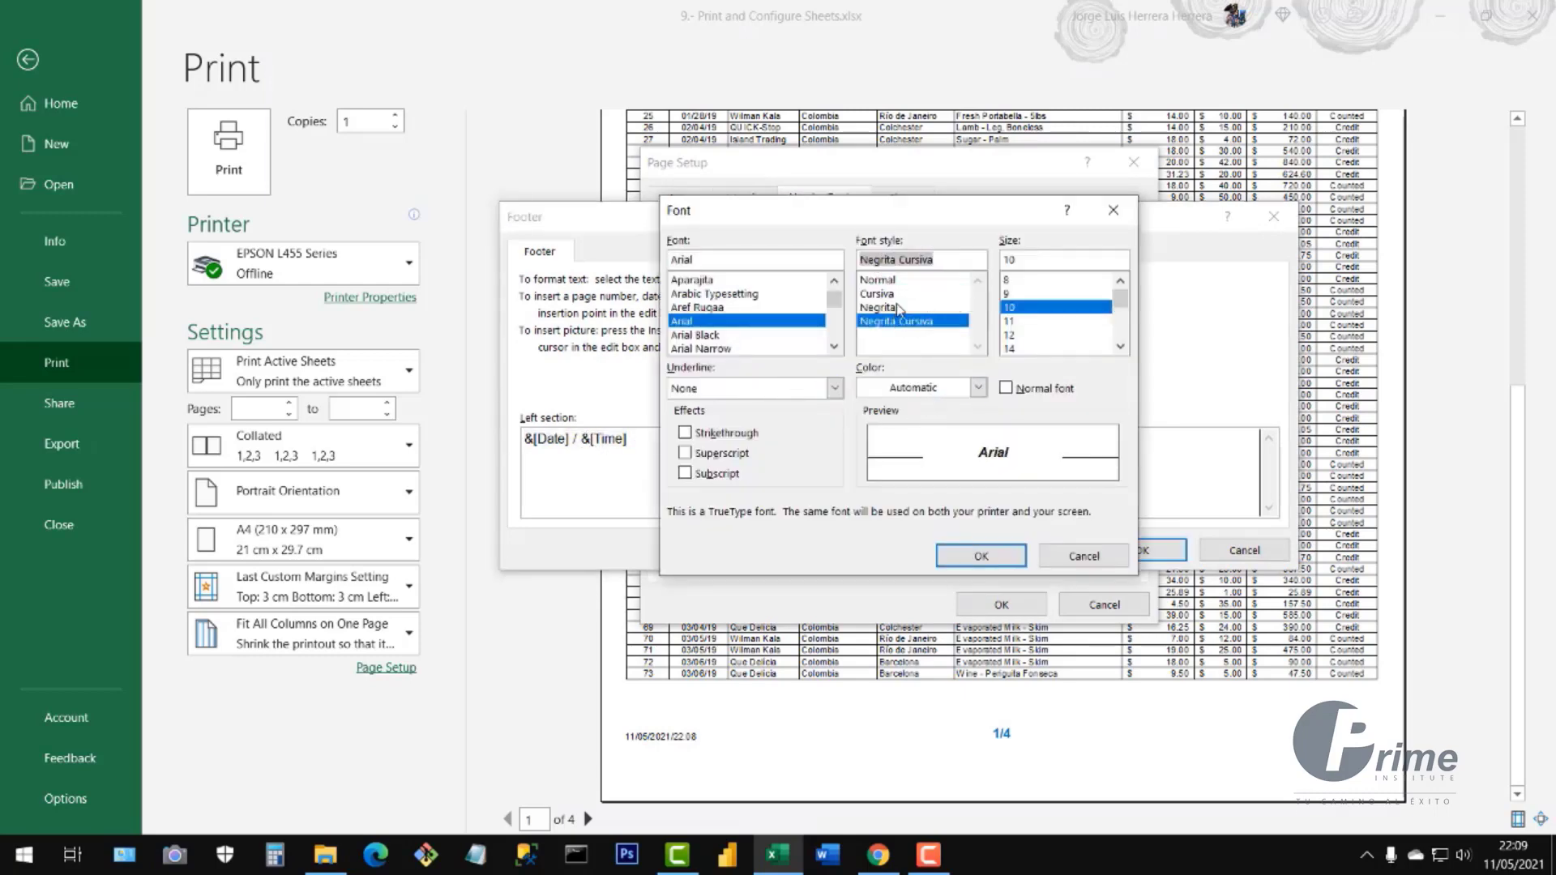
left_click(900, 308)
left_click(1009, 350)
left_click(978, 387)
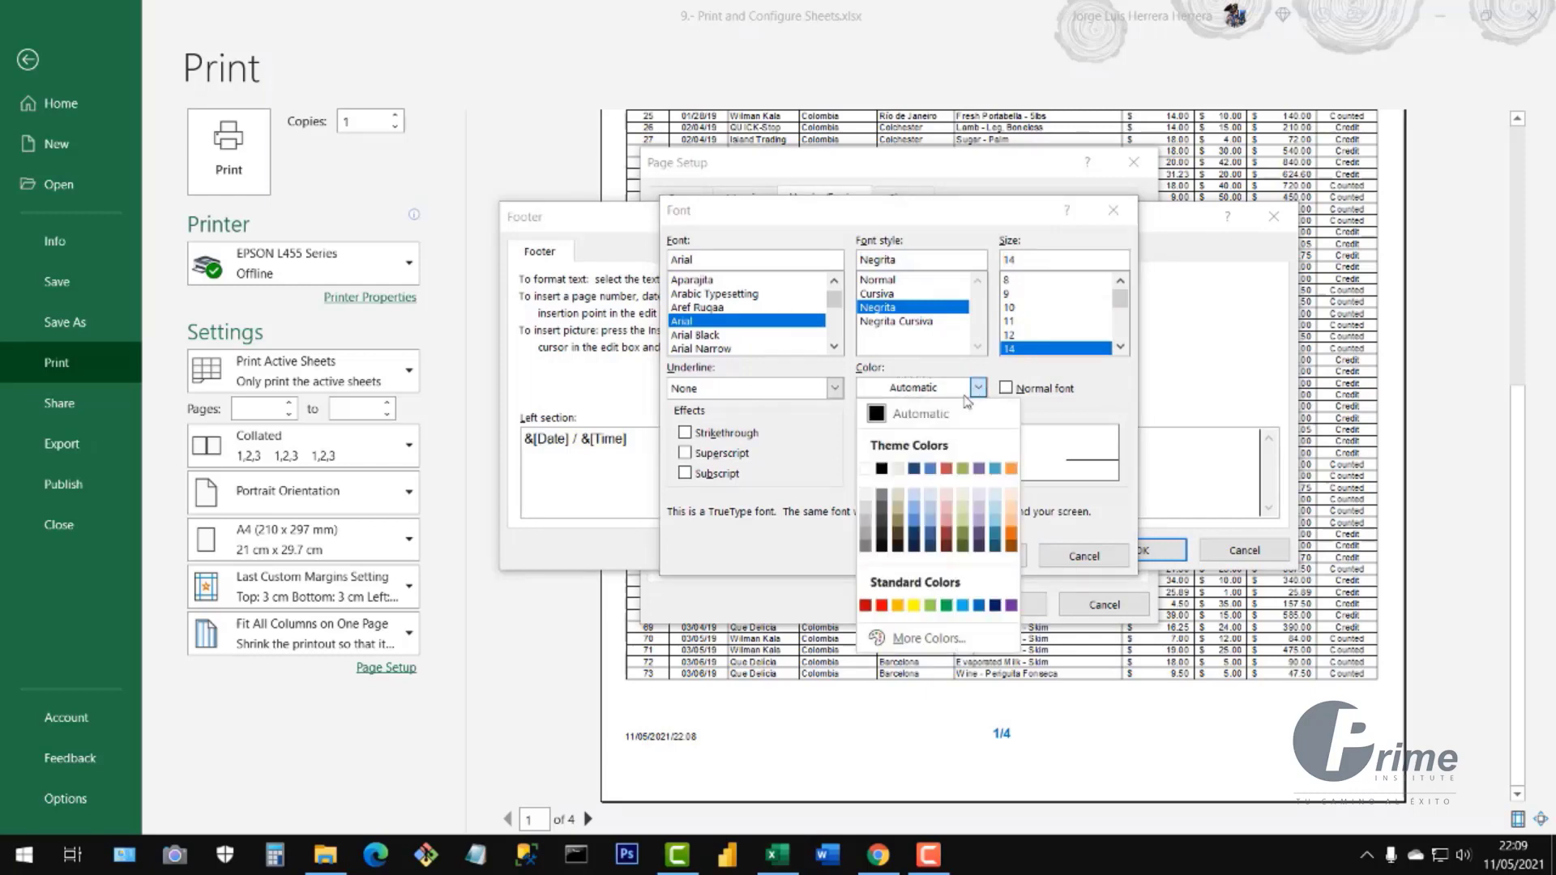
left_click(979, 607)
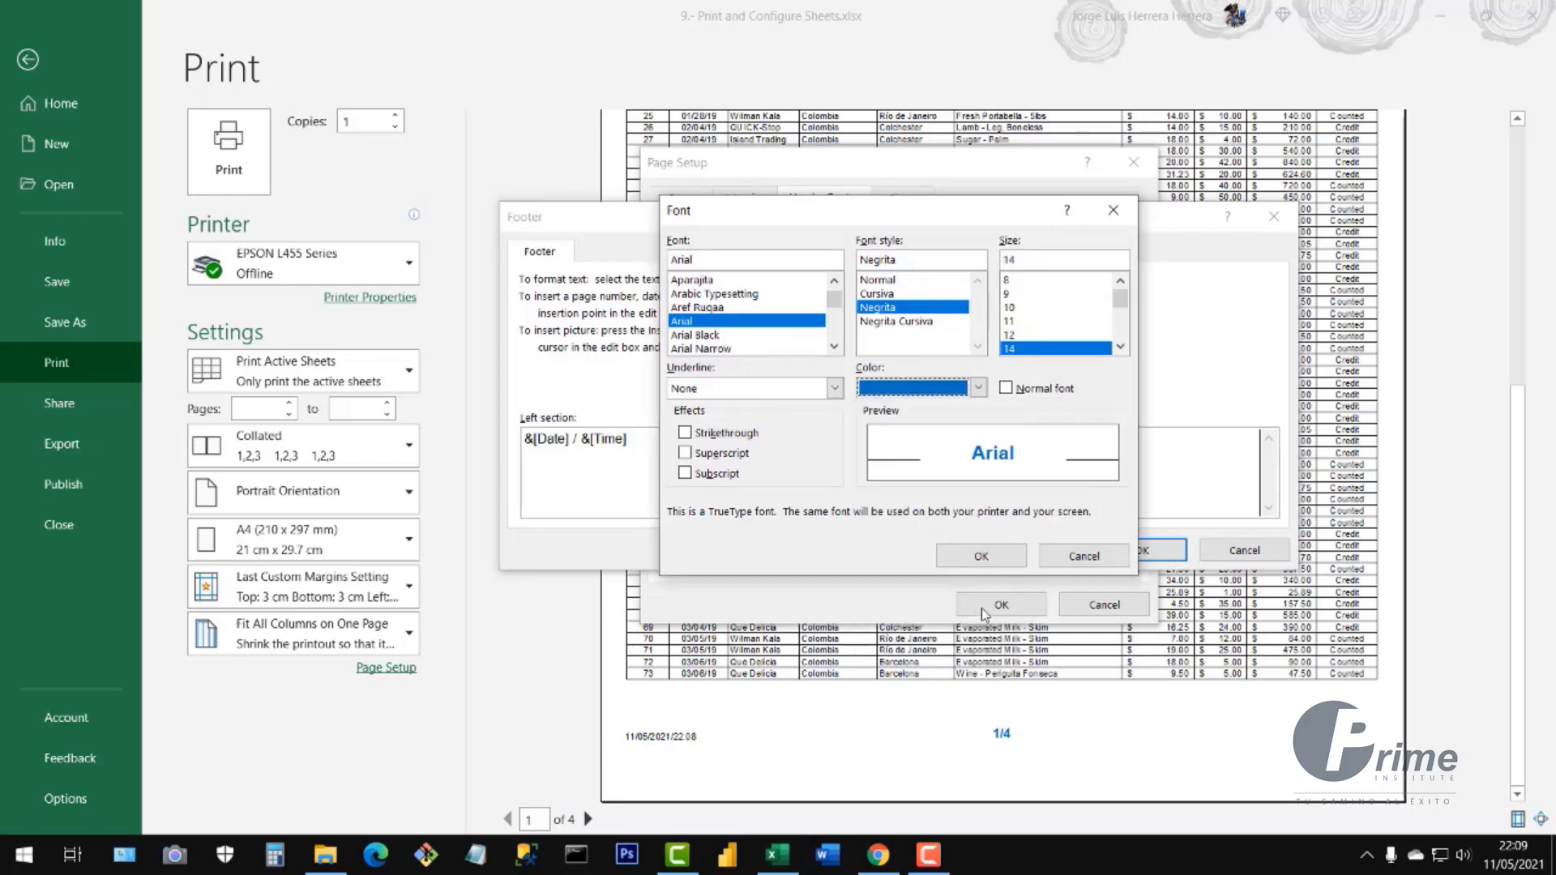
left_click(983, 551)
left_click(1144, 549)
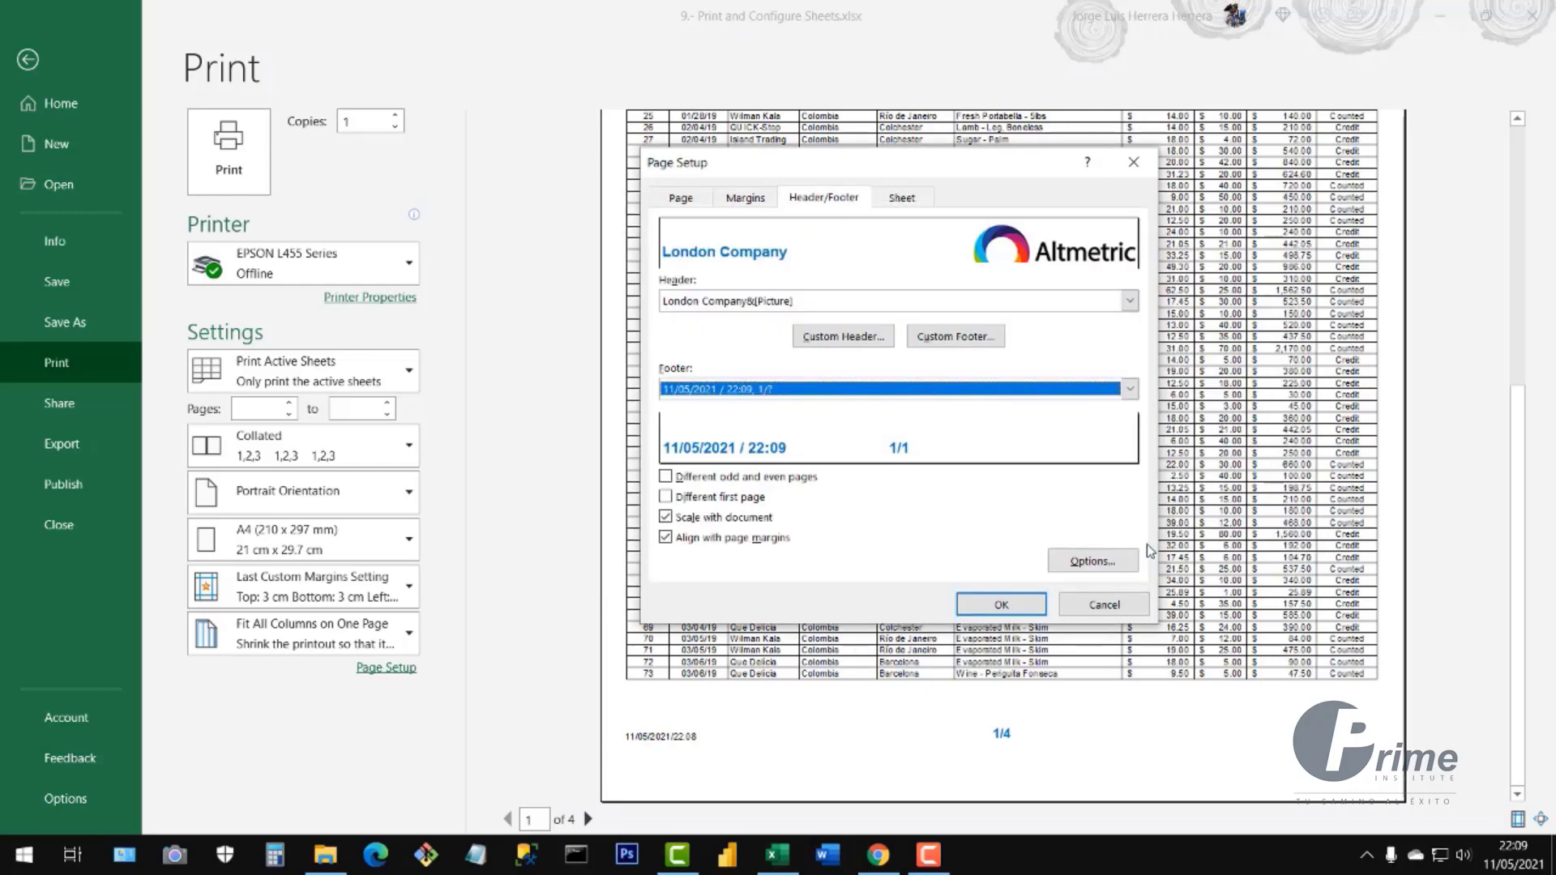
left_click(1005, 606)
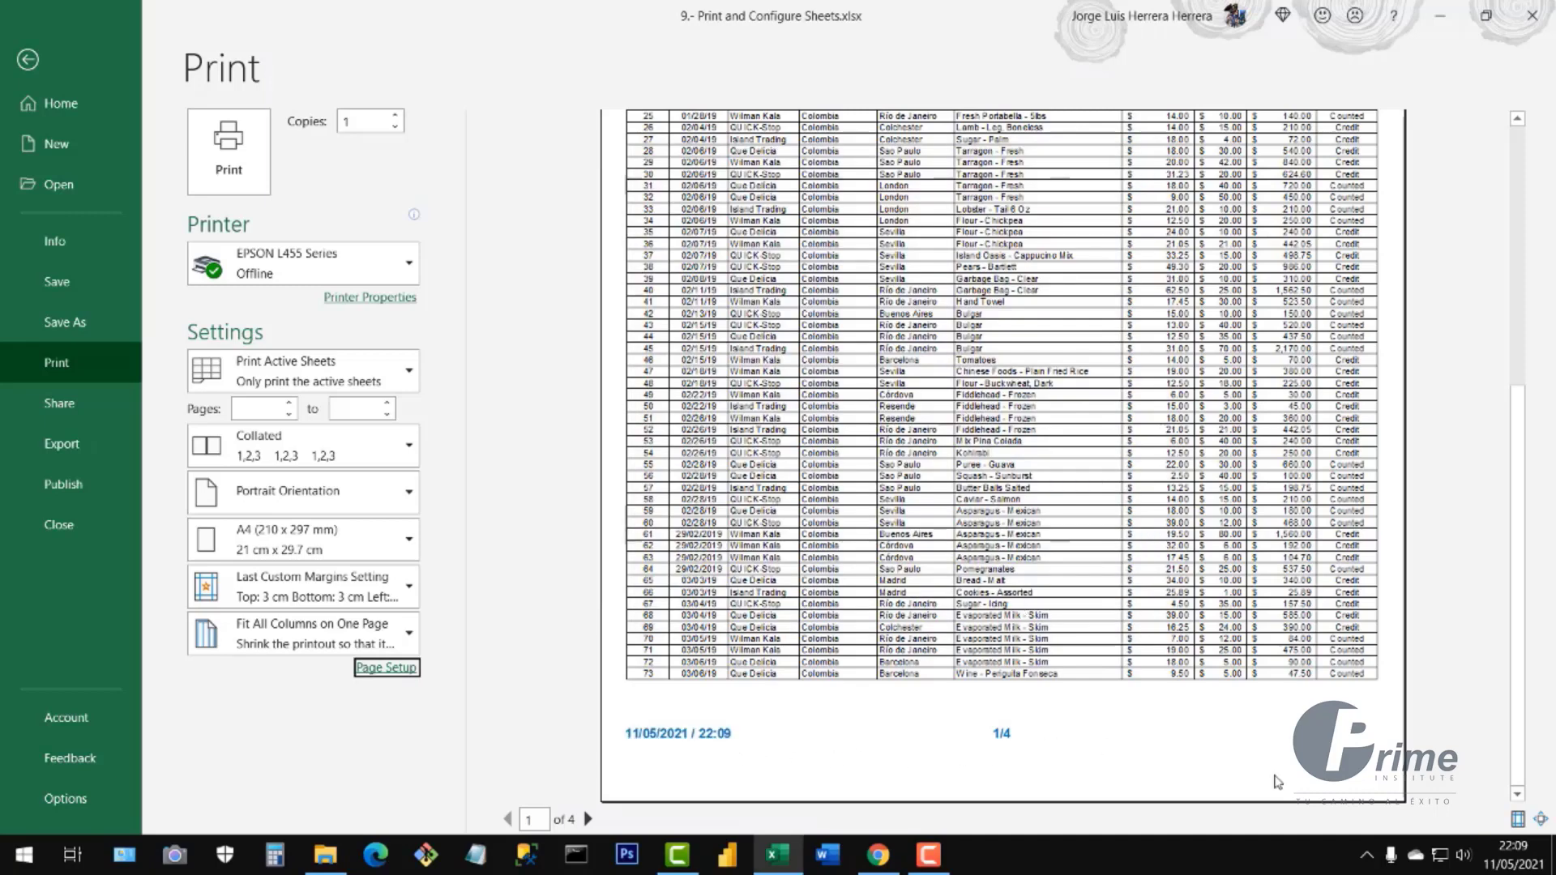
- Insert the file name field in the right section of the custom footer
left_click(1541, 819)
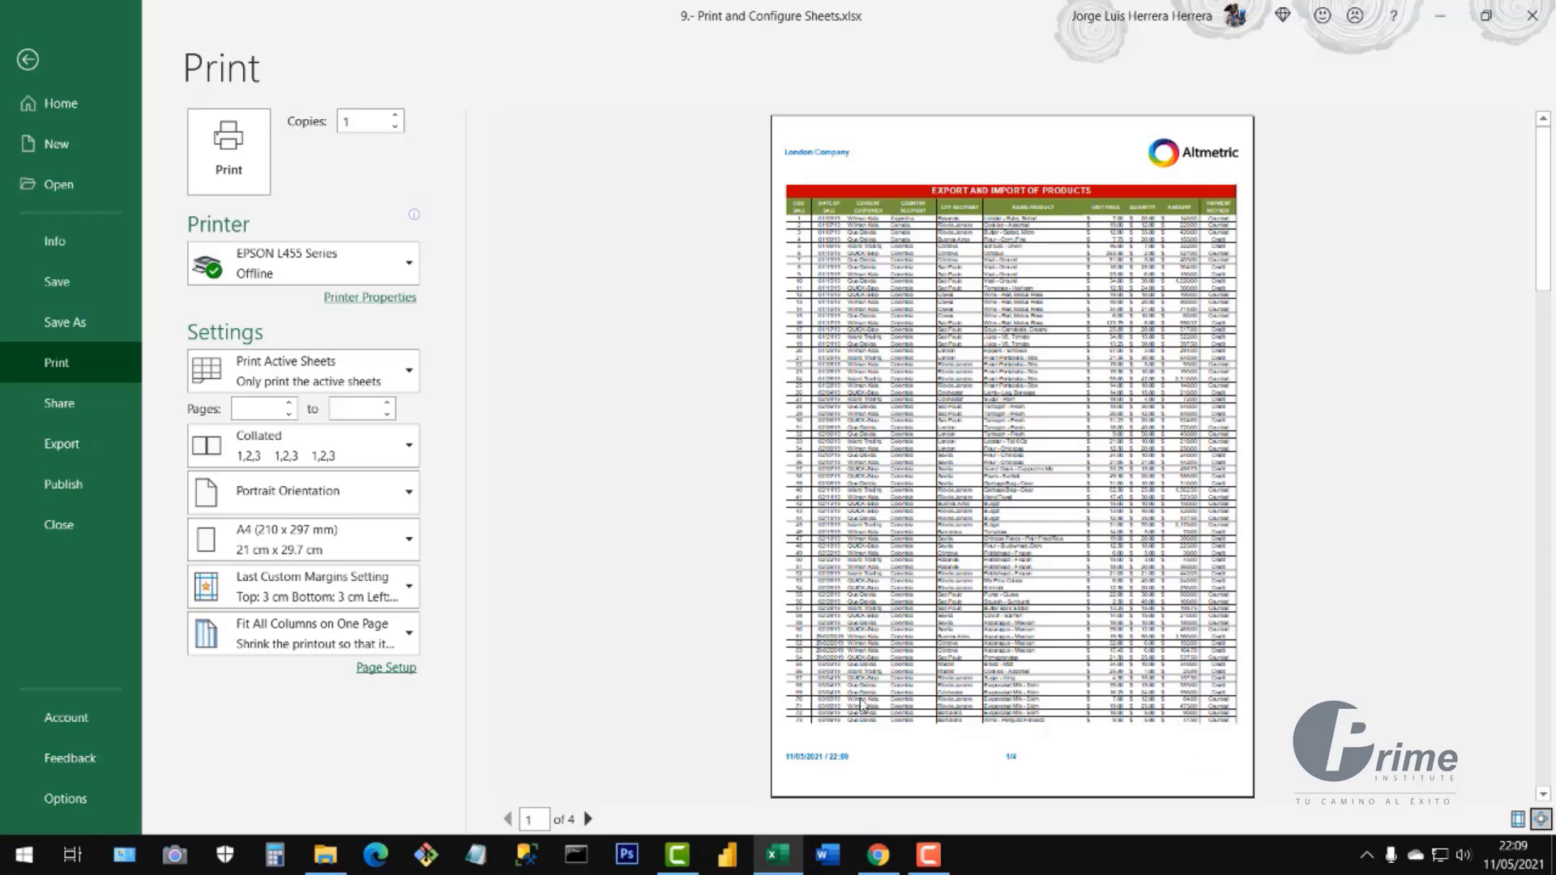
left_click(378, 669)
left_click(823, 198)
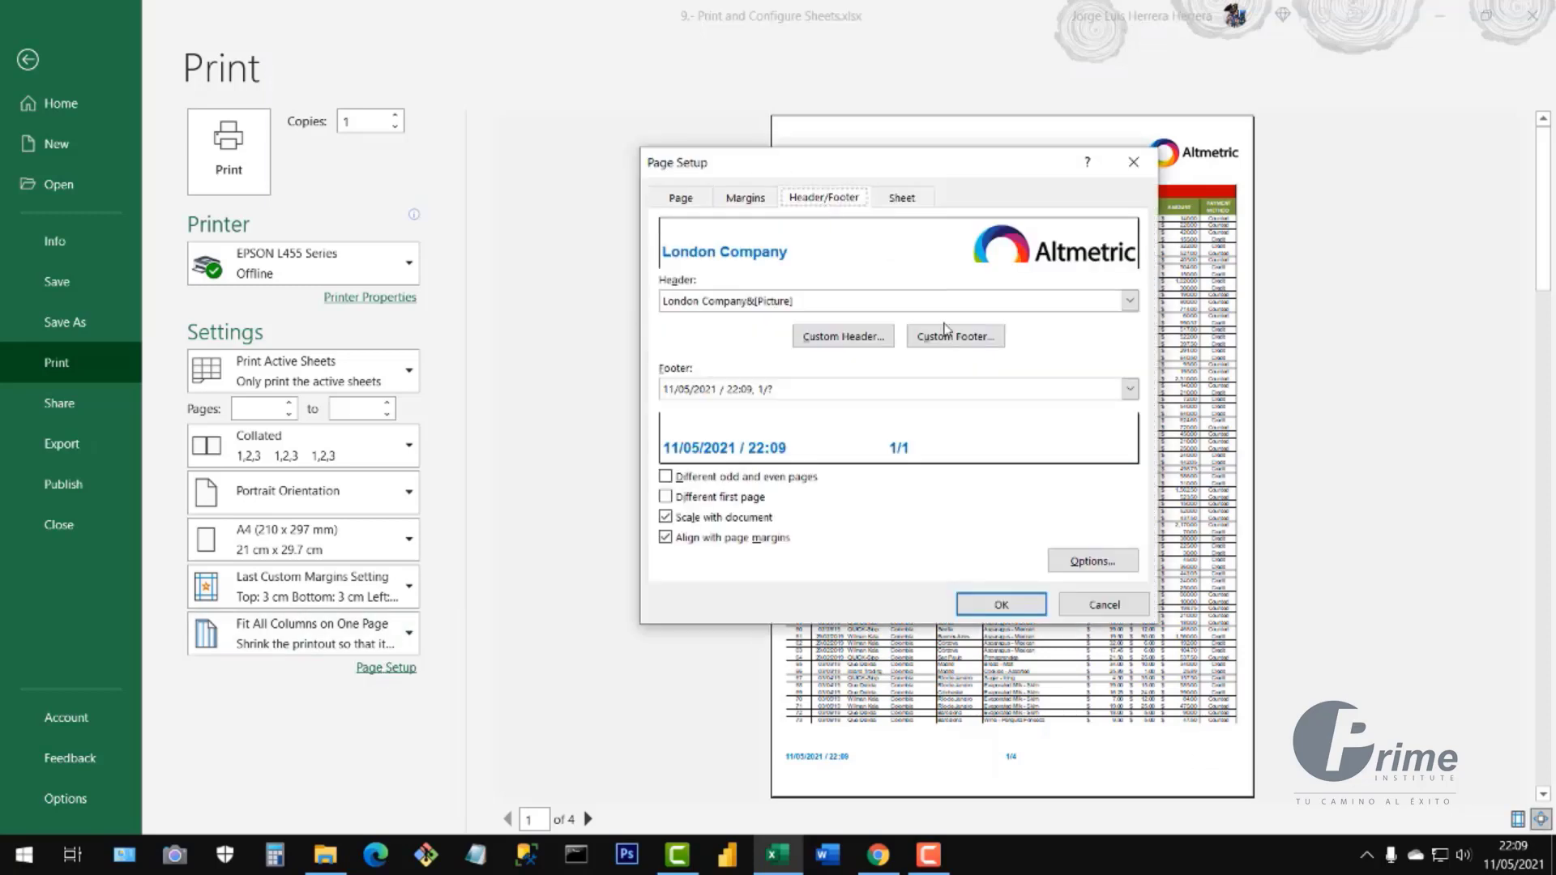
left_click(966, 345)
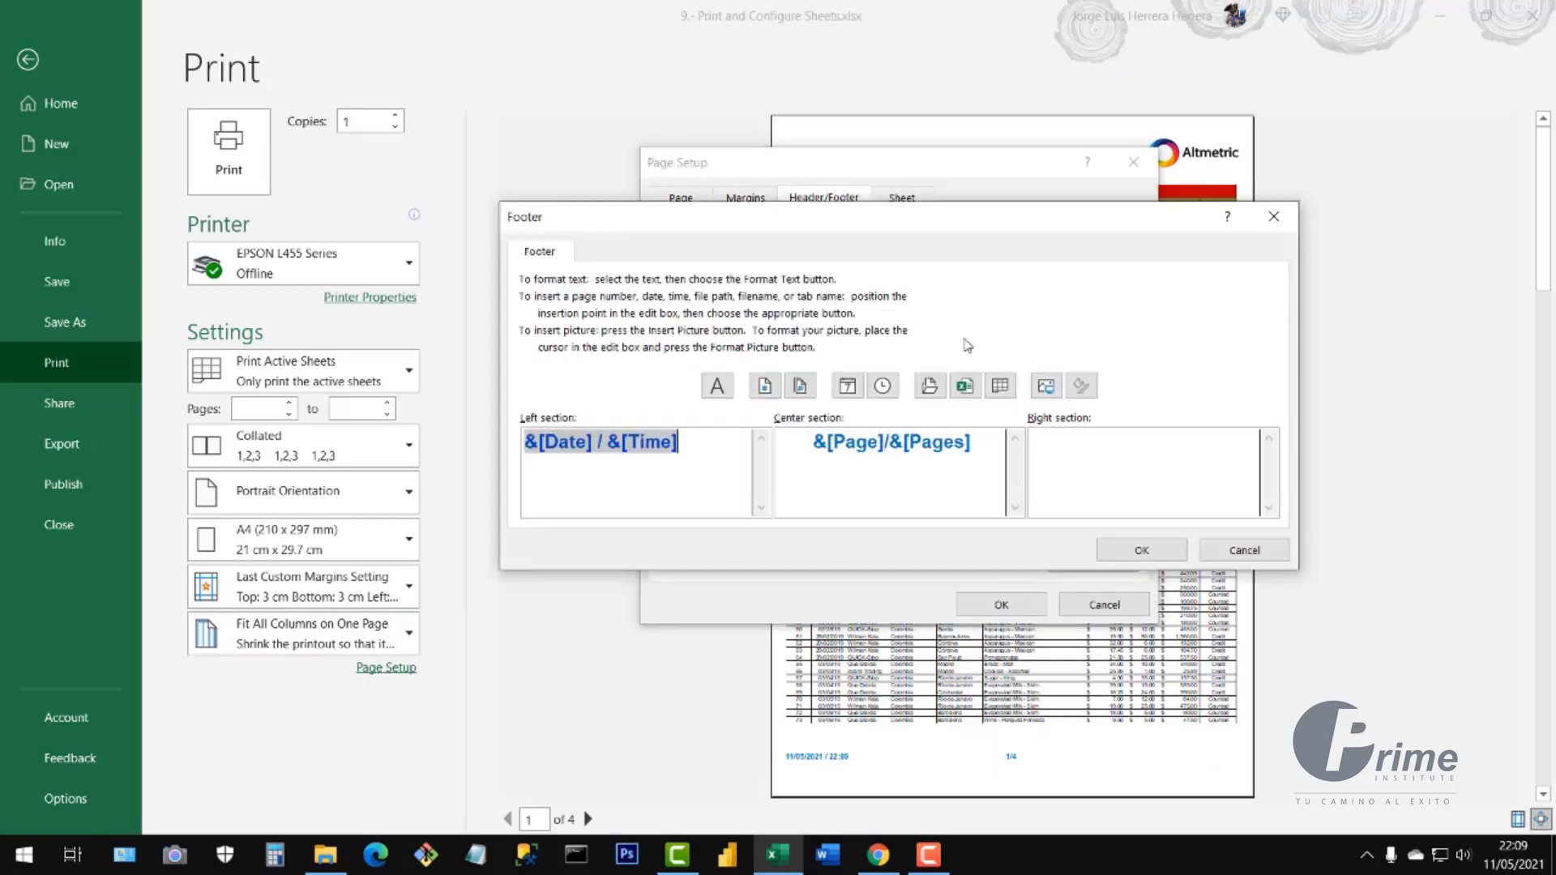
left_click(1255, 450)
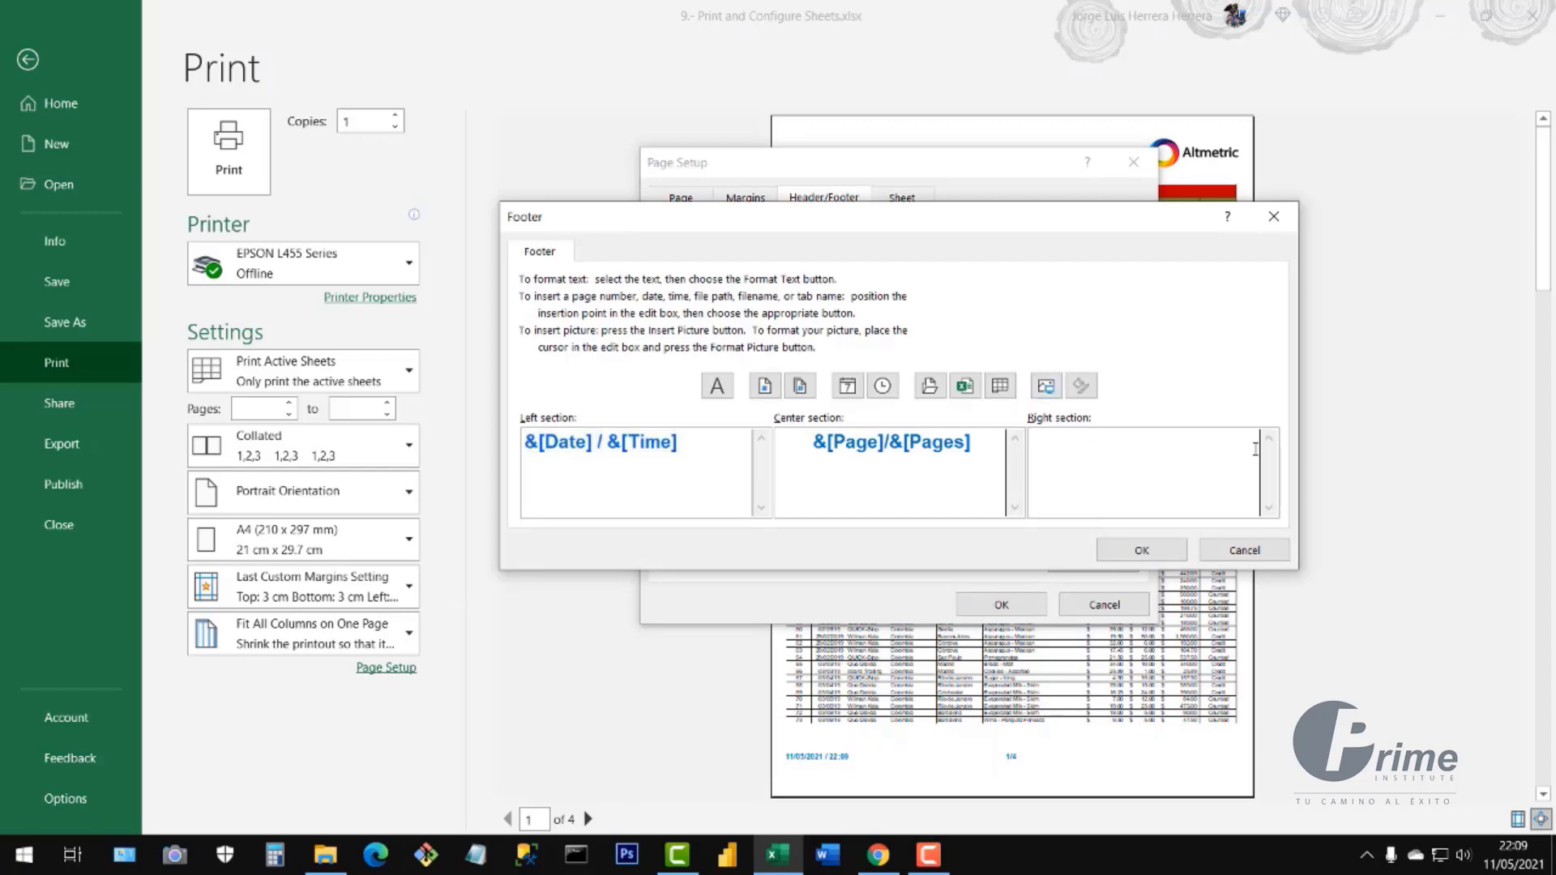
left_click(964, 387)
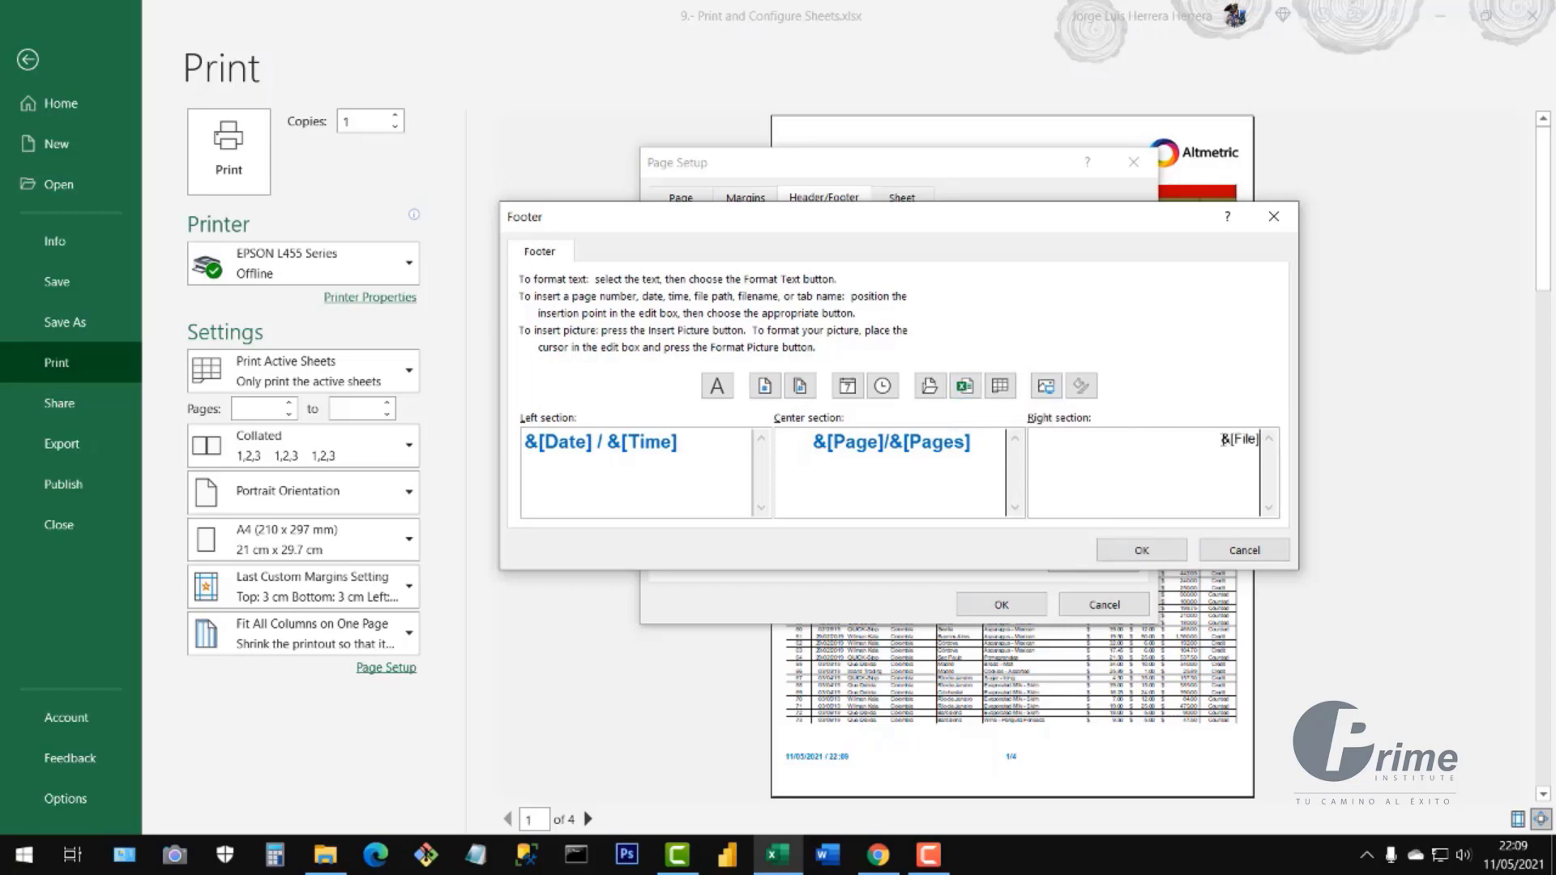
- Format the file name field in the footer's right section in bold (Negrita), blue, size 14, and apply the footer and page setup
left_click_drag(1035, 438, 1277, 438)
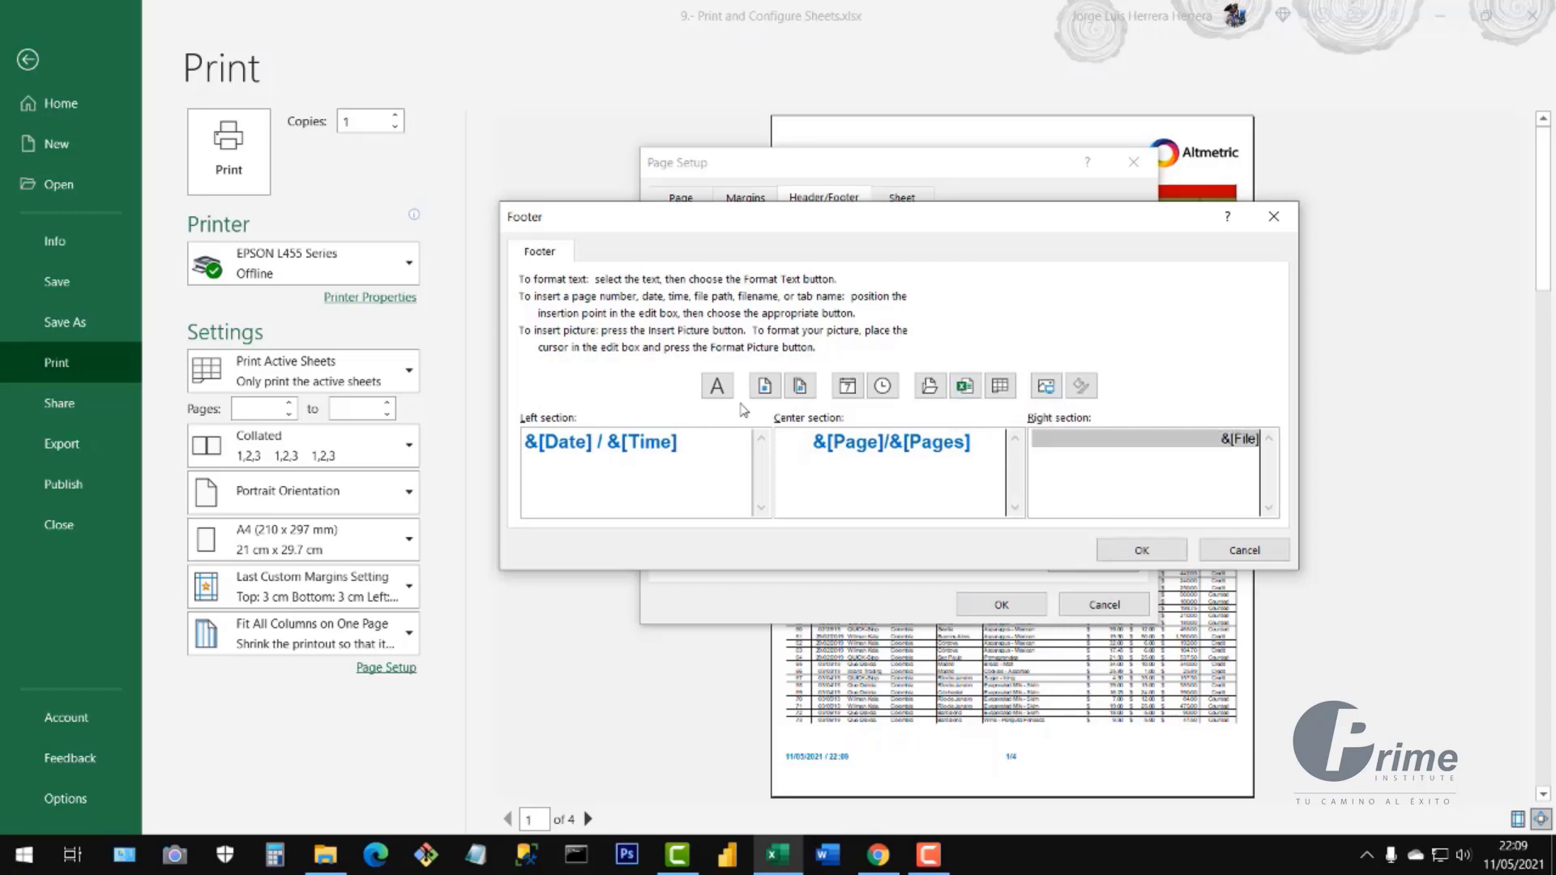
left_click(717, 387)
left_click(892, 308)
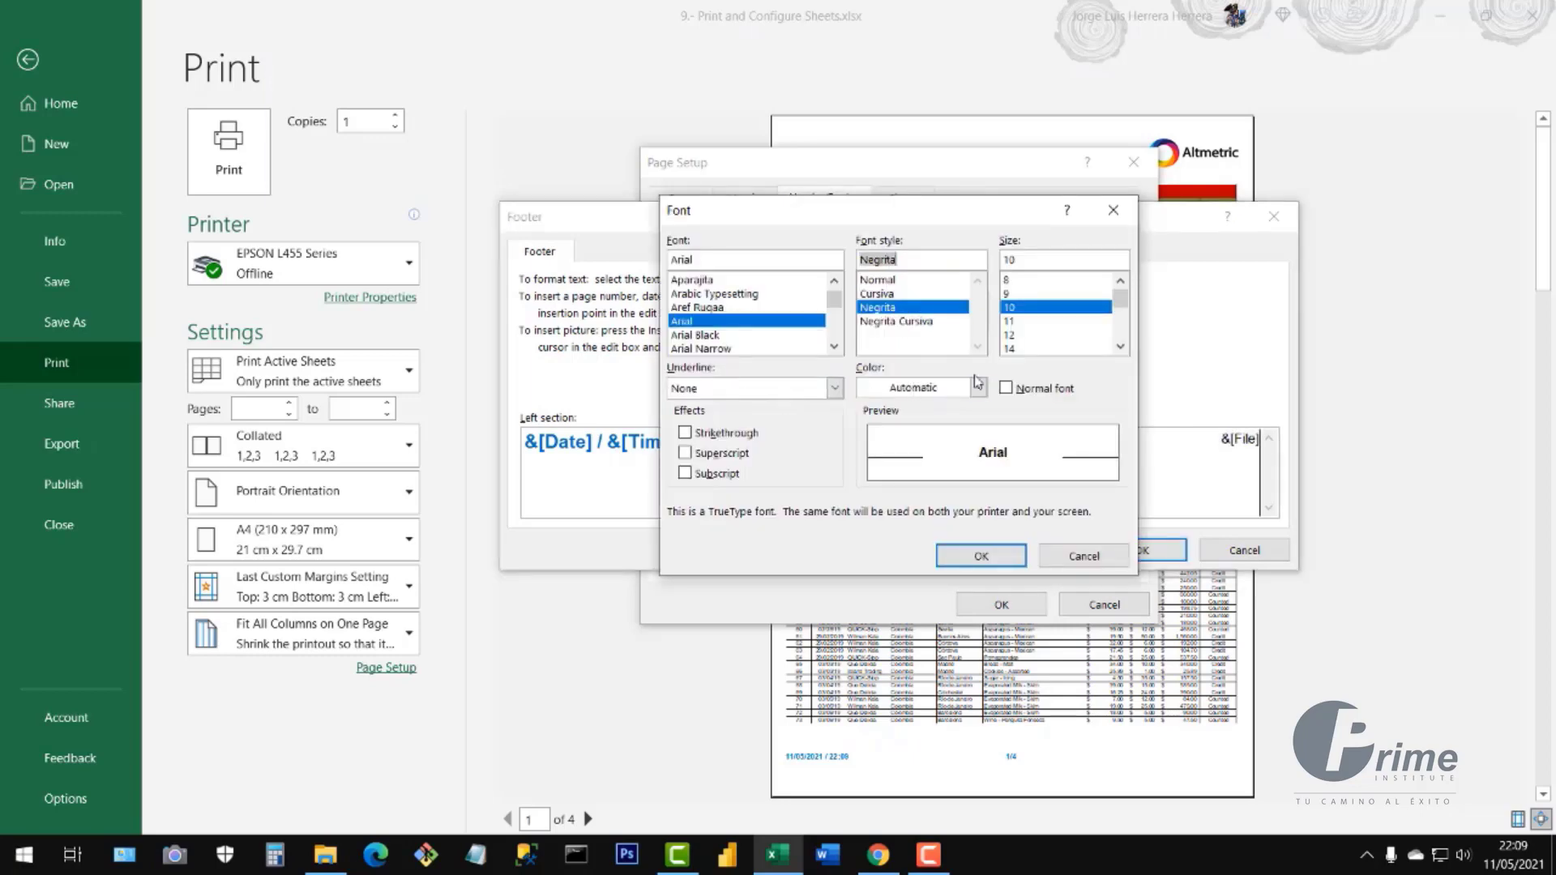
left_click(978, 388)
left_click(979, 607)
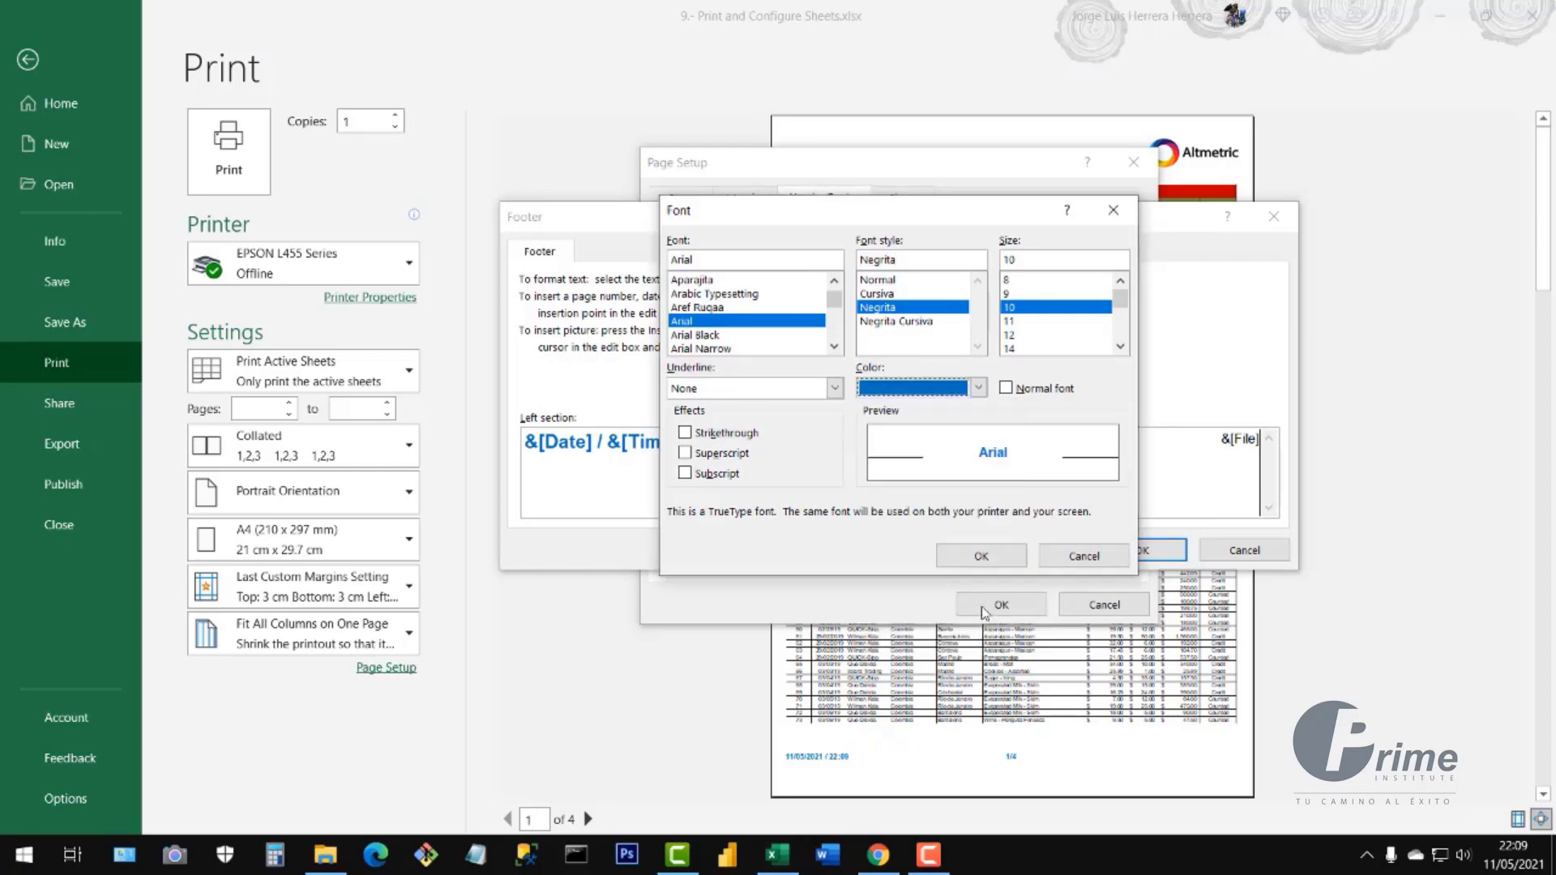
left_click(1013, 348)
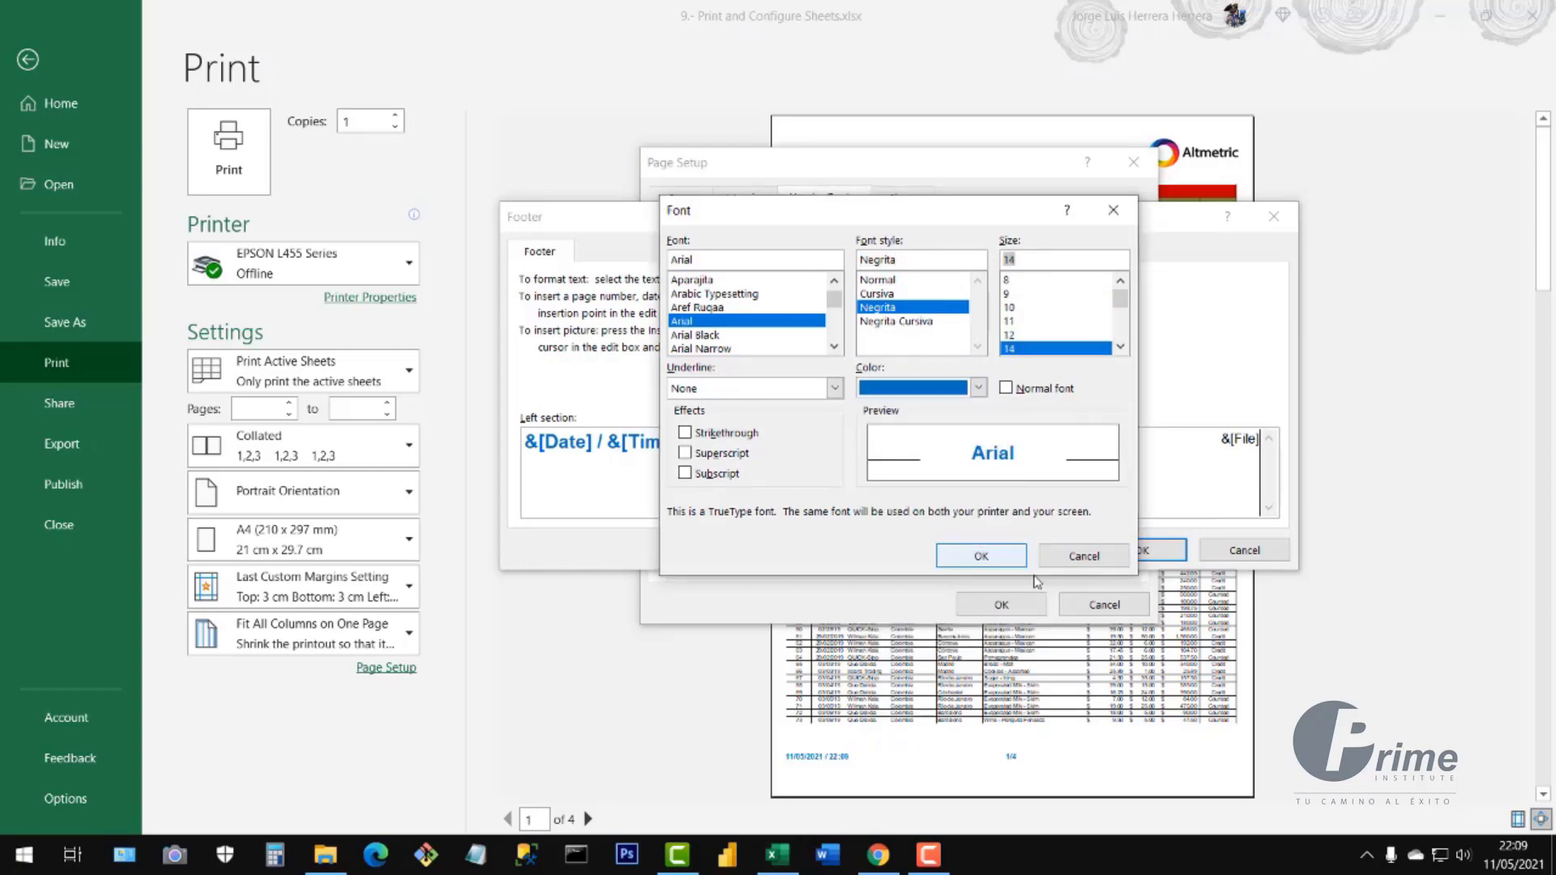
left_click(984, 557)
left_click(1143, 555)
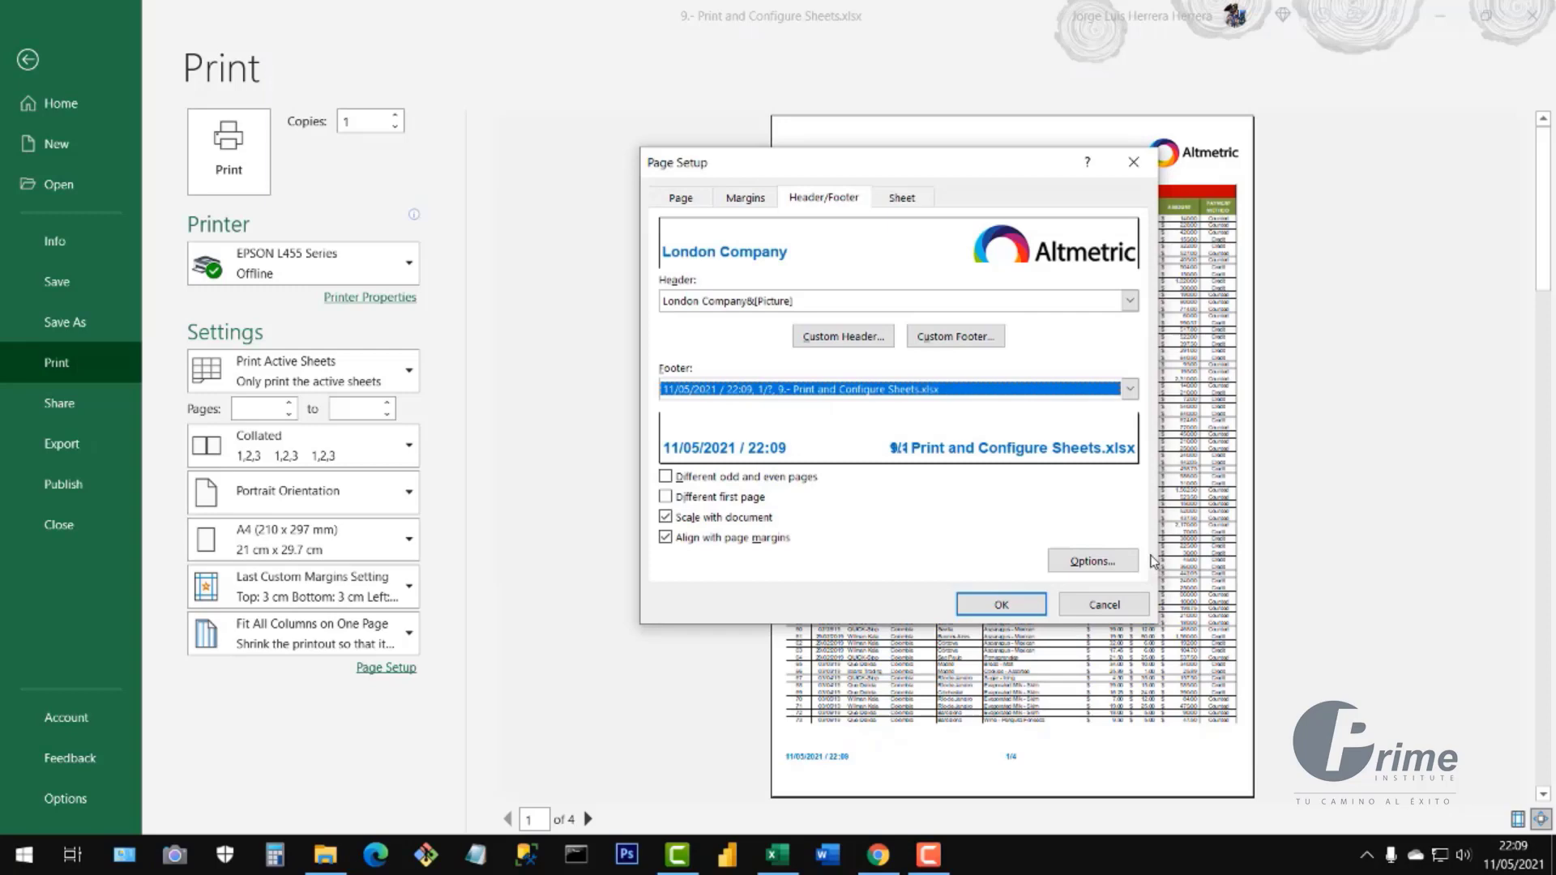
left_click(1007, 608)
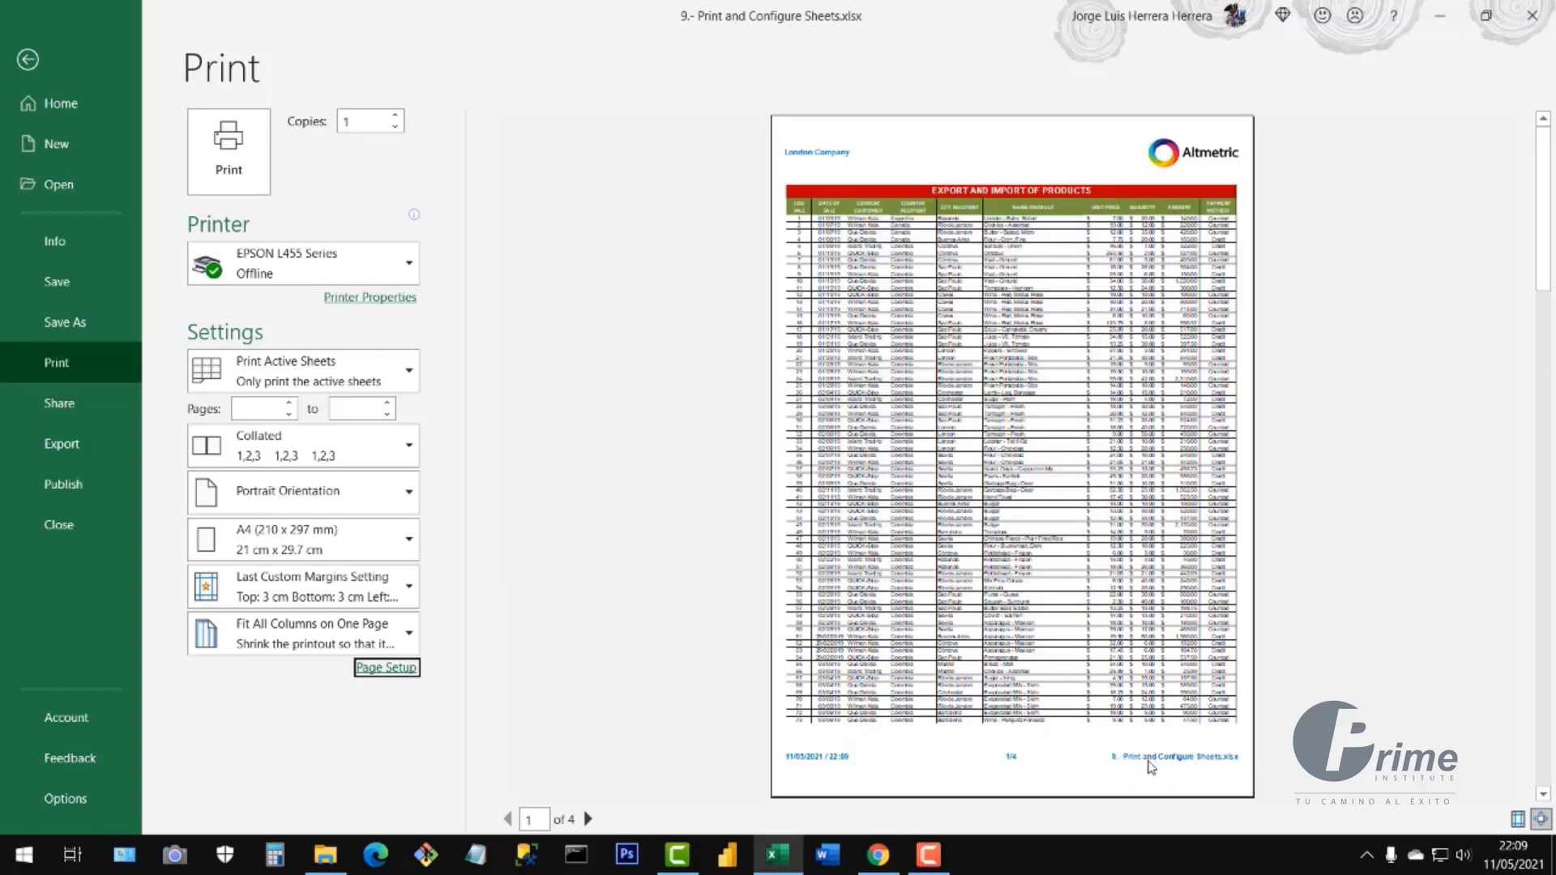
- Examine the footer up close in the print preview, check all four pages, and return to the worksheet
left_click(1541, 819)
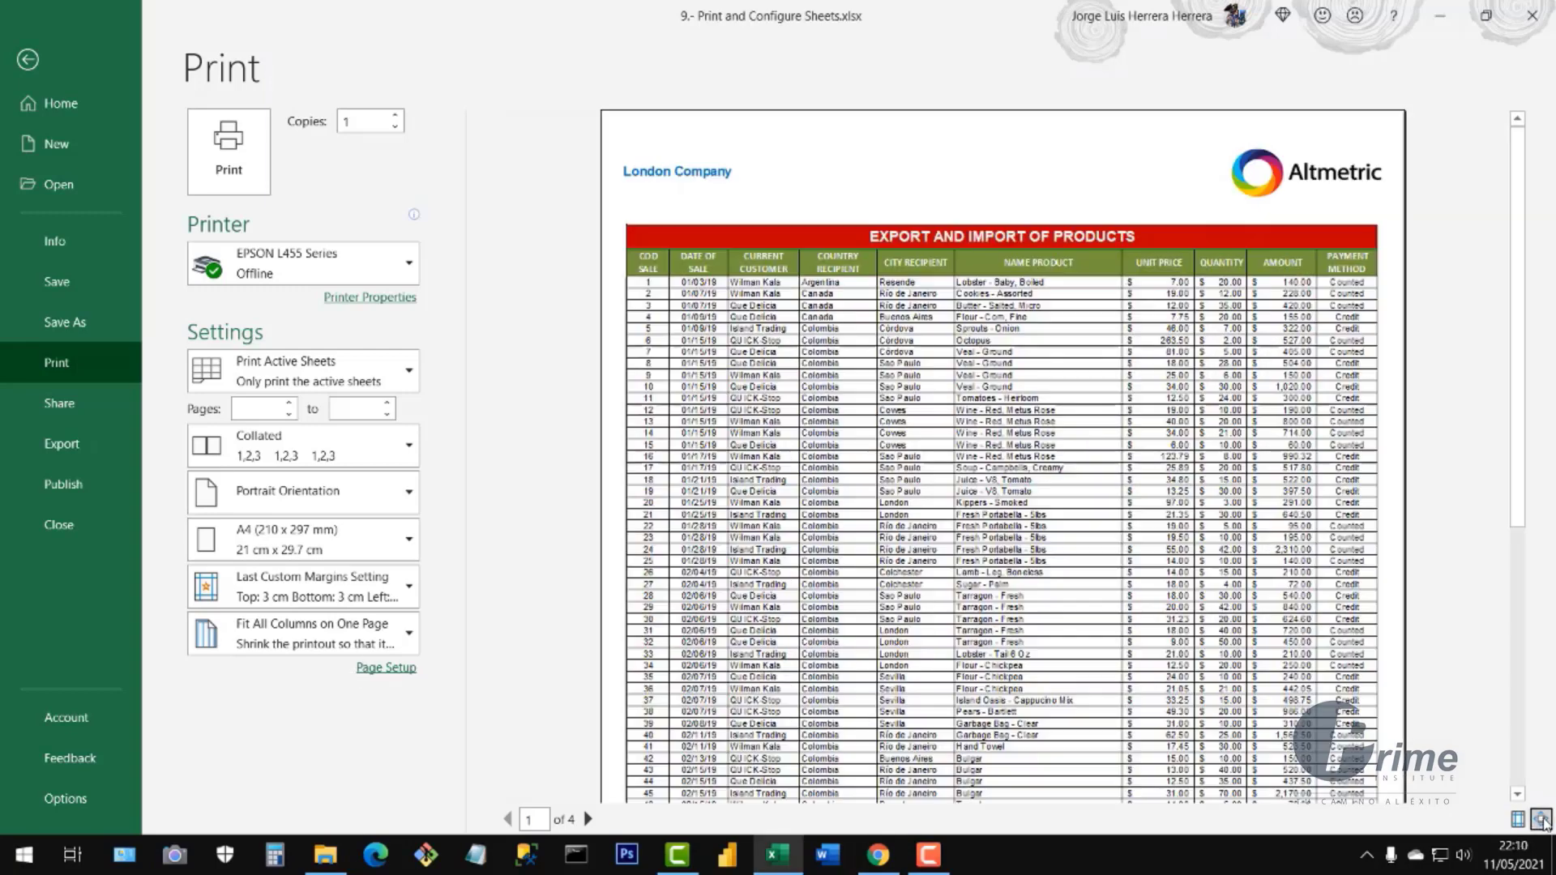
scroll(1095, 643, "down", 5)
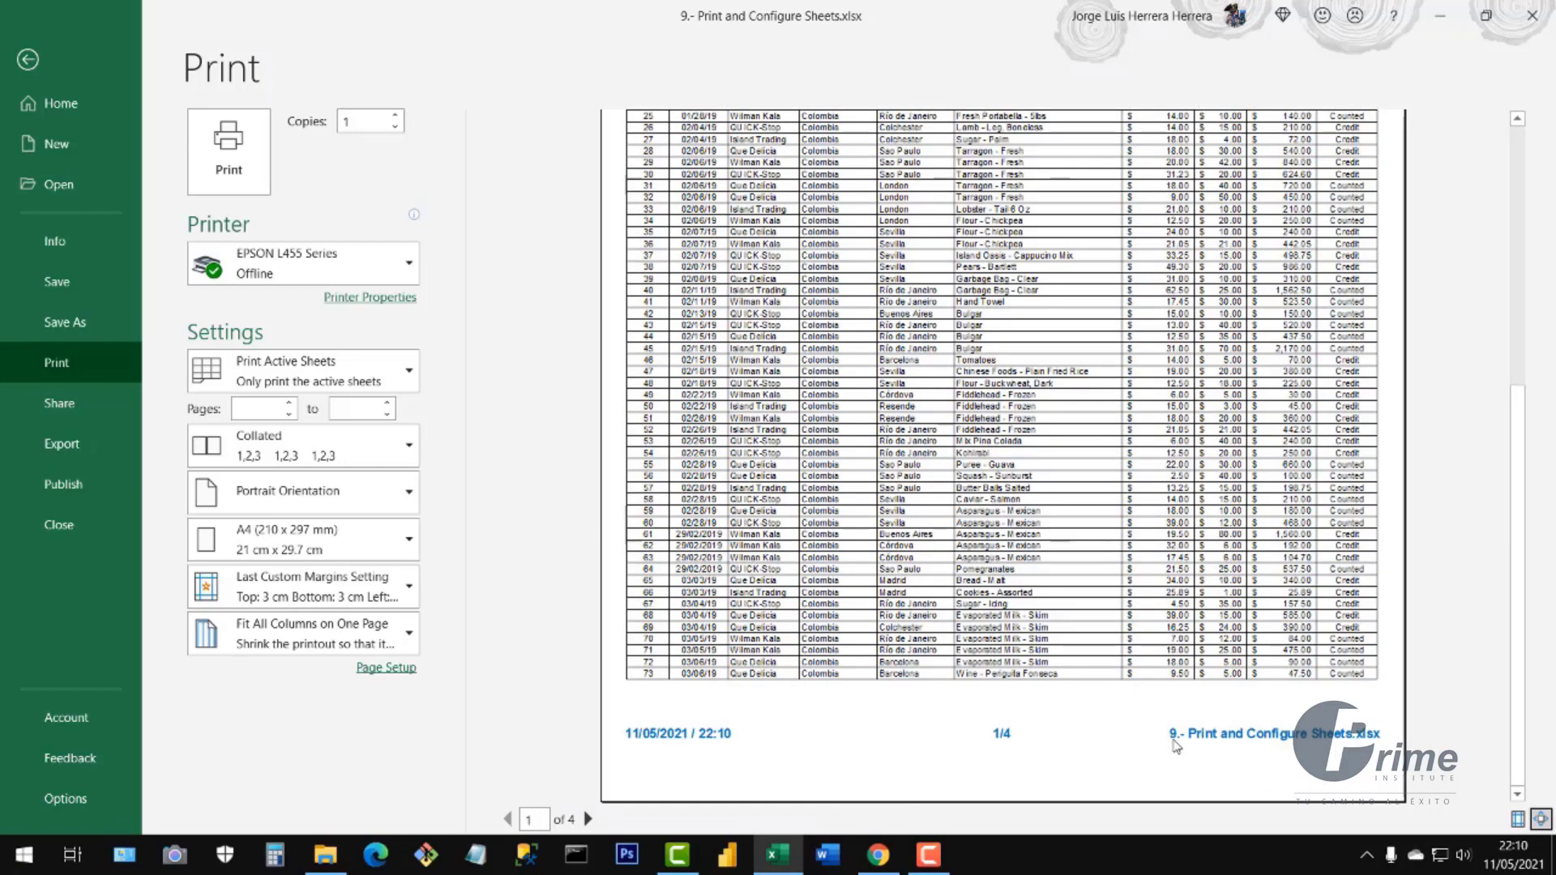
left_click(1540, 819)
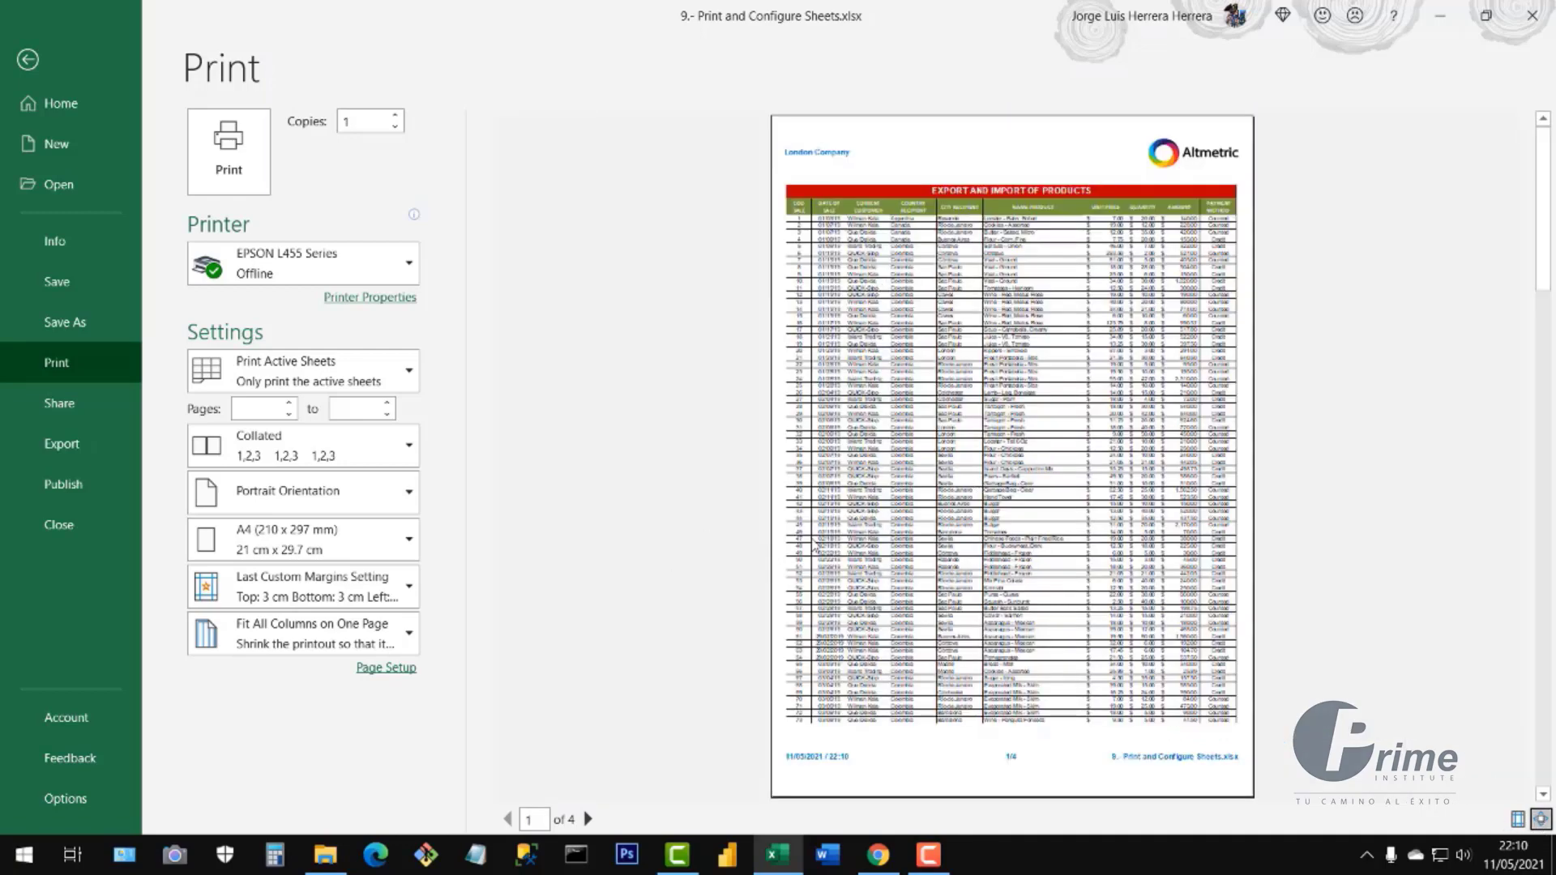
left_click(588, 821)
left_click(589, 820)
left_click(588, 820)
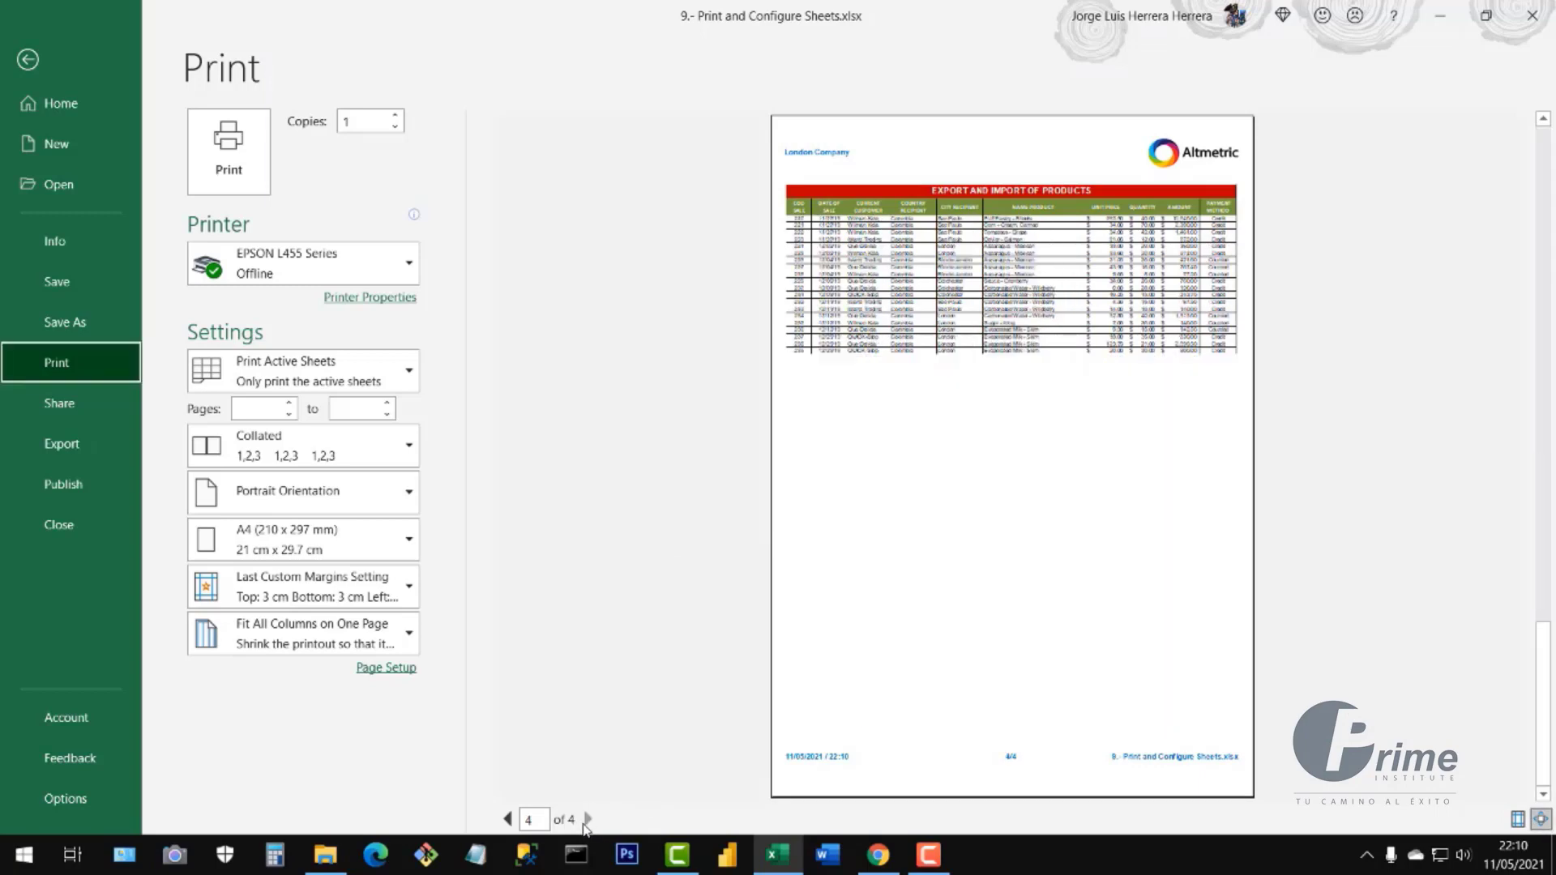
left_click(507, 819)
left_click(508, 820)
left_click(507, 820)
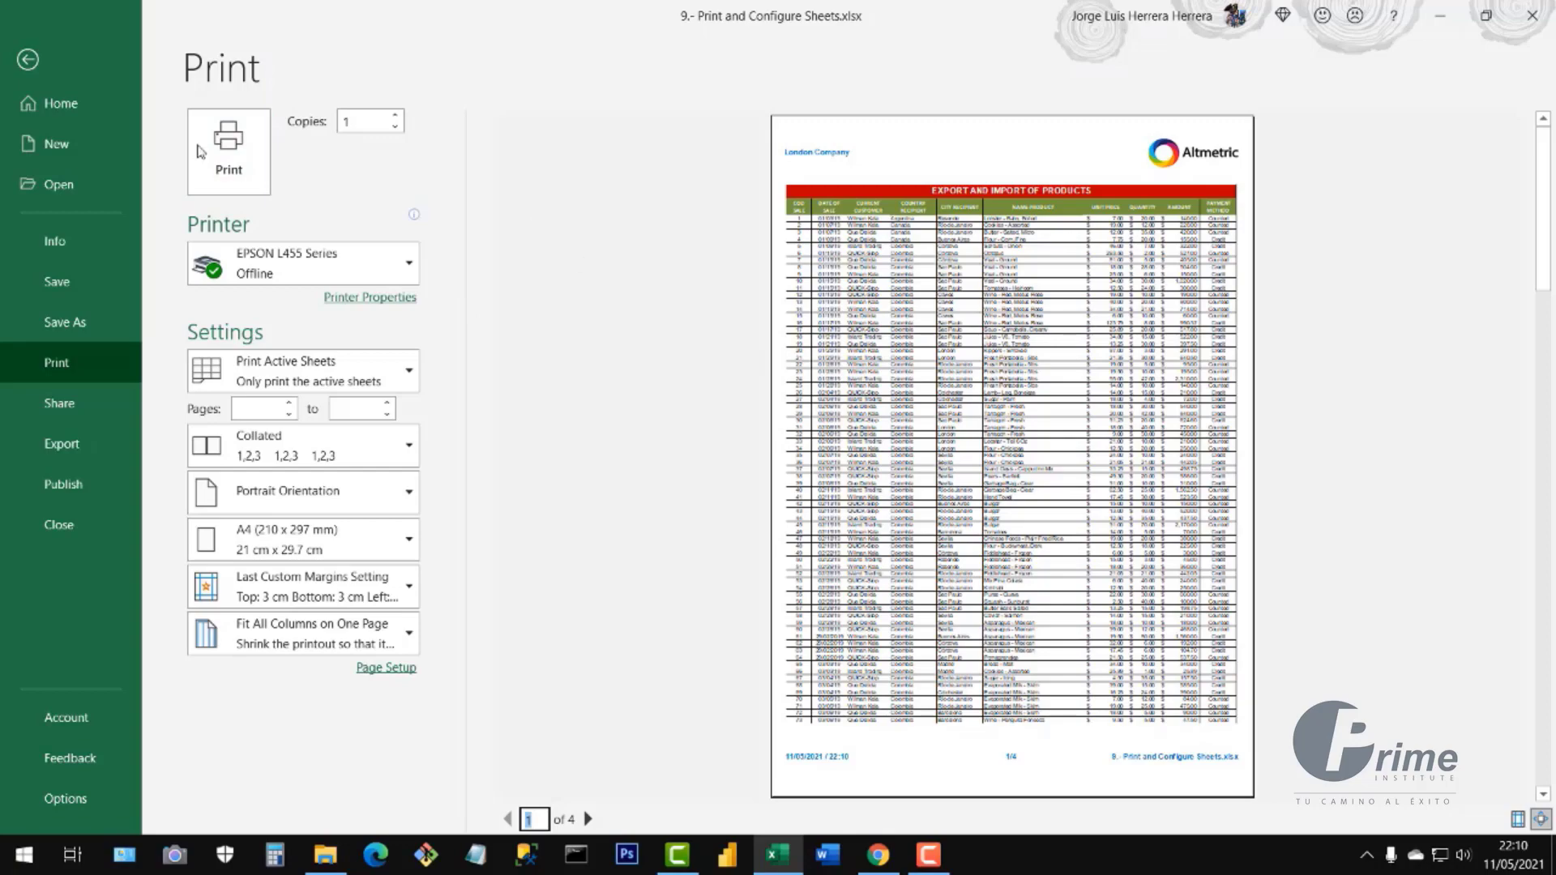
left_click(27, 59)
scroll(386, 409, "down", 3)
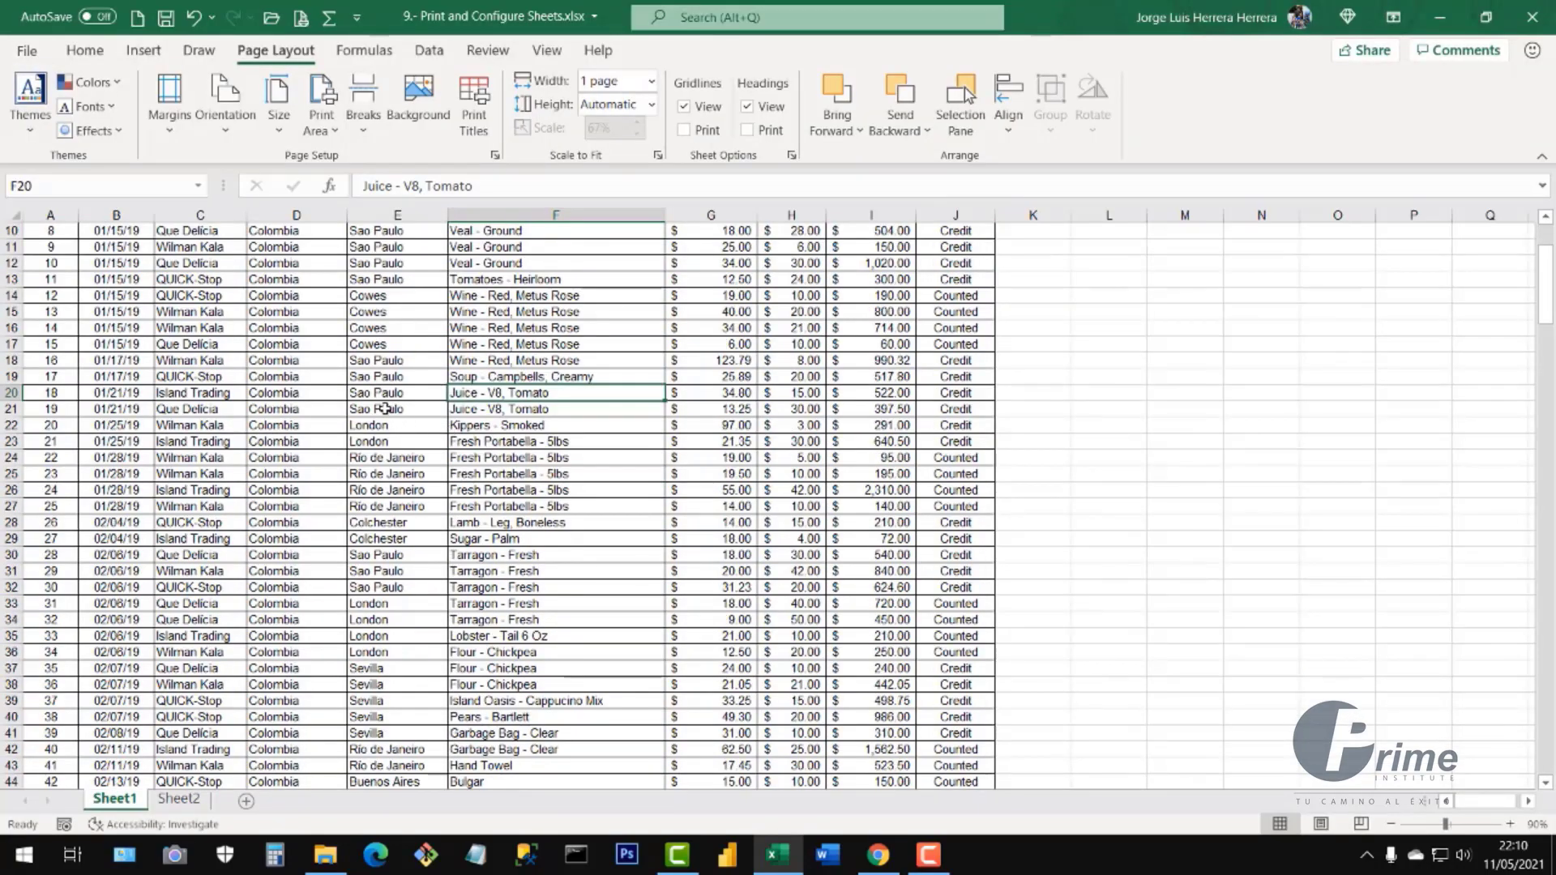
left_click_drag(386, 409, 843, 697)
scroll(843, 697, "up", 3)
left_click_drag(1110, 372, 1180, 552)
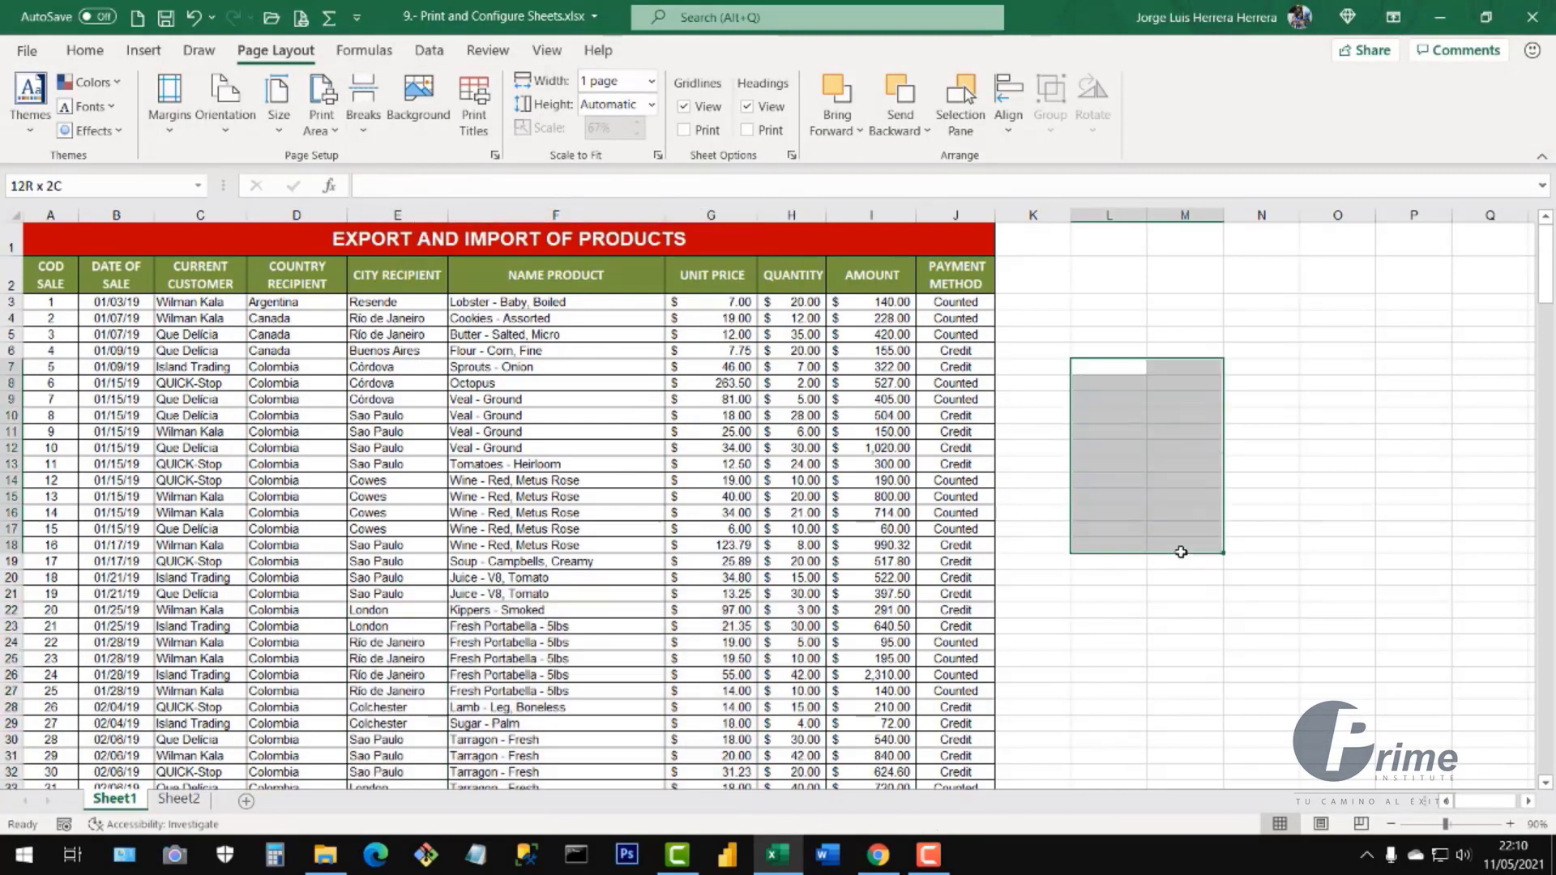
left_click_drag(50, 280, 883, 279)
left_click(715, 403)
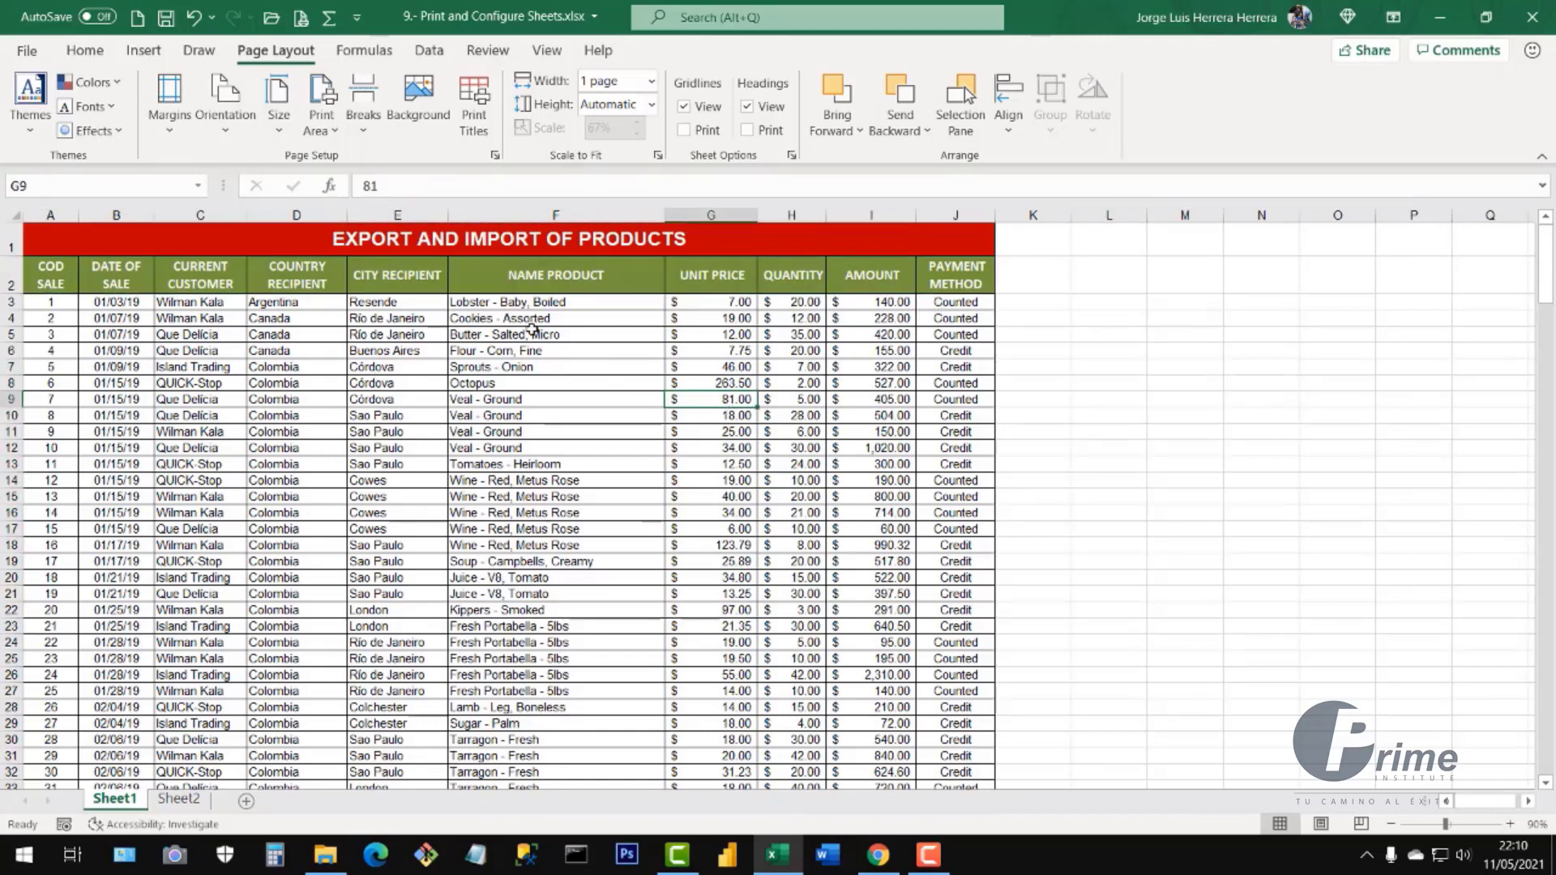
left_click(641, 512)
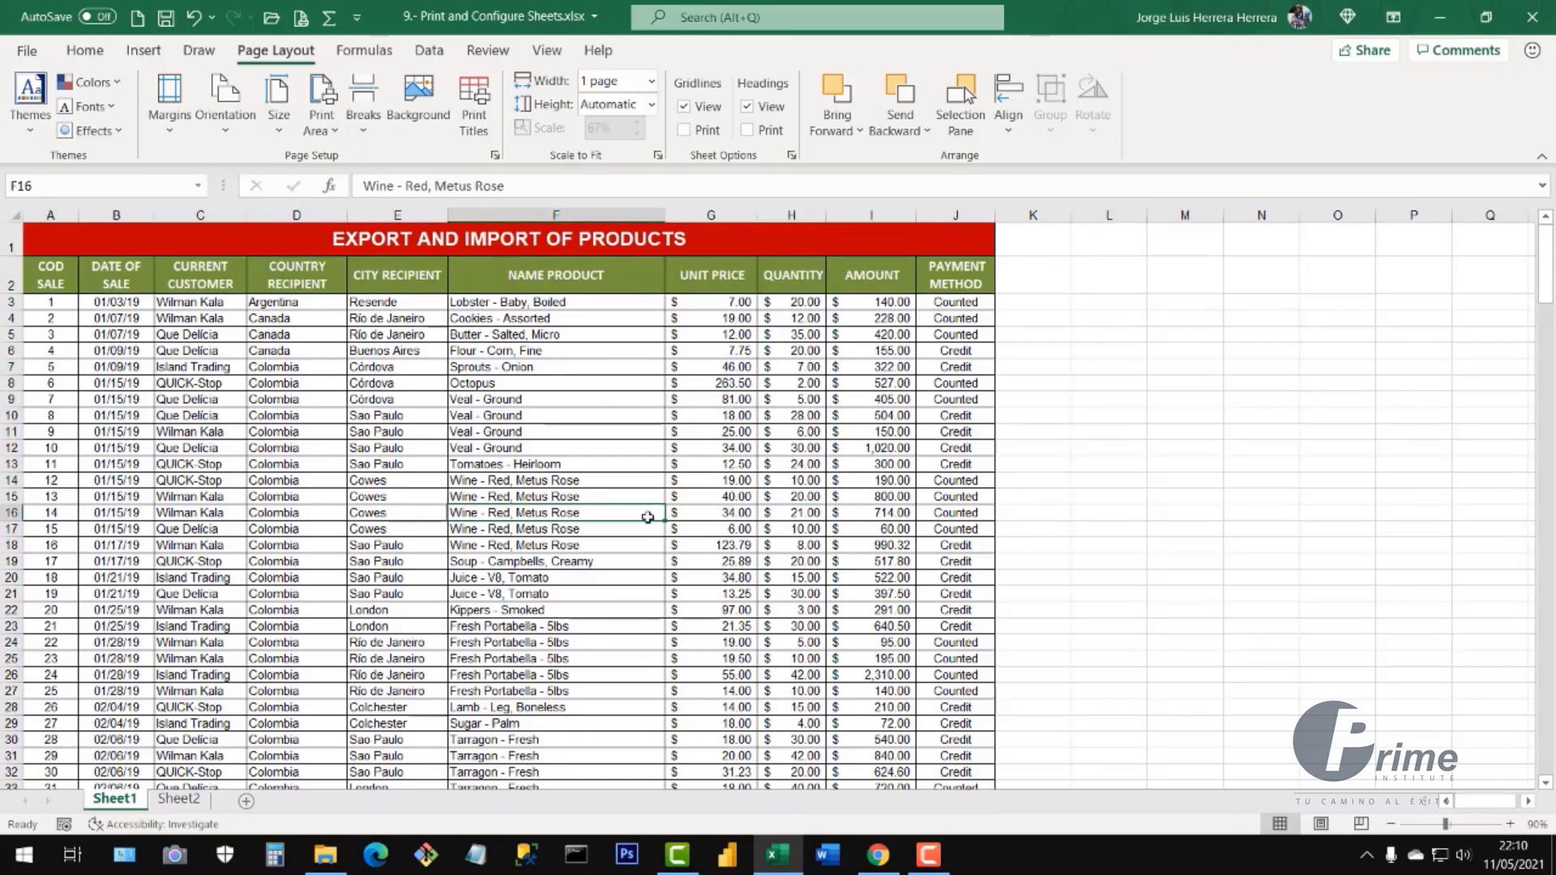
left_click(1106, 466)
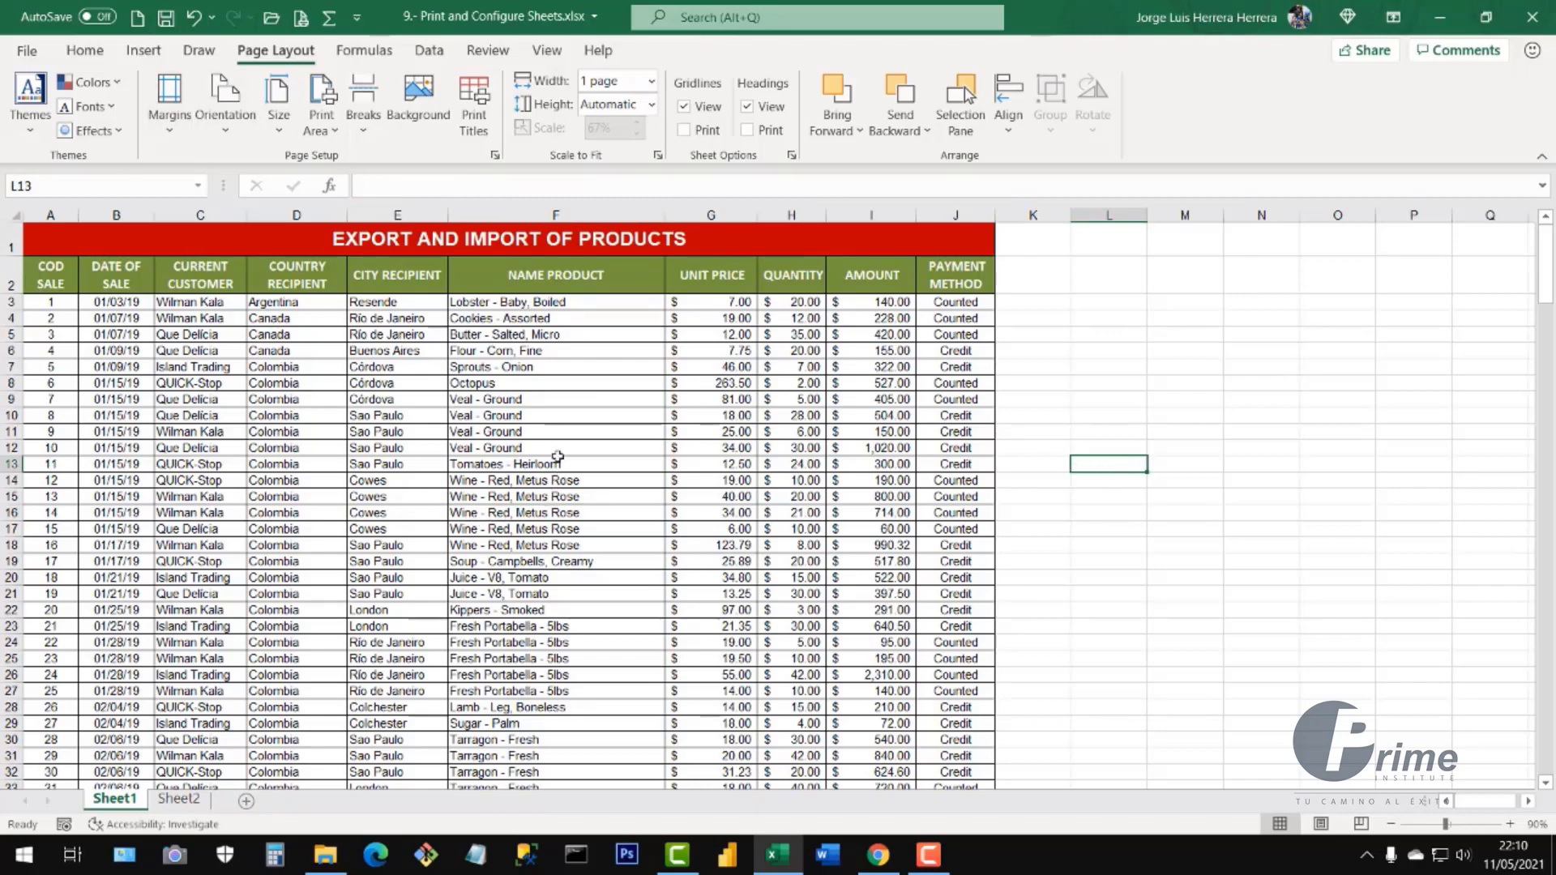
- Look over the product and client table on Sheet2 from its first to its last row, and return to Sheet1
left_click(182, 799)
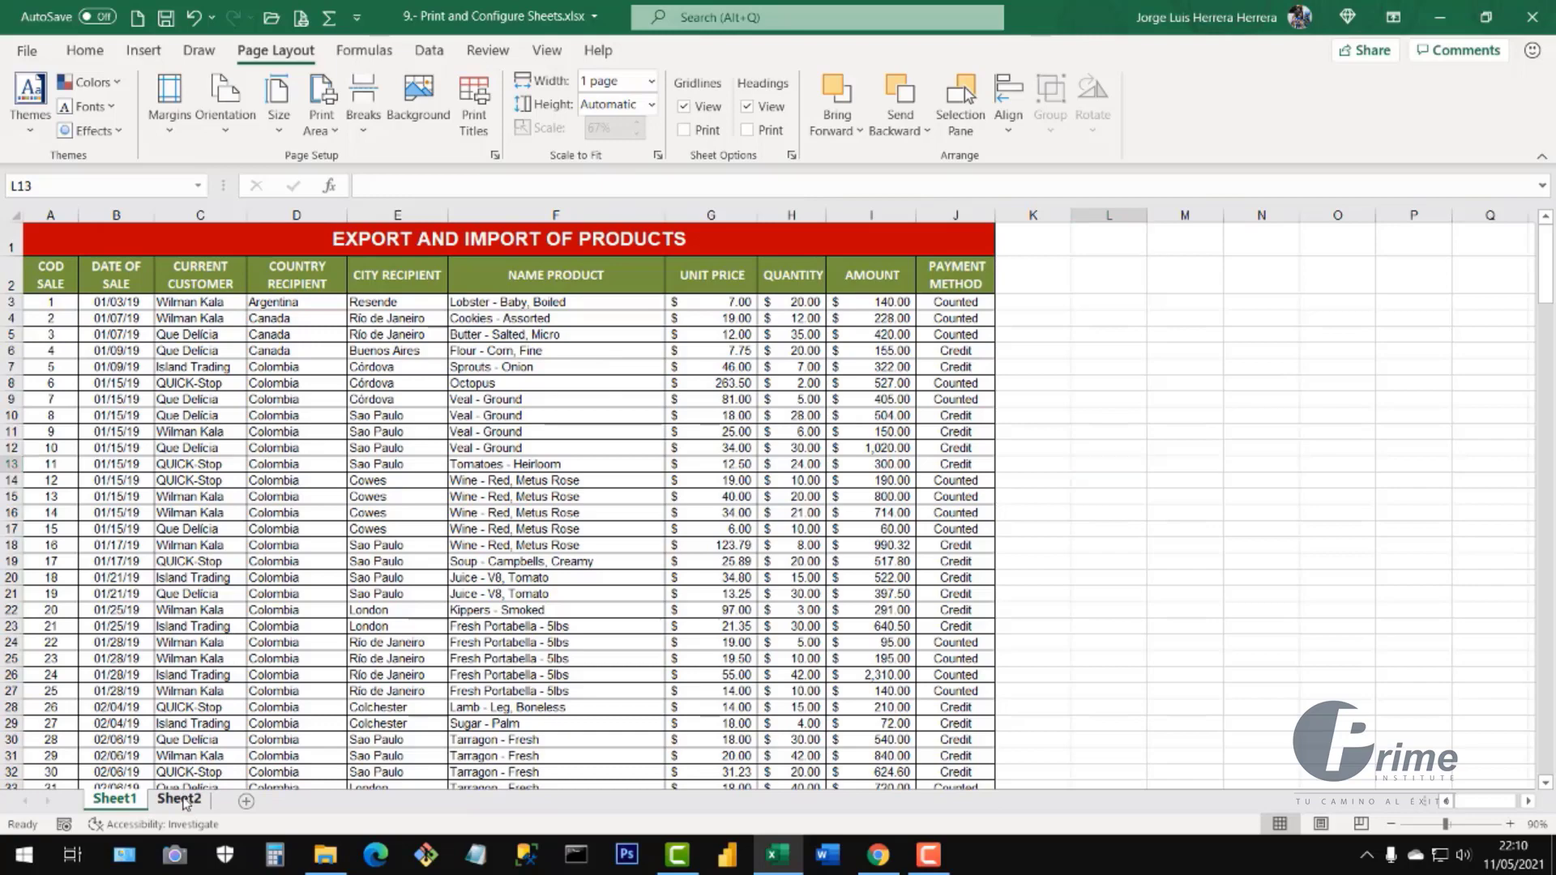
left_click(290, 367)
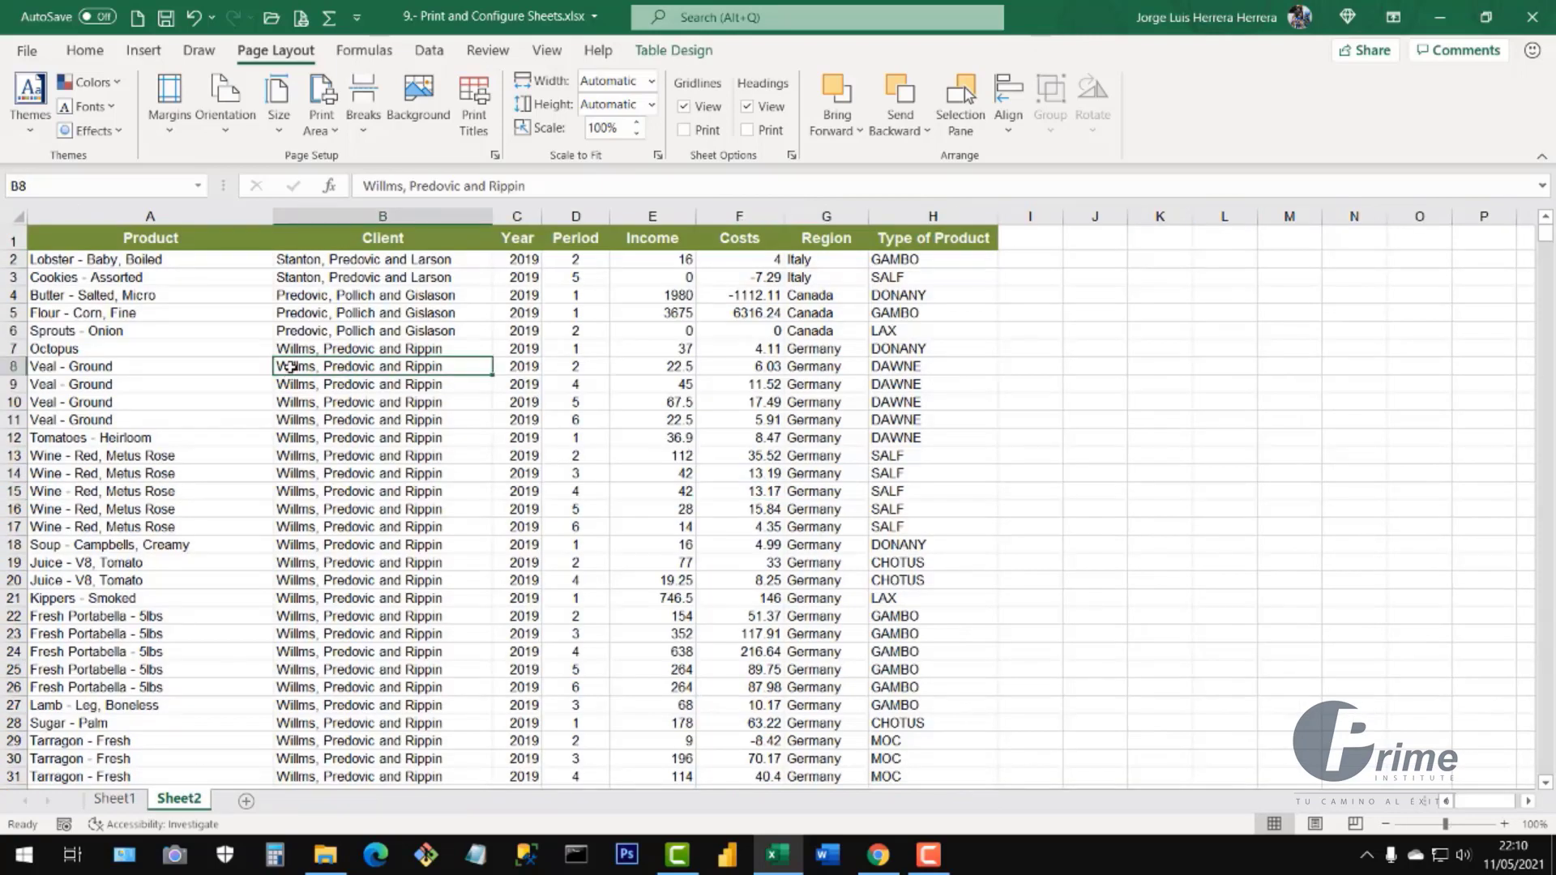
key("ctrl+Down")
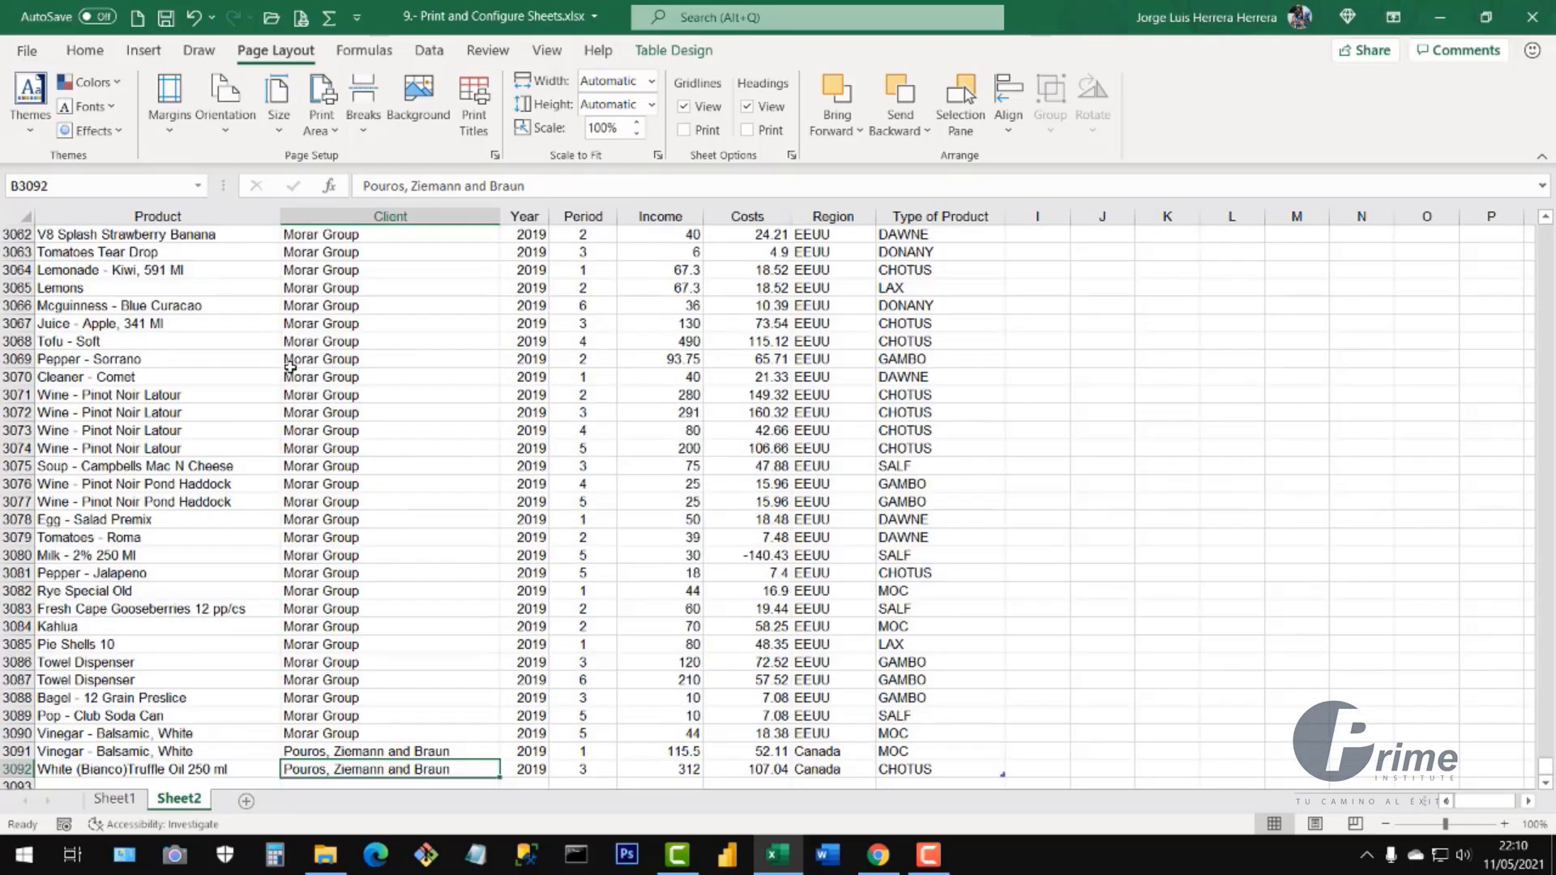
key("ctrl+Up")
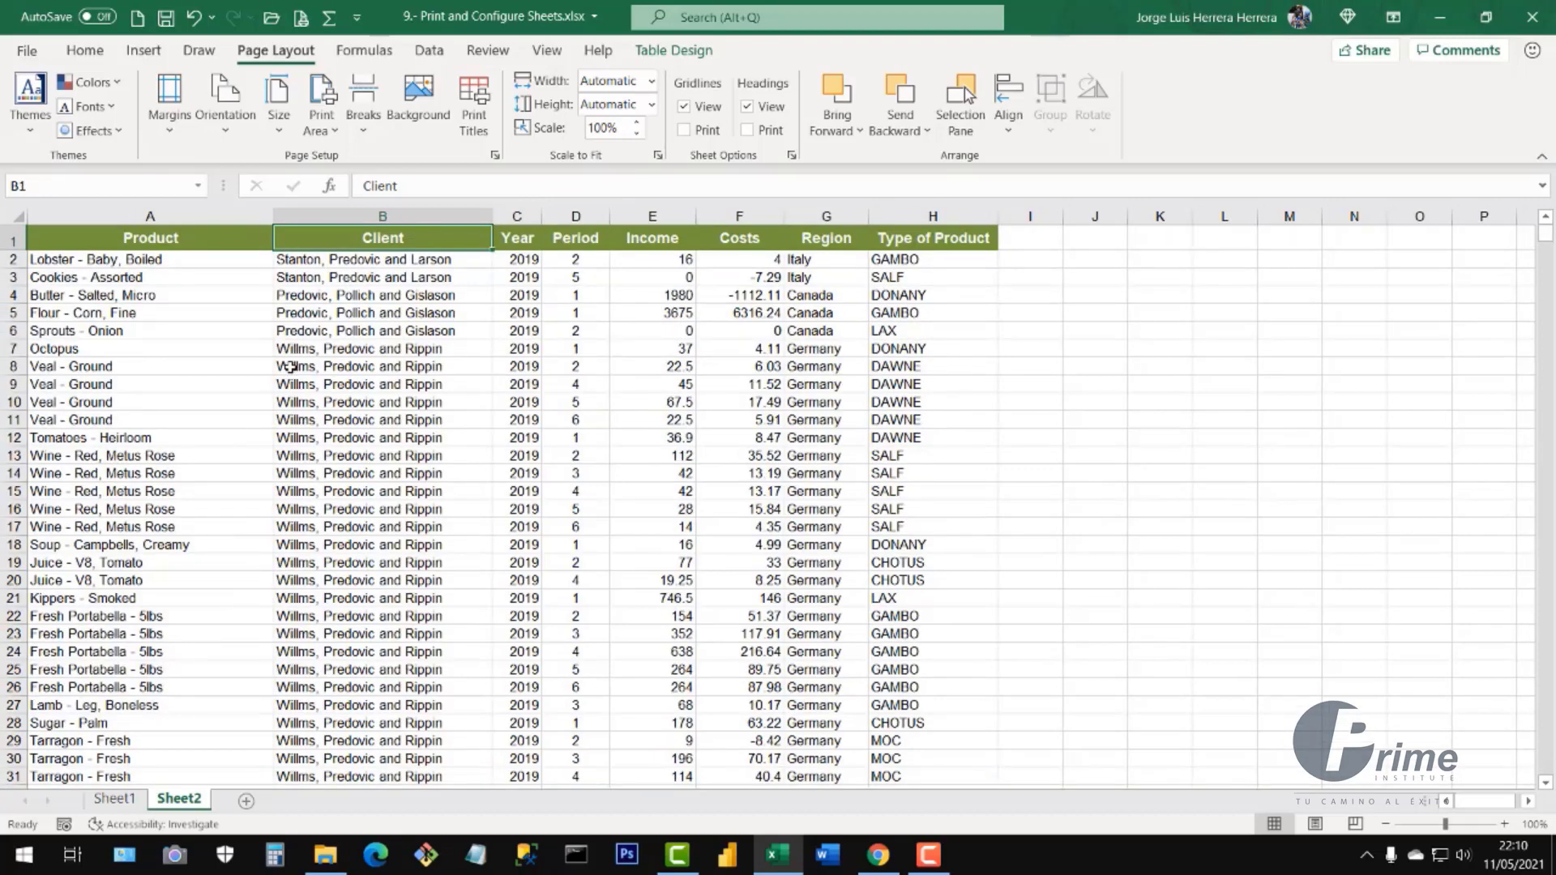
left_click(614, 403)
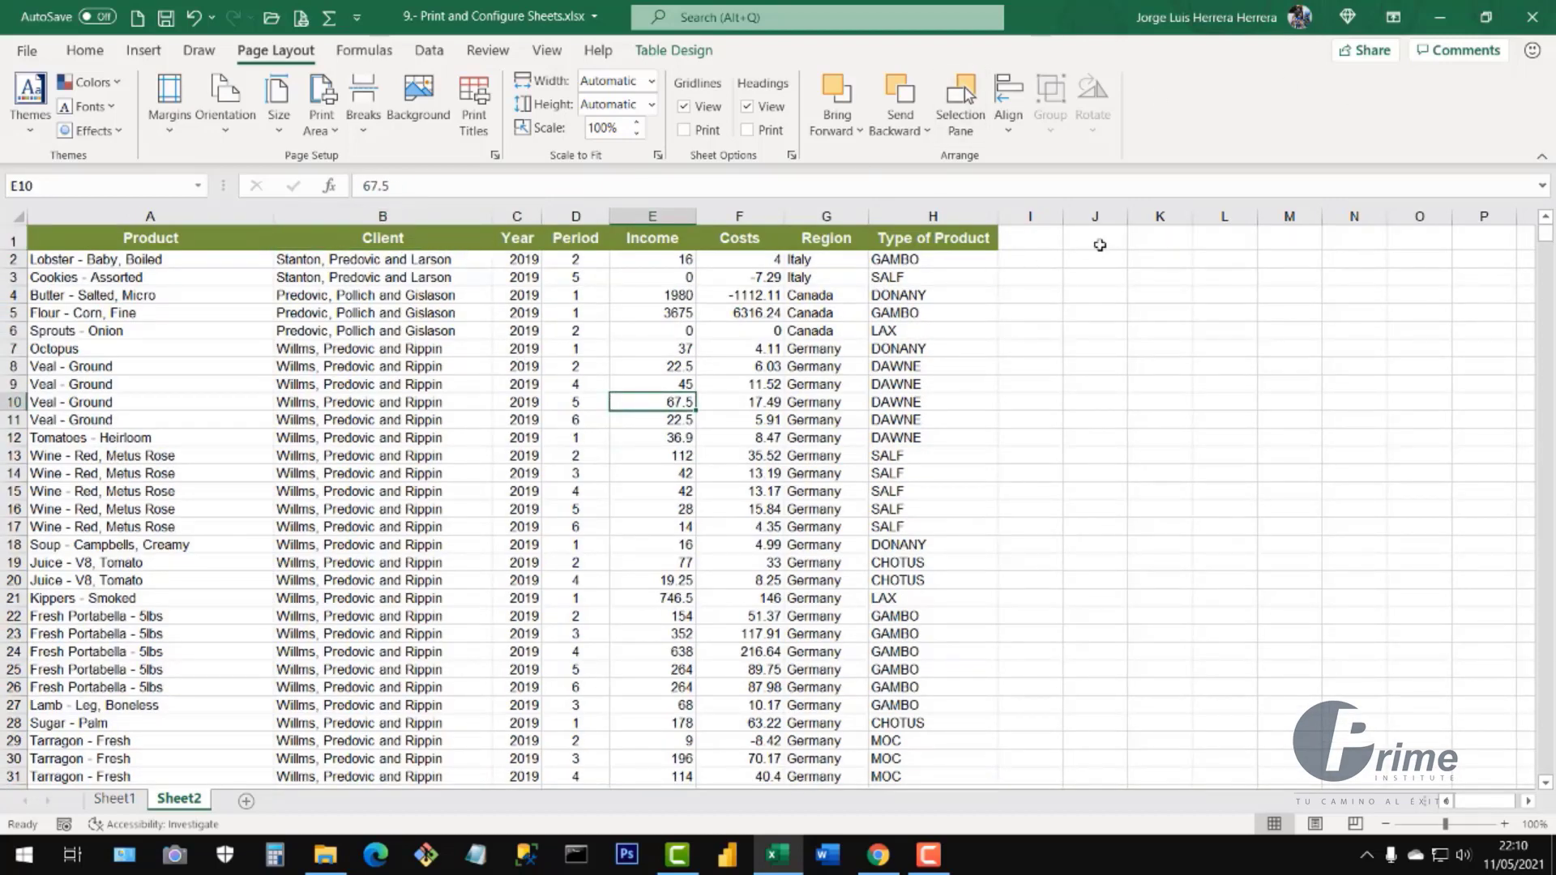
left_click_drag(1098, 243, 925, 217)
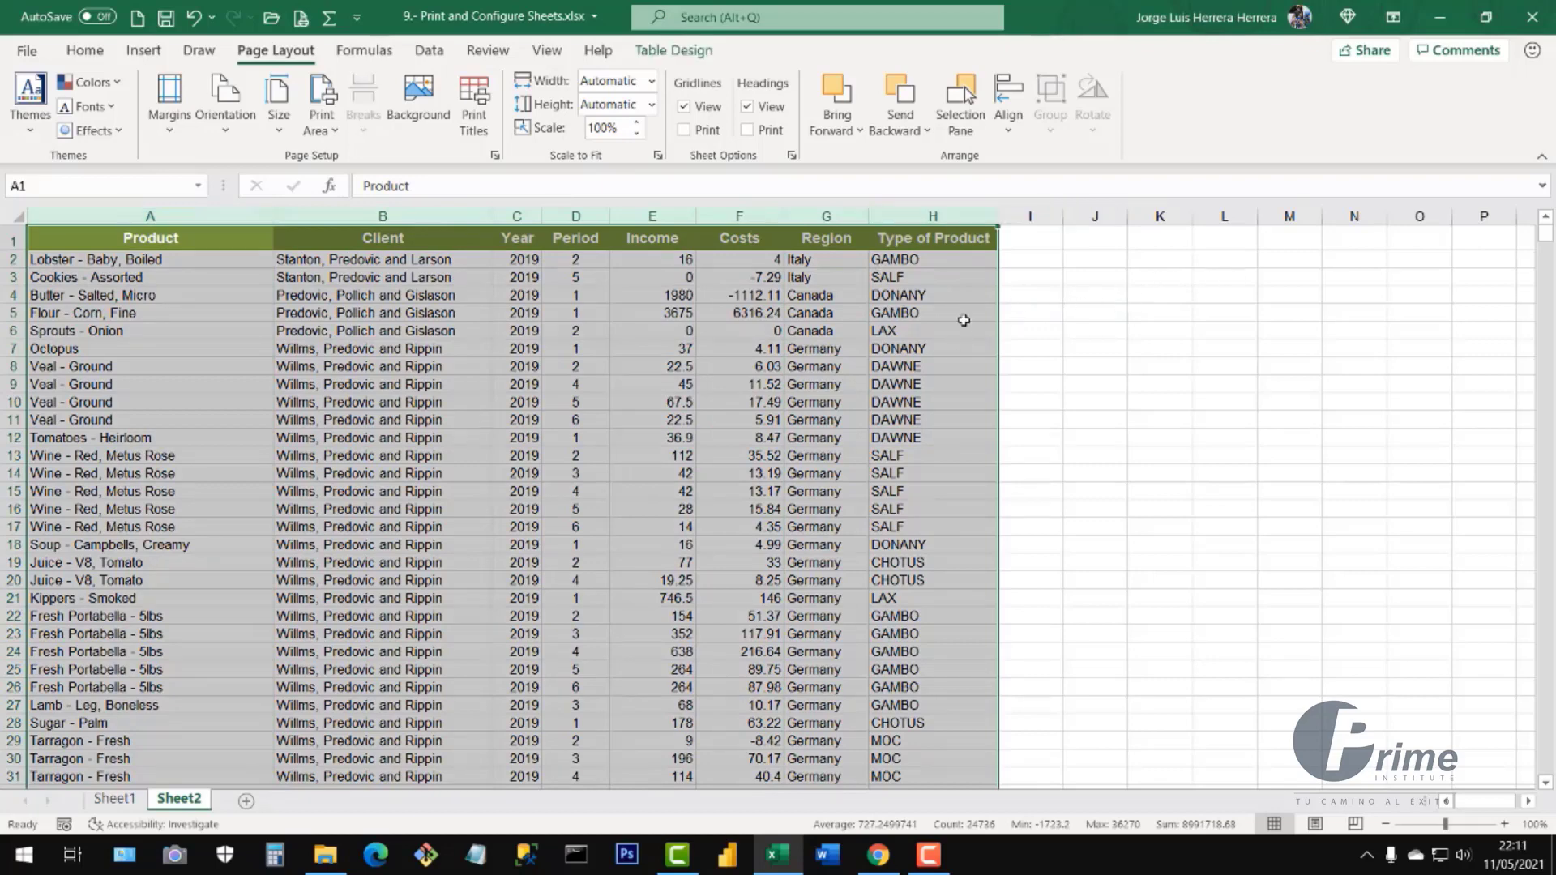
left_click(600, 334)
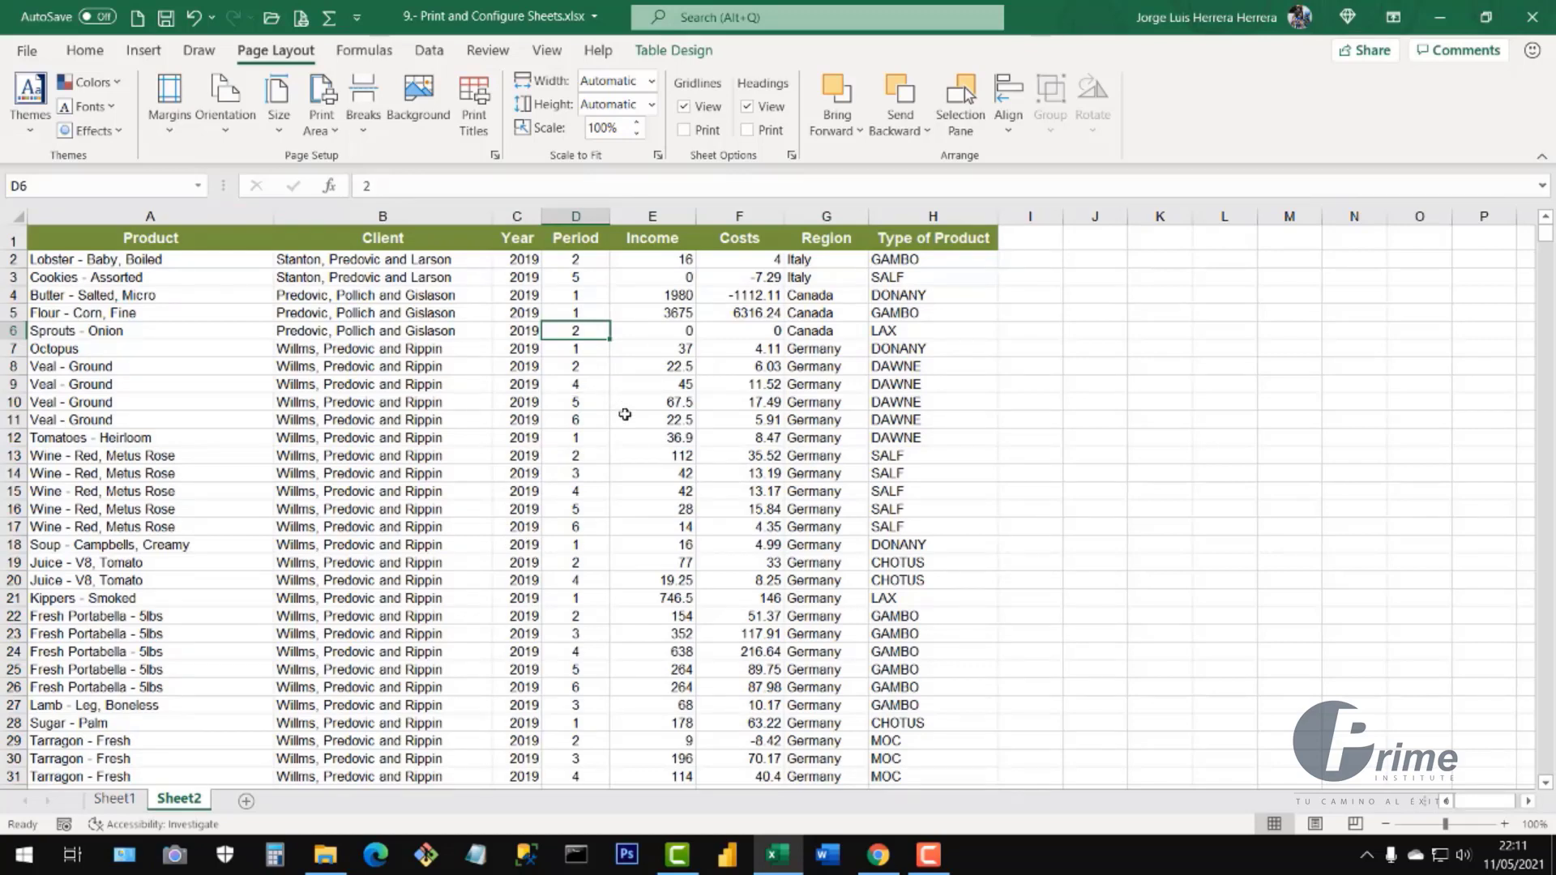
left_click(655, 405)
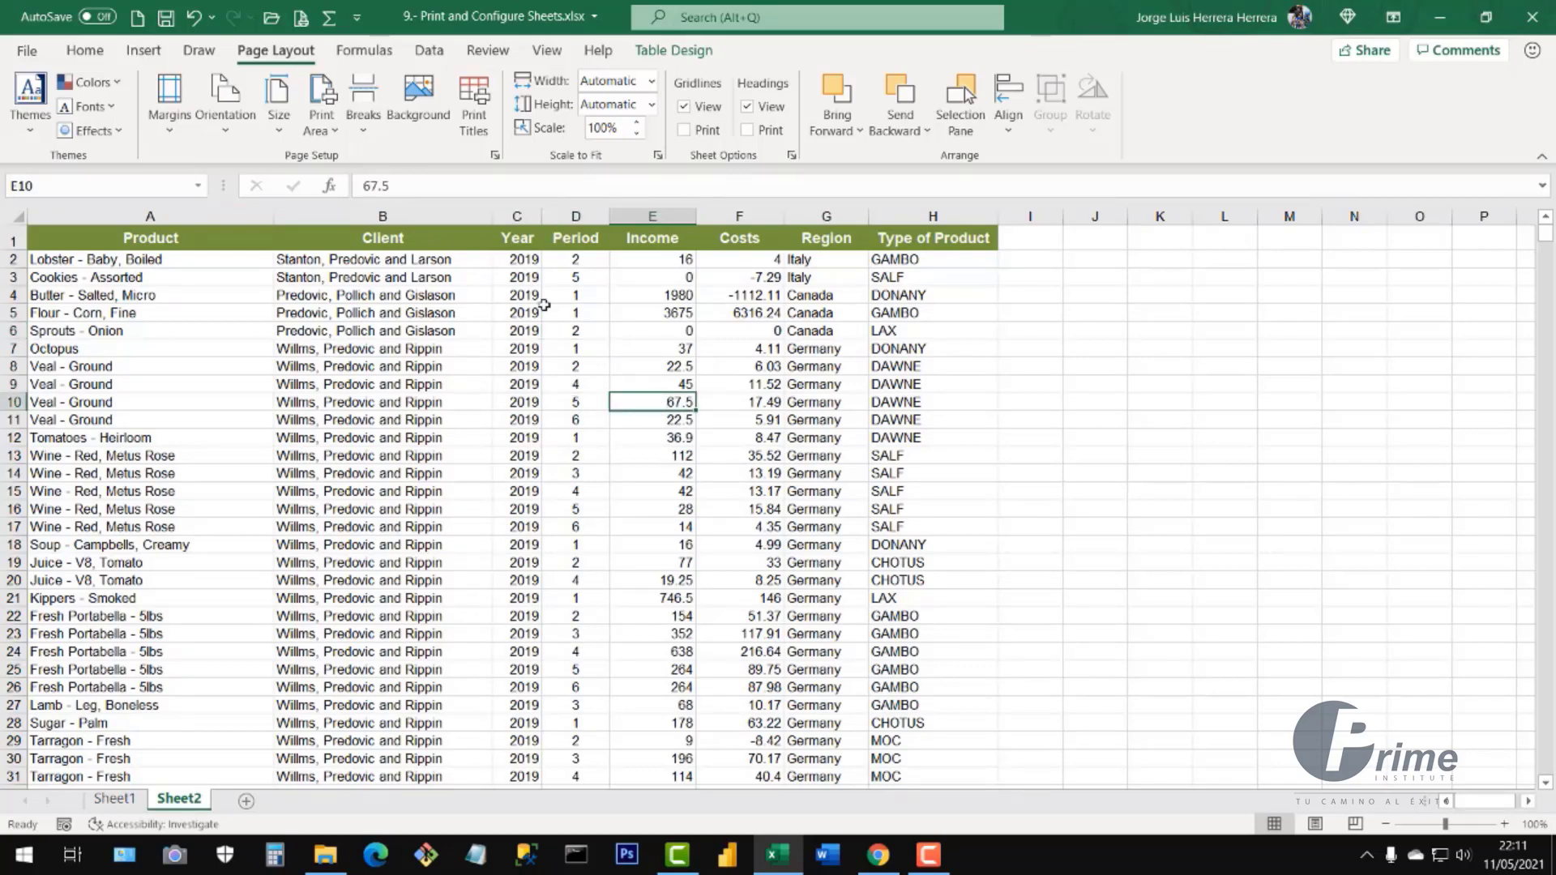
left_click(720, 383)
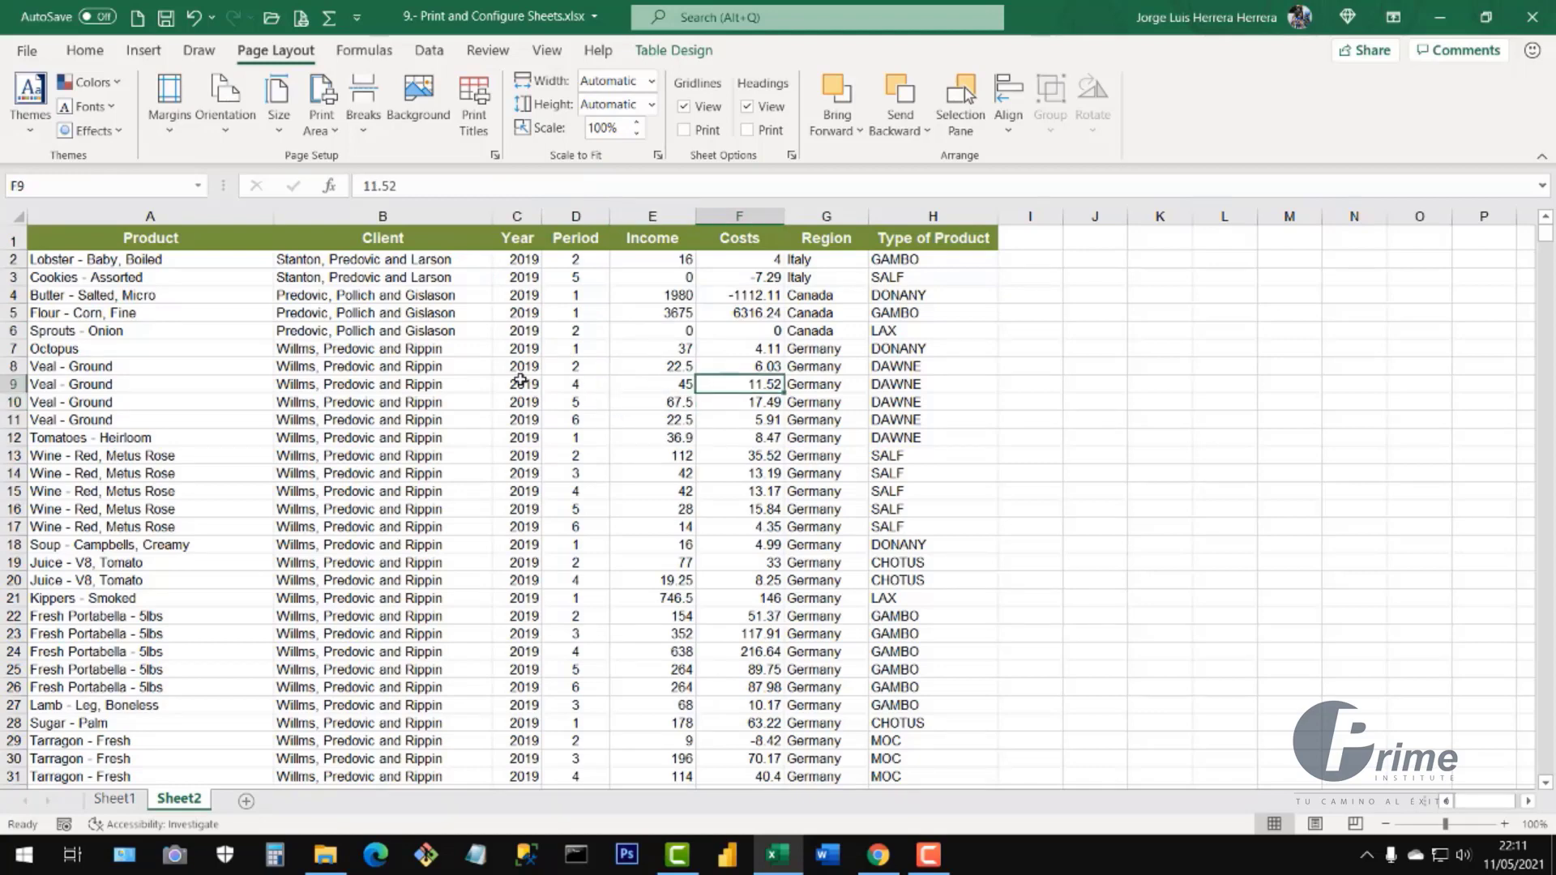
left_click(114, 799)
left_click(555, 275)
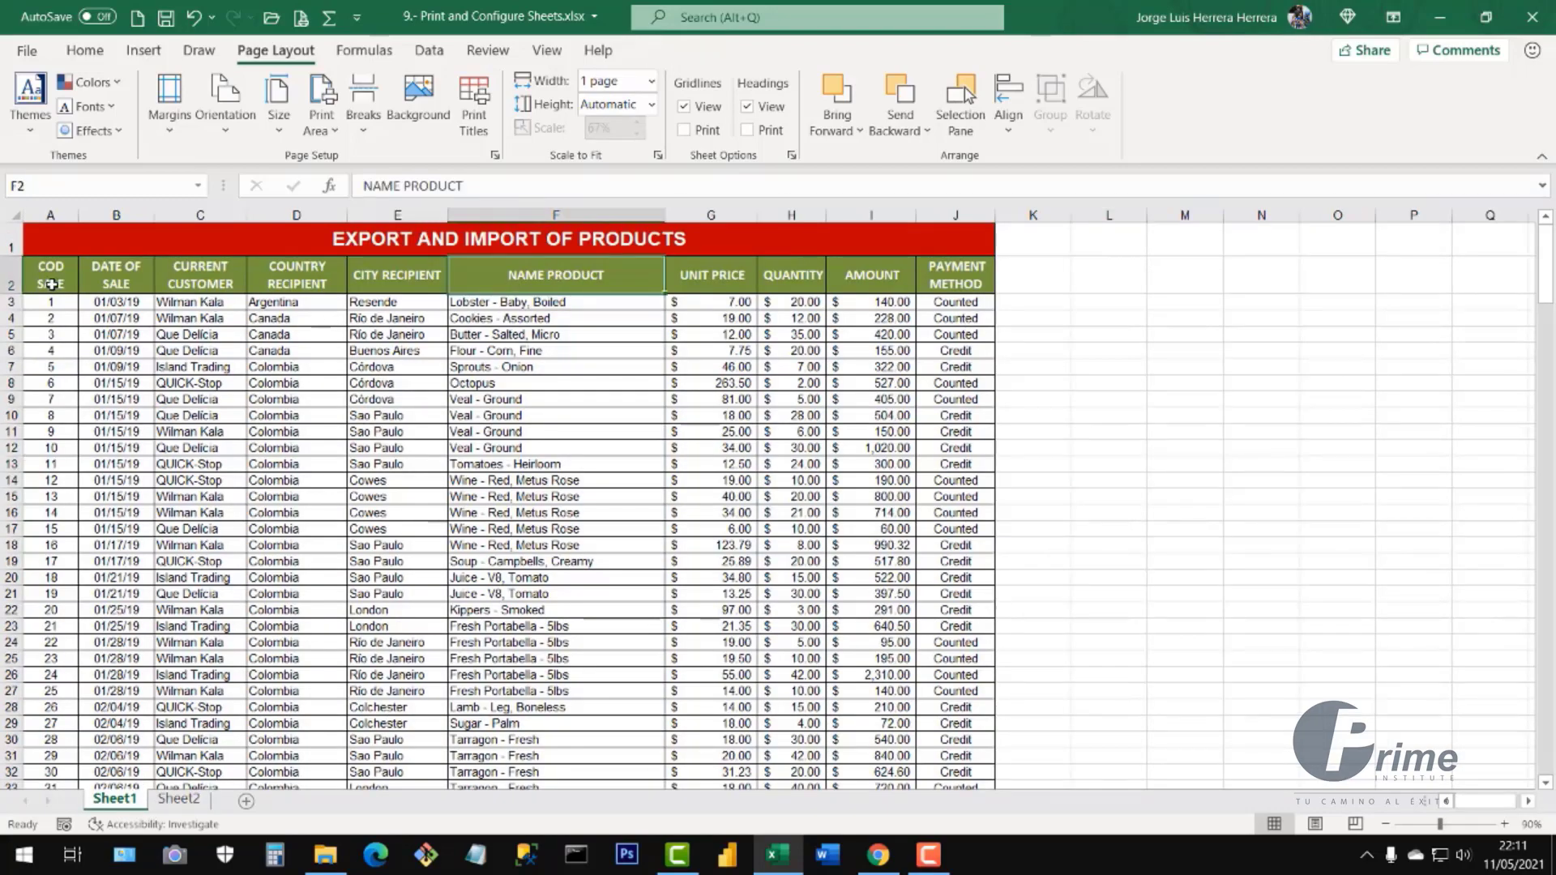
left_click_drag(51, 280, 924, 612)
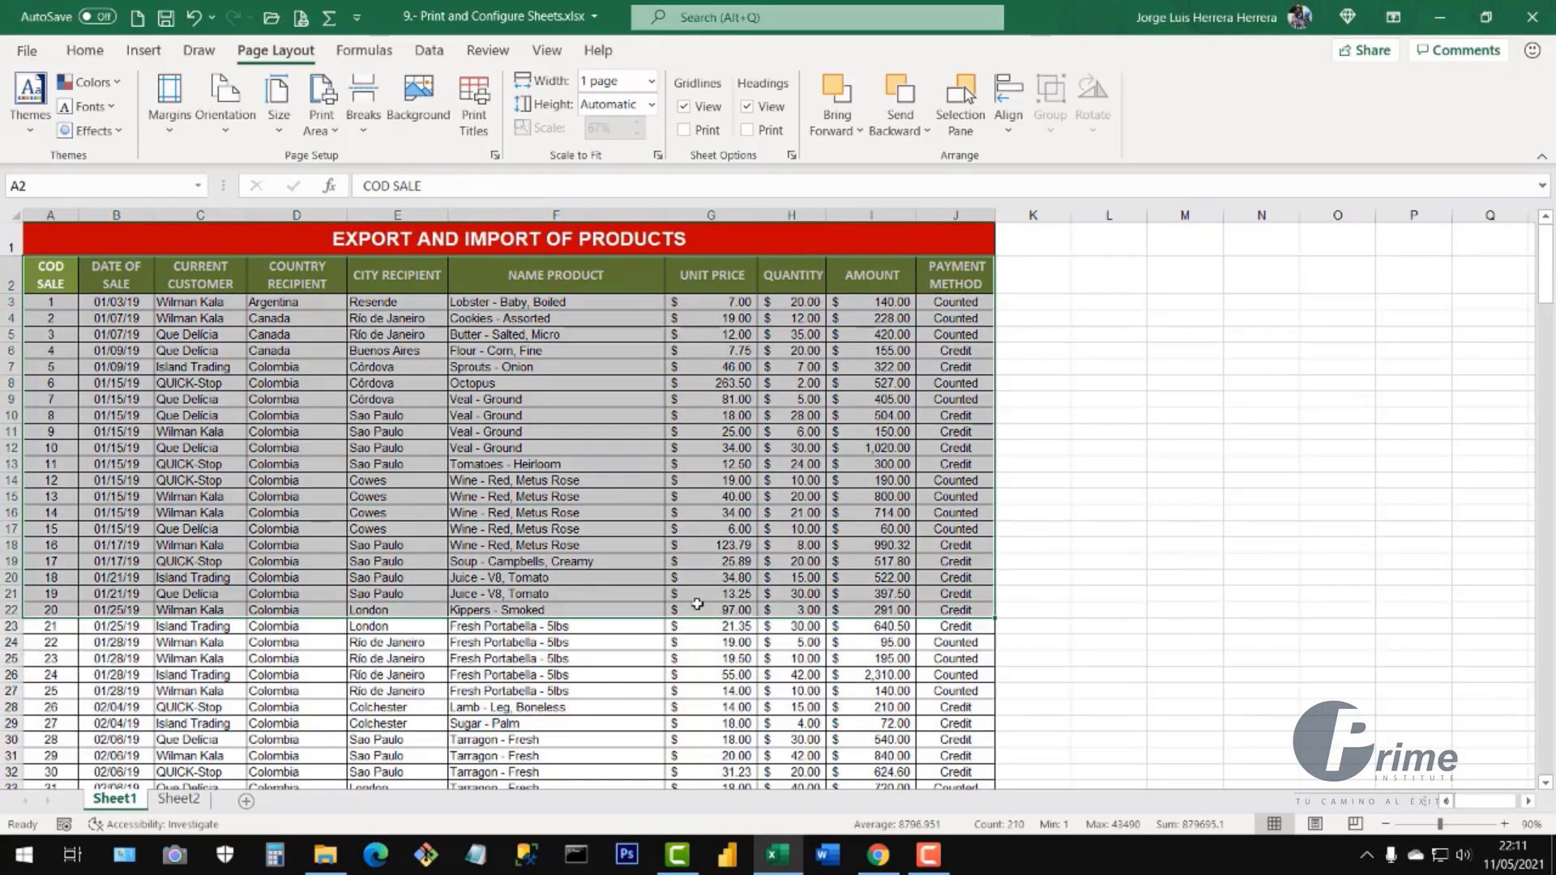
left_click(705, 566)
left_click(653, 545)
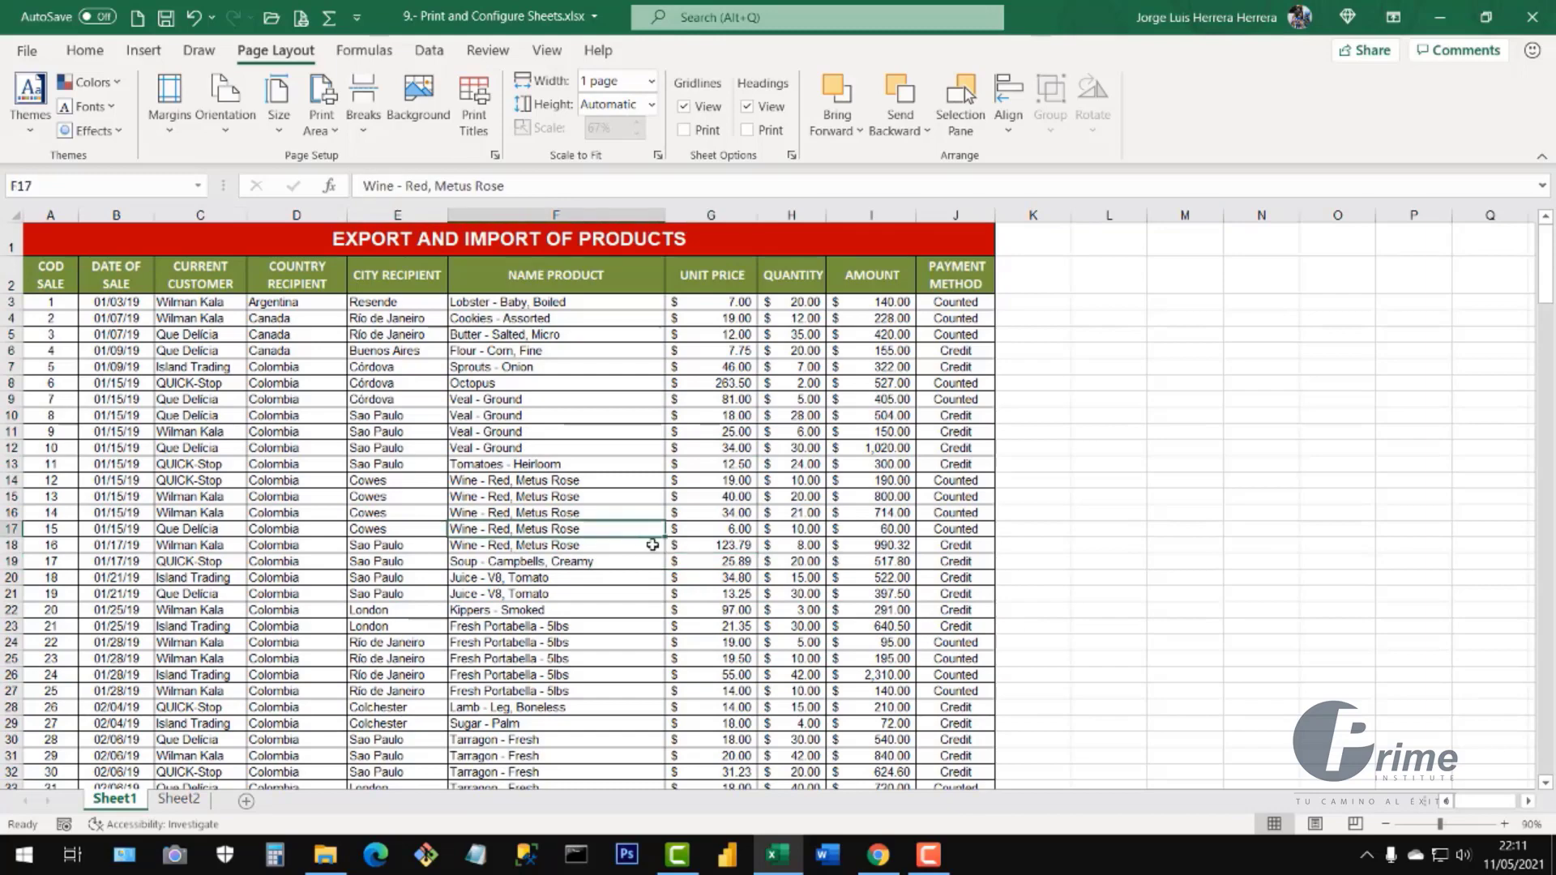
- Set the range A2:J27 of Sheet1 as the print area
left_click_drag(49, 271, 938, 691)
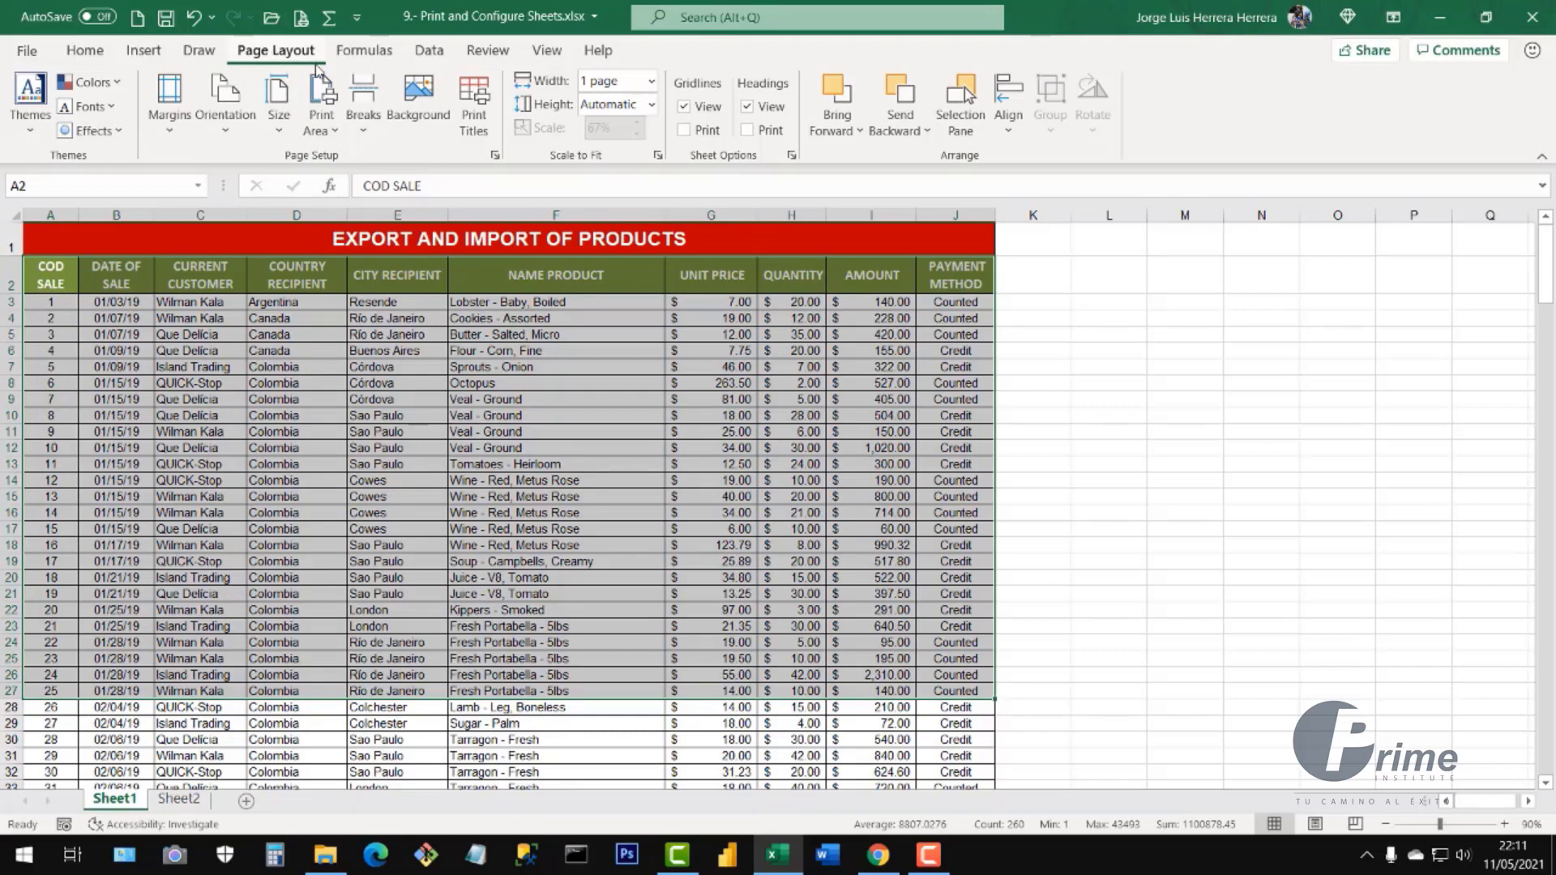
left_click(330, 132)
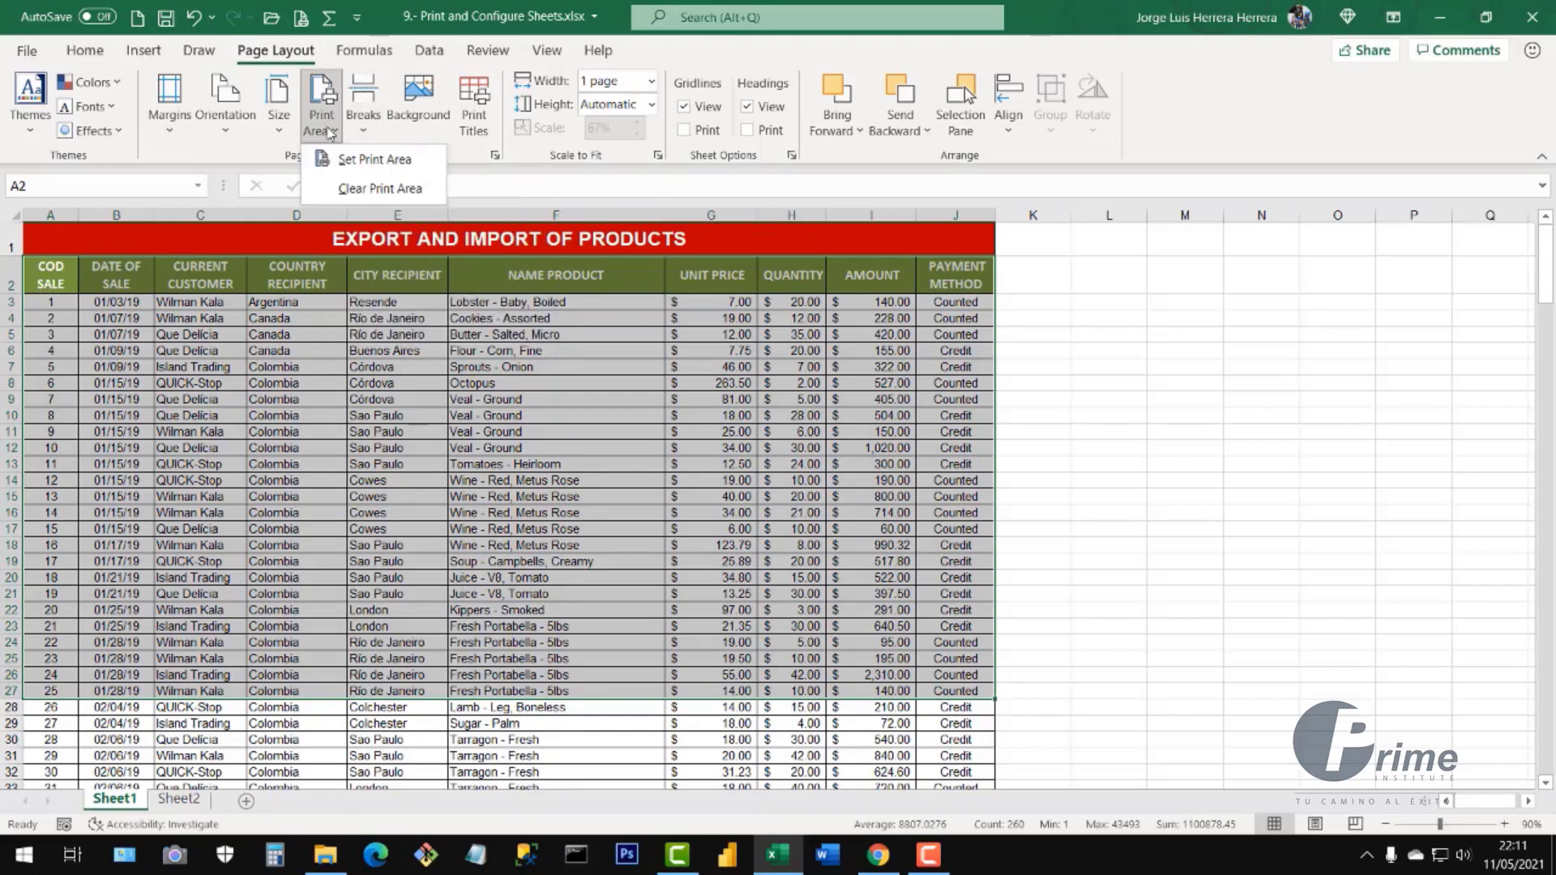
left_click(366, 161)
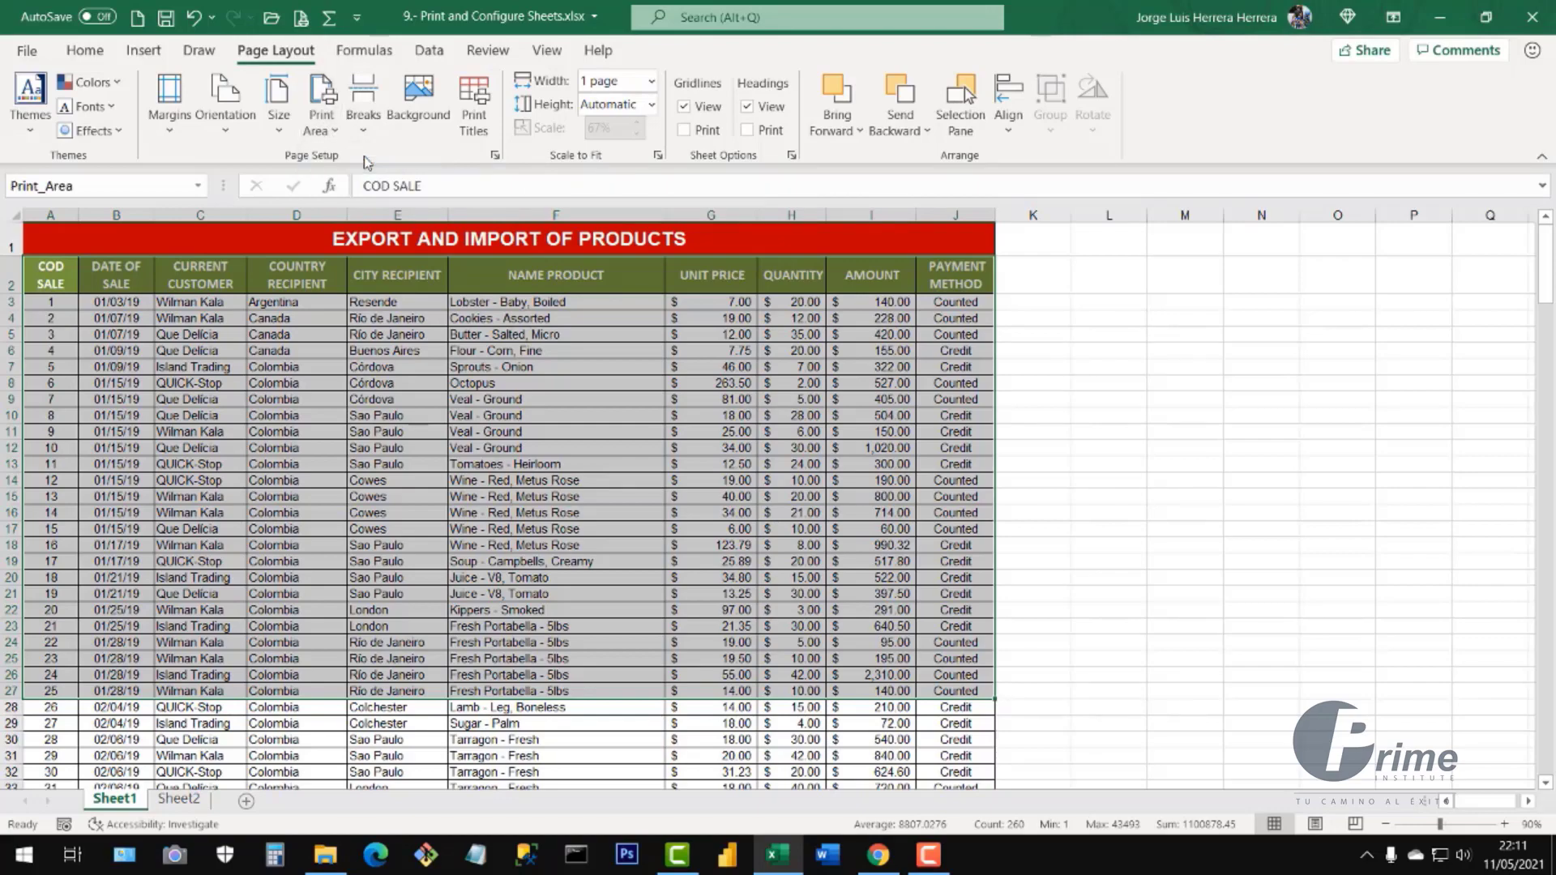
left_click(644, 496)
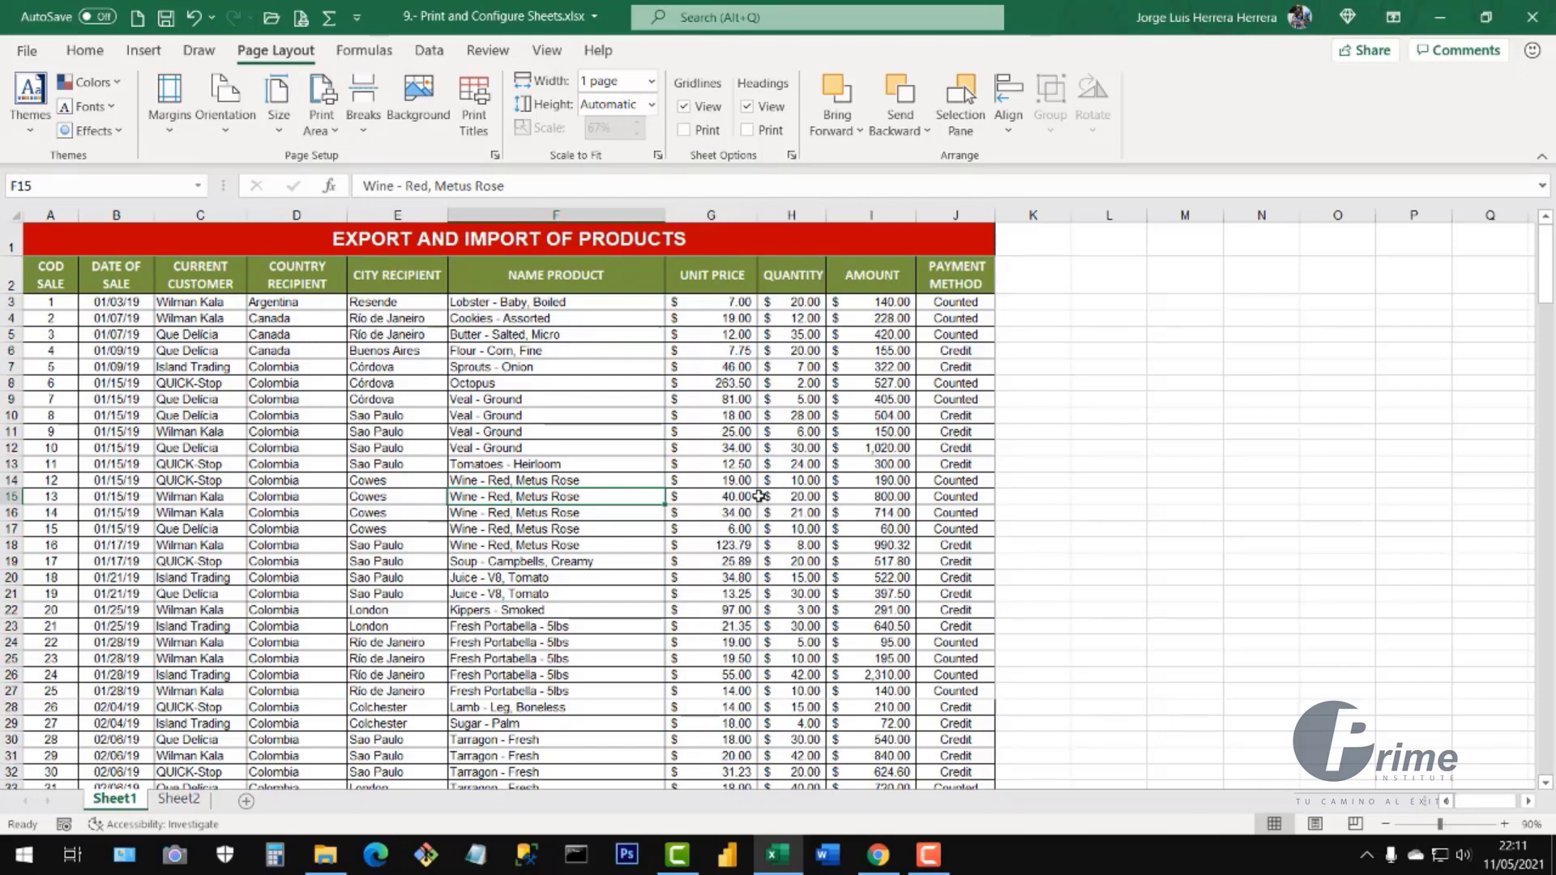
- Check the print area enlarged in the print preview and print the active sheet
key("ctrl+p")
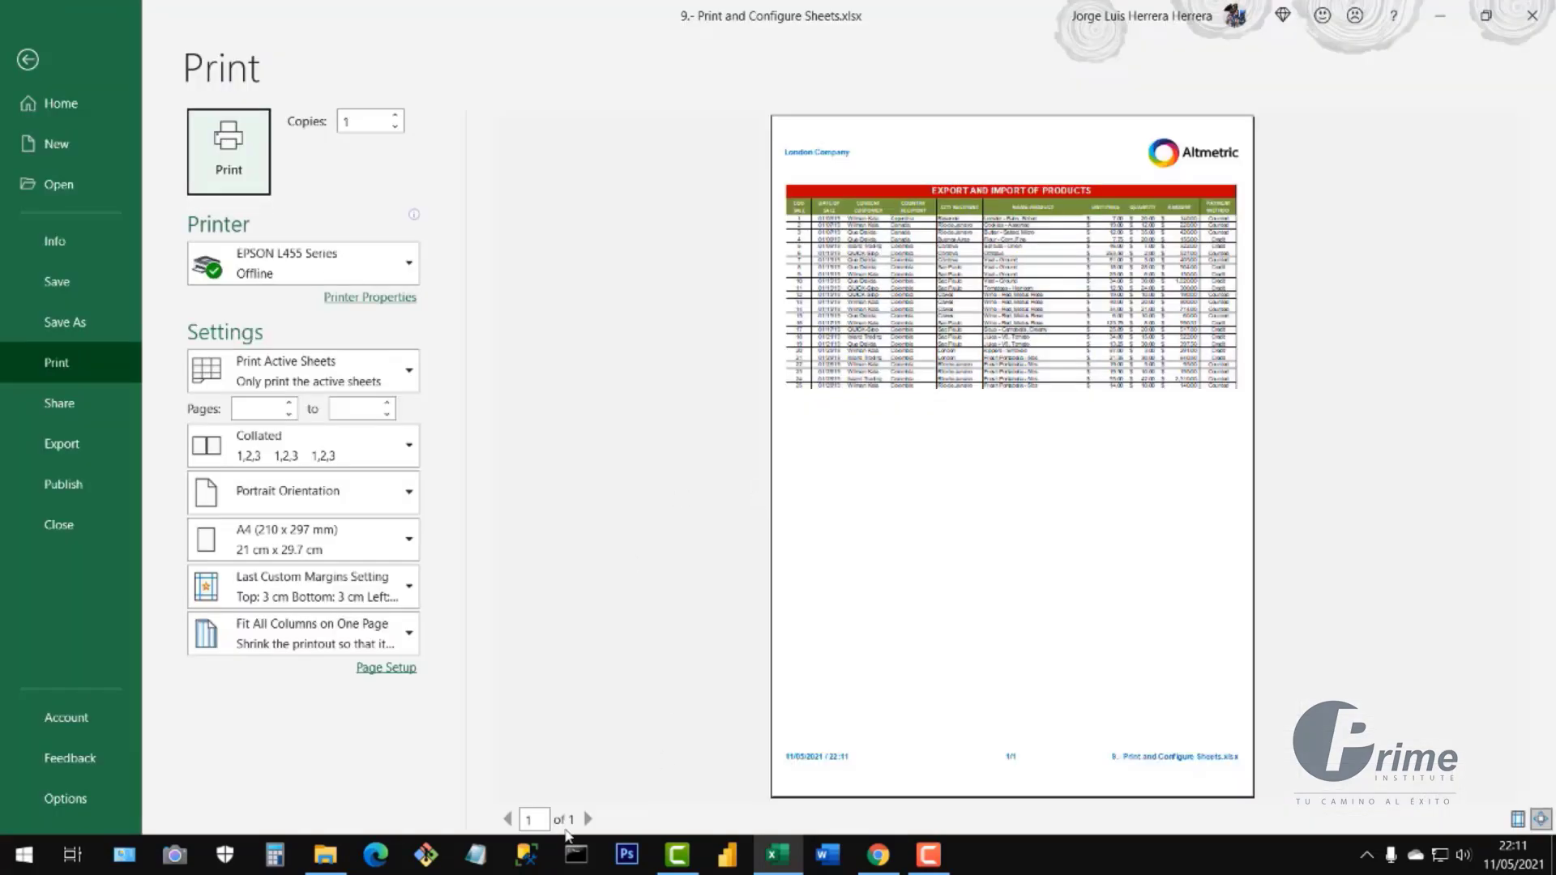
left_click(1540, 820)
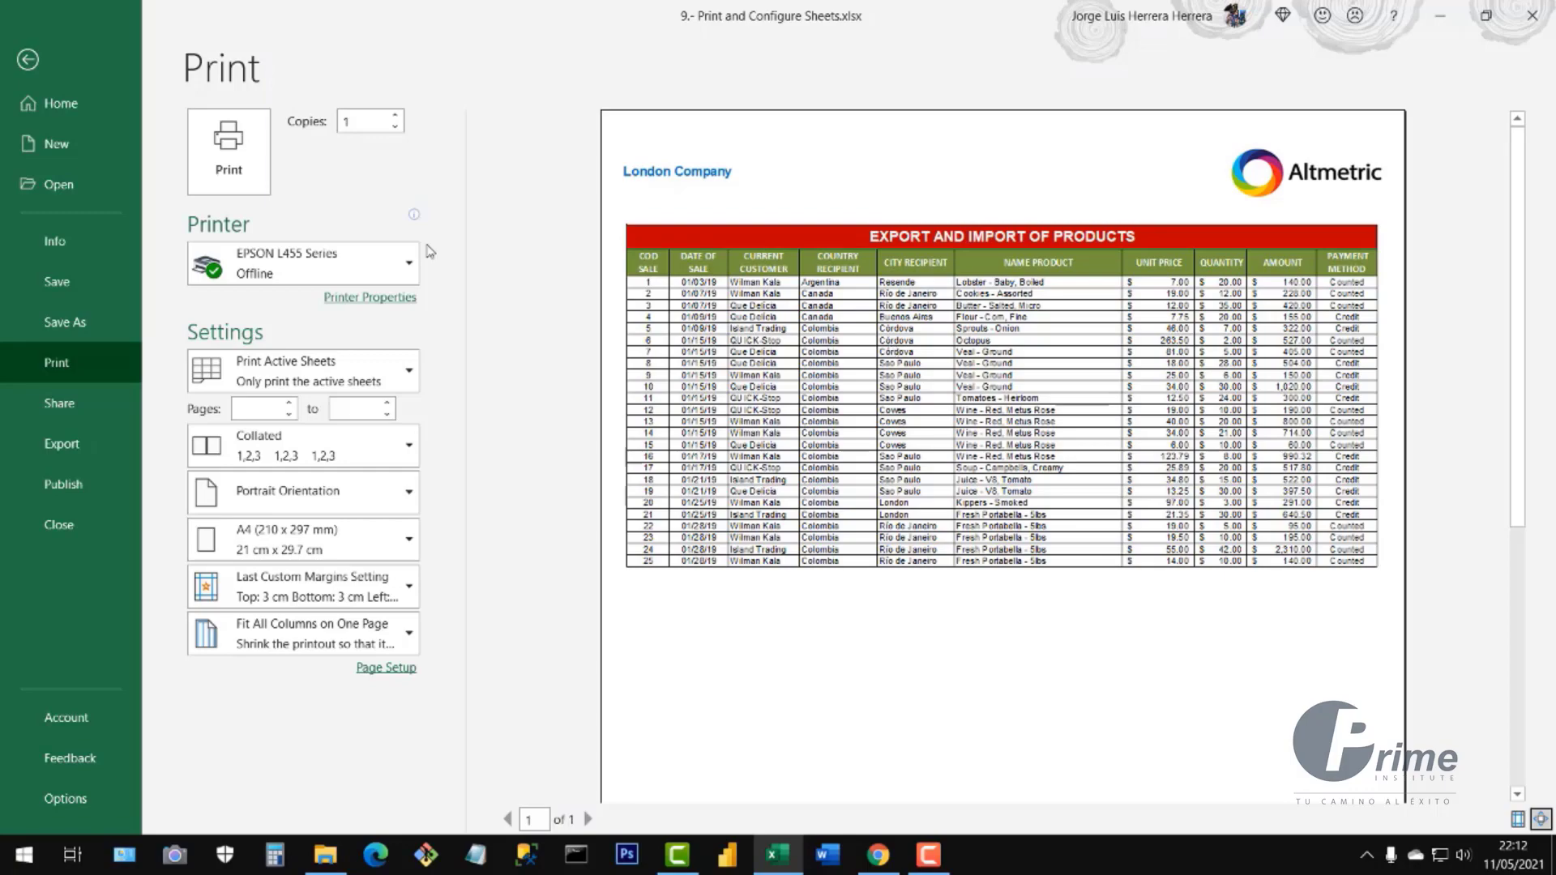
left_click(228, 174)
left_click(468, 411)
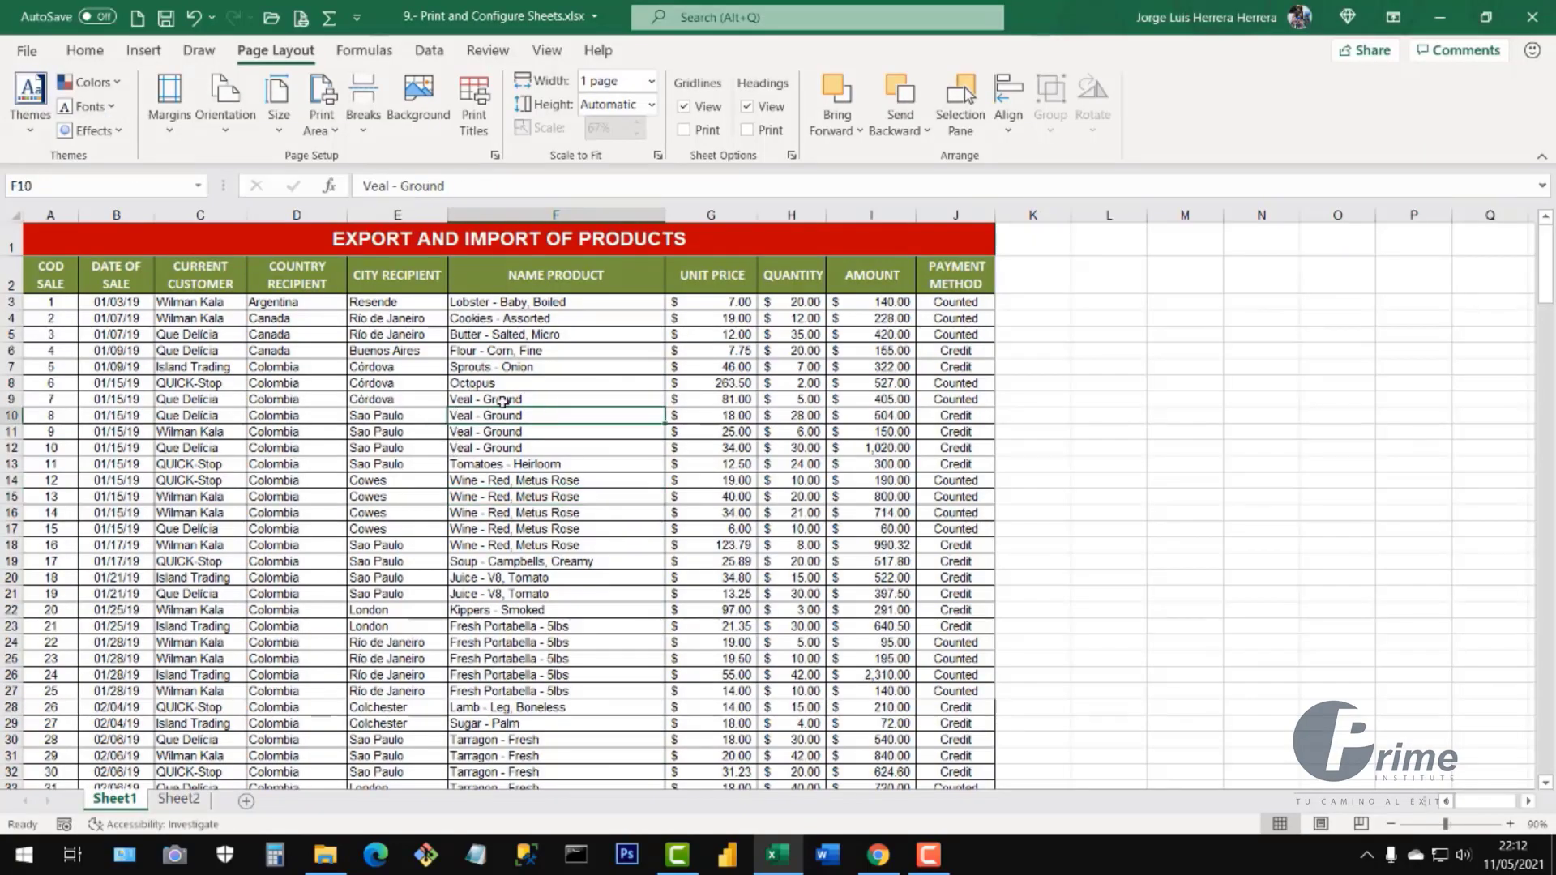
left_click(929, 354)
left_click(586, 527)
left_click(1196, 513)
left_click(1013, 460)
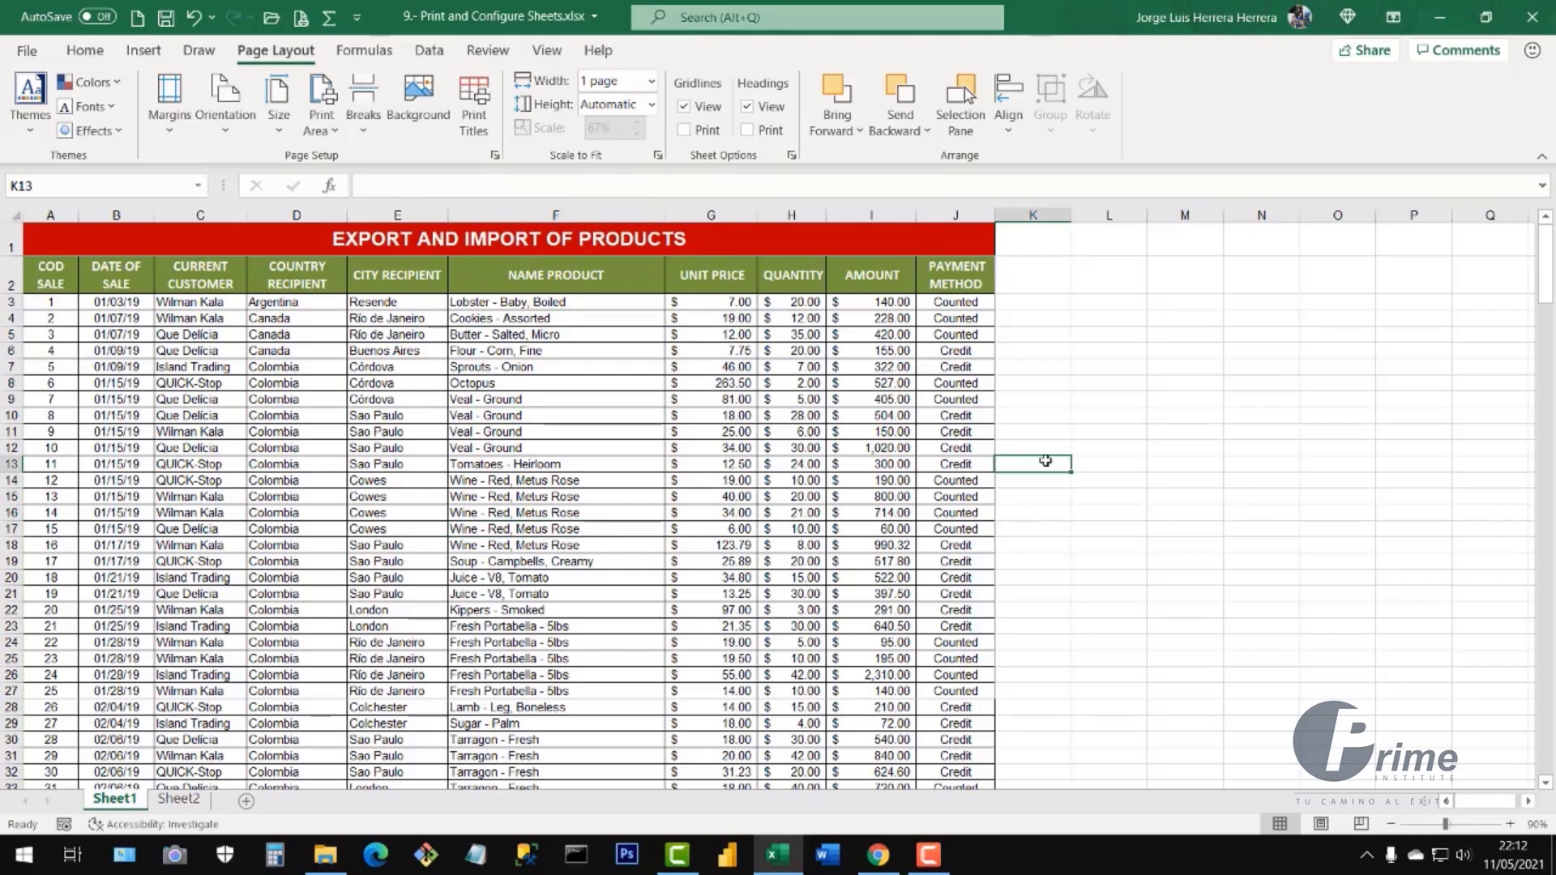
left_click(1104, 449)
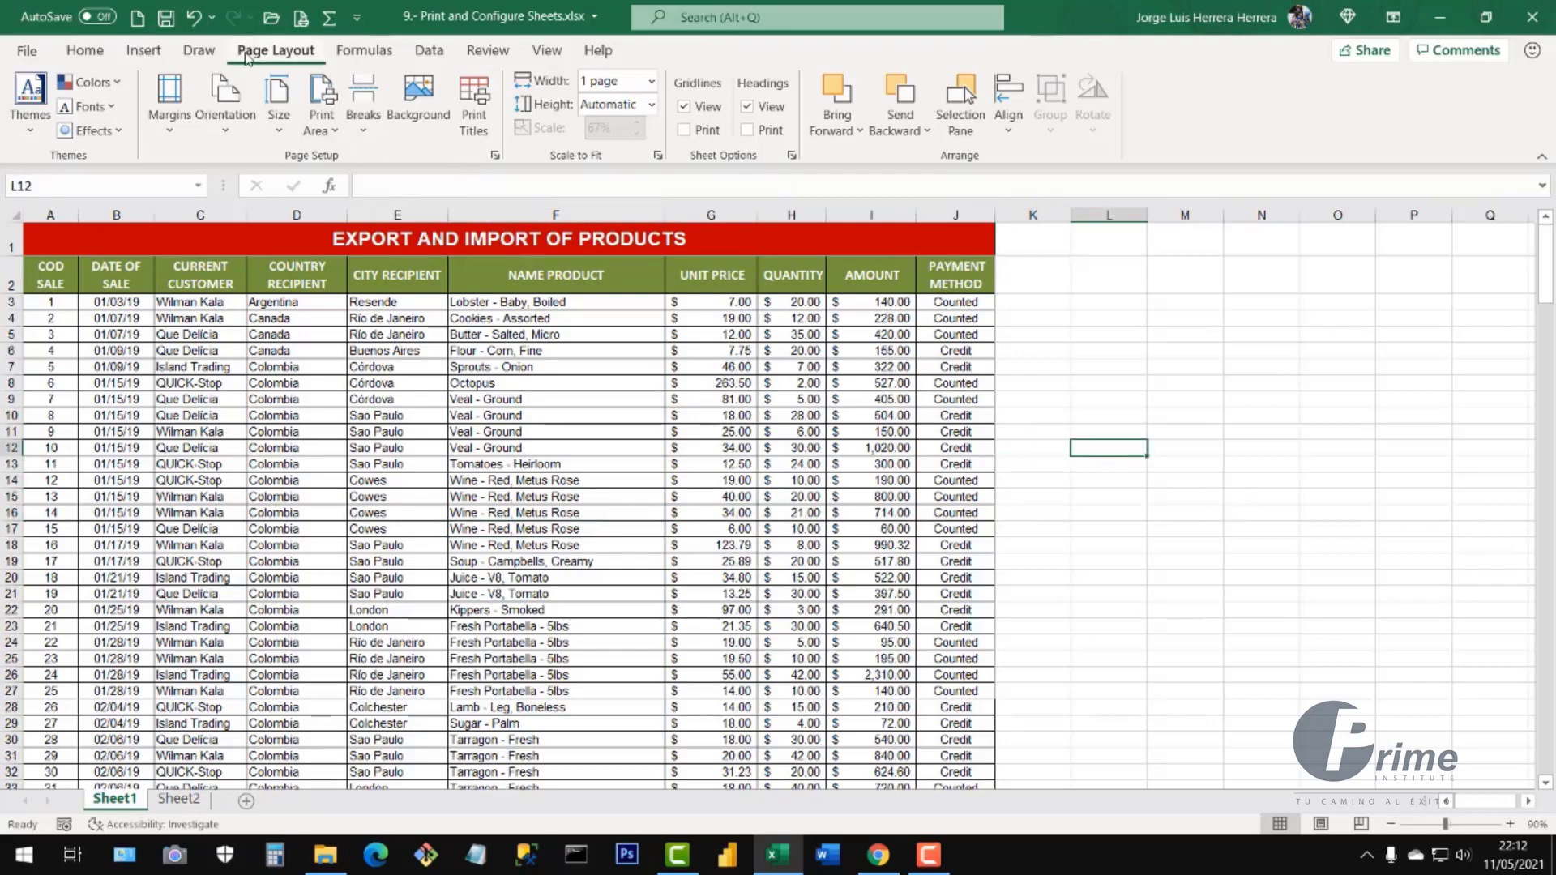
- Clear the print area of Sheet1 so that the whole table prints again
left_click(325, 131)
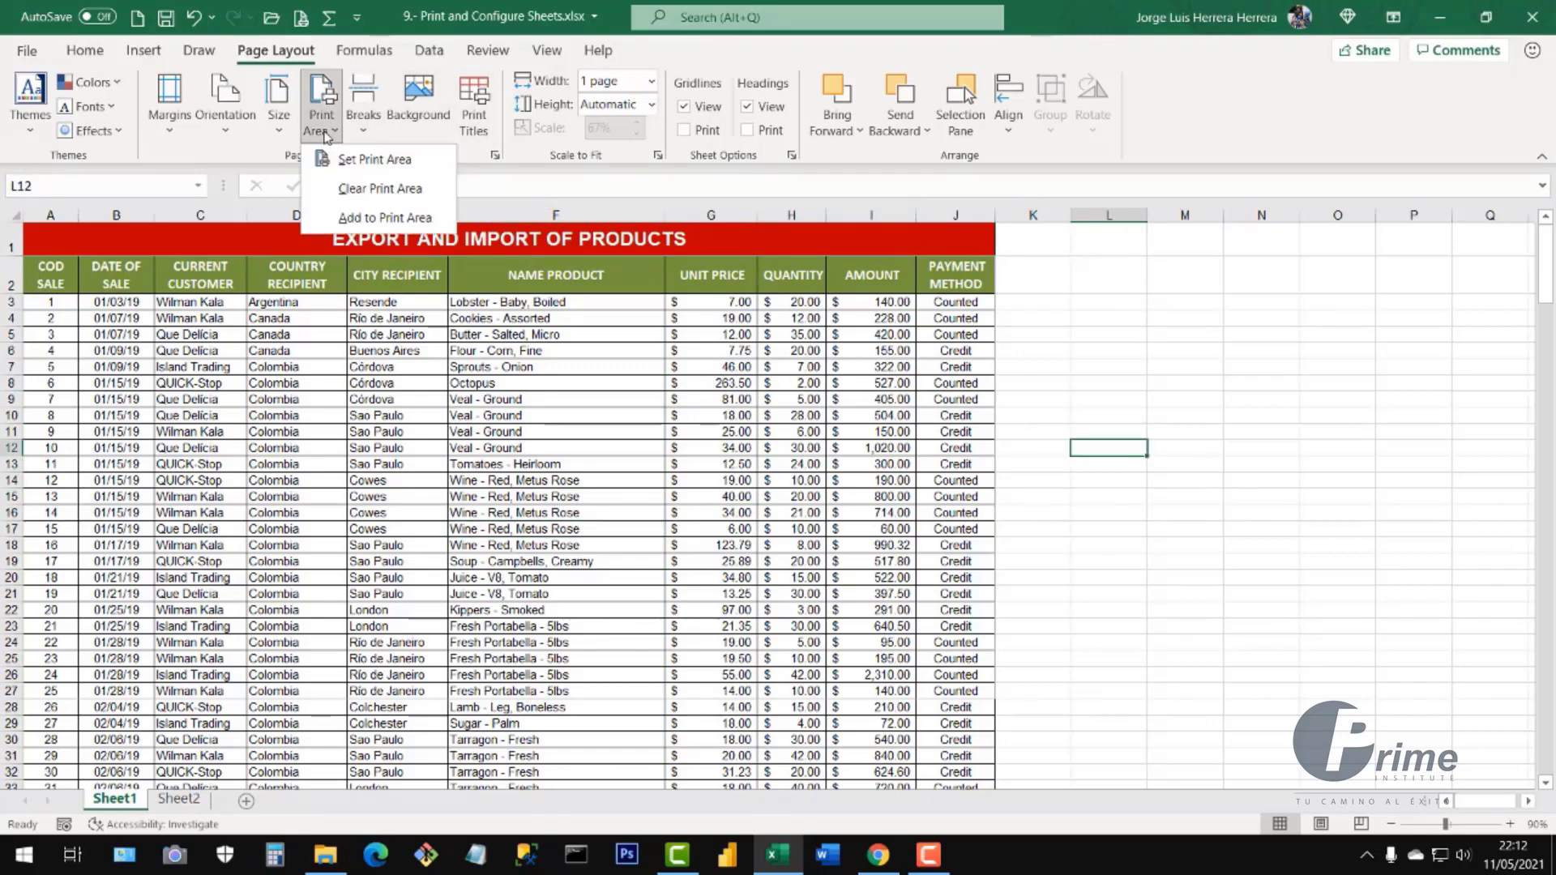
left_click(381, 189)
left_click(717, 447)
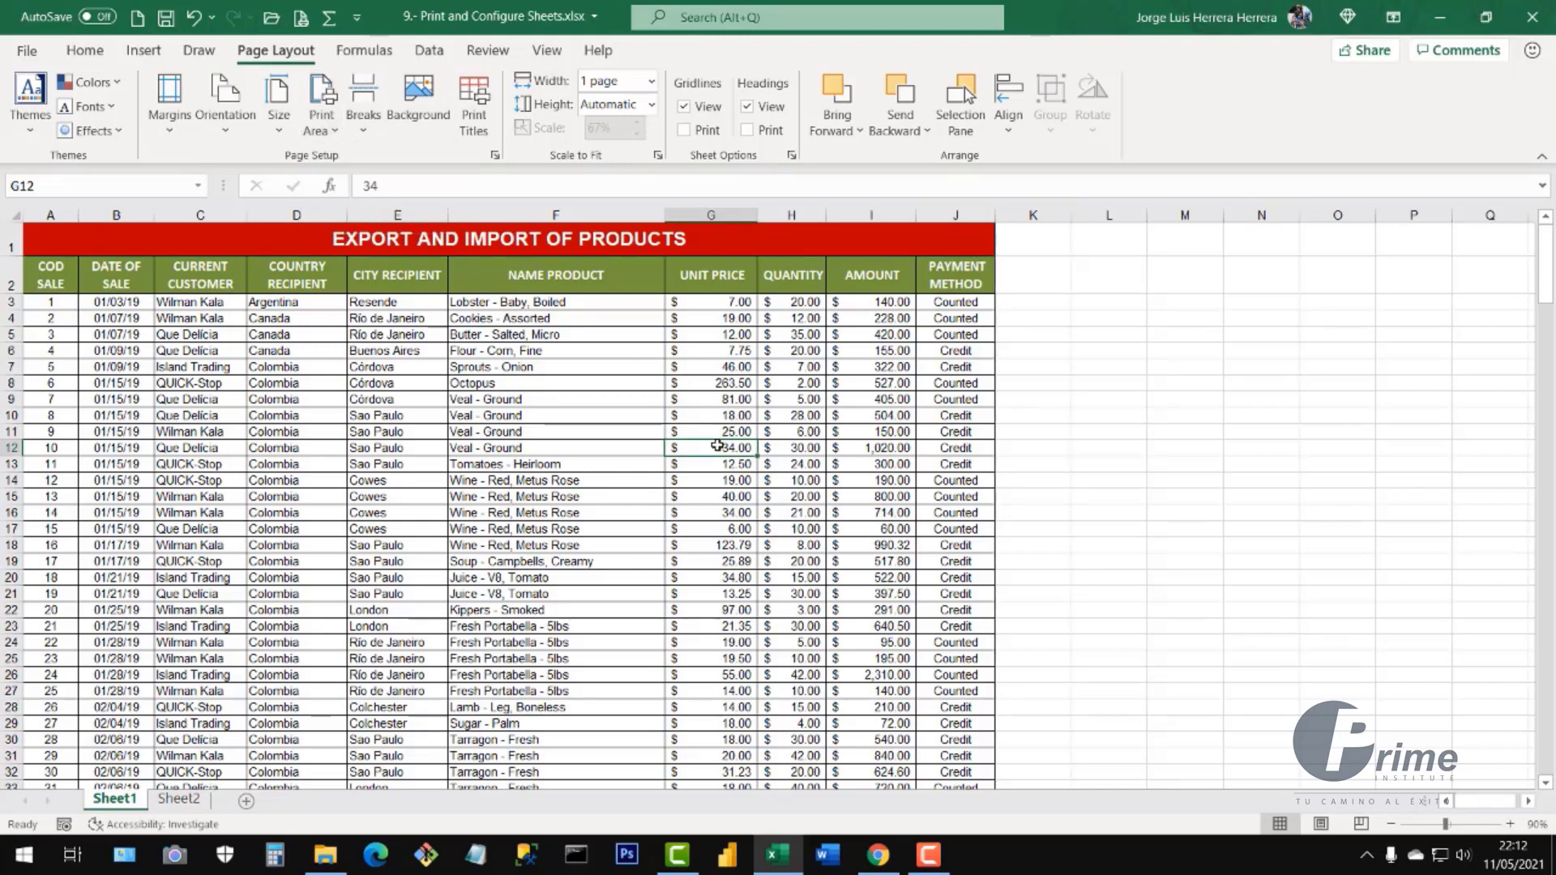
- Check the full table in the print preview at whole-page size and return to the worksheet
key("ctrl+p")
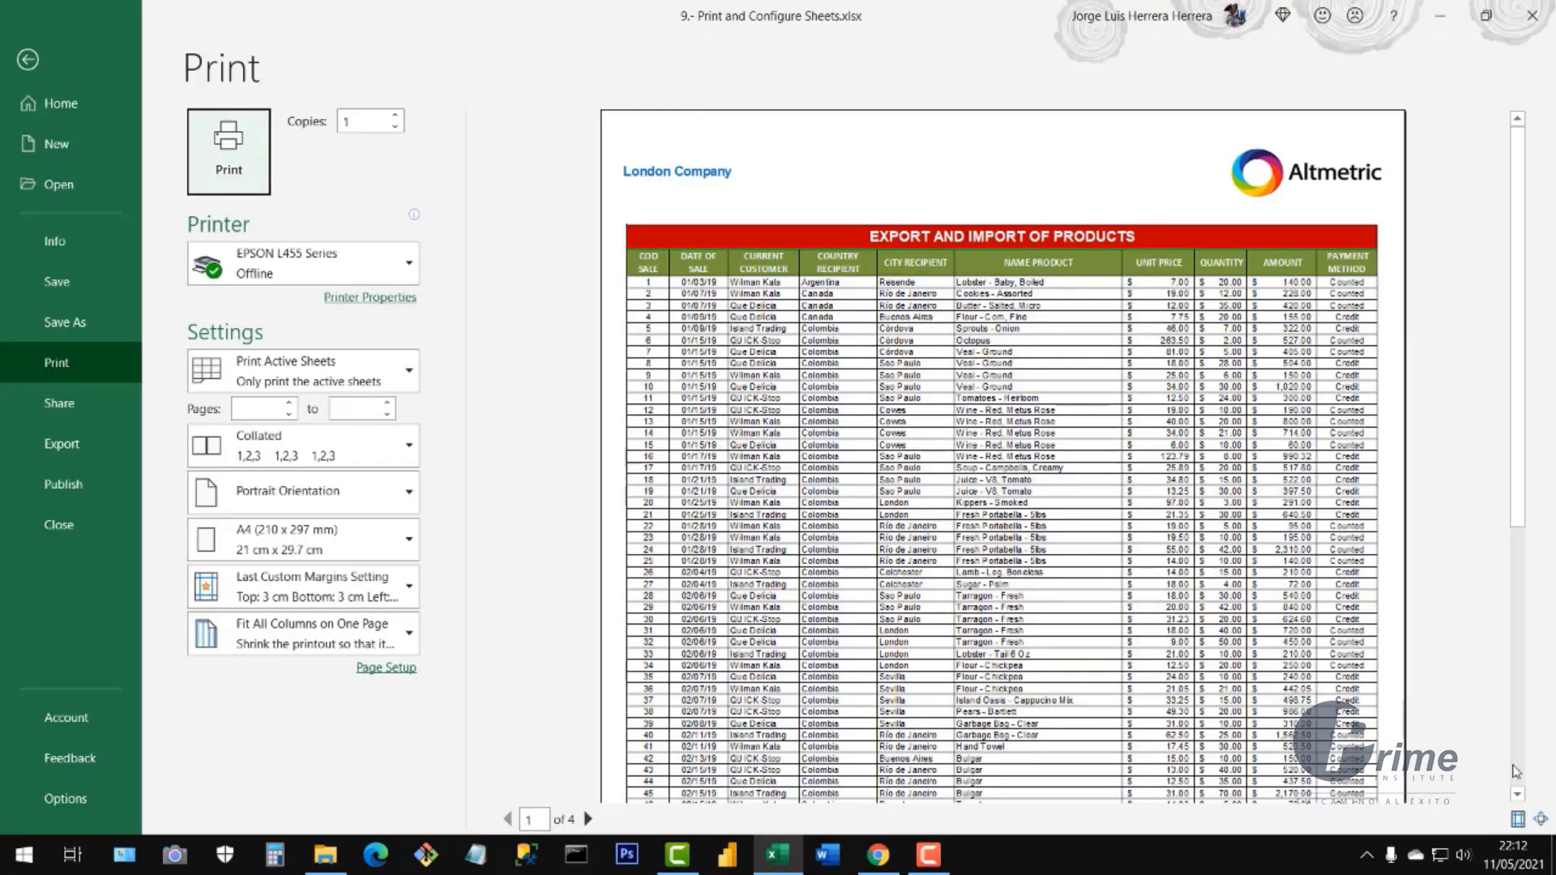
left_click(1541, 819)
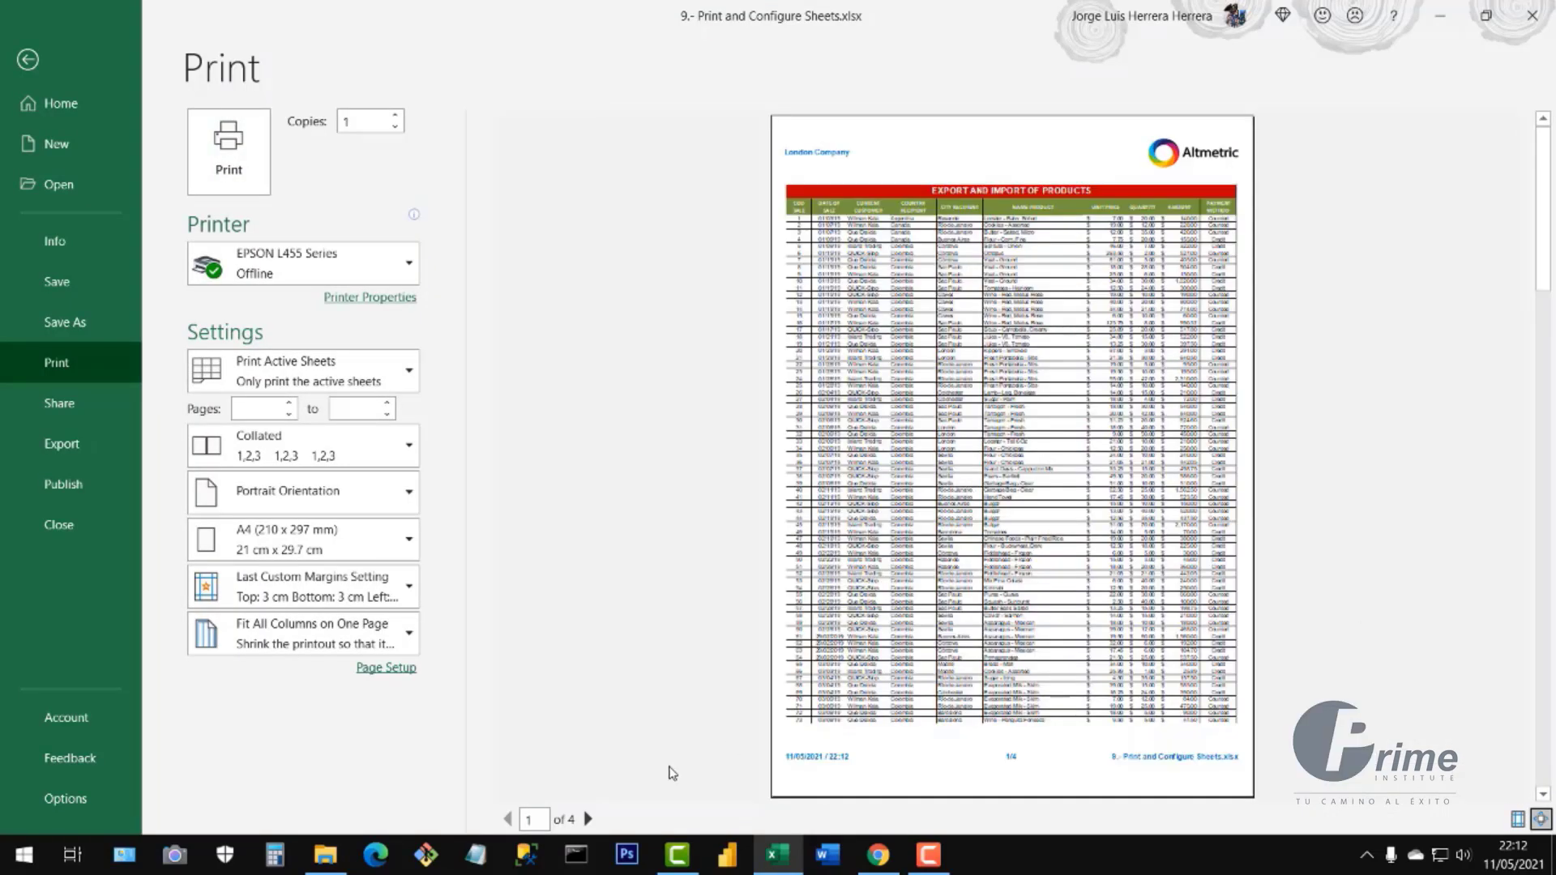
left_click(29, 60)
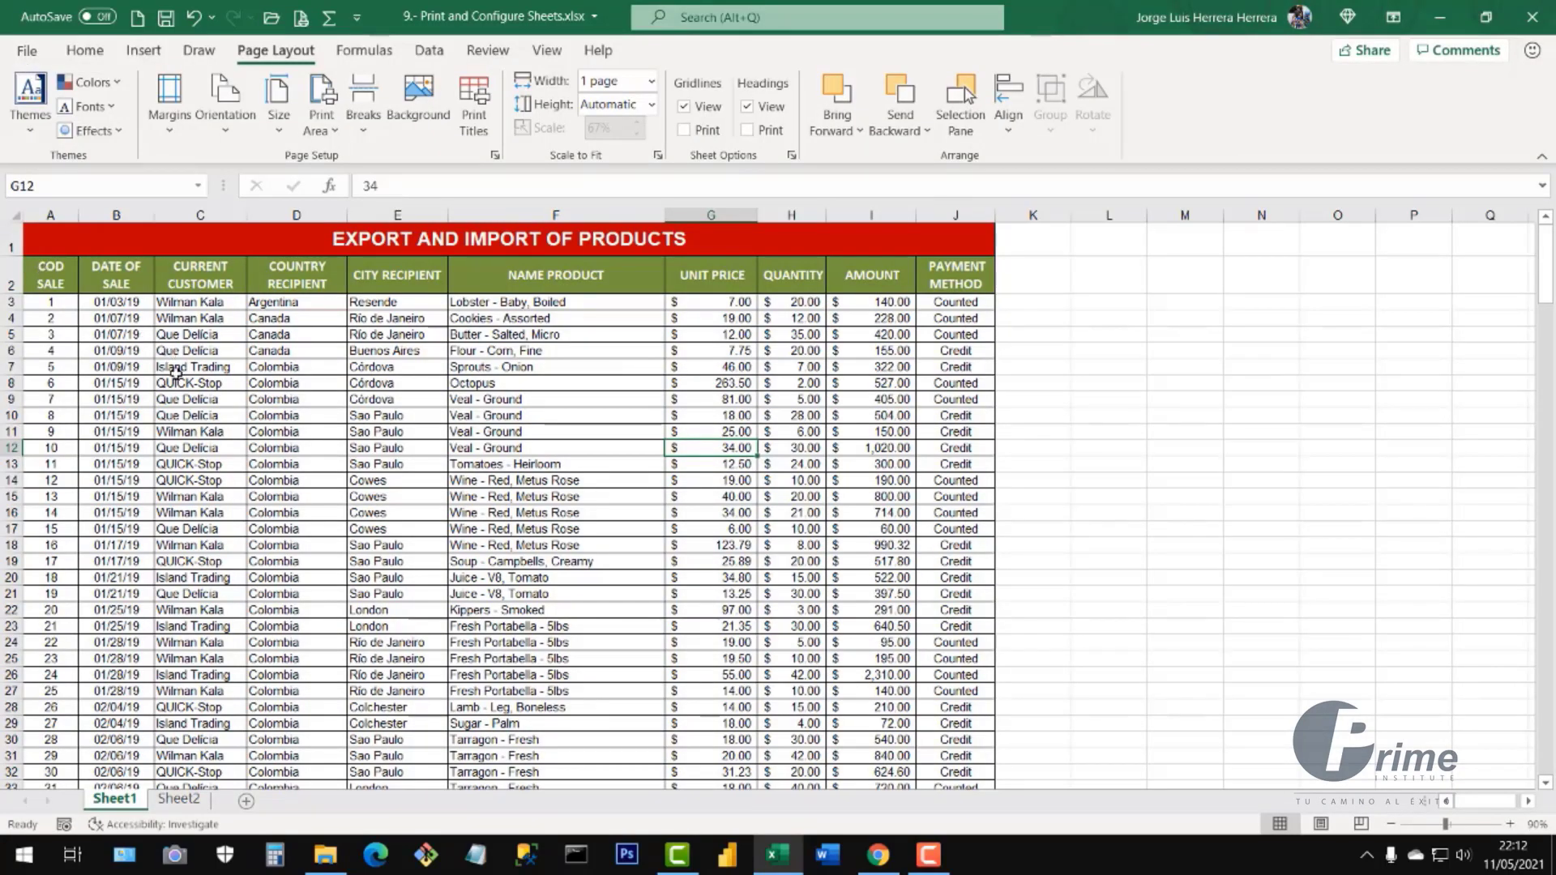
- Set the range A112:J162 of Sheet1, sale codes 110 to 160, as the print area
scroll(177, 373, "down", 16)
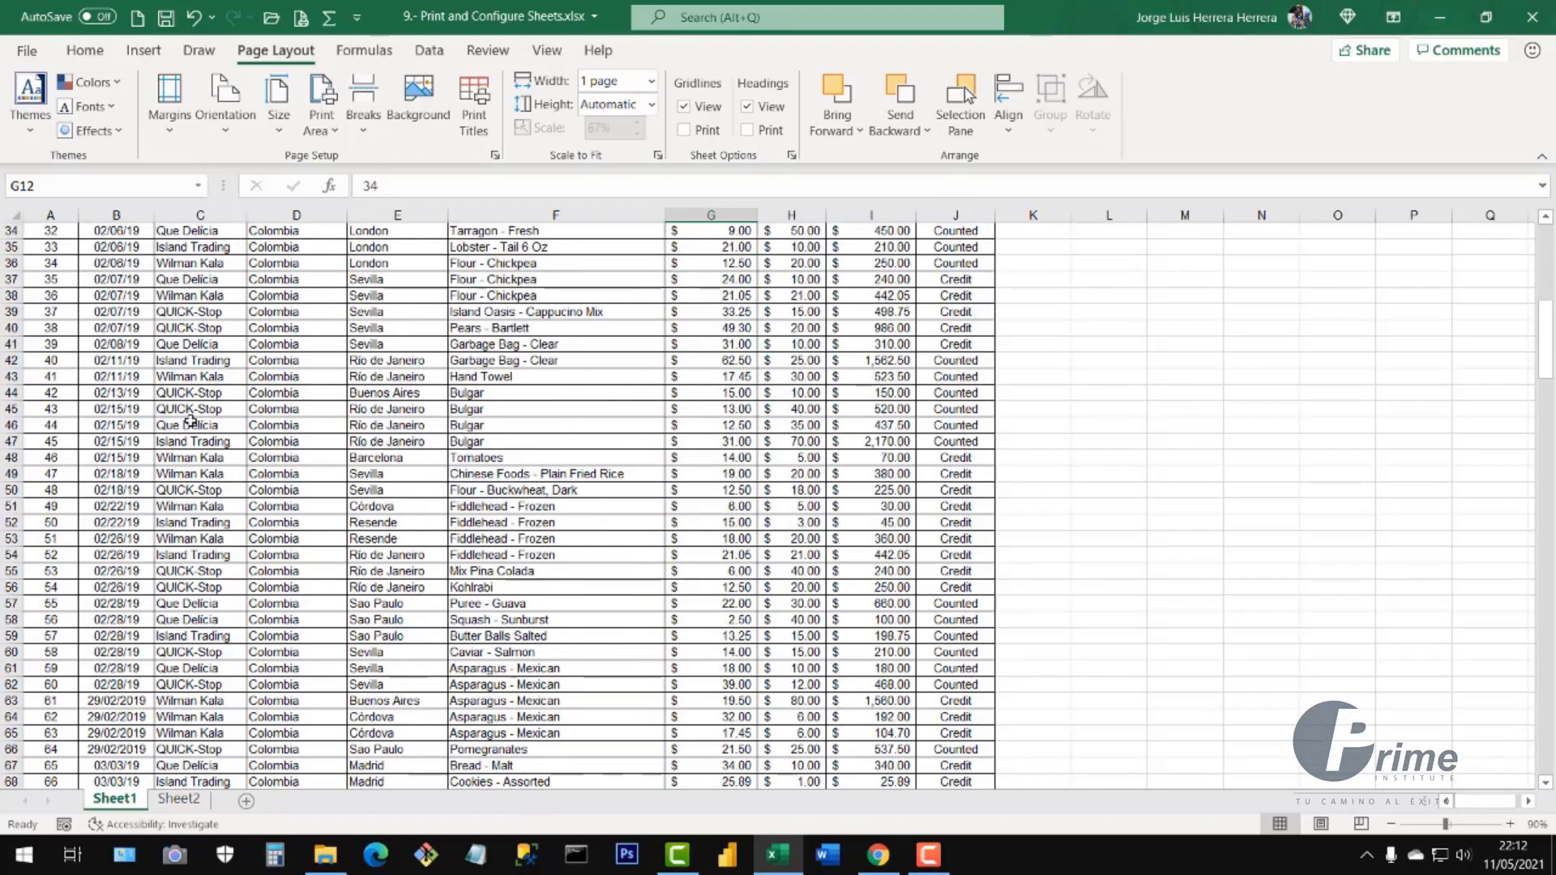
scroll(263, 436, "down", 20)
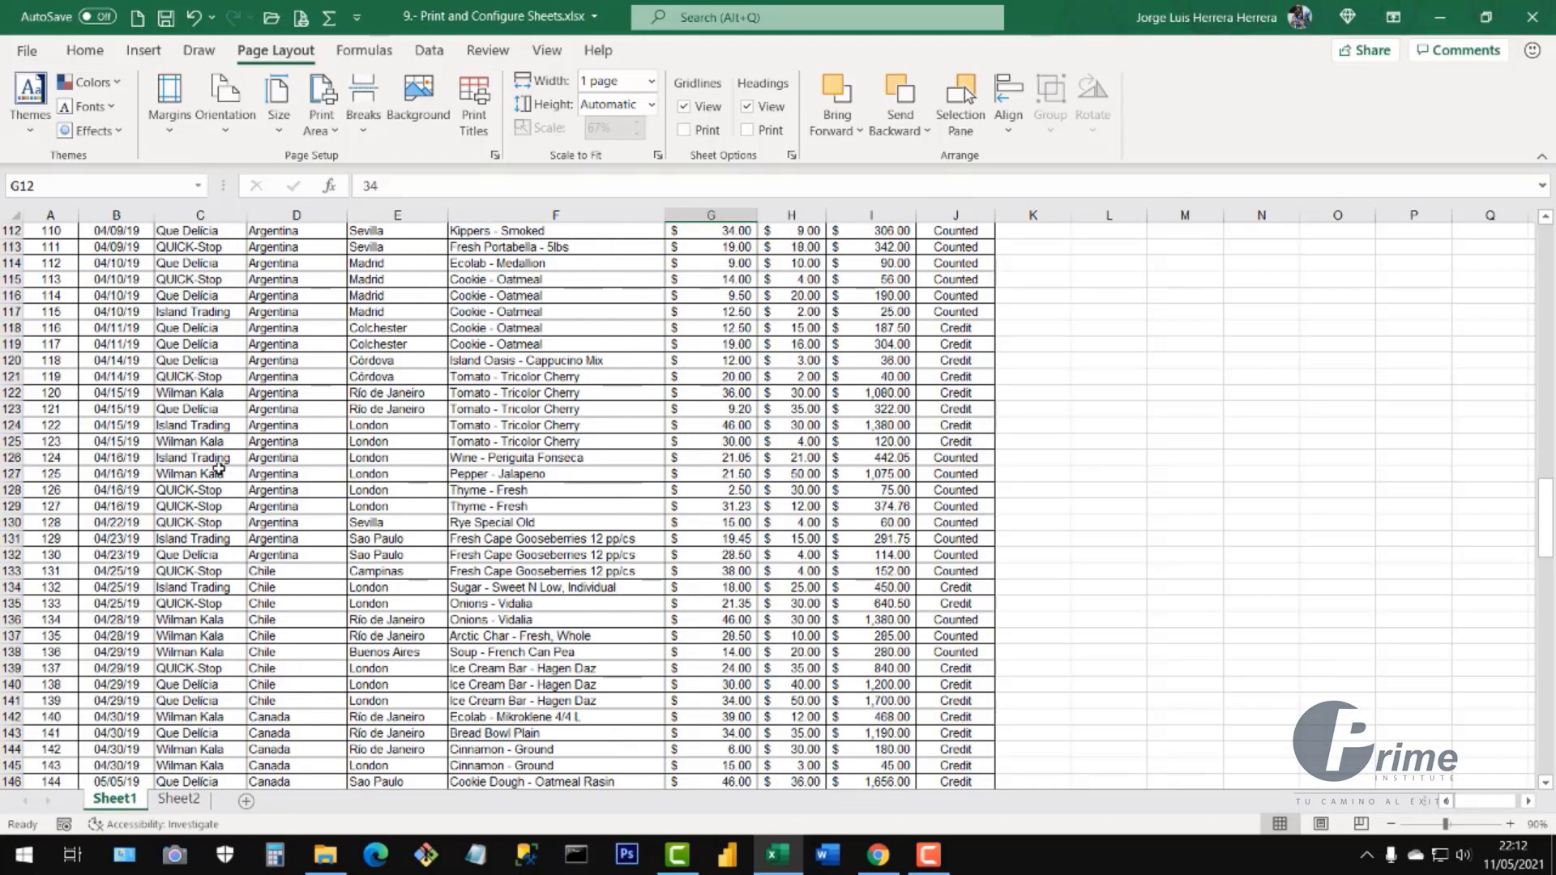
scroll(159, 459, "up", 4)
scroll(159, 459, "up", 5)
scroll(130, 466, "down", 4)
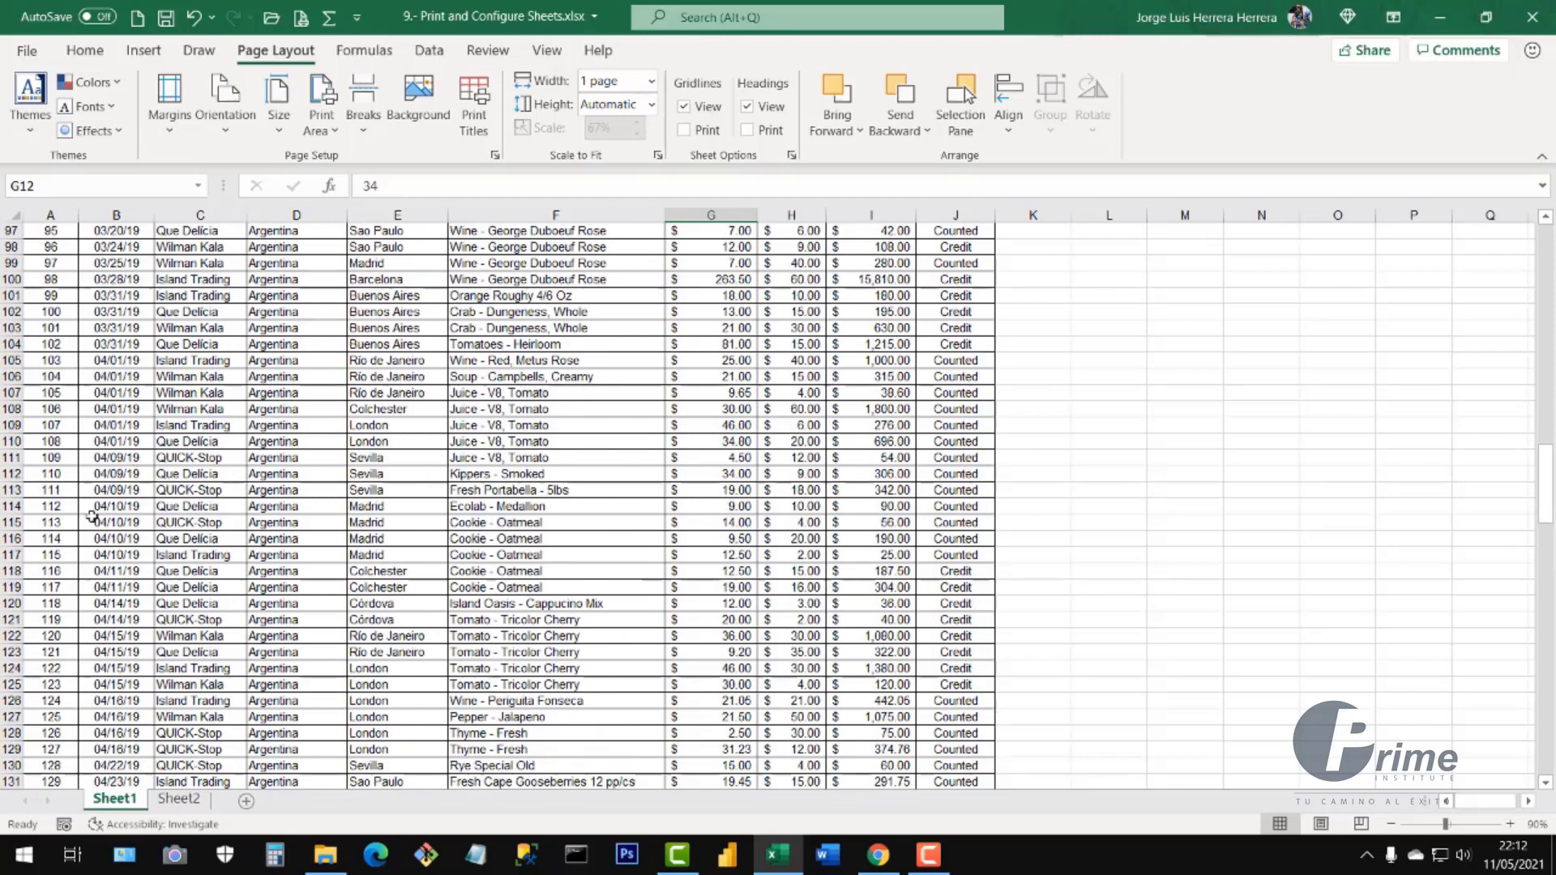
left_click_drag(53, 476, 957, 666)
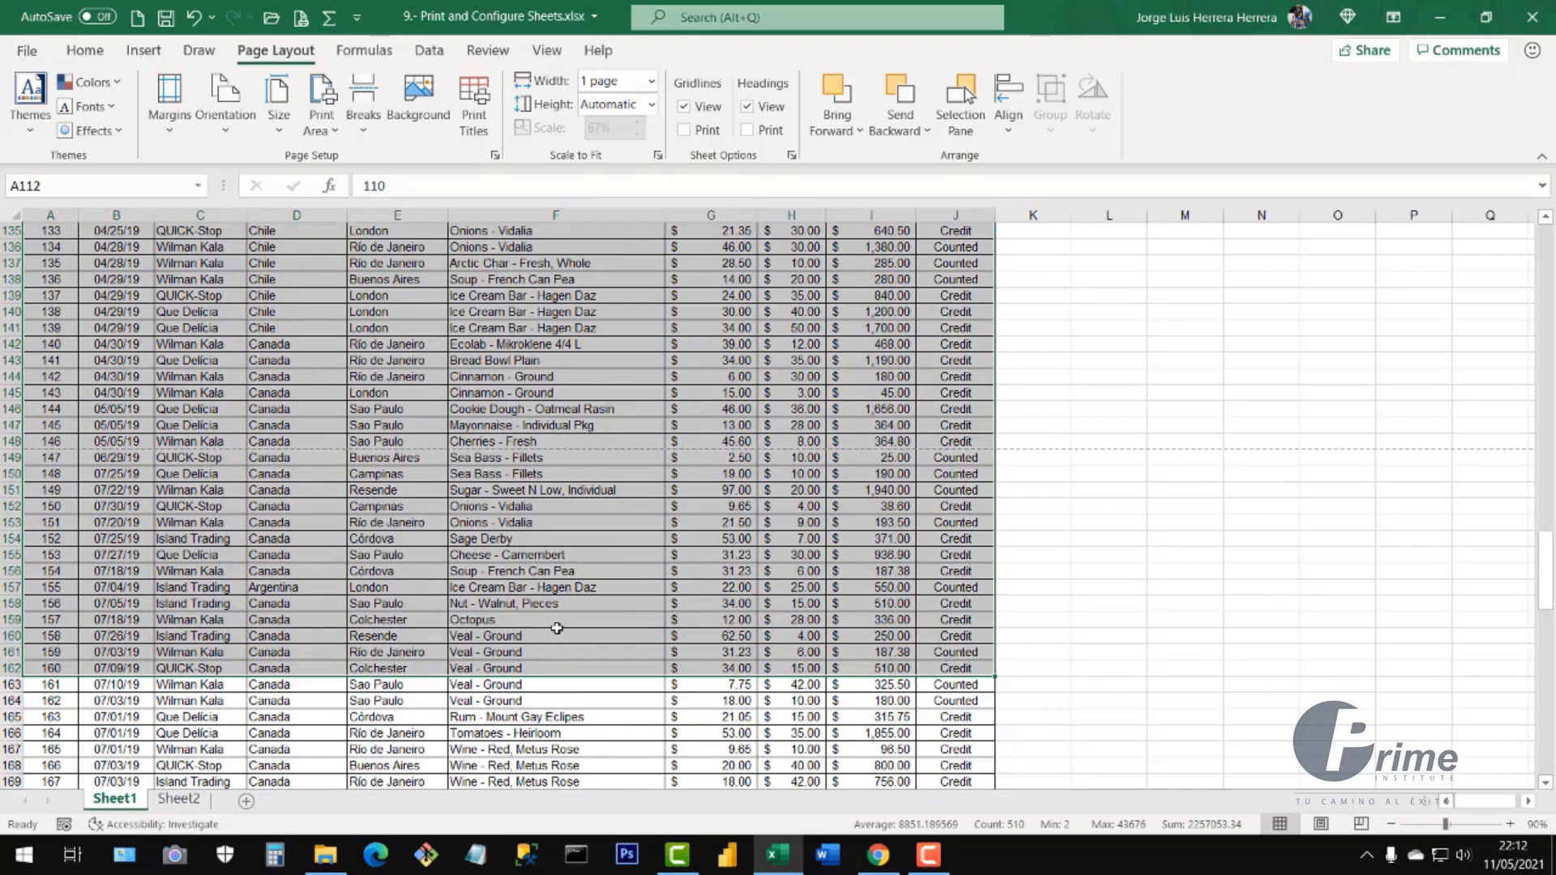
scroll(658, 538, "up", 9)
scroll(658, 538, "up", 6)
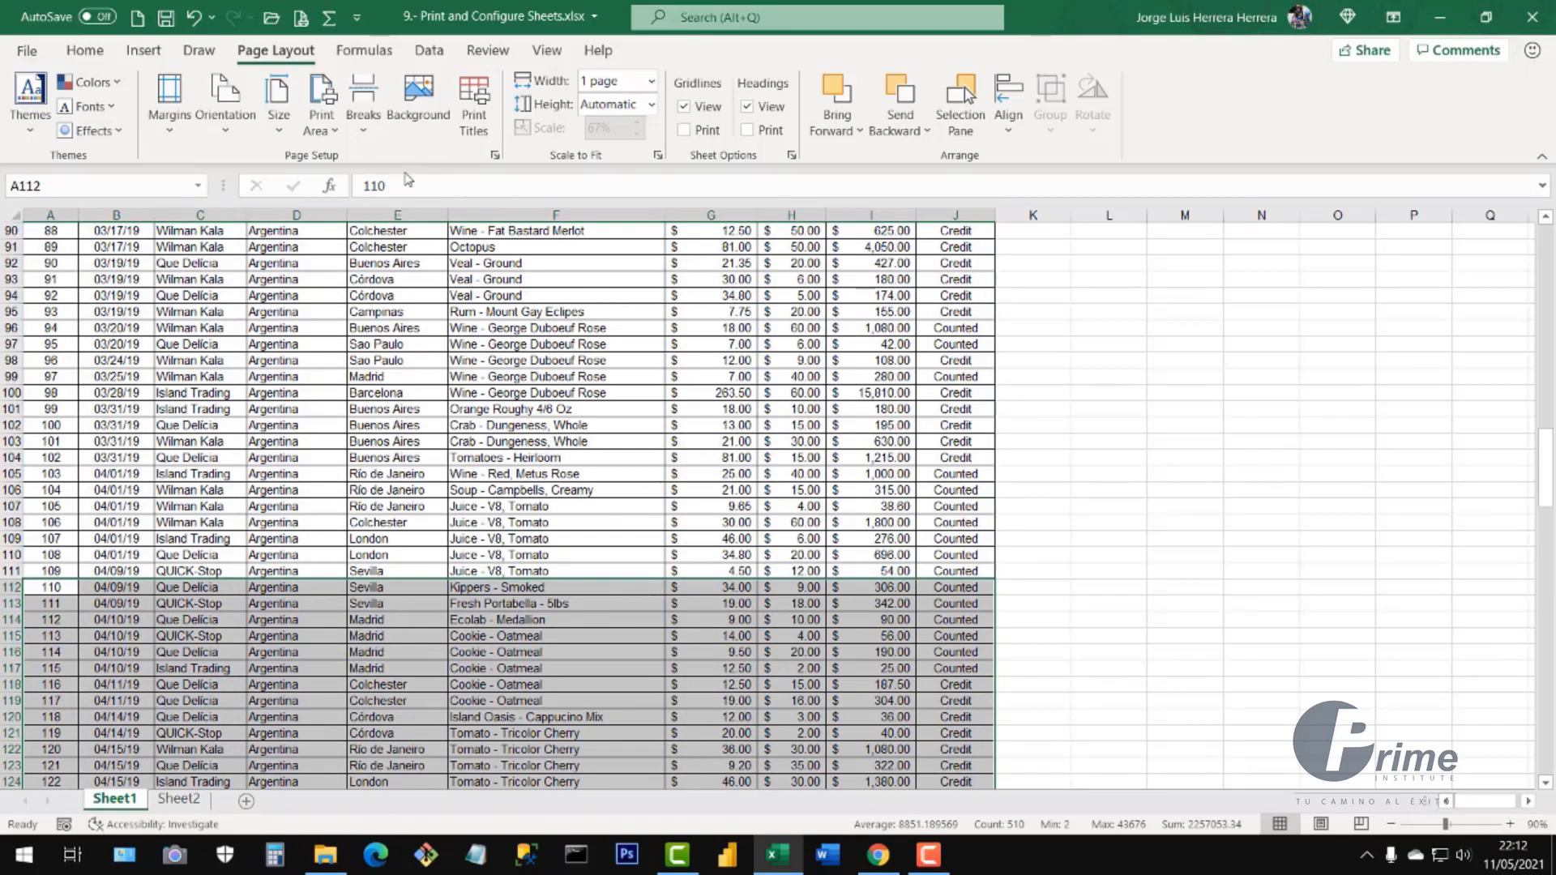
left_click(322, 120)
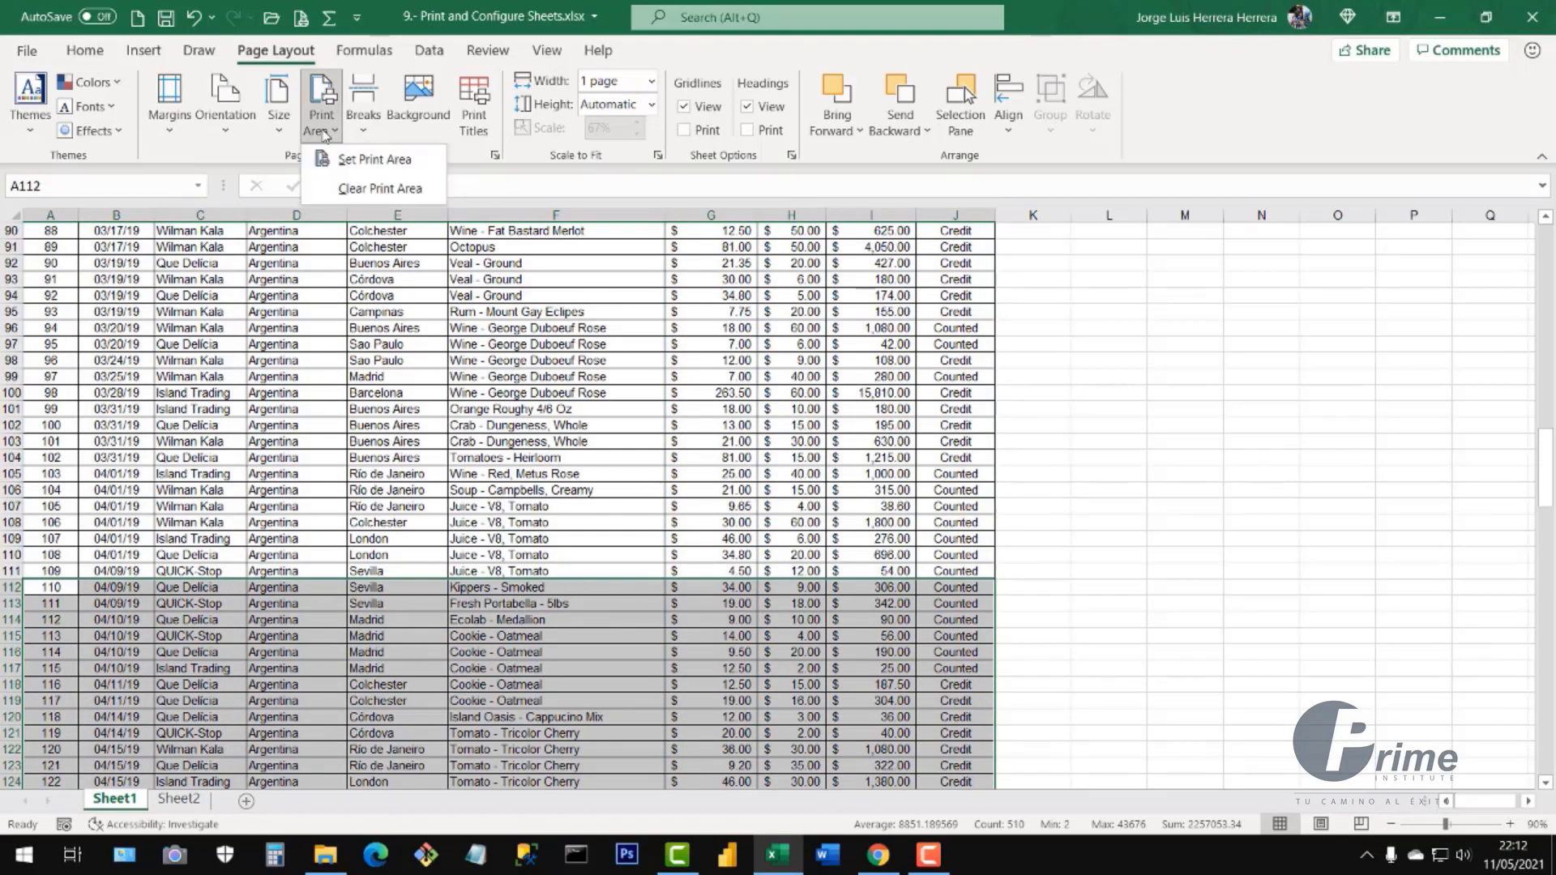
left_click(386, 160)
left_click(519, 407)
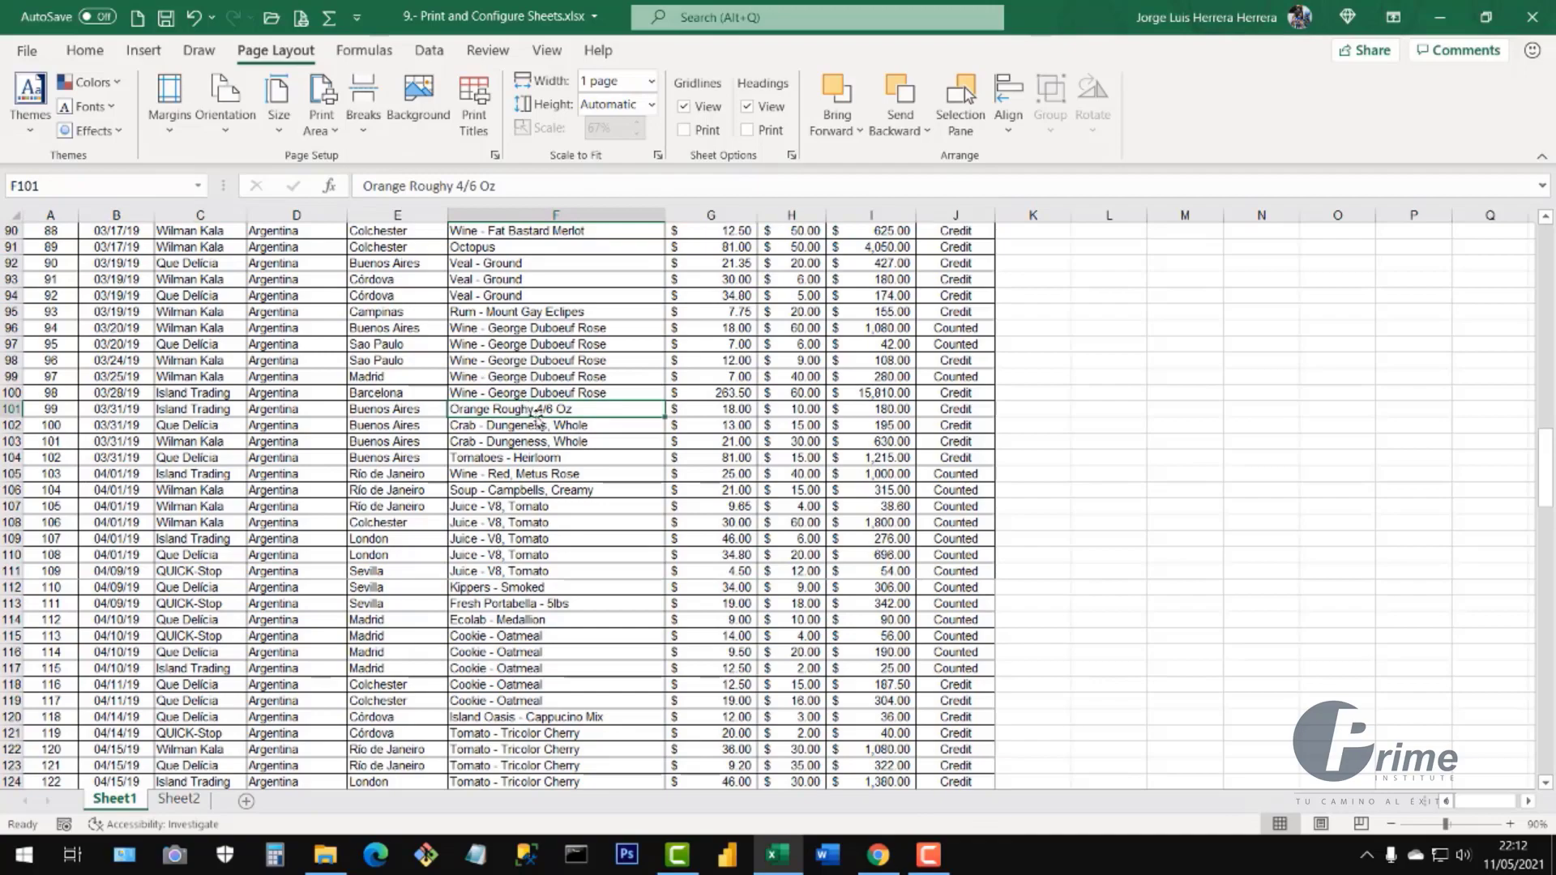
- Examine the new print area enlarged in the print preview down to the footer, and return to the worksheet
scroll(537, 422, "up", 20)
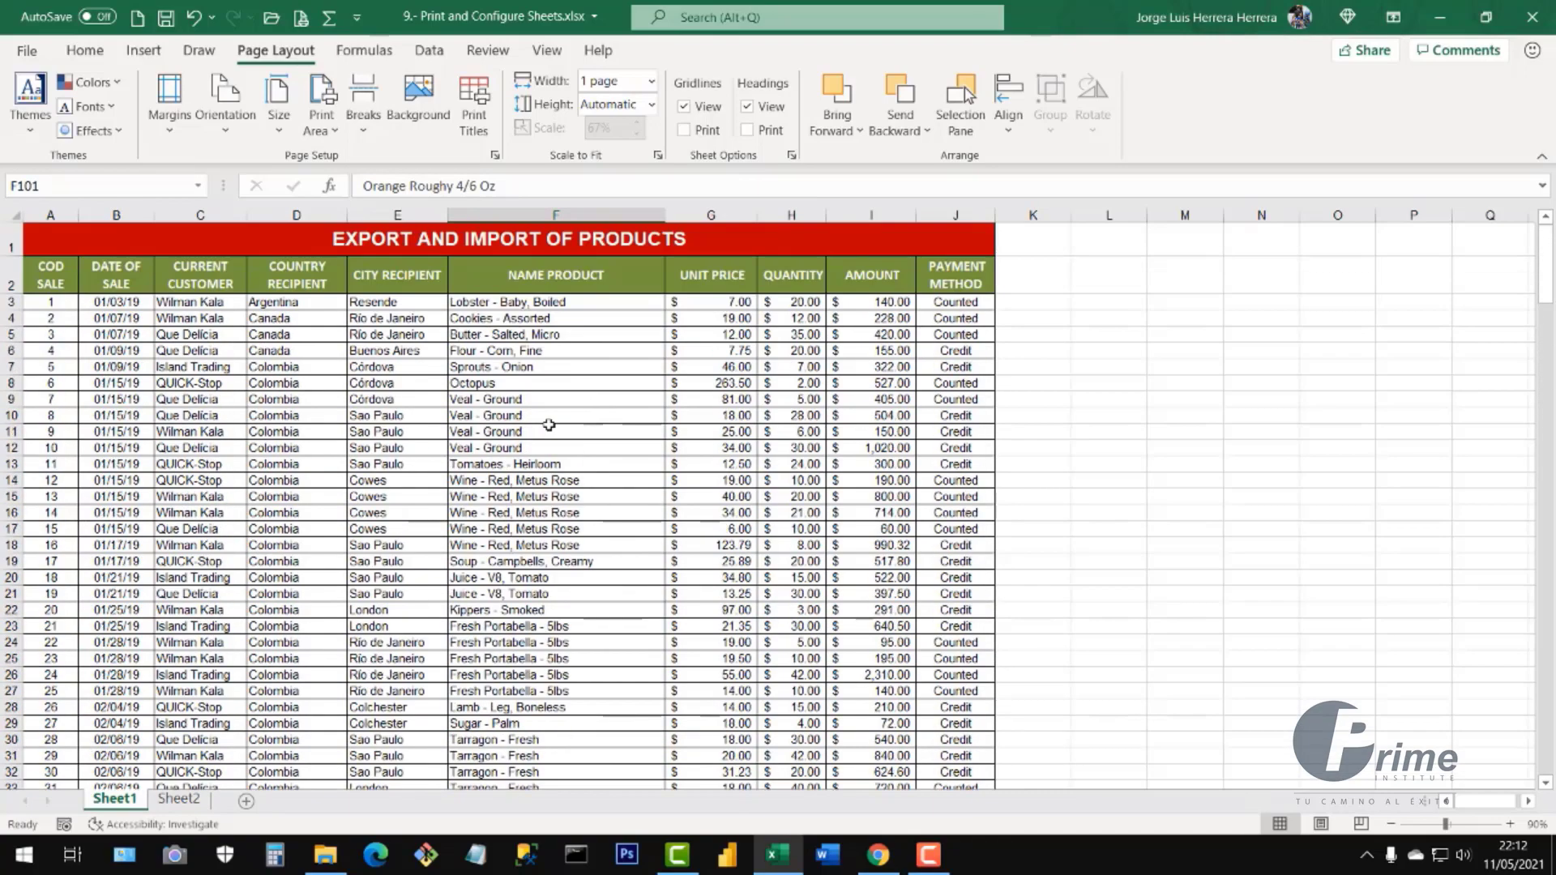
key("ctrl+p")
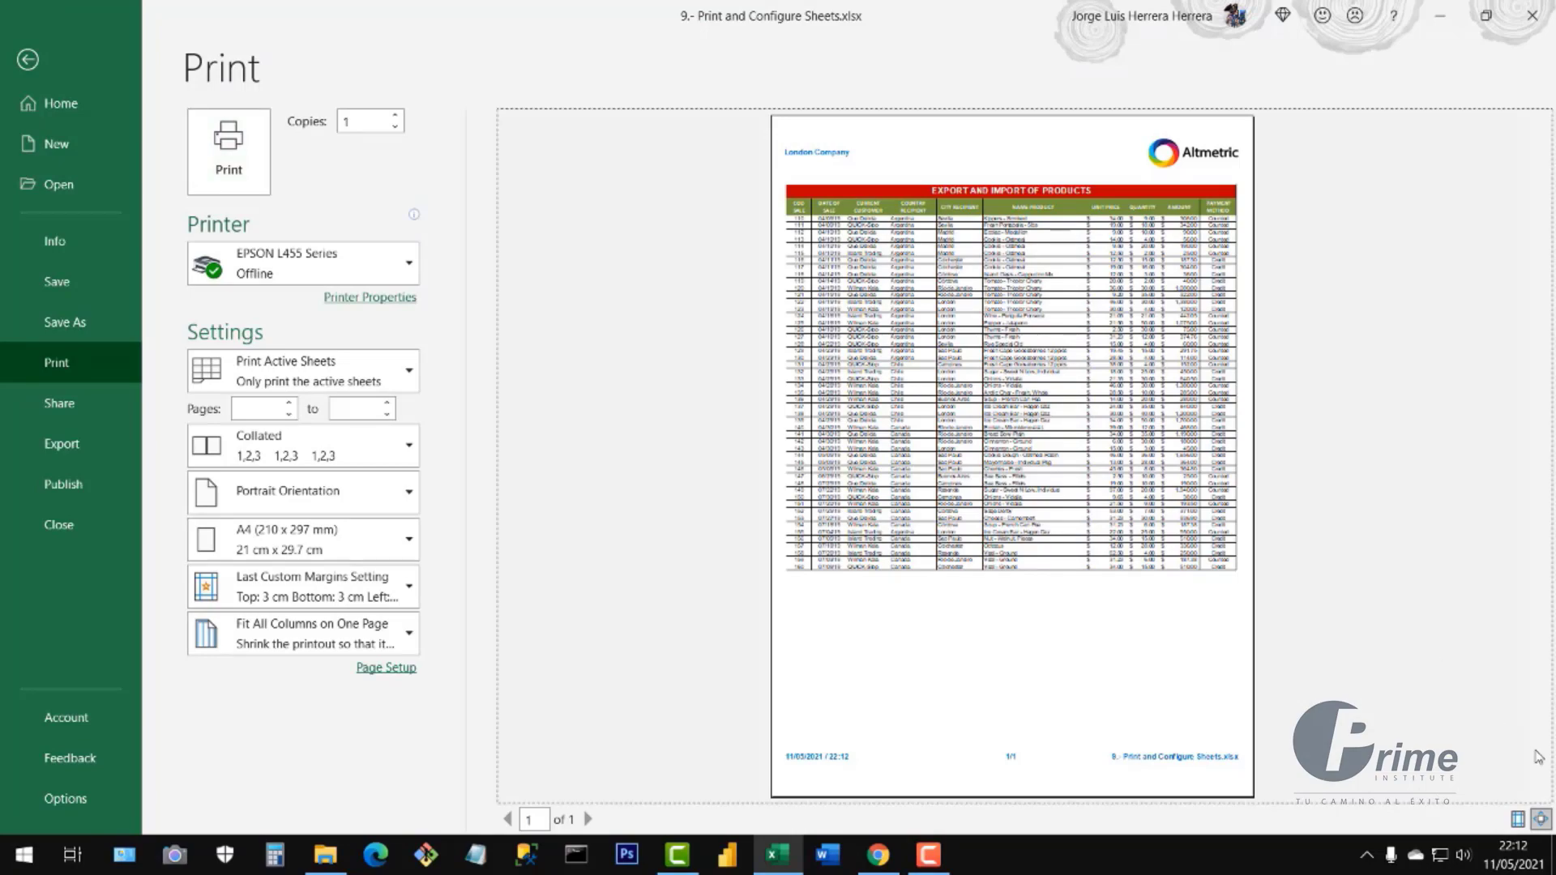
left_click(1541, 819)
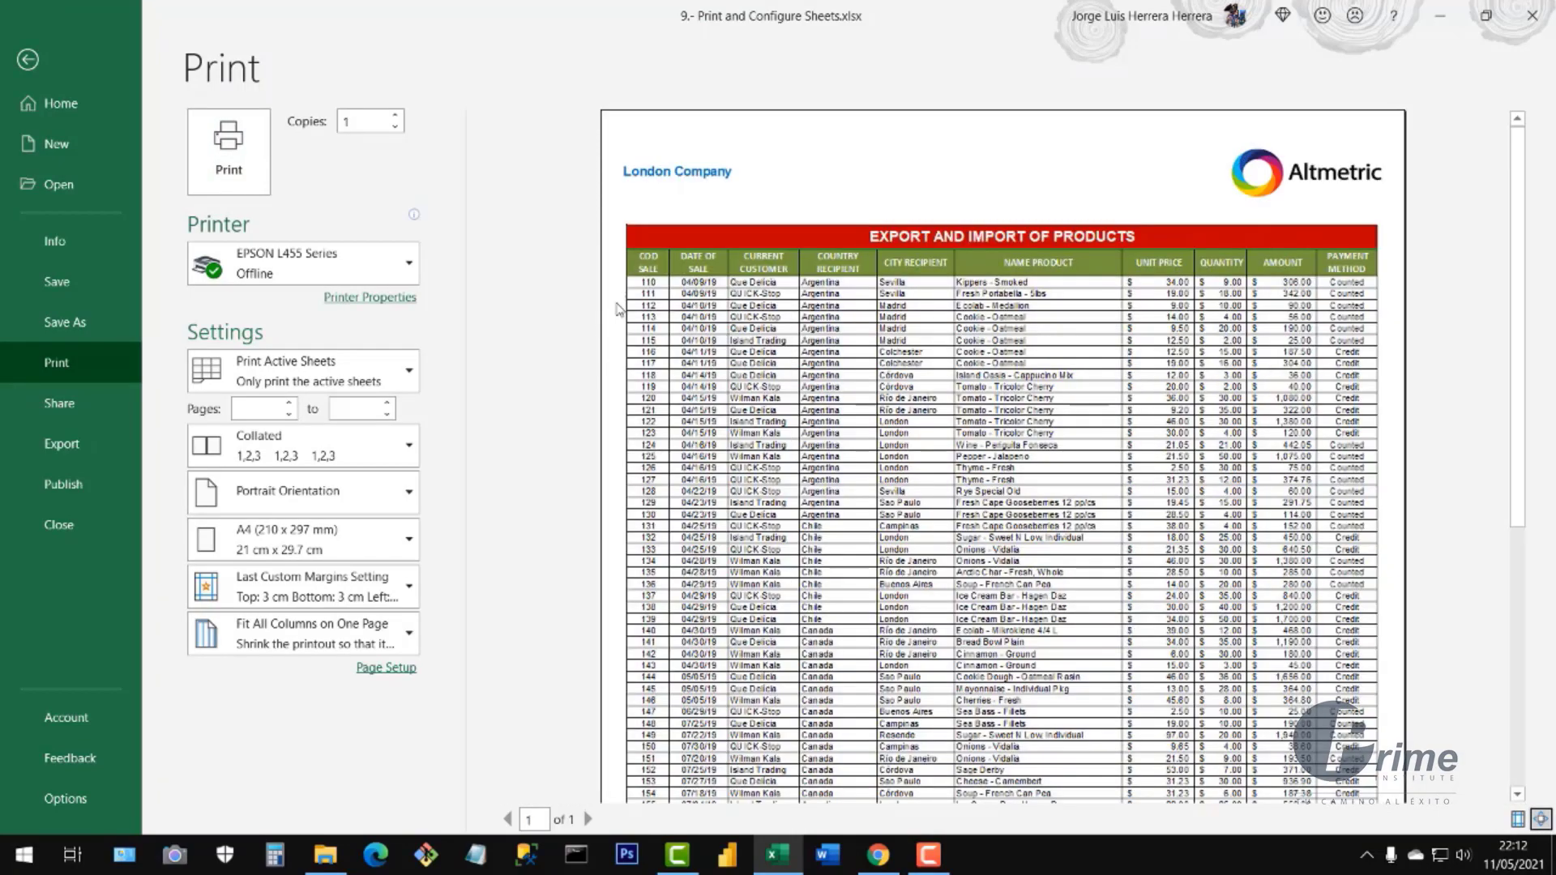
scroll(788, 492, "down", 5)
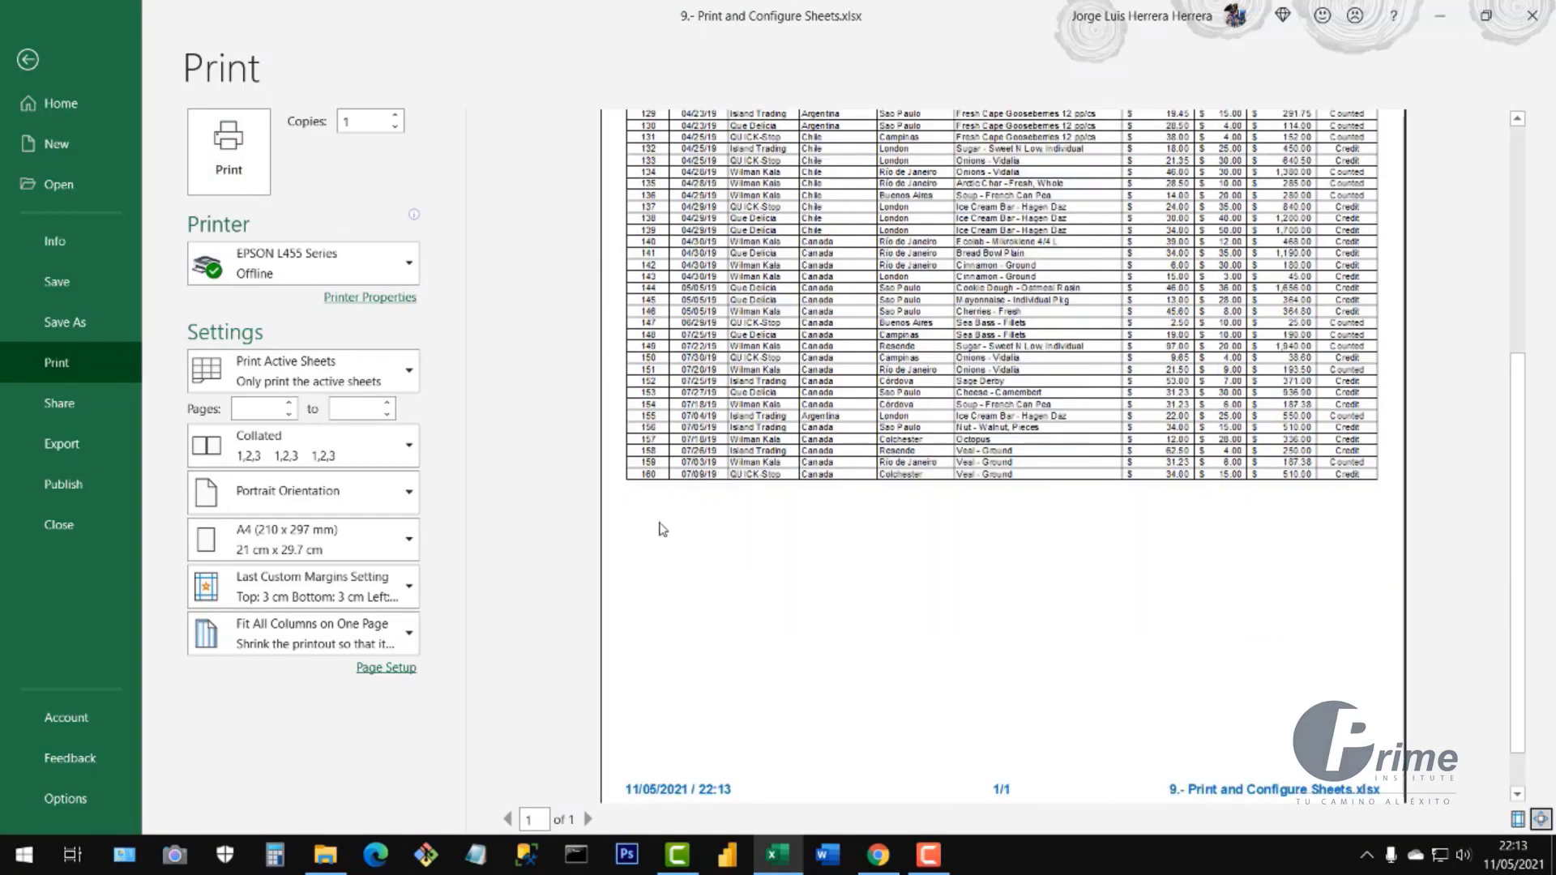
left_click(1542, 820)
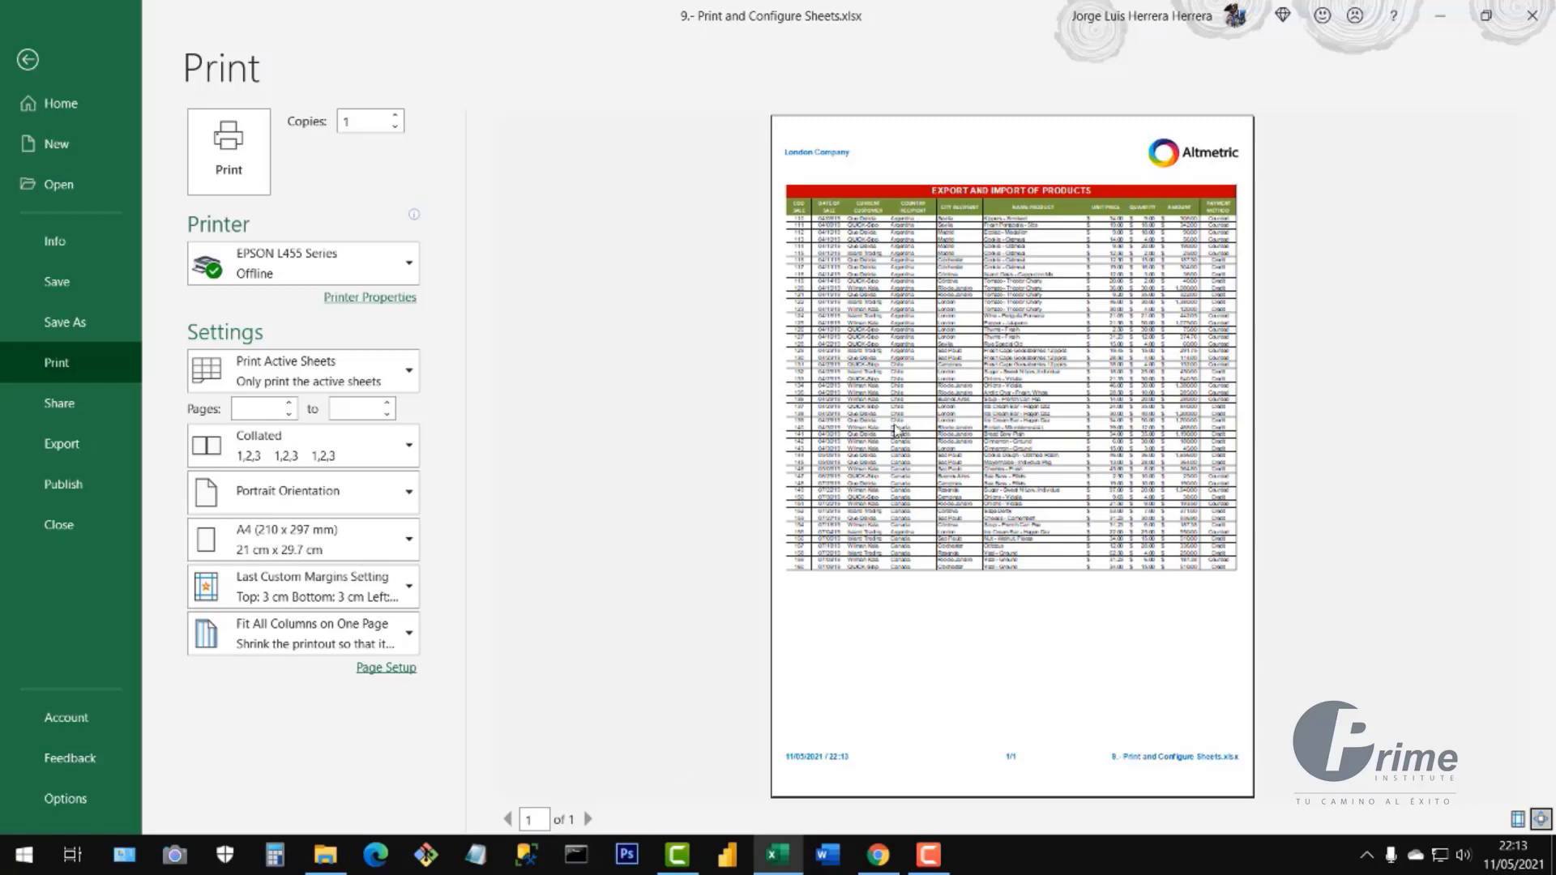
left_click(28, 59)
- Clear the A112:J162 print area from Sheet1
left_click(557, 447)
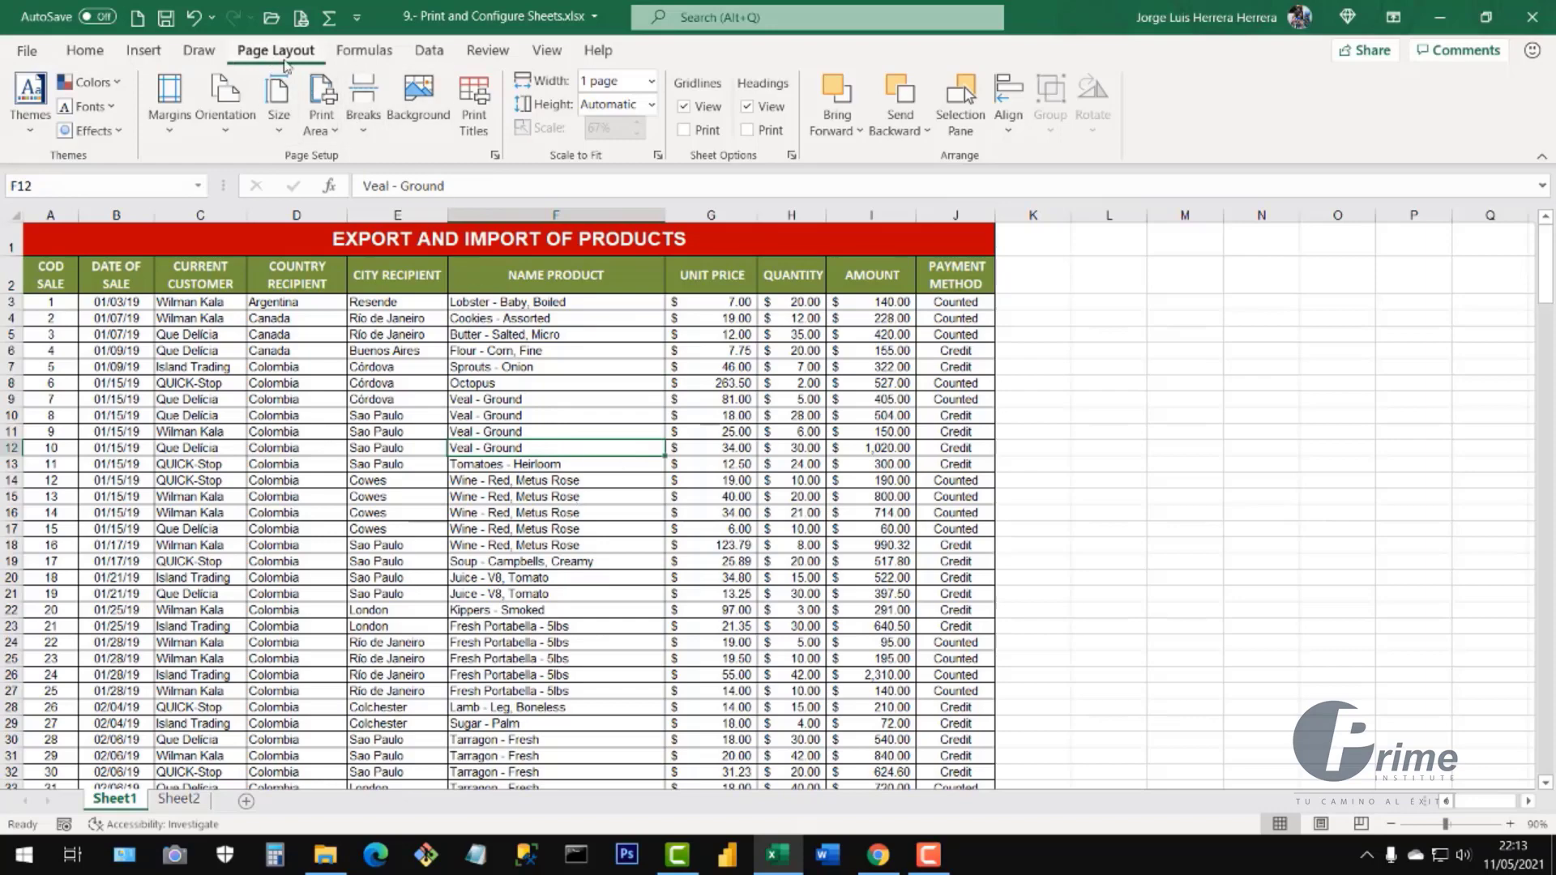
left_click(321, 122)
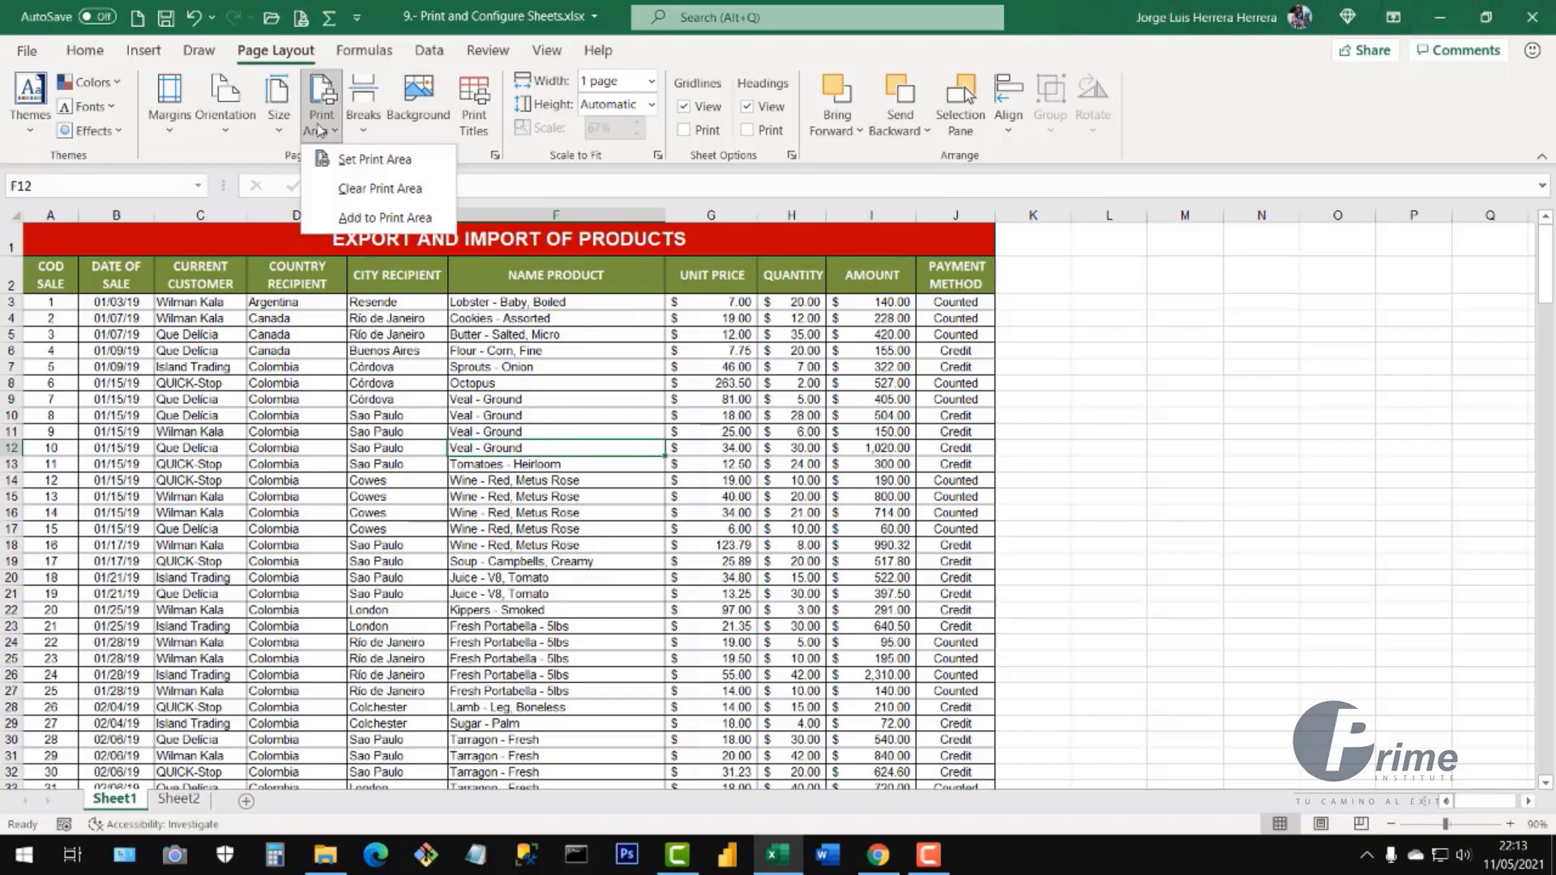
left_click(362, 190)
left_click(536, 531)
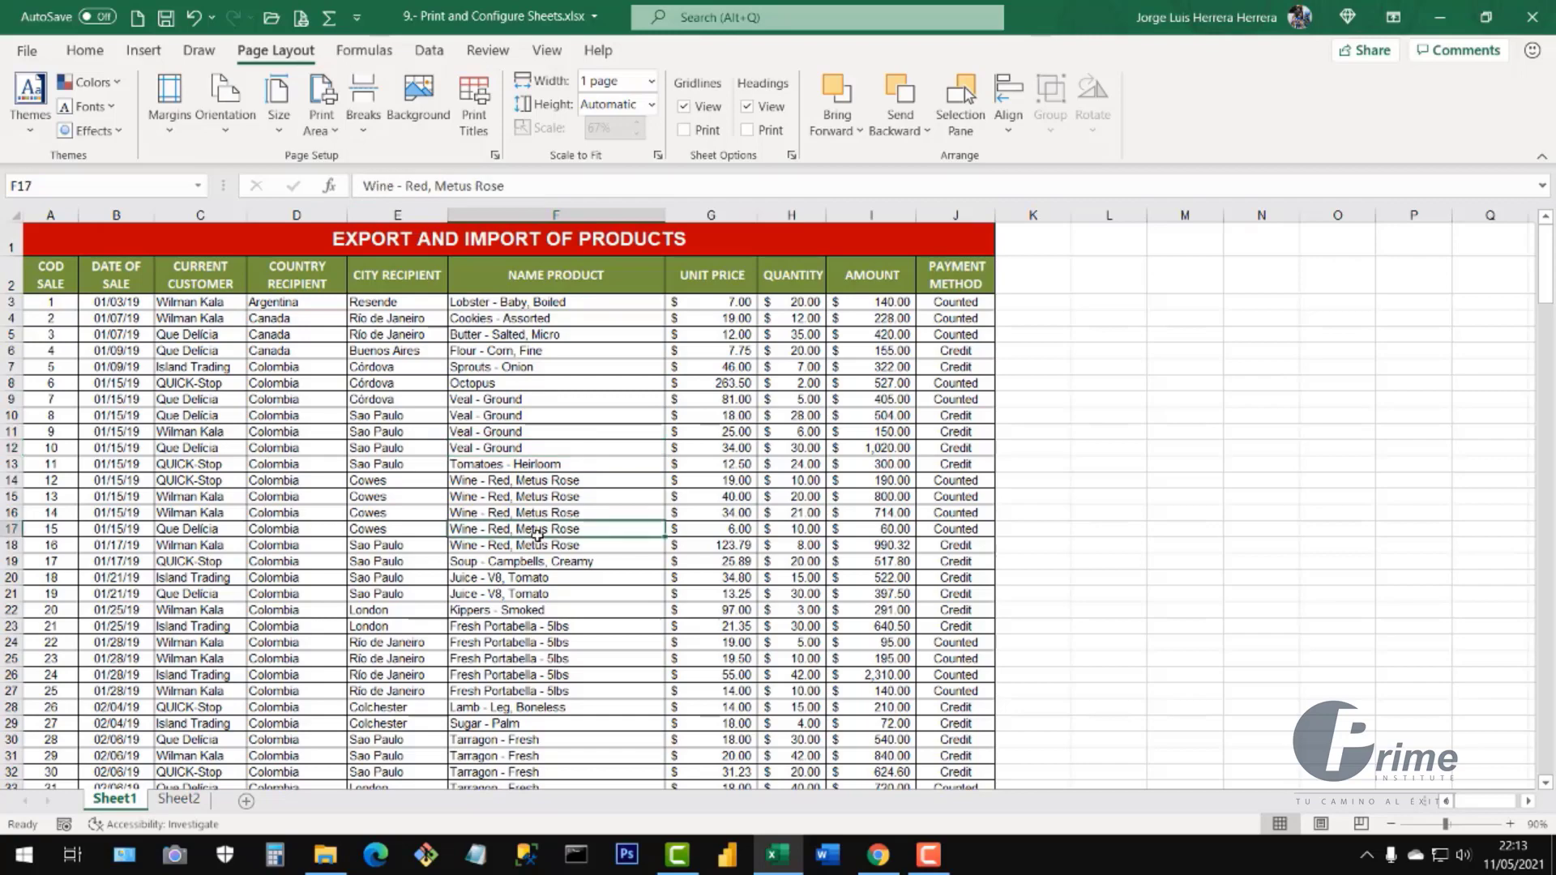
- Verify in the print preview that the entire table is included, and return to the worksheet
key("ctrl+p")
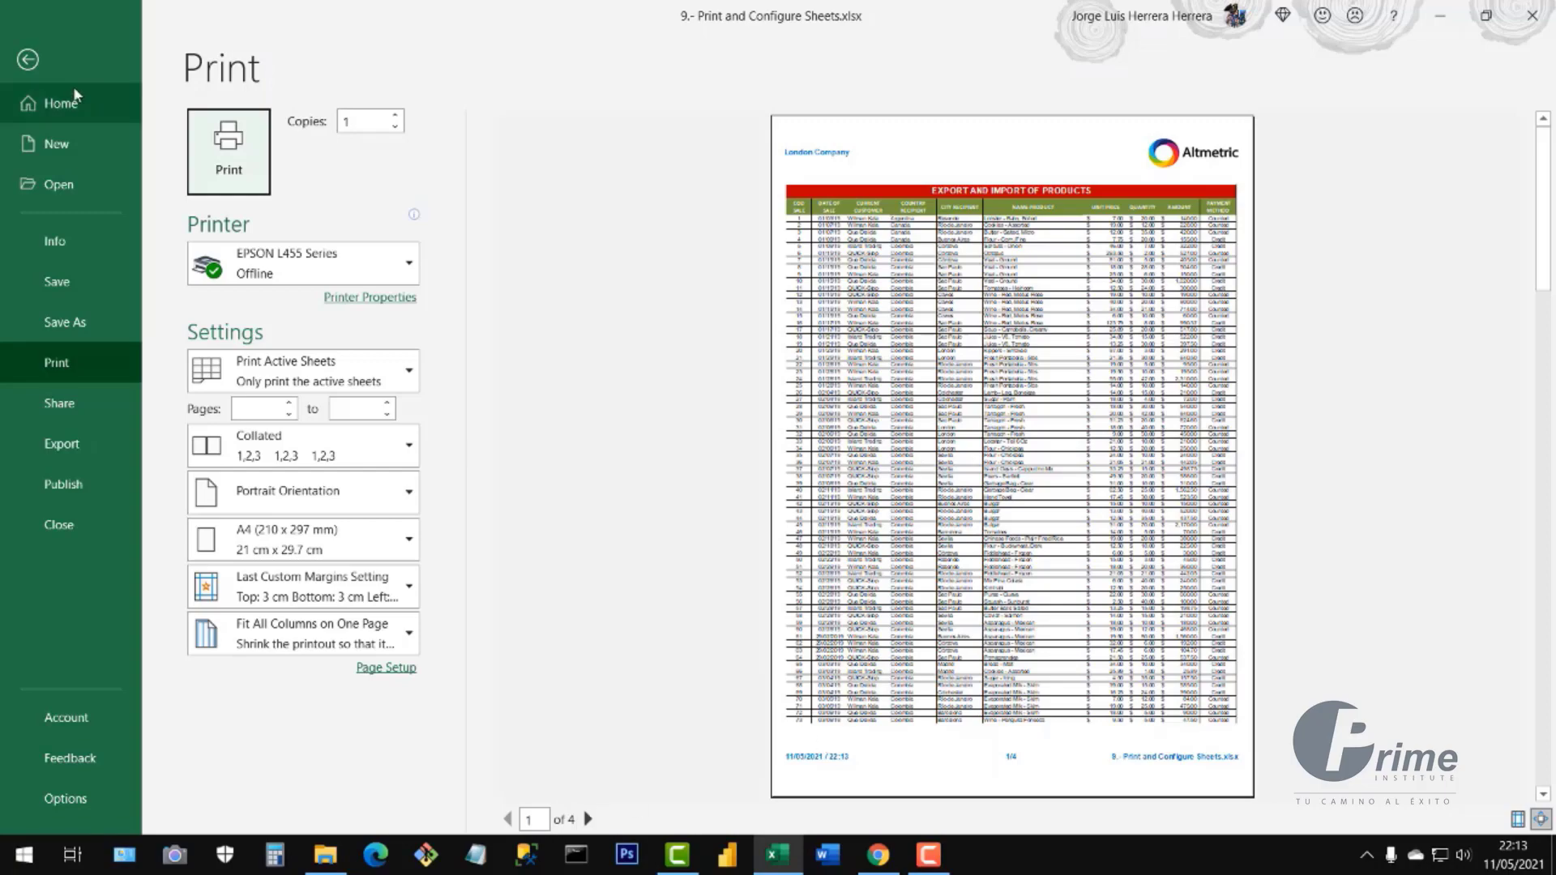
left_click(28, 60)
left_click(624, 414)
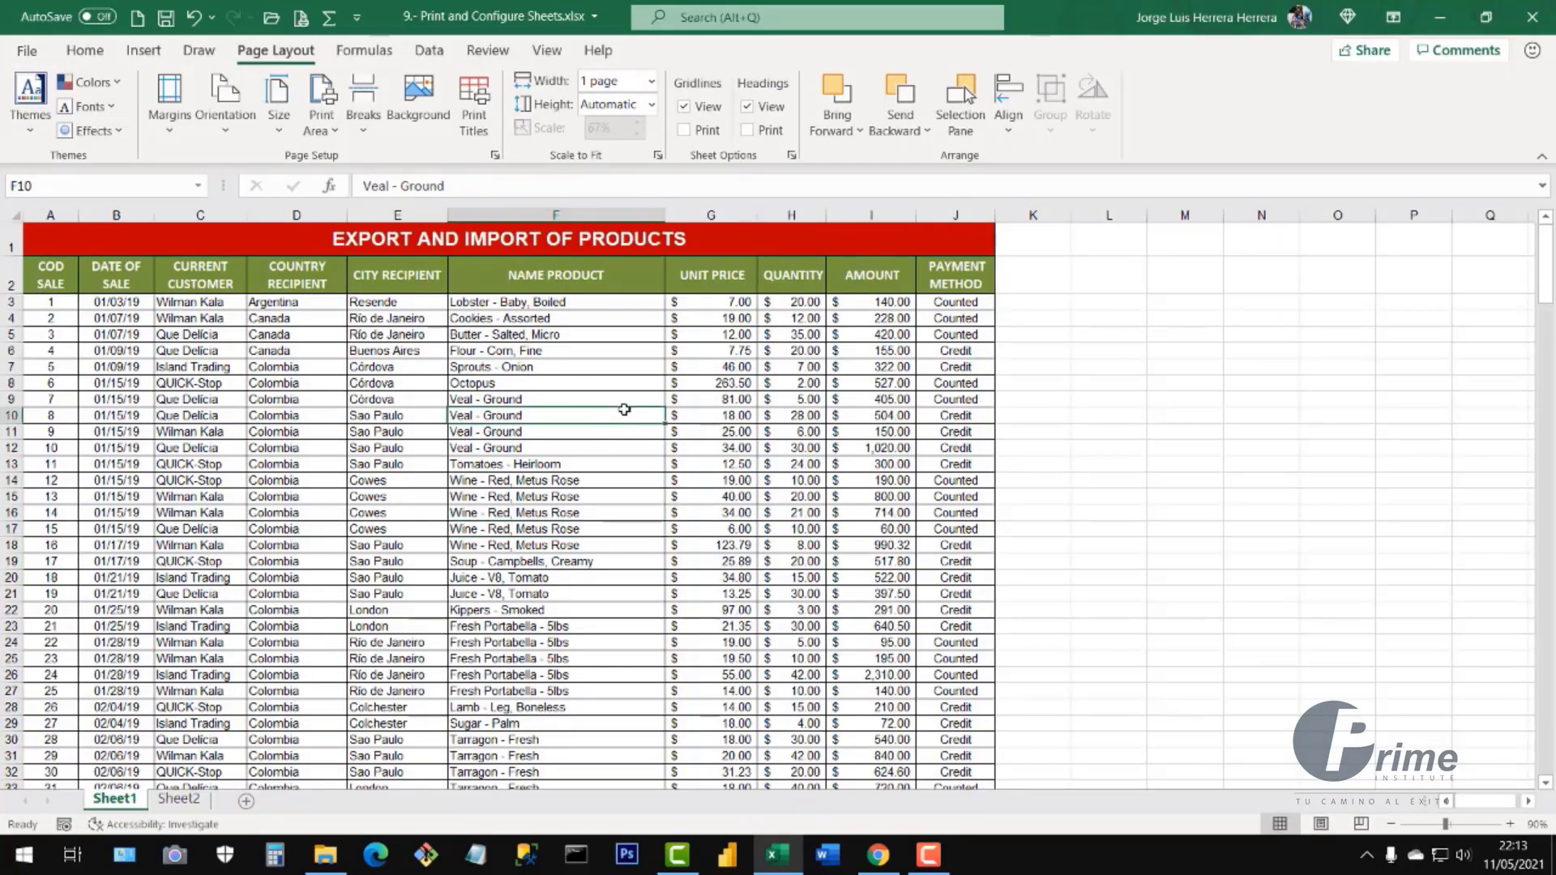